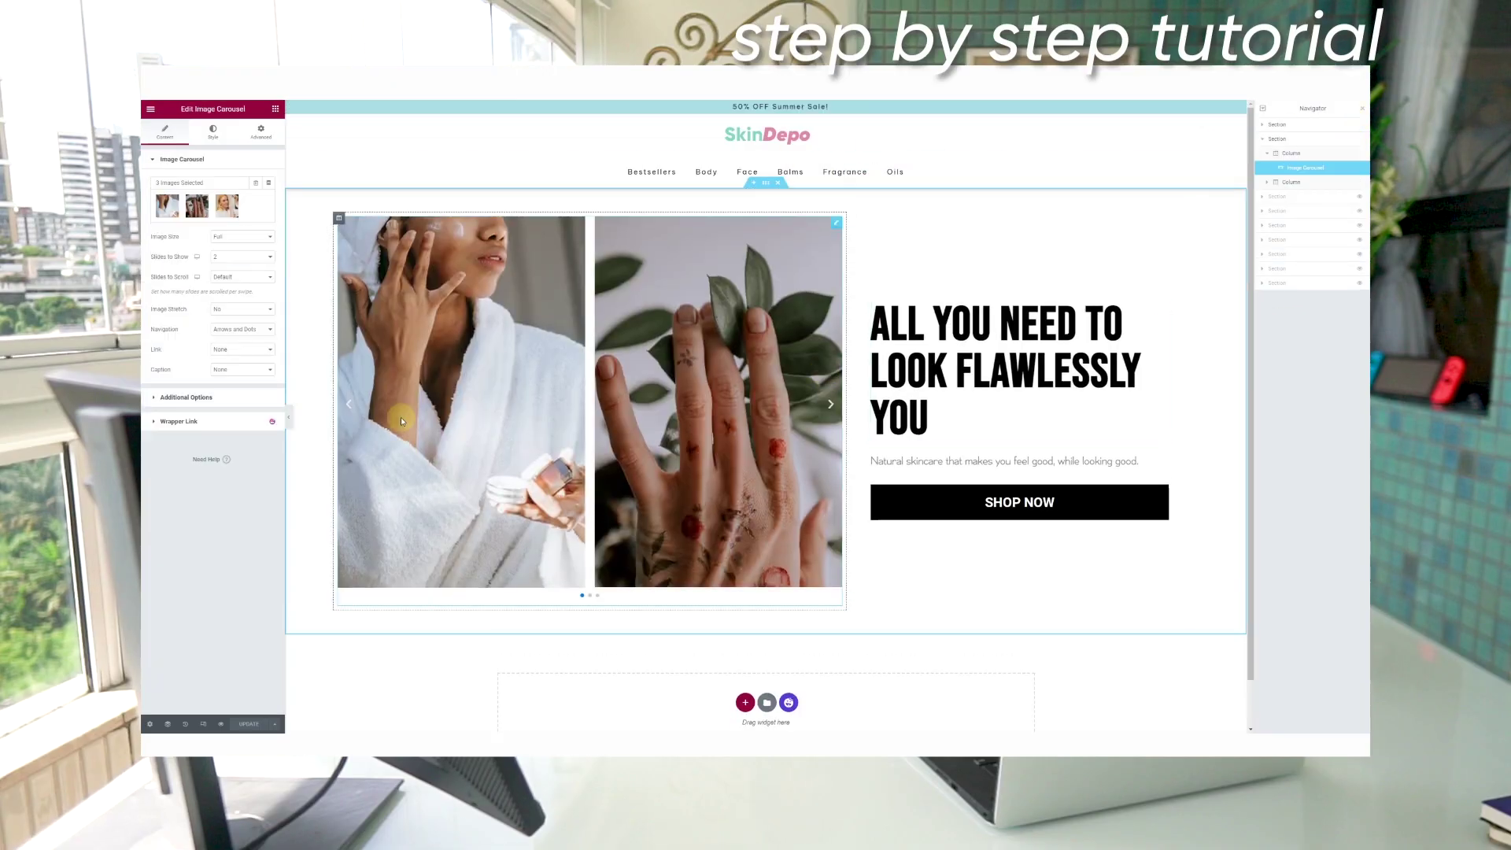
Reveal the hidden homepage sections and look through the image carousel, bestsellers and product carousel.
scroll(402, 421, "down", 10)
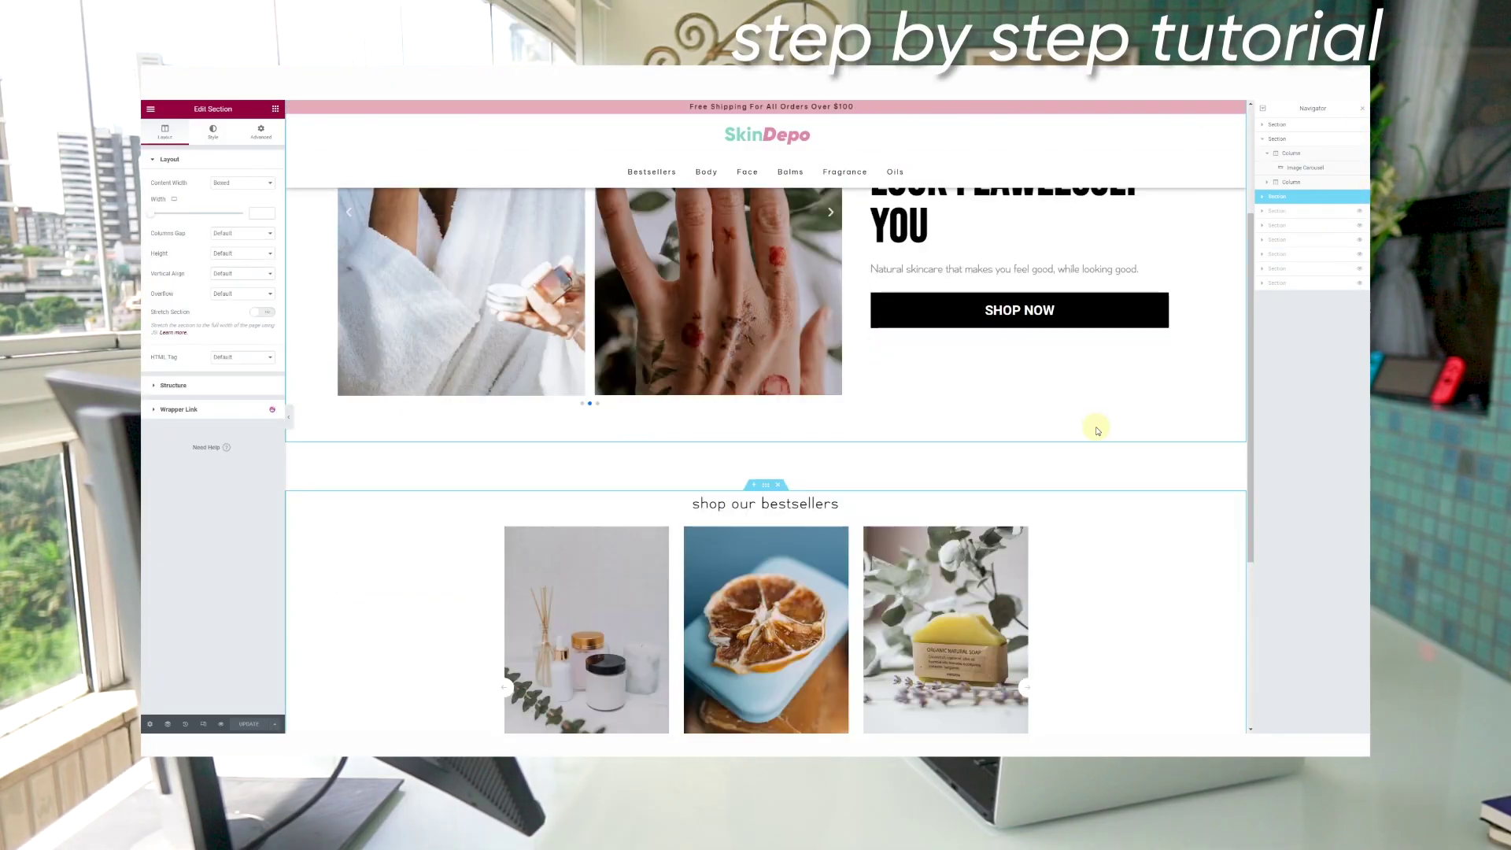
left_click(799, 504)
scroll(799, 504, "down", 5)
left_click(1359, 271)
scroll(708, 488, "down", 15)
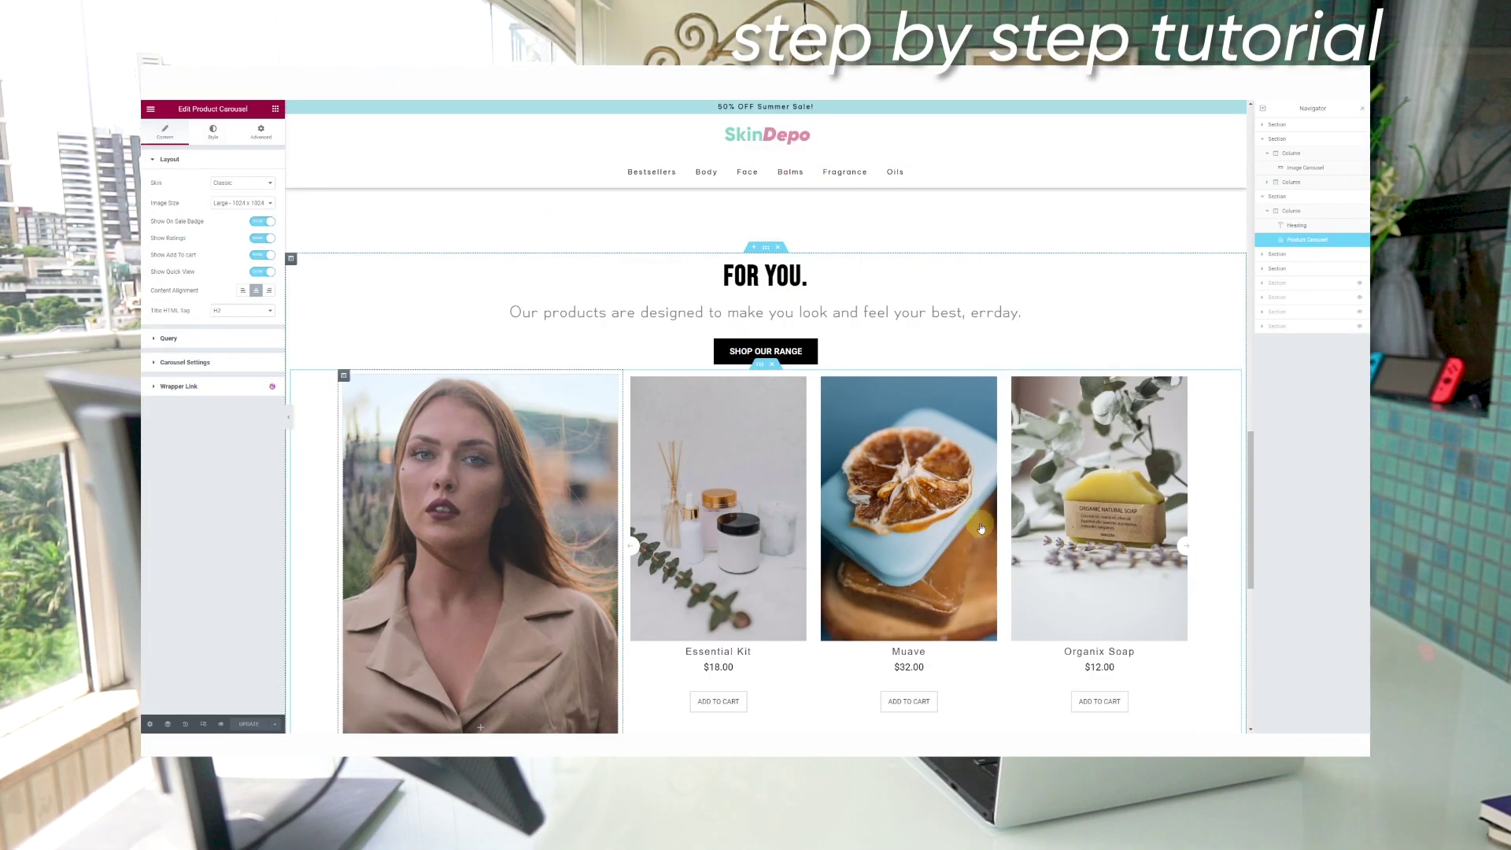
scroll(840, 468, "down", 10)
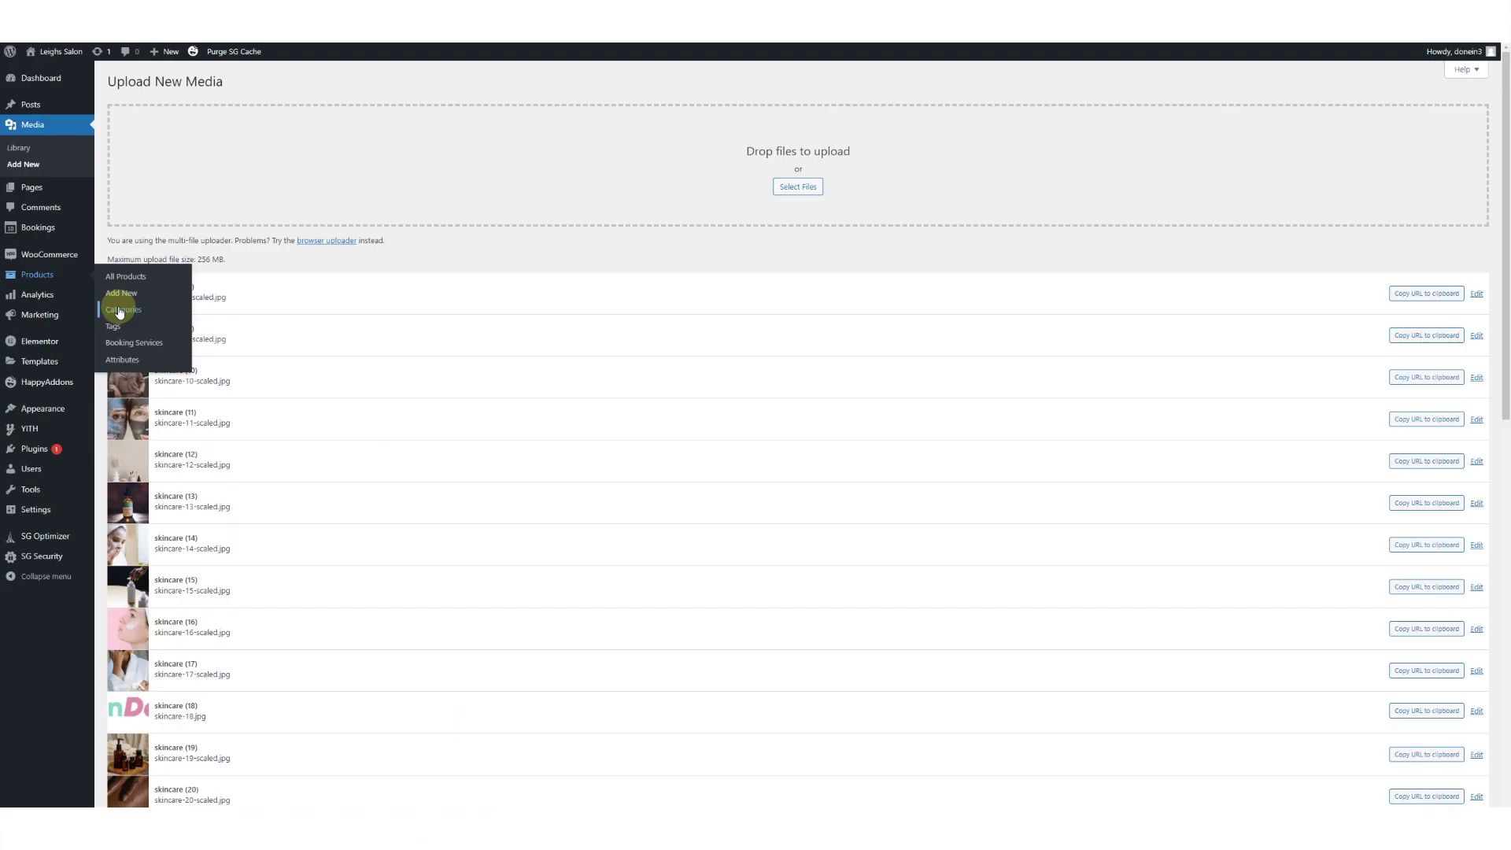
Add the product categories Bestsellers, Body, Face, Balms, Fragrance and Oil.
left_click(252, 457)
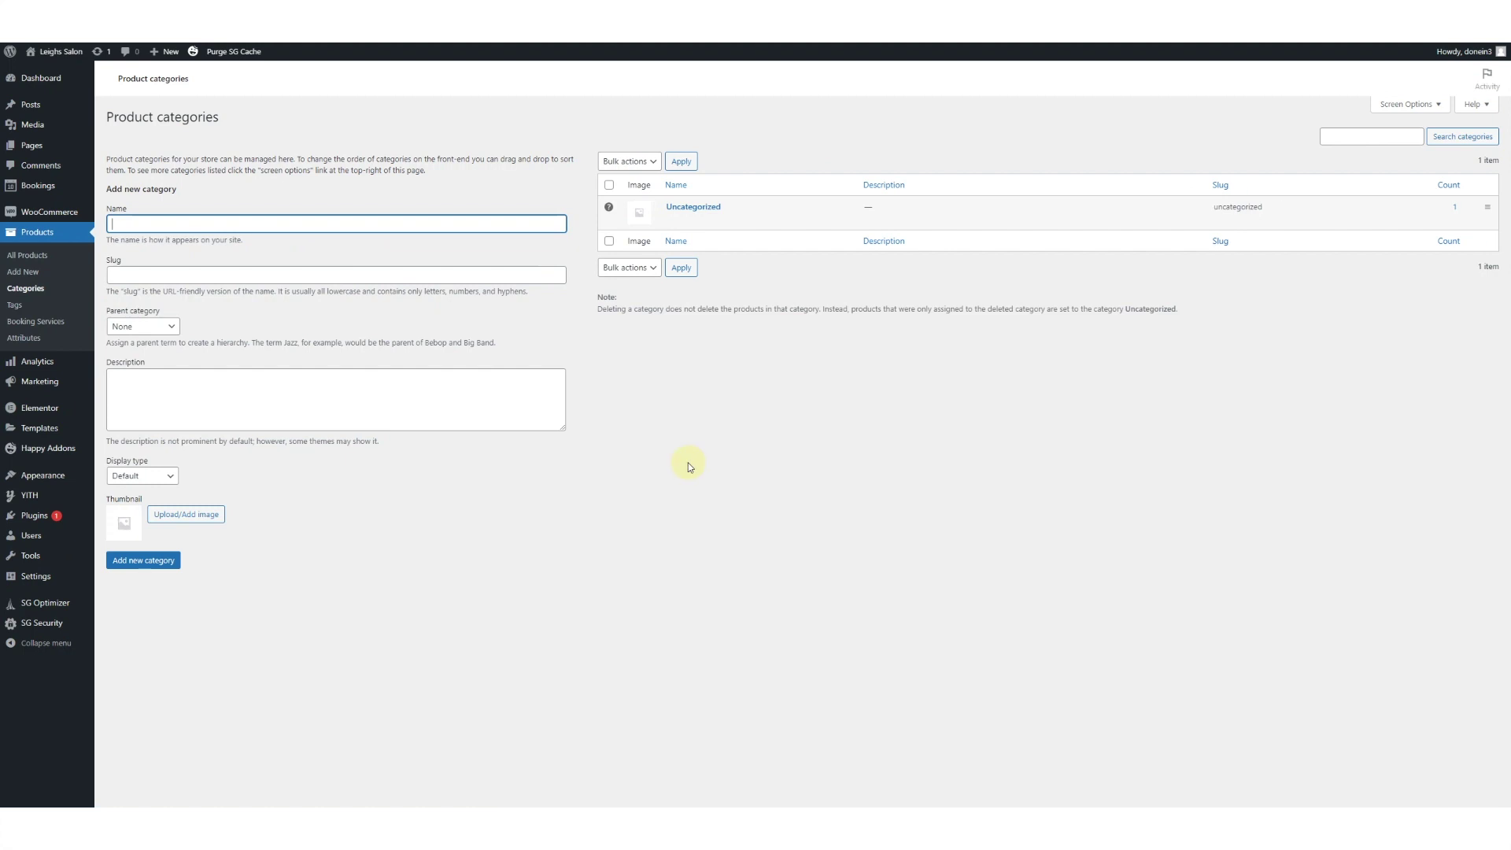
type("Bestsellers")
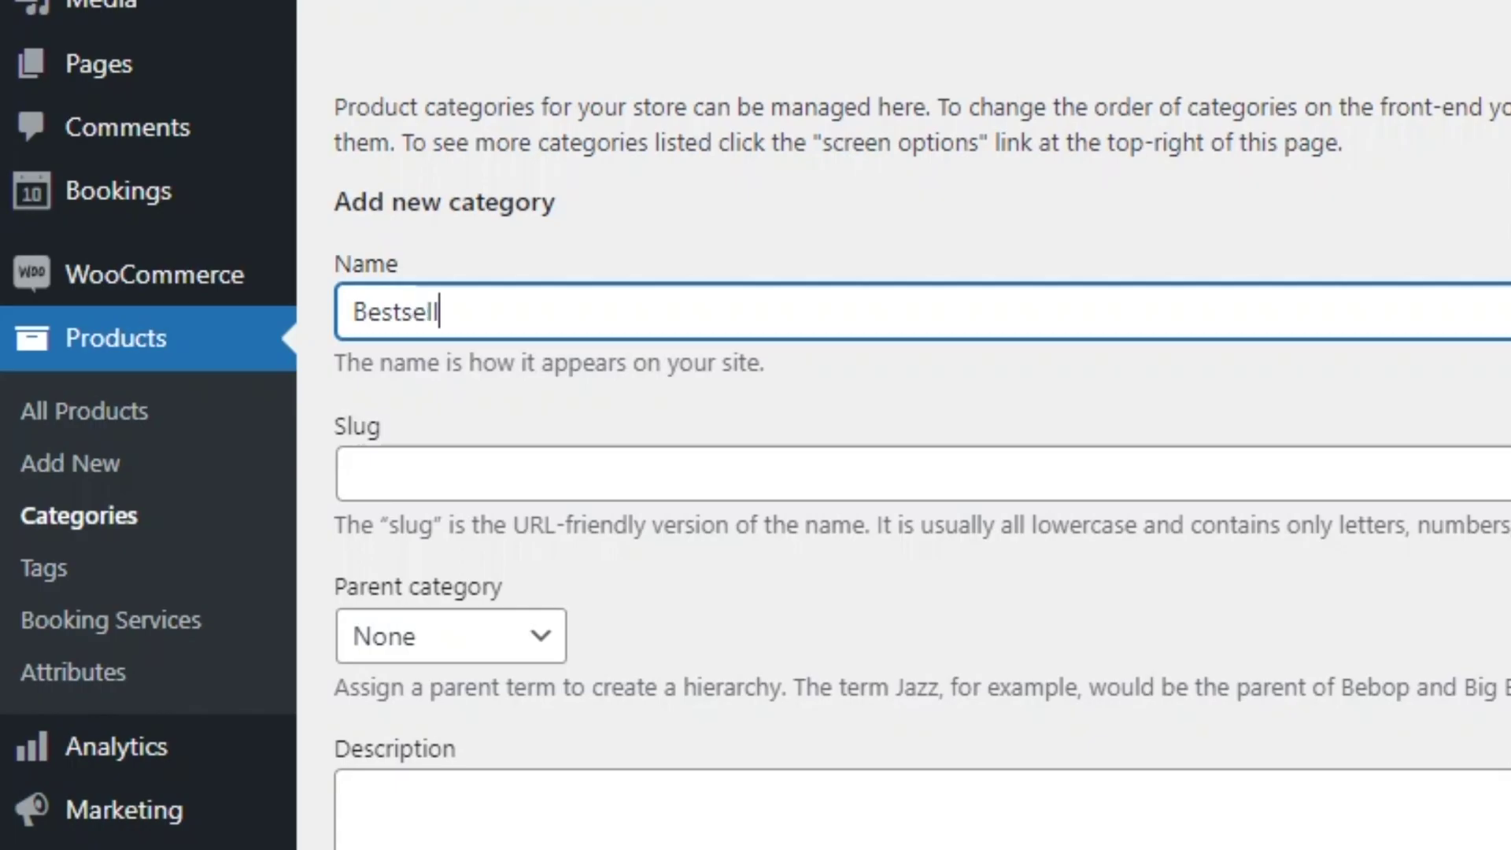
key("Return")
type("Fa")
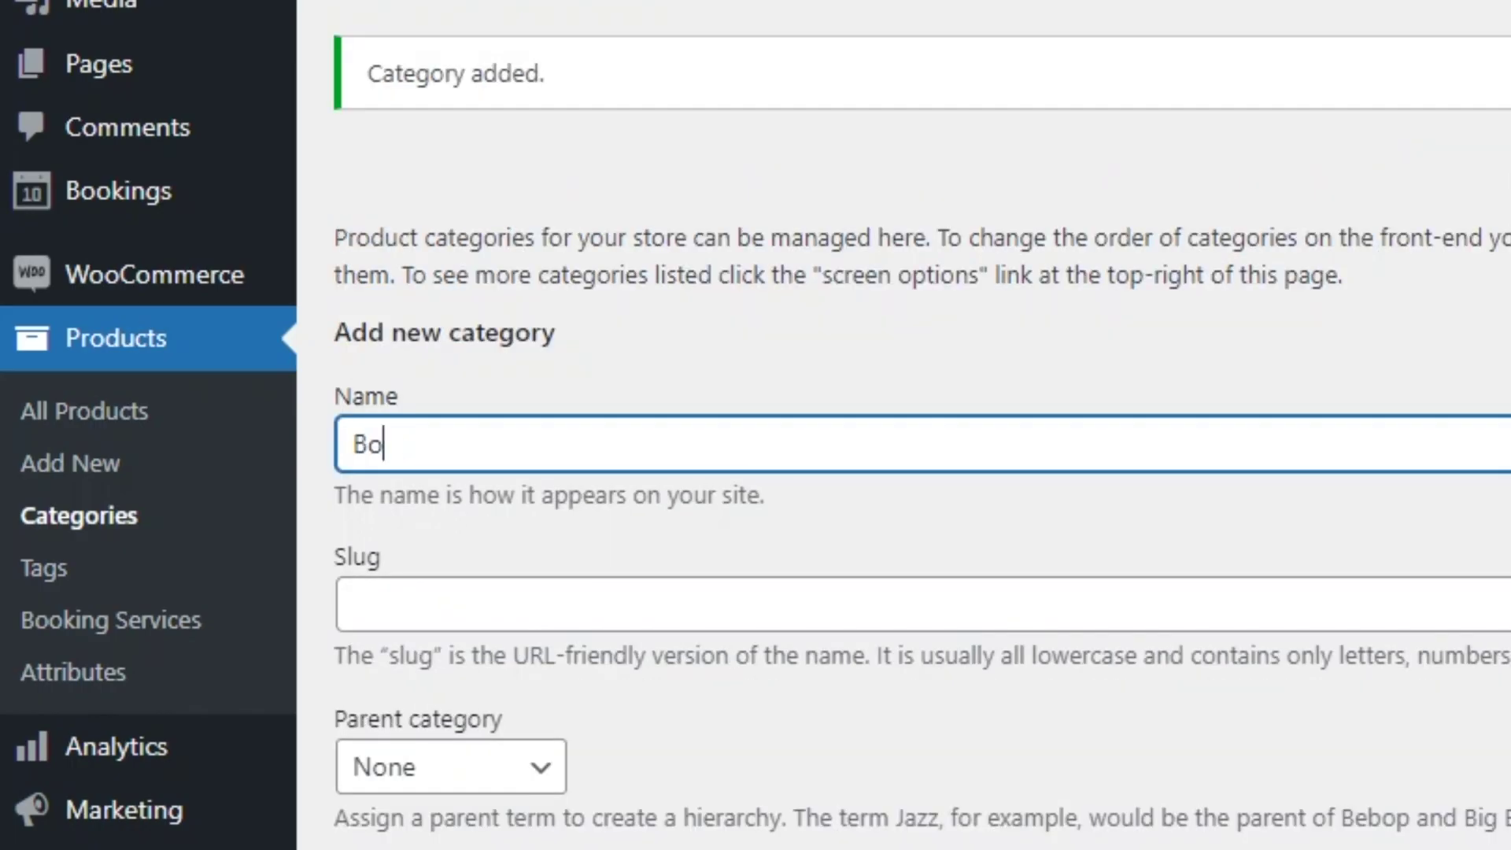
key("Return")
type("Fran")
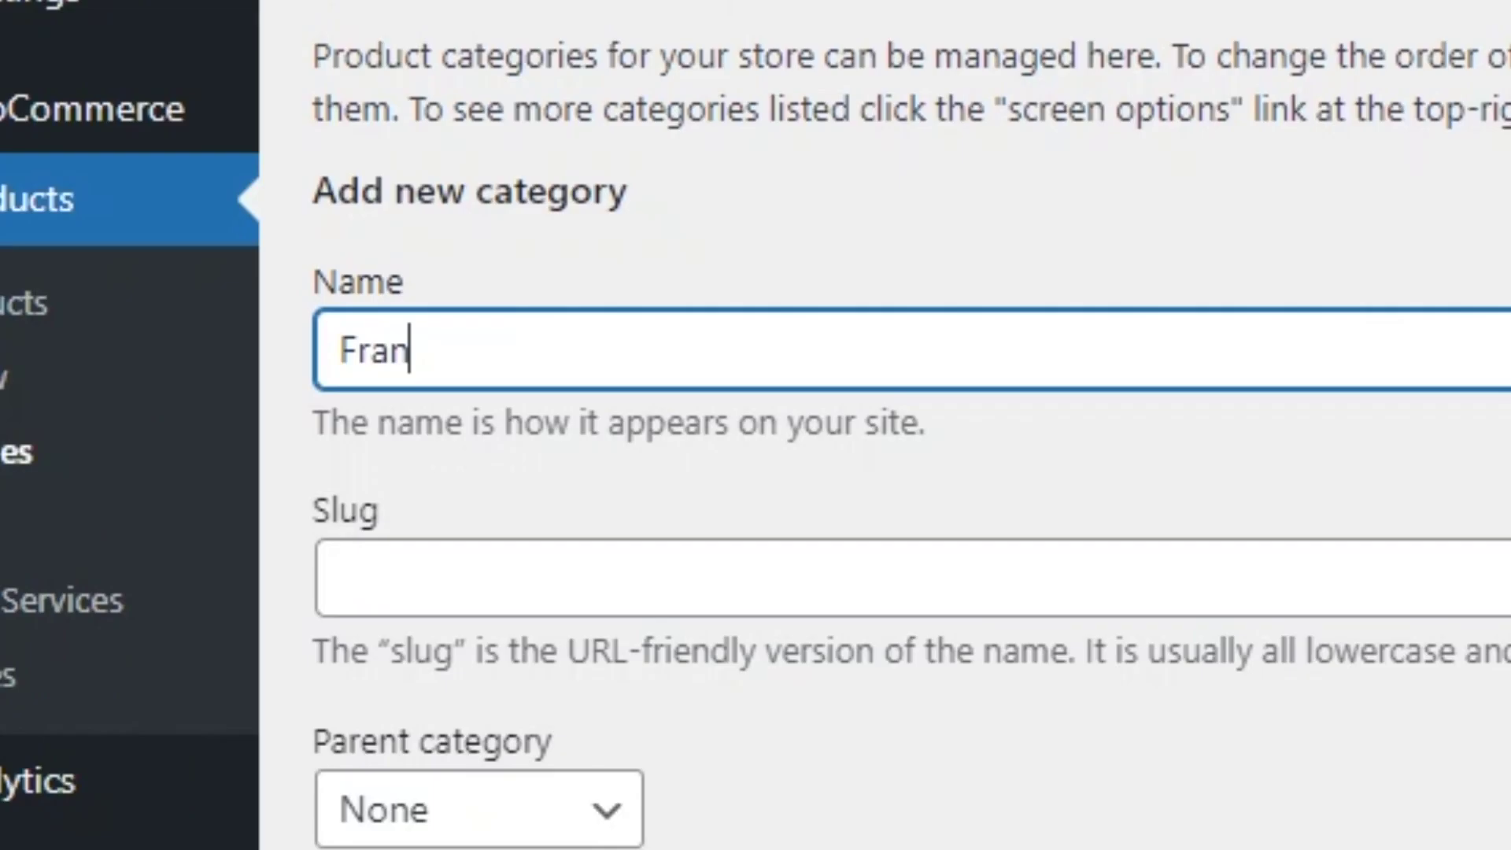
key("Return")
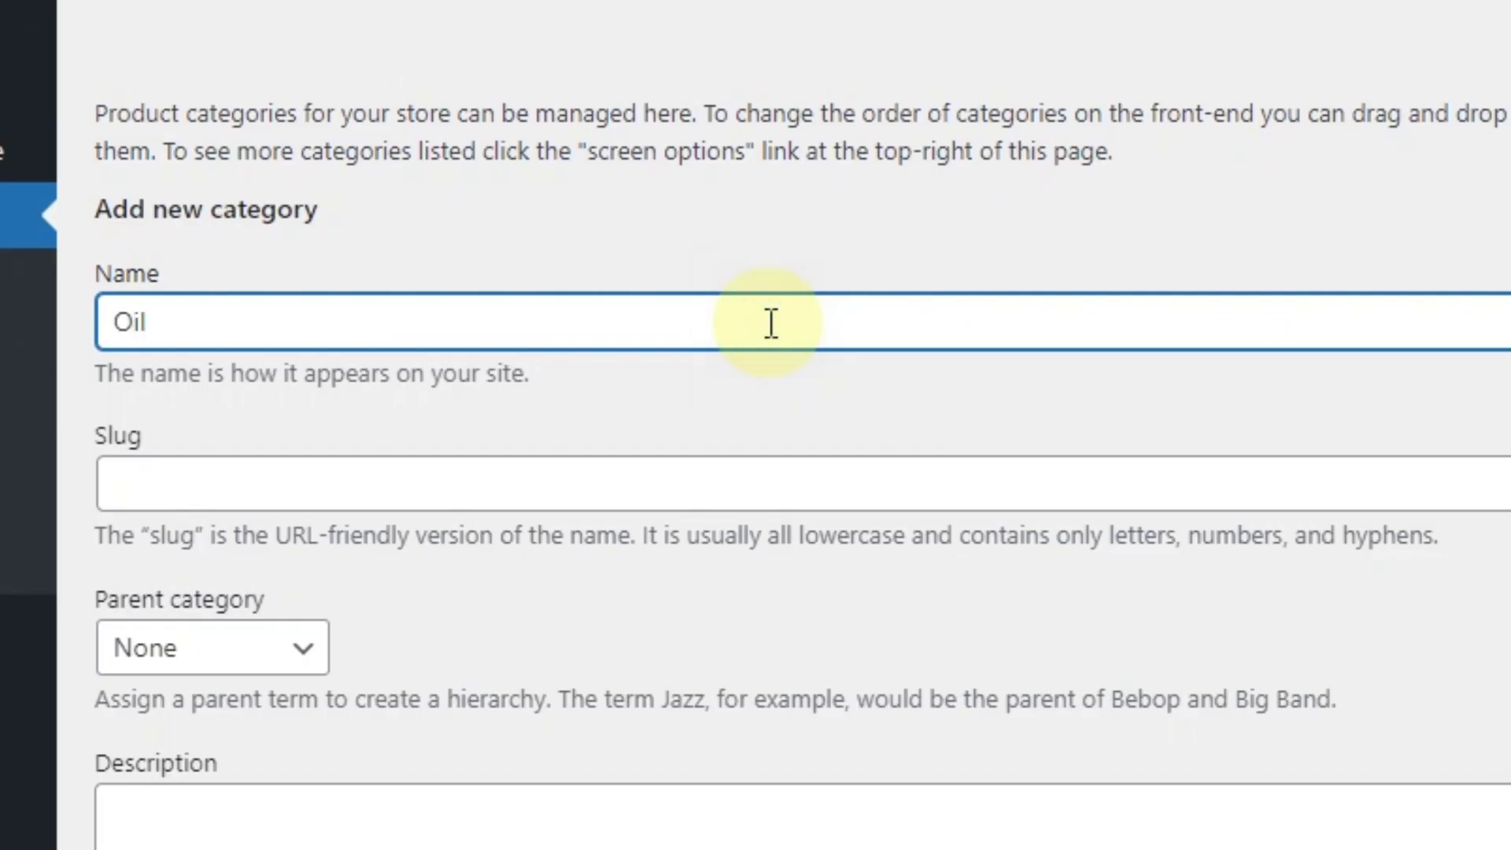
key("Return")
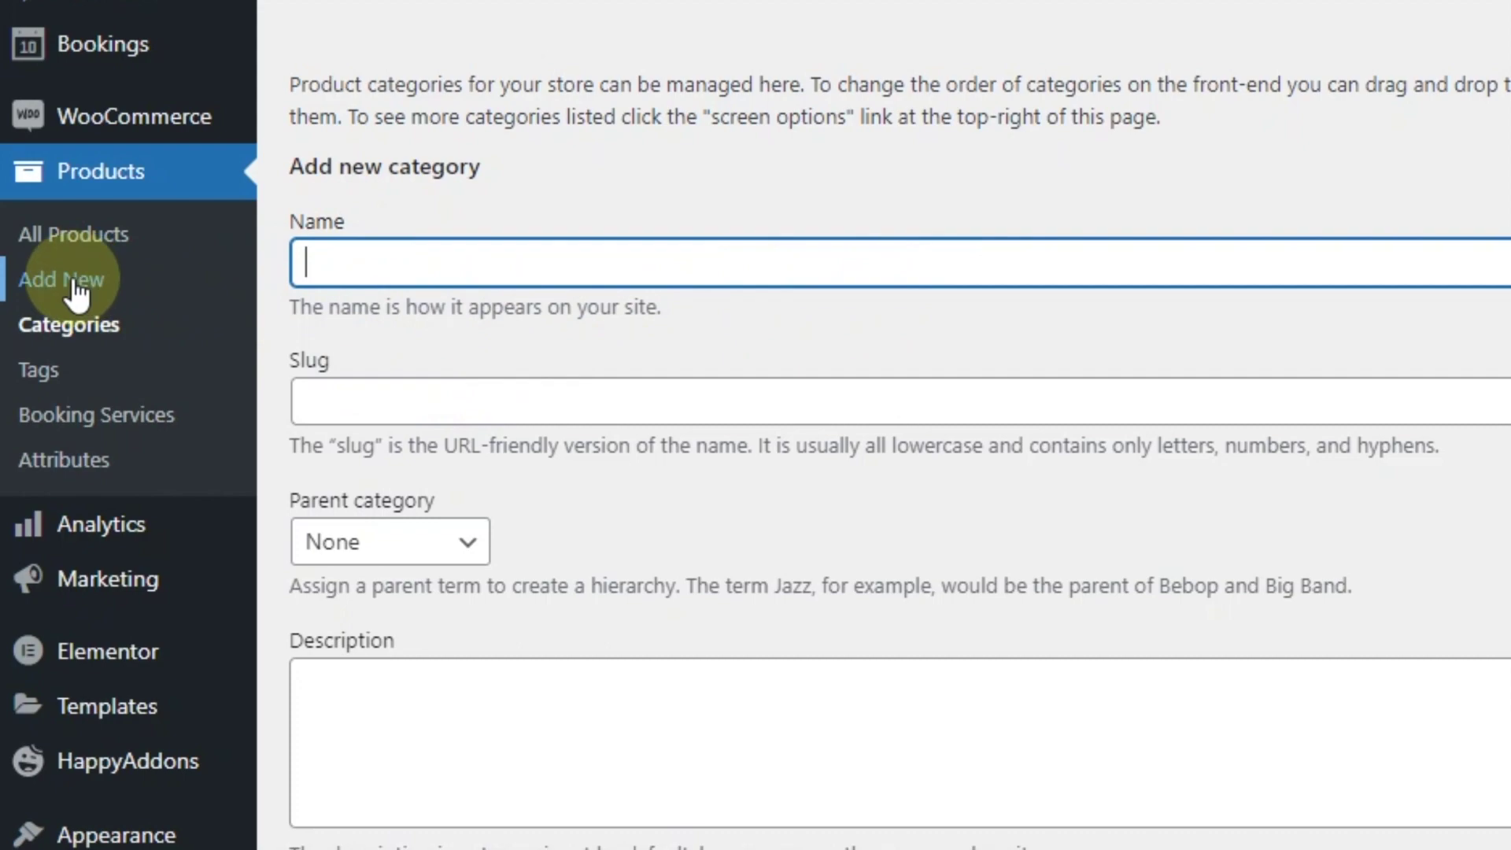
Create product Calm Balm with description "Perfect for everyday use, for all skin types. This balm not only soothes but also hydrates for the full day of action.".
left_click(76, 285)
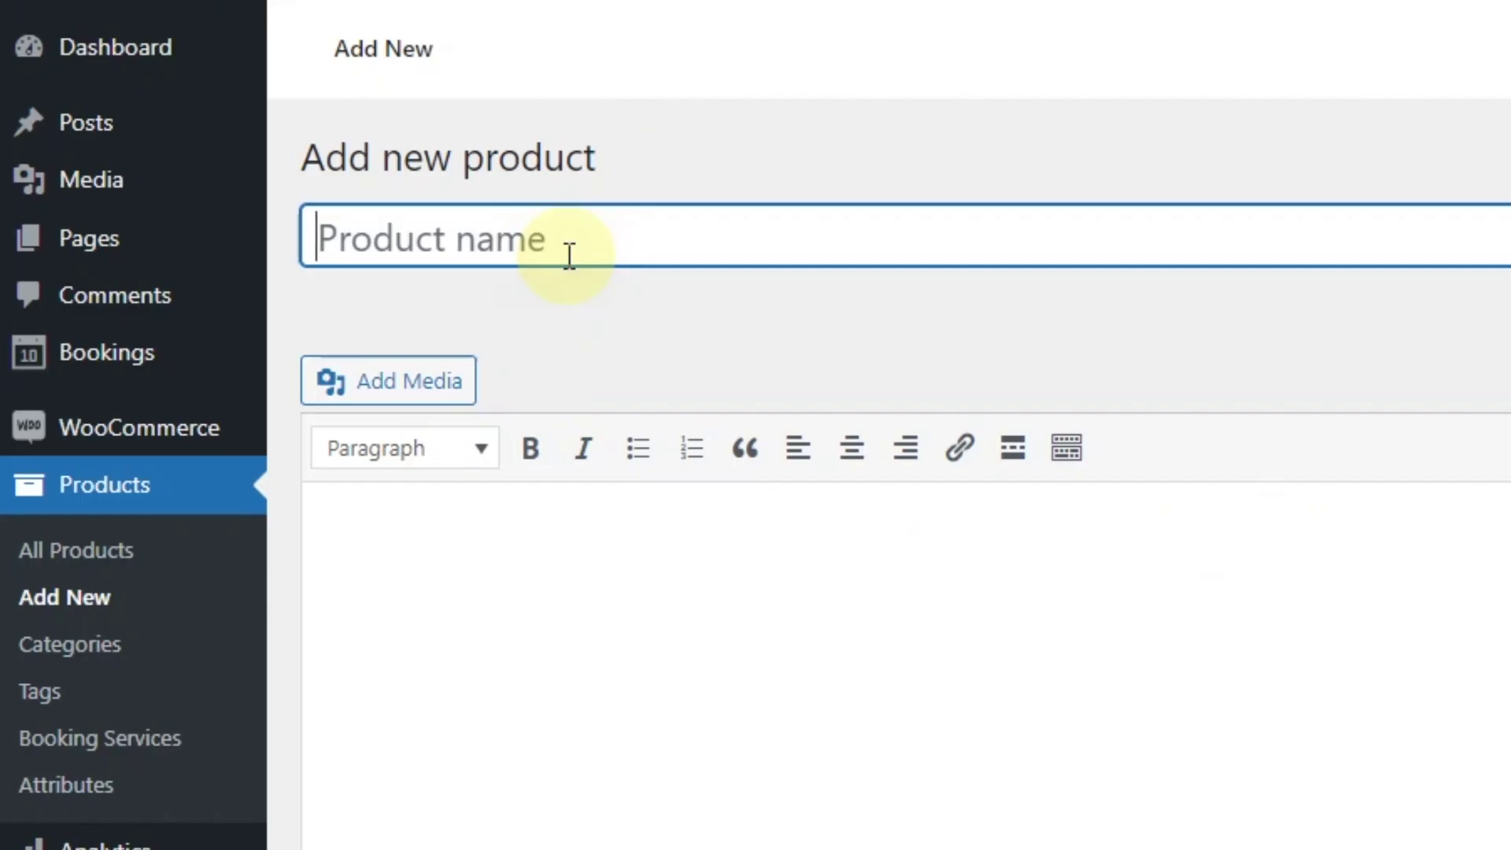
type("Calm Balm")
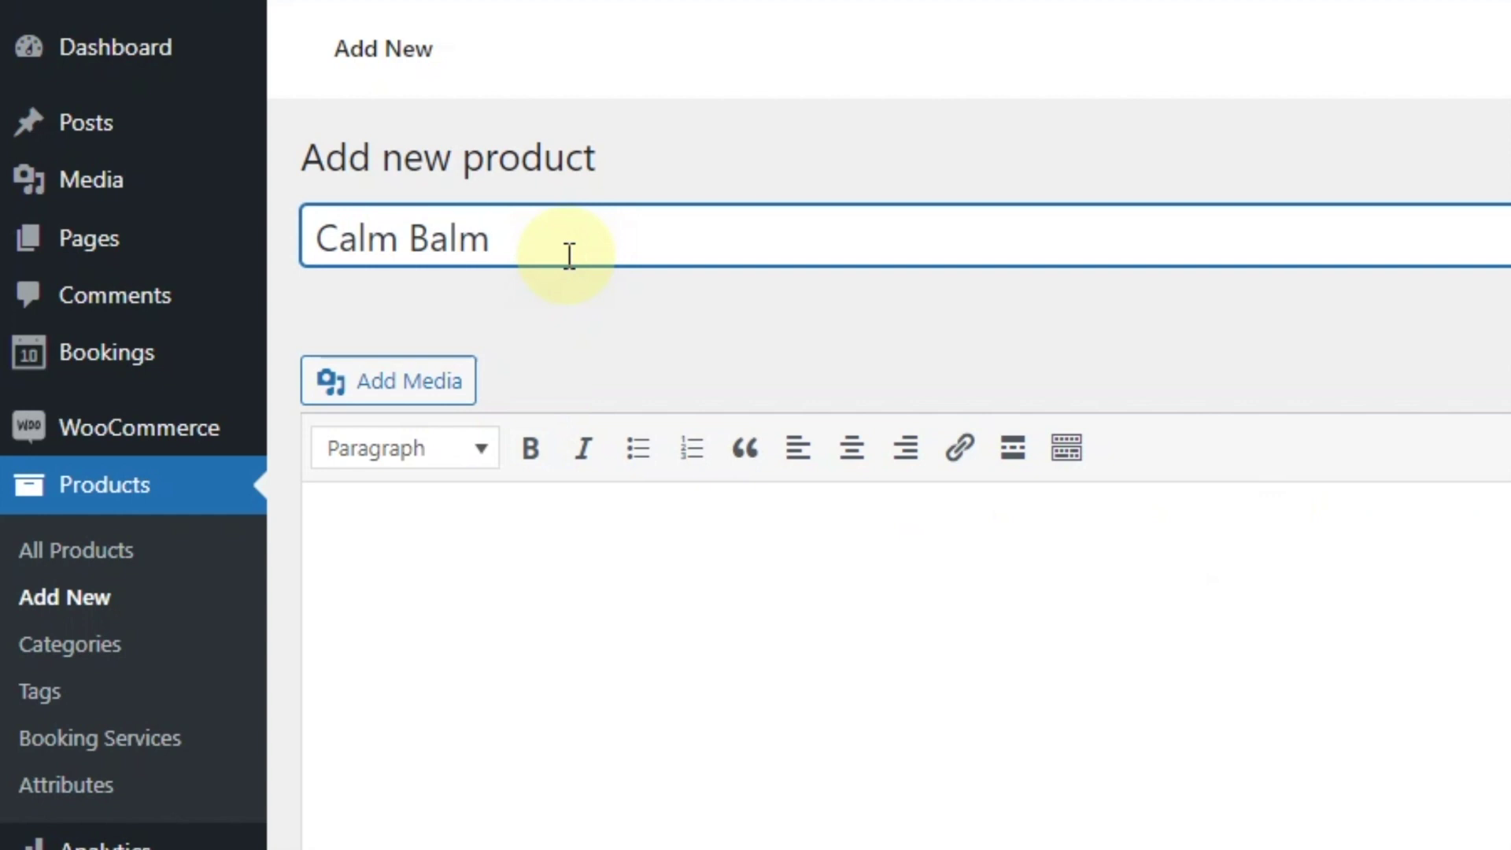
left_click(600, 620)
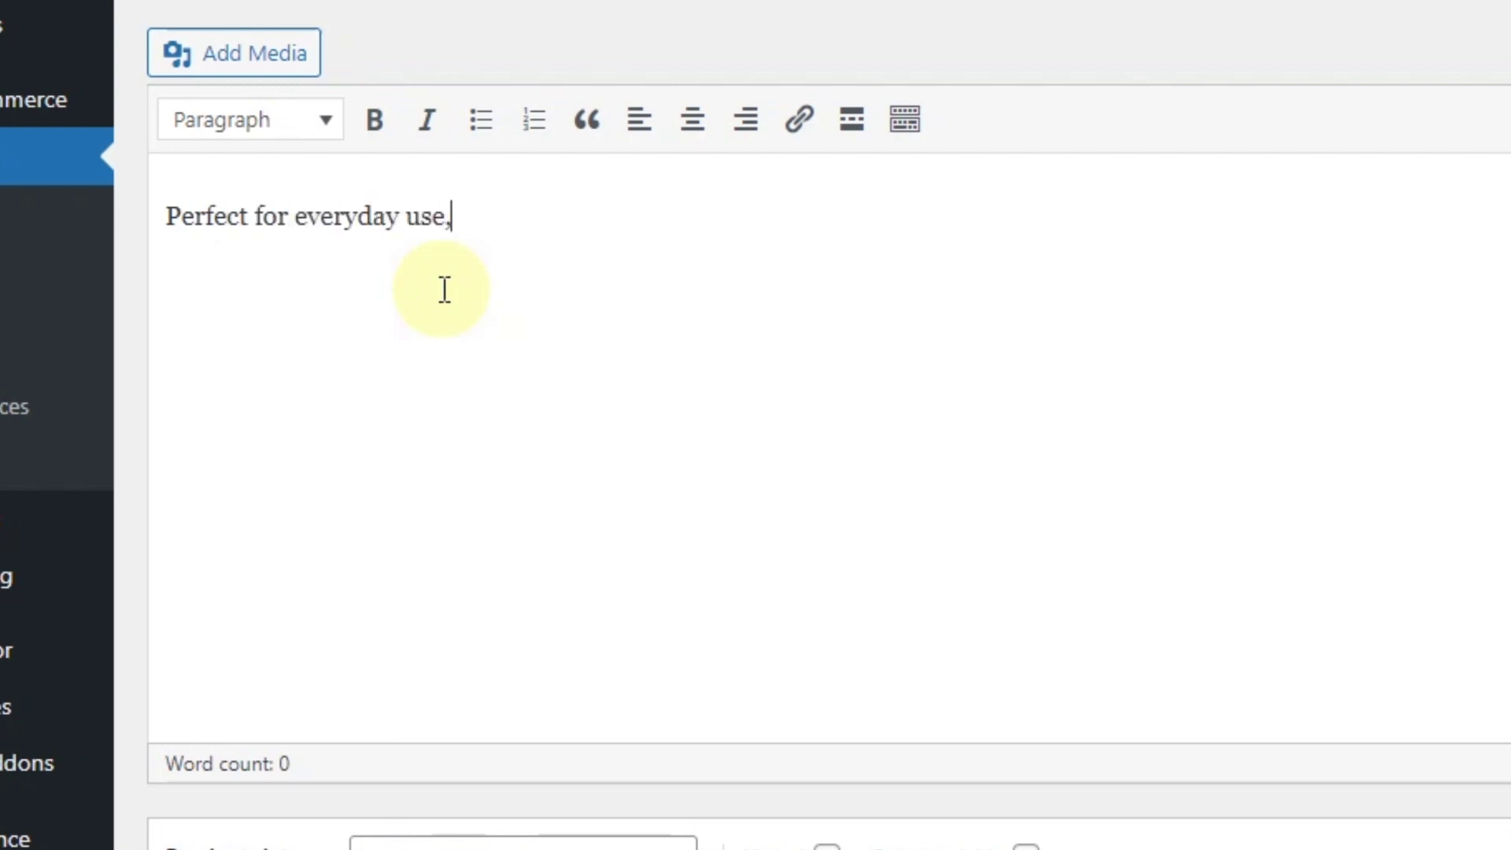
type("for all skin types. This")
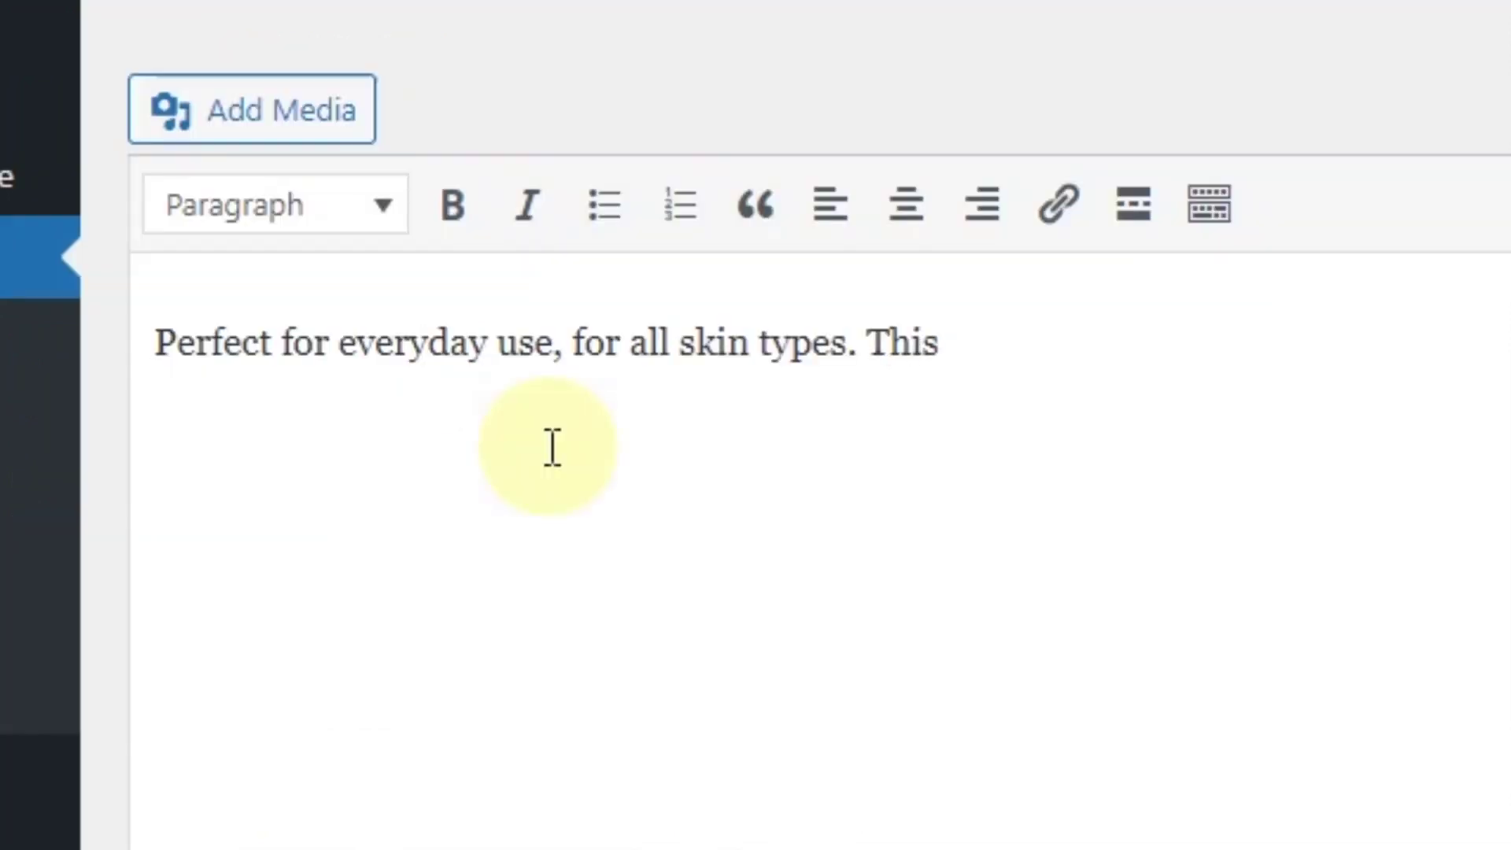
type("m not only soothes")
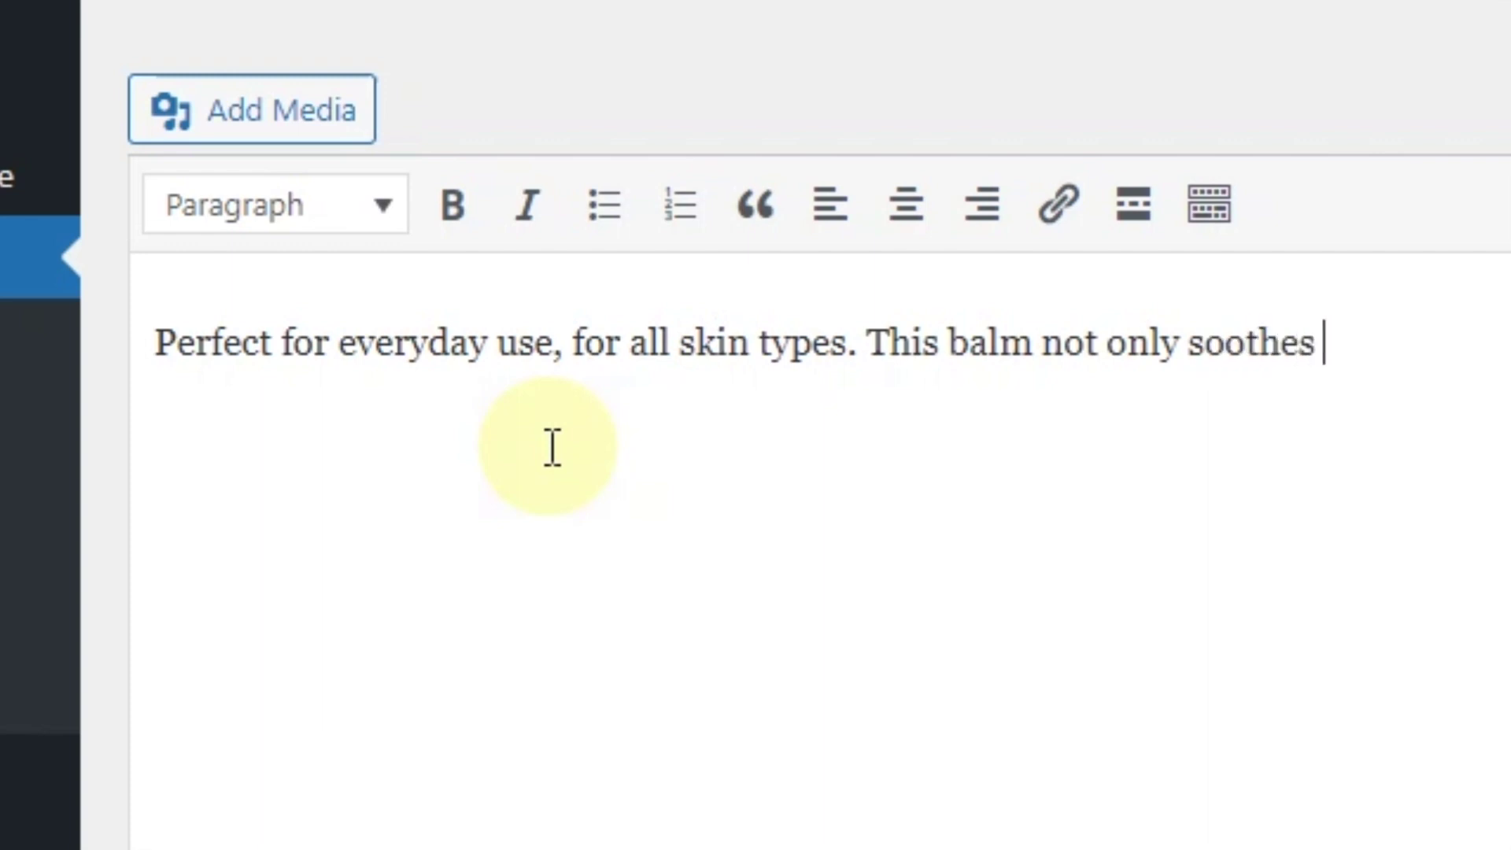
type("but")
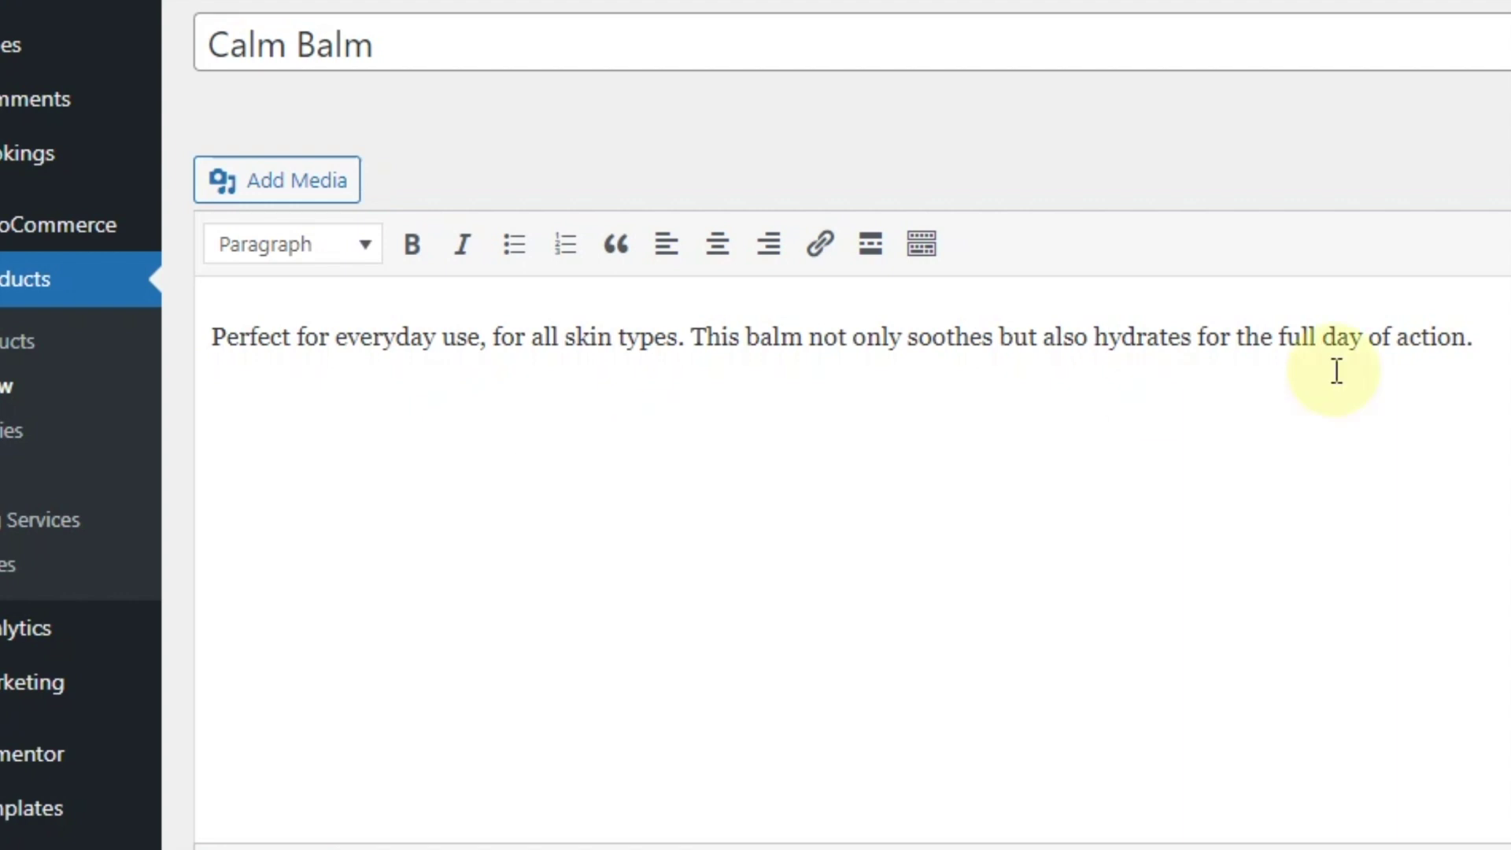
Assign the Calm Balm product to the Balms category.
scroll(1173, 649, "down", 1)
scroll(1173, 649, "down", 1)
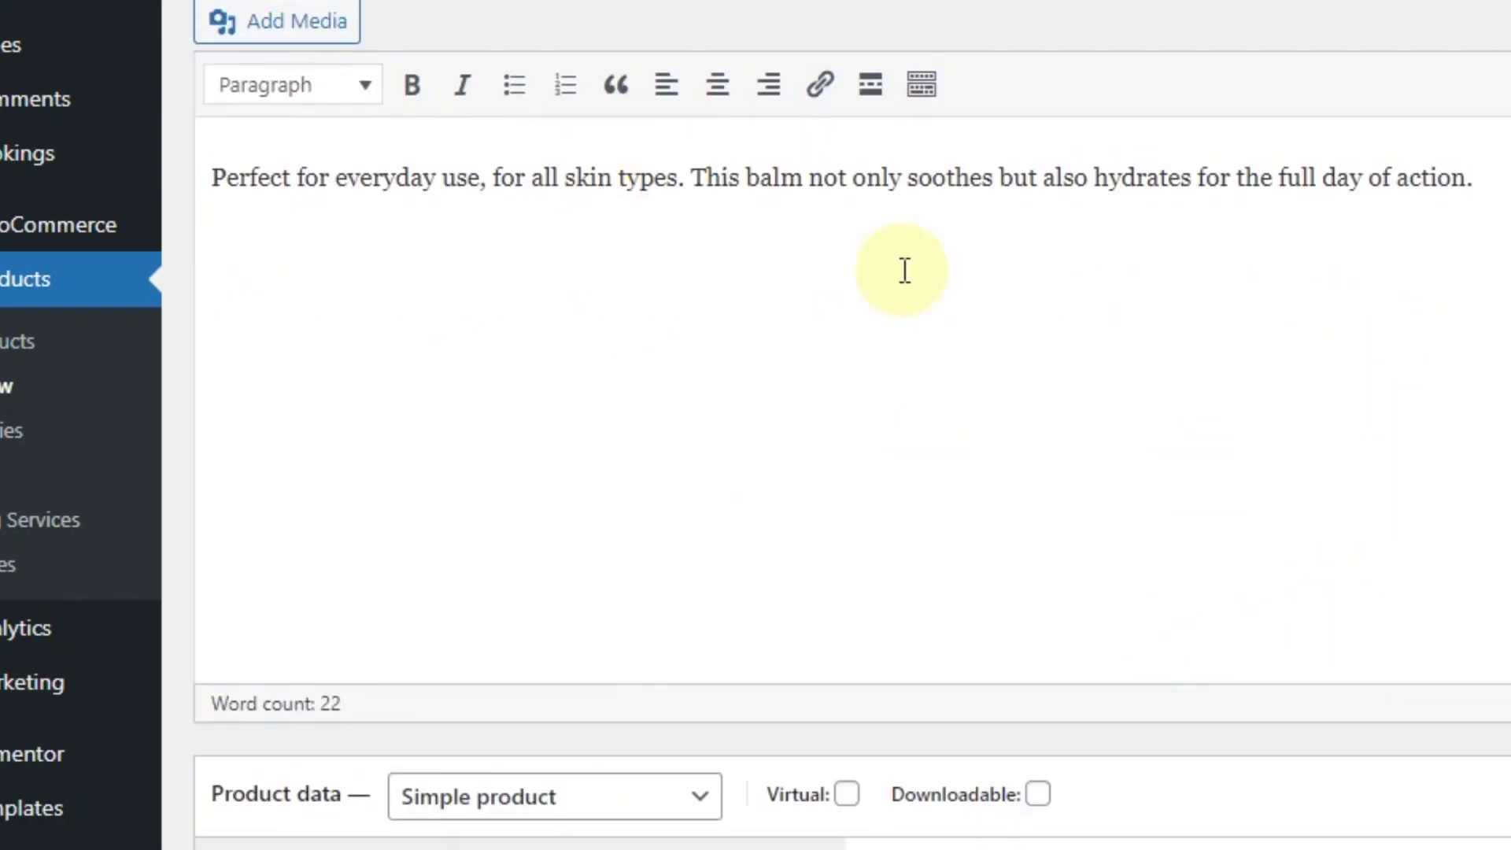
left_click(721, 637)
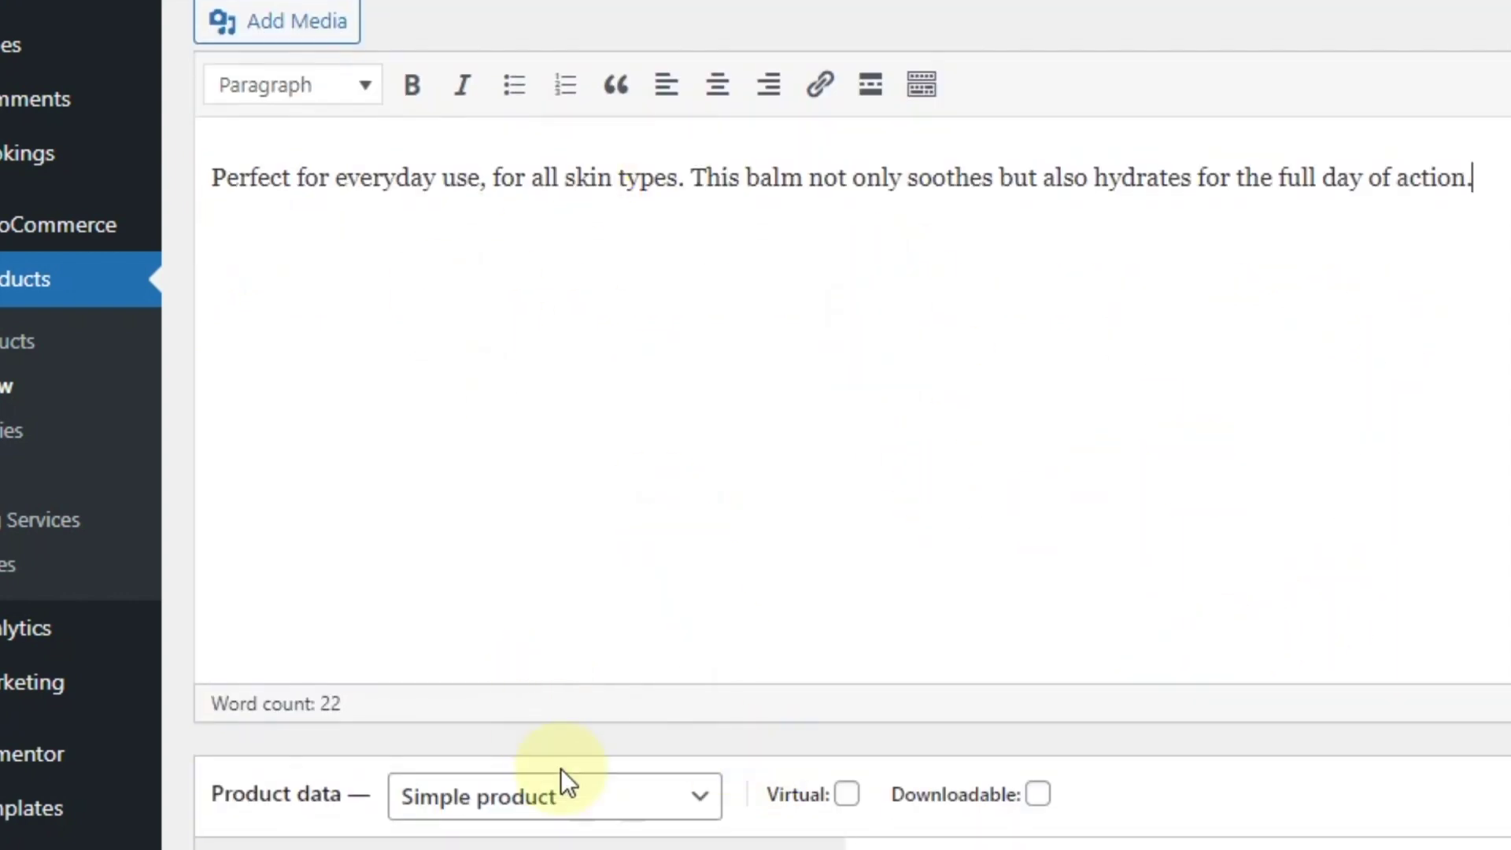
left_click(1340, 701)
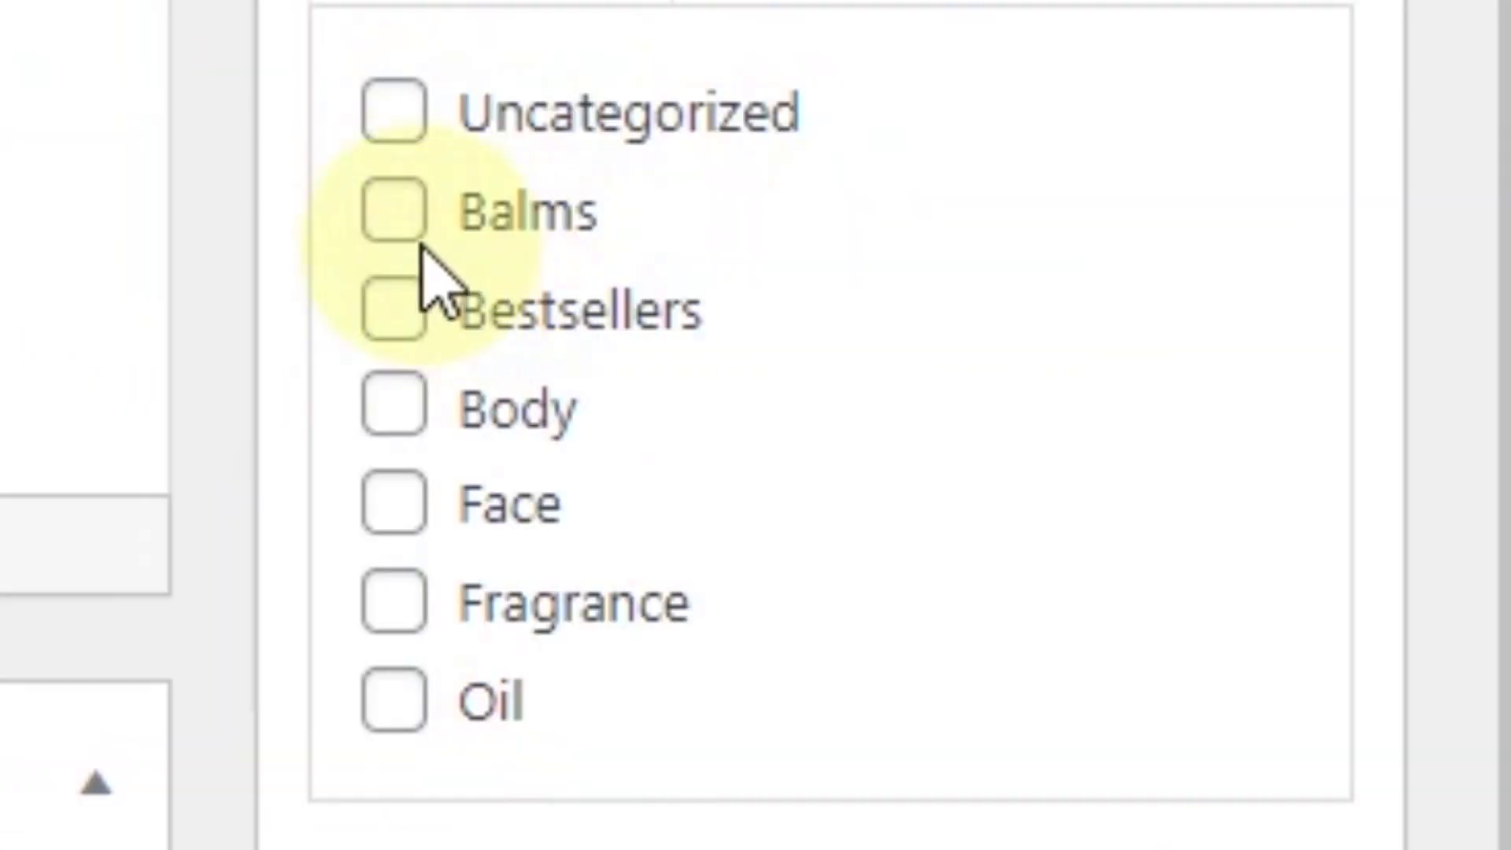
left_click(1168, 652)
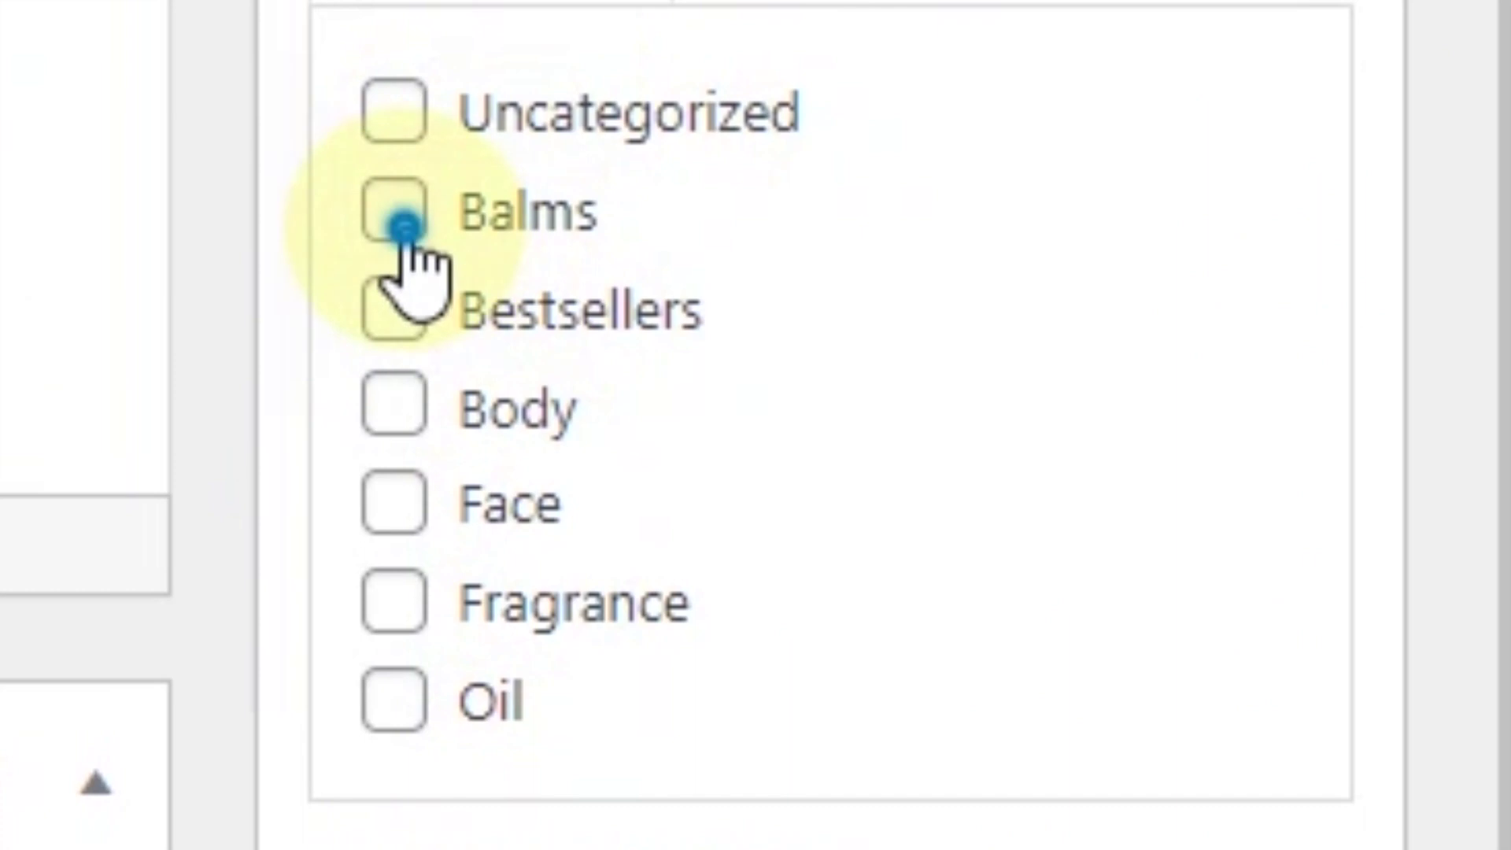
Set a product image for Calm Balm and publish the product.
scroll(472, 377, "down", 5)
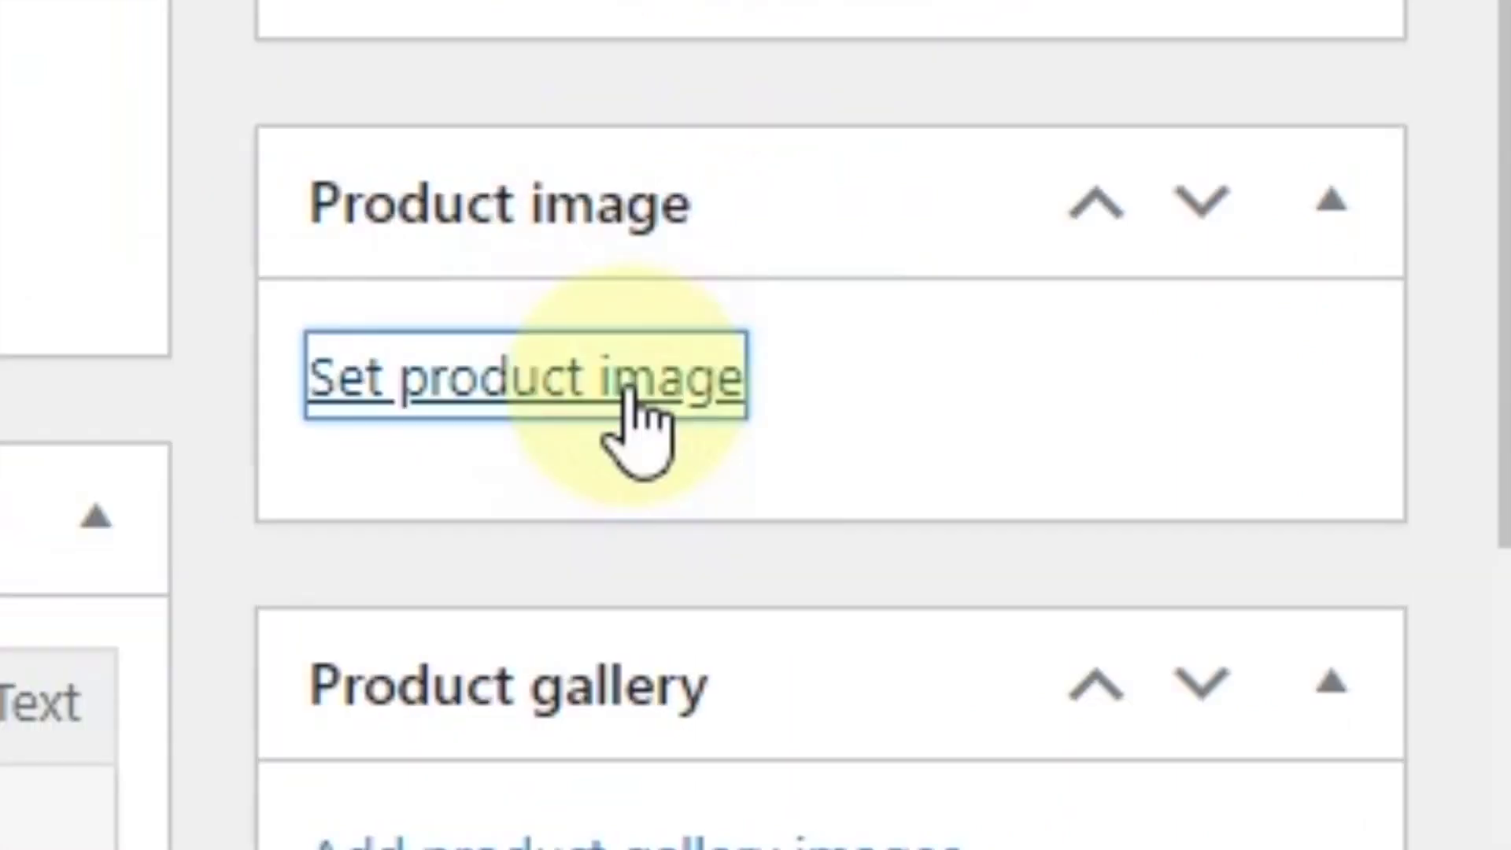
left_click(630, 386)
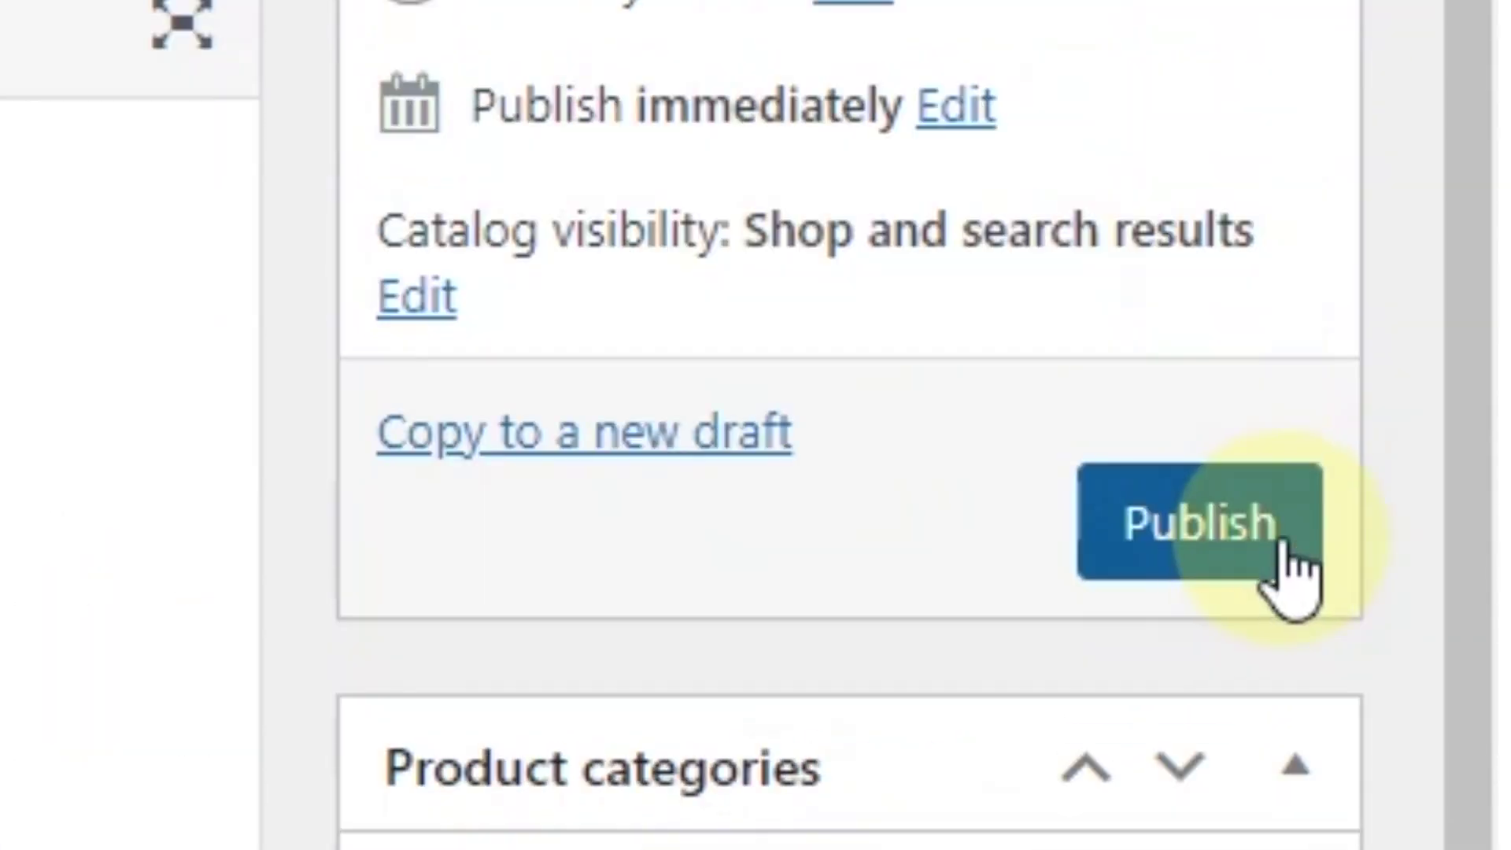
left_click(1255, 546)
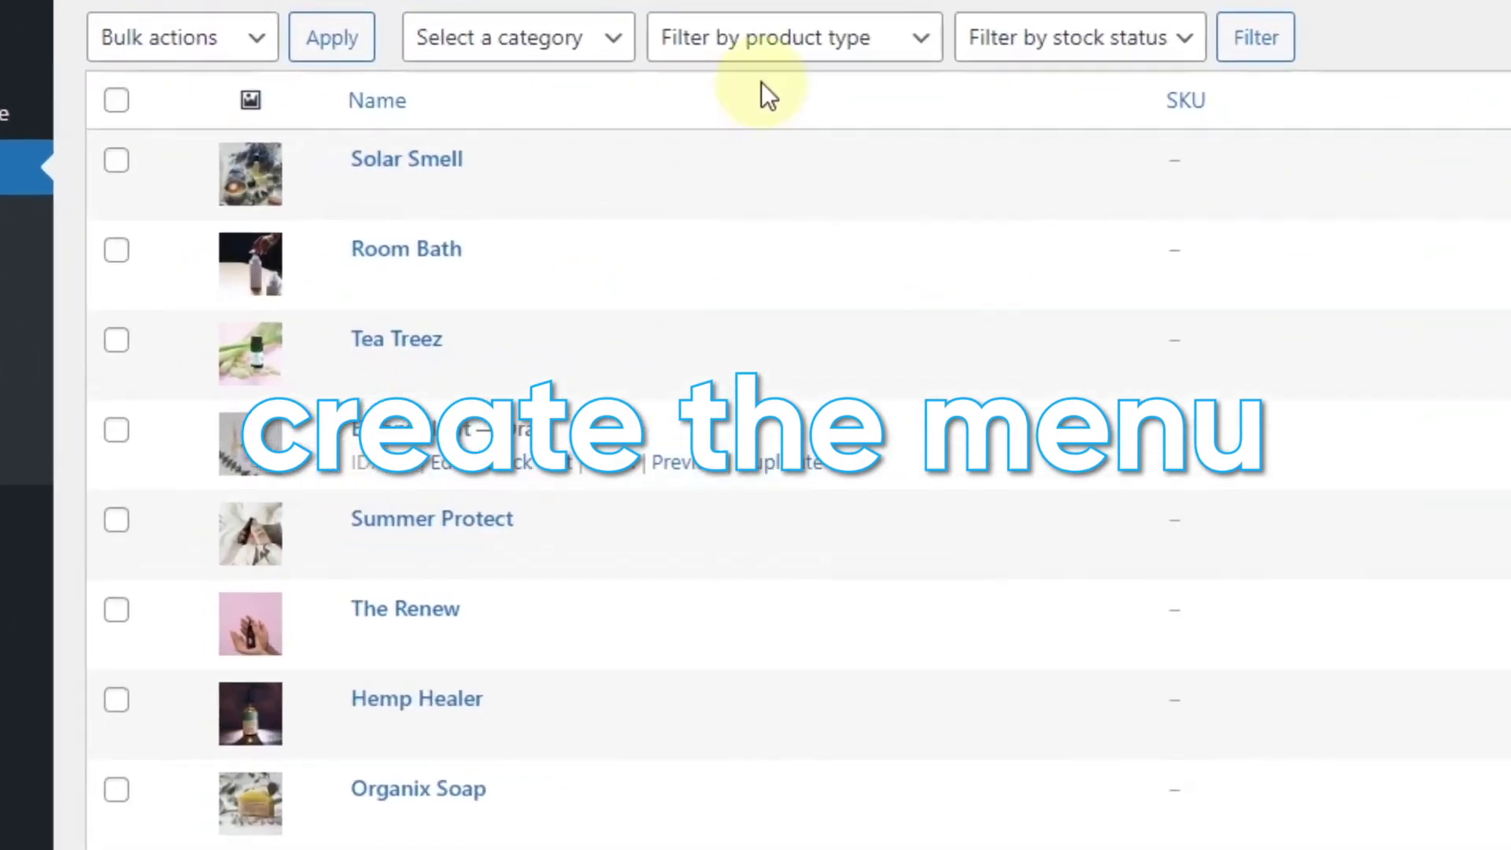
Create a new site navigation menu named Main Menu.
scroll(654, 484, "down", 3)
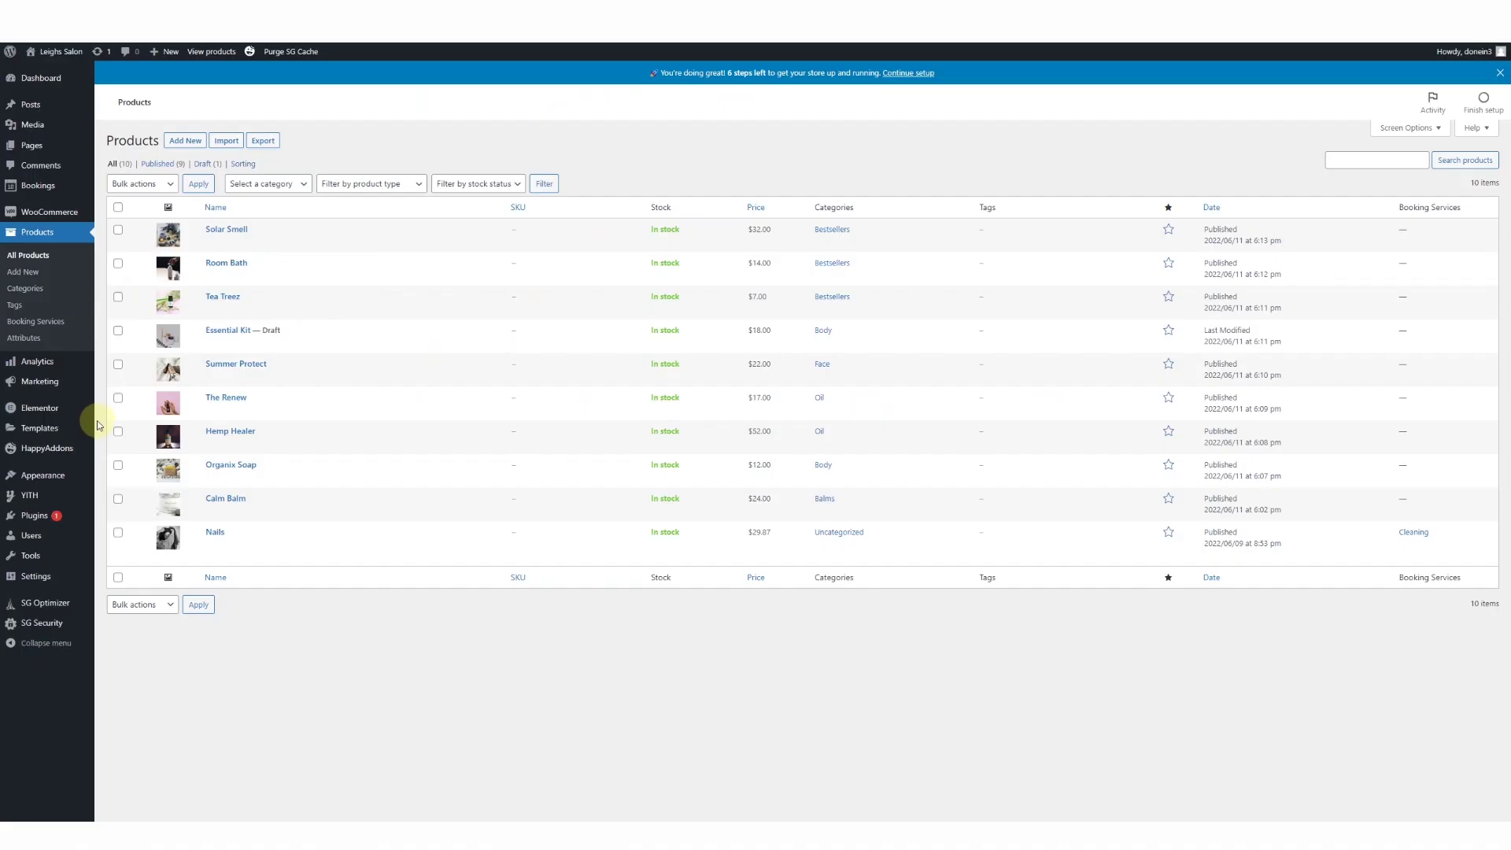
mouse_move(55, 480)
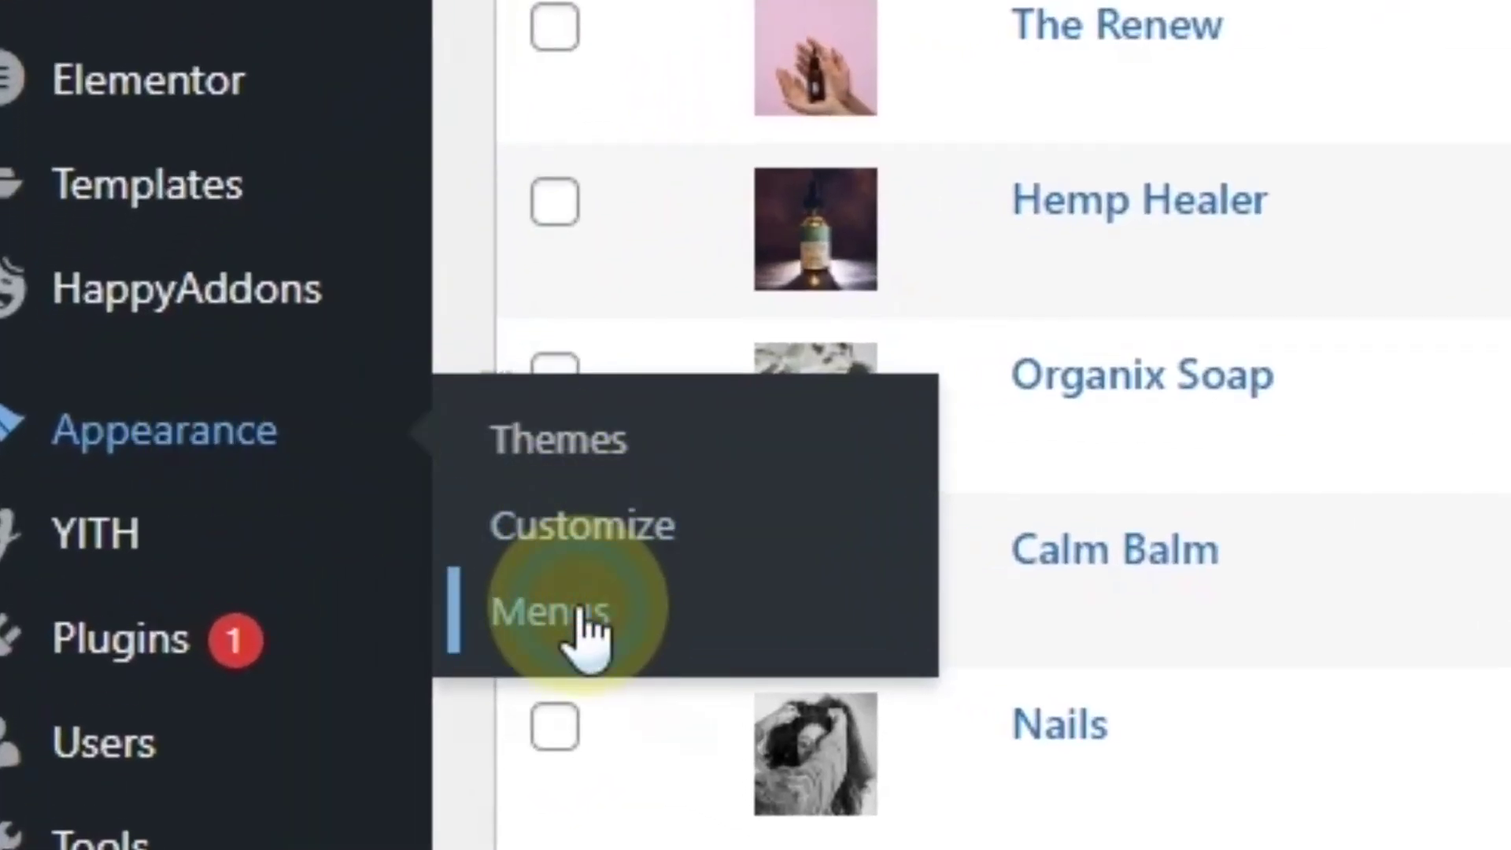
left_click(580, 620)
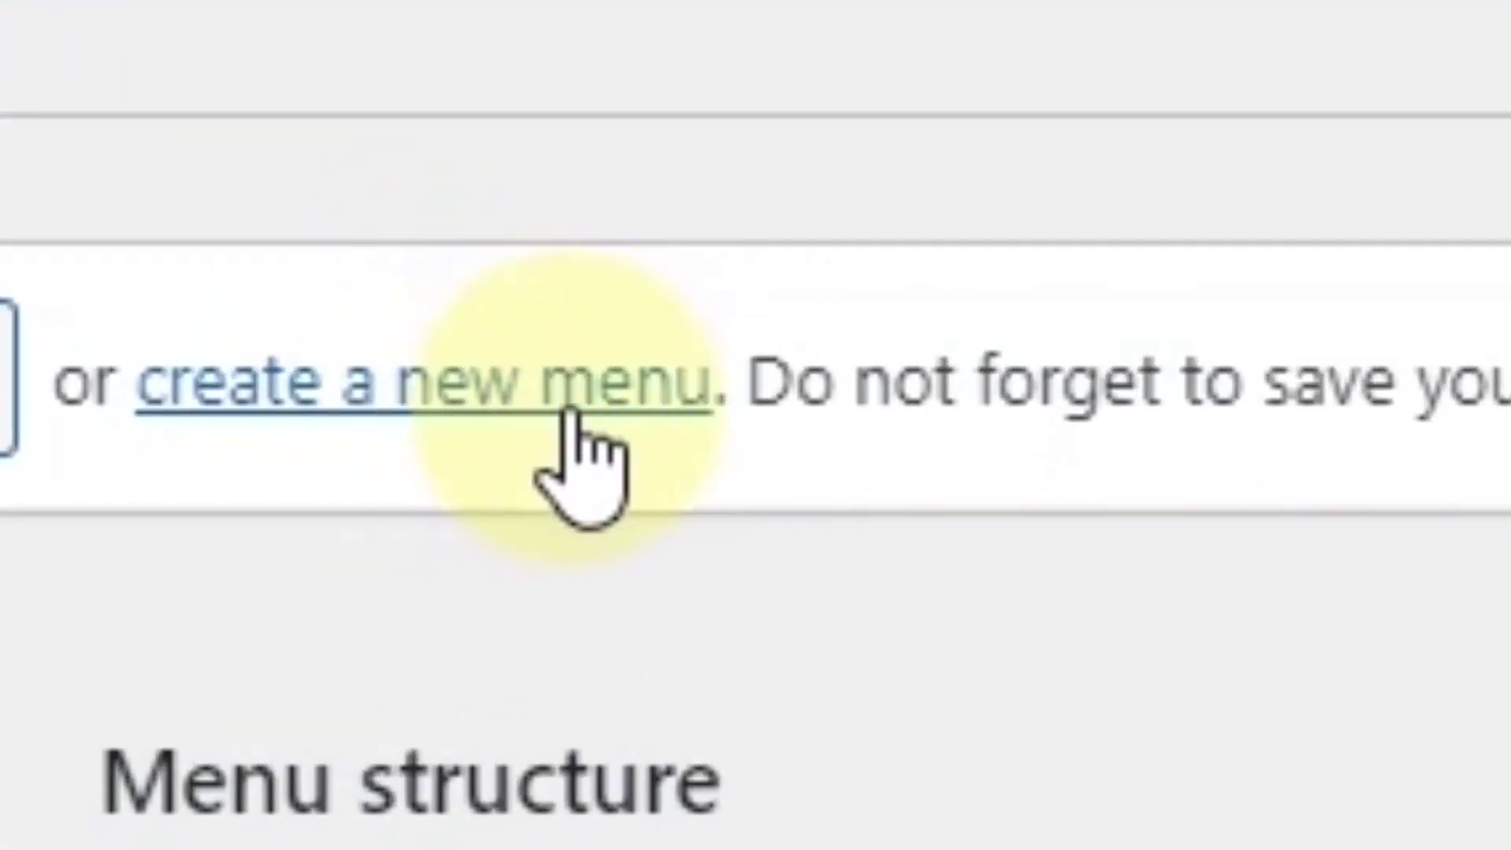
left_click(567, 406)
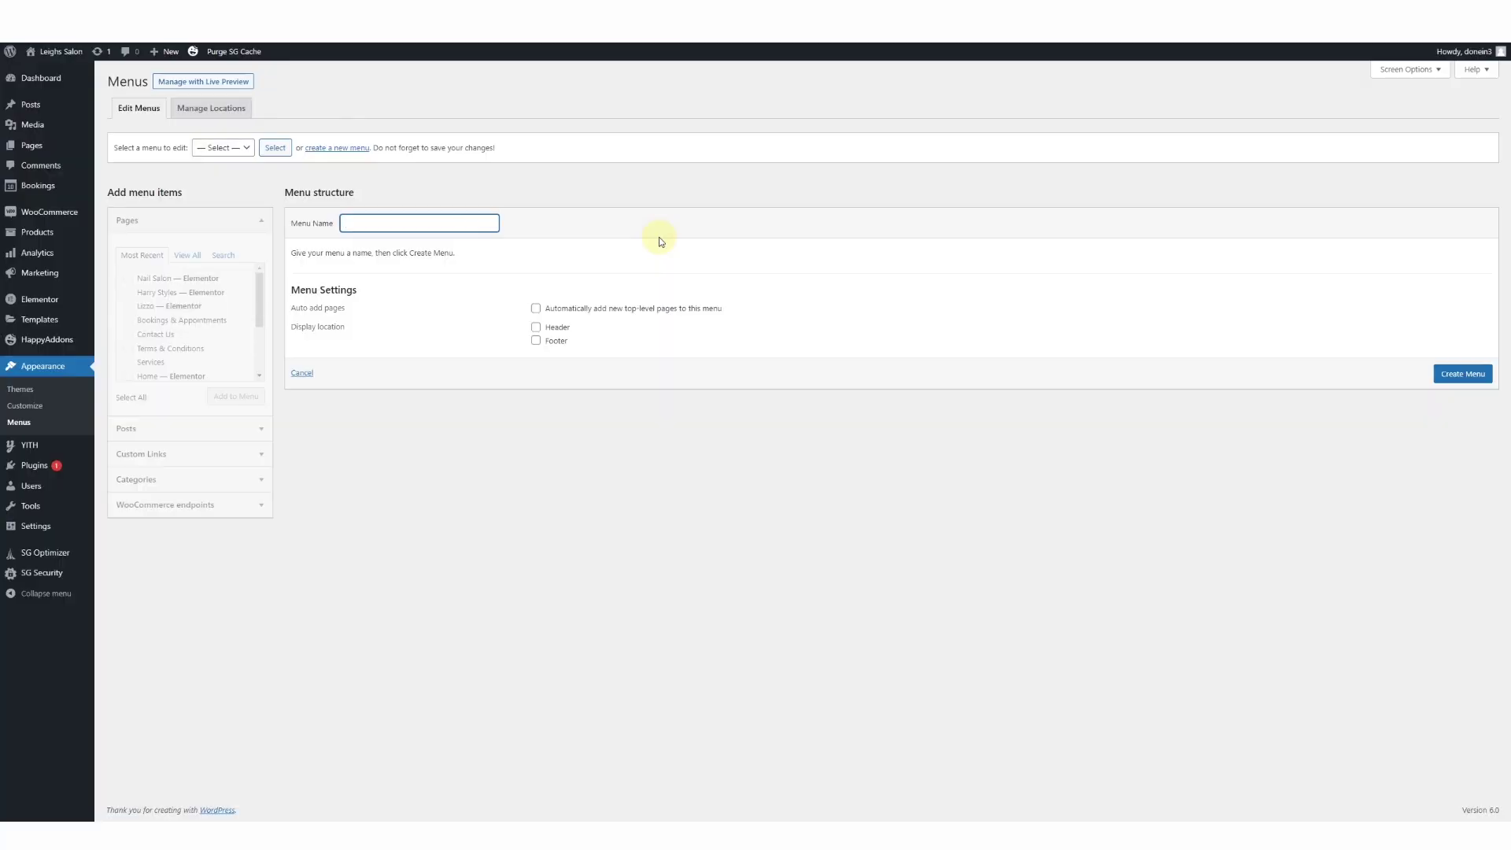
type("Main MEnu")
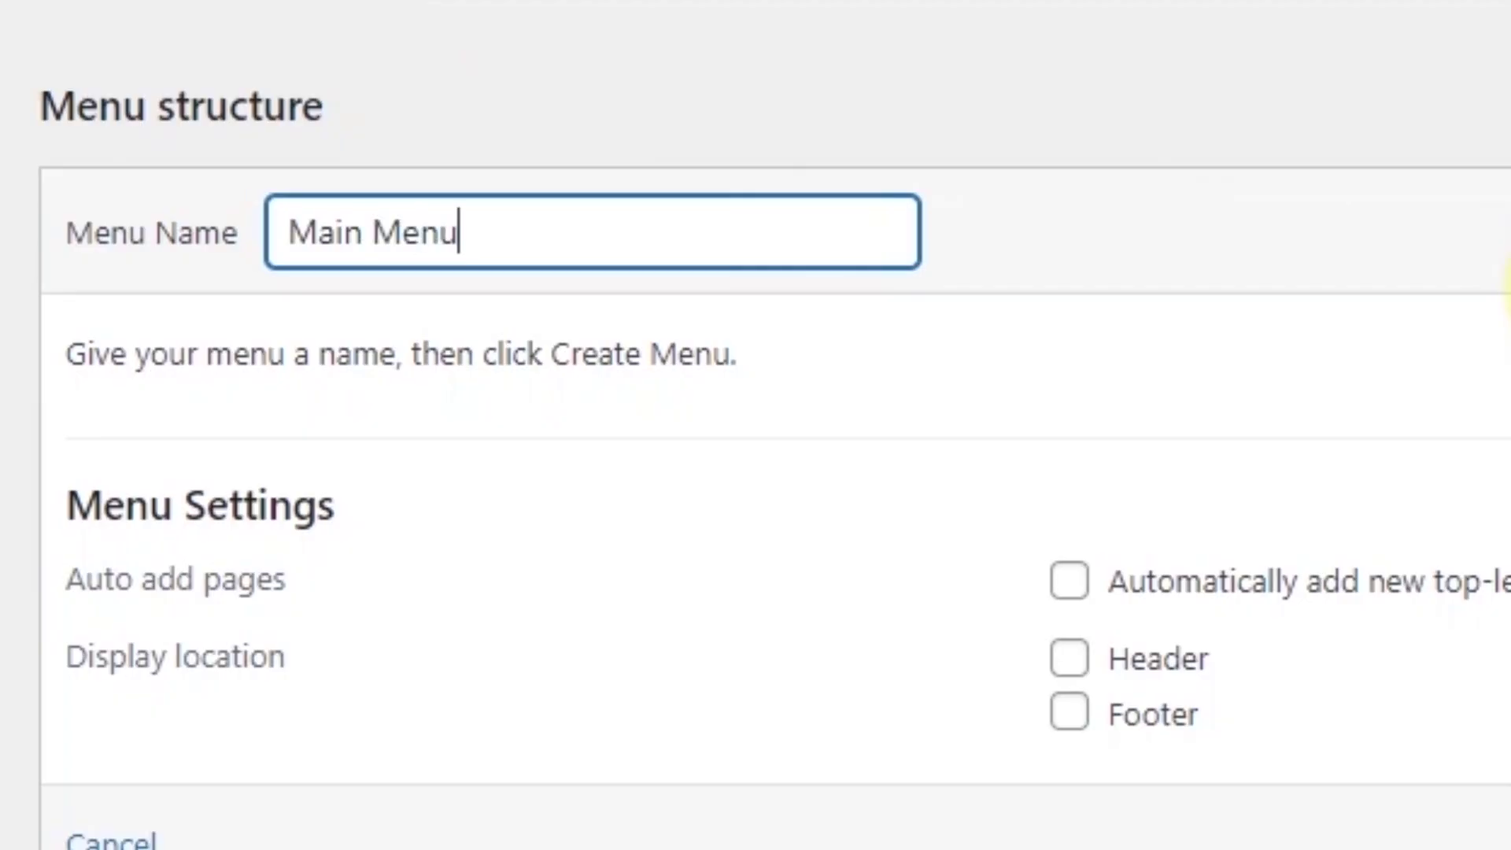
key("Return")
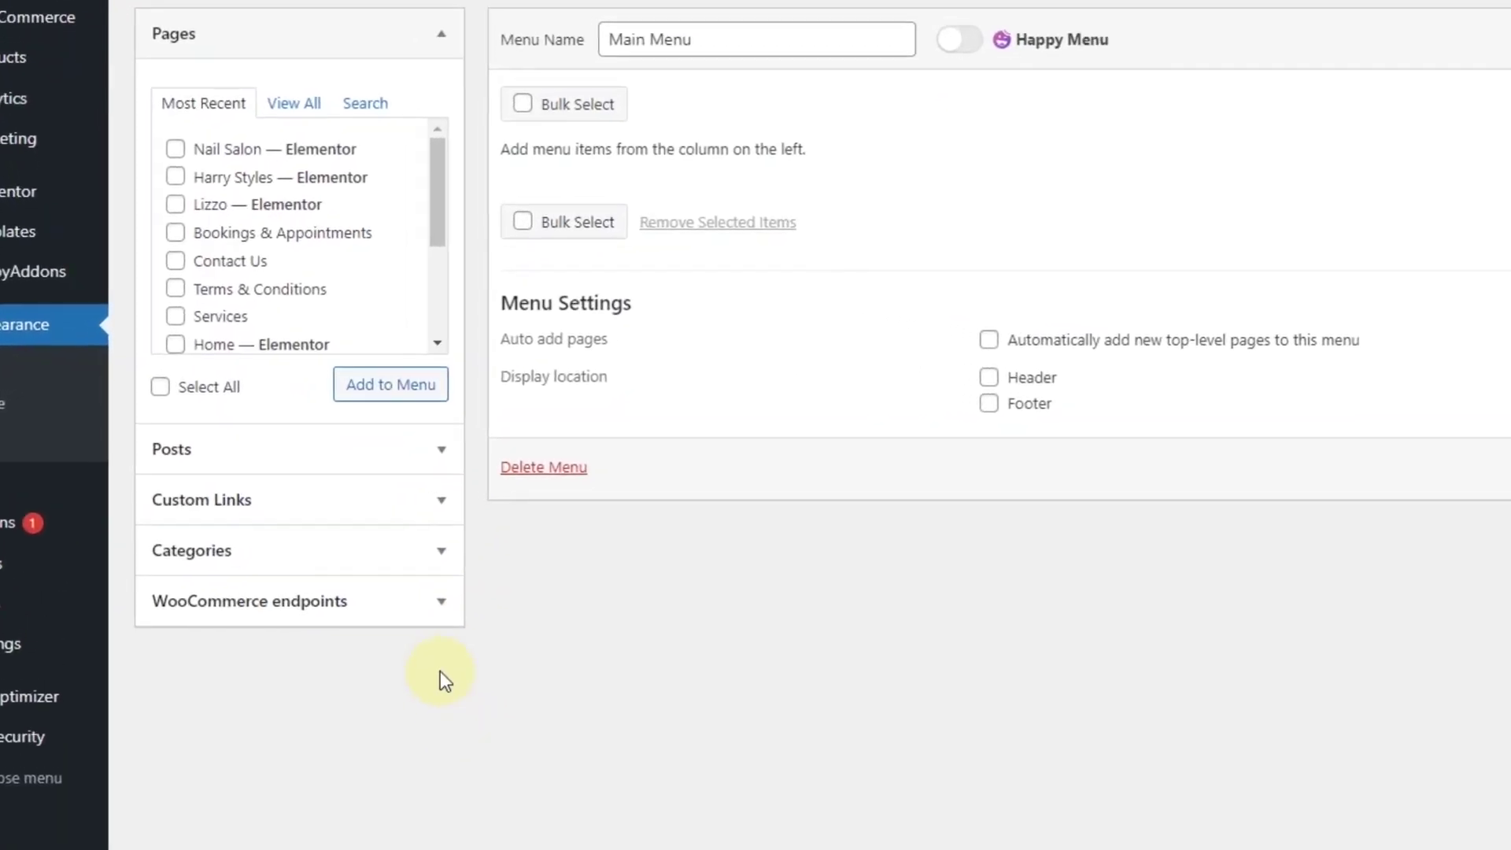
Prepare a custom link for Main Menu with the link text Bestsellers.
left_click(441, 550)
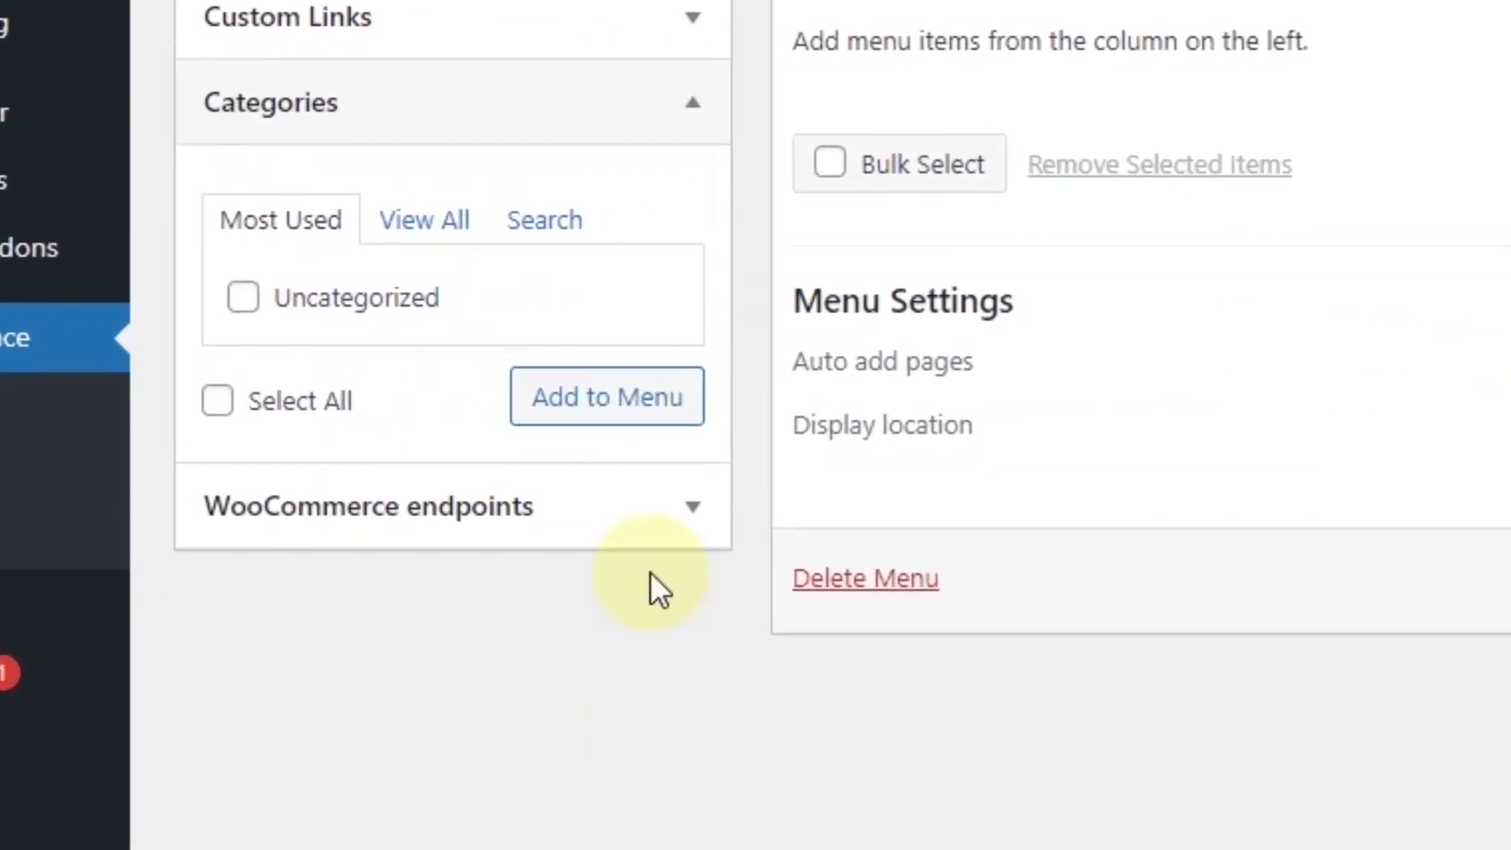
left_click(472, 17)
left_click(609, 229)
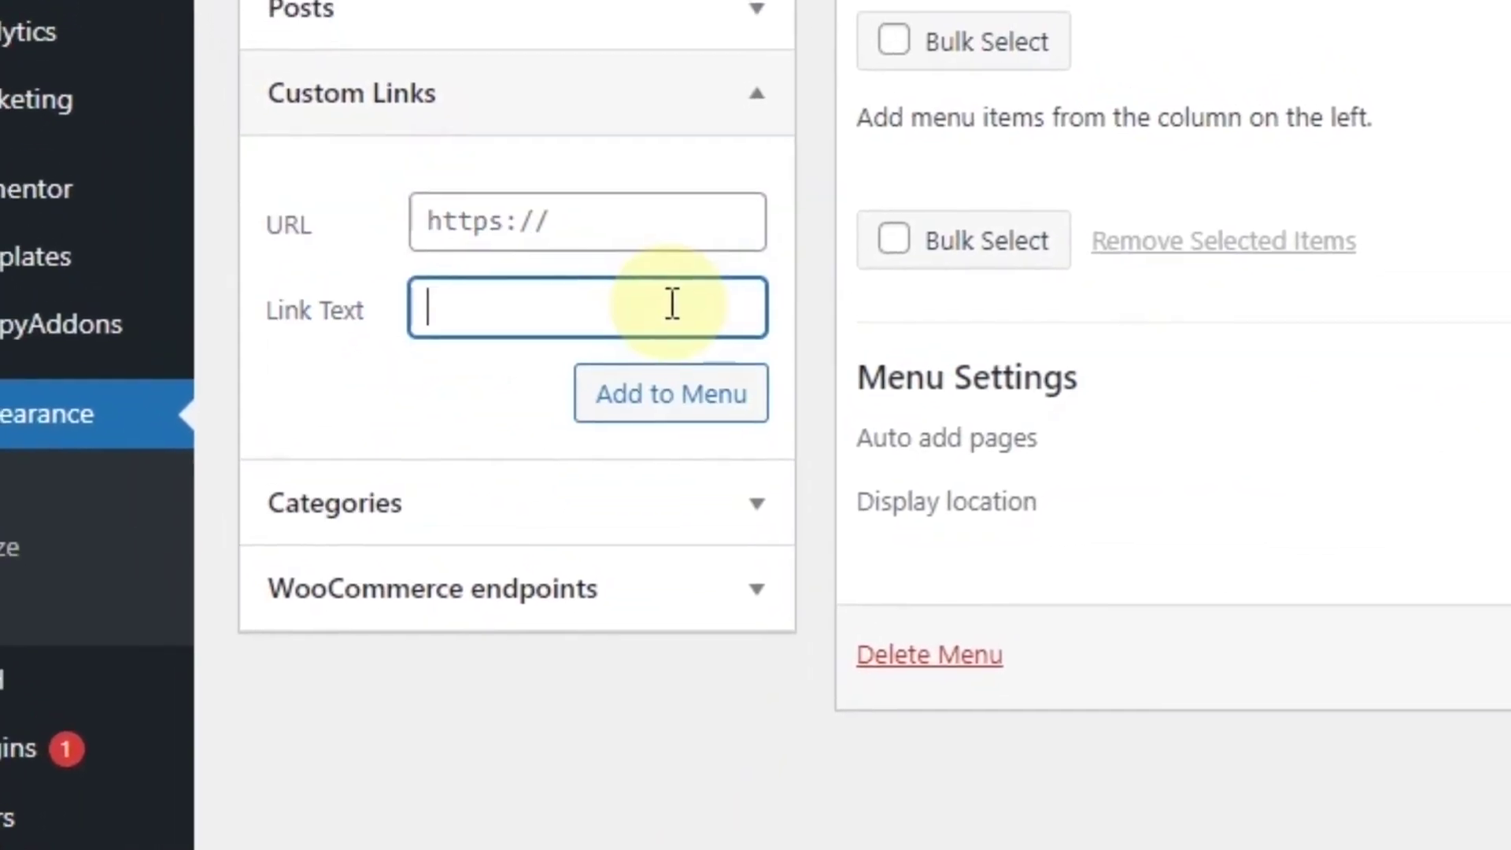
type("Bestsel")
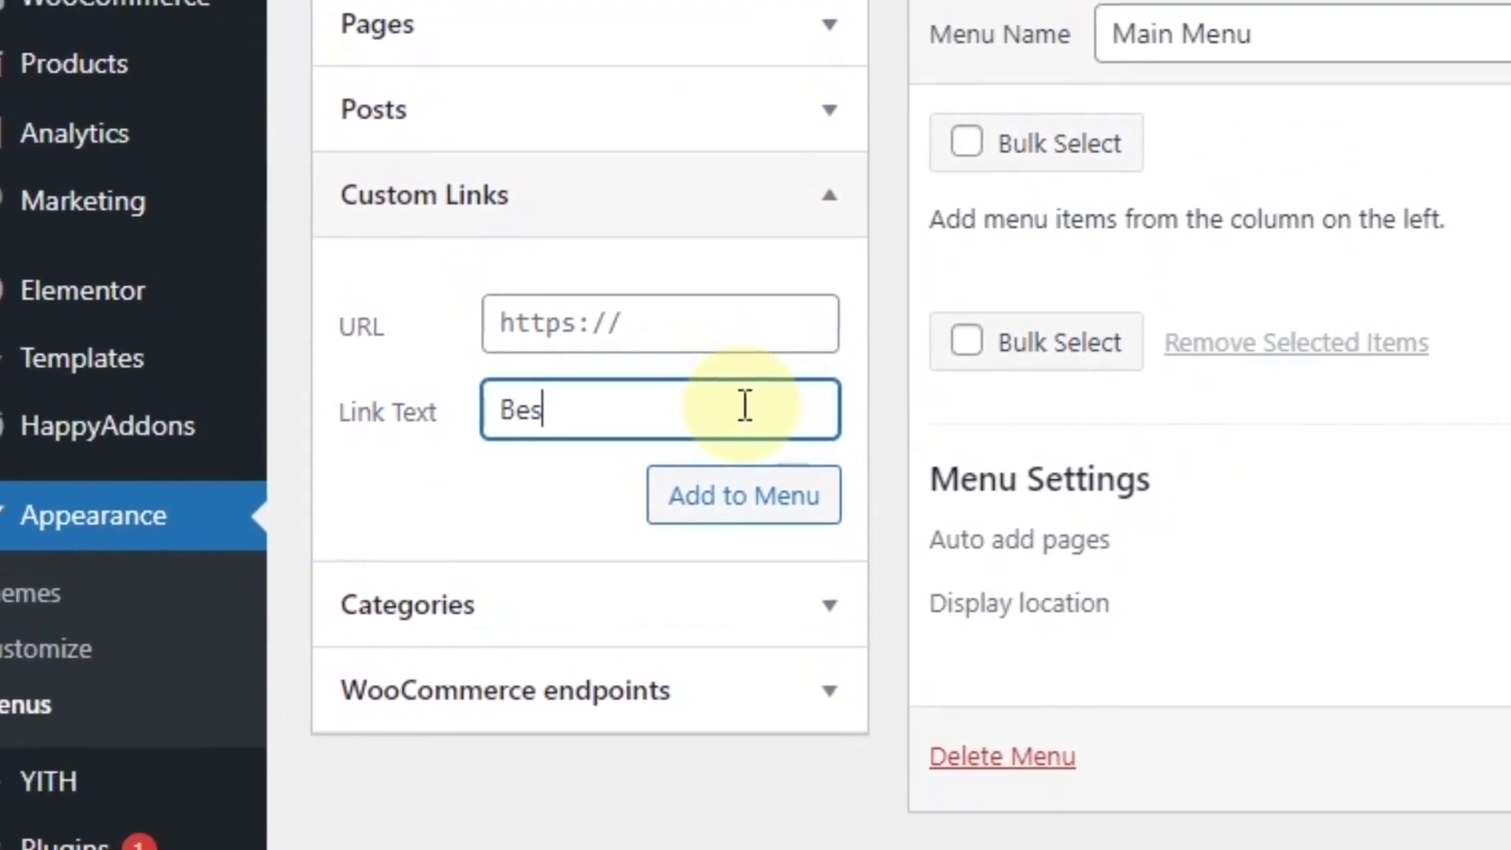
type("lers")
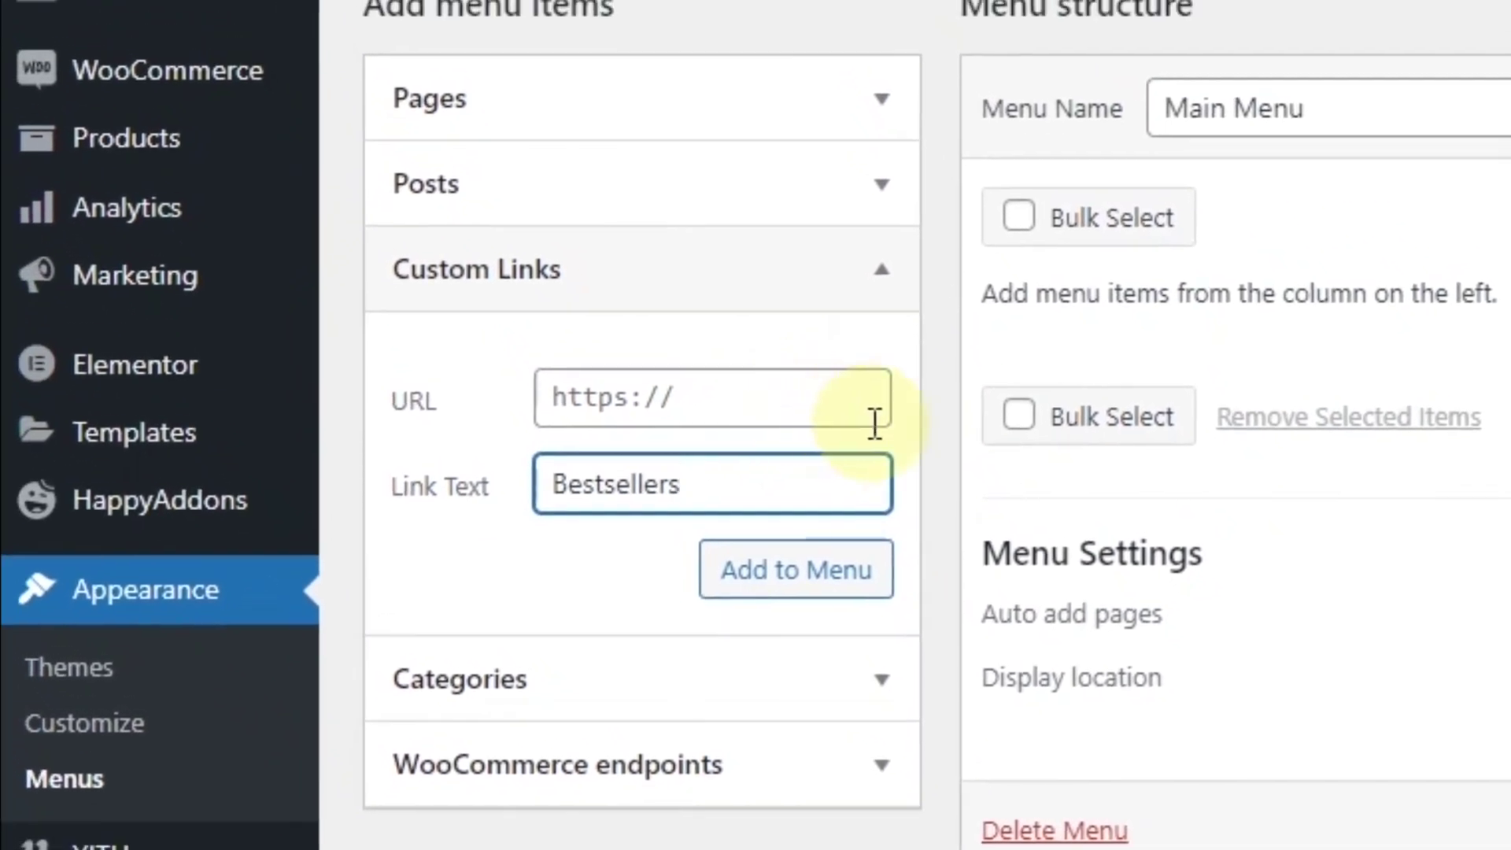
Open the product categories in a new browser tab and copy the link address of the Bestsellers category.
mouse_move(232, 141)
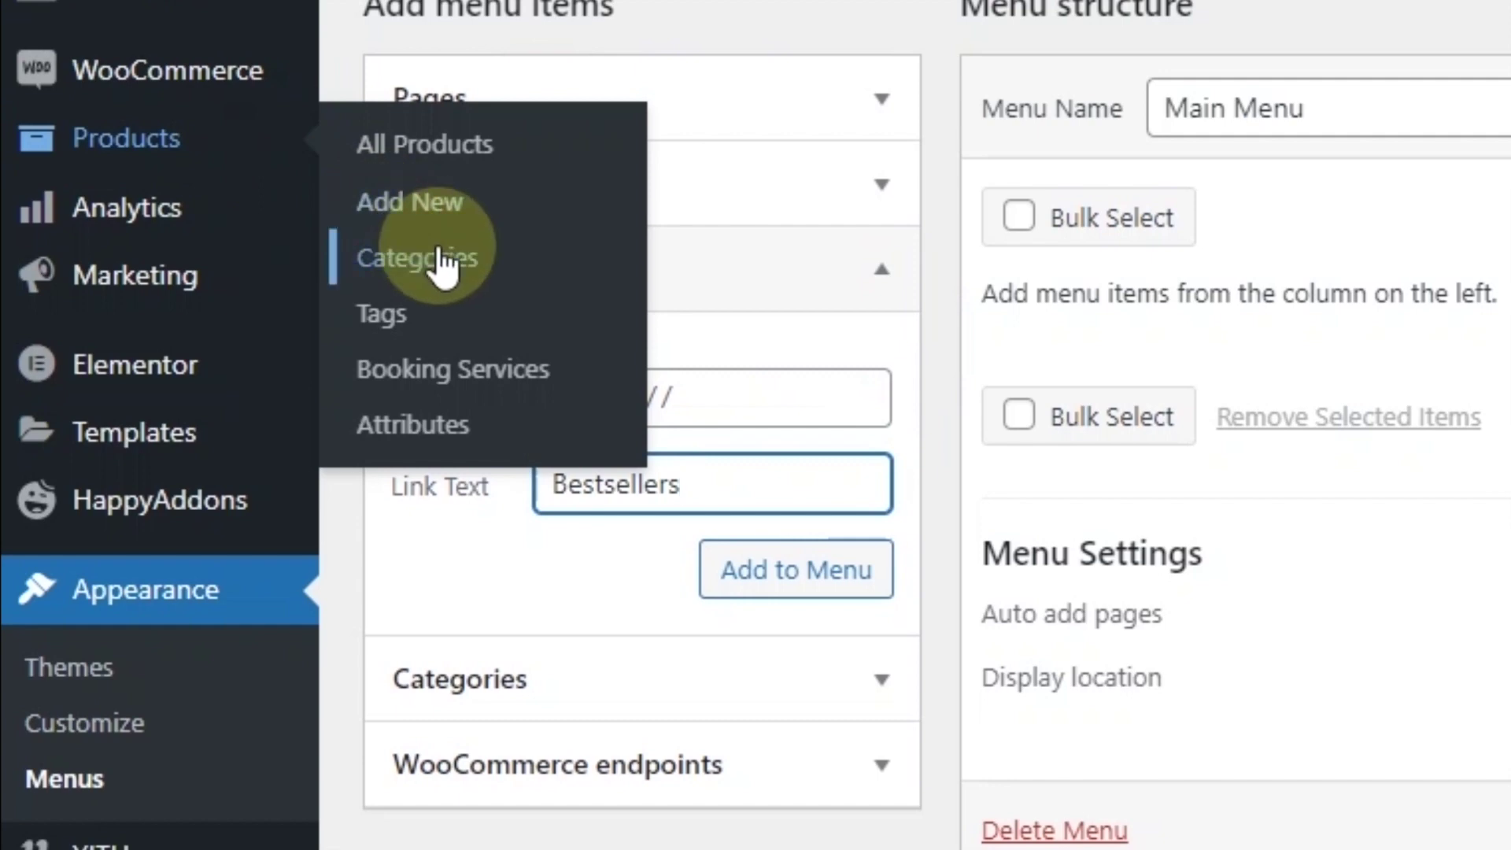
left_click(443, 258)
right_click(532, 370)
left_click(616, 409)
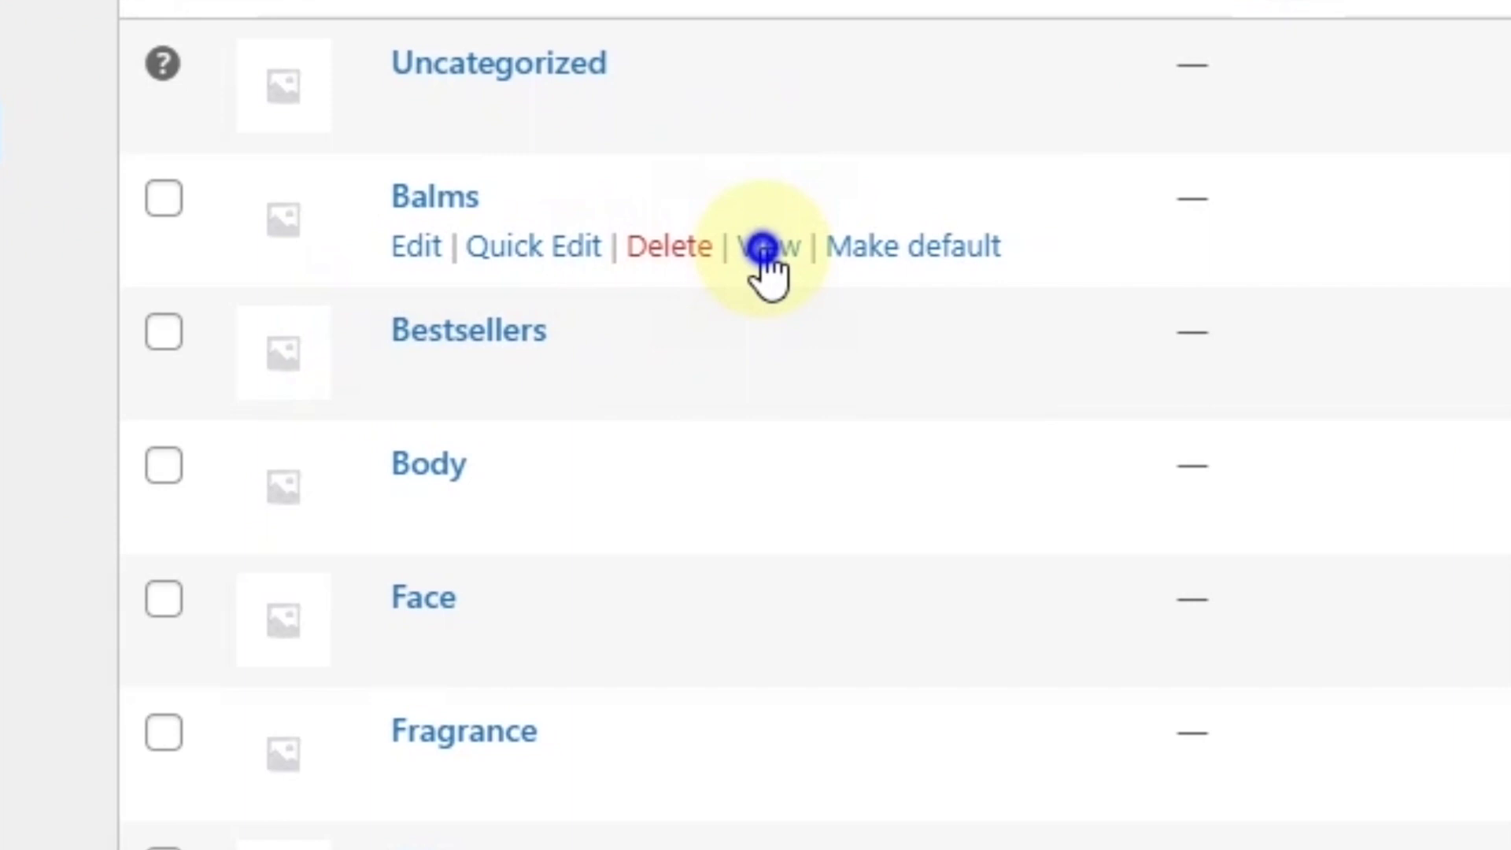
right_click(788, 274)
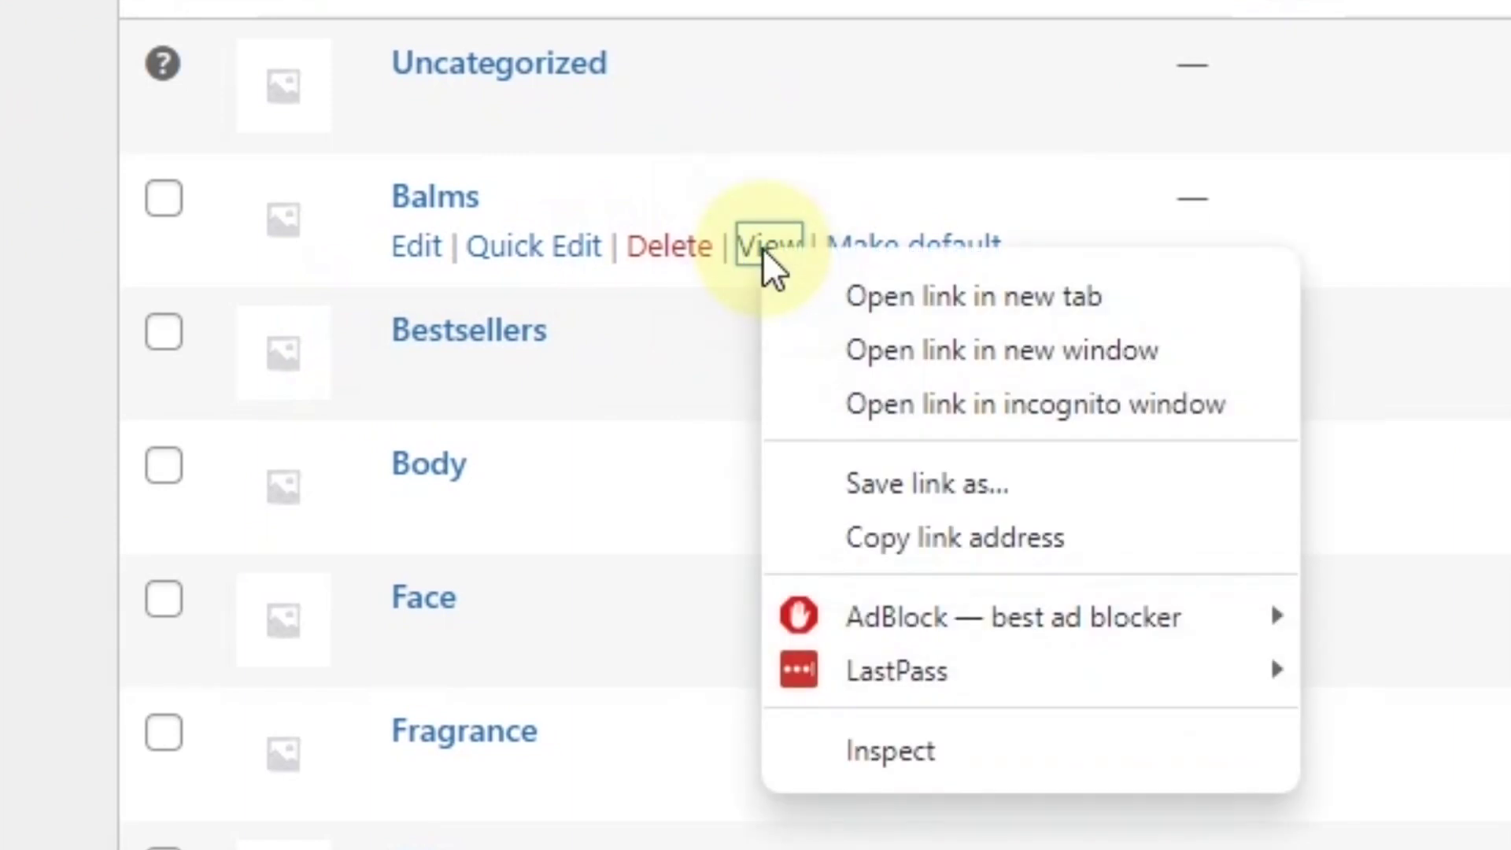
left_click(976, 537)
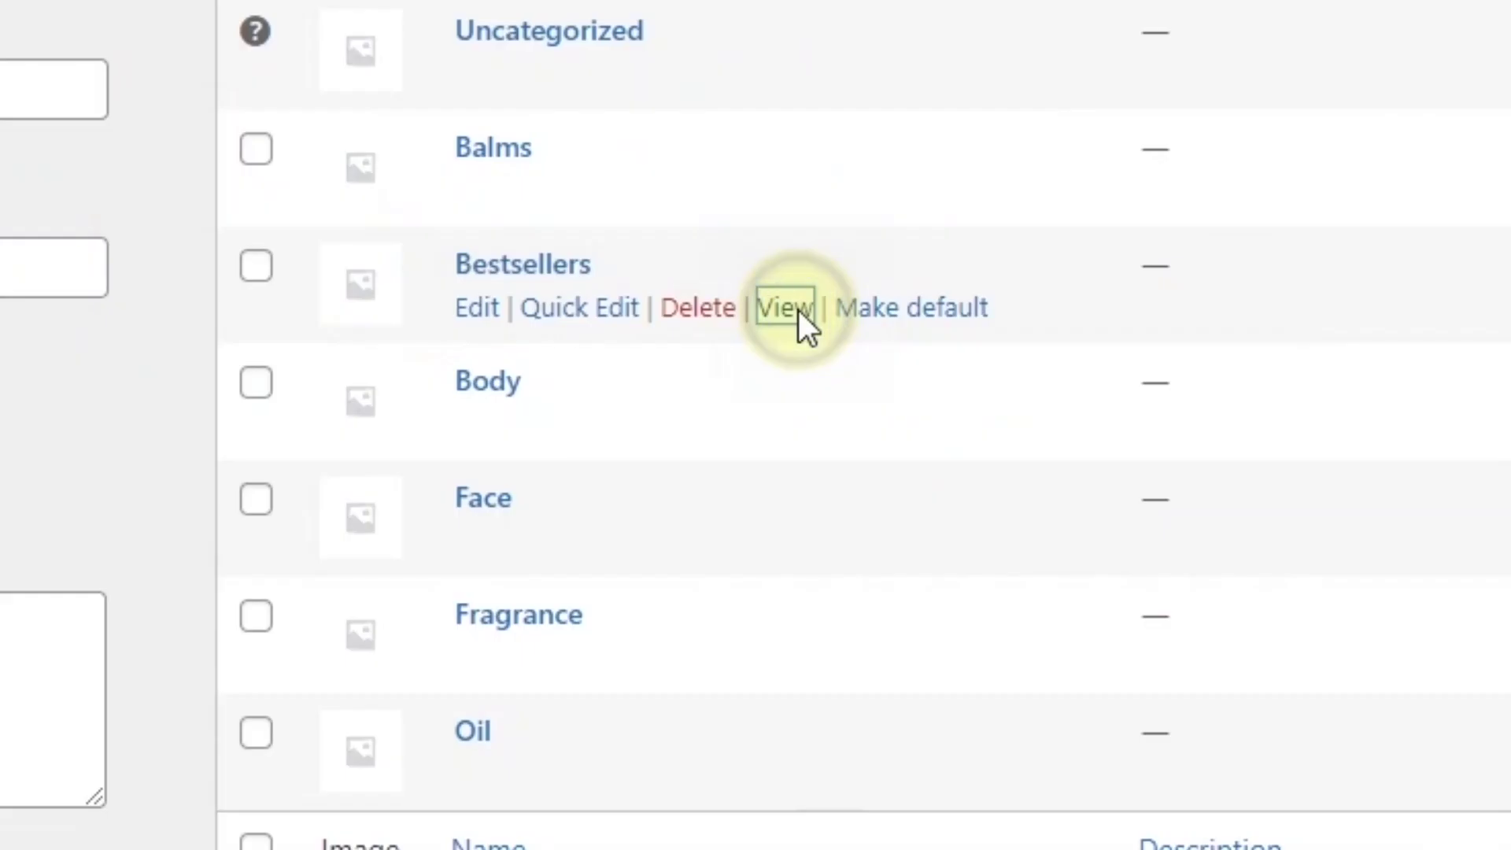
right_click(787, 383)
left_click(1042, 560)
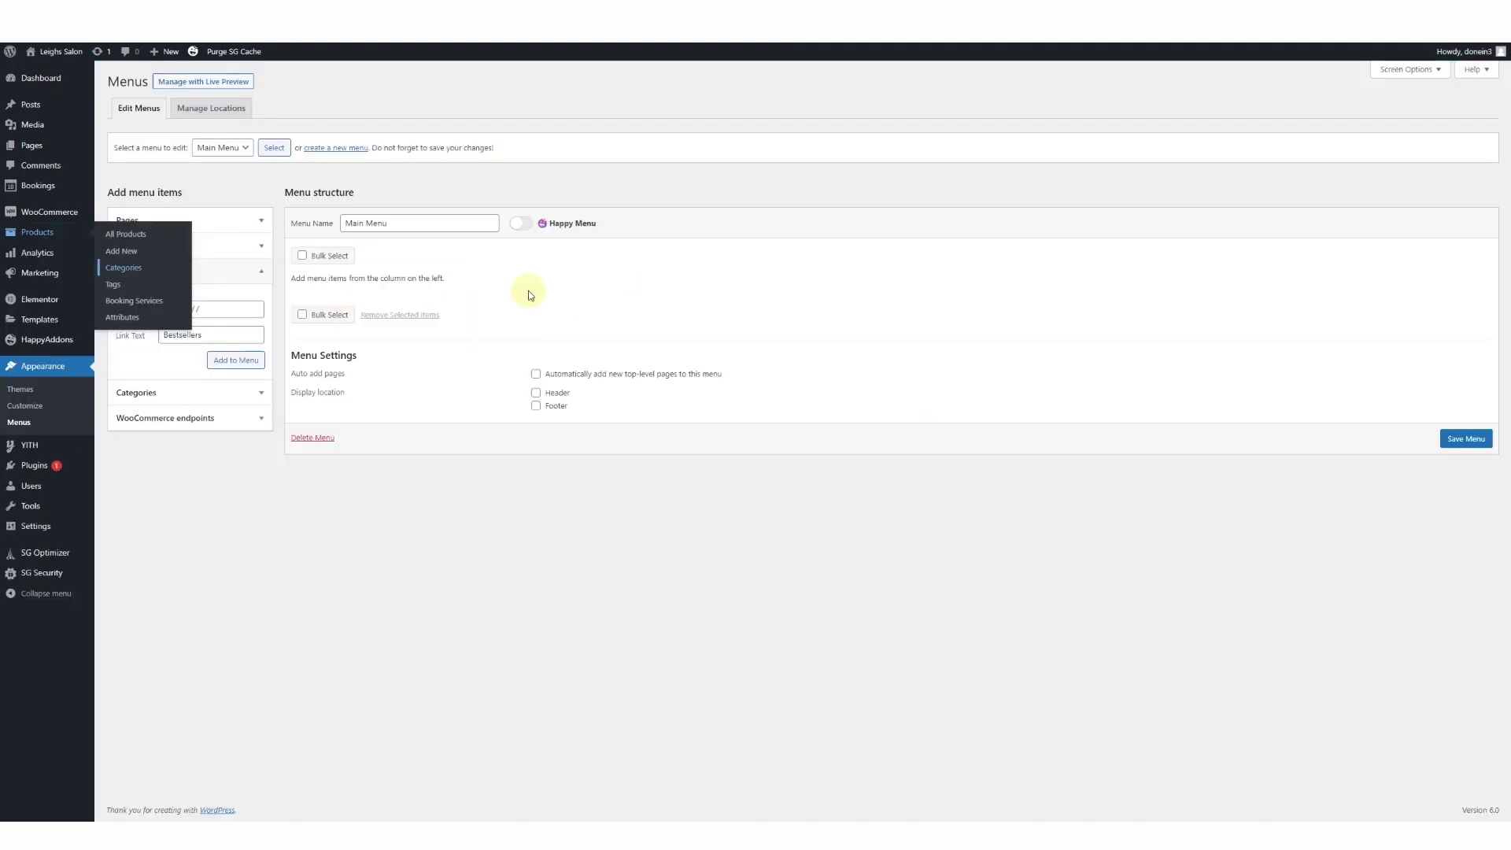
Add the Bestsellers custom link with the copied category URL to Main Menu and save the menu.
left_click(177, 308)
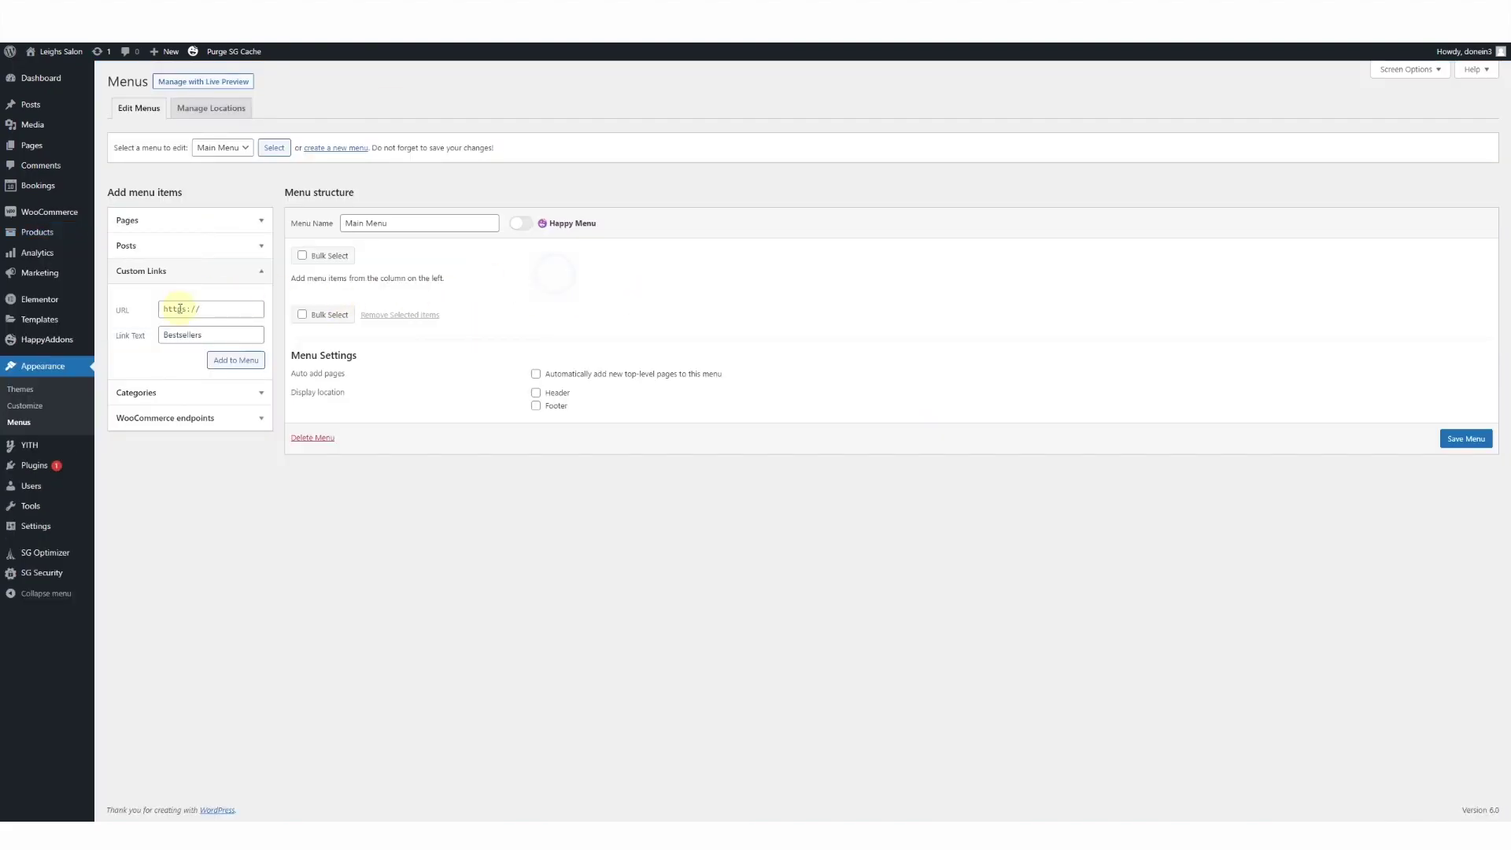
key("ctrl+v")
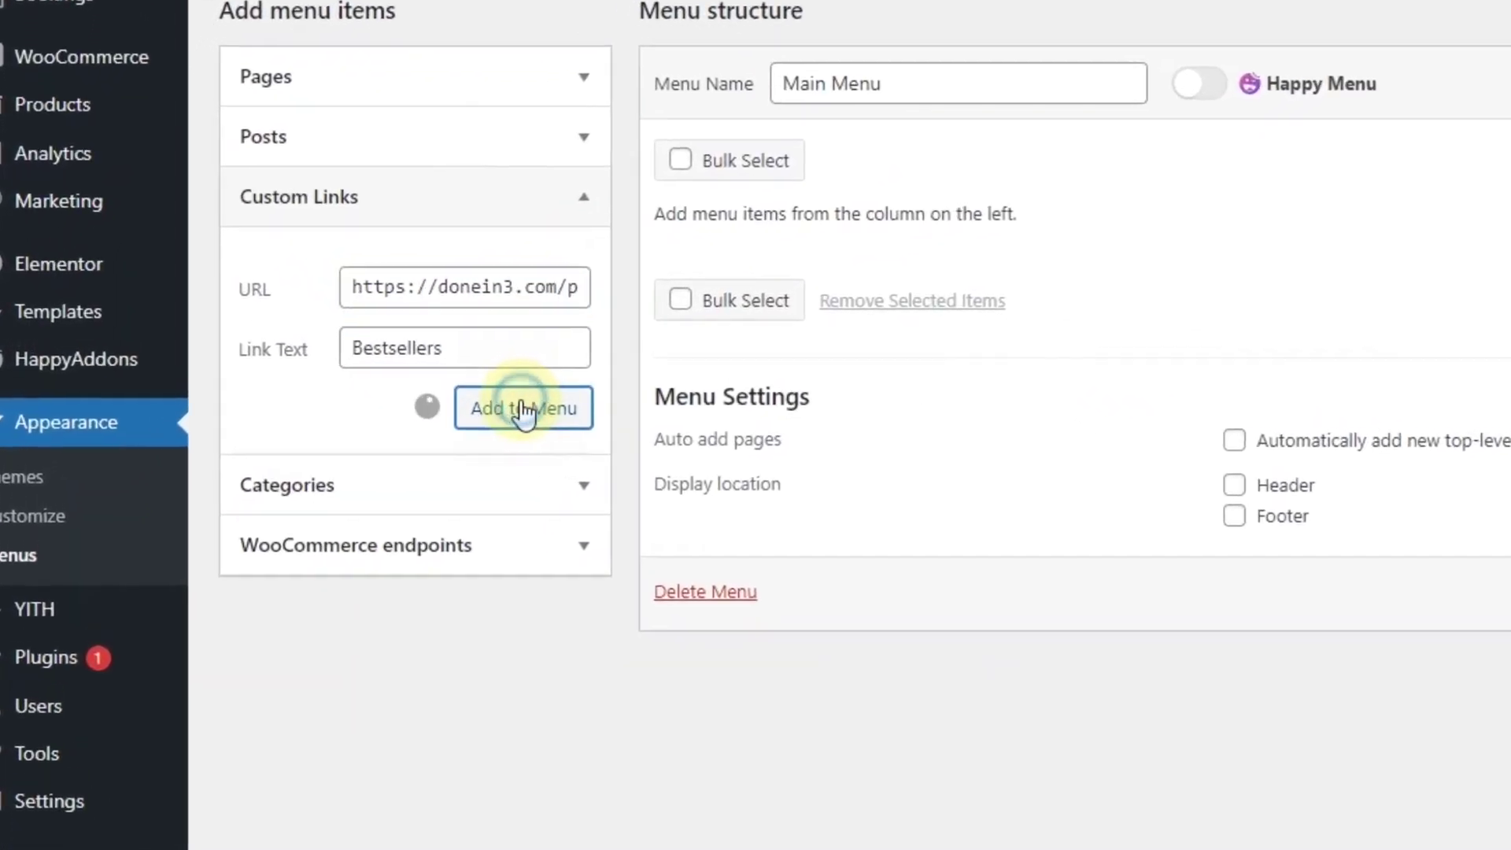
left_click(437, 389)
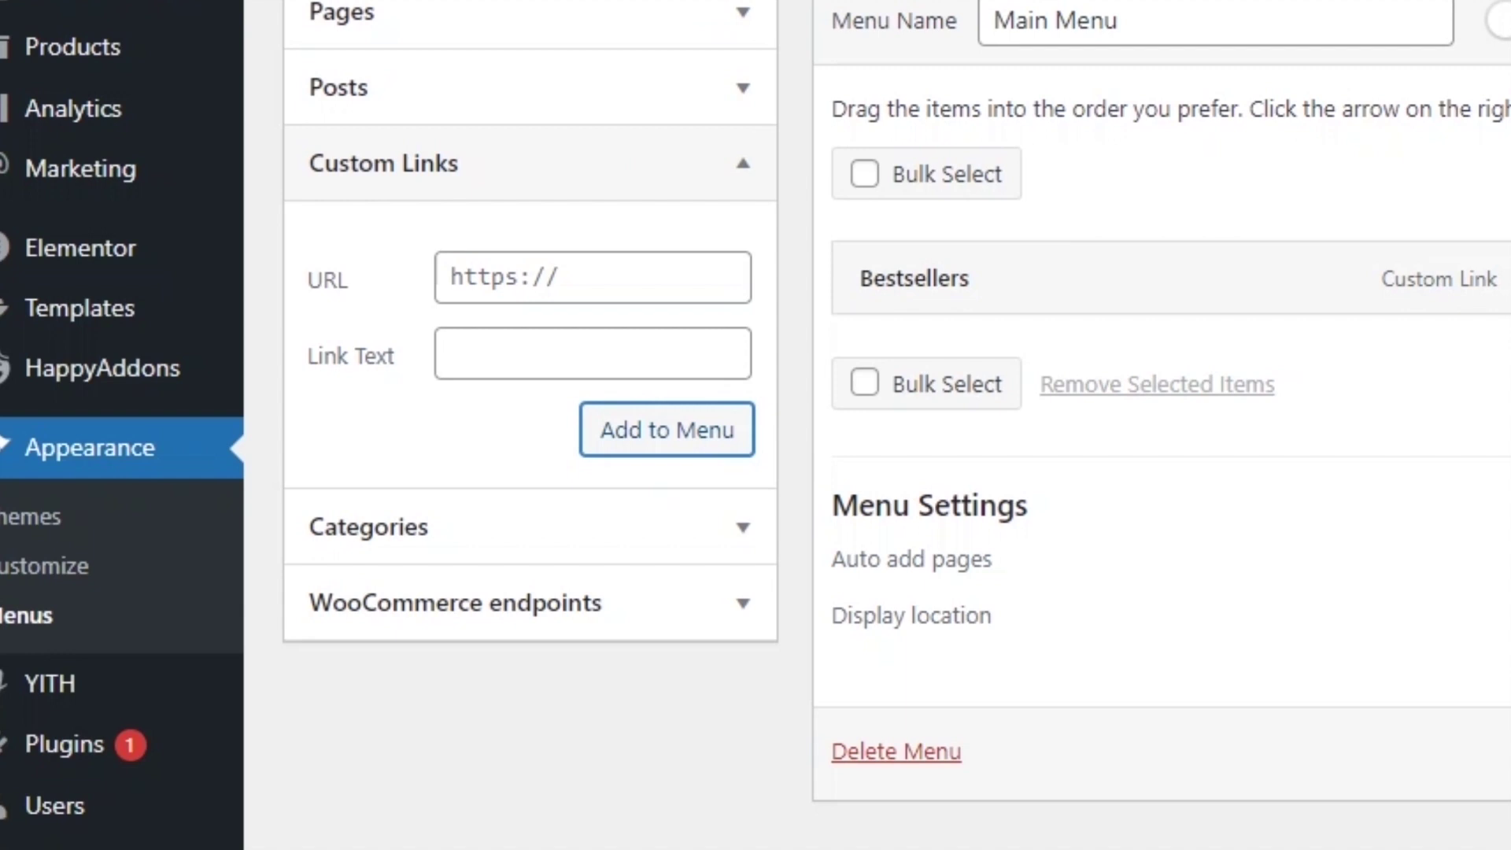
left_click(574, 342)
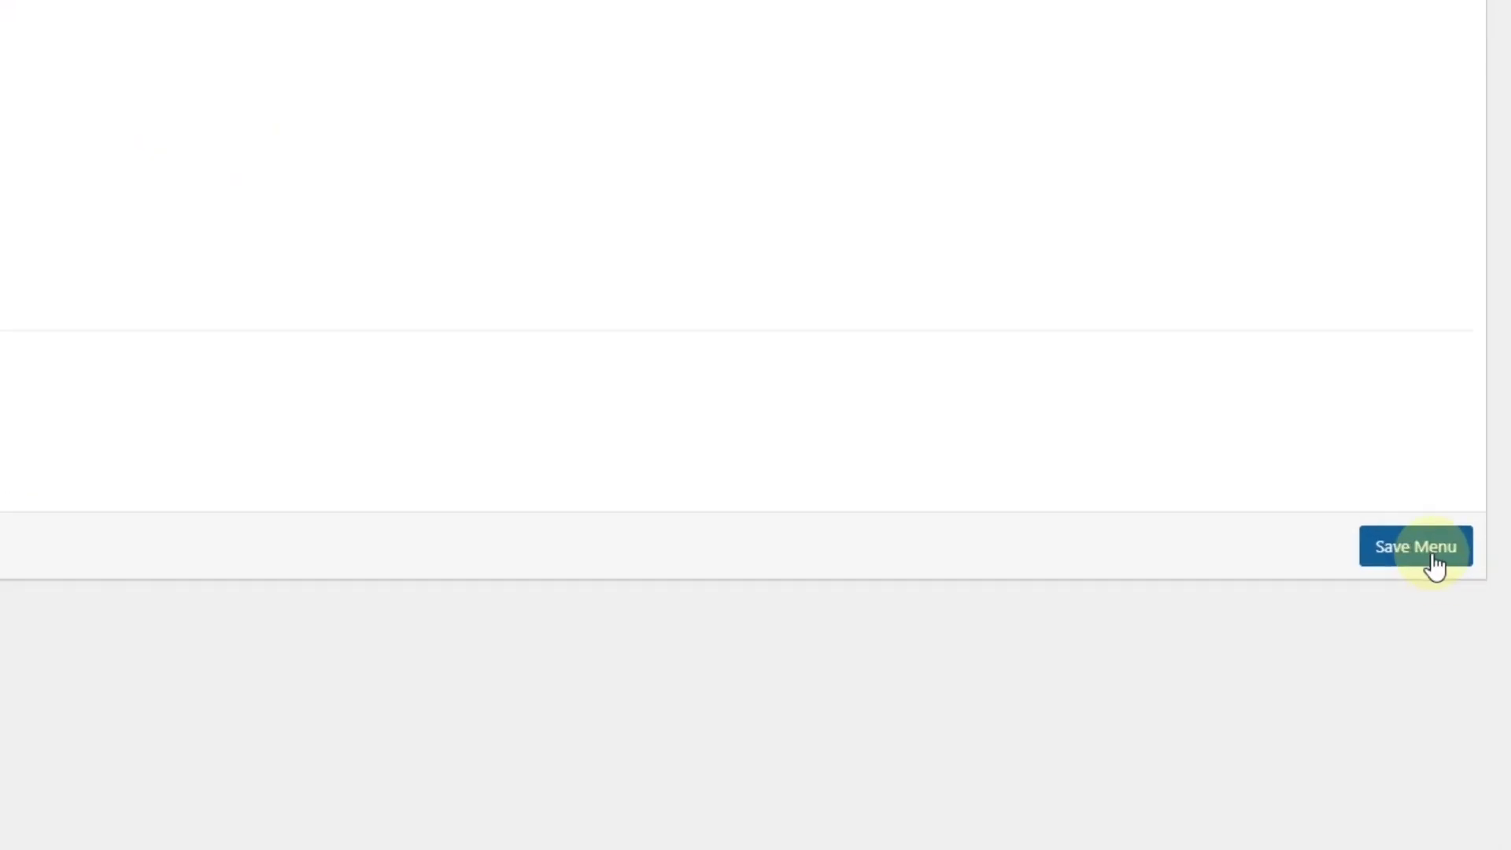
left_click(1421, 547)
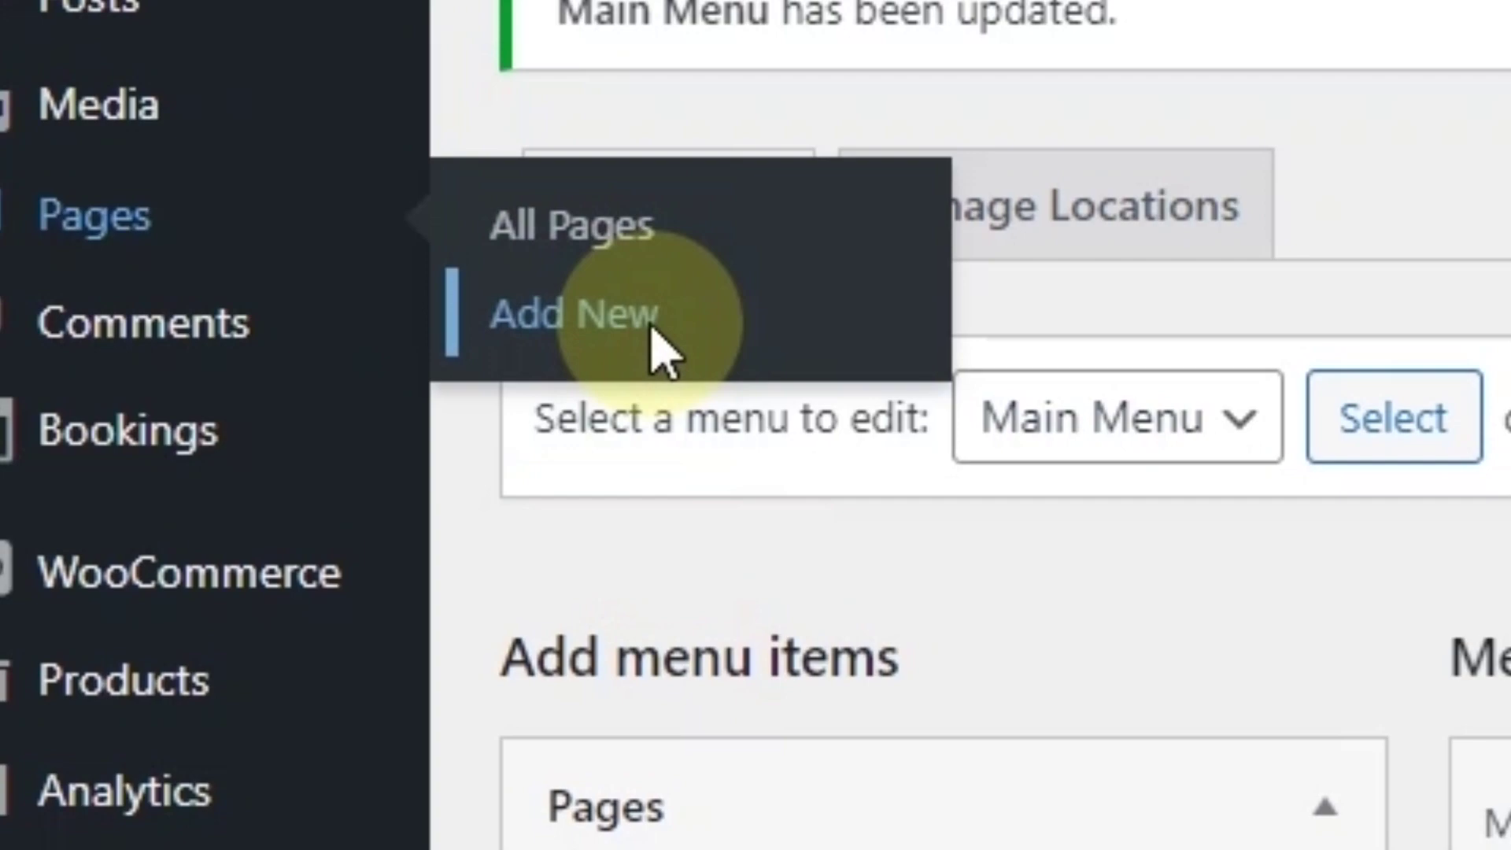
Create and publish a new page titled Skin Depo and open it for editing in Elementor.
left_click(658, 338)
left_click(600, 174)
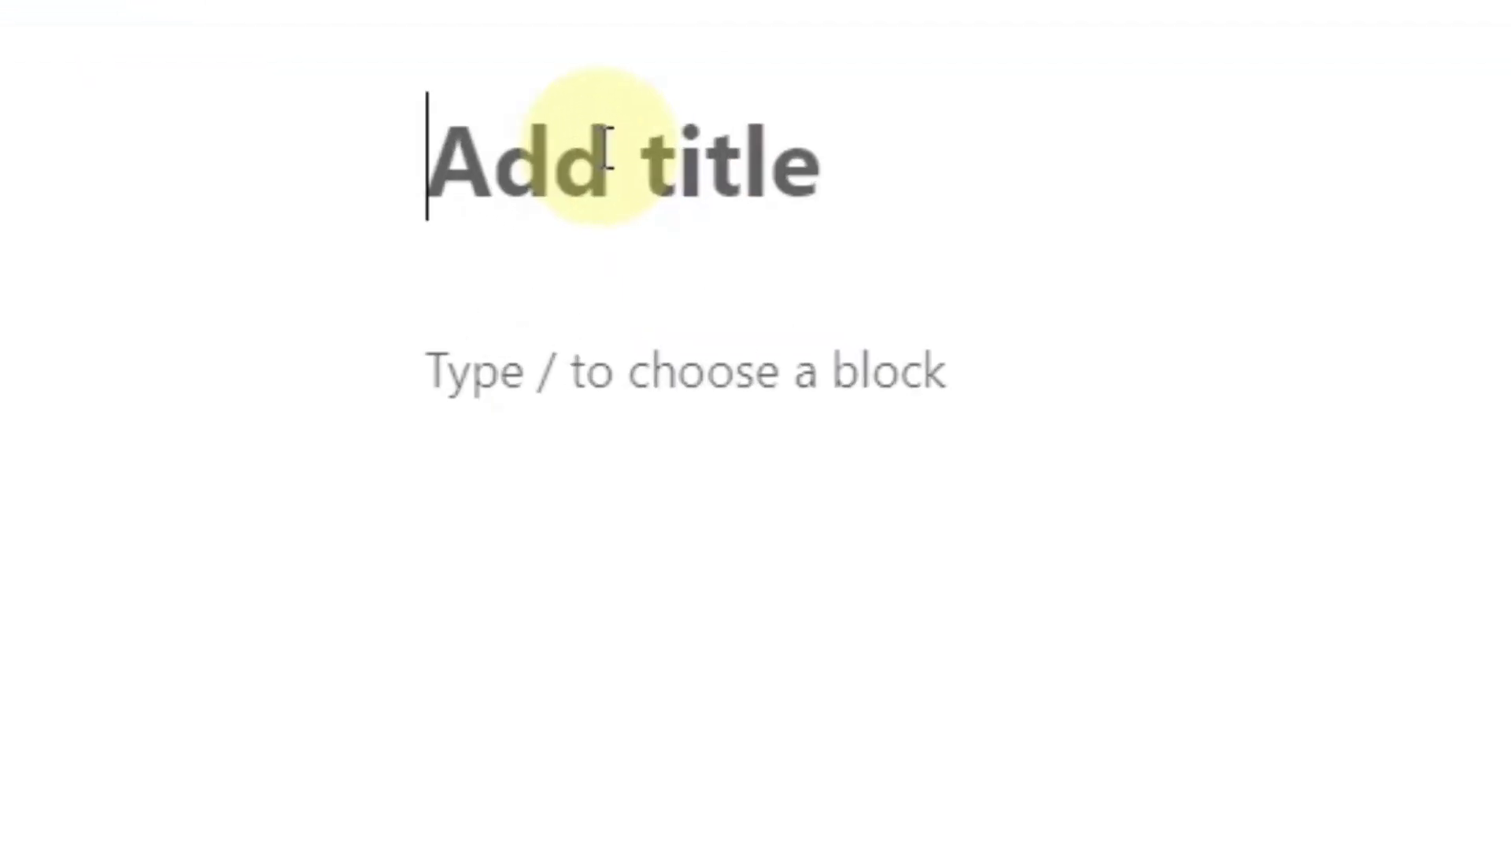
type("Skin D")
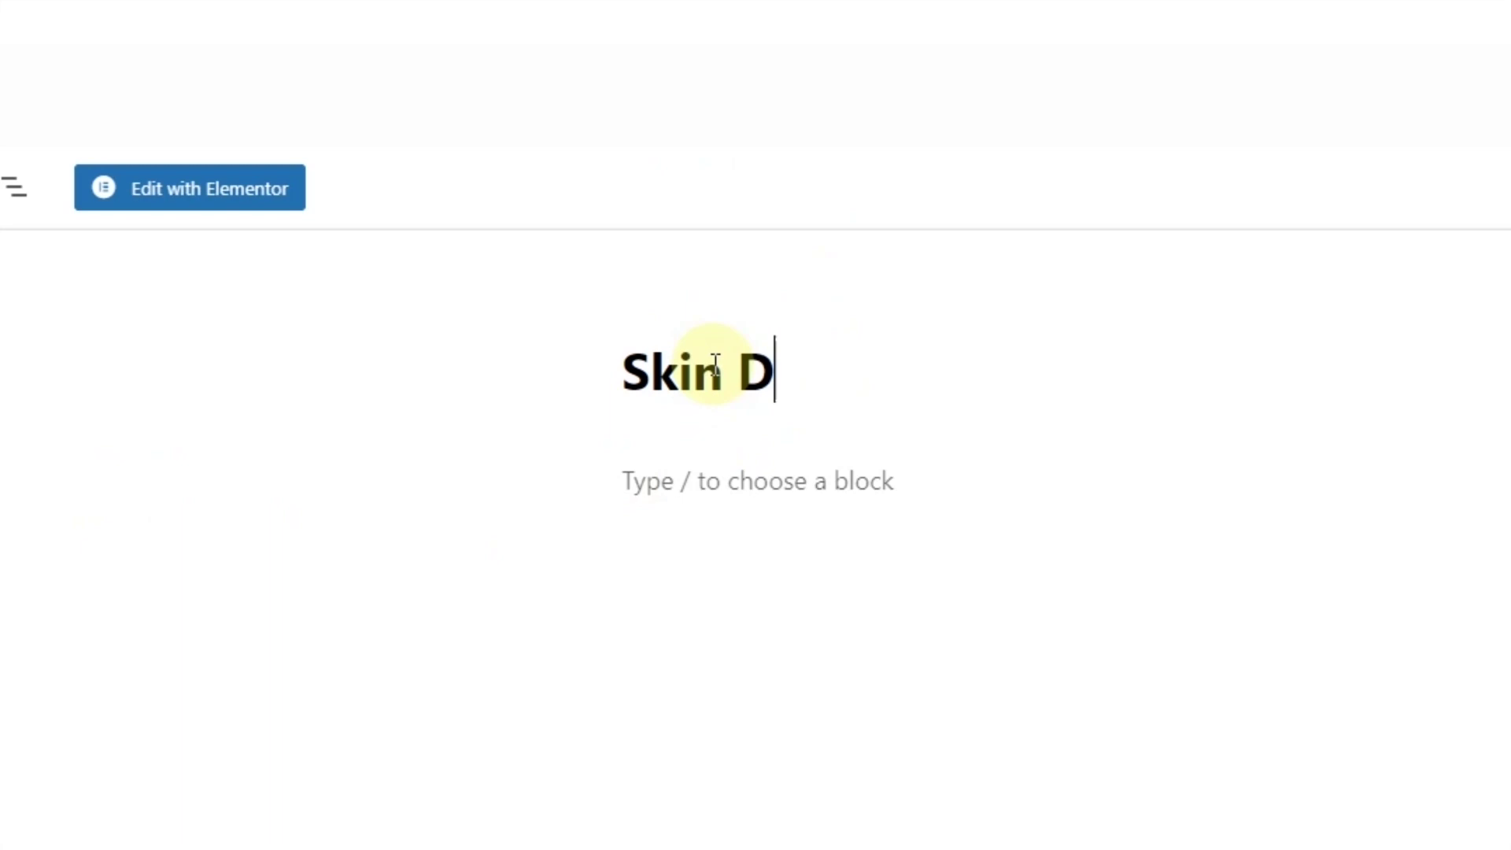
type("epo")
left_click(1409, 74)
left_click(1055, 346)
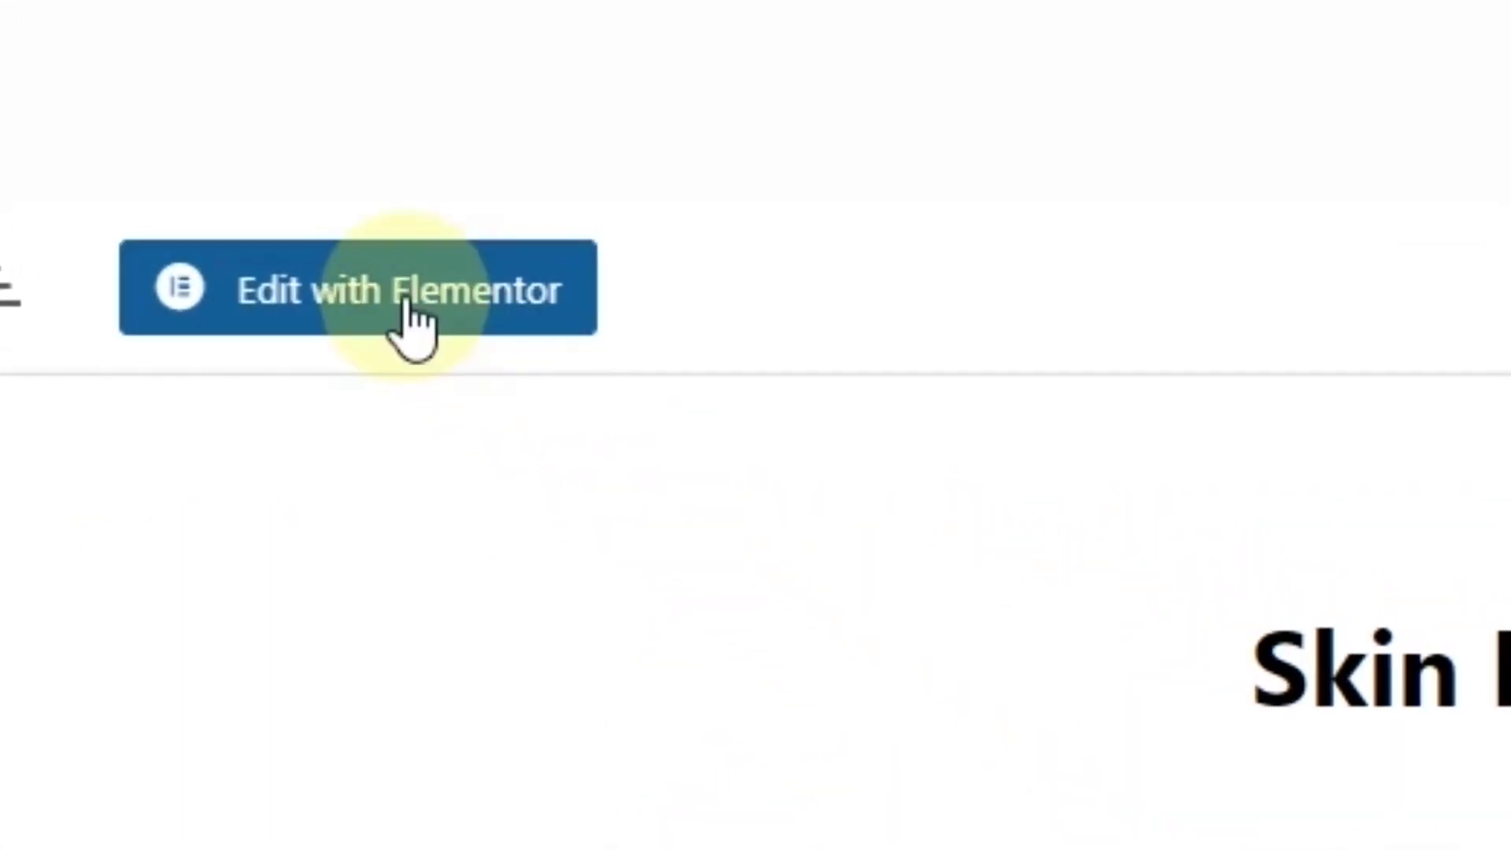
left_click(407, 309)
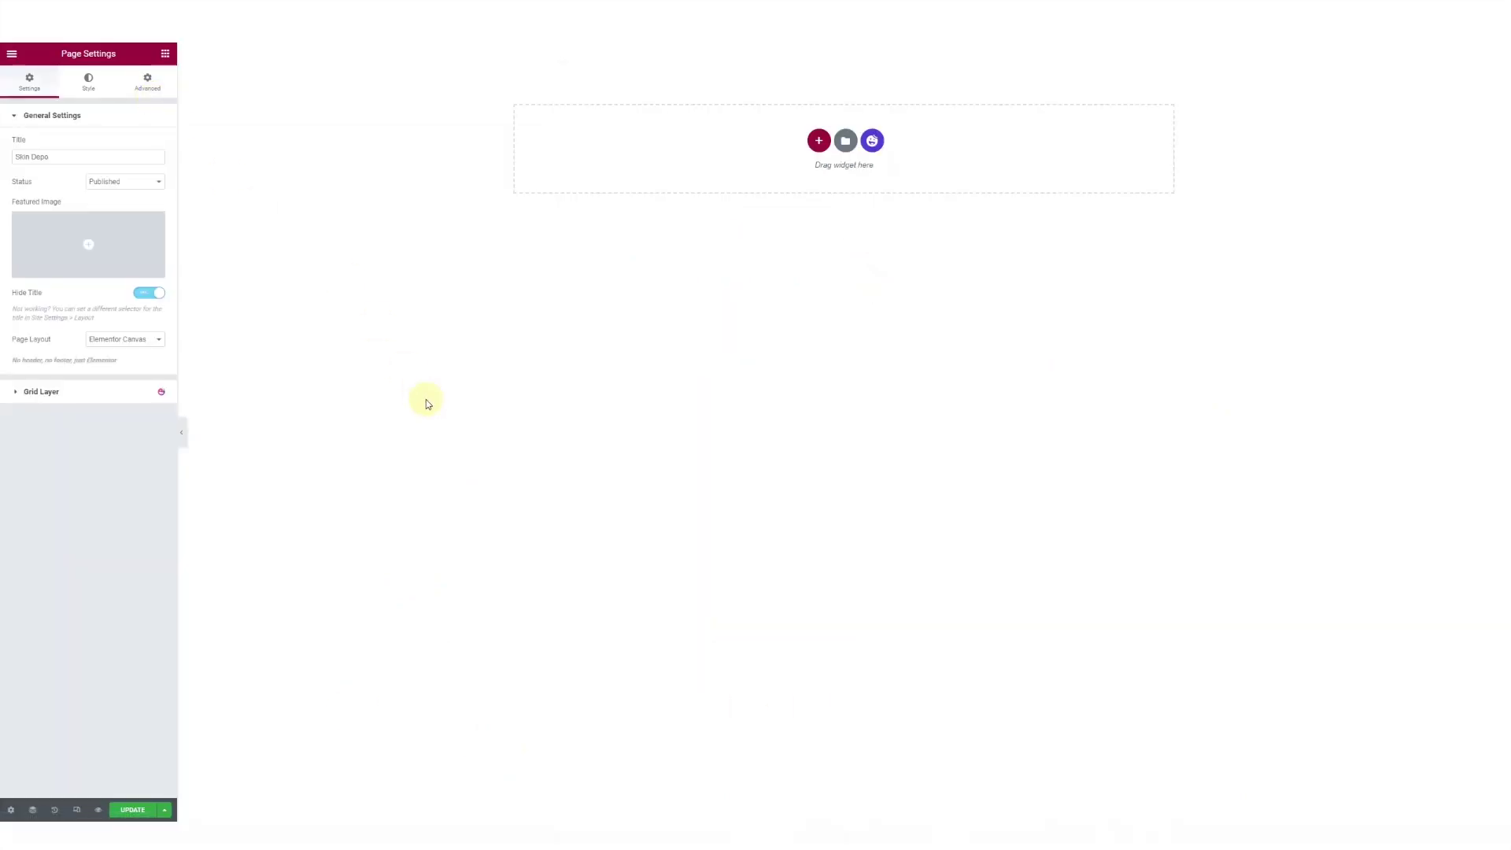
Open the Typography theme style in Elementor's site settings.
left_click(12, 54)
left_click(12, 54)
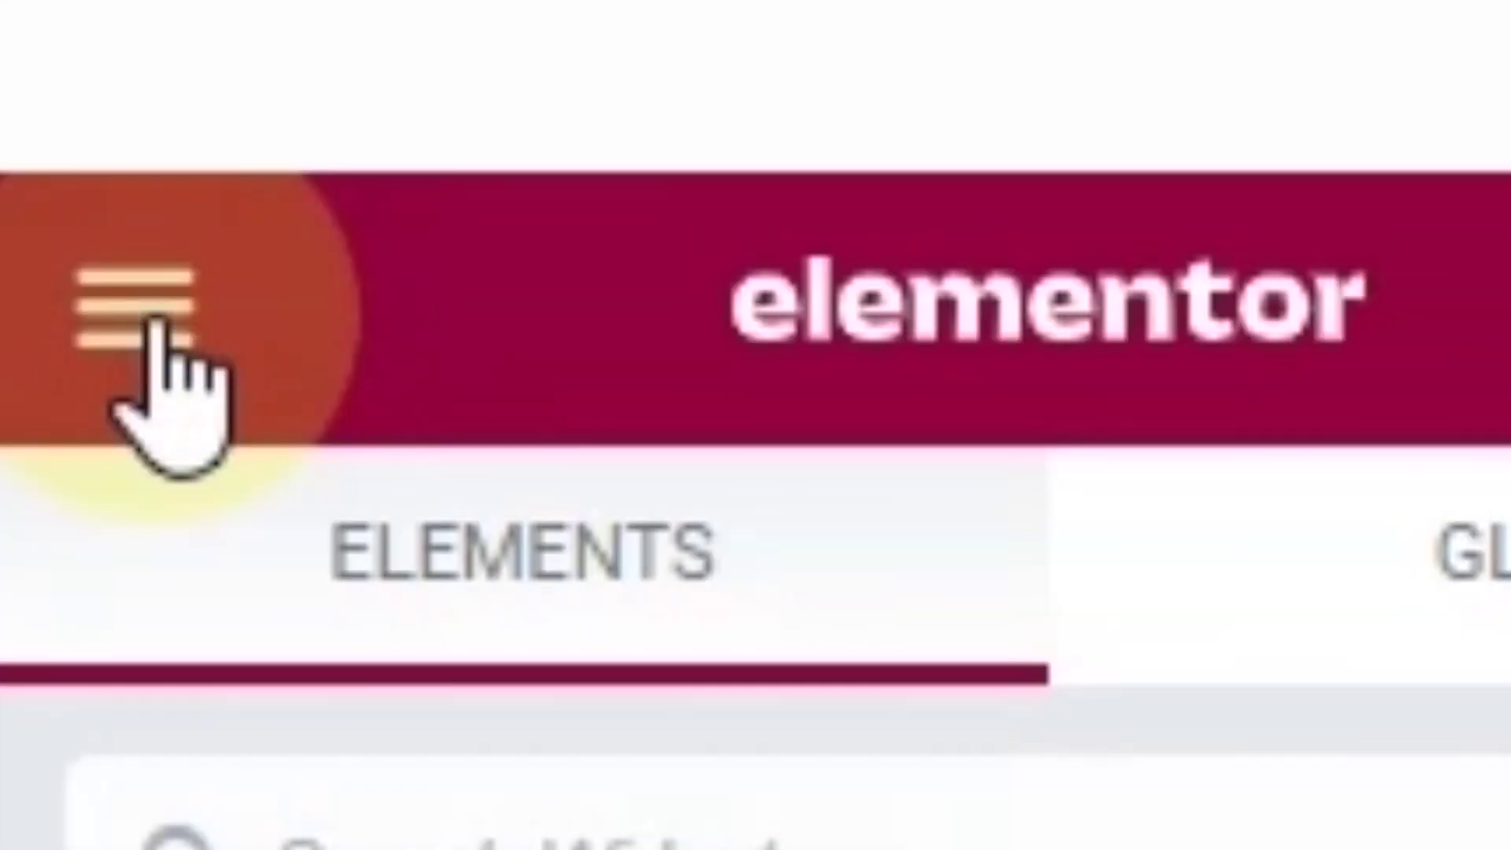
left_click(154, 326)
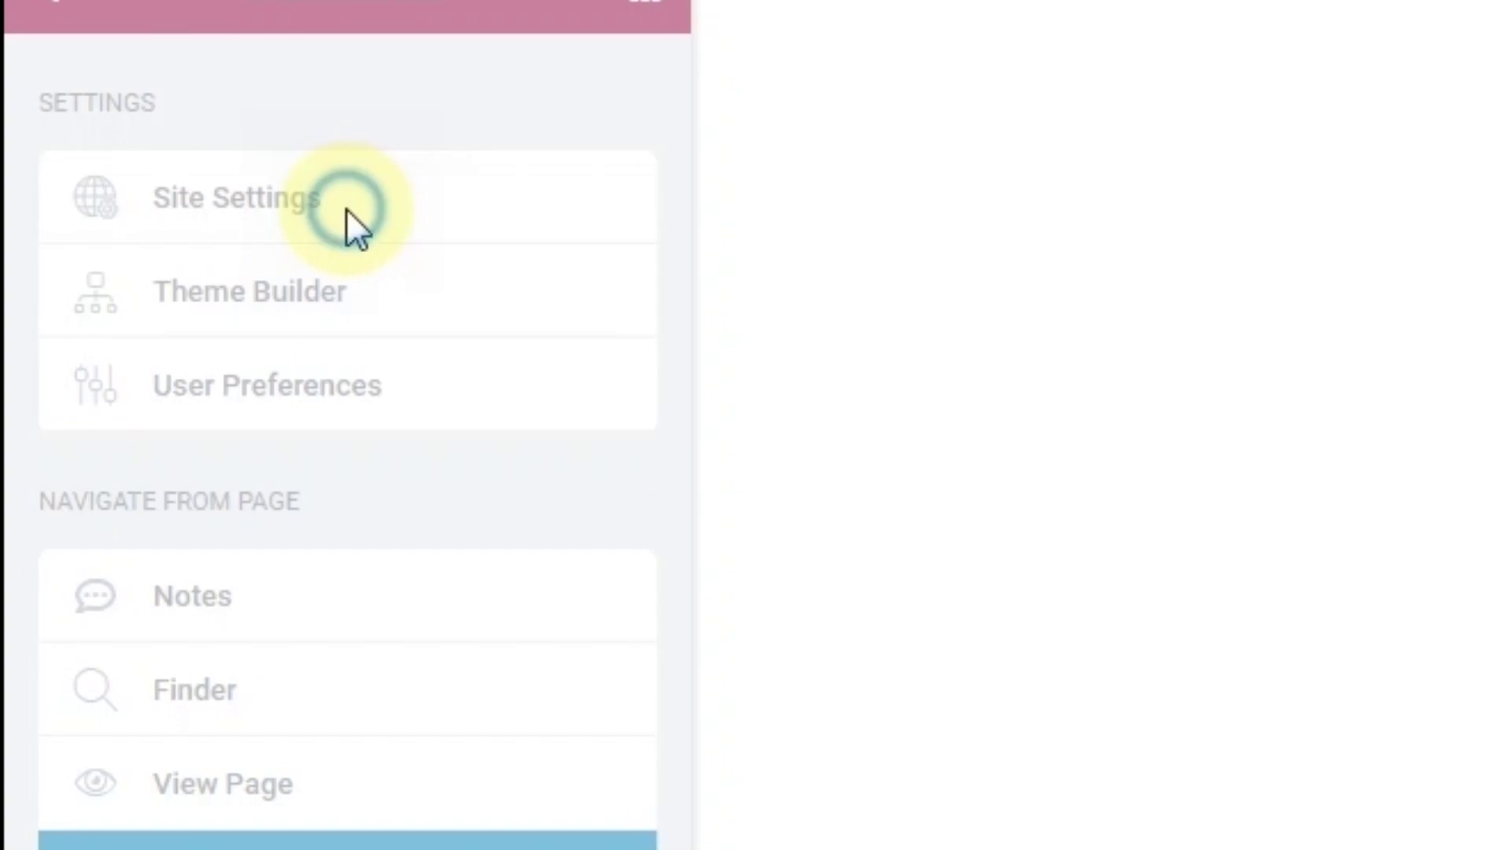
left_click(348, 213)
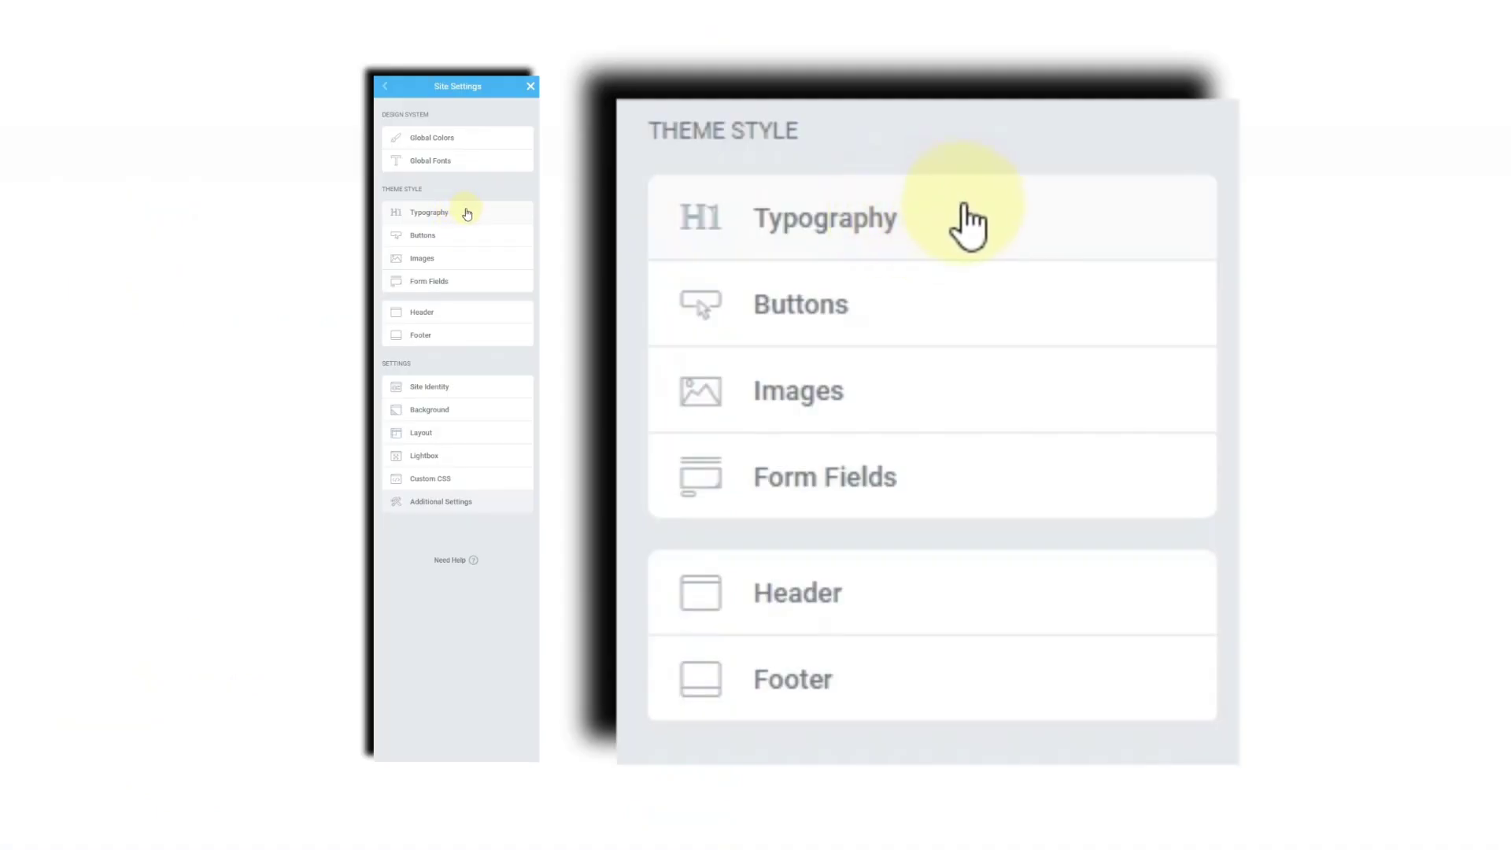
left_click(470, 216)
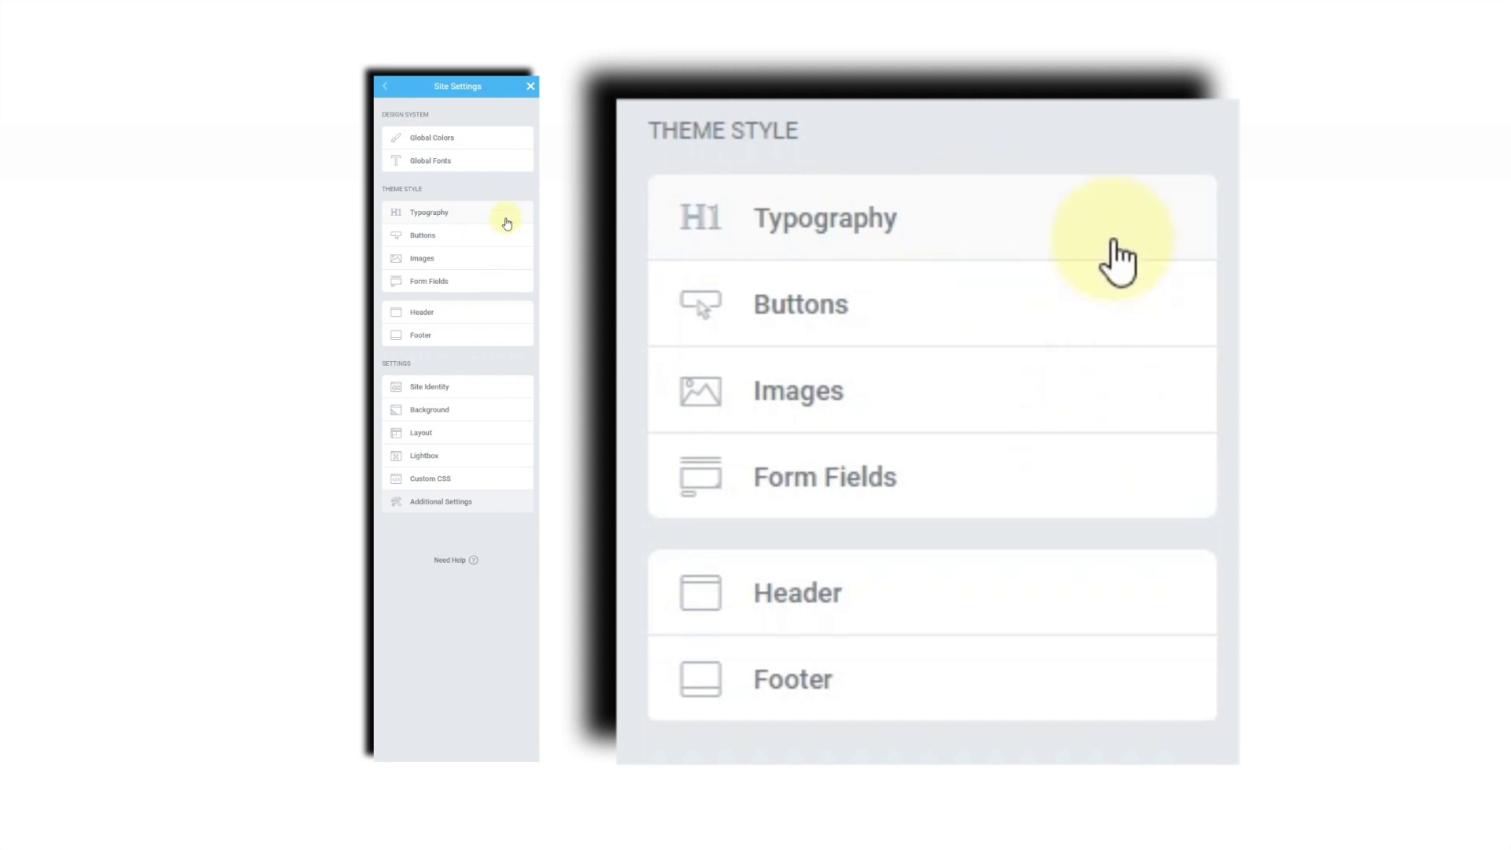
left_click(507, 223)
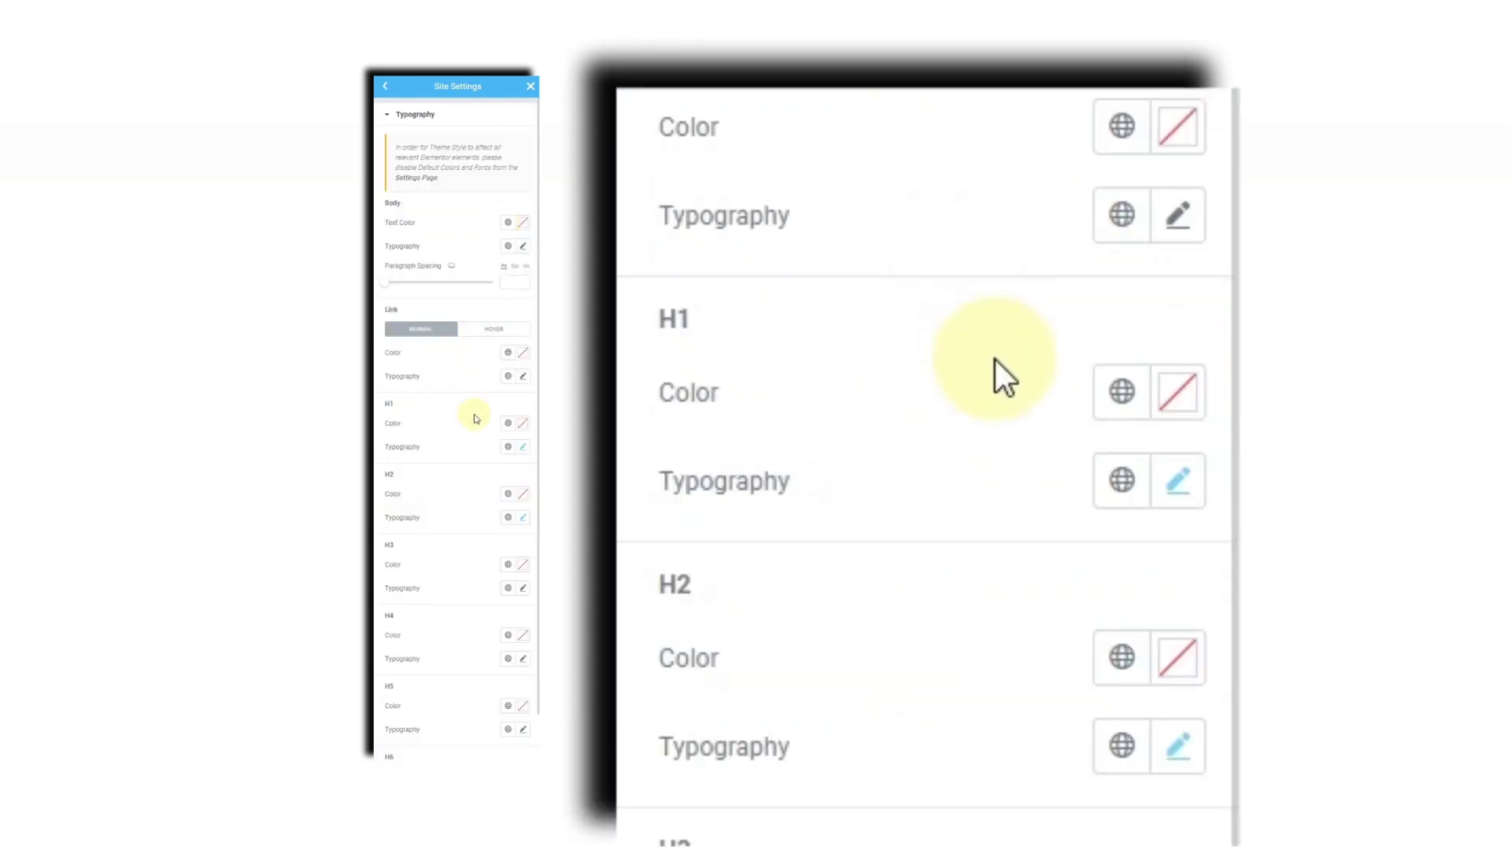
Set the H1 heading color to #000000.
scroll(475, 418, "down", 1)
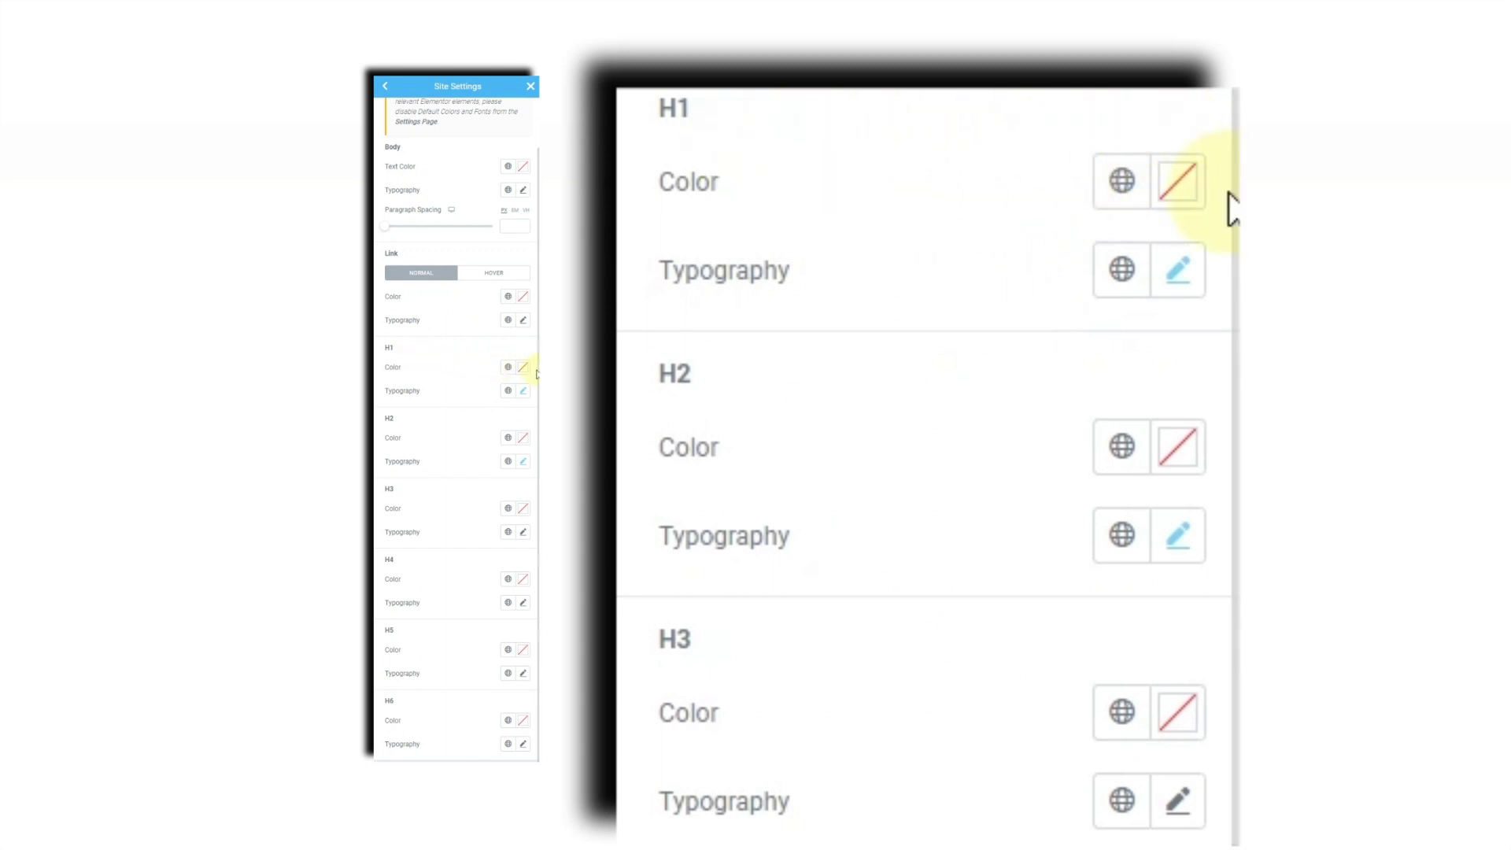
left_click(523, 368)
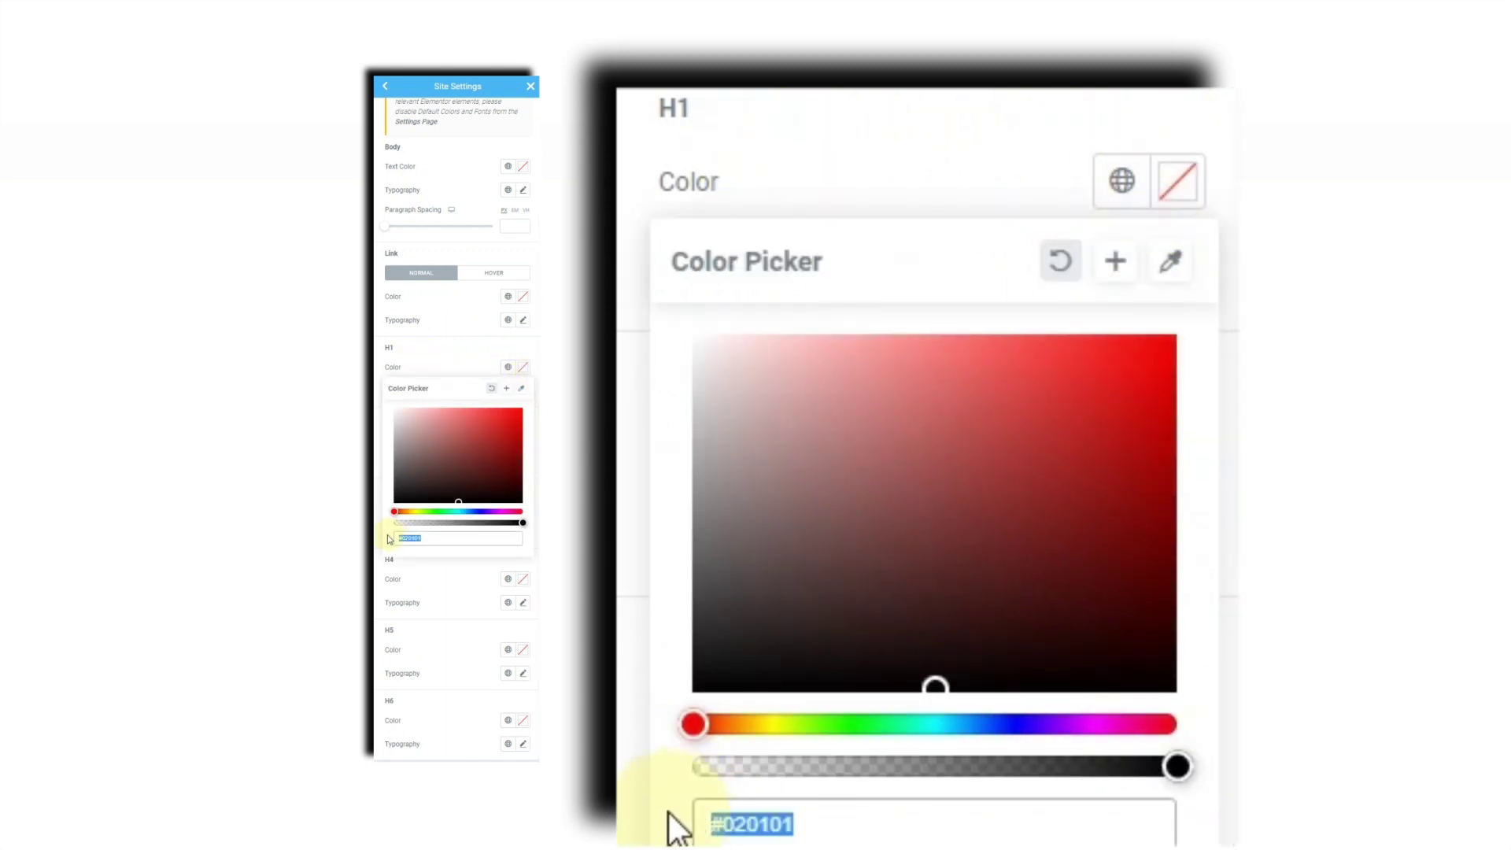
type("#000000")
left_click(462, 356)
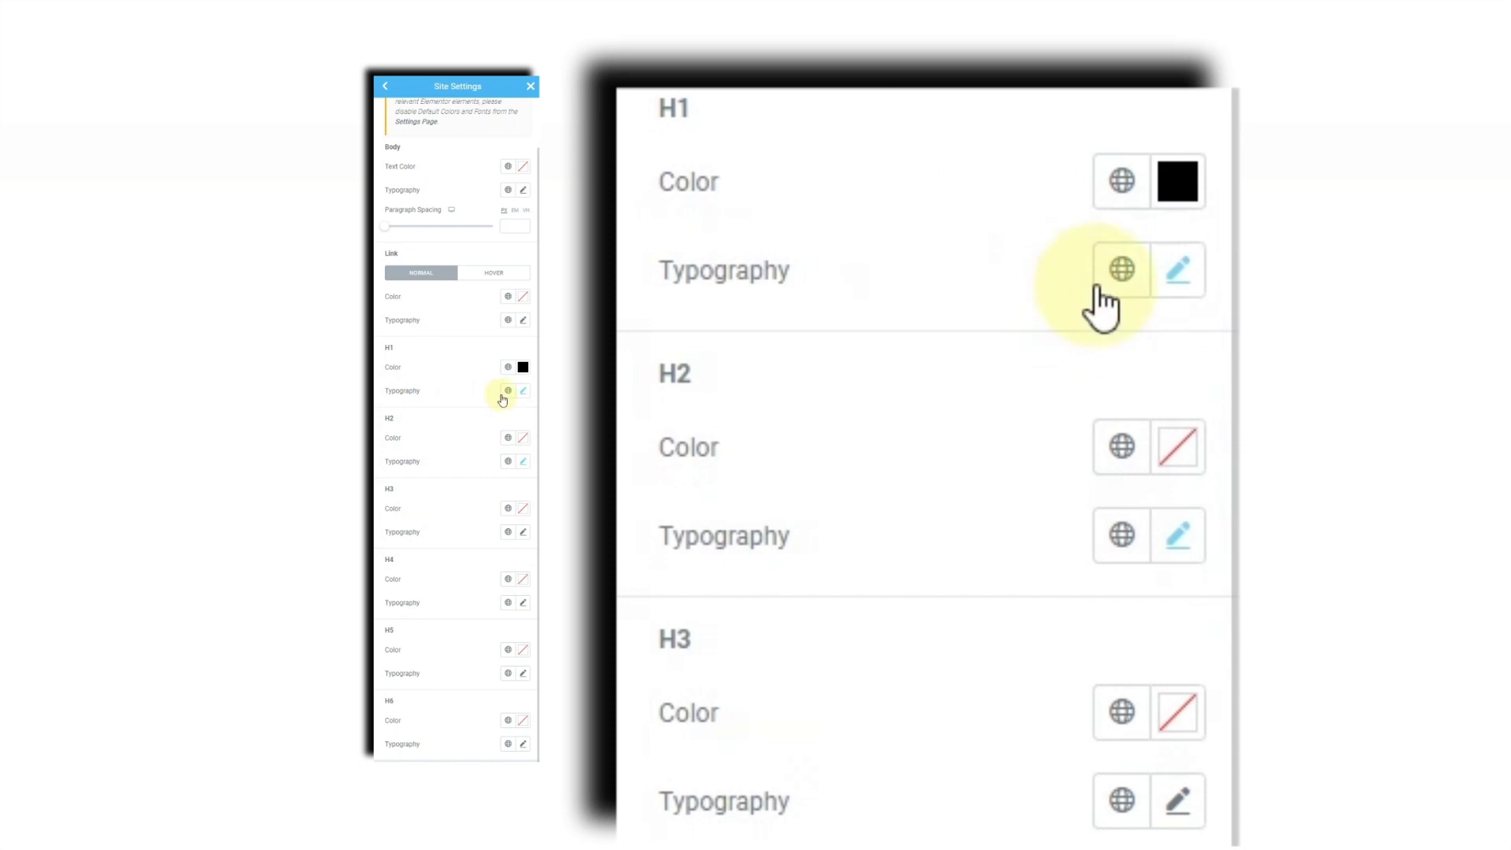
Set the H1 typography to the Bebas Neue font family with a size of 32 px.
left_click(523, 390)
left_click(503, 443)
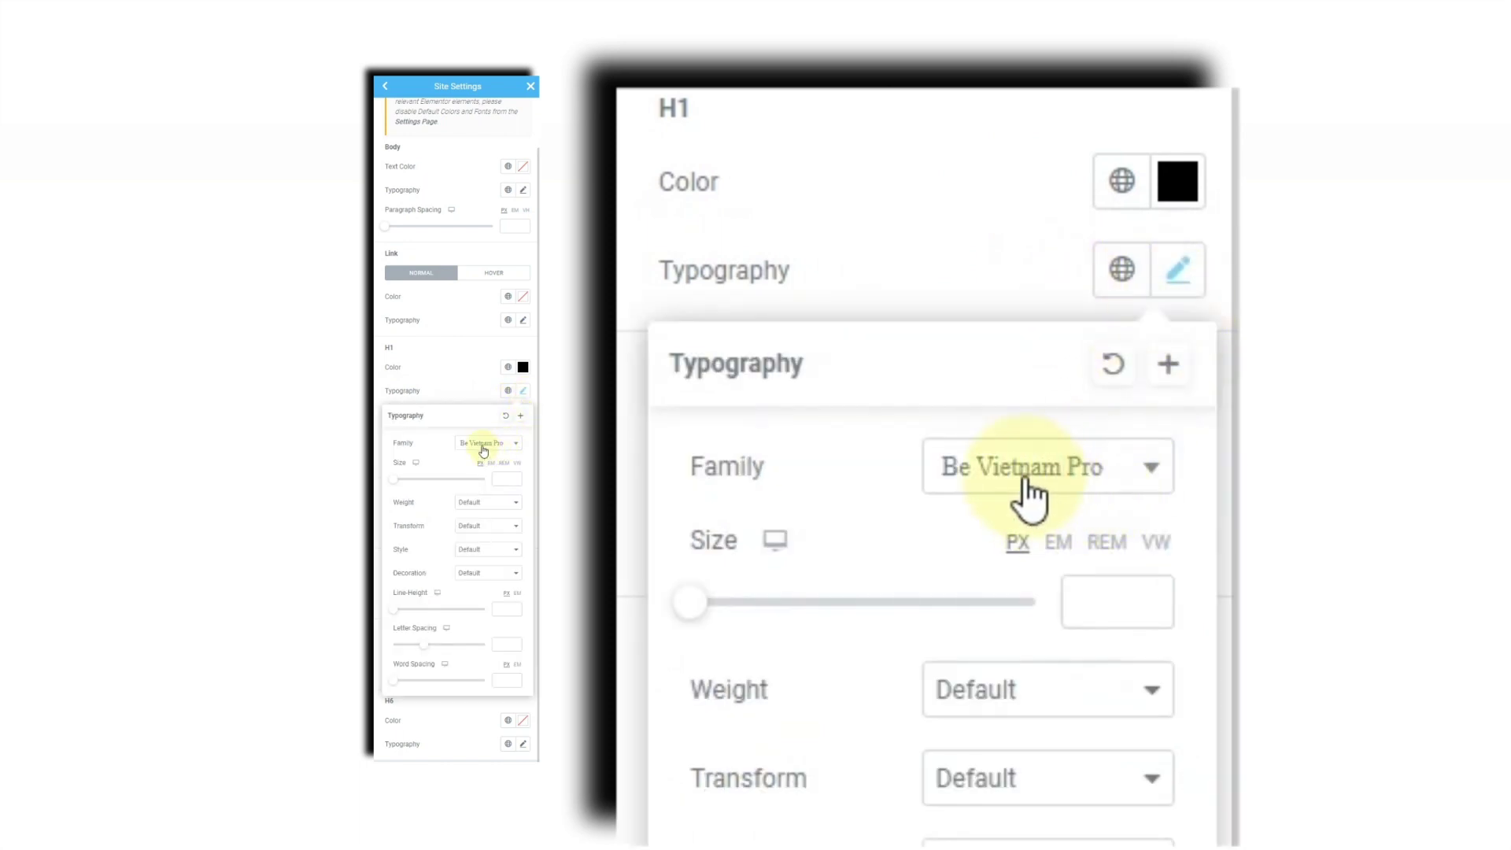
left_click(488, 446)
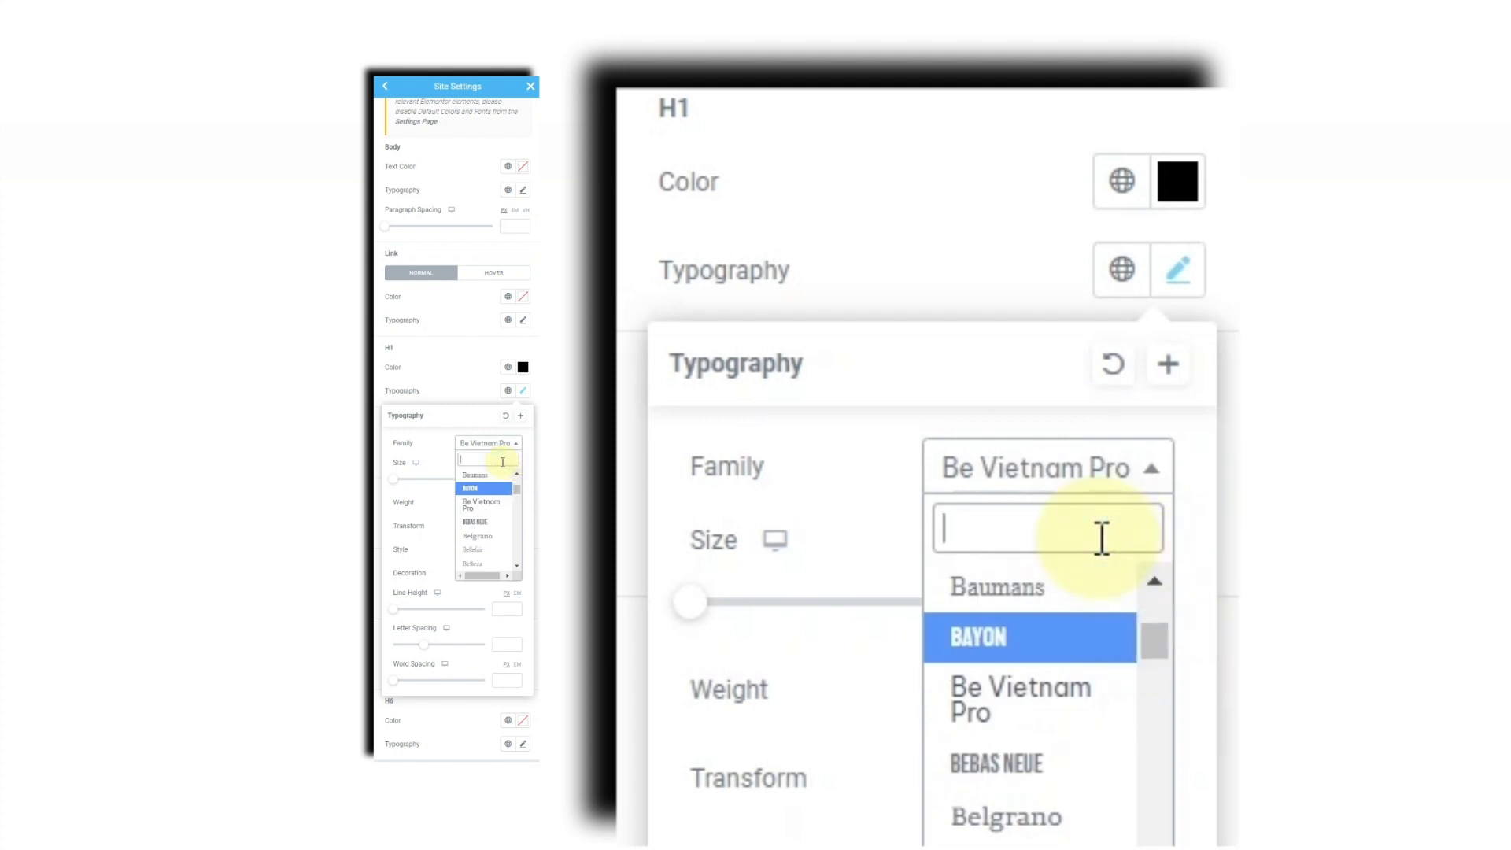
left_click(475, 522)
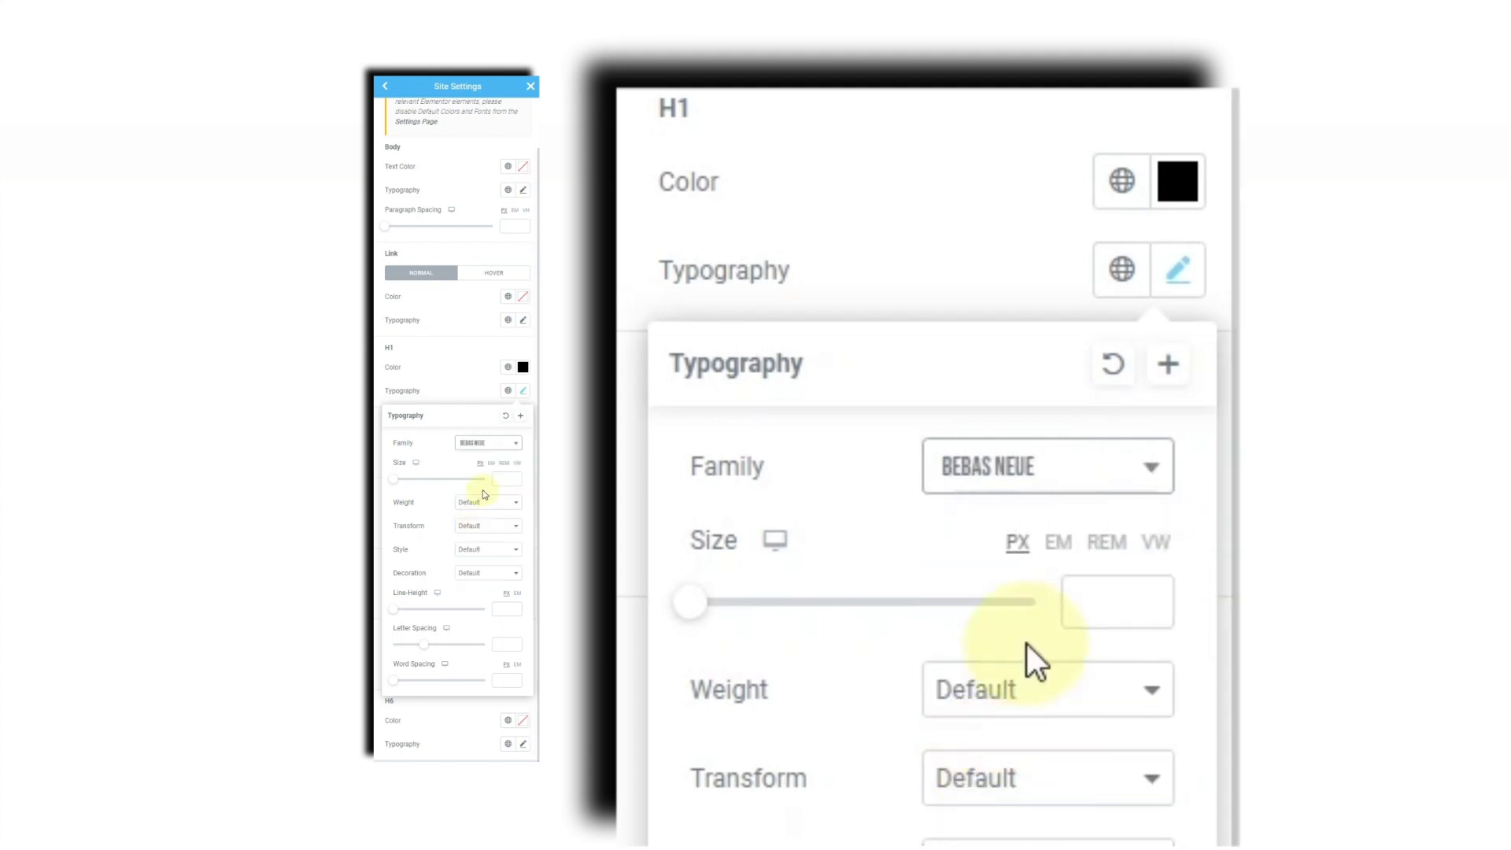
type("32")
left_click(508, 402)
Set the H2 heading color to dark grey.
left_click(524, 437)
left_click(395, 541)
left_click_drag(379, 542, 378, 550)
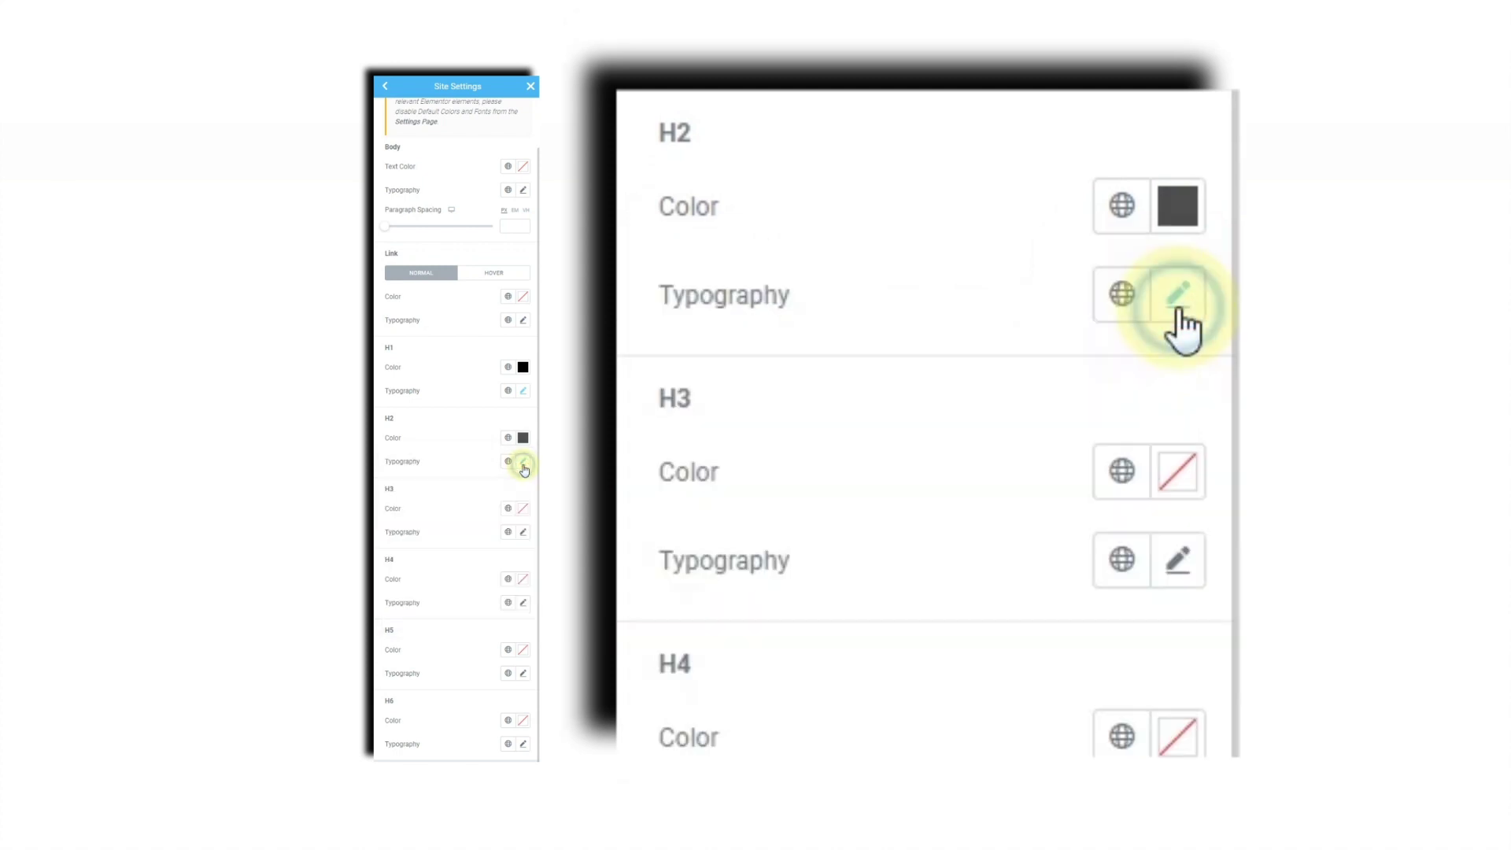
Set the H2 typography to the Harry S font family at 22 px and update the site settings.
left_click(523, 462)
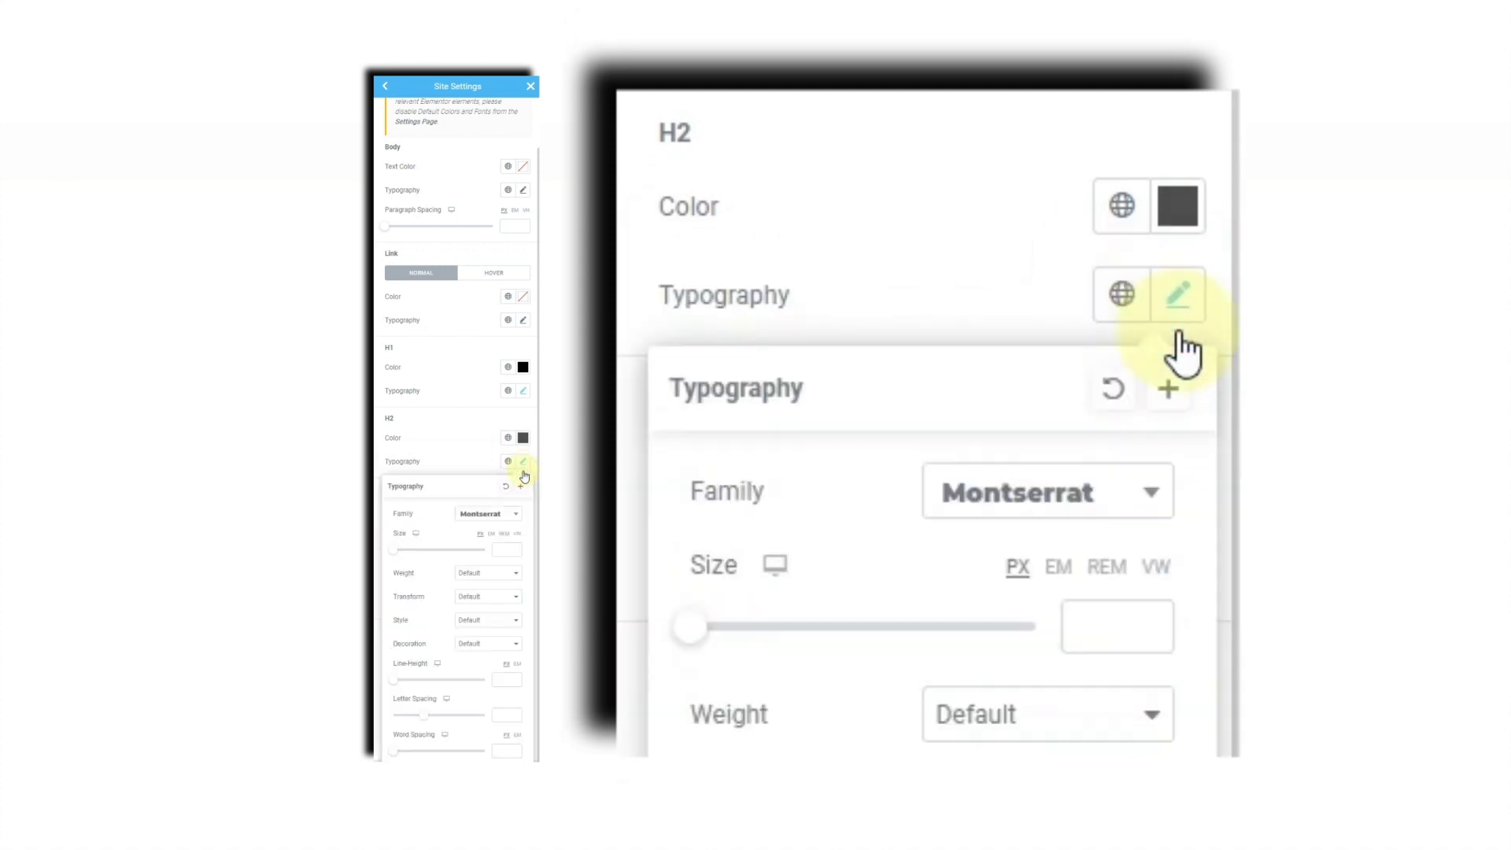
left_click(508, 515)
left_click(473, 532)
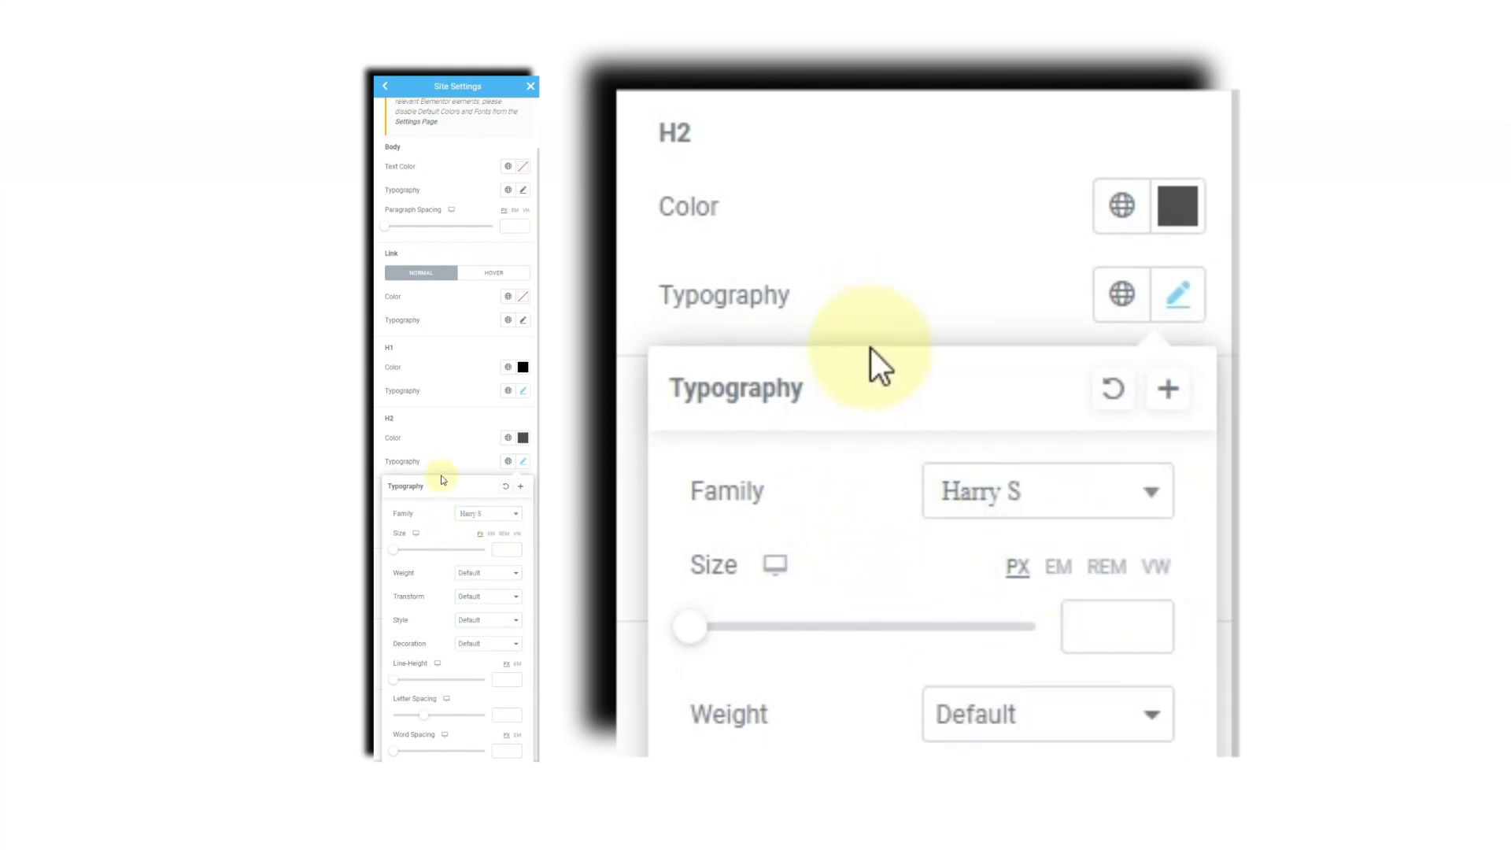
left_click(508, 549)
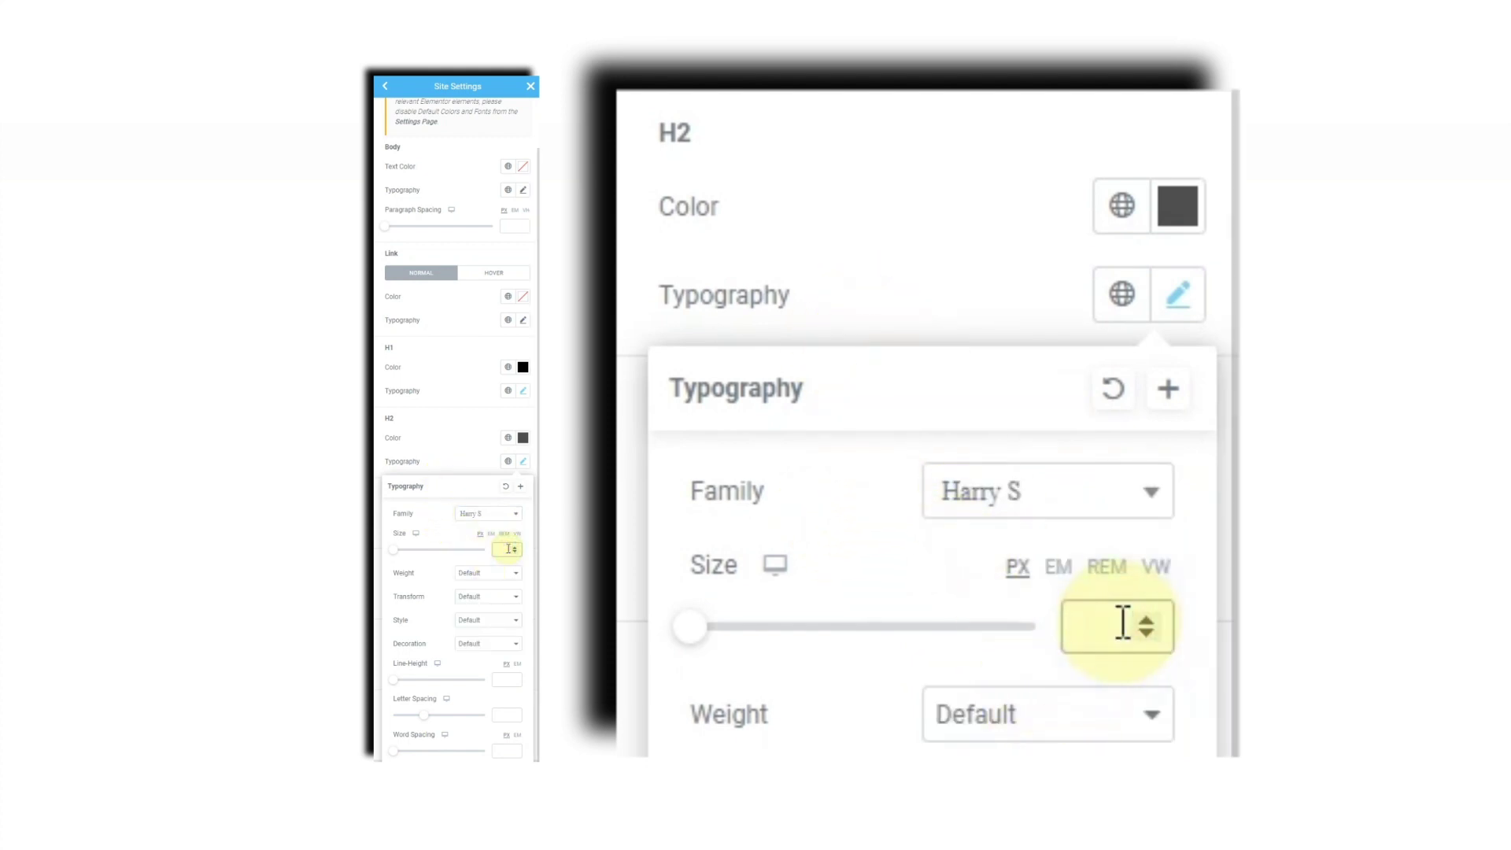
type("18")
key("BackSpace")
key("BackSpace")
type("22")
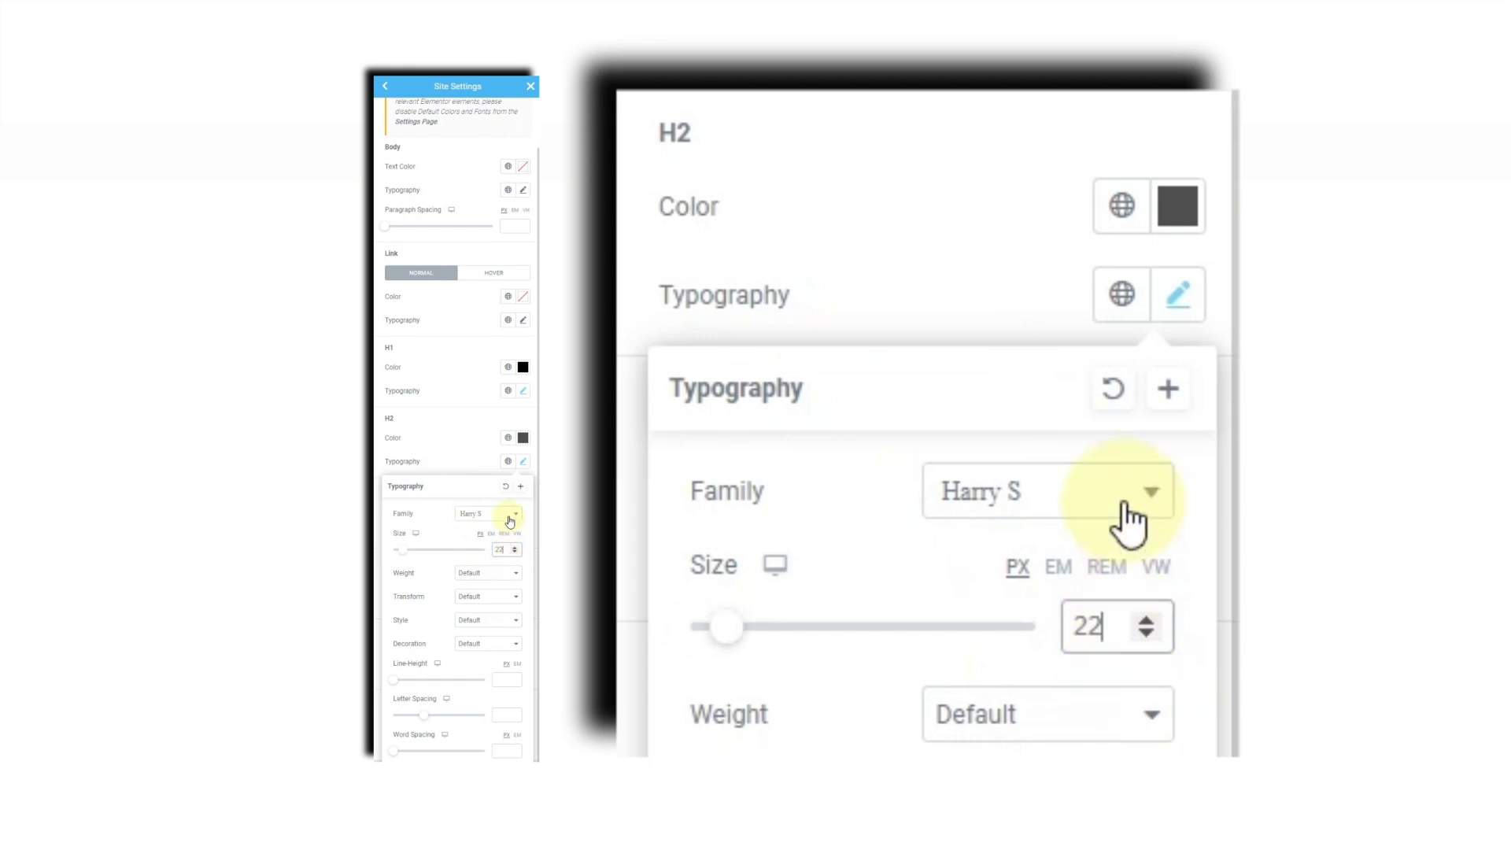
left_click(465, 449)
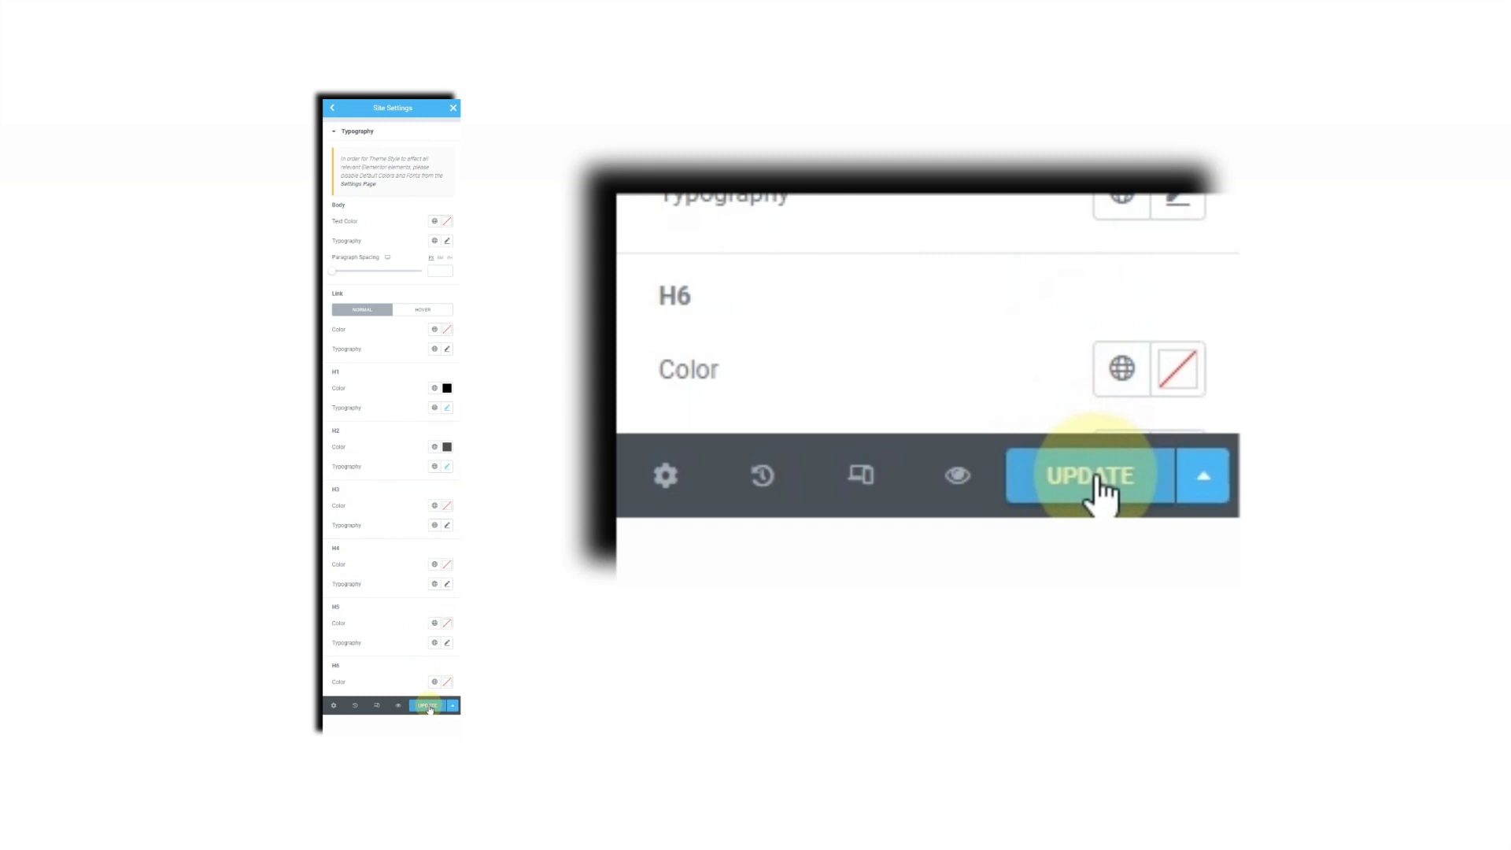
left_click(427, 707)
In the Buttons theme style, set the background color to #000000 and the text color to #FFFFFF.
left_click(385, 86)
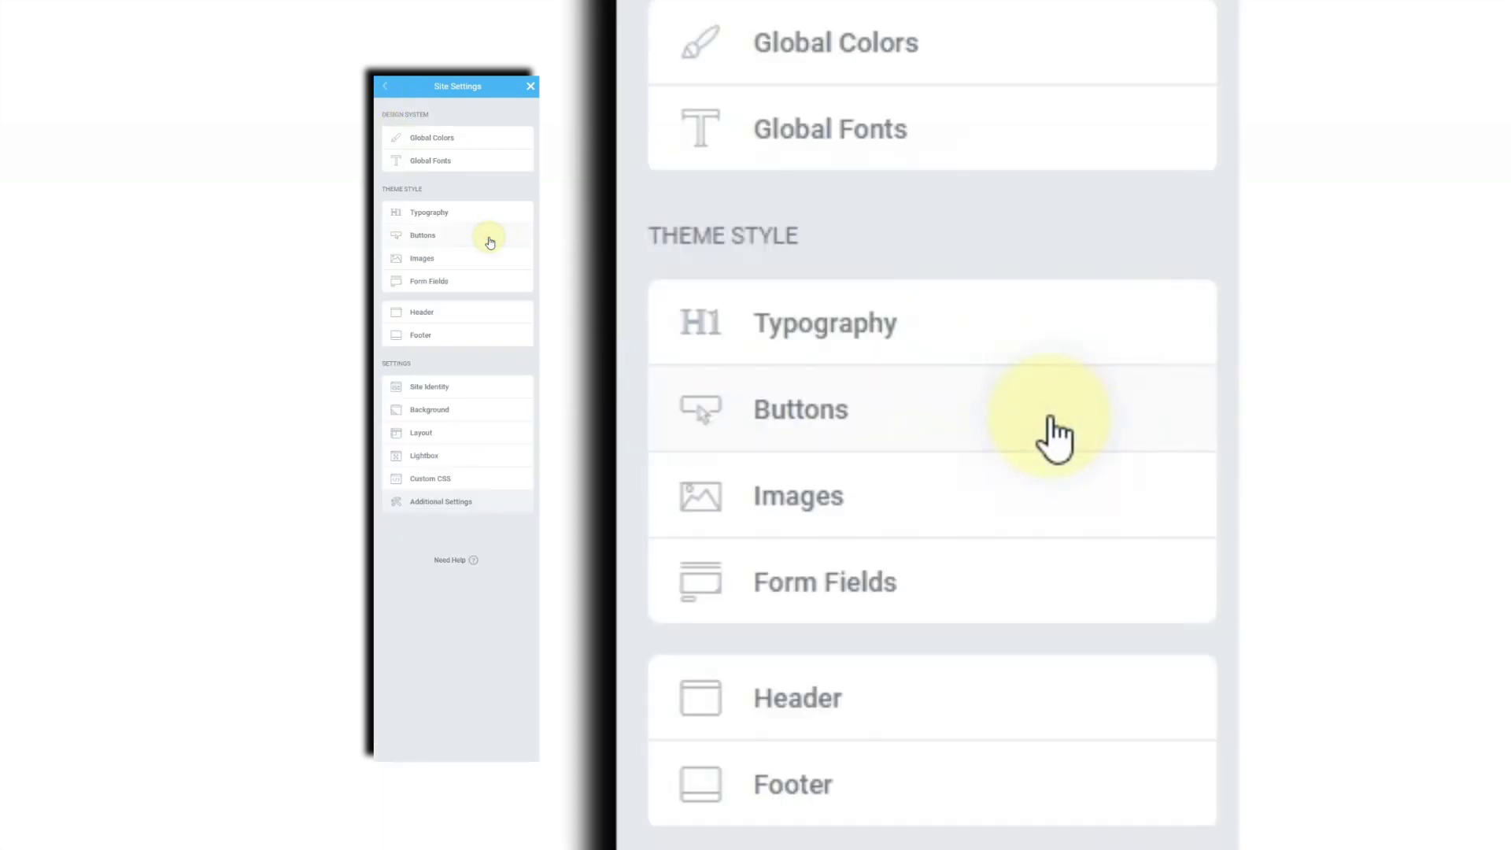
left_click(489, 244)
left_click(522, 325)
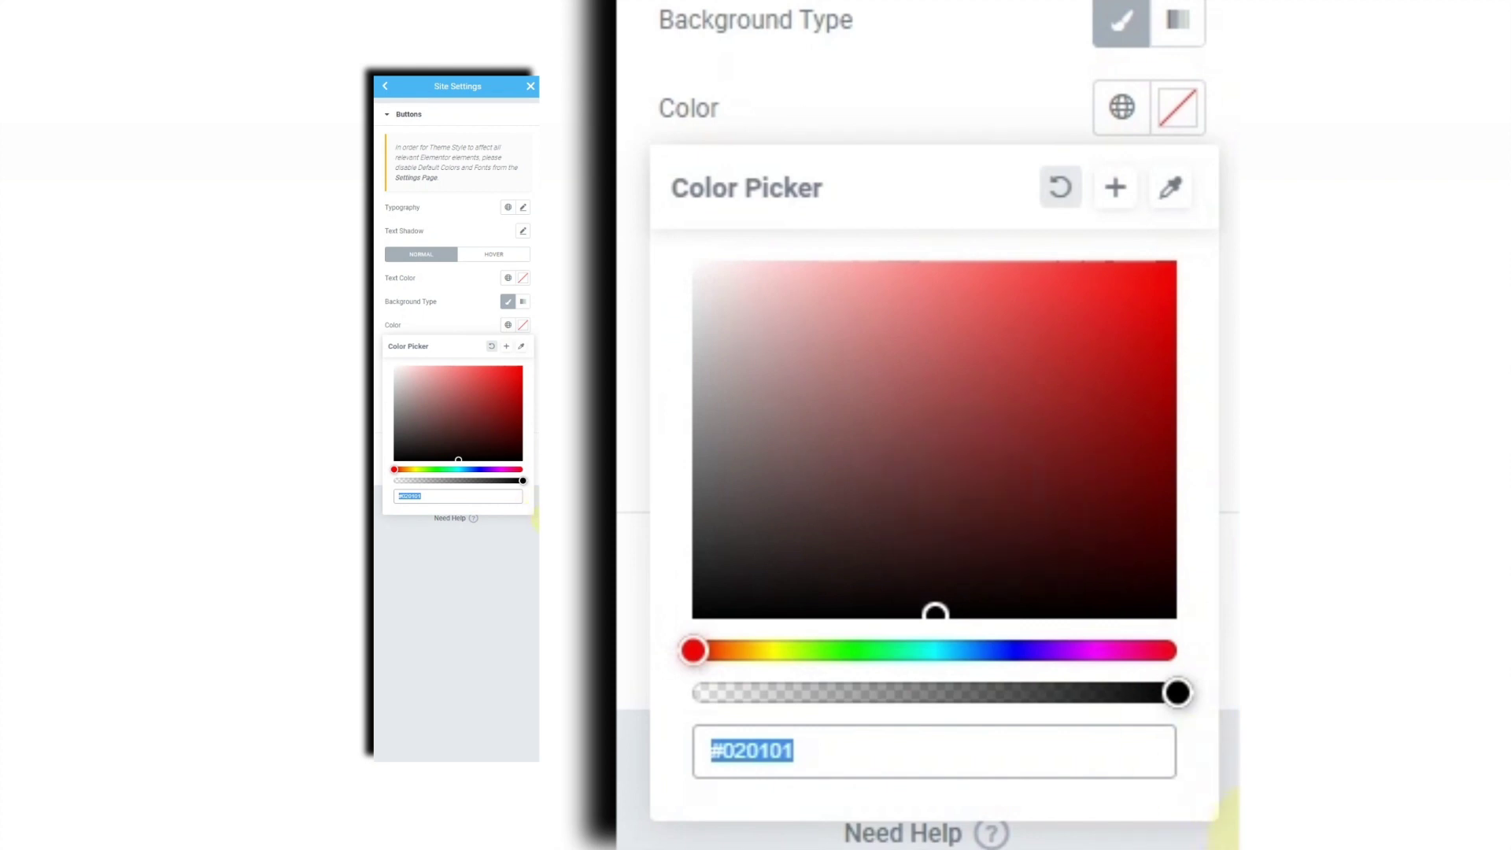
type("#000000")
left_click(444, 597)
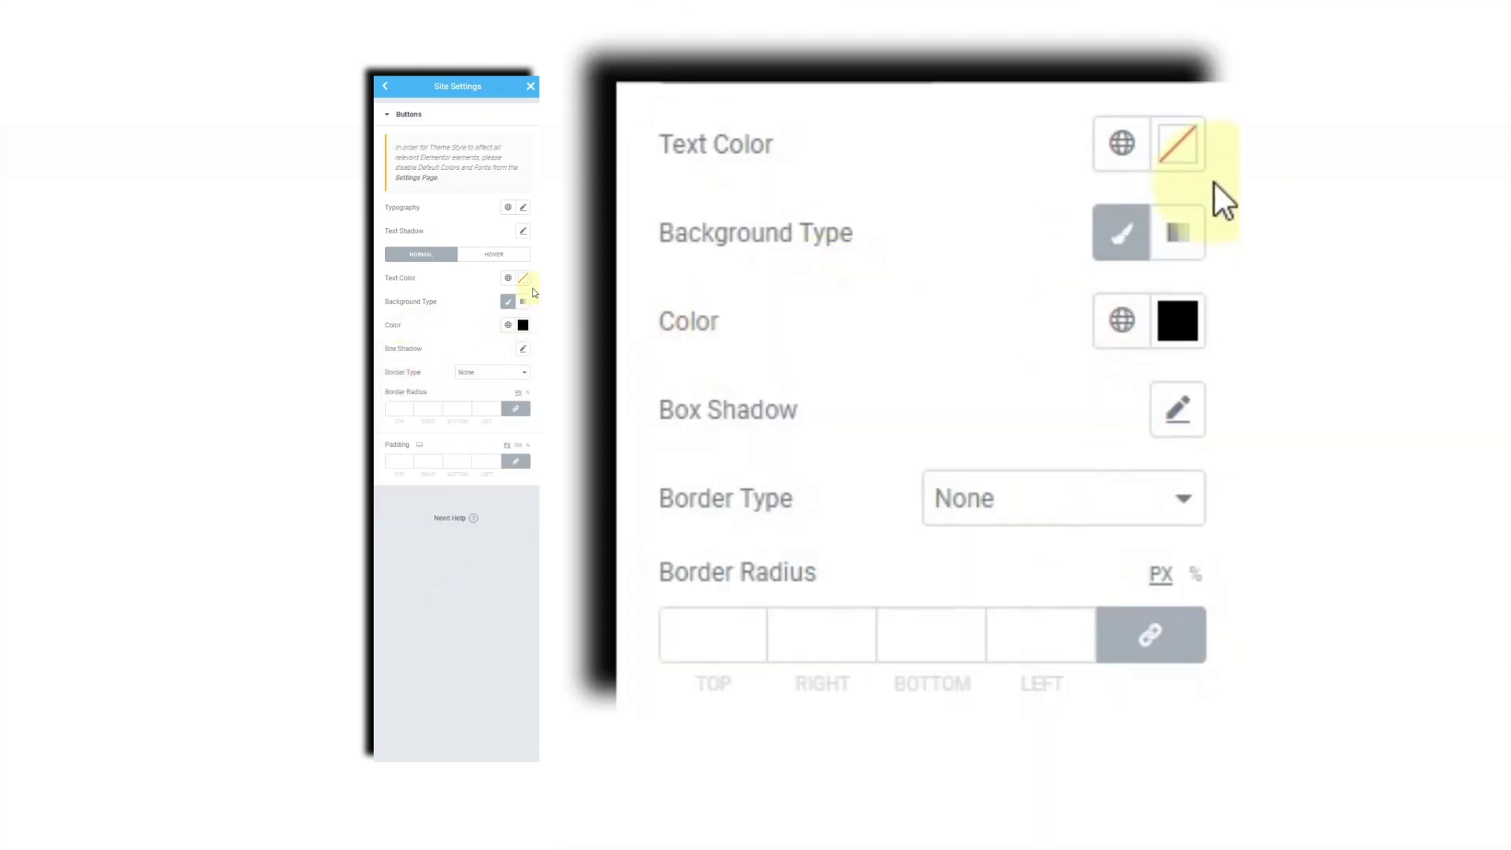
left_click(525, 281)
left_click(396, 321)
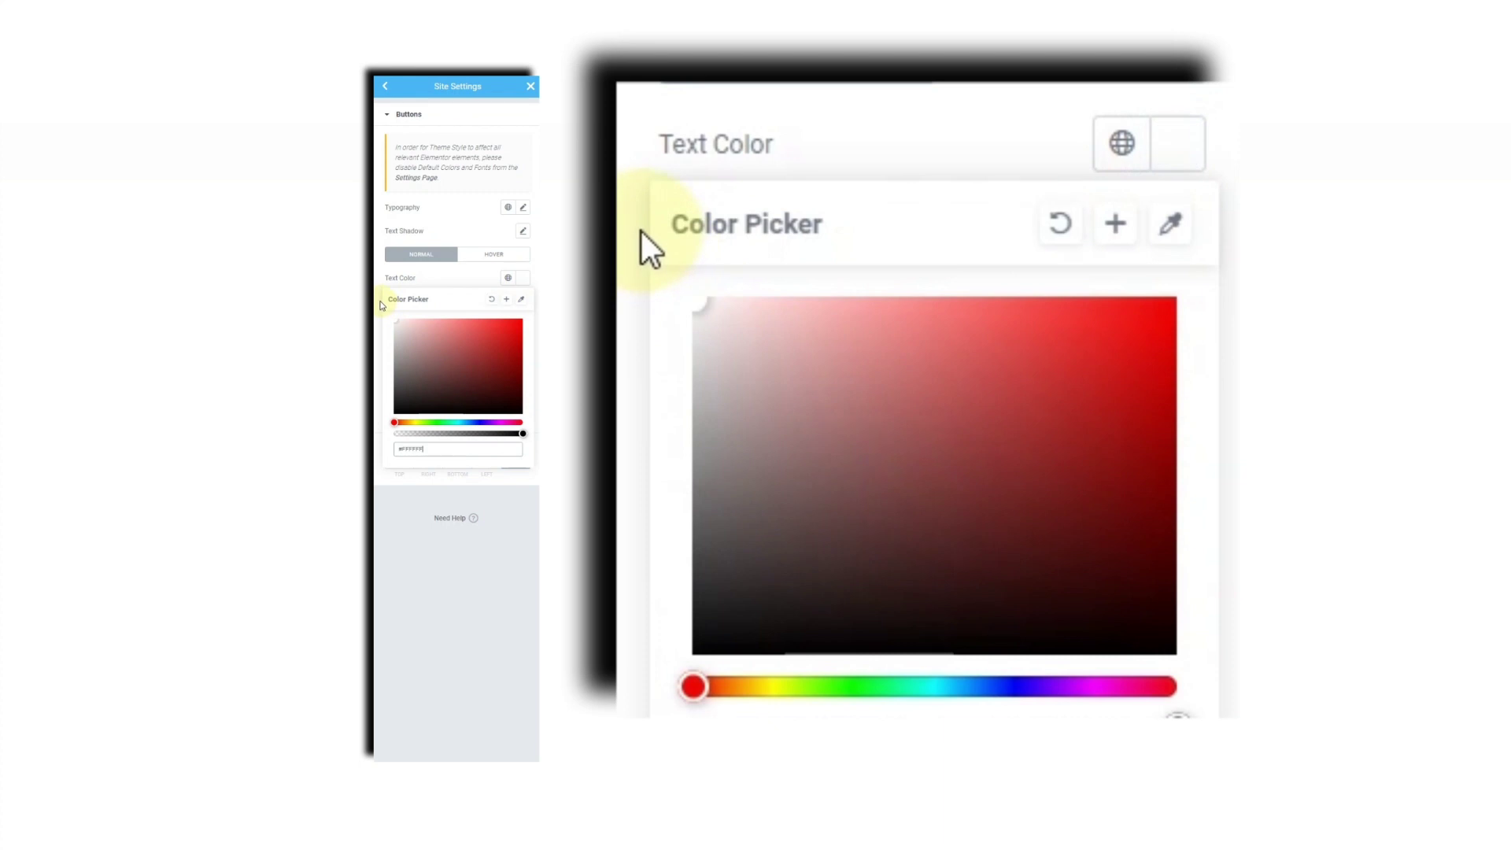
Set the button typography to the Be Vietnam Pro font family and the normal-state border radius to 0 px on all sides.
left_click(450, 615)
left_click(523, 207)
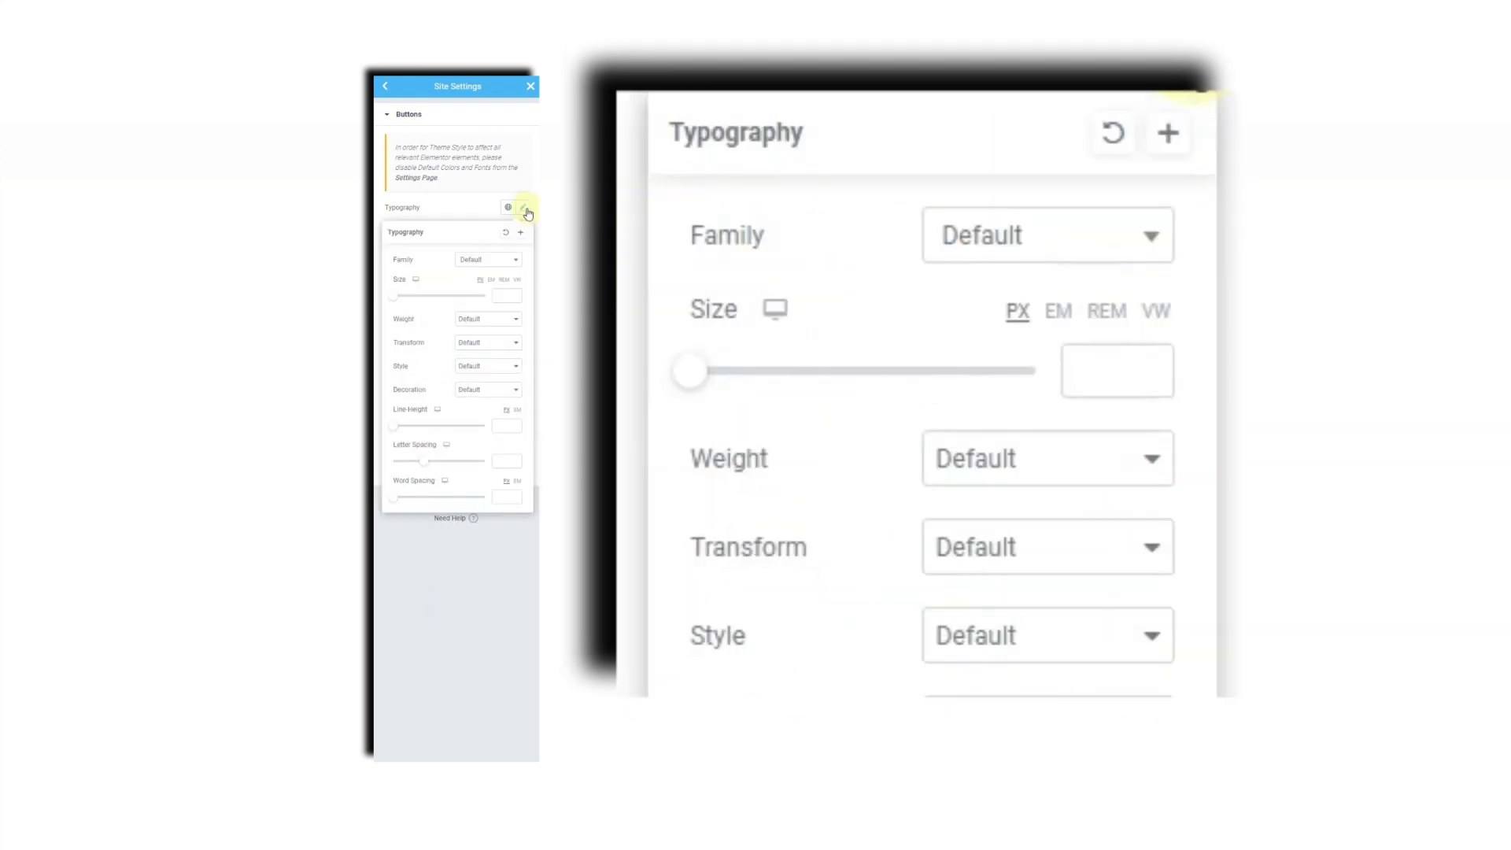
left_click(496, 262)
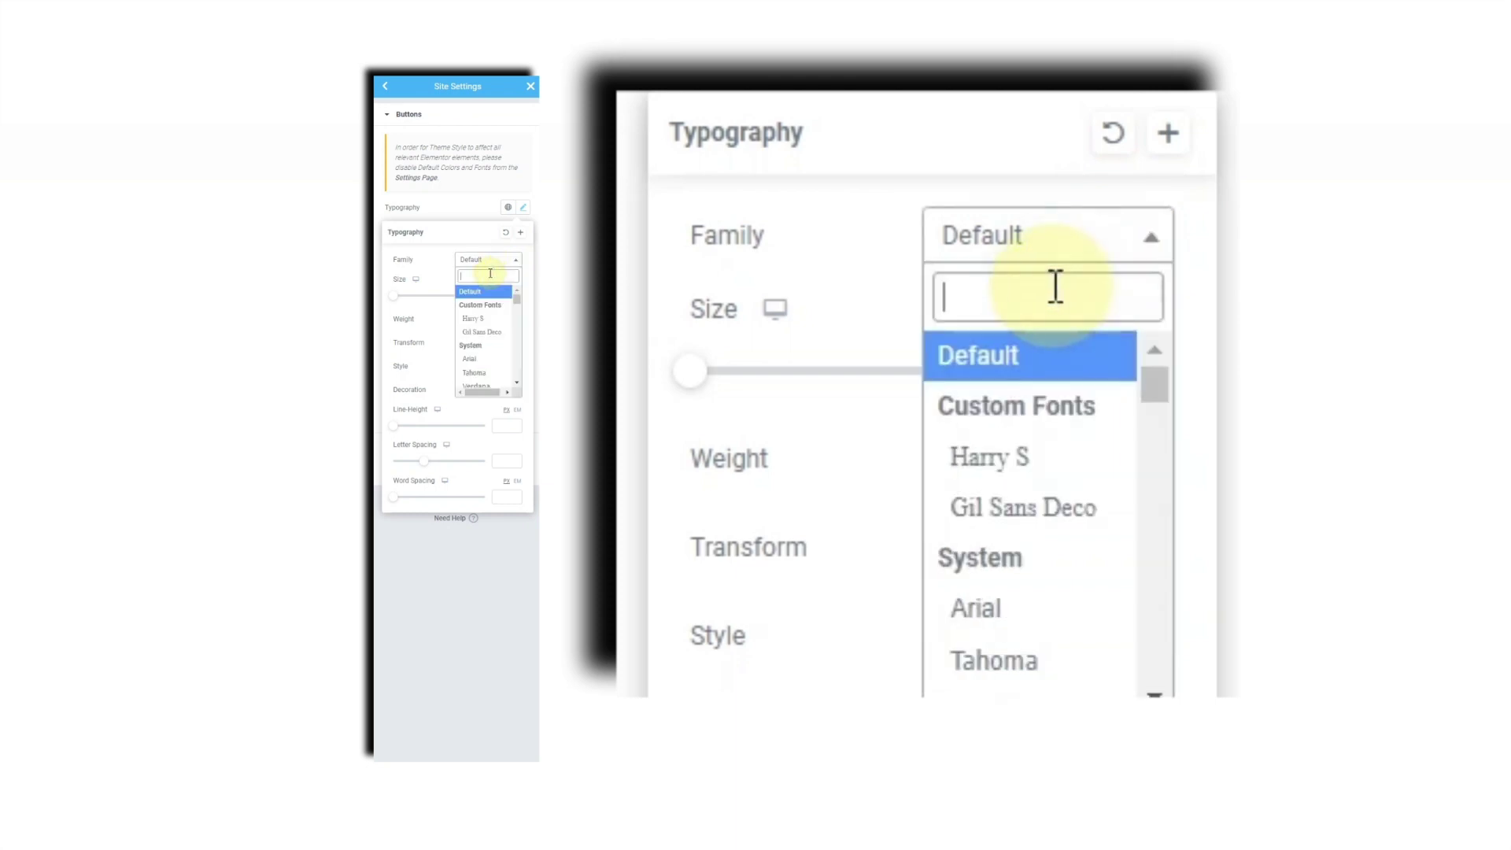
type("be vi")
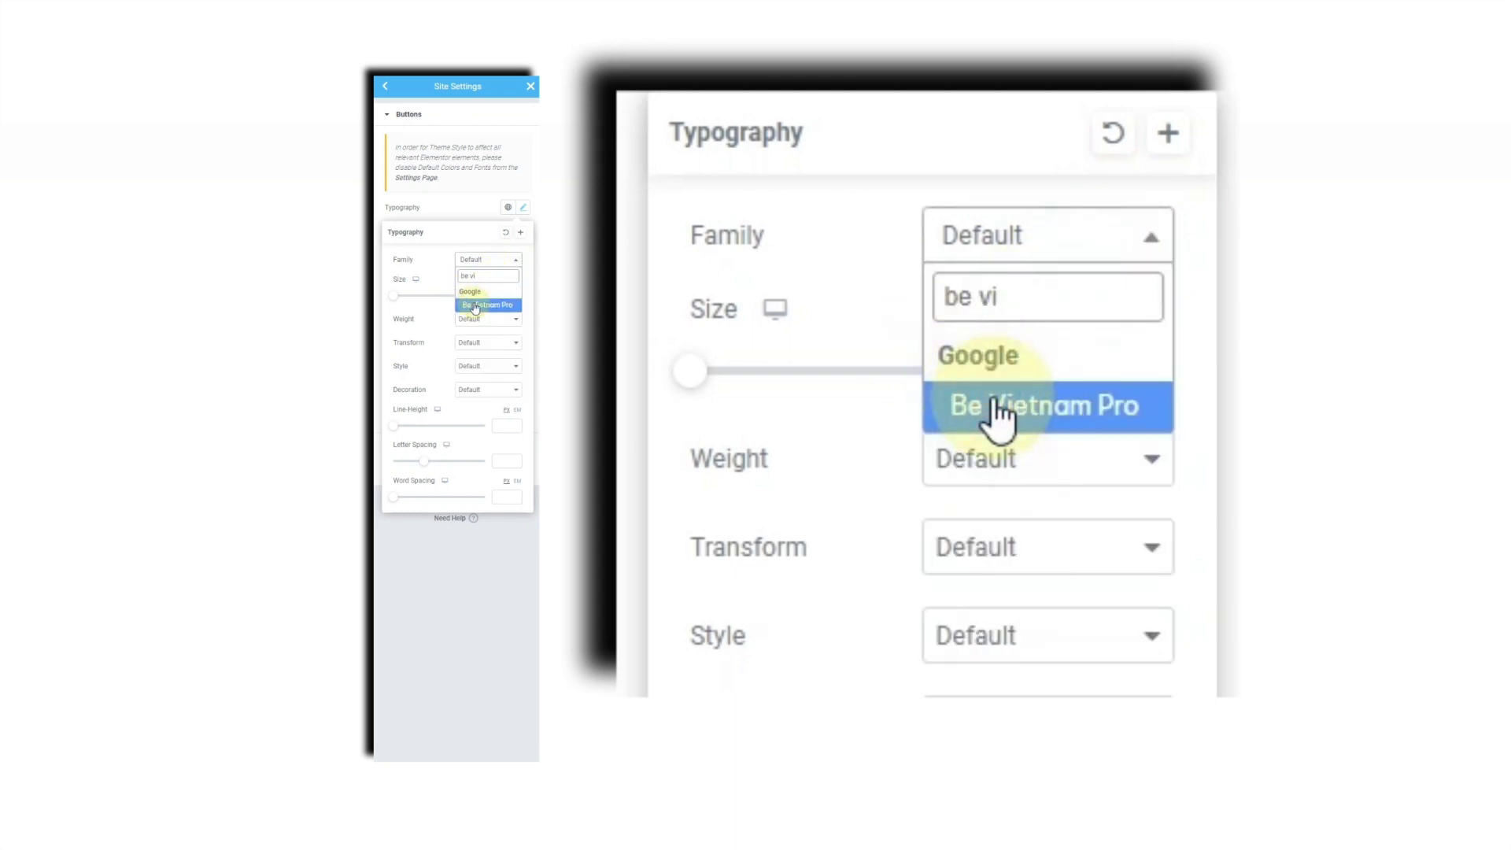
left_click(474, 306)
left_click(502, 296)
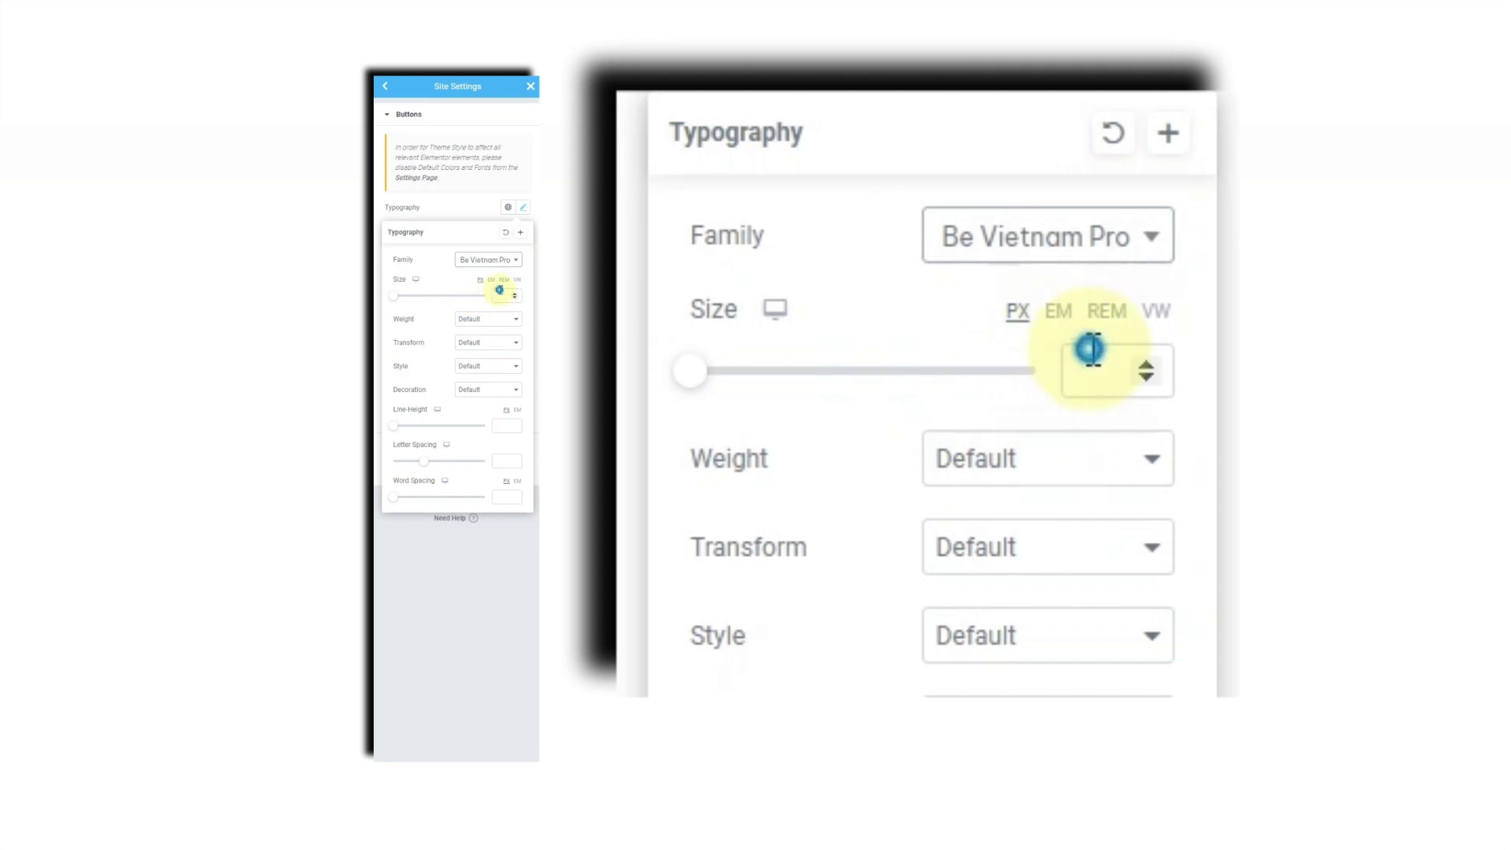
left_click(469, 209)
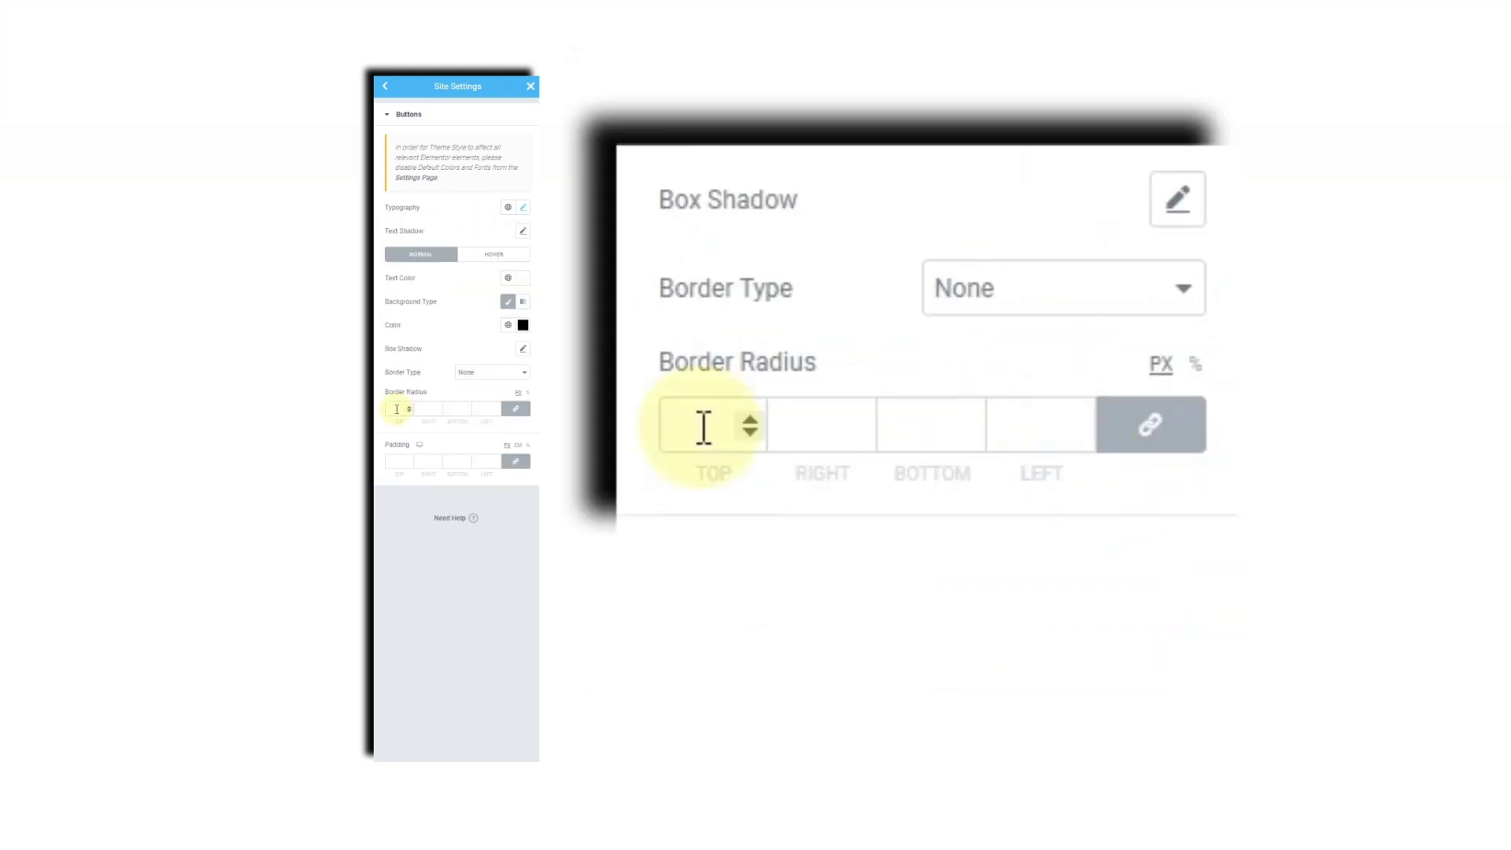
left_click(397, 409)
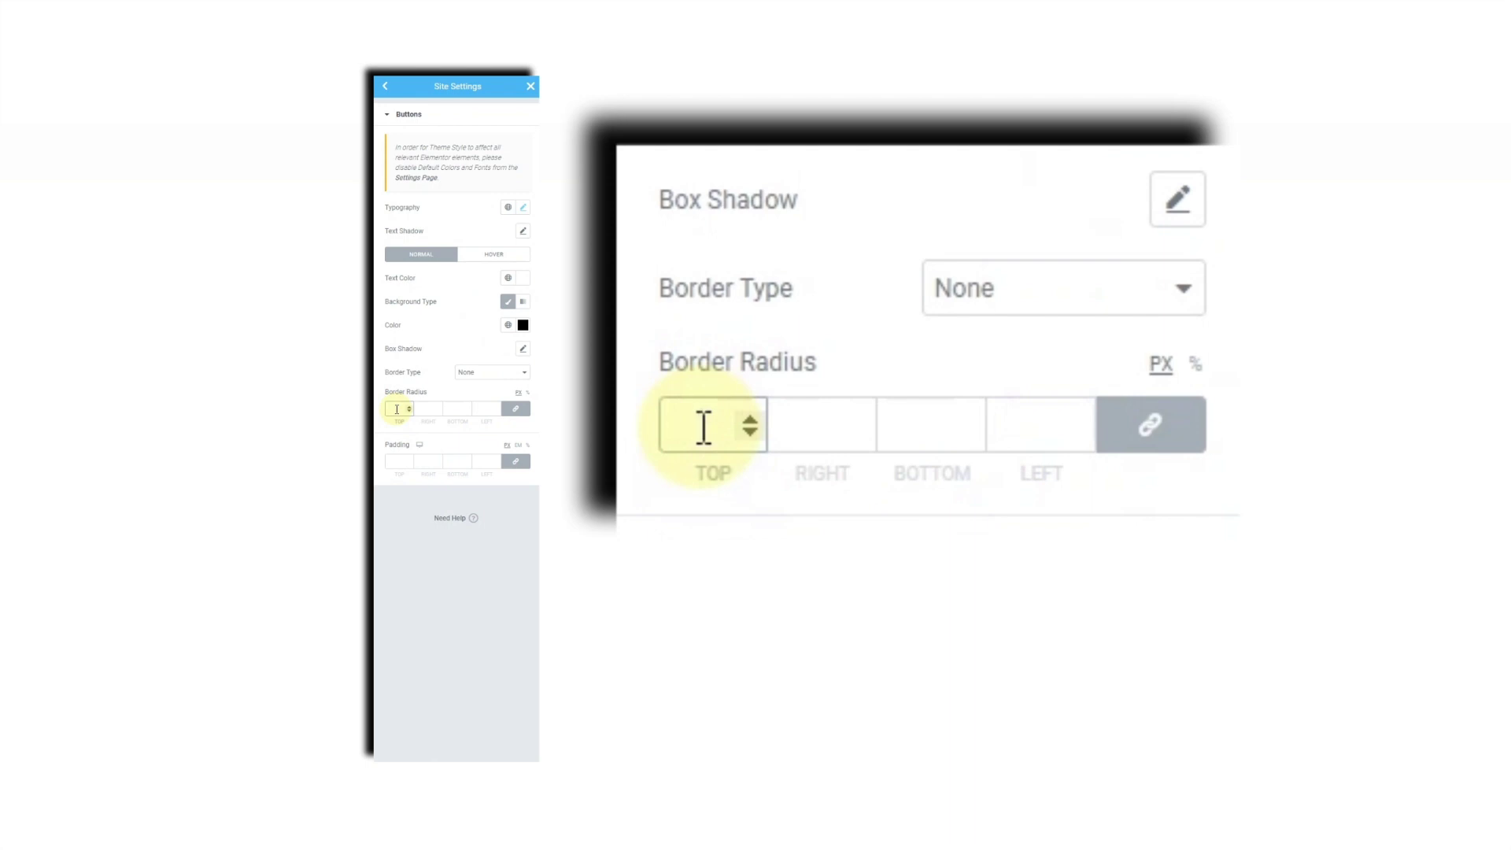
type("0")
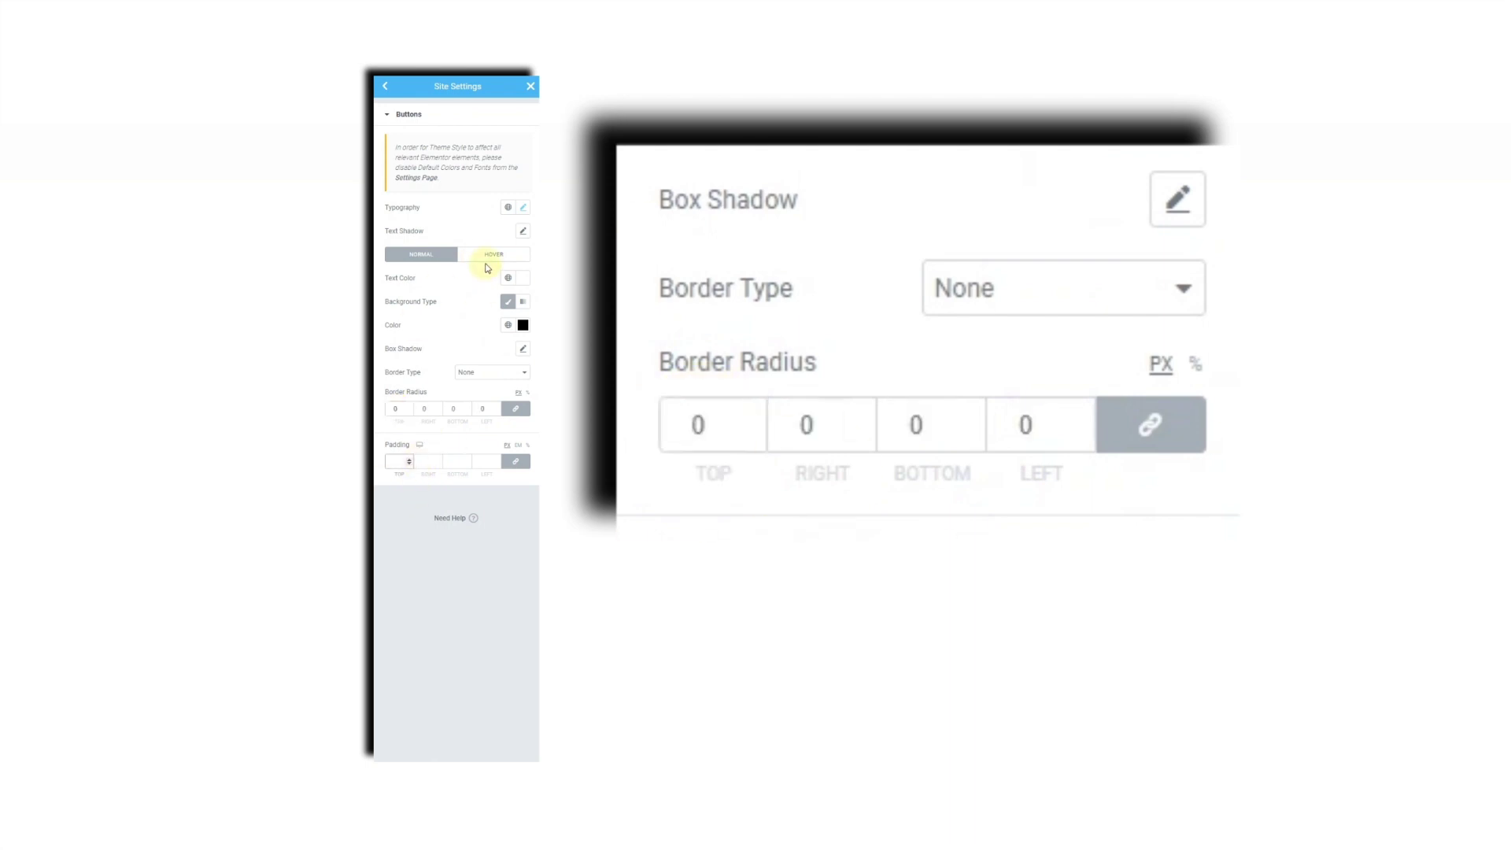
For the buttons' hover state, set the text color to #000000 and the background color to white.
left_click(488, 256)
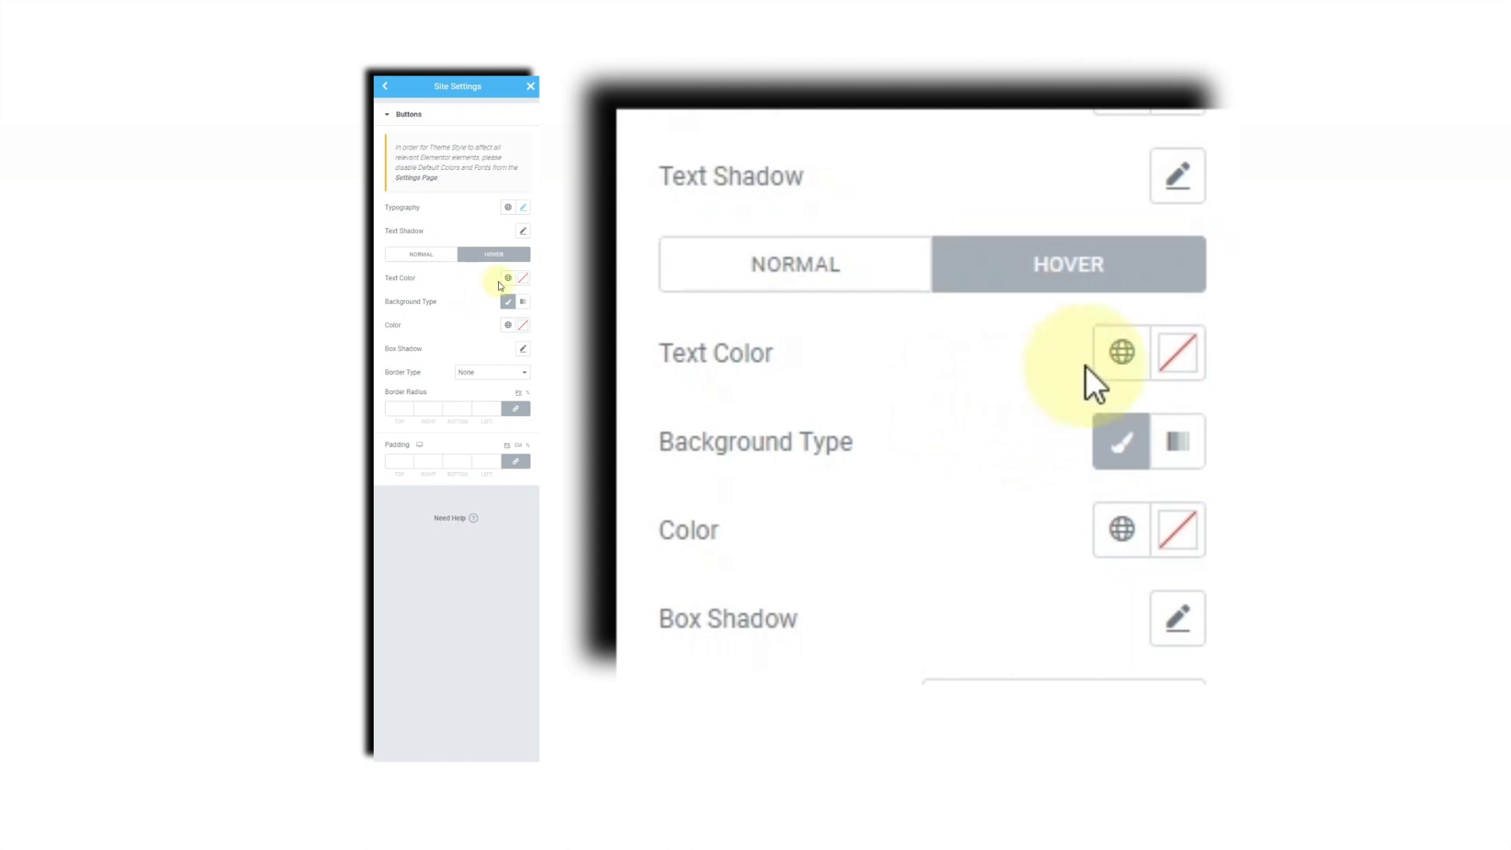
left_click(523, 280)
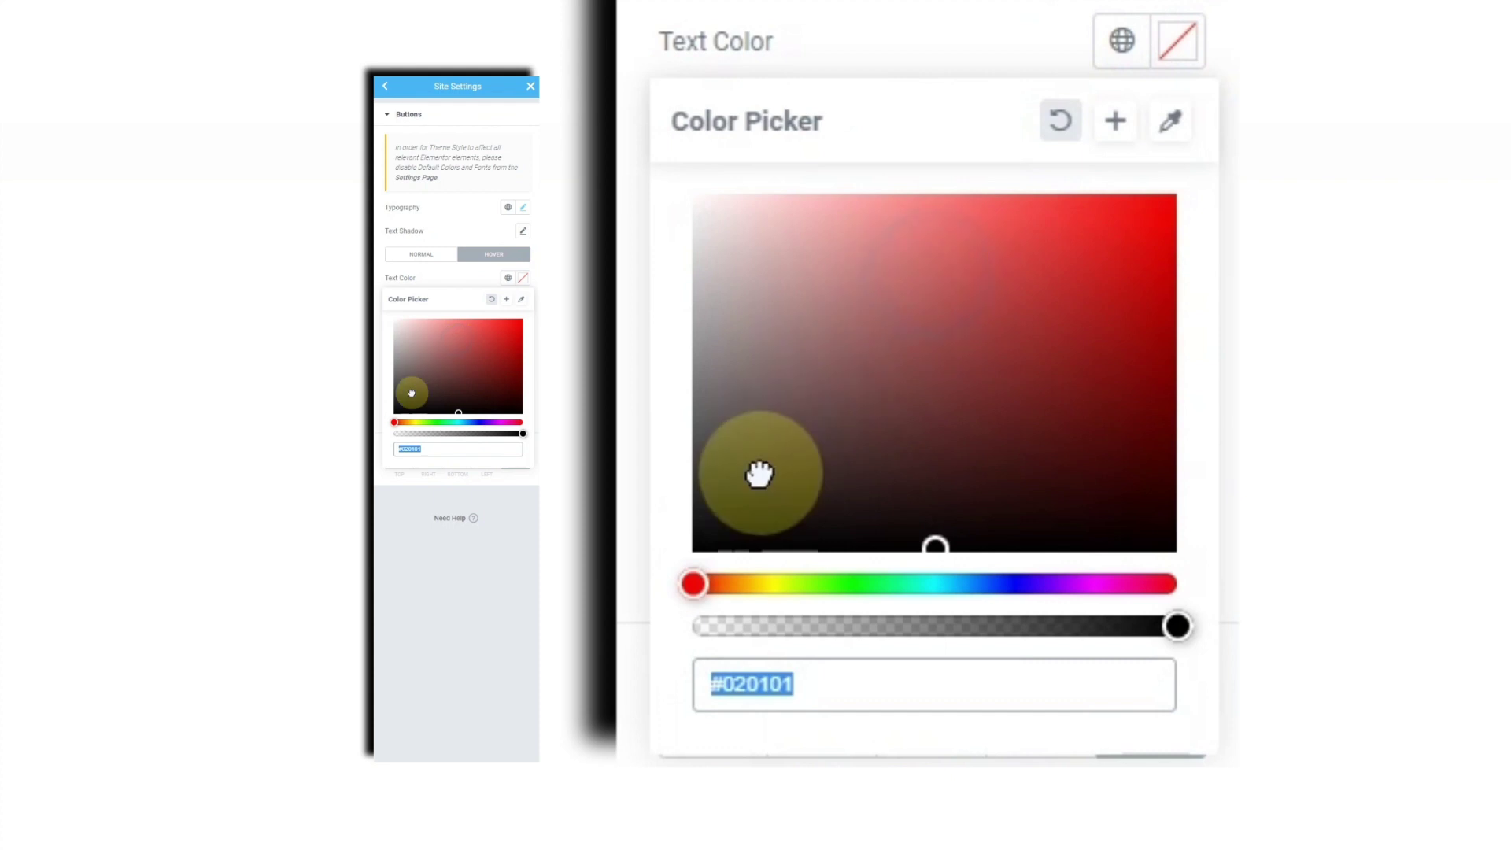
left_click_drag(418, 381, 377, 477)
left_click(463, 277)
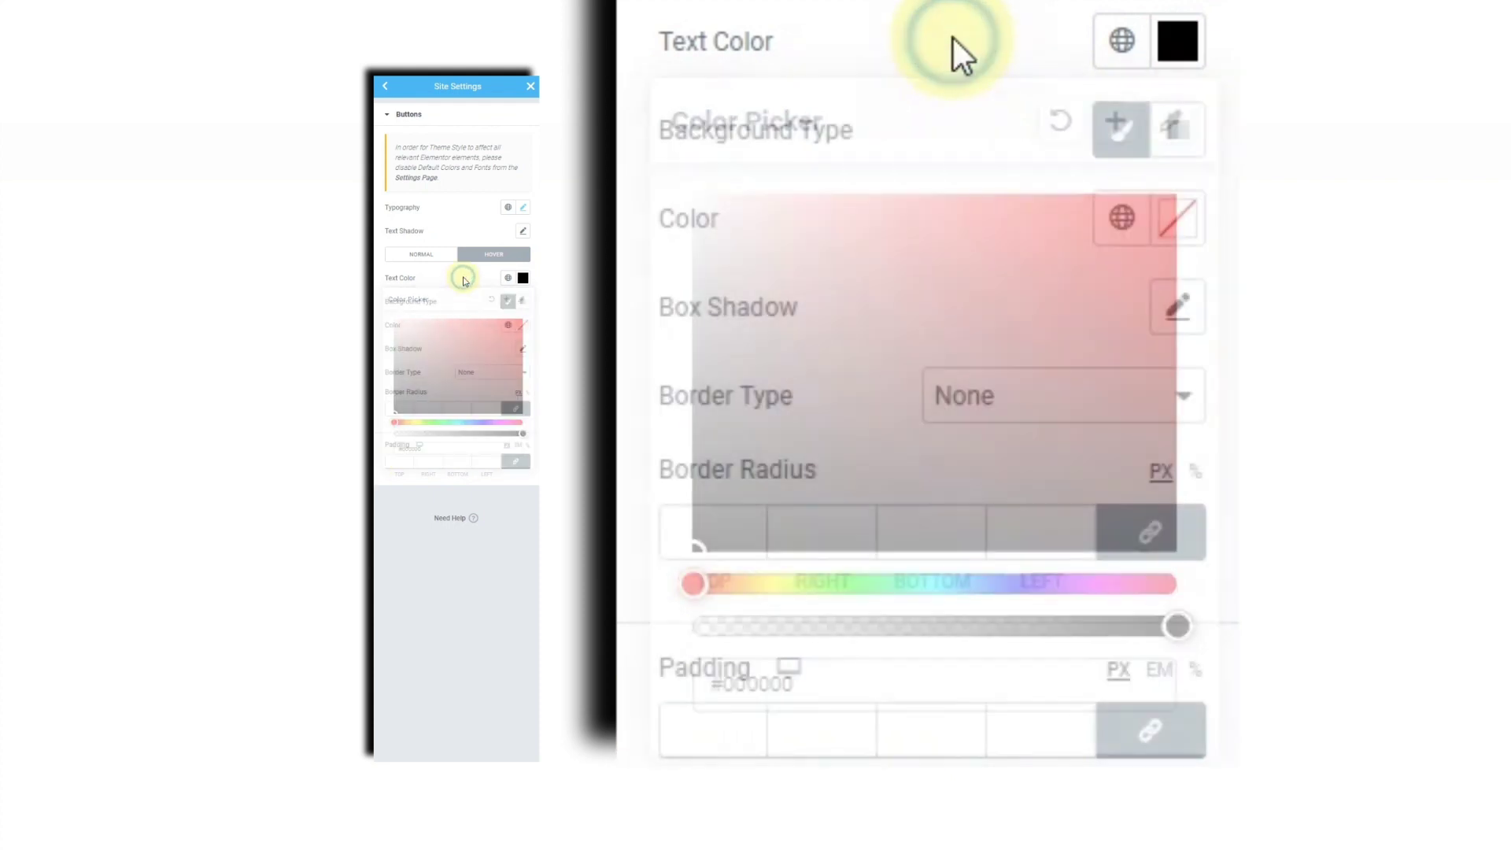
left_click(524, 326)
left_click_drag(447, 413, 376, 352)
left_click(471, 323)
Set the buttons' hover border radius to 0 px on all sides, then update and close the site settings.
left_click(397, 409)
type("0")
left_click(427, 279)
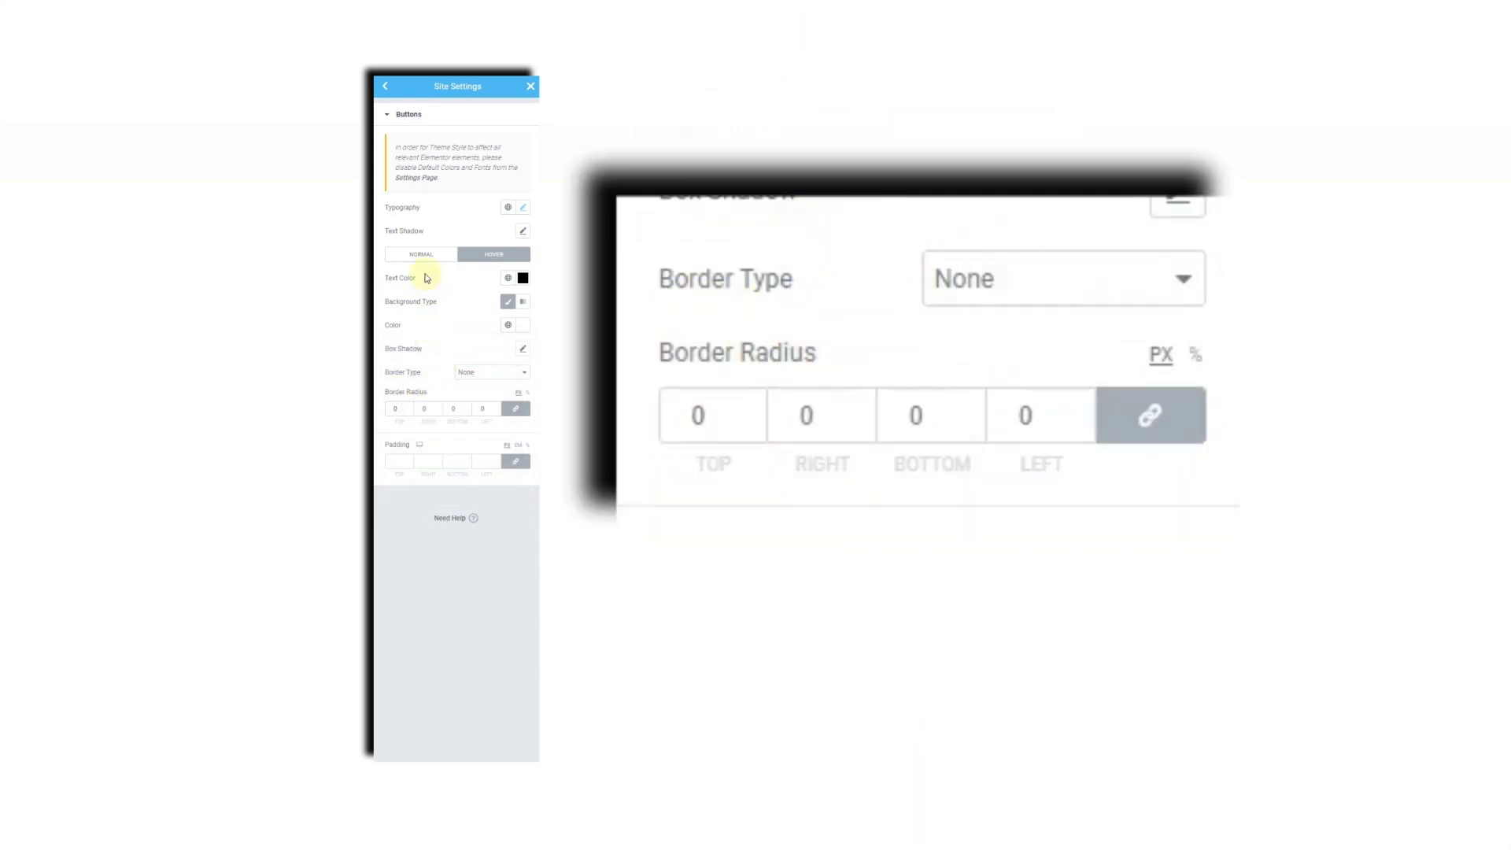
left_click(422, 255)
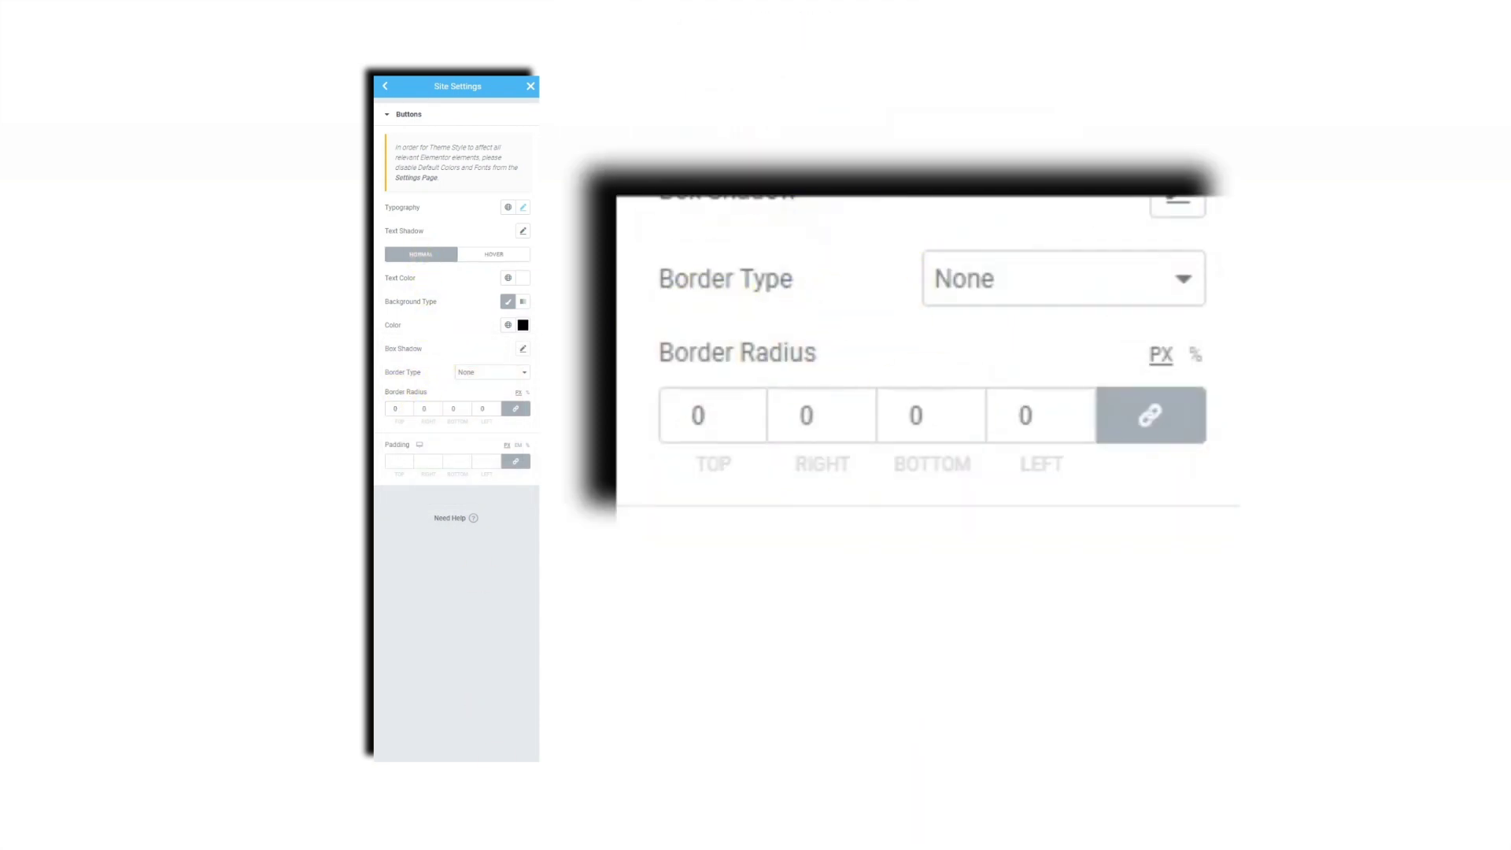
left_click(517, 719)
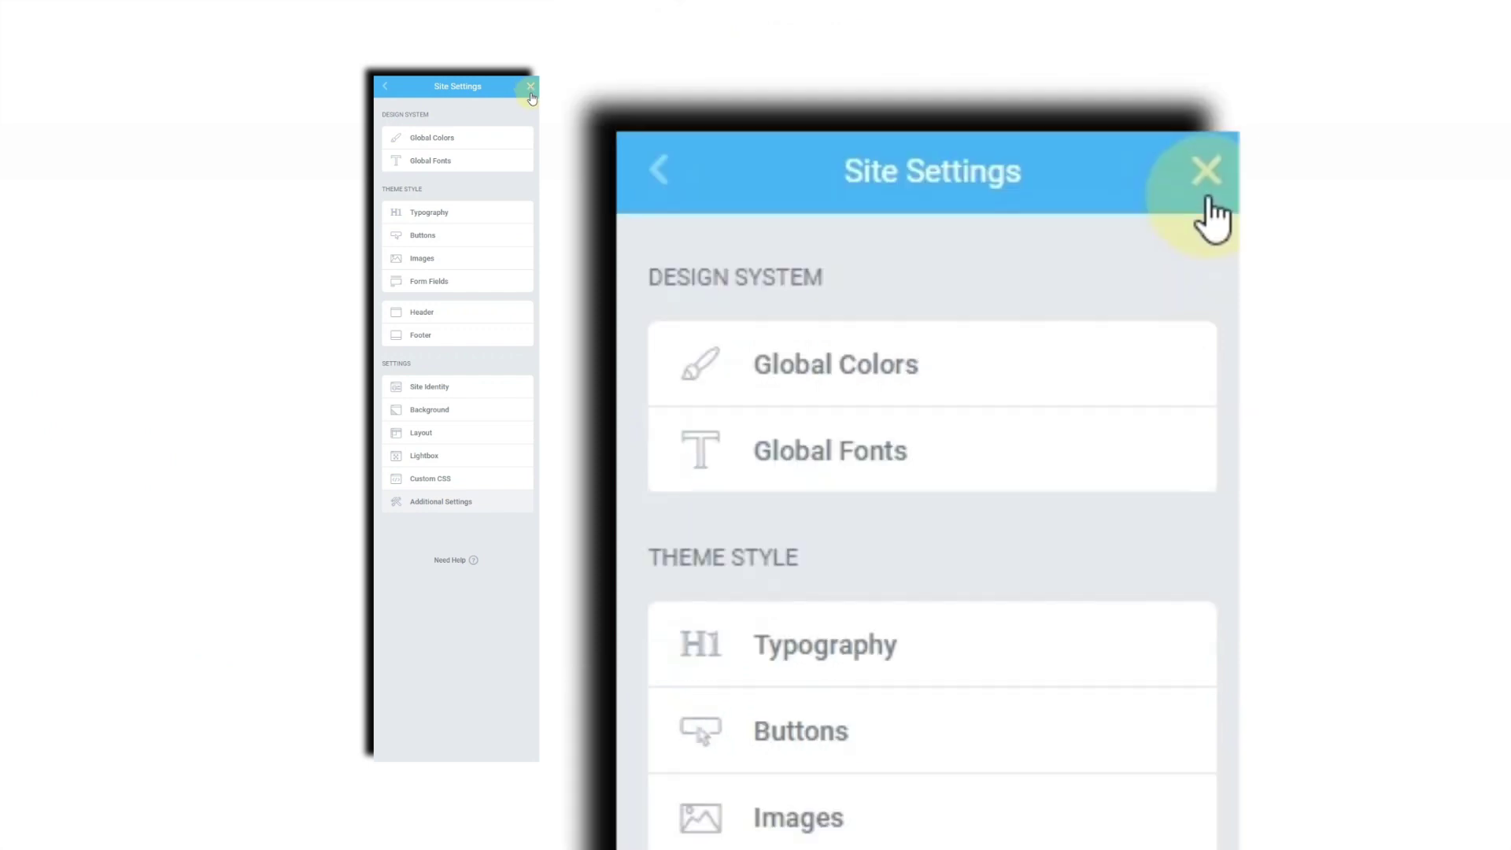
left_click(532, 88)
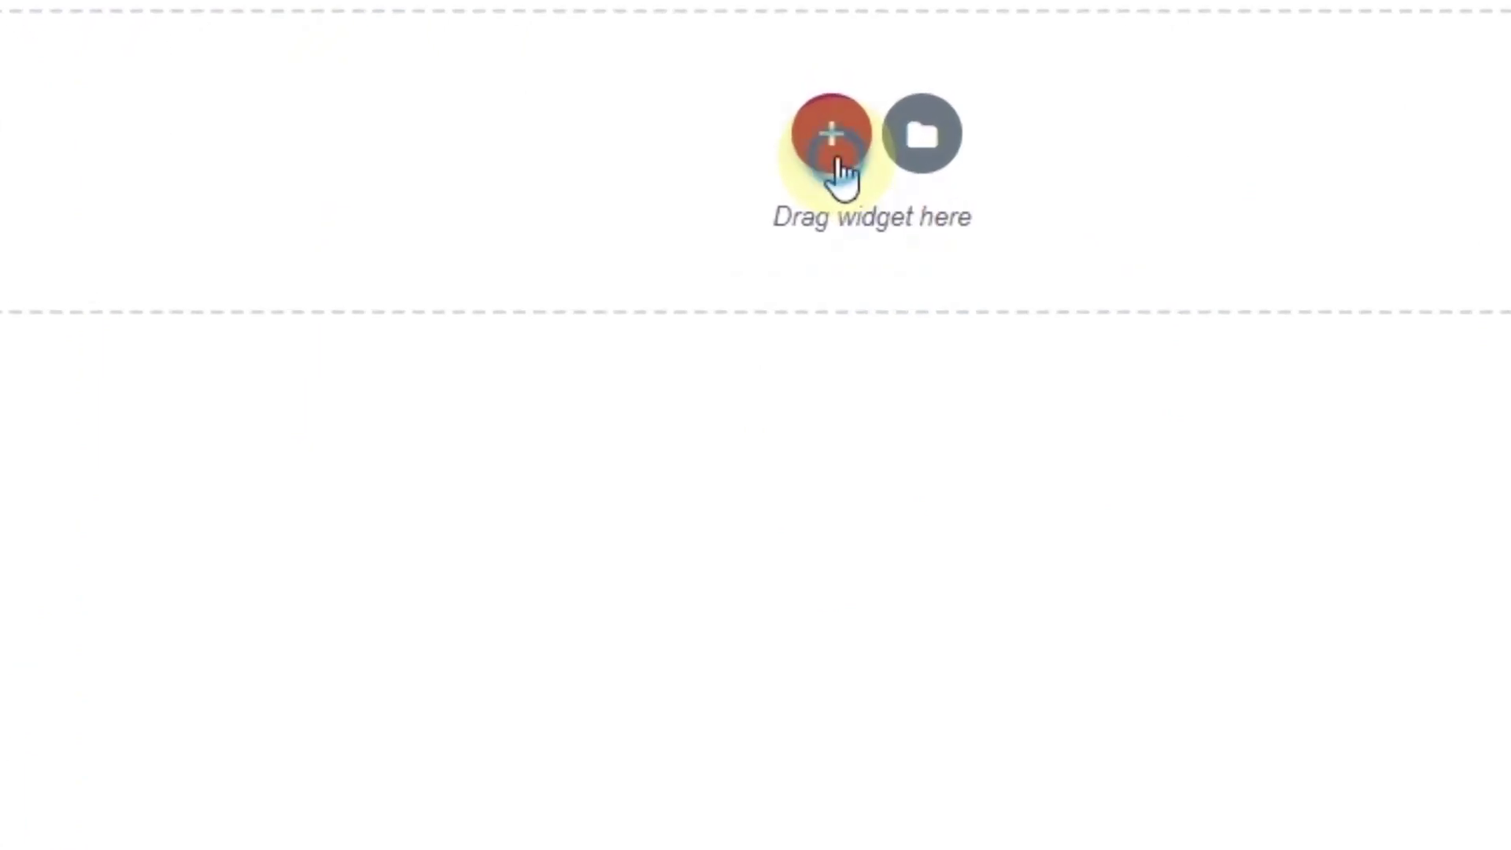
Add a single-column section to the page containing an Inner Section reduced to one column.
left_click(836, 160)
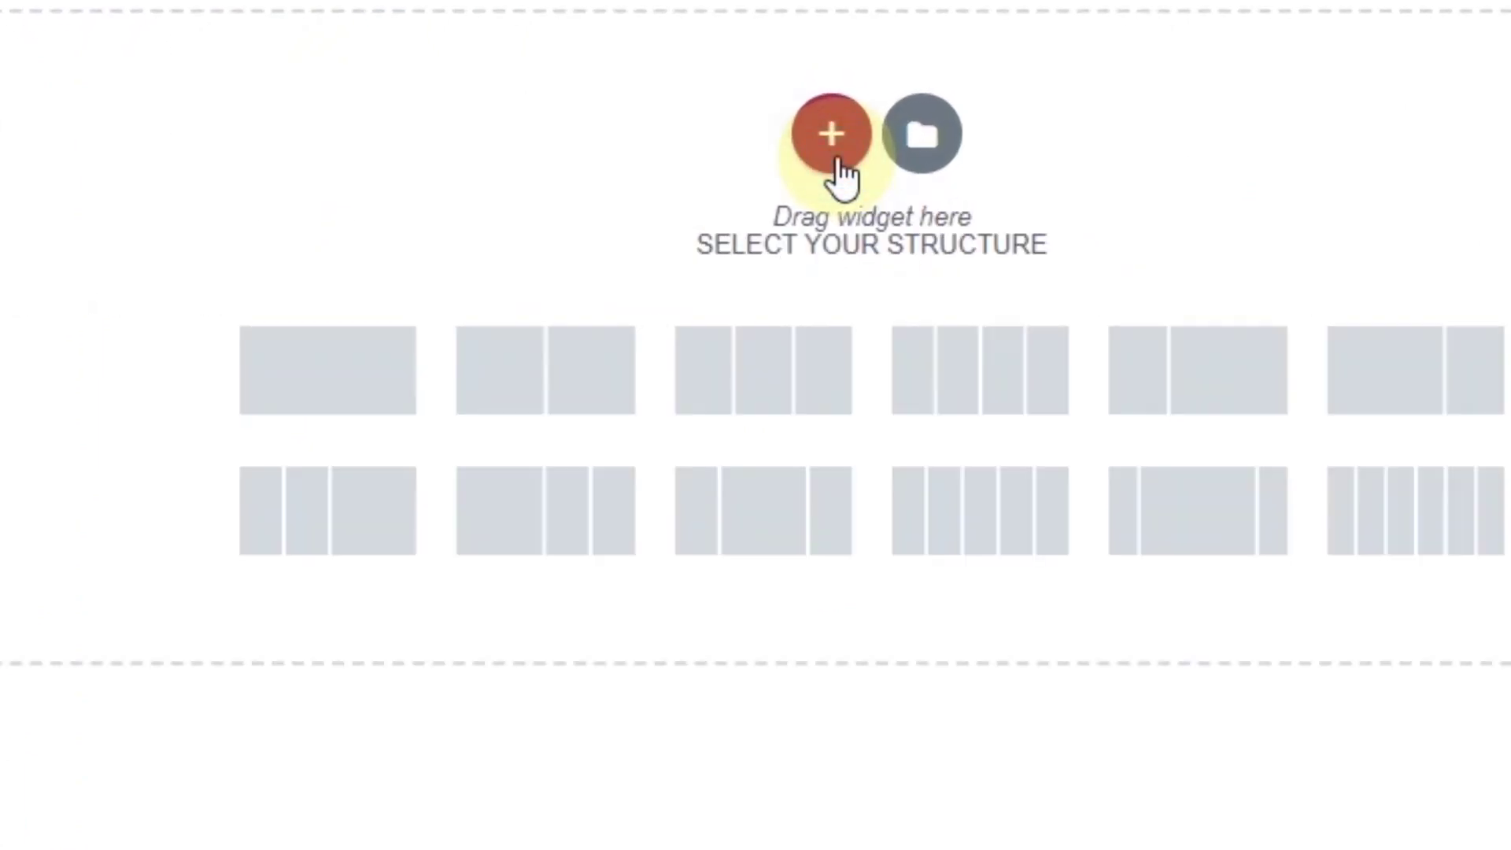
left_click(262, 364)
left_click_drag(783, 139, 808, 130)
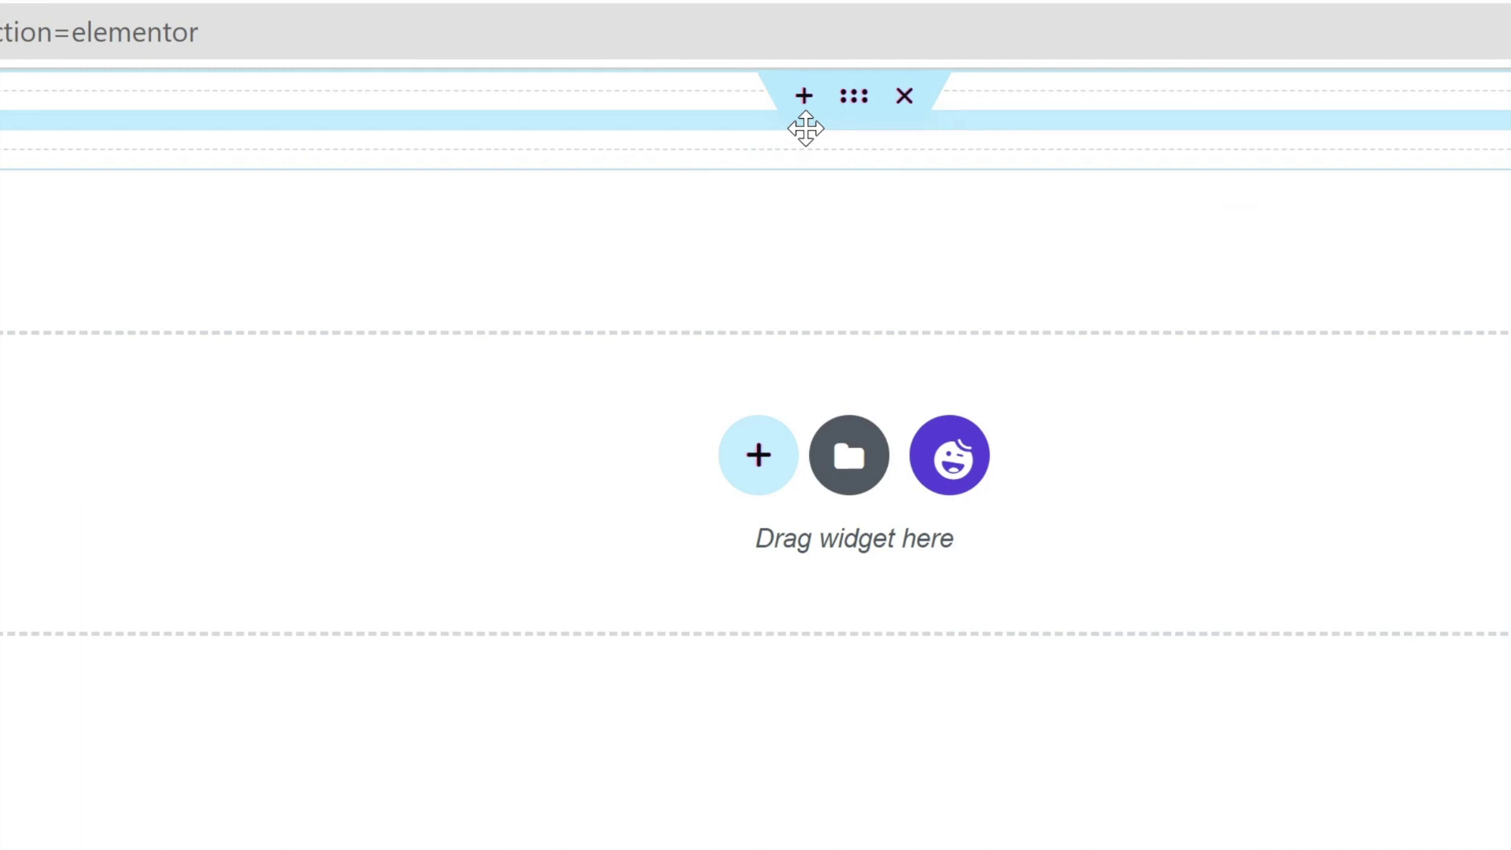
right_click(890, 141)
left_click(1022, 788)
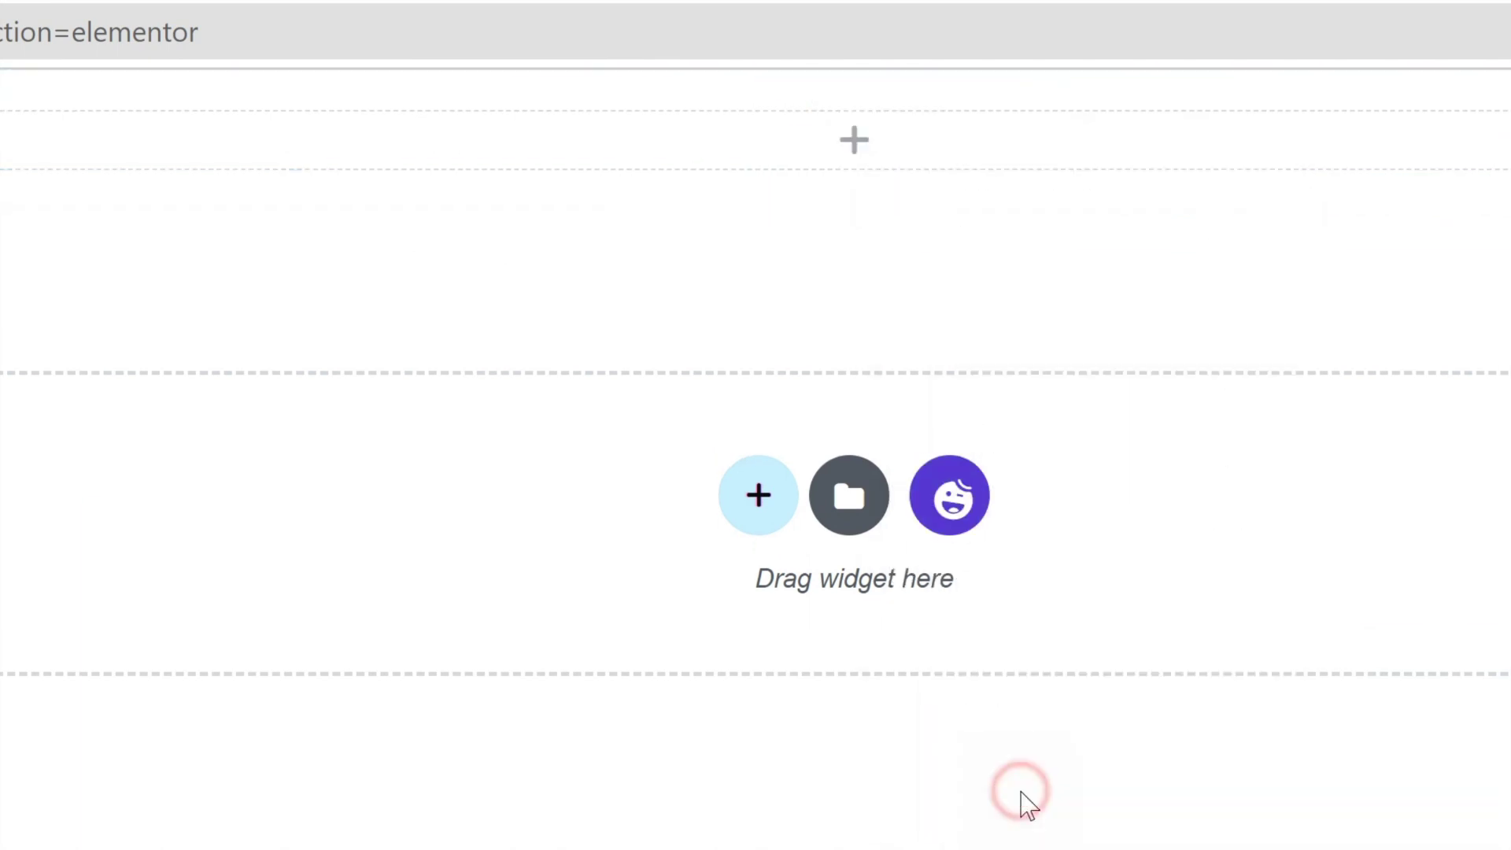
Duplicate the inner section twice so the section holds three stacked inner sections.
key("ctrl+i")
right_click(976, 368)
left_click(1072, 457)
right_click(1015, 404)
left_click(1069, 496)
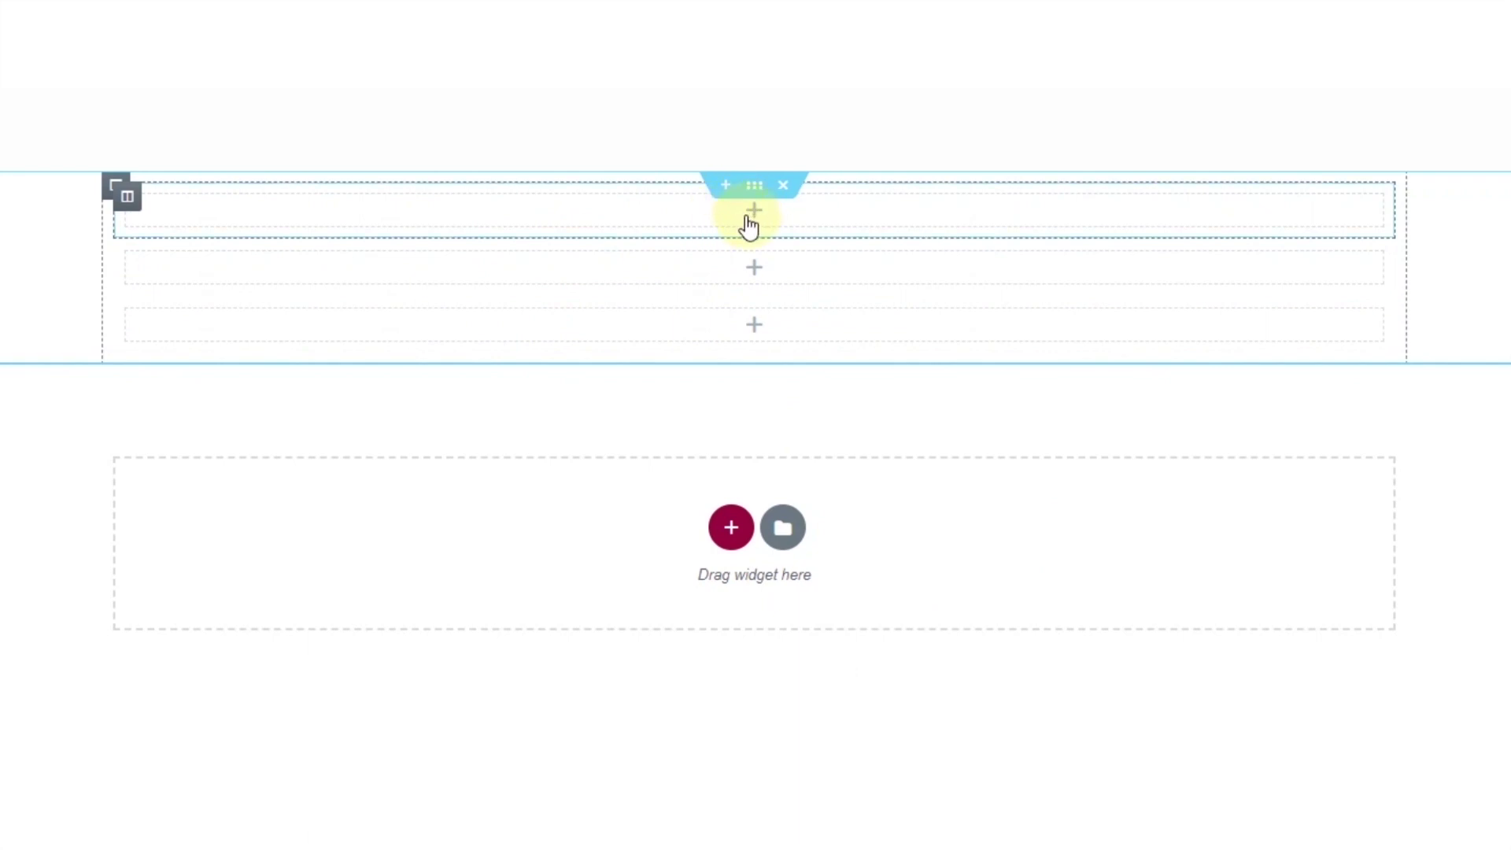
Set the content width of the outer section and the first inner section to Full Width.
left_click(757, 187)
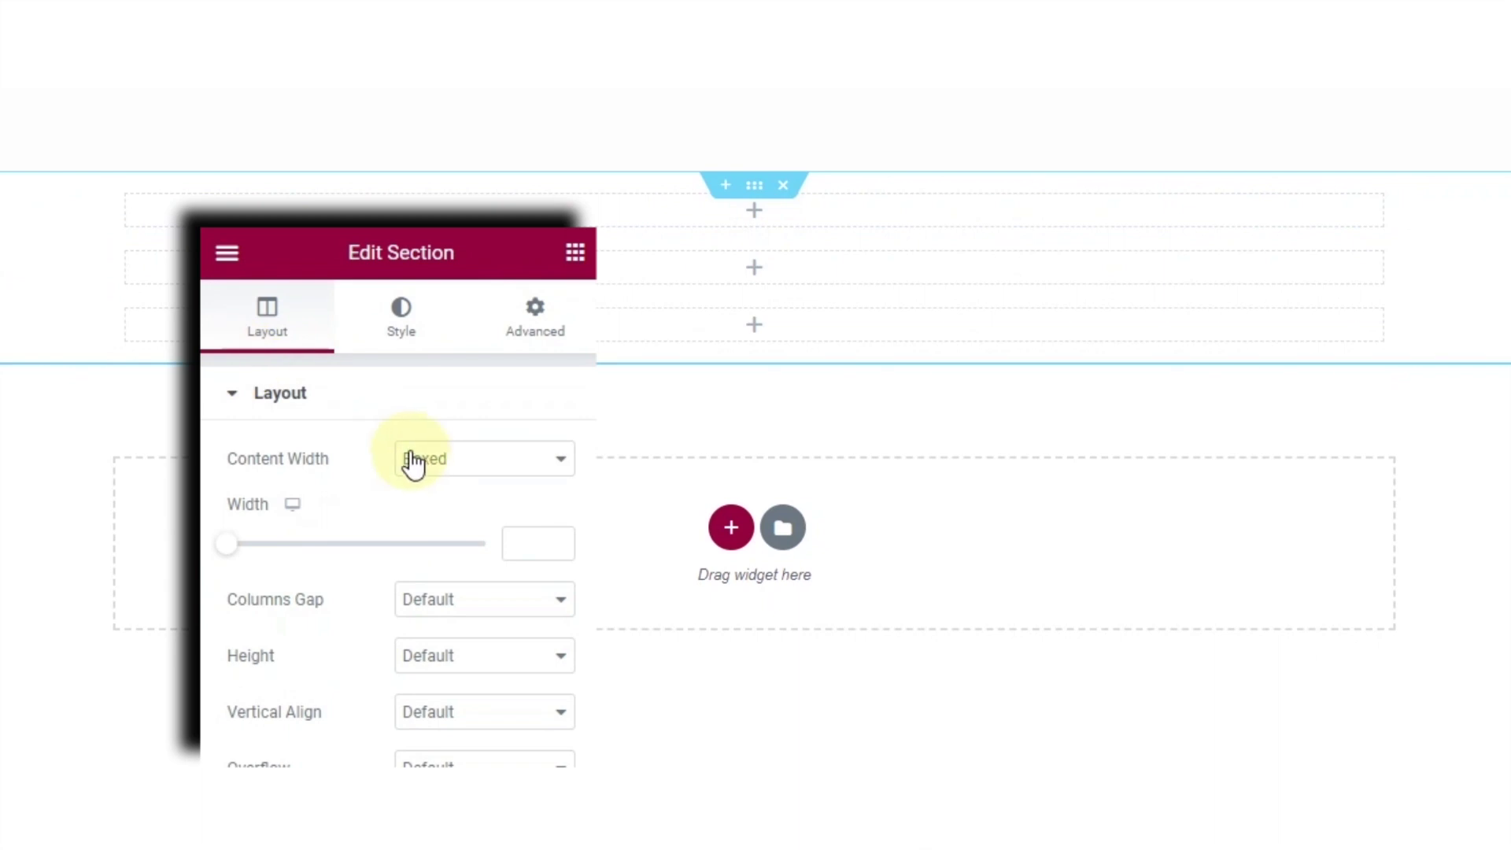
left_click(483, 465)
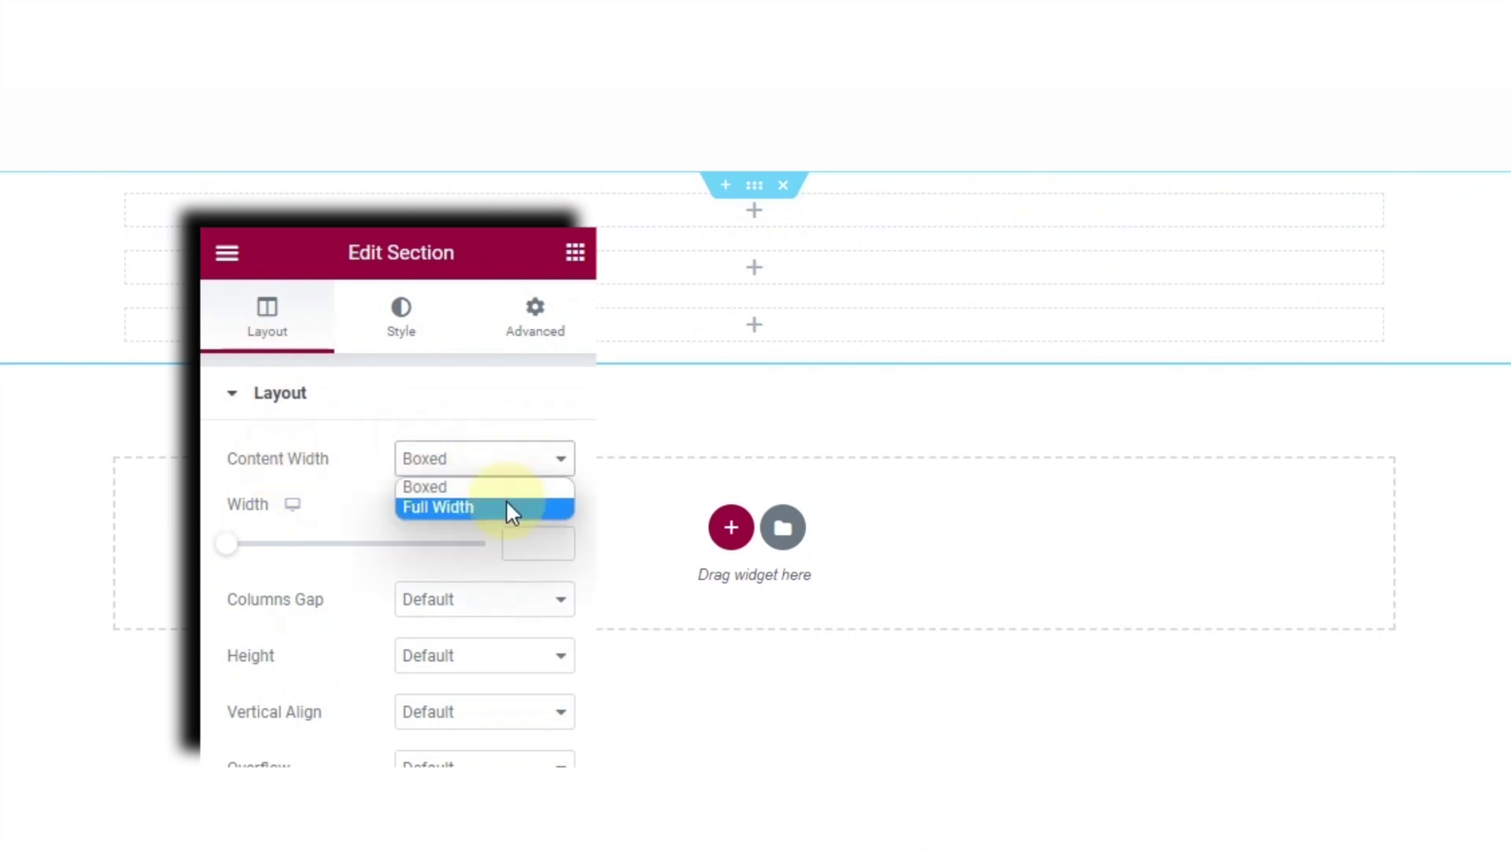
left_click(506, 506)
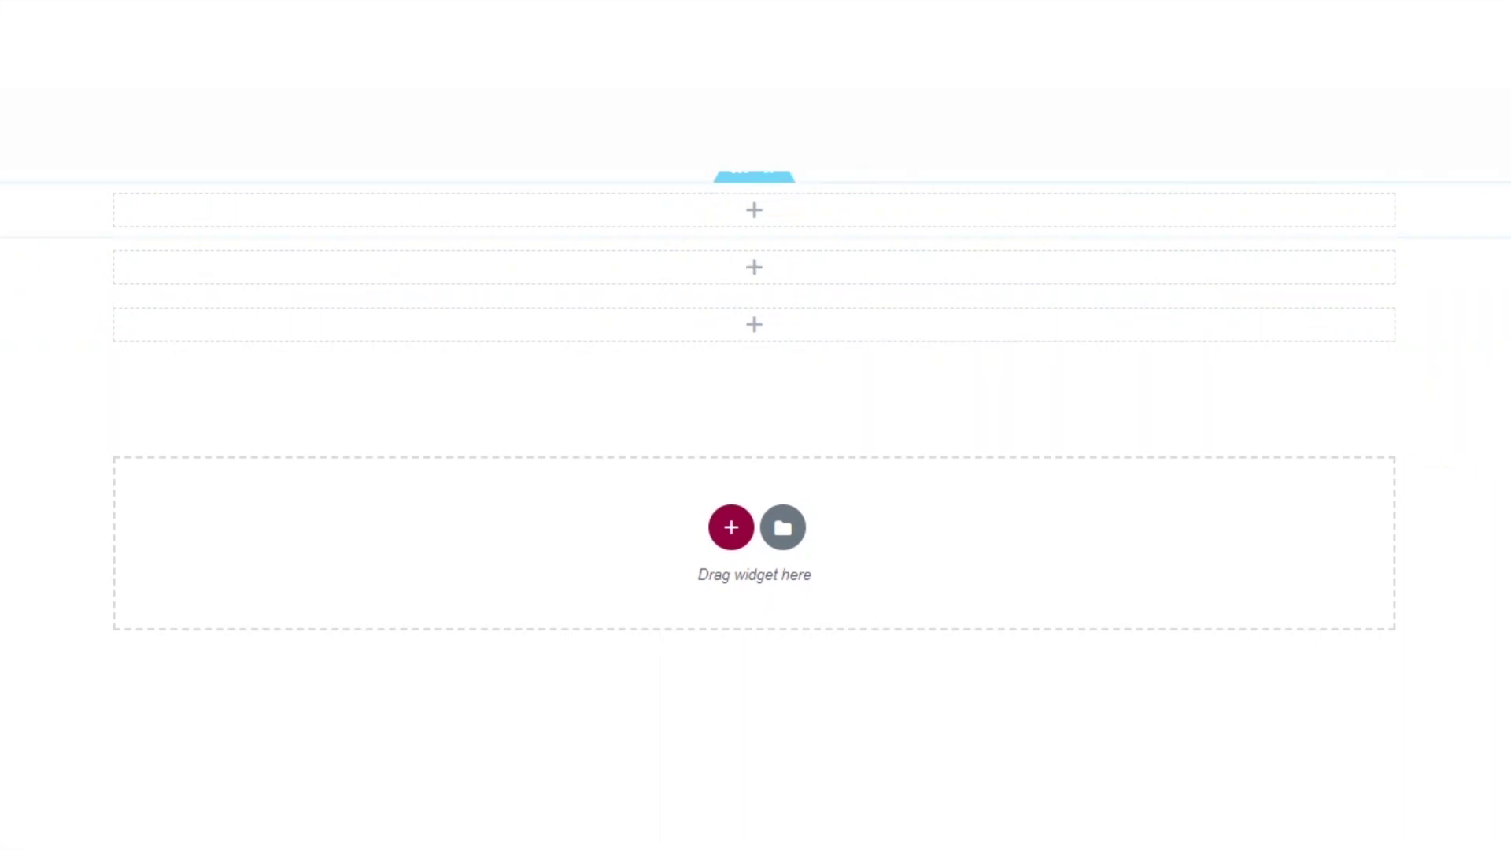
left_click(1164, 458)
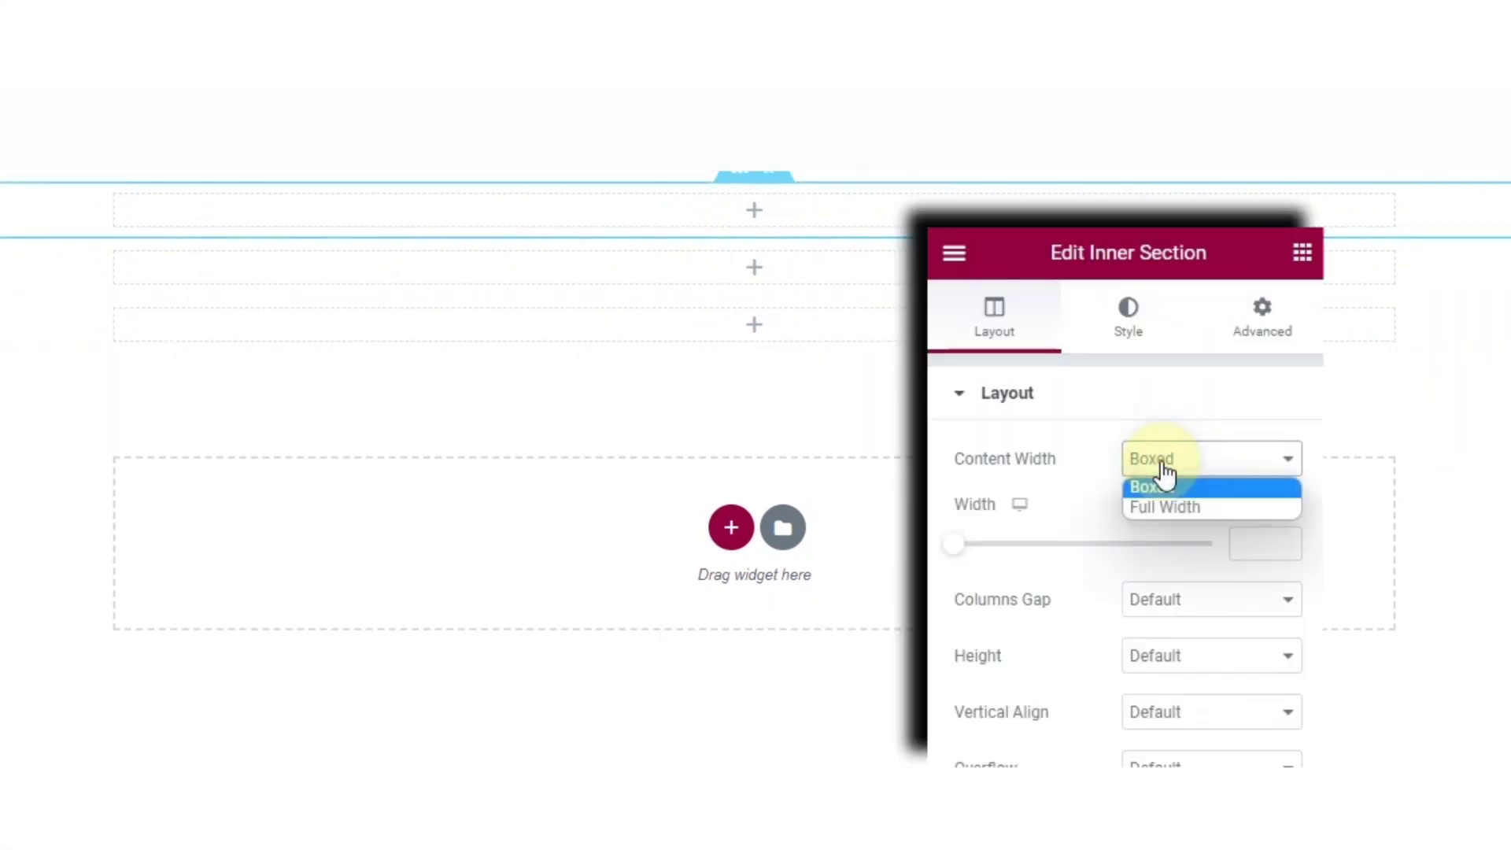
left_click(1165, 510)
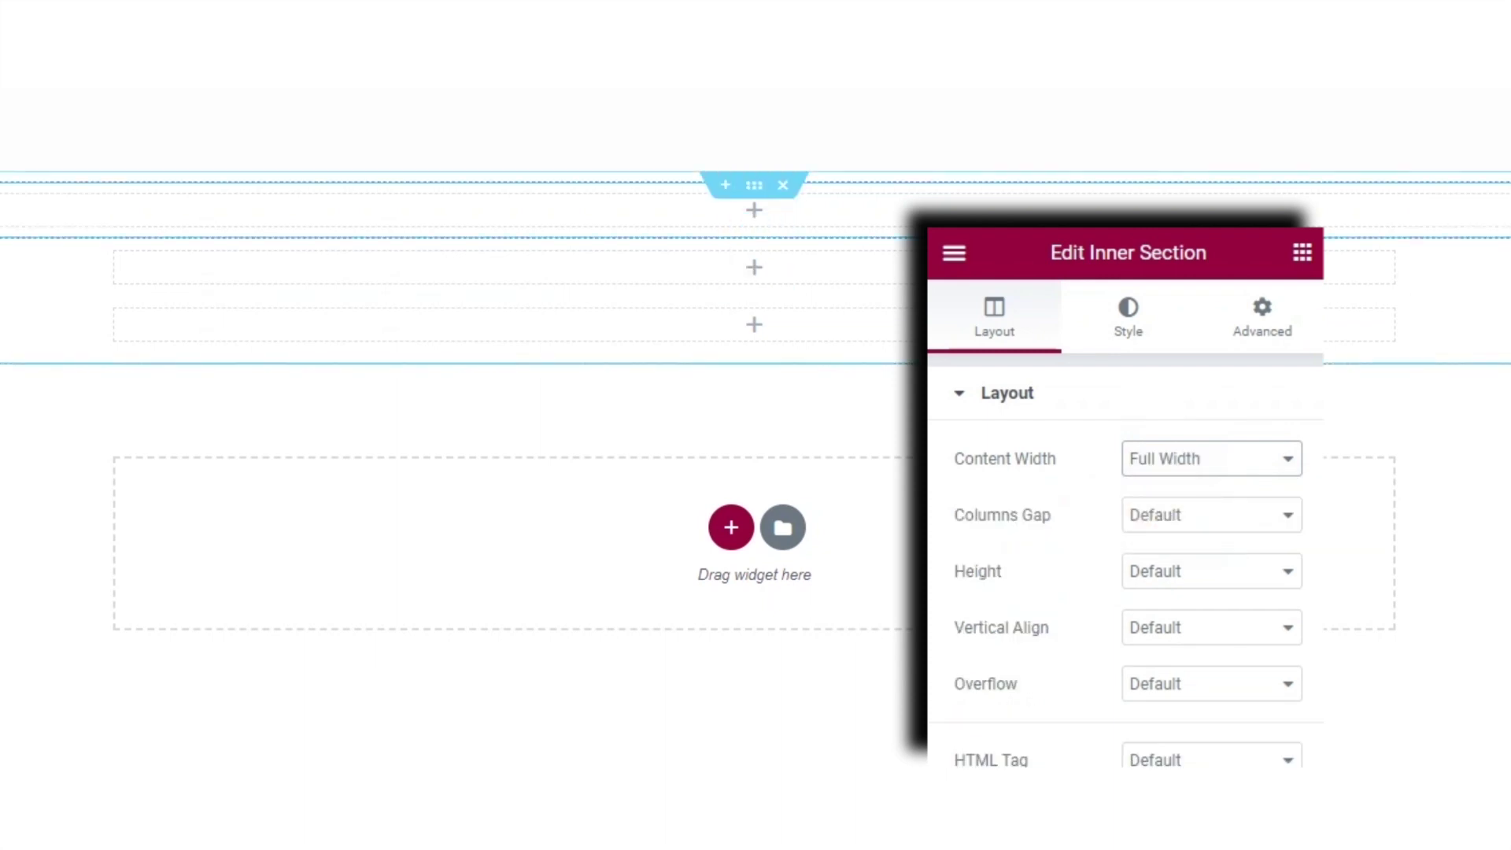
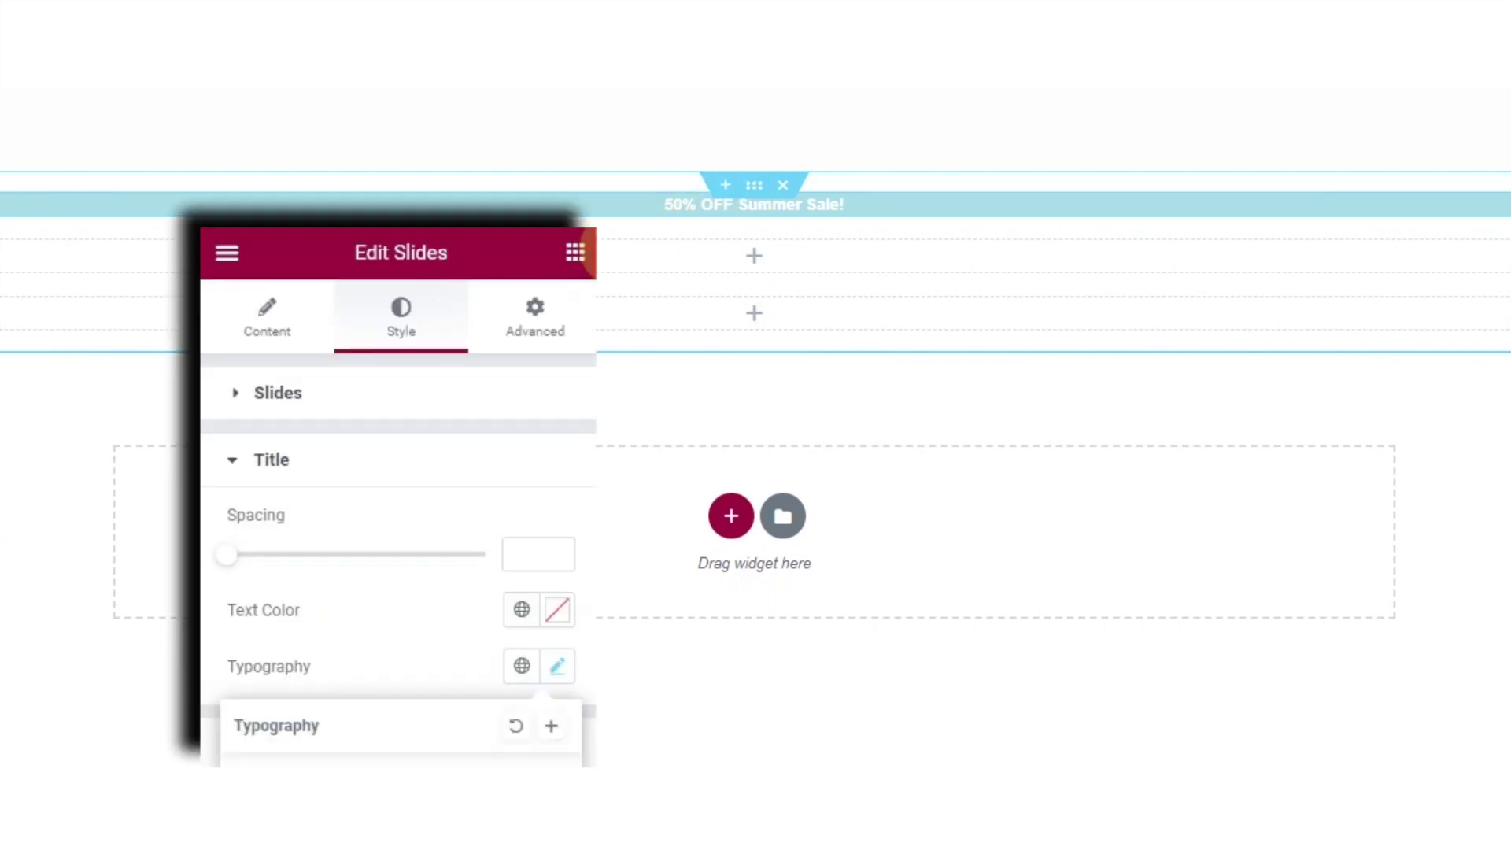
Set the padding of the outer section's column to 0 px.
left_click(548, 329)
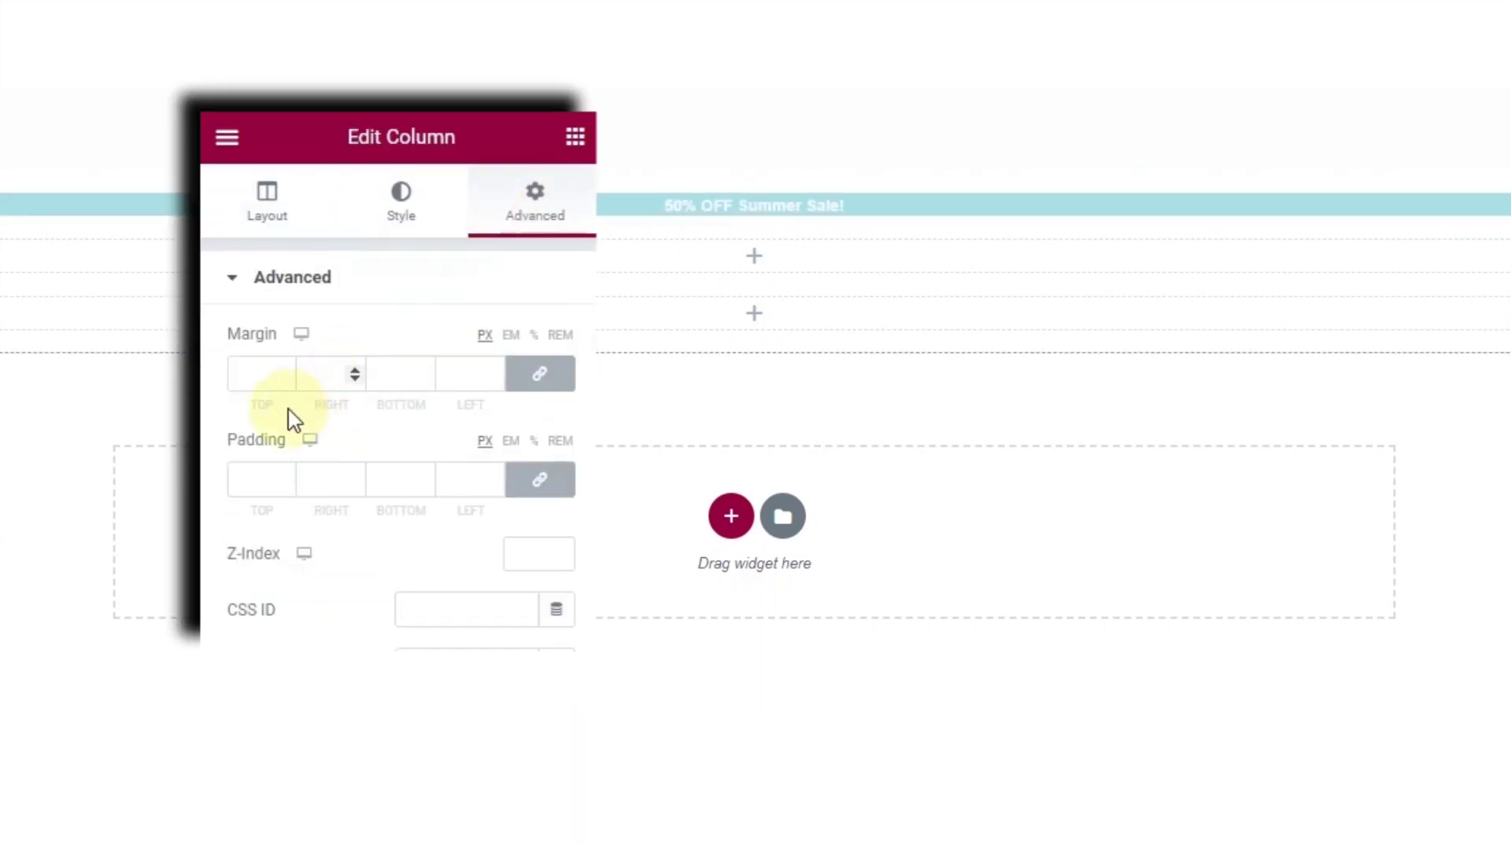
left_click(290, 482)
type("0")
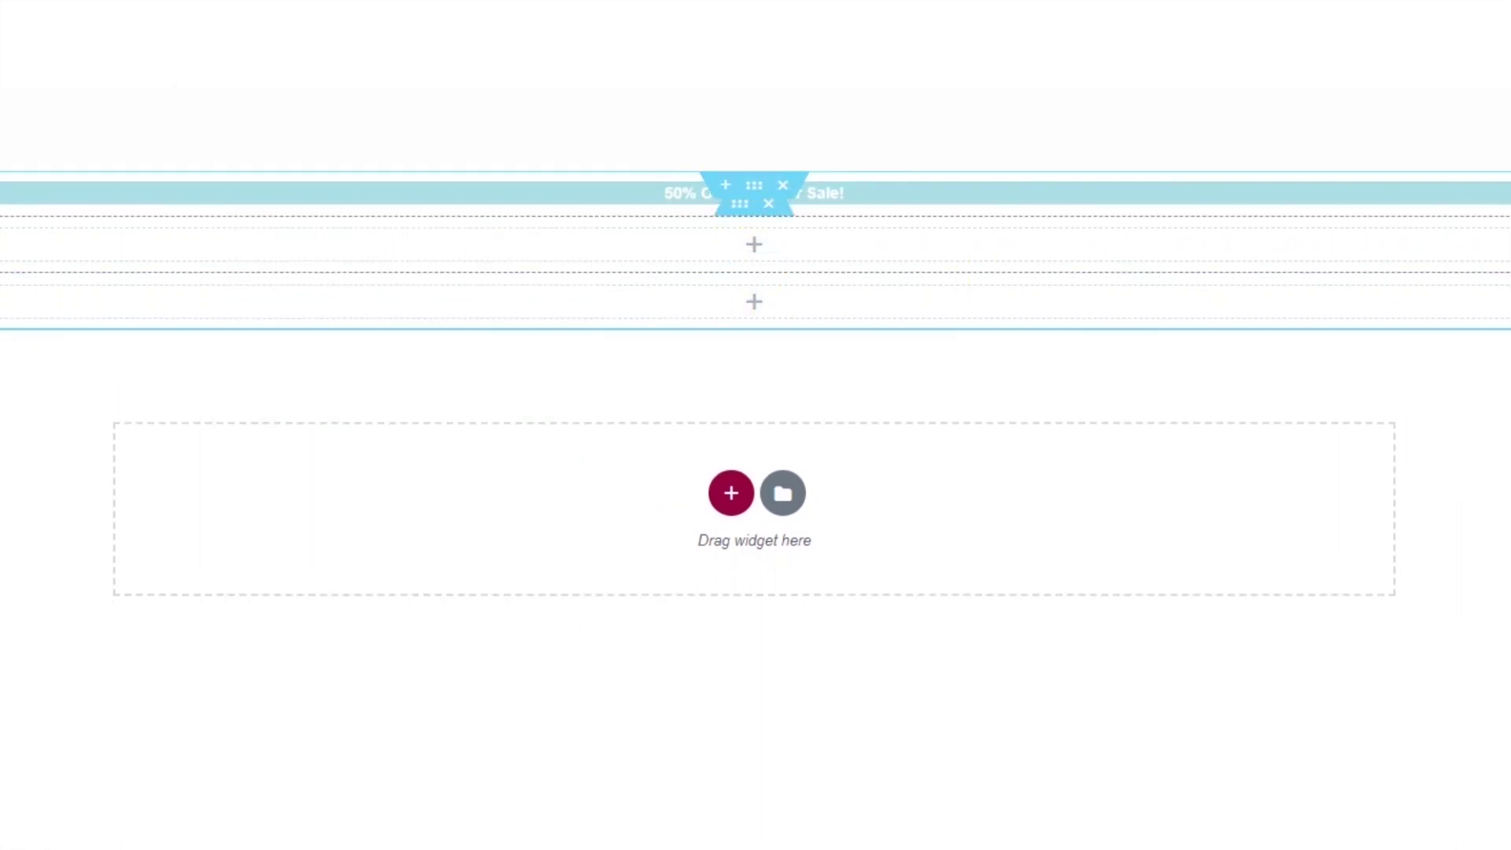
Set the padding of the column inside the first inner section to 0 px.
key("ctrl+i")
left_click(1105, 415)
left_click(1106, 421)
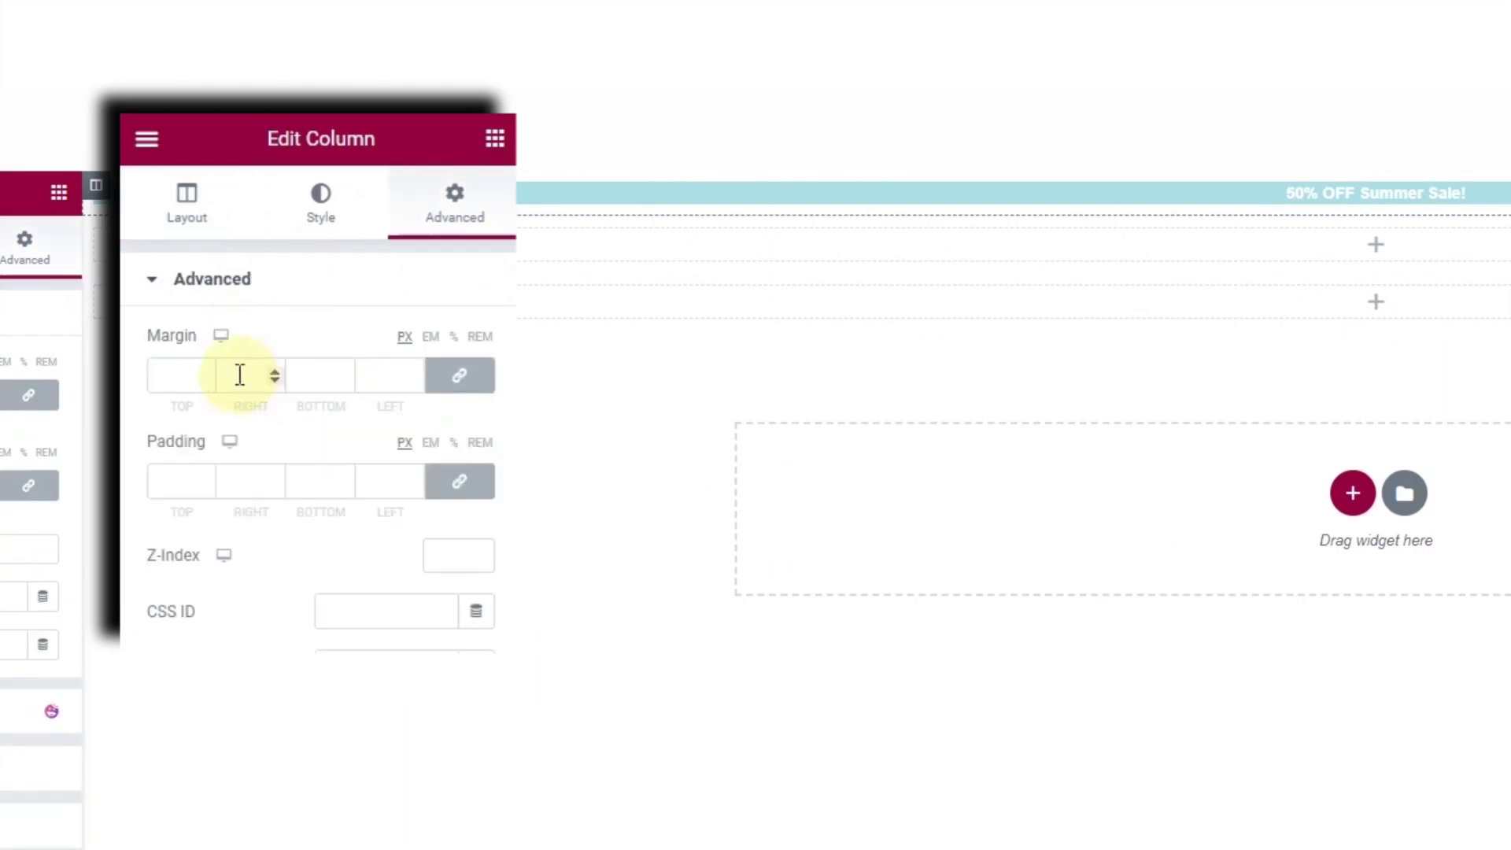
left_click(175, 480)
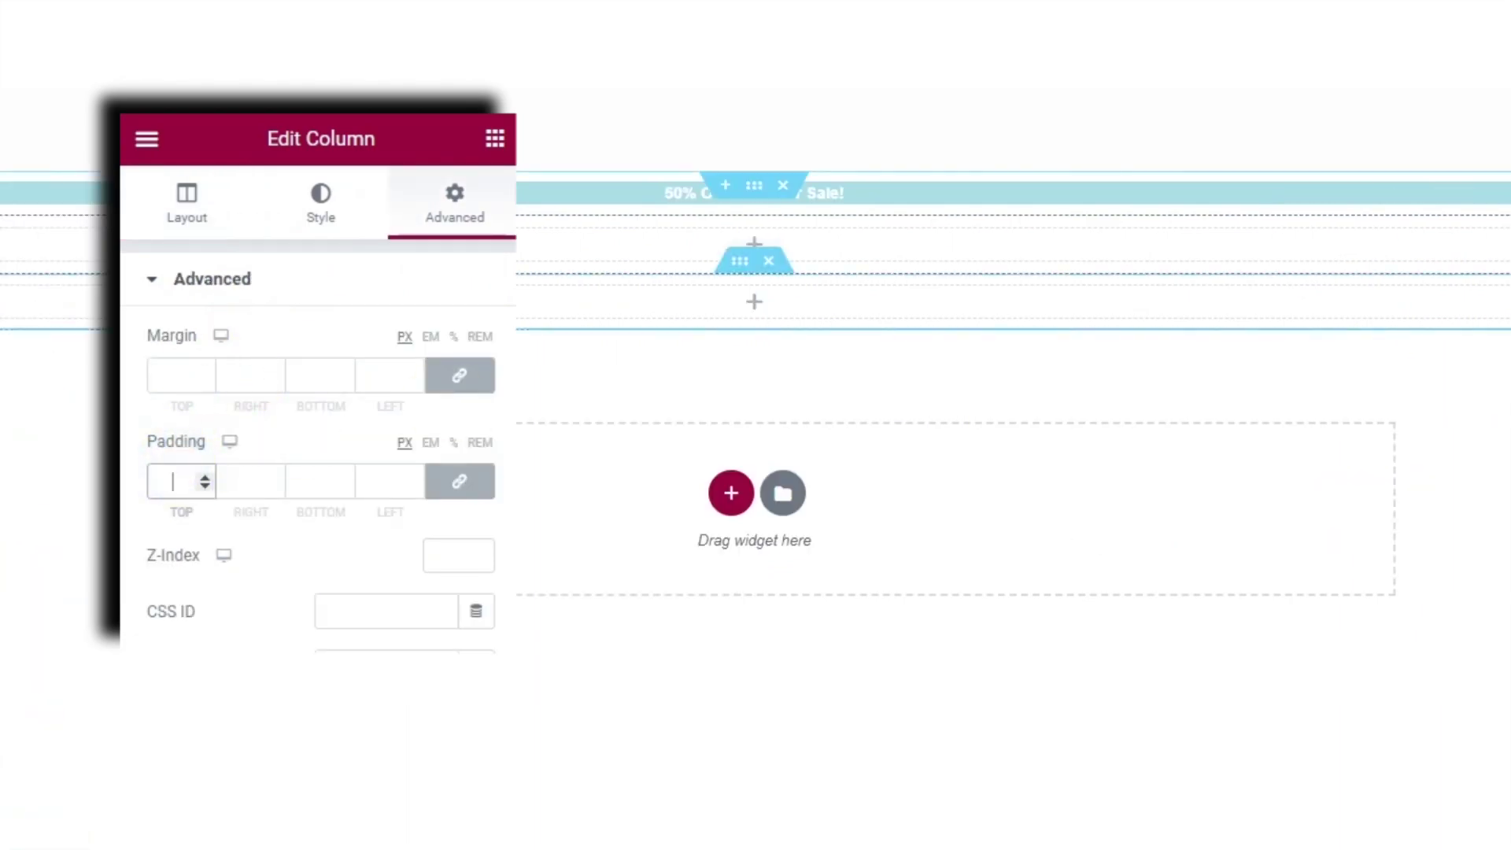
type("0")
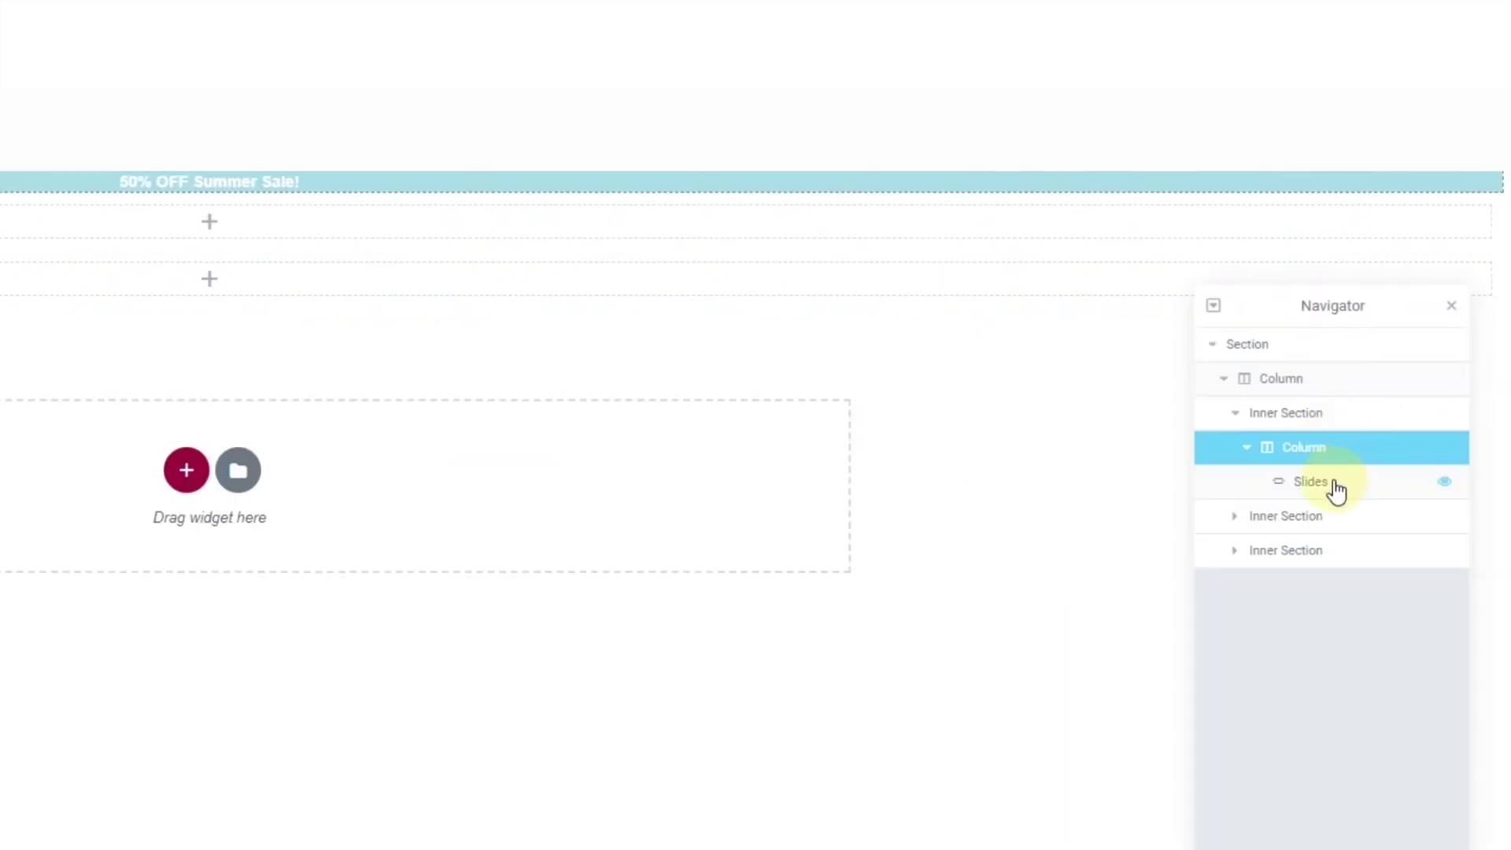
Duplicate the 50% OFF Summer Sale! slide in the Slides widget and title the copy "Free Shipping For All Orders Over $100".
left_click(1336, 488)
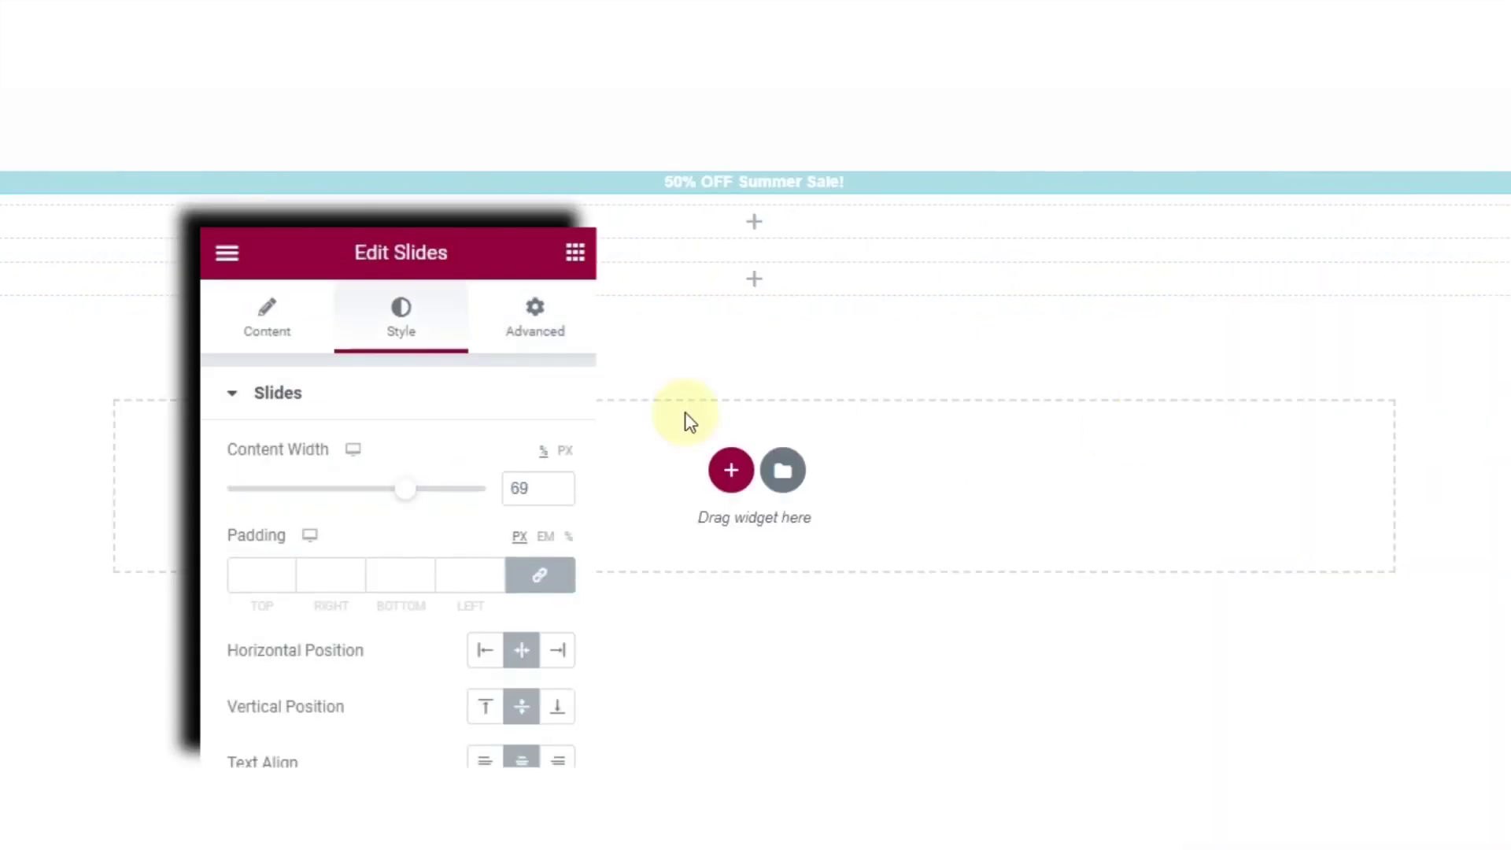
left_click(282, 345)
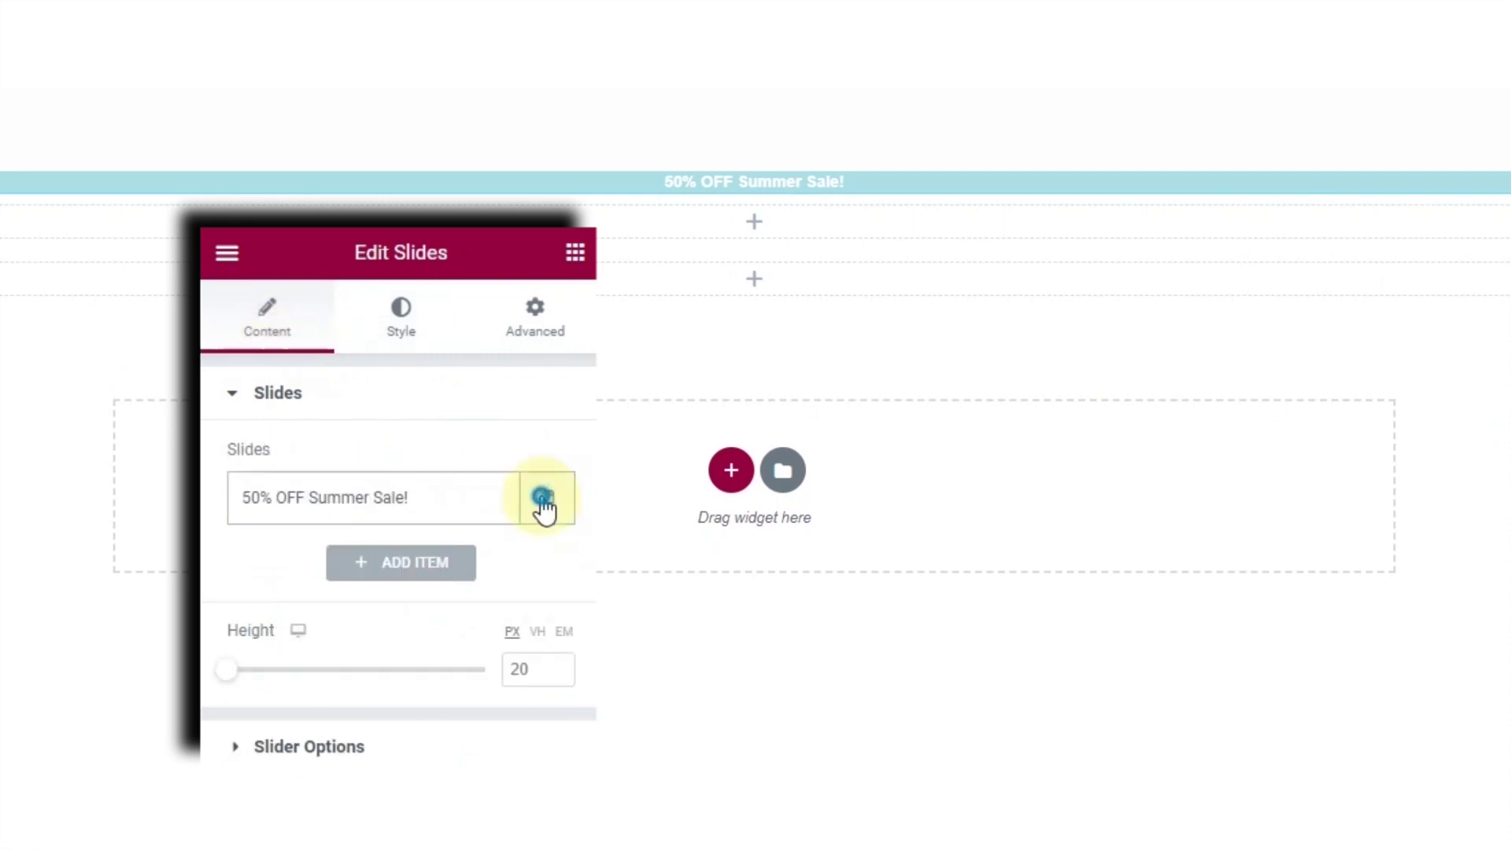
left_click(546, 507)
left_click(374, 571)
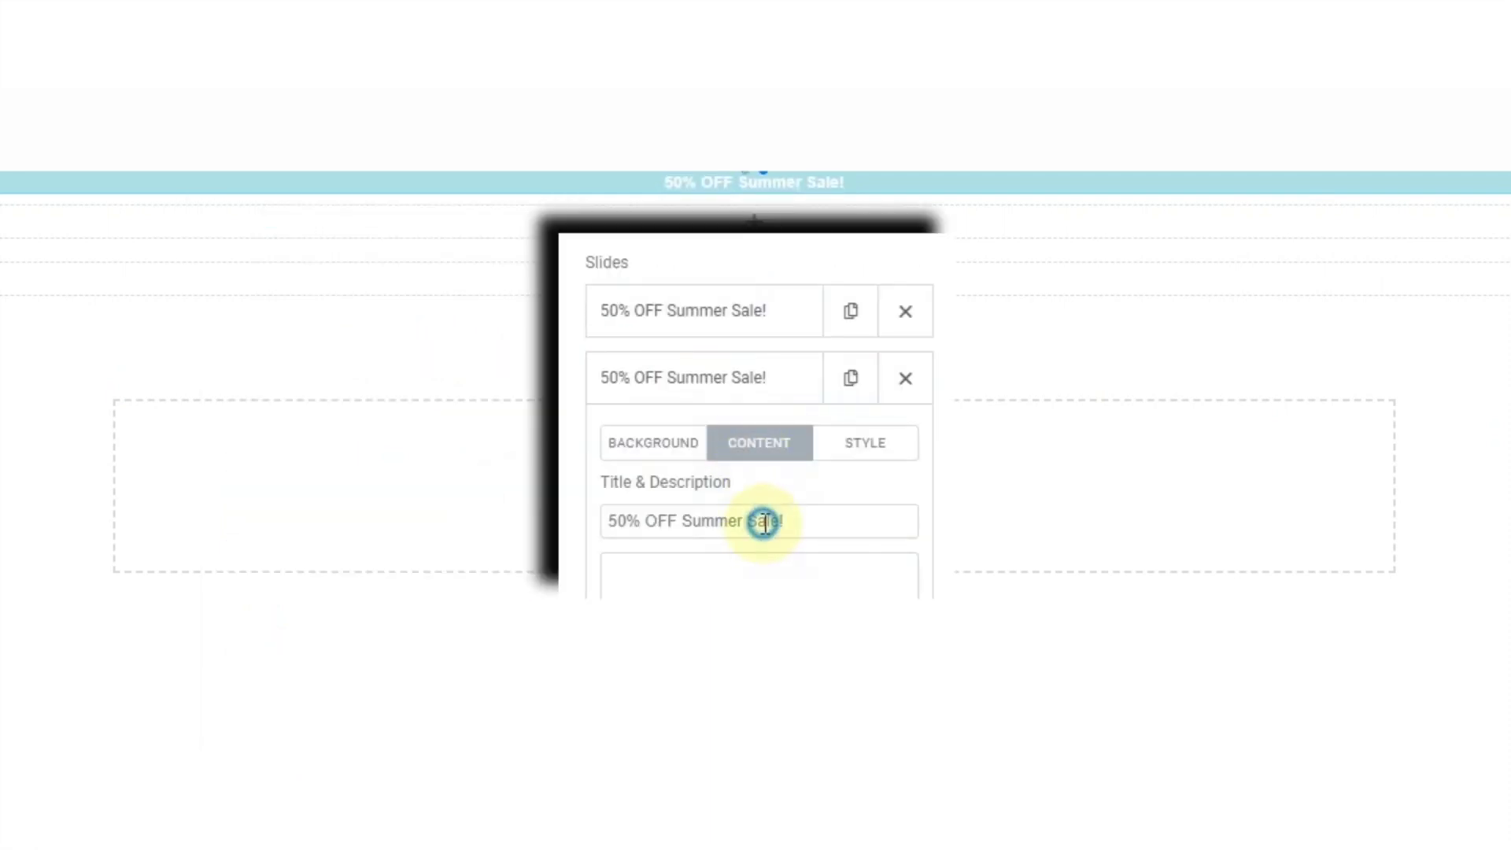
triple_click(765, 523)
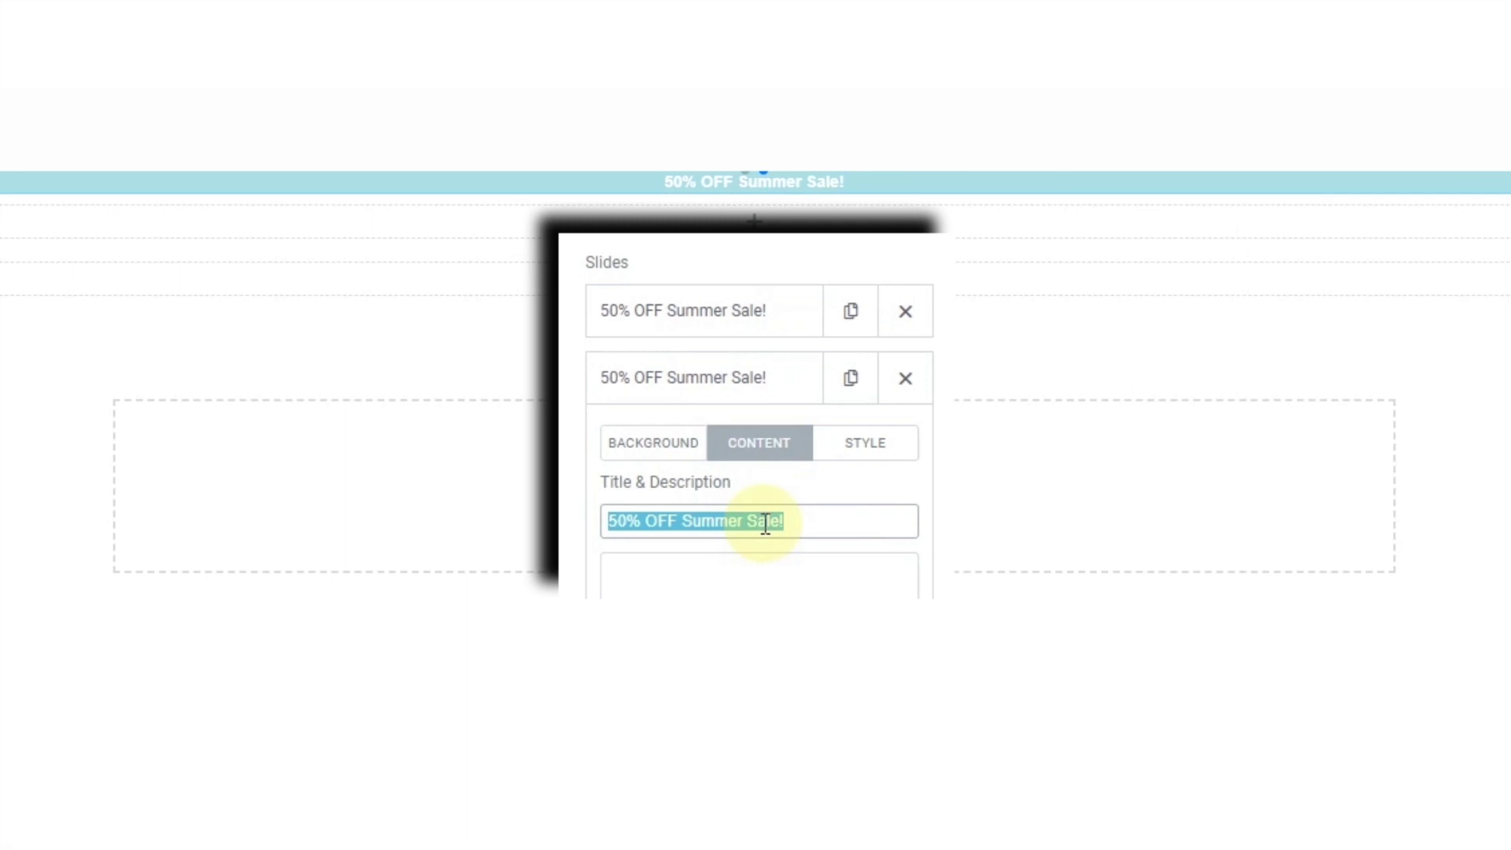
type("Free Shipping For All Orders Over")
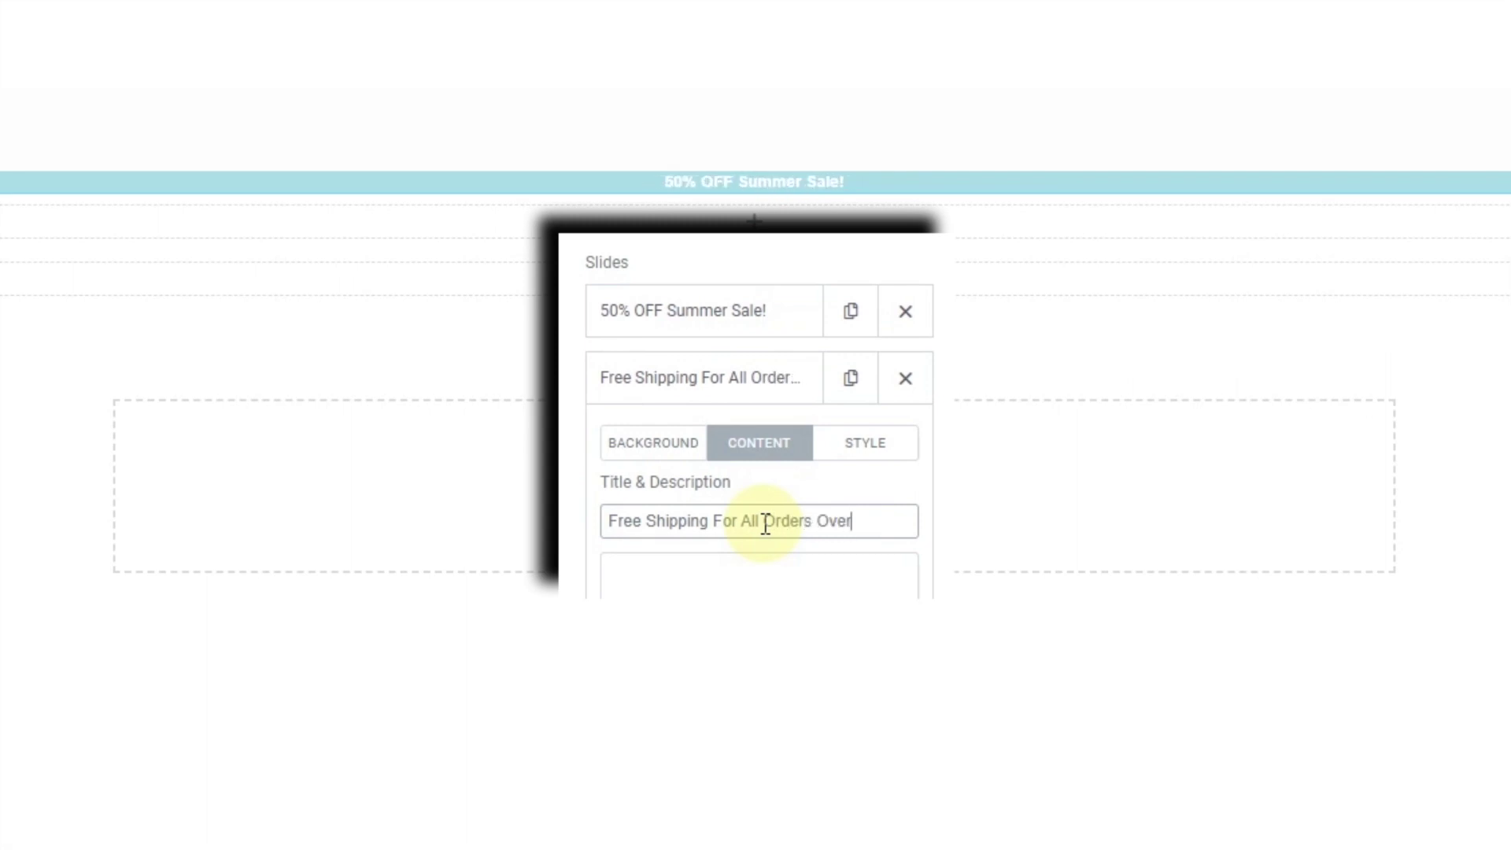
type("00")
scroll(765, 524, "down", 3)
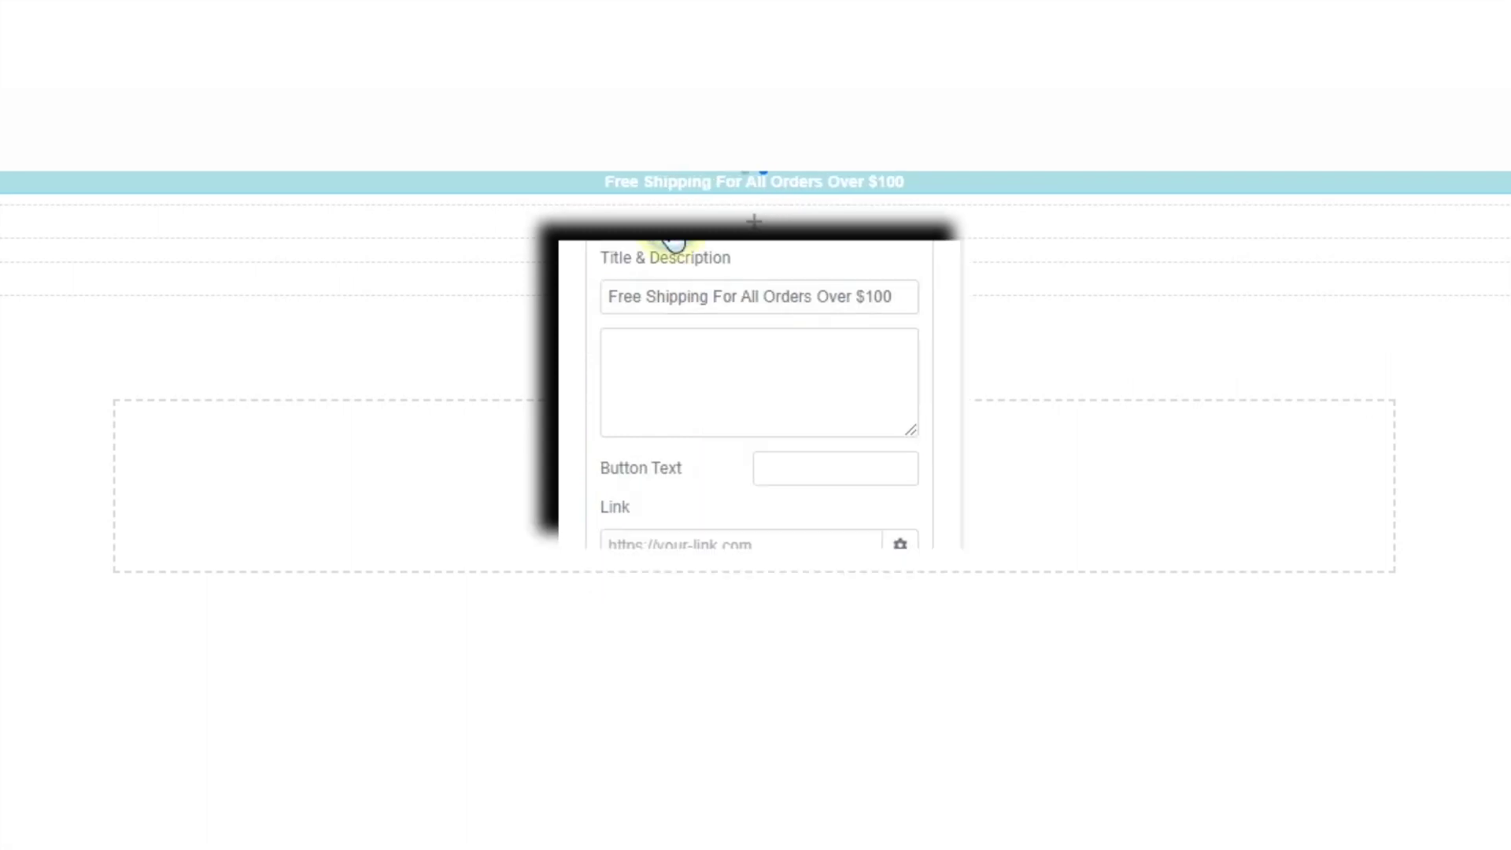
Change the background colour of the "Free Shipping For All Orders Over $100" slide to pink, #DA8C9FB8.
scroll(675, 244, "down", 5)
left_click(906, 270)
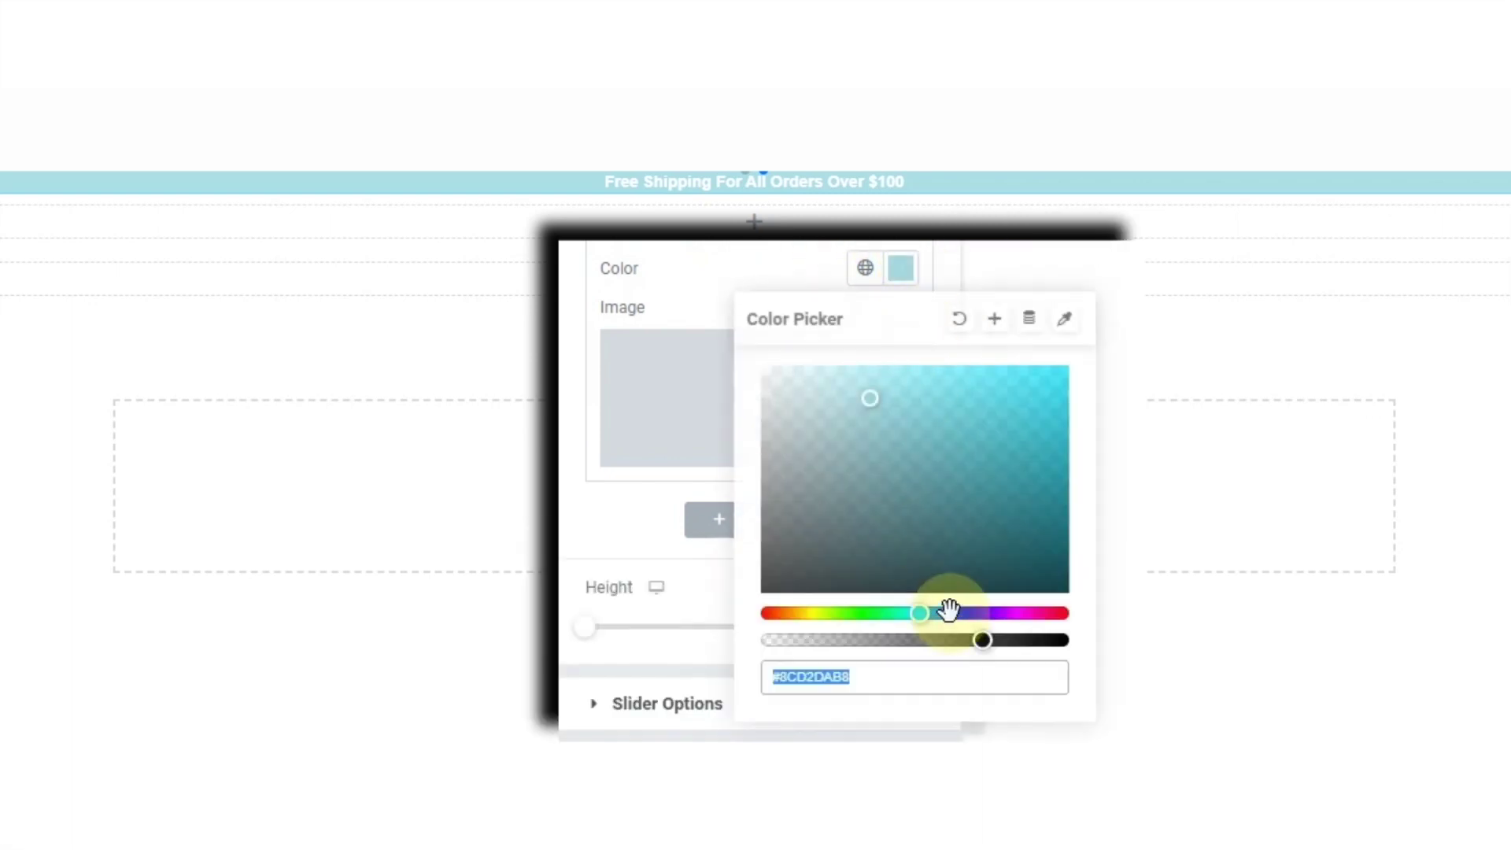
left_click_drag(922, 610, 1041, 621)
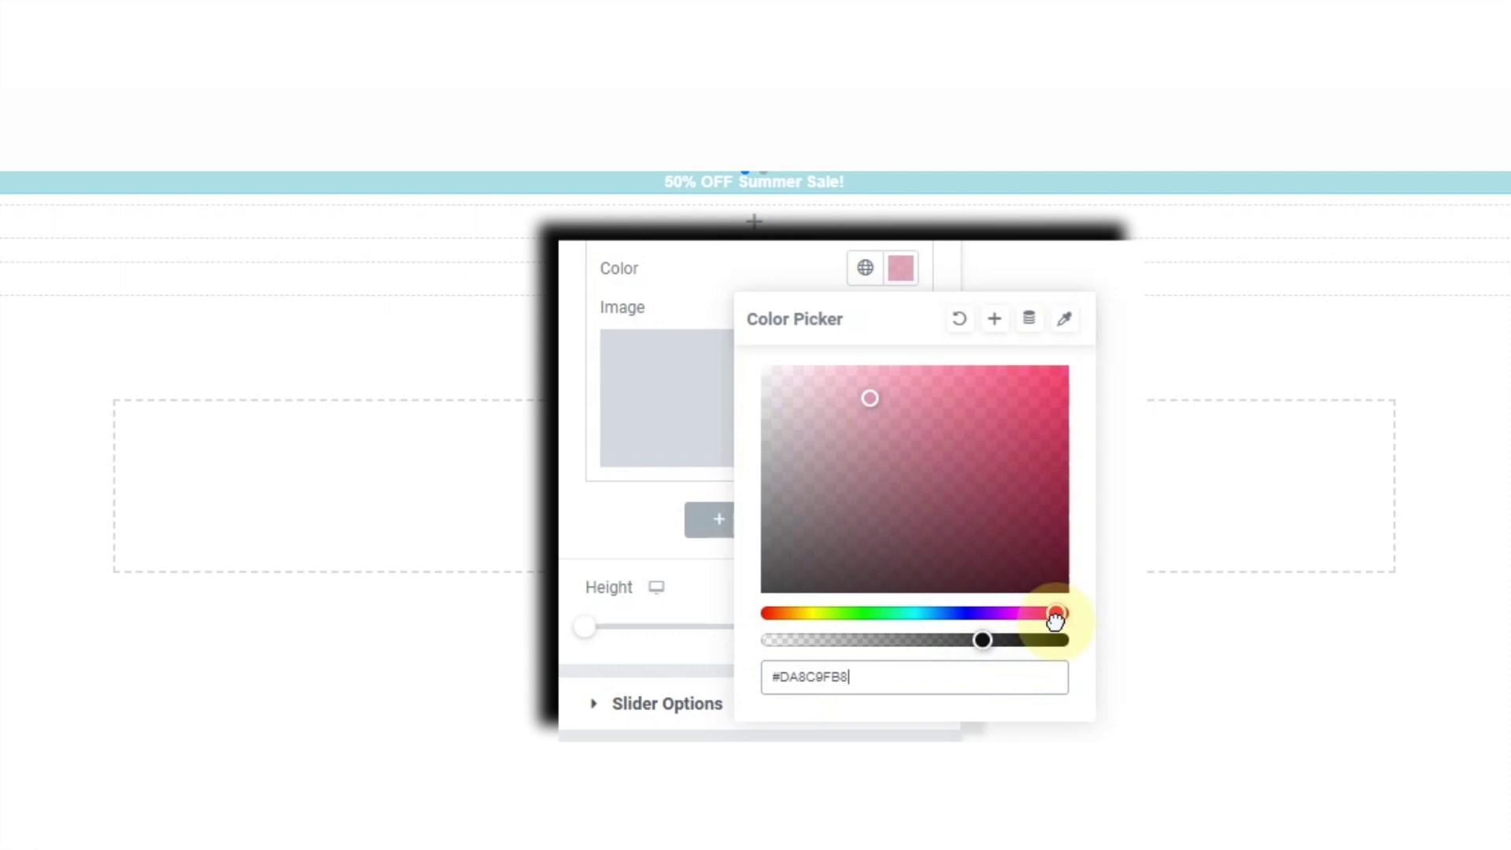
key("Escape")
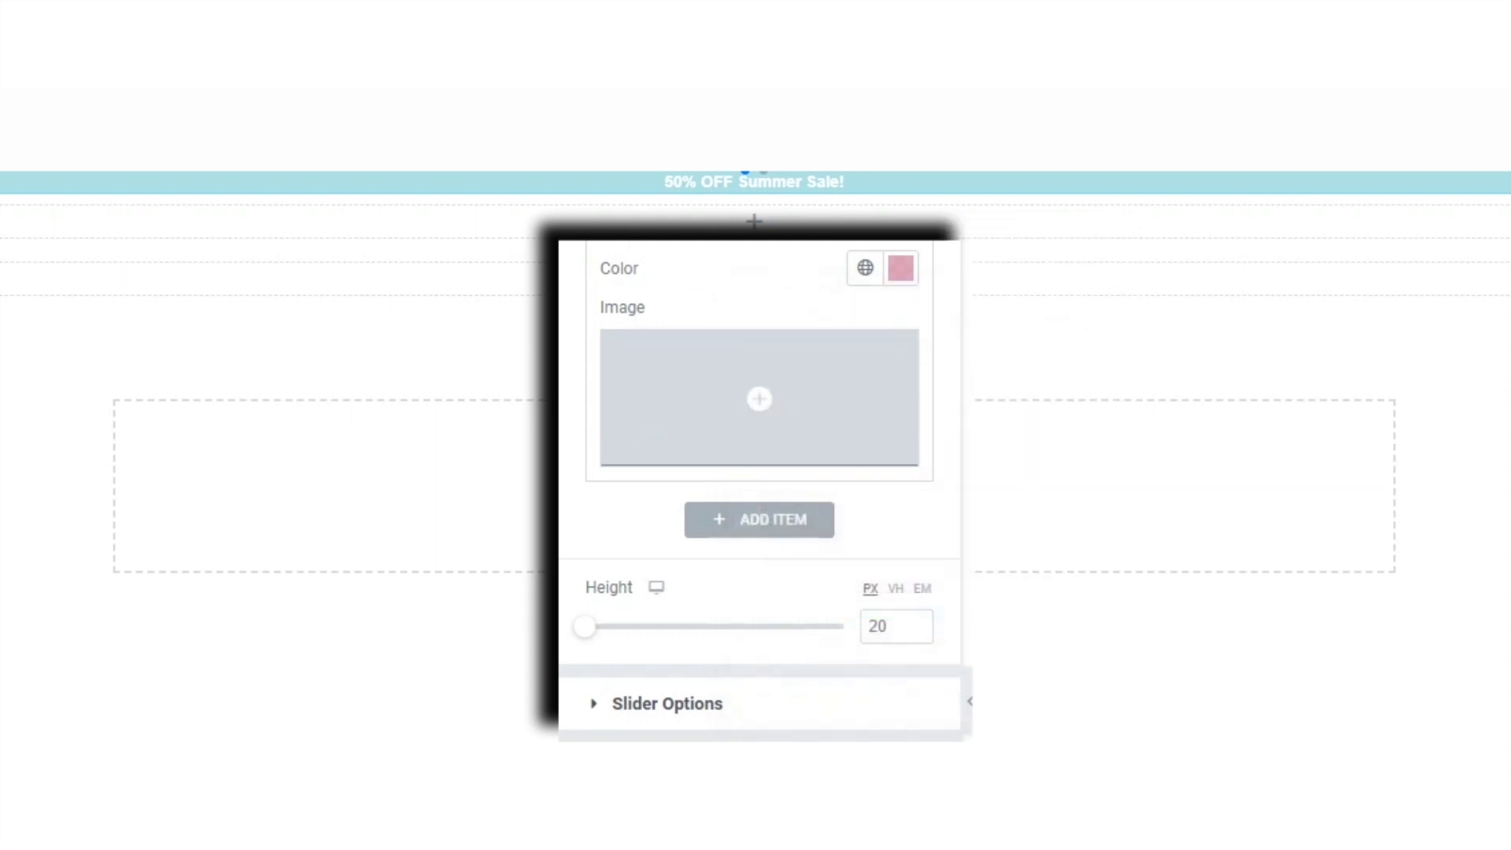
Set the slider's navigation to None and its content animation to Right.
scroll(759, 398, "down", 4)
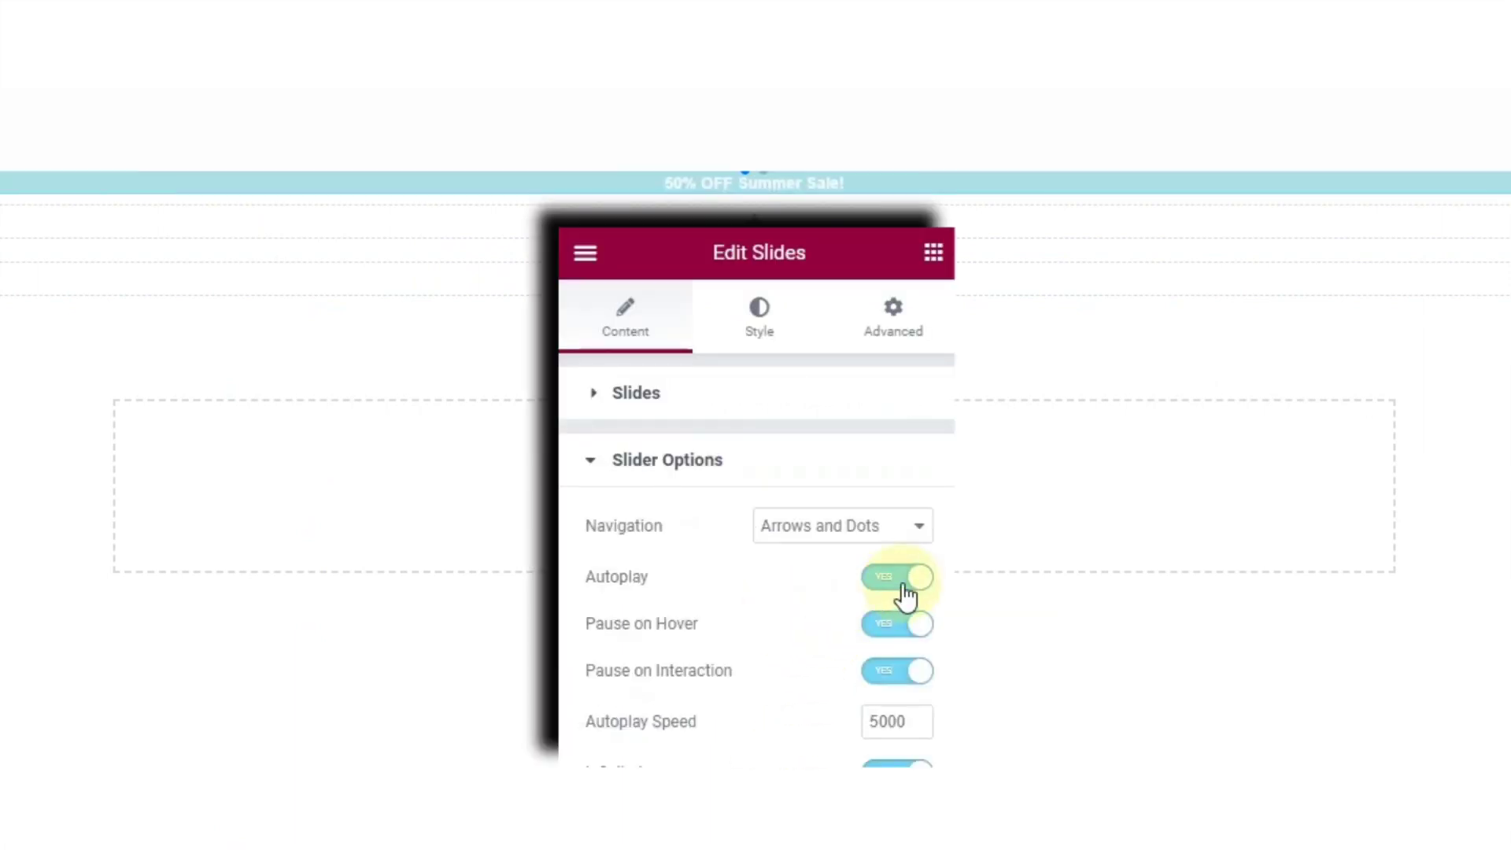
left_click(888, 535)
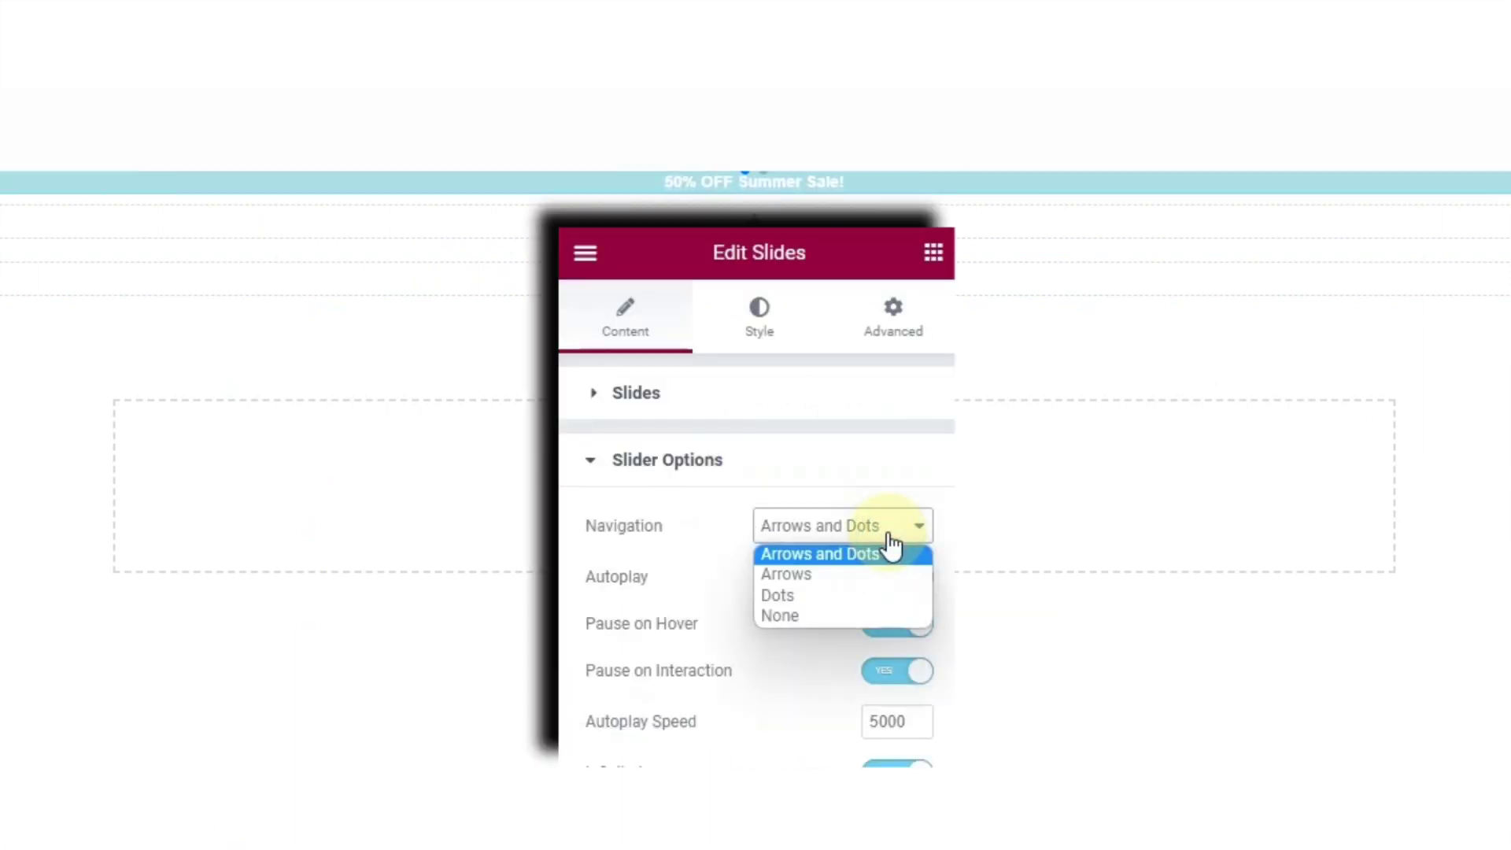
left_click(838, 617)
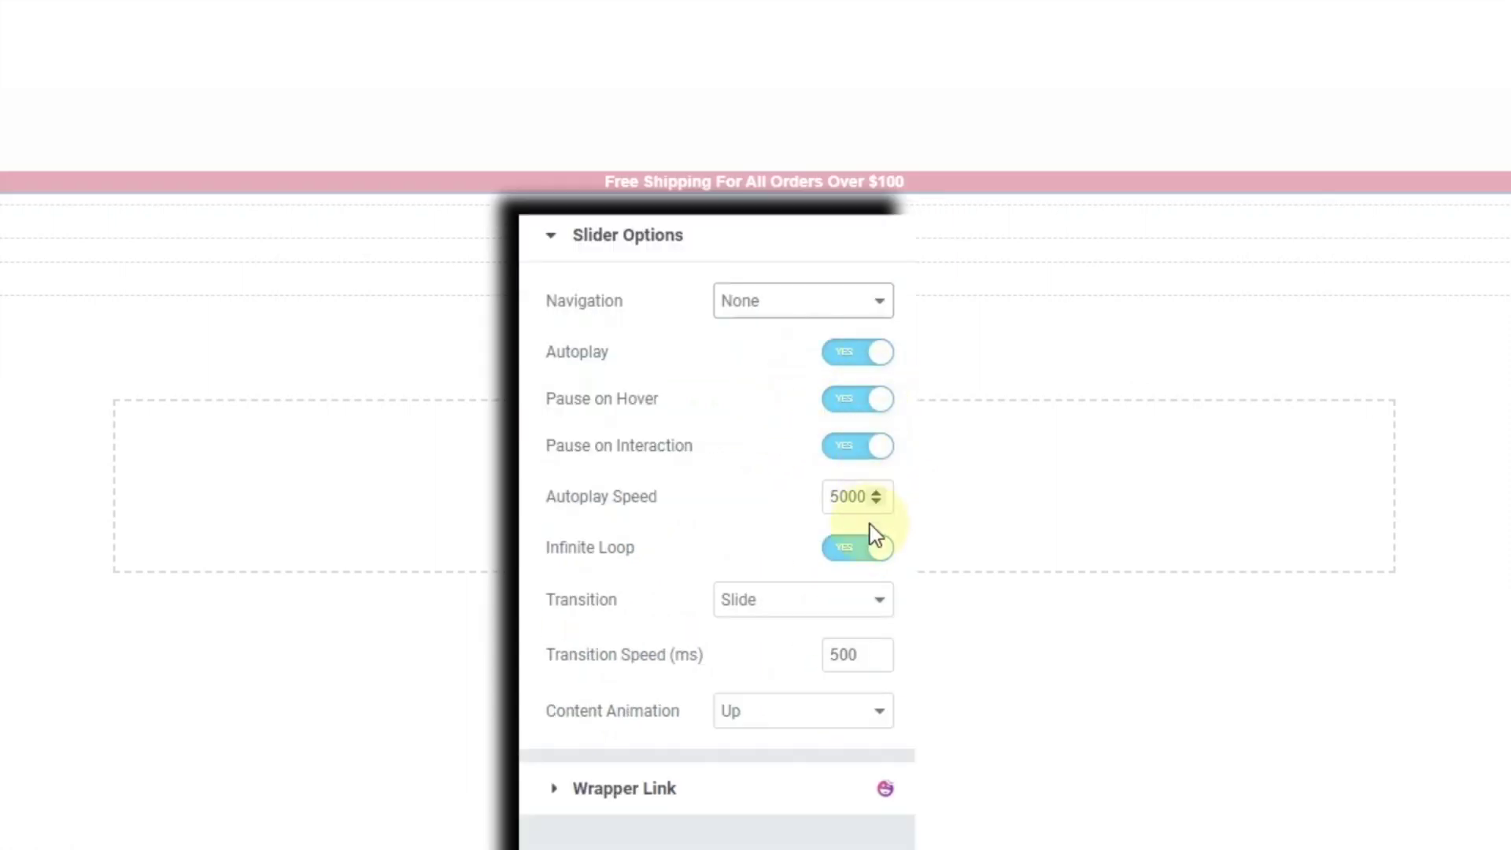
left_click(853, 472)
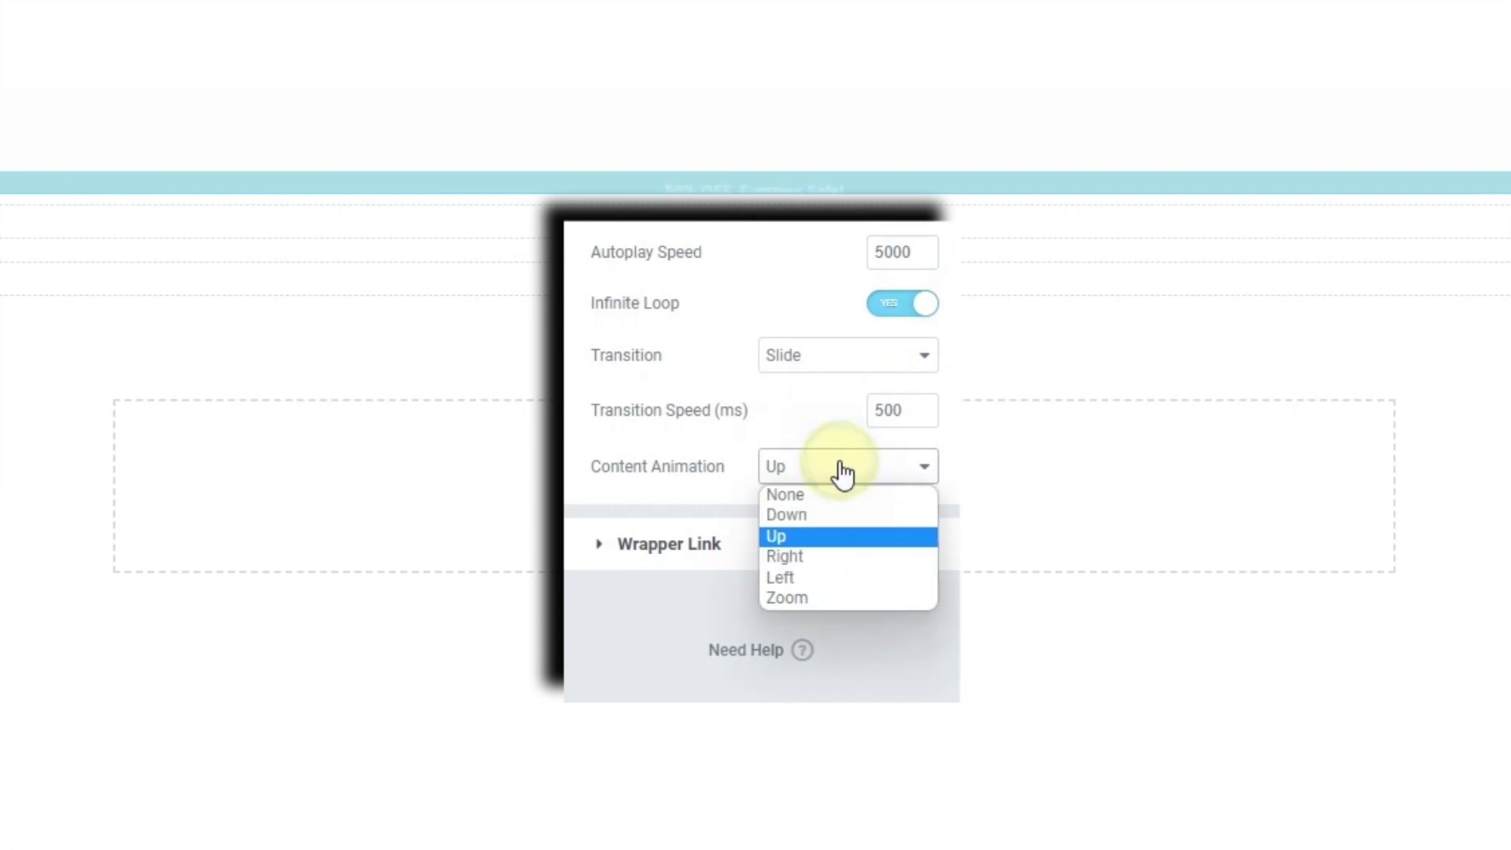
left_click(828, 559)
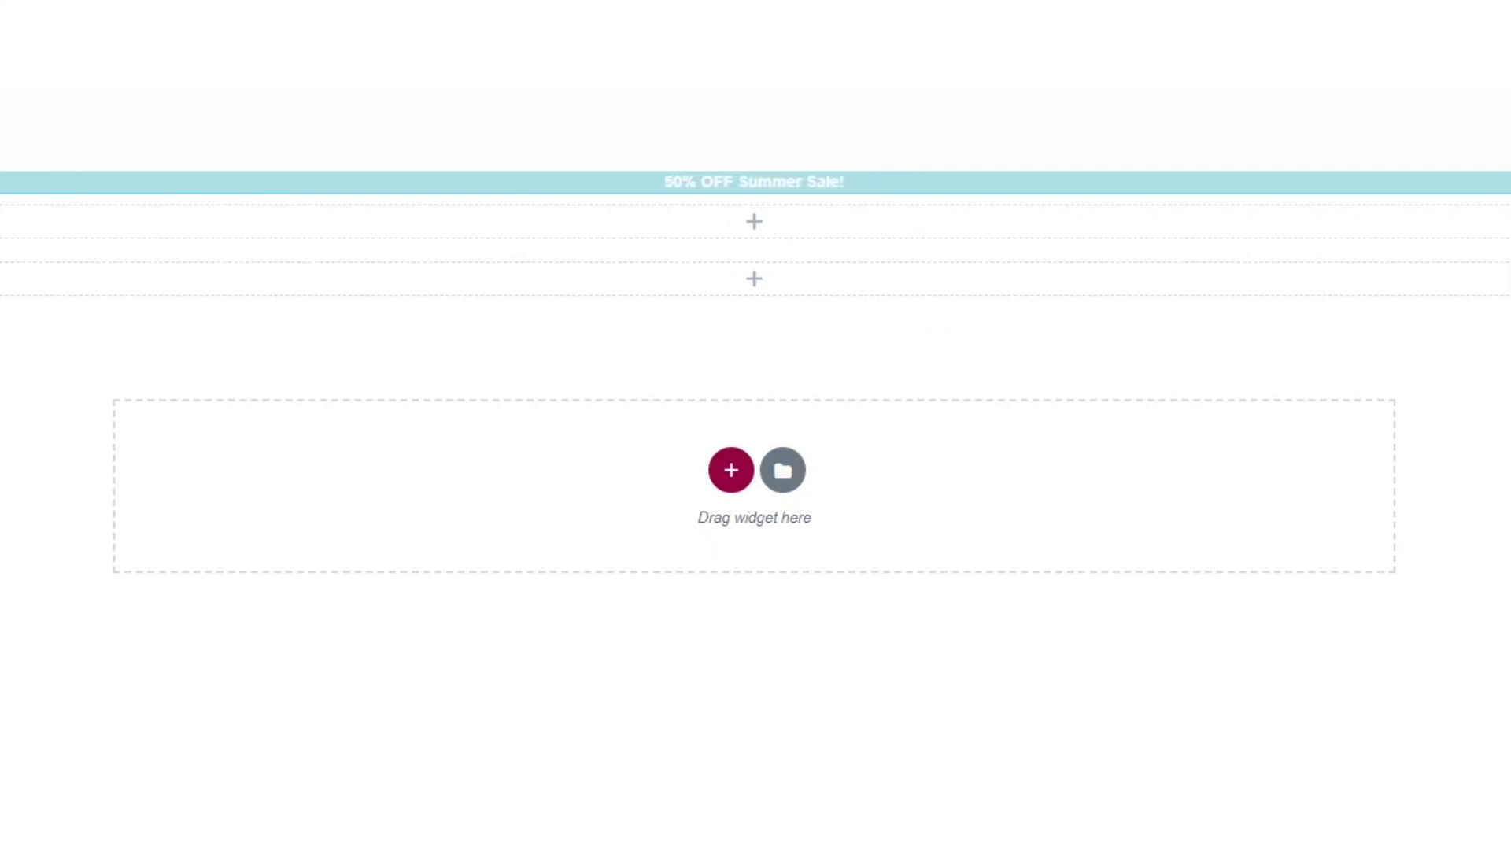
Duplicate the Free Shipping slide and title the copy "We're Here to Help! Chat To us Now".
left_click(787, 467)
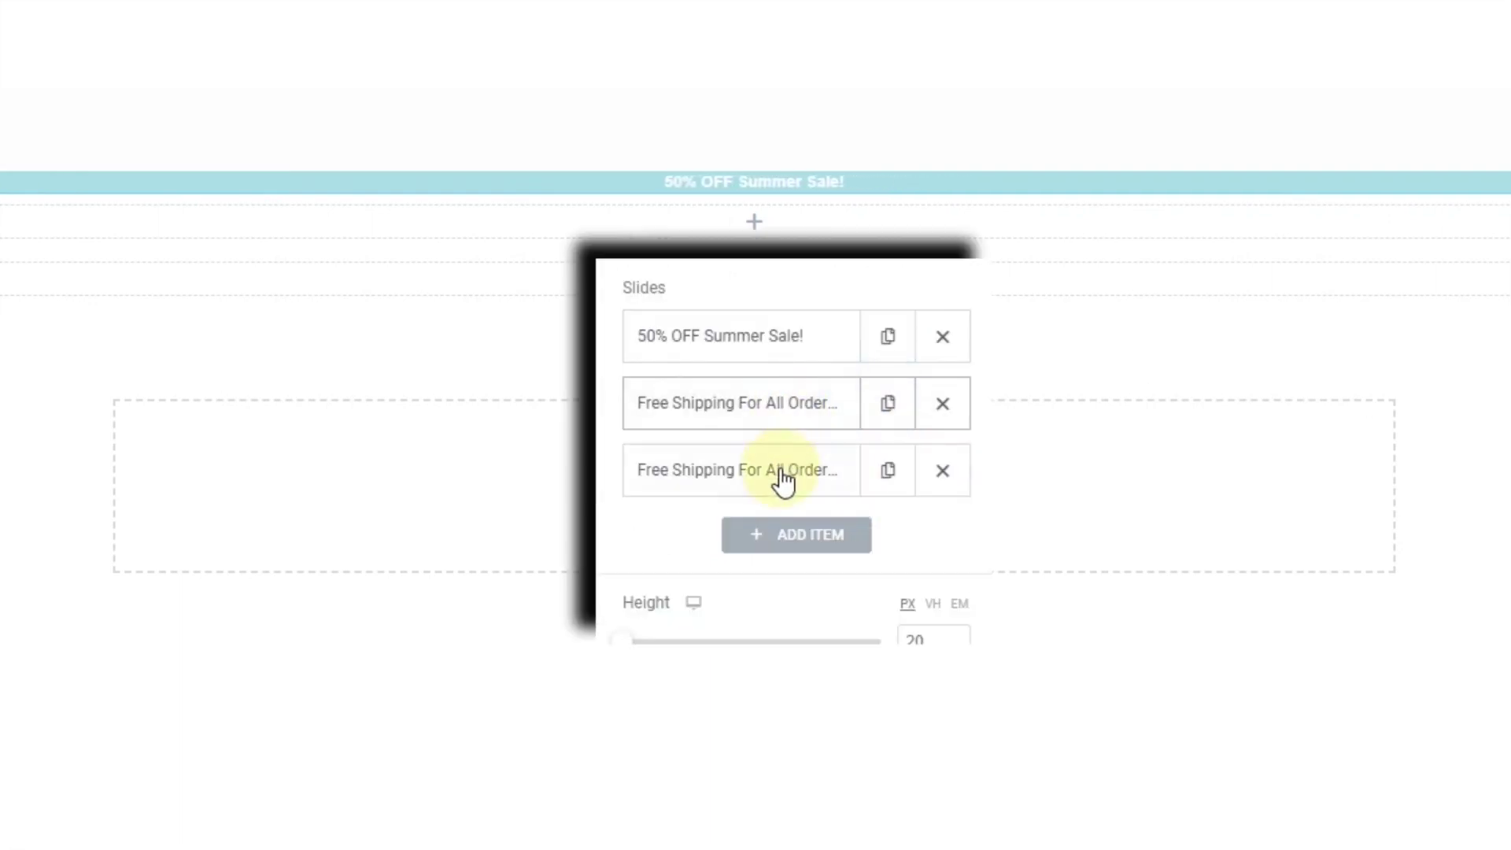
left_click(783, 481)
left_click(805, 560)
triple_click(842, 617)
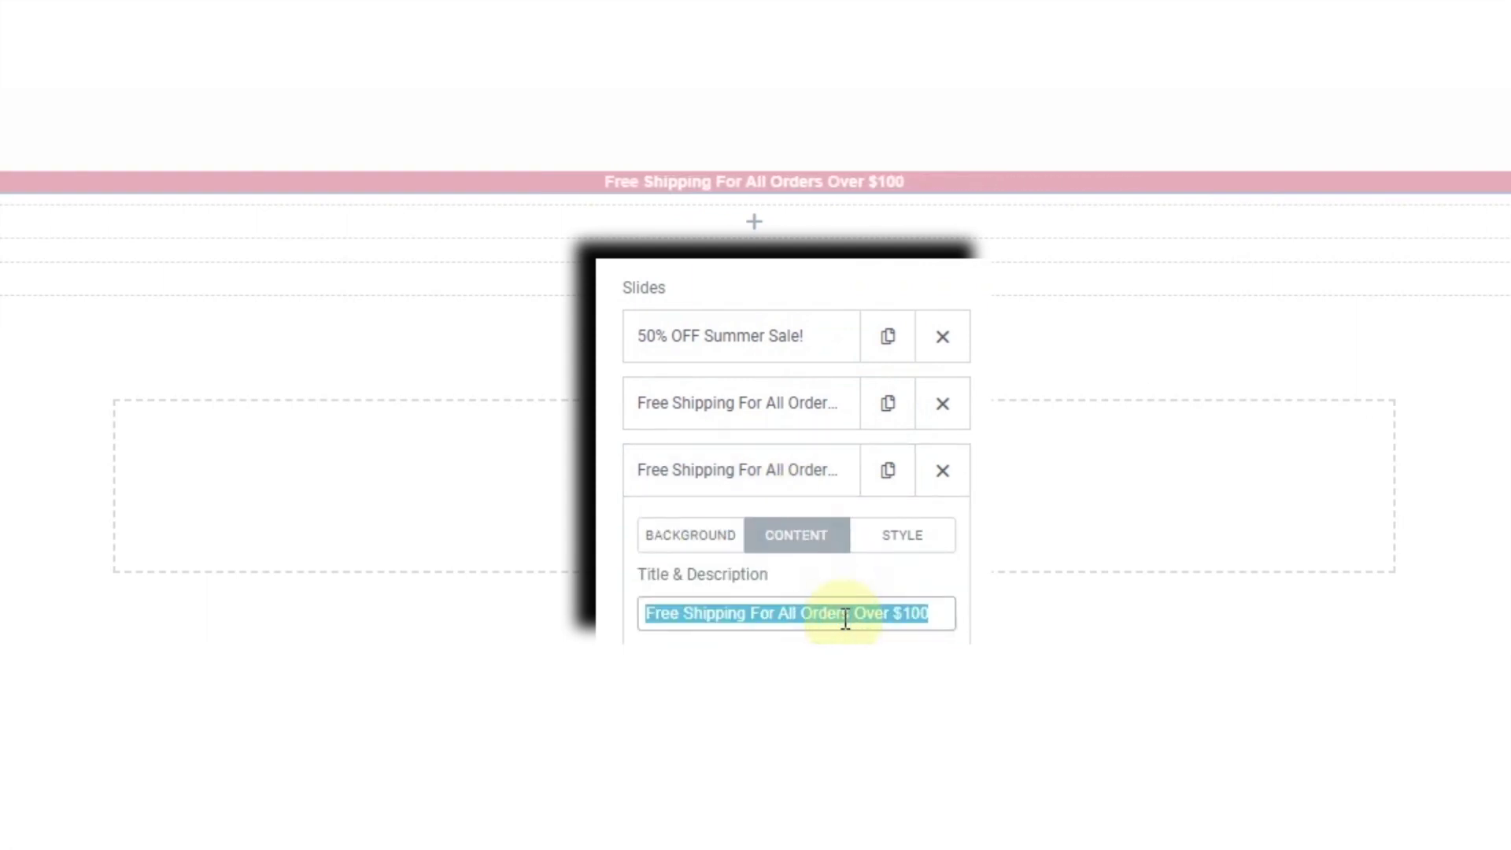
type("We'")
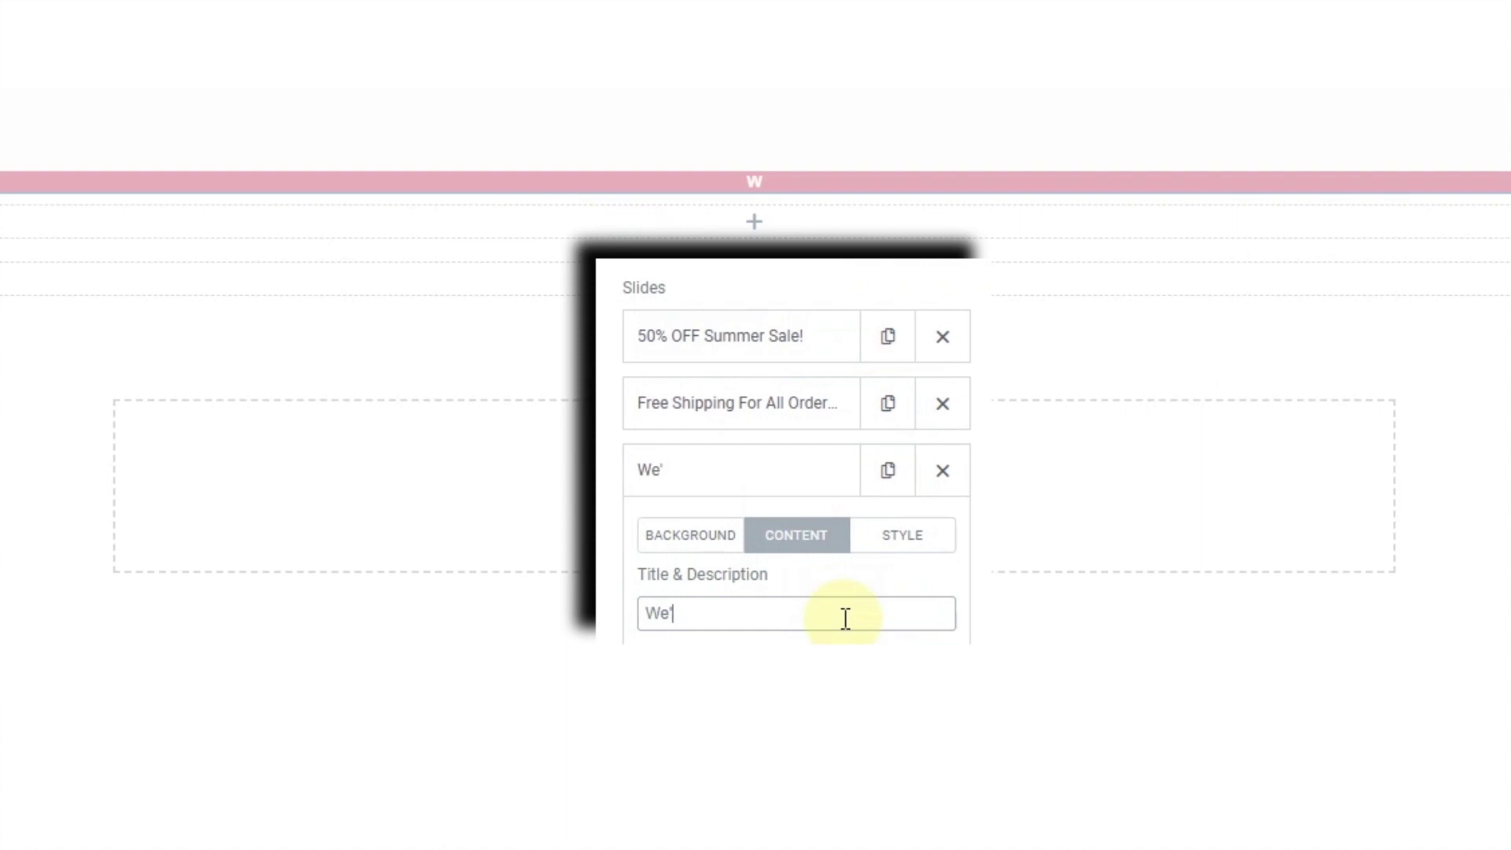
type("re Here to H")
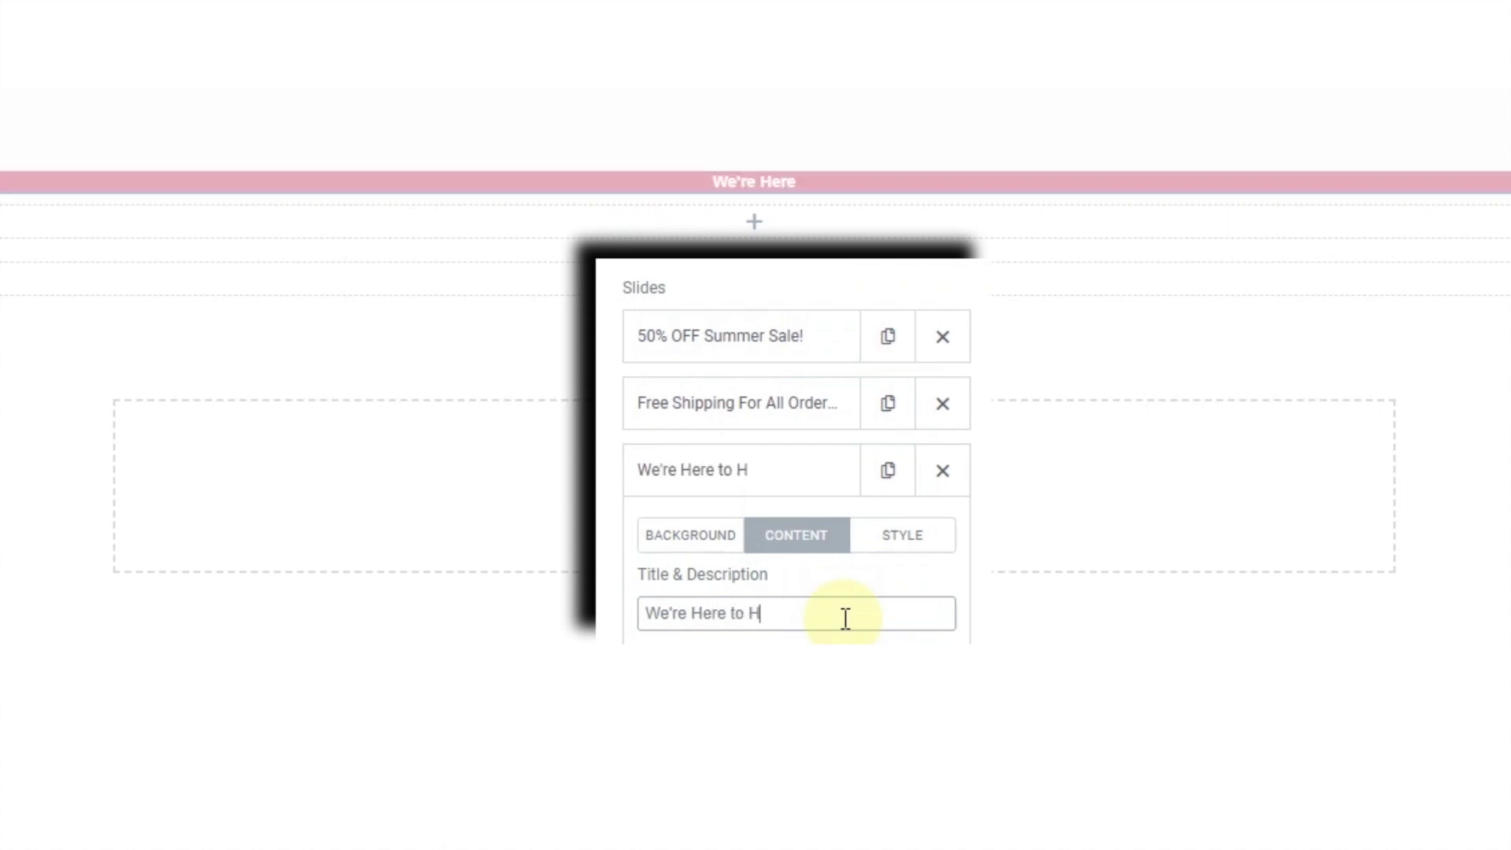
type("elp! Chat To us Now")
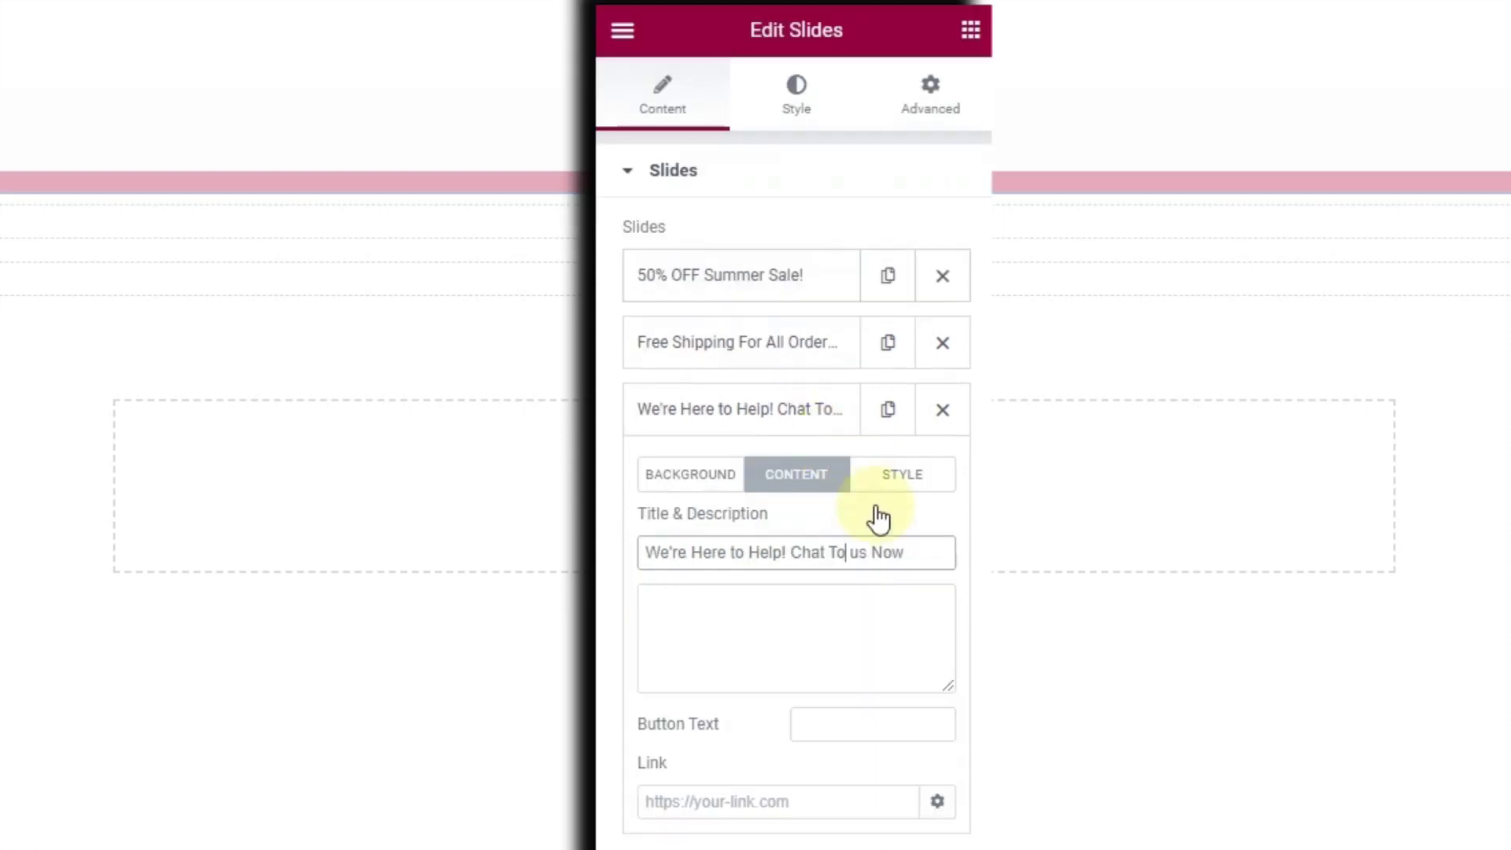
Give the "We're Here to Help!" slide a pale yellow background and set the slides' title text colour to black.
left_click(708, 494)
left_click(950, 525)
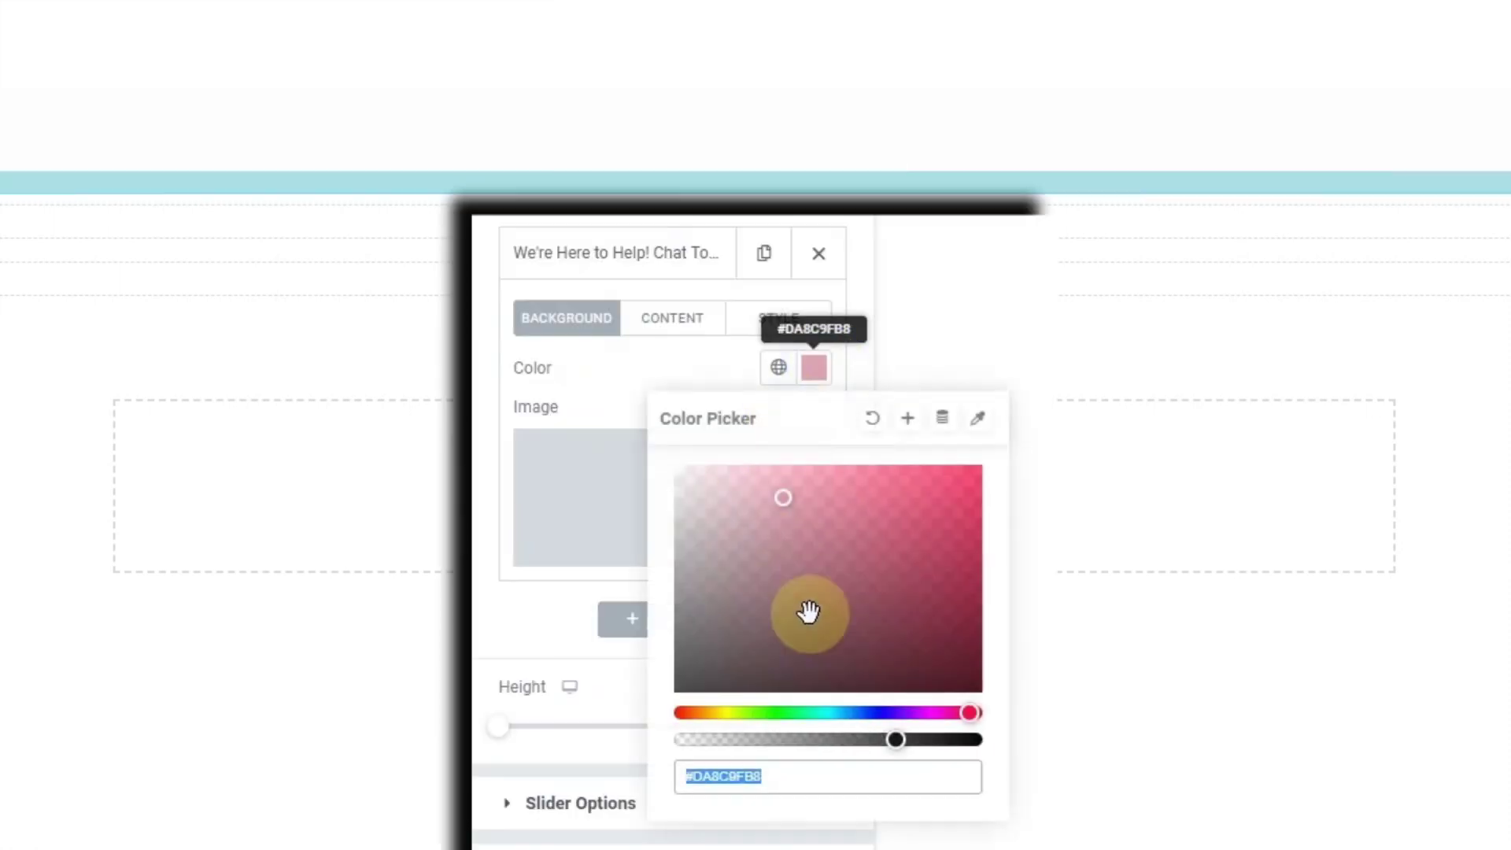
left_click_drag(976, 716, 724, 736)
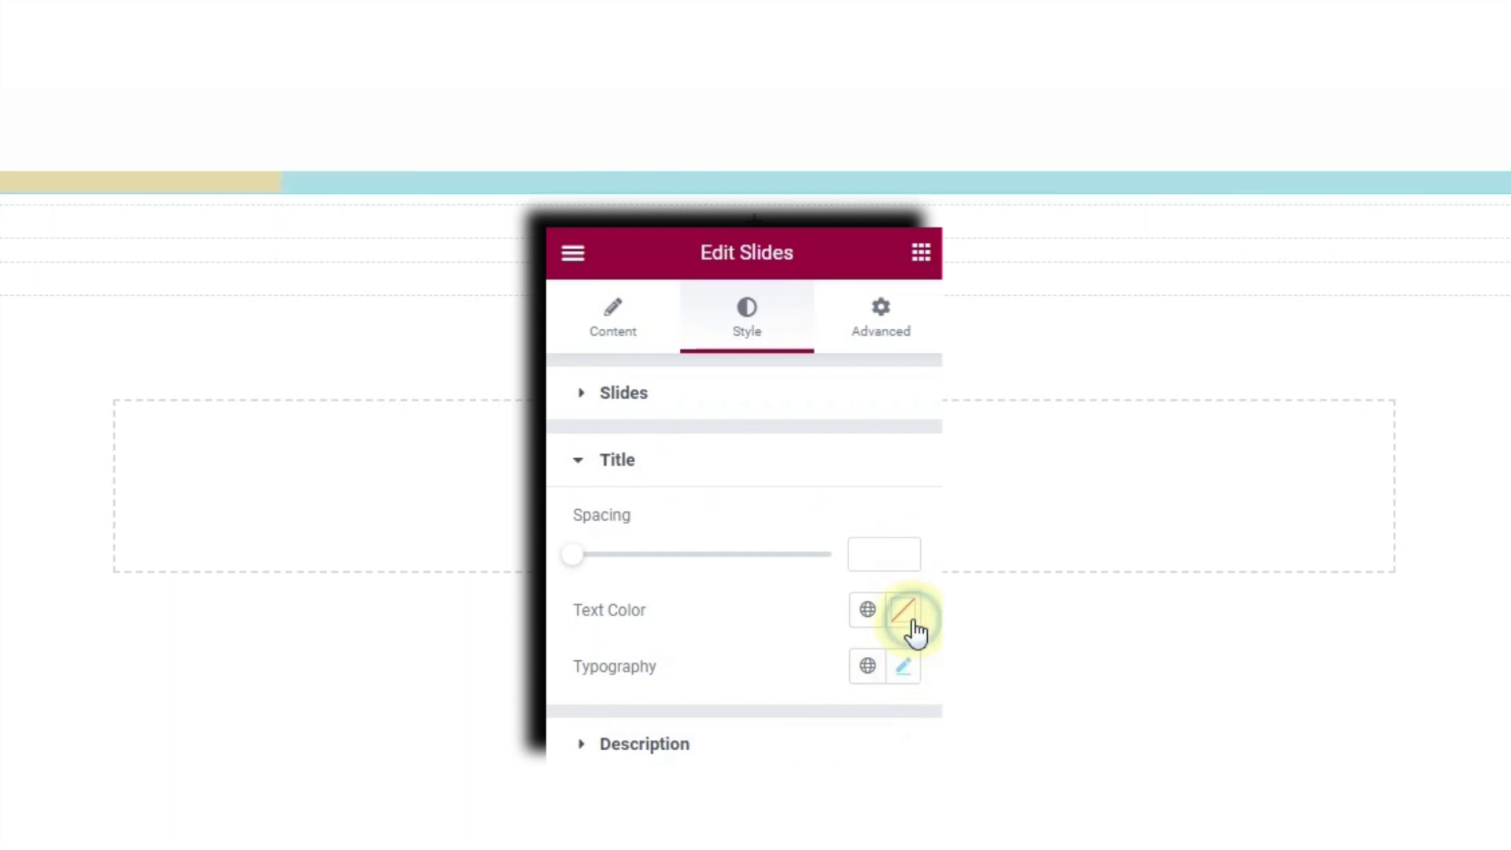
left_click(912, 622)
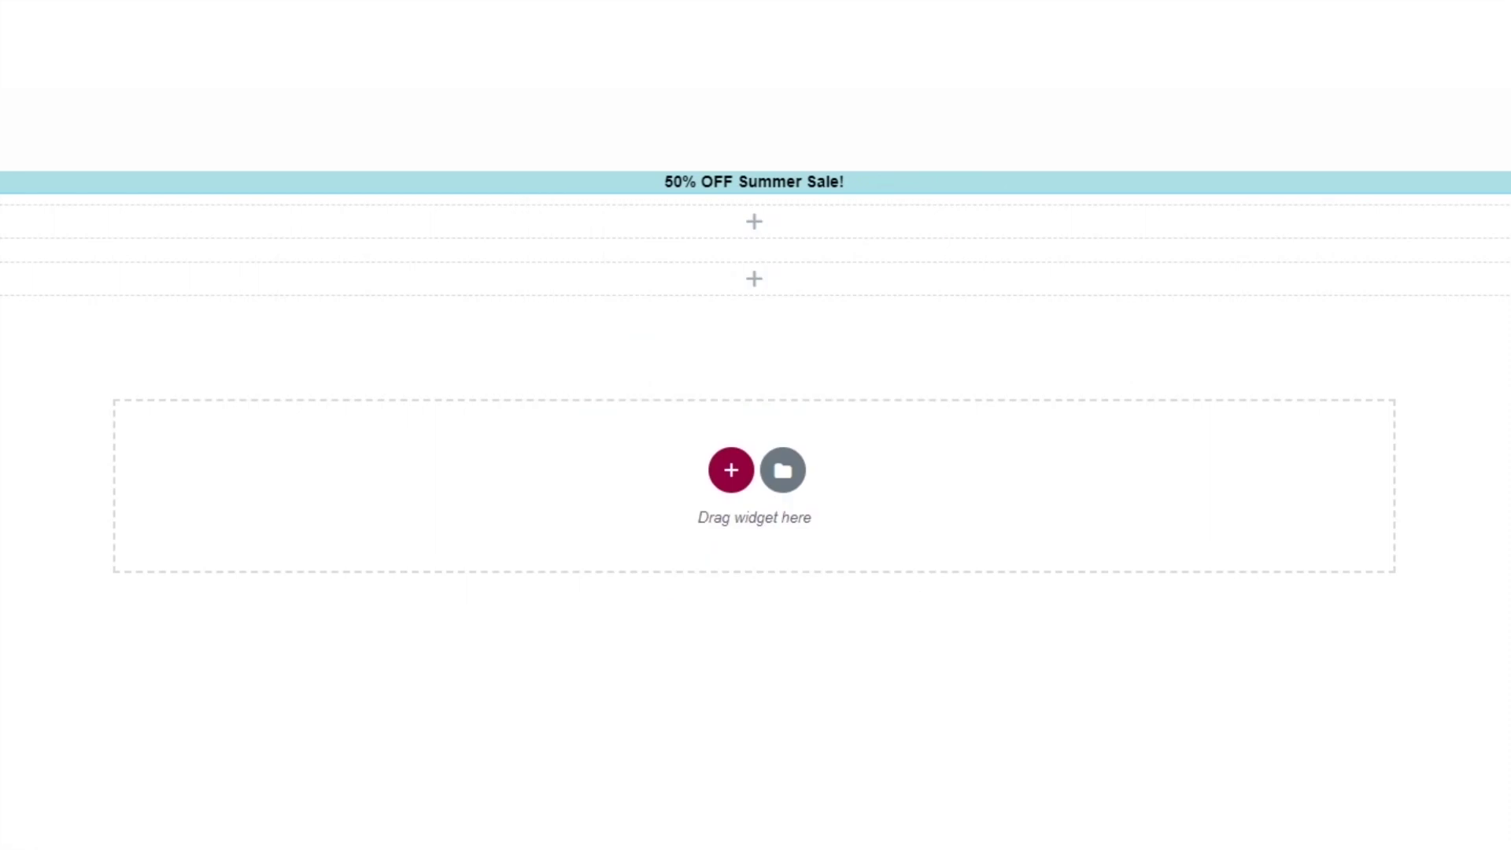
left_click(848, 392)
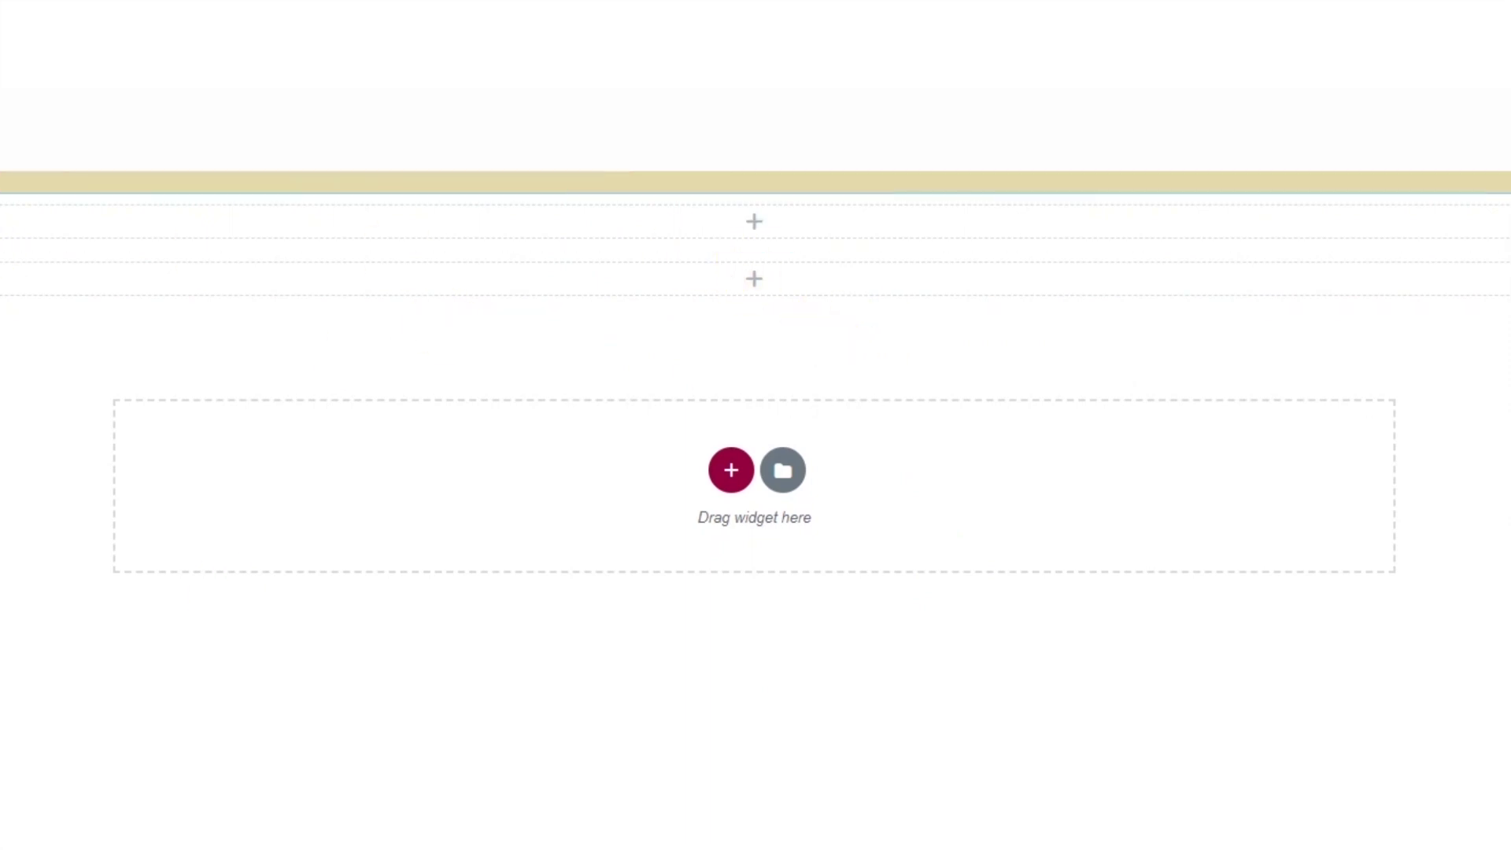
Add an Image widget with the SkinDepo logo to the second inner section and reduce the logo's width.
left_click_drag(652, 716, 779, 215)
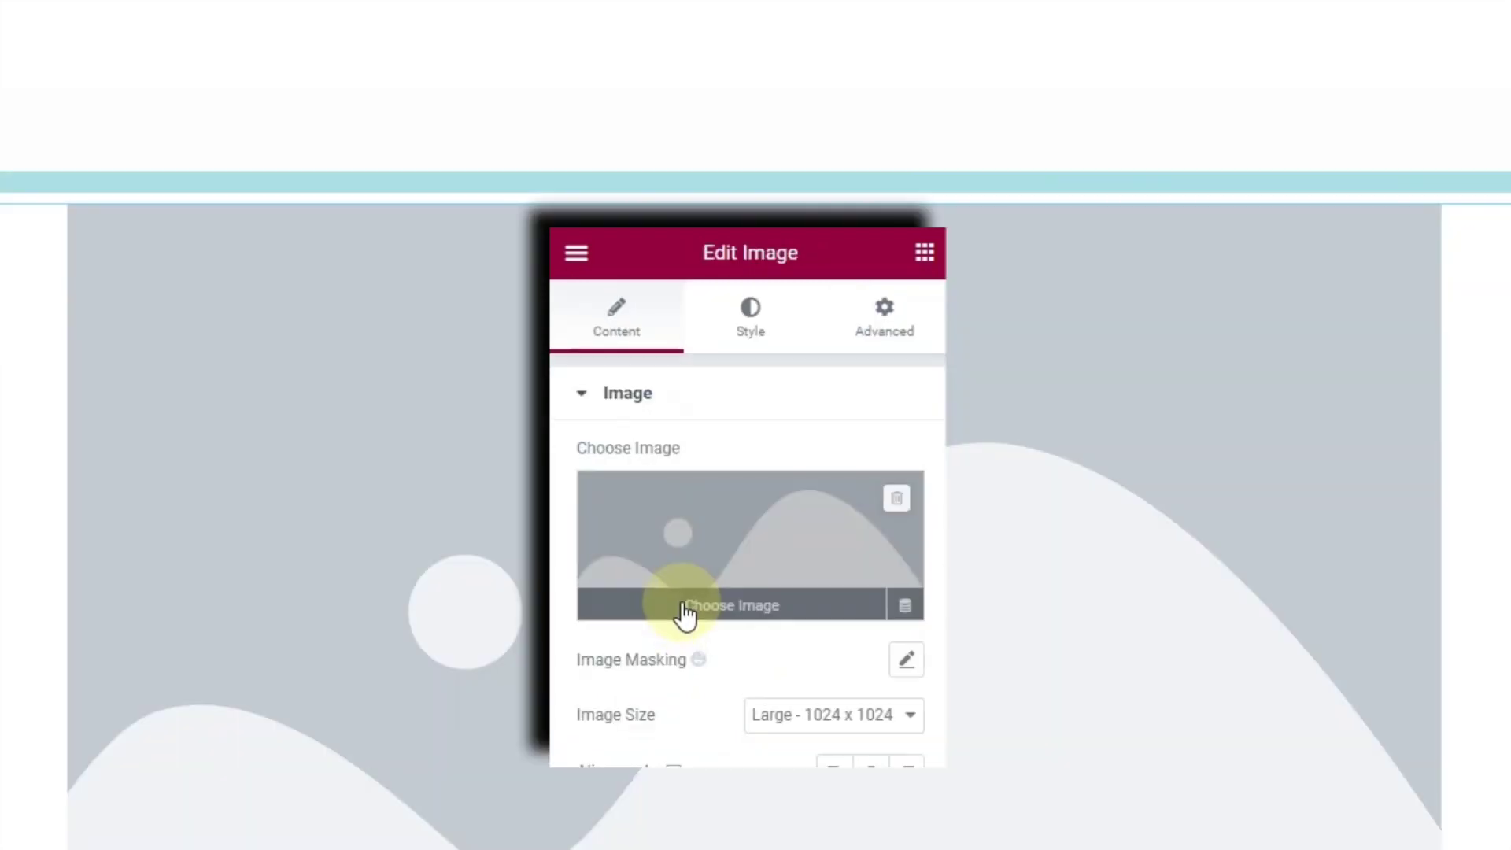
left_click(681, 613)
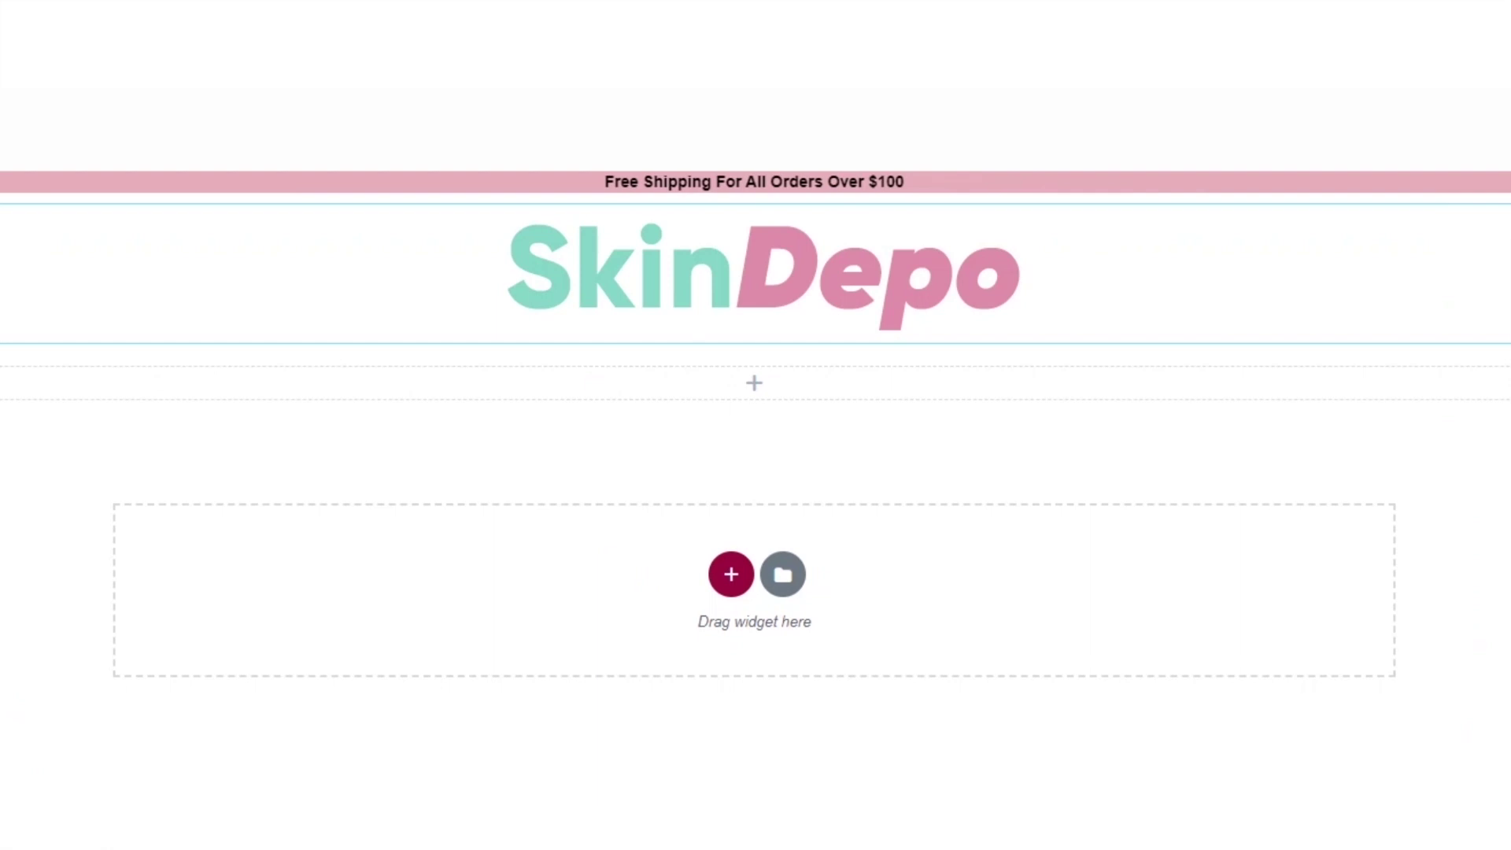
left_click_drag(638, 577, 604, 578)
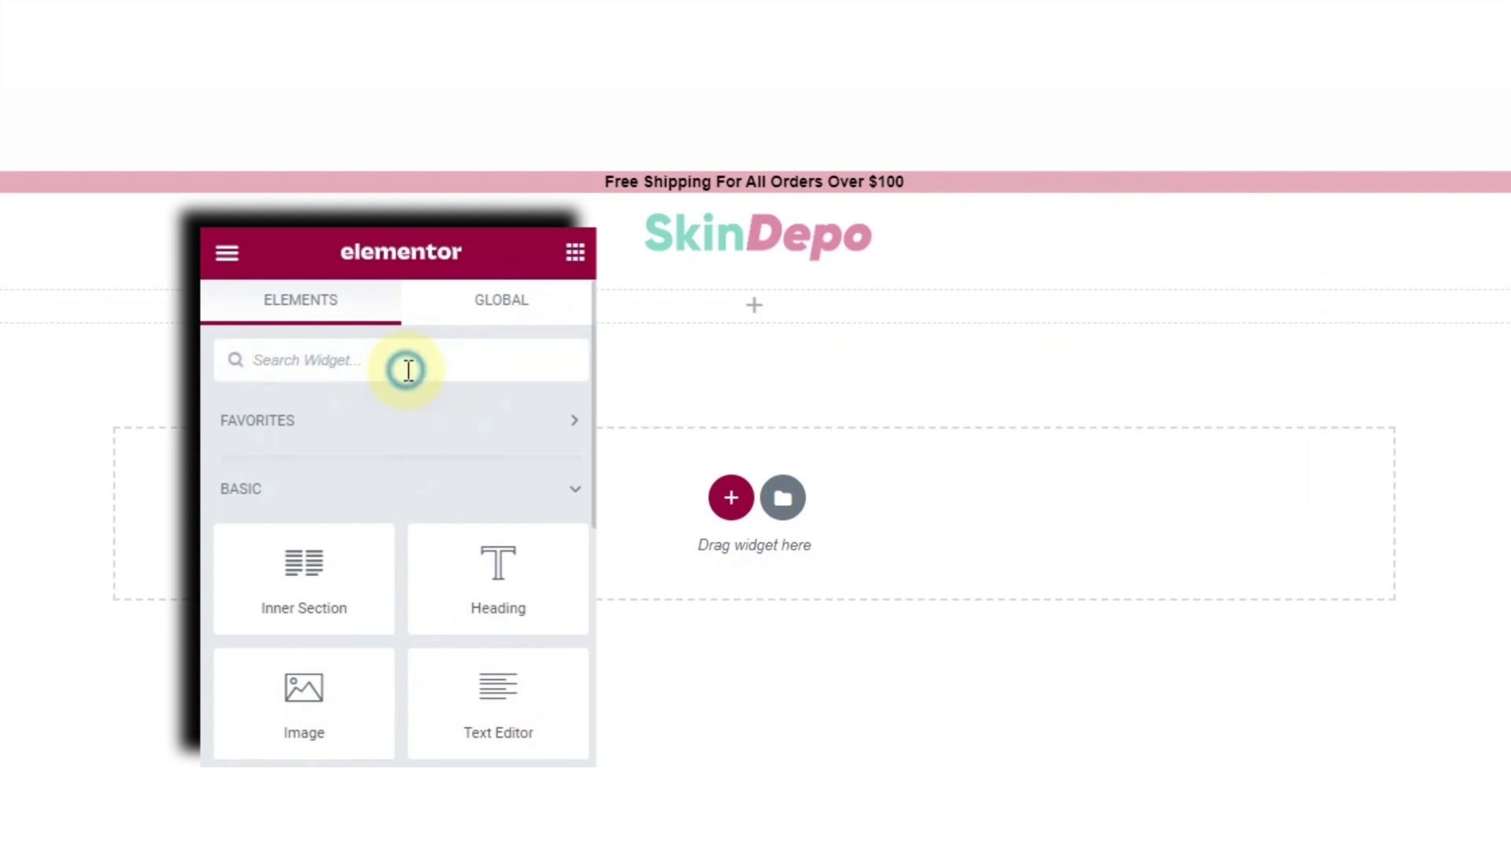
Add a Nav Menu widget to the third inner section, using the Main Menu with centre alignment.
left_click(408, 370)
type("menu")
left_click_drag(496, 580, 785, 321)
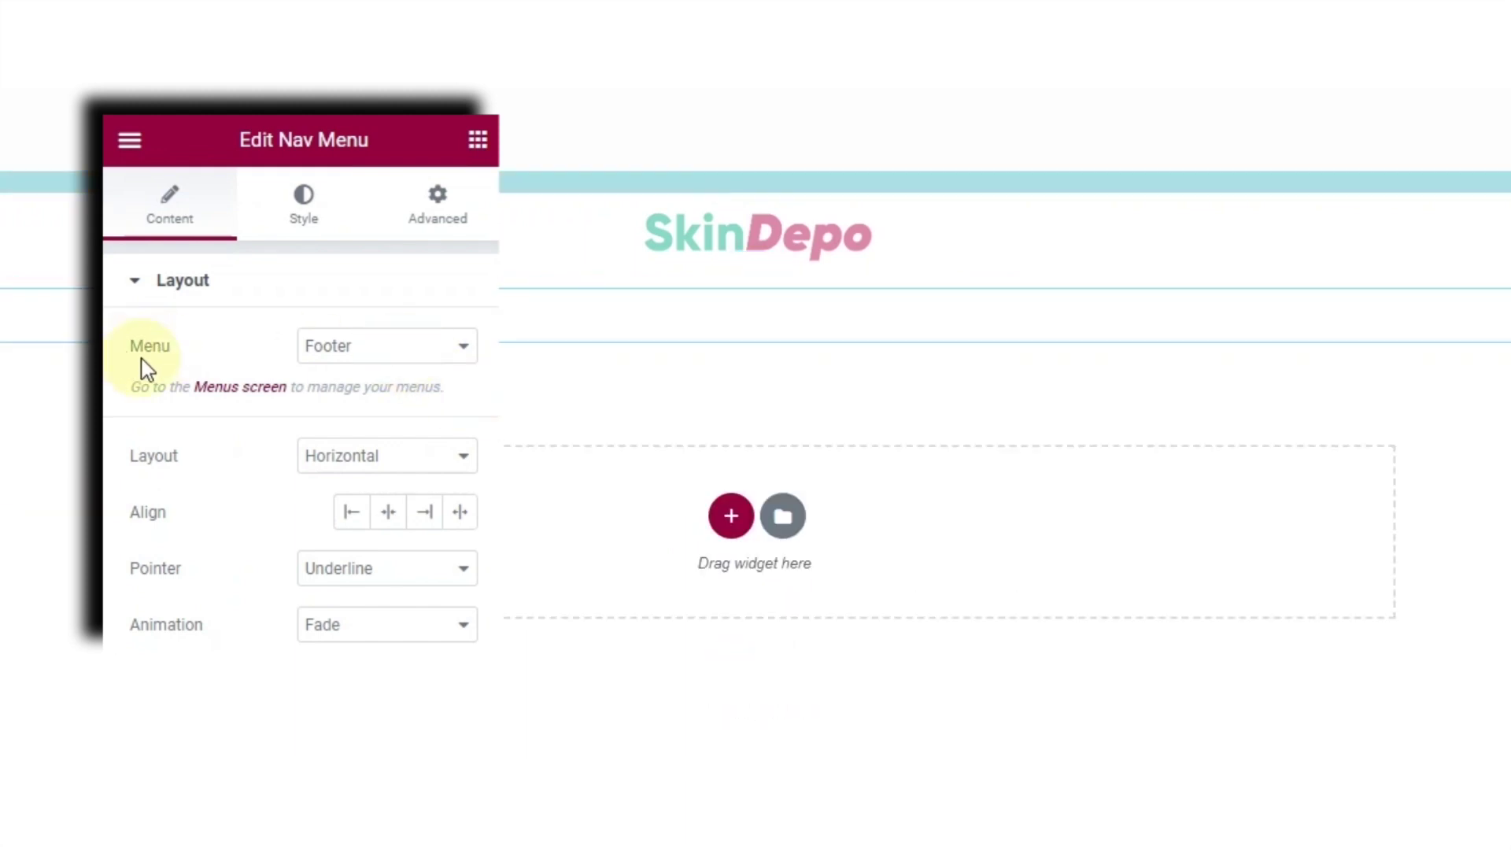
left_click(419, 348)
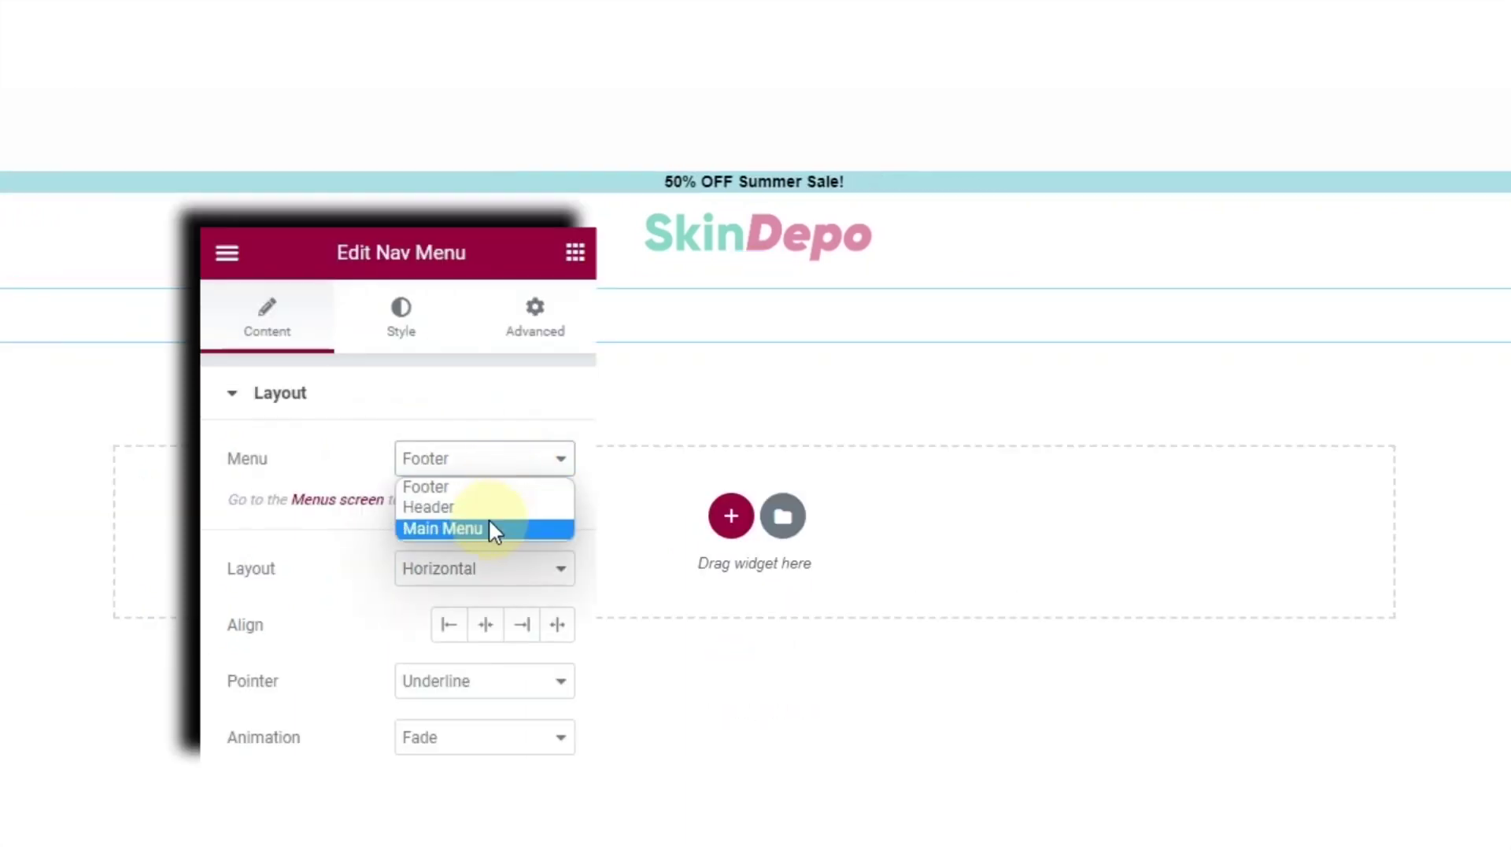
left_click(492, 529)
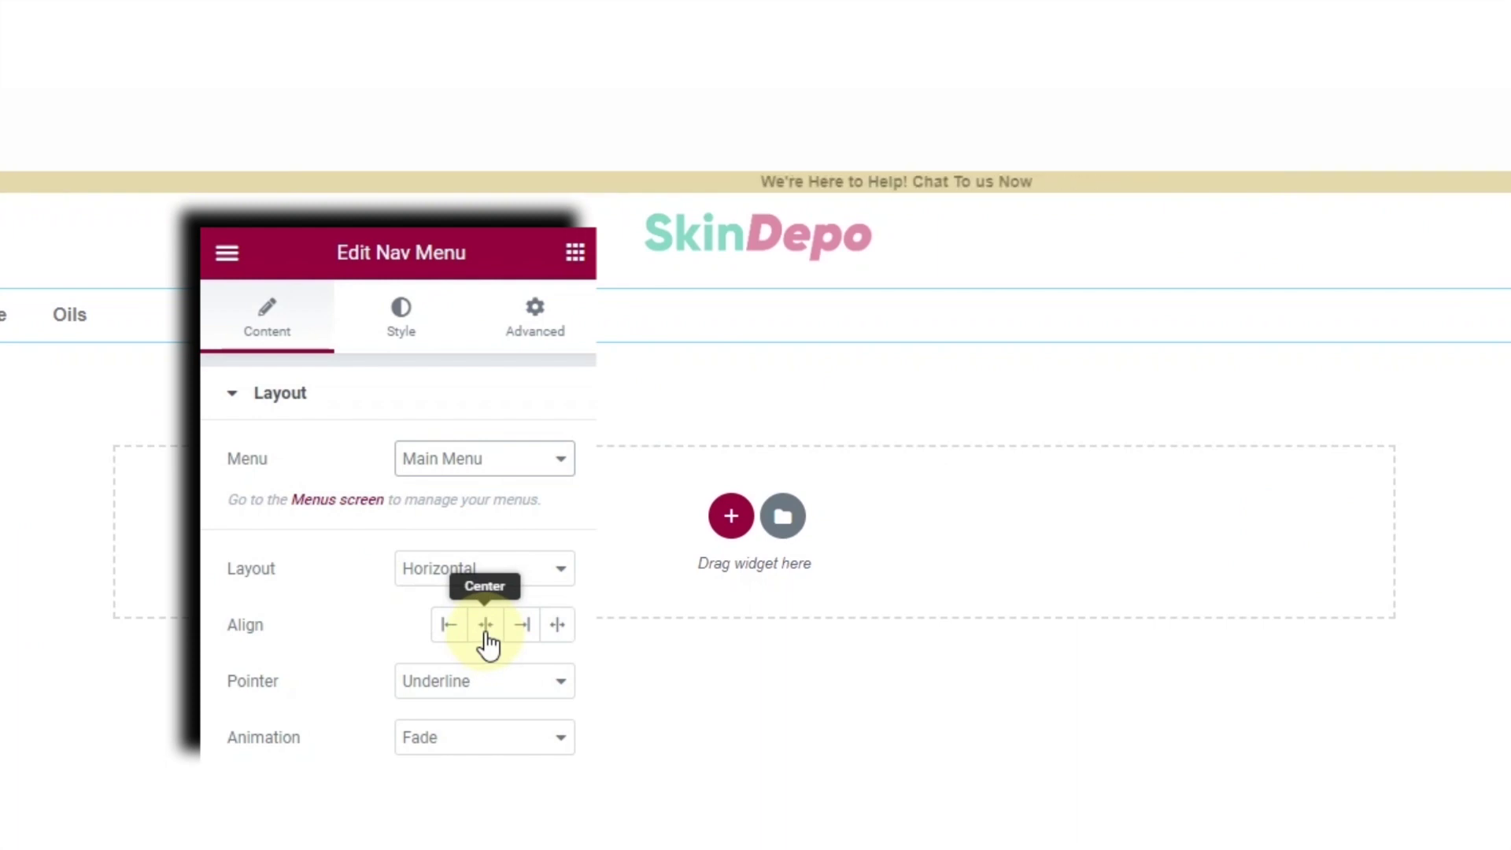
left_click(1369, 504)
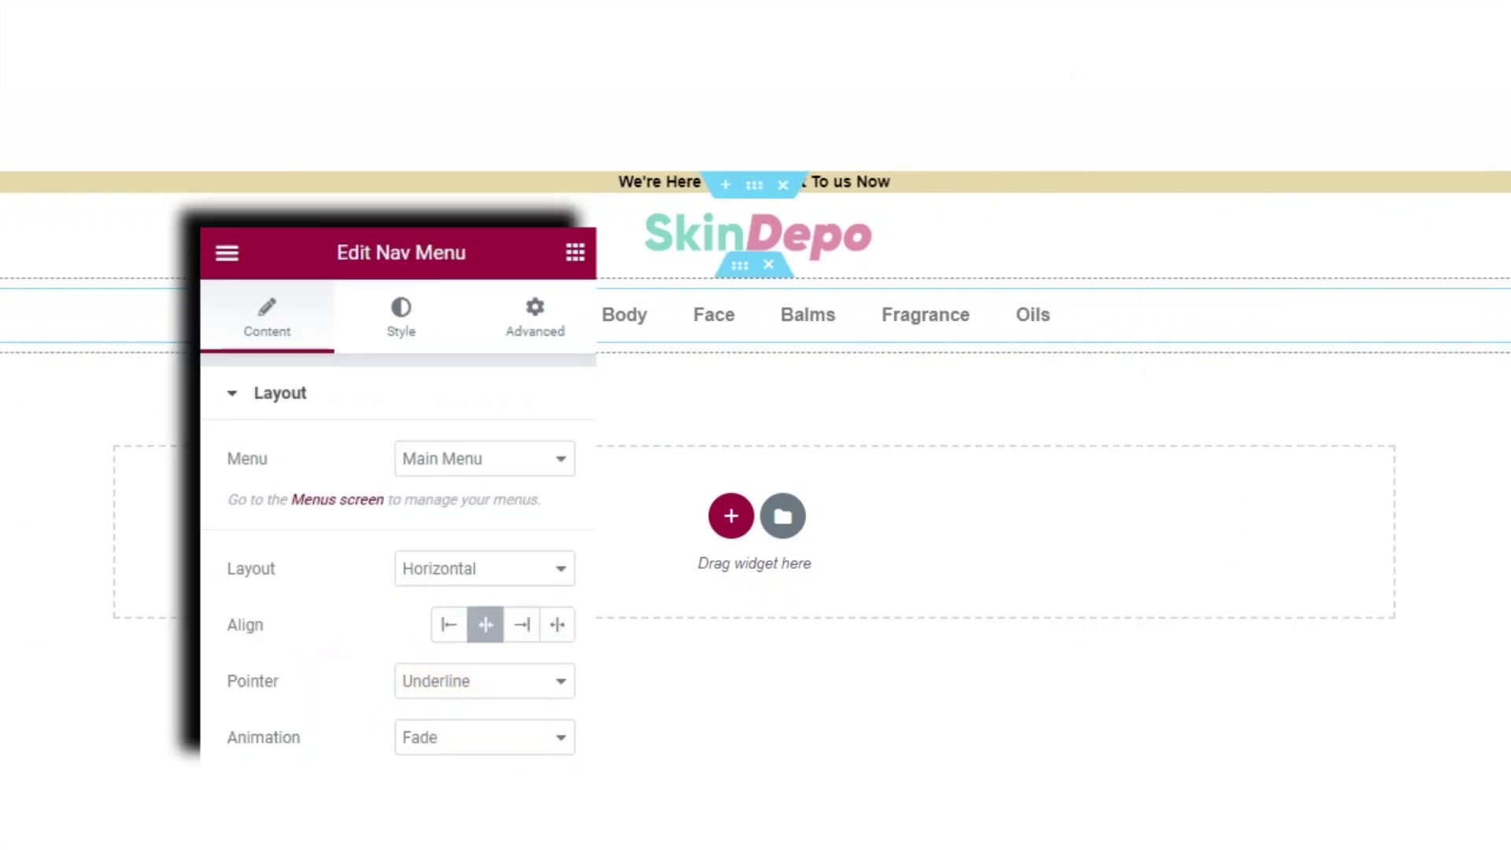
Set the navigation menu's pointer to None and change its mobile dropdown breakpoint.
left_click(371, 735)
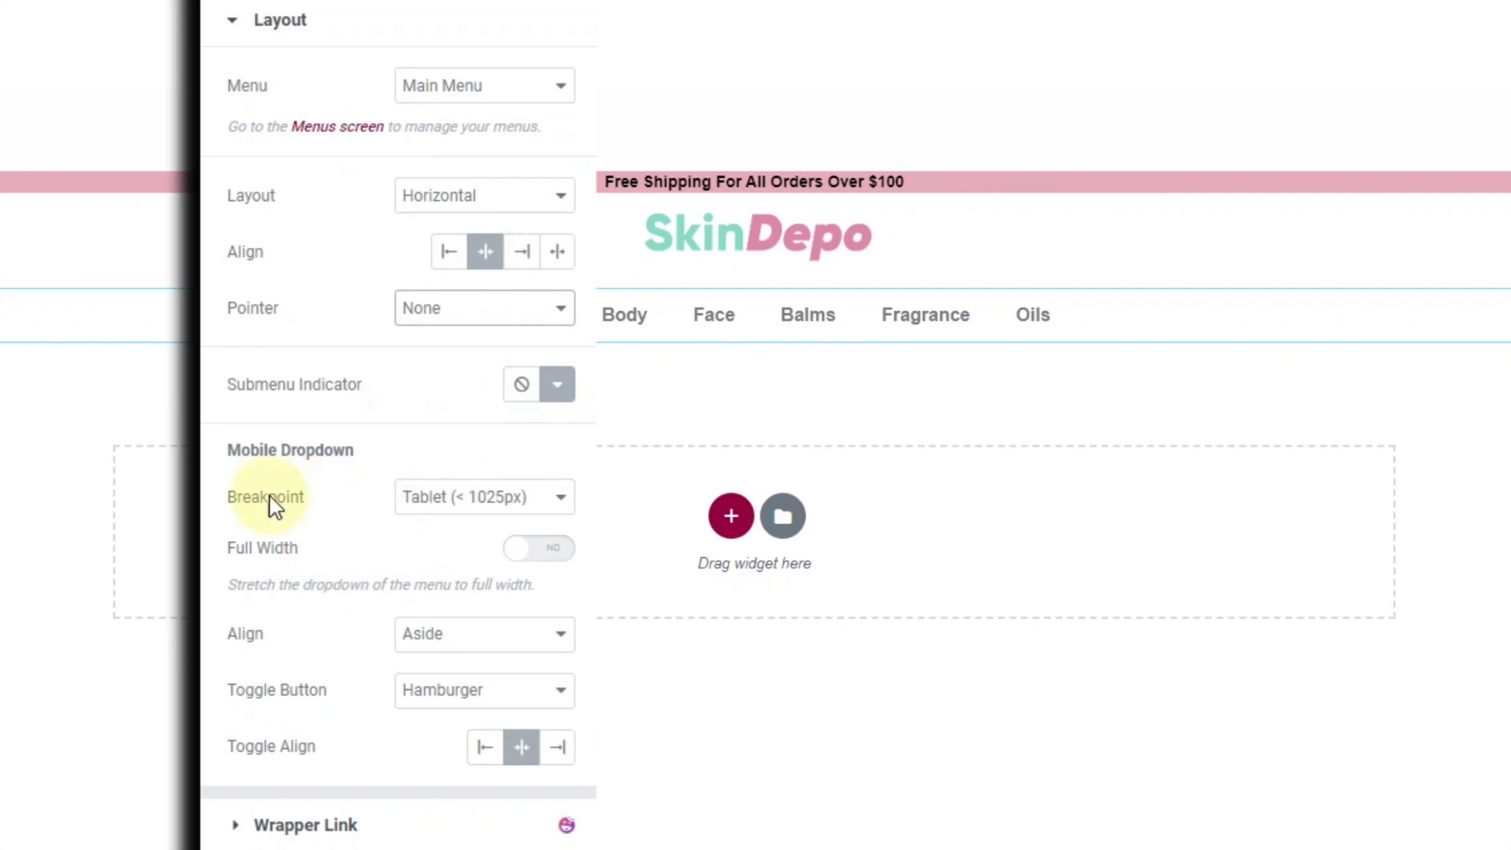
left_click(497, 504)
left_click(475, 579)
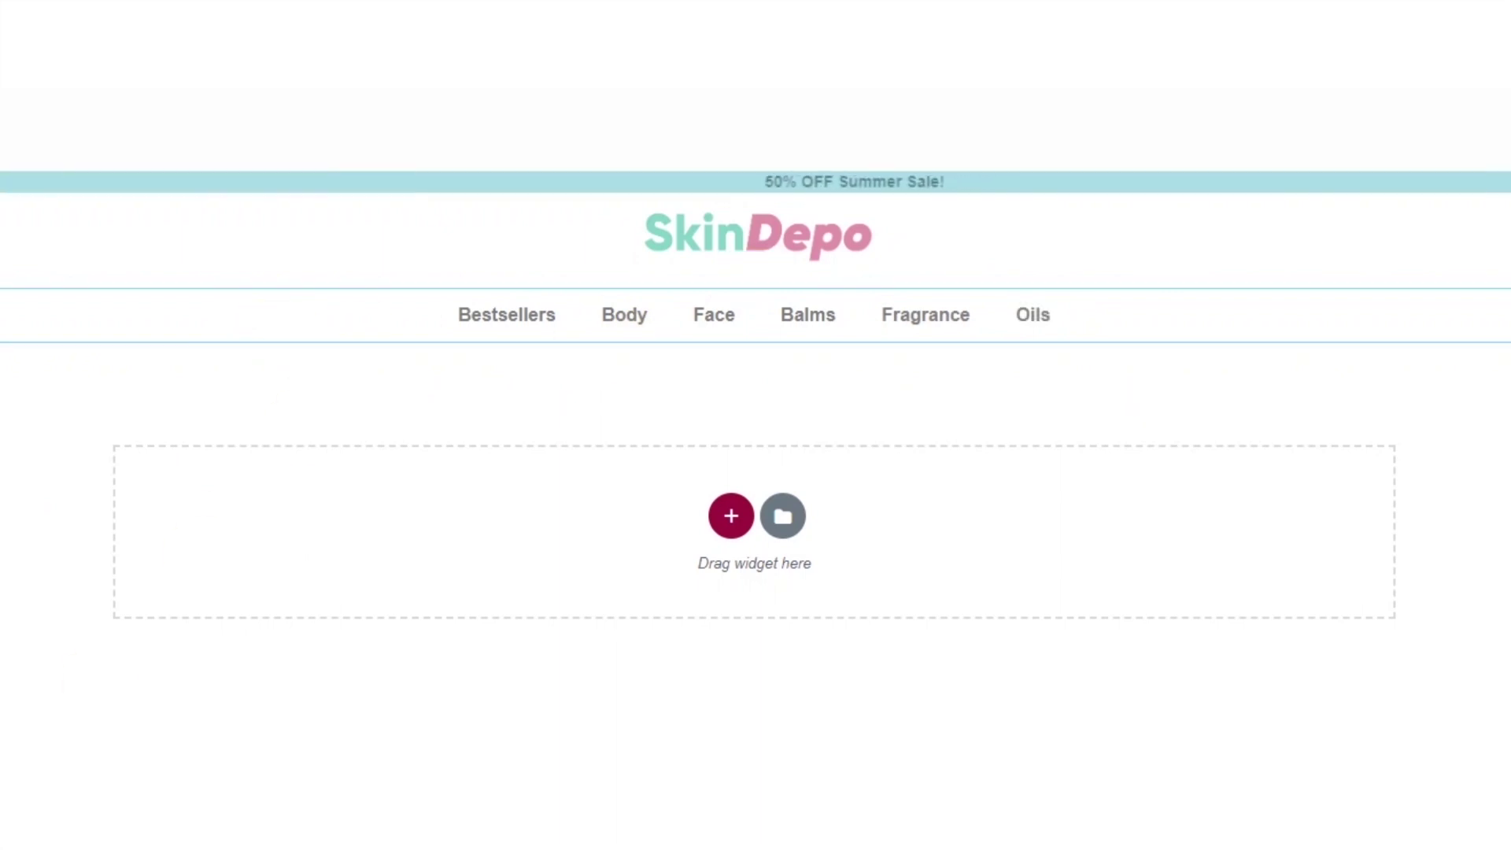
Set the navigation menu's normal text colour to black.
left_click(222, 200)
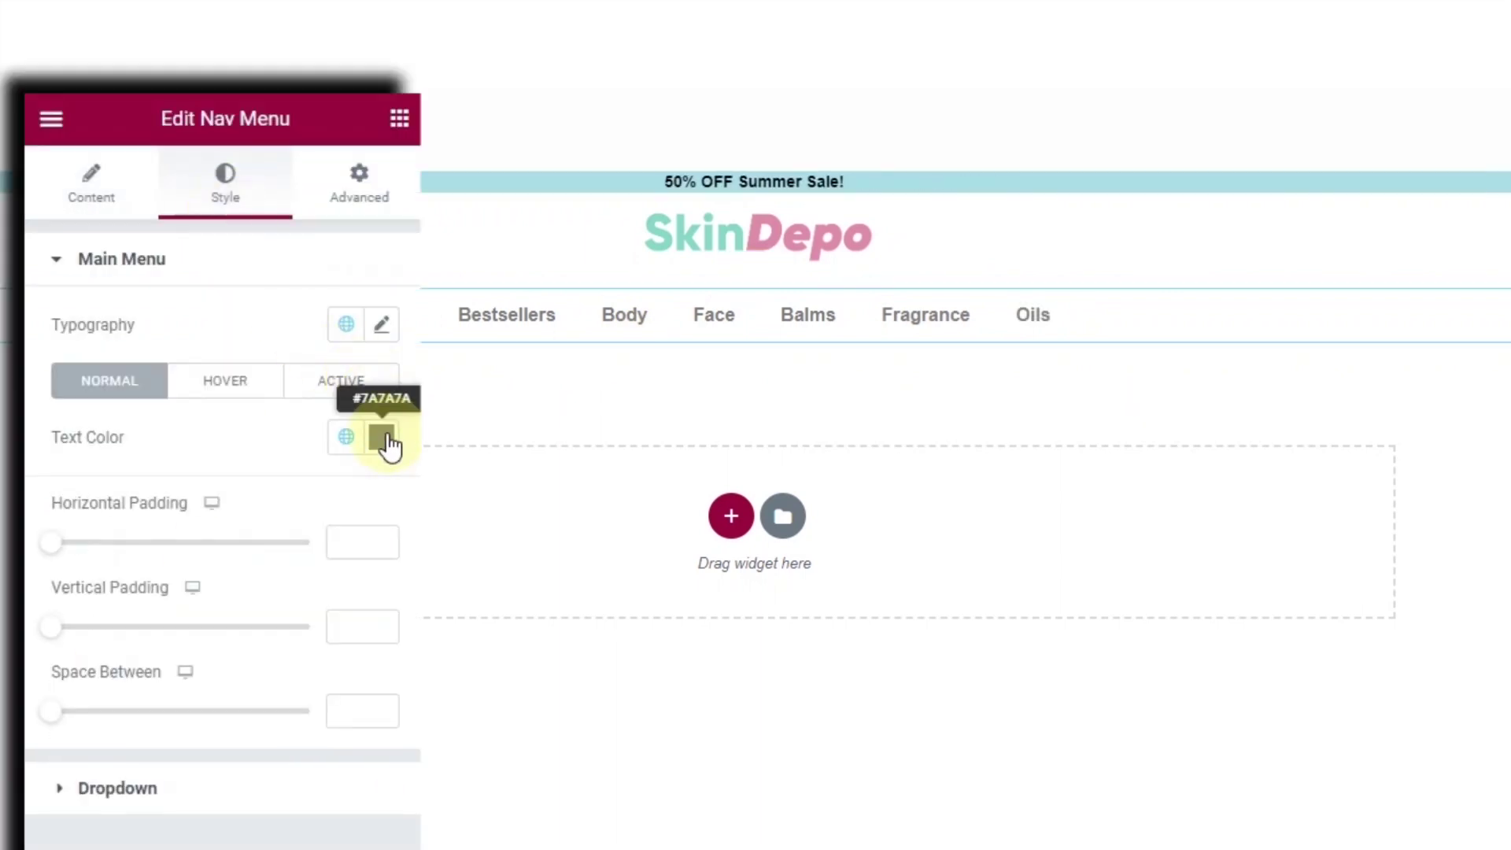
left_click(383, 438)
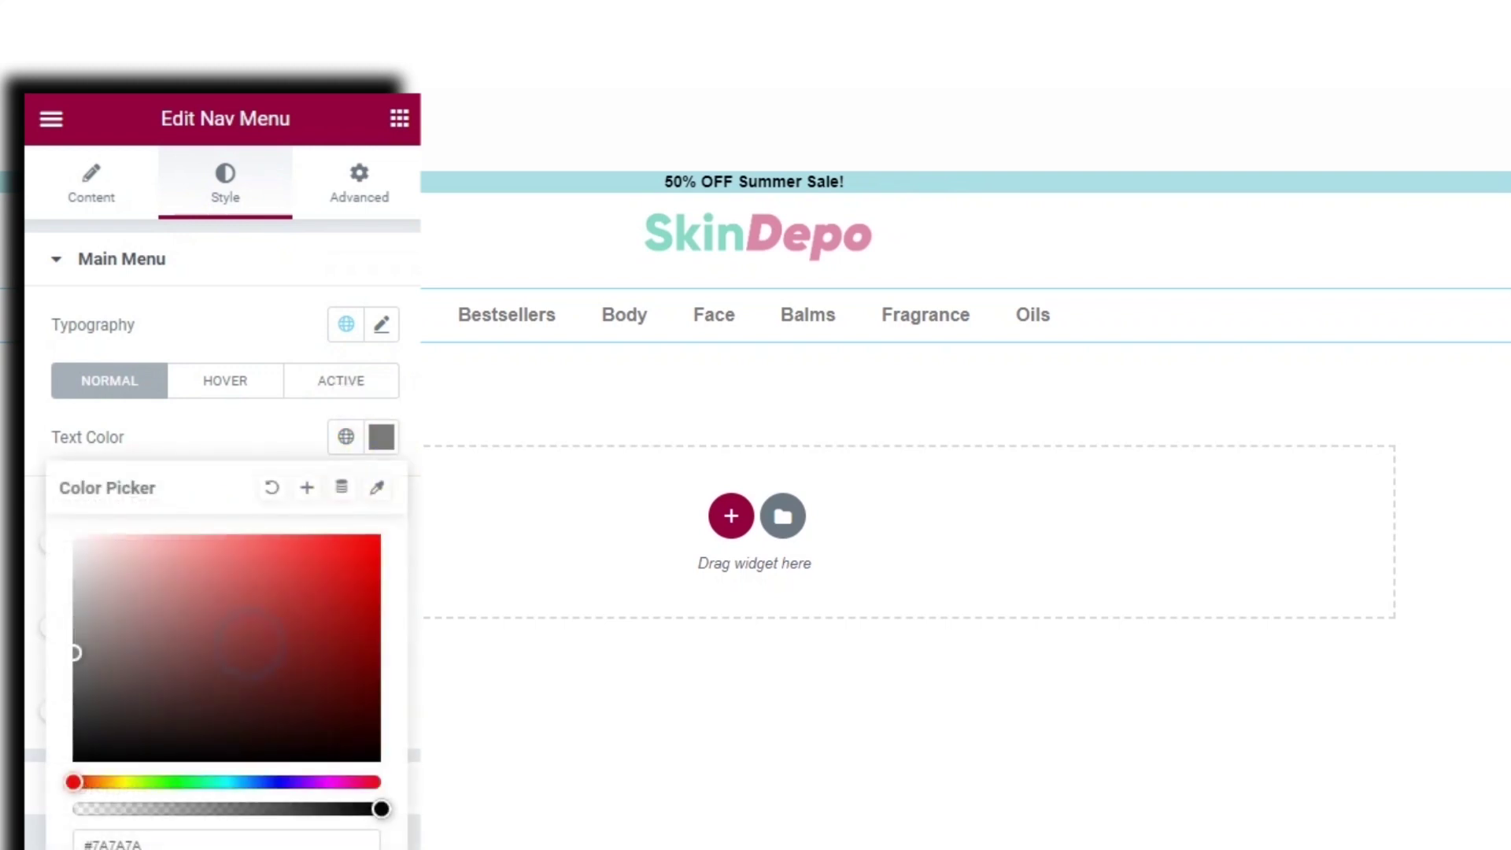
left_click(76, 760)
left_click(415, 300)
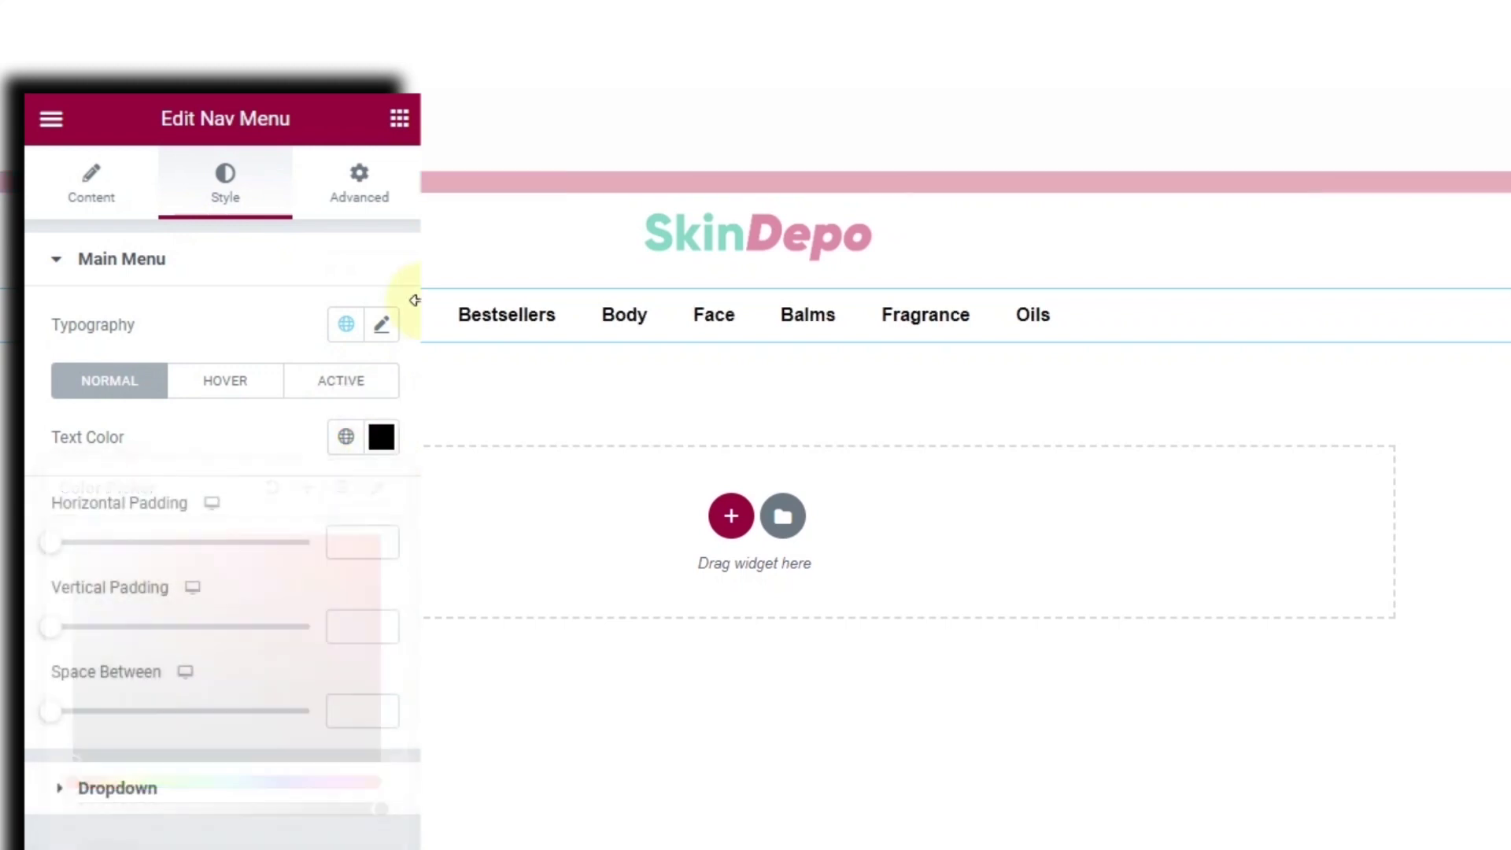
Set the navigation menu's typography to weight 400 and size 15 px.
left_click(383, 328)
left_click(324, 582)
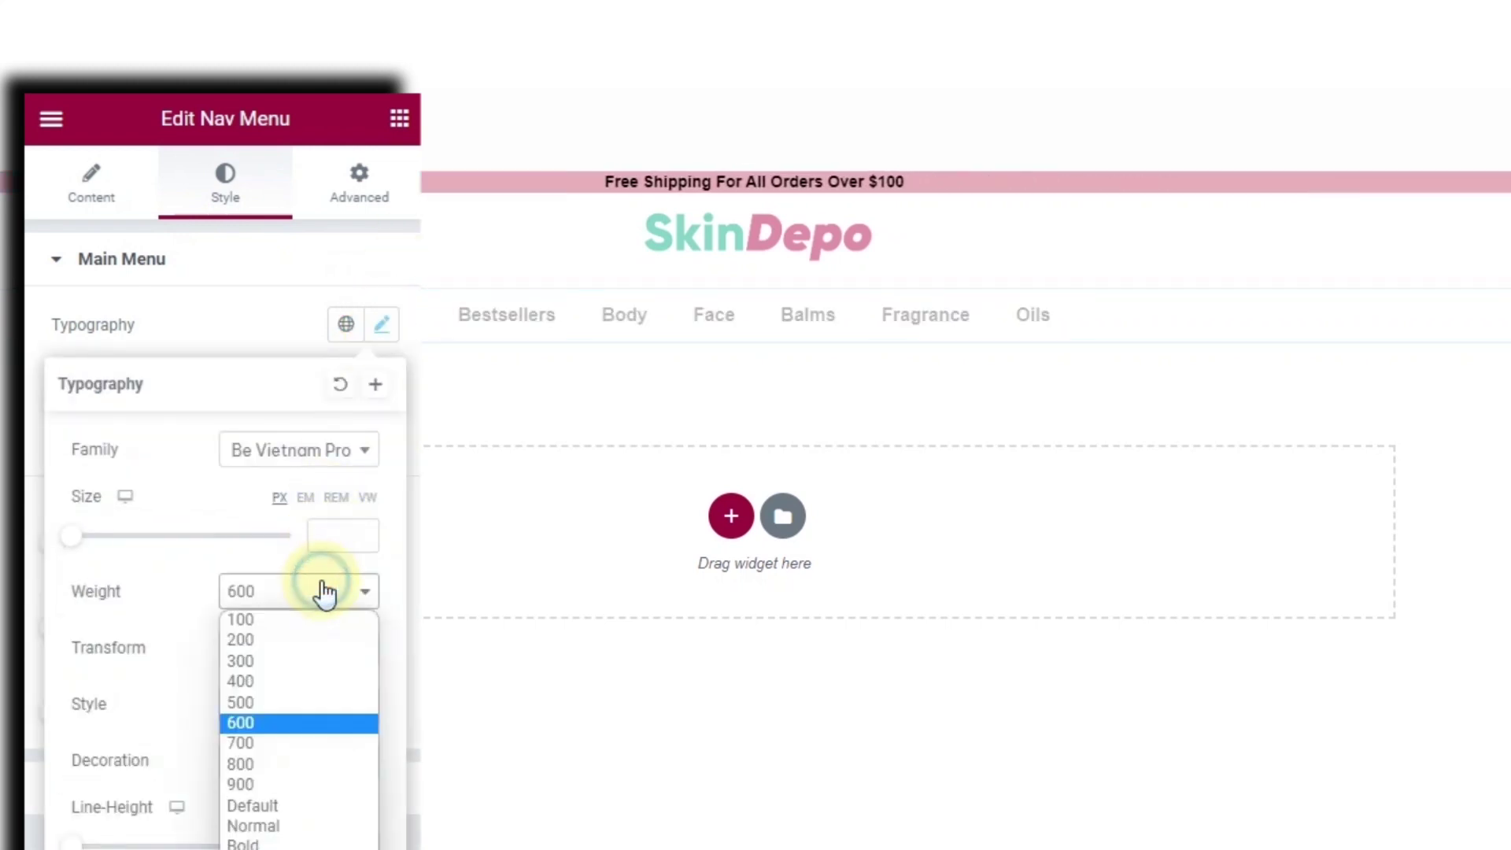
left_click(278, 682)
left_click(383, 325)
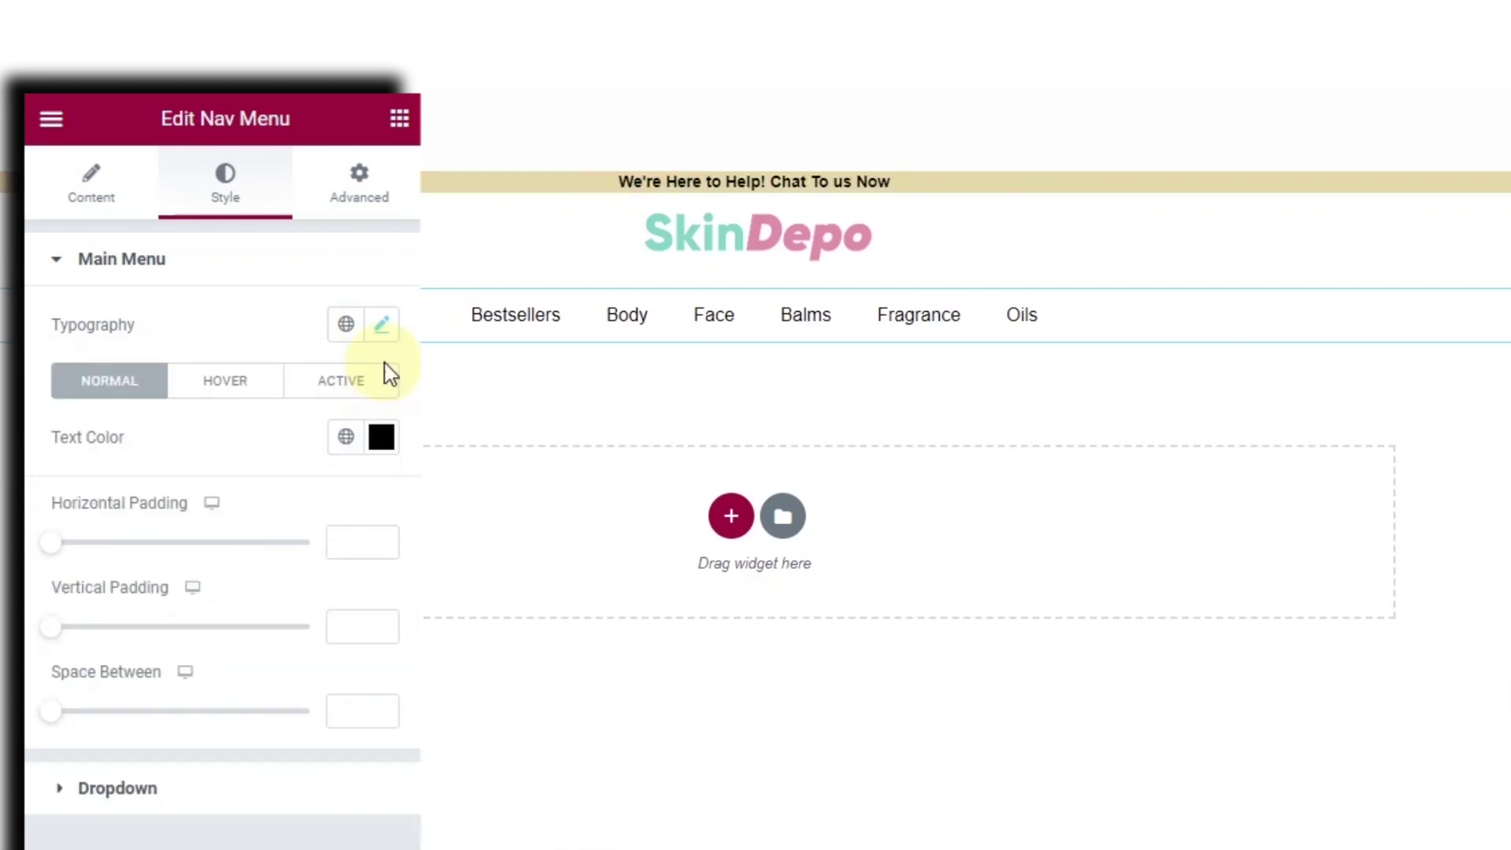
left_click(383, 325)
left_click(336, 522)
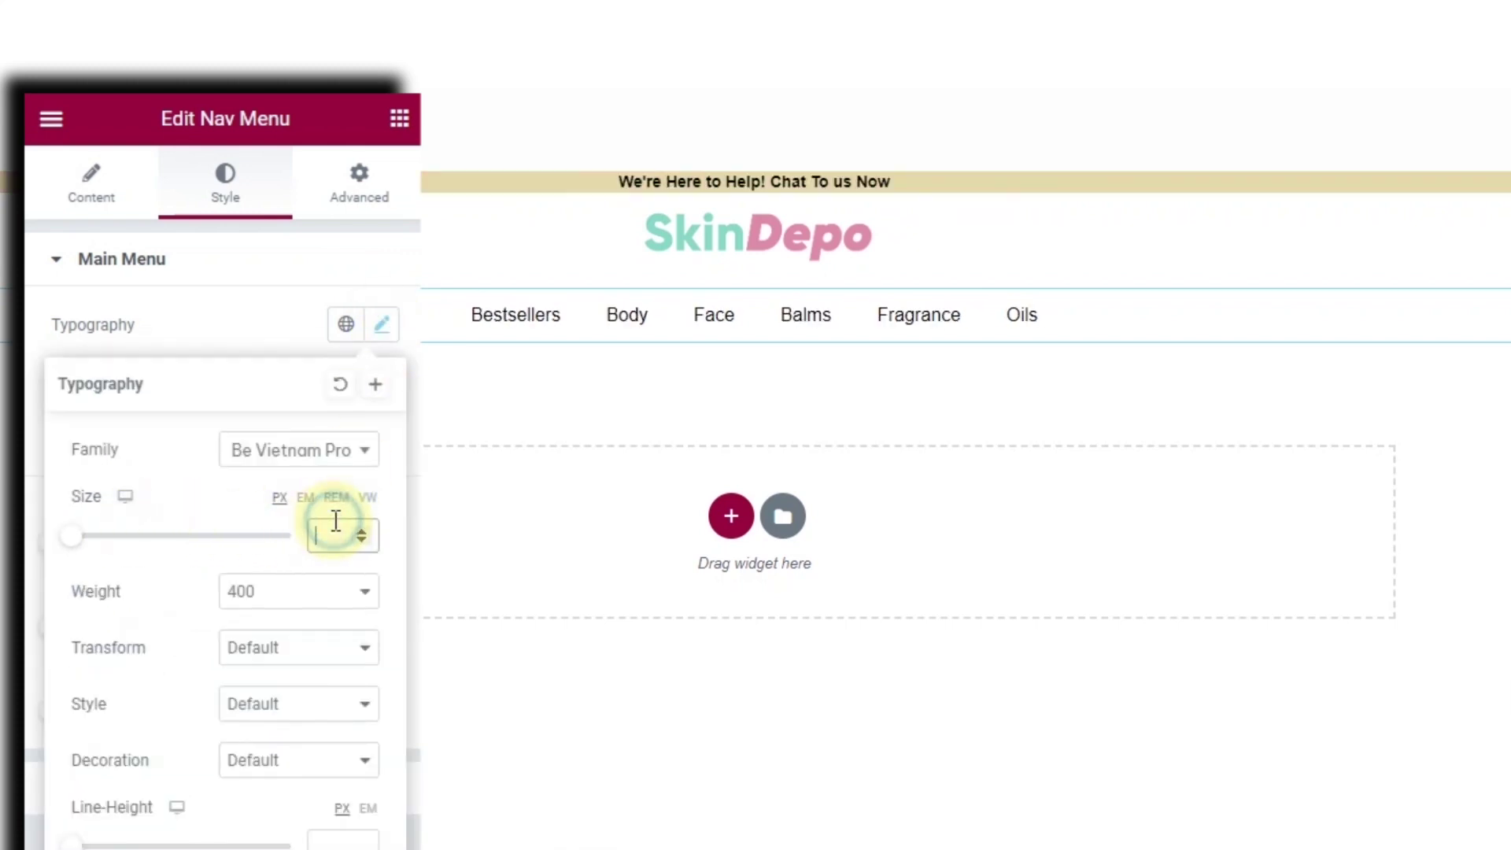
type("15")
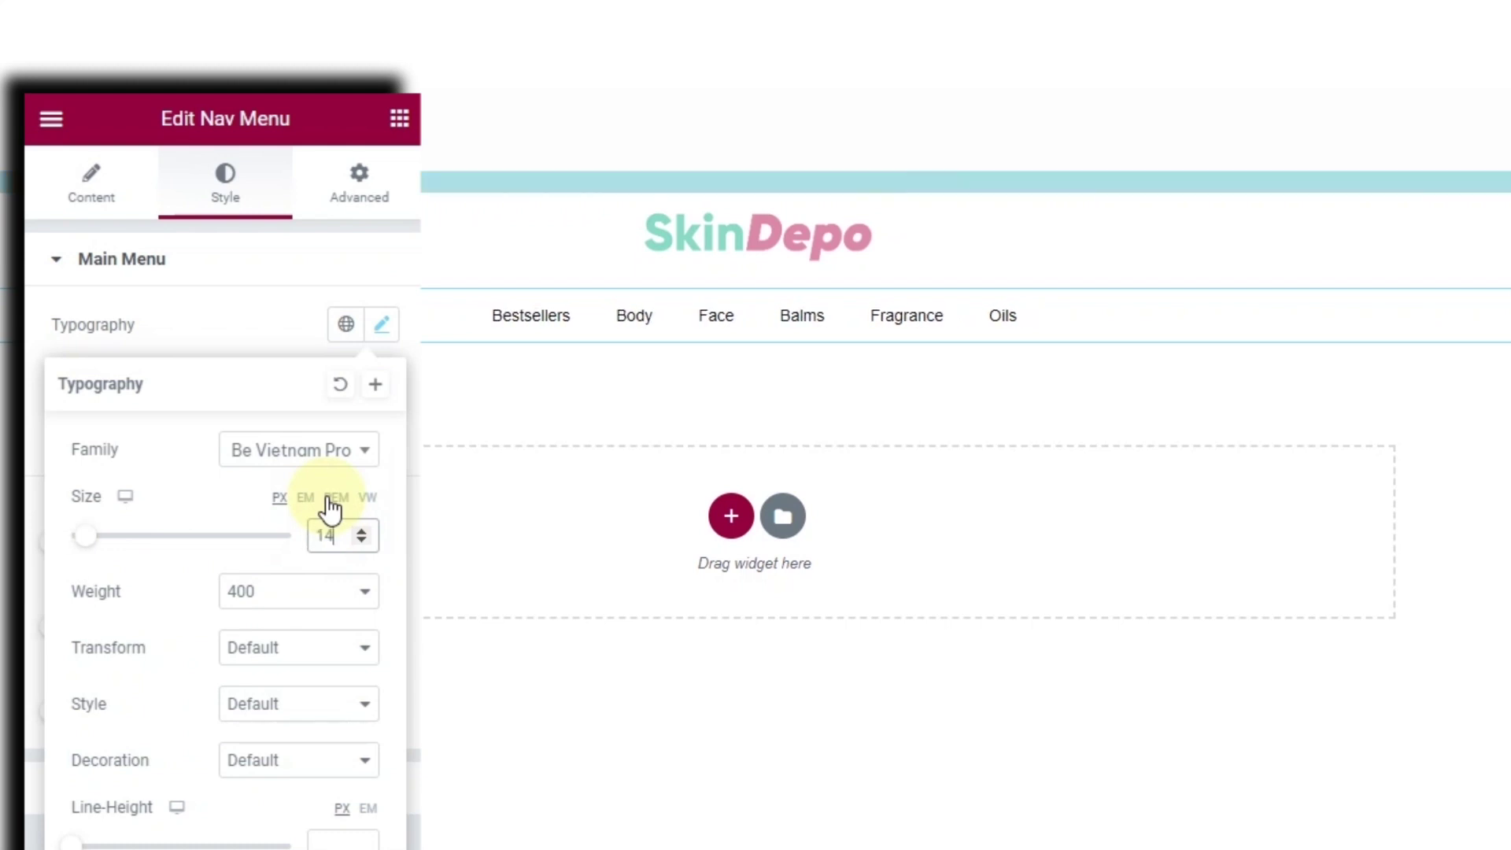
key("Escape")
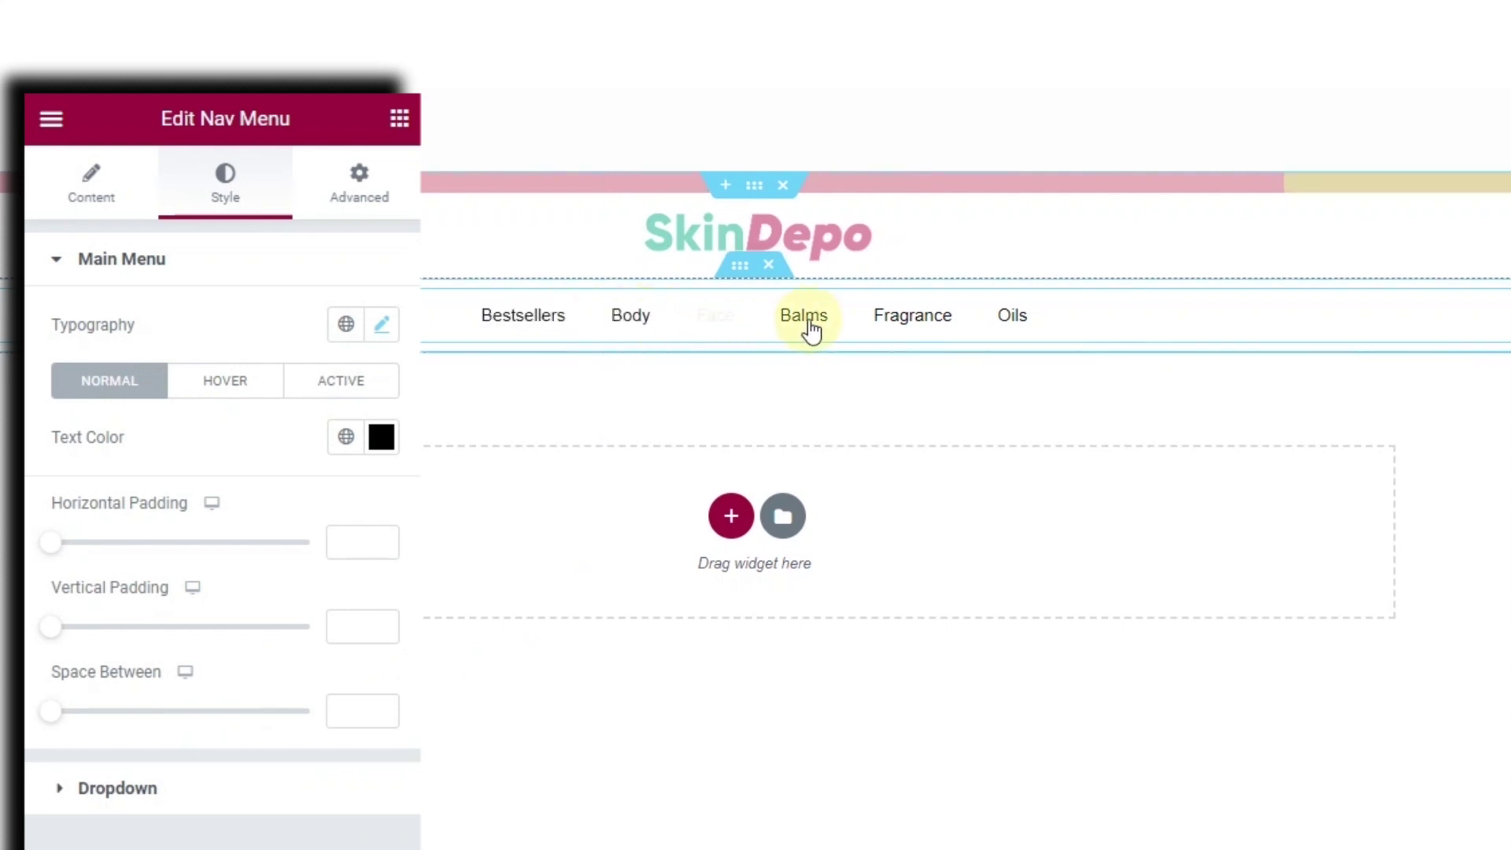
Give the navigation menu's hover text a custom colour at full opacity.
left_click(234, 381)
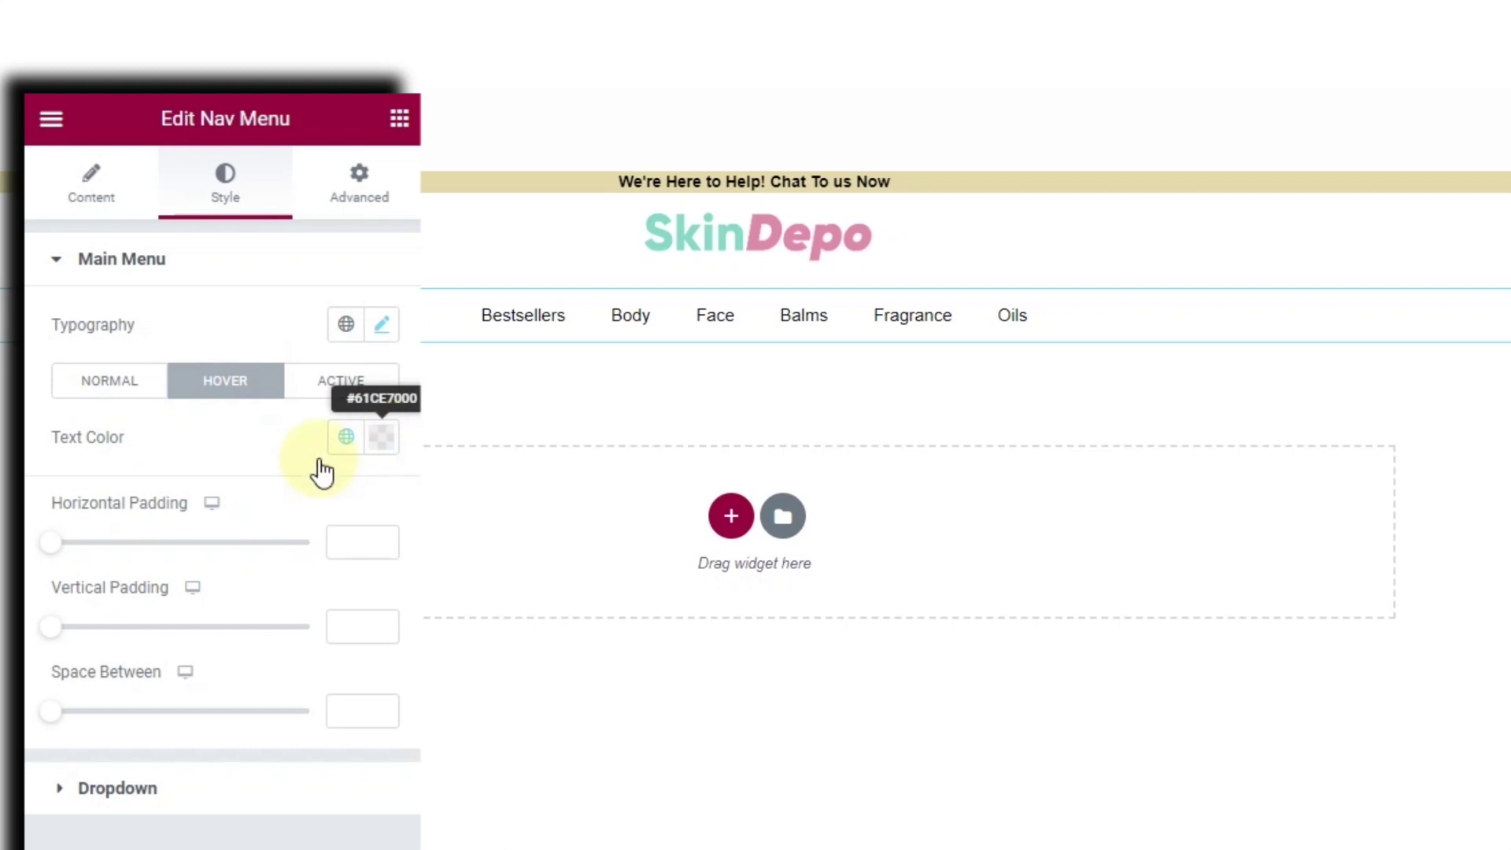
left_click(383, 440)
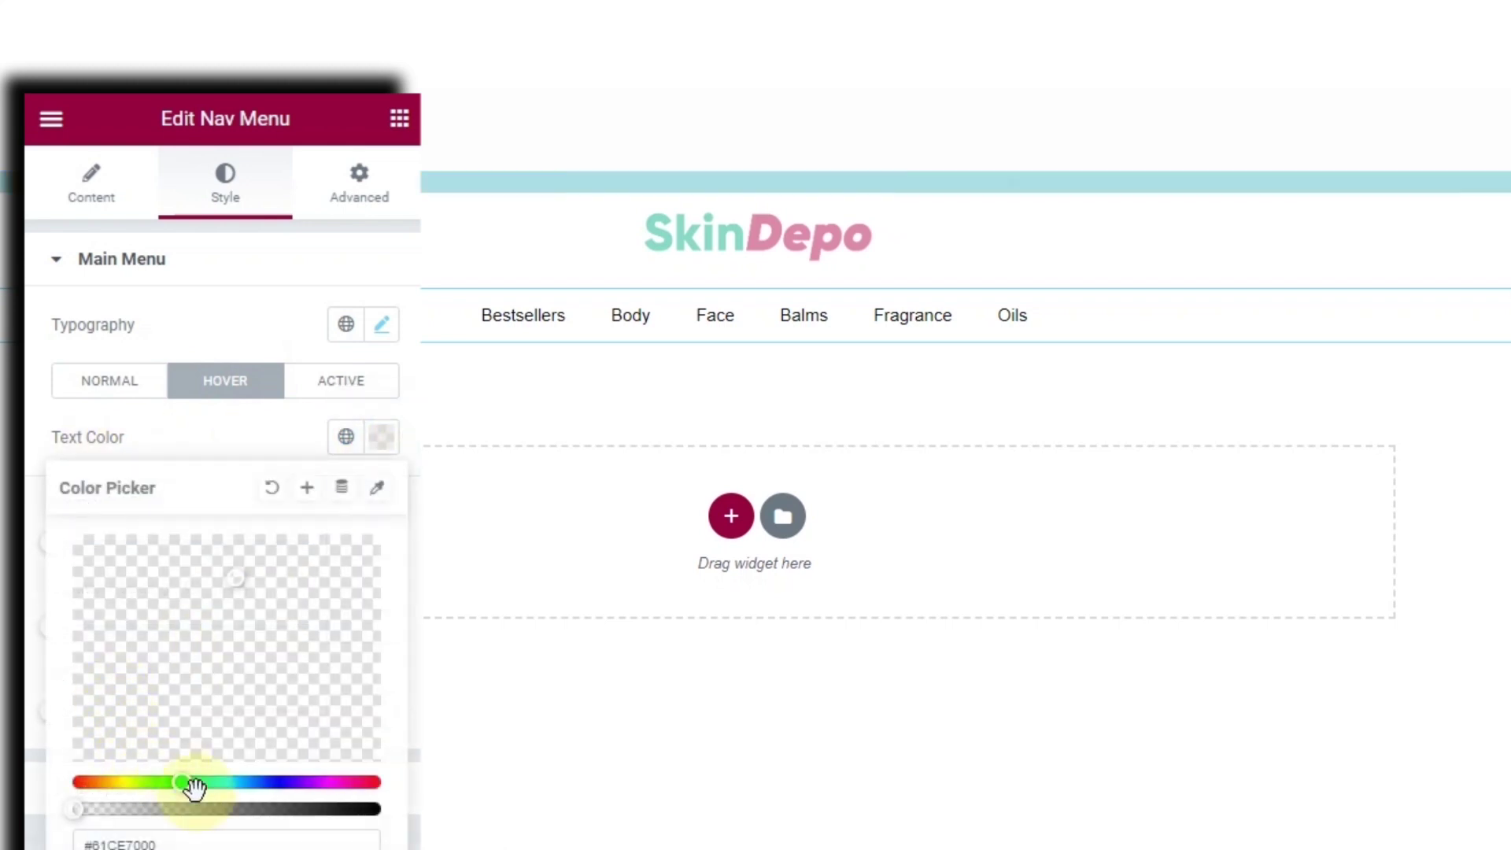
left_click(379, 810)
left_click_drag(126, 713, 39, 662)
left_click(425, 361)
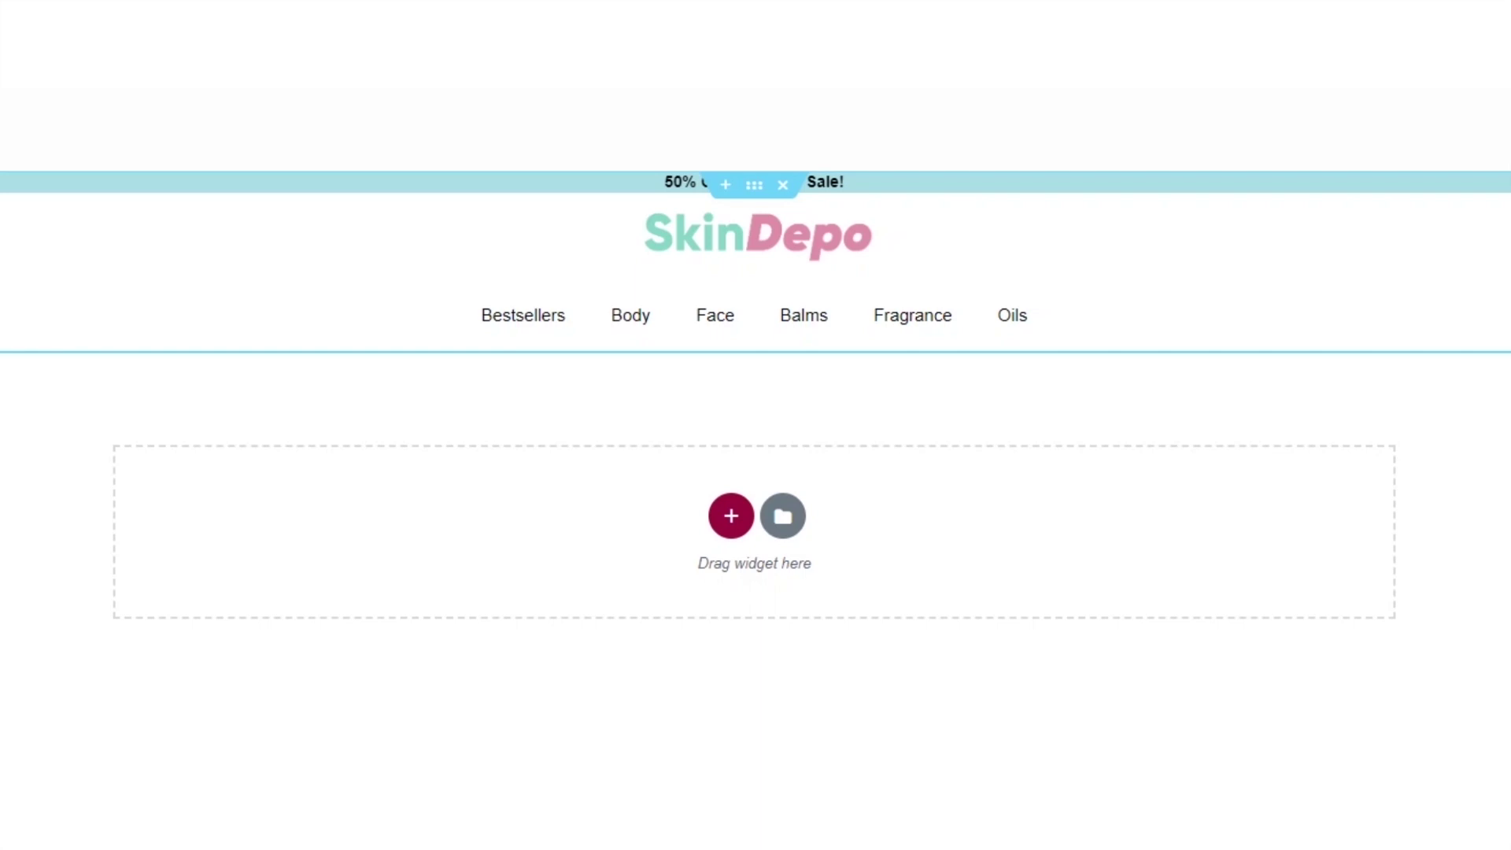
Add a box shadow to the header section and set its Sticky motion effect to Top.
left_click(194, 611)
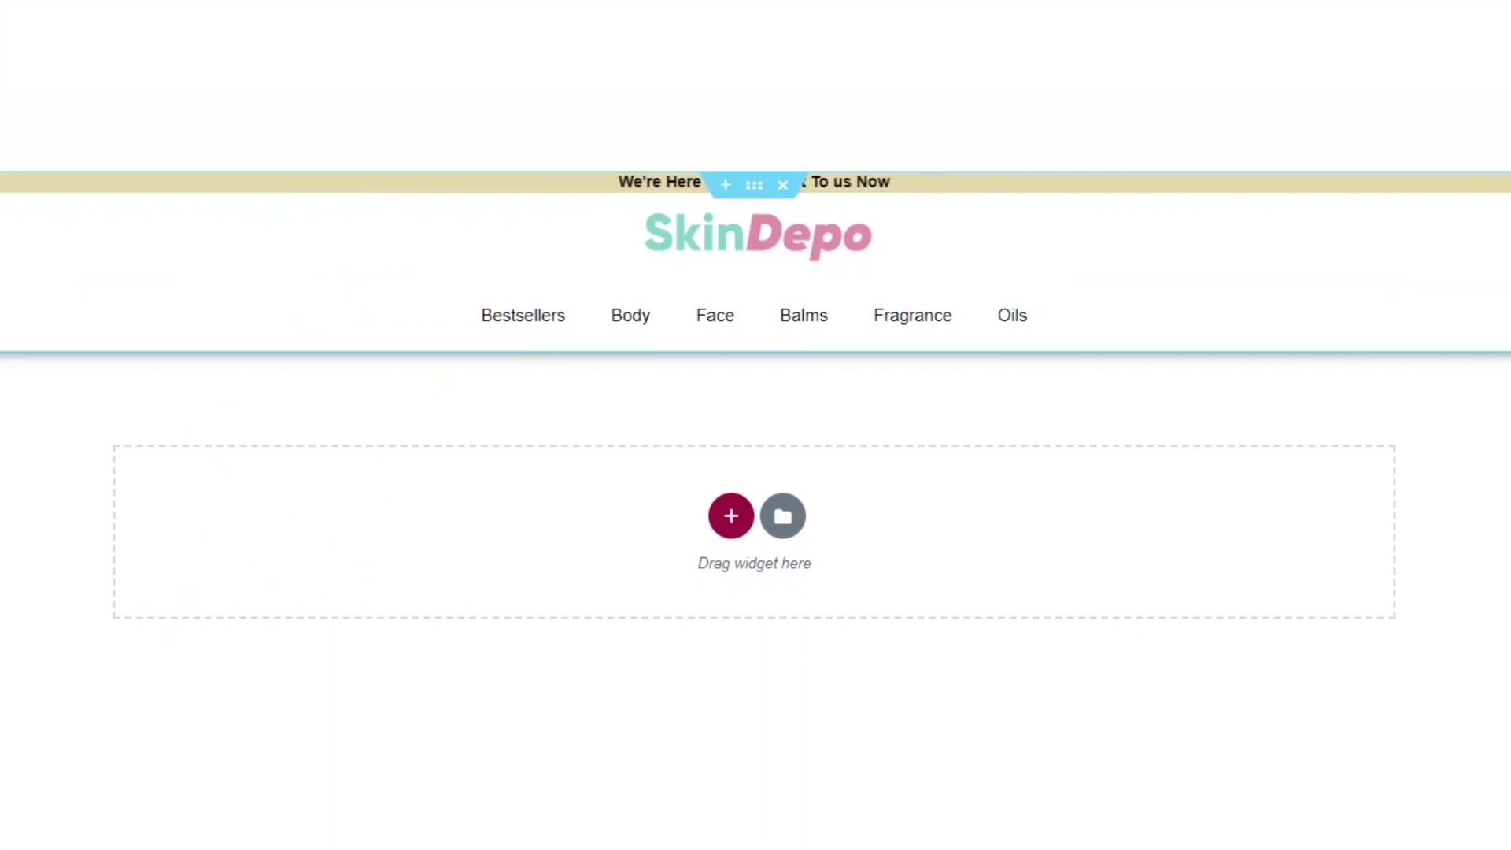
left_click(367, 198)
left_click(304, 840)
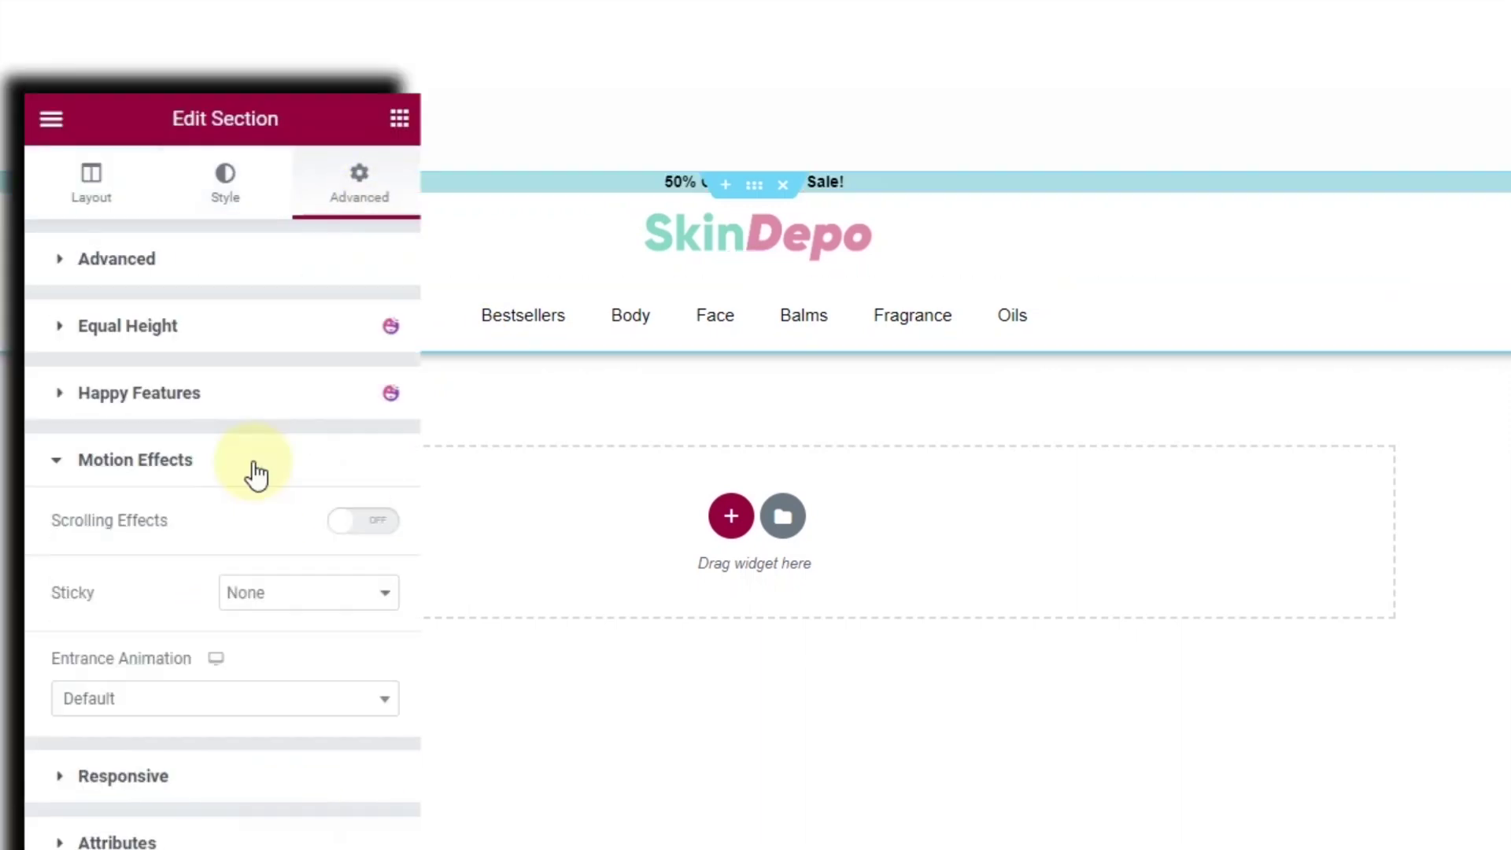
left_click(344, 605)
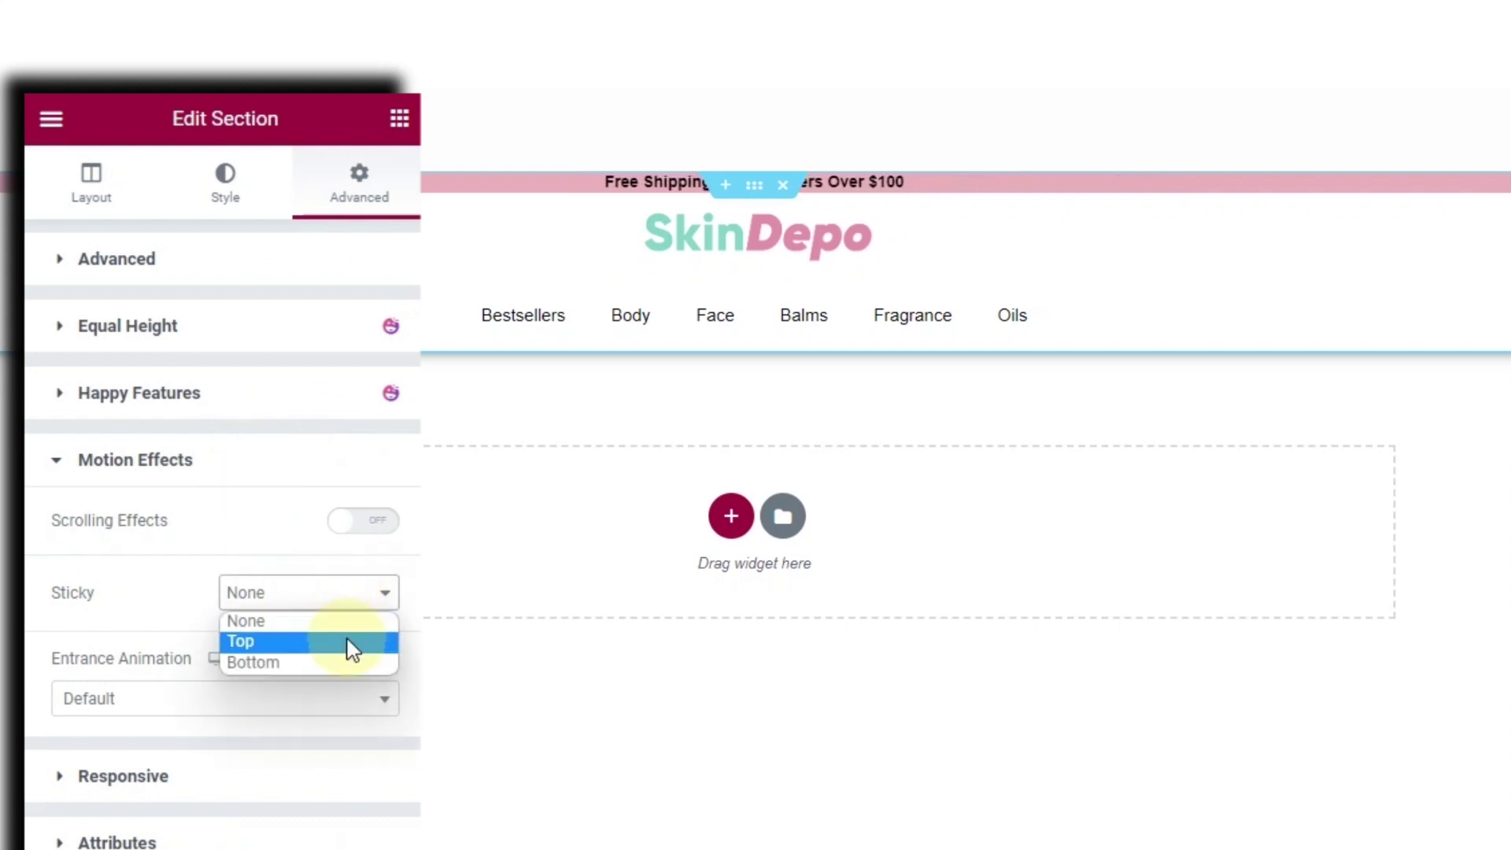
left_click(352, 642)
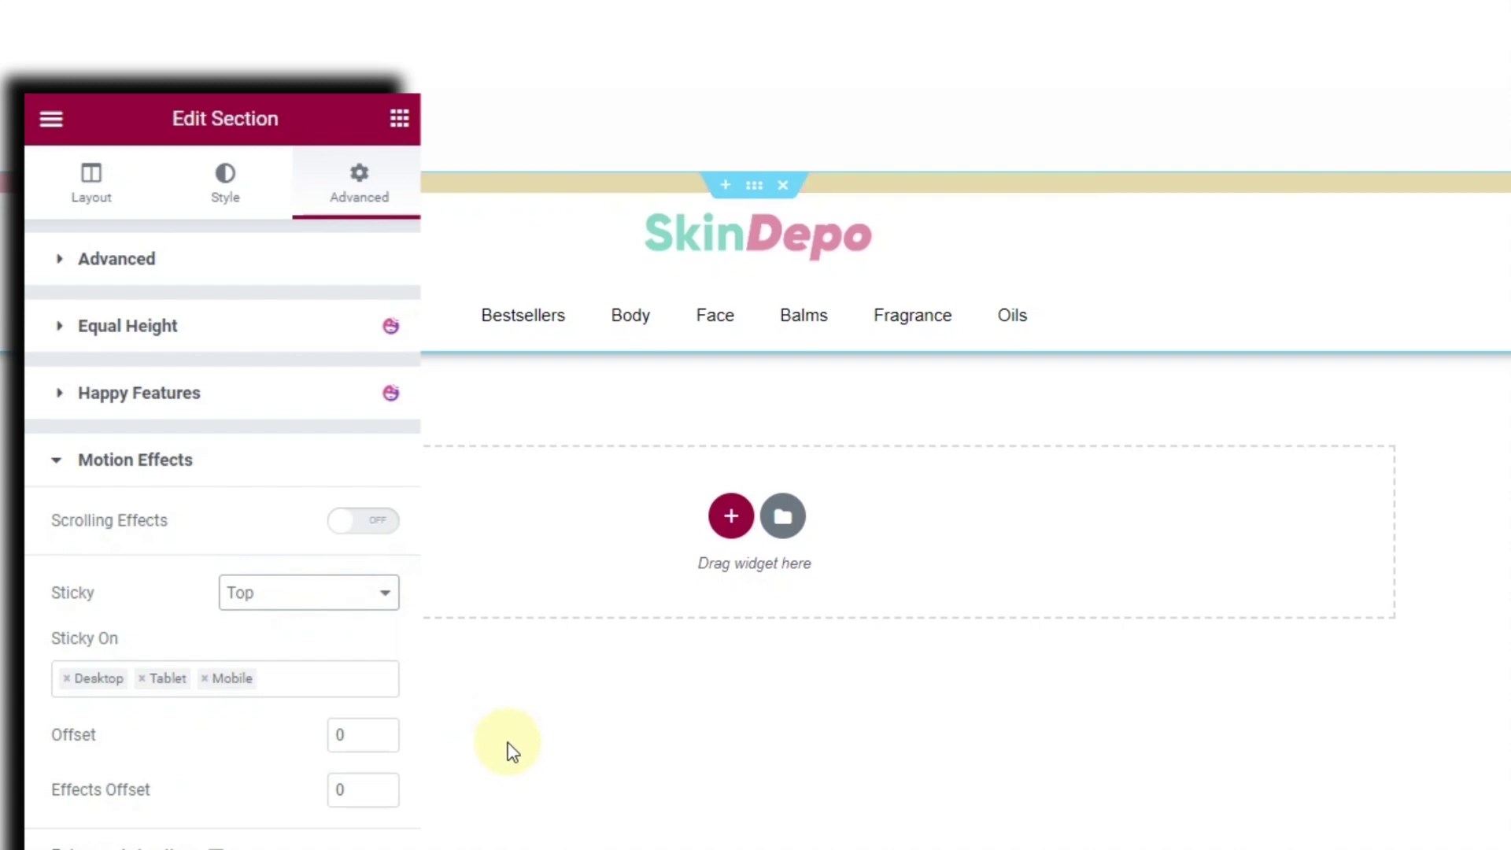
Look through the finished storefront page to check how the sticky header behaves over the content.
scroll(976, 566, "down", 5)
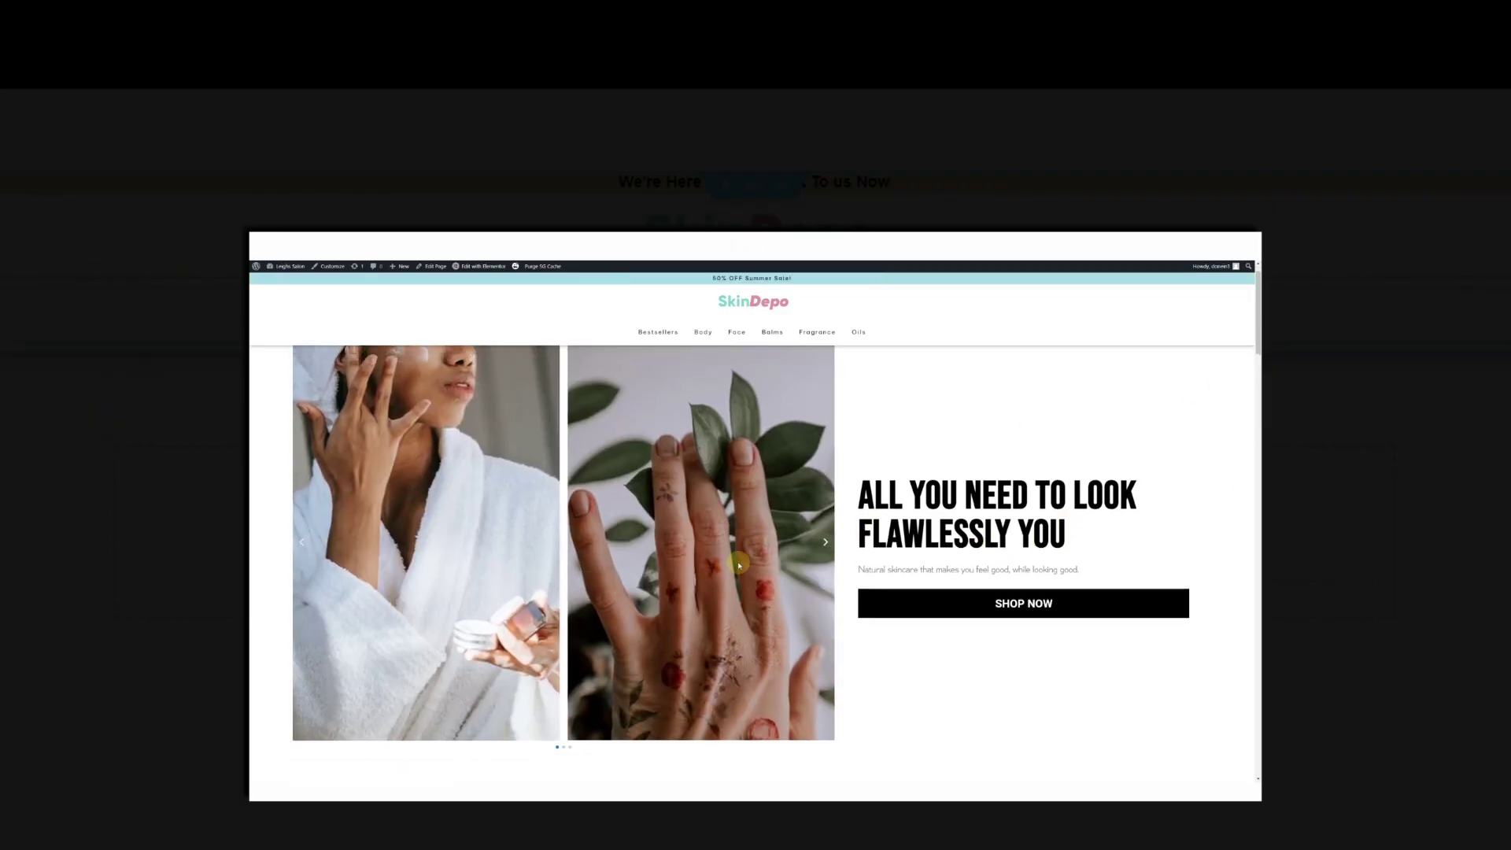
scroll(1082, 541, "down", 4)
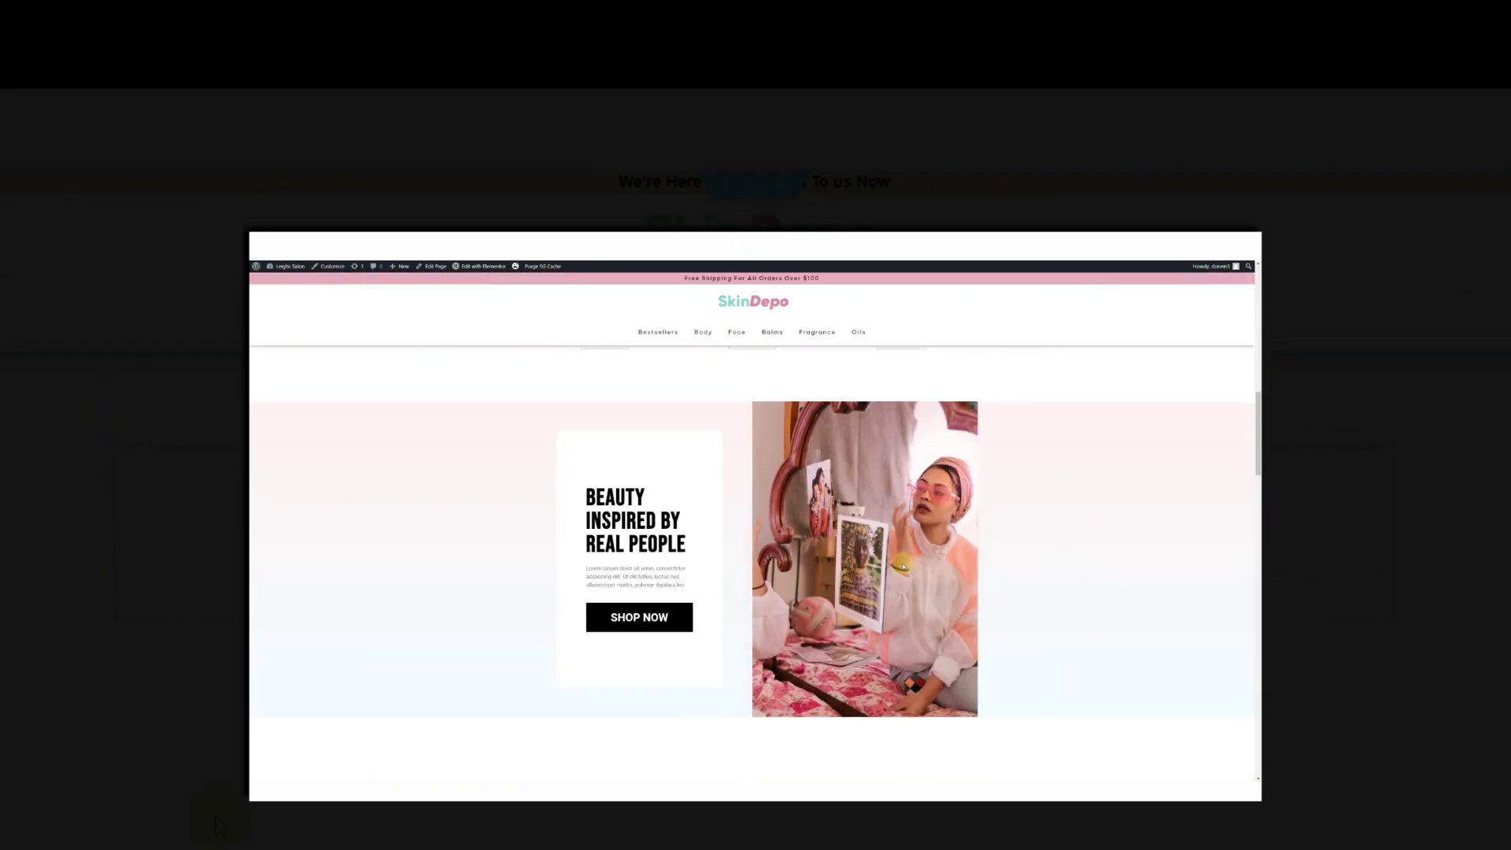
scroll(1090, 579, "down", 3)
scroll(991, 574, "down", 1)
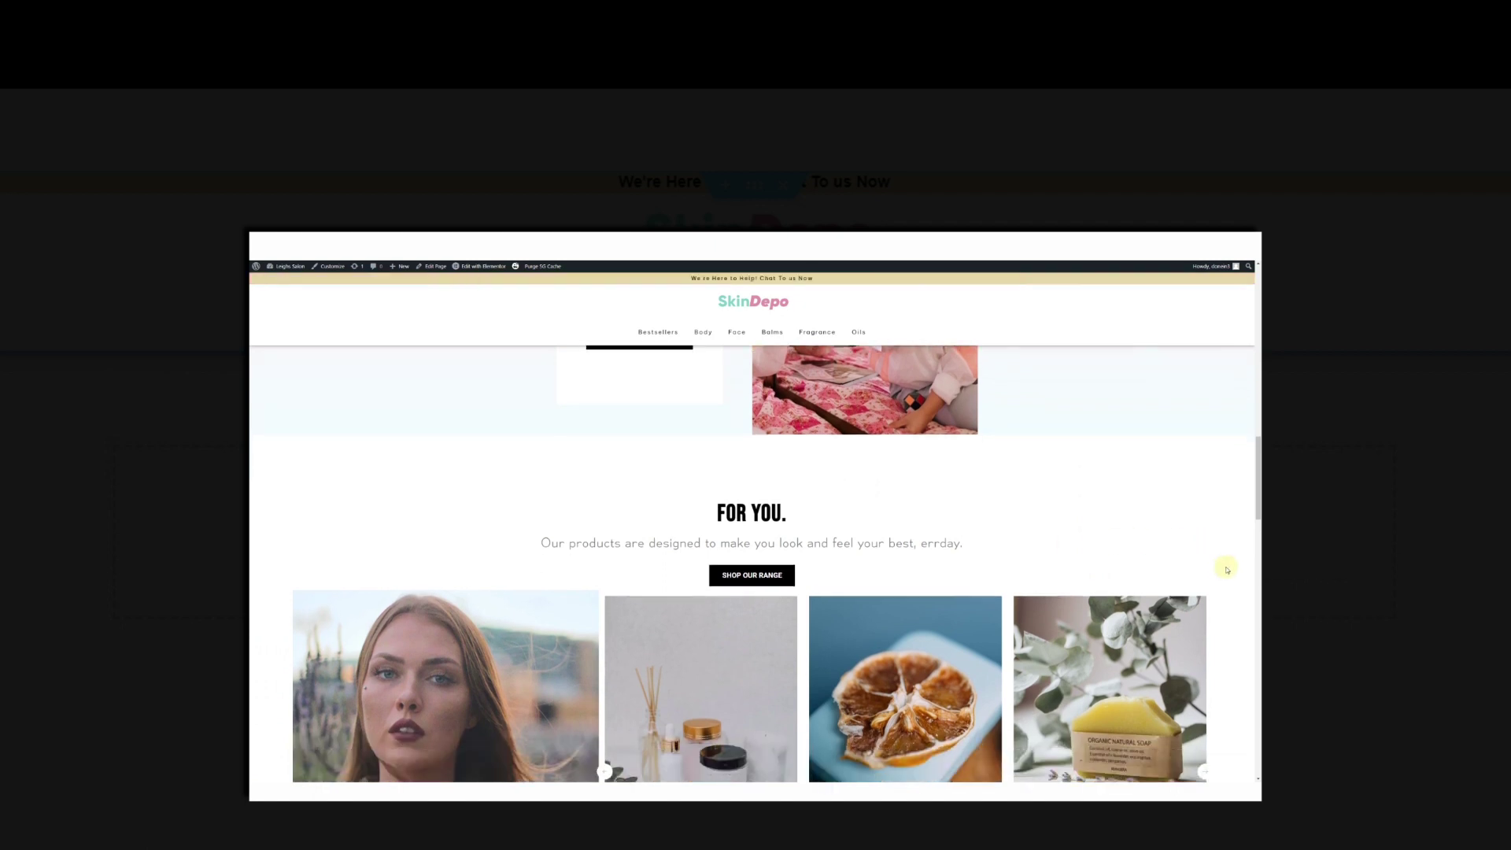
scroll(1225, 567, "down", 5)
scroll(1230, 576, "down", 8)
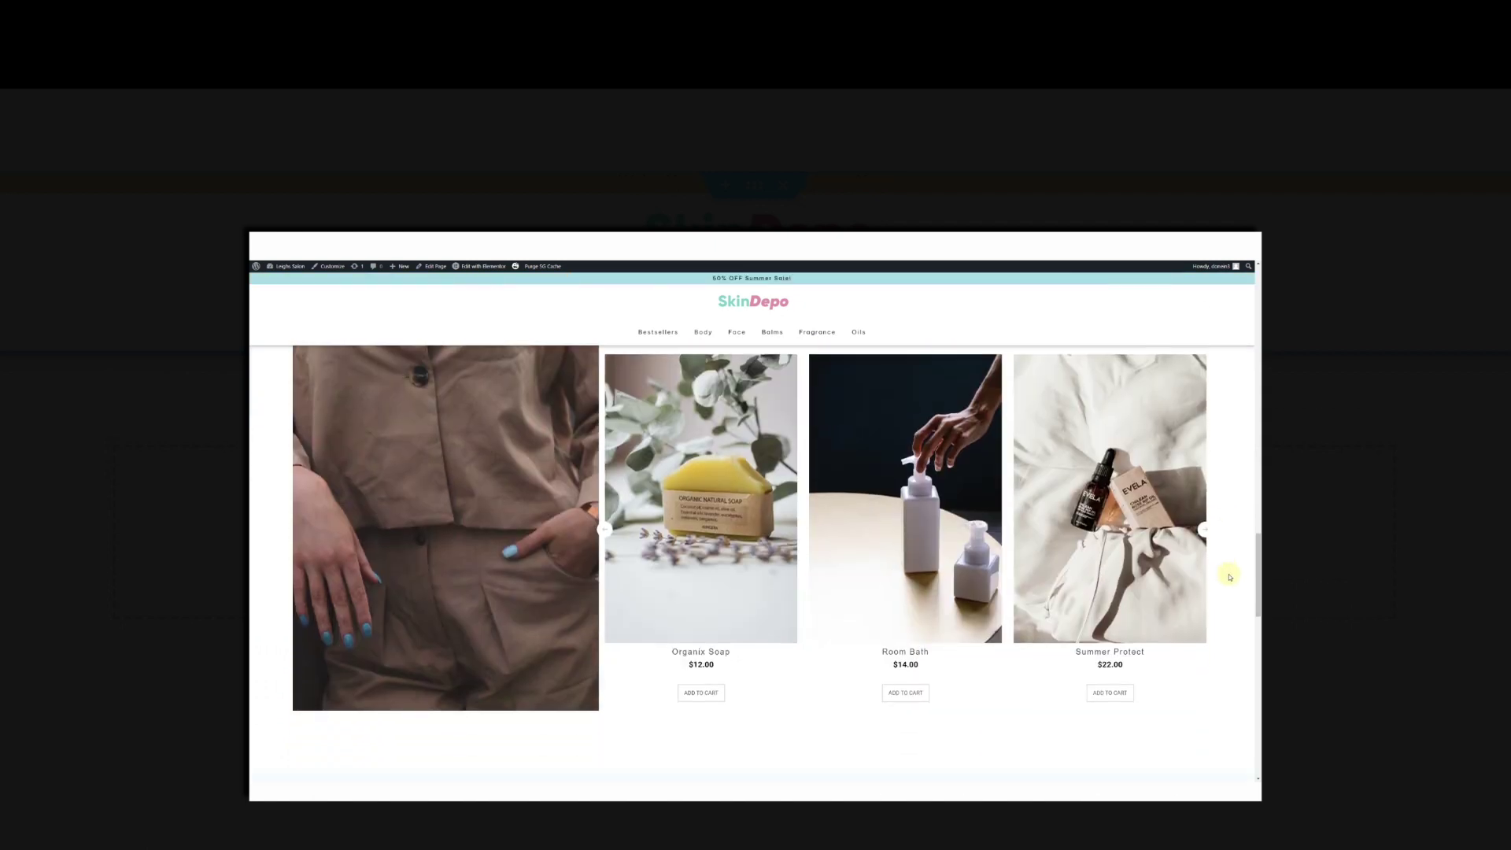
scroll(1228, 576, "down", 3)
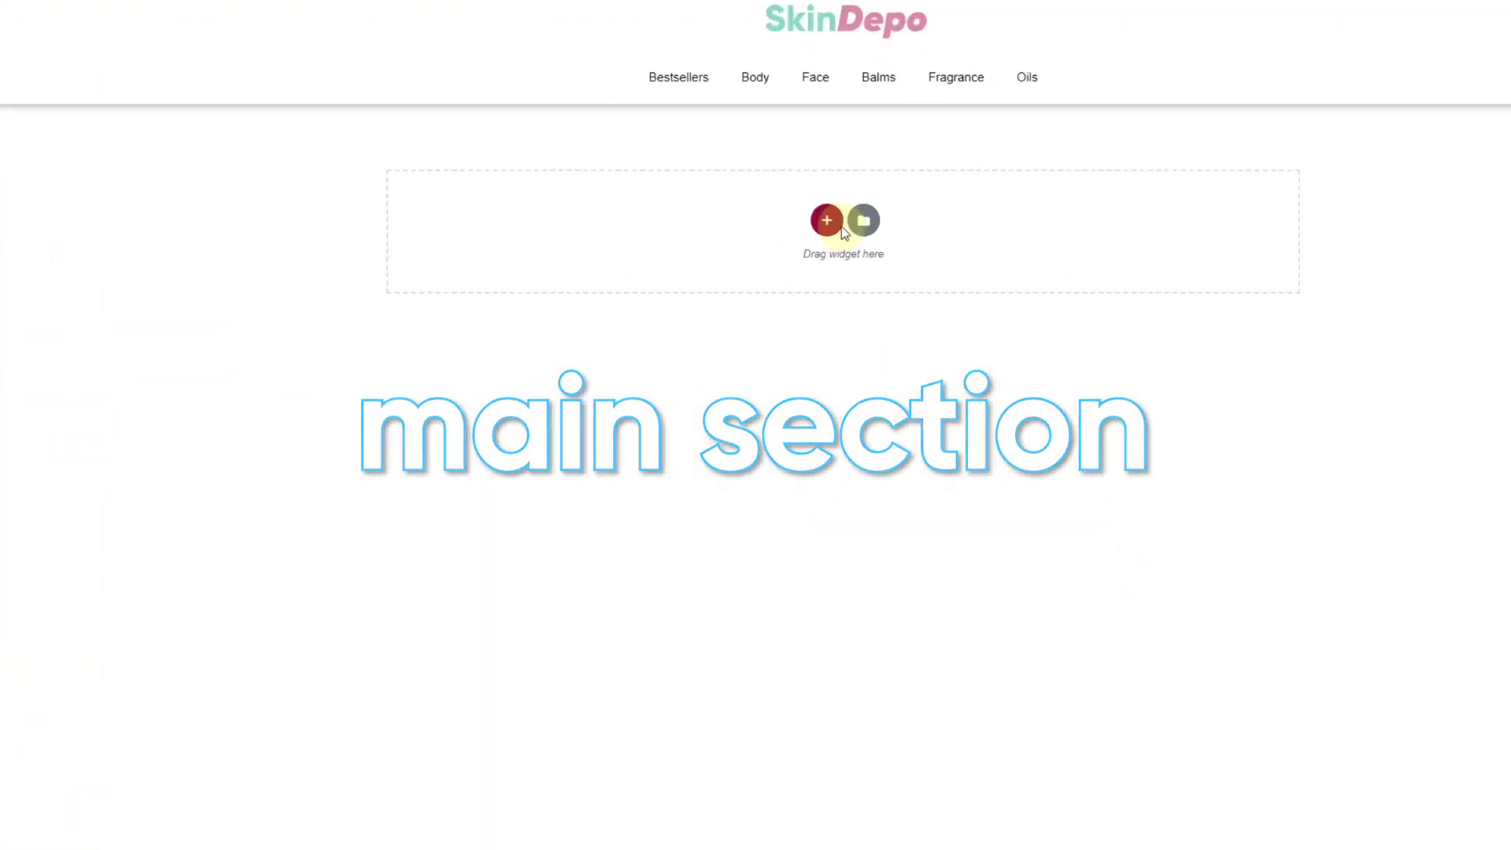
Add a two-column section below the header, with full-width content and a 66, 33 column structure.
left_click(831, 220)
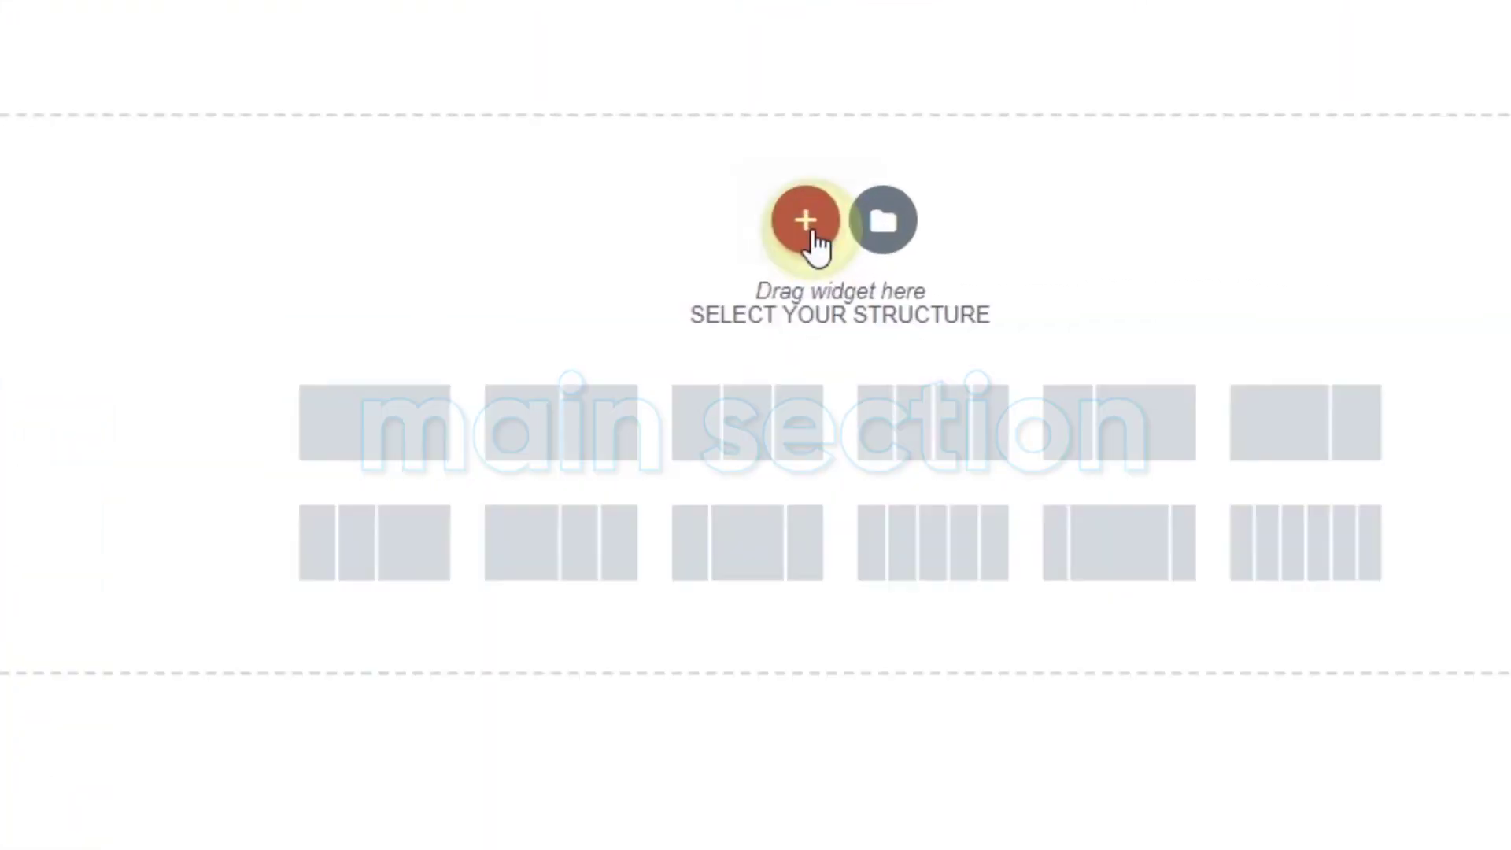
left_click(572, 447)
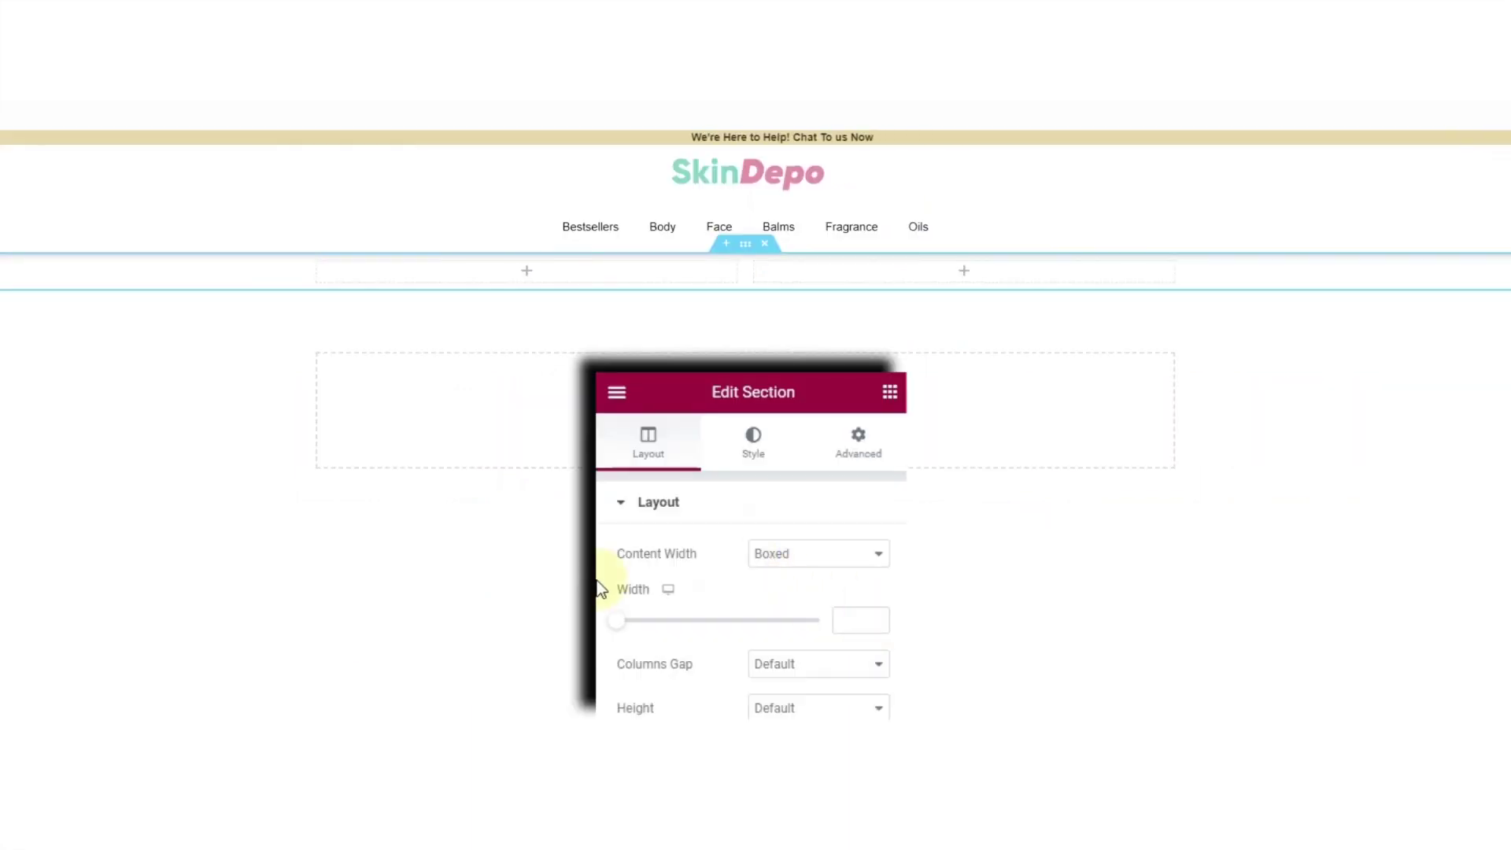
left_click(771, 563)
left_click(775, 591)
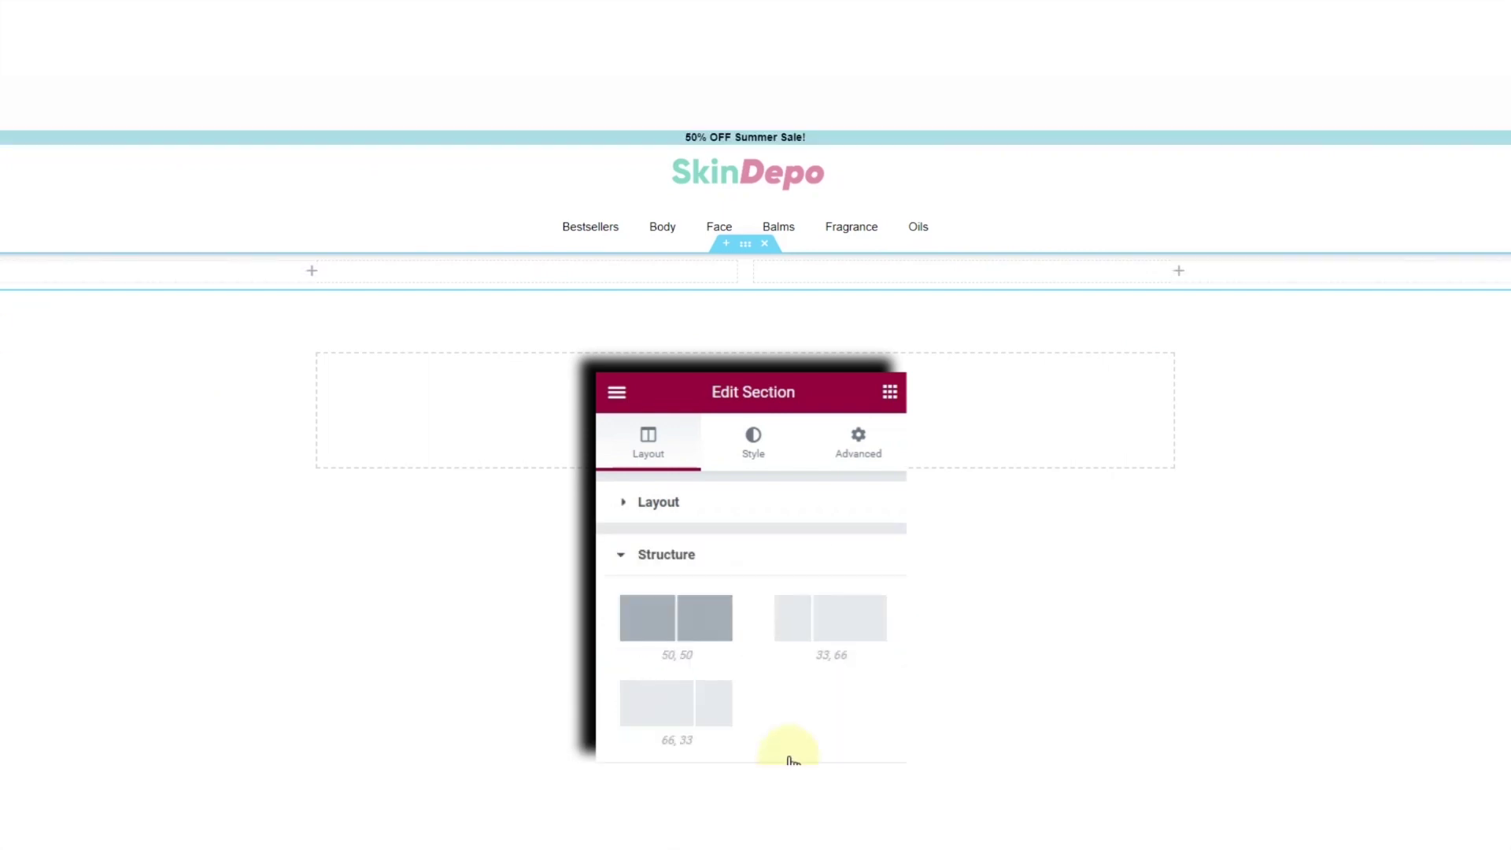
left_click(685, 710)
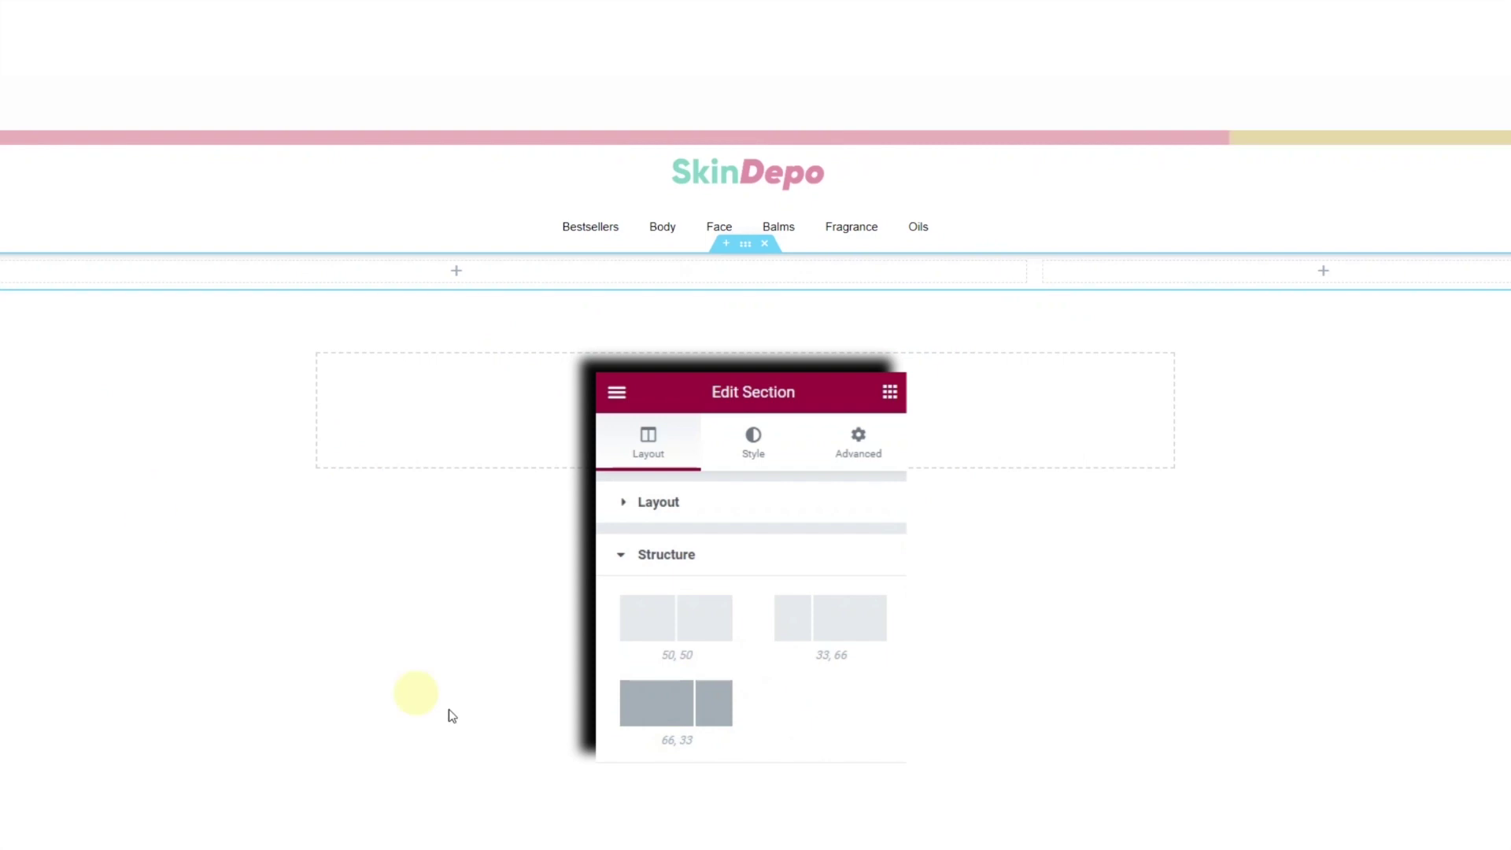
Add a Heading widget reading "All you need to look flawlessly you" to the narrower column and enlarge its text.
left_click(918, 421)
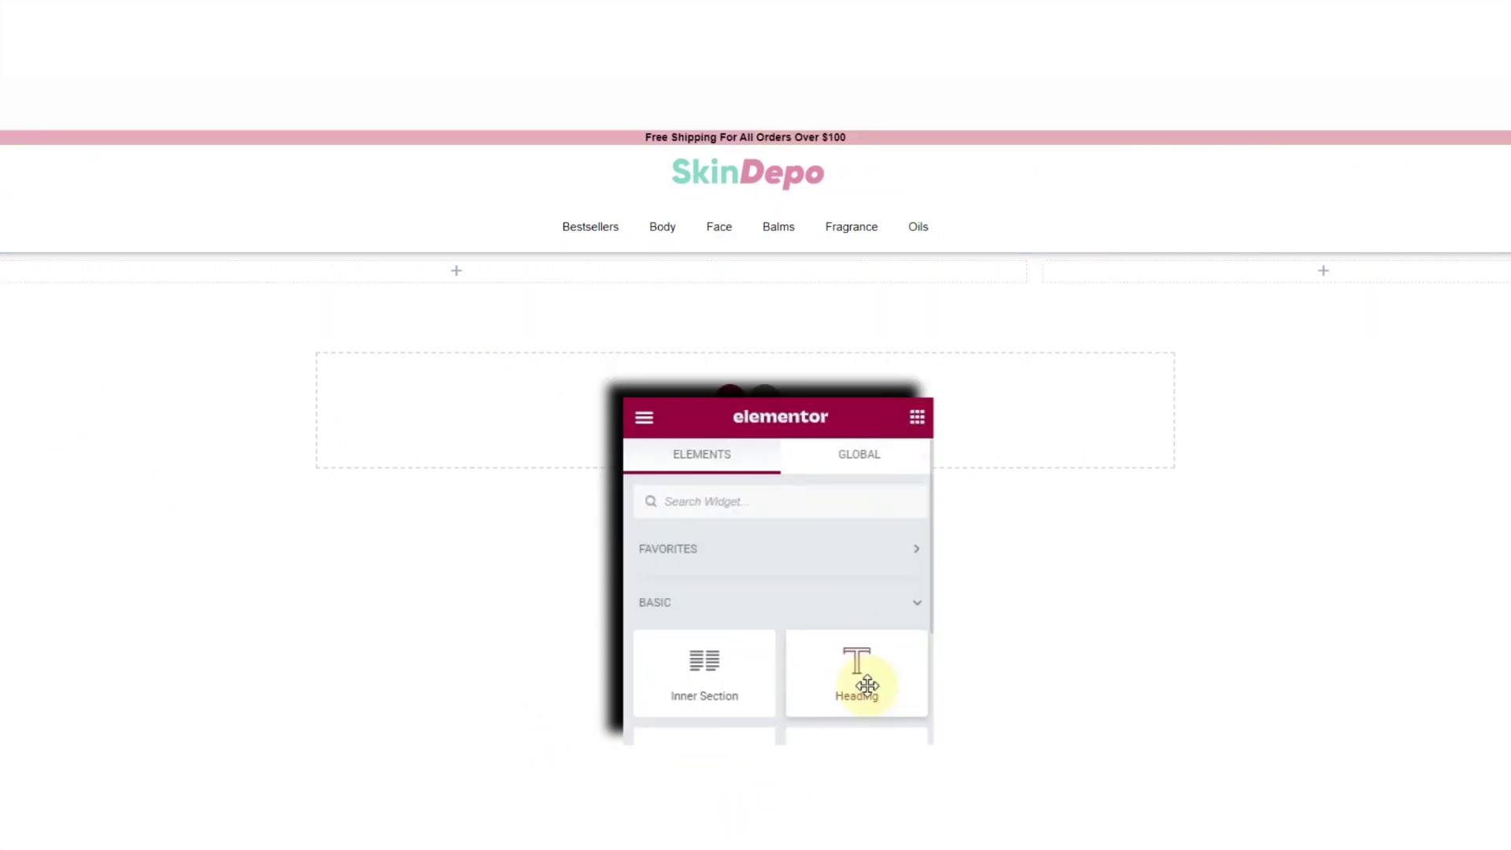
left_click_drag(850, 678, 1232, 271)
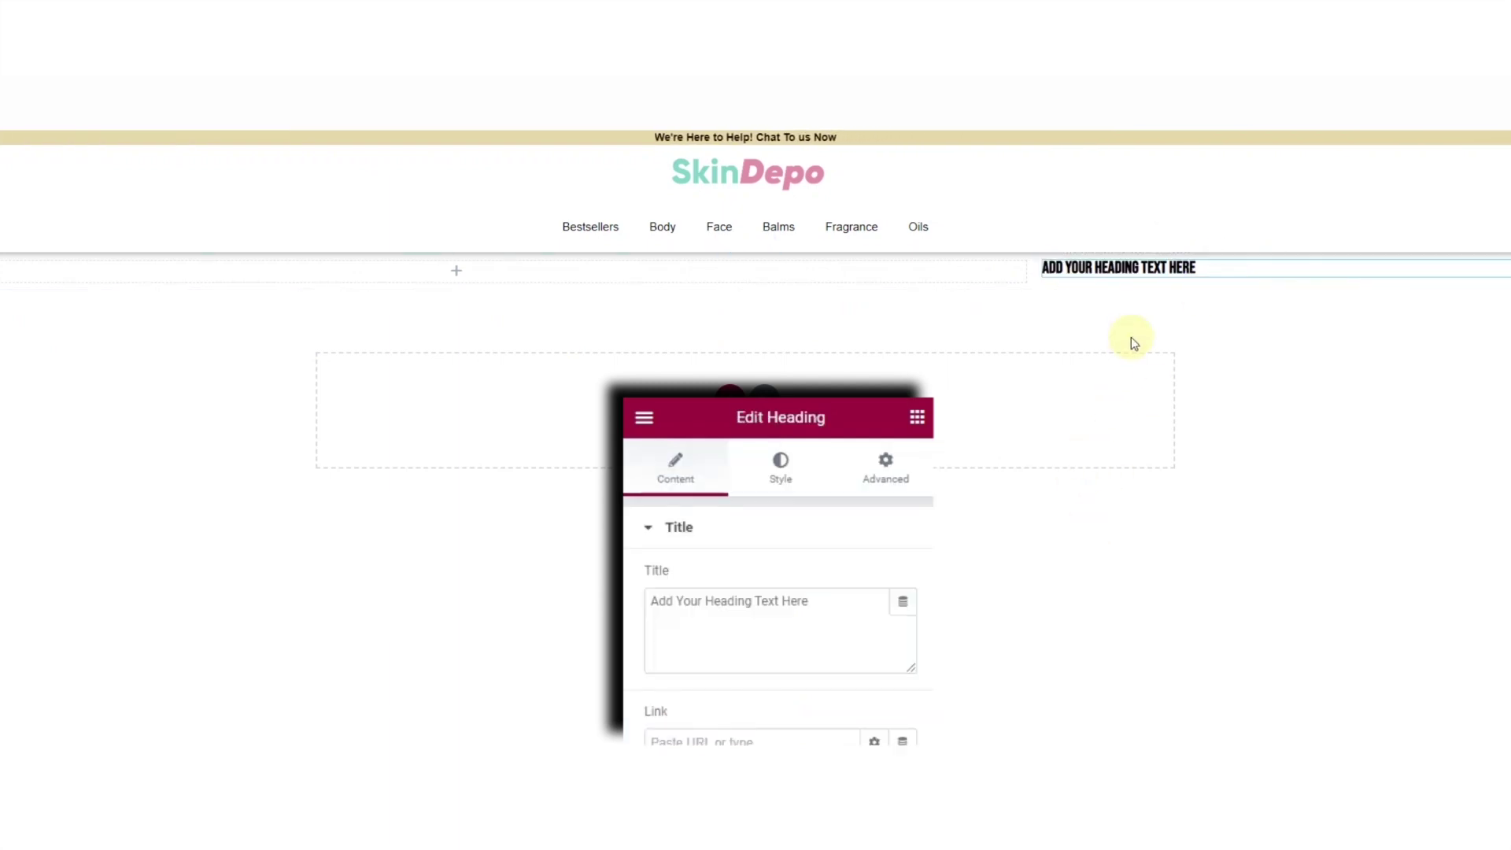
key("alt+Tab")
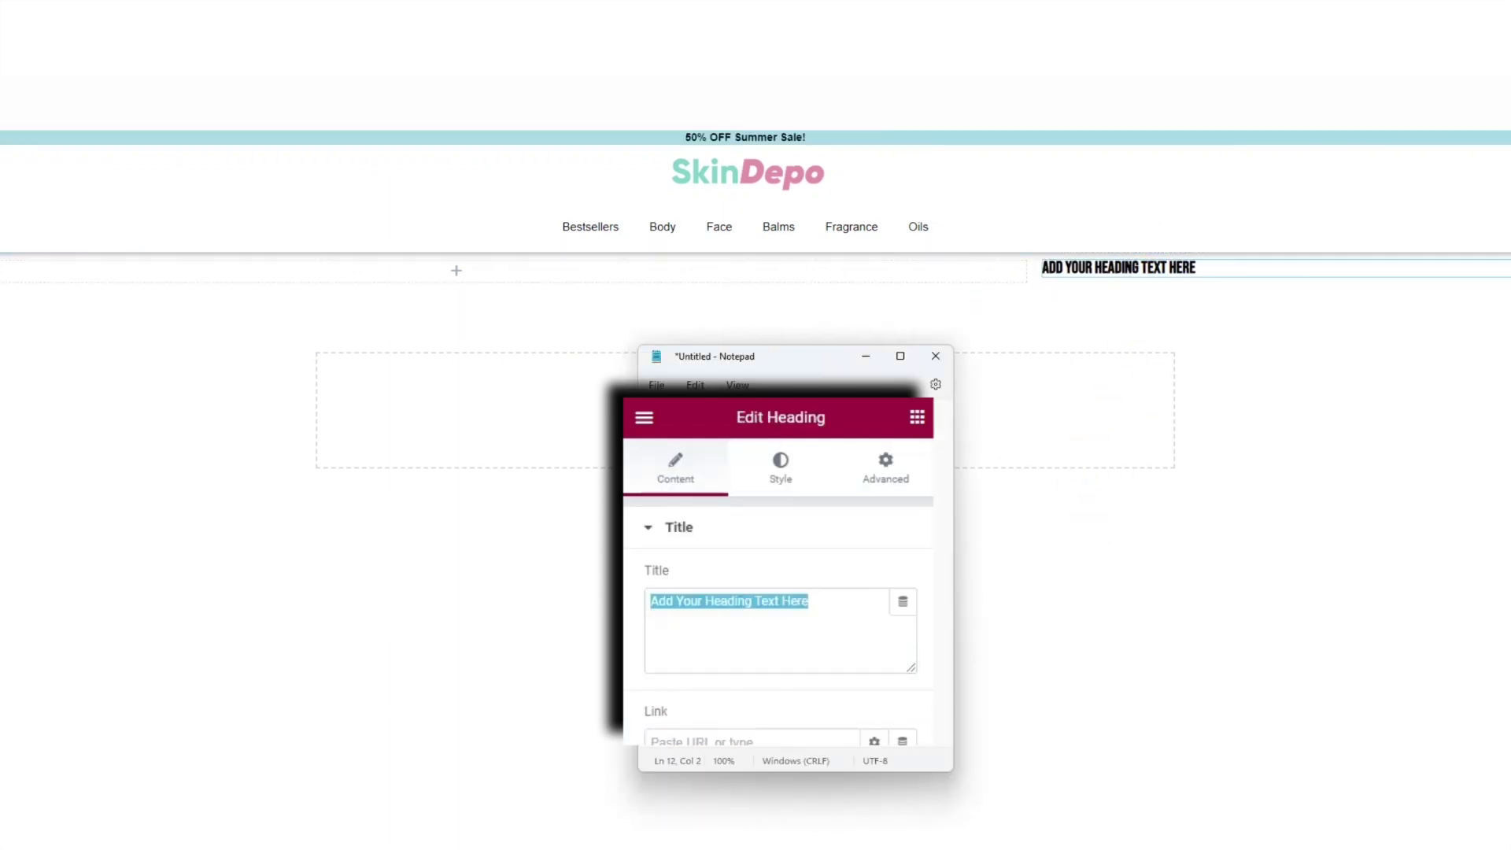
key("alt+Tab")
type("All you need to look flawlessly you")
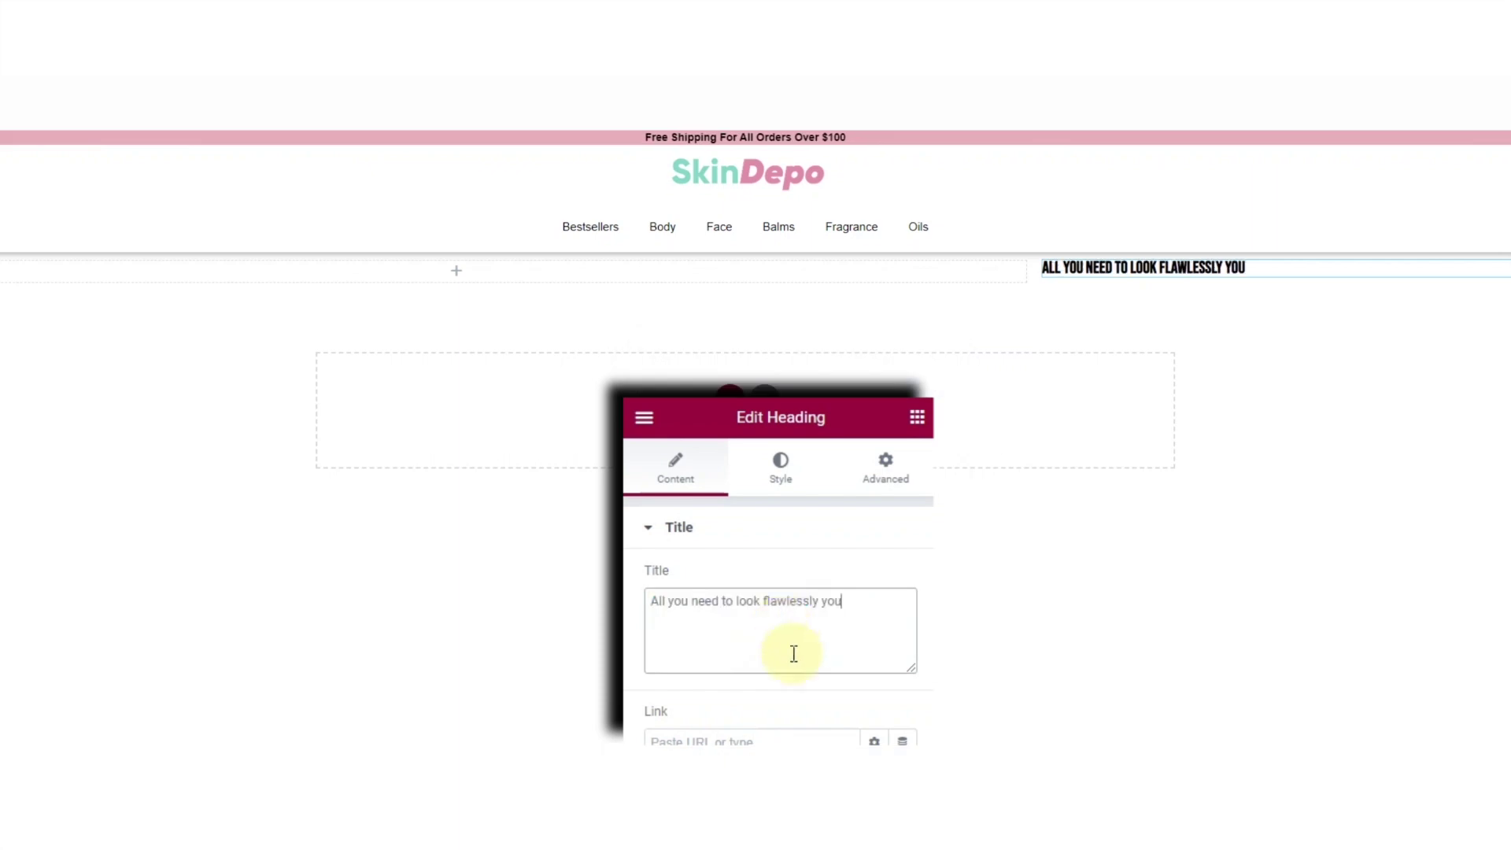
left_click(781, 466)
left_click(904, 623)
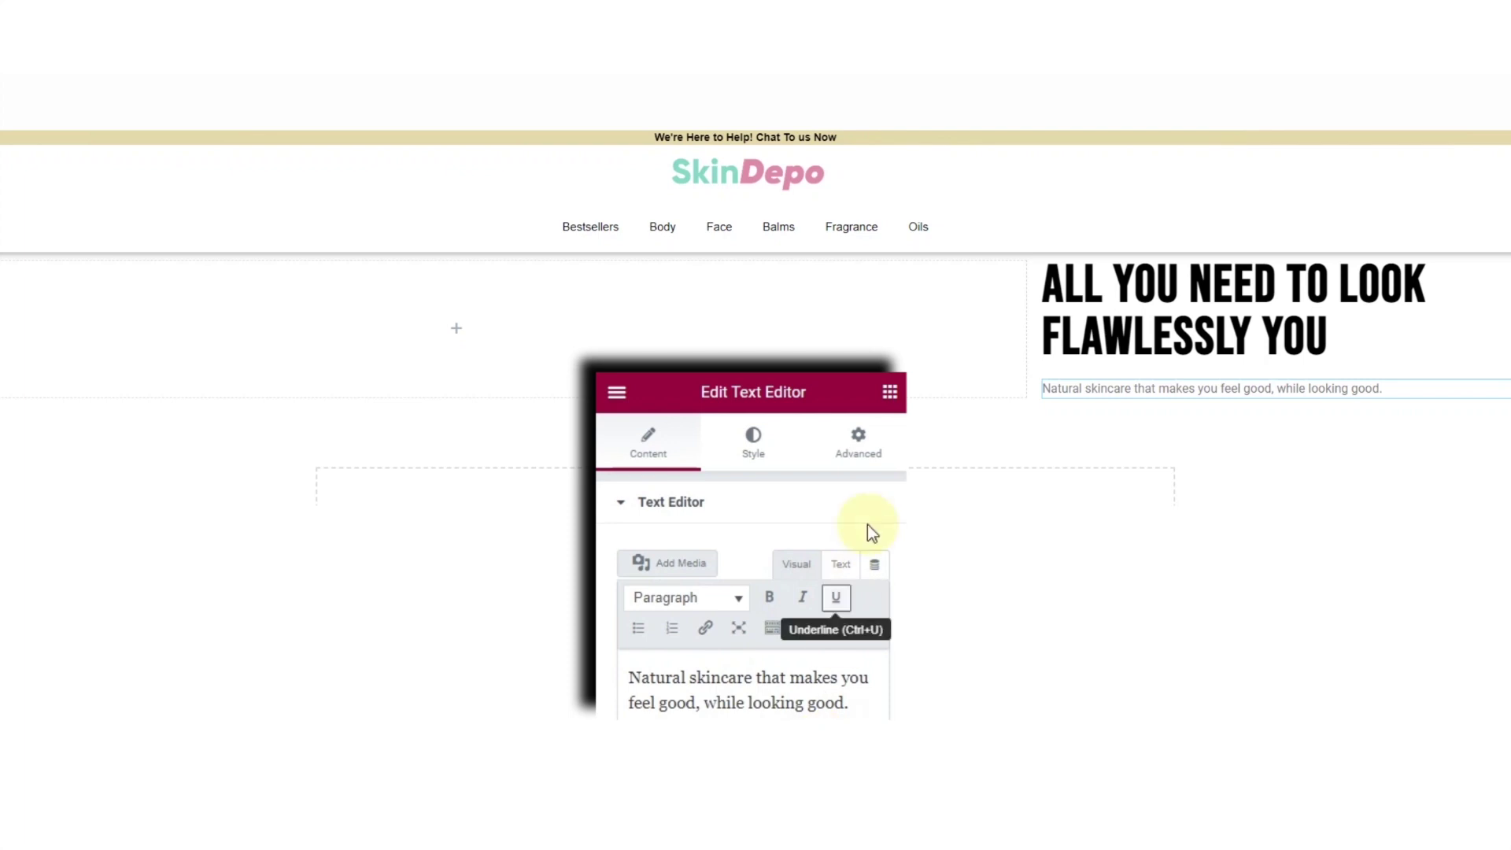
Set the typography size of the text below the heading to 22 px.
left_click(754, 441)
left_click(877, 638)
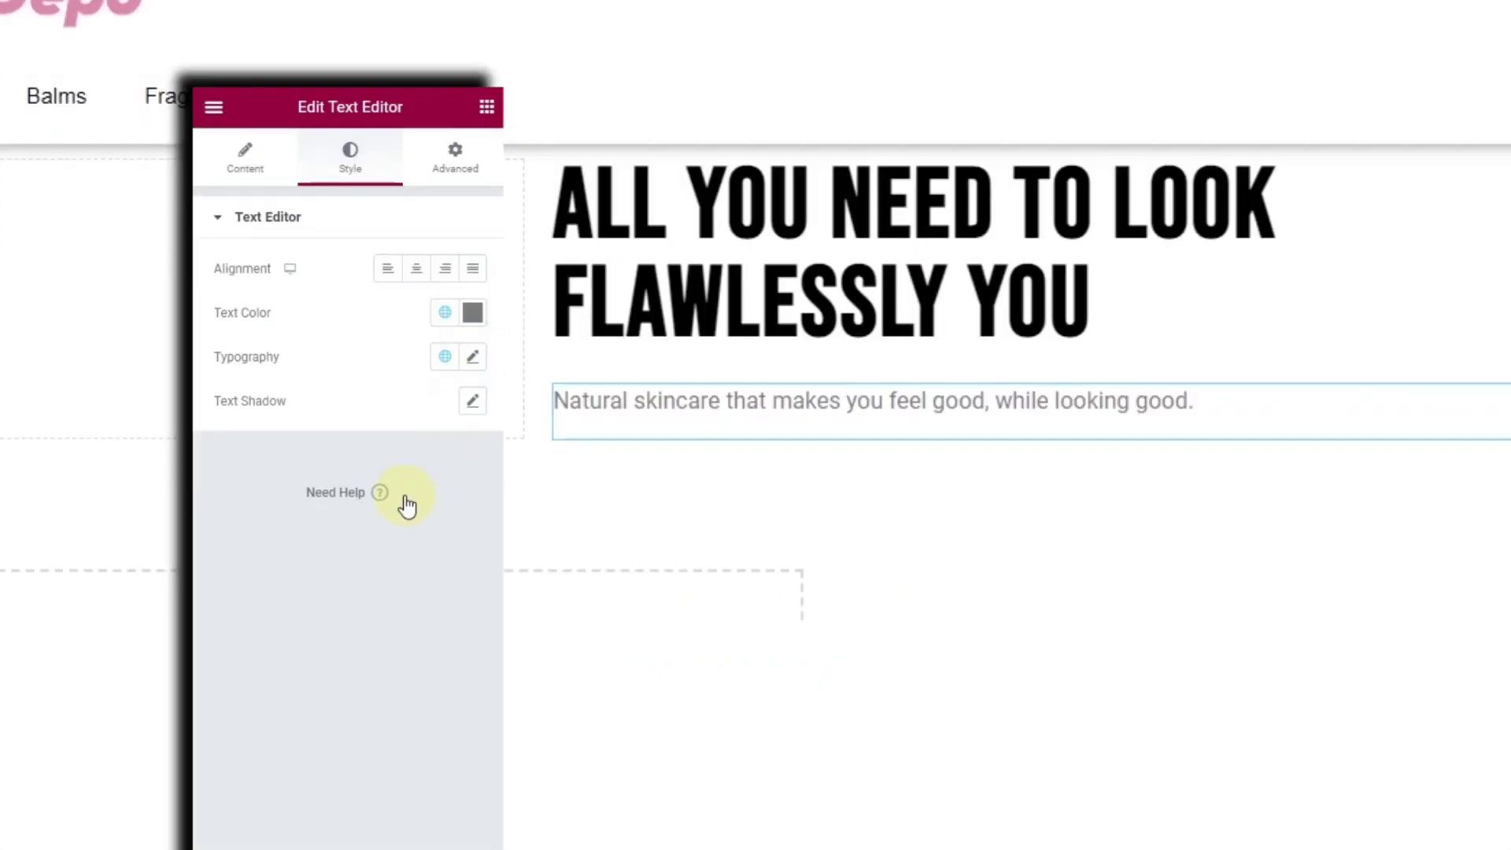
mouse_move(237, 523)
left_mouse_down()
mouse_move(270, 526)
mouse_move(258, 532)
left_mouse_up()
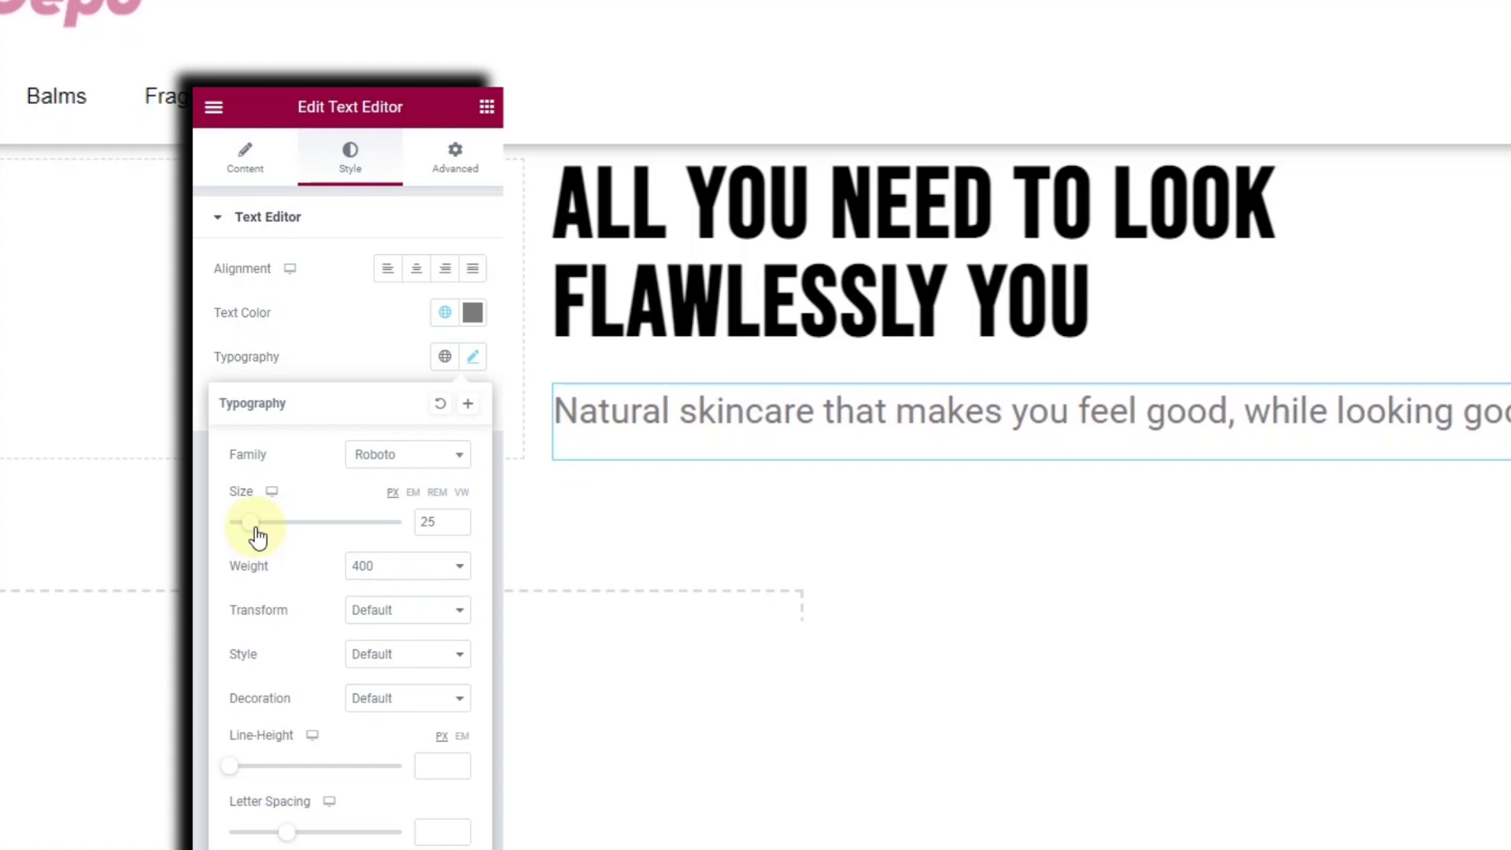
left_click_drag(257, 538, 254, 537)
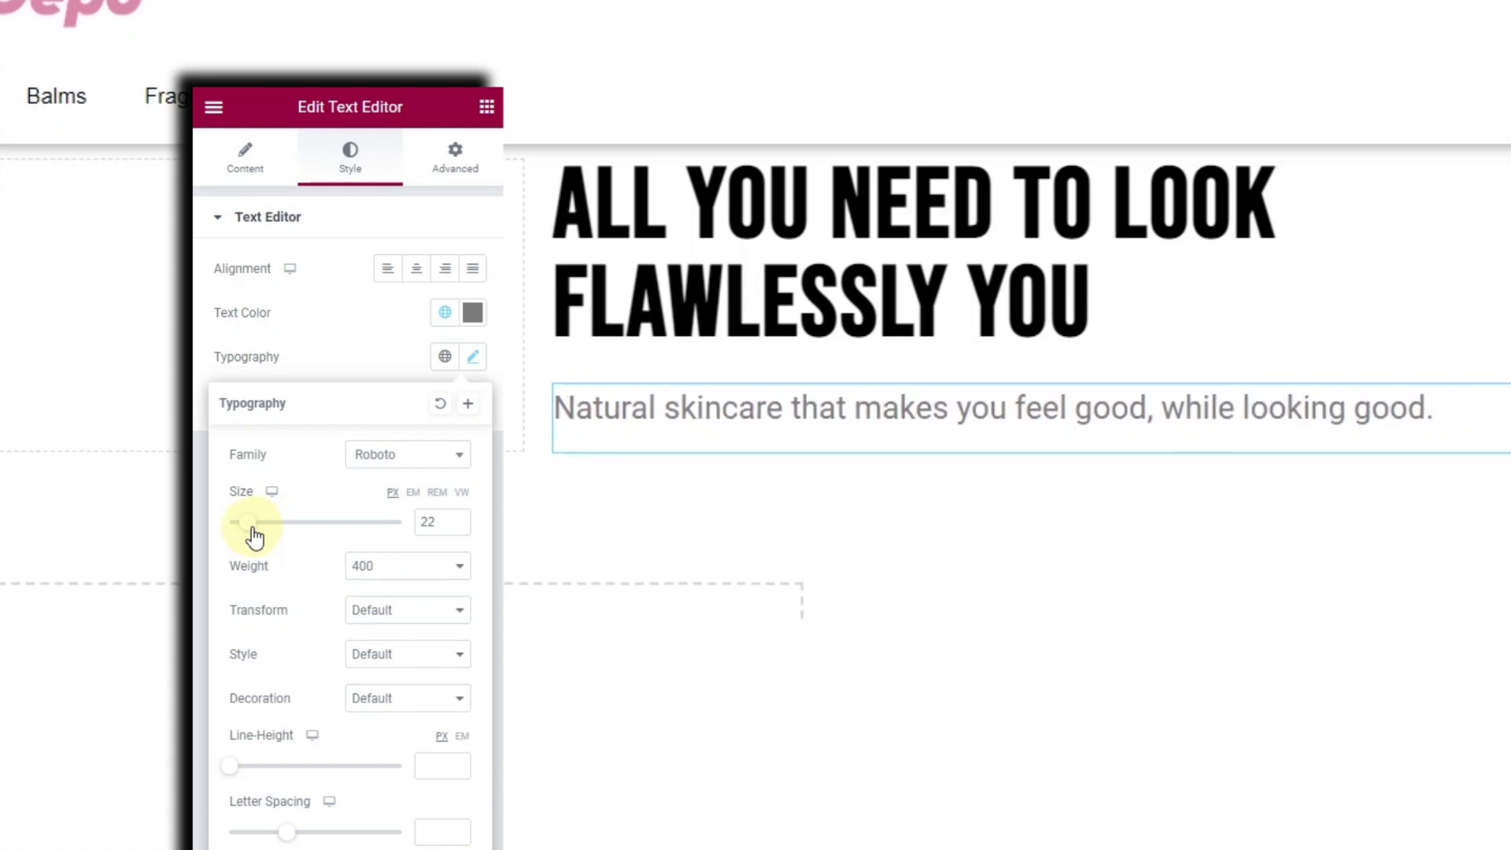
key("Escape")
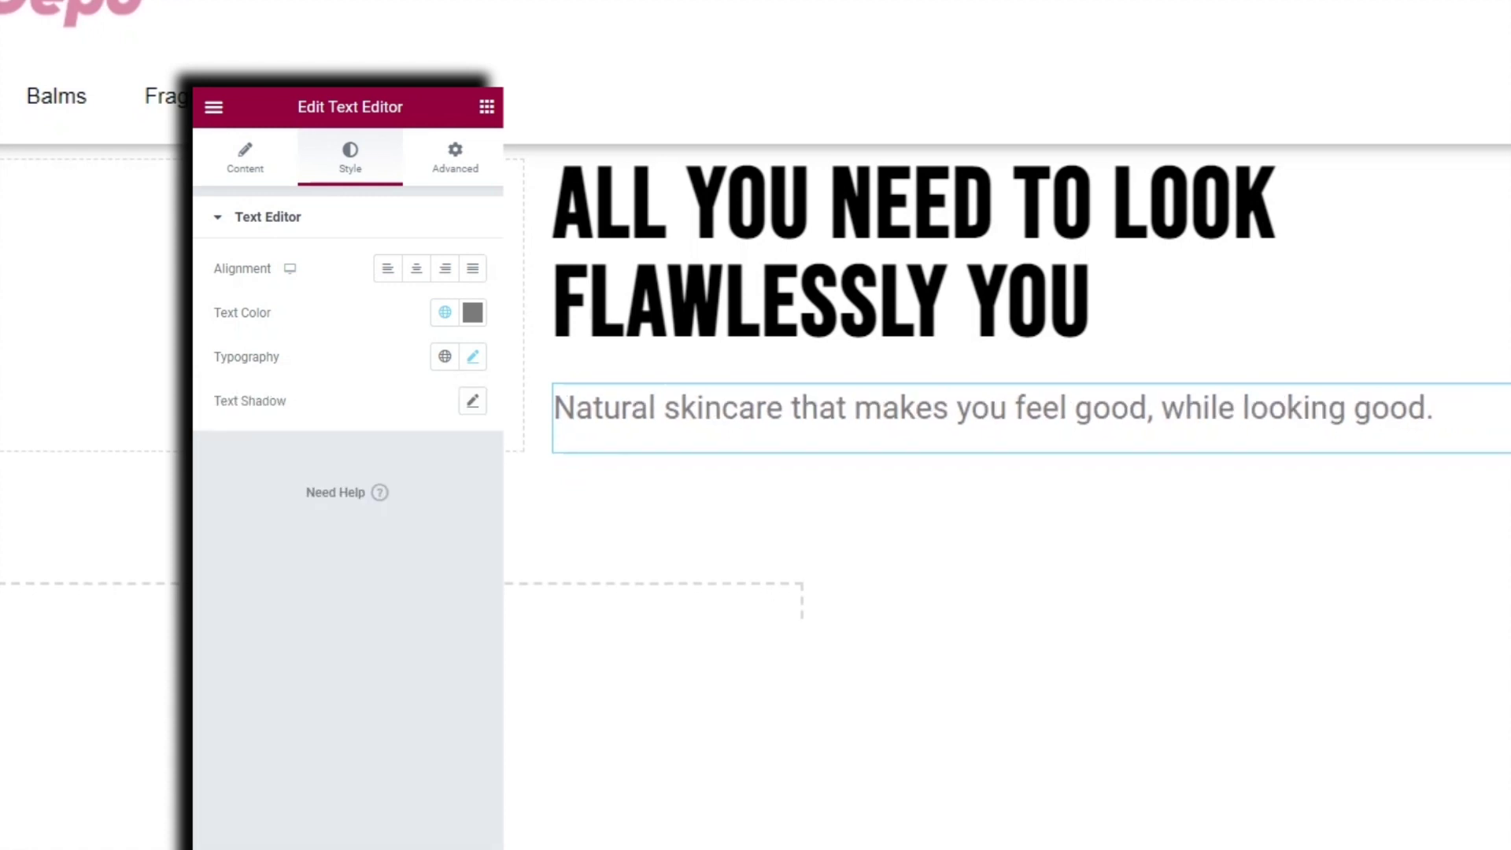
Add a Shop Now button below the text in the narrower column.
left_click(487, 106)
left_click_drag(409, 568, 698, 441)
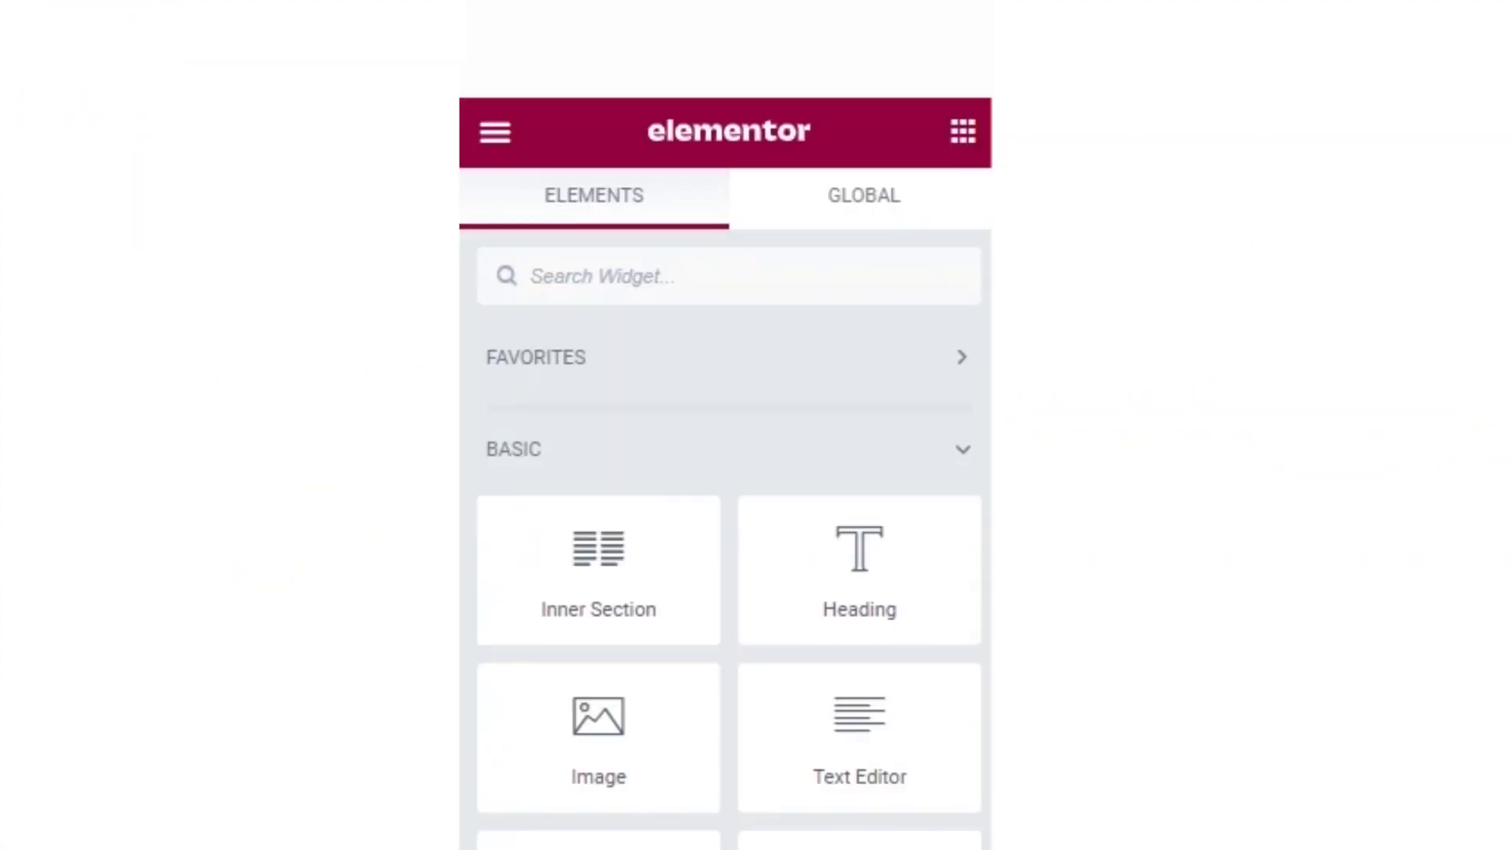
Search the widgets for "slider" and place an Image Carousel in the wider column.
left_click(587, 268)
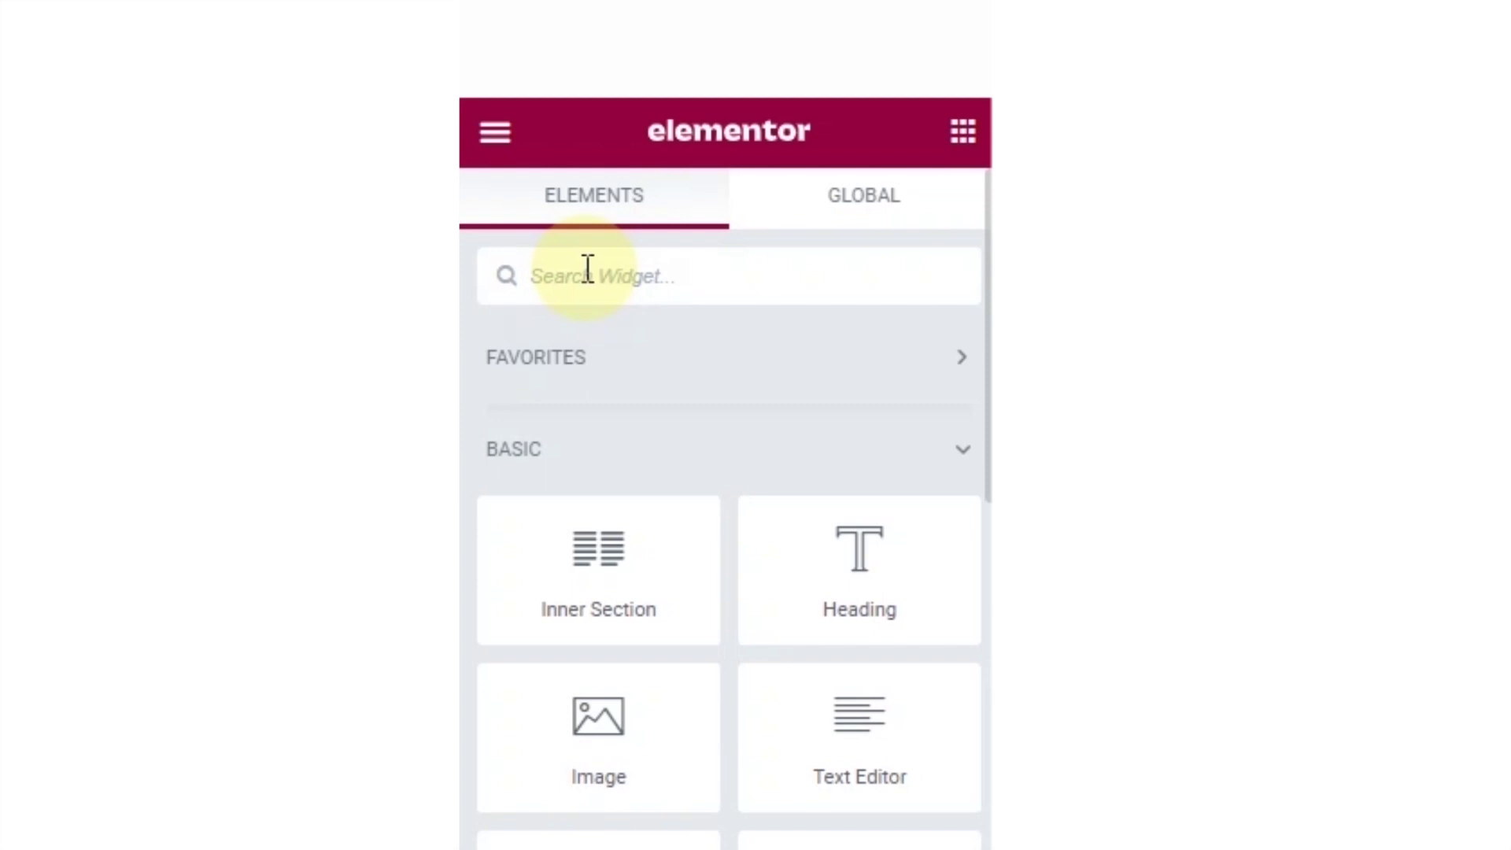
type("slider")
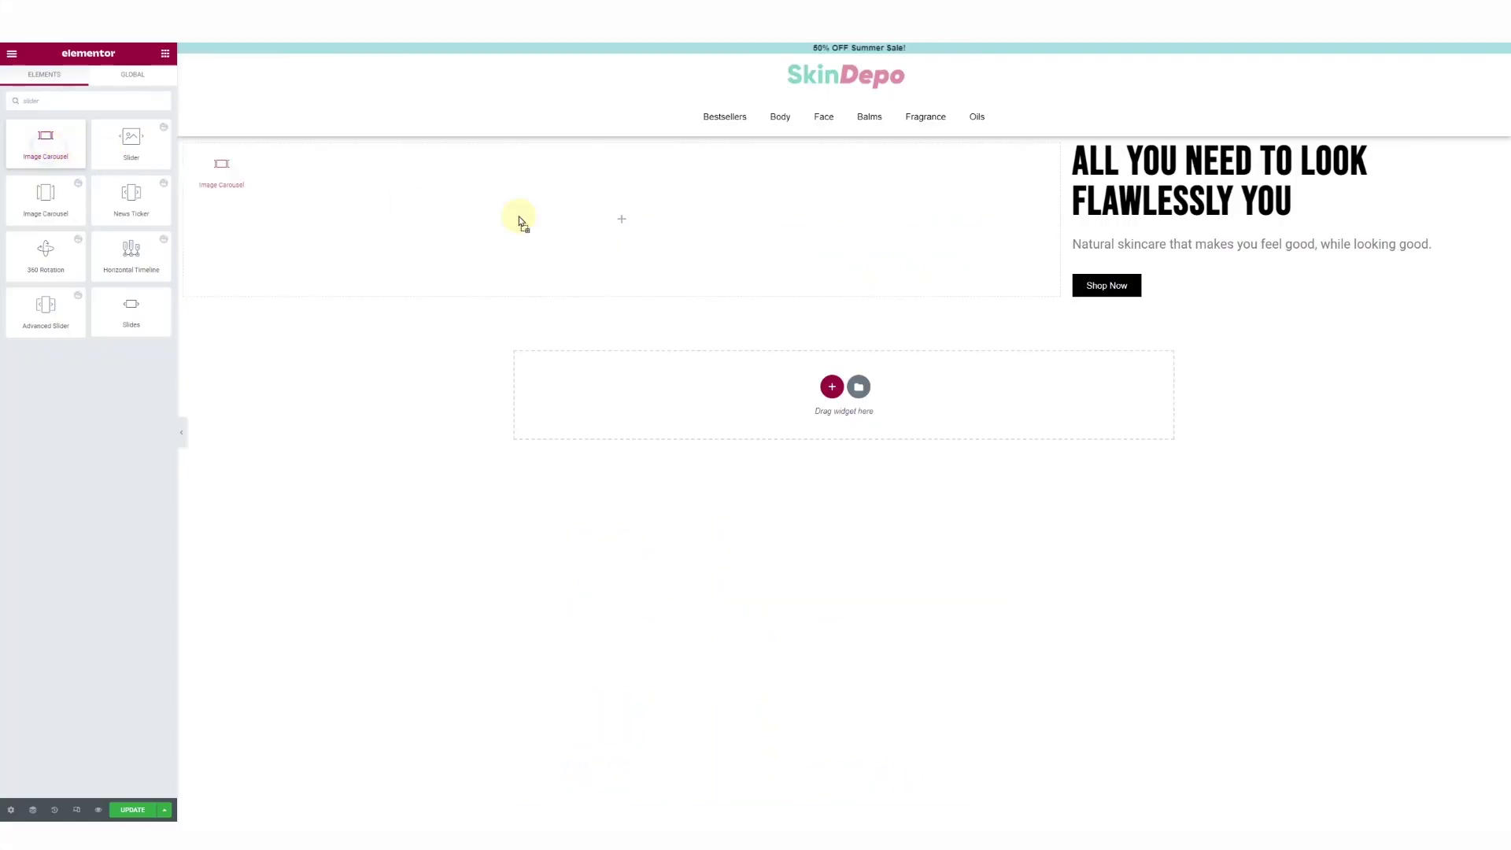
left_click_drag(520, 221, 721, 244)
Insert three skincare photos into the carousel gallery, ordered as white robe, hand with leaves, then woman with dropper.
left_click(33, 183)
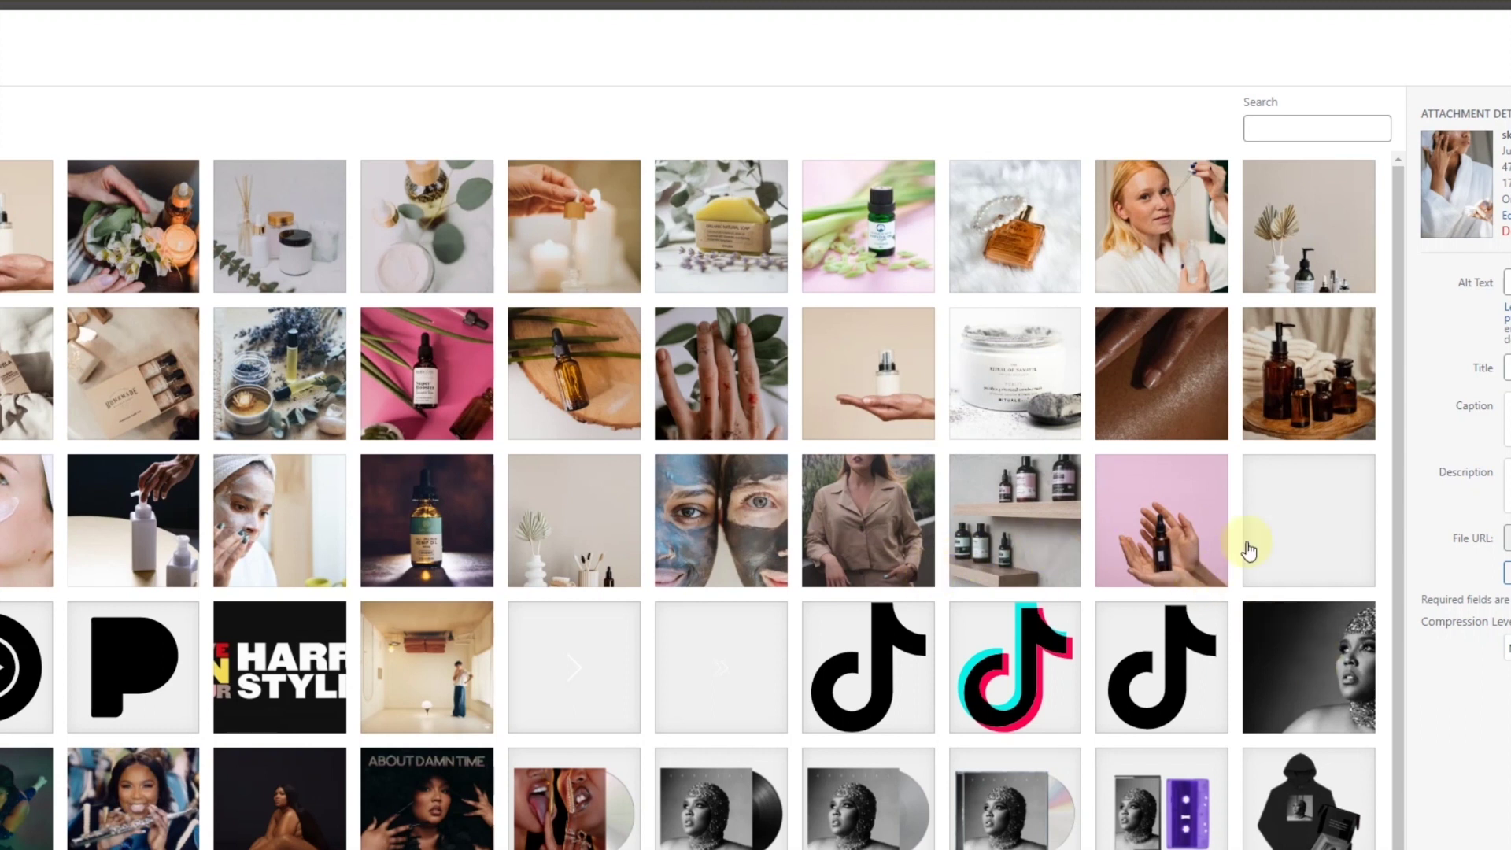
left_click(1180, 240)
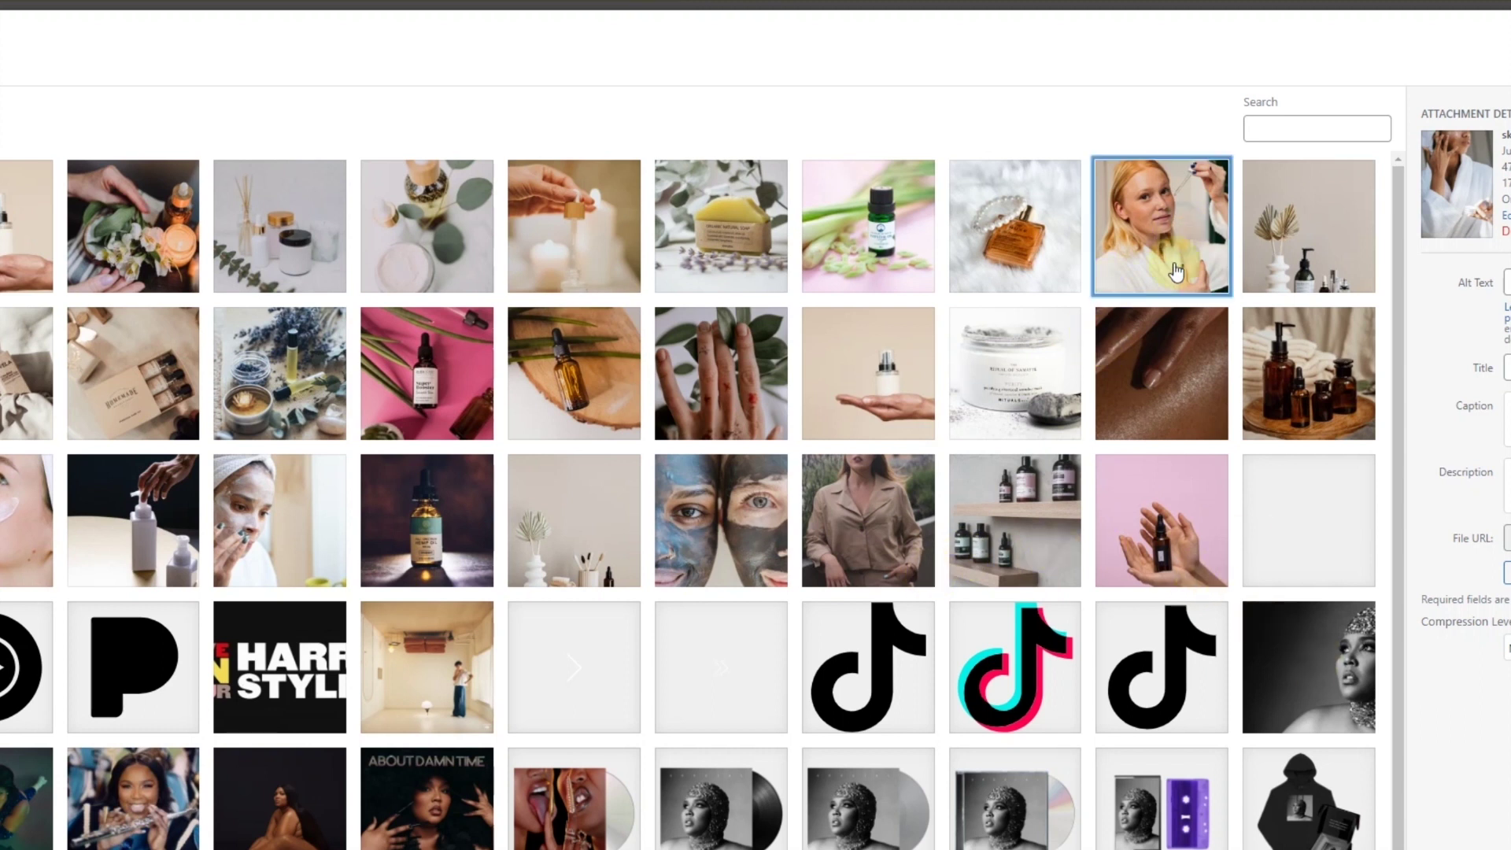
left_click(732, 380)
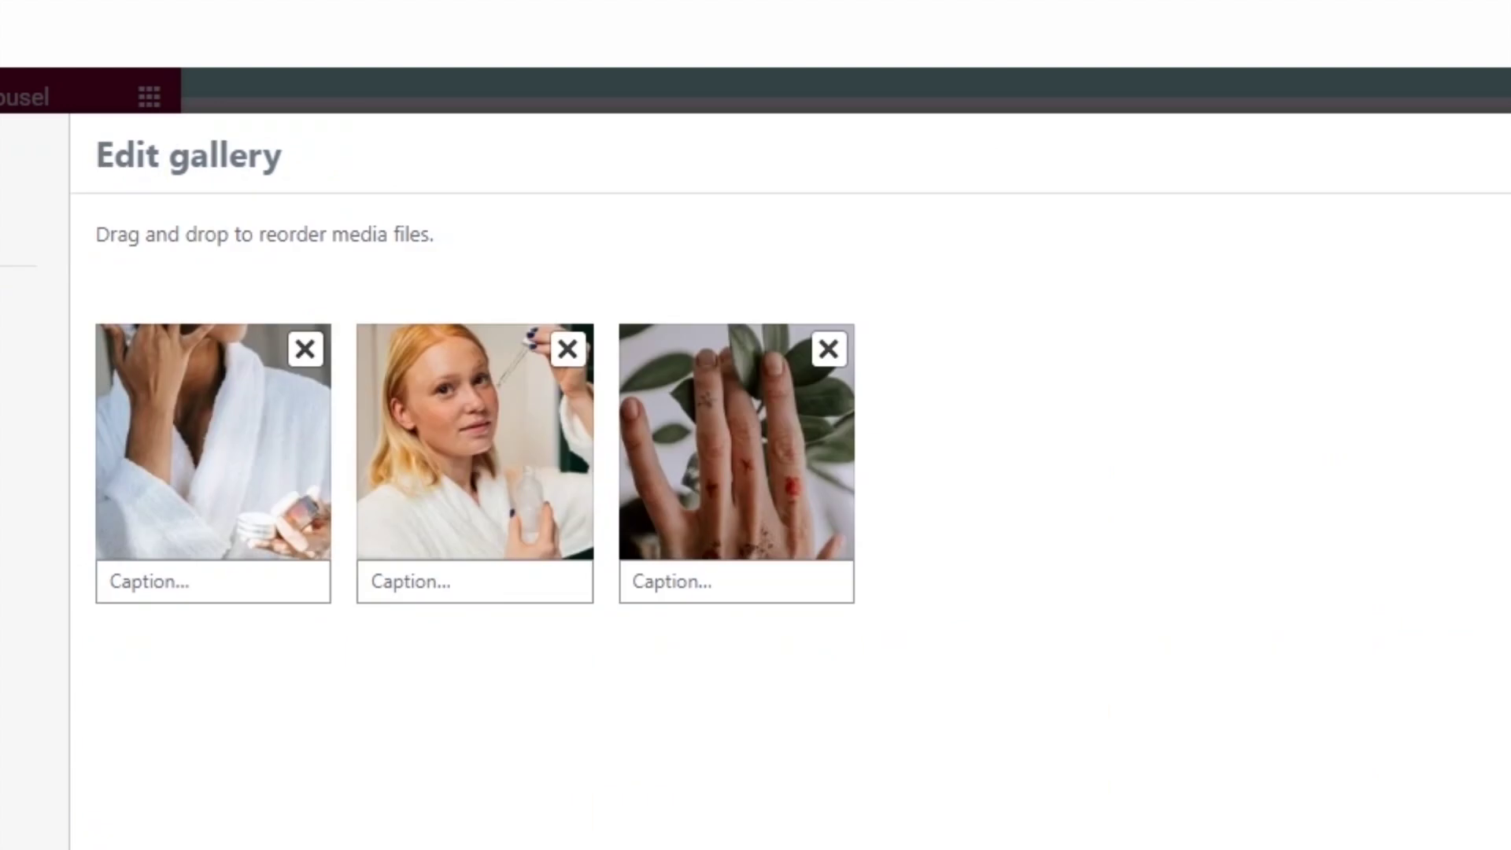
left_click_drag(627, 540, 504, 449)
left_click_drag(279, 492, 158, 476)
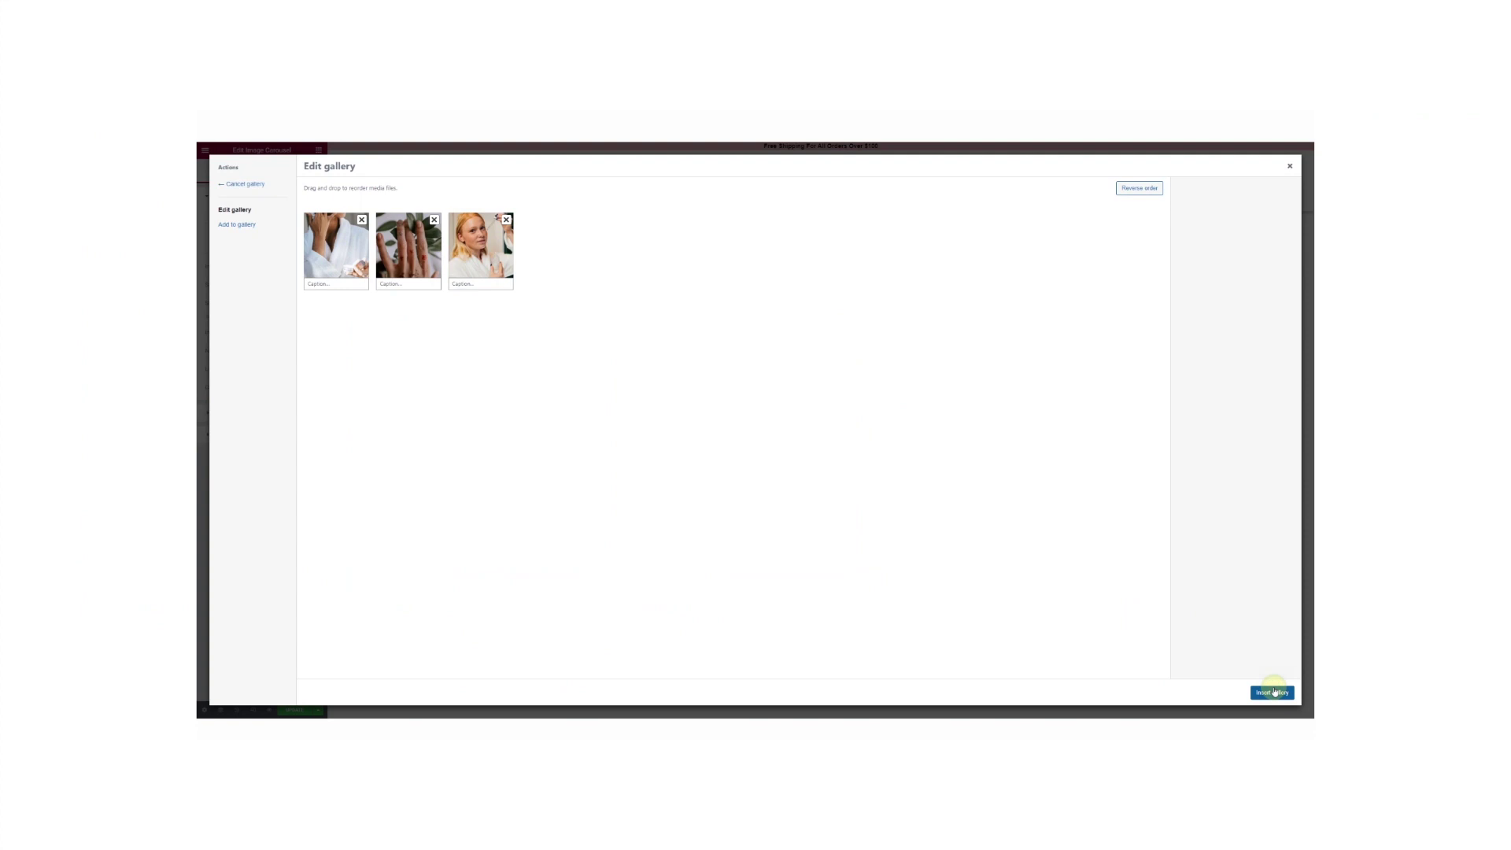
left_click(1274, 692)
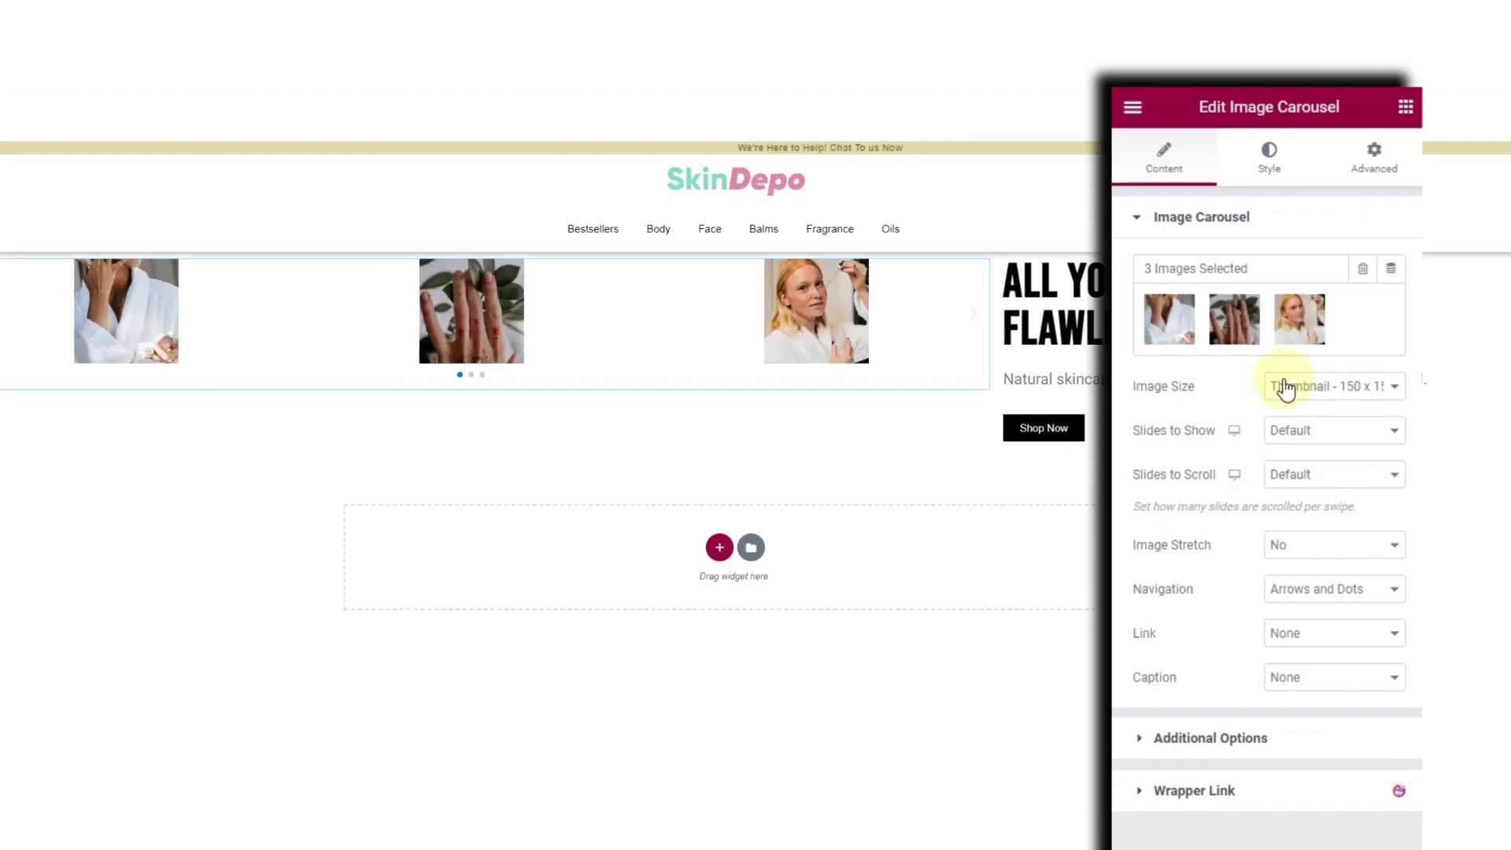
Set the carousel's image size to Full.
left_click(1311, 390)
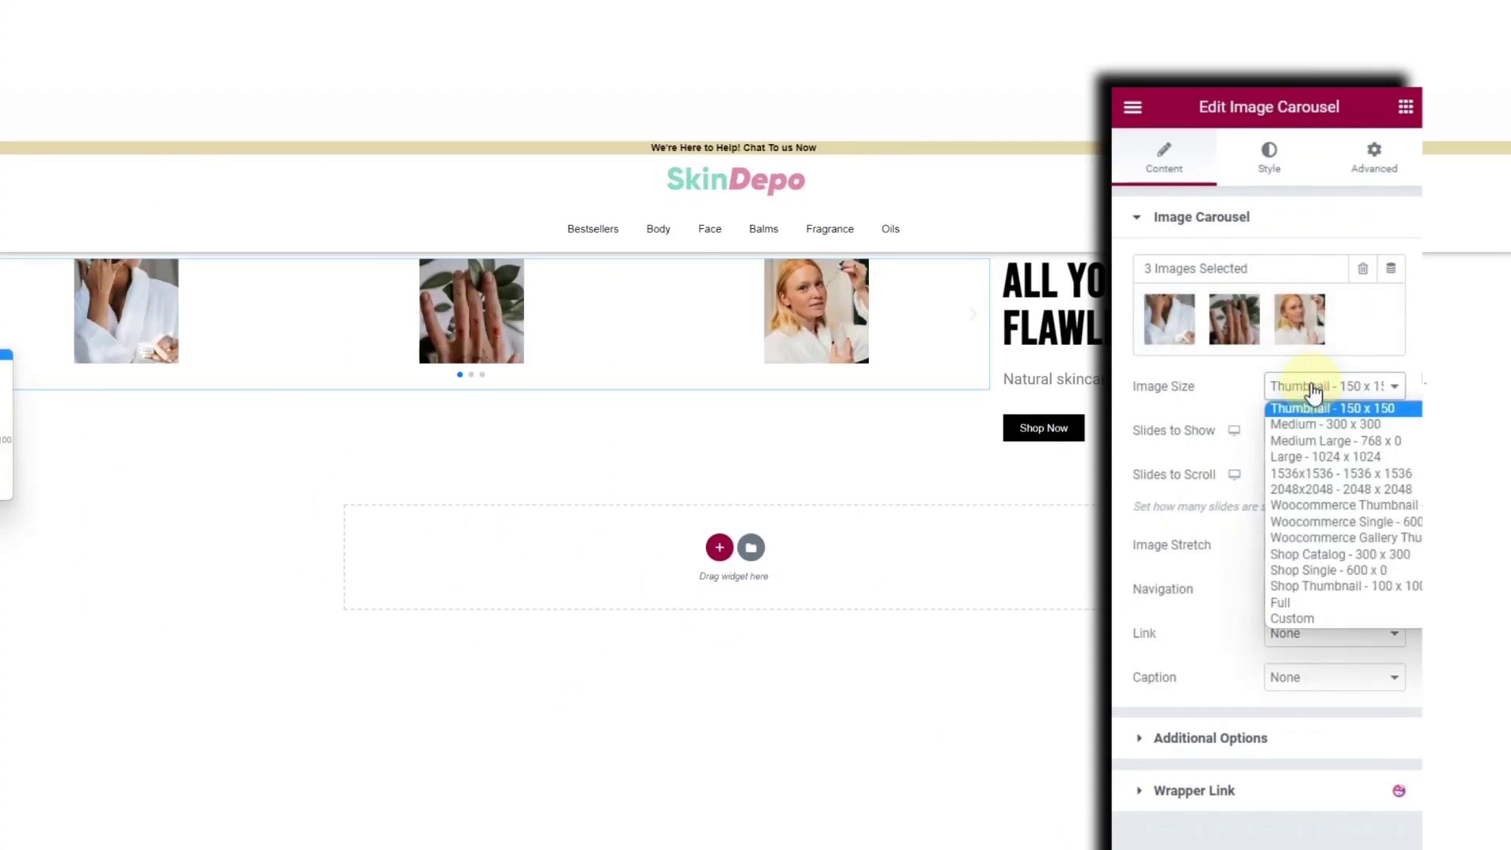
left_click(1300, 603)
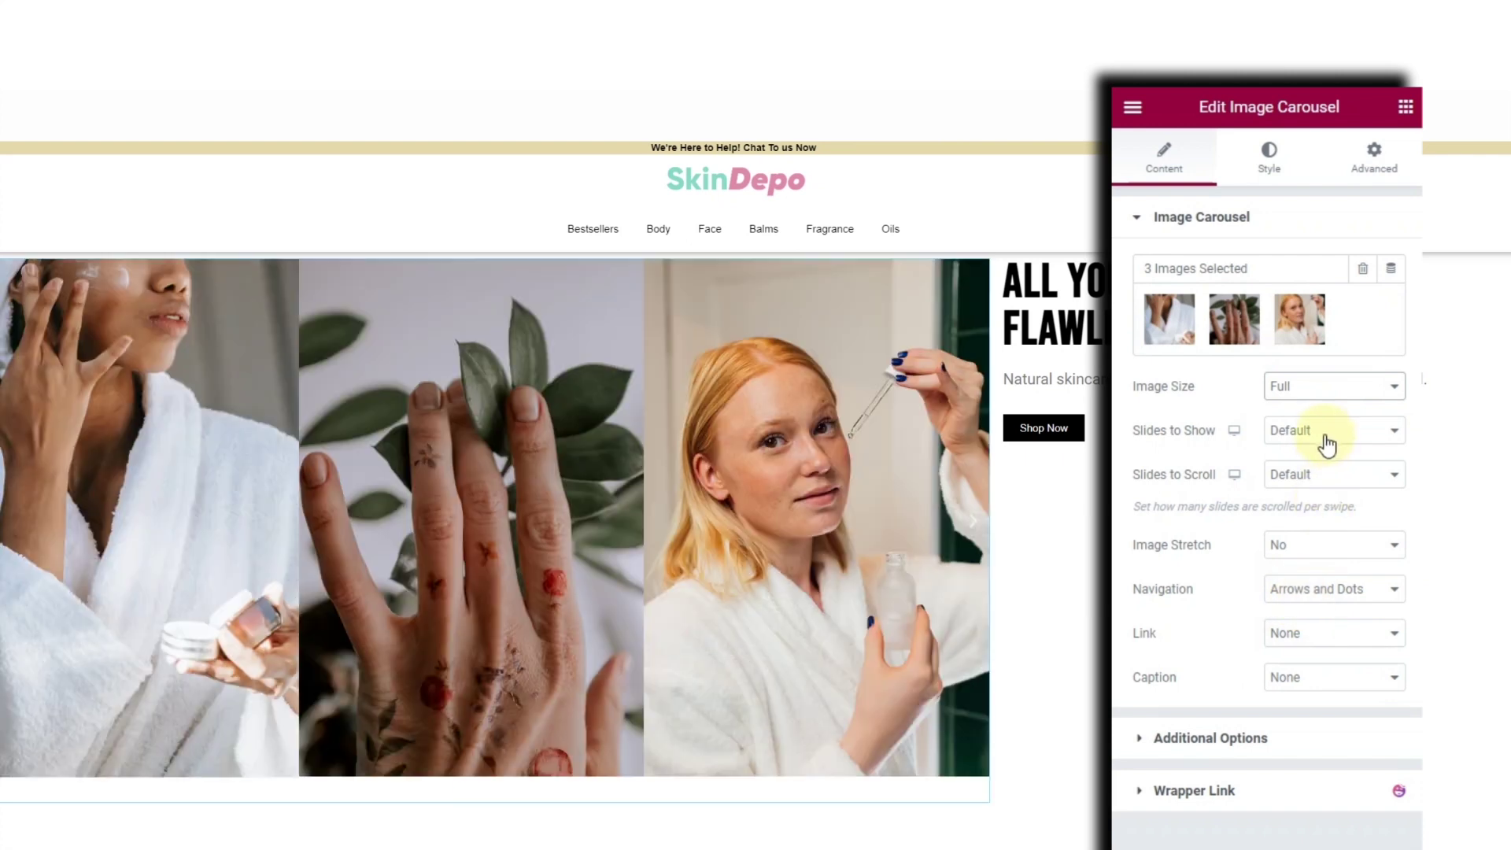
Set the image carousel to show 2 slides at a time.
left_click(1327, 435)
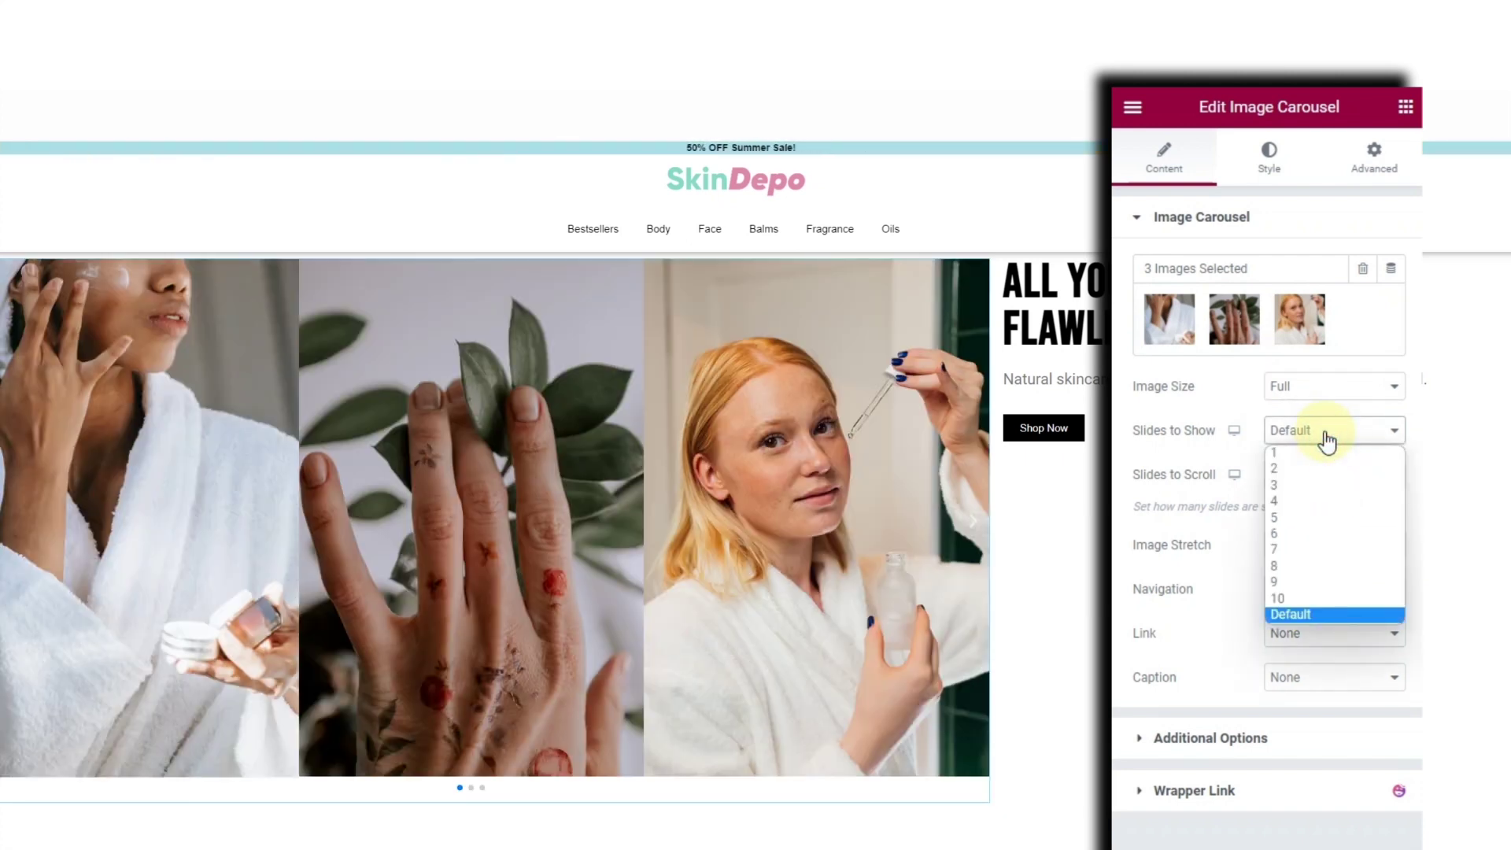
left_click(1328, 470)
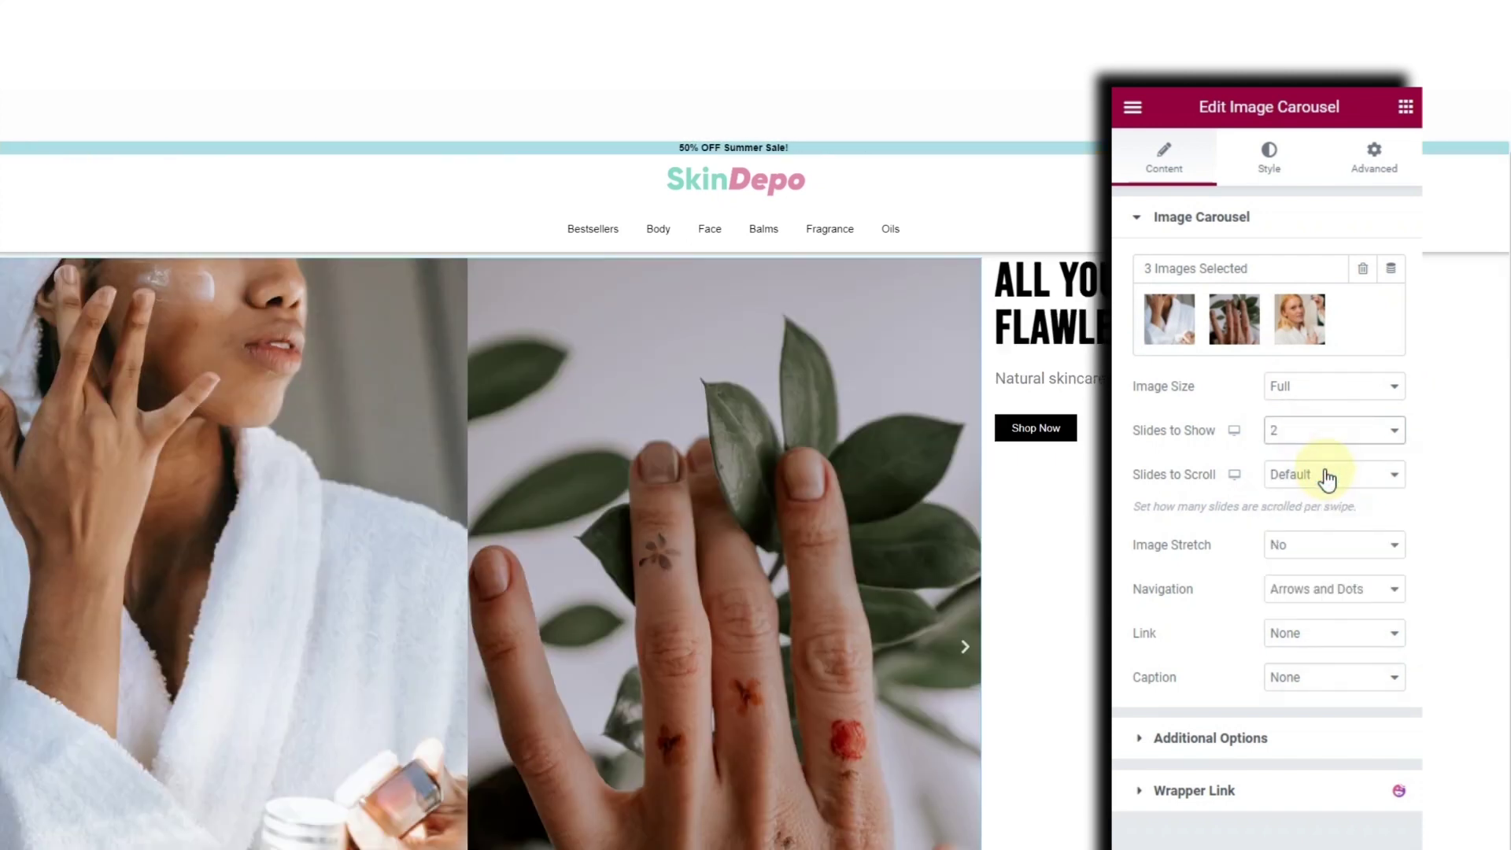
left_click(1310, 492)
left_click(1309, 491)
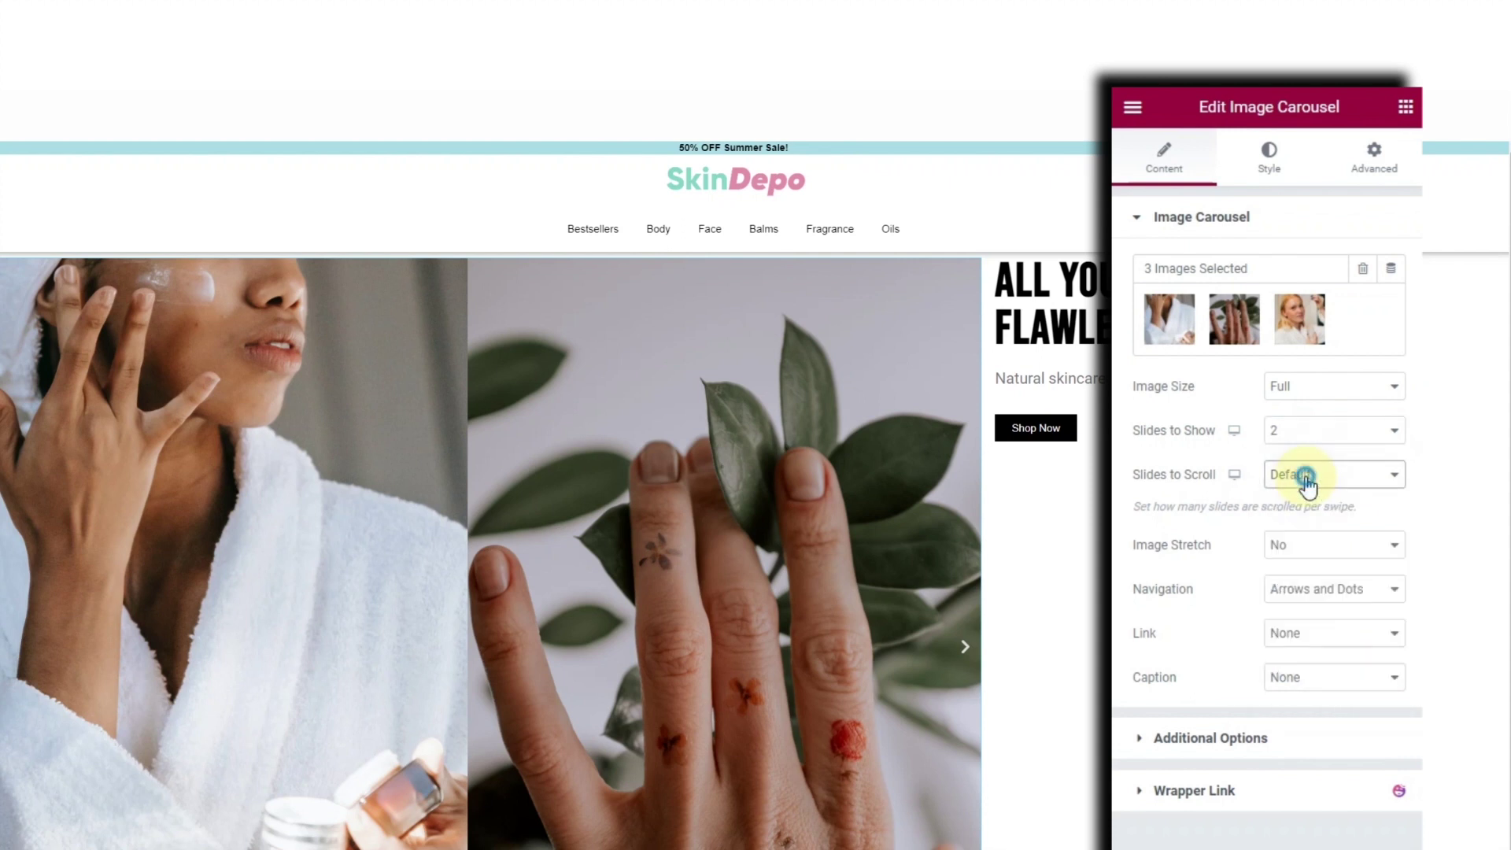
left_click(1309, 490)
left_click(1308, 487)
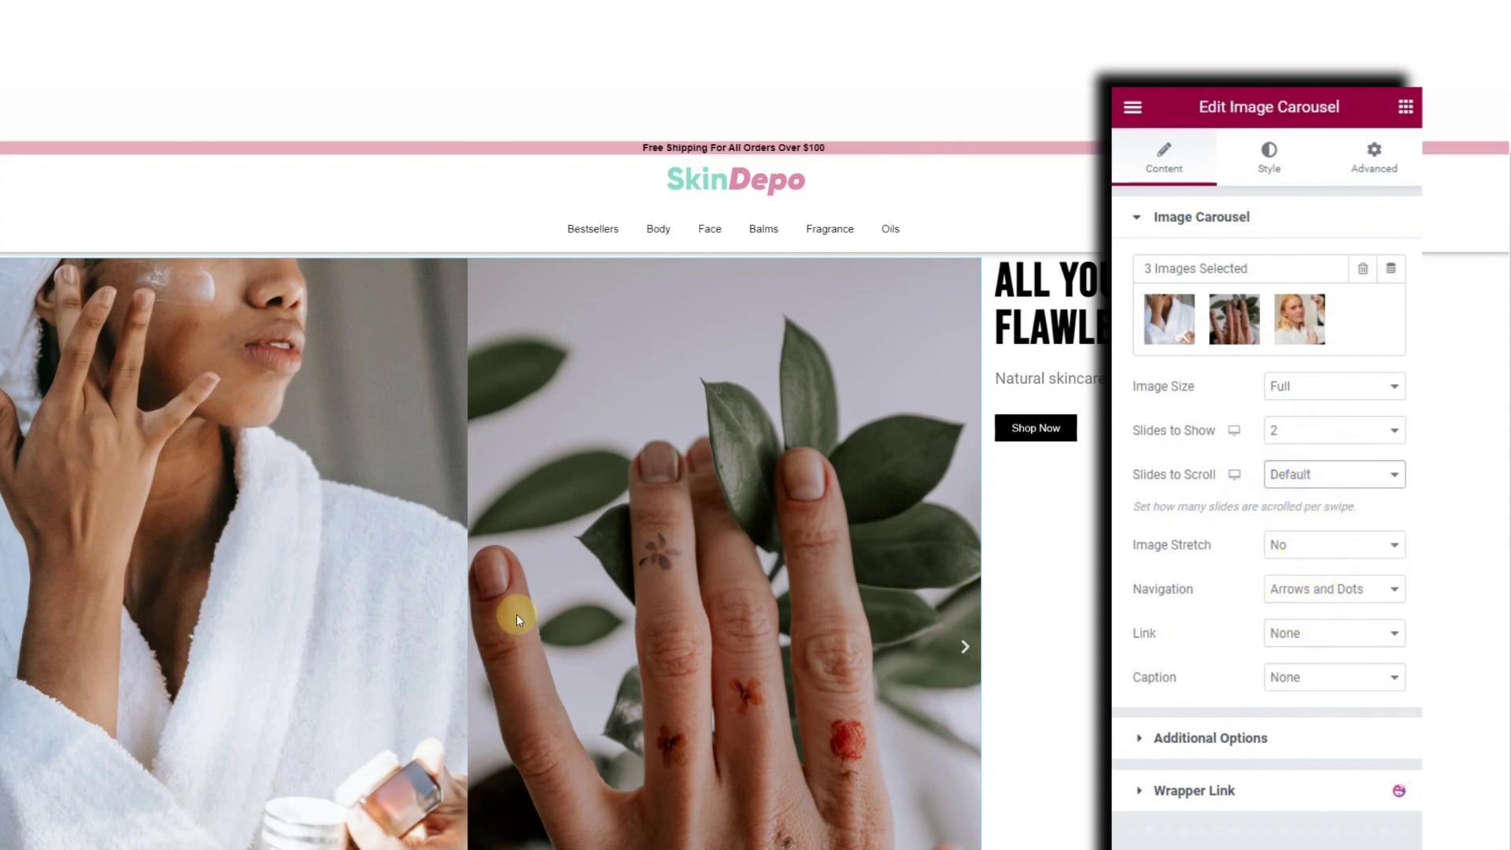
scroll(488, 612, "down", 1)
scroll(461, 612, "up", 1)
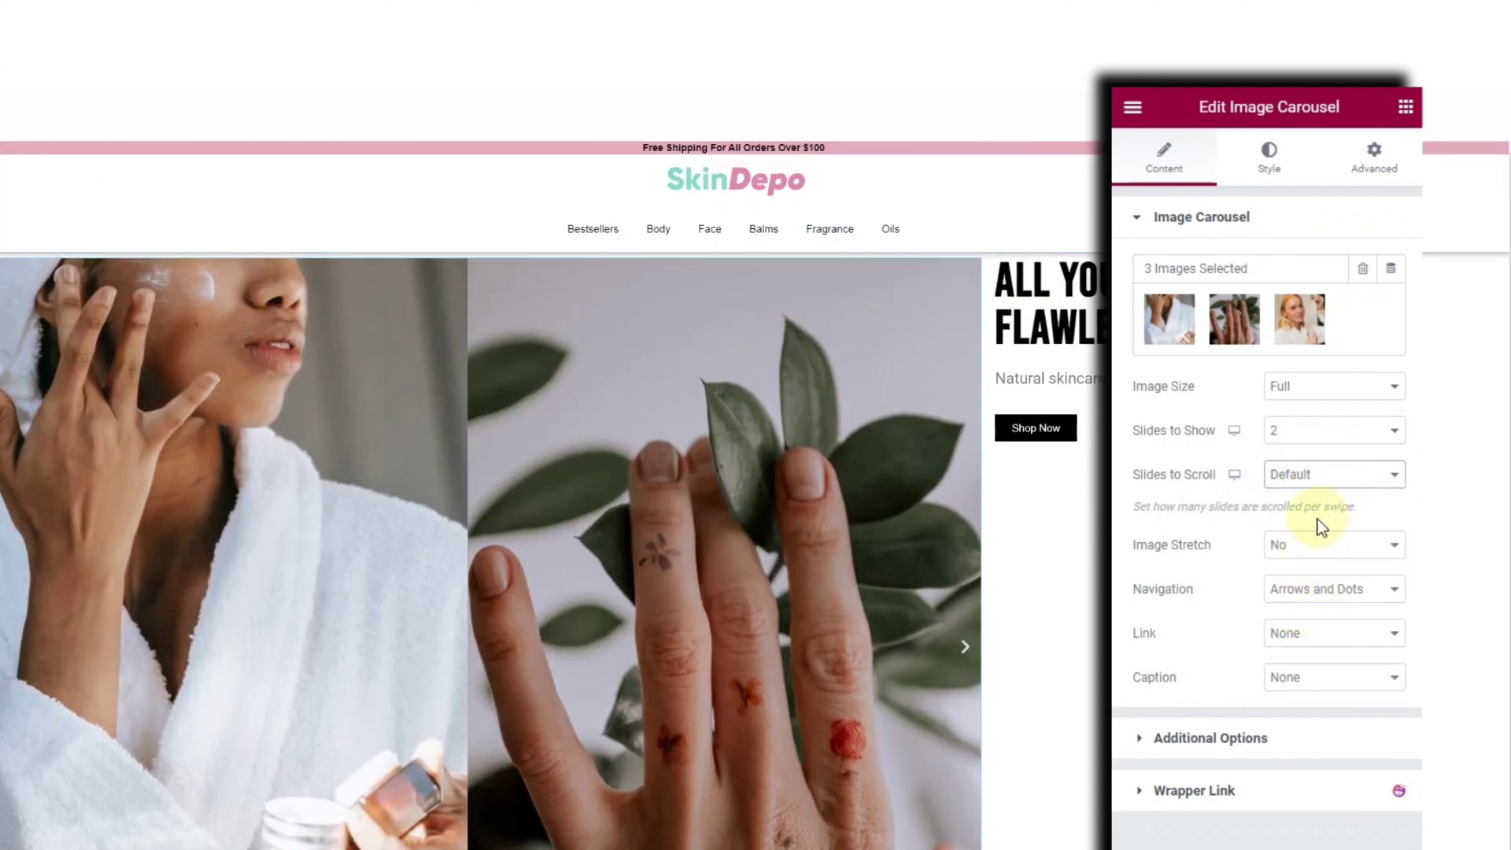
Set the carousel's navigation to None and turn on Lazyload in its additional options.
left_click(1340, 598)
left_click(1310, 655)
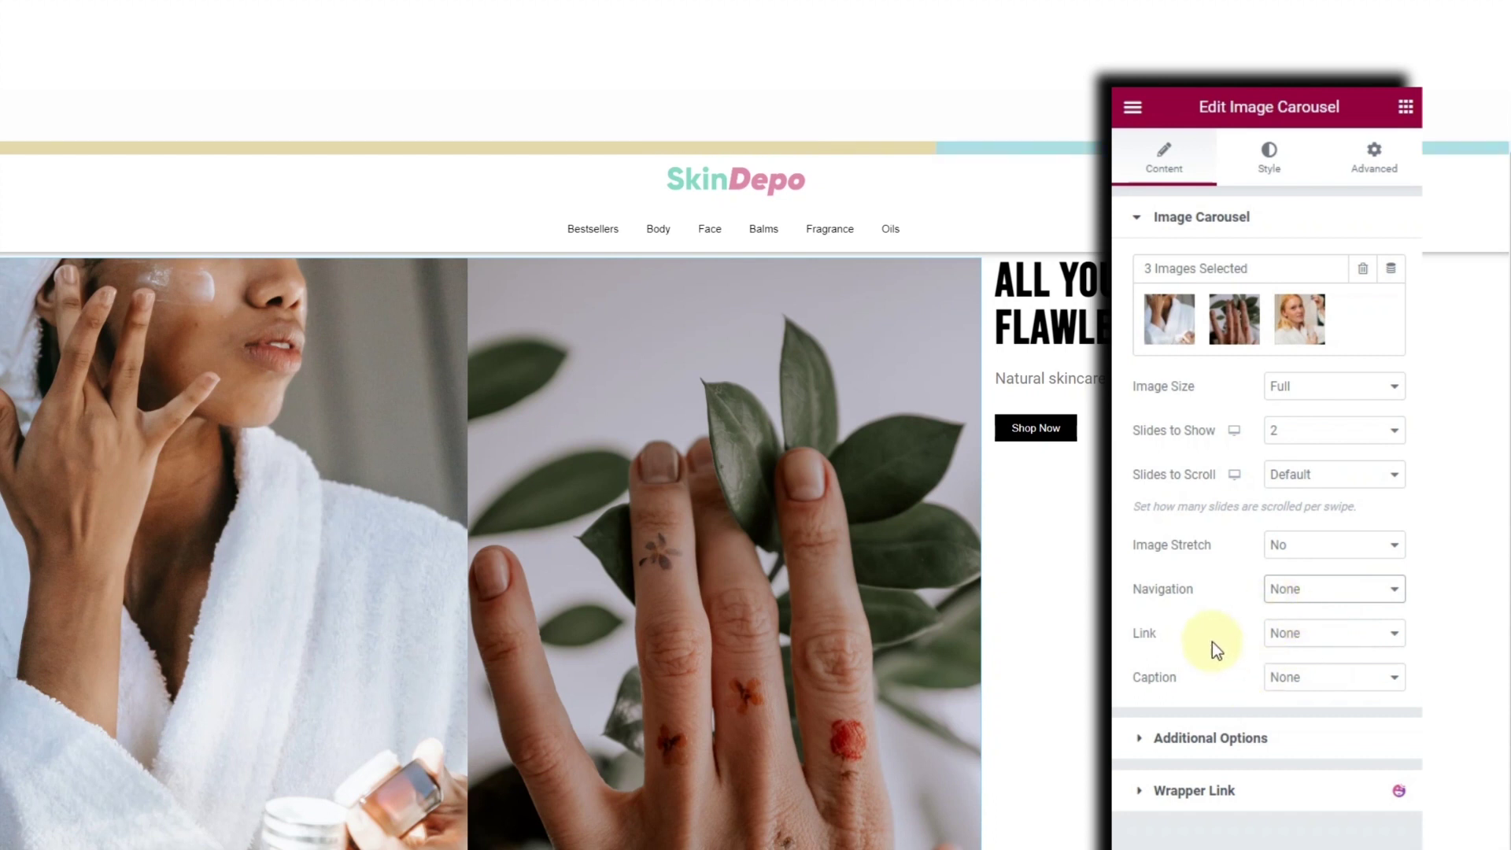
left_click(1253, 735)
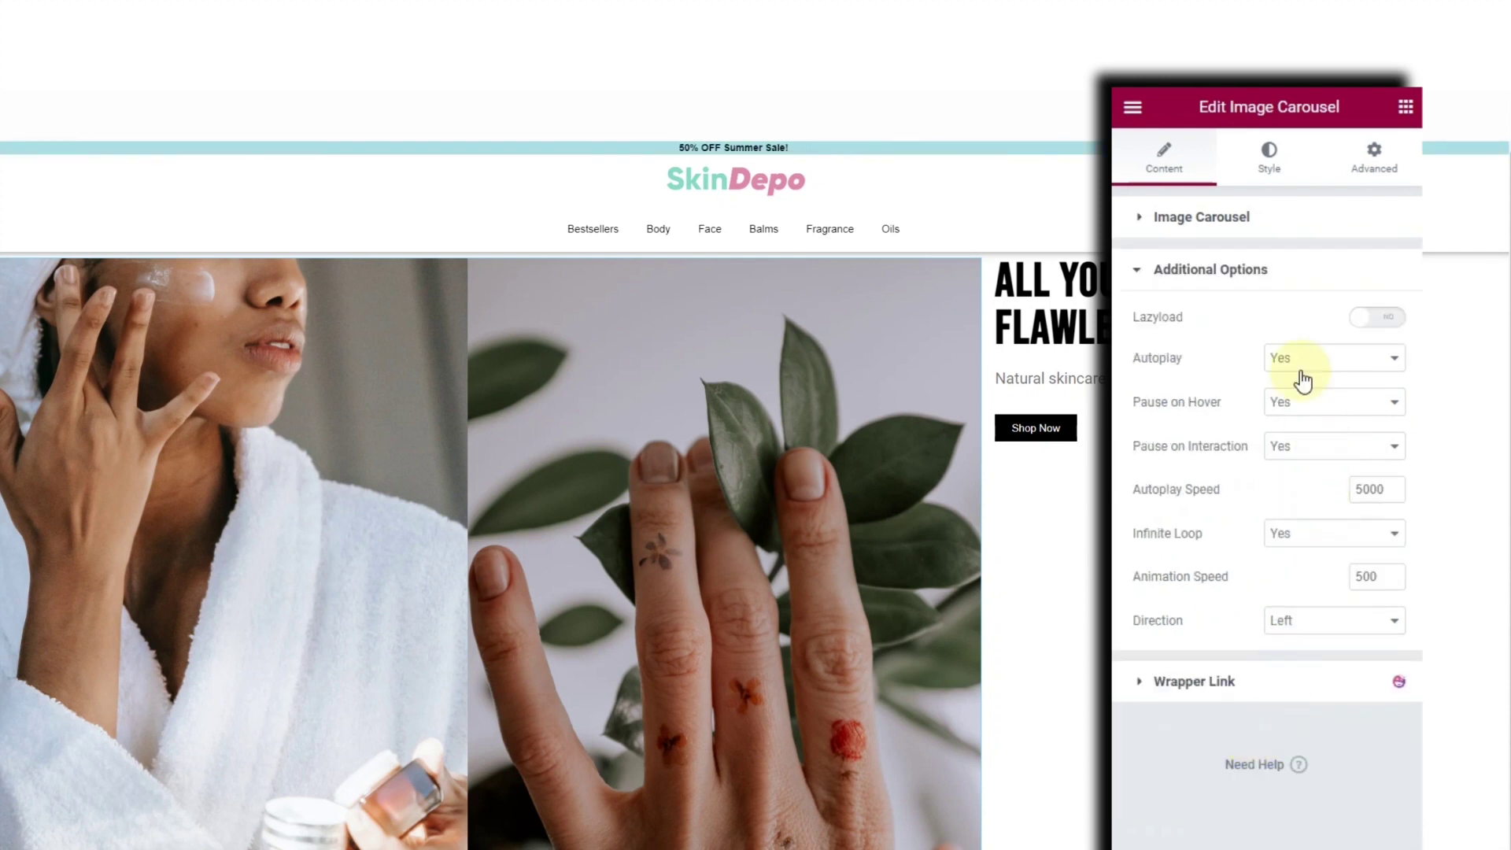
left_click(1391, 318)
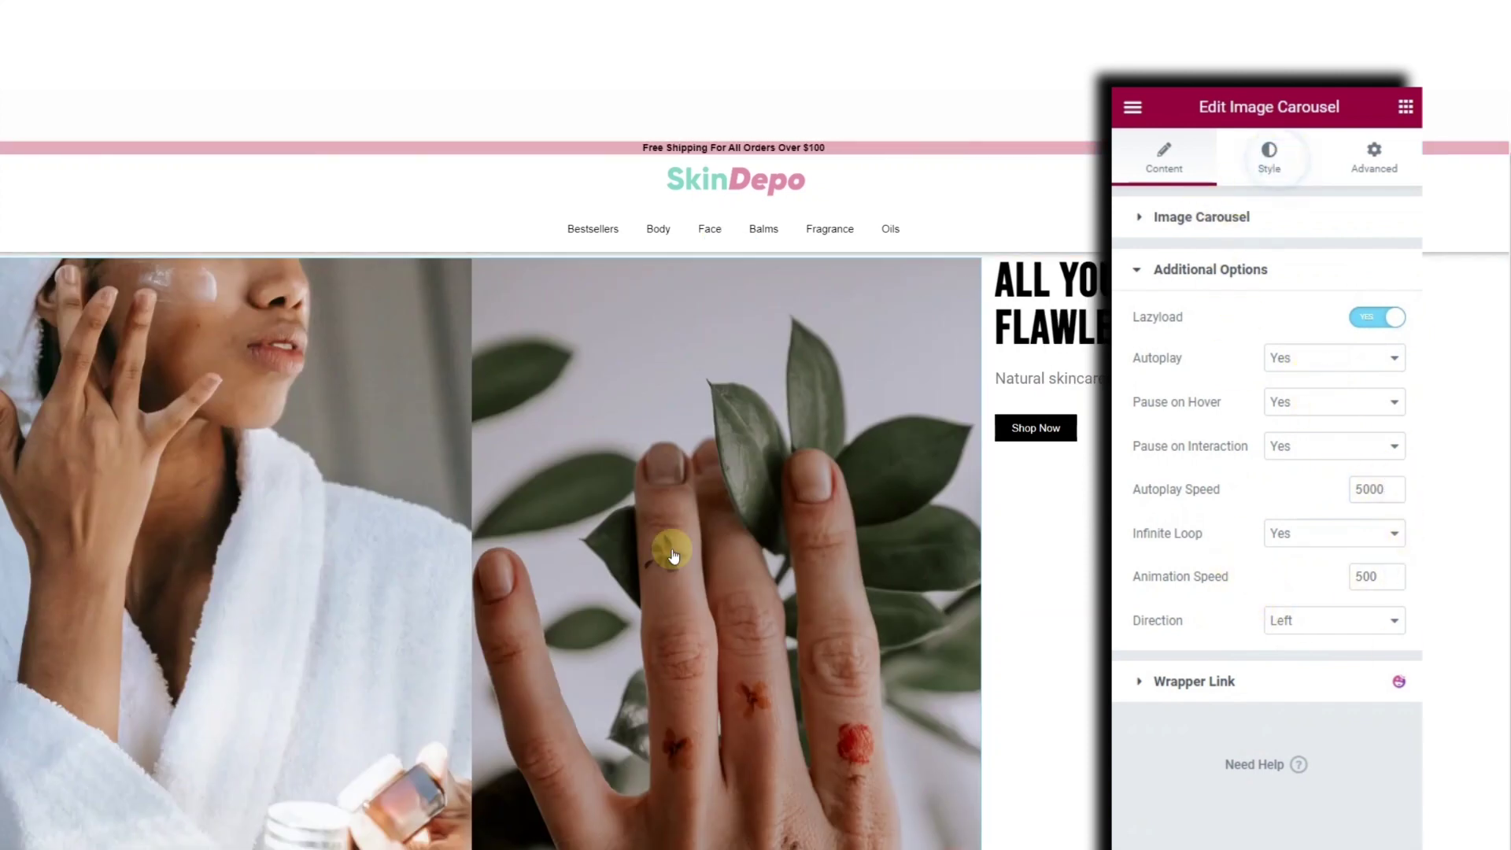
Set the carousel's image spacing to Custom with a value of 20.
left_click(1270, 161)
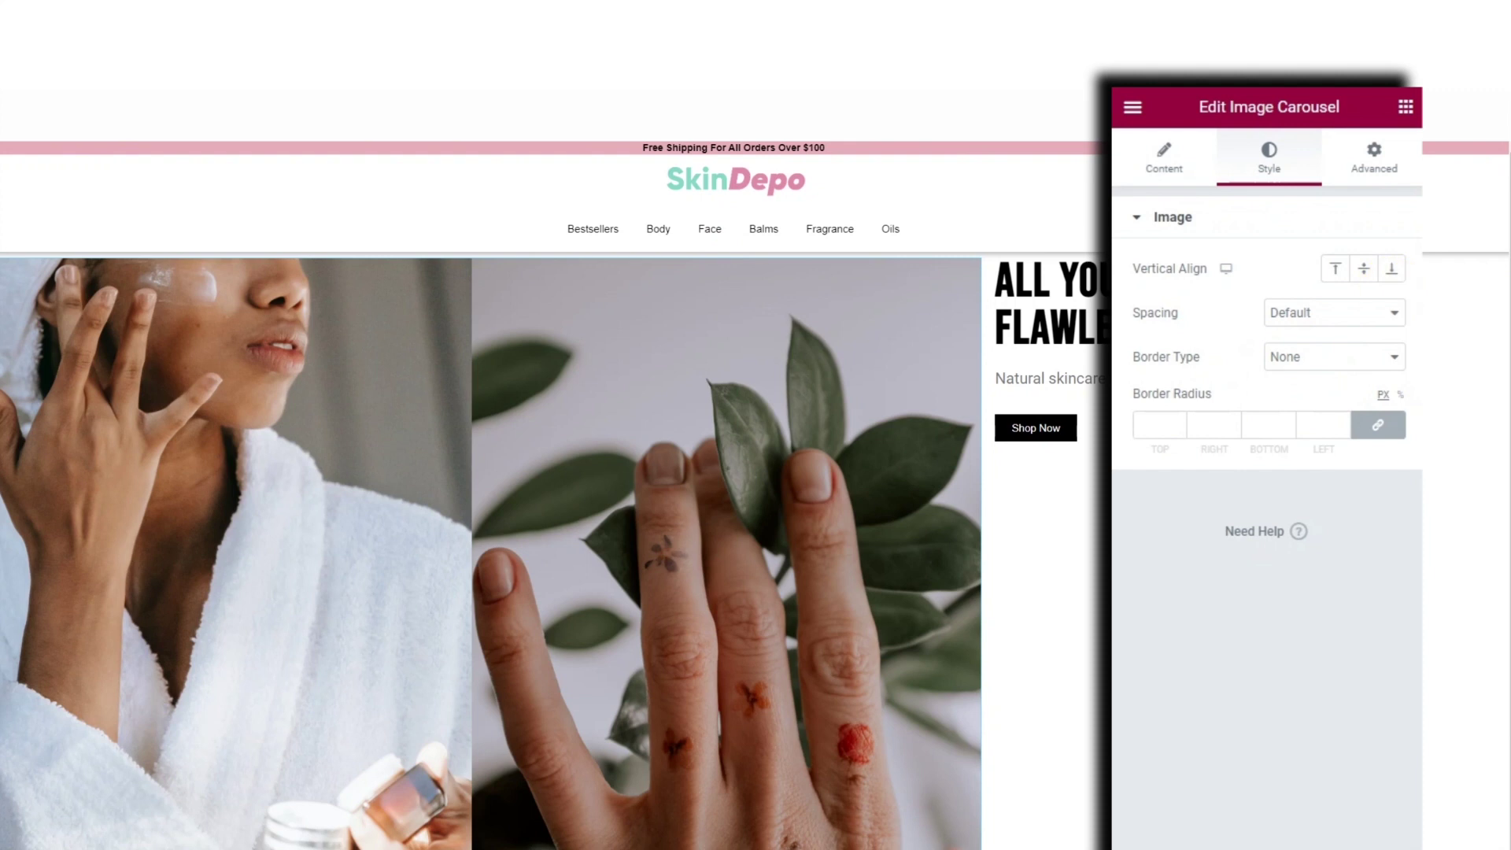
left_click(1305, 319)
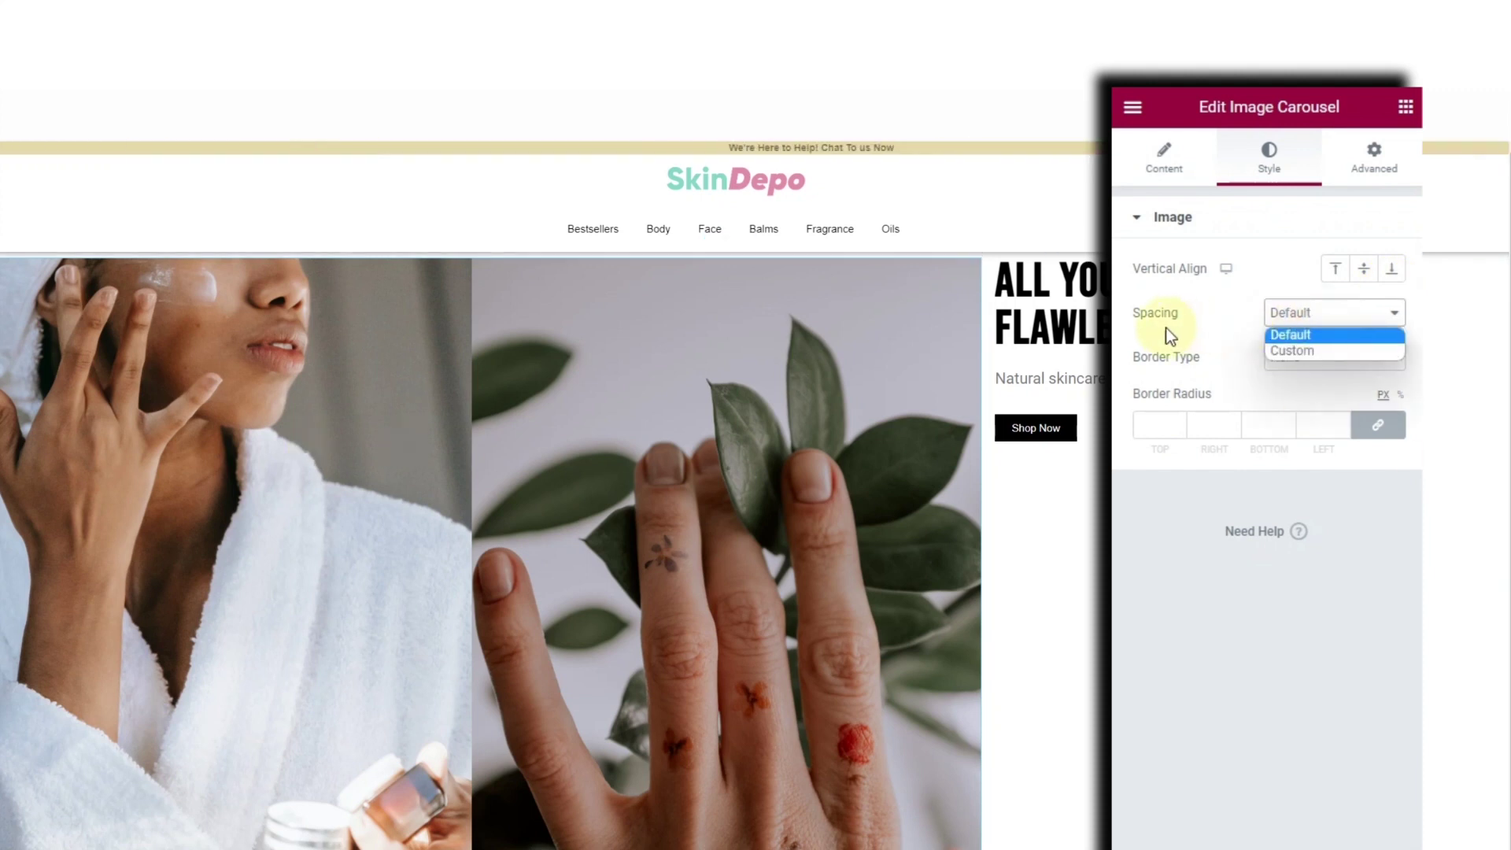
left_click(1307, 351)
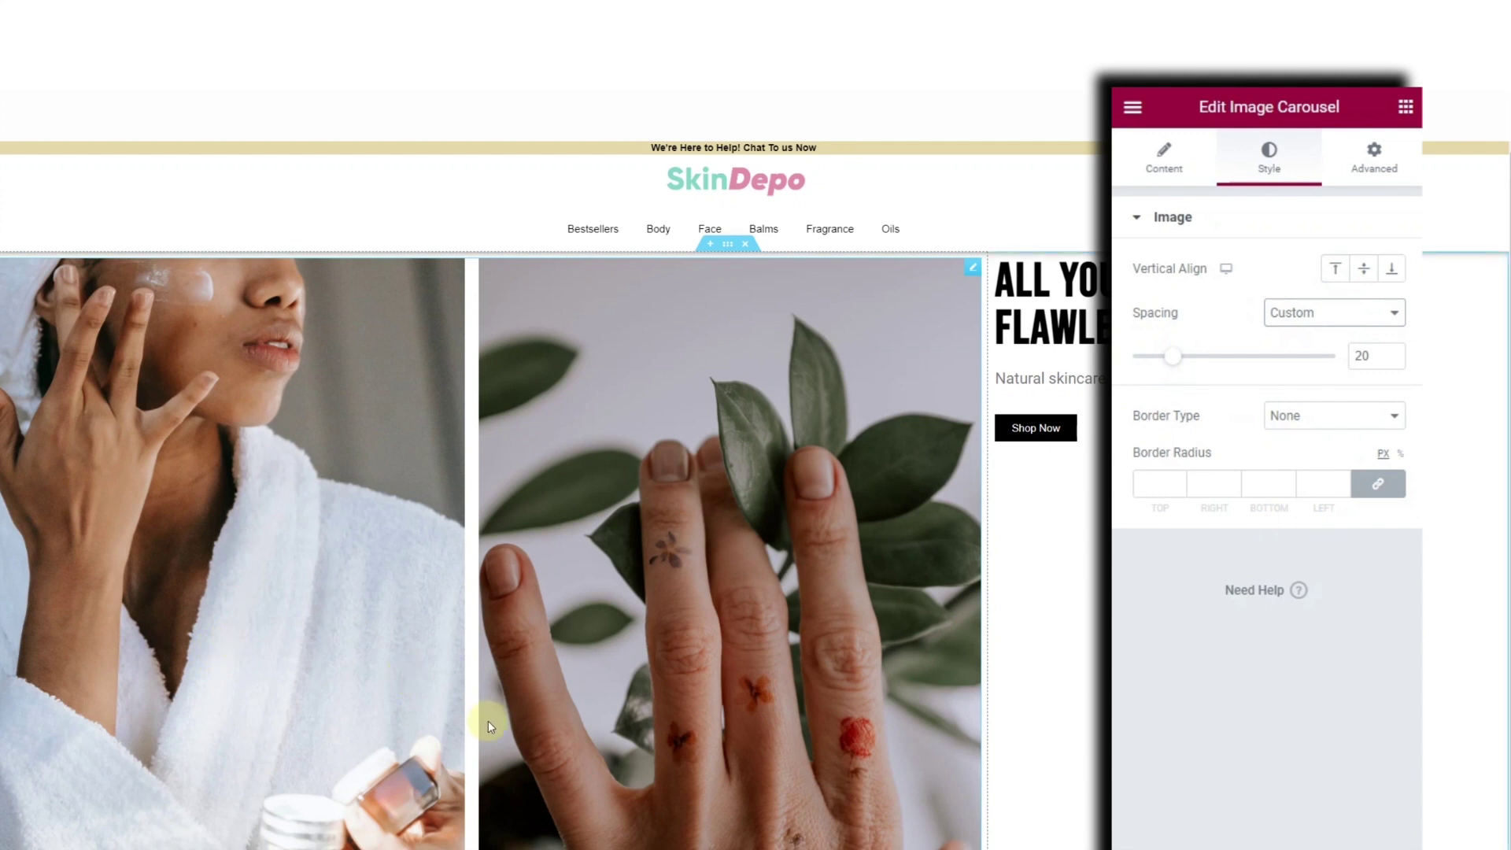
scroll(491, 725, "down", 1)
scroll(497, 732, "up", 1)
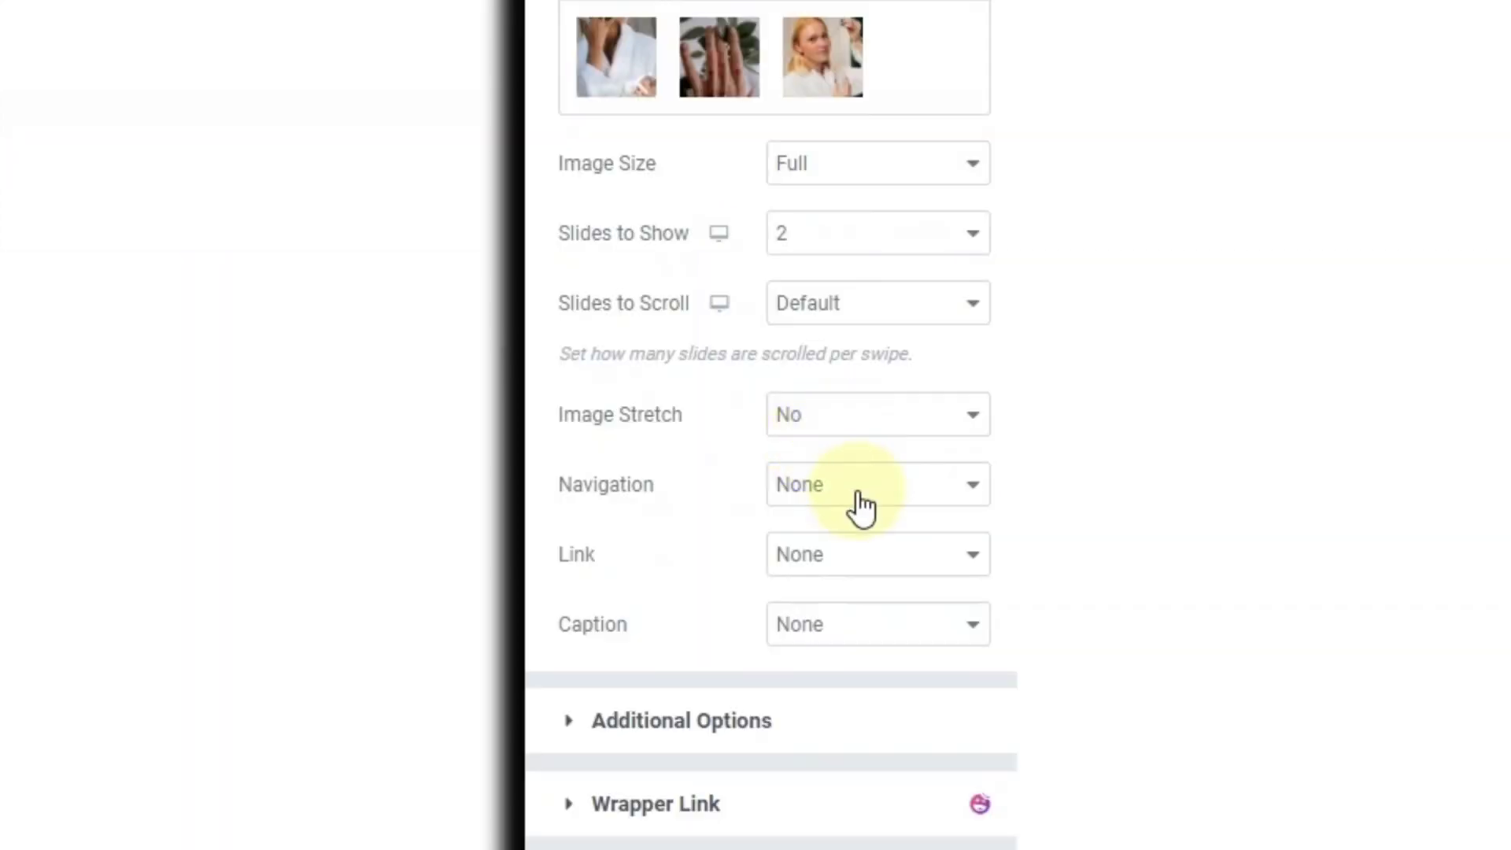
Try the Dots and Arrows navigation styles on the carousel and settle on Arrows and Dots.
left_click(860, 500)
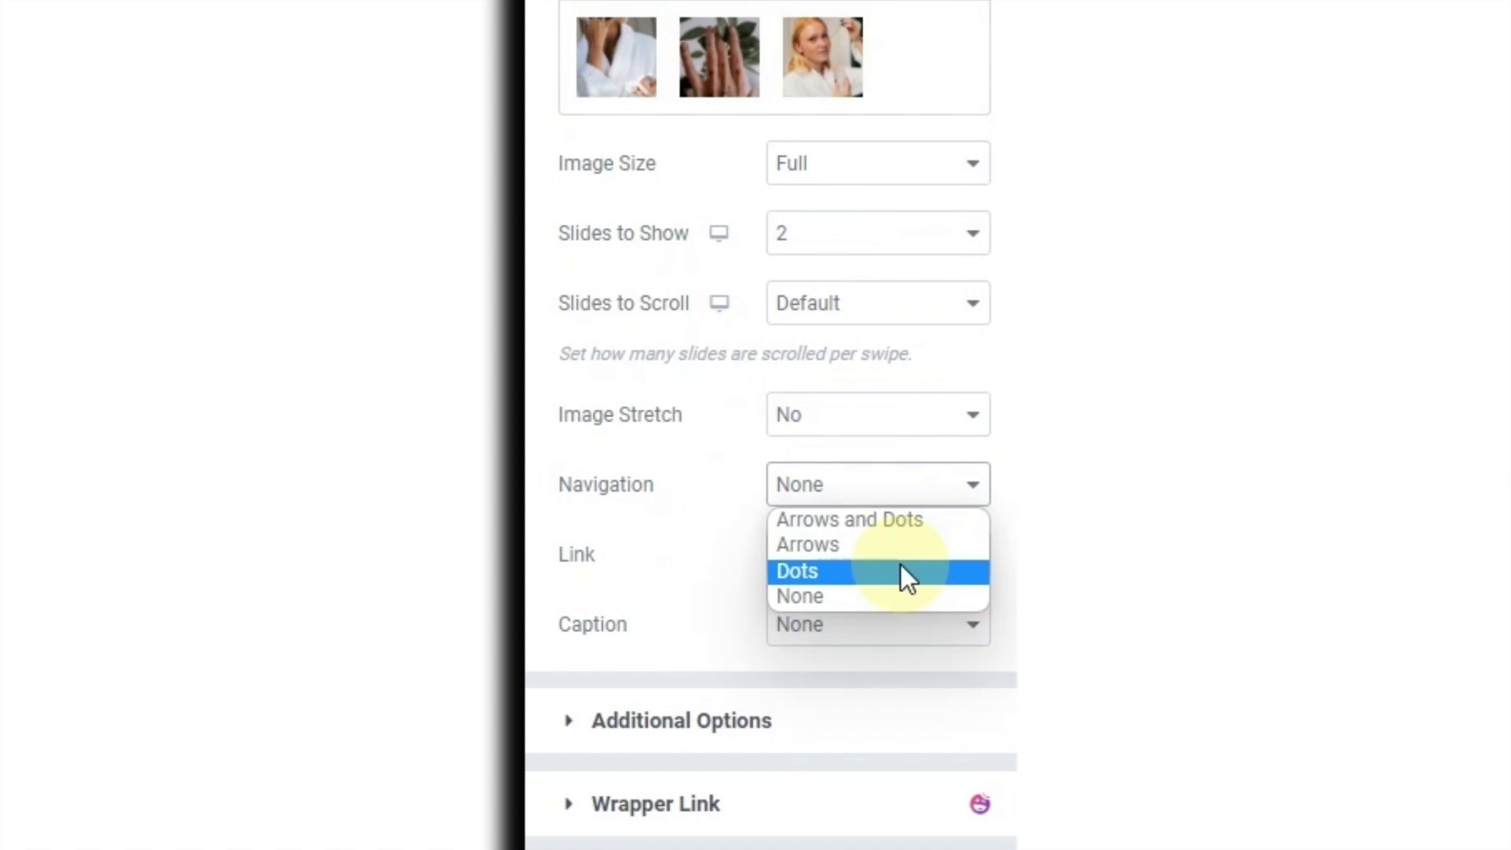
left_click(901, 571)
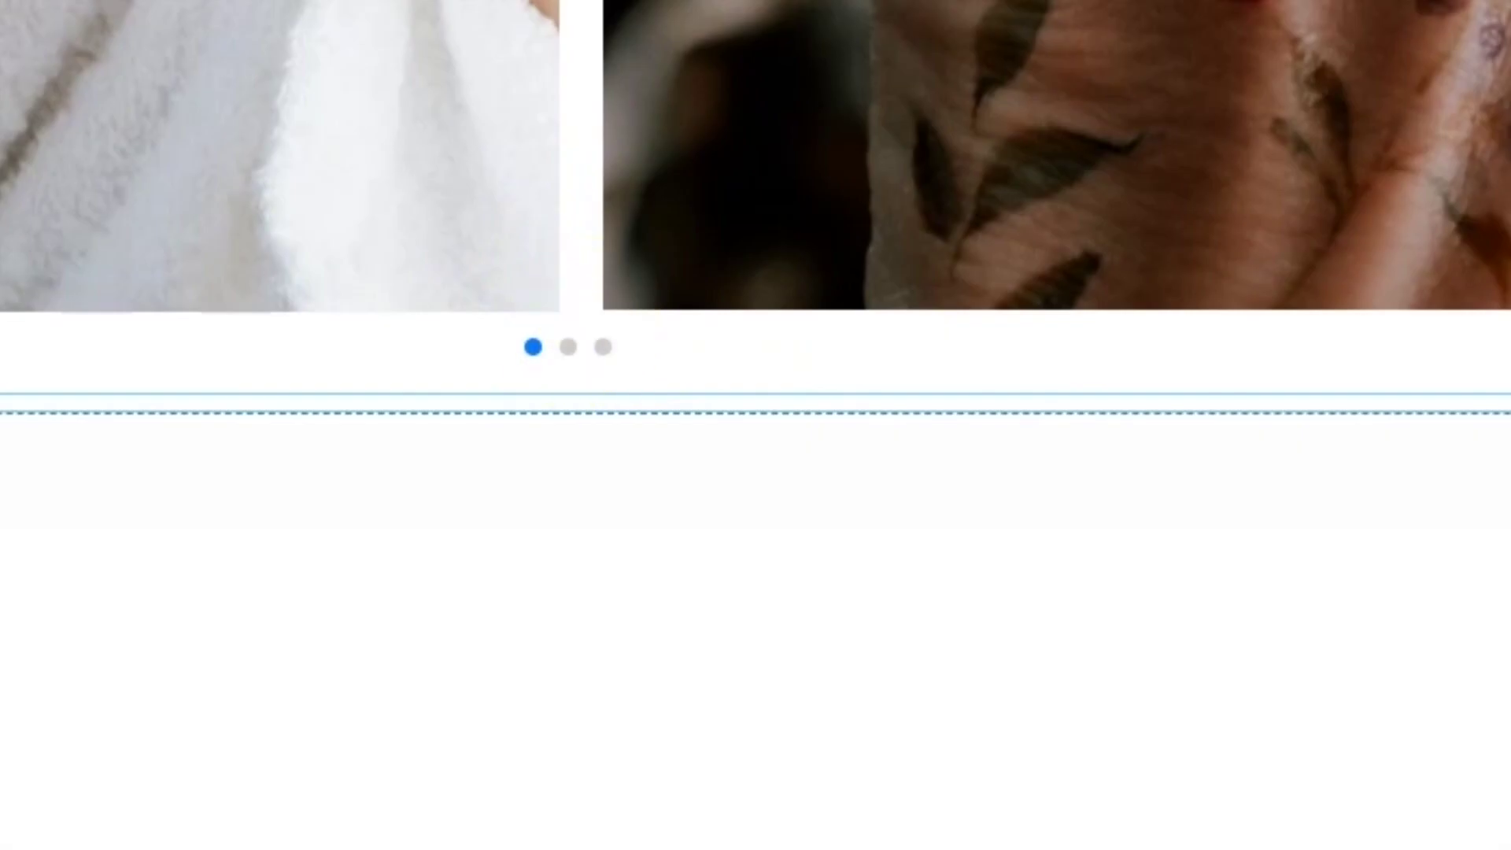
left_click(124, 324)
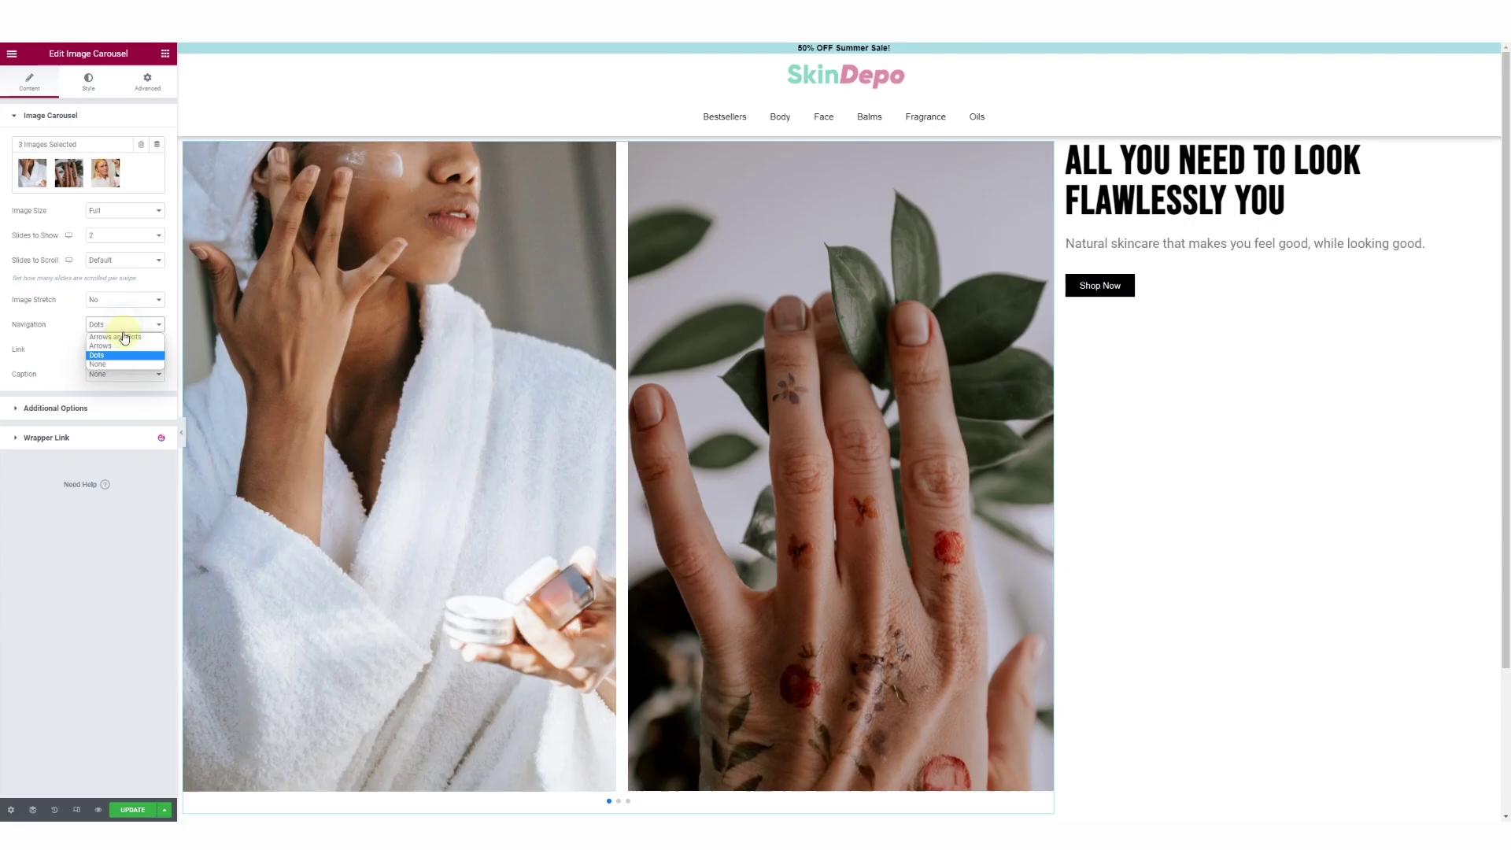
left_click(110, 349)
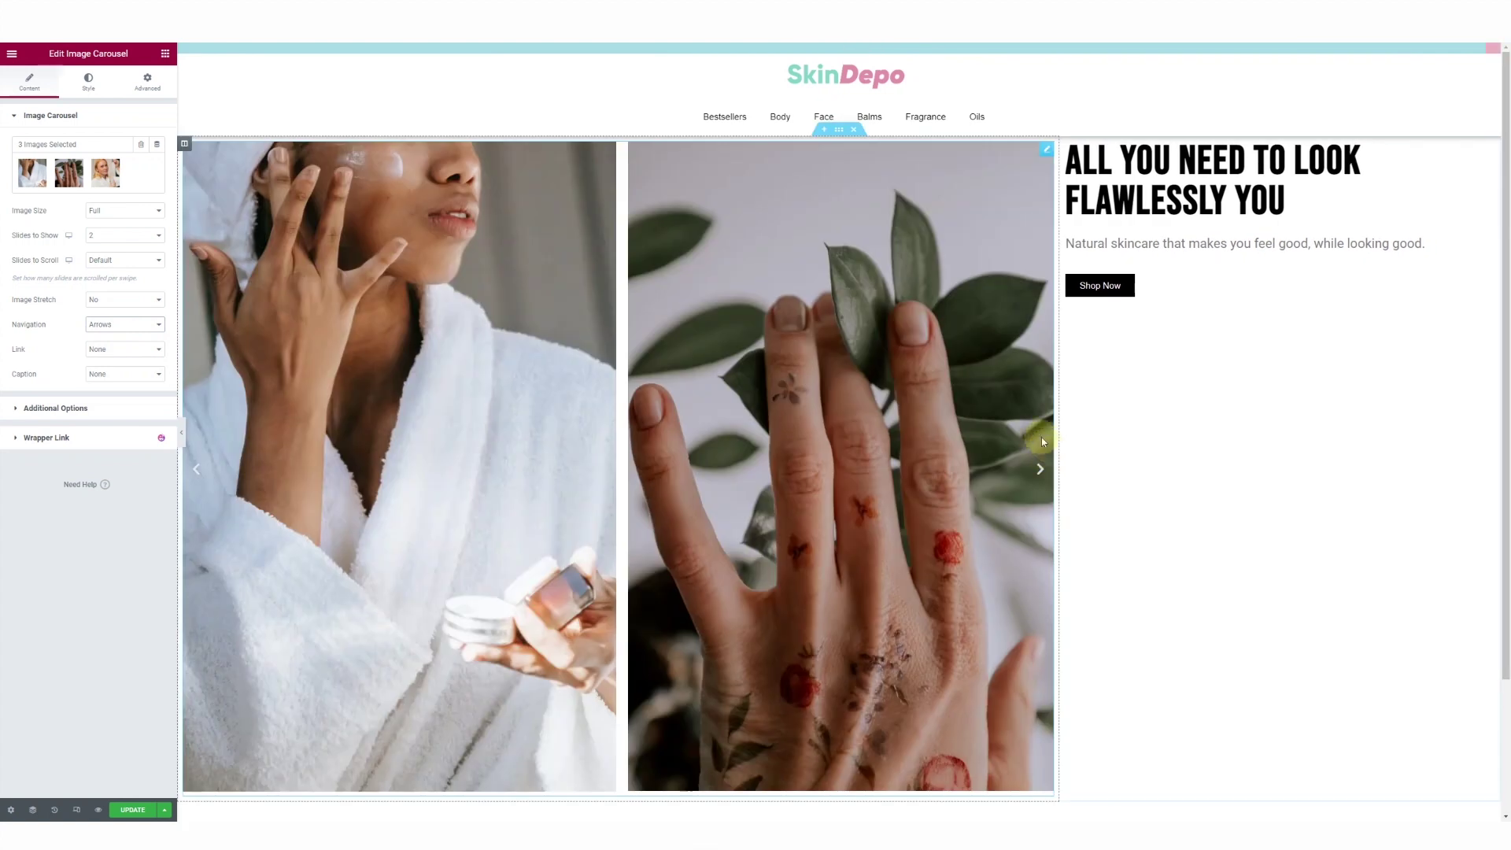
left_click(141, 329)
left_click(124, 336)
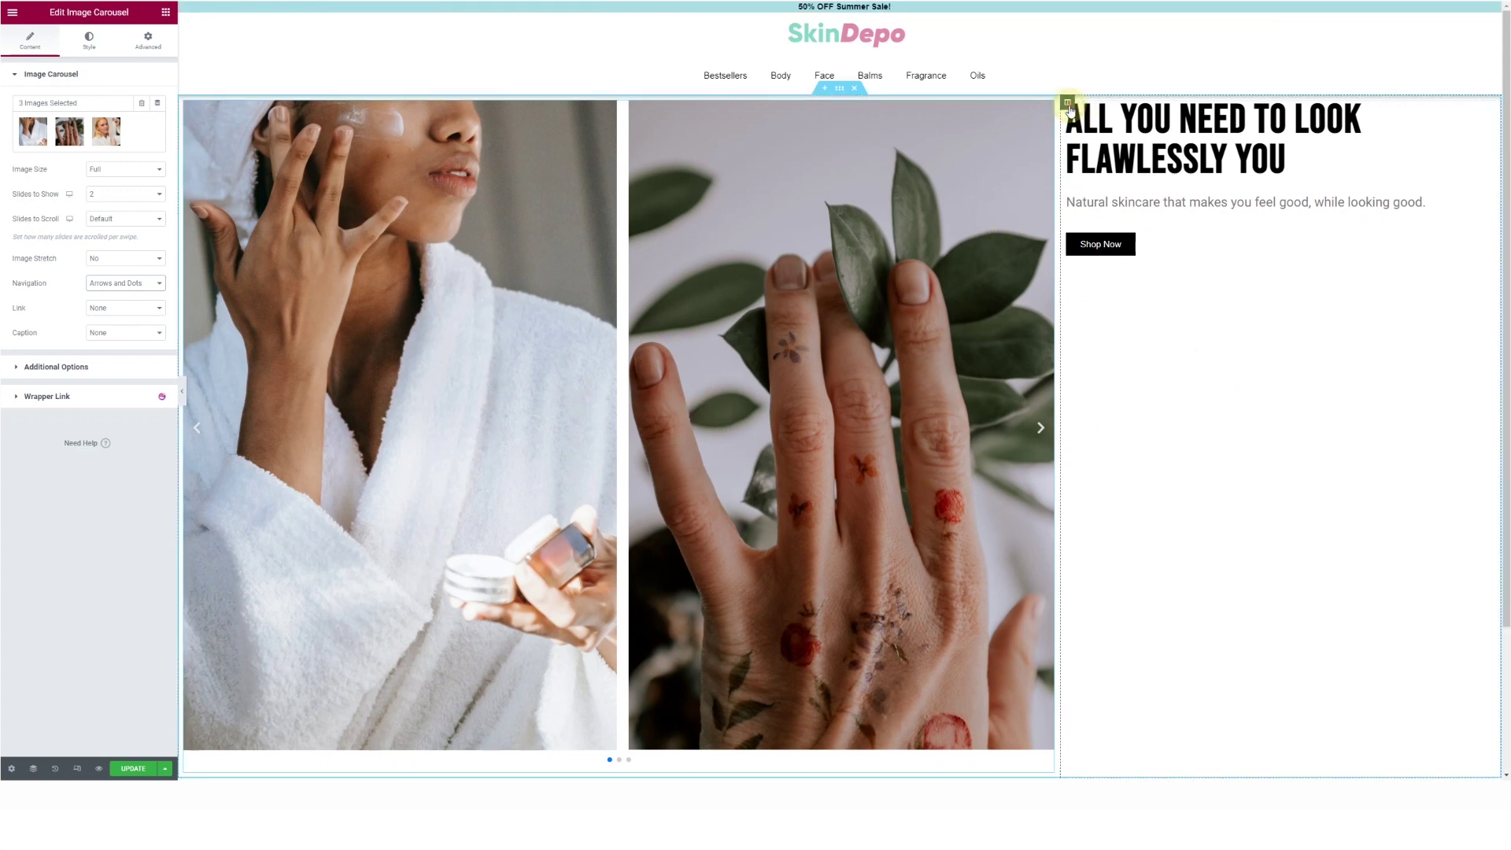
Set the vertical alignment of the column with the heading, text and button to Middle.
left_click(1067, 102)
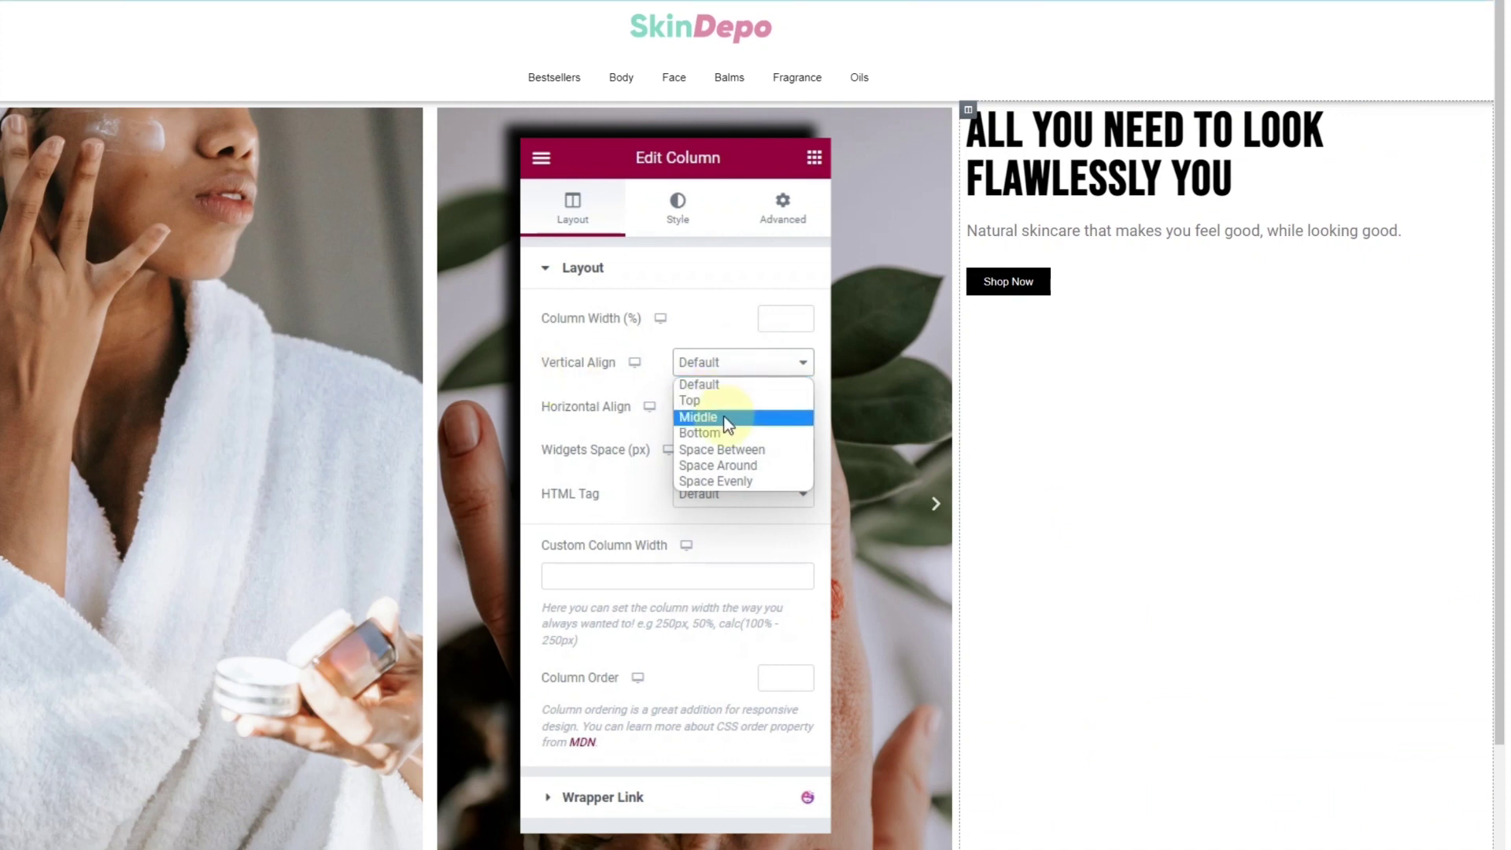
left_click(725, 417)
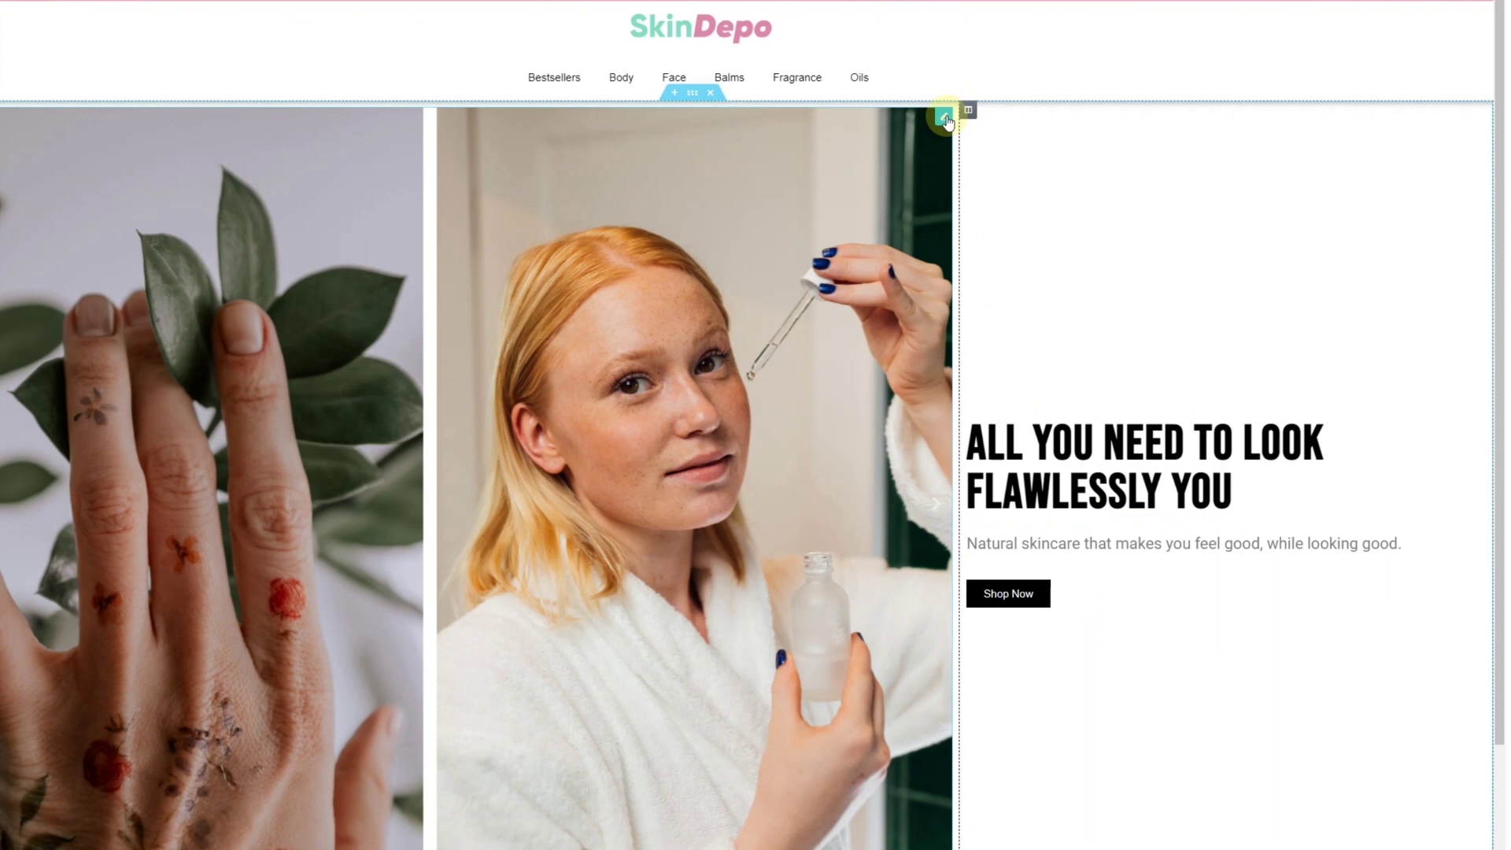
Try a Custom image size with a height of 800 on the carousel.
left_click(370, 461)
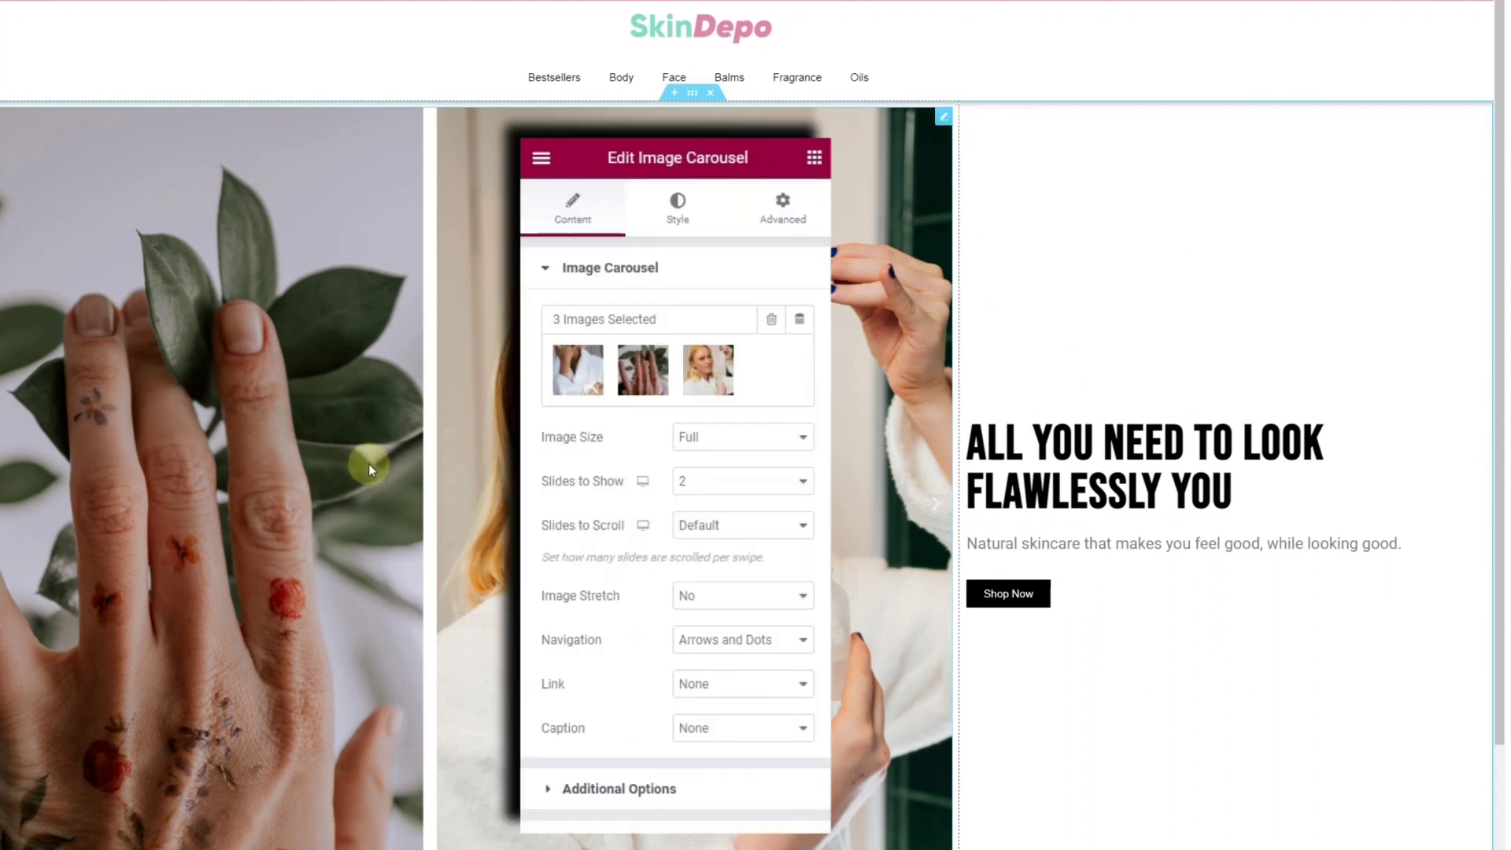
left_click(743, 437)
left_click(710, 670)
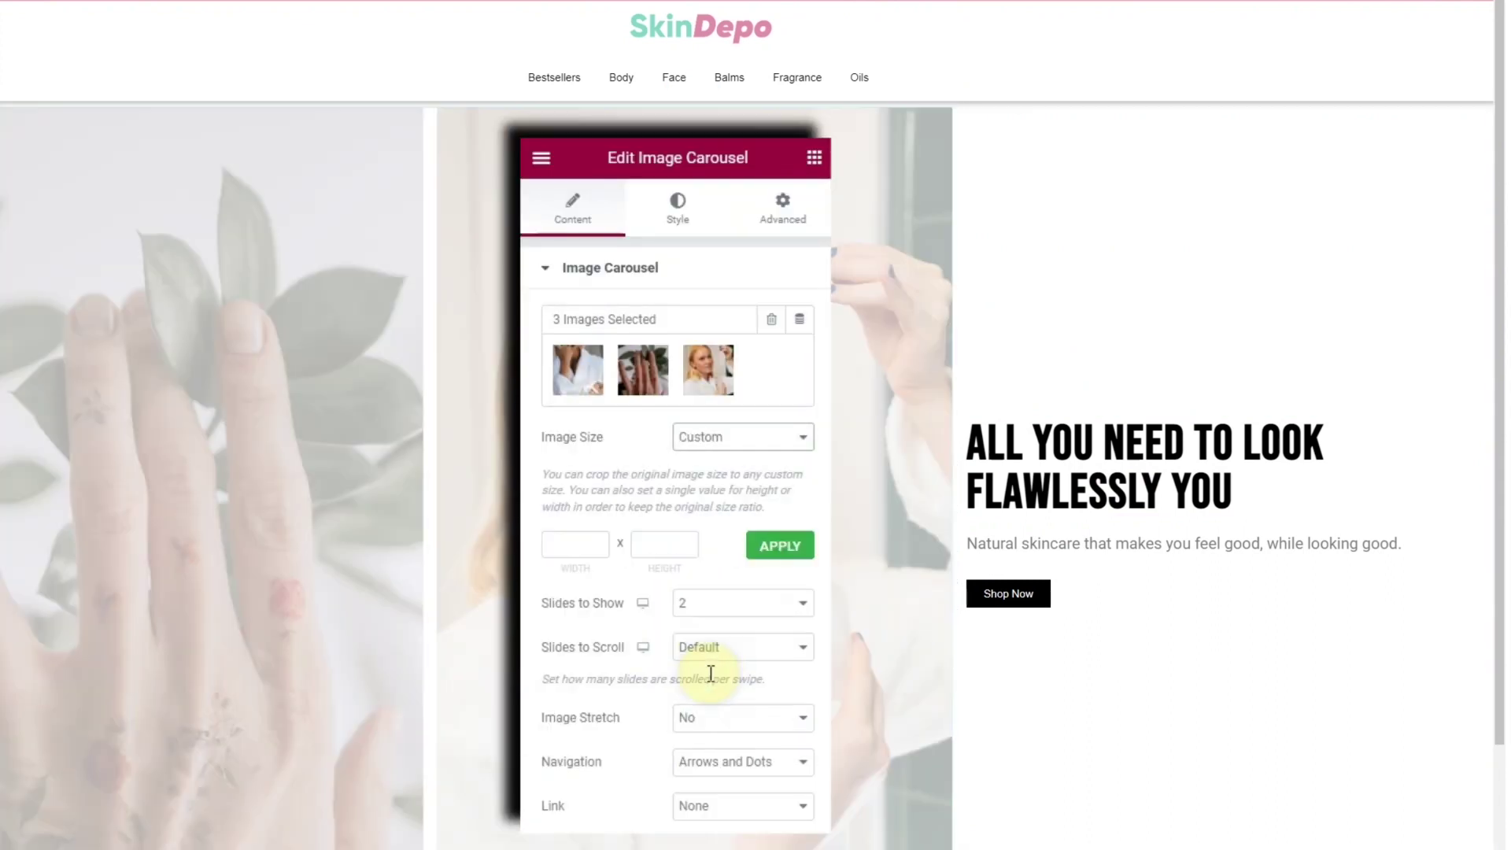
left_click(667, 547)
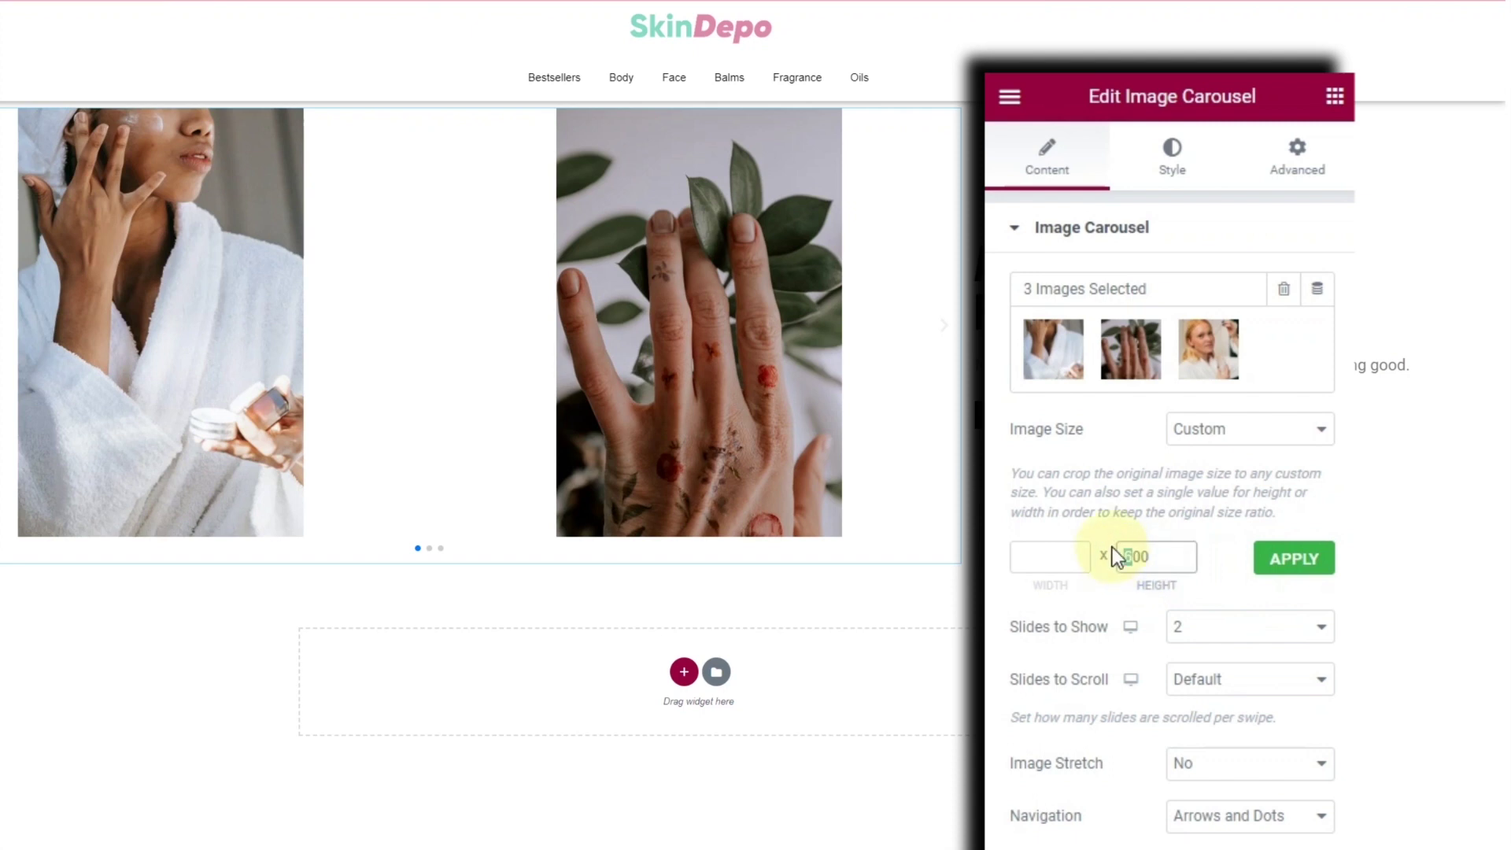
type("8")
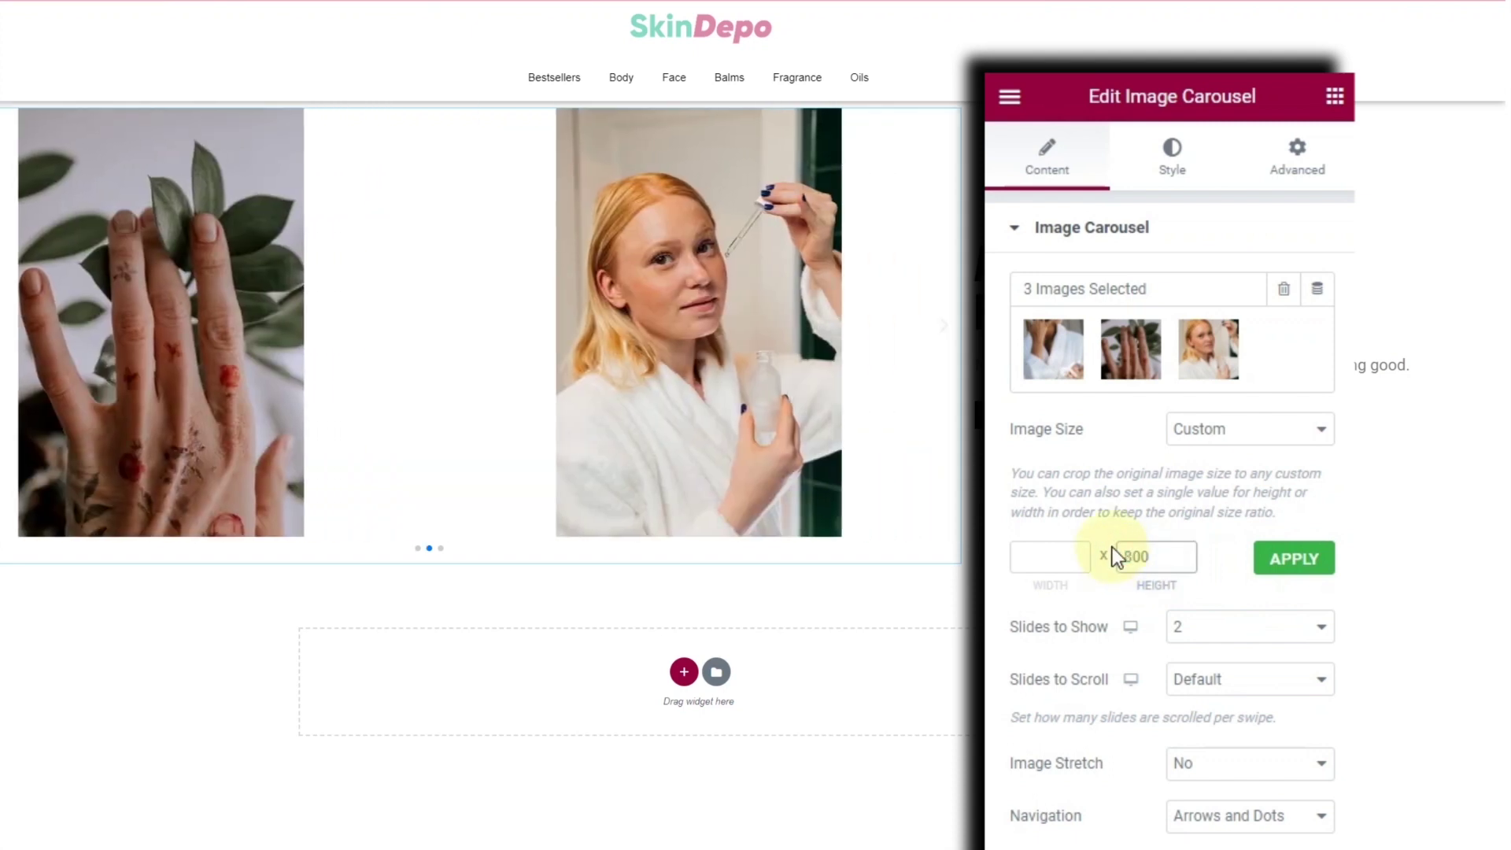
left_click(1295, 560)
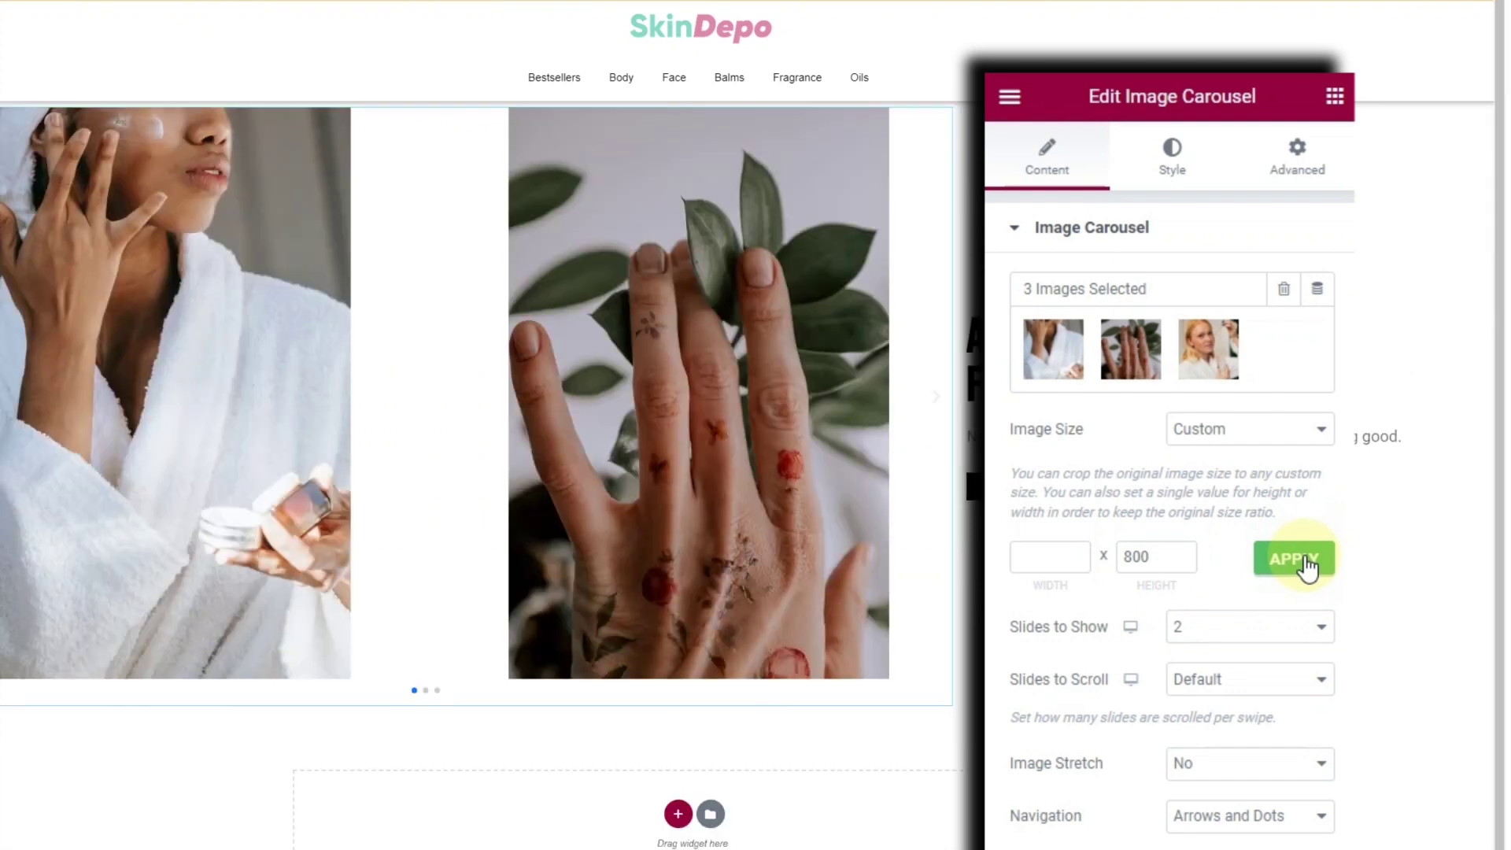
Try a carousel image spacing of 0 and the Default spacing option.
left_click(1172, 151)
scroll(1166, 138, "down", 3)
scroll(1080, 433, "down", 5)
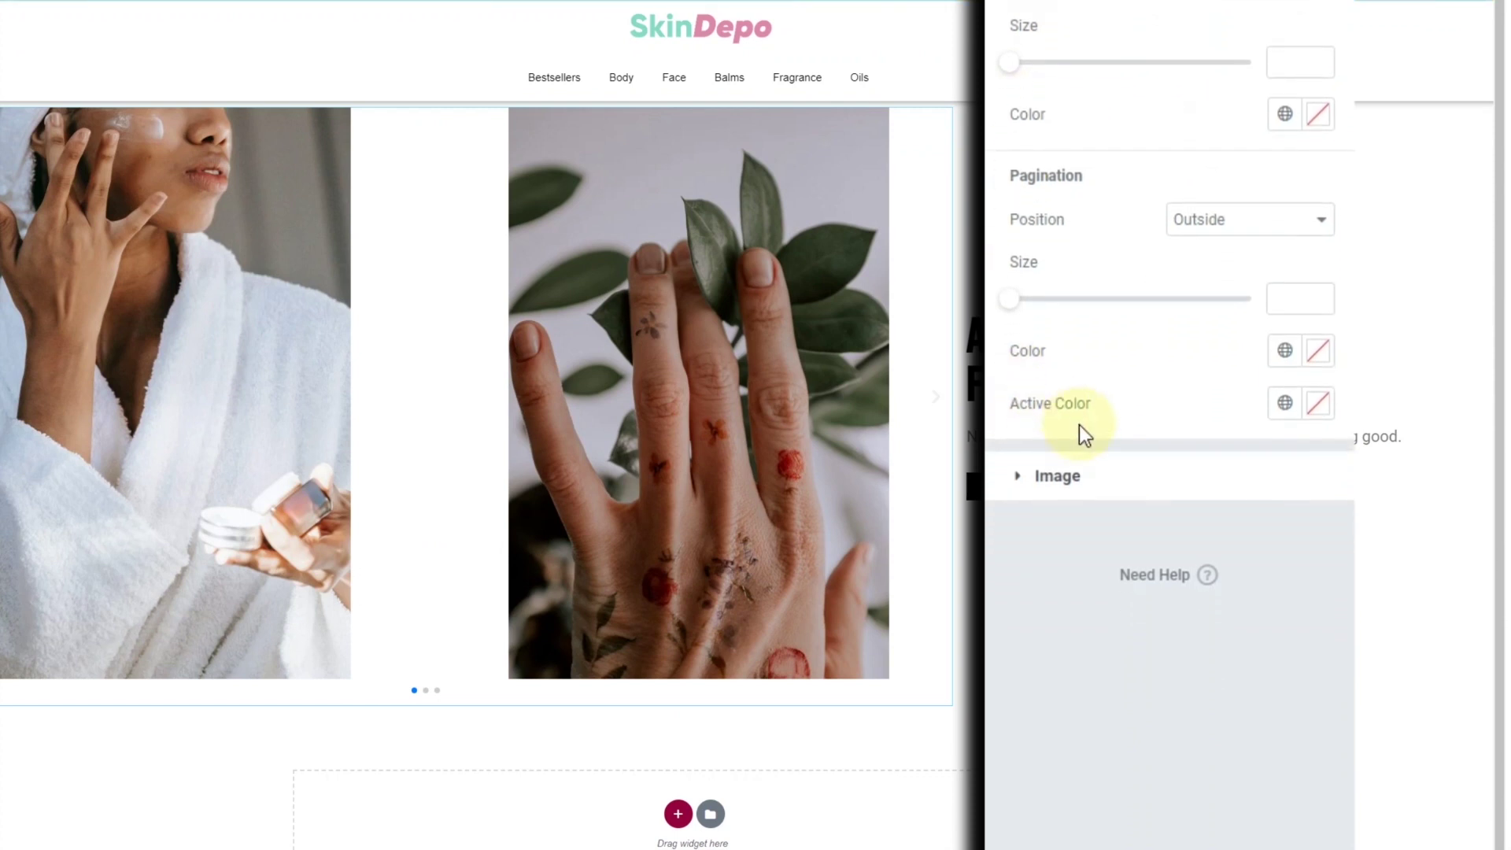
left_click(1097, 365)
scroll(1030, 206, "up", 3)
left_click_drag(1053, 461, 992, 464)
left_click(1249, 403)
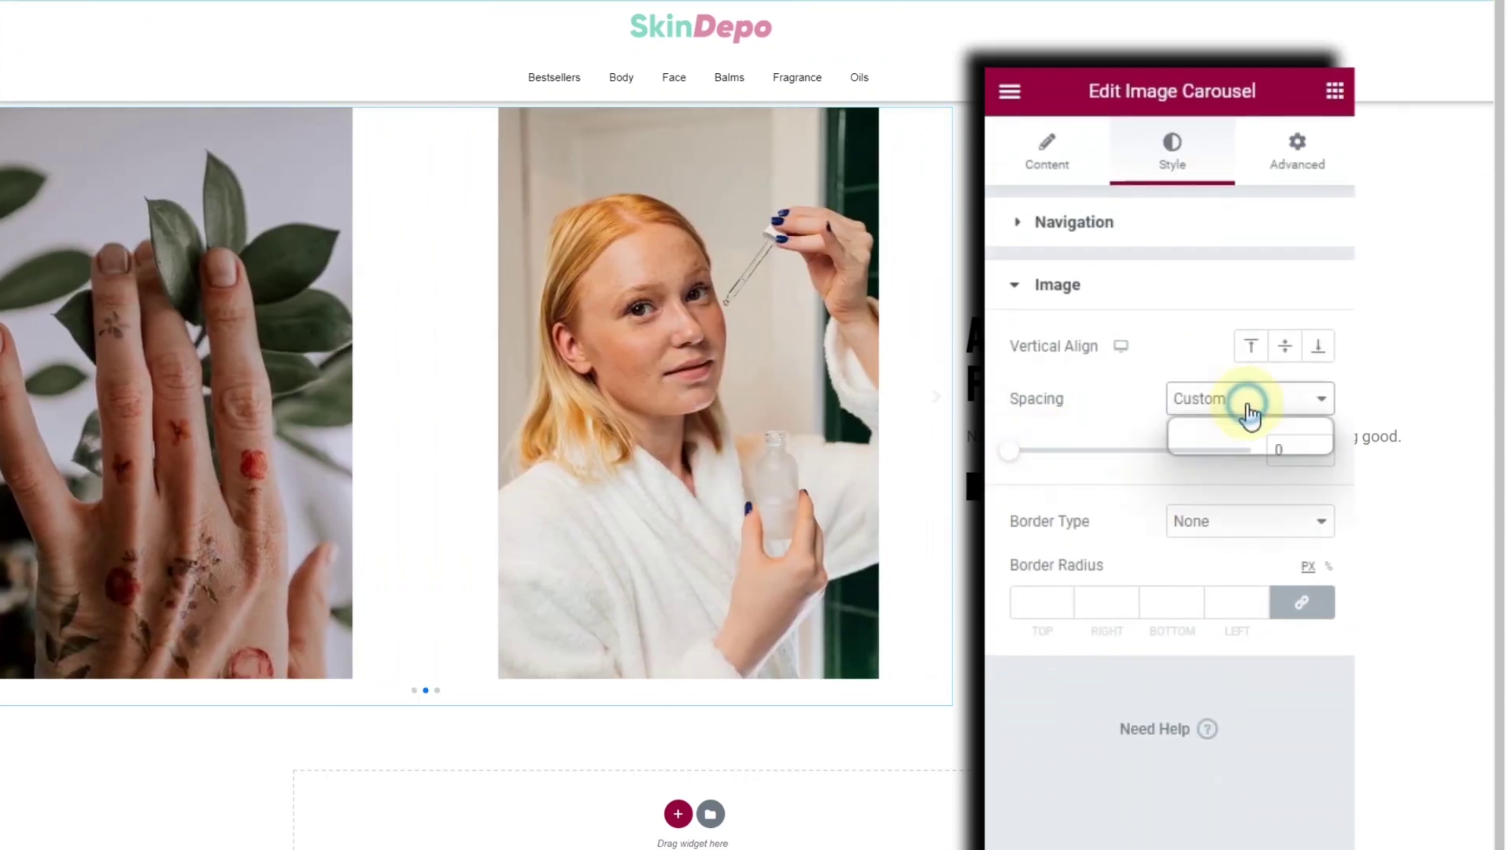
left_click(1218, 427)
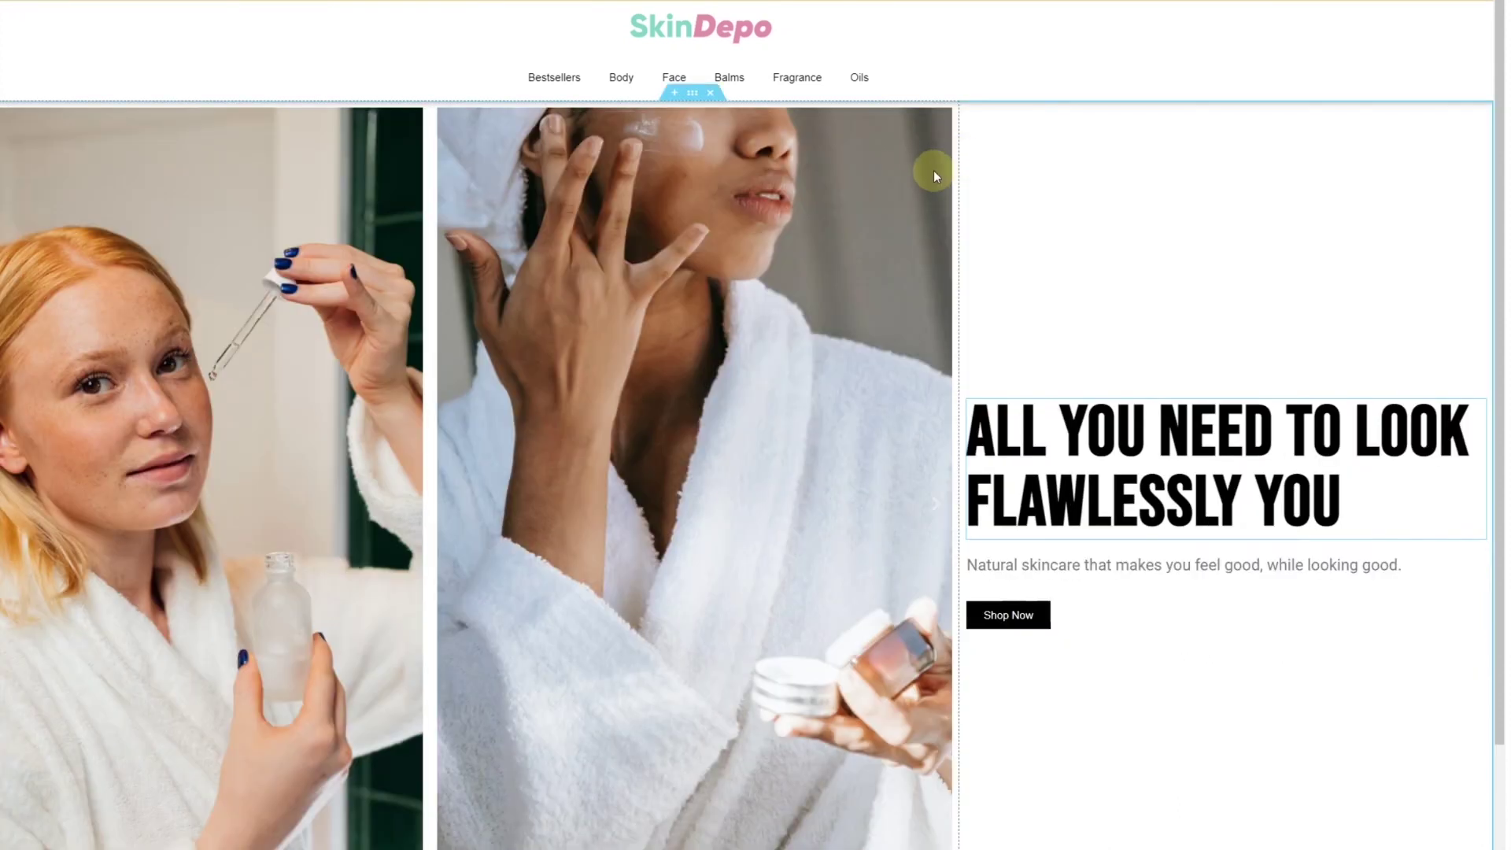
Set the carousel column's width to 60% and the text column's width to 40%.
left_click_drag(934, 170, 799, 186)
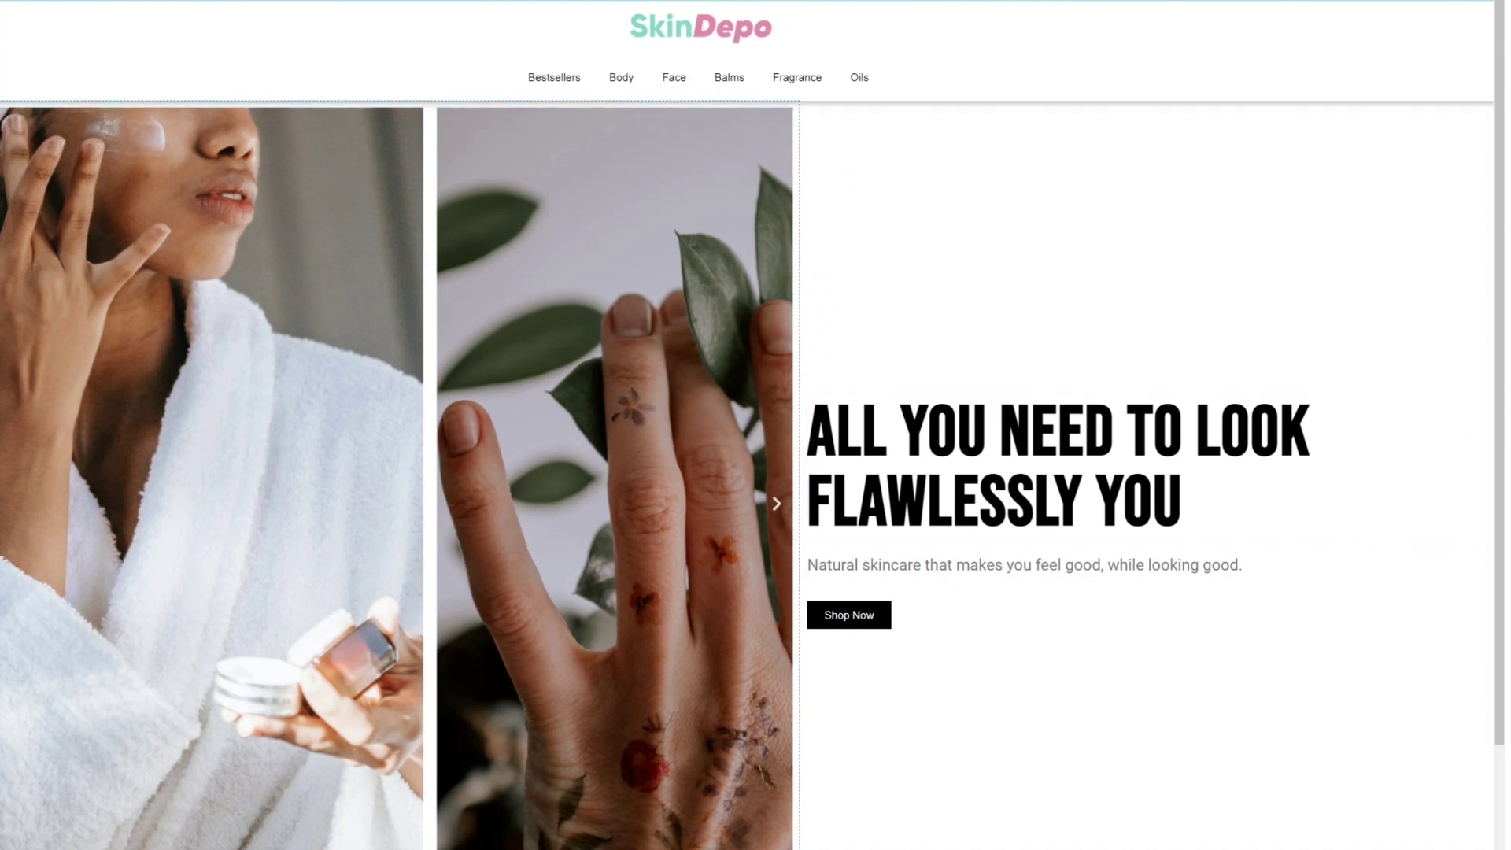
left_click(532, 311)
type("60")
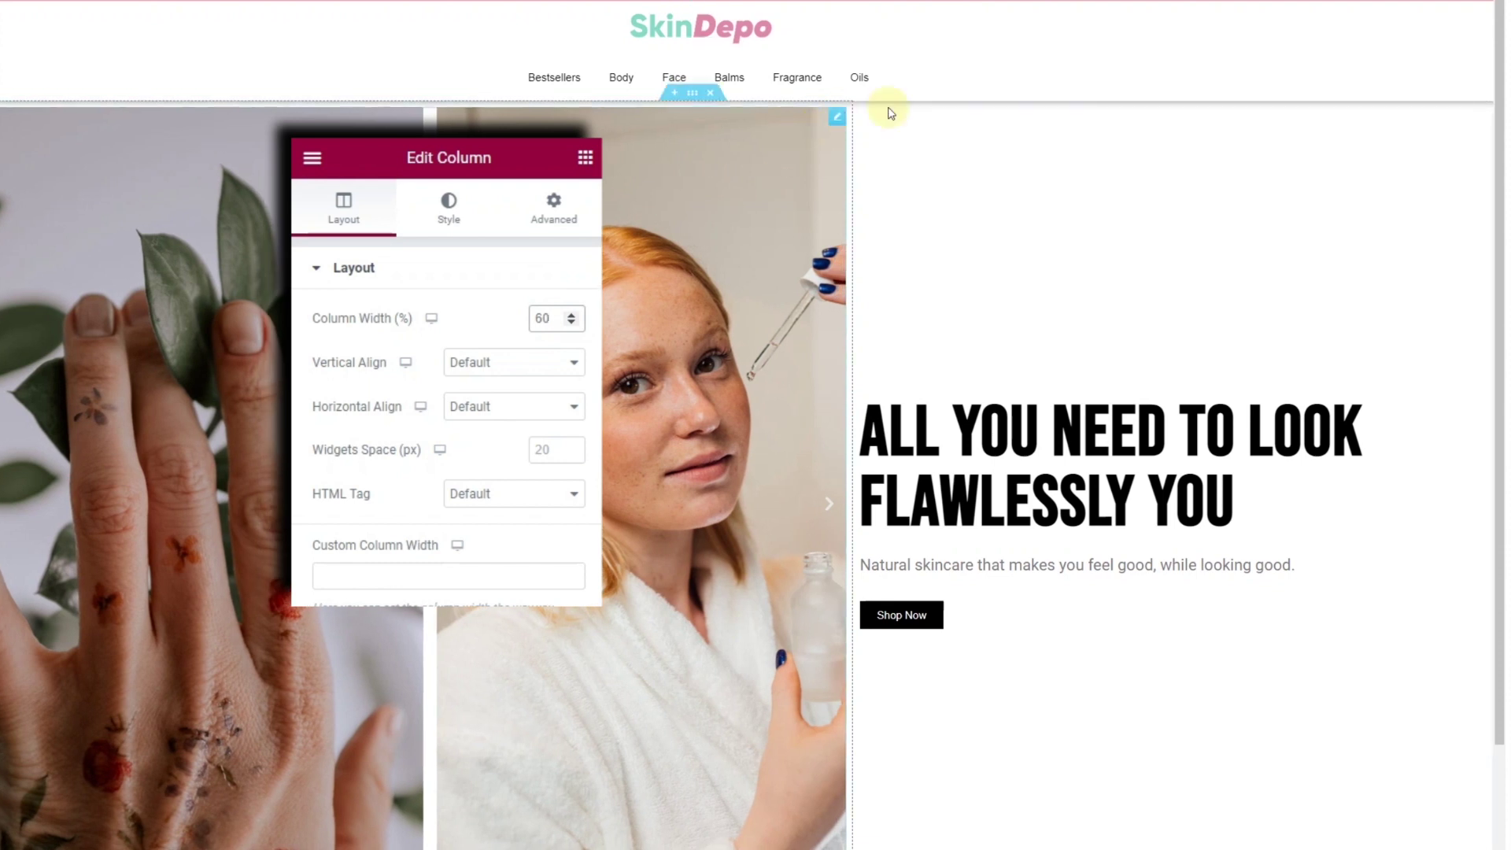
left_click(862, 111)
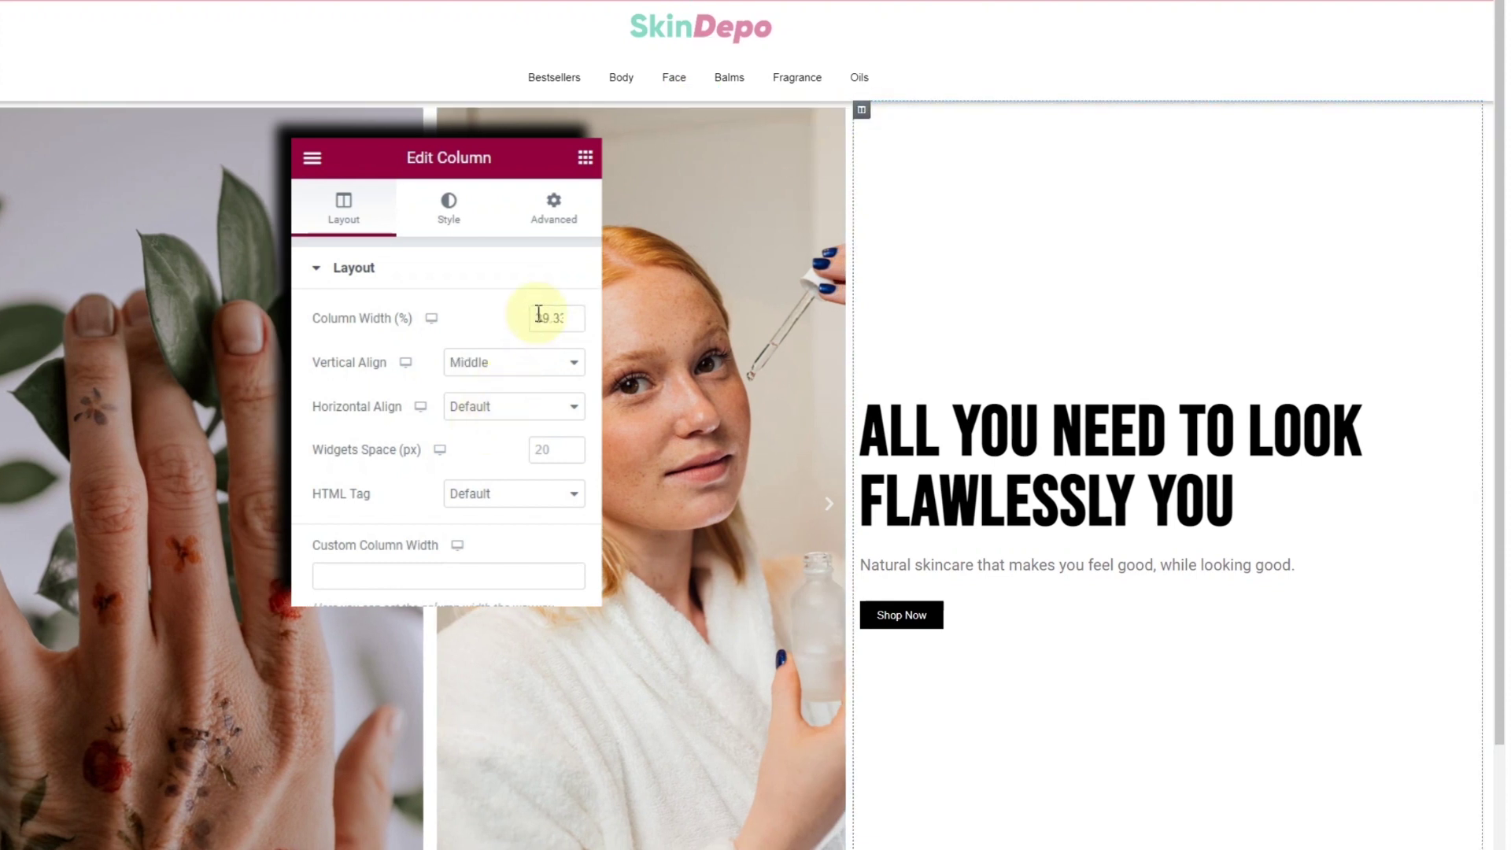
key("BackSpace")
type("40")
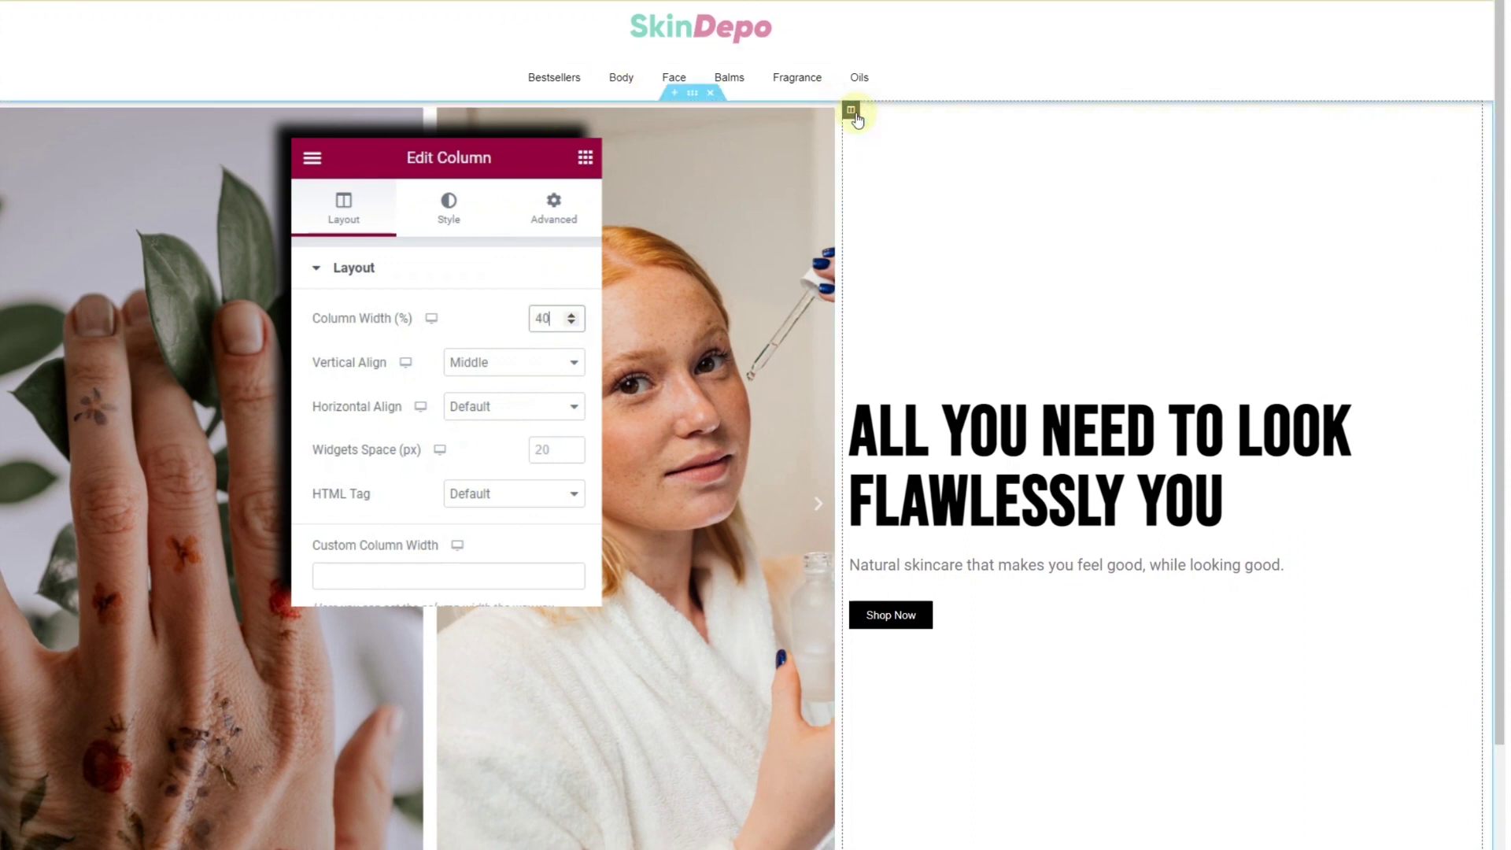
Give the section containing both columns a padding of 100 px on all sides.
left_click(693, 95)
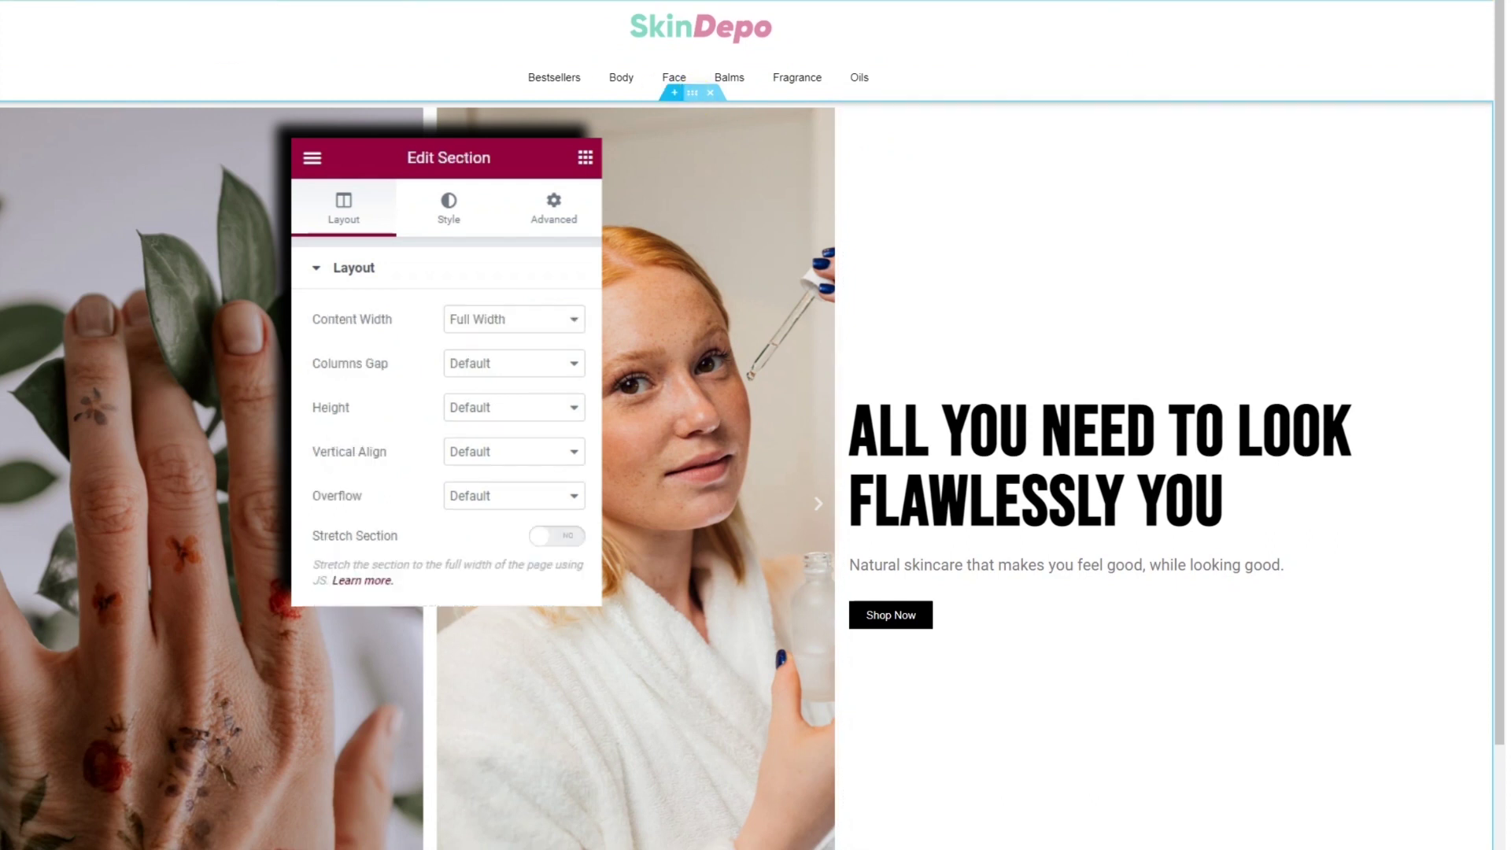
left_click(555, 220)
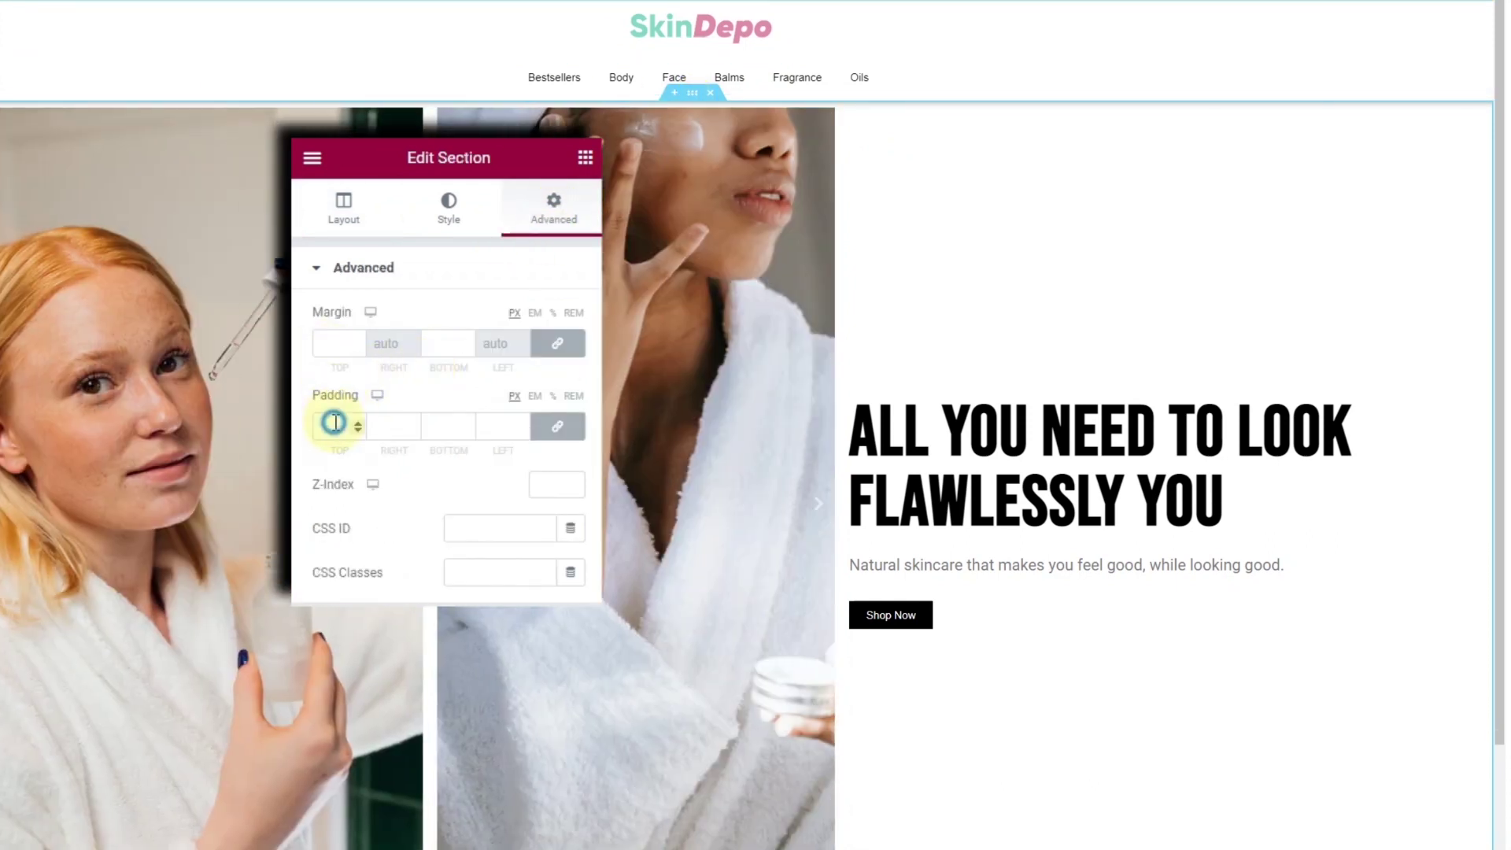
left_click(346, 425)
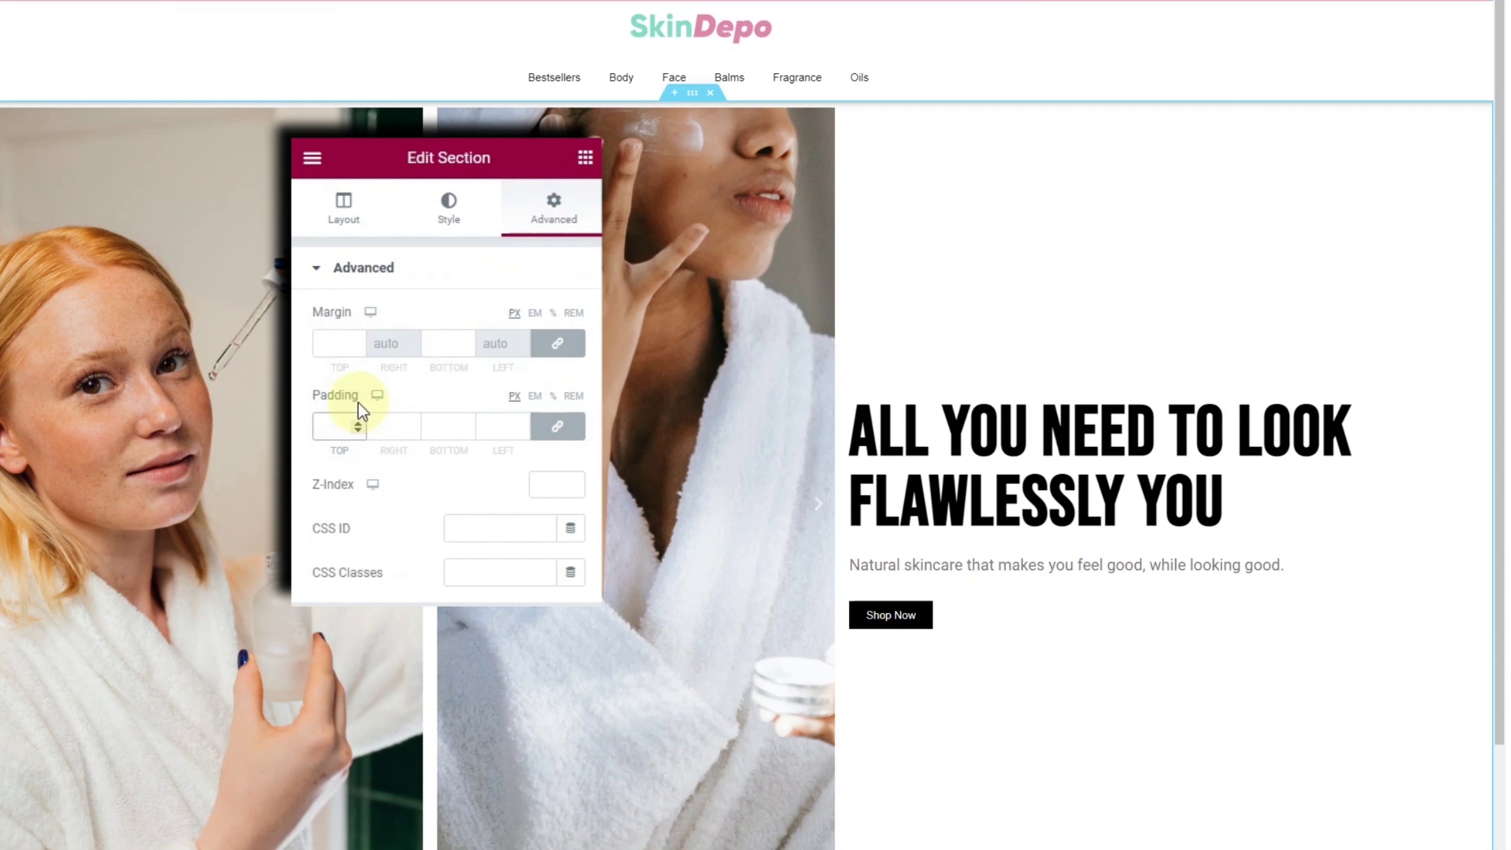
type("100")
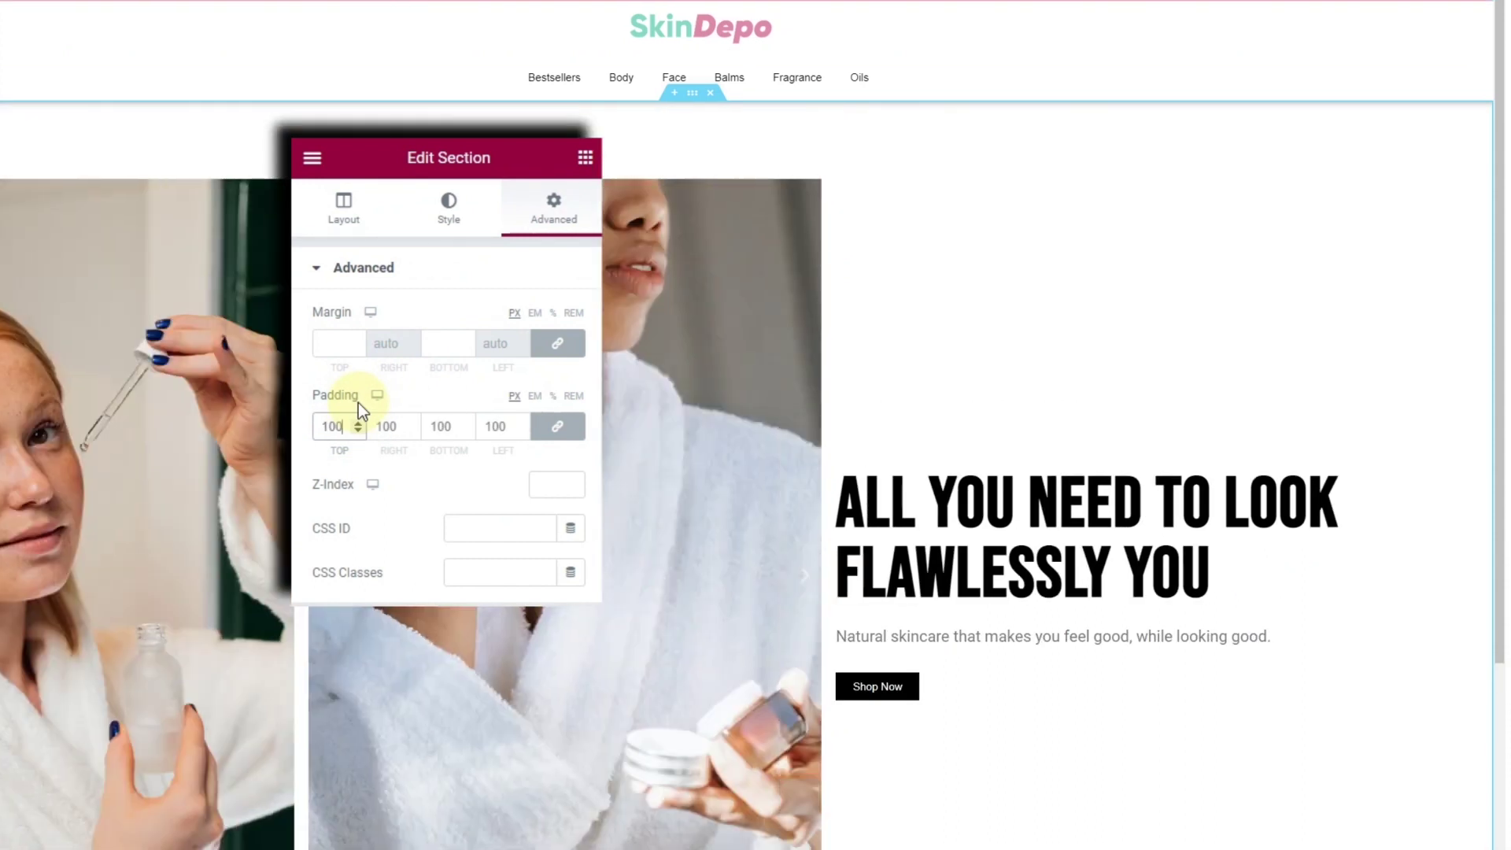
Unlink the padding values of the section containing both columns and set its top padding to 50 px.
scroll(1102, 472, "down", 4)
scroll(1102, 472, "up", 4)
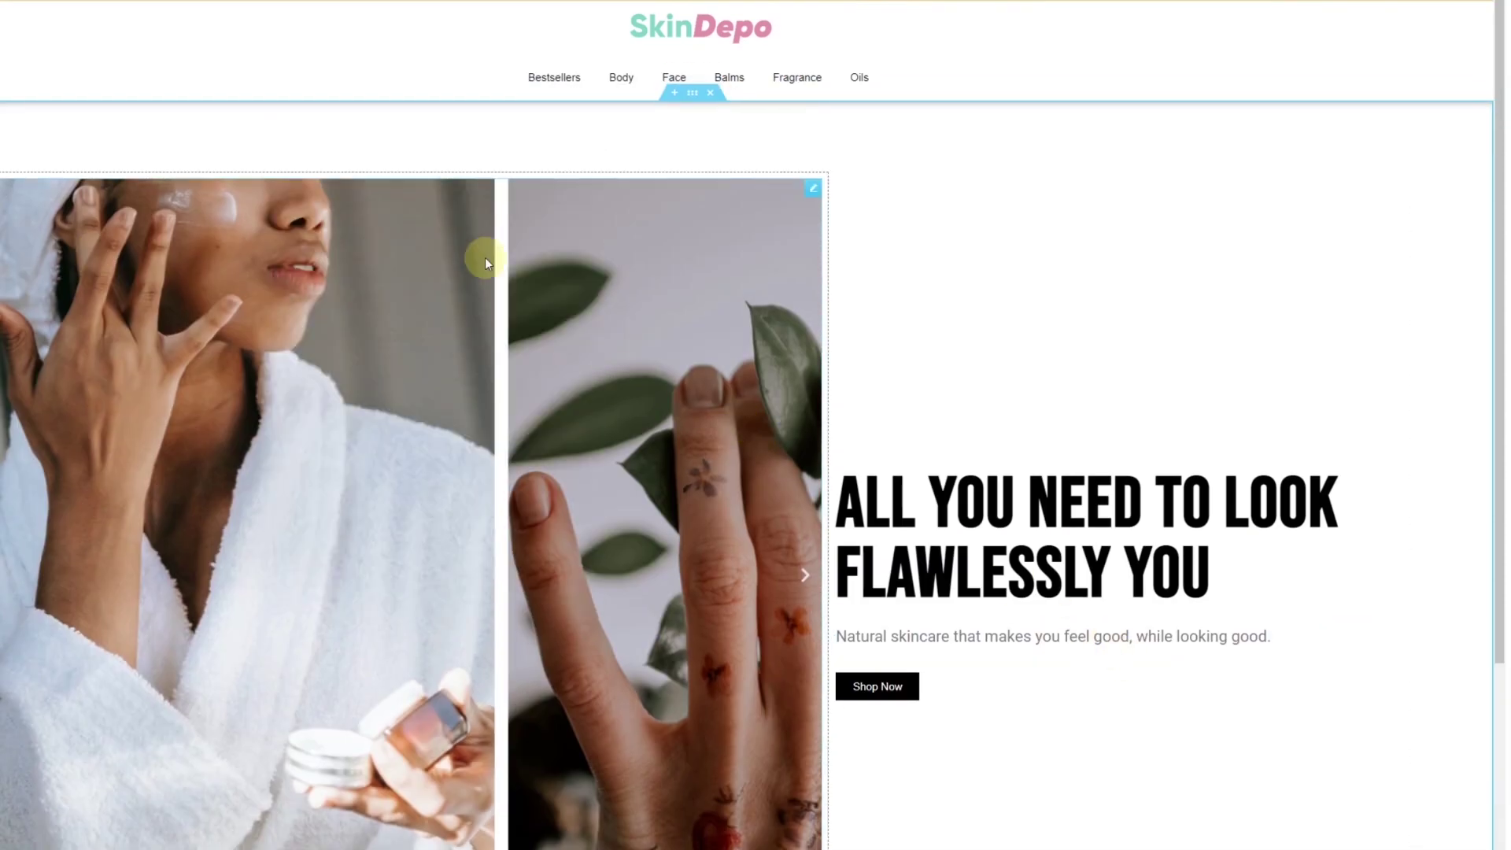
left_click(555, 429)
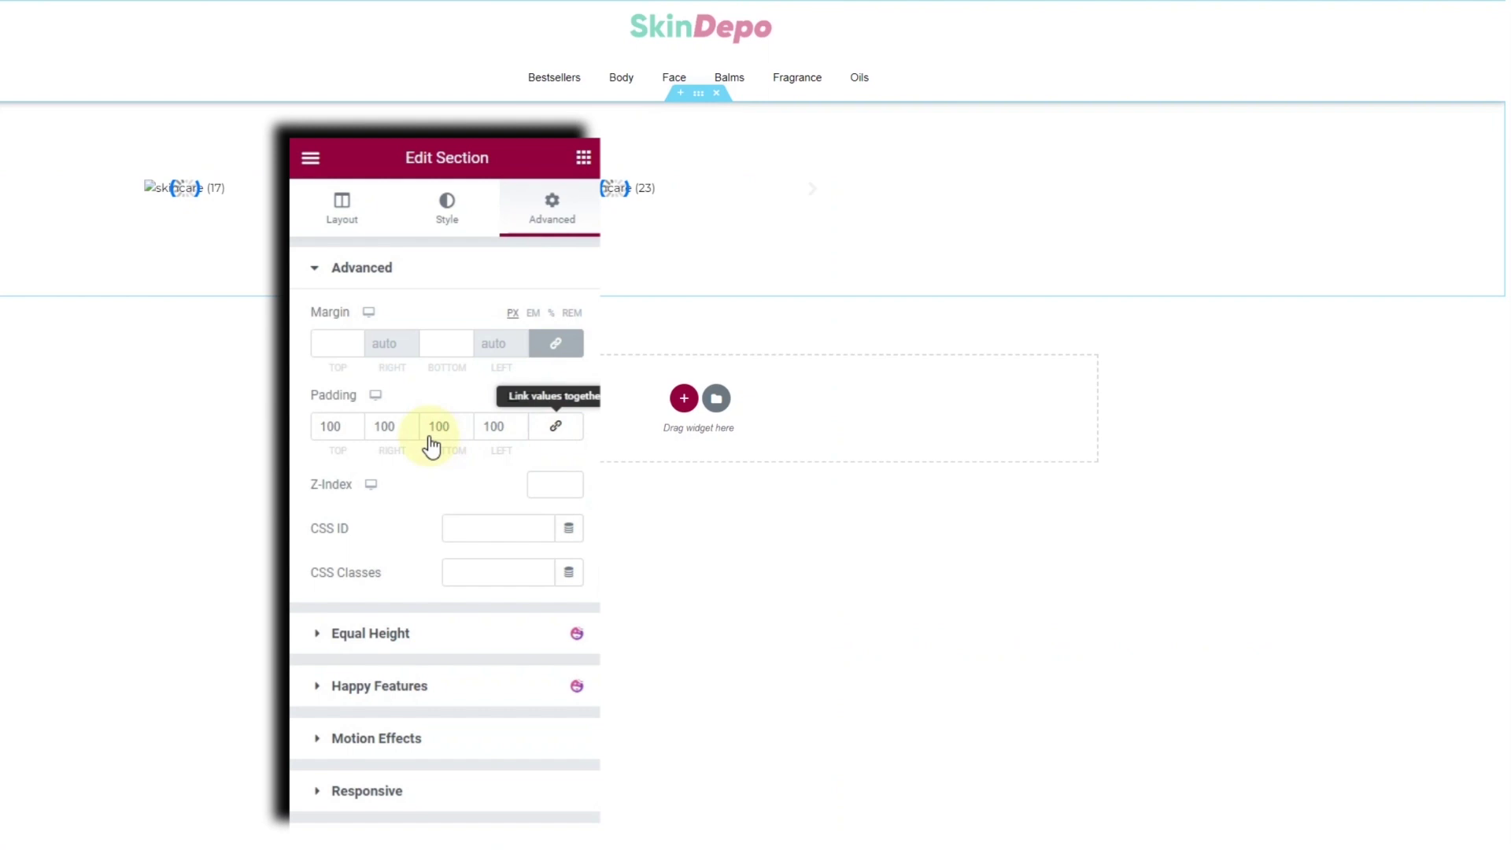
double_click(331, 425)
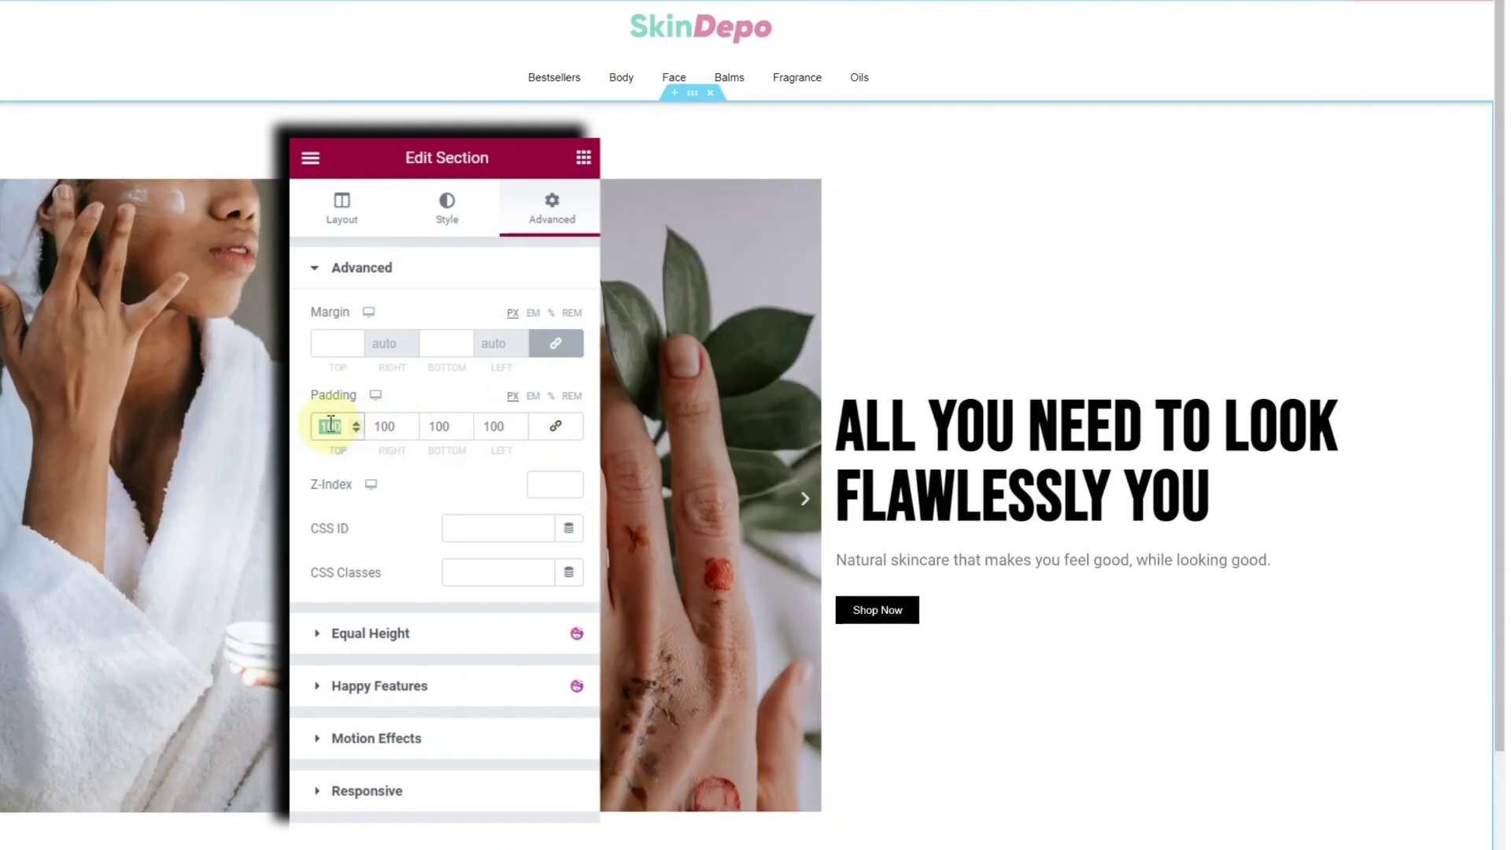
type("50")
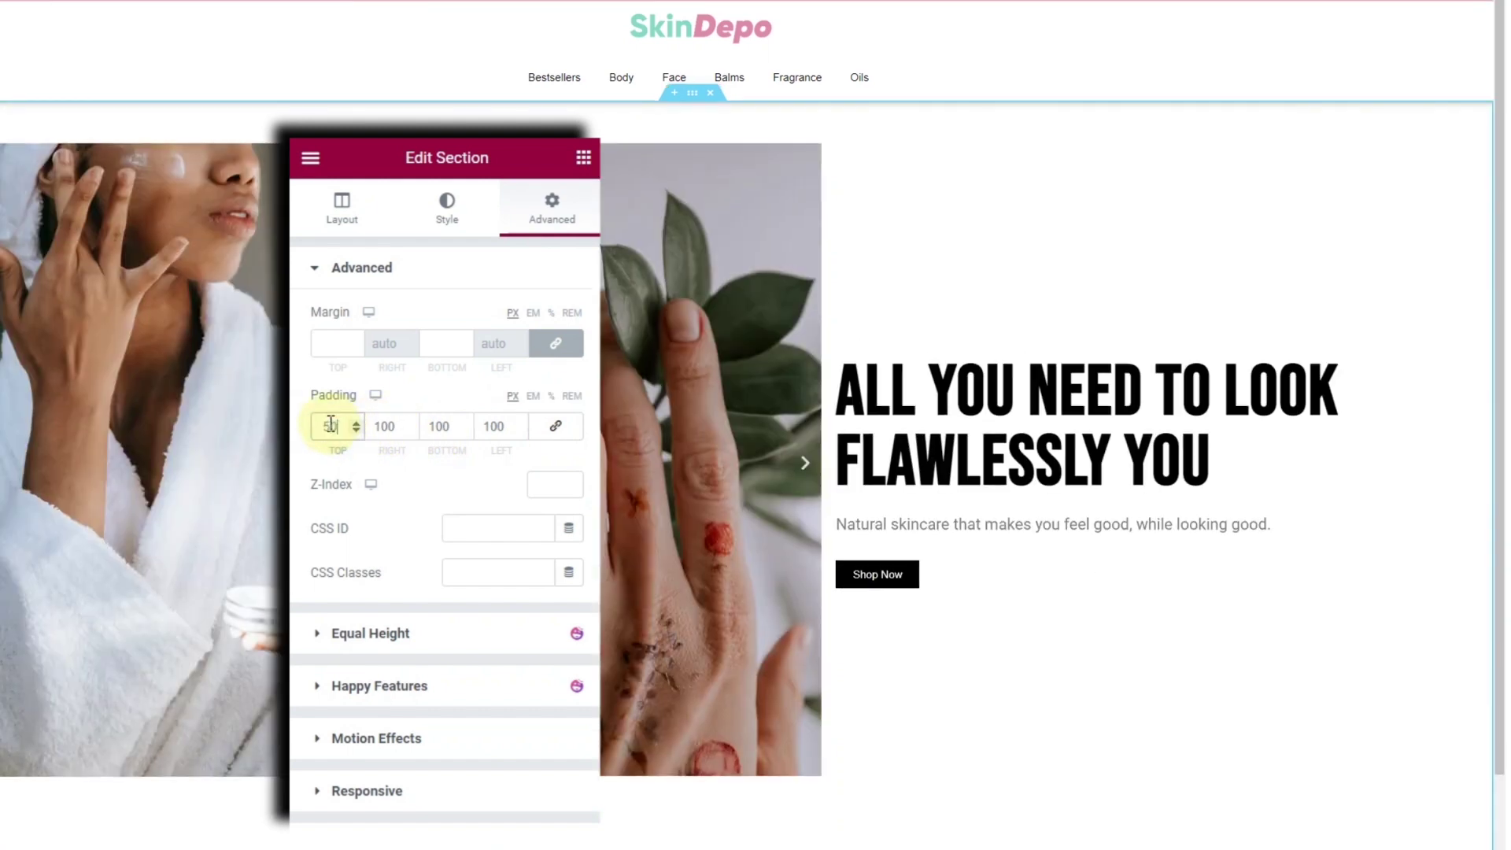
double_click(439, 426)
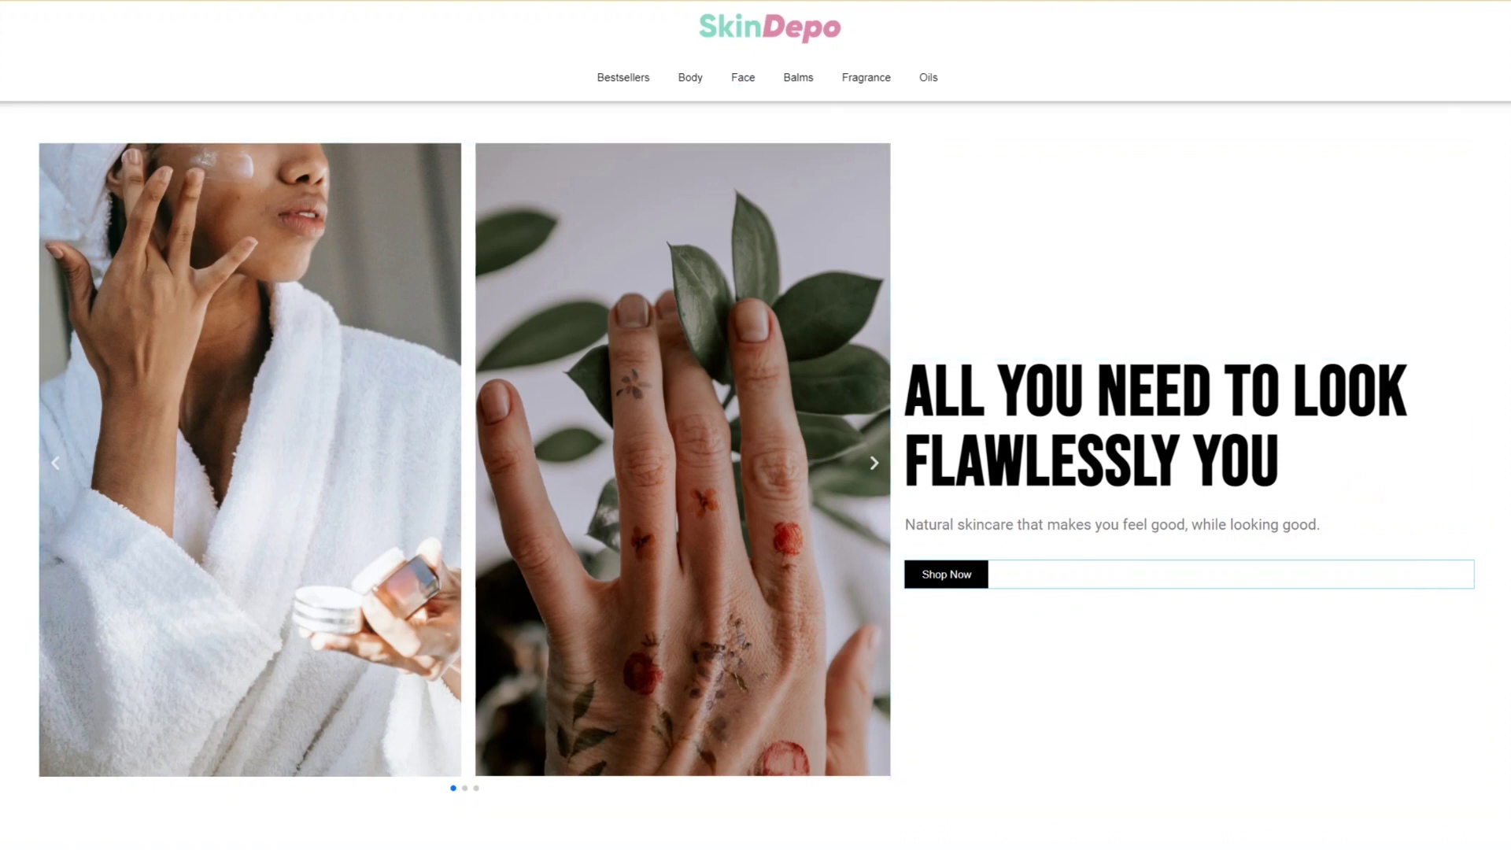
Give the Shop Now button Justified alignment and a larger button size.
left_click(377, 261)
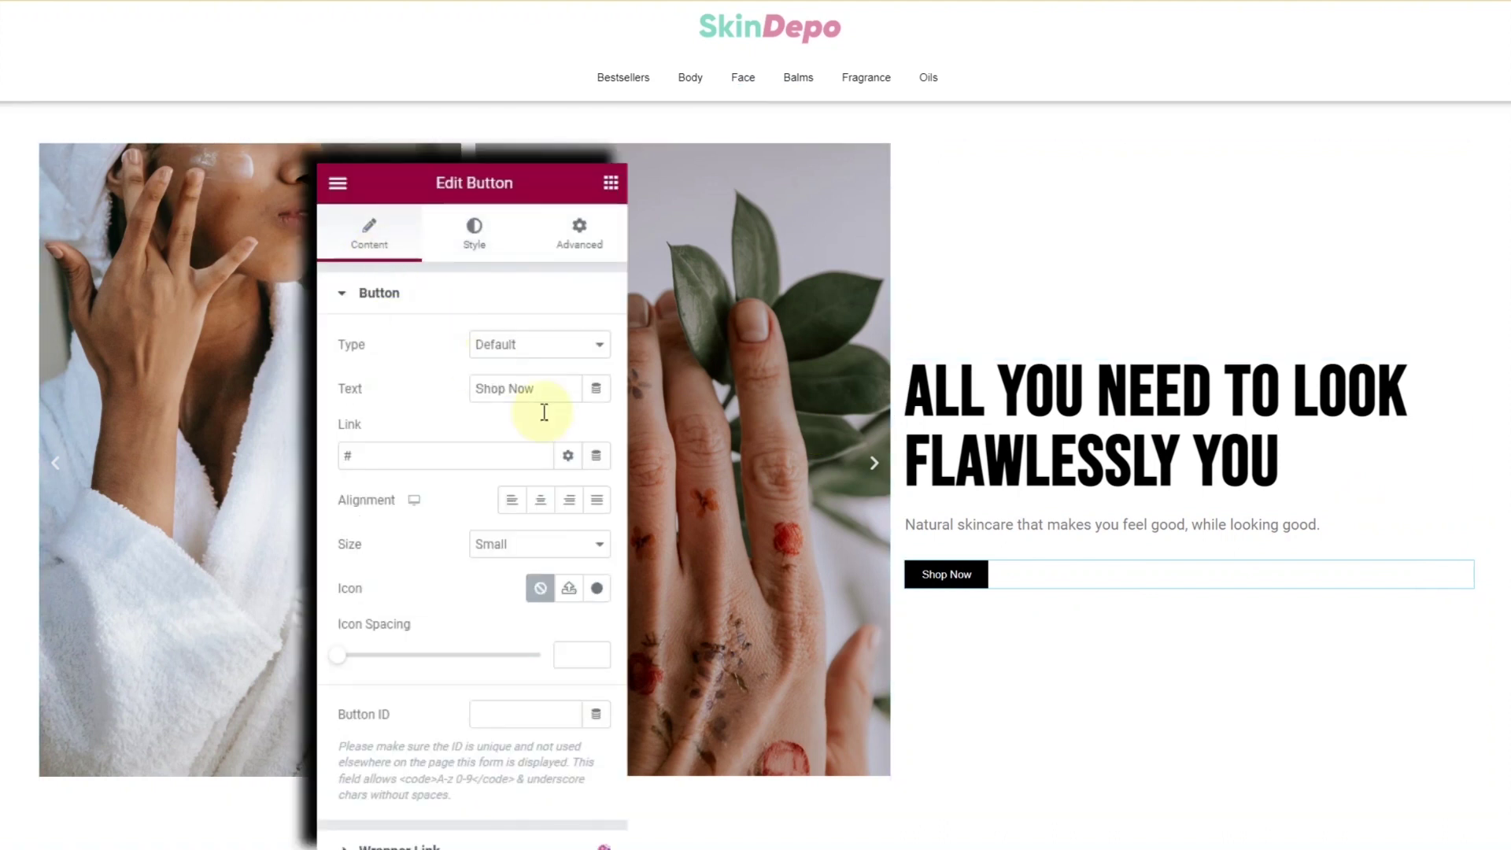
left_click(598, 503)
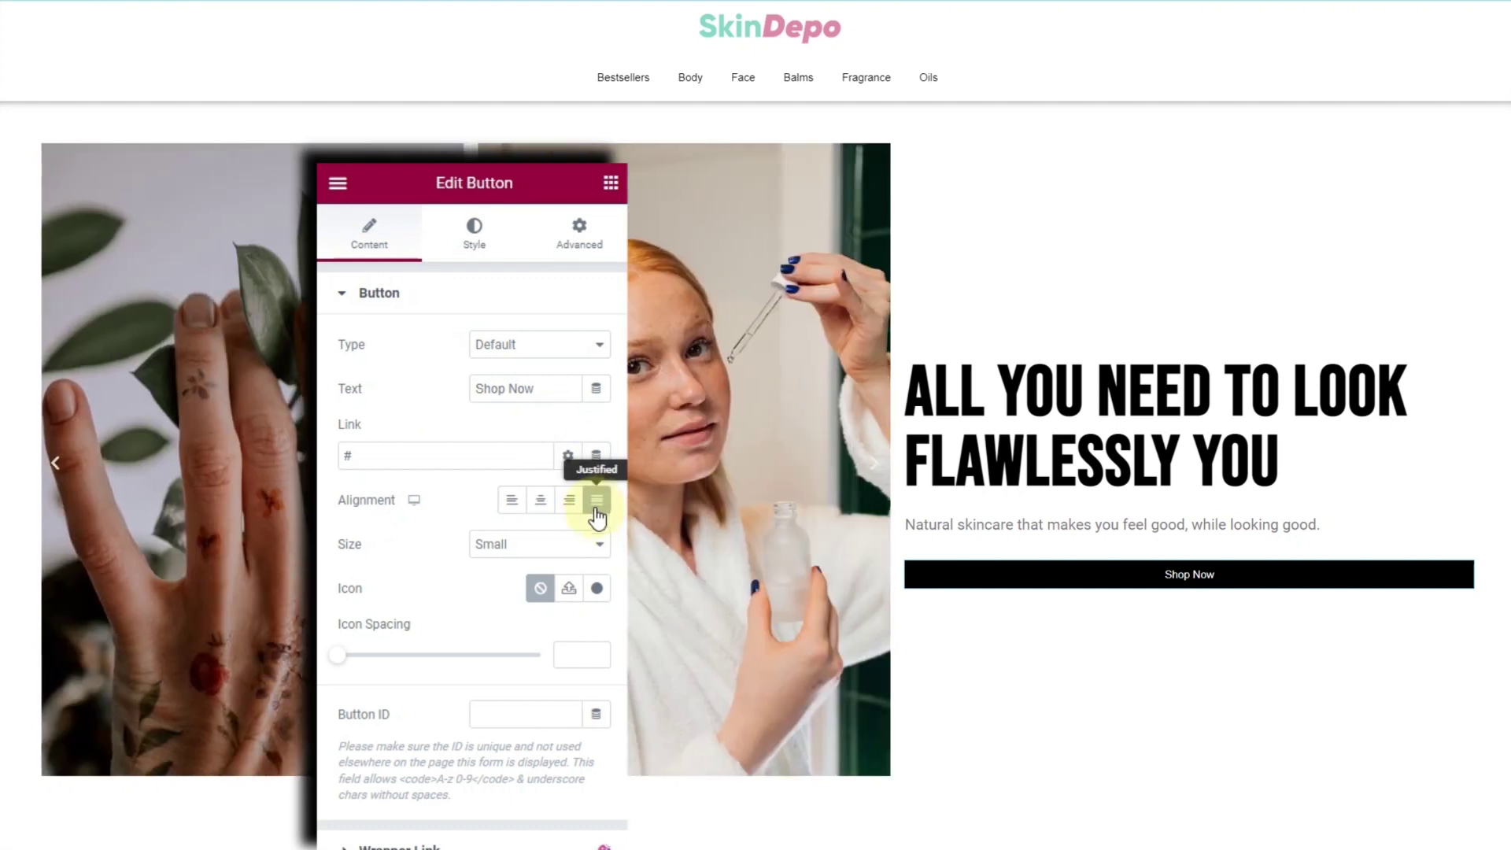
left_click(586, 544)
left_click(542, 615)
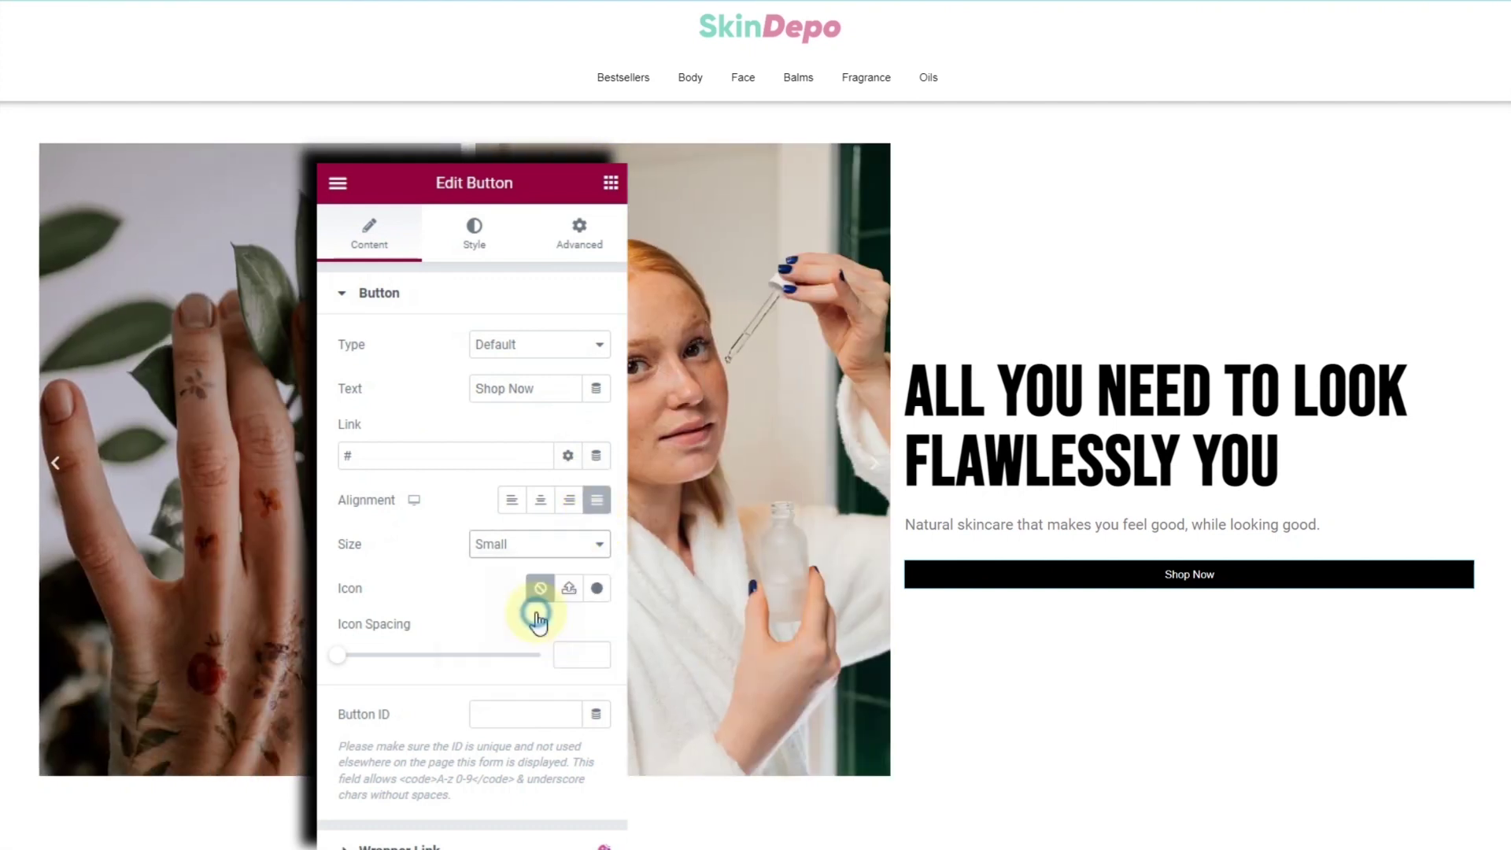
Style the Shop Now button's text as Bold, 28 px and Uppercase.
left_click(479, 239)
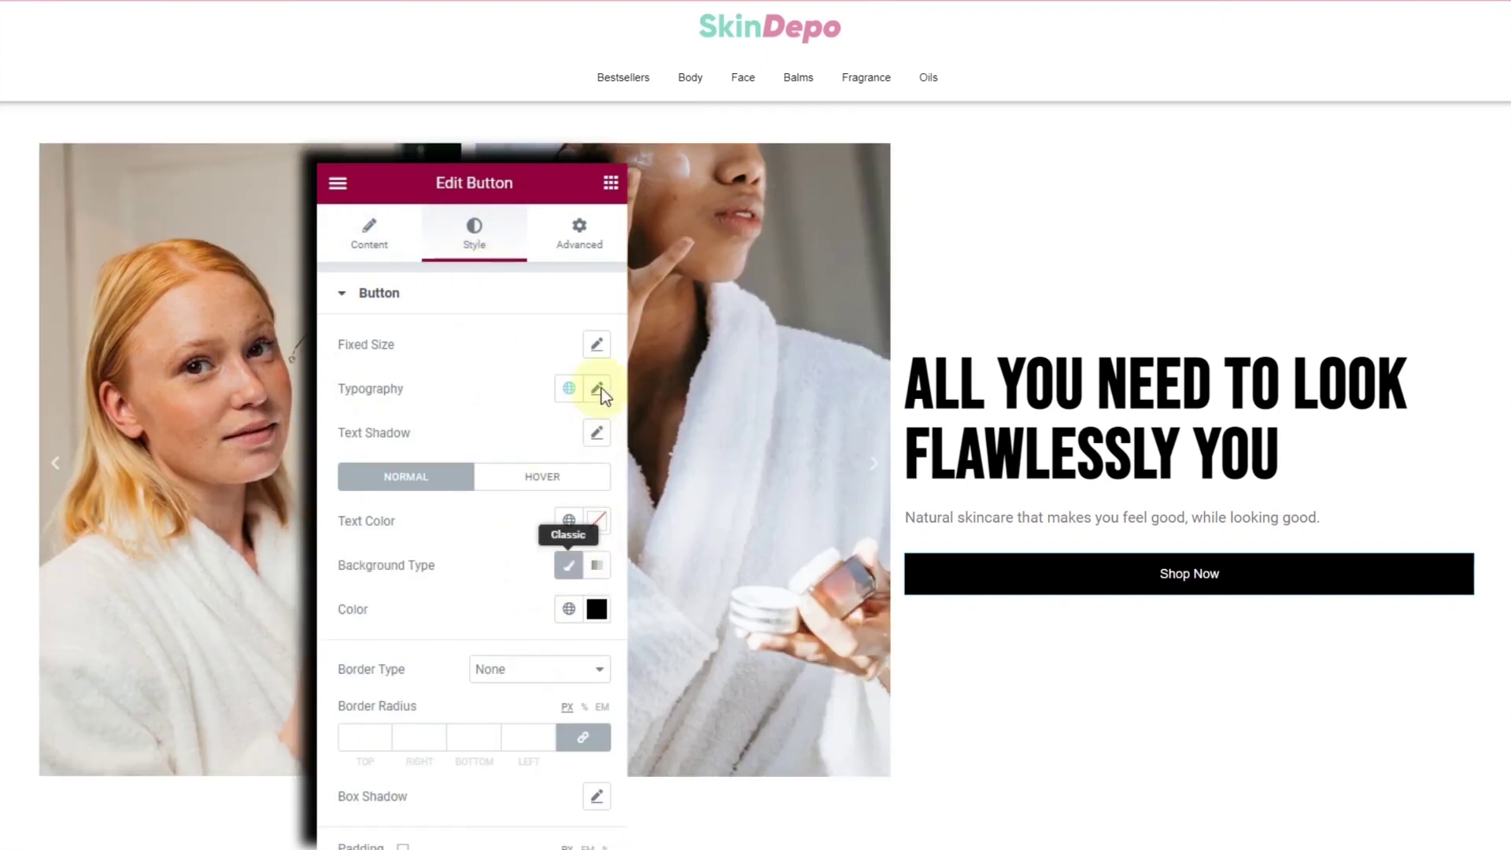
left_click(600, 390)
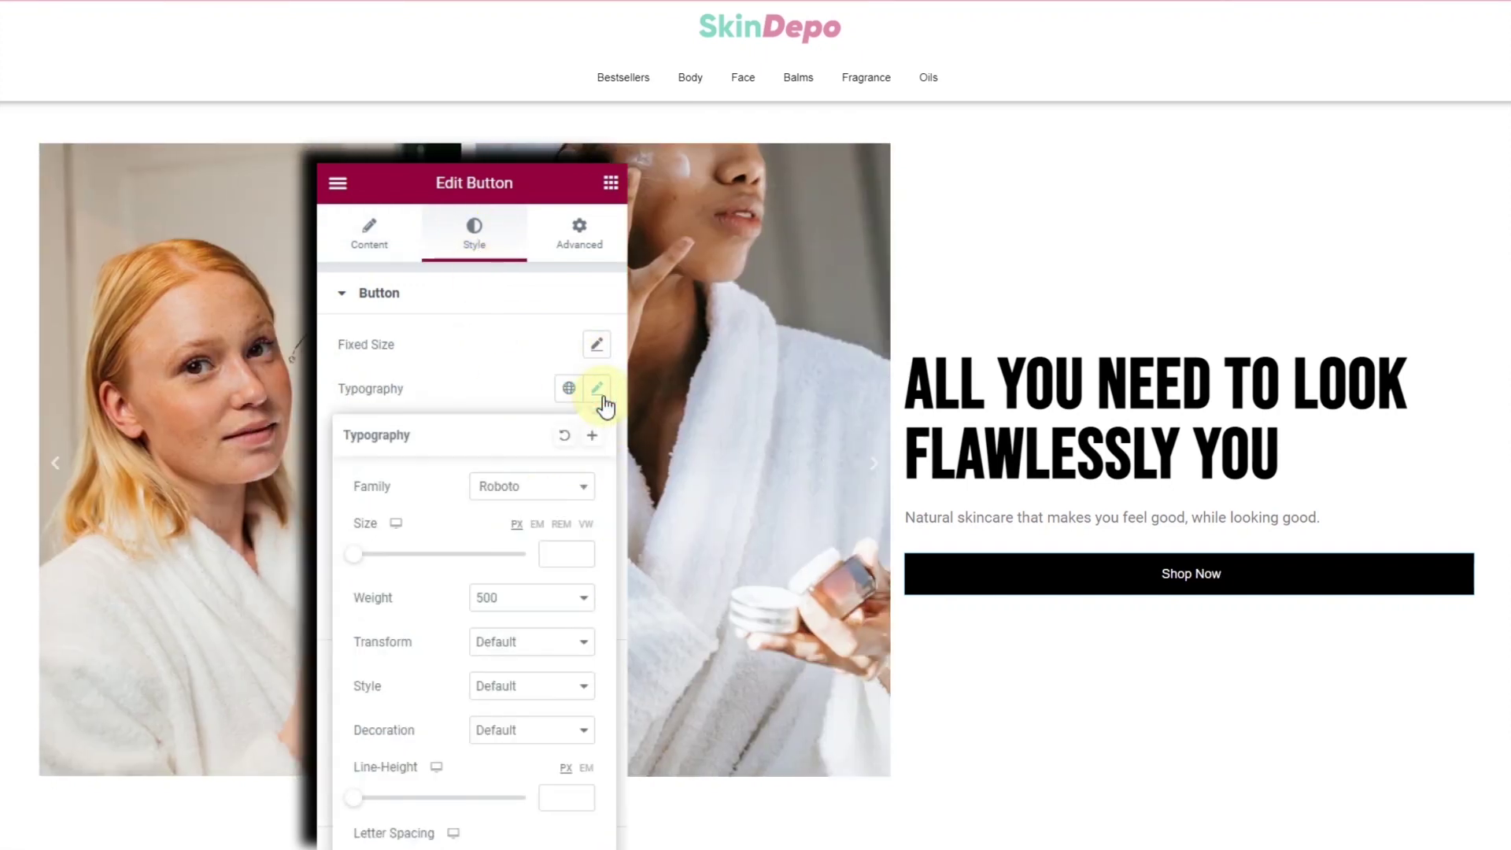
left_click(516, 602)
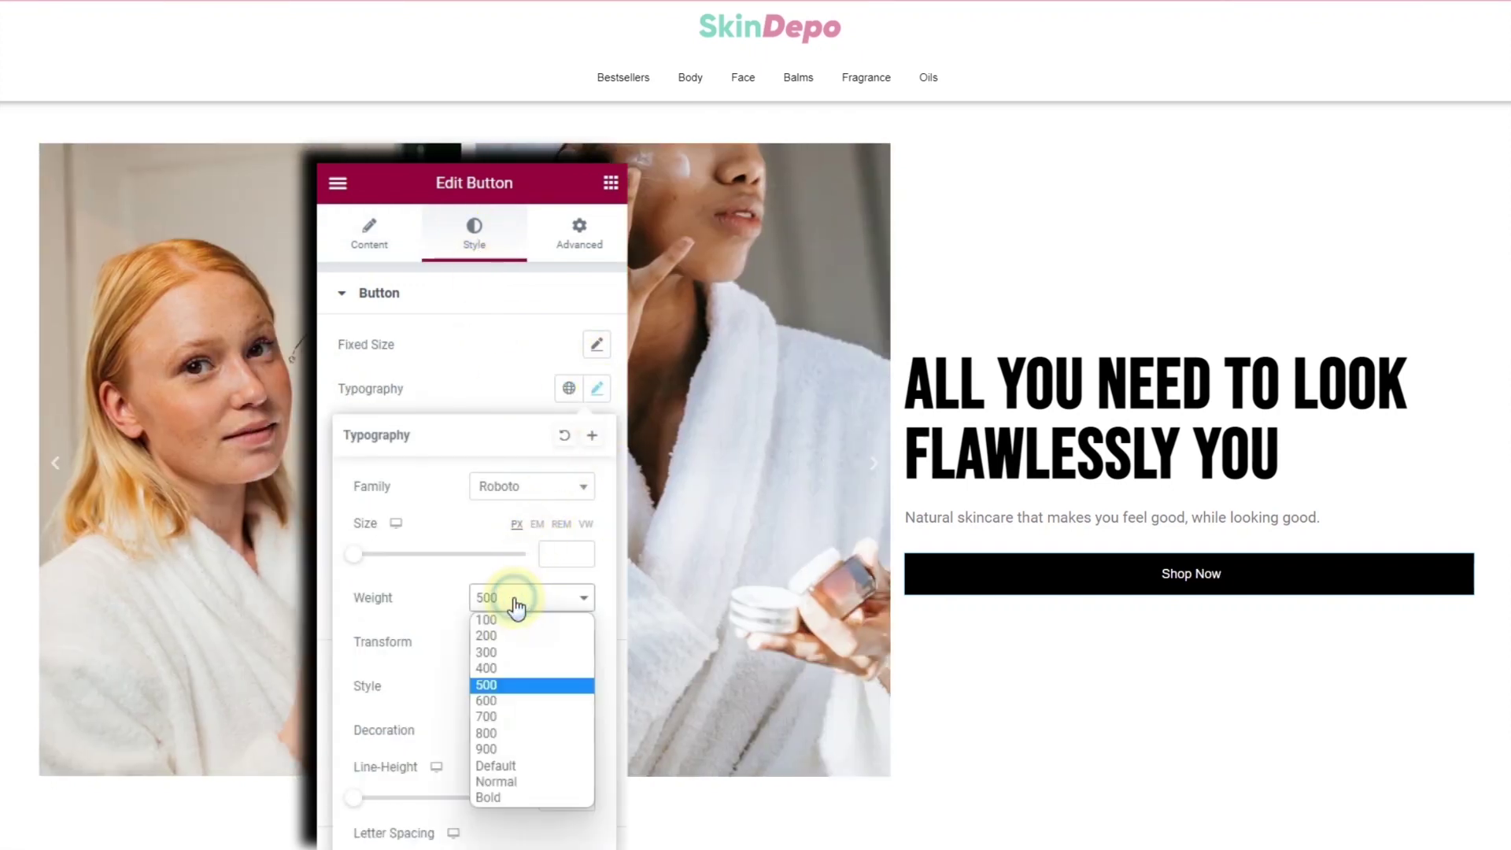
left_click(502, 797)
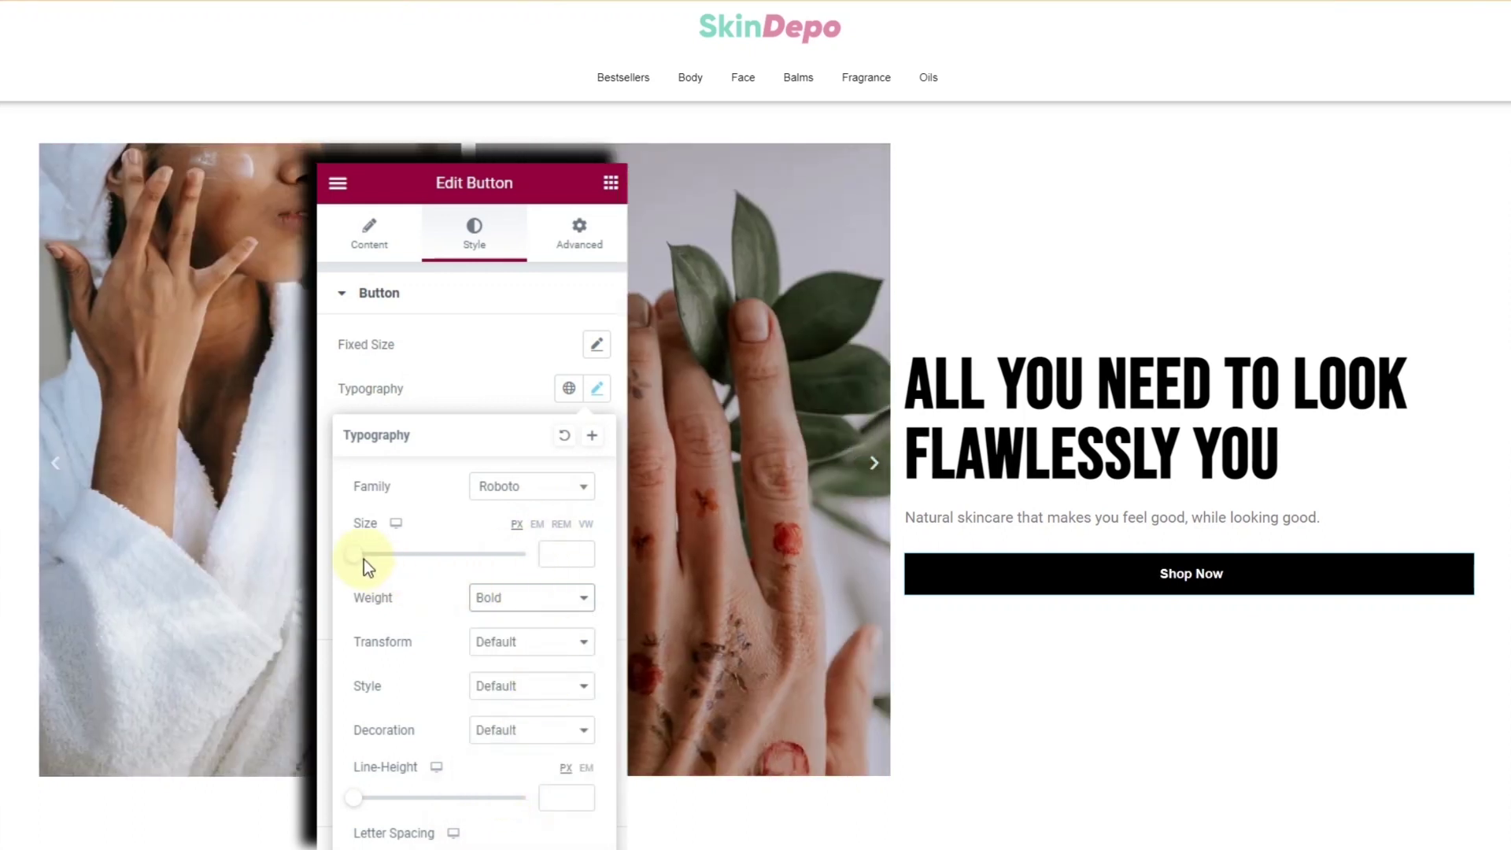
left_click_drag(362, 556, 386, 561)
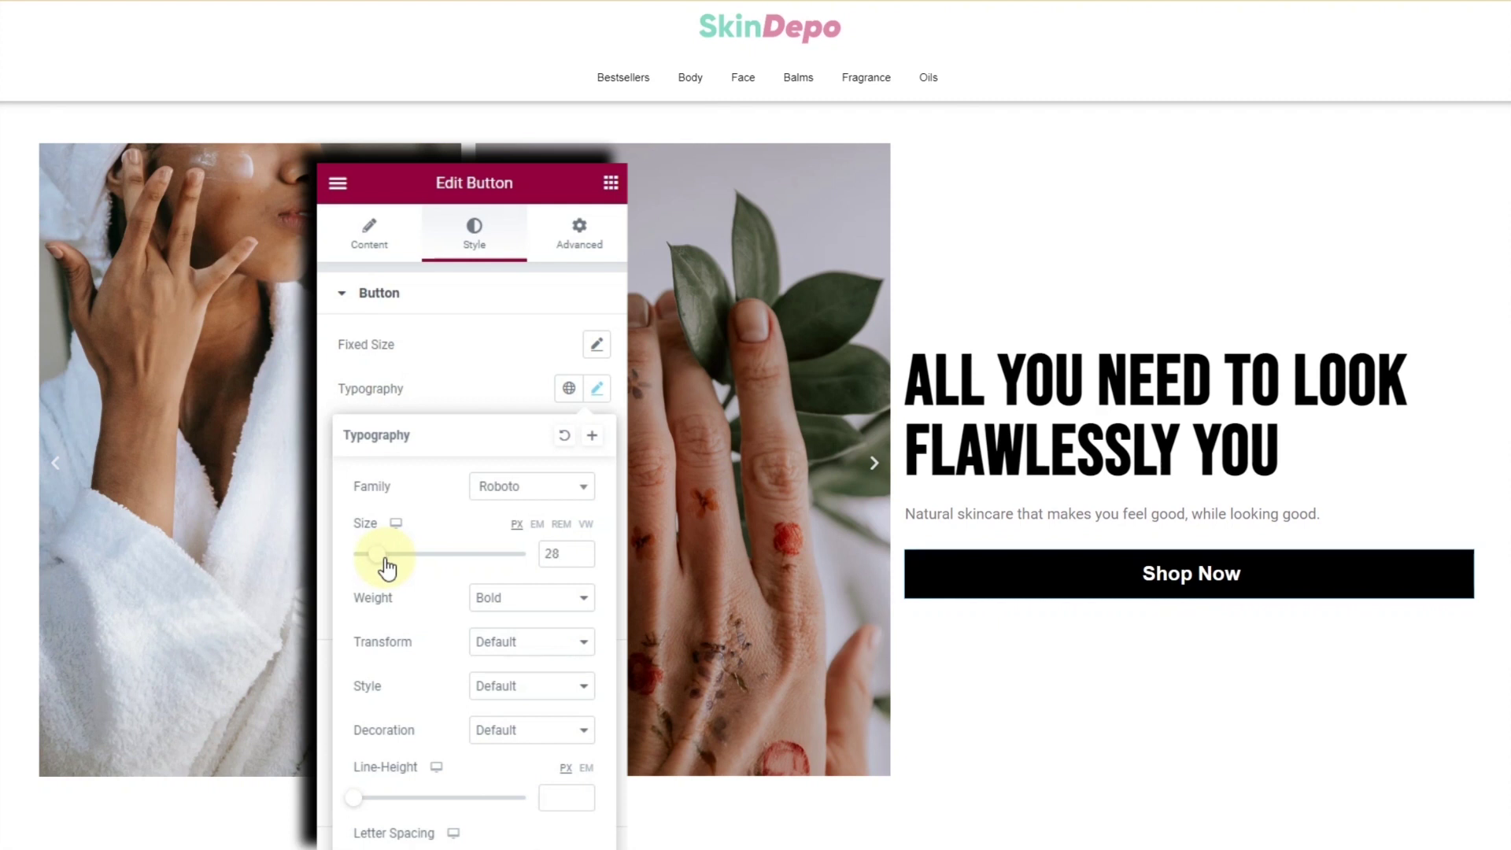
left_click(521, 648)
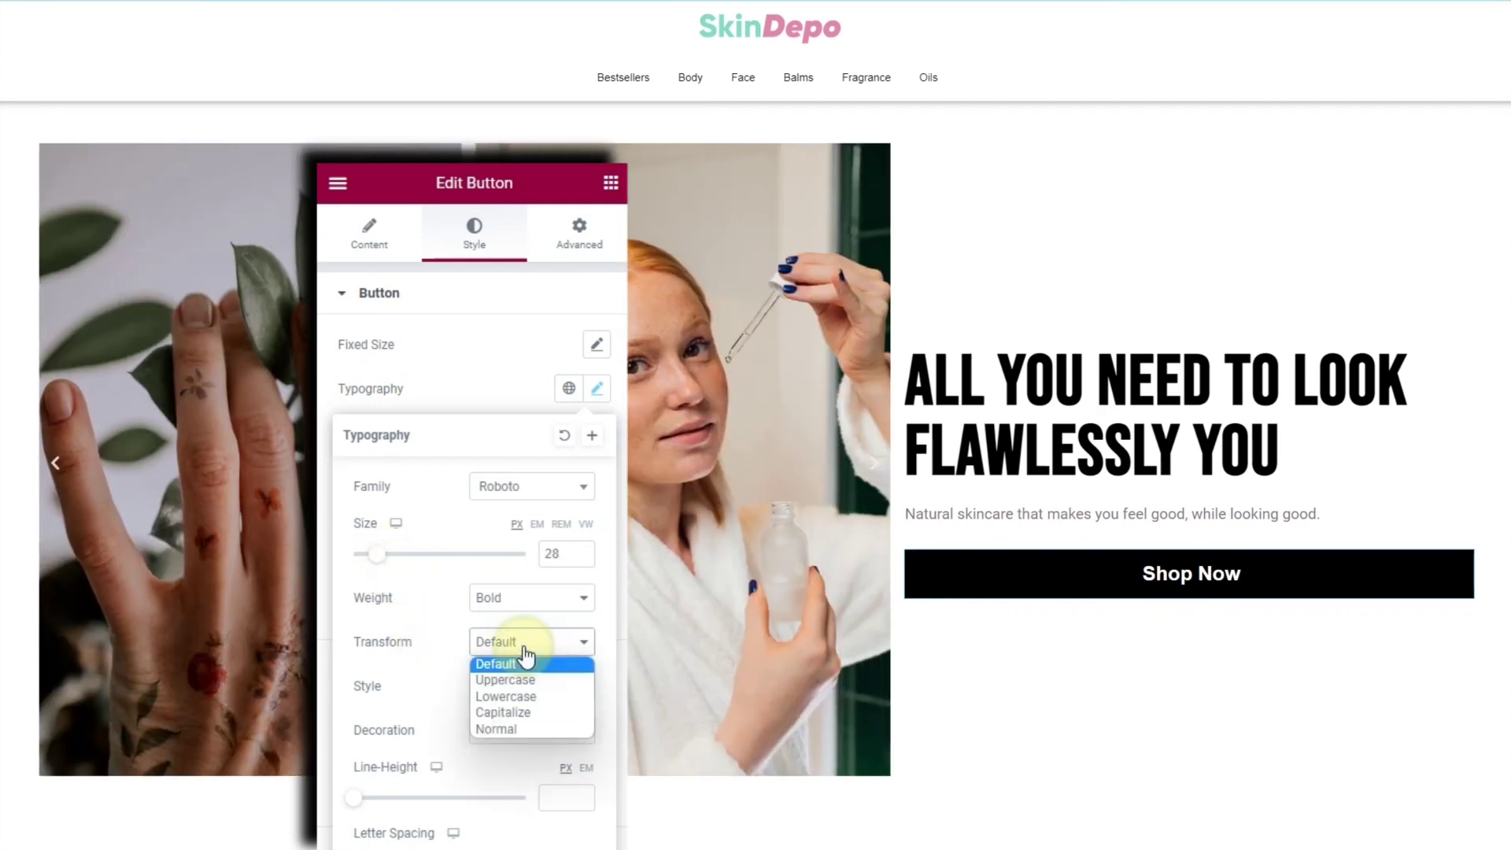
left_click(531, 681)
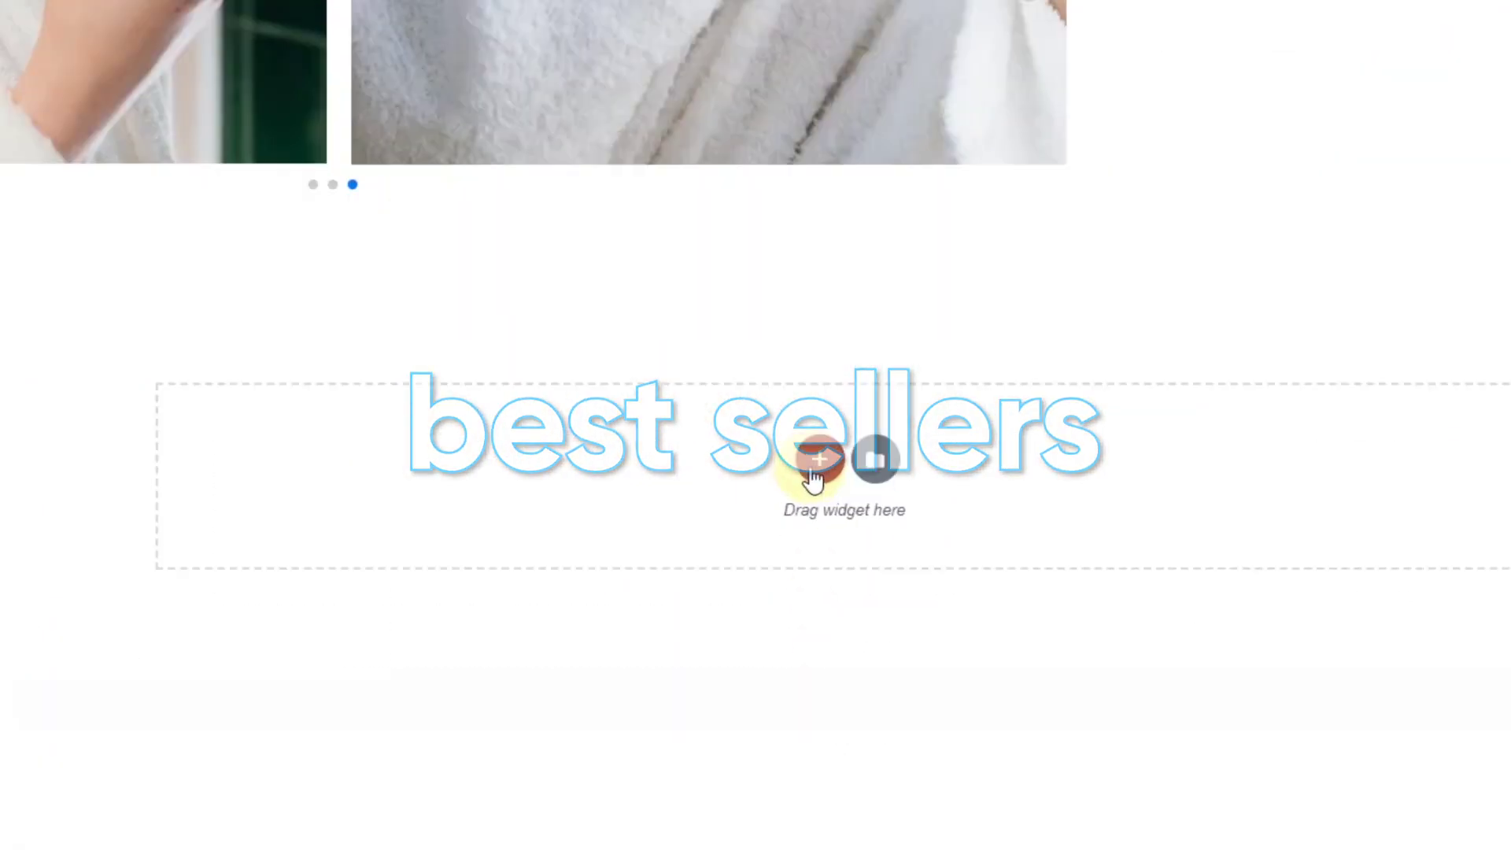
Add a single-column section below the carousel section and place a Heading widget in it.
left_click(825, 725)
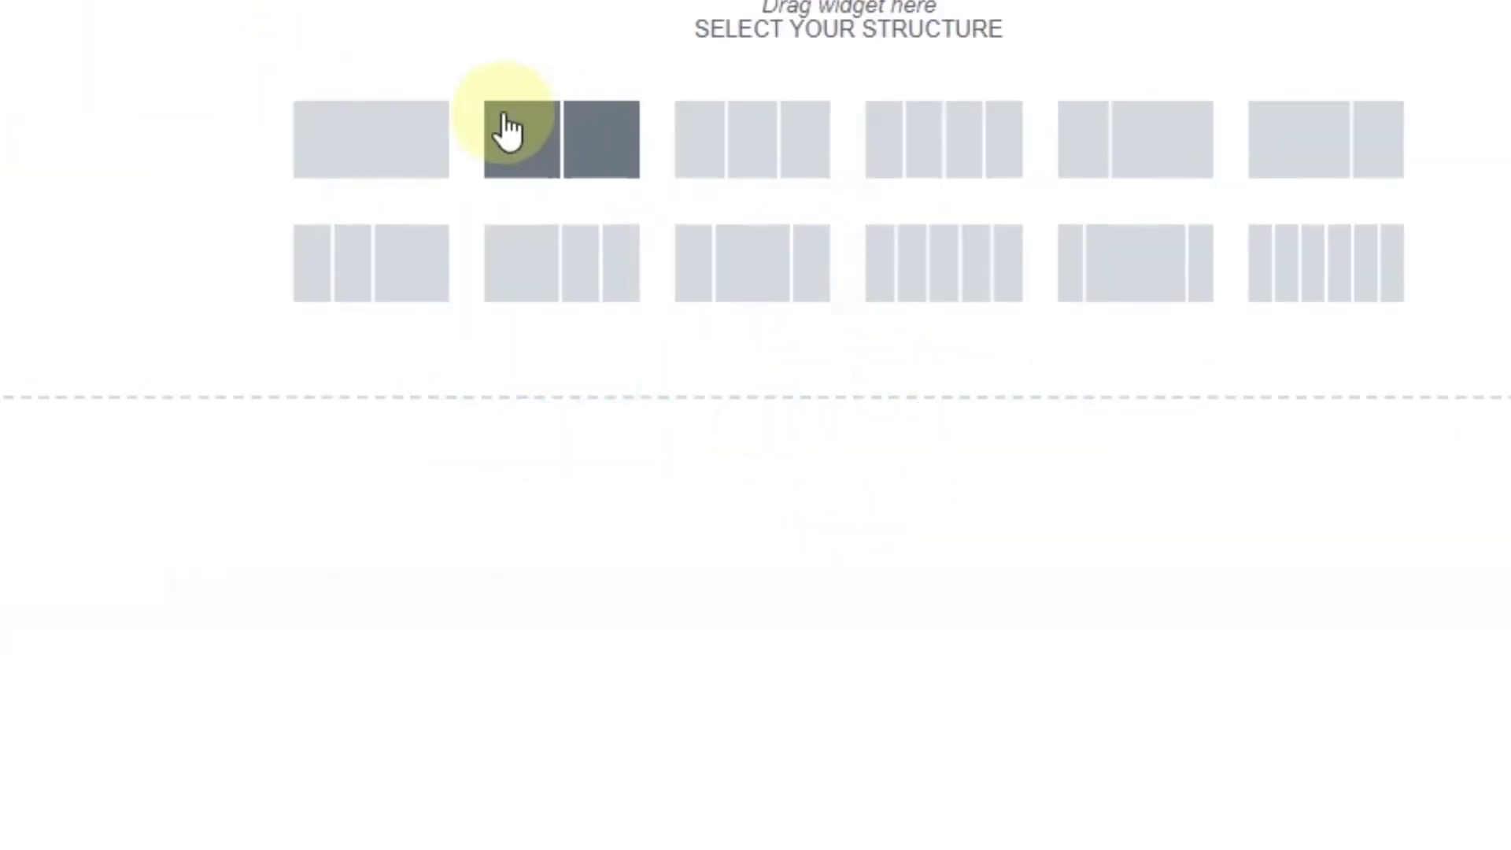
left_click(391, 169)
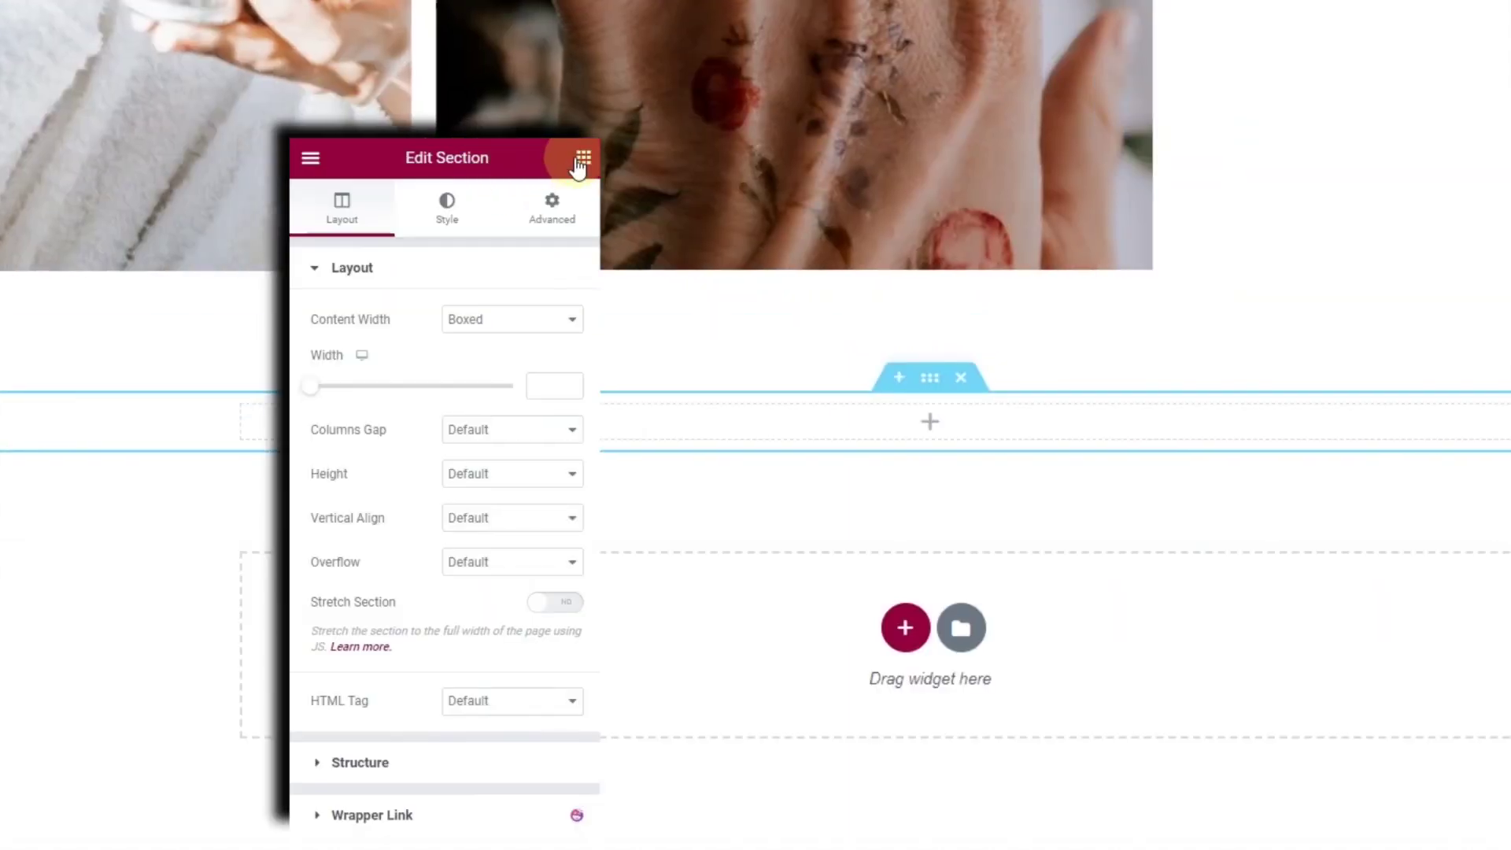
left_click(583, 161)
left_click_drag(523, 418, 1039, 432)
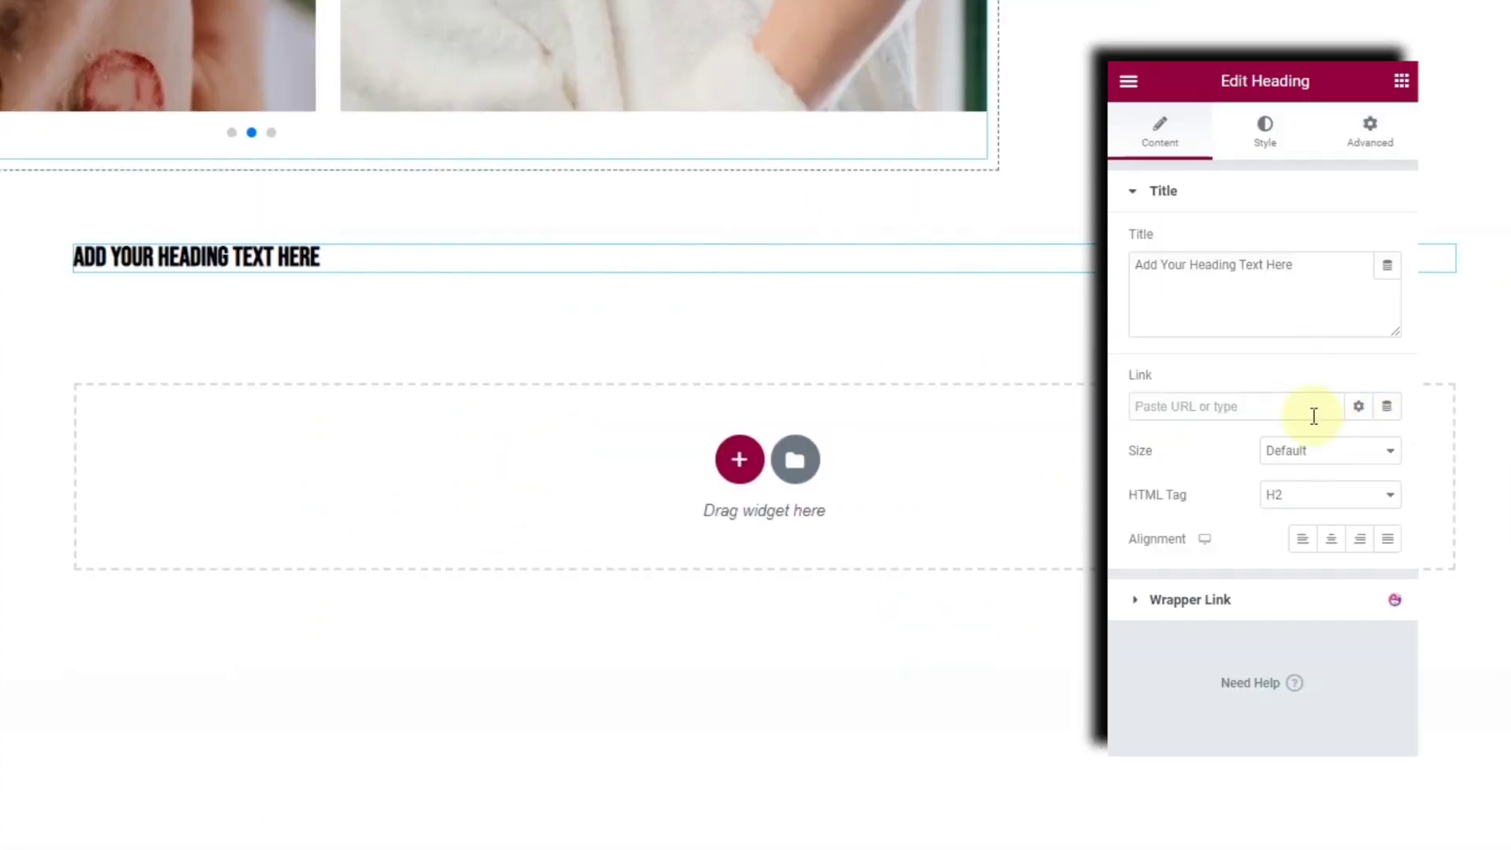
Center the new heading and set its title to "shop our bestsellers".
left_click(1339, 540)
triple_click(1275, 298)
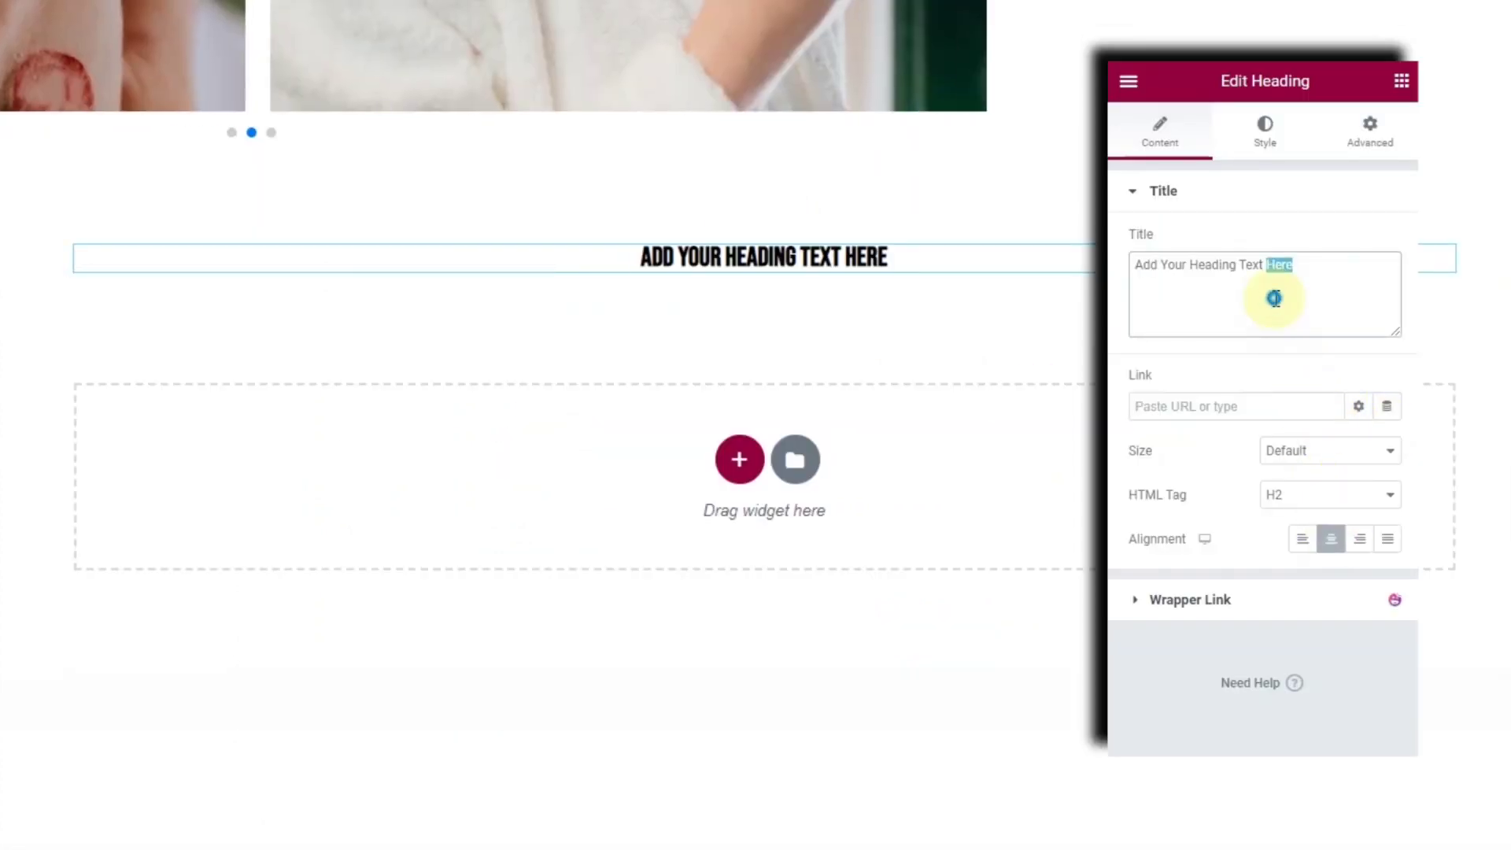
type("shop our bestsellers")
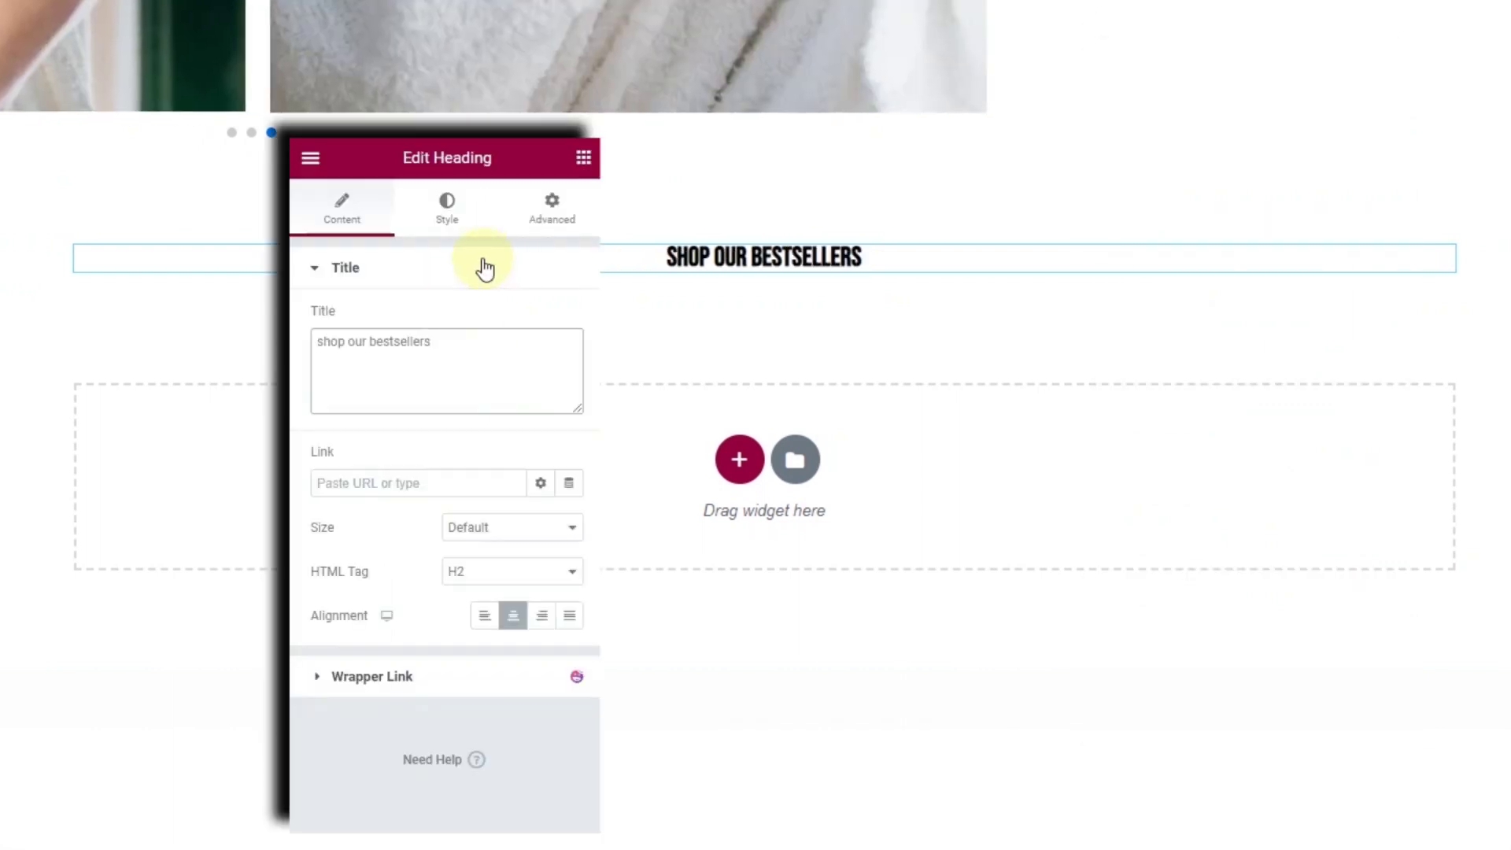
Set the "shop our bestsellers" heading's font size to 30 px and switch its font family to a thin sans-serif.
left_click(453, 226)
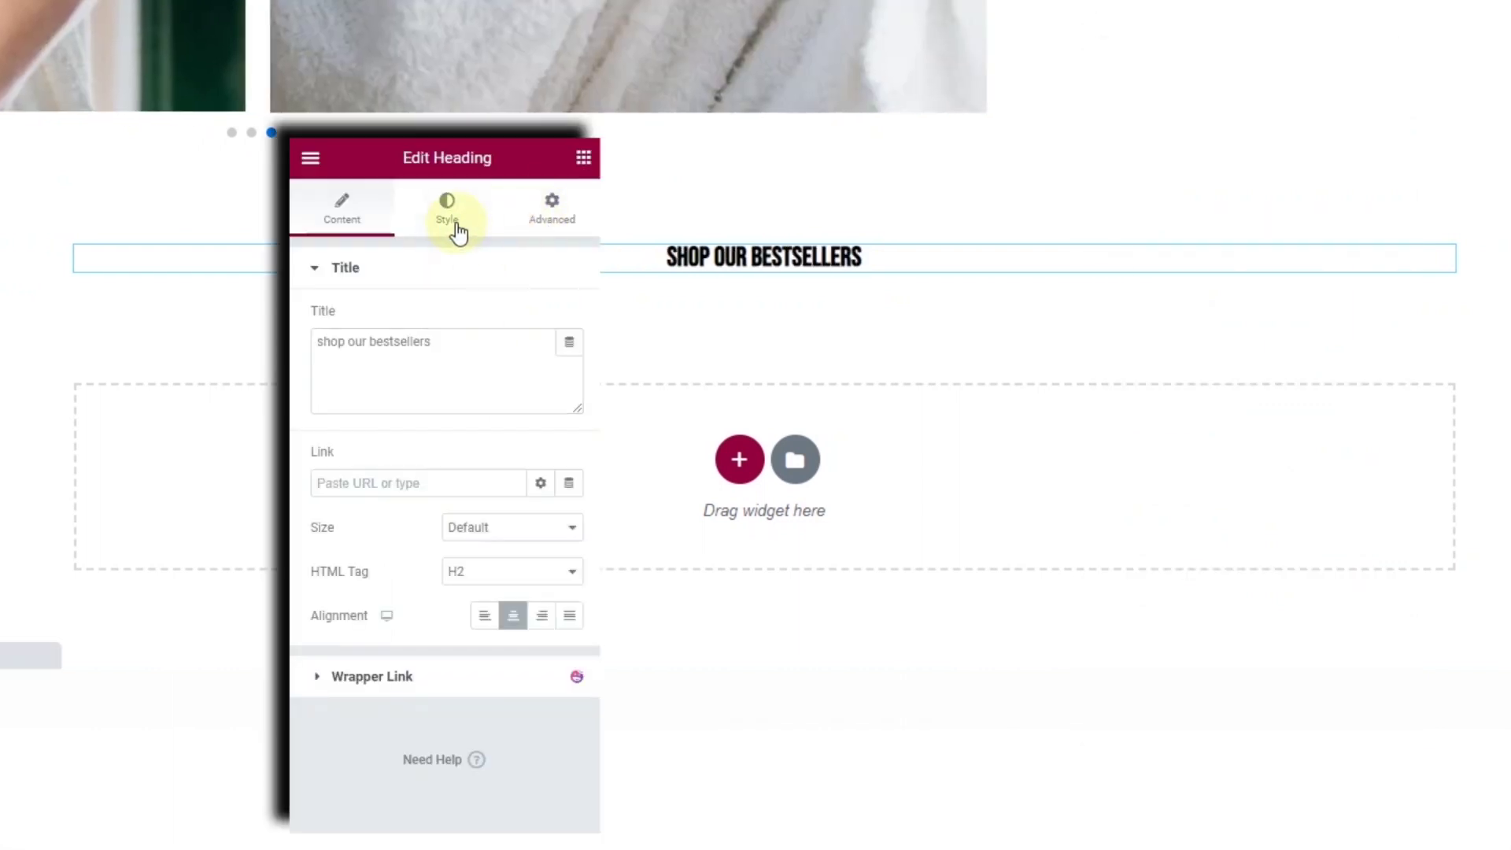
left_click(425, 293)
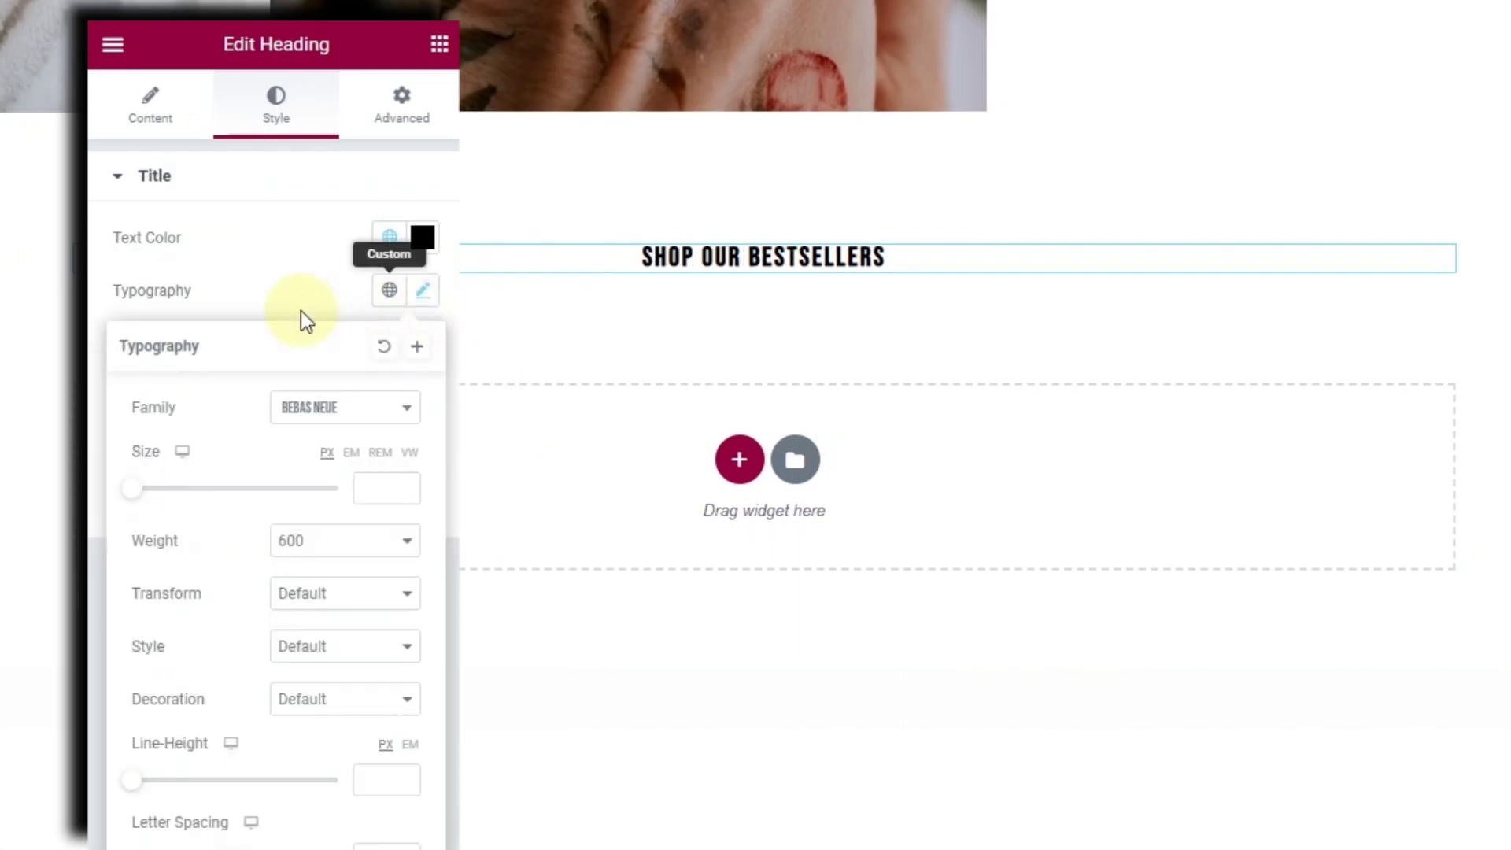
left_click_drag(163, 498, 168, 498)
left_click(322, 408)
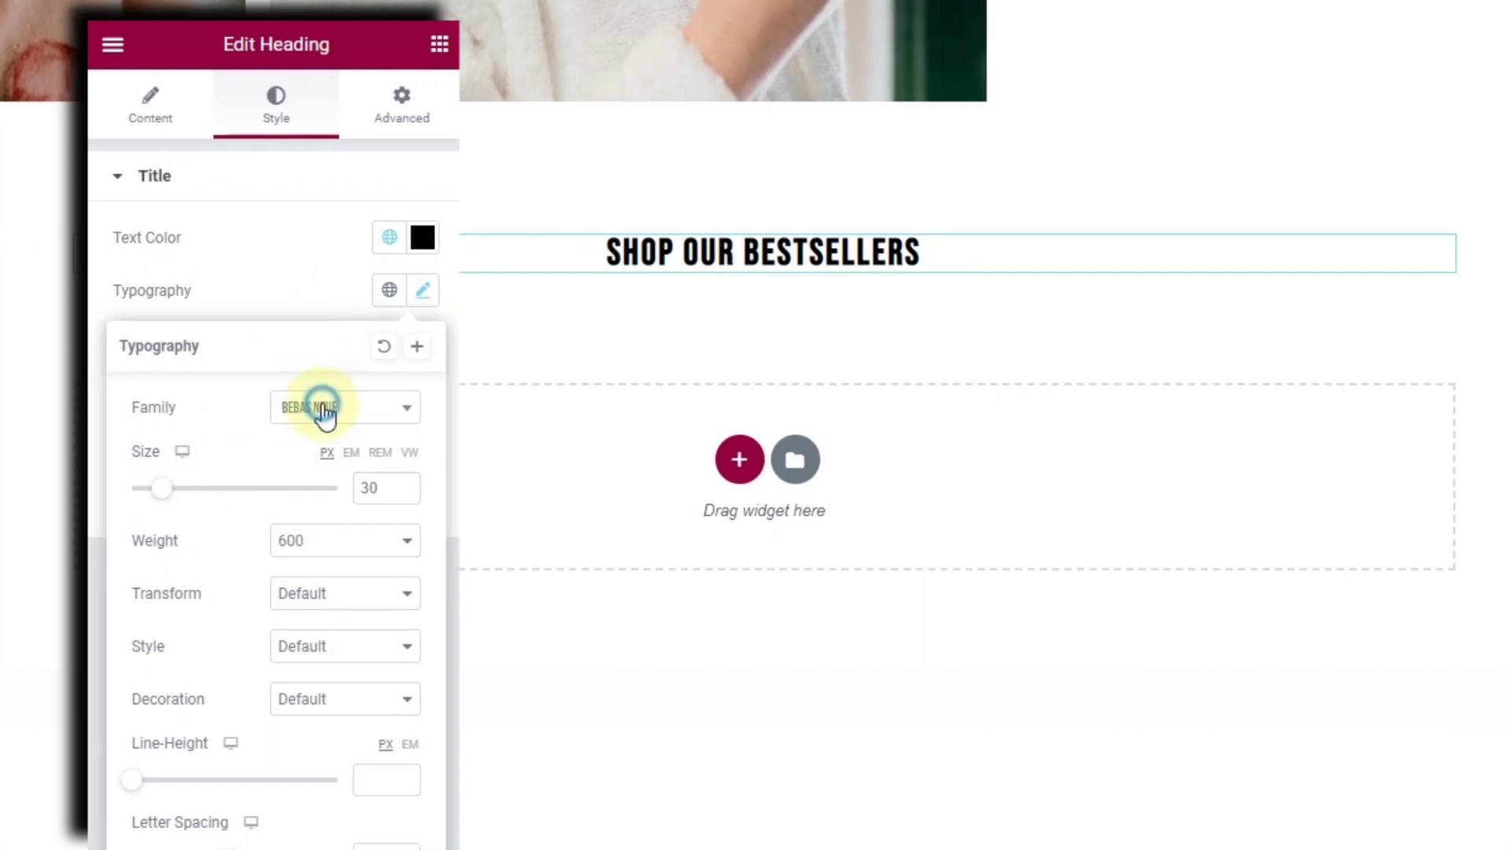
left_click(385, 547)
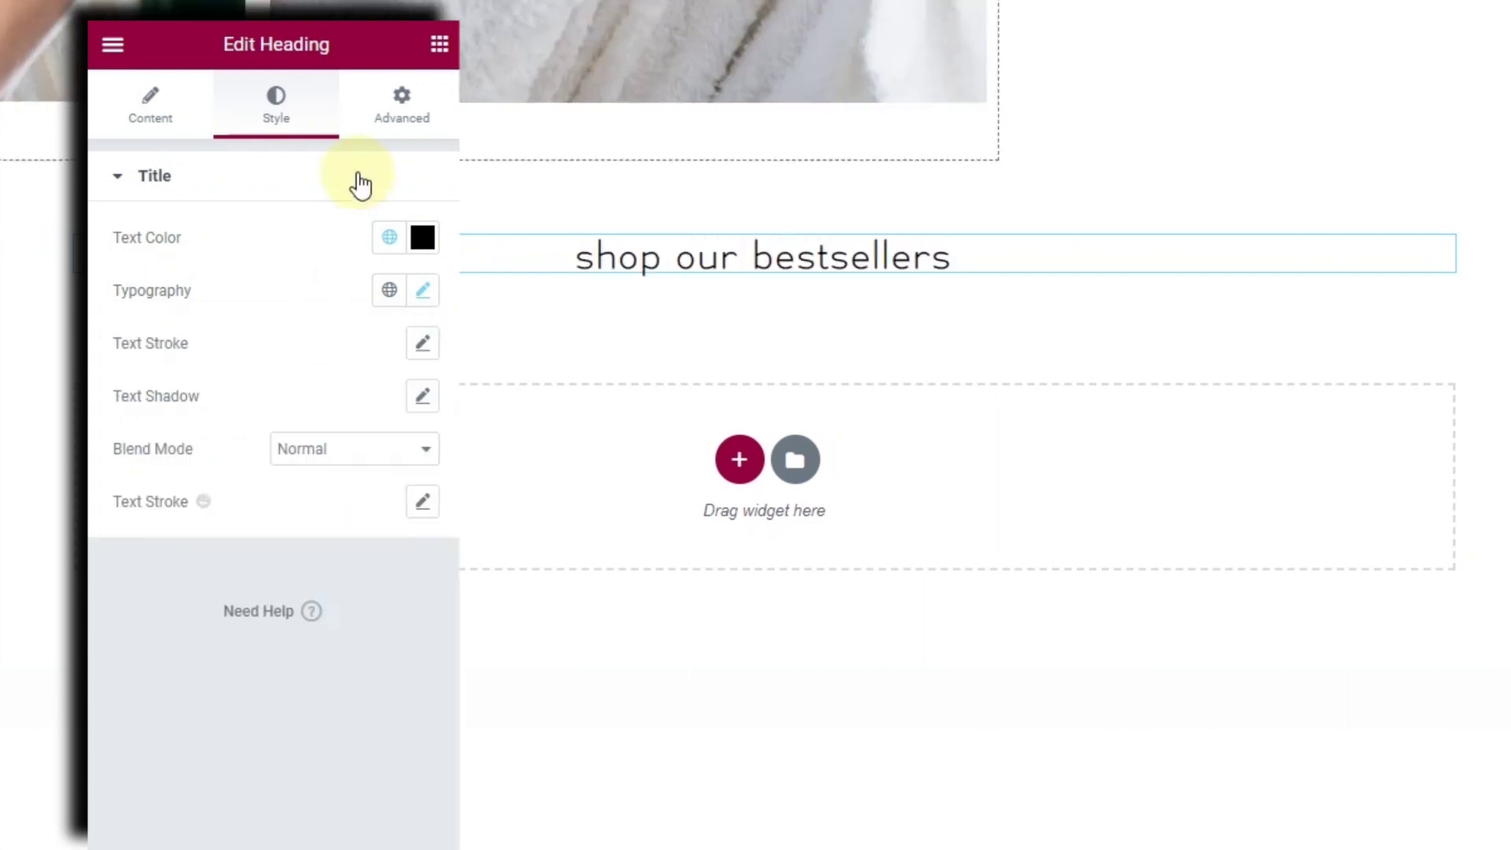
Search the widgets for "product" and place the Product Carousel widget beneath the "shop our bestsellers" heading.
left_click(438, 48)
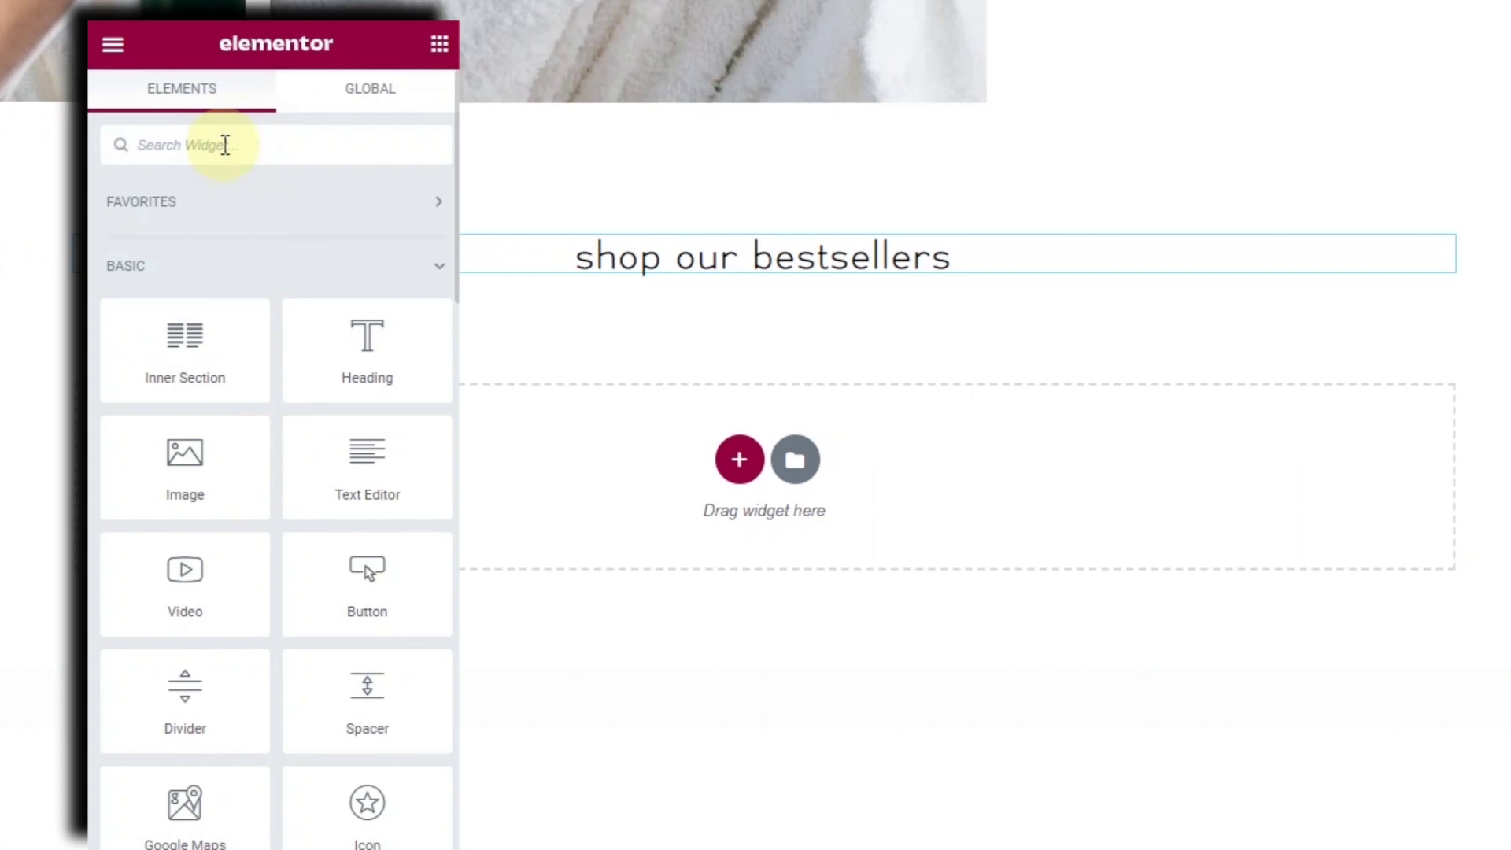
left_click(225, 145)
type("product")
left_click_drag(226, 206, 680, 272)
Turn off Autoplay and Infinite Loop for the product carousel.
left_click(297, 647)
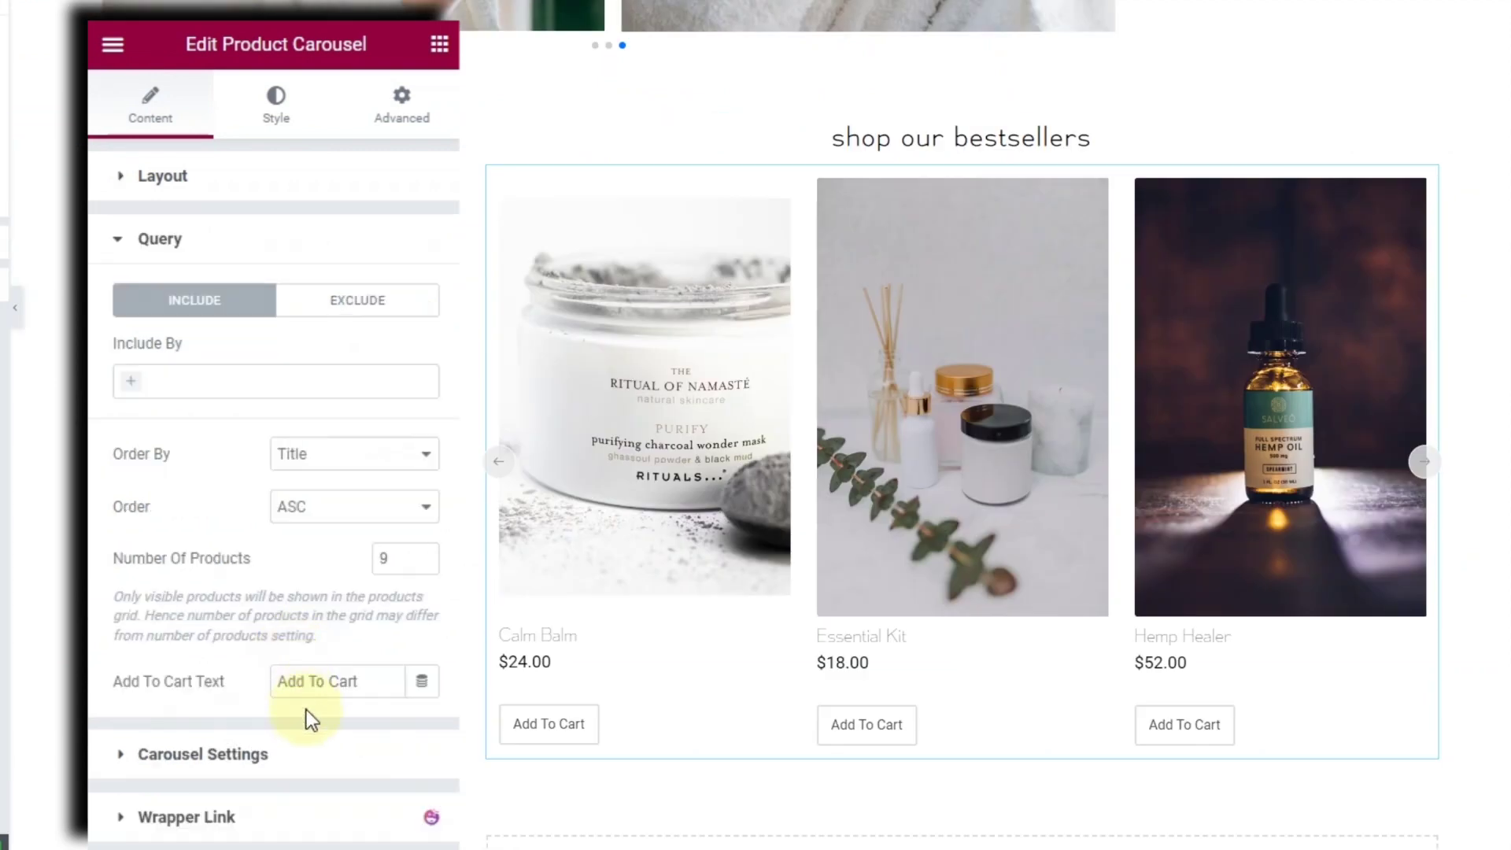
left_click(285, 756)
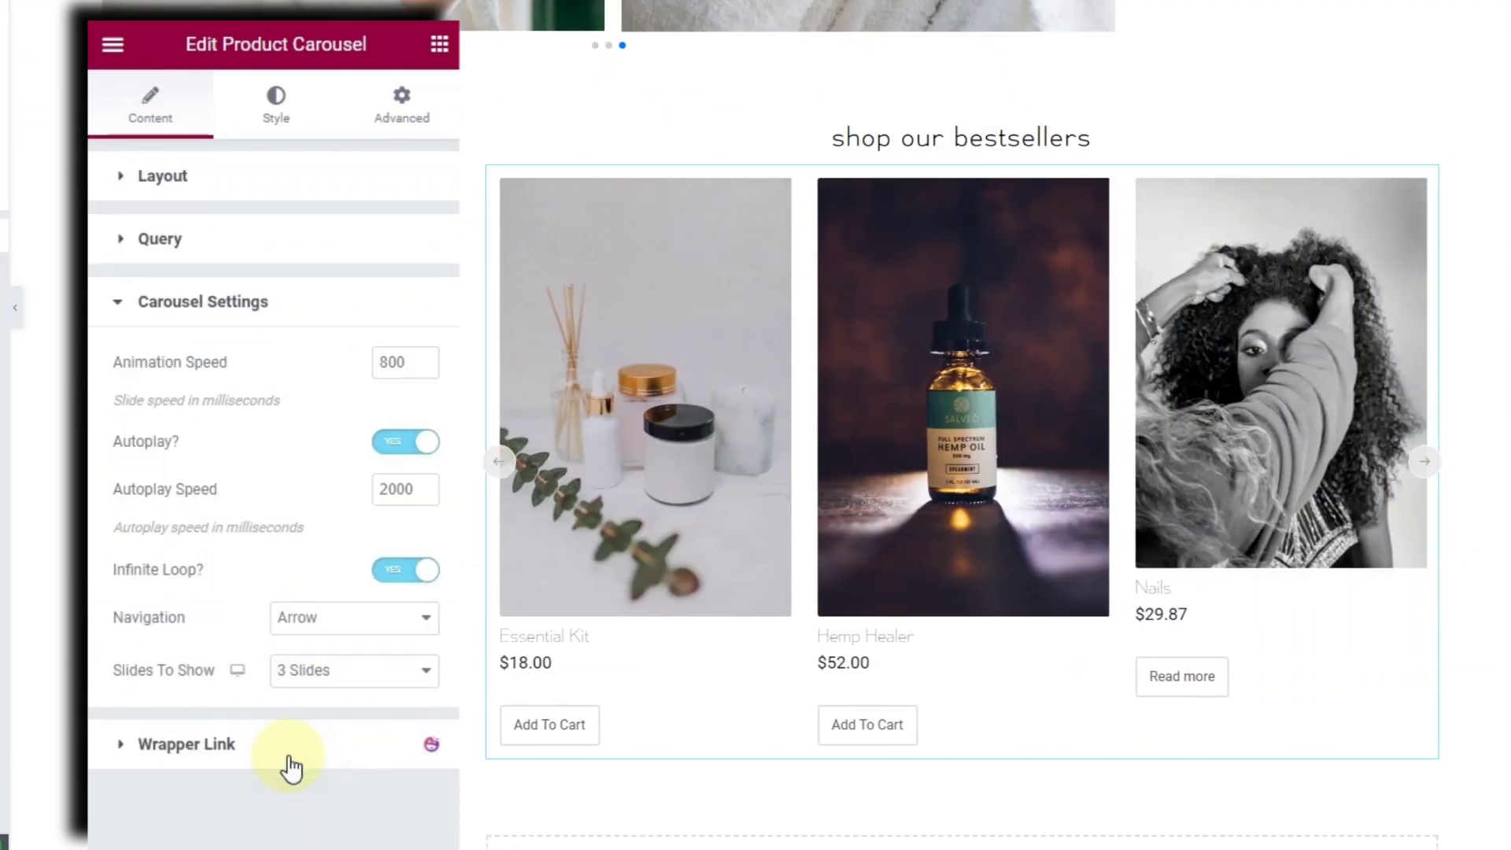
left_click(410, 447)
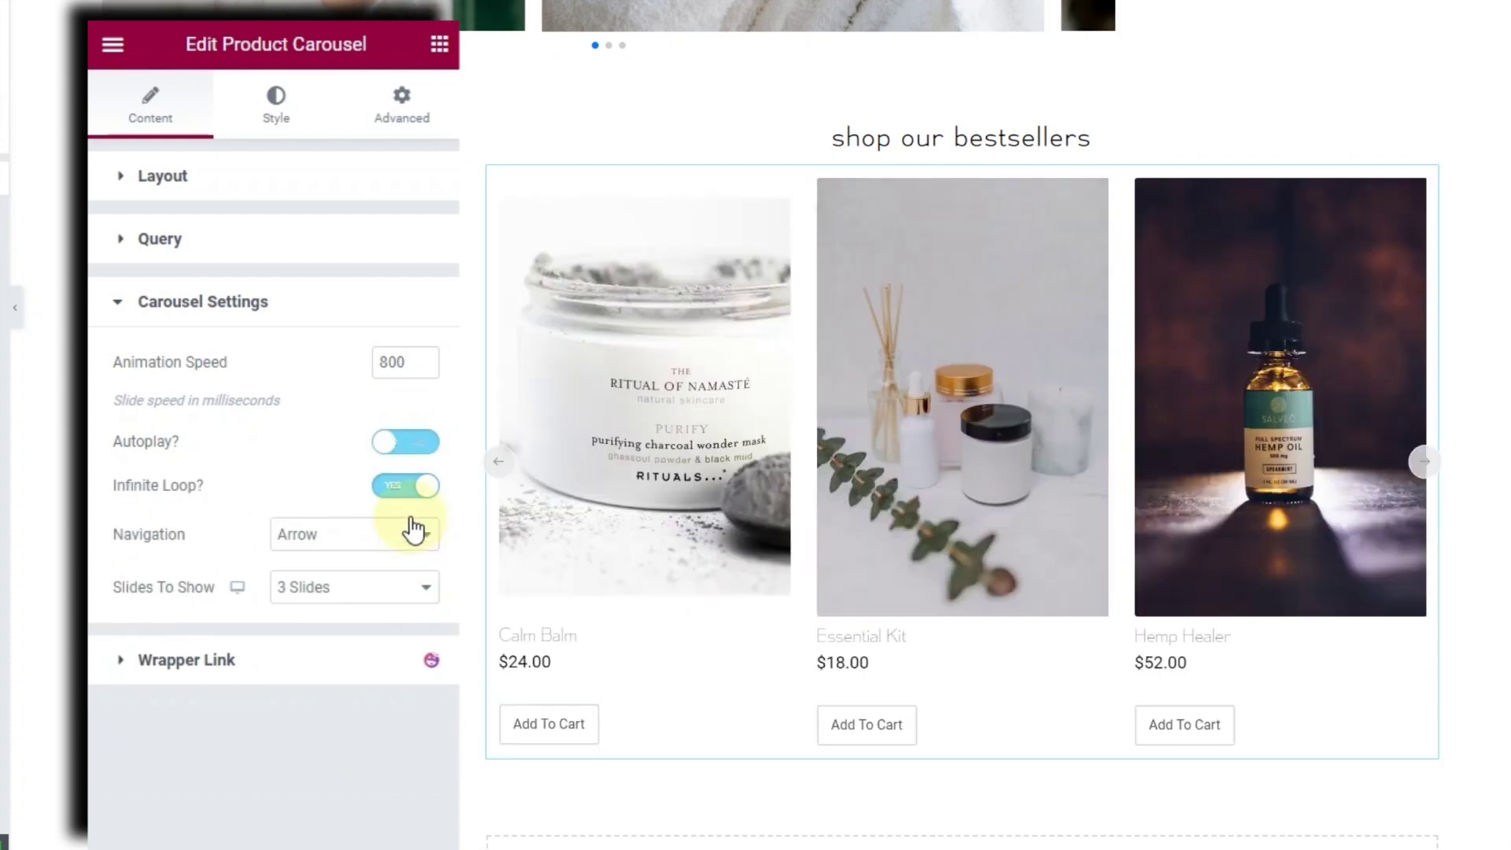
left_click(410, 487)
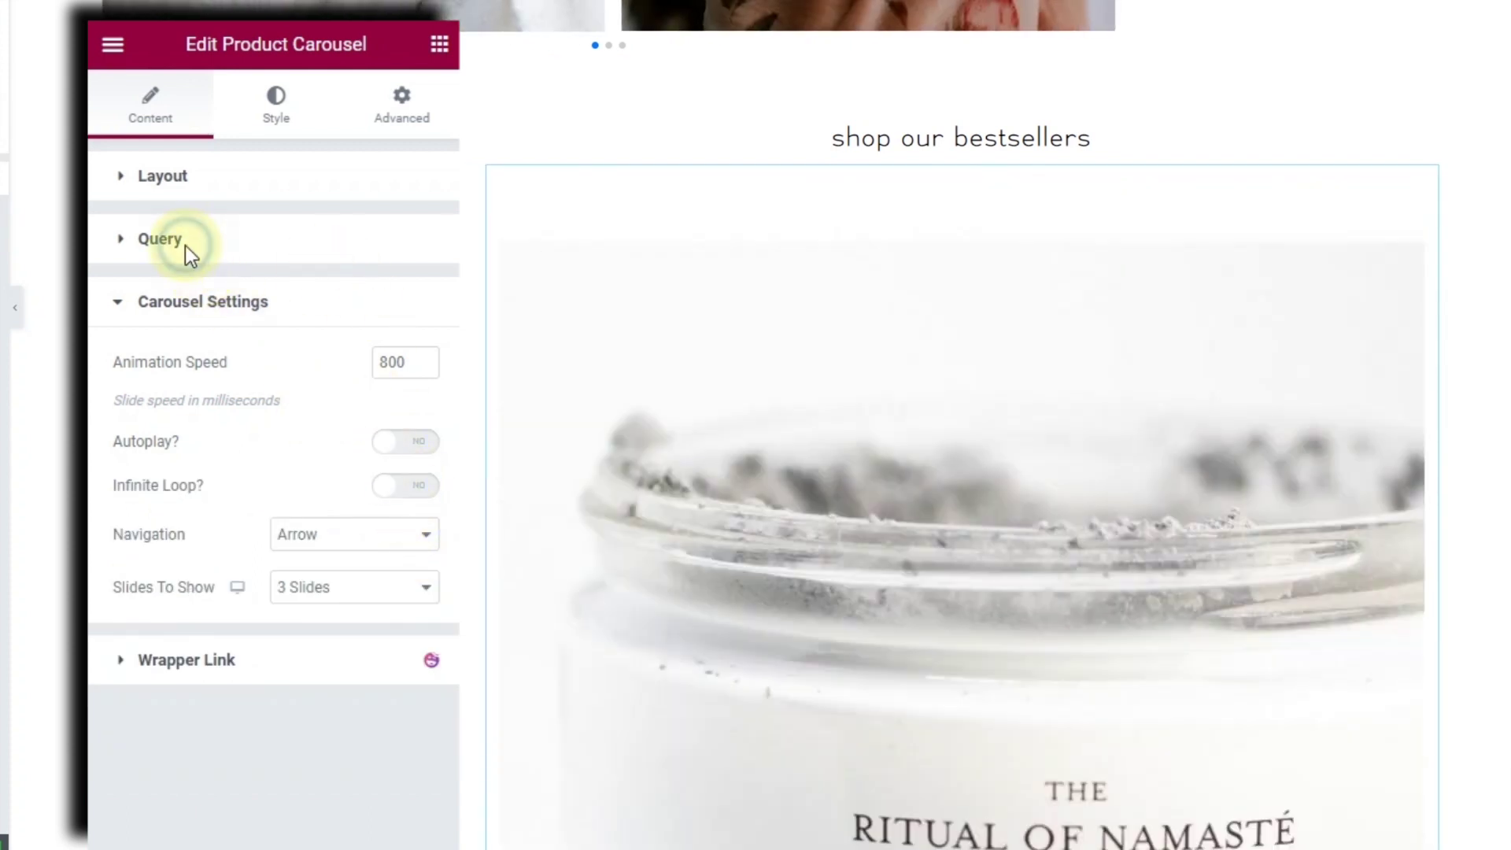
Limit the product carousel's query to the Bestsellers product category by including it as a term.
left_click(186, 245)
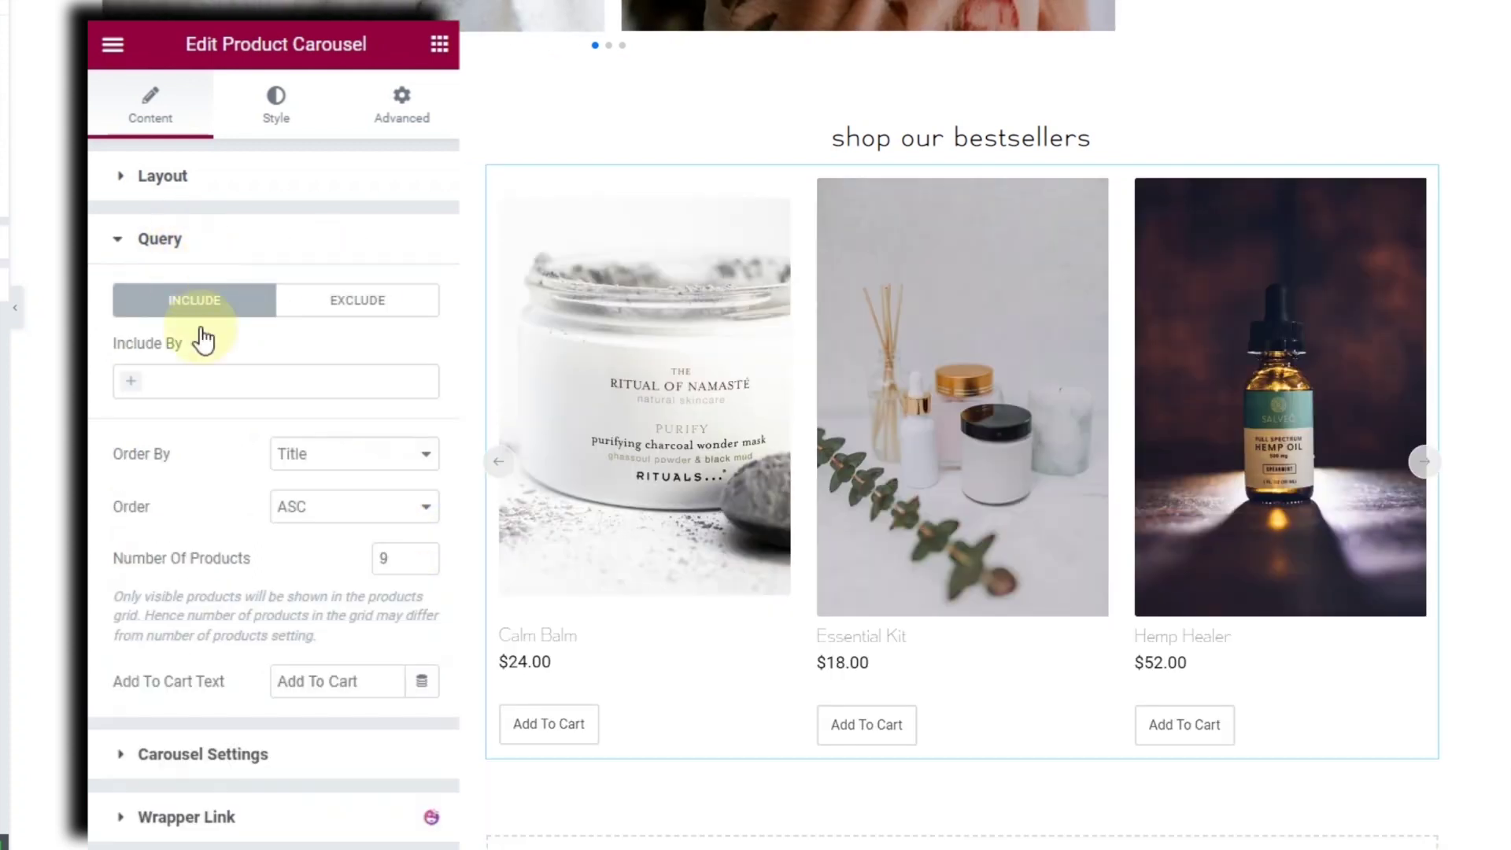
left_click(203, 381)
left_click(191, 415)
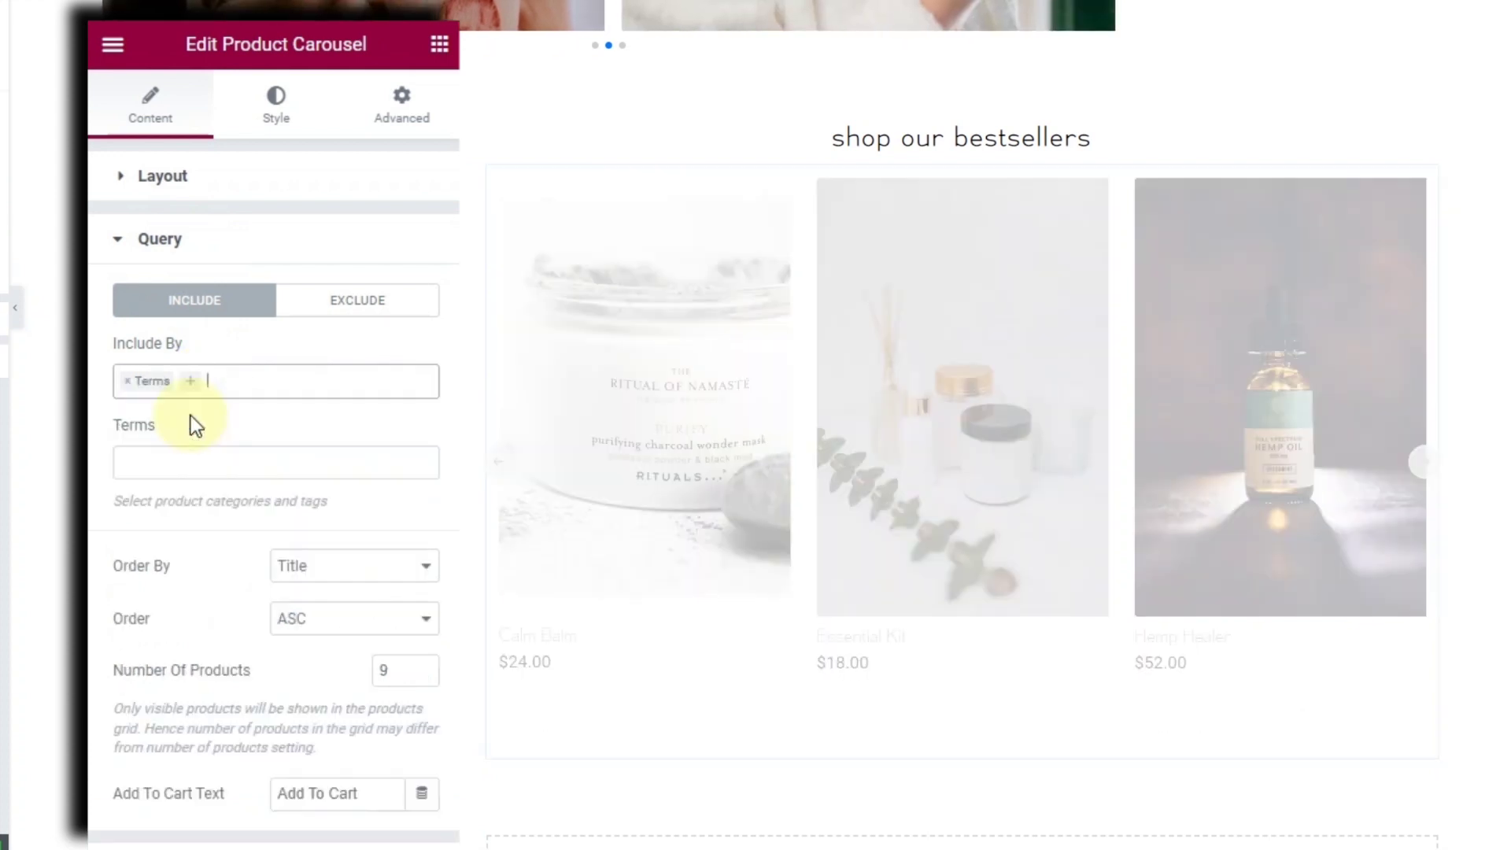
left_click(228, 460)
left_click(219, 462)
left_click(219, 462)
type("best")
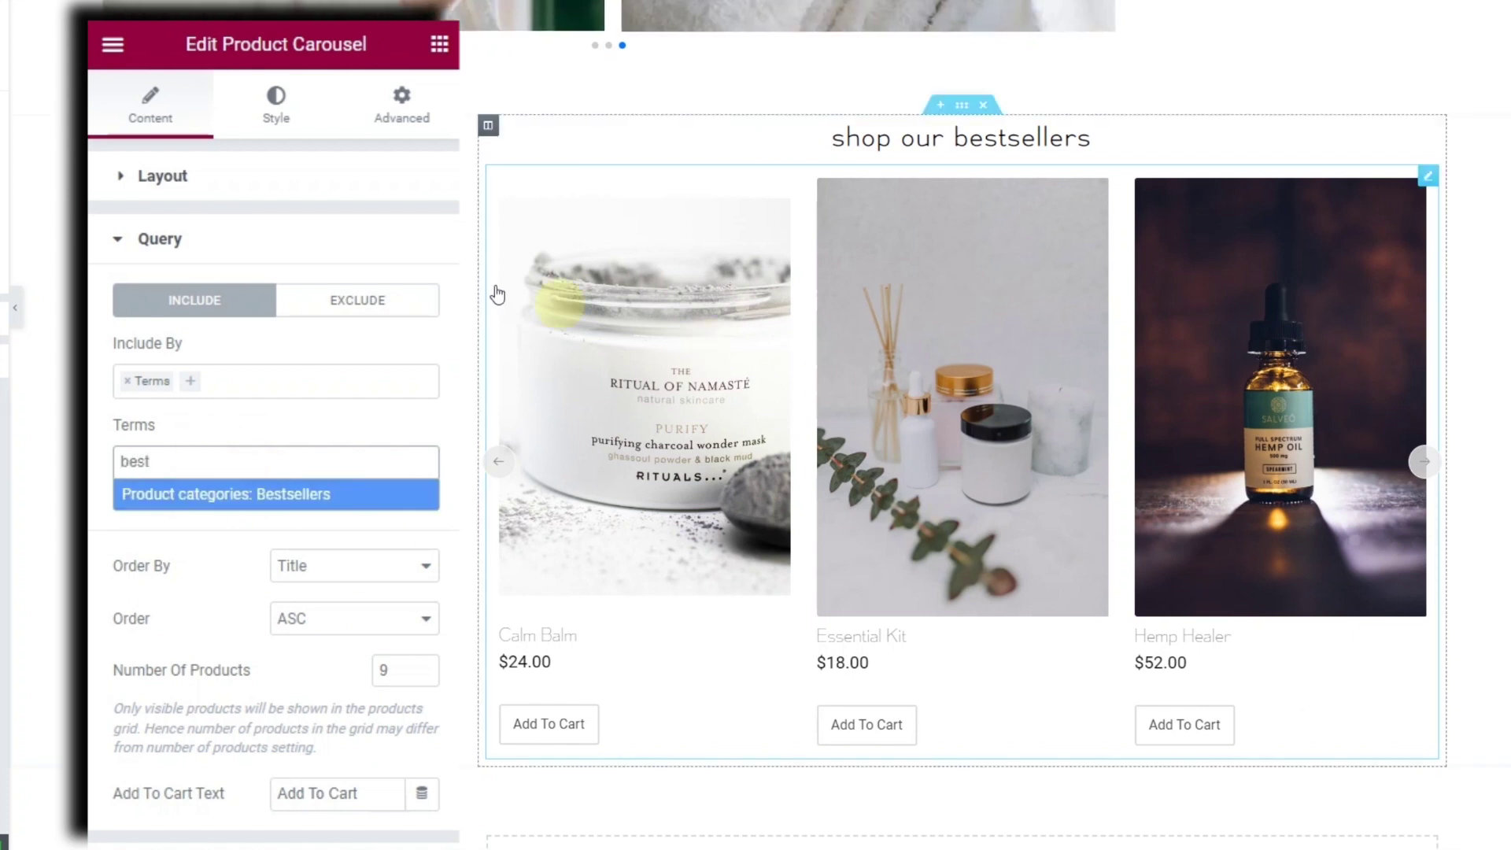
left_click(276, 510)
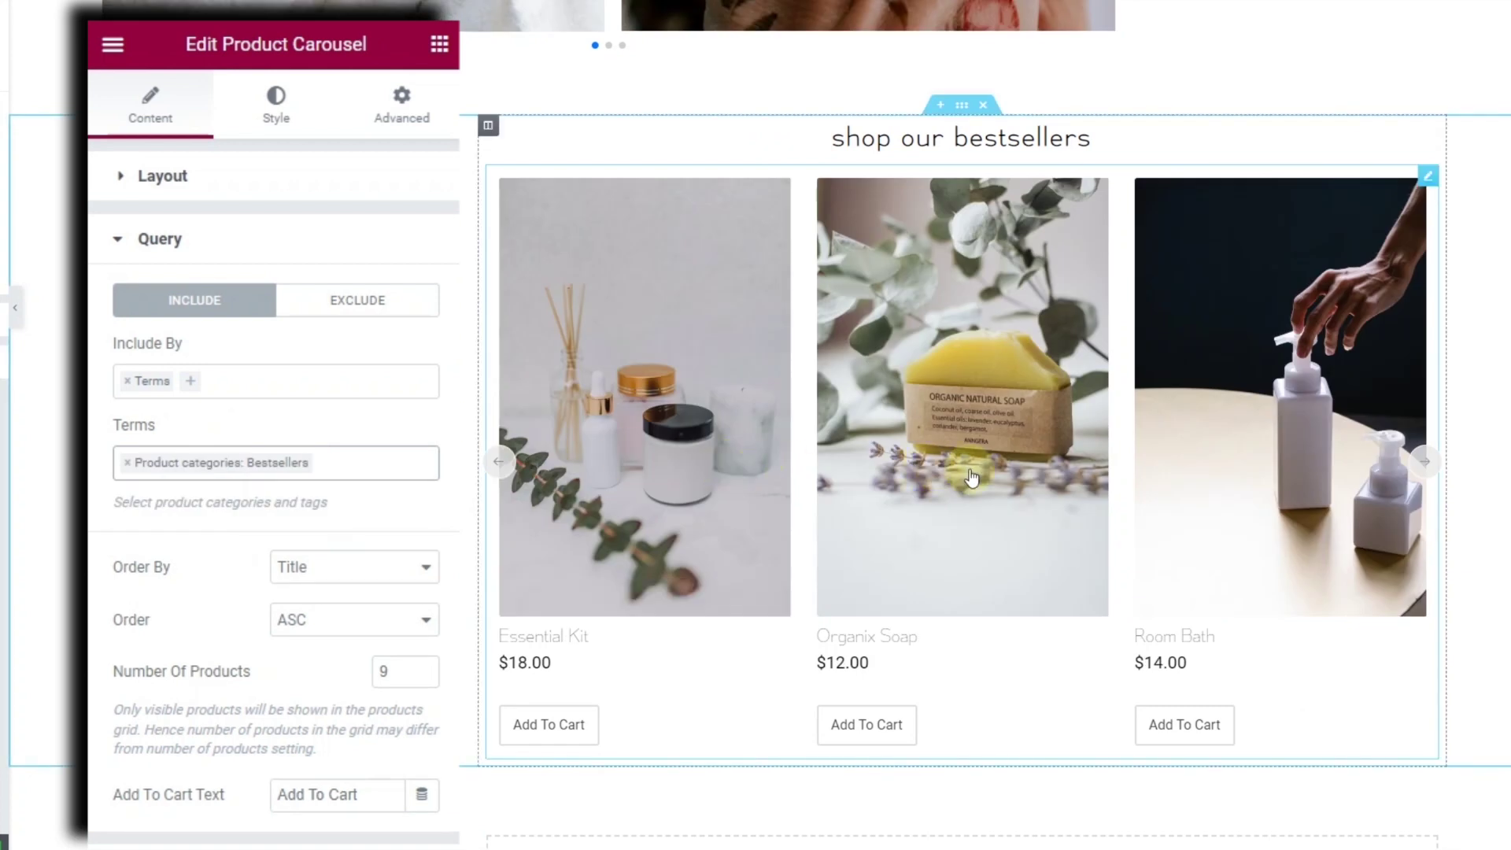
mouse_move(1358, 535)
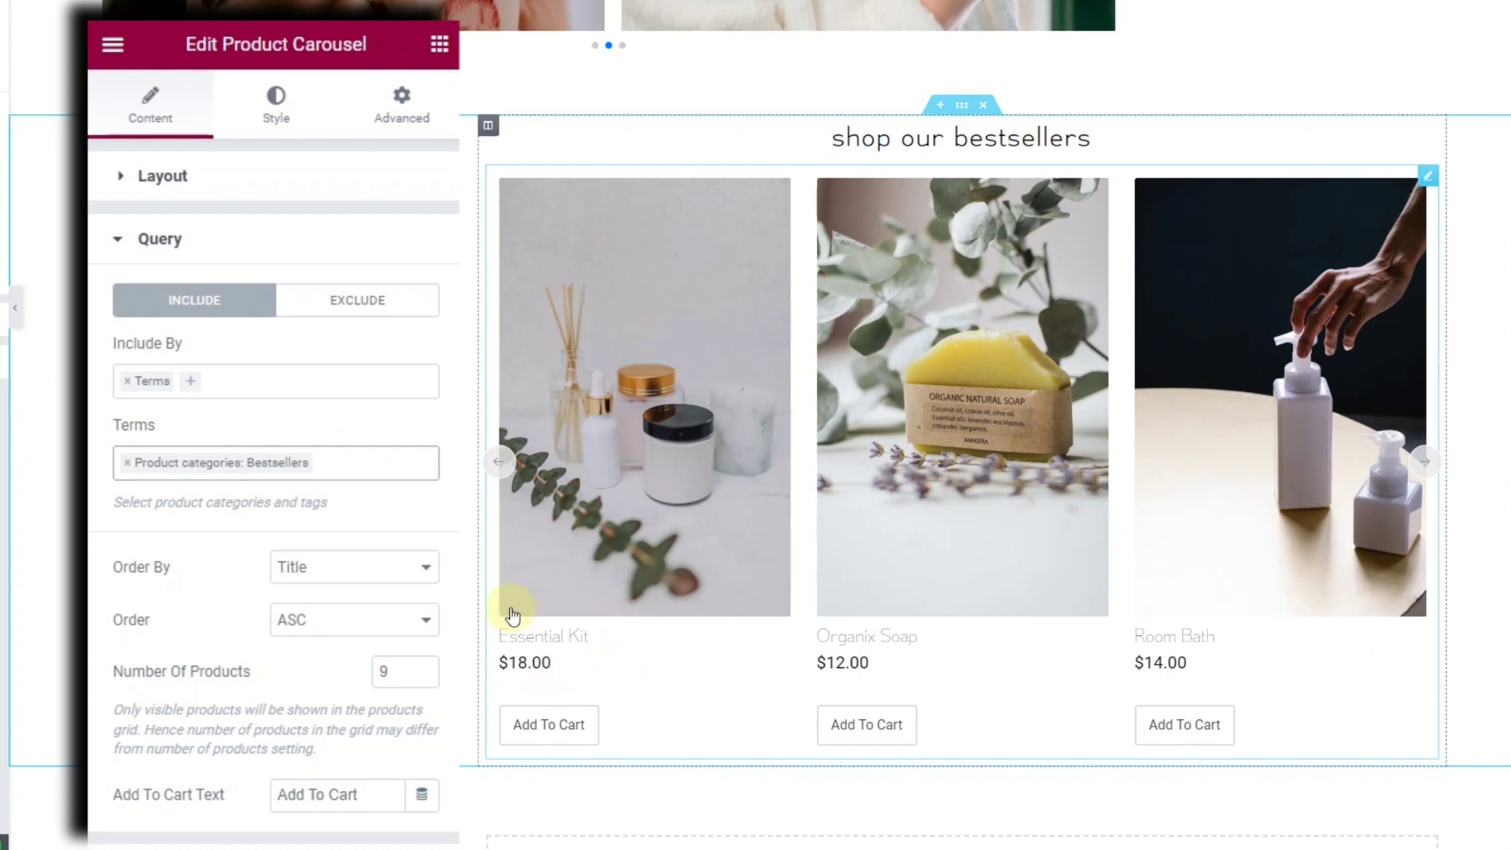
Center the content alignment in the product carousel's layout settings.
left_click(160, 238)
left_click(203, 301)
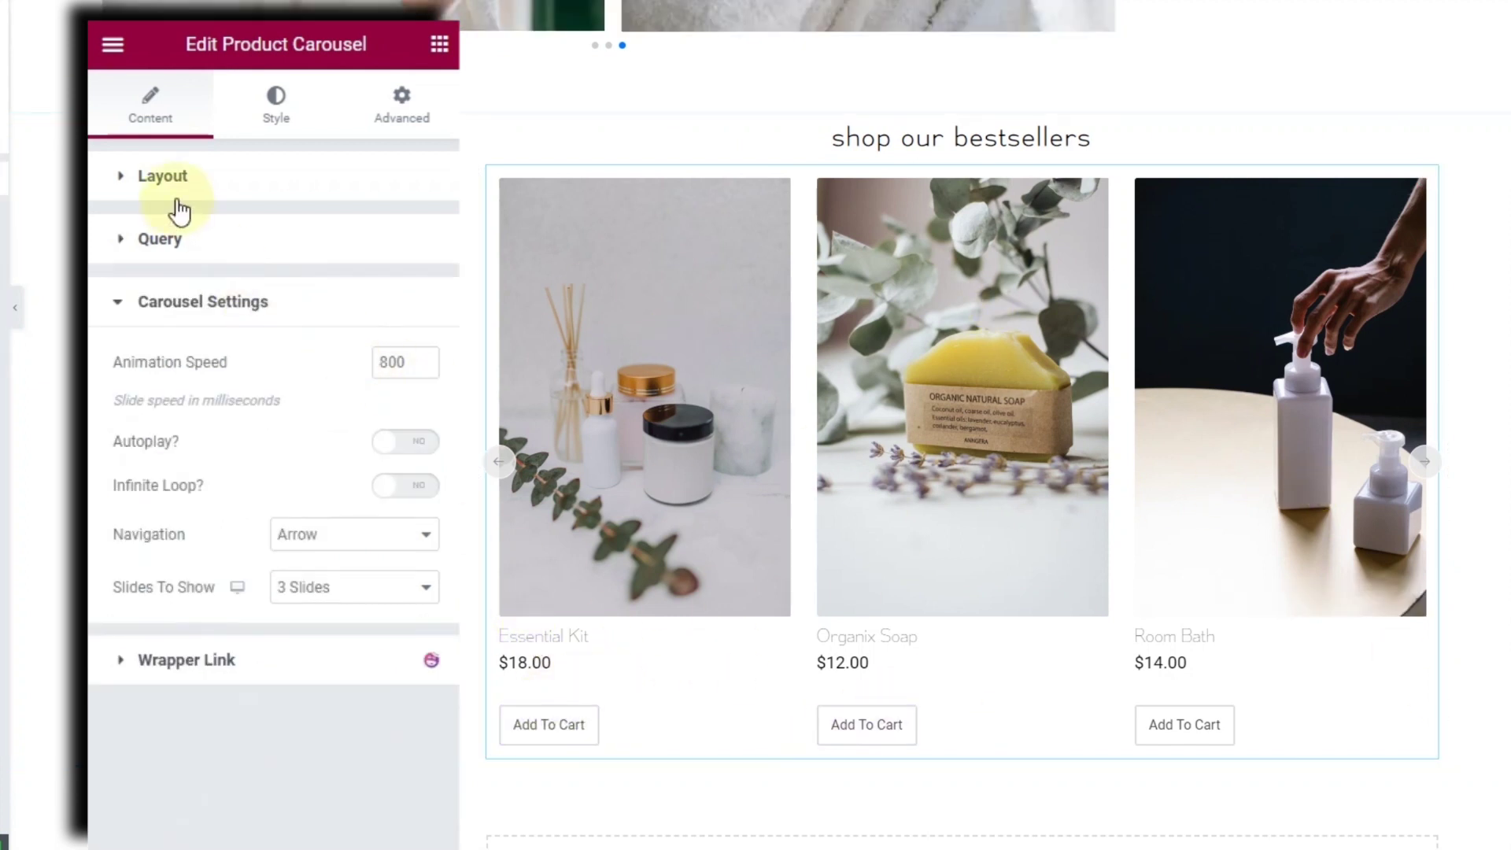
left_click(165, 176)
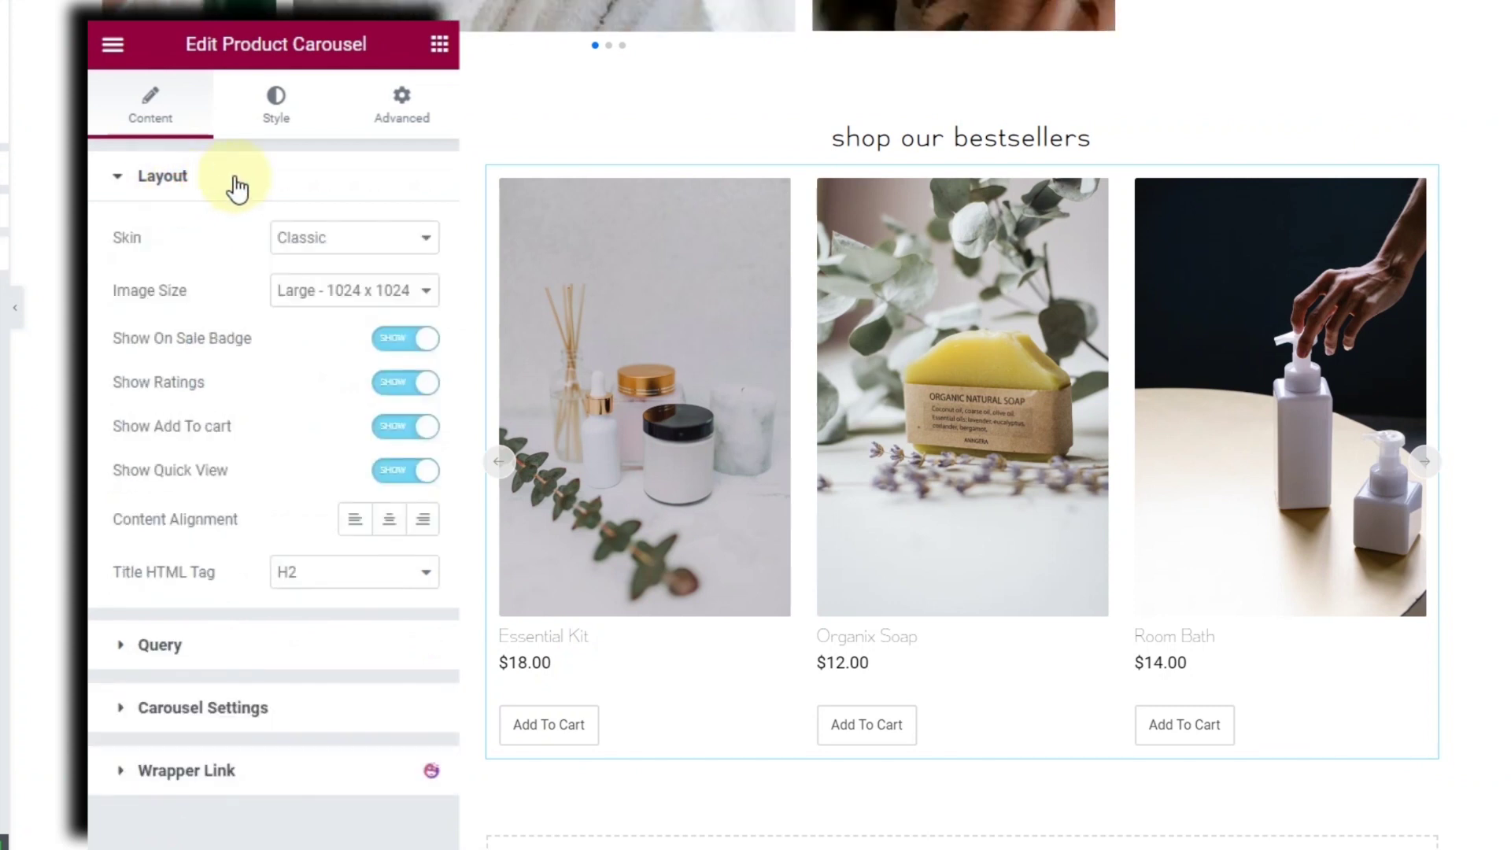
left_click(389, 521)
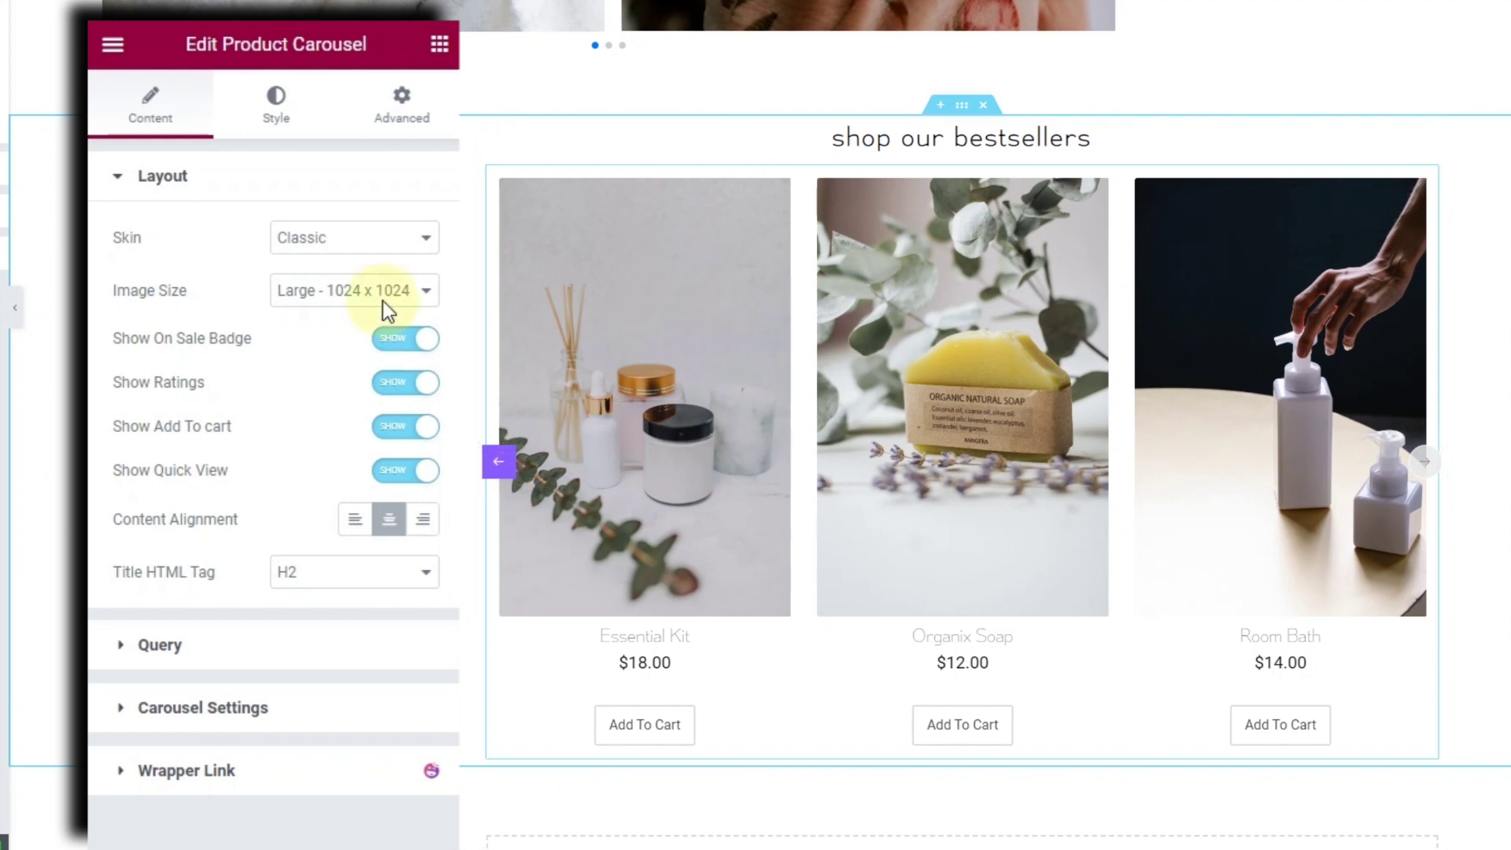
Set the carousel navigation arrows' background color to #FFFFFF for the normal state and #EFCDCD for the hover state.
left_click(277, 106)
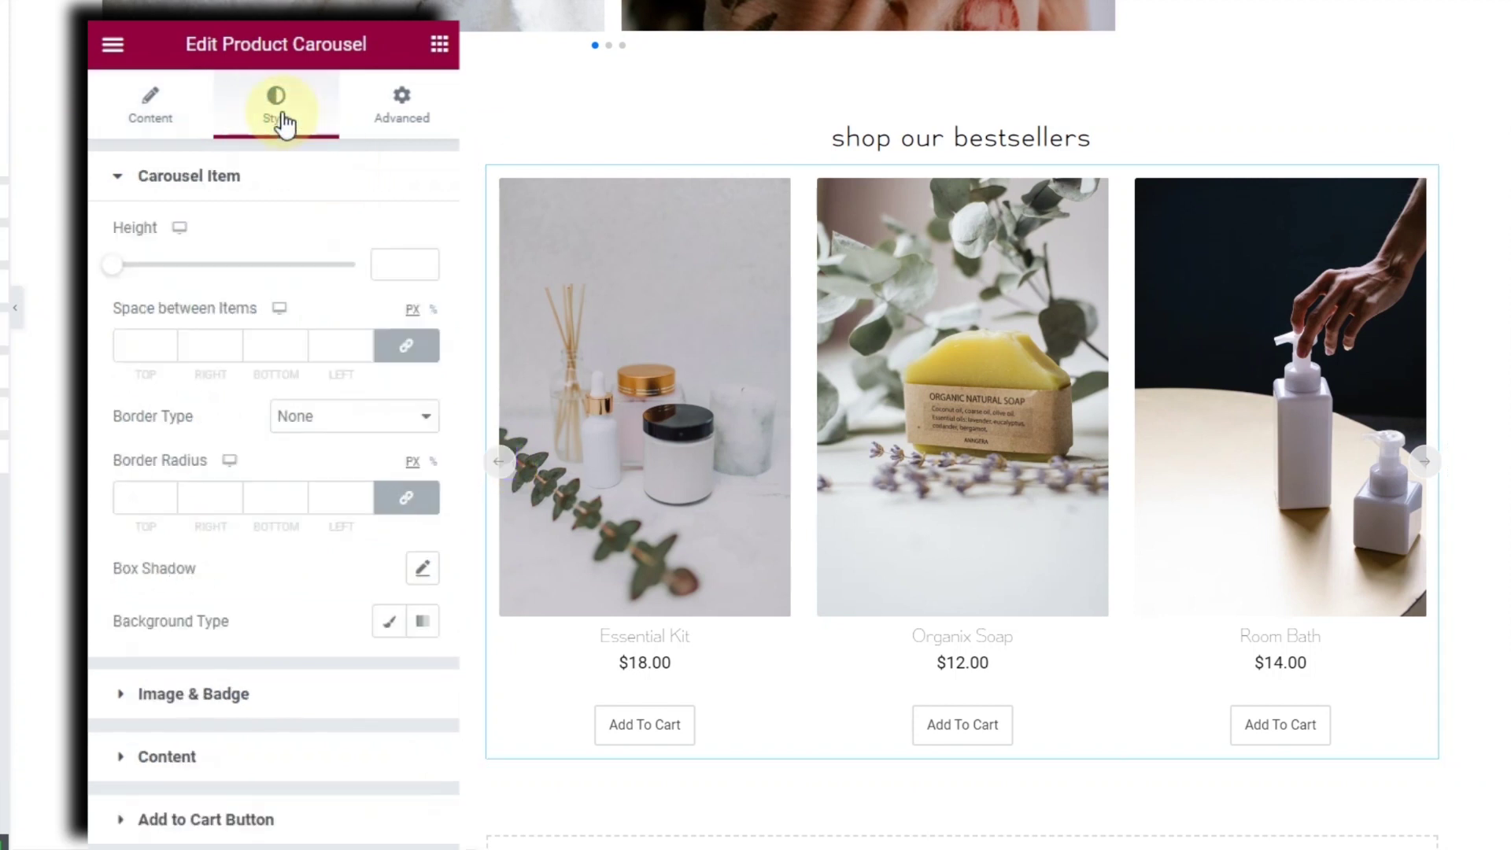
scroll(236, 787, "down", 5)
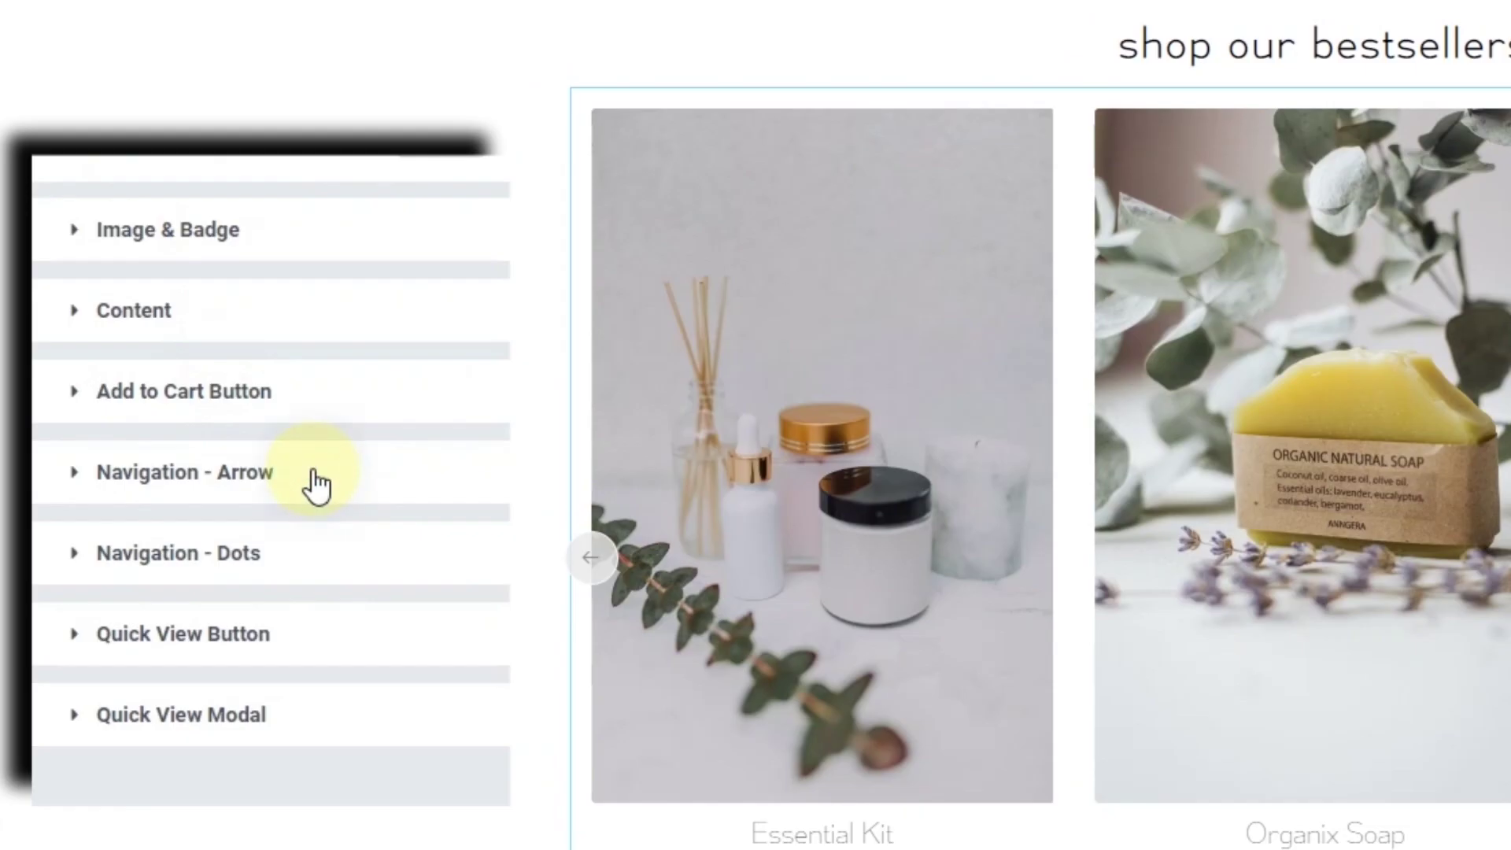
left_click(317, 484)
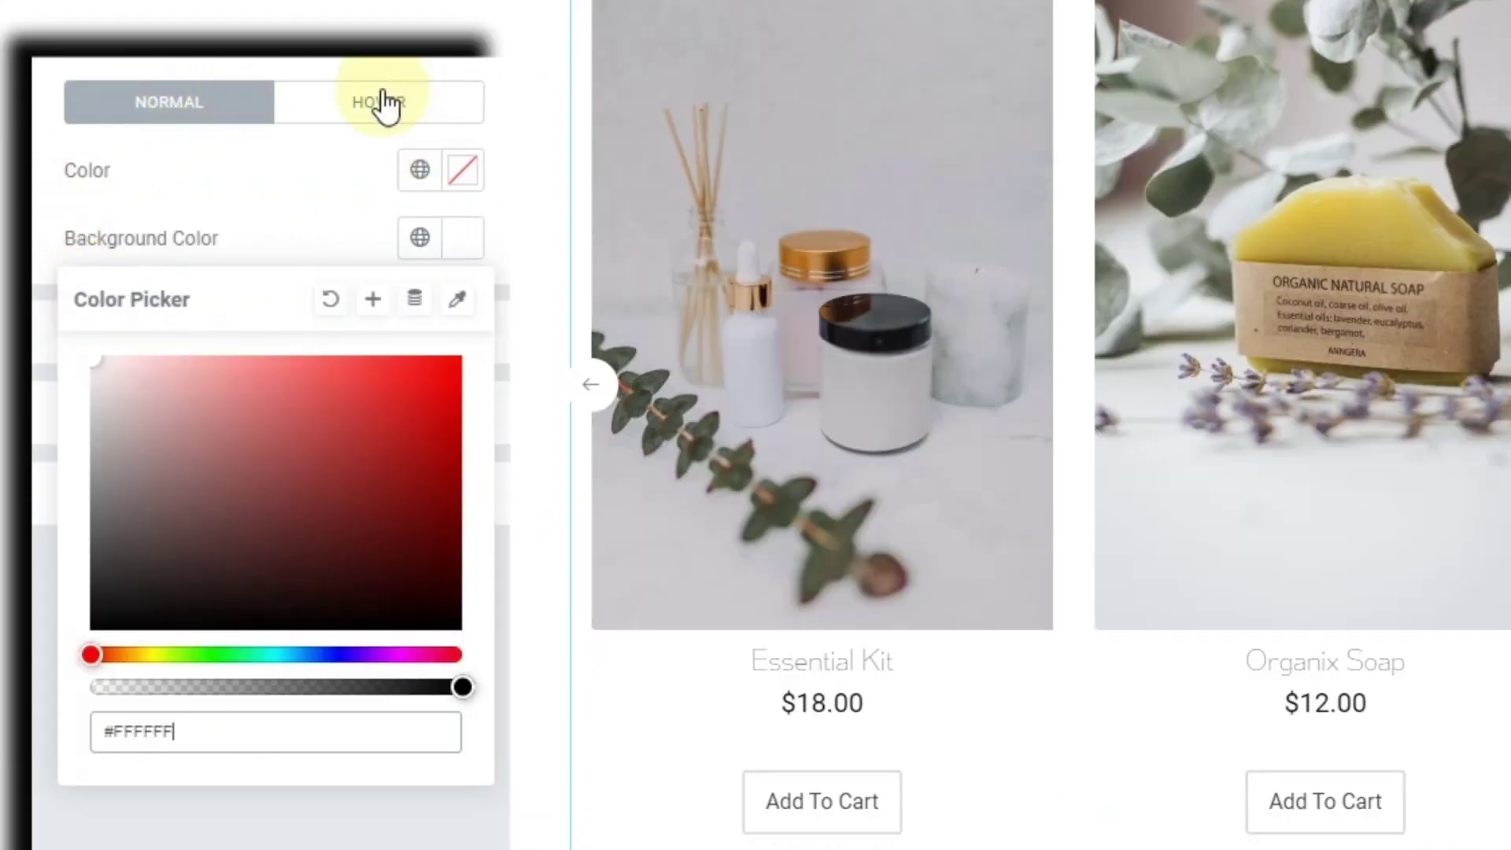
left_click(384, 79)
left_click(465, 248)
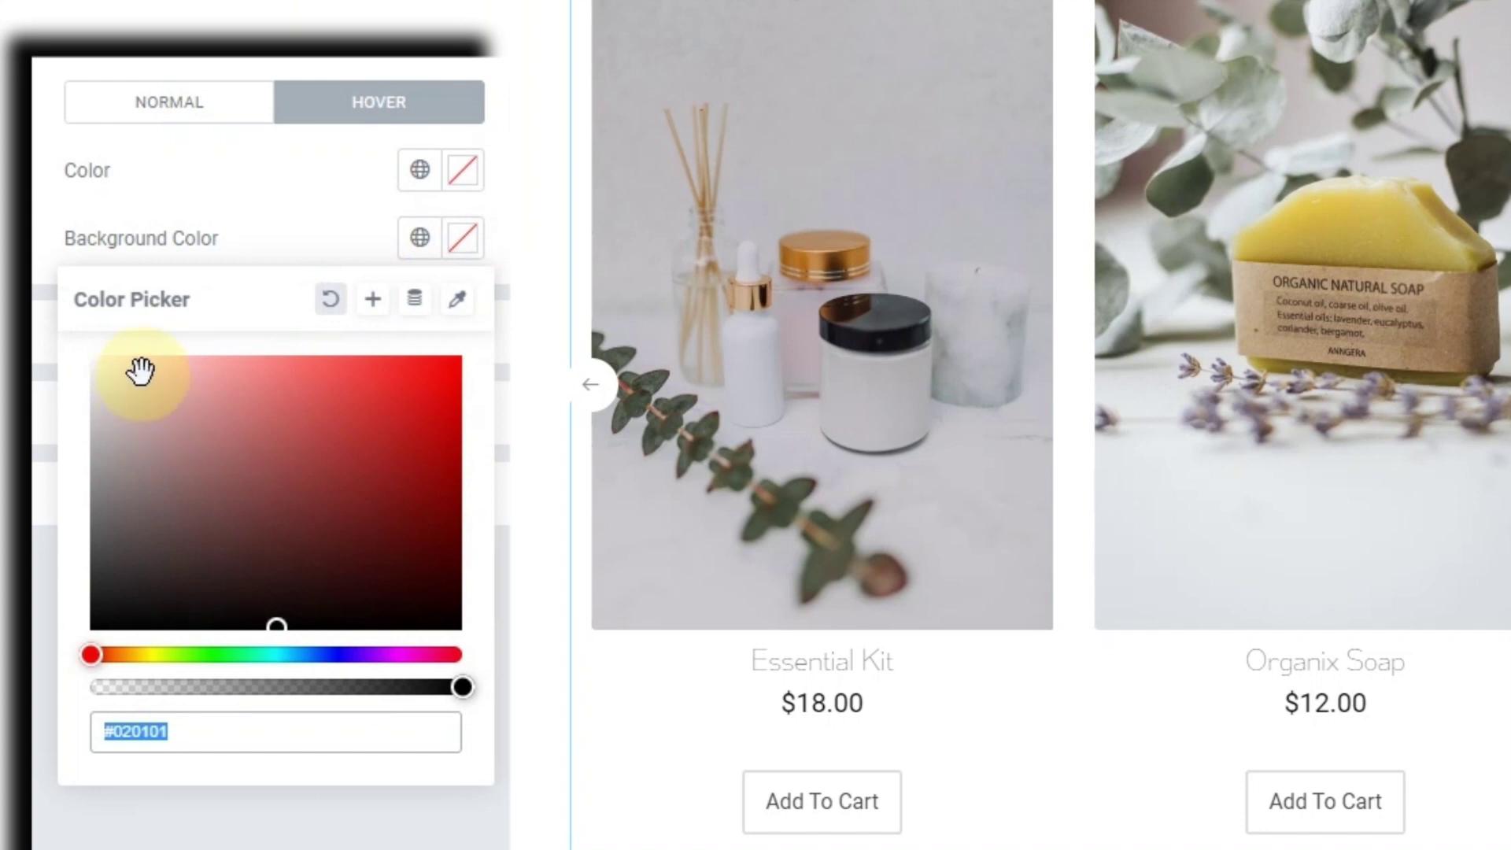
left_click(142, 373)
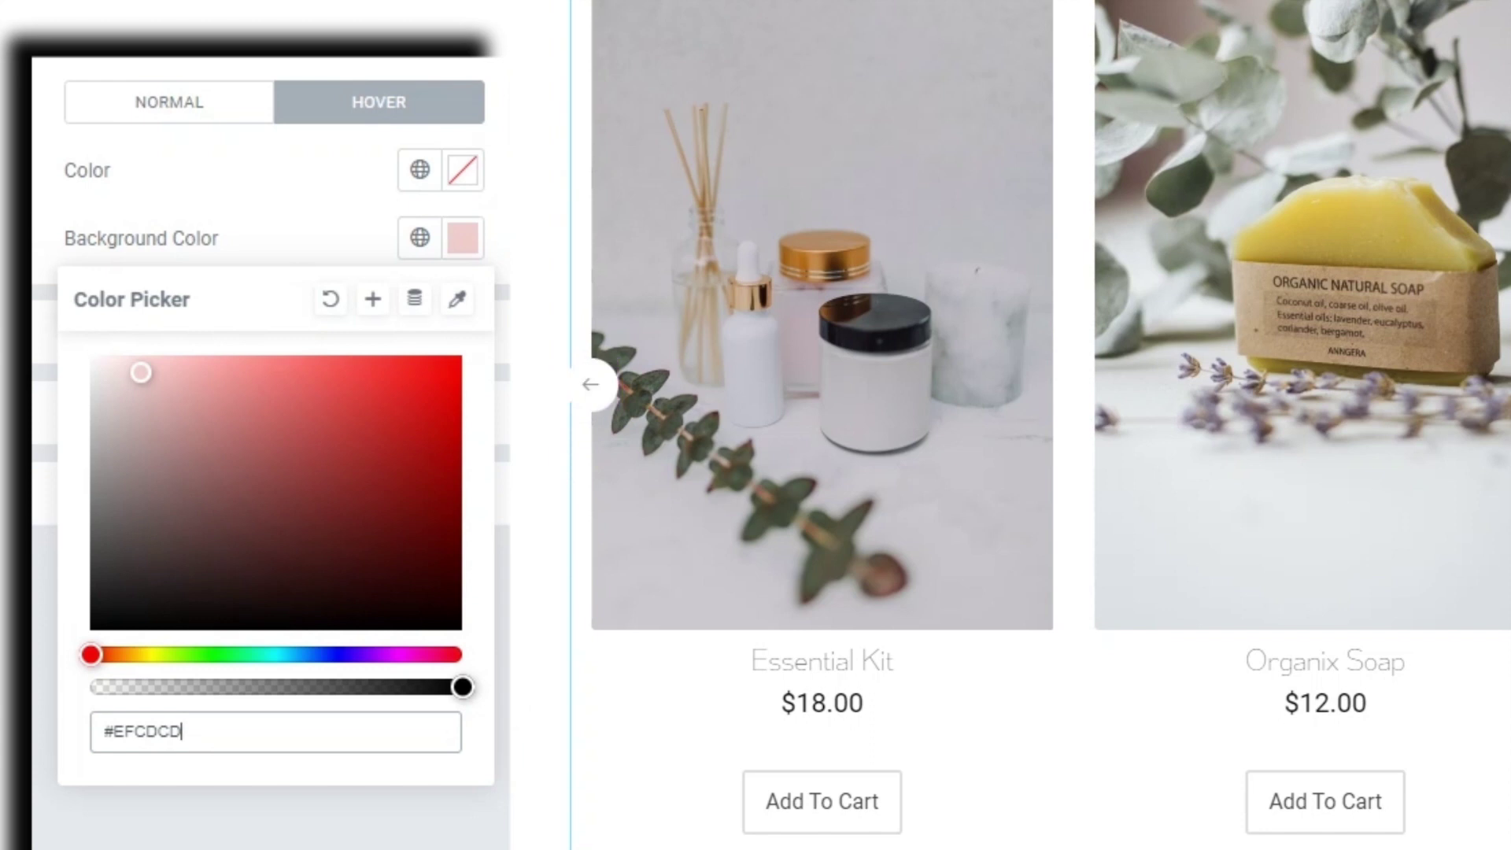
Set the navigation arrows' border radius to 50 px on all corners and test them by moving the carousel forward and back.
left_click(263, 846)
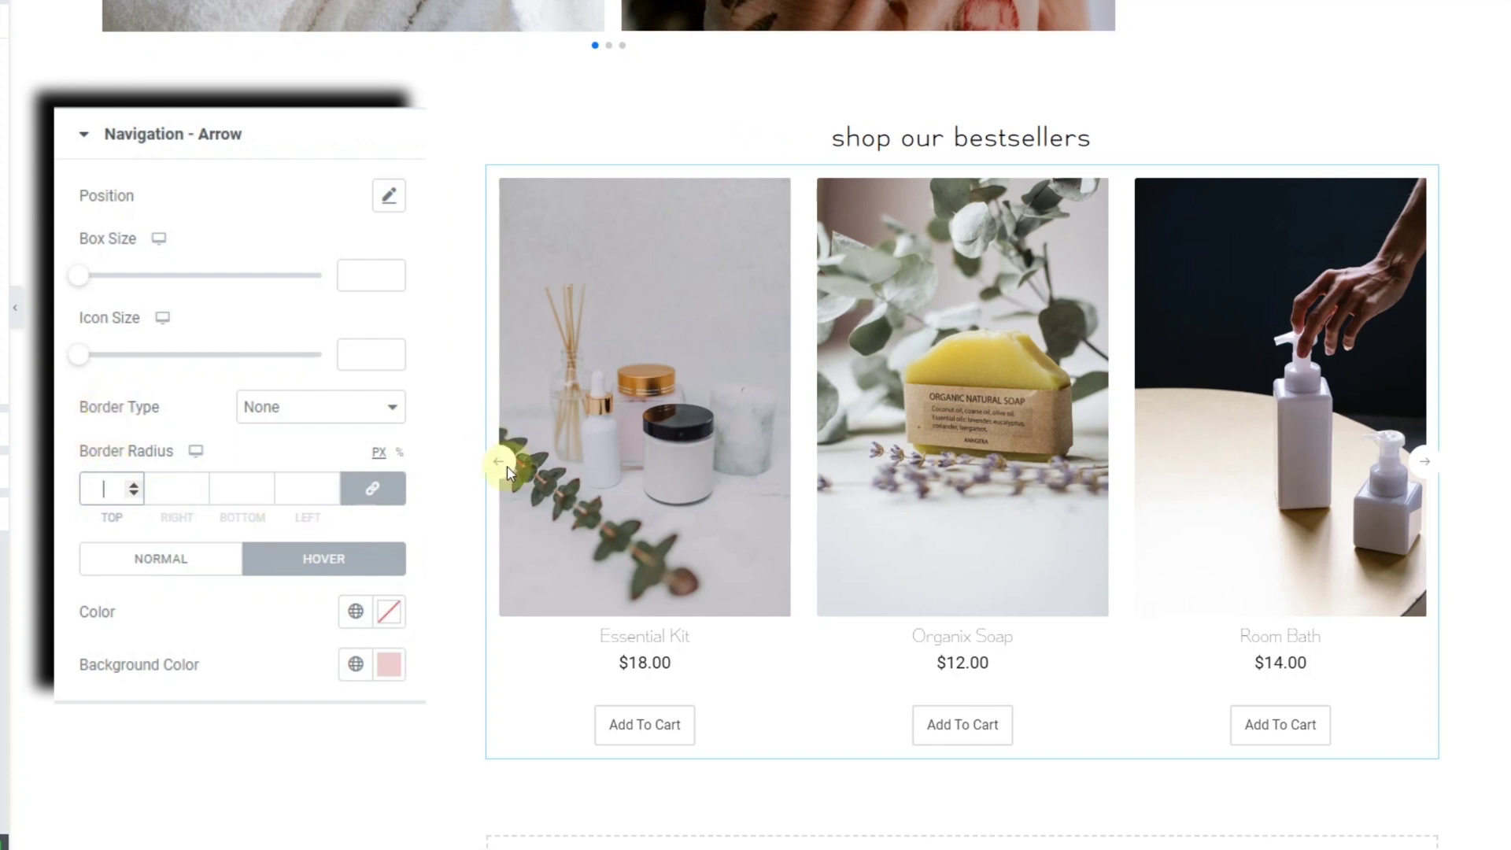
type("50")
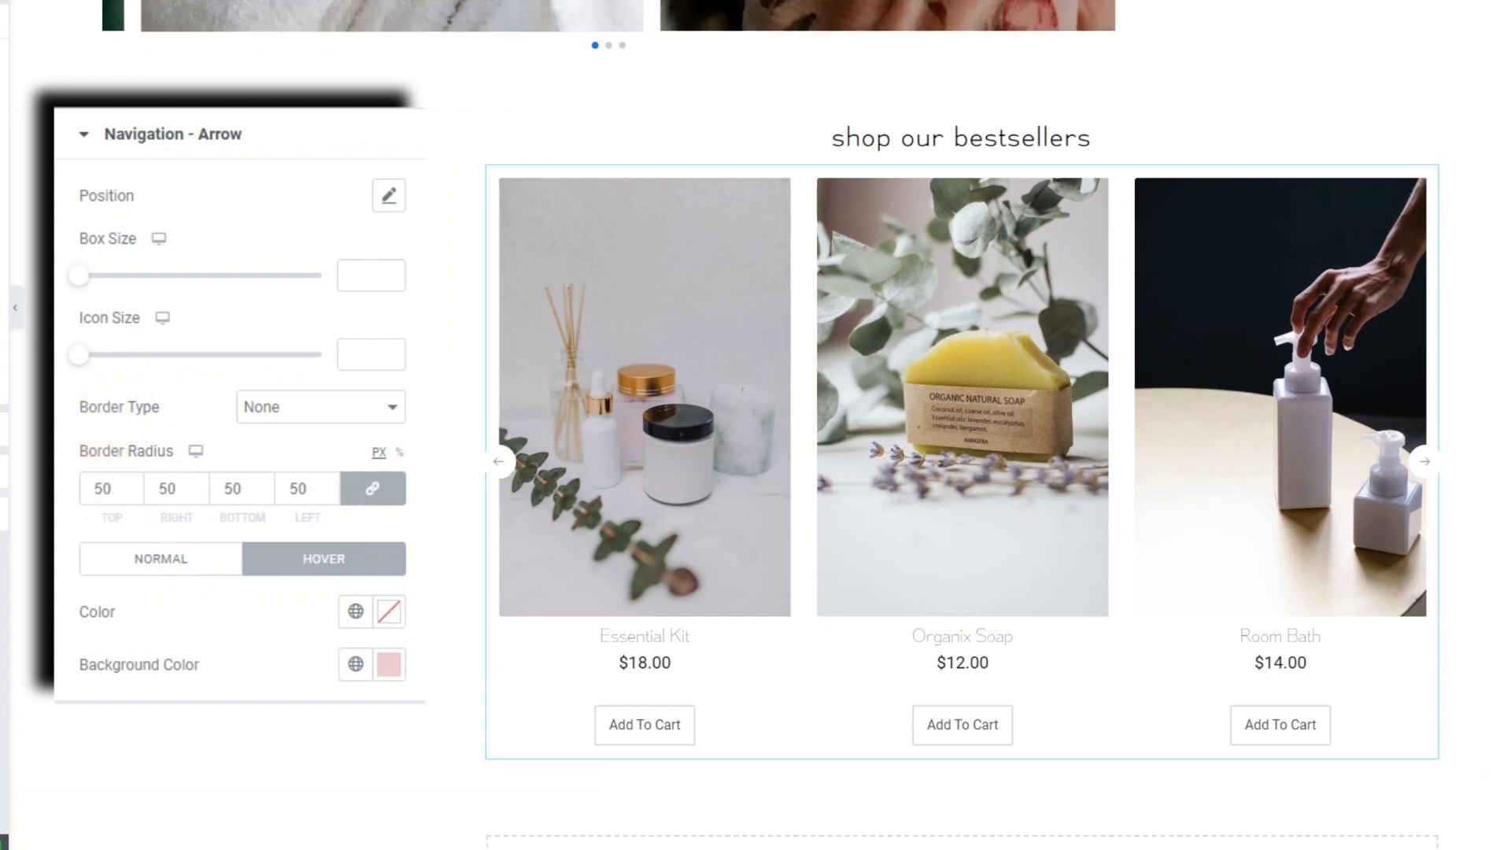
scroll(519, 640, "down", 2)
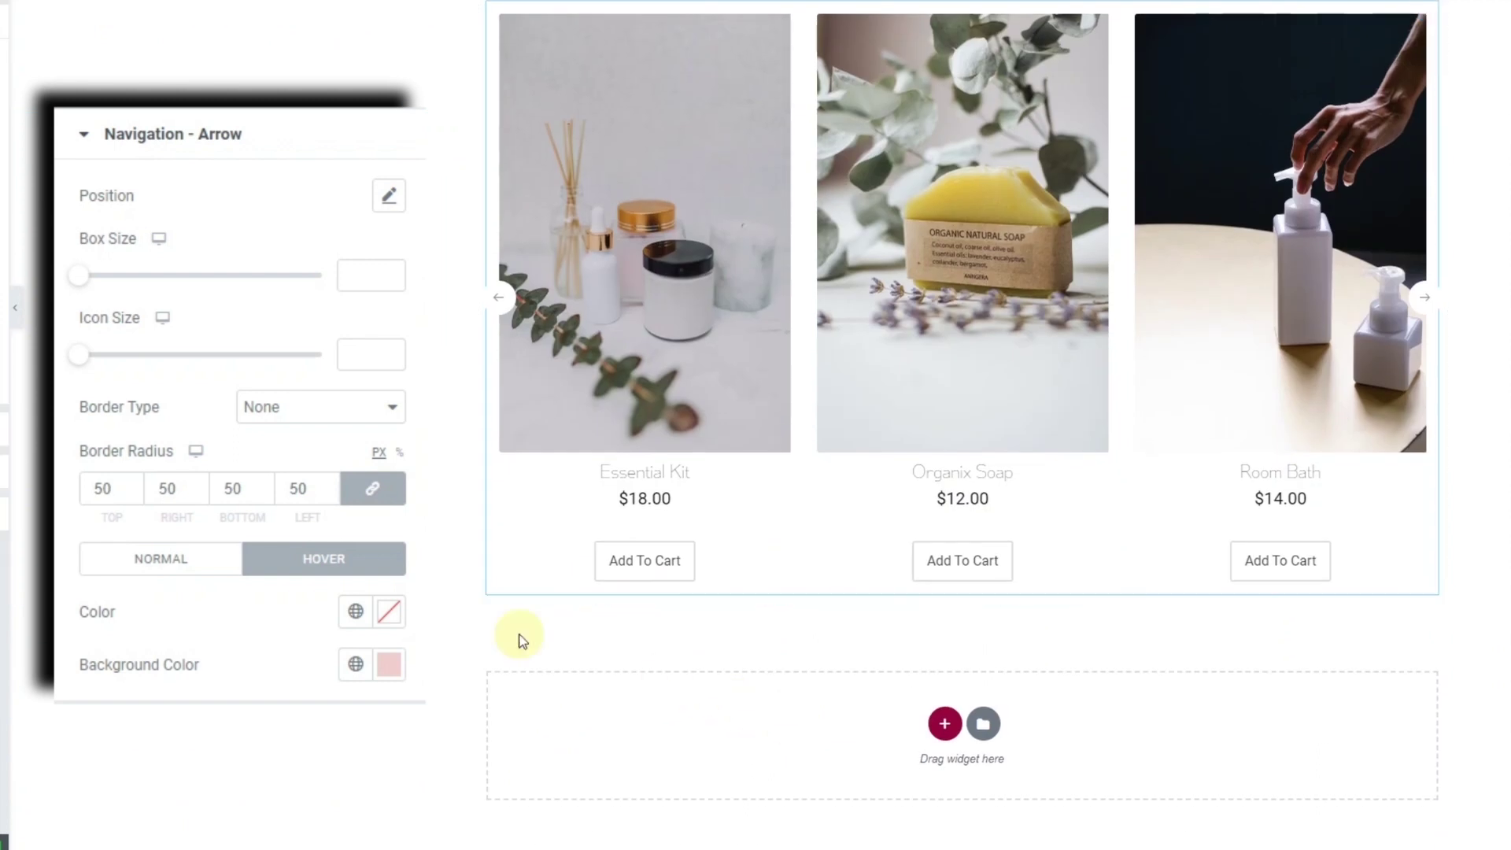
left_click(1426, 305)
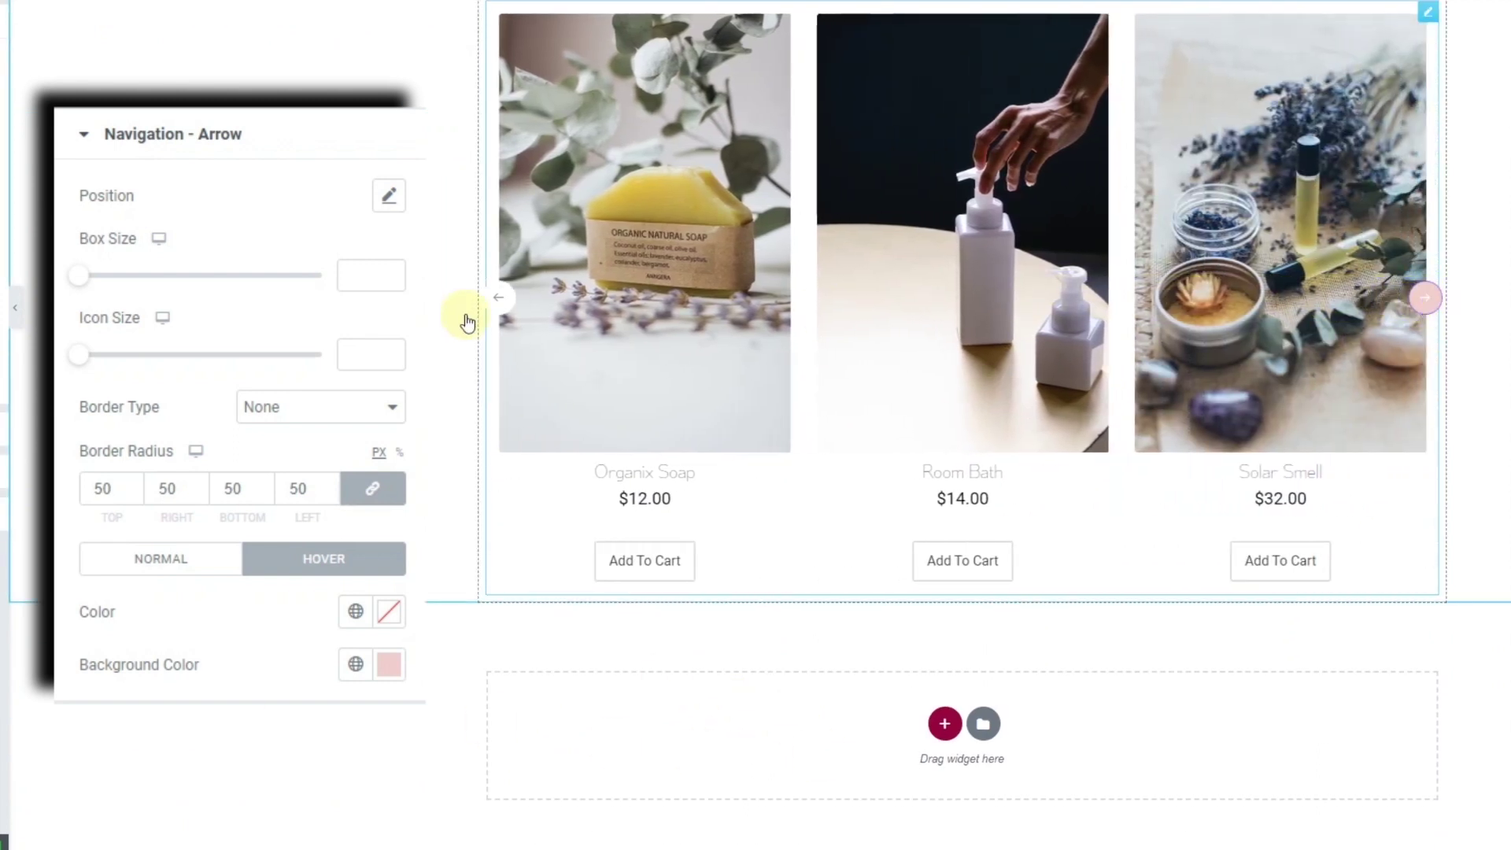
left_click(500, 306)
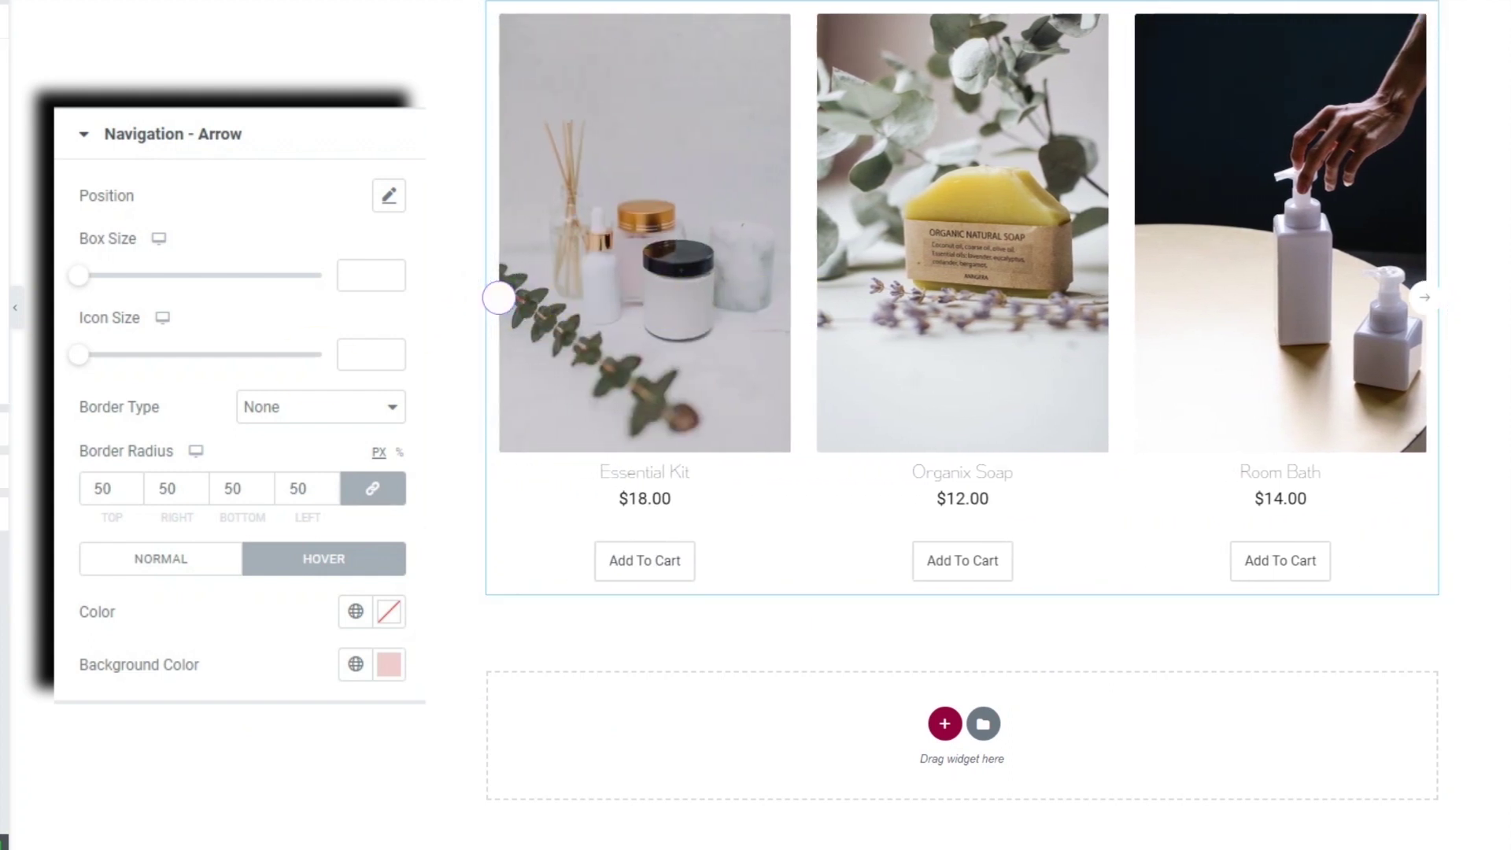
Set the carousel's Add to Cart button typography to uppercase with a font size of 14 px.
scroll(150, 141, "up", 1)
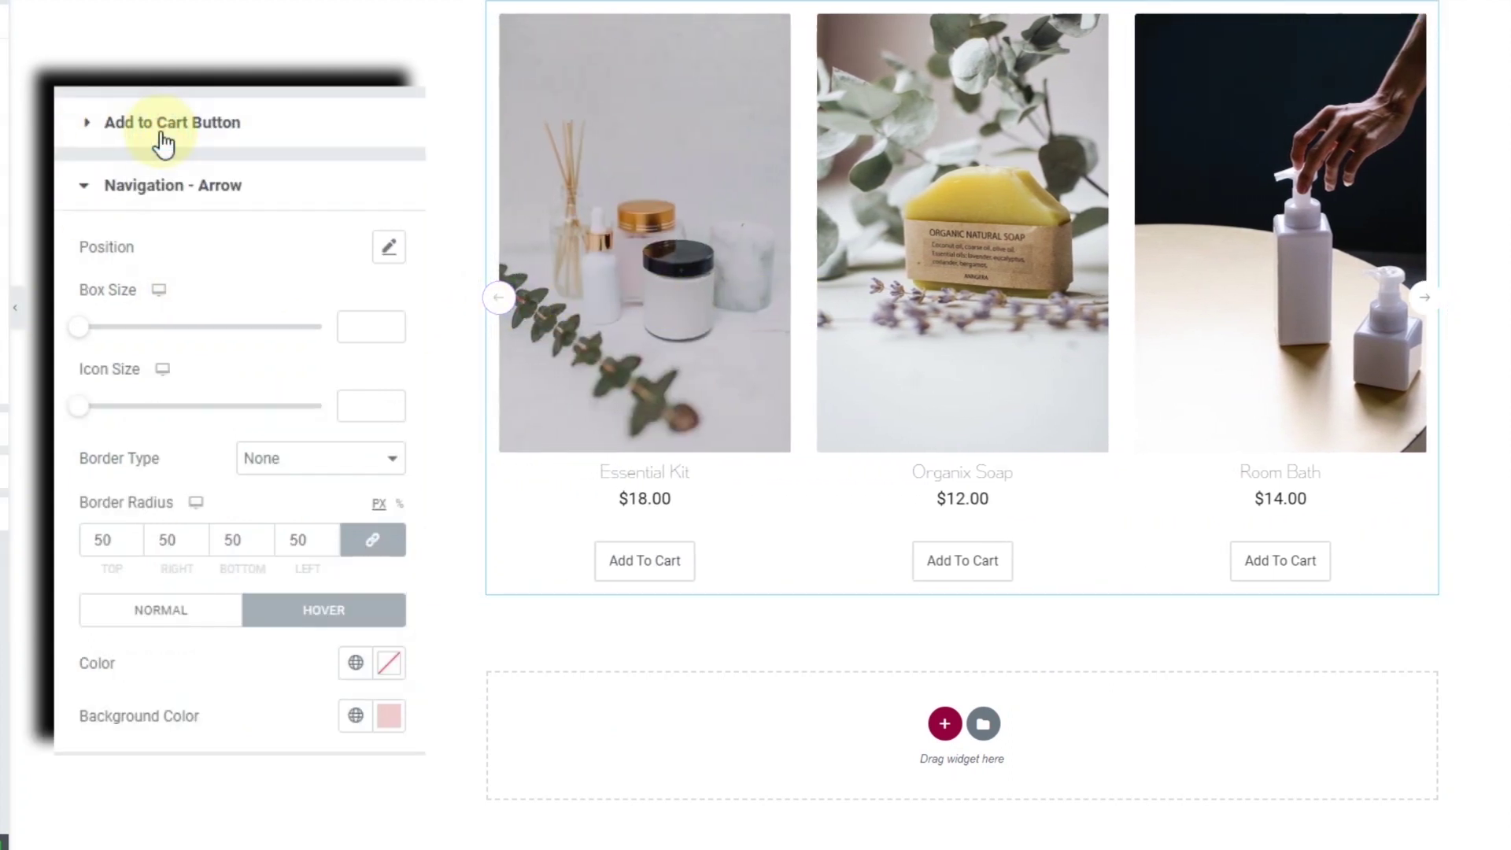
left_click(163, 130)
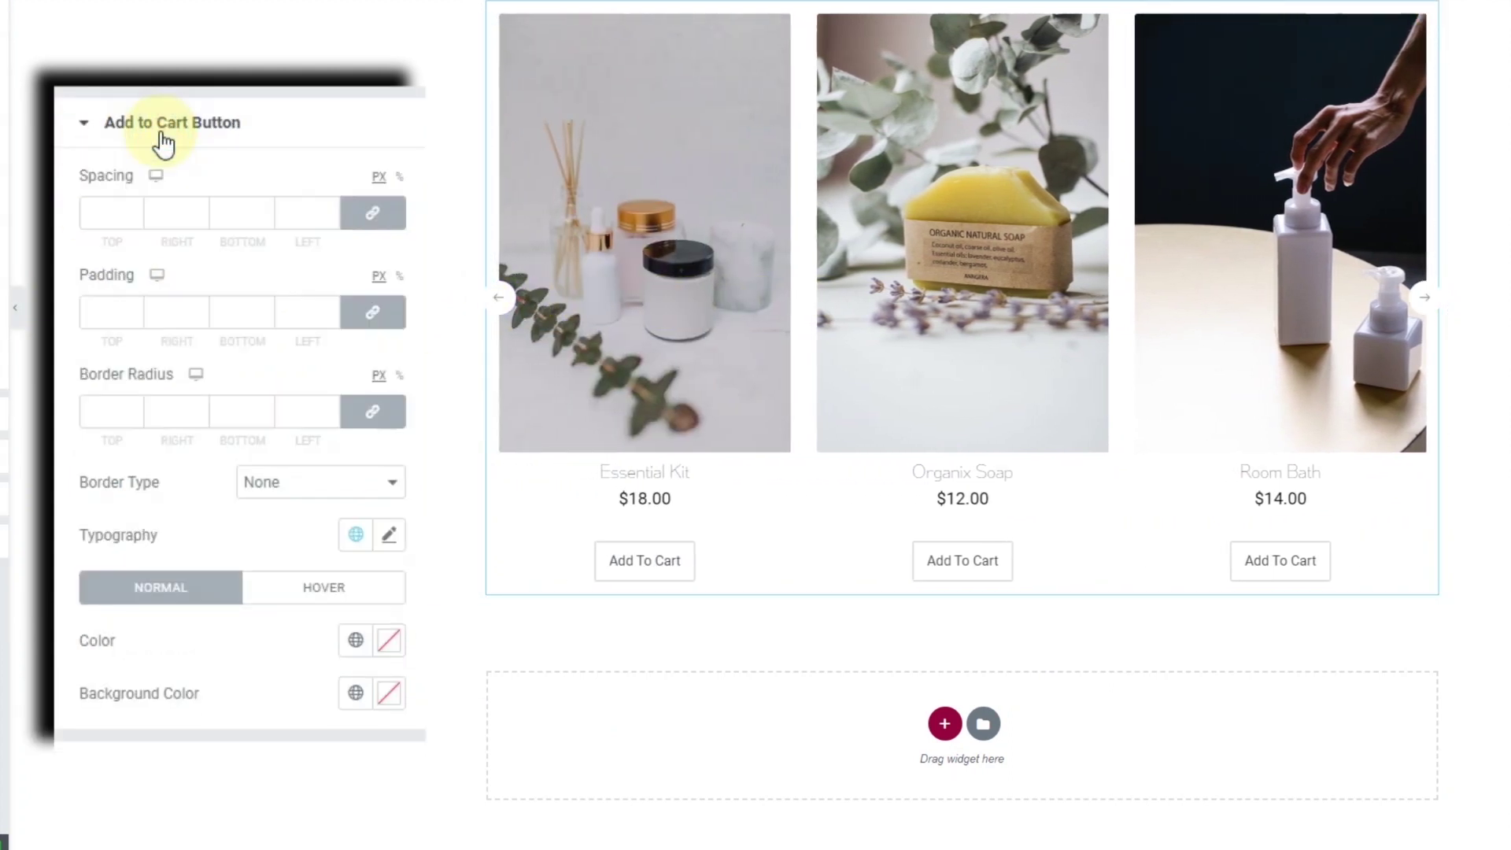
left_click(394, 541)
left_click(283, 449)
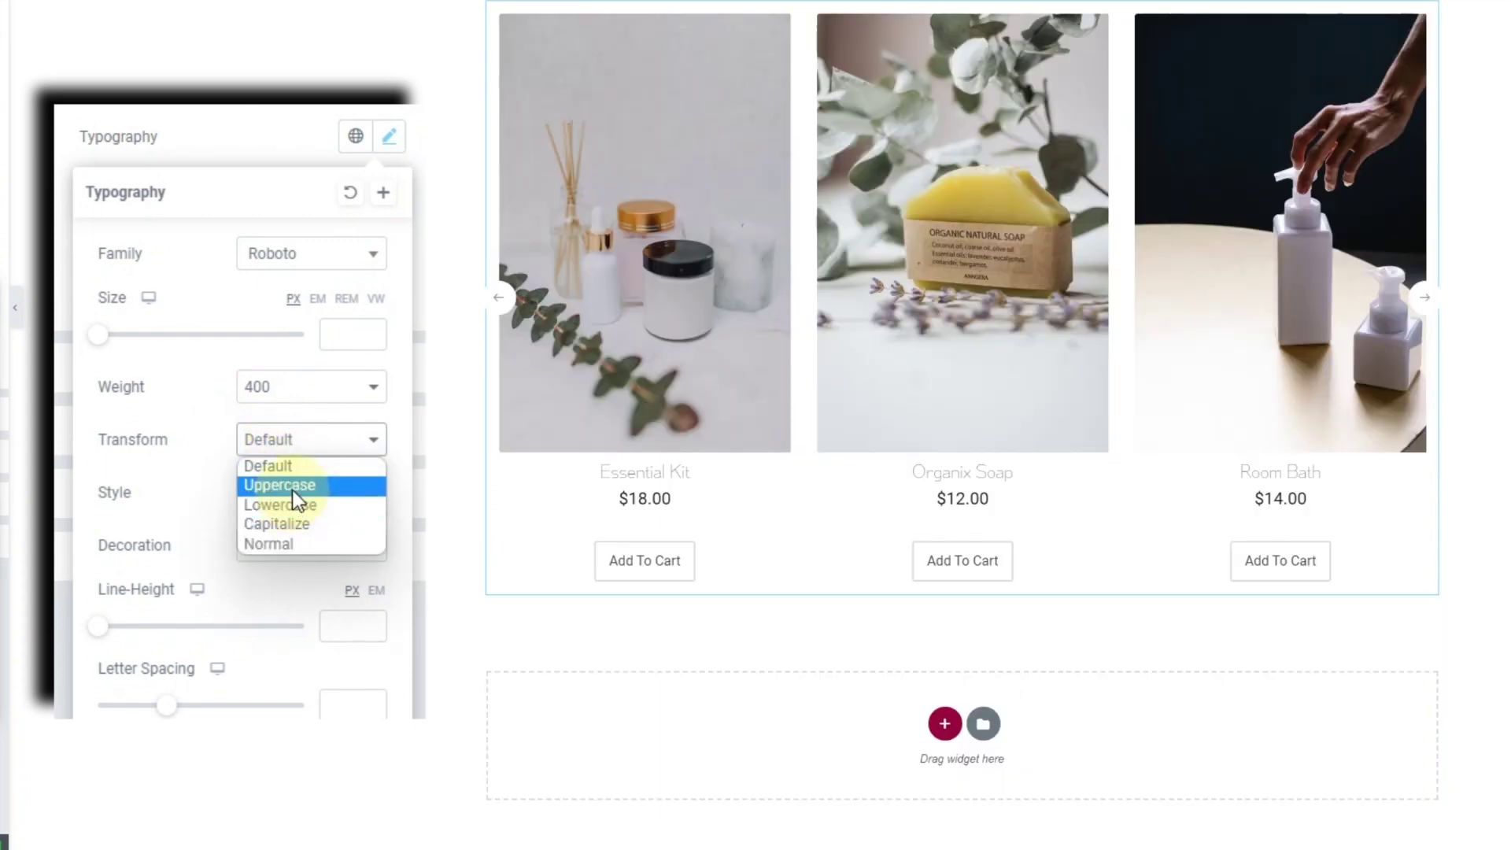
key("Escape")
key("Down")
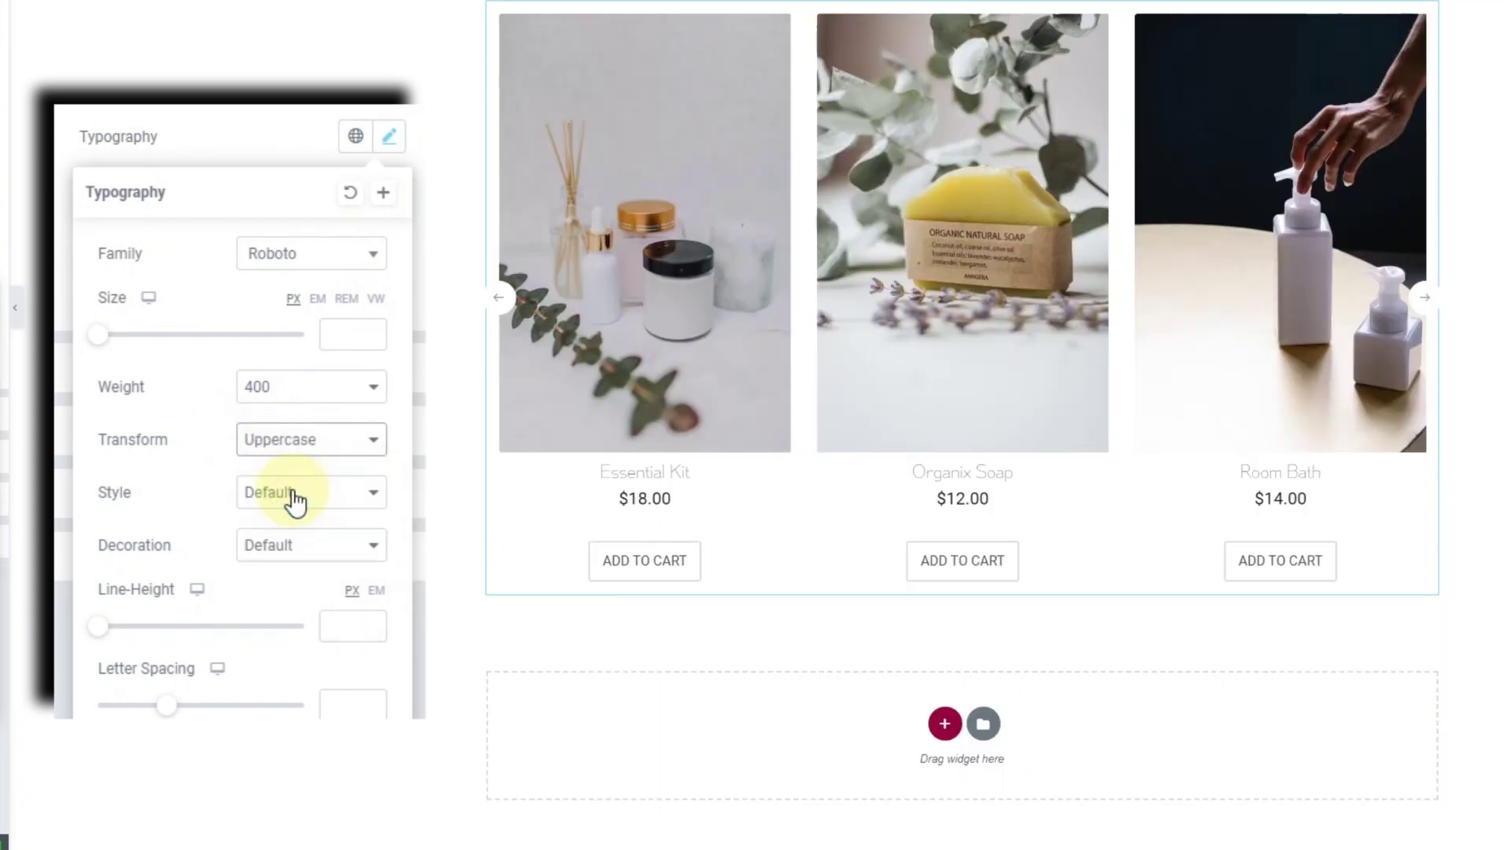
left_click(347, 340)
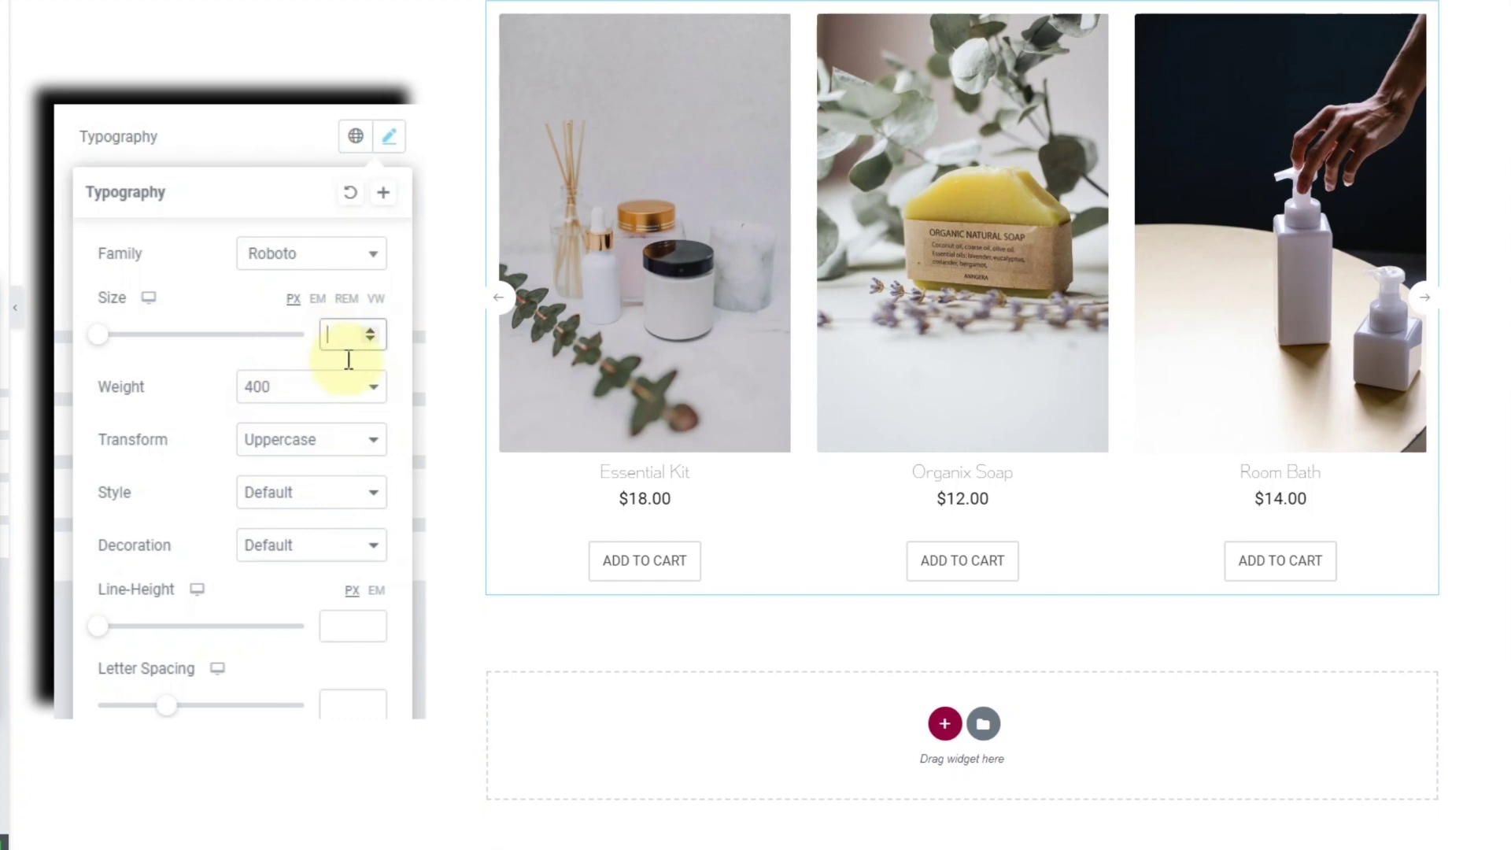
type("14")
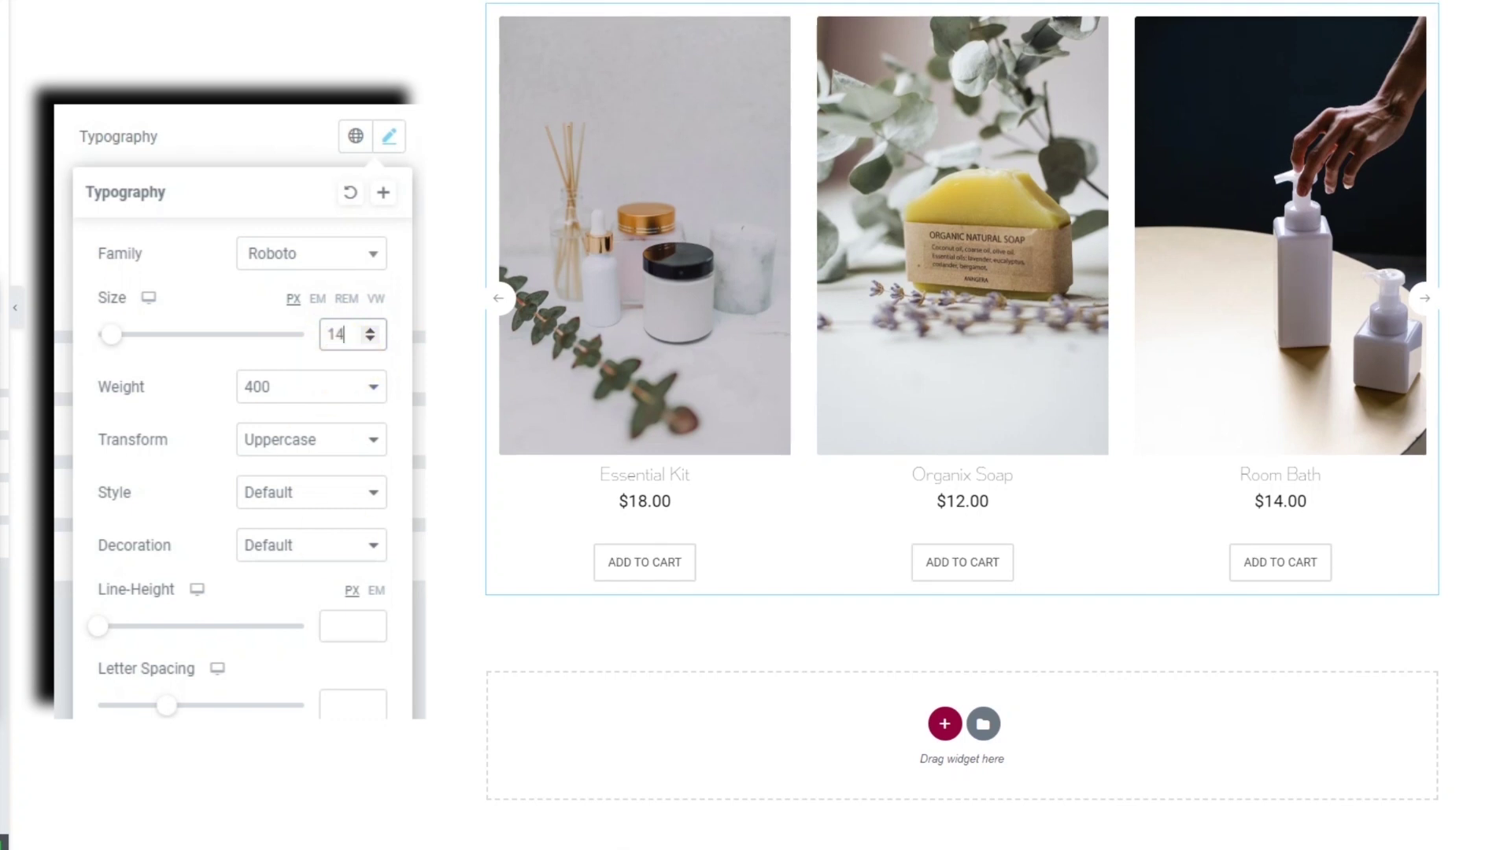
key("Escape")
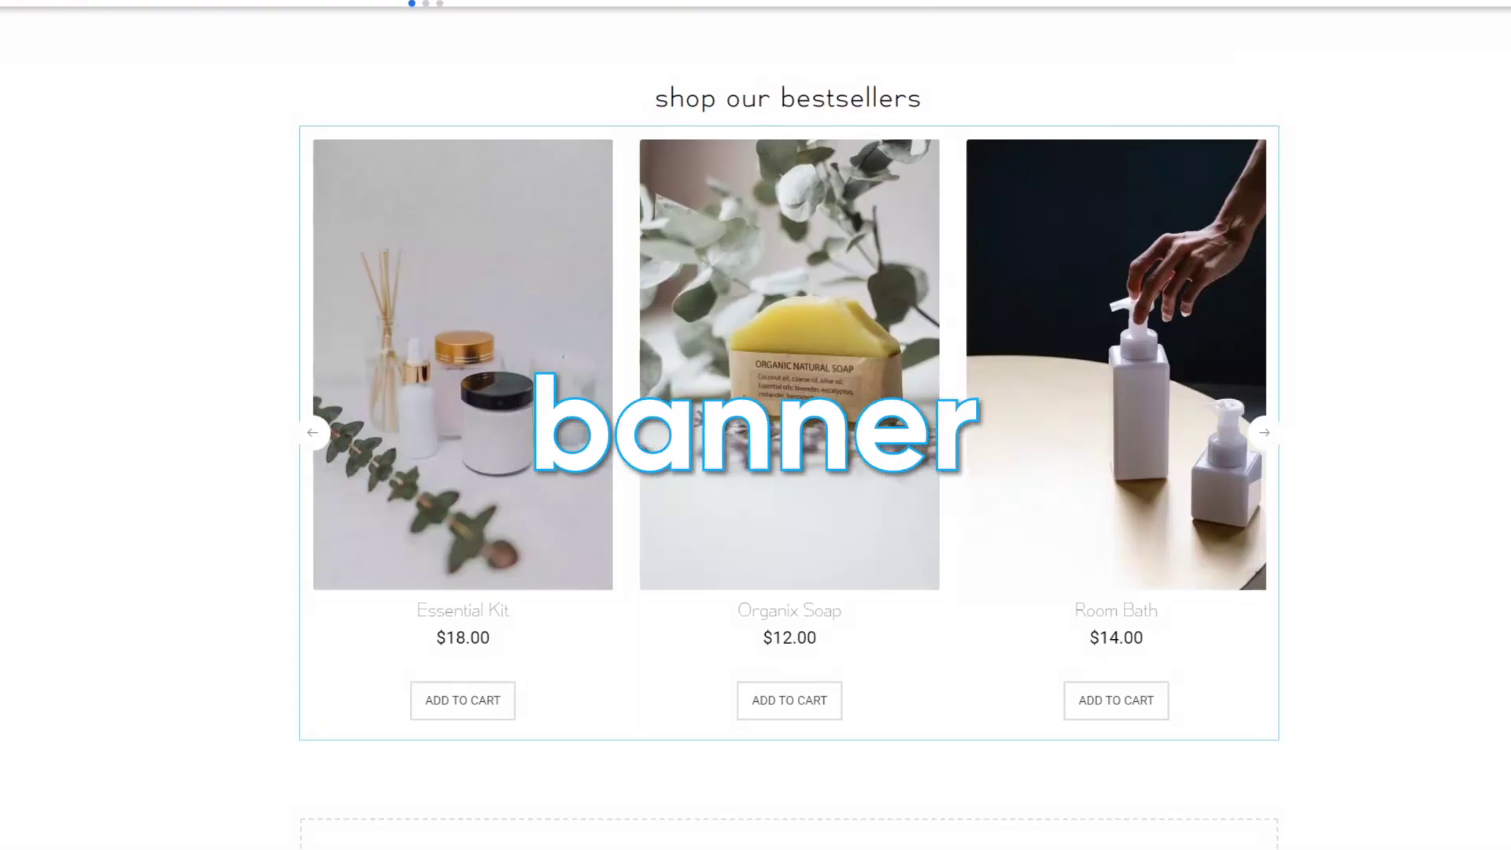
Add a two-column section below the bestsellers and place a heading reading "Beauty inspired by real people" in its first column.
left_click(796, 732)
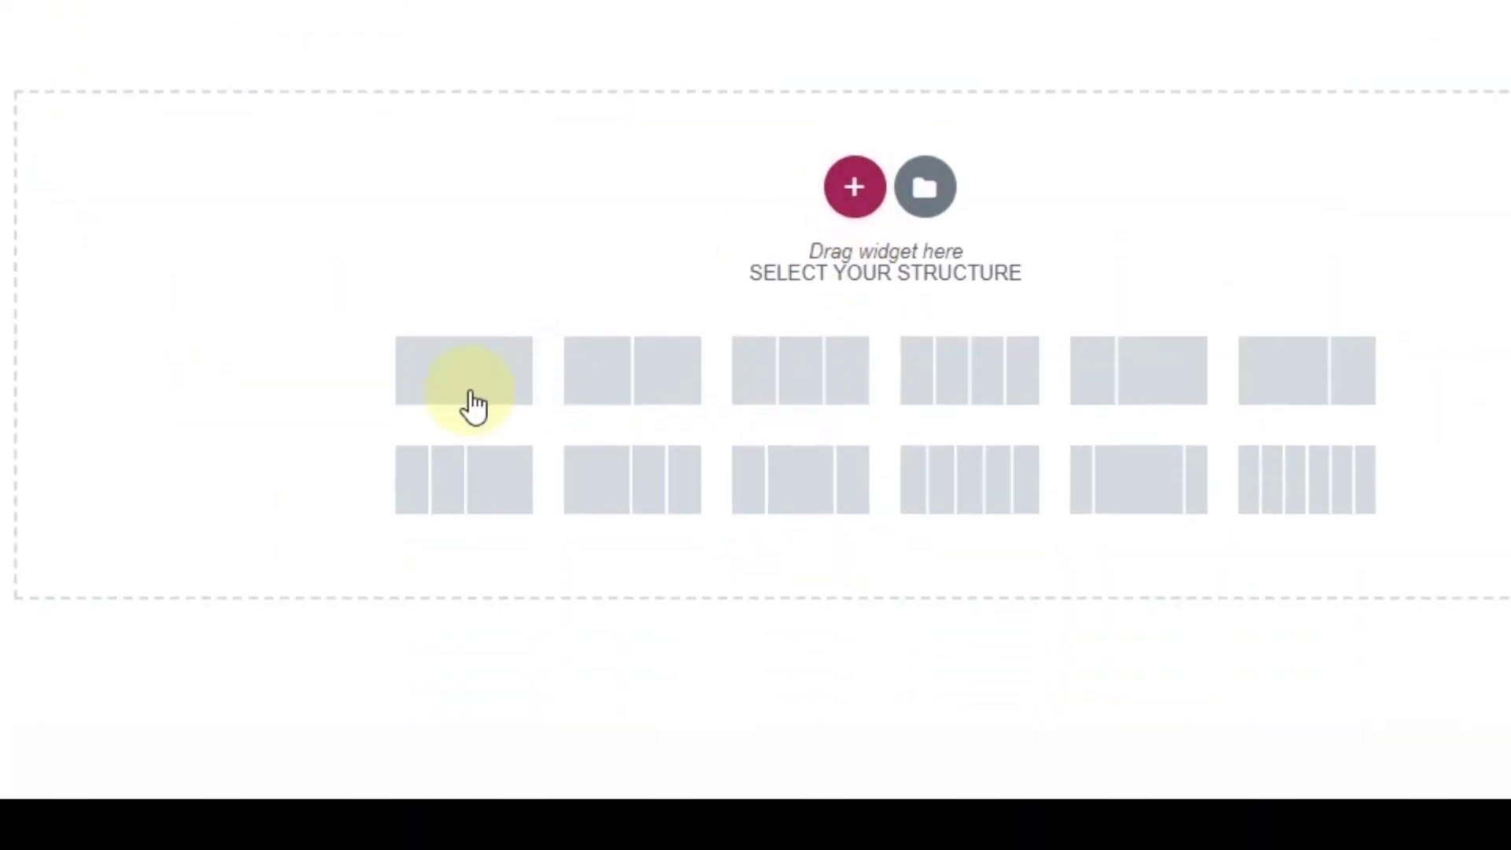
left_click(639, 395)
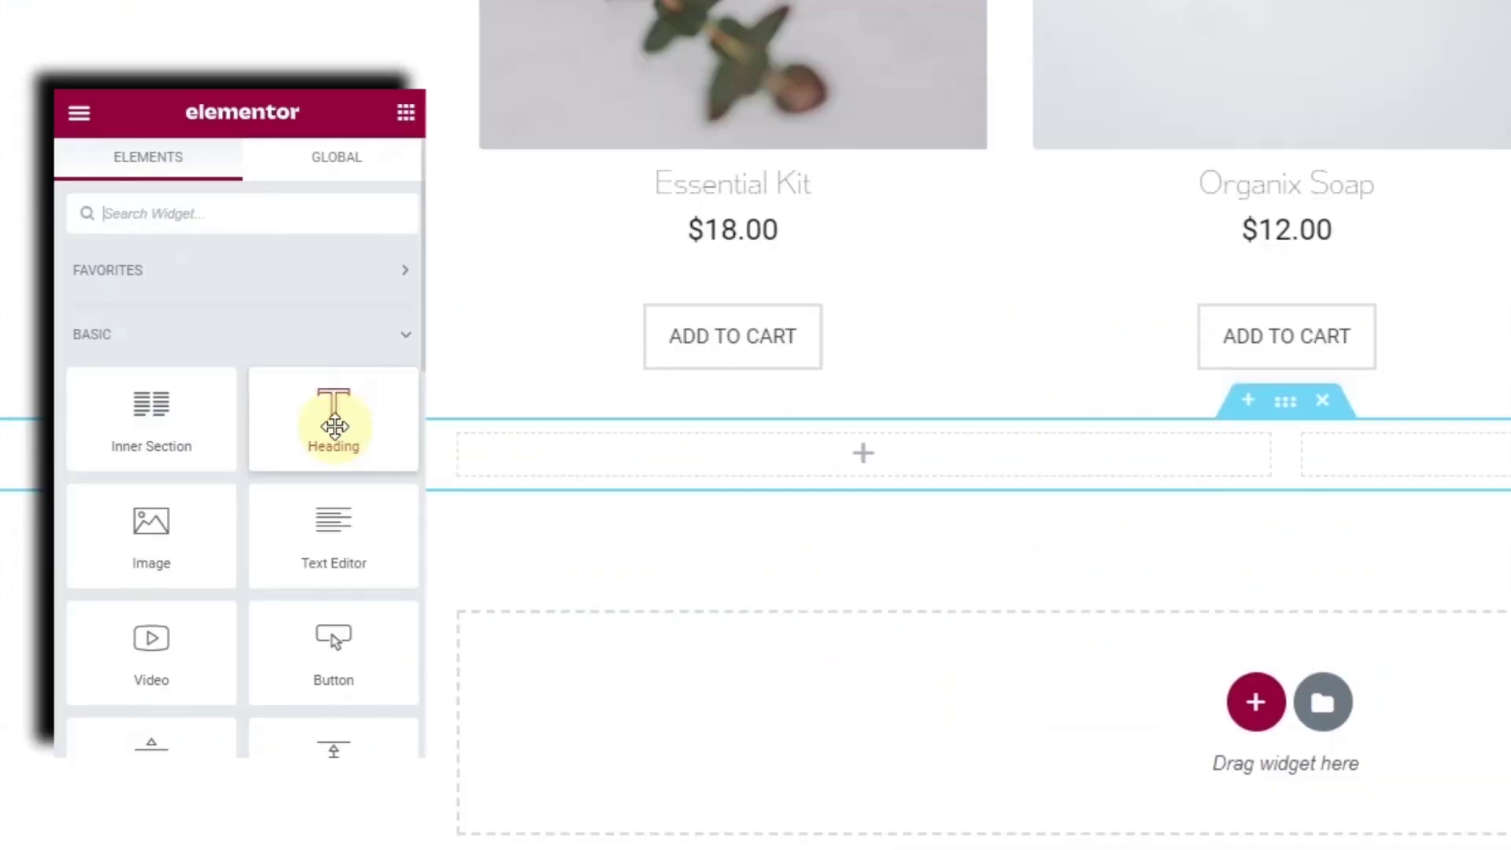
left_click_drag(334, 426, 818, 447)
triple_click(280, 366)
type("Beauty inspired by real people")
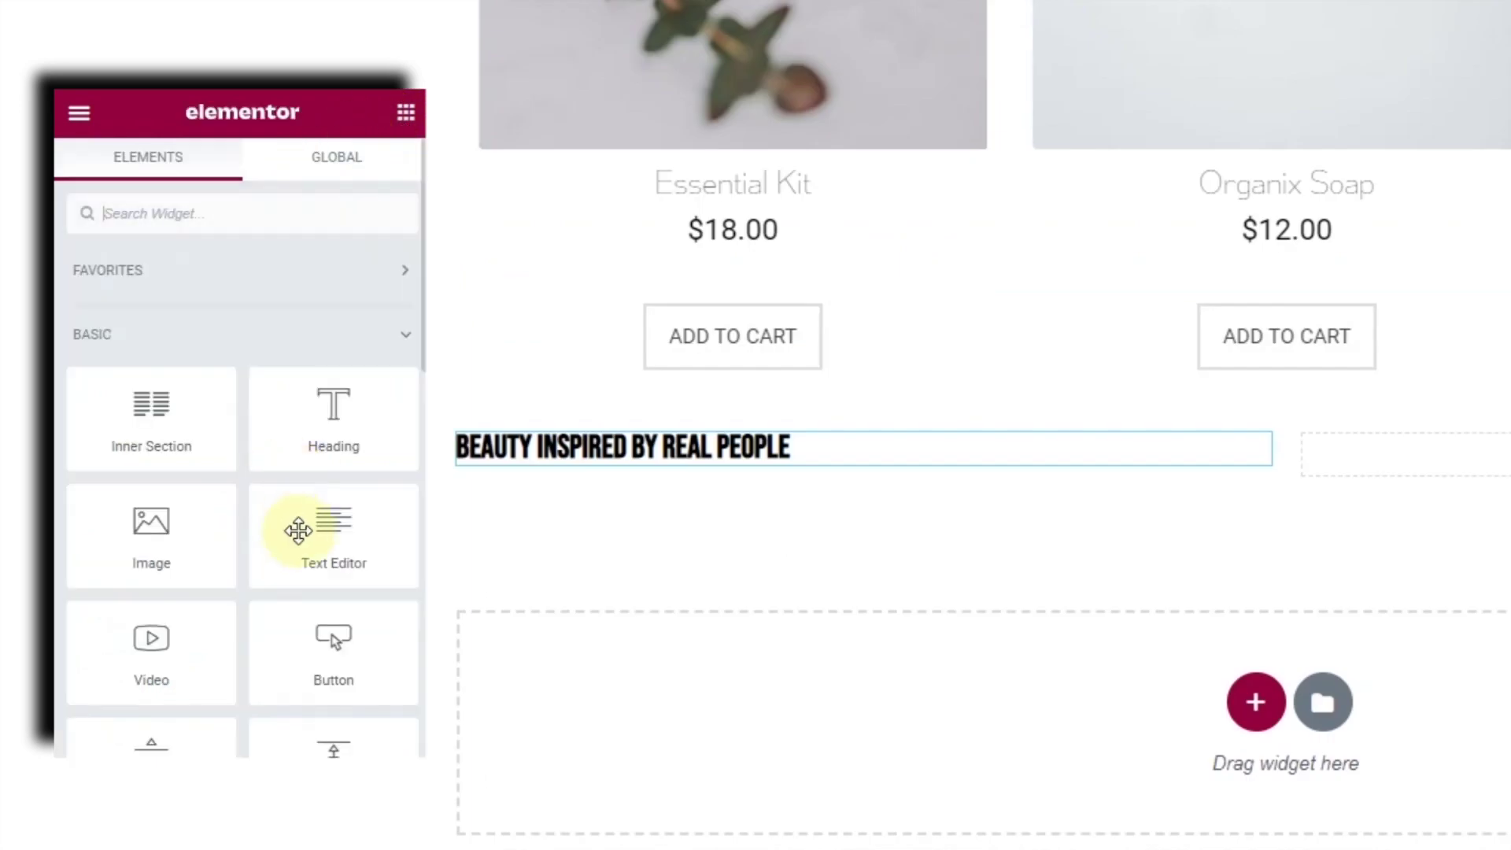
Place a Text Editor widget under the banner heading and a button labelled "Shop Now" beneath it.
left_click_drag(297, 530, 579, 441)
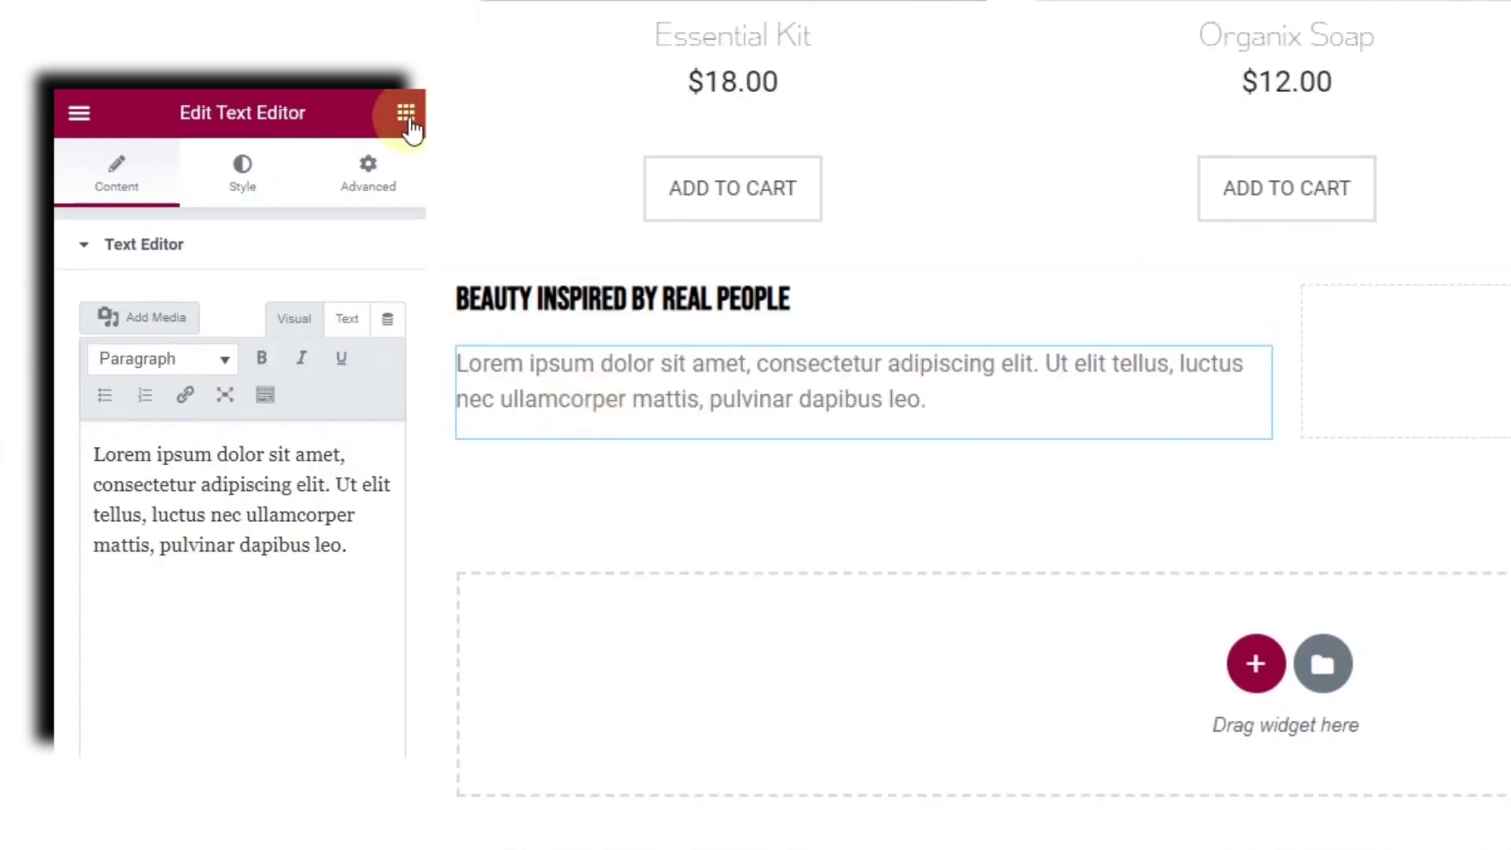
left_click(406, 116)
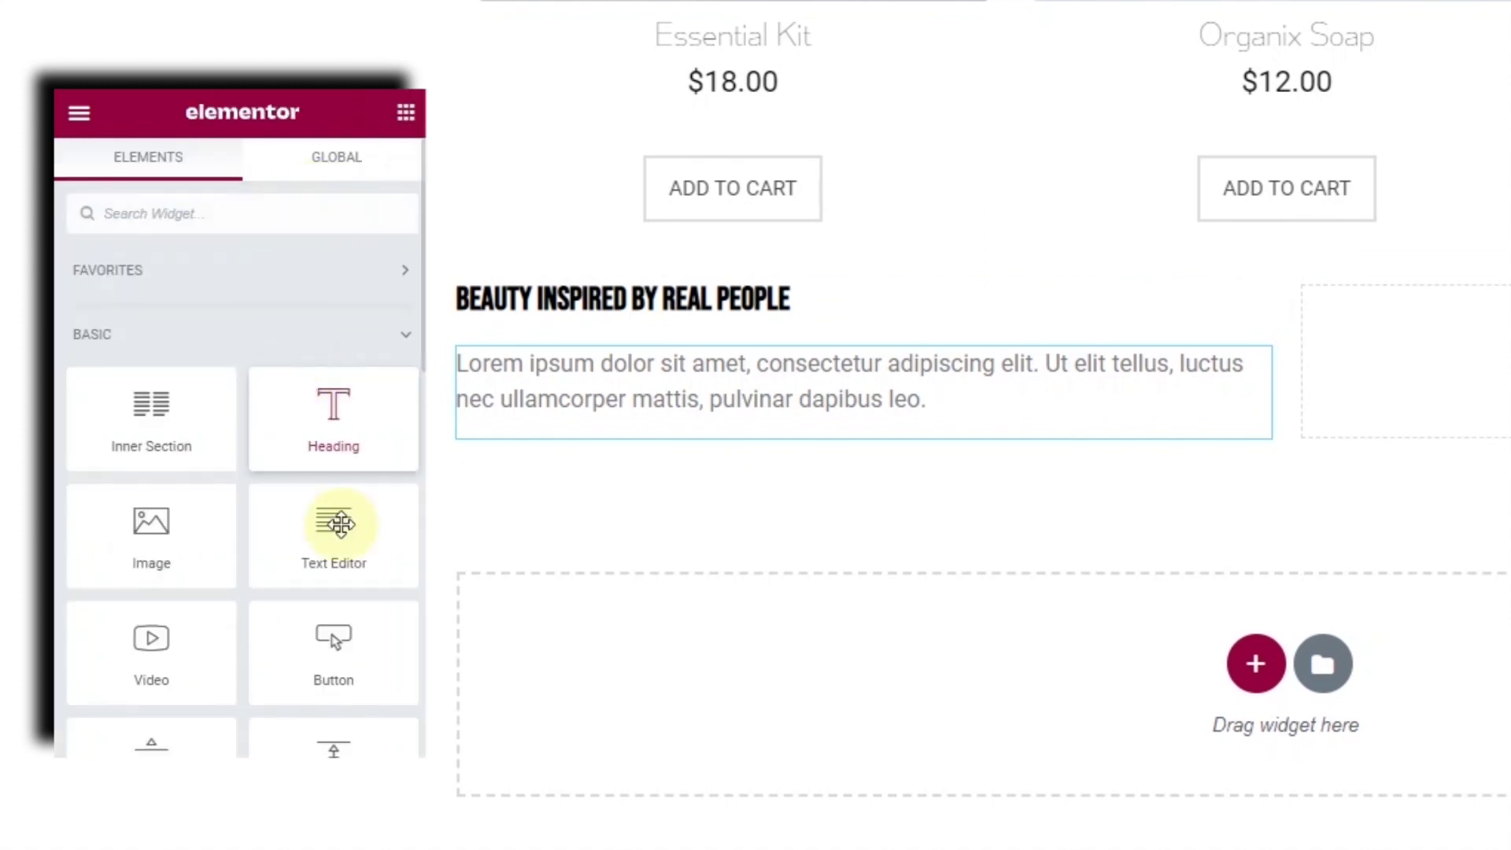
left_click_drag(338, 648, 618, 399)
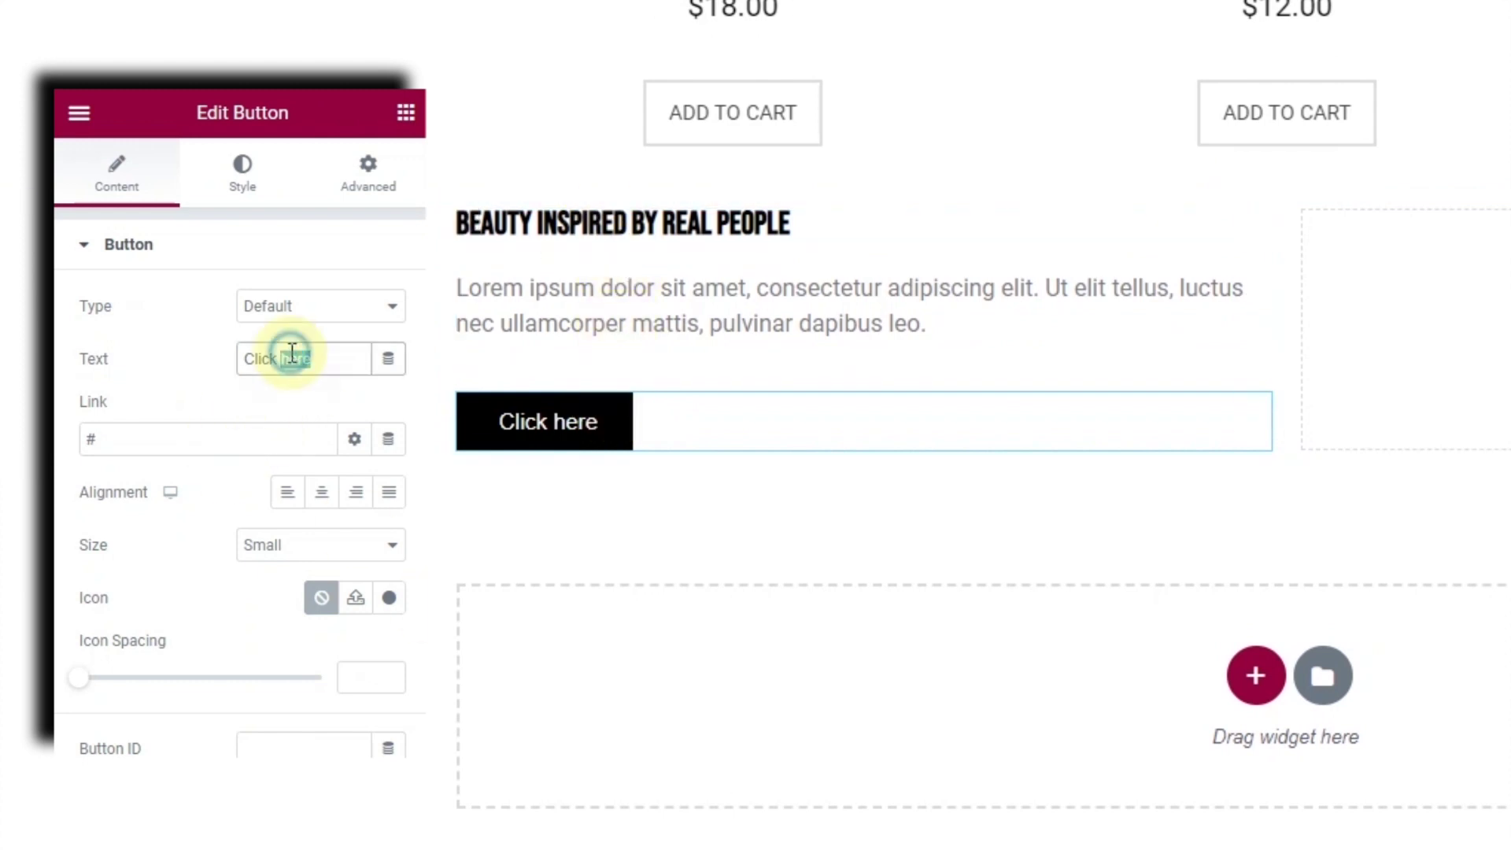
type("Shop Now")
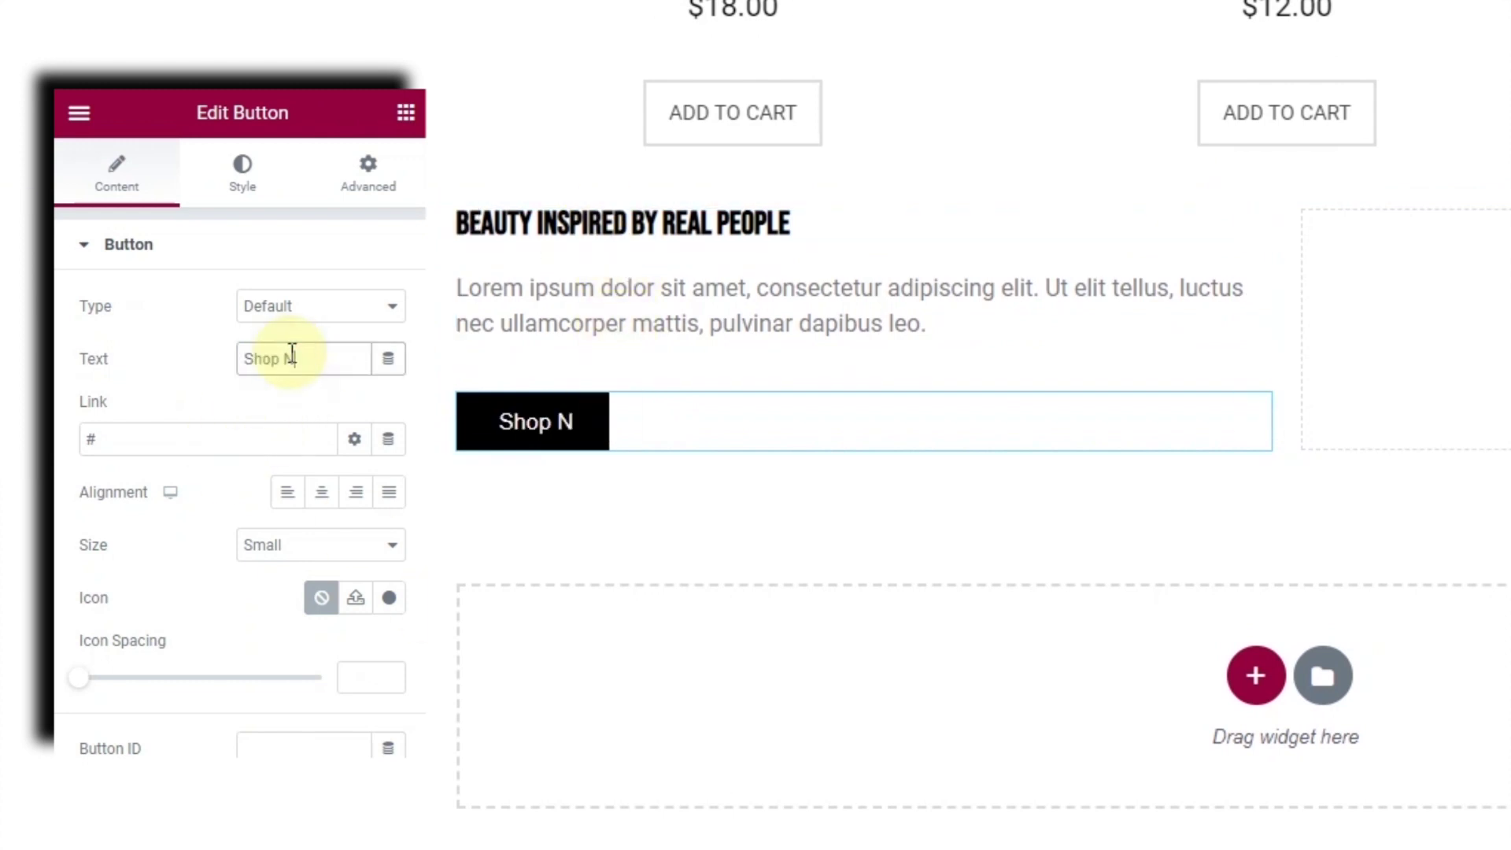
Change the "Beauty inspired by real people" heading to H1 and set its font size to 81 px.
left_click(622, 223)
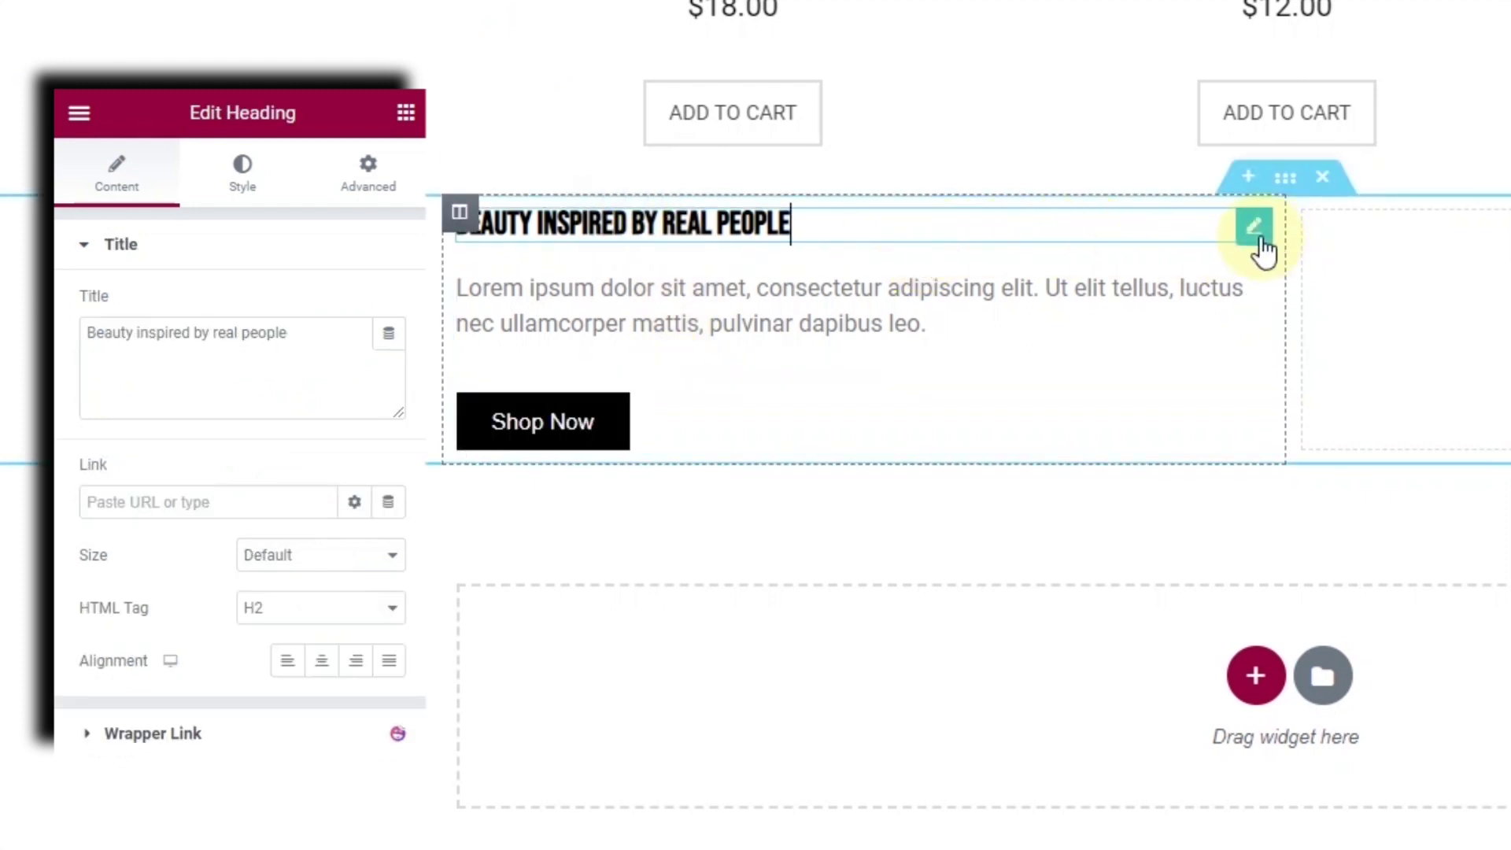
left_click(351, 611)
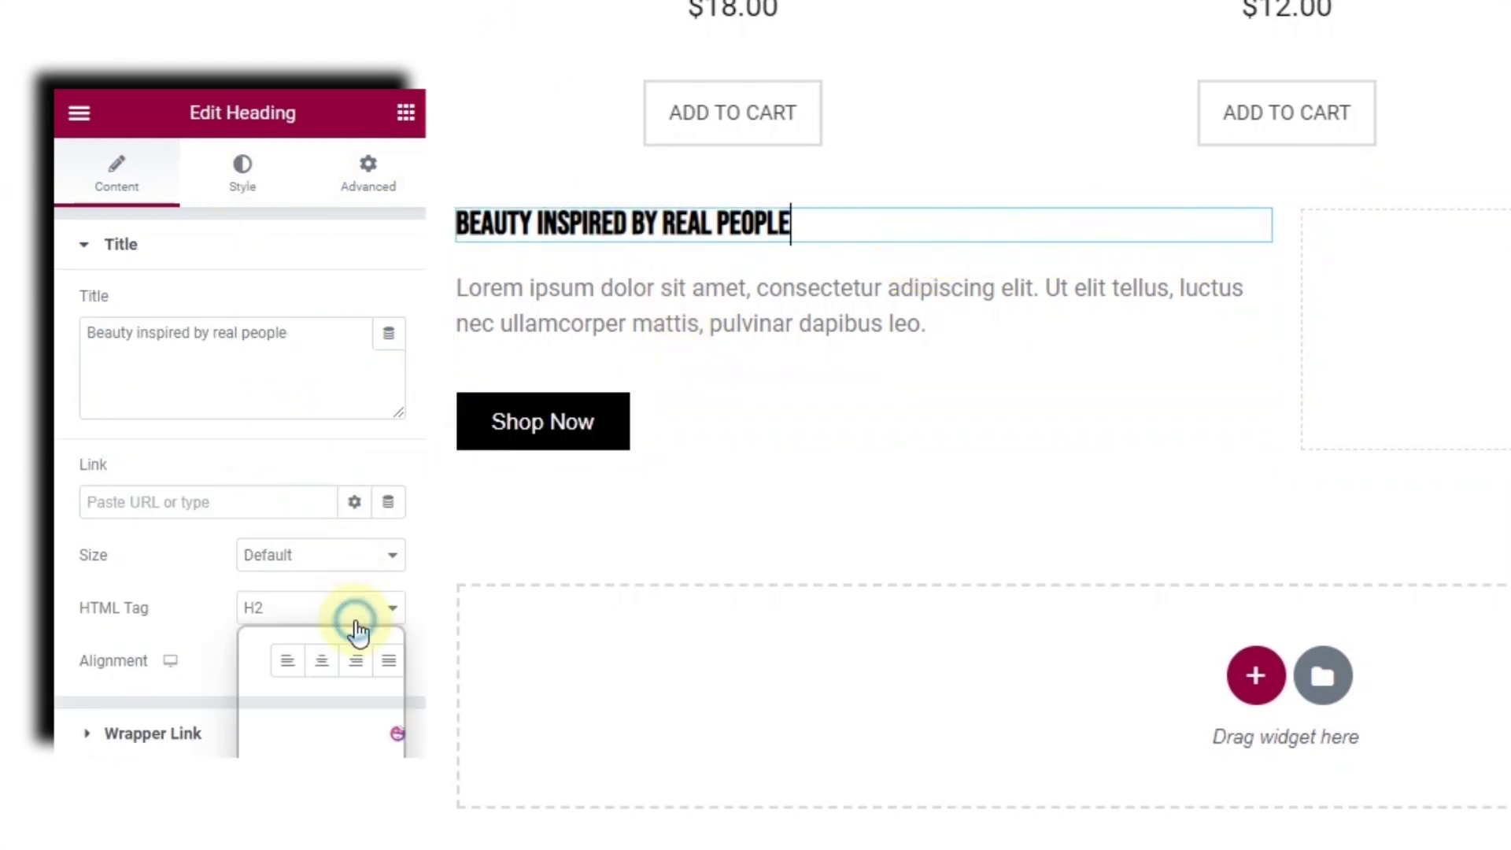
left_click(329, 639)
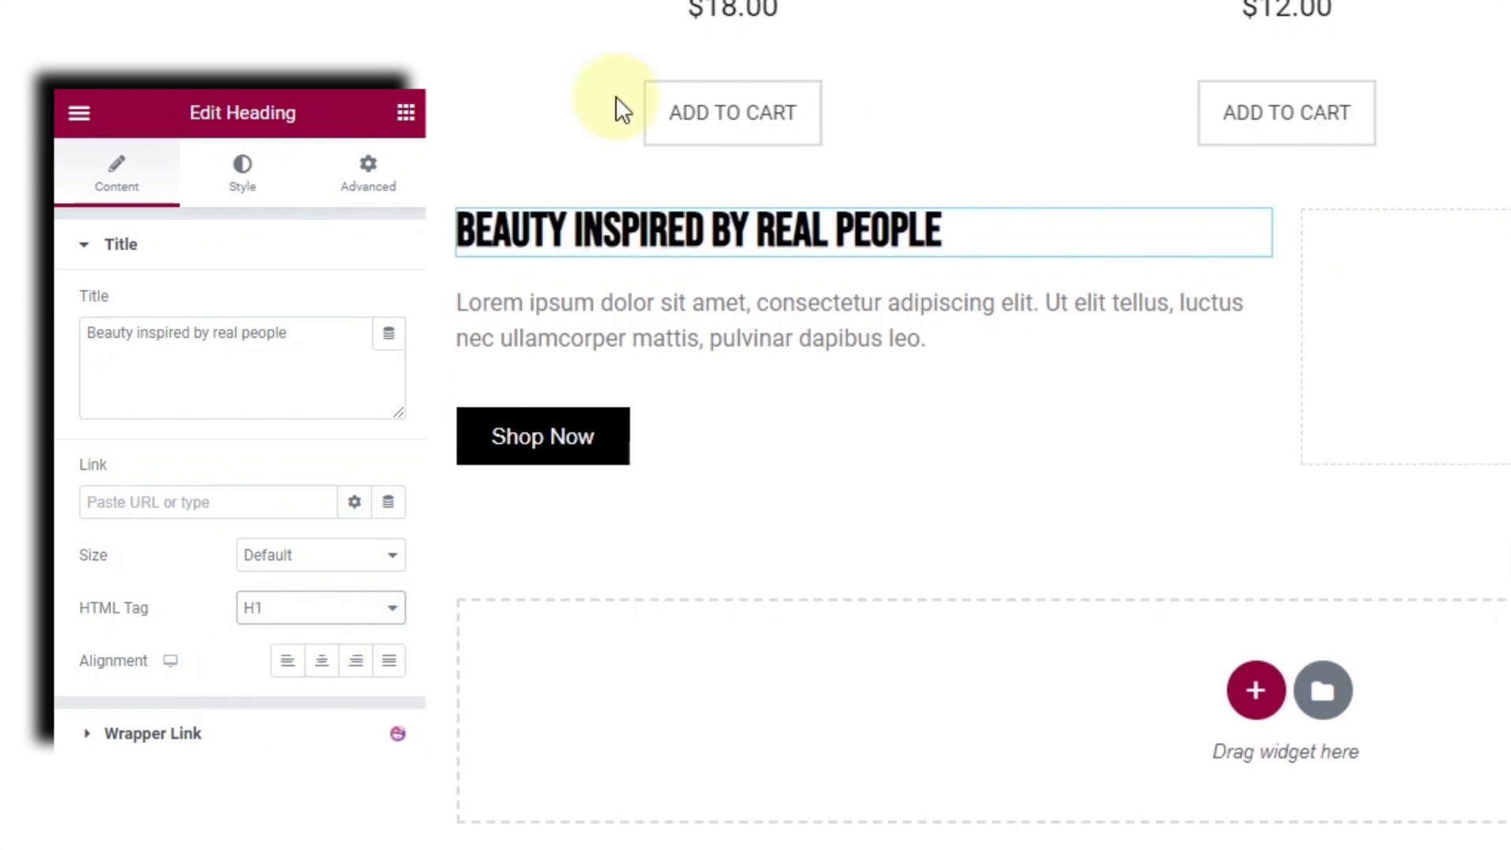
left_click(244, 179)
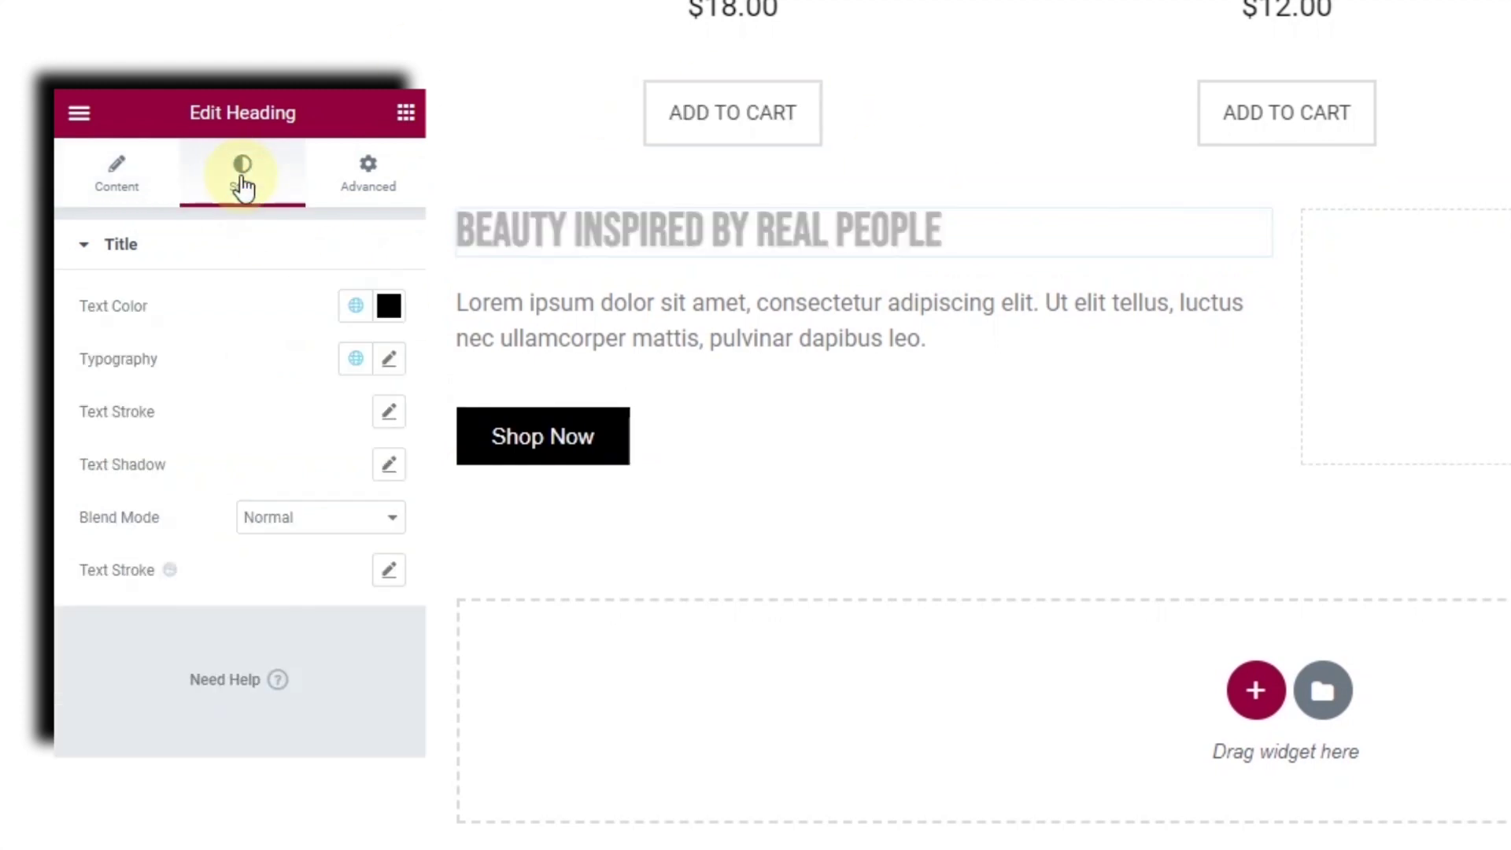
left_click(390, 364)
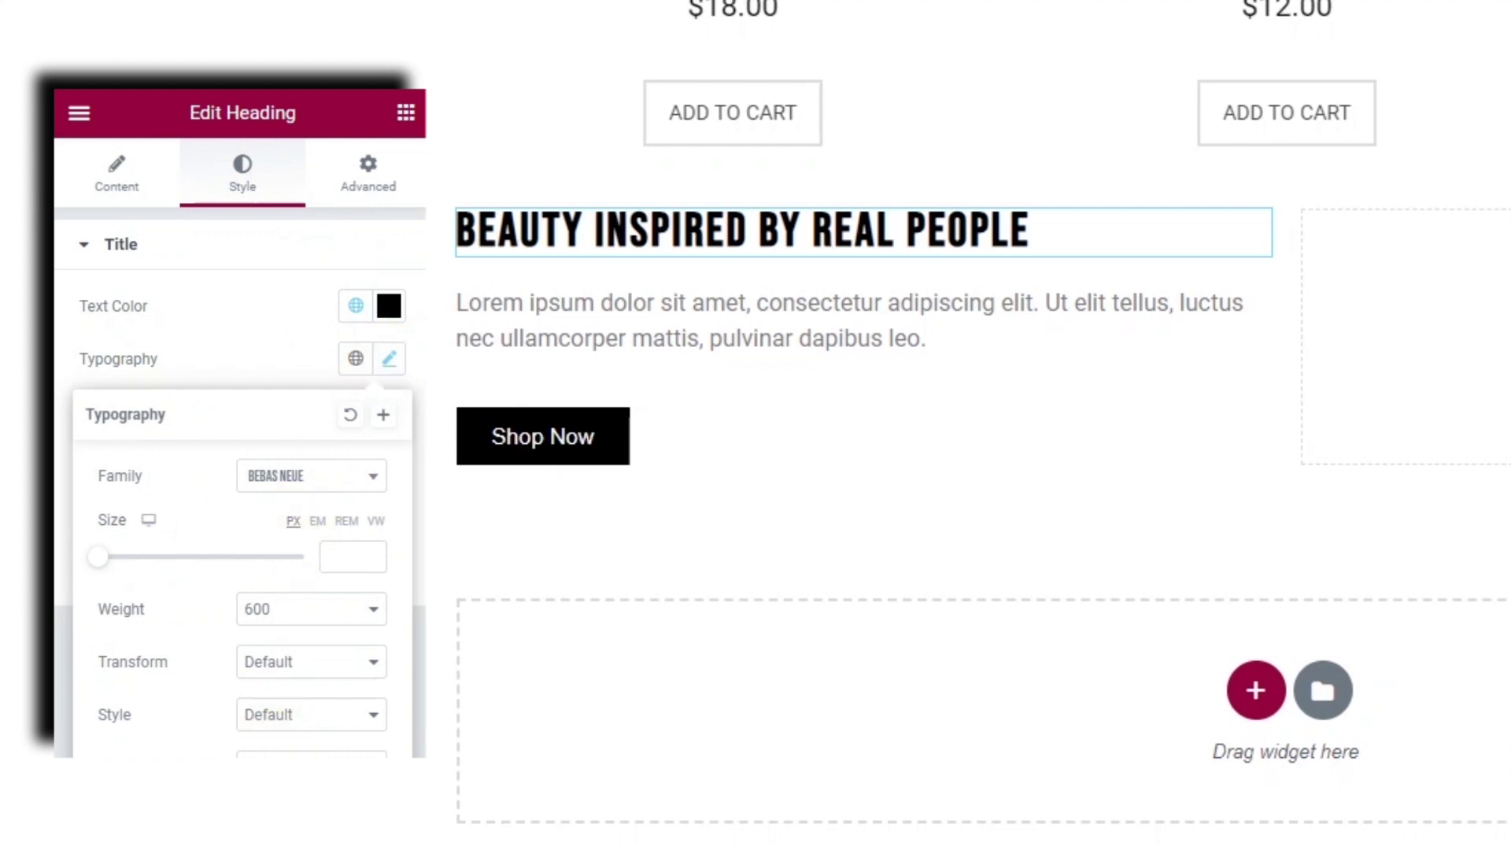
left_click_drag(105, 560, 192, 573)
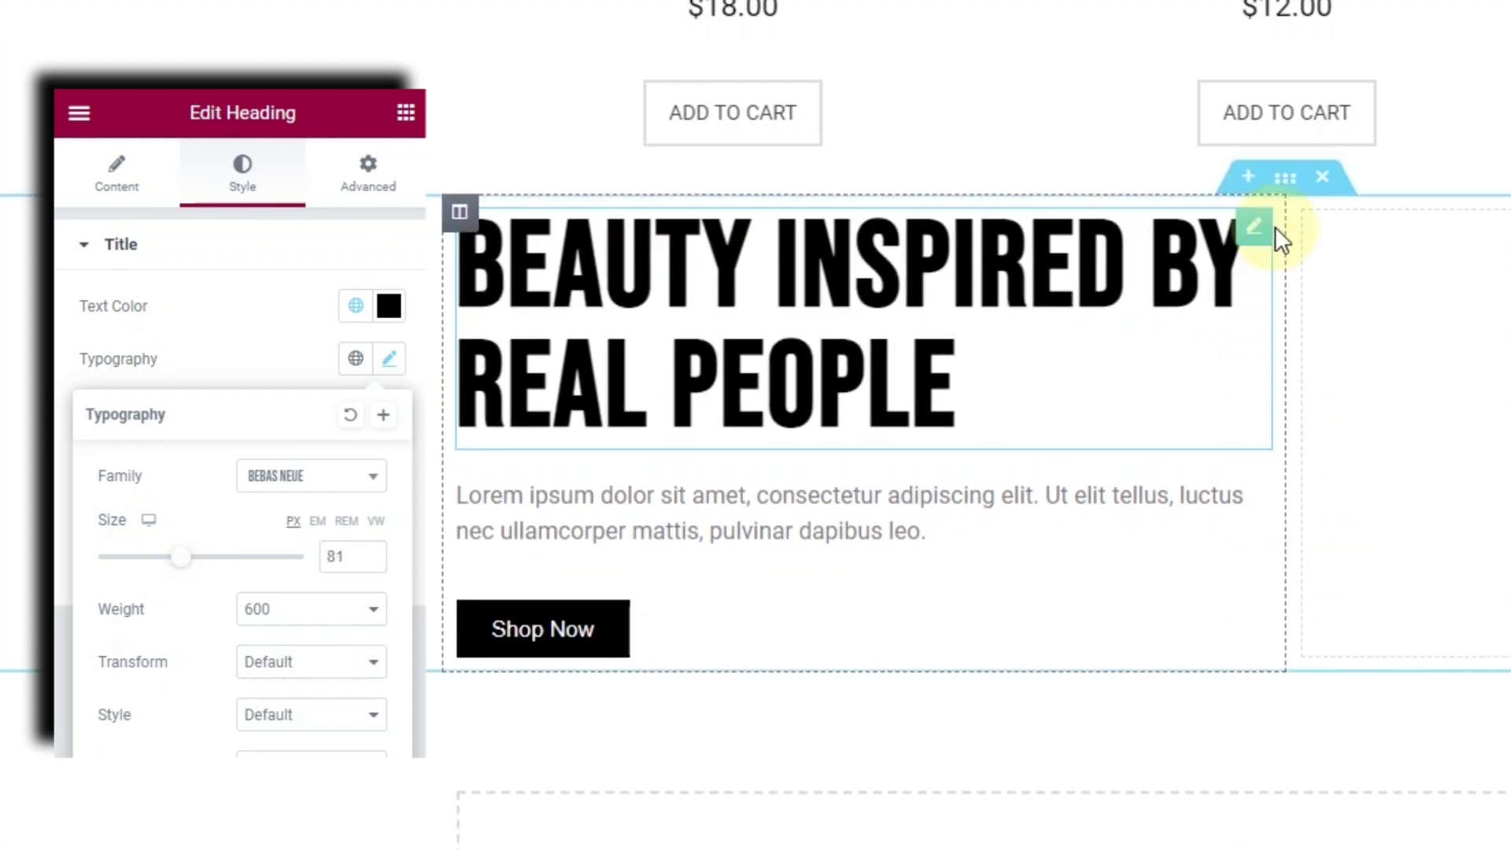
left_click(1278, 243)
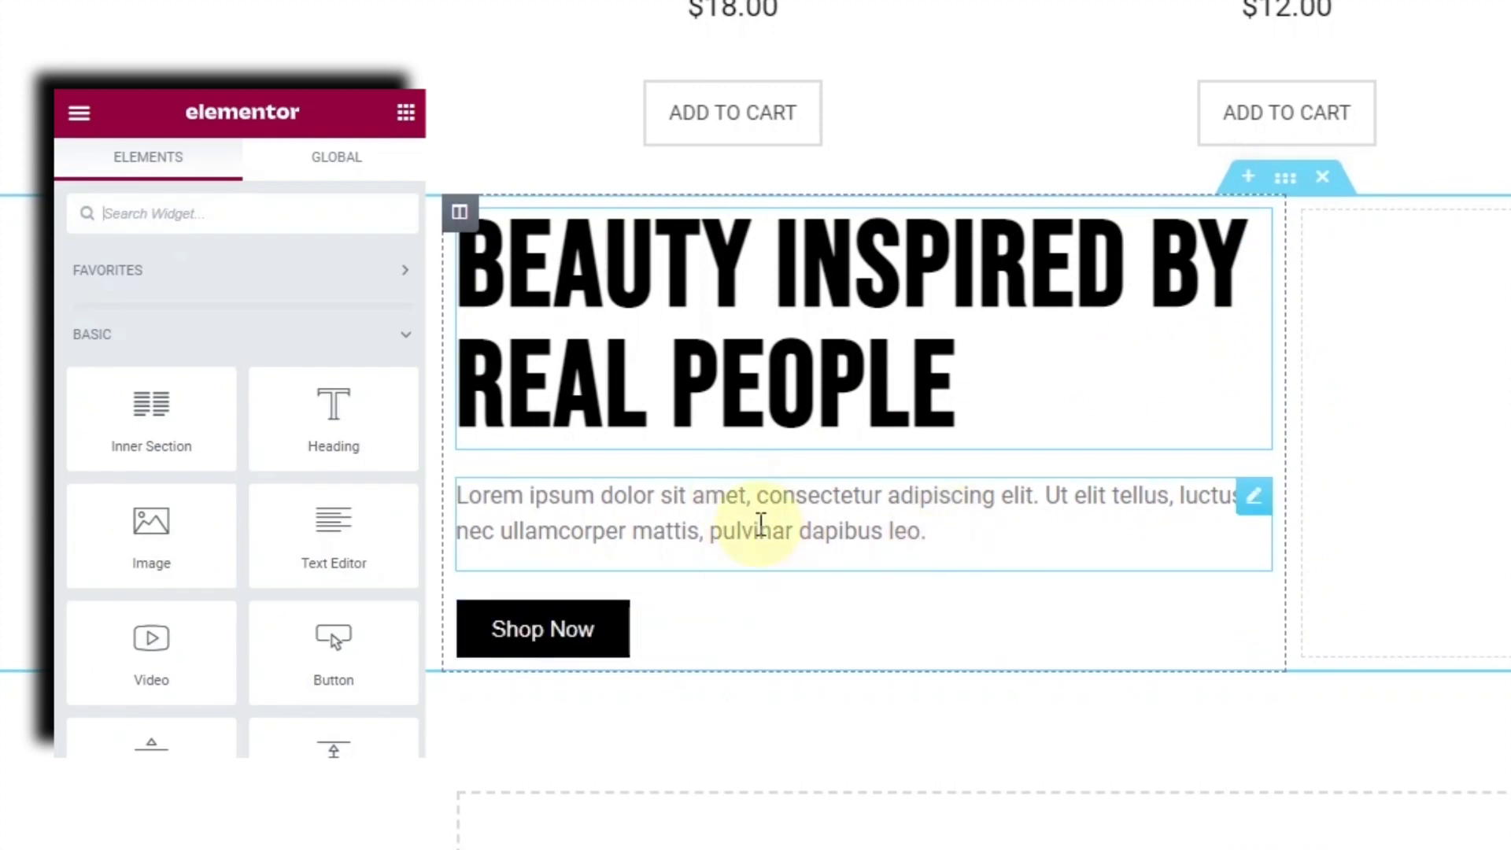
Set the banner's Shop Now button size to Large.
left_click(829, 649)
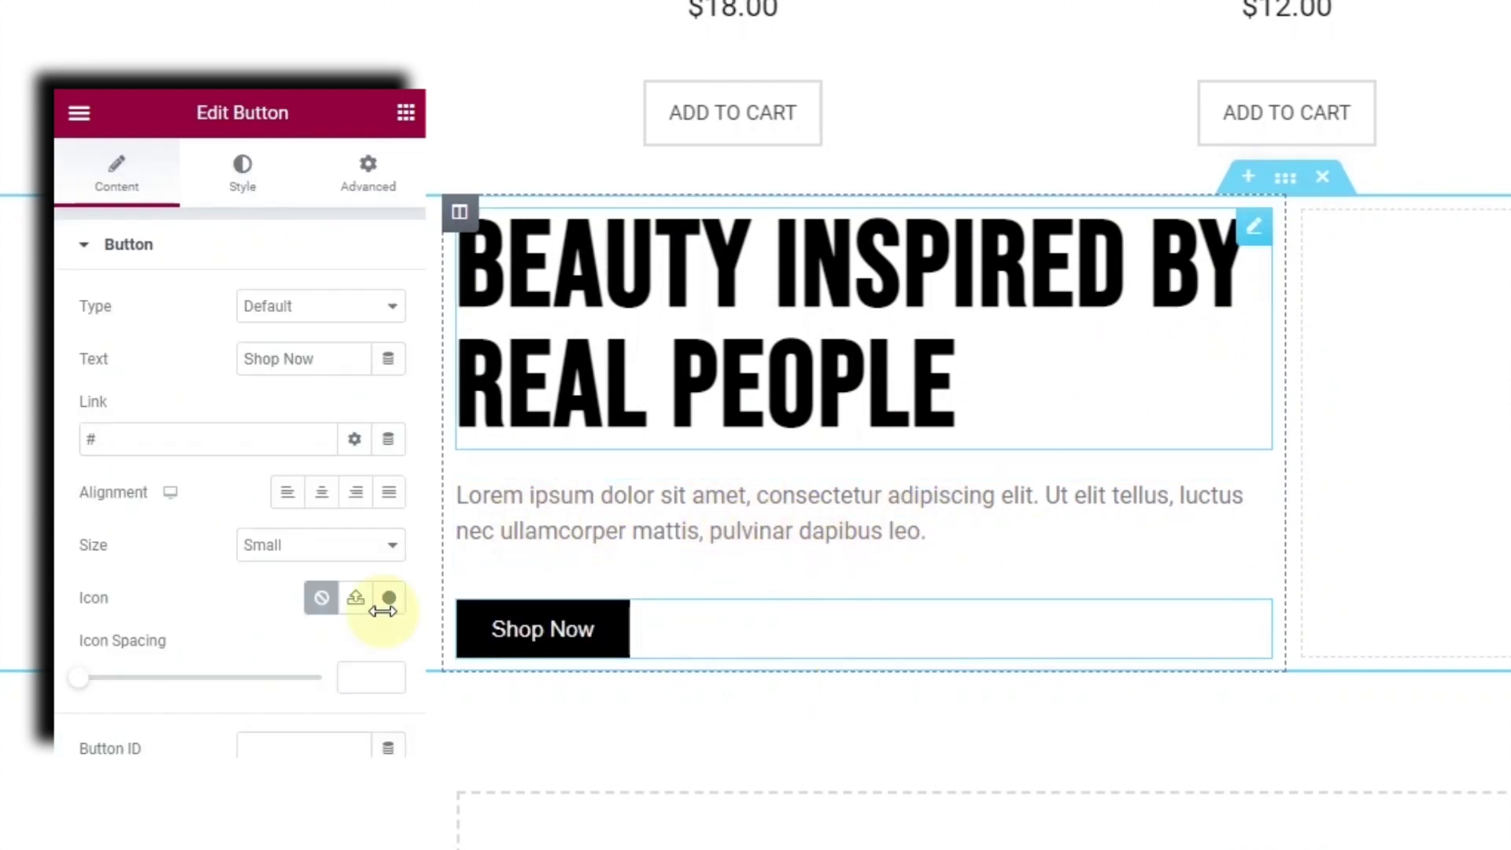
left_click(319, 545)
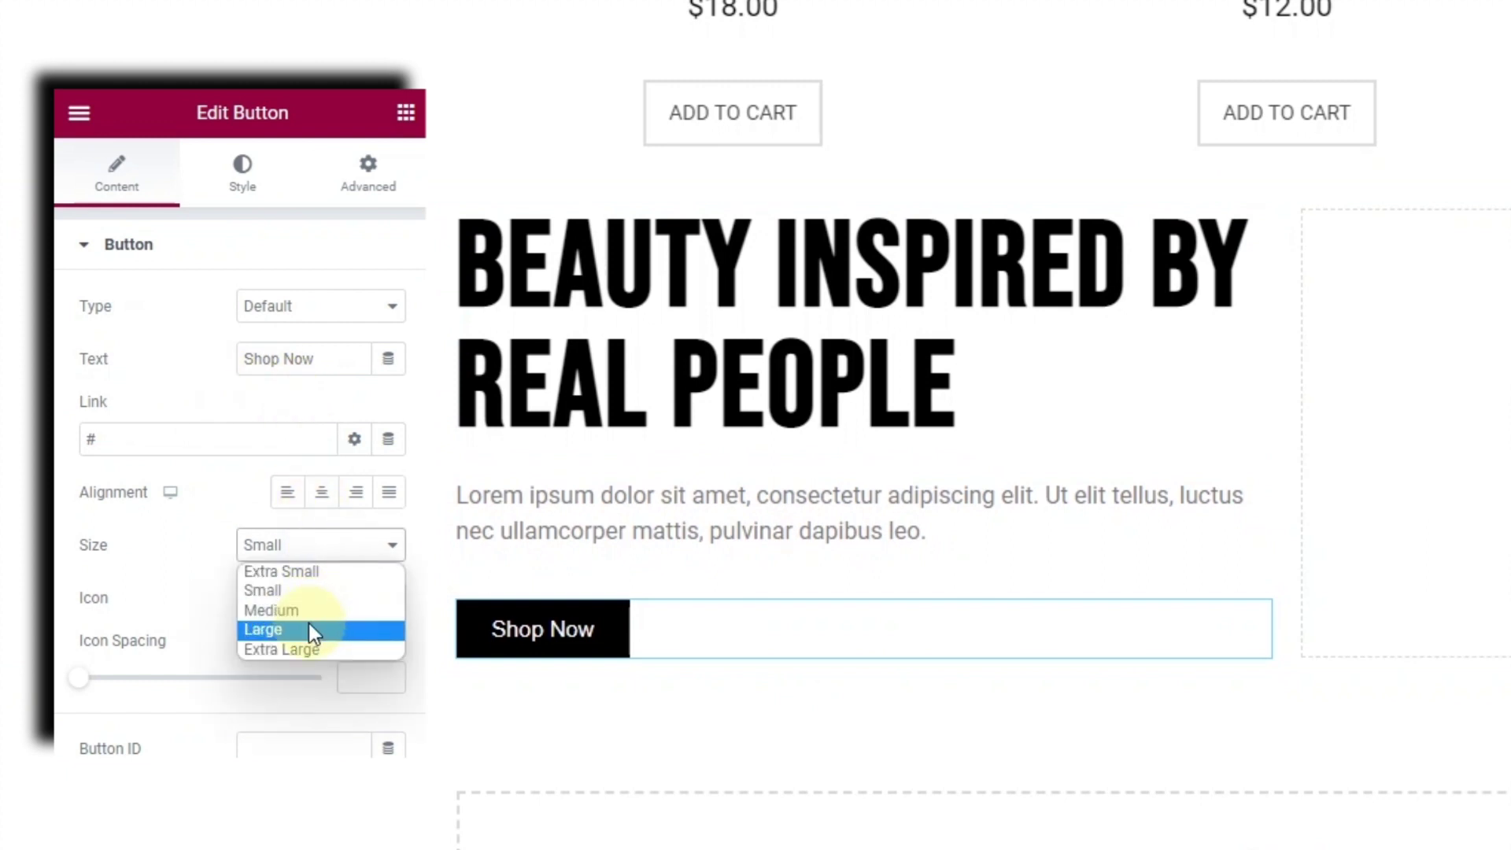
left_click(309, 630)
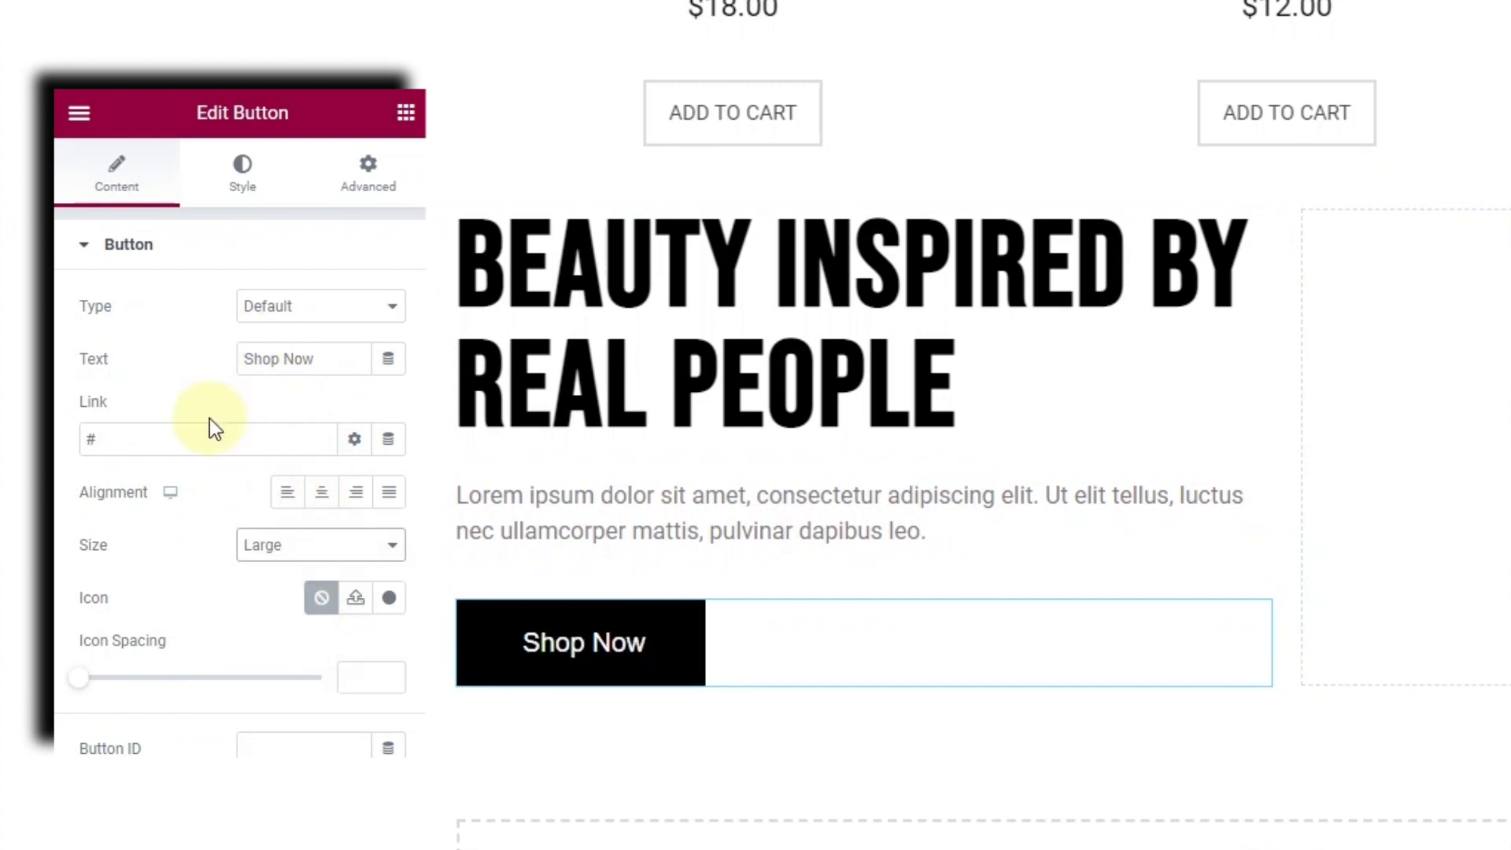
Style the Shop Now button's typography with uppercase transform and bold weight.
left_click(244, 189)
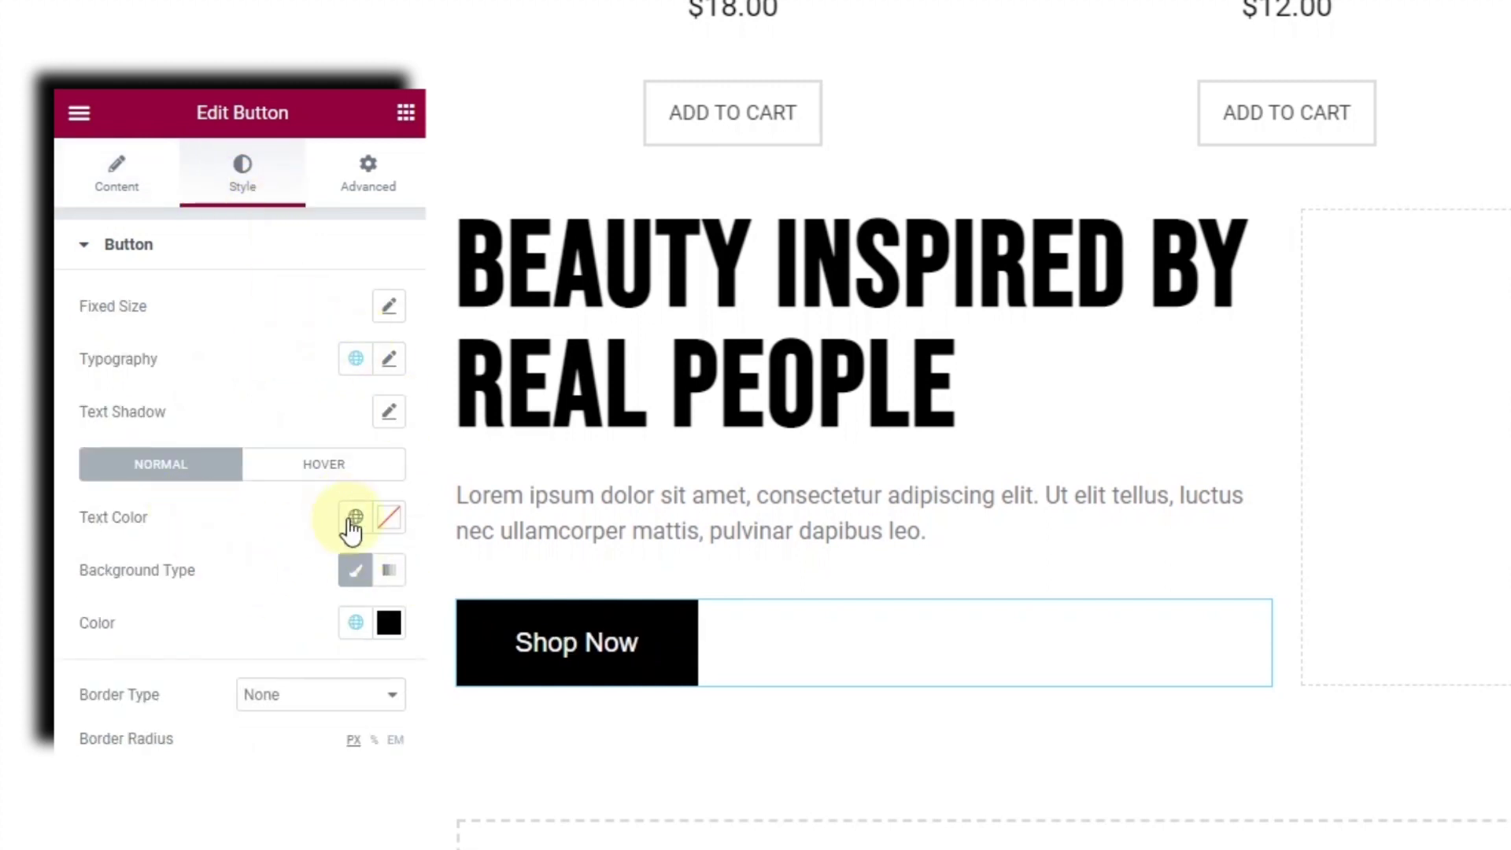
left_click(390, 362)
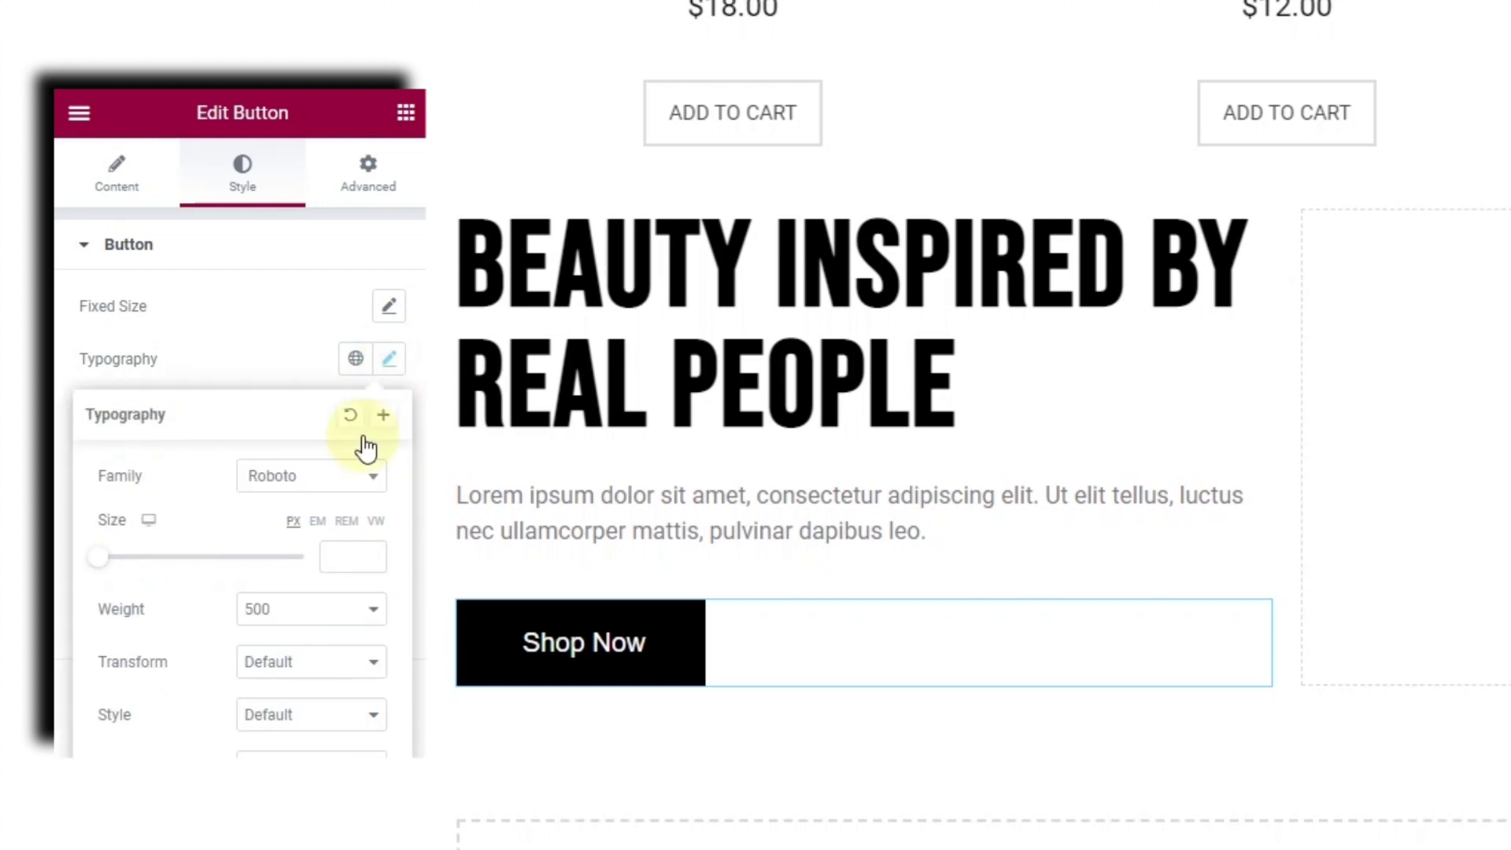
left_click(343, 668)
left_click(330, 701)
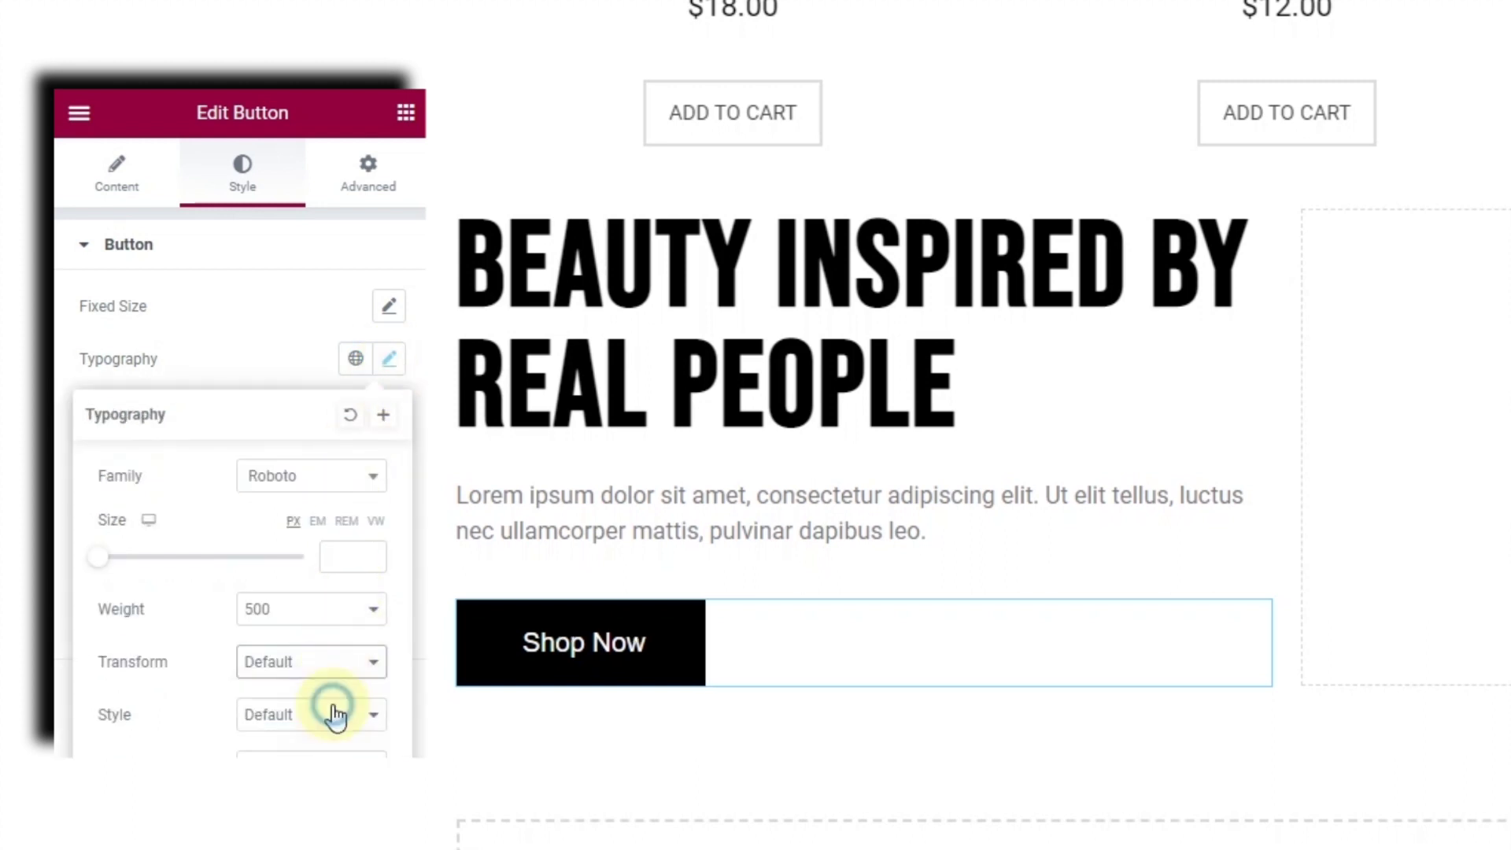
left_click(326, 612)
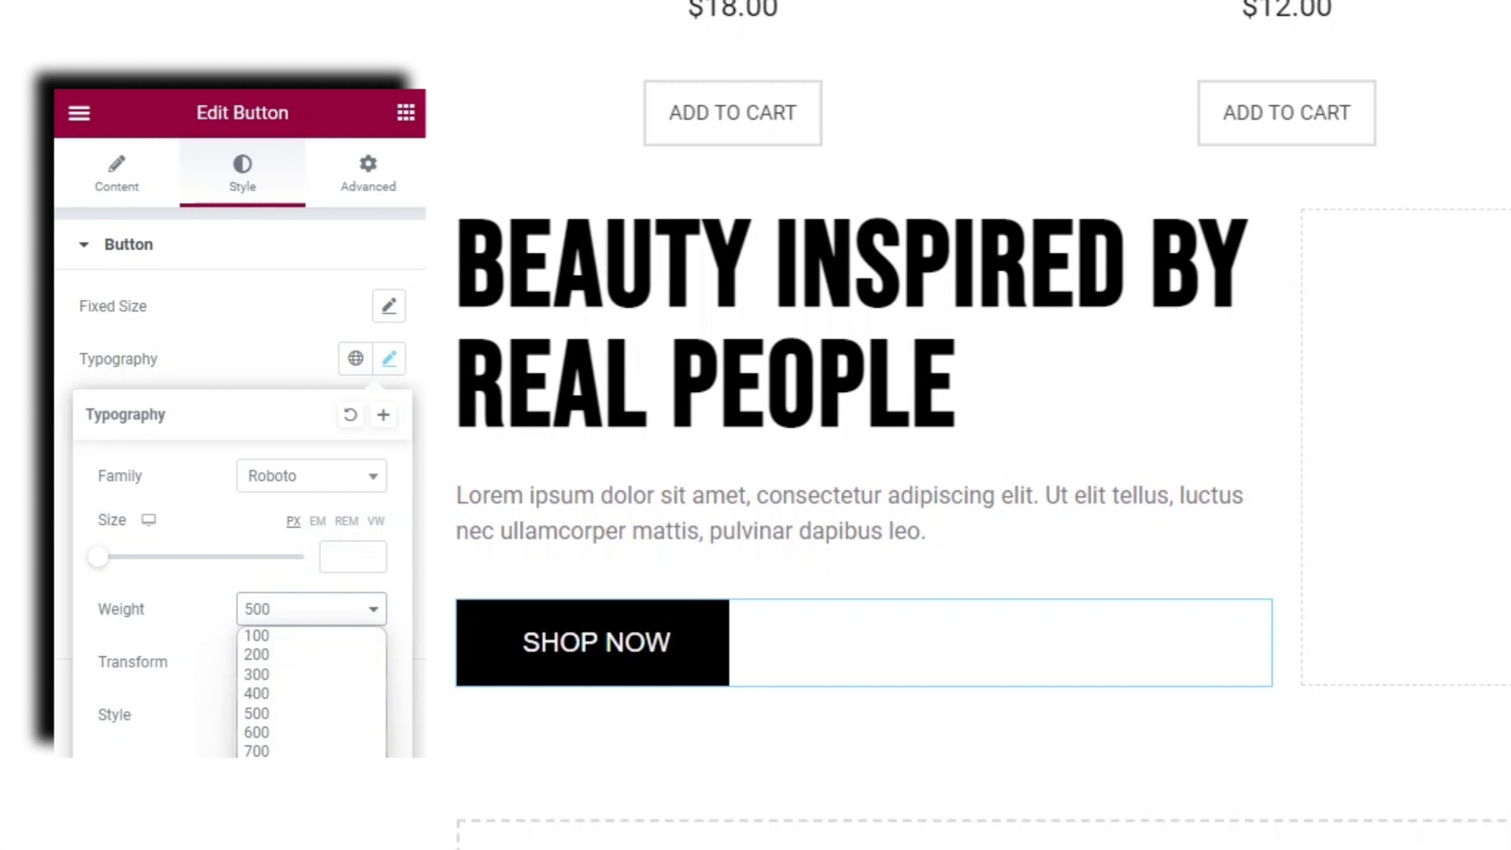
key("b")
key("Return")
left_click(389, 359)
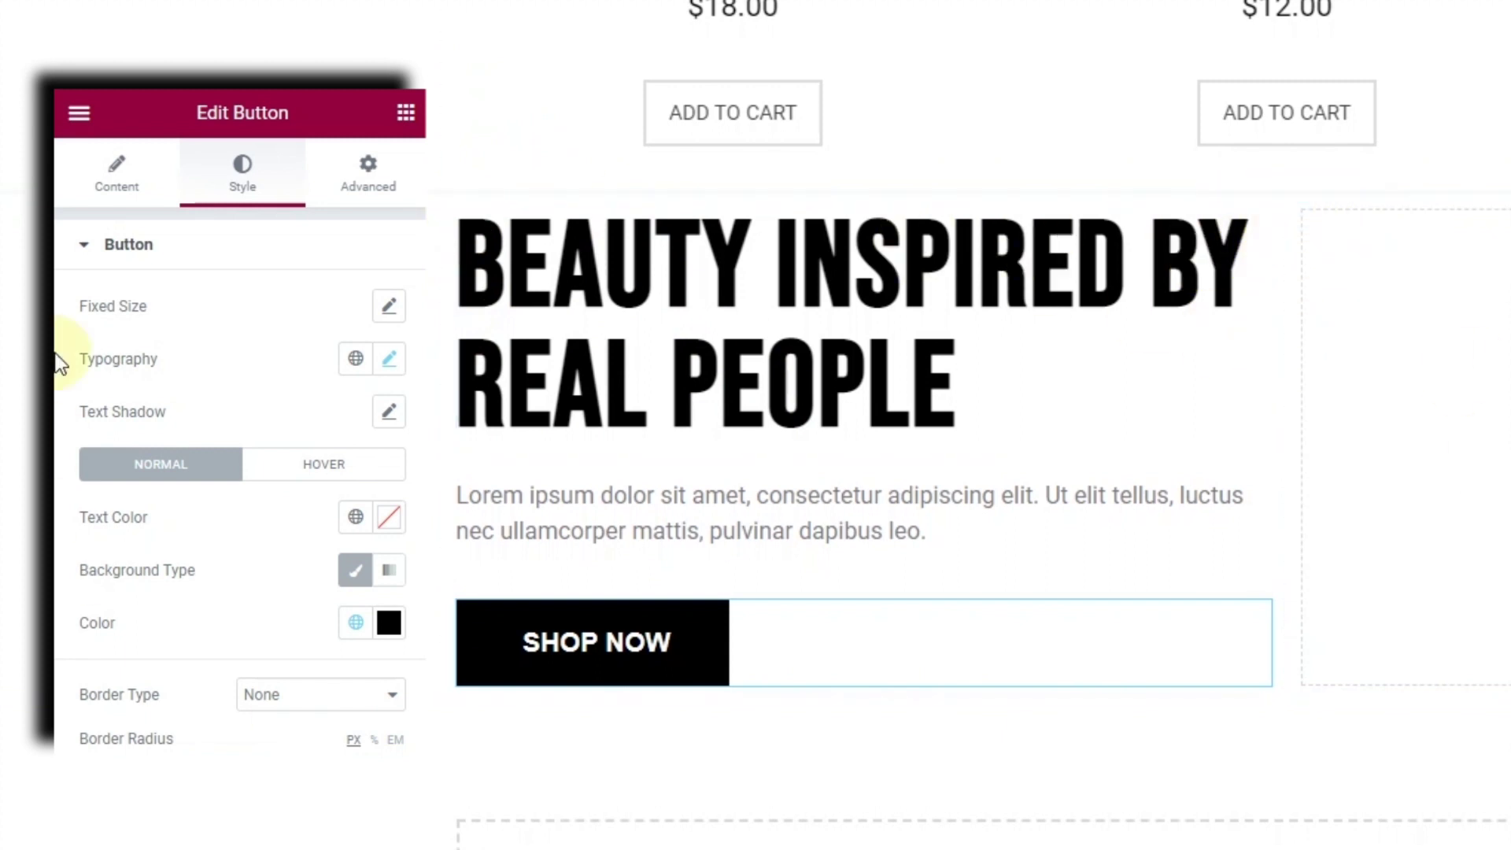
Add an Image widget to the banner's empty second column and choose the photo of the woman in pink sunglasses at a mirror.
left_click(404, 115)
left_click_drag(151, 536, 1460, 425)
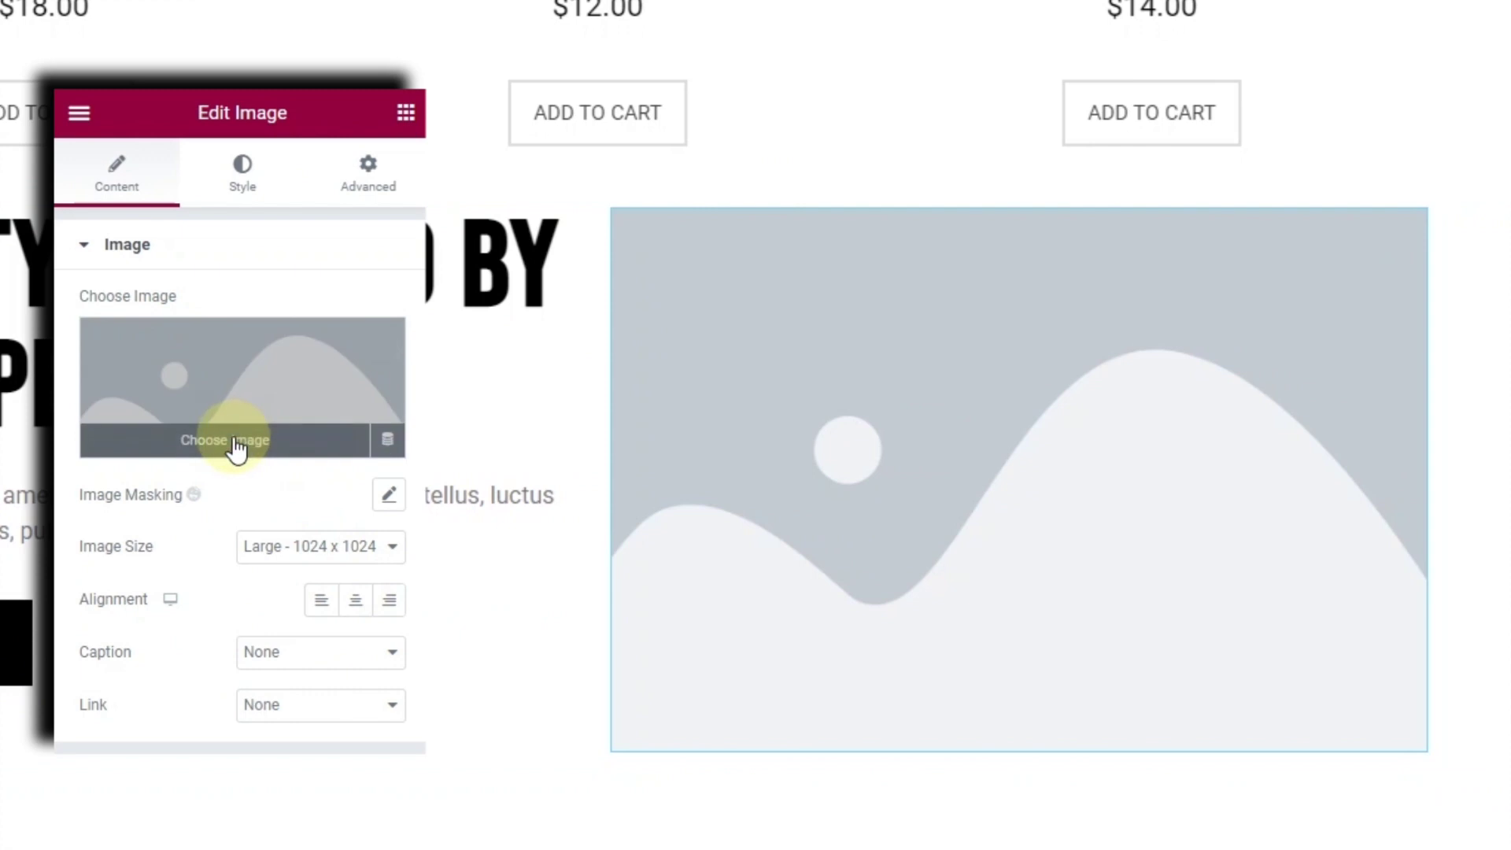
left_click(236, 445)
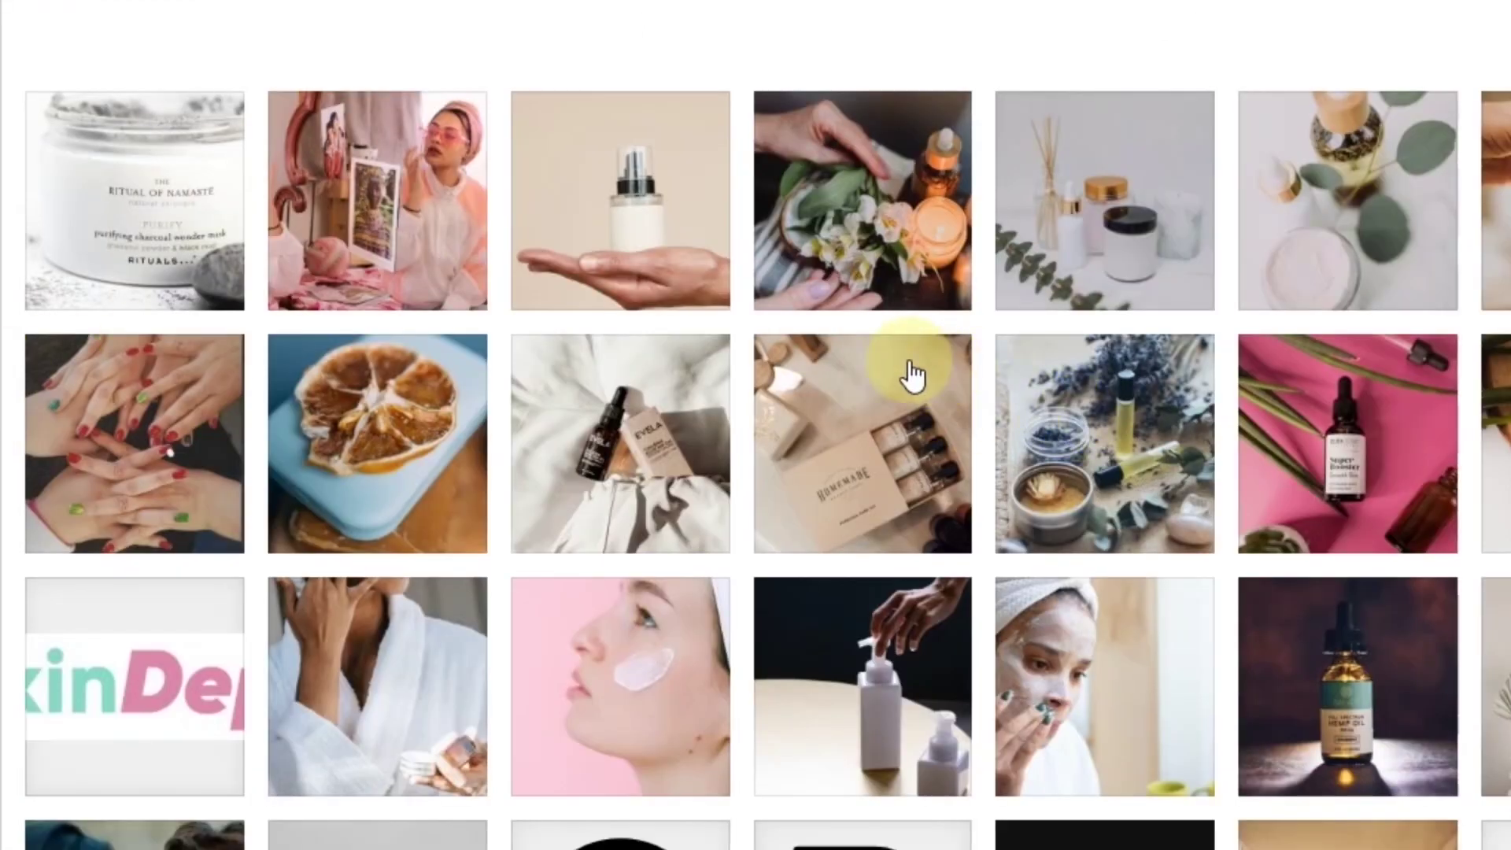
left_click(421, 173)
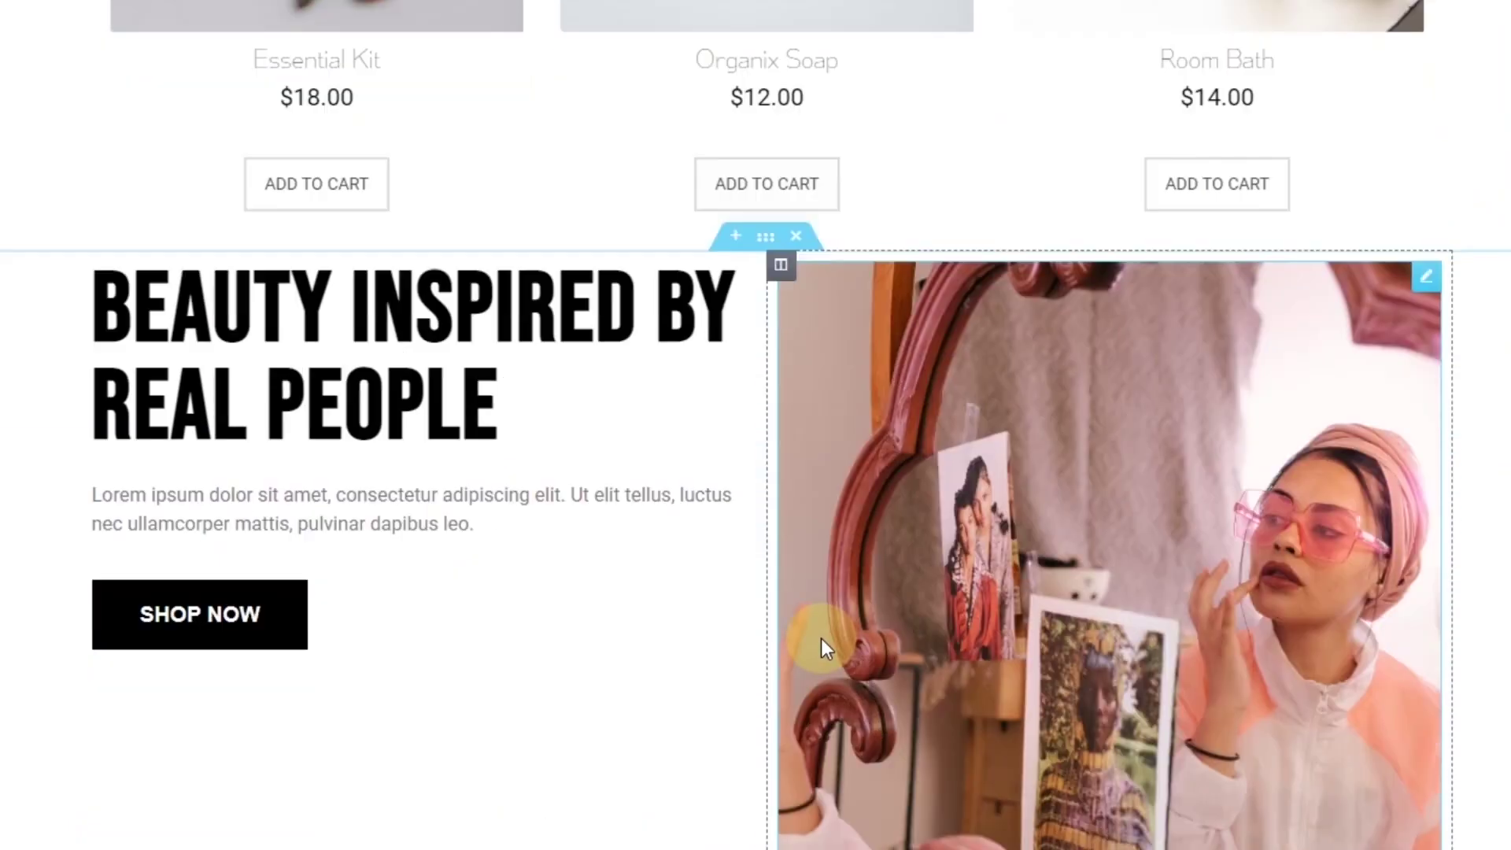
Set the banner section's vertical alignment to Middle.
scroll(820, 639, "down", 2)
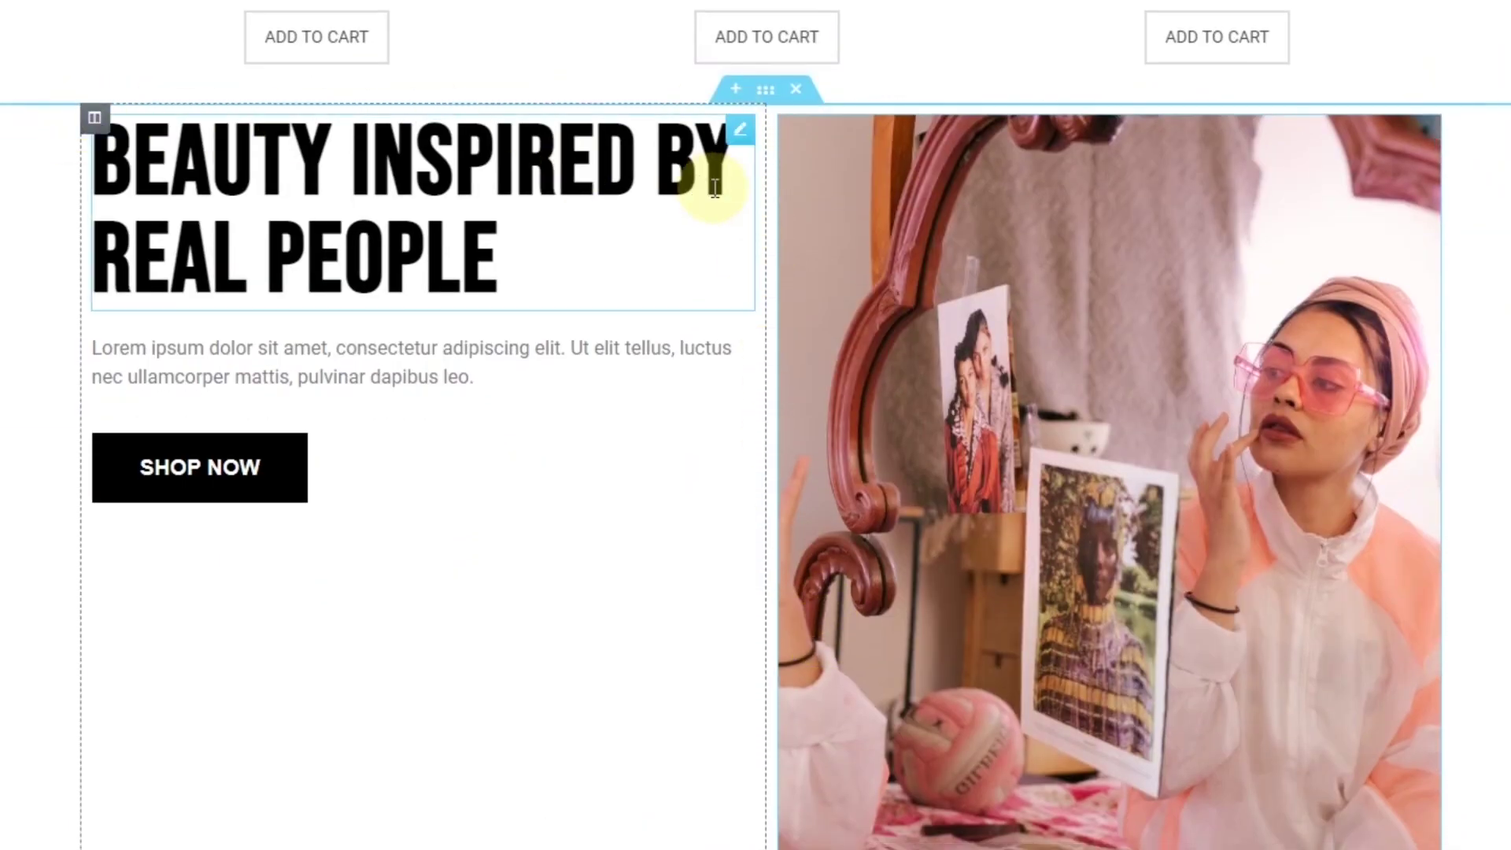
left_click(766, 92)
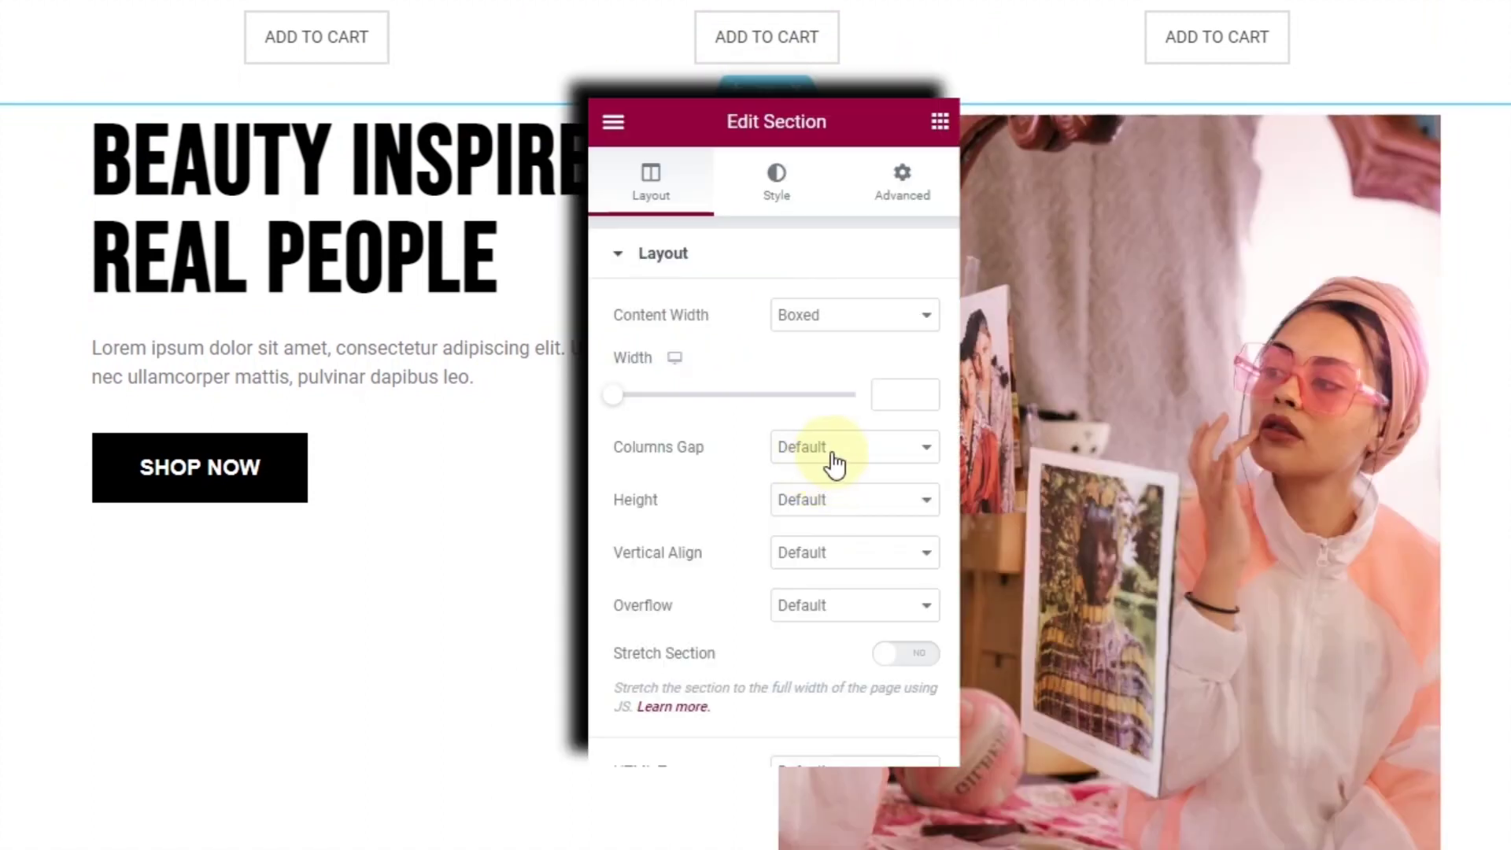
left_click(843, 511)
left_click(846, 523)
left_click(838, 554)
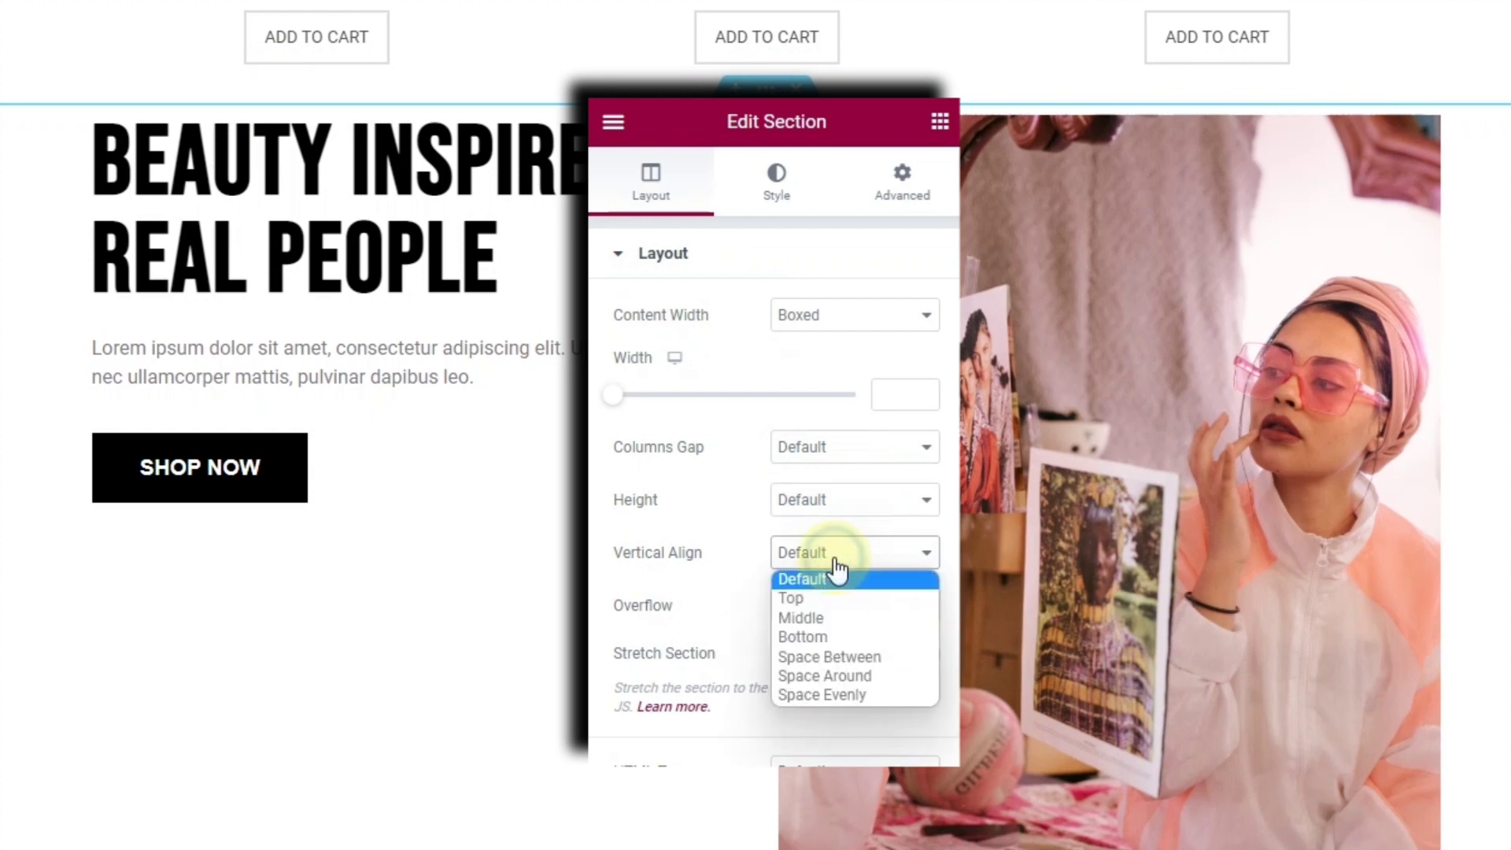
left_click(862, 621)
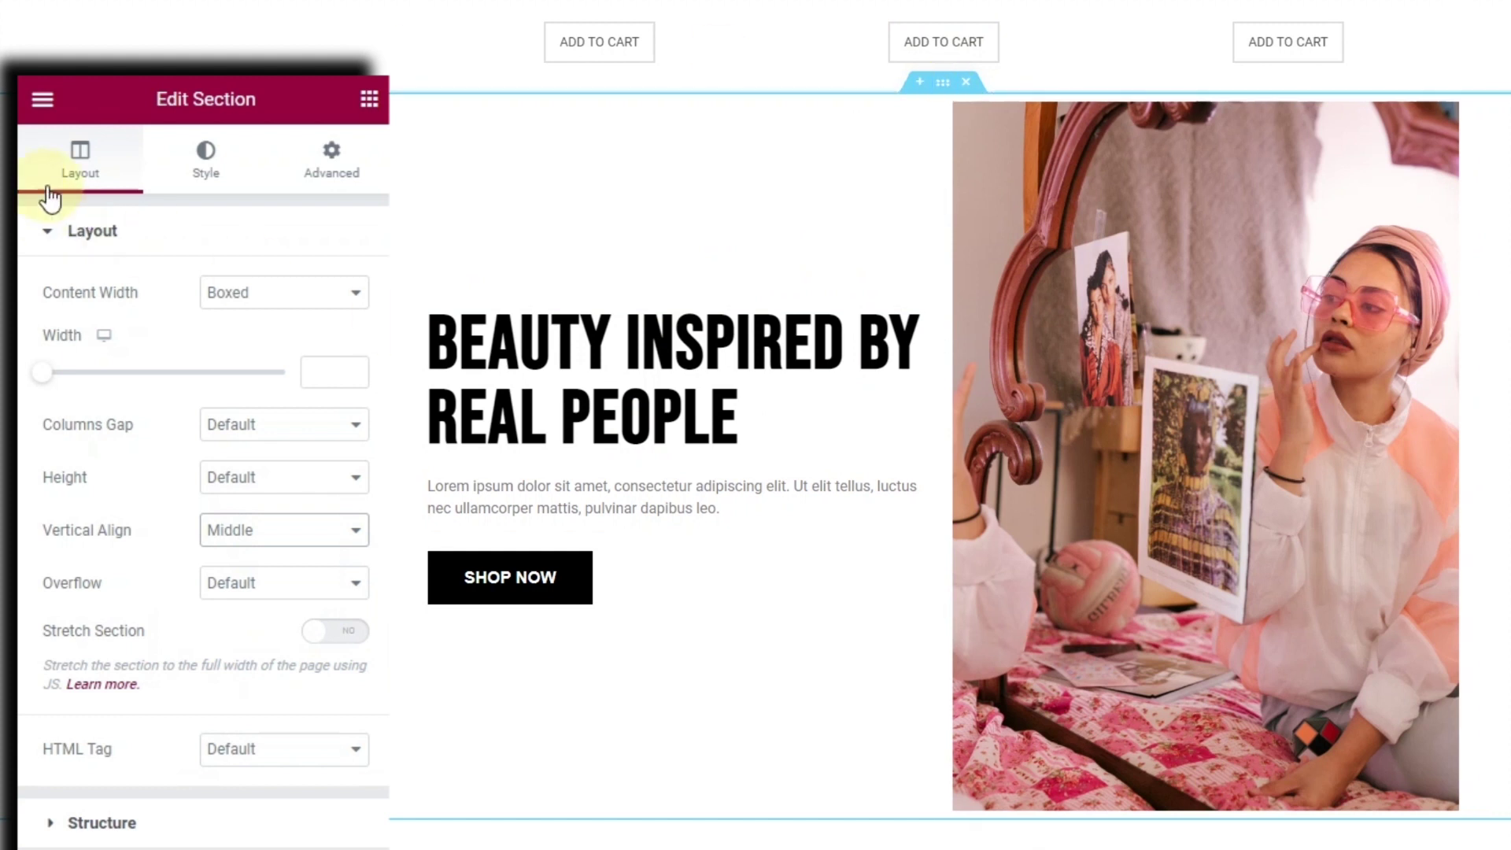
Give the banner section a classic background in semi-transparent light pink, #FFDFDF69.
left_click(210, 177)
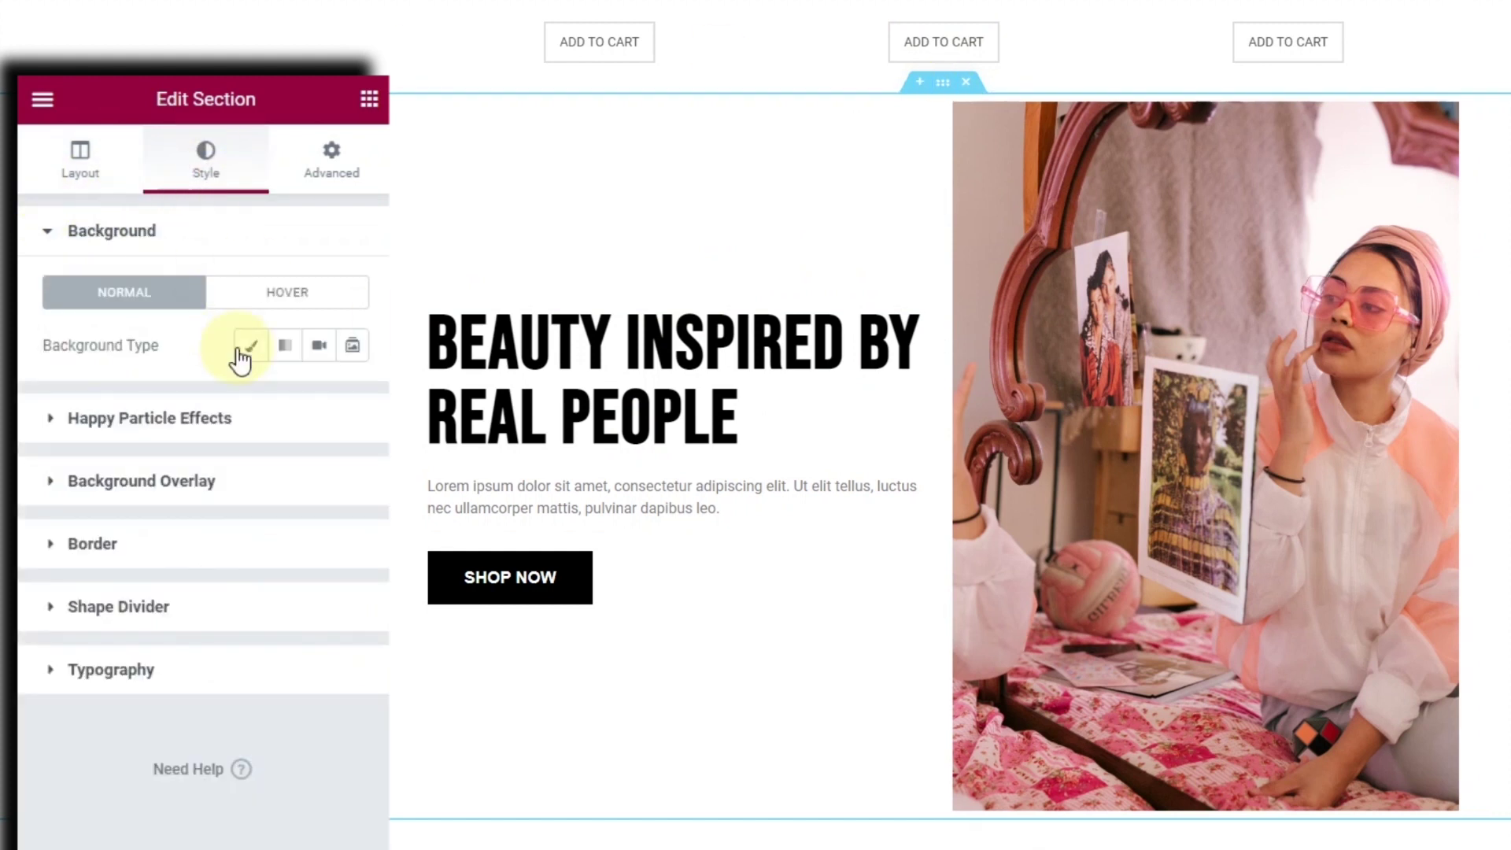
left_click(250, 345)
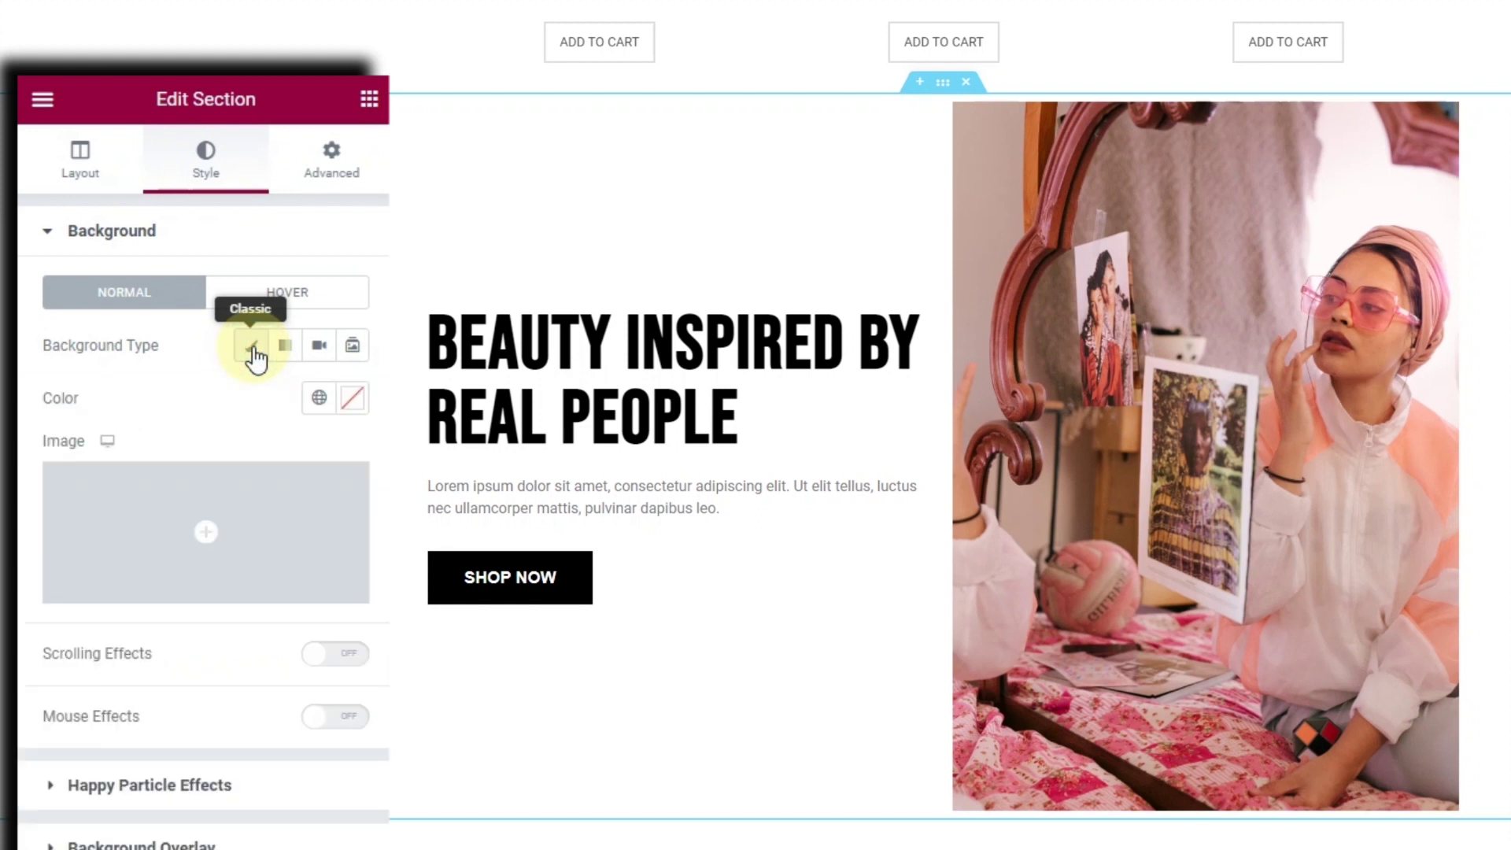
left_click(352, 399)
type("#FFCCCC")
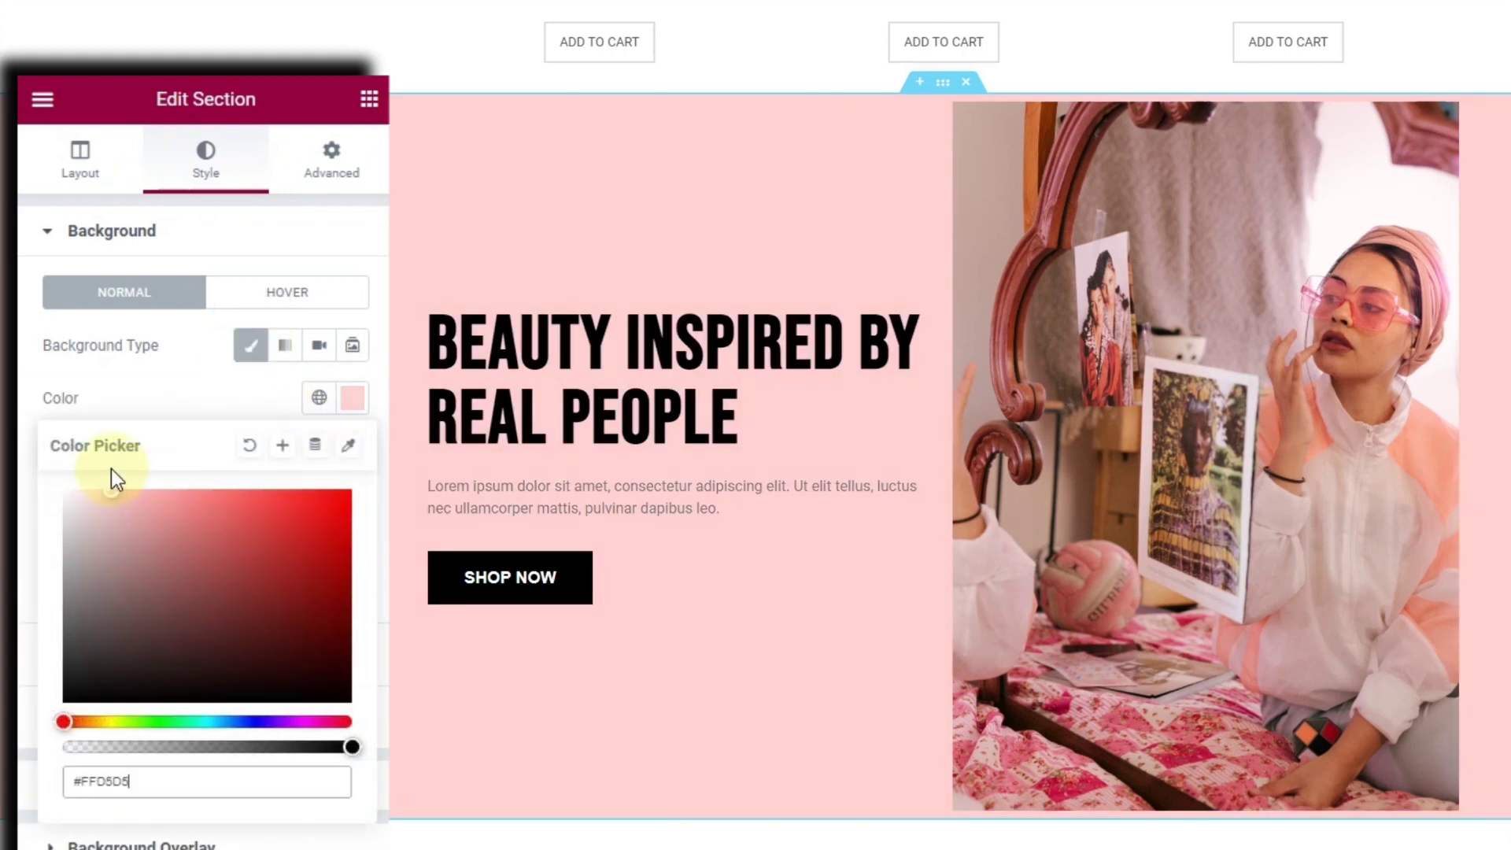
key("BackSpace")
key("BackSpace")
key("BackSpace")
key("BackSpace")
type("DFDF")
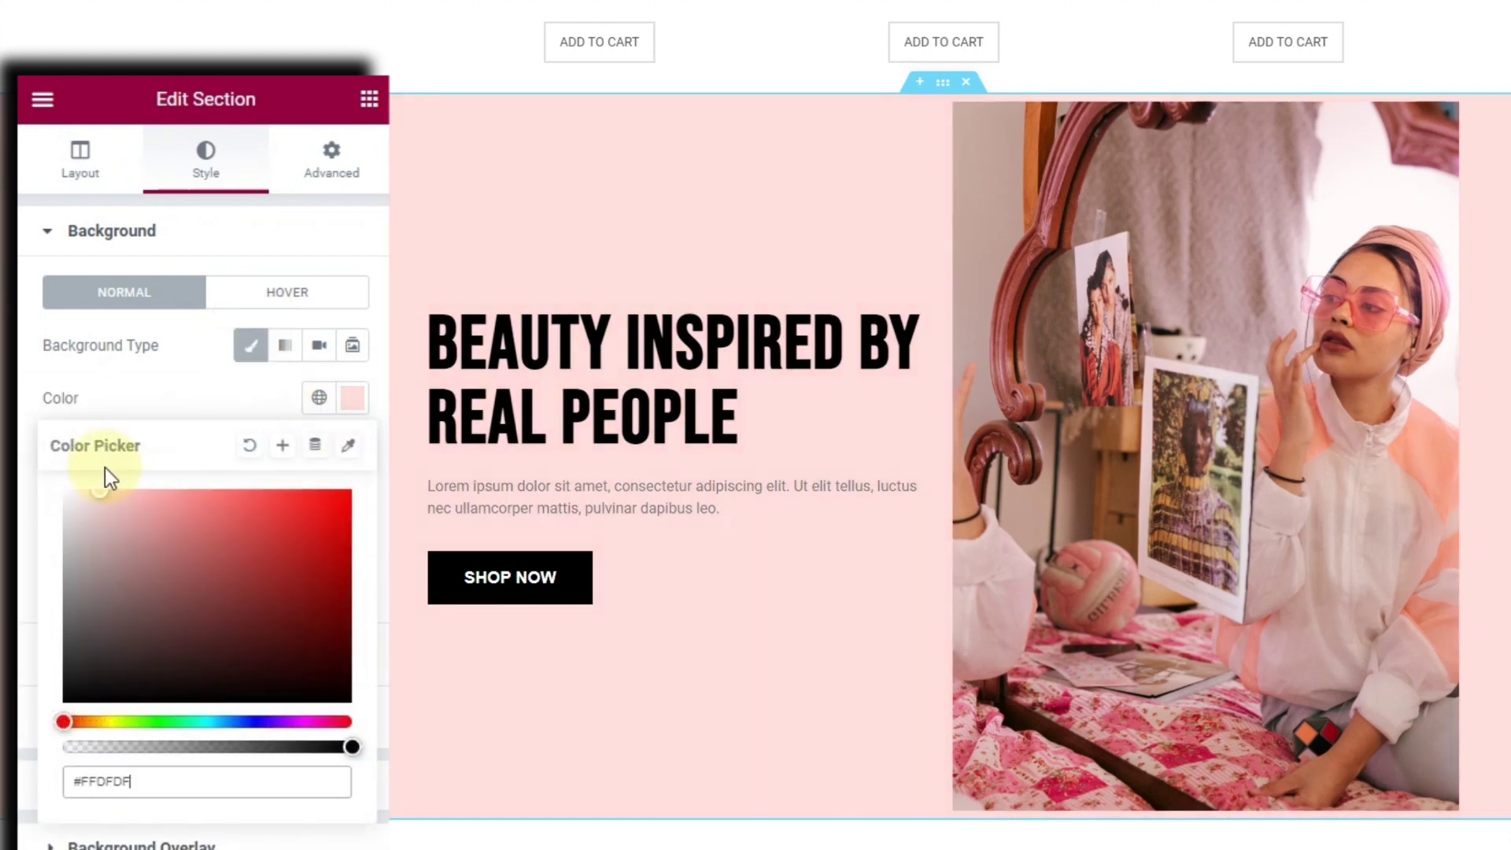
left_click(158, 745)
left_click_drag(163, 744, 182, 746)
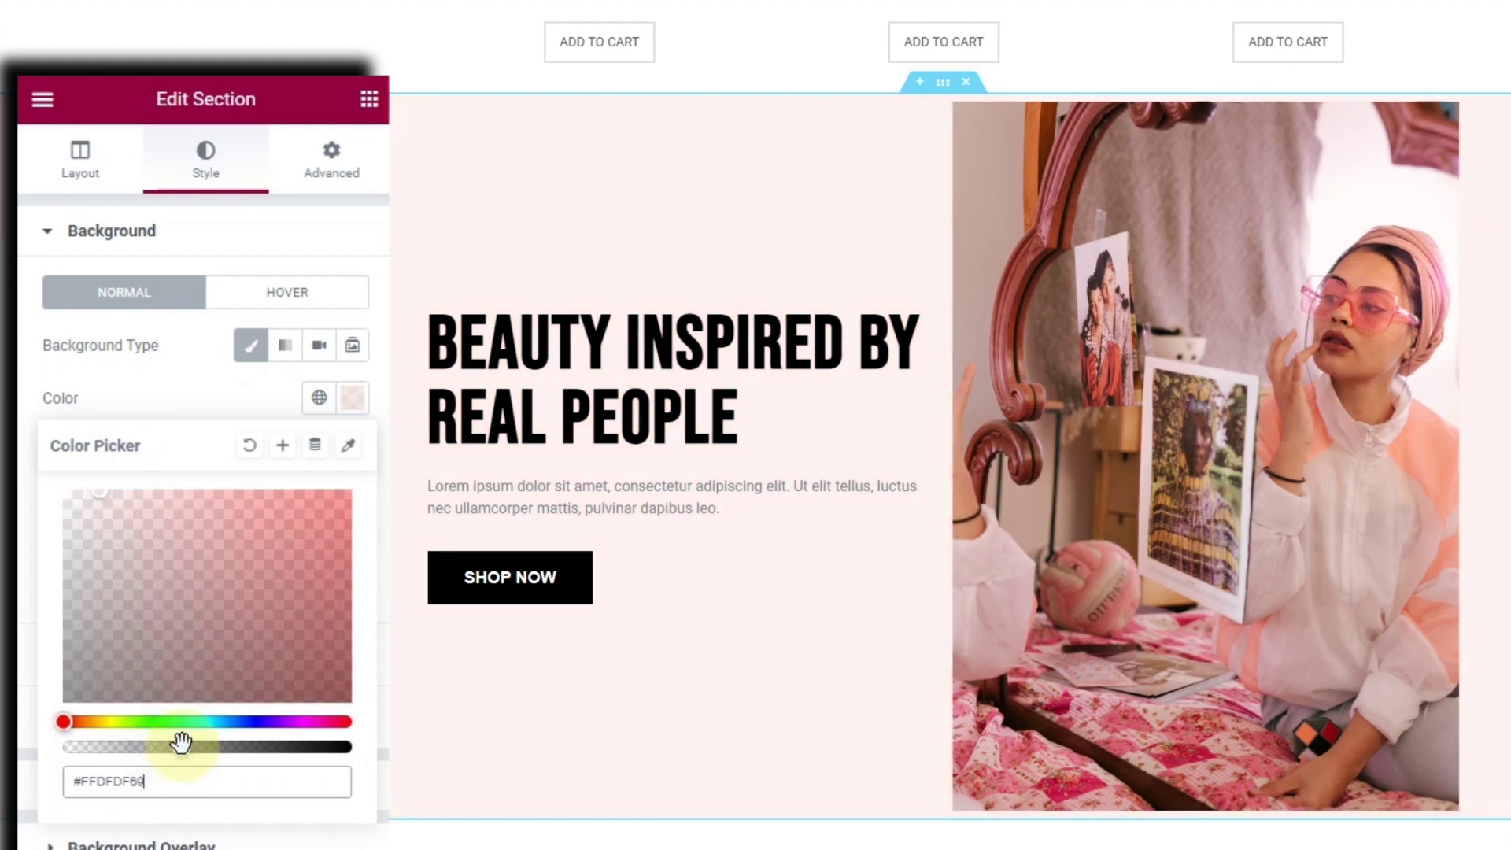
Switch the section background to a gradient, reusing the translucent pink as second color and shifting its hue to light blue.
left_click(285, 345)
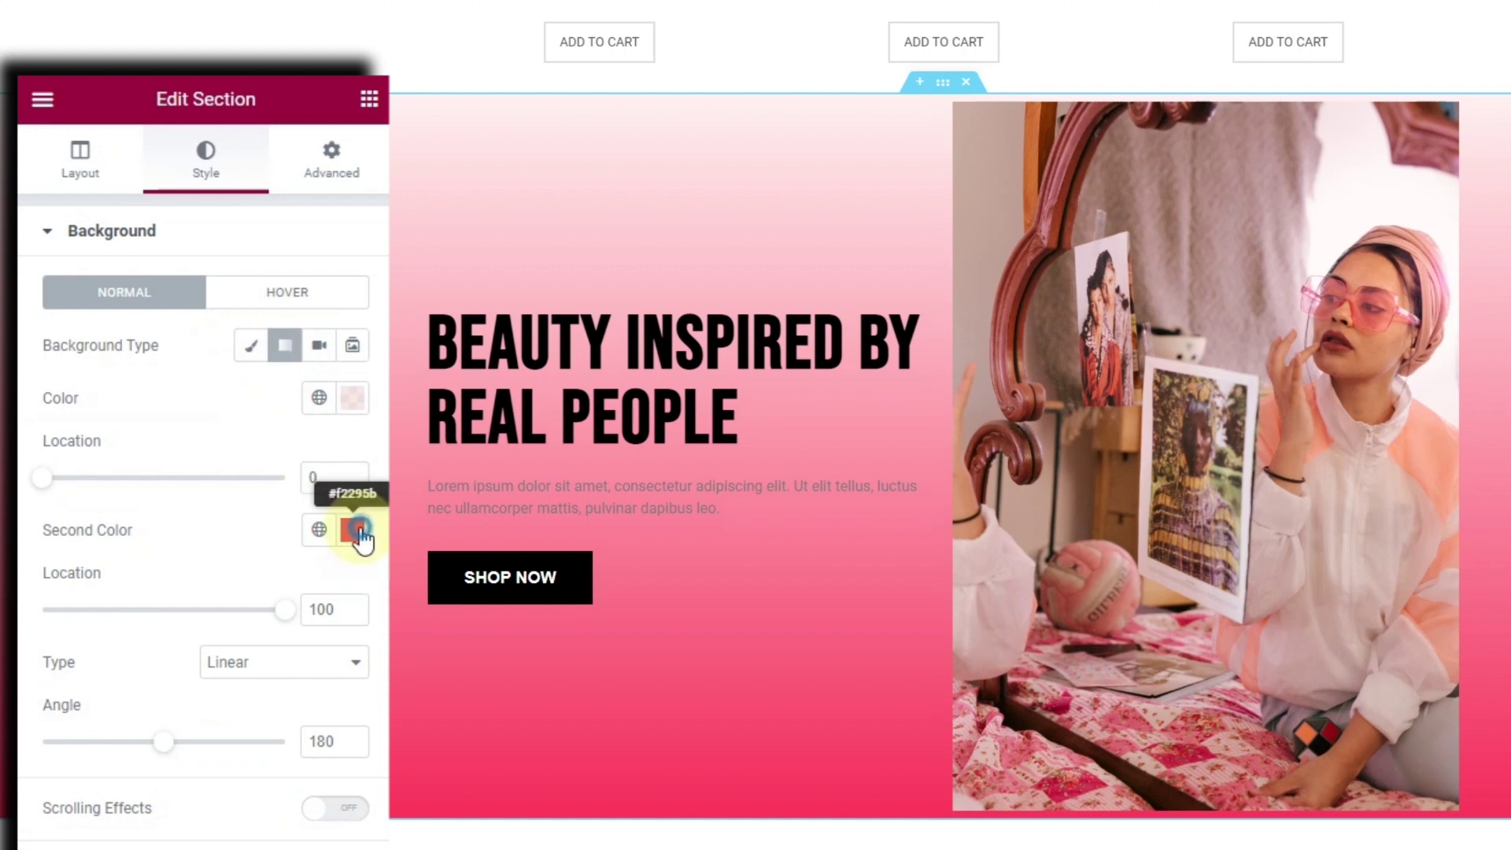
left_click(353, 529)
left_click(352, 397)
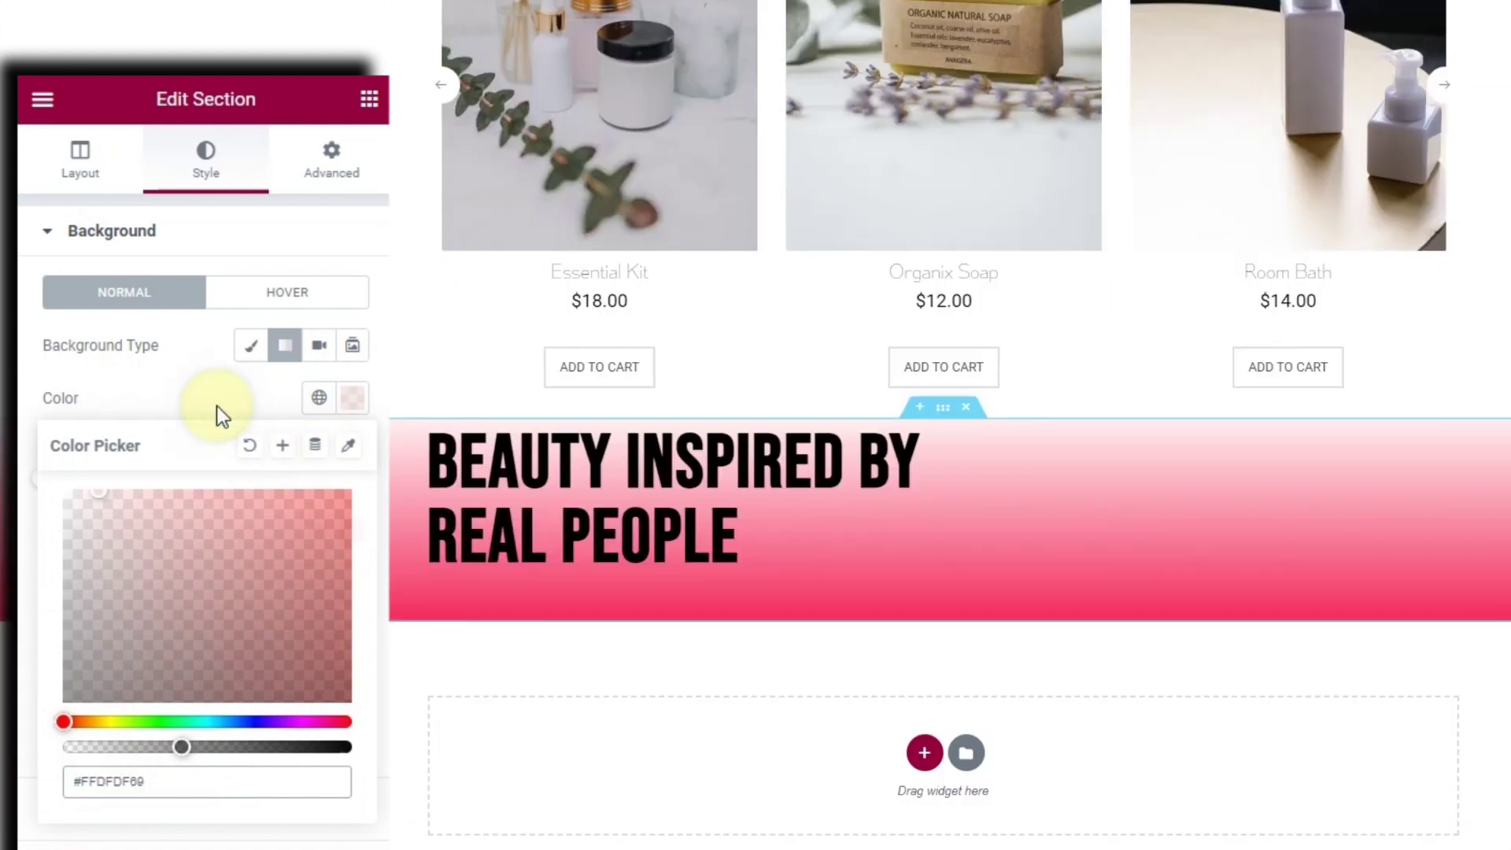
left_click(216, 404)
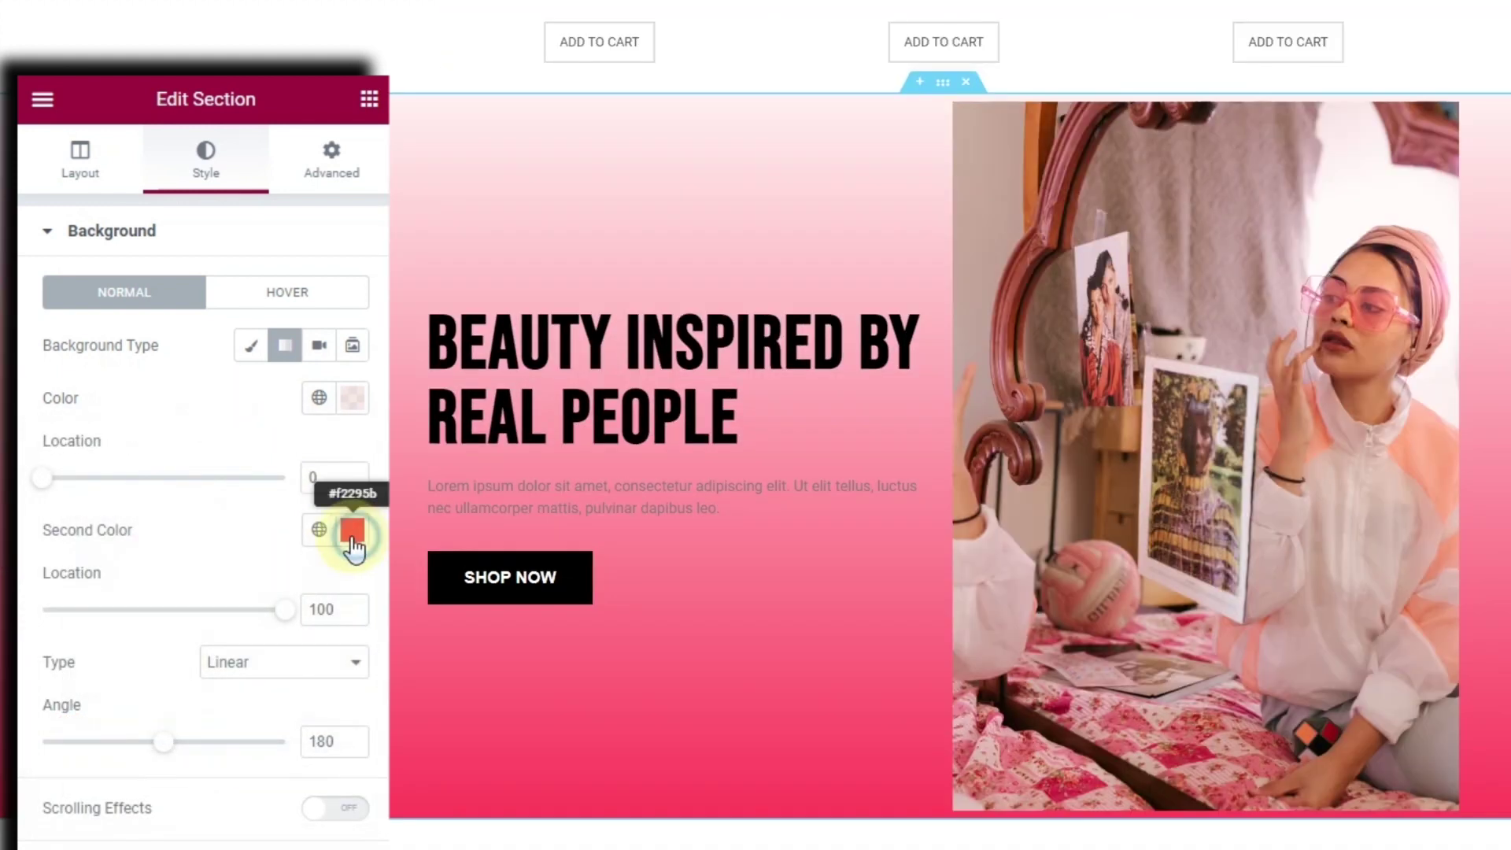
left_click(352, 528)
key("ctrl+v")
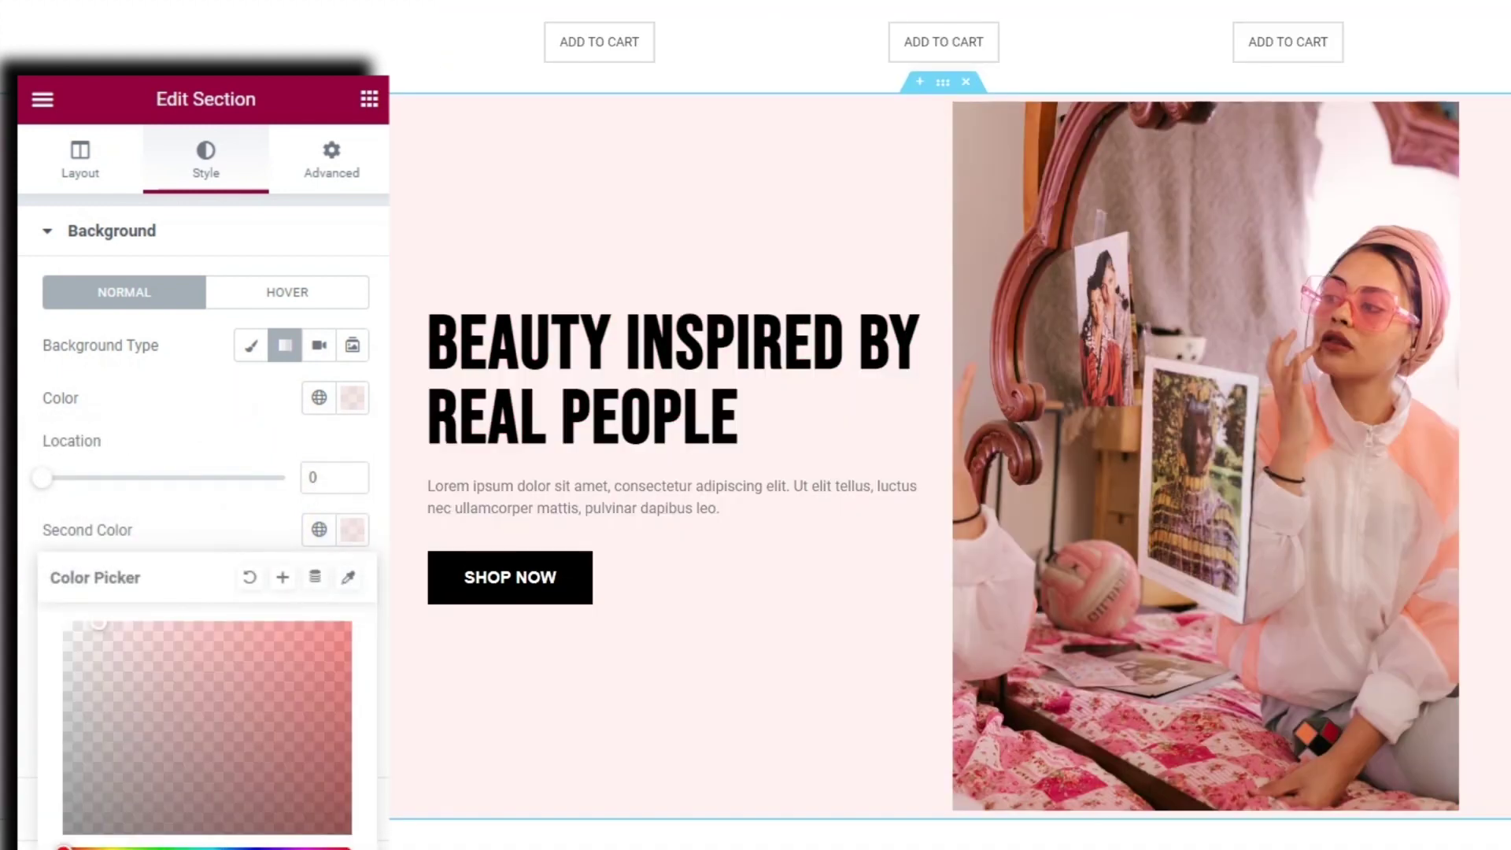
left_click(212, 846)
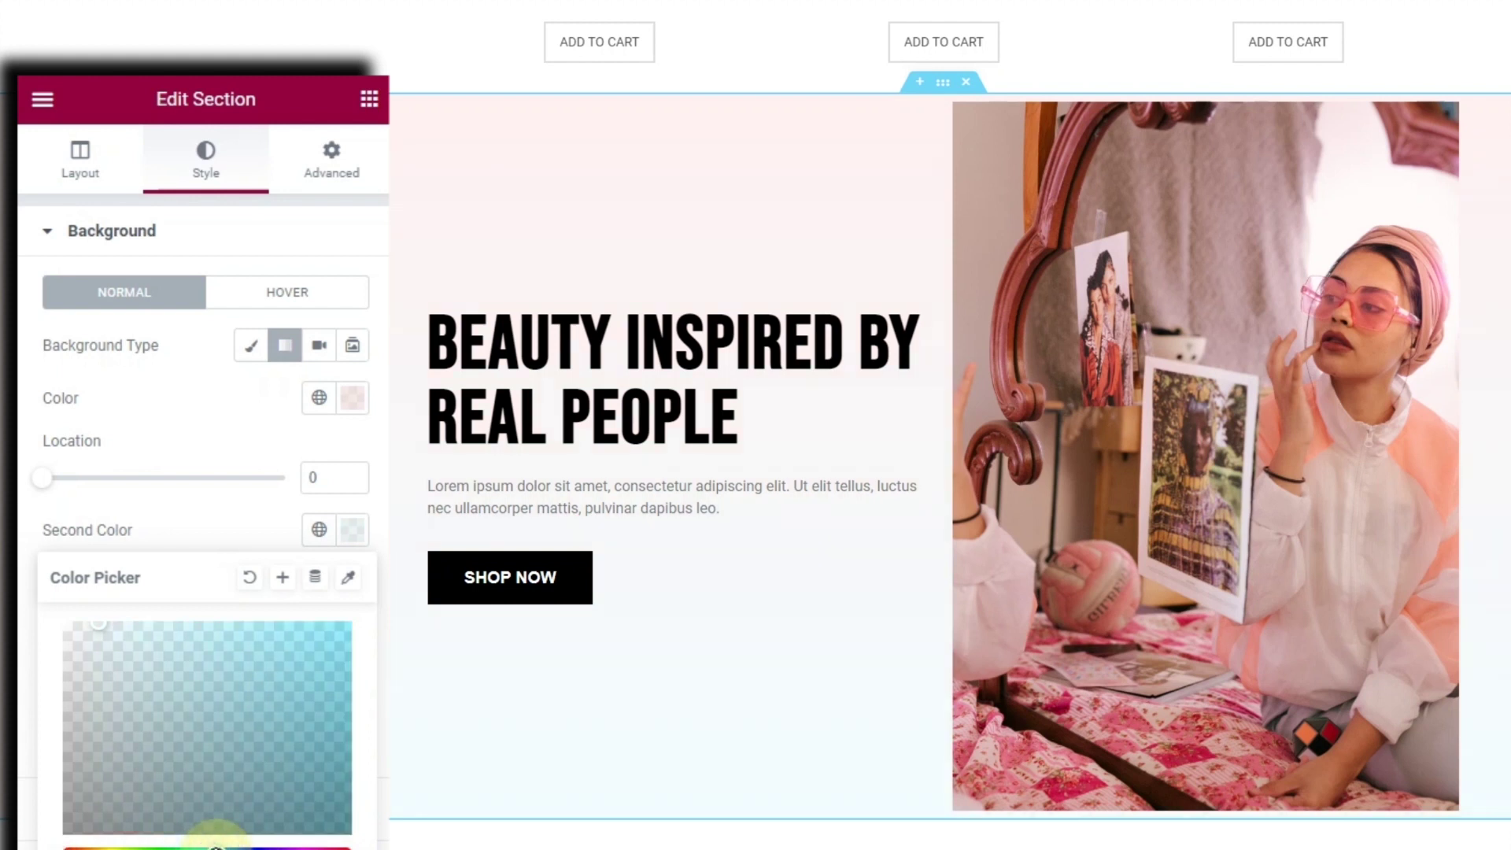
key("Escape")
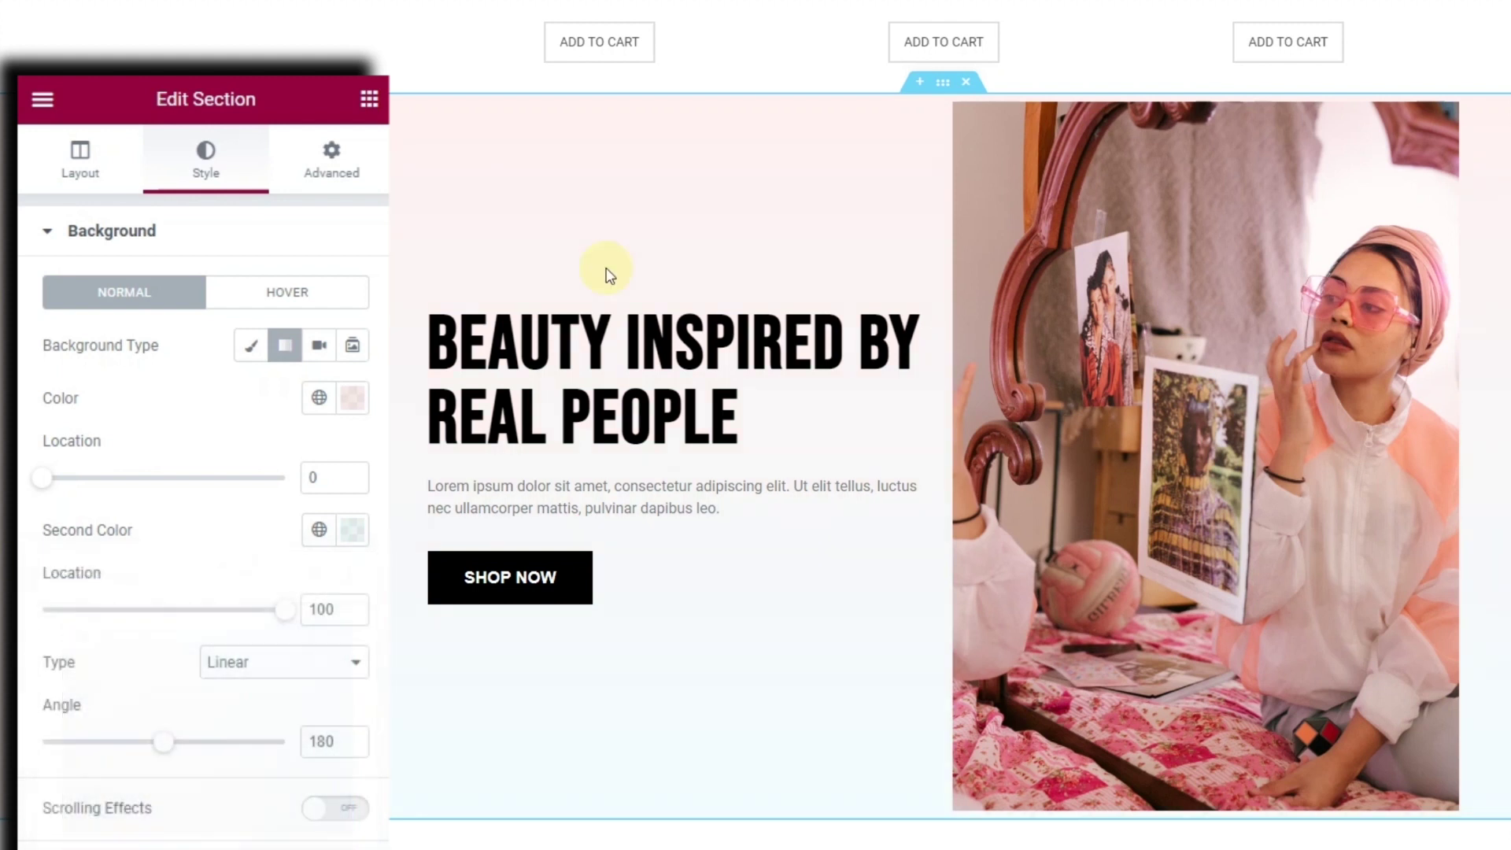
Give the banner's text column a classic white background, #FFFFFF.
left_click(439, 87)
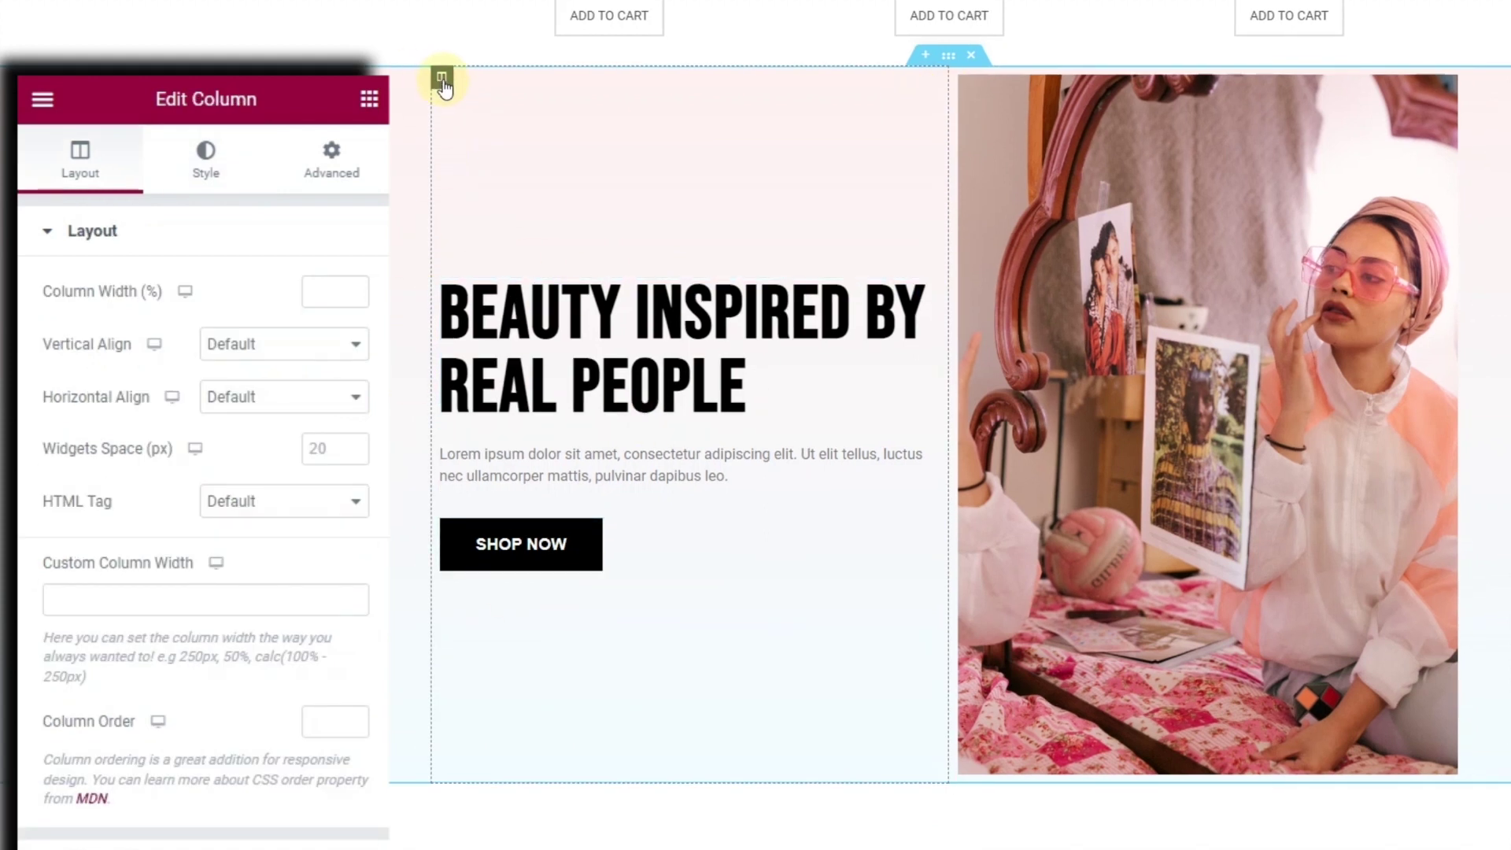
left_click(208, 183)
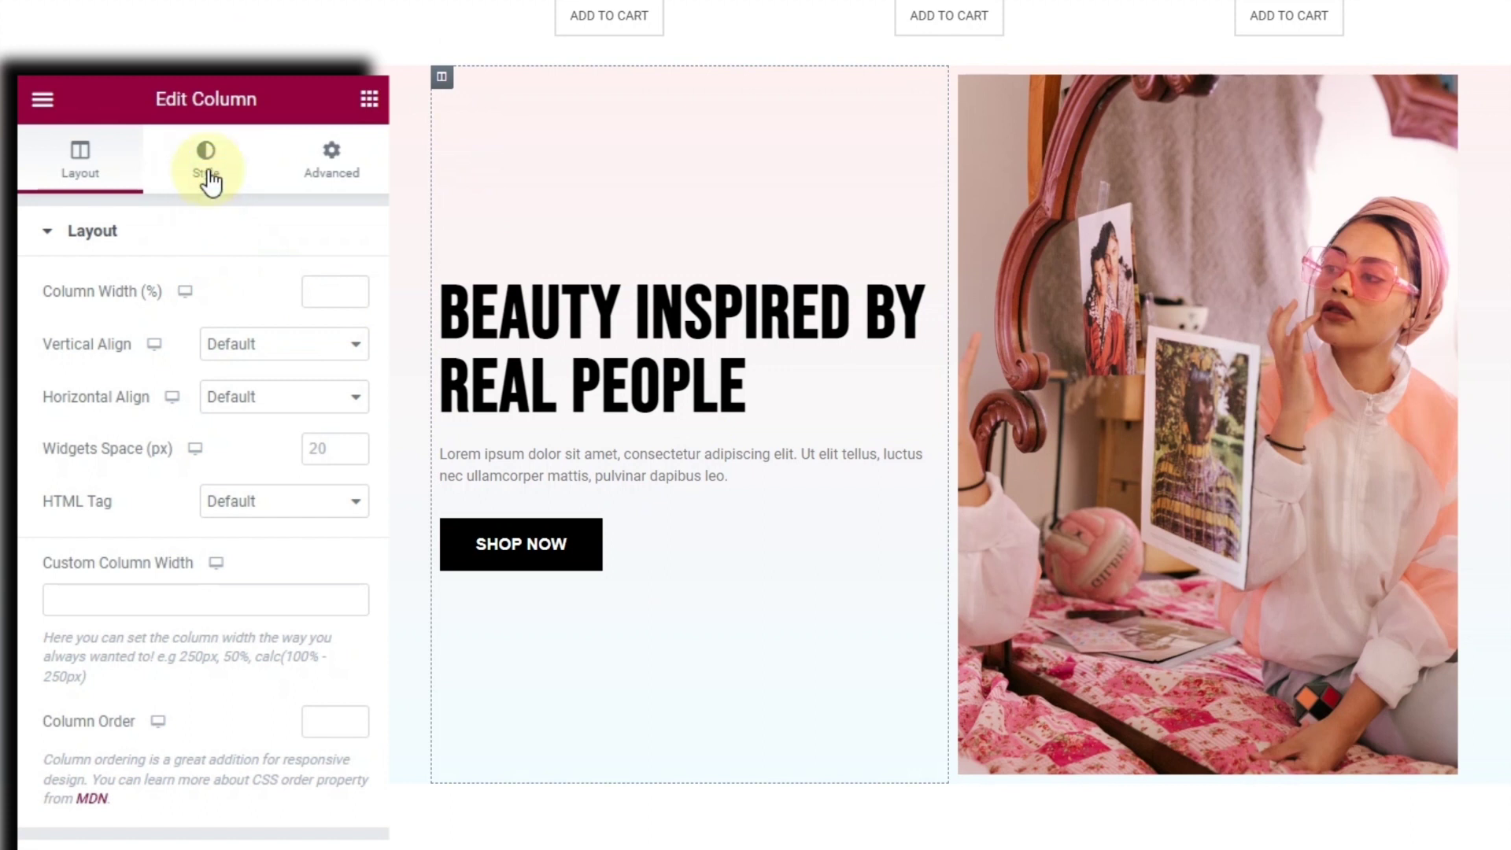
left_click(285, 345)
left_click(351, 397)
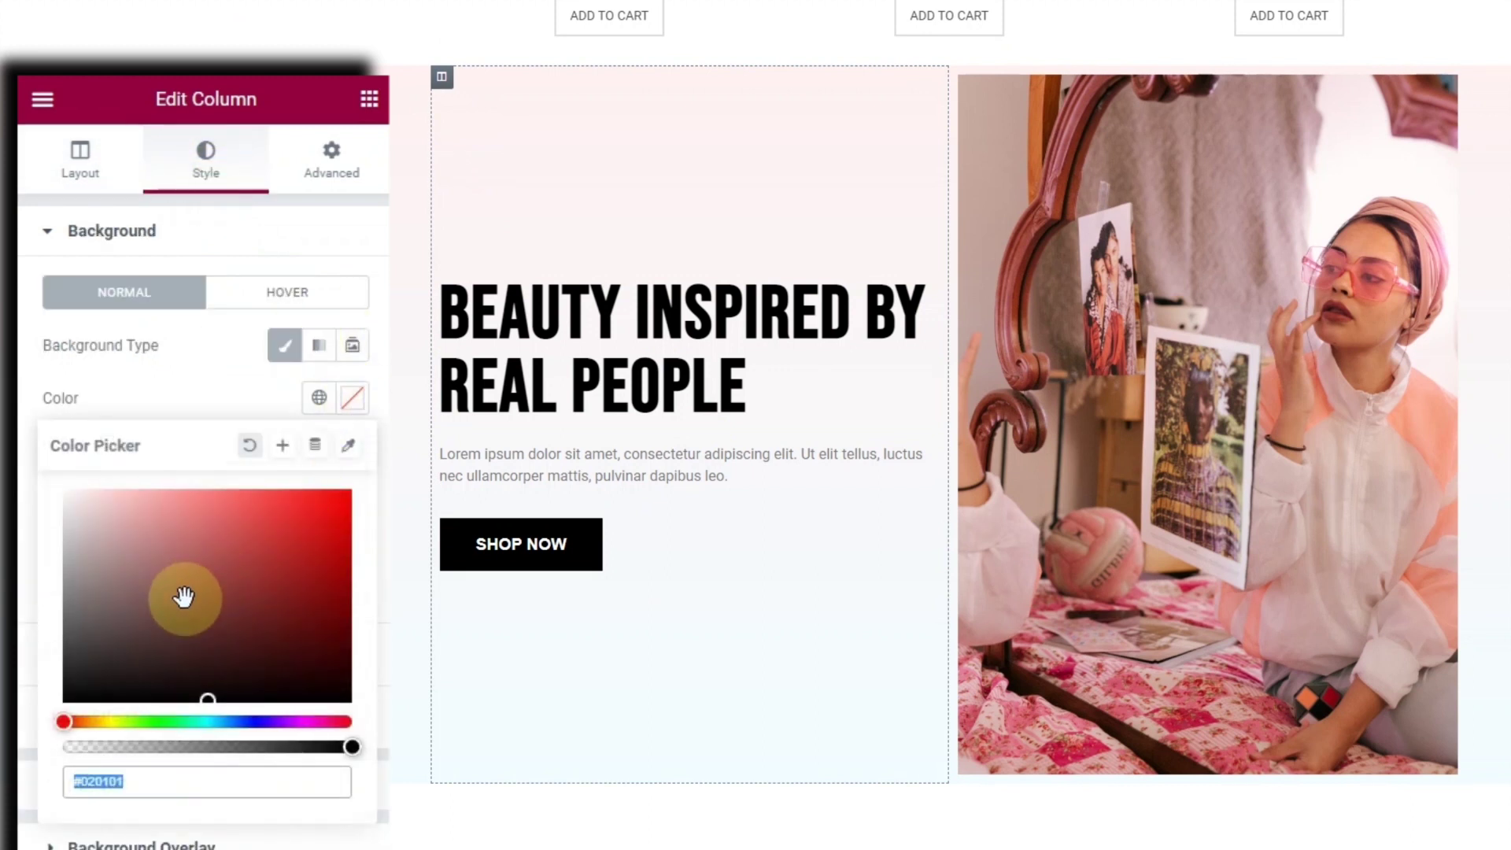
type("#FFFFFF")
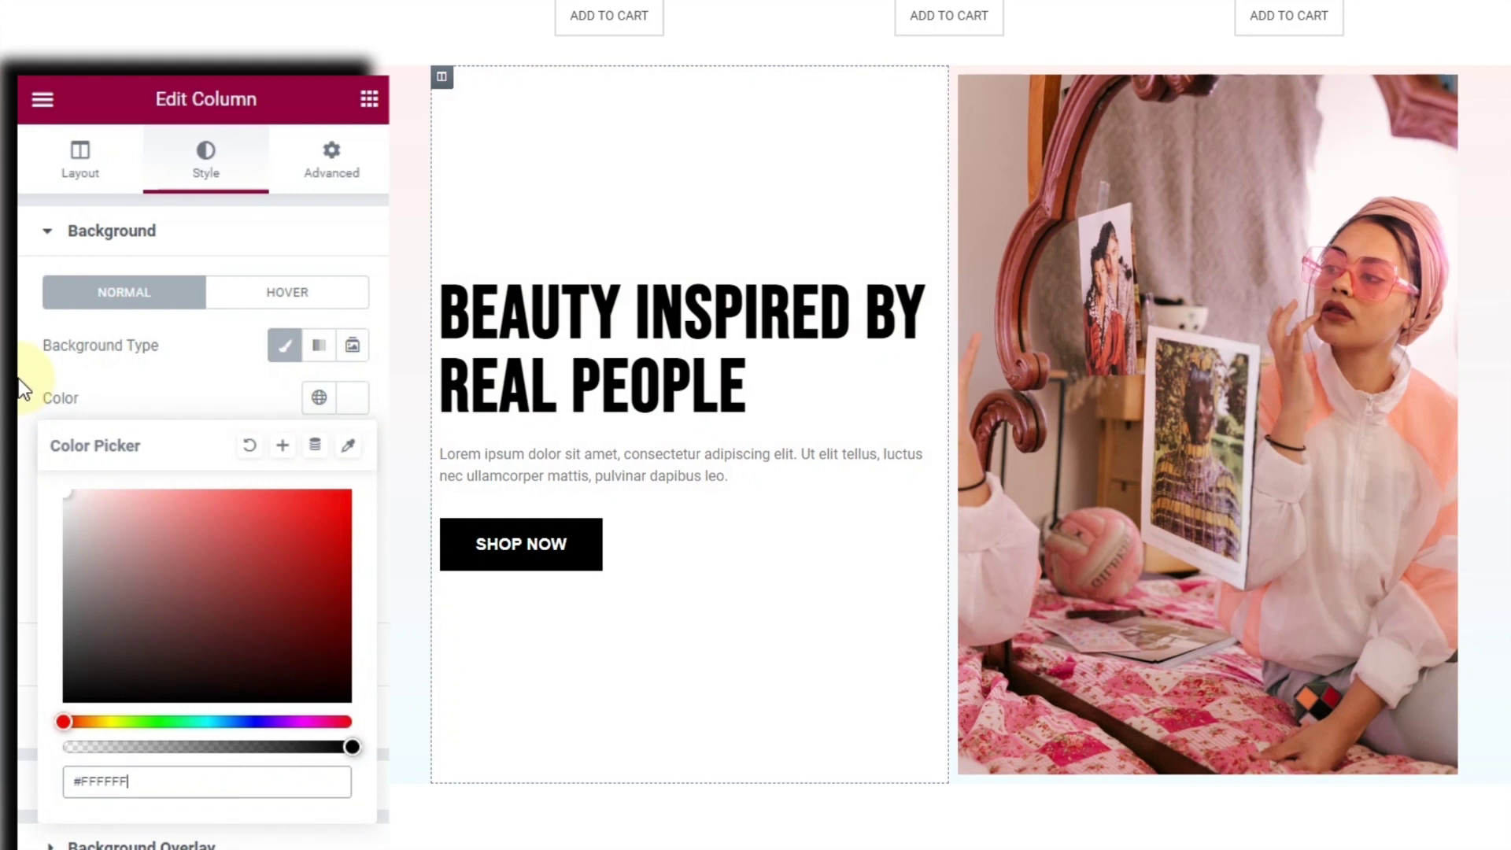
left_click(21, 379)
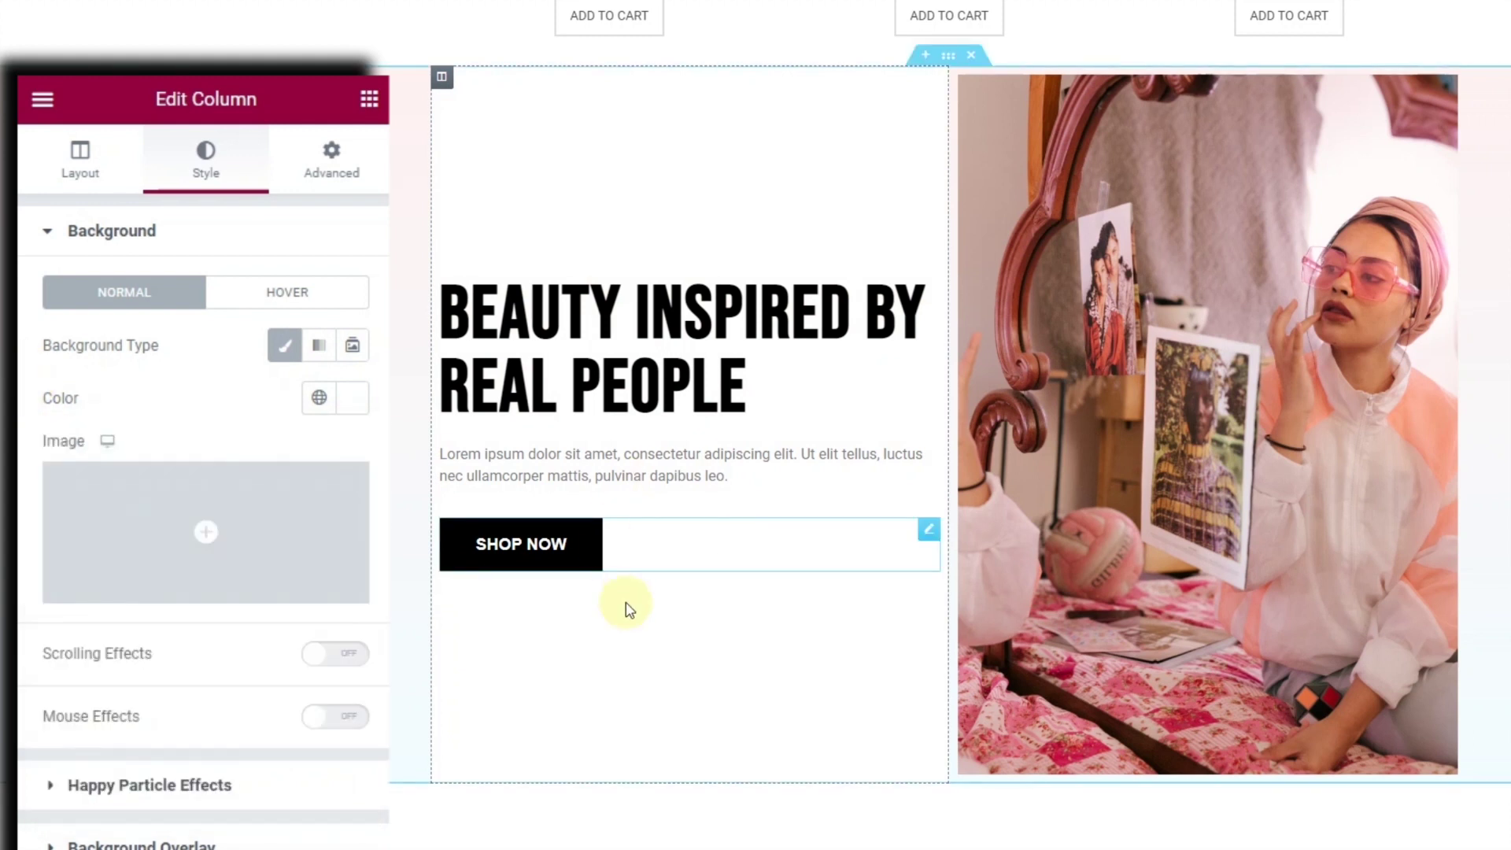
Set the text column's margin to 100 px and its padding to 75 px on all sides.
left_click(347, 181)
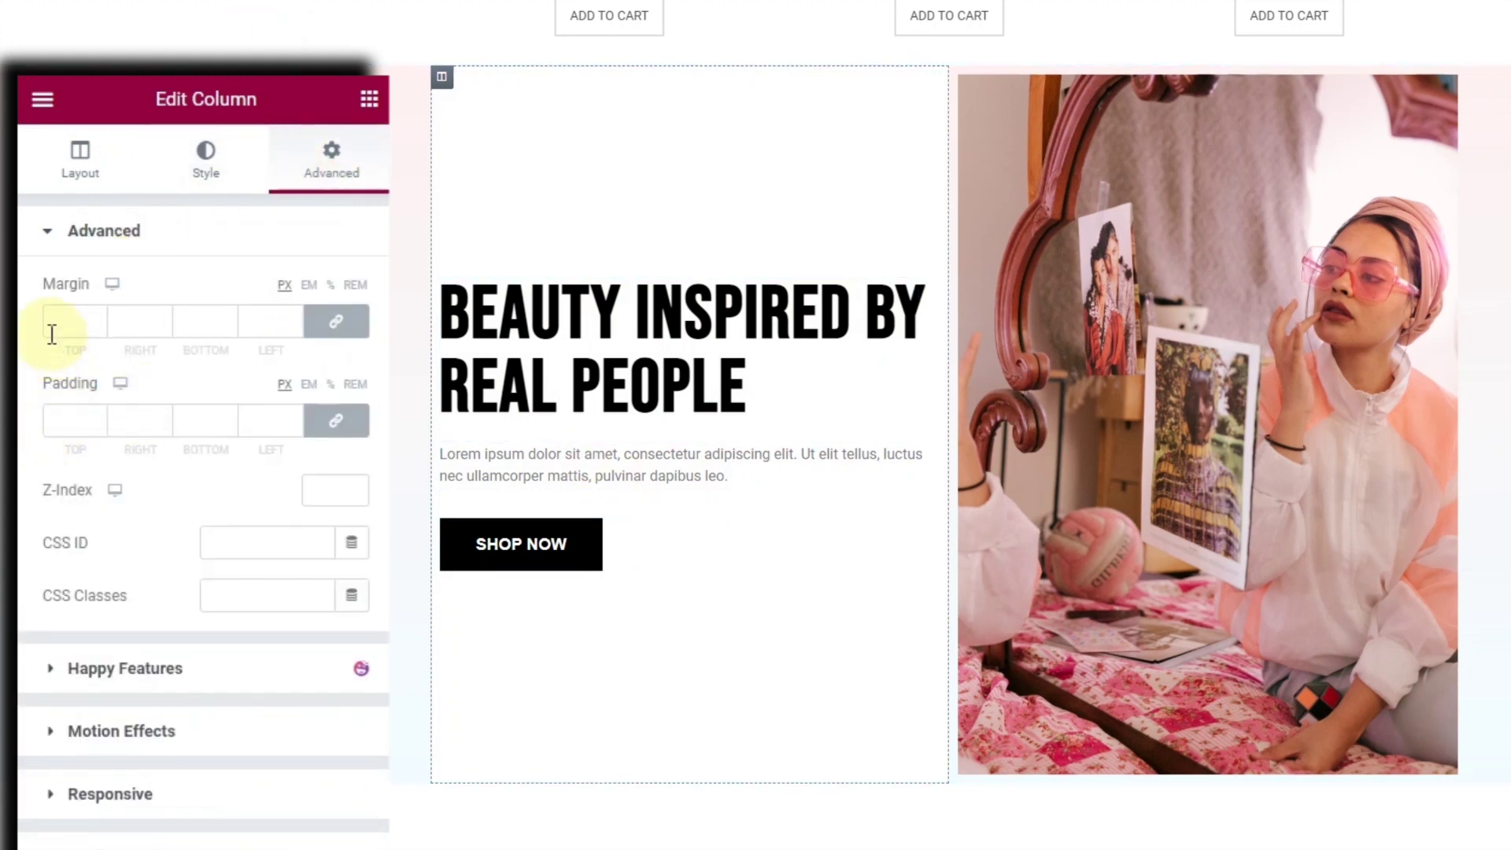
left_click(61, 436)
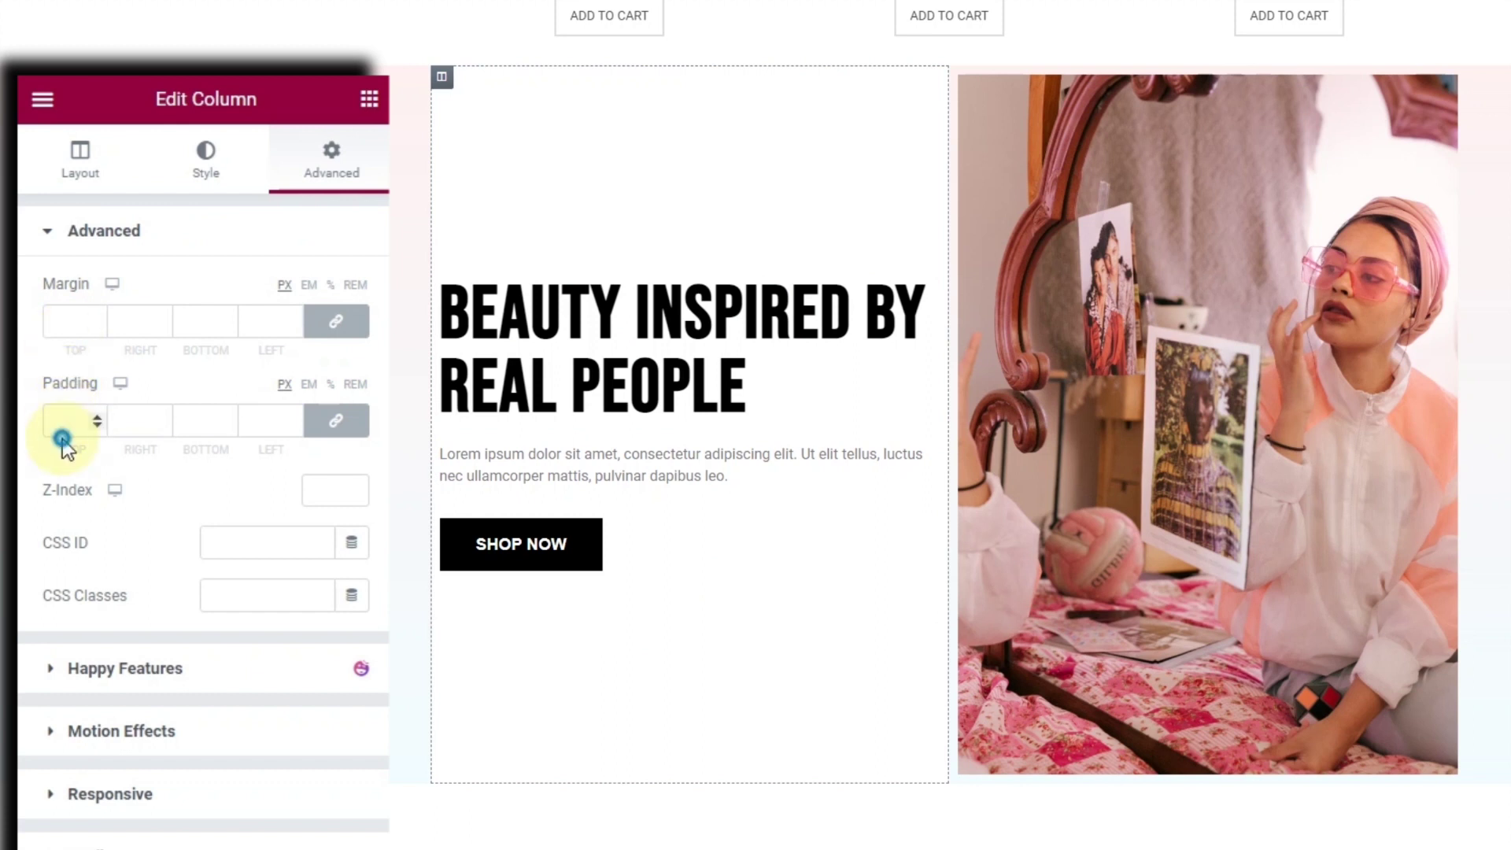
left_click(62, 321)
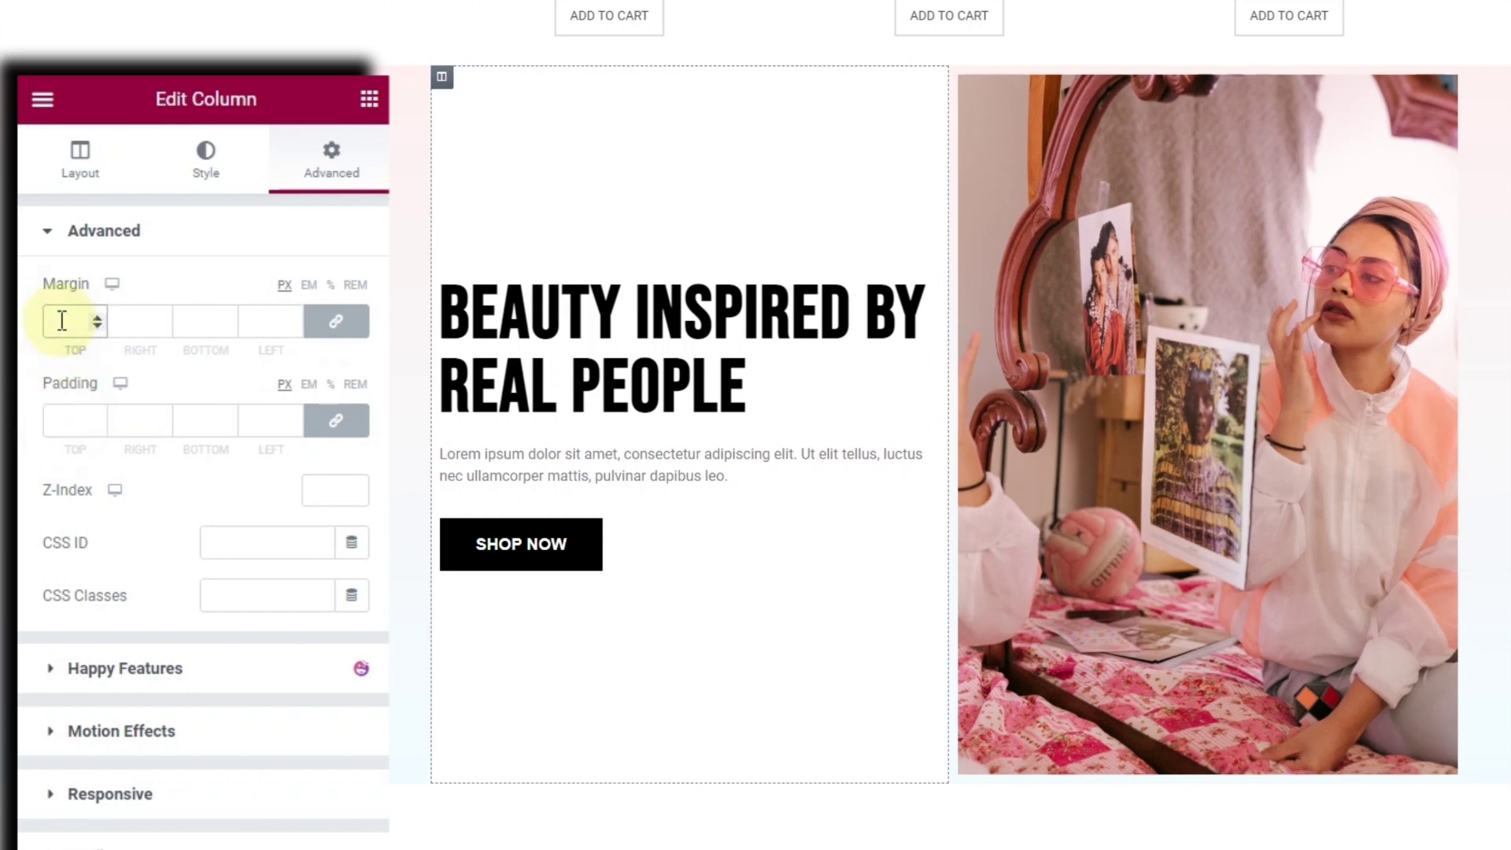
type("100")
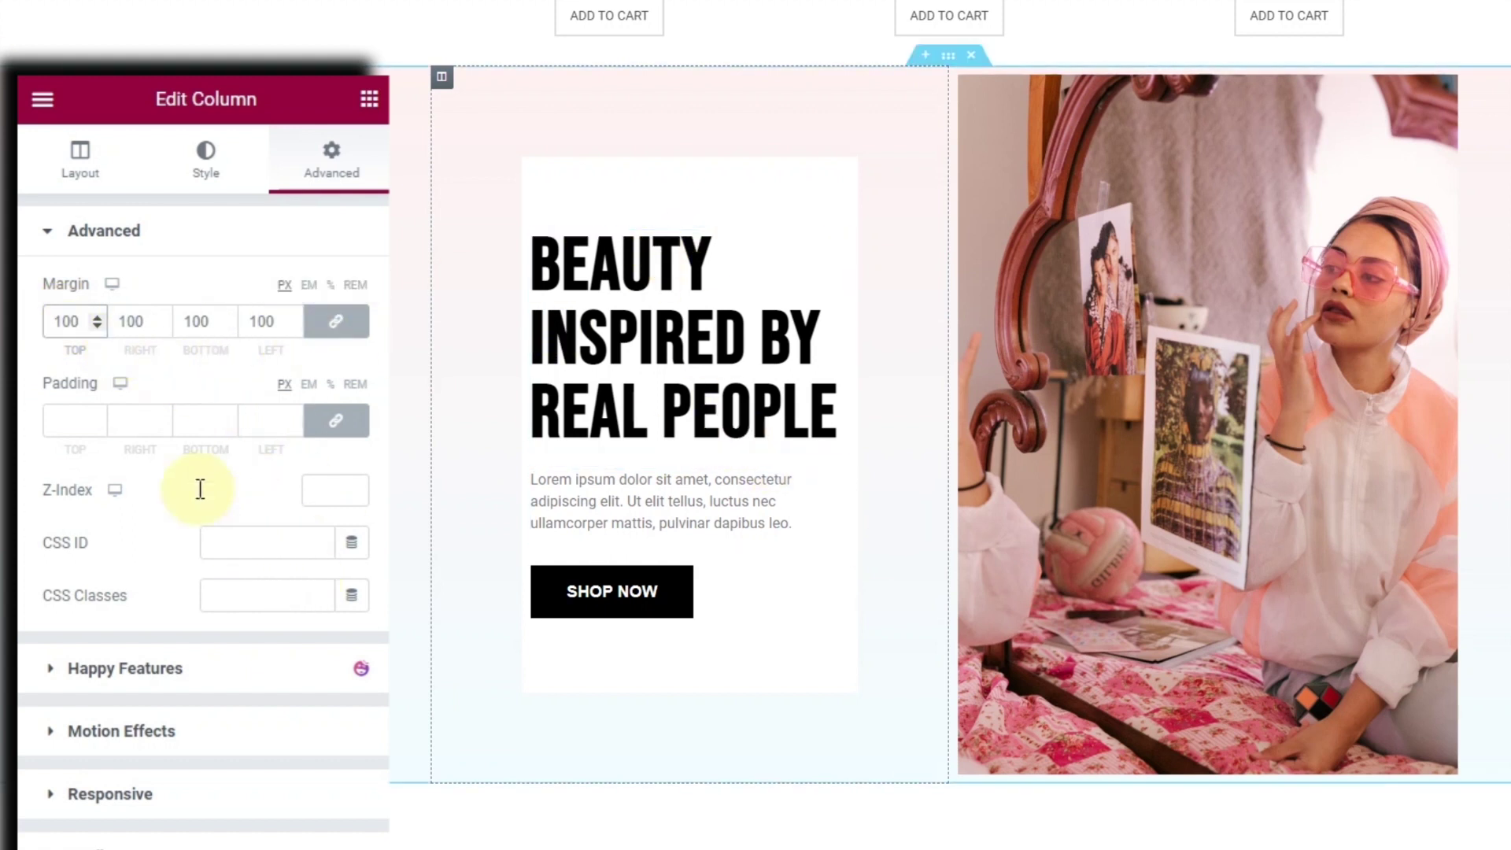
left_click(71, 415)
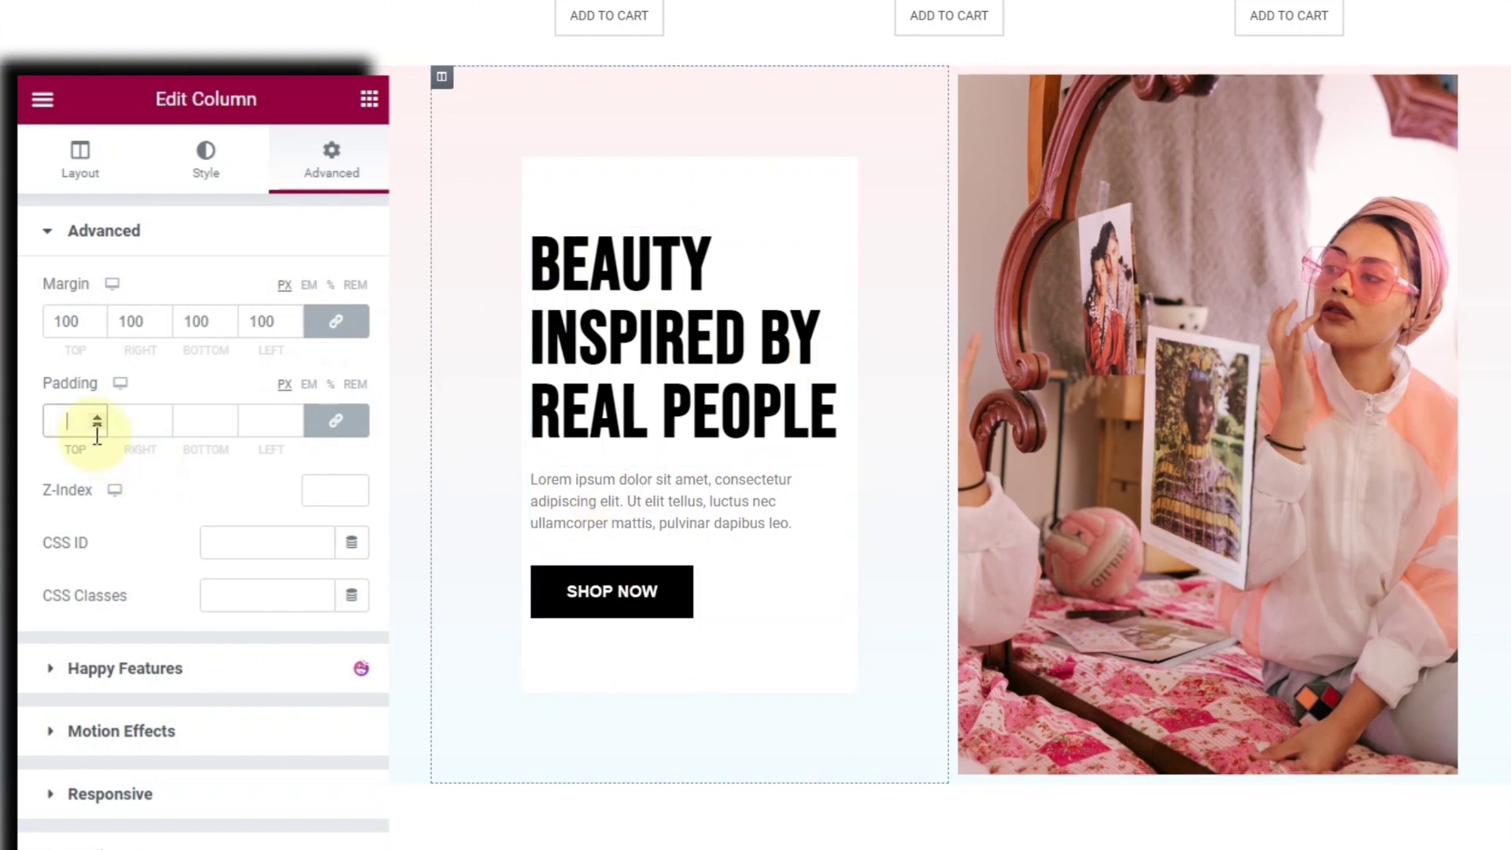
type("75")
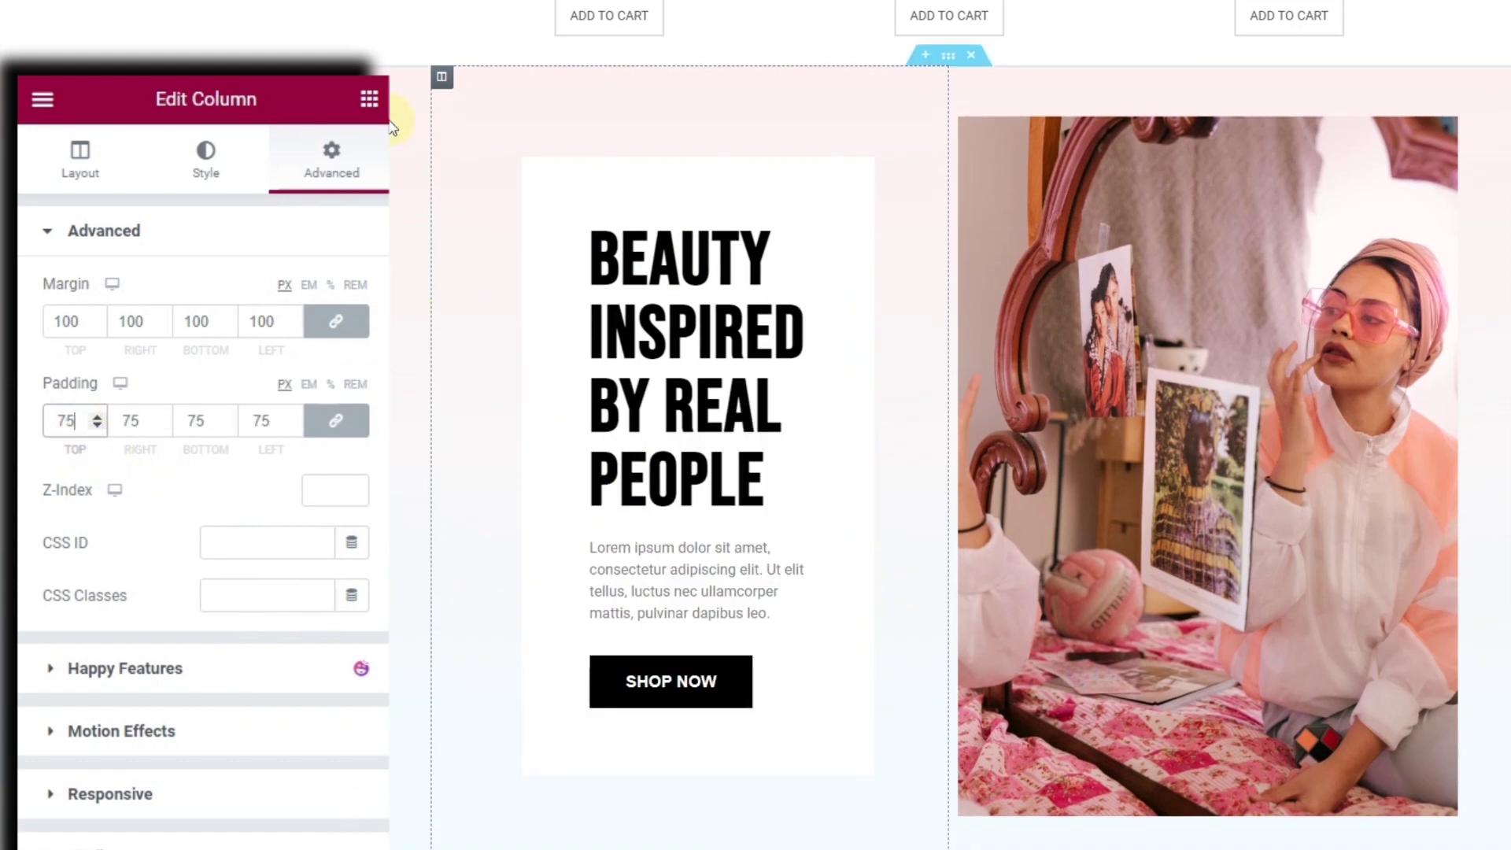
Open the text column's top margin value for editing.
double_click(67, 312)
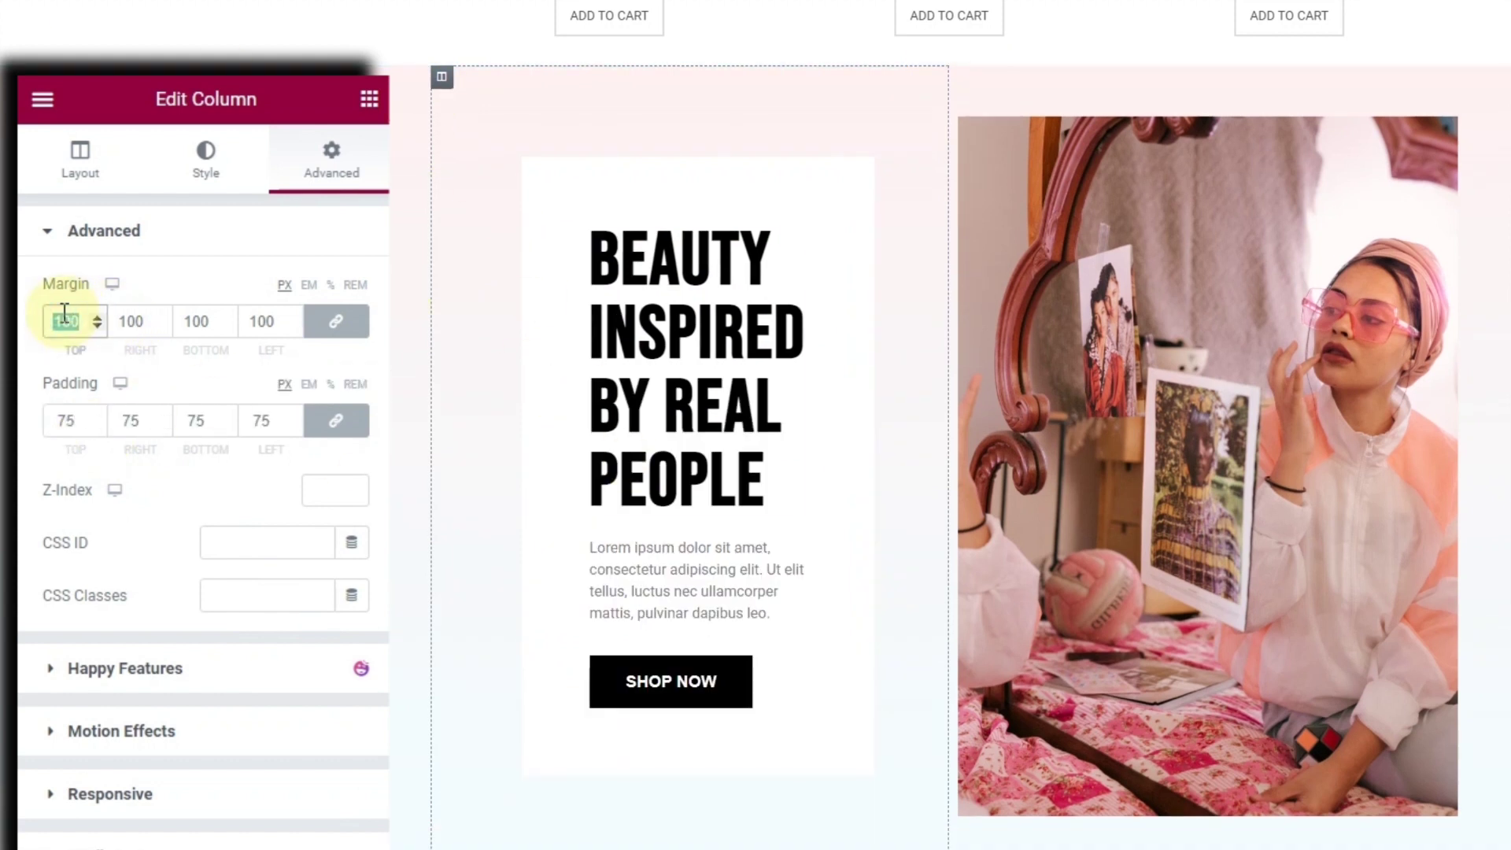
Set the text column's margin to 75 px on all sides and reduce its heading's font size to 59 px.
type("75")
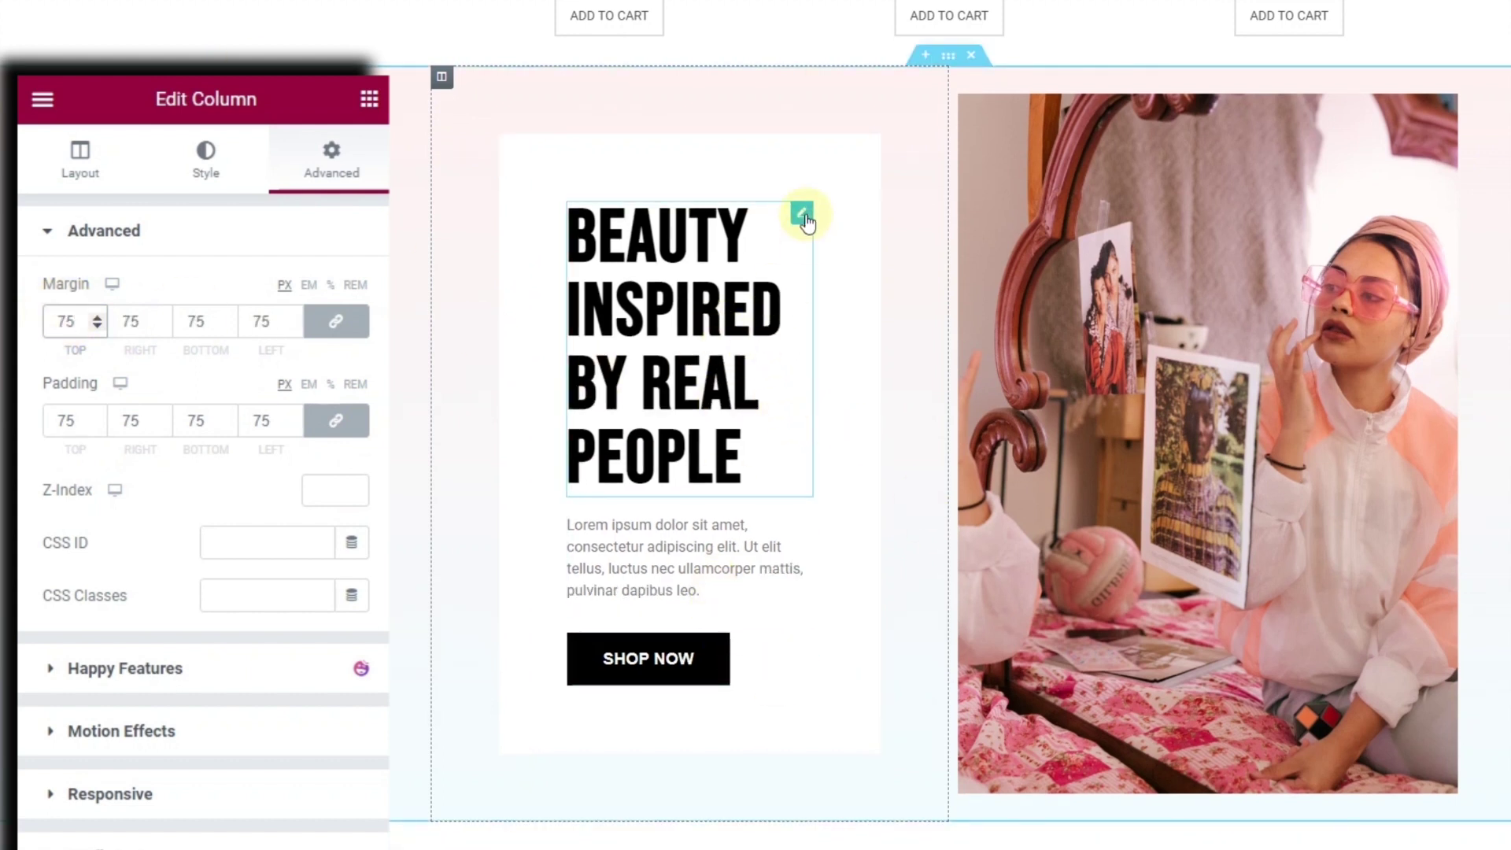
left_click(803, 214)
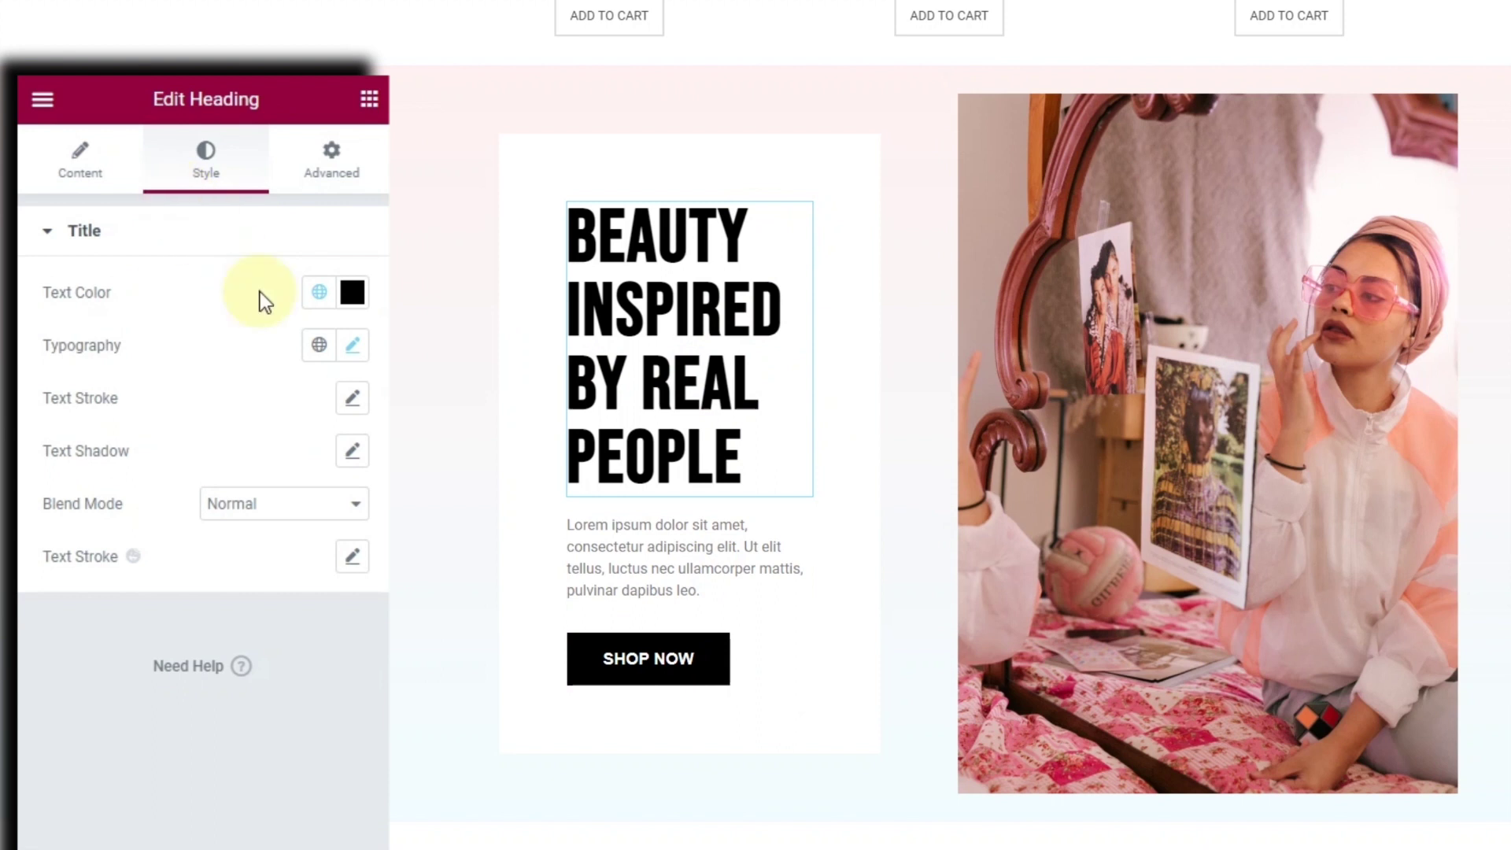
left_click(353, 346)
left_click_drag(164, 548, 124, 551)
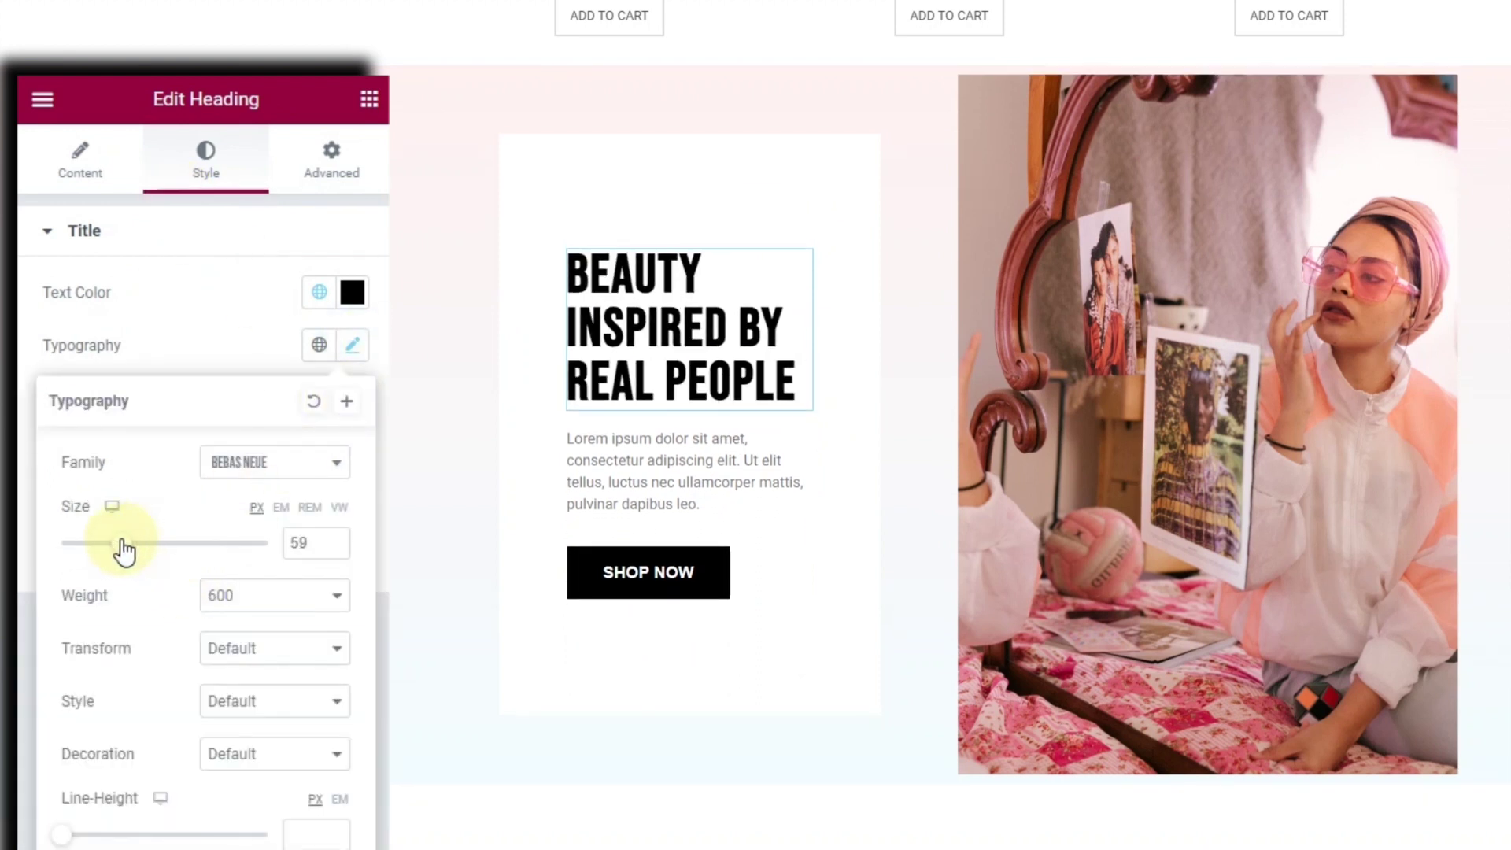
left_click(383, 544)
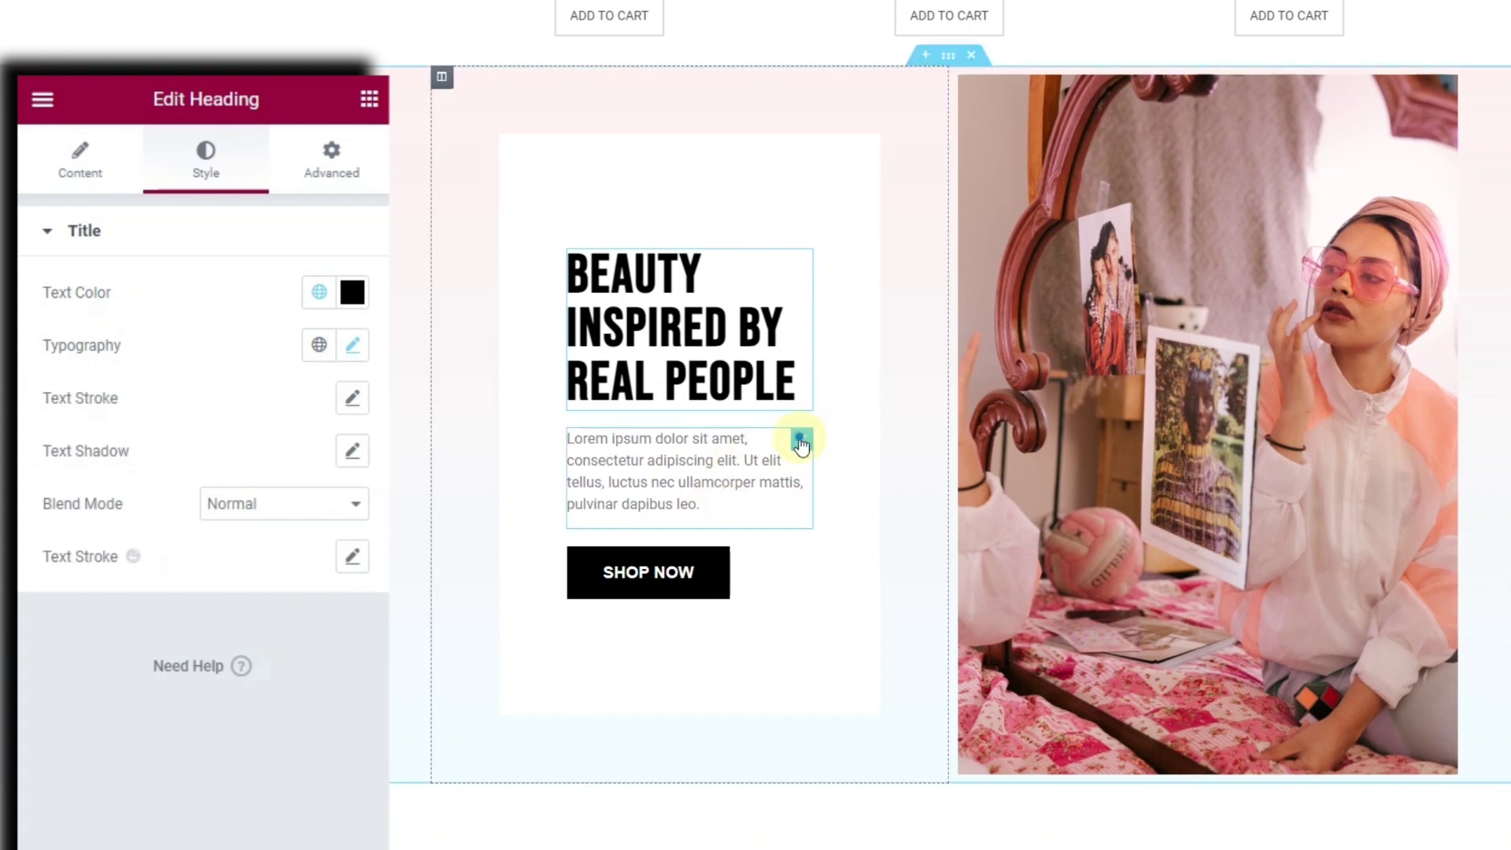
Set the font size of the lorem ipsum paragraph below the heading to 14 px.
left_click(801, 442)
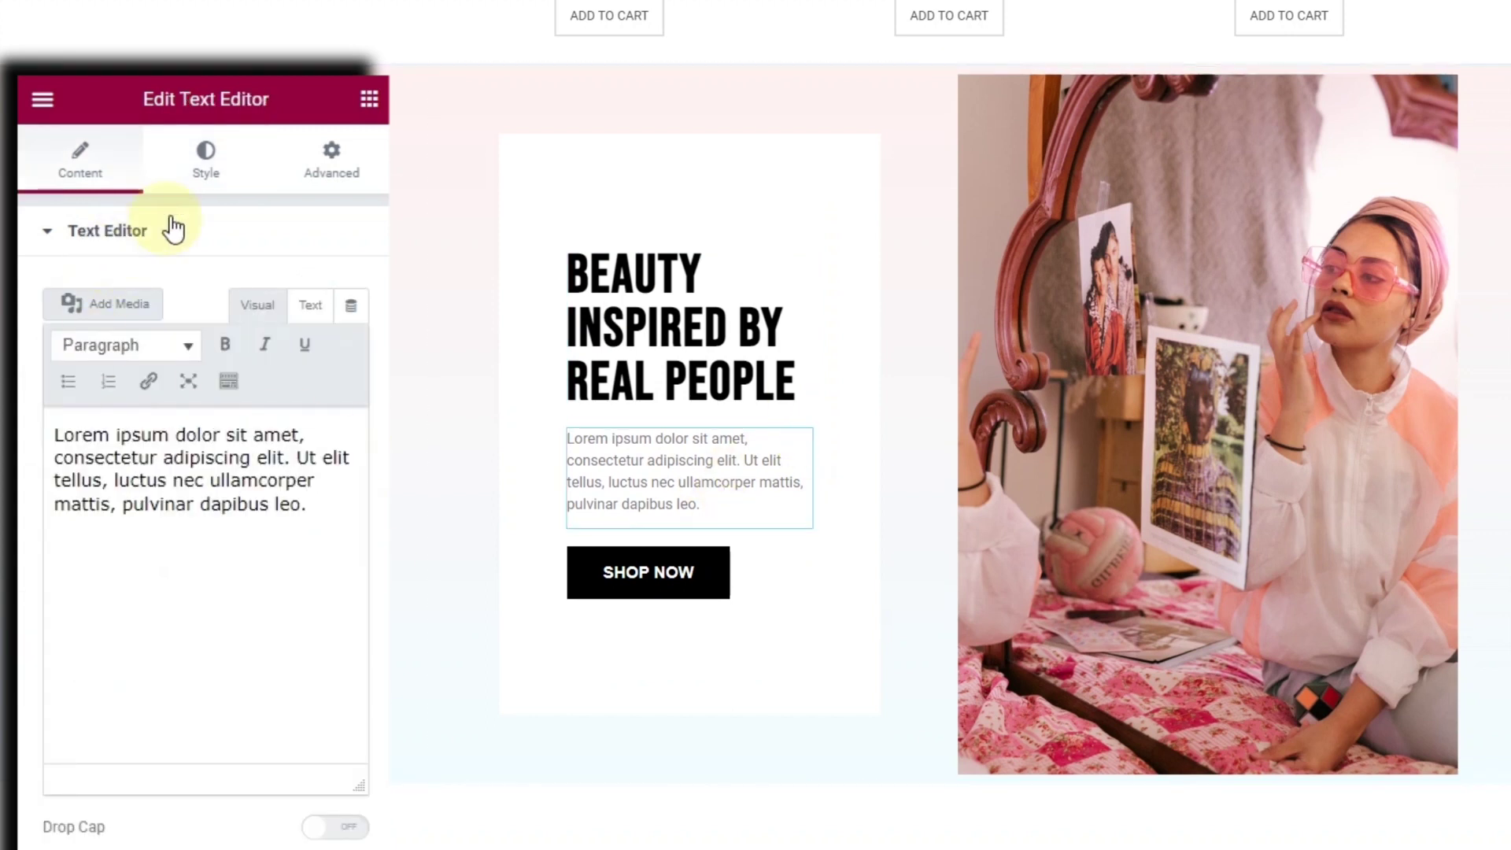
left_click(207, 179)
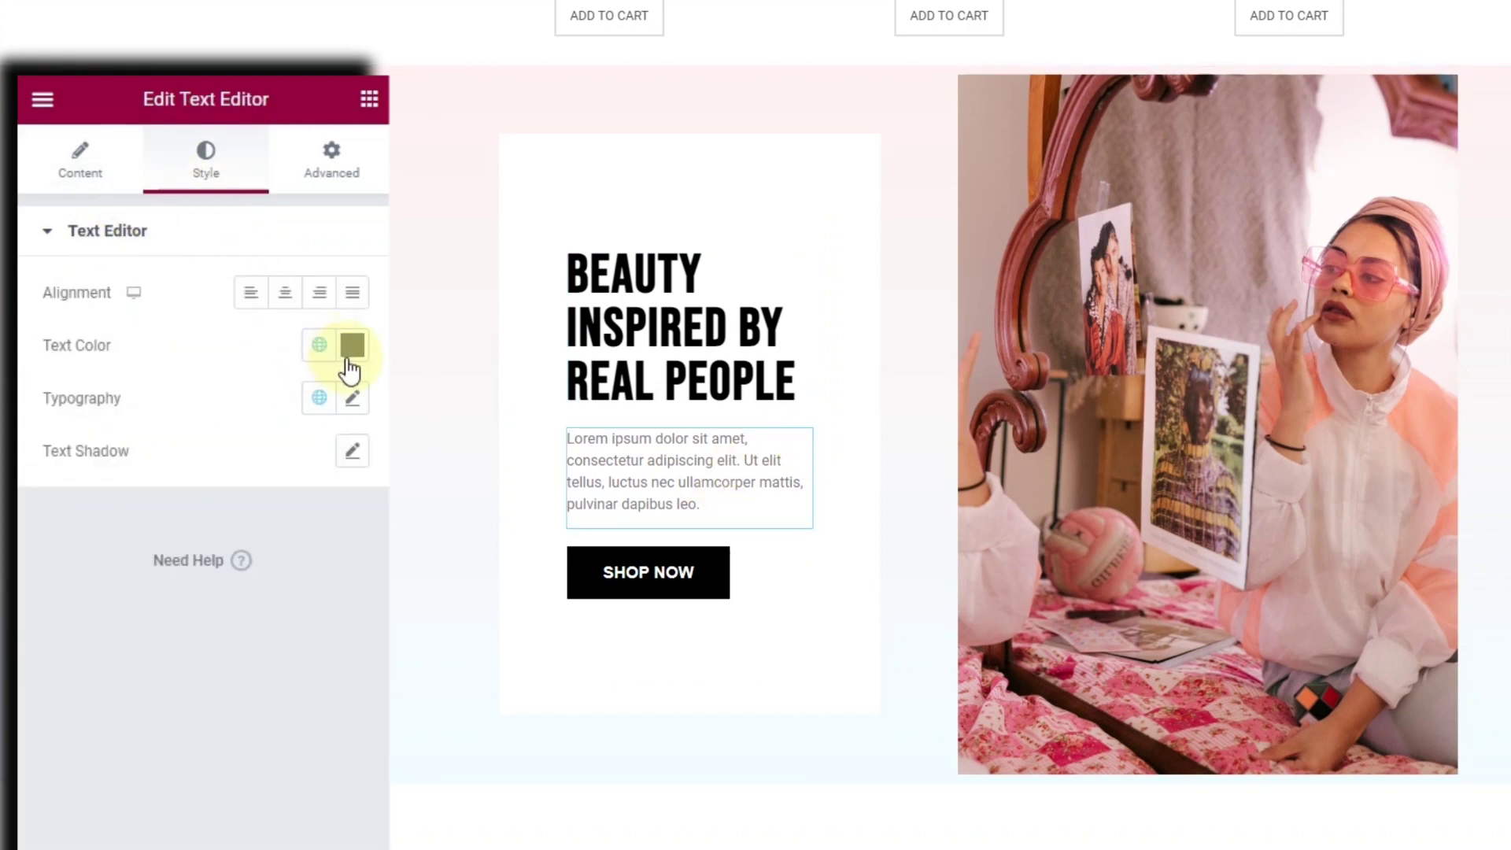
left_click(353, 399)
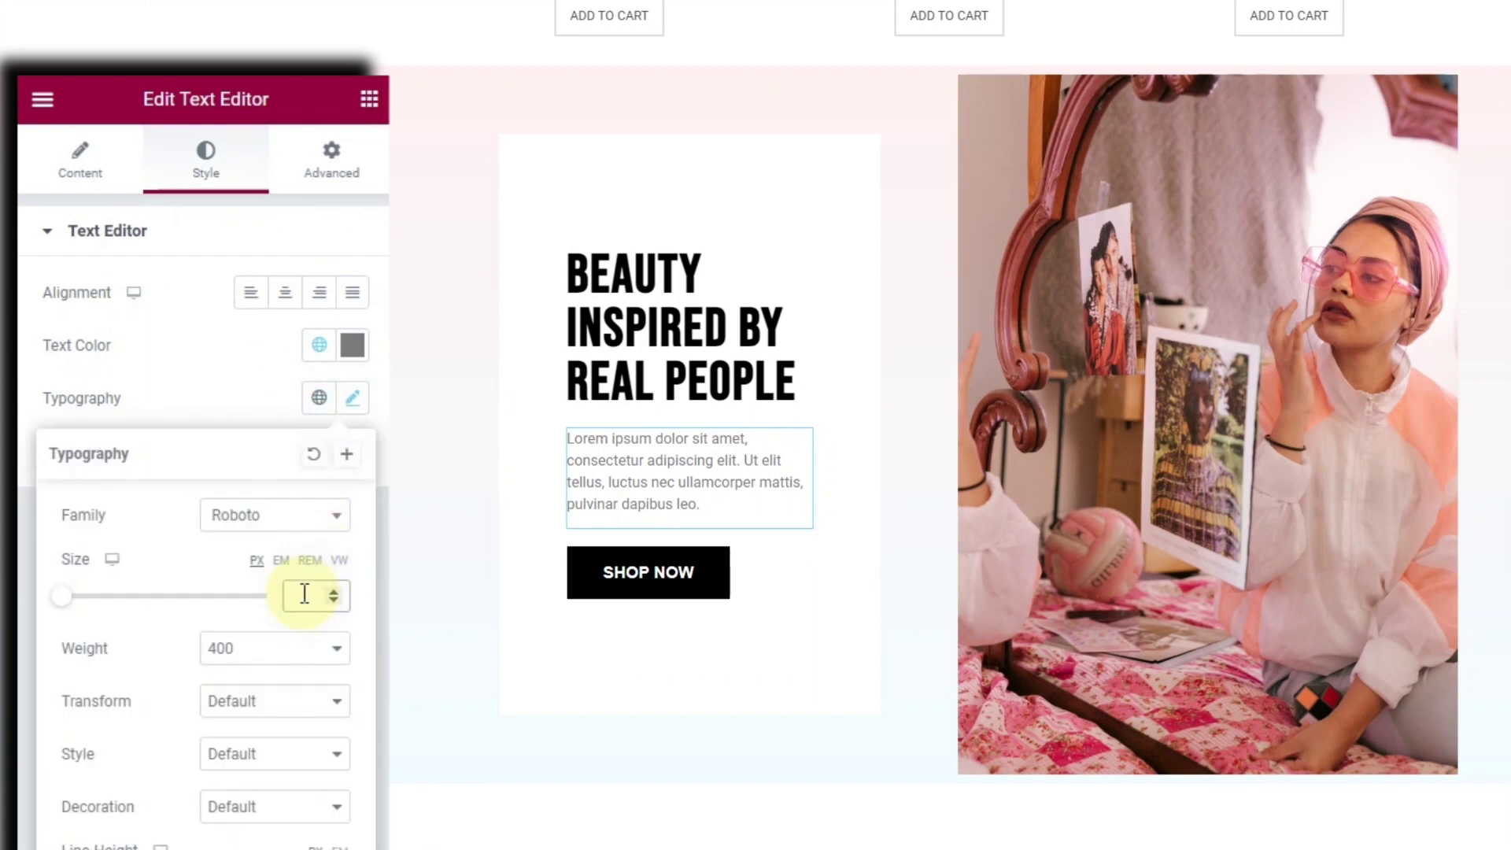
left_click(305, 593)
type("12")
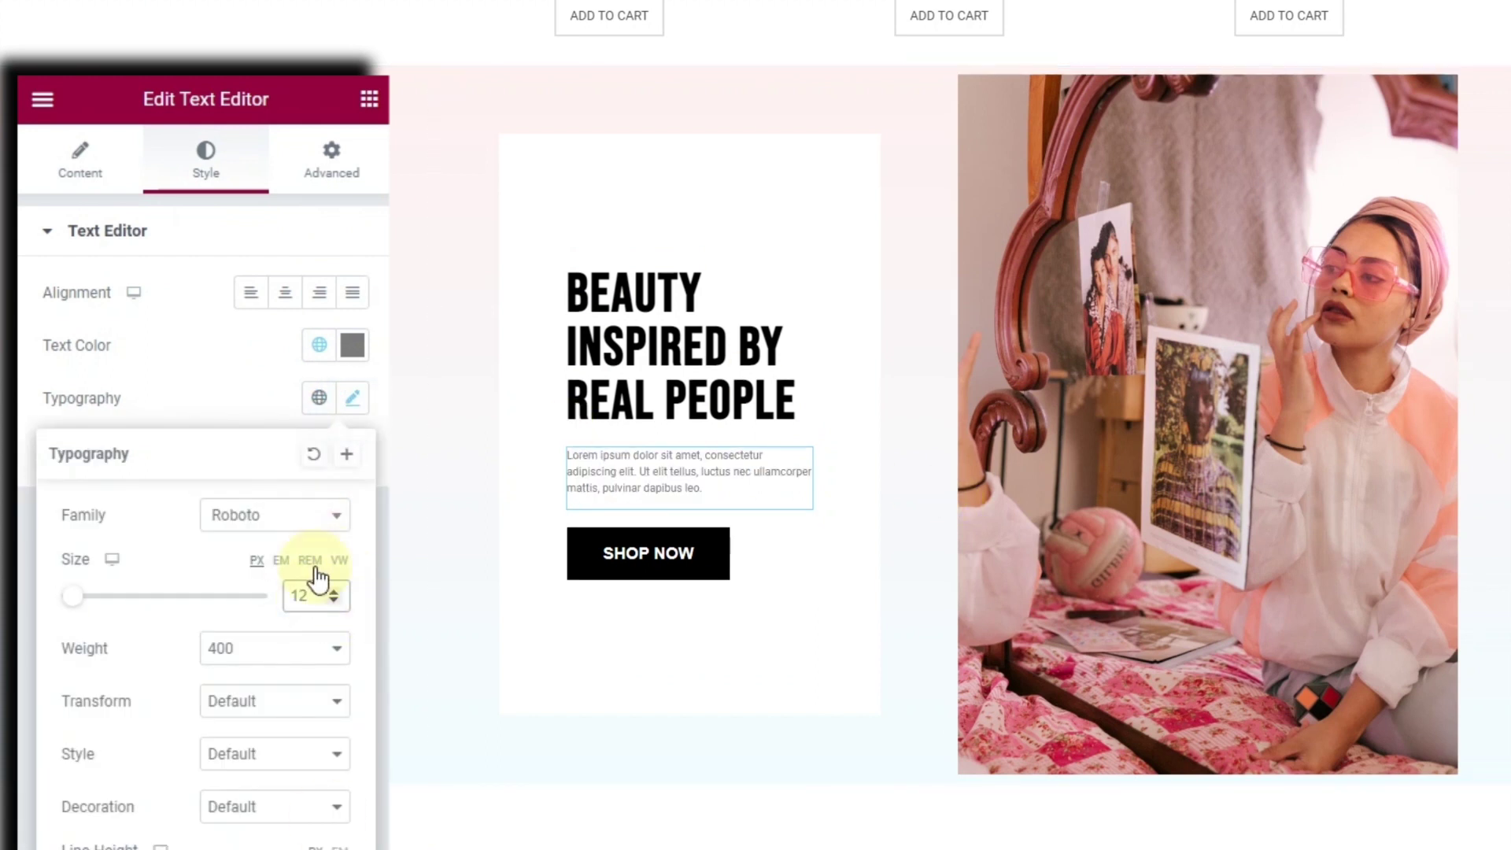
key("Up")
key("Up")
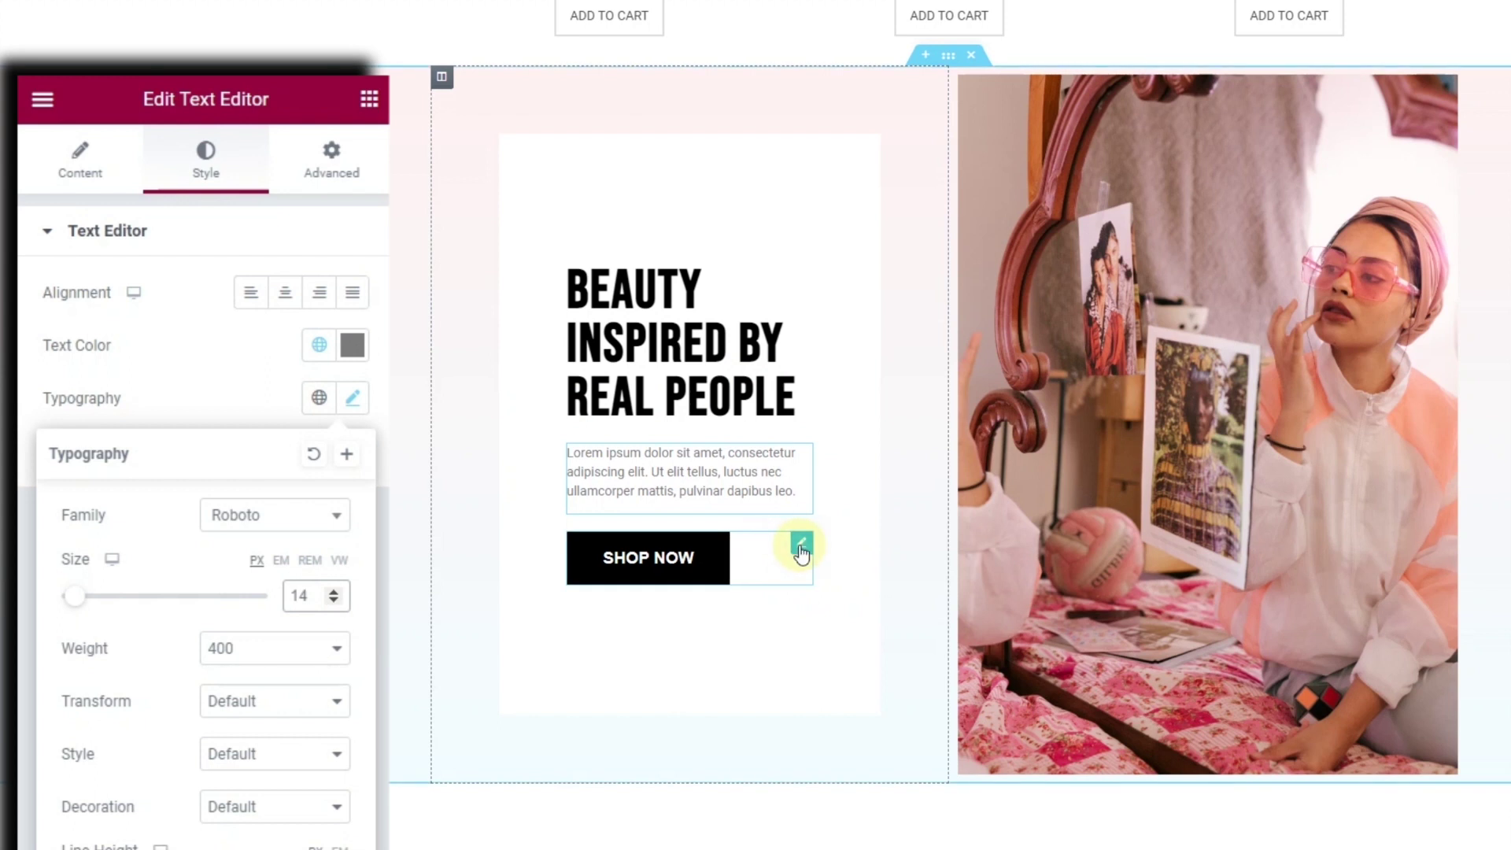
Set the Shop Now button's alignment to justified so it spans the full column width.
left_click(801, 547)
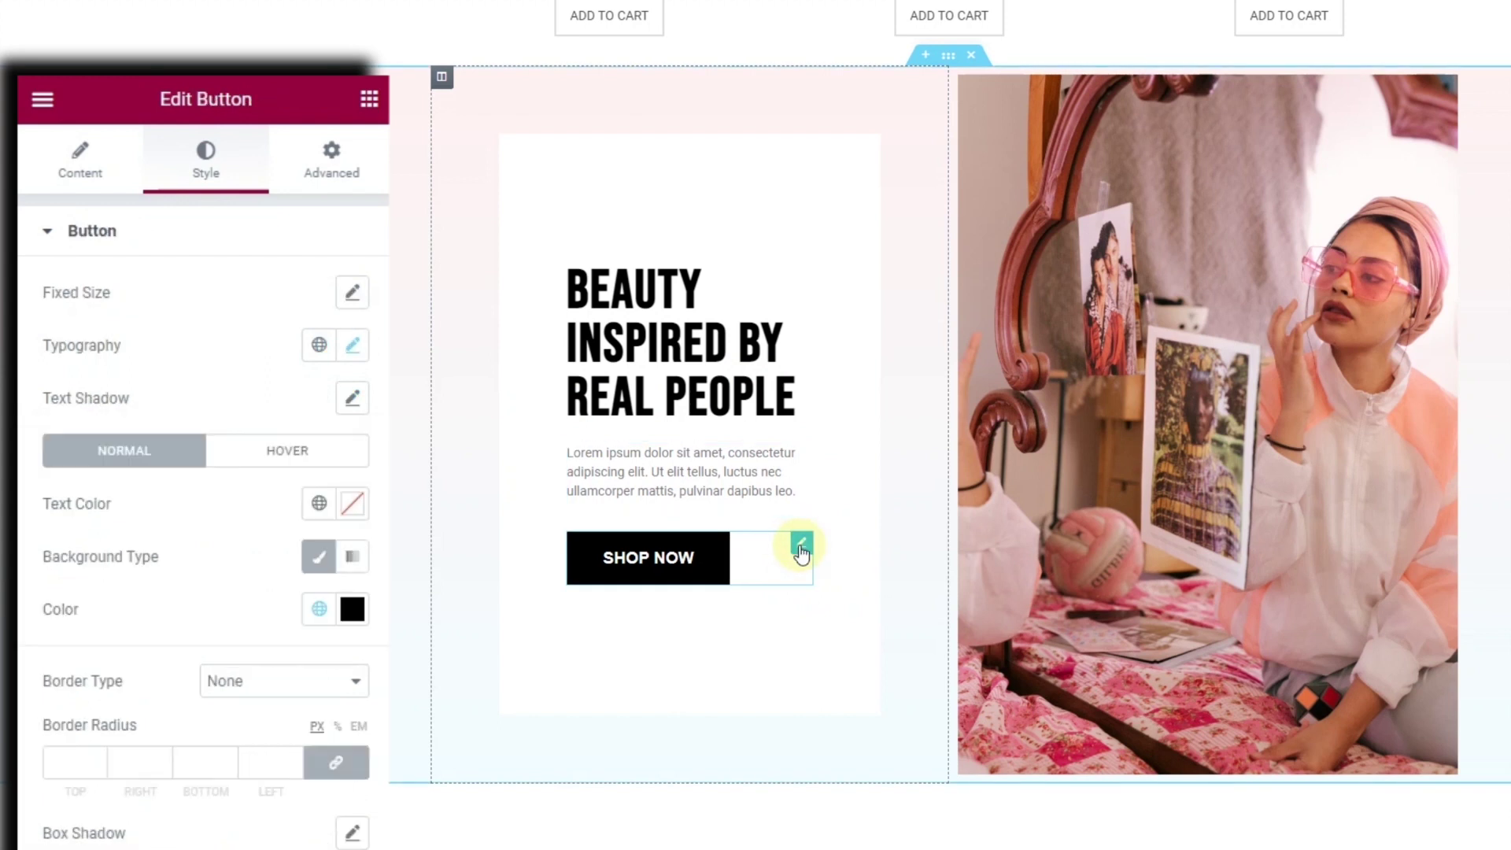
left_click(82, 181)
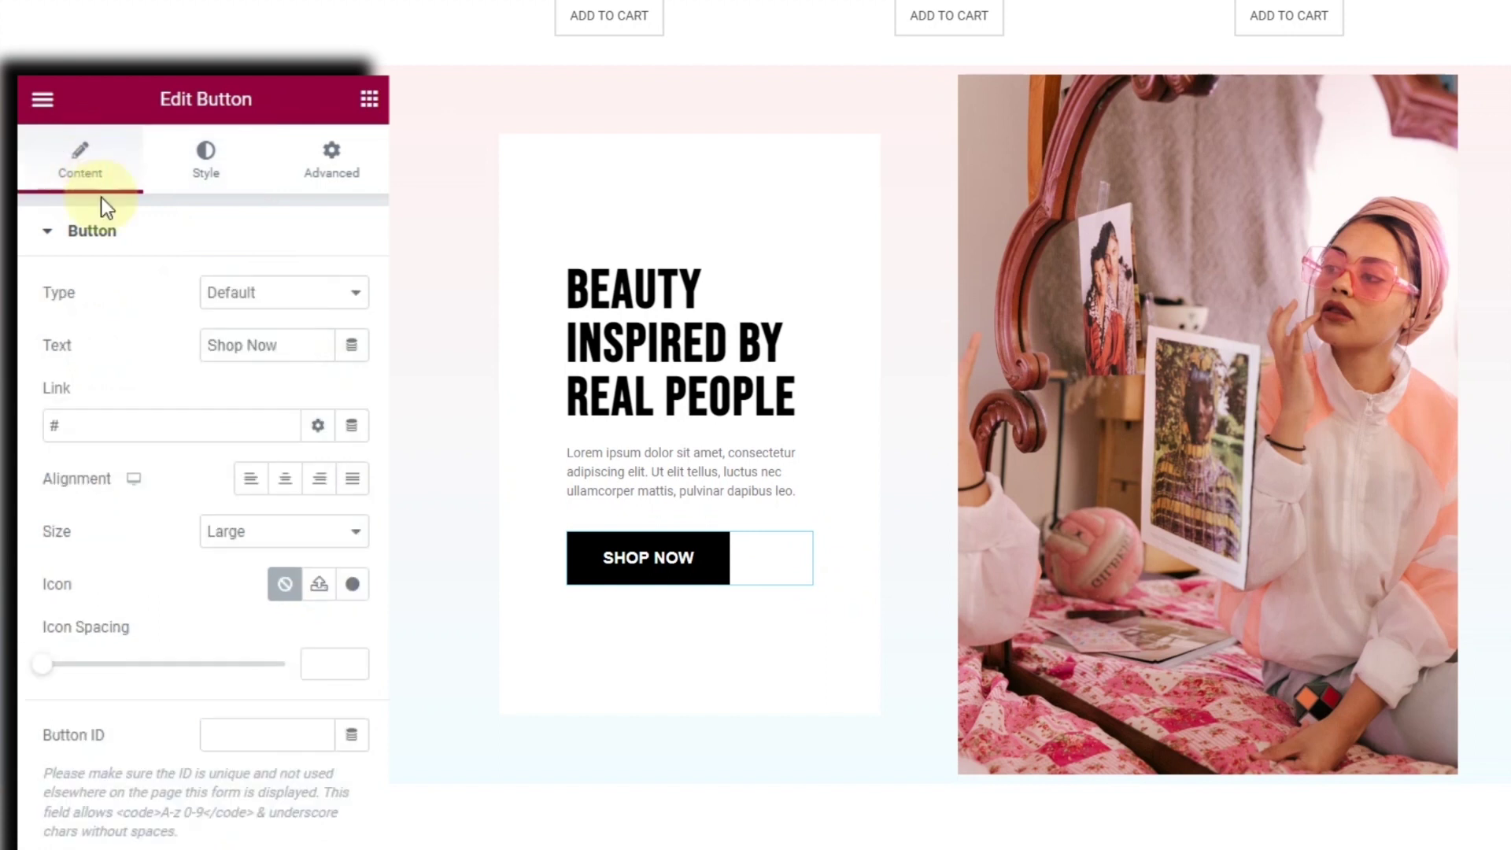
left_click(346, 481)
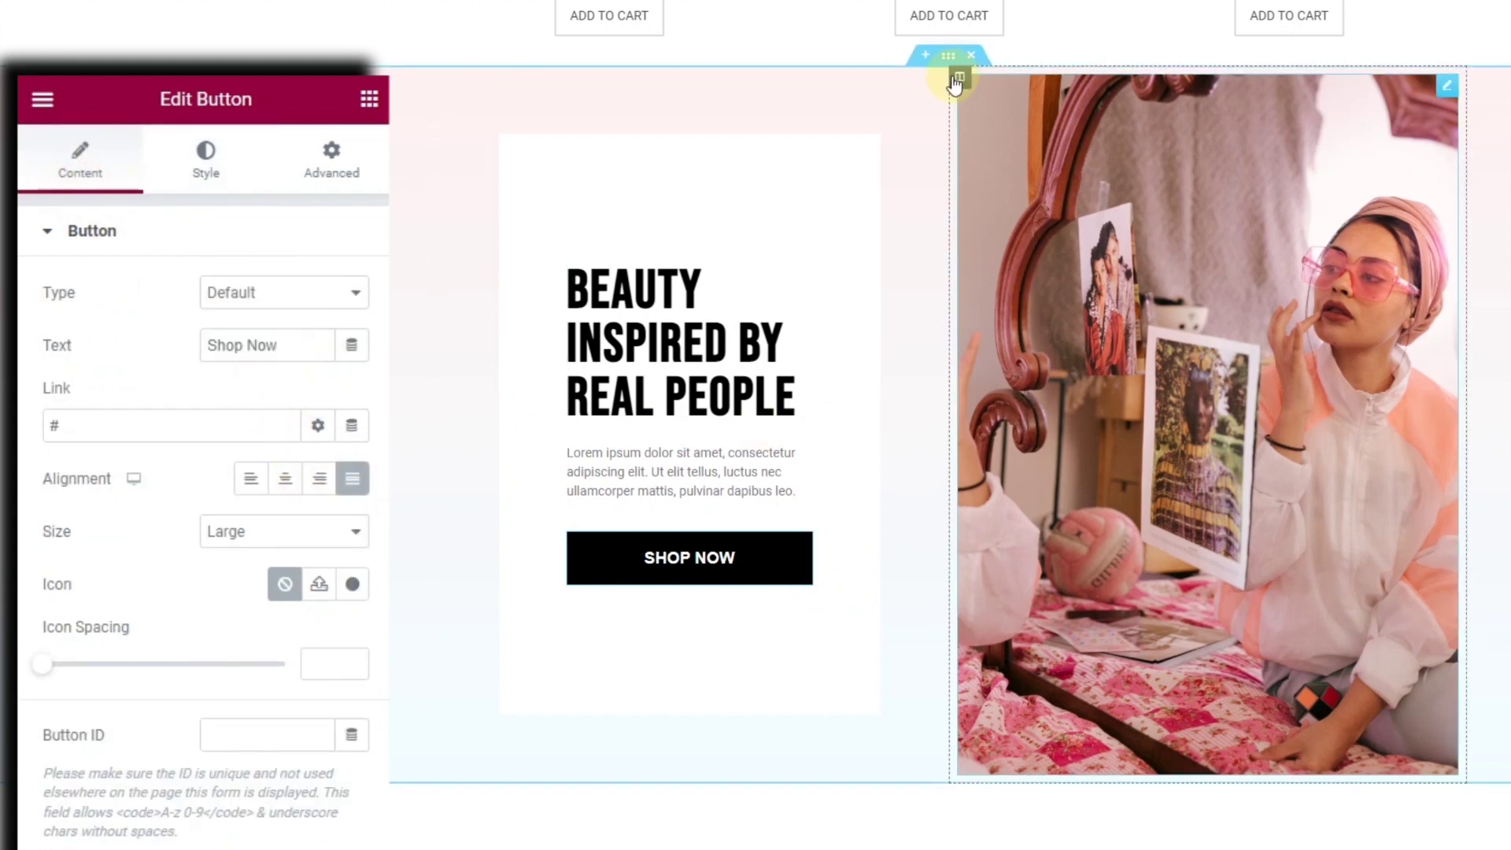
Set the image column's padding to 0 on all sides.
left_click(960, 79)
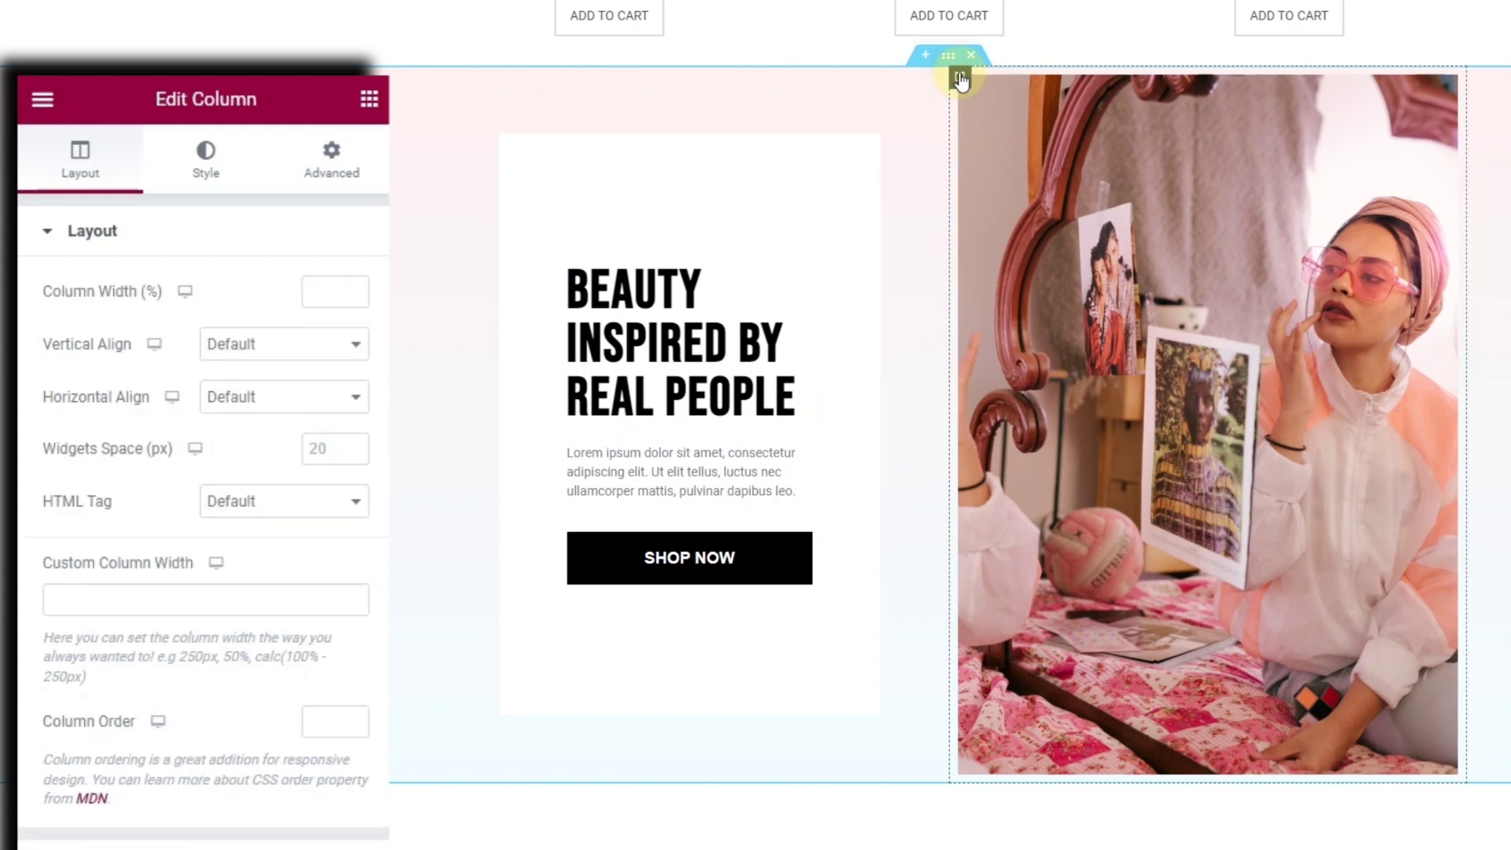
left_click(300, 188)
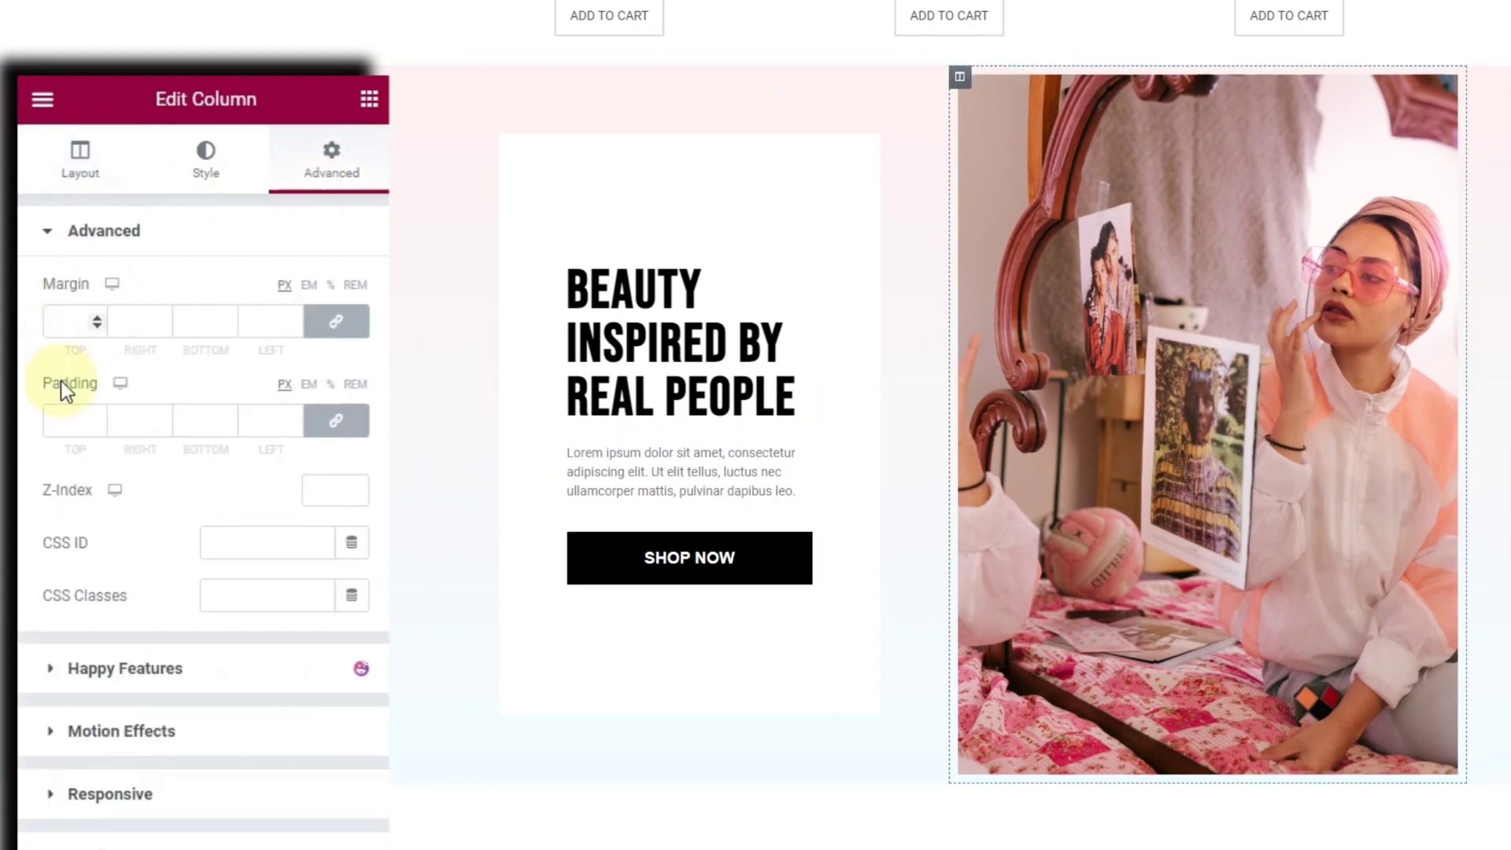
type("0")
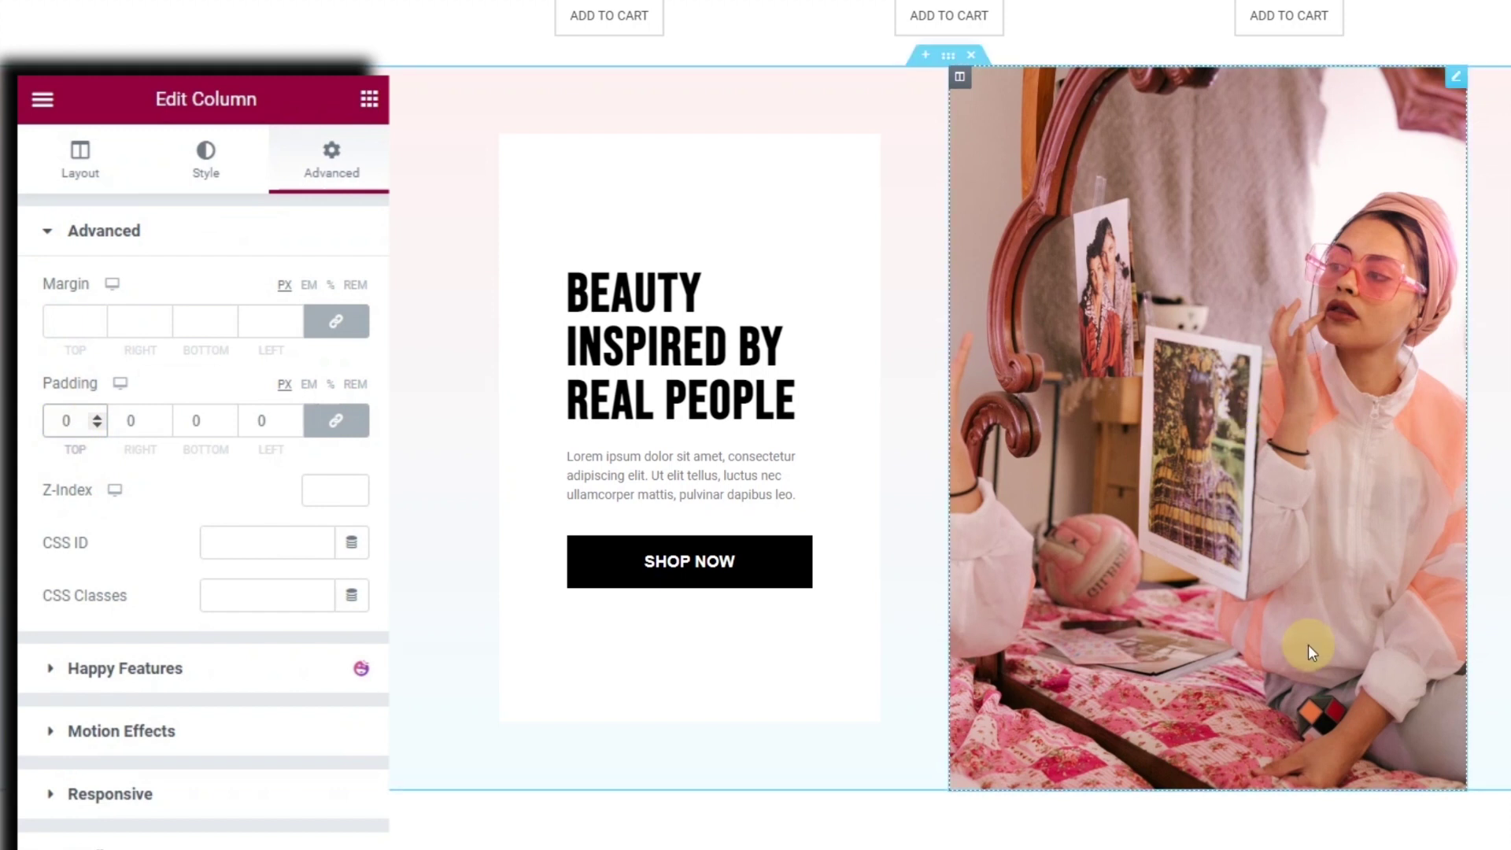
scroll(1309, 651, "down", 2)
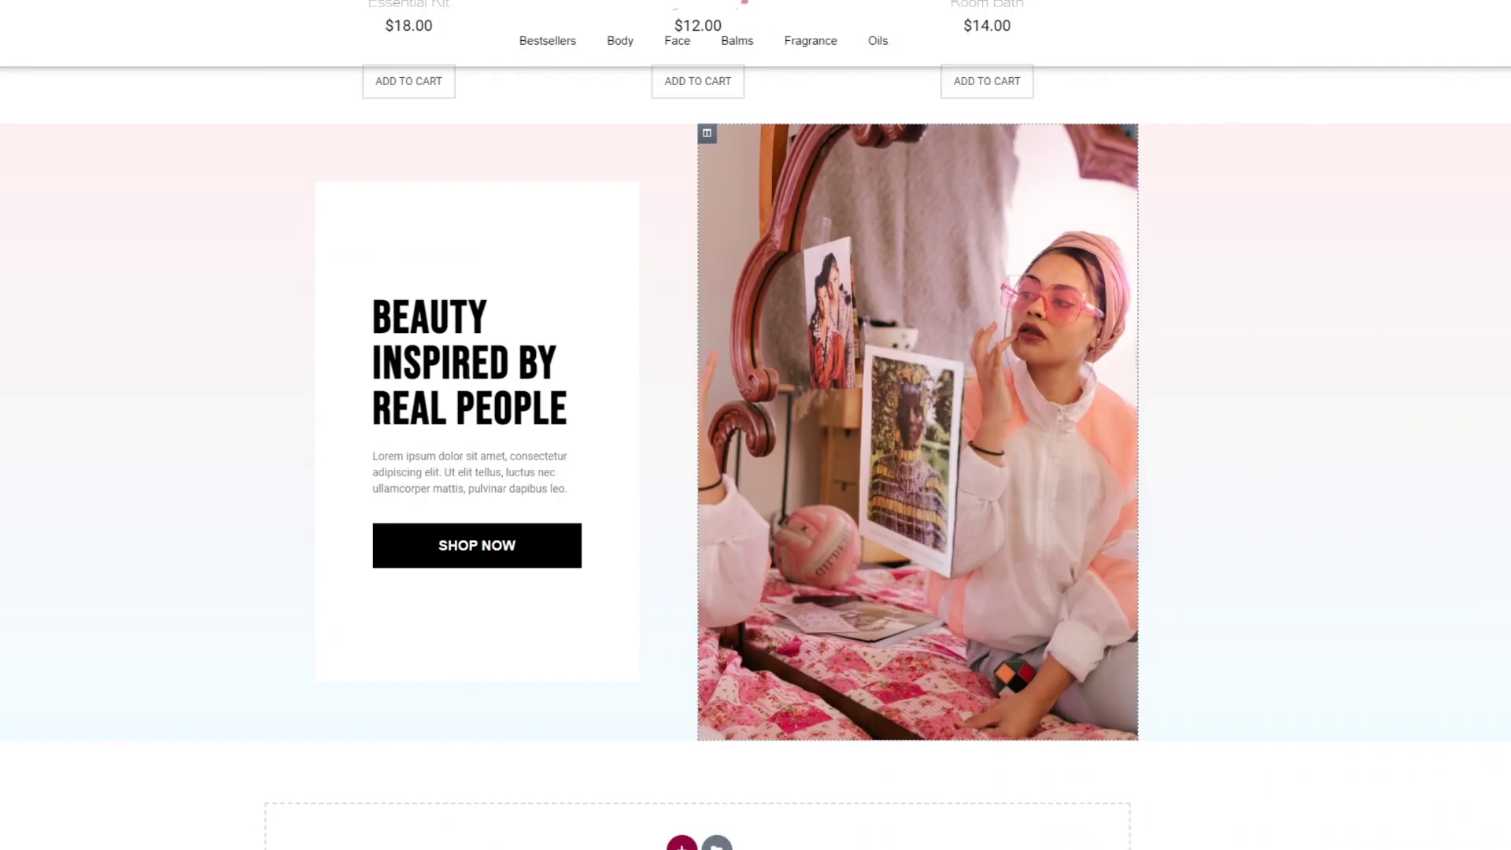
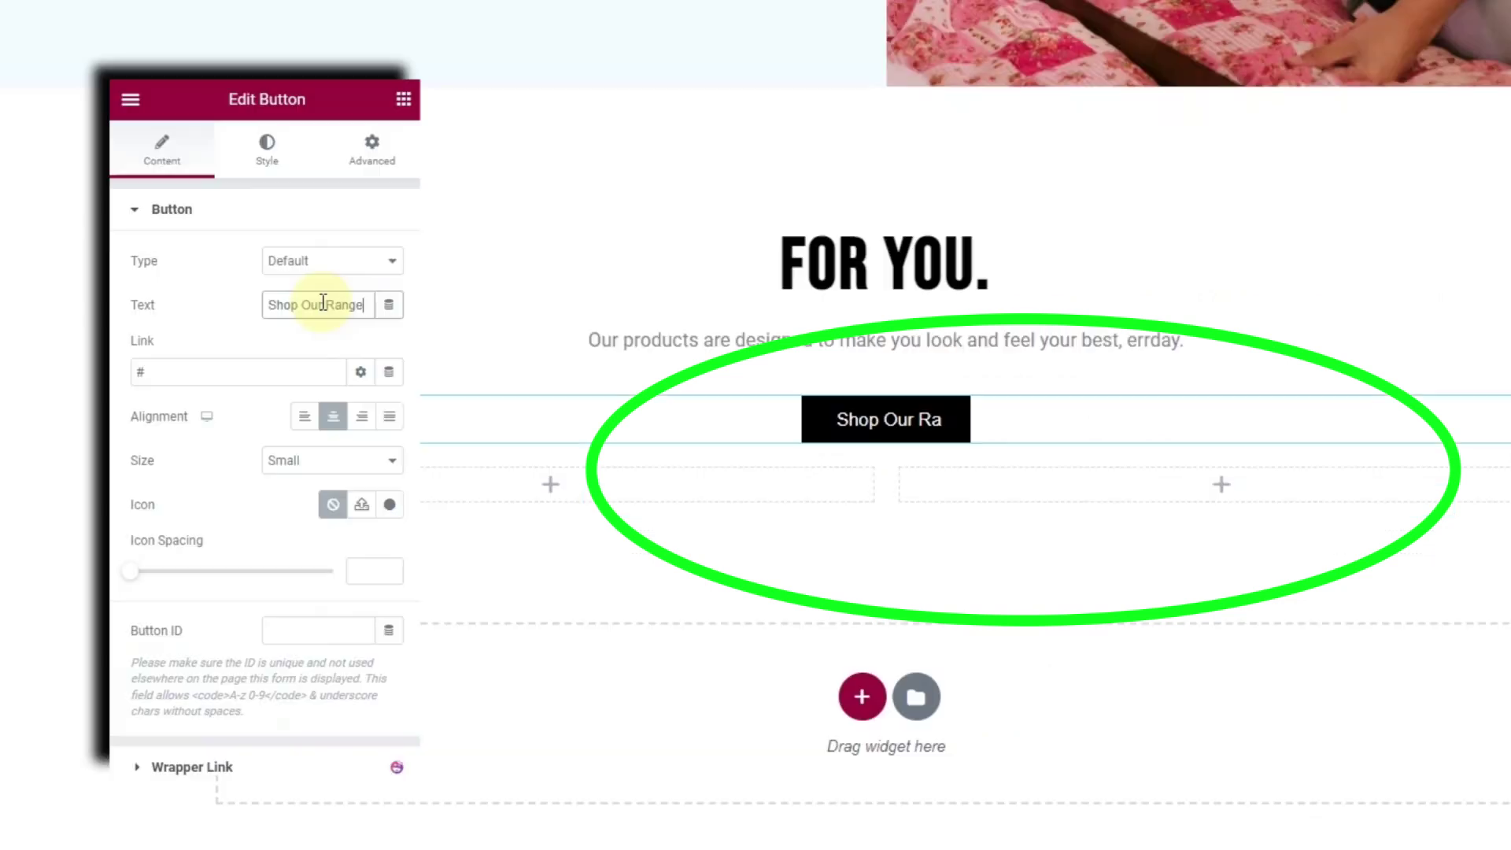
Finish the button text as "Shop Our Range" and set its typography to Bold weight and Uppercase transform.
type("nge")
left_click(275, 168)
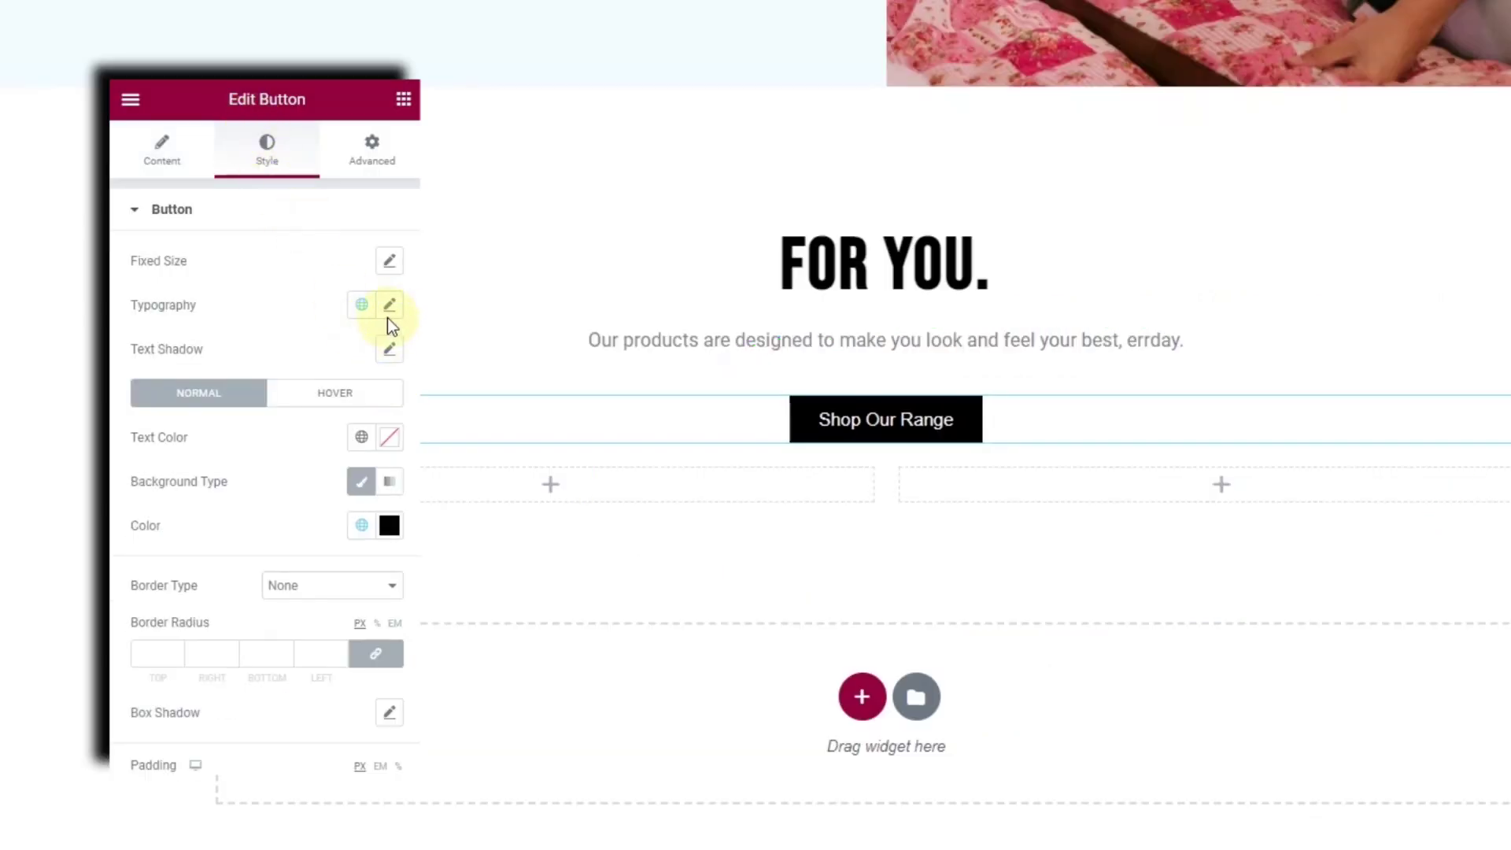
left_click(389, 308)
left_click(347, 515)
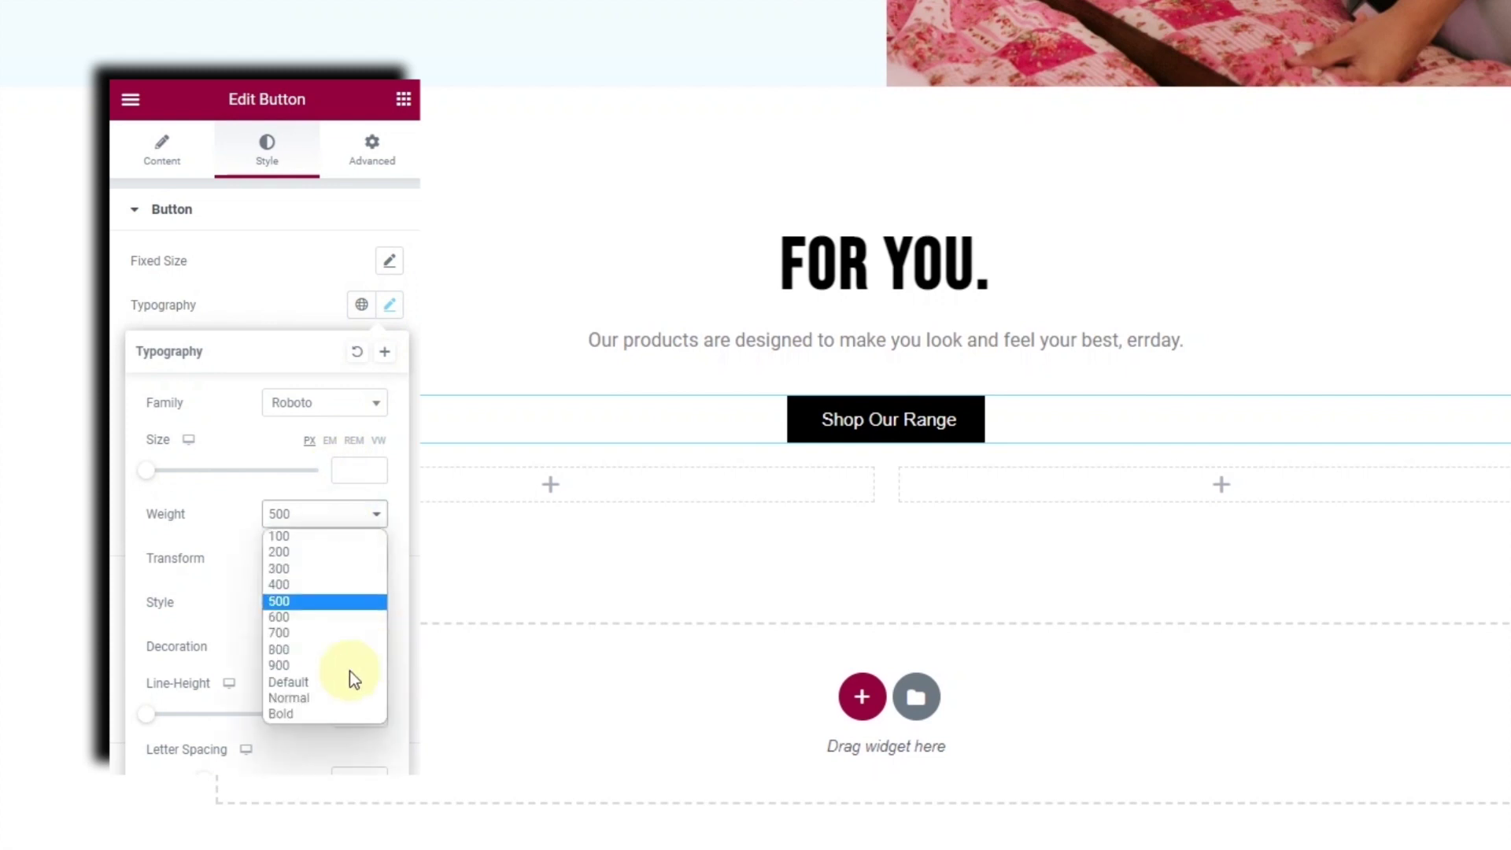
left_click(334, 716)
left_click(298, 560)
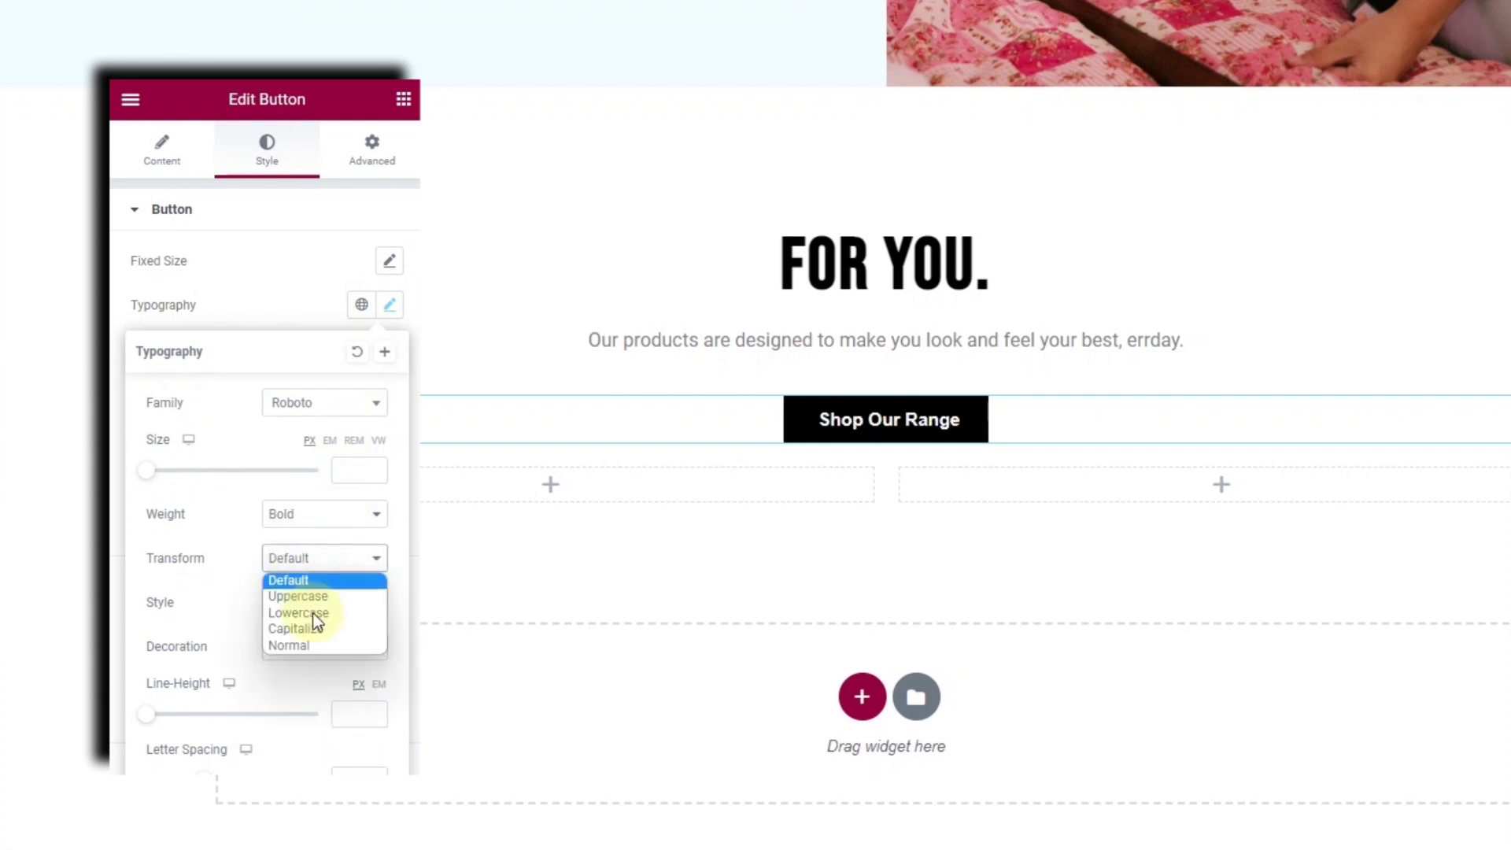
left_click(315, 600)
key("Escape")
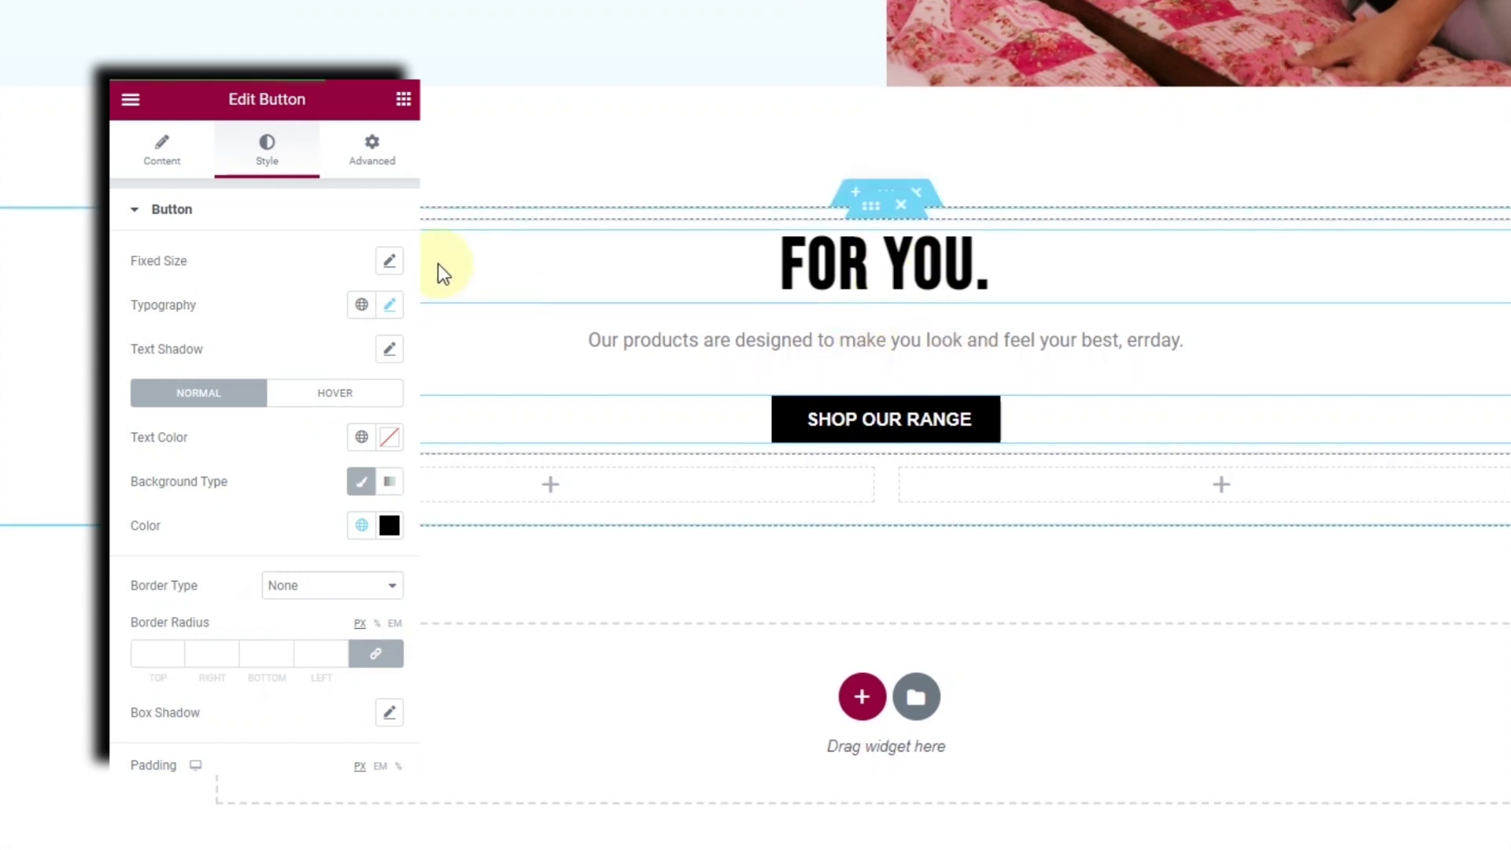
Set the content width of the outer section containing the "For You." heading to Full Width.
left_click(886, 195)
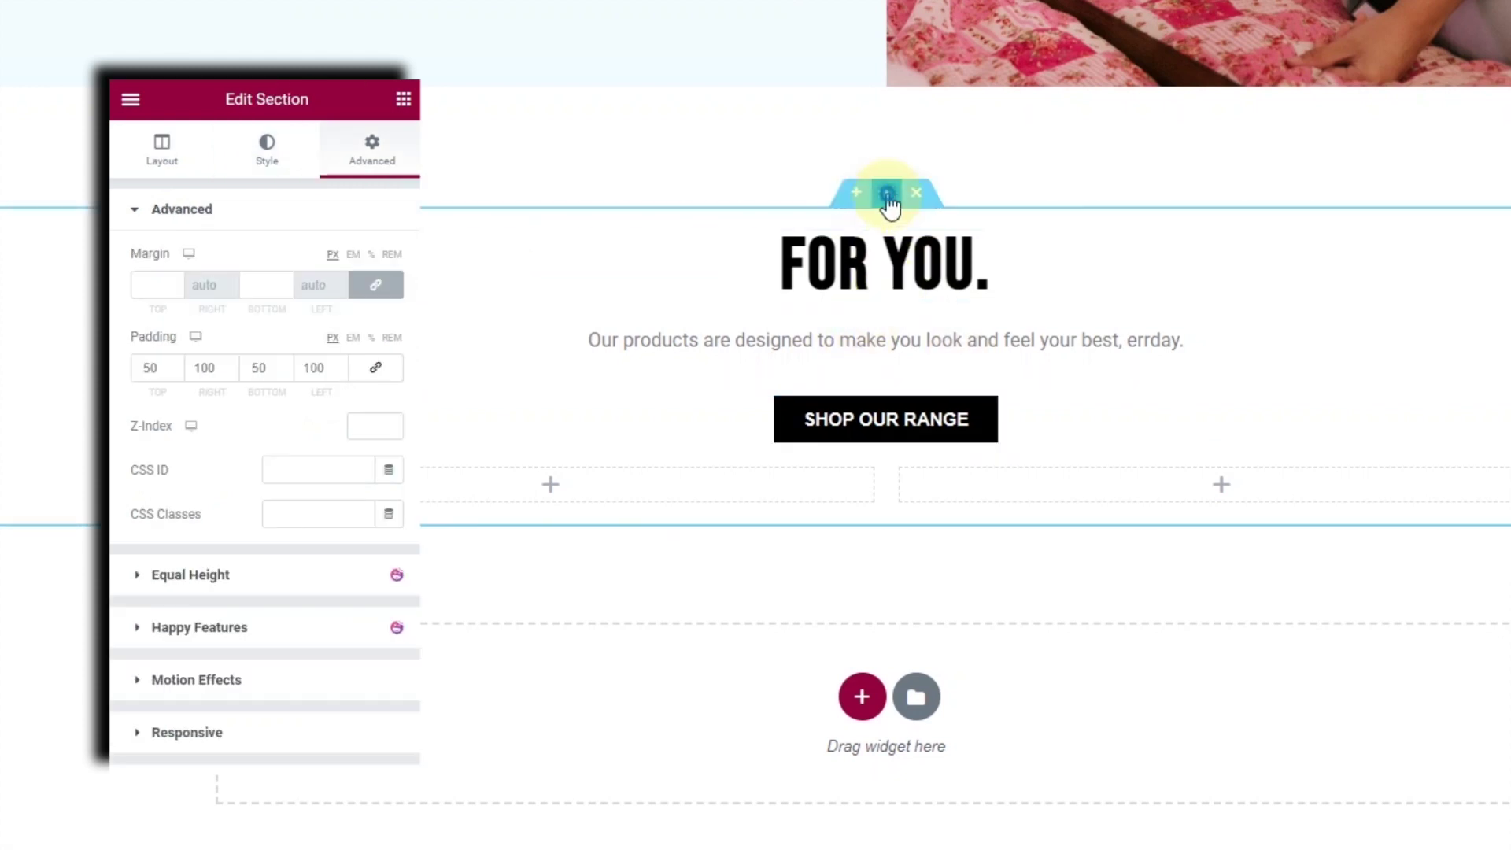
left_click(888, 202)
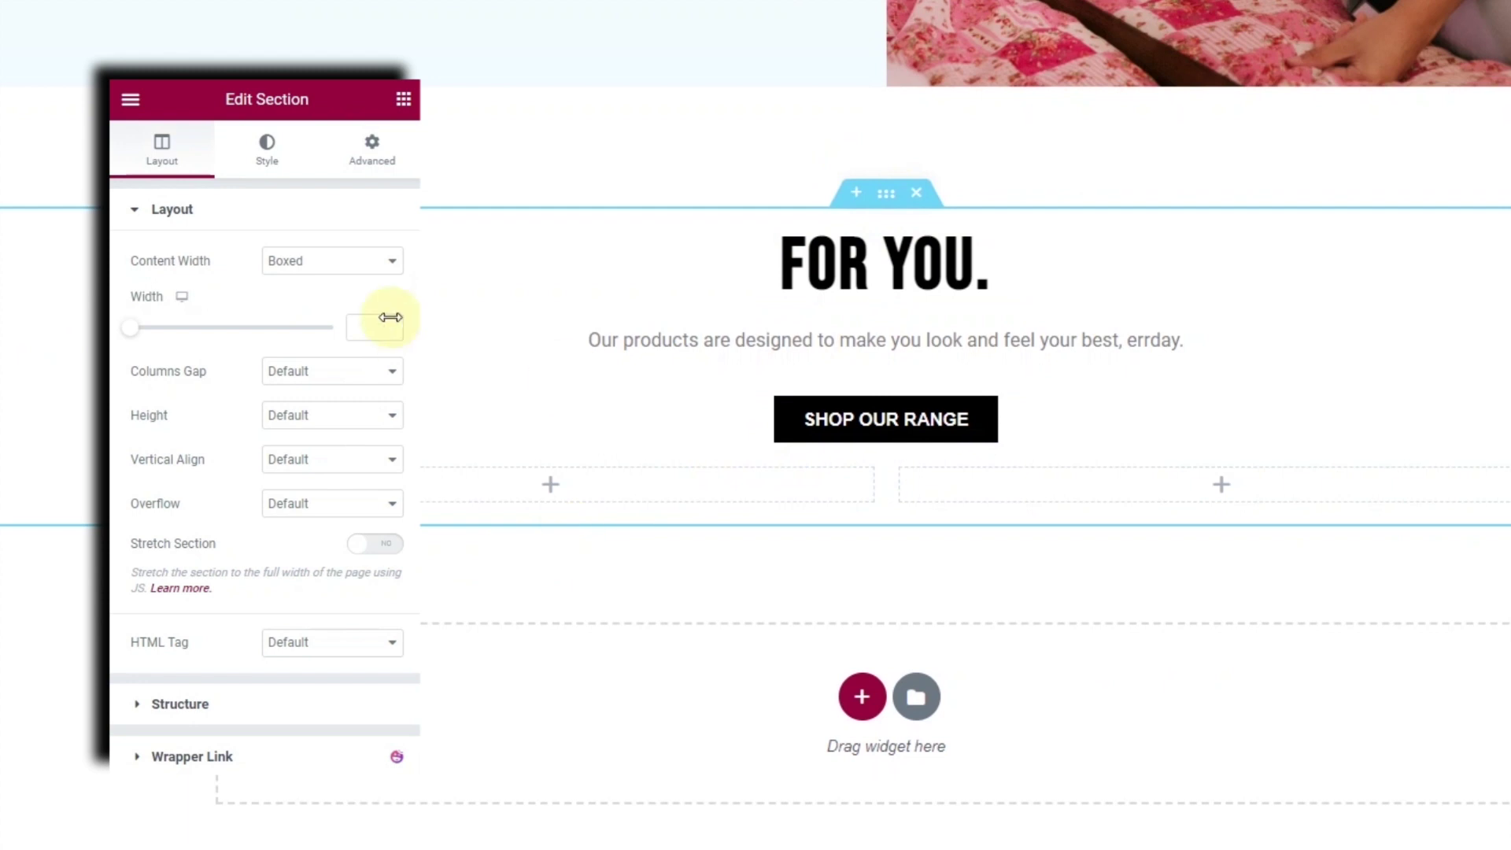
left_click(360, 274)
left_click(344, 296)
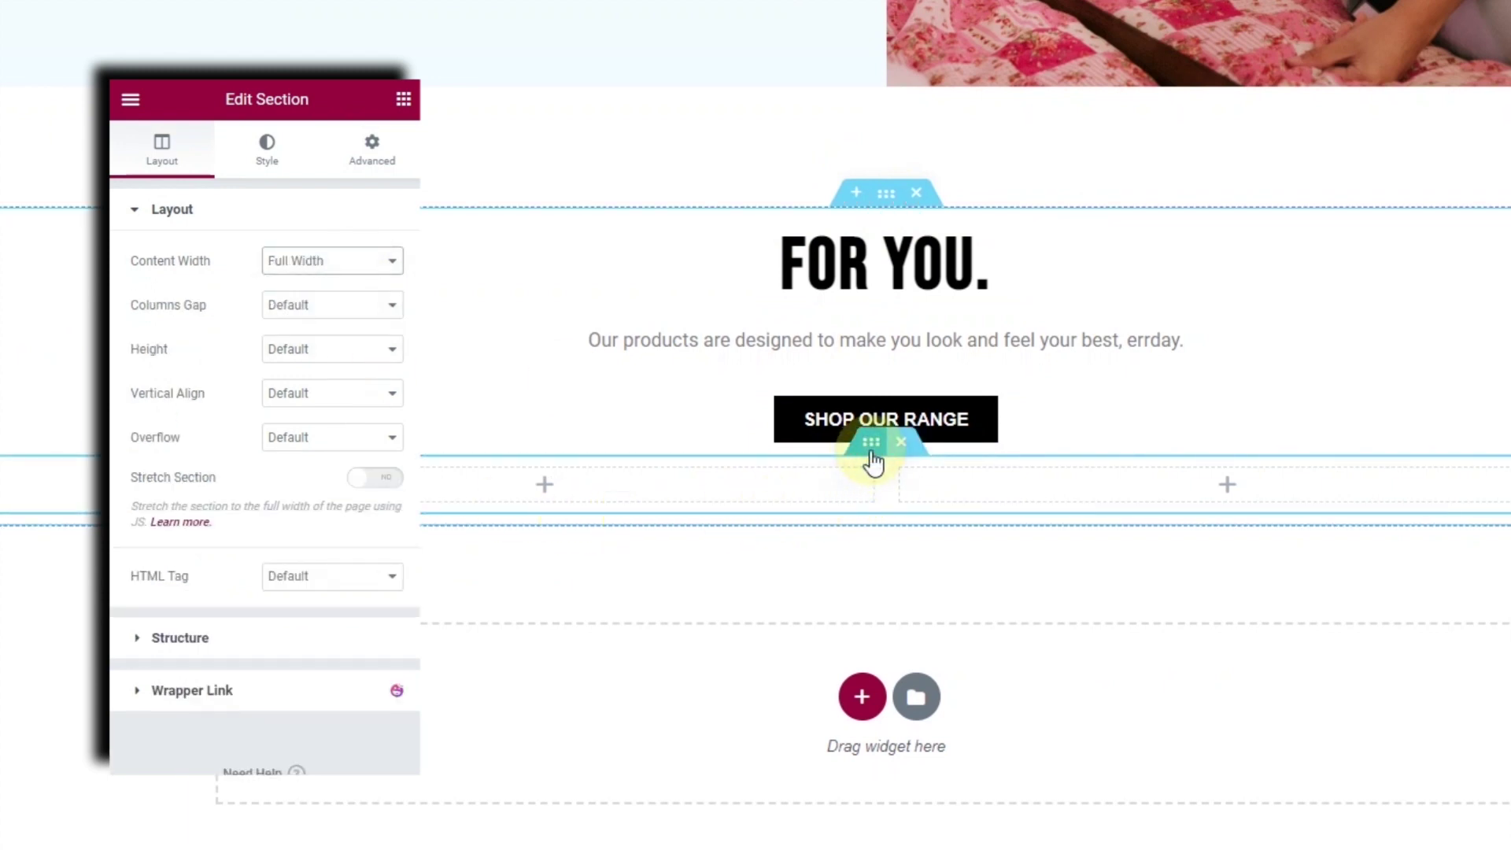
Set the content width of the inner section below the Shop Our Range button to Full Width.
left_click(872, 451)
left_click(310, 263)
left_click(303, 297)
Unlink the inner section's padding values and set top and bottom to 0 and right and left to 100 px.
left_click(373, 156)
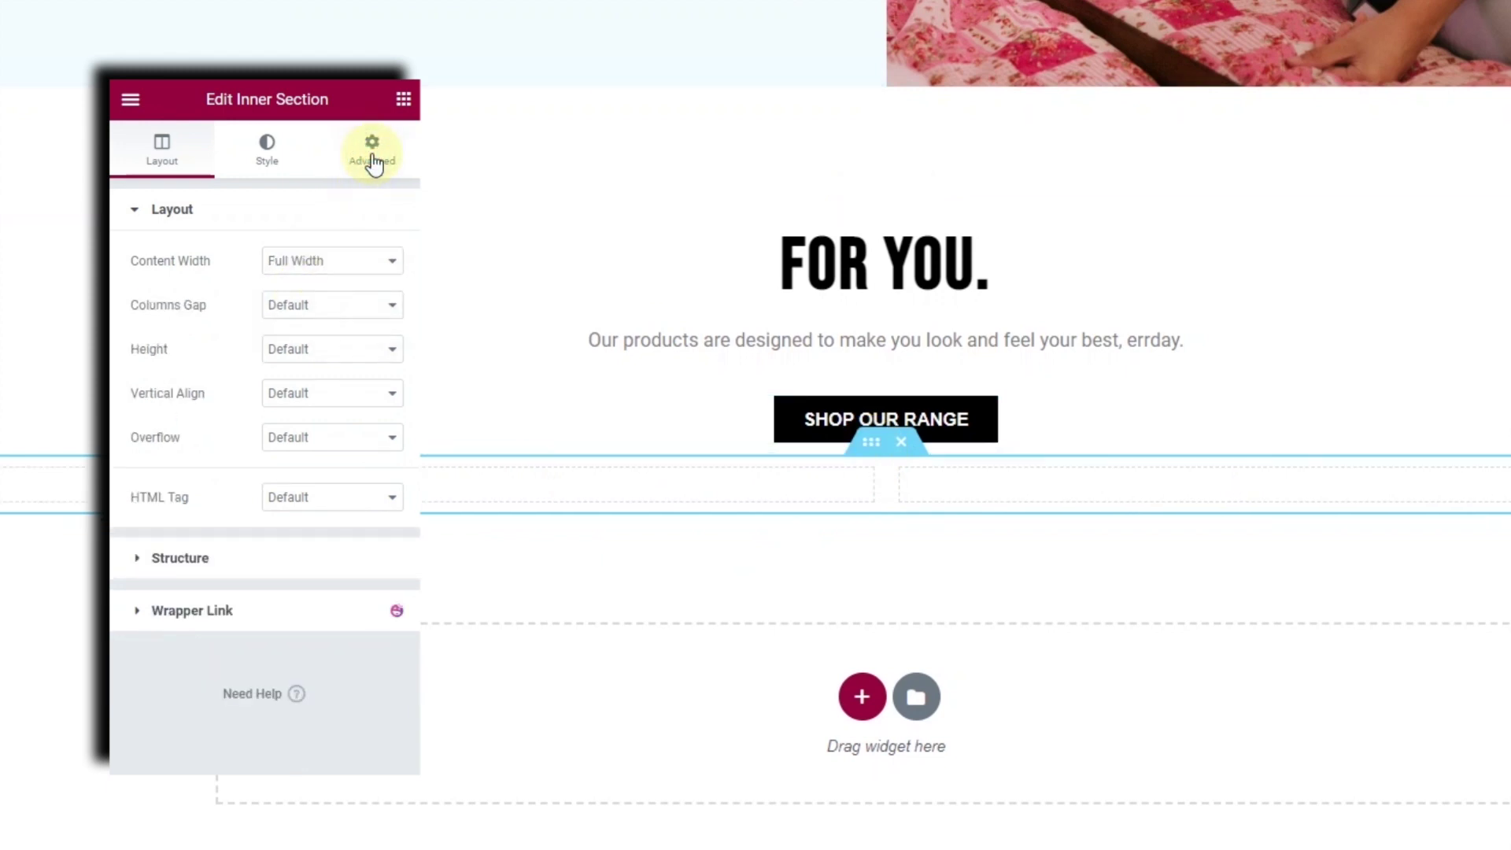
left_click(385, 378)
left_click(204, 364)
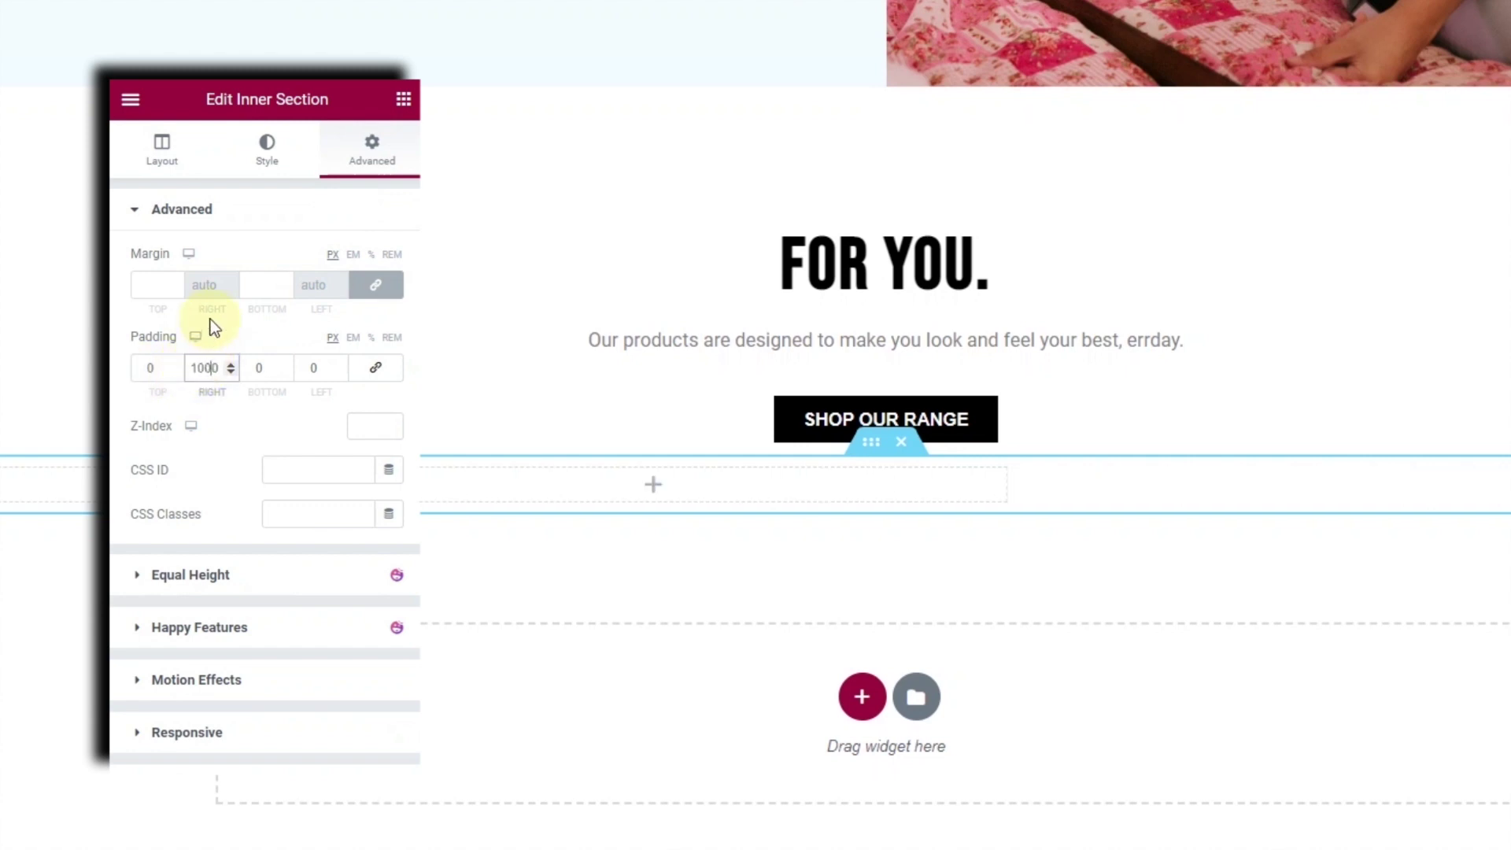
left_click(316, 364)
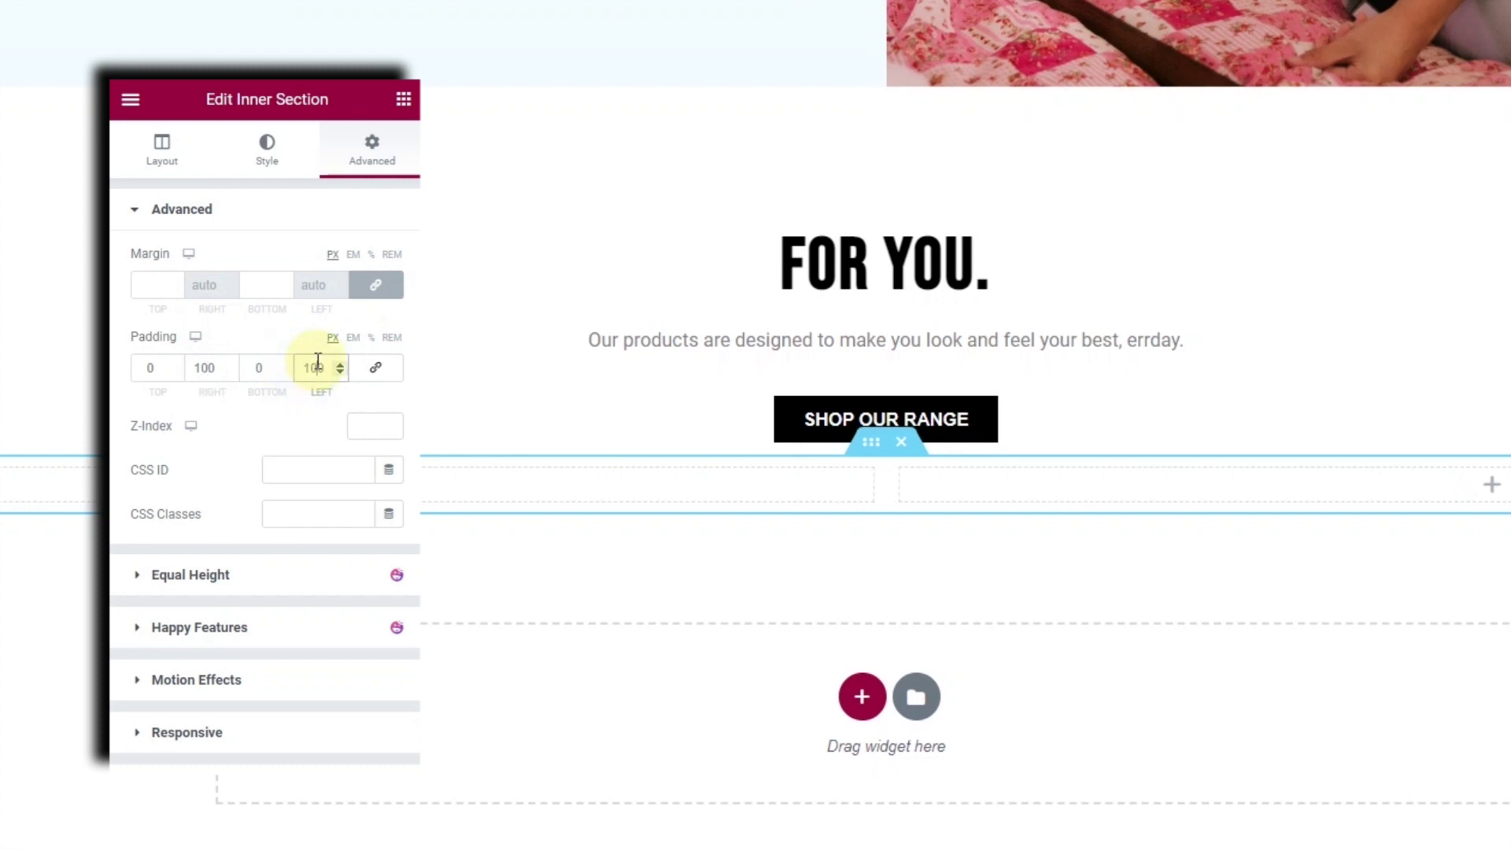
Change the inner section's column structure to 33, 66.
scroll(567, 692, "up", 5)
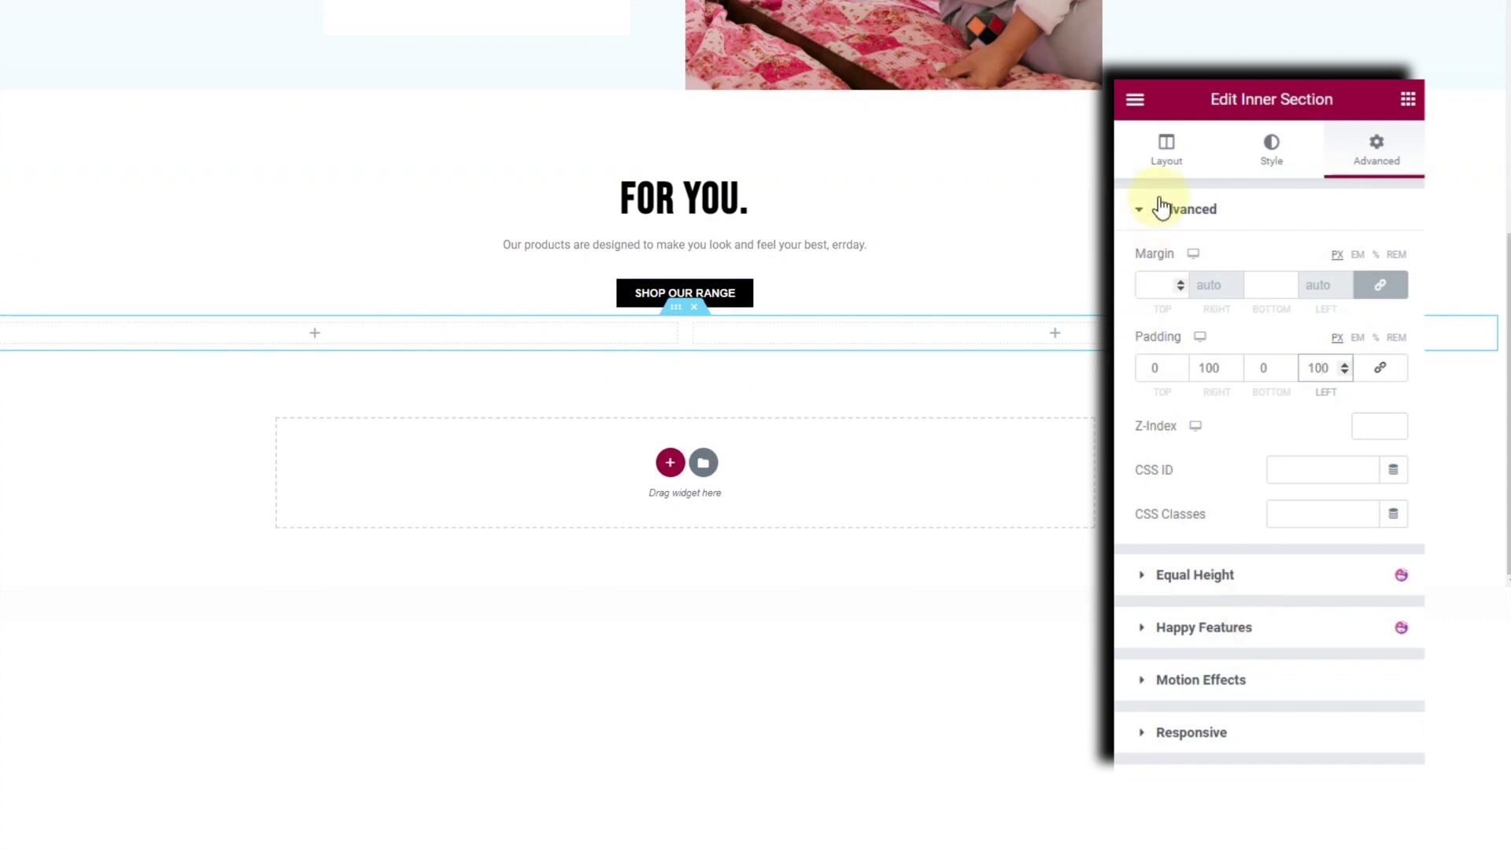
left_click(1169, 155)
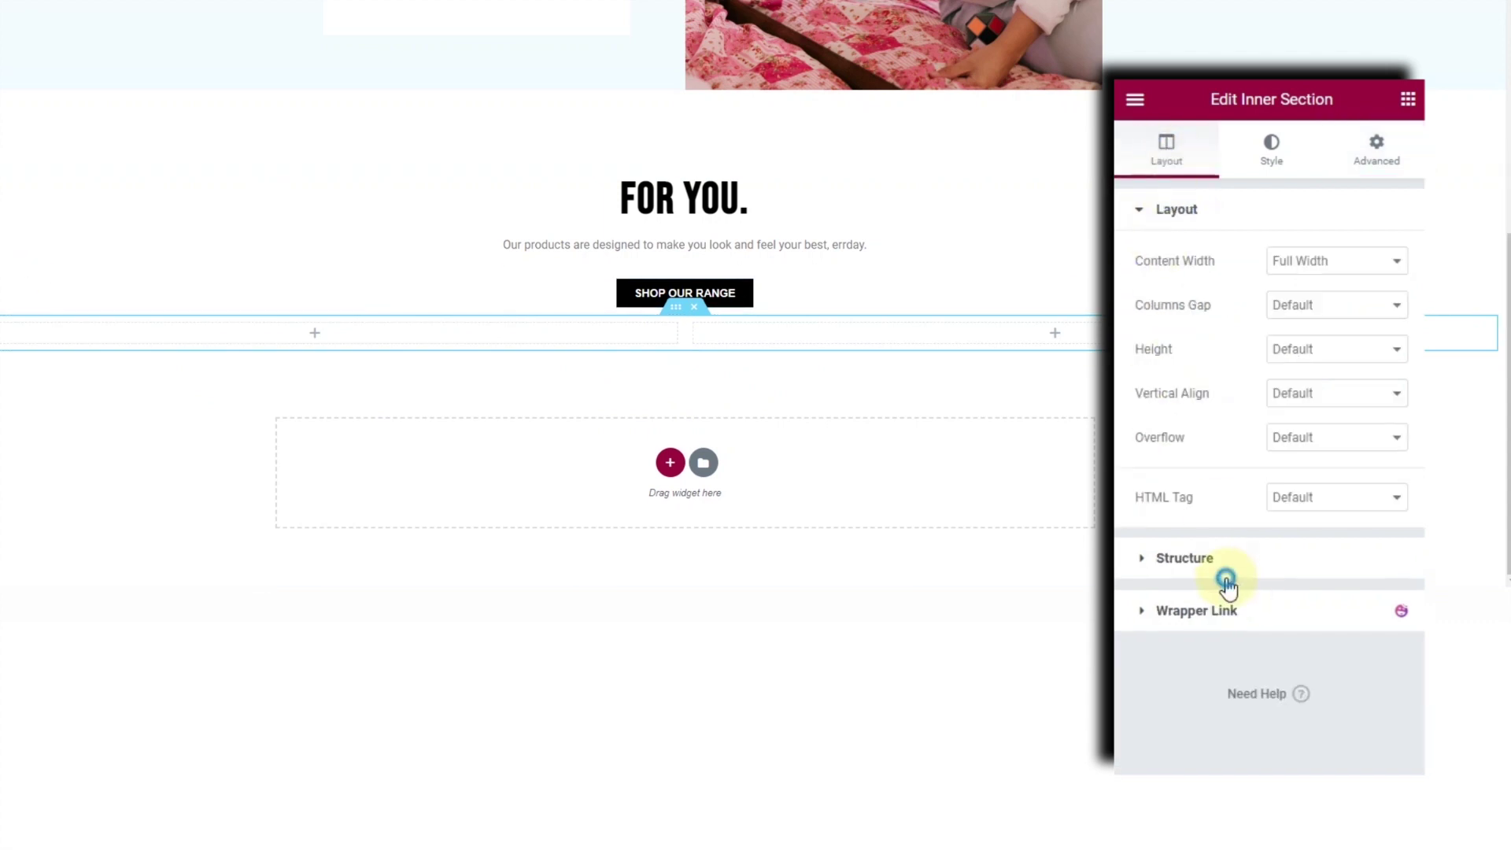
left_click(1225, 575)
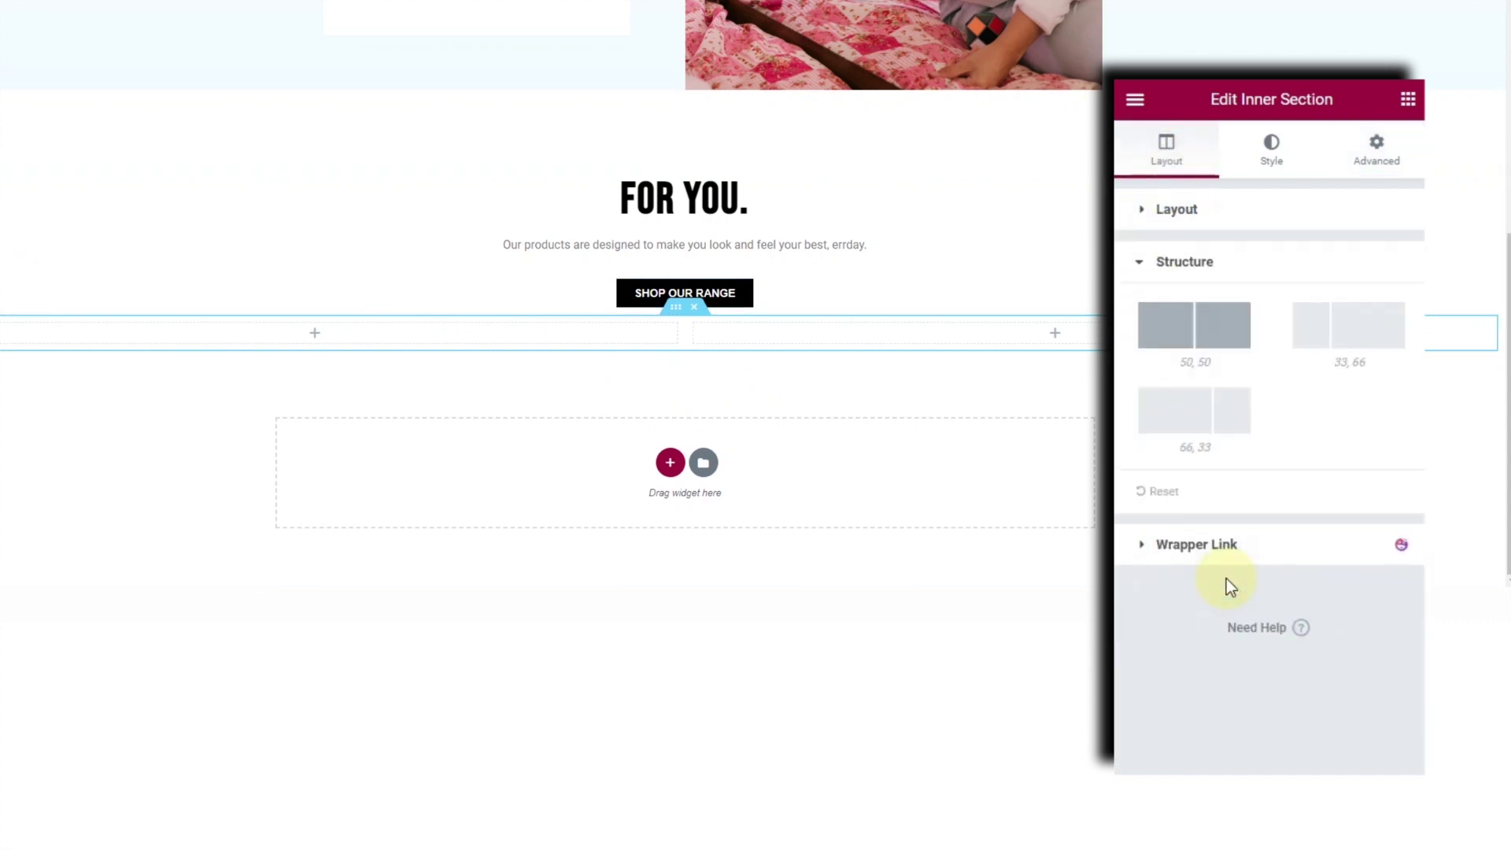
left_click(1389, 341)
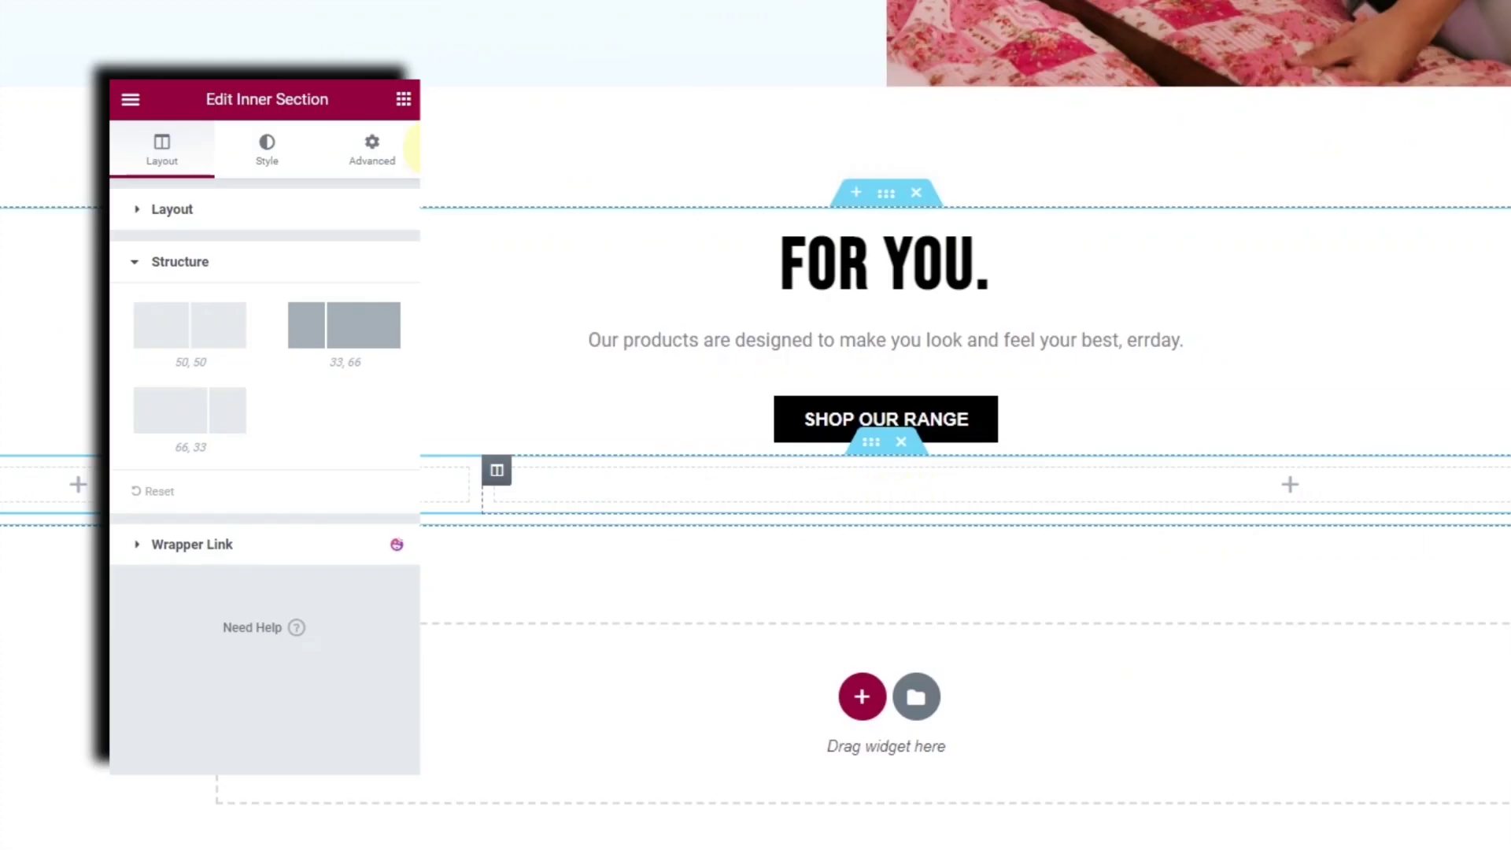
Copy the existing product carousel from the bestsellers section into the wider column of the "For You." inner section.
left_click(404, 100)
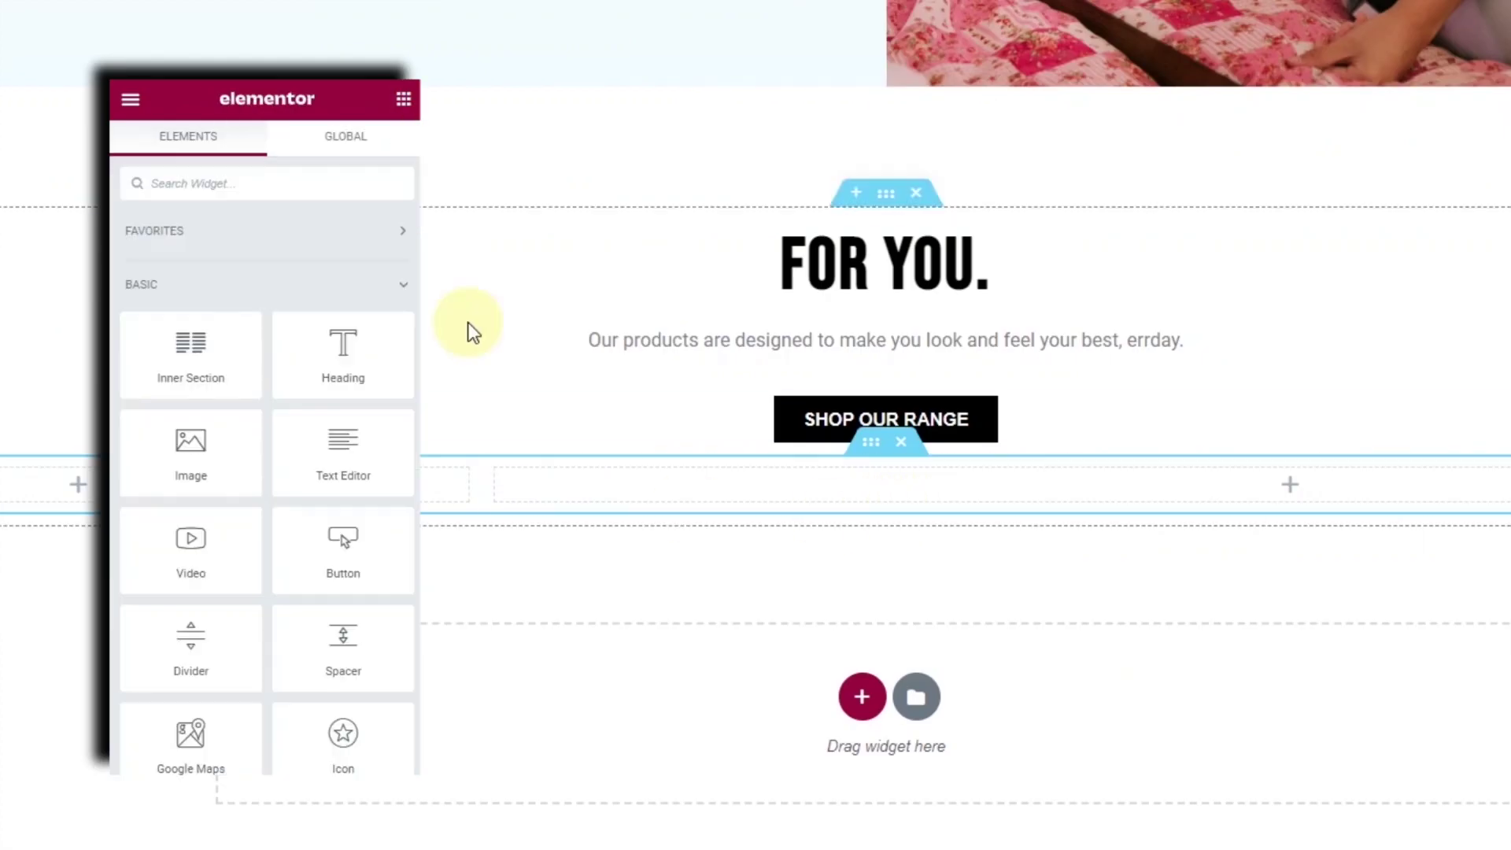
scroll(472, 326, "up", 10)
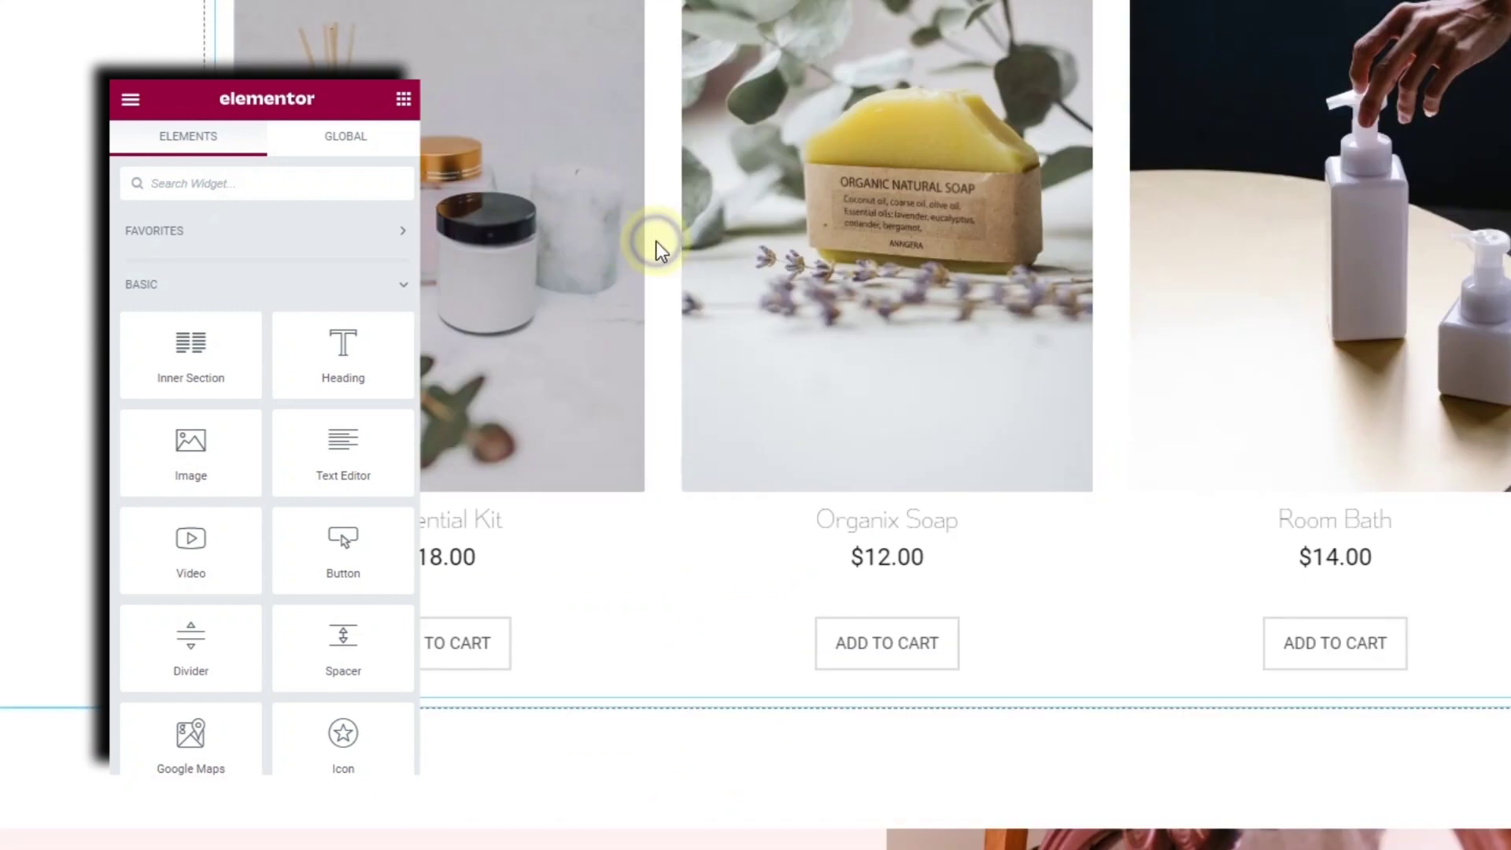
right_click(655, 241)
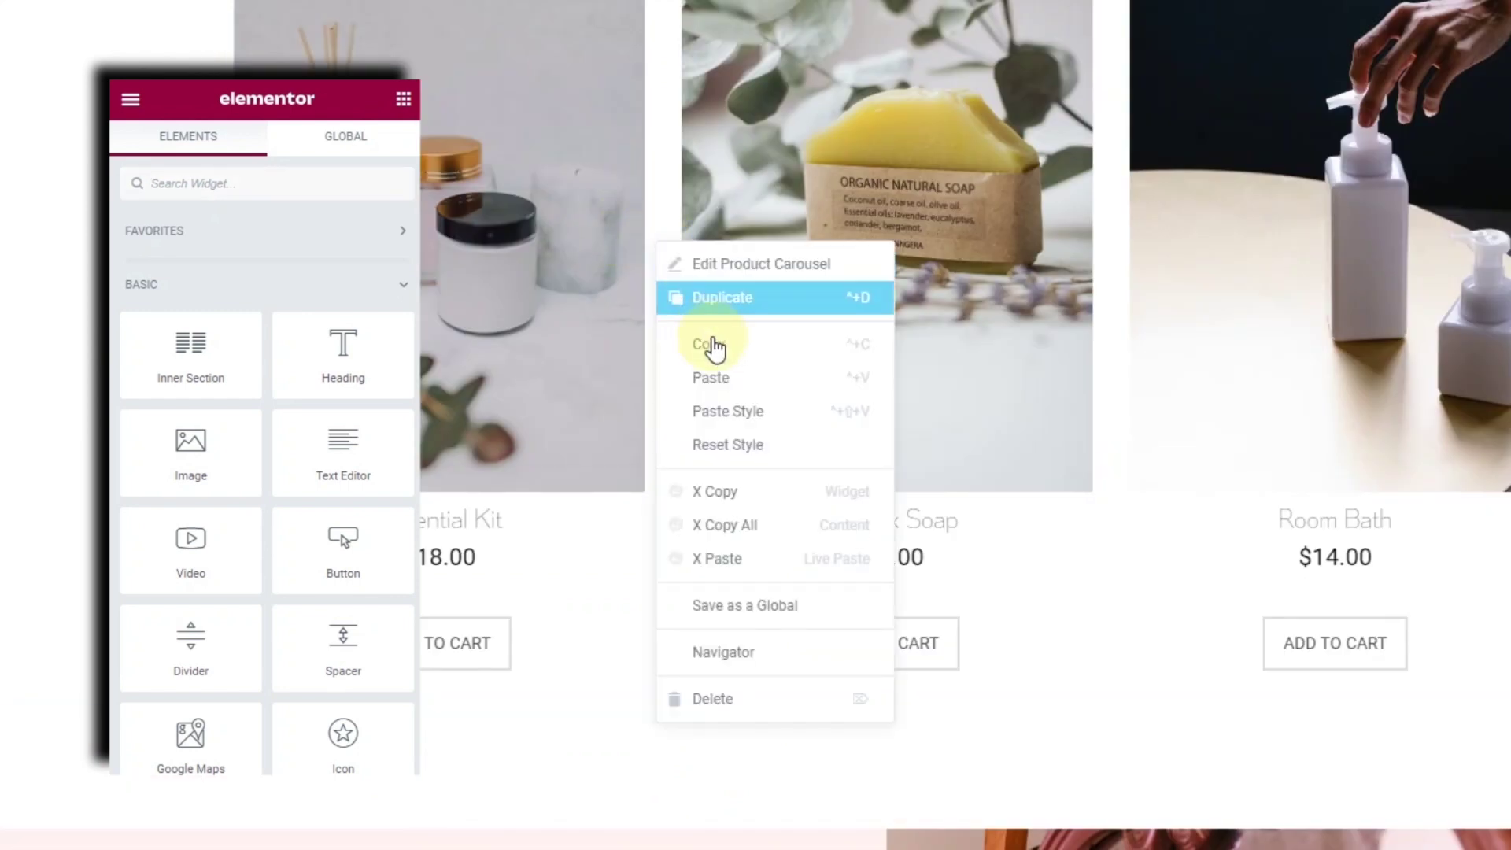
left_click(703, 348)
scroll(1142, 173, "down", 10)
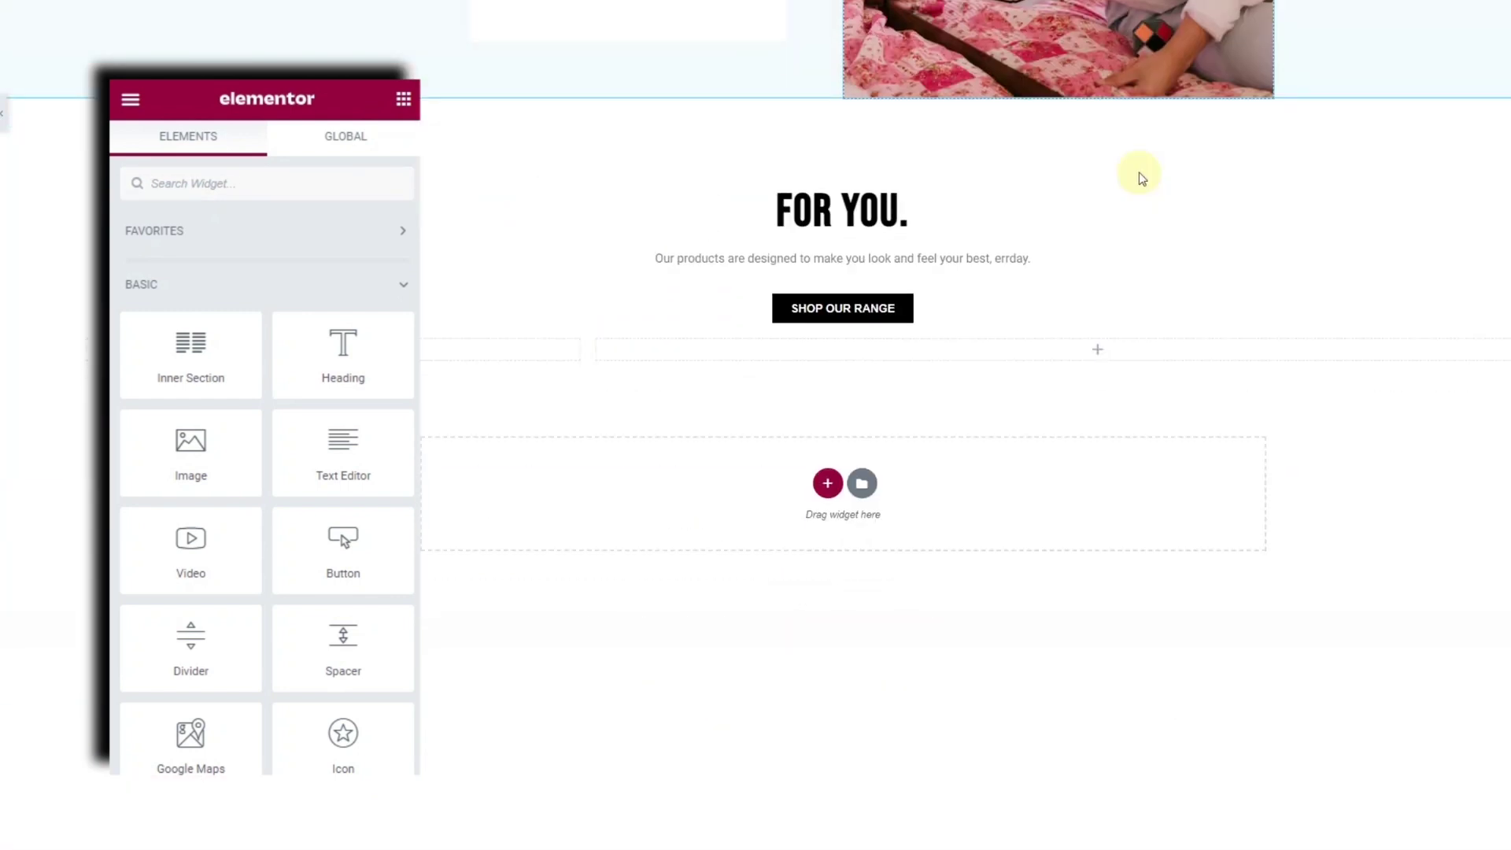
right_click(1100, 352)
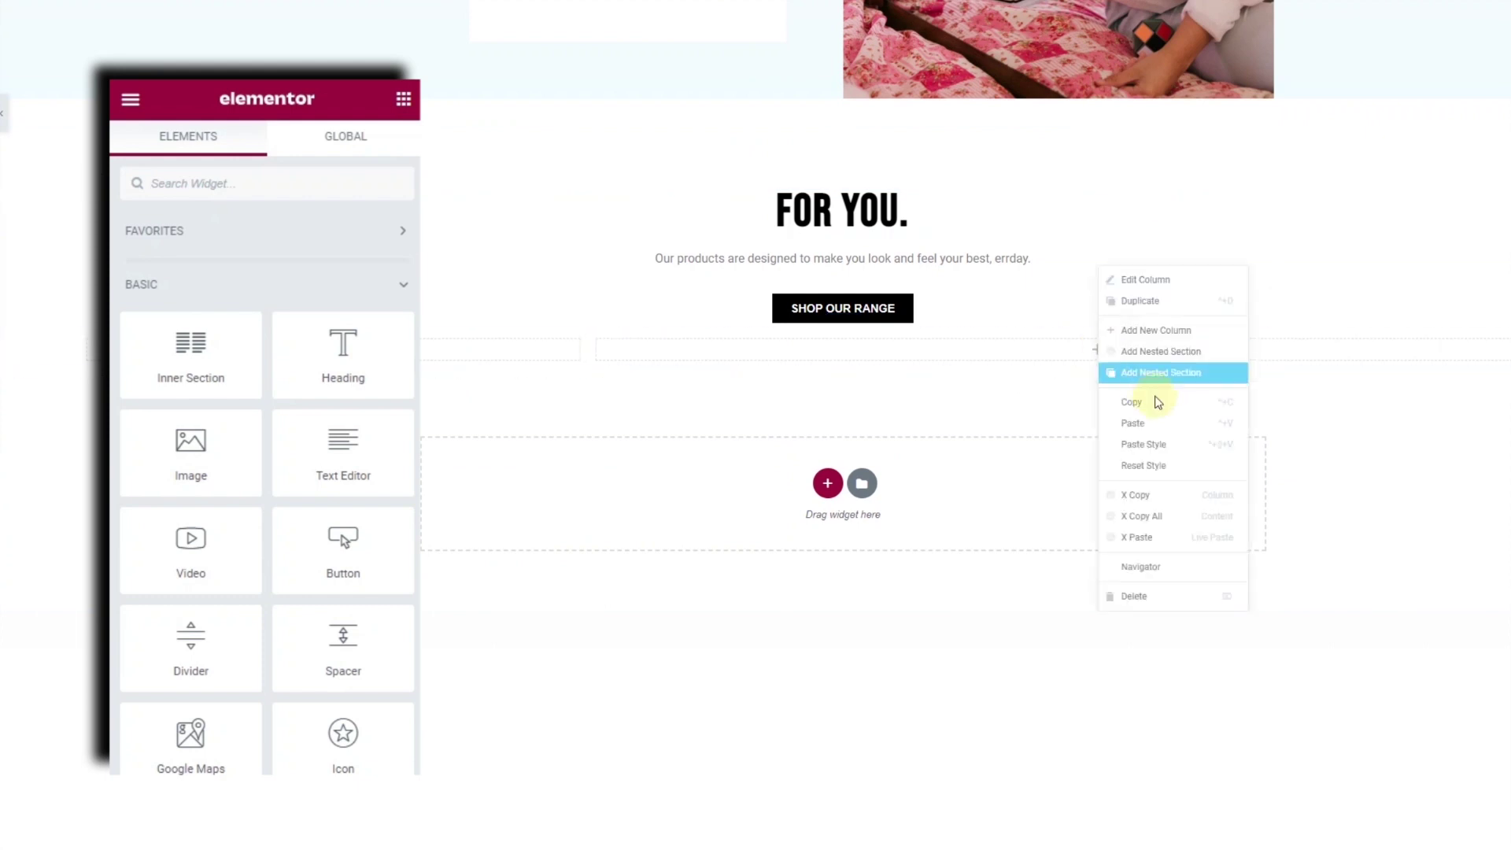
left_click(1165, 429)
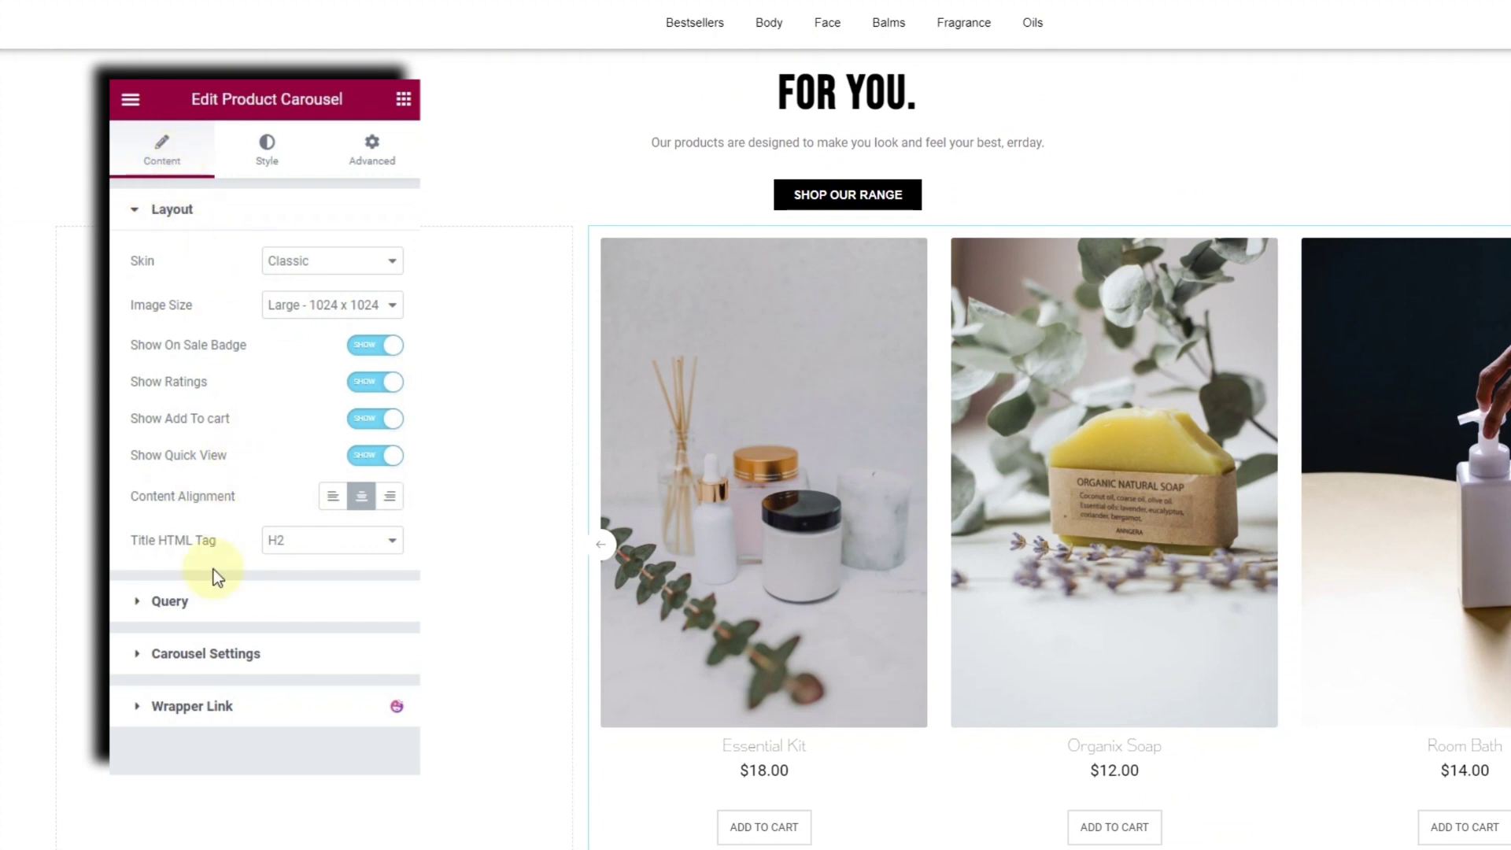
Replace the Bestsellers query term of the pasted product carousel with the Body product category.
left_click(212, 621)
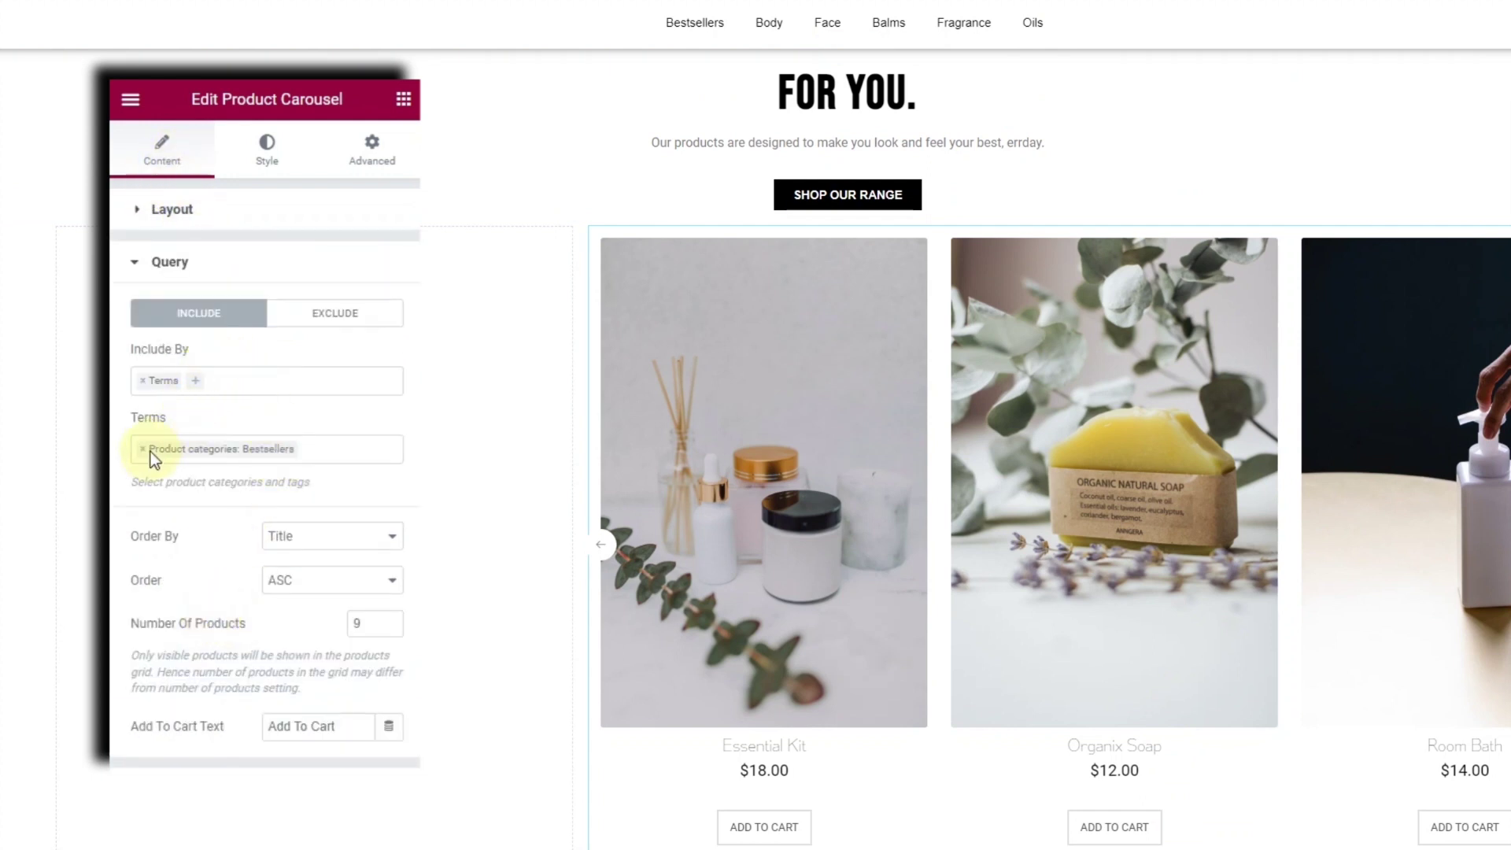
left_click(142, 449)
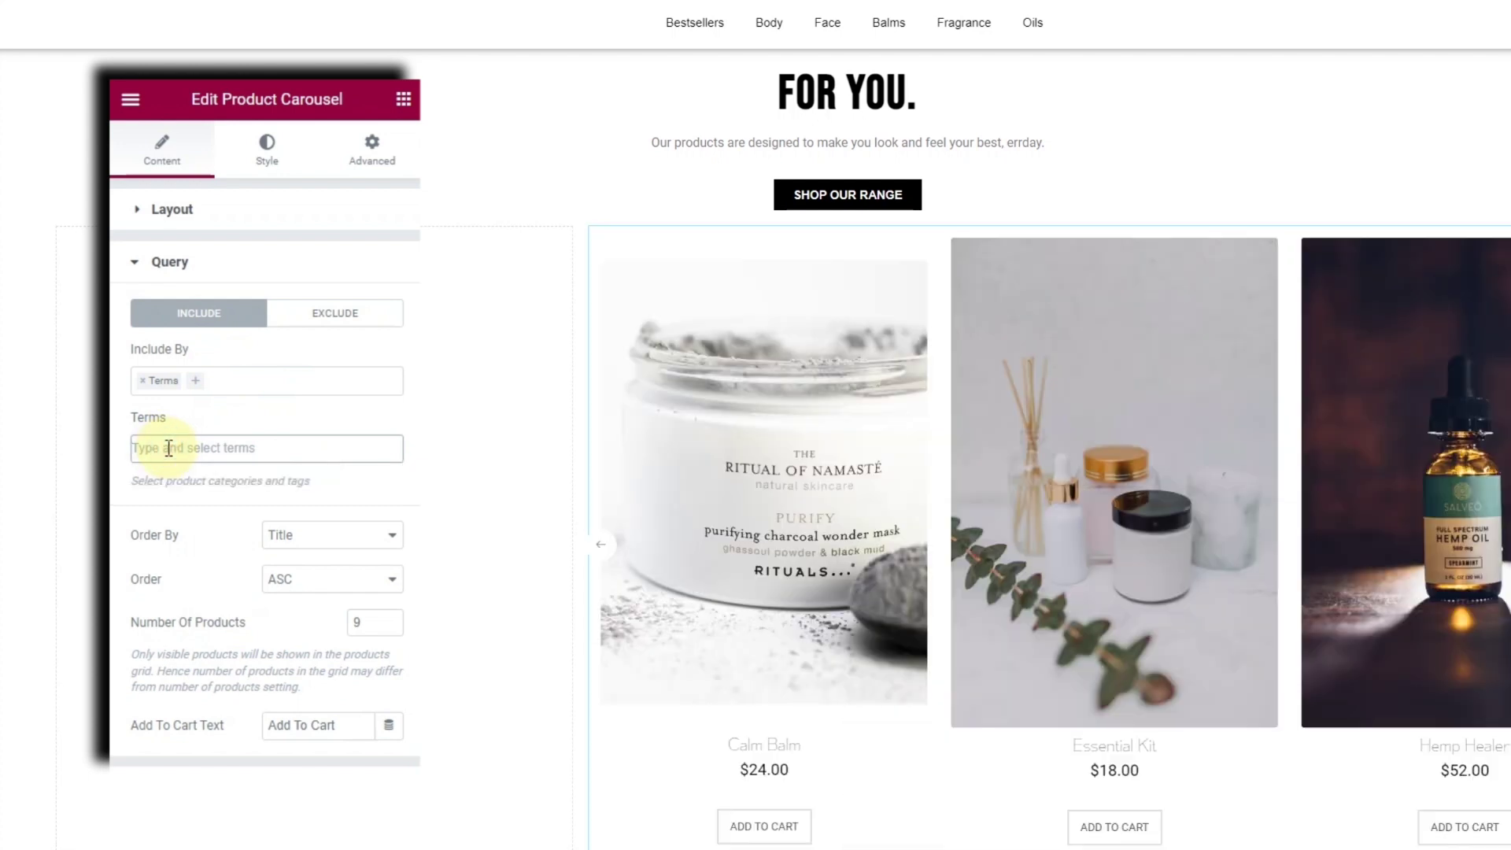
type("body")
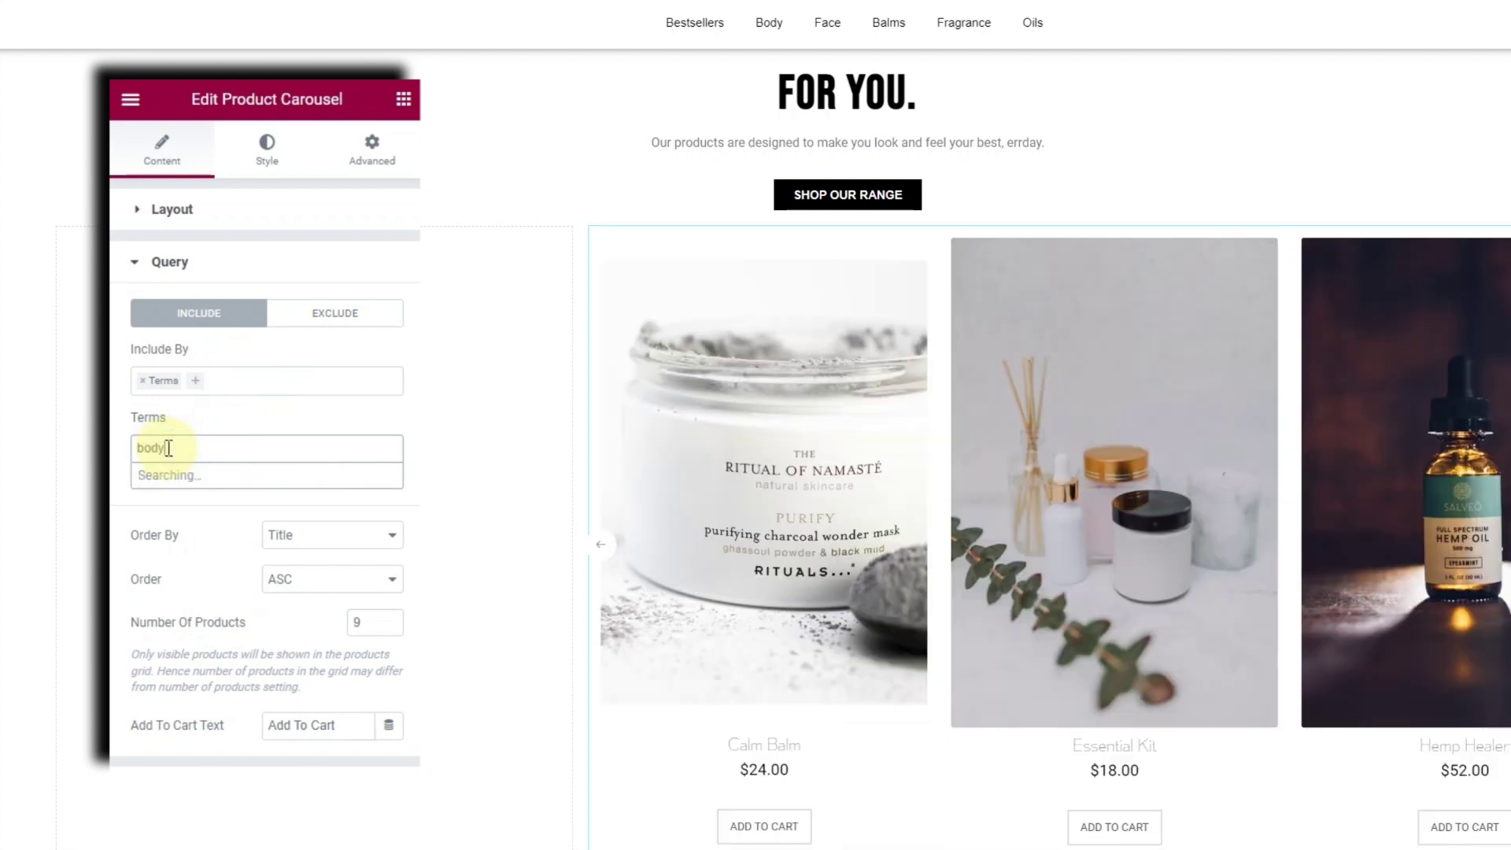
left_click(181, 475)
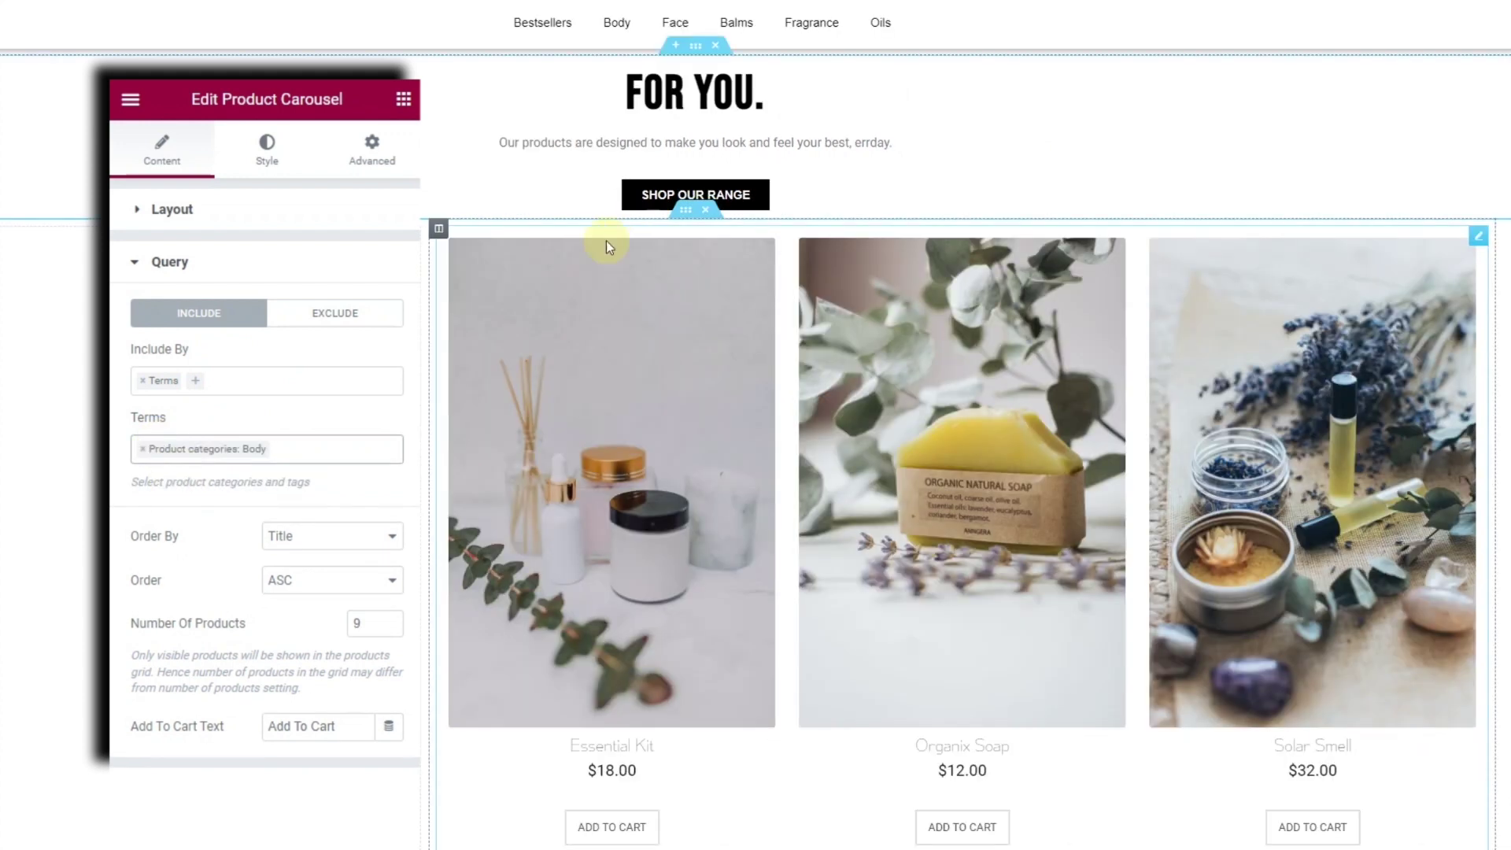
Duplicate the Body product carousel within the wider column of the inner section.
right_click(1480, 240)
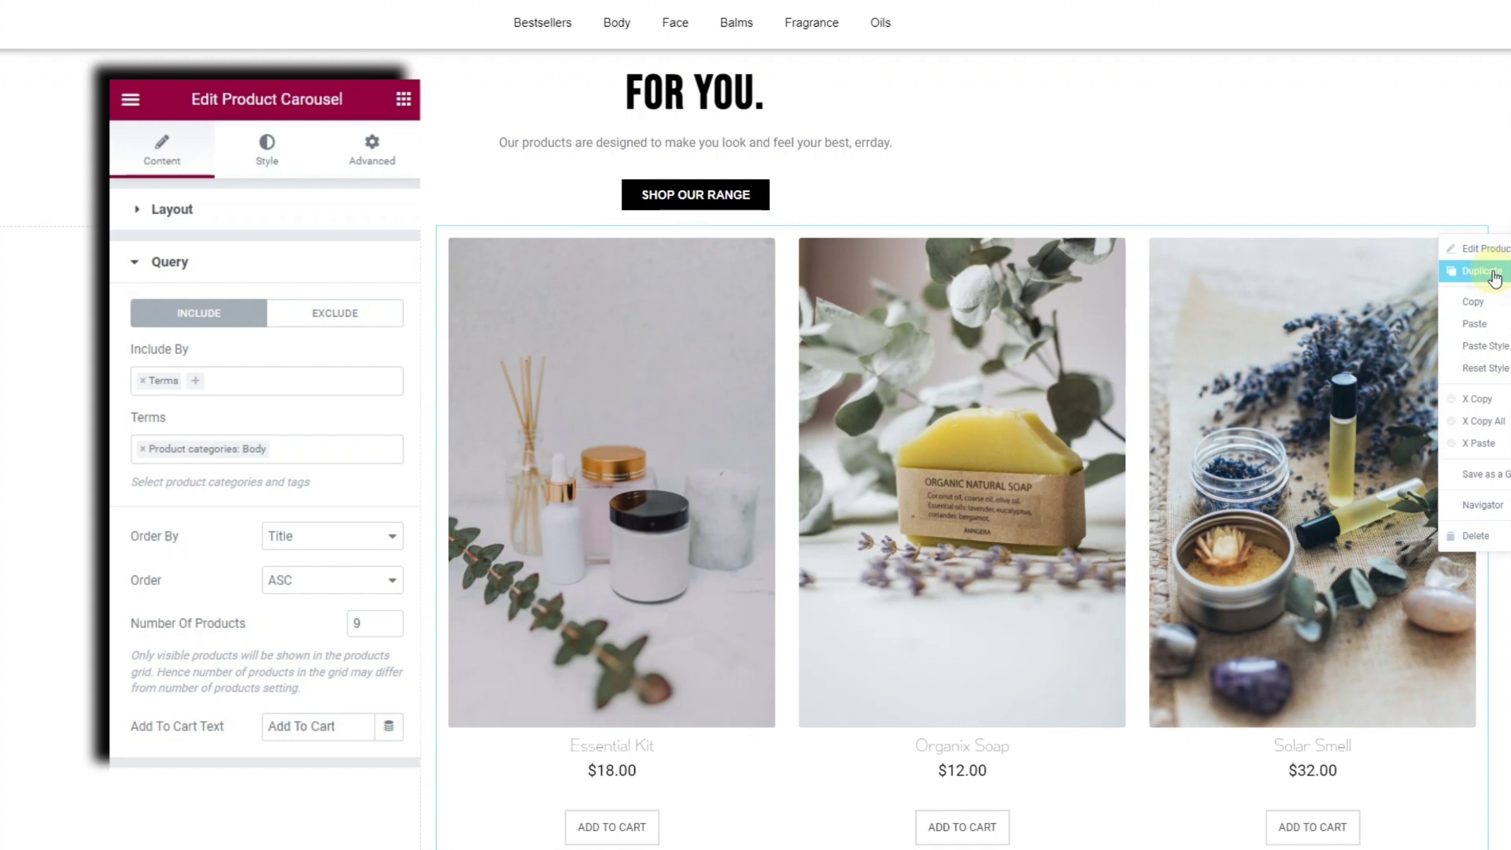
left_click(1480, 271)
scroll(1488, 331, "down", 3)
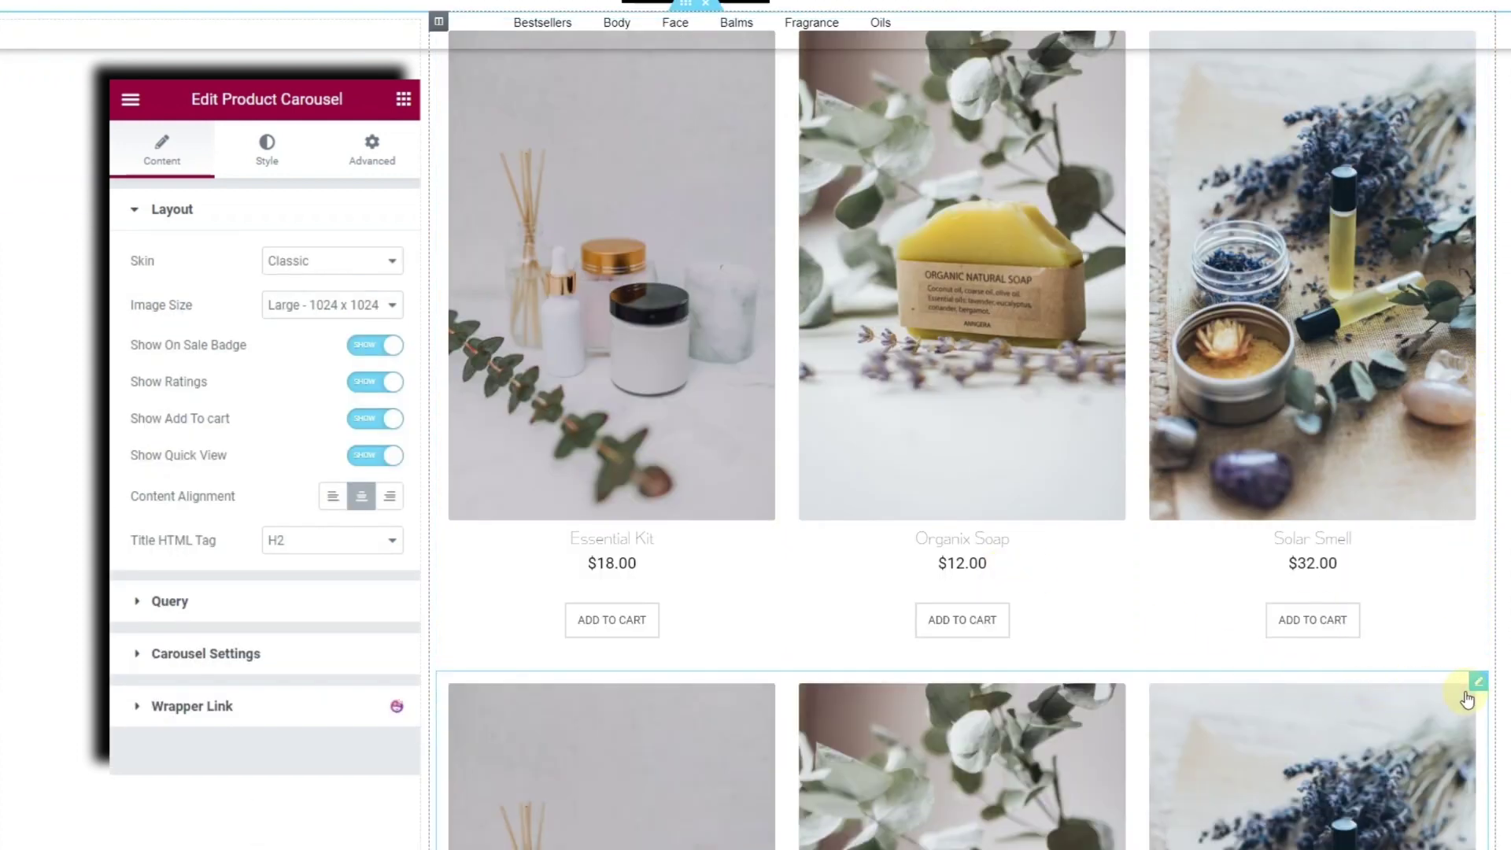
Replace the Body query term of the duplicated product carousel with Face.
left_click(324, 601)
left_click(143, 448)
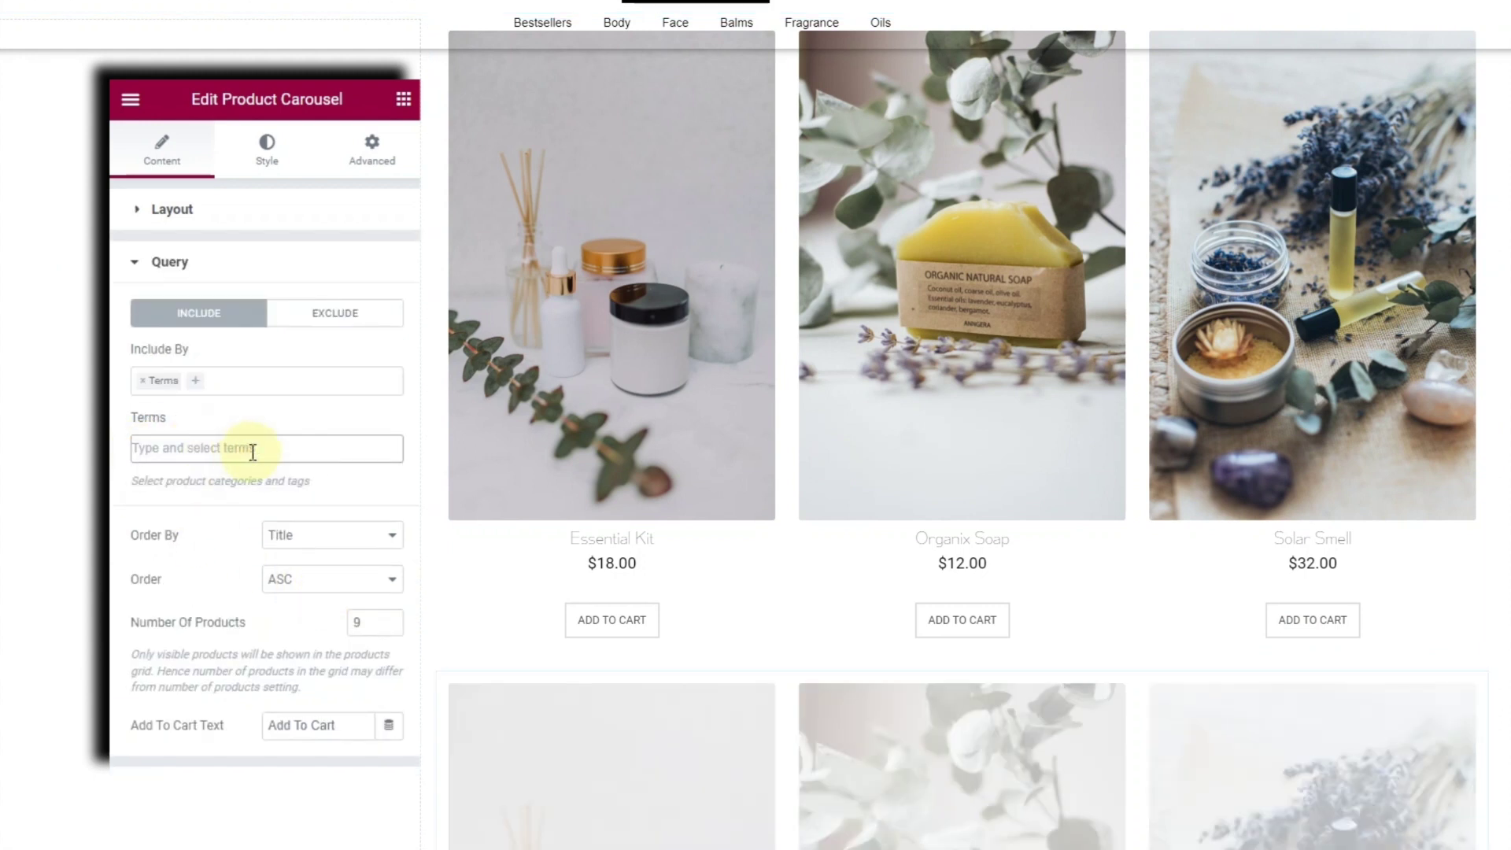
left_click(253, 451)
type("f")
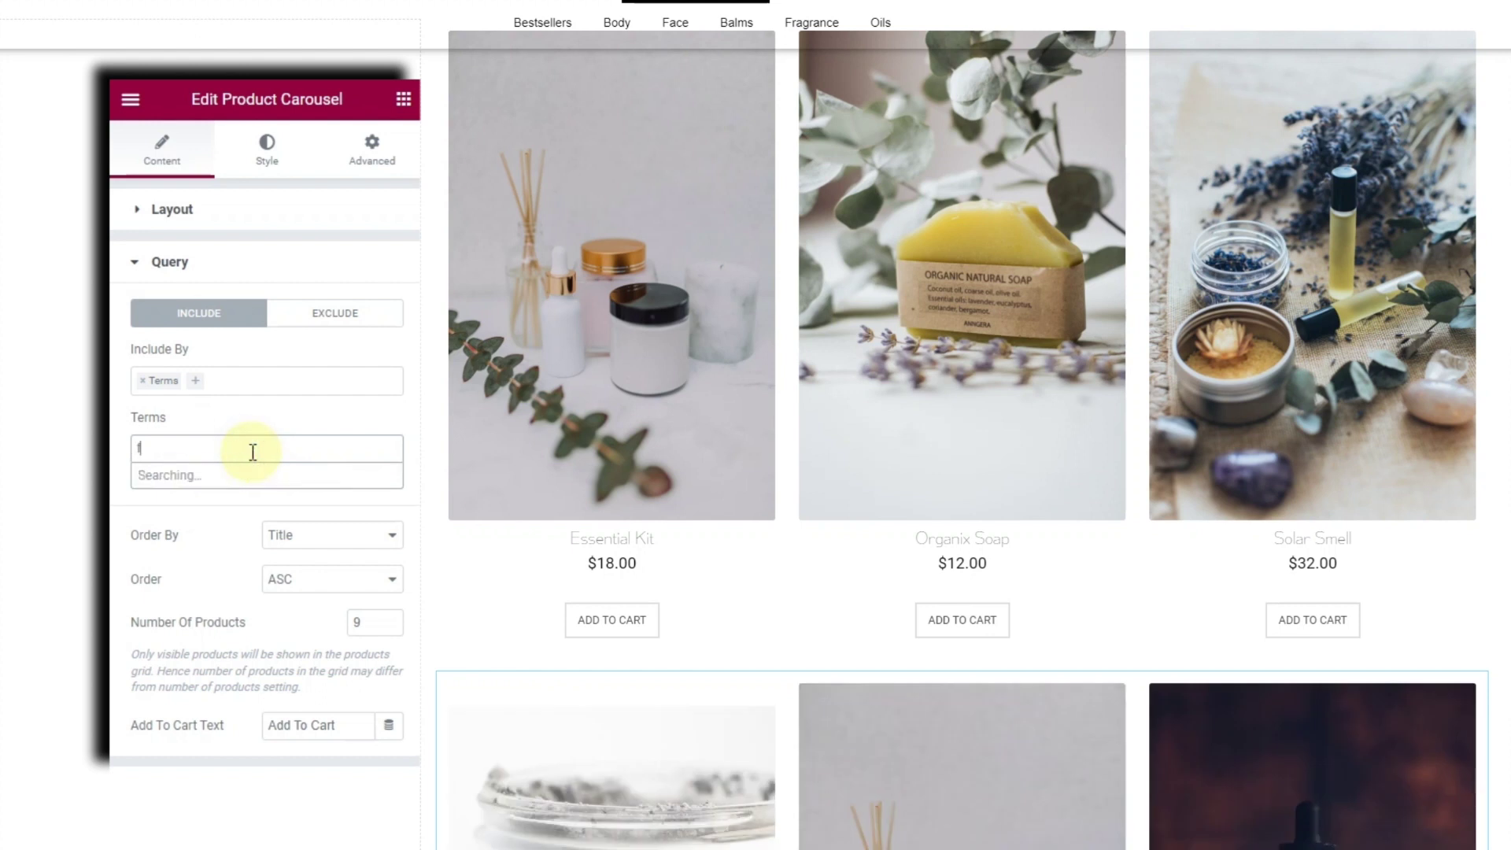
type("ace")
left_click(258, 476)
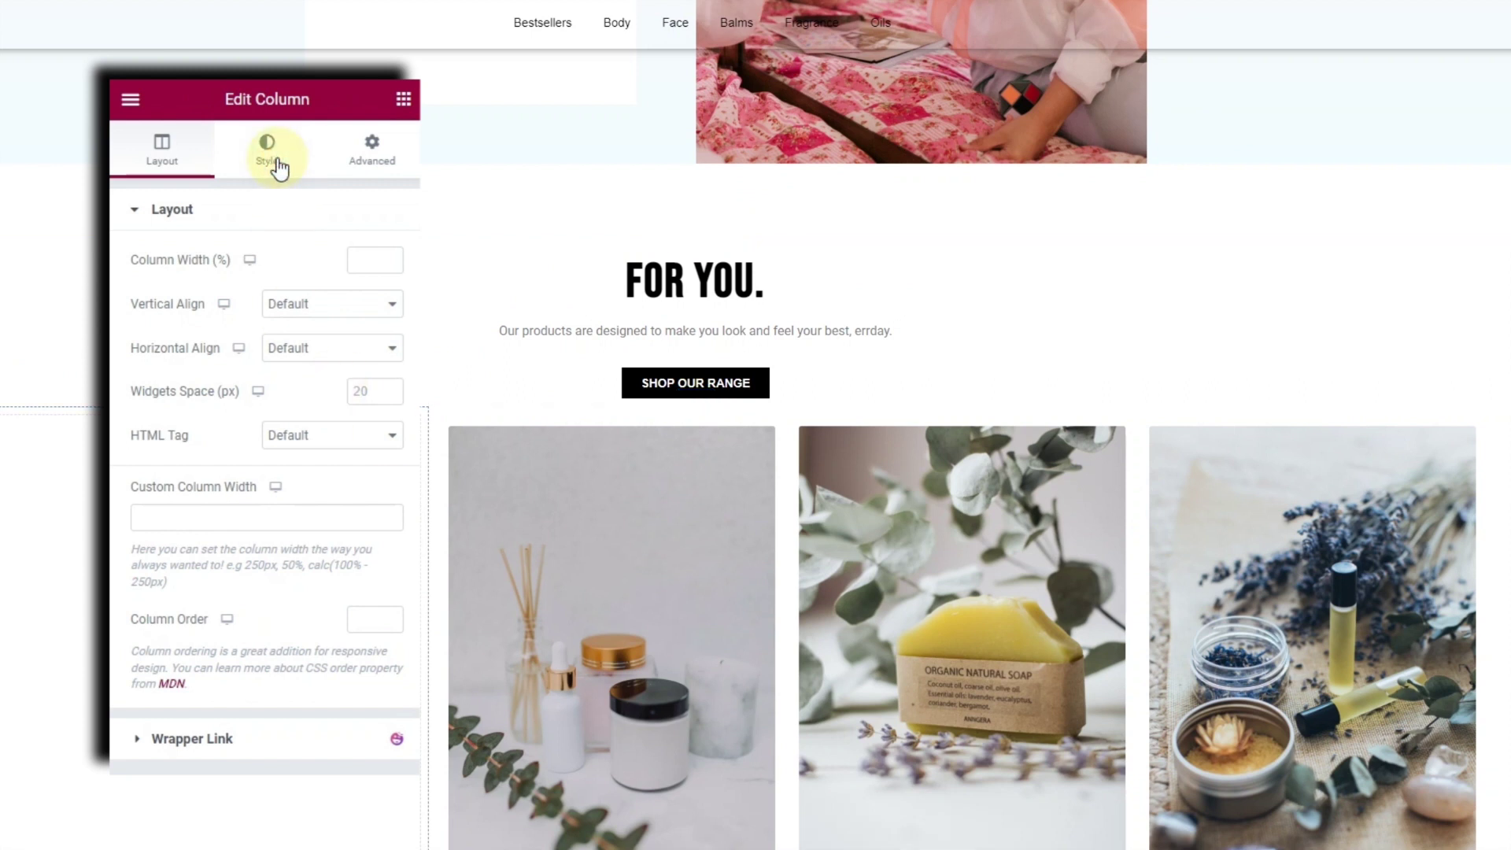
Give the narrow column beside the carousels a classic background with the image of the woman in the beige jacket.
left_click(278, 168)
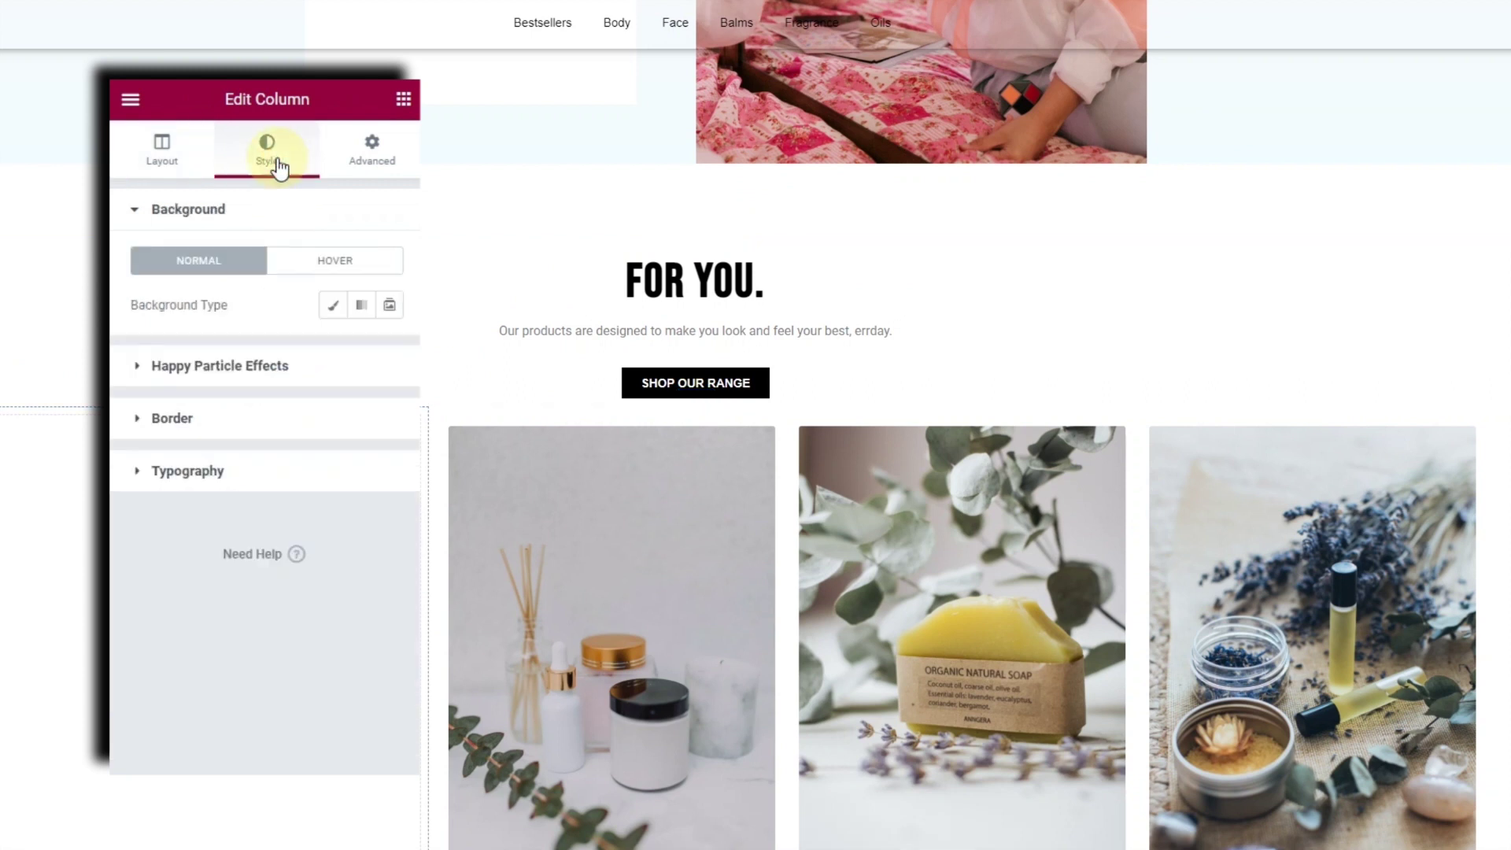
left_click(334, 312)
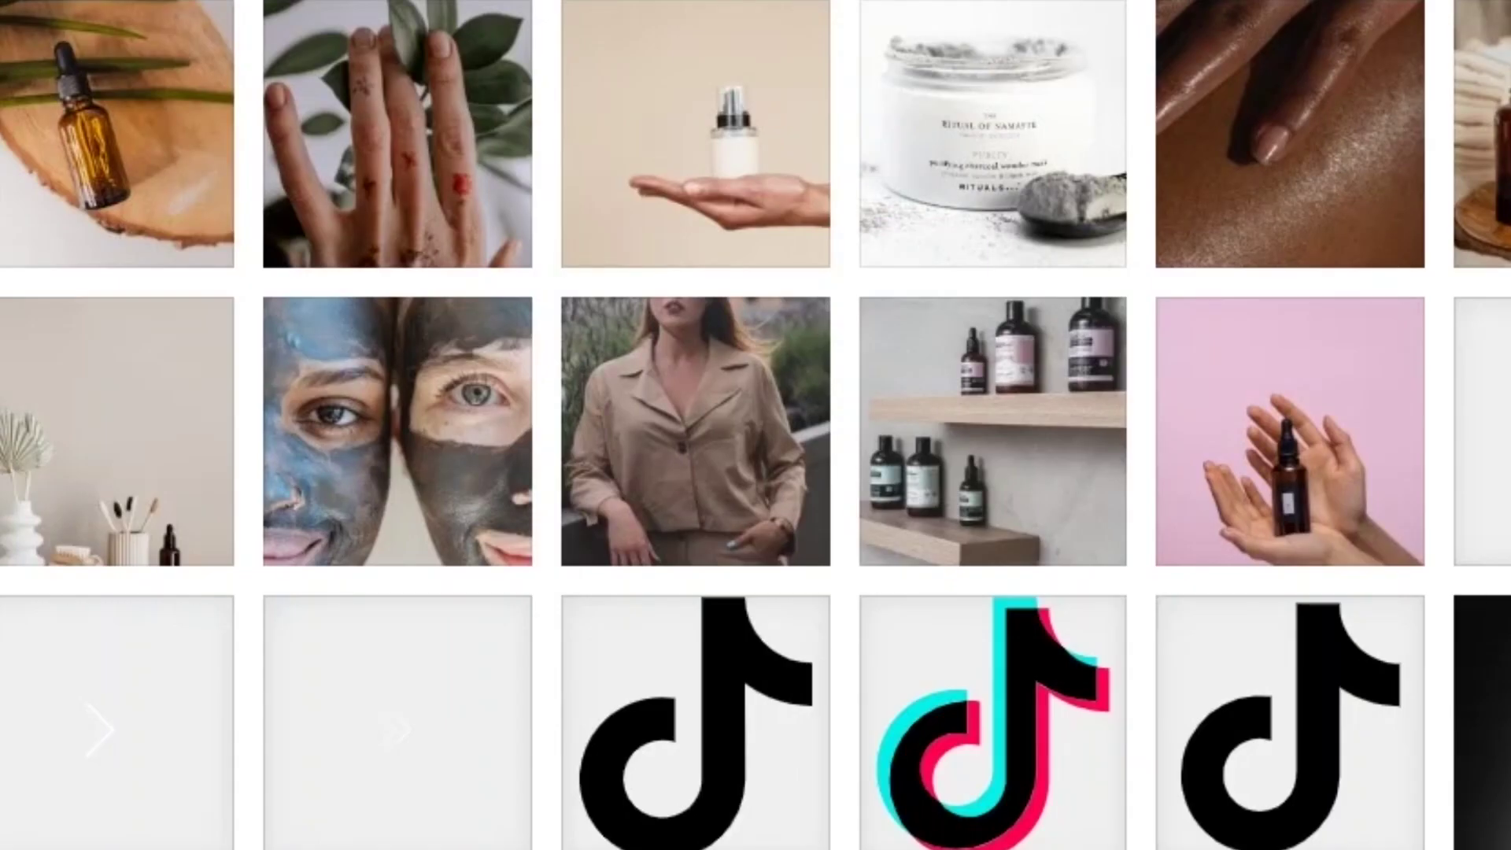
left_click(807, 443)
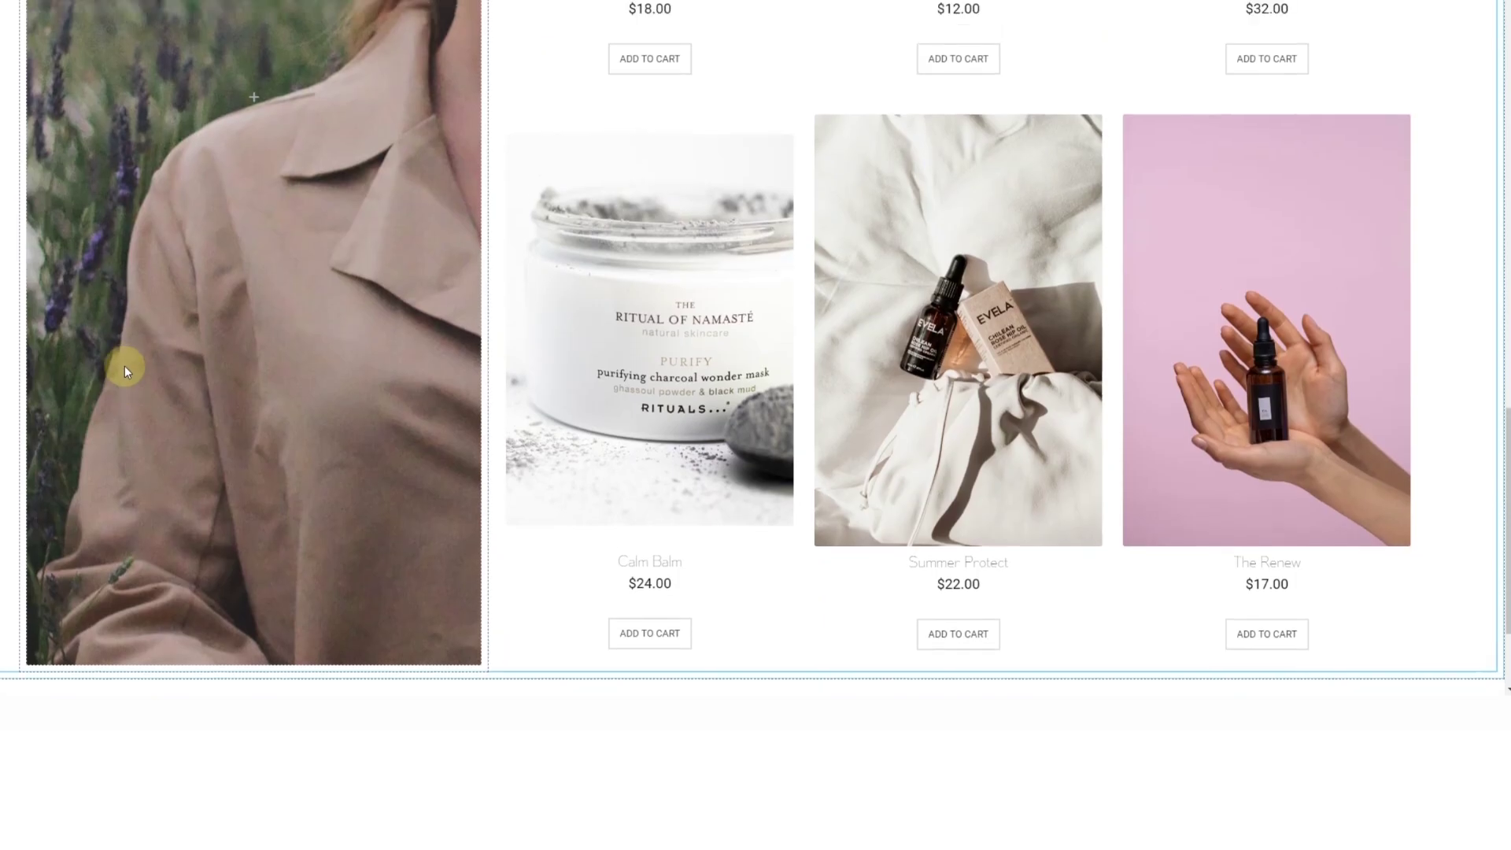
Try the Contain size for the narrow column's background image and check how it fills the column.
scroll(125, 365, "up", 8)
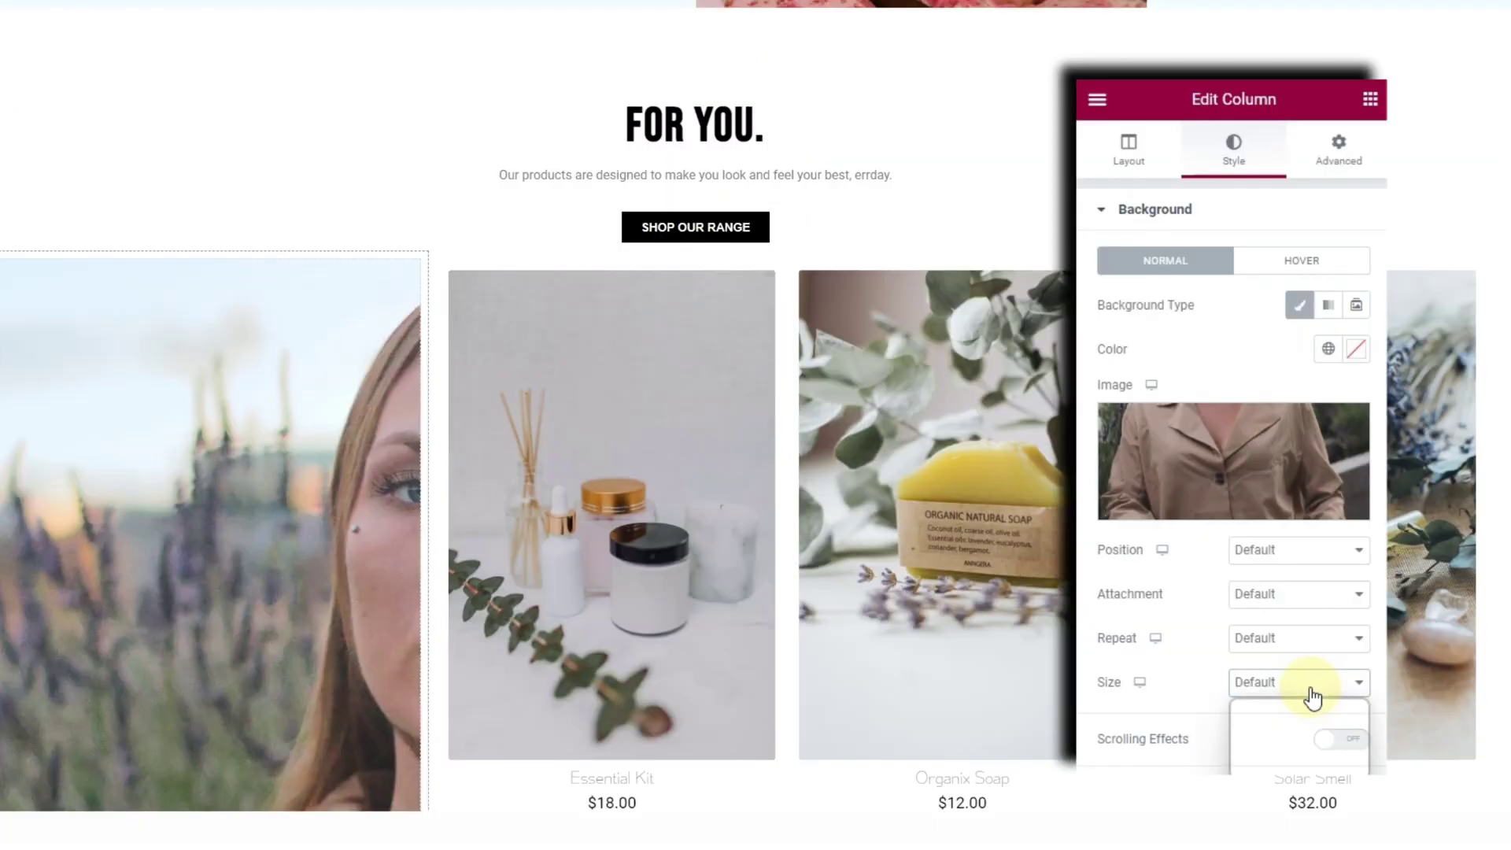
left_click(1299, 682)
left_click(1289, 762)
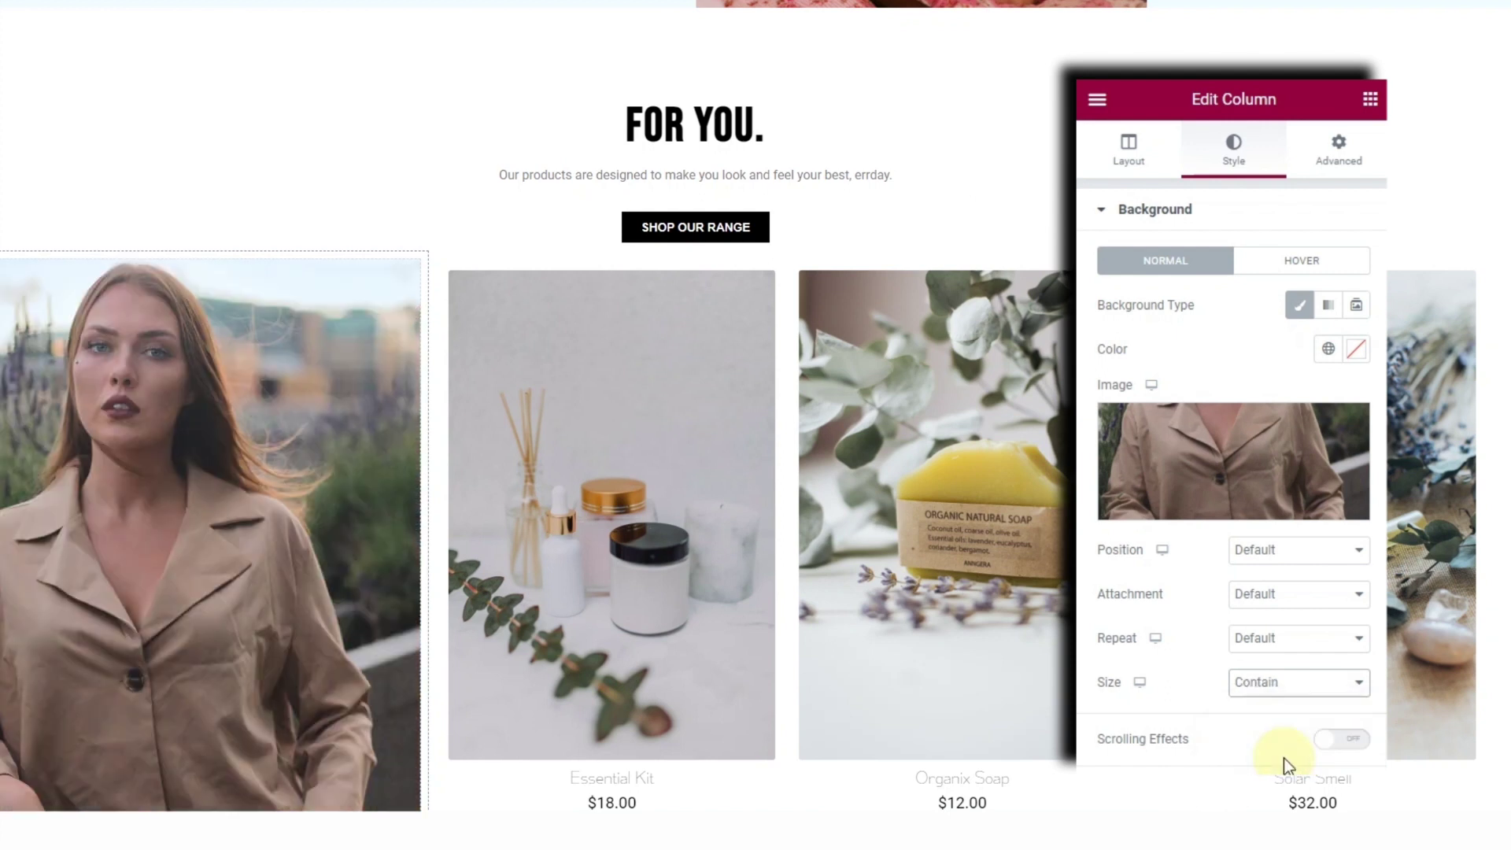
scroll(265, 475, "down", 5)
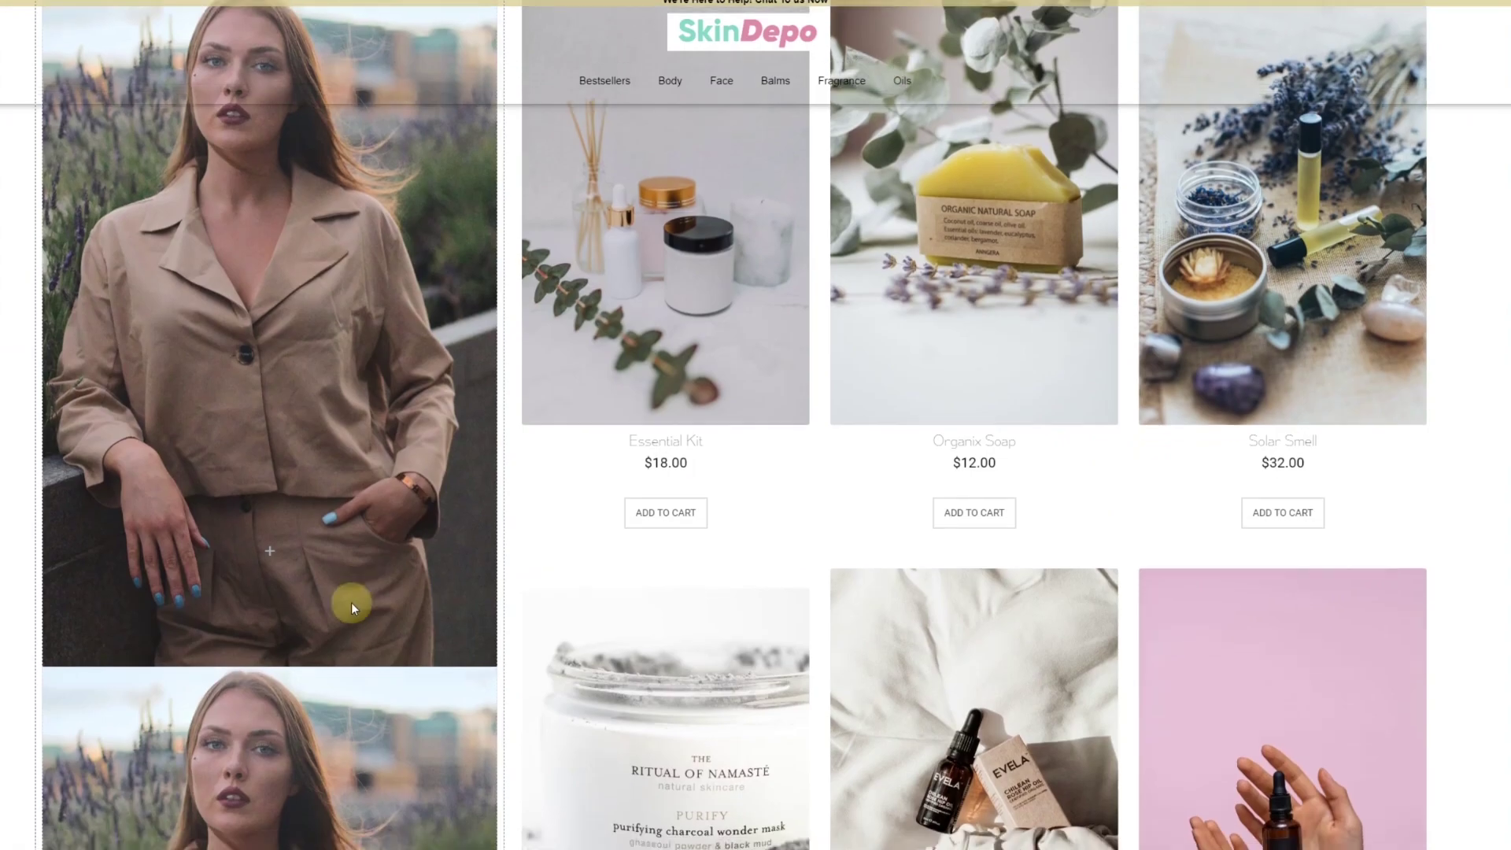
scroll(351, 607, "down", 3)
scroll(370, 363, "up", 5)
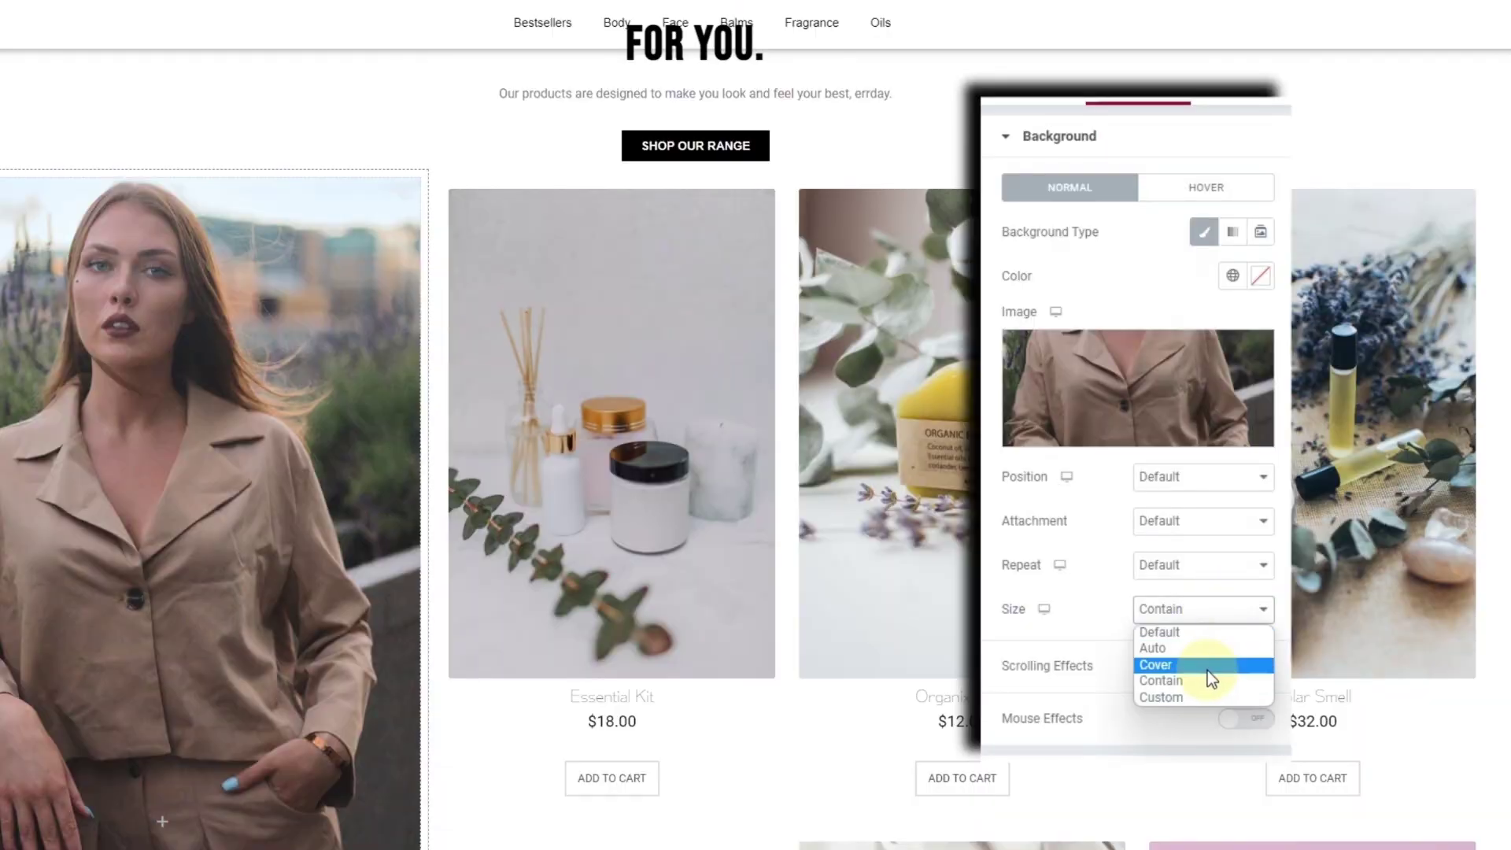
Set the size of the narrow column's background image to Cover.
left_click(1208, 665)
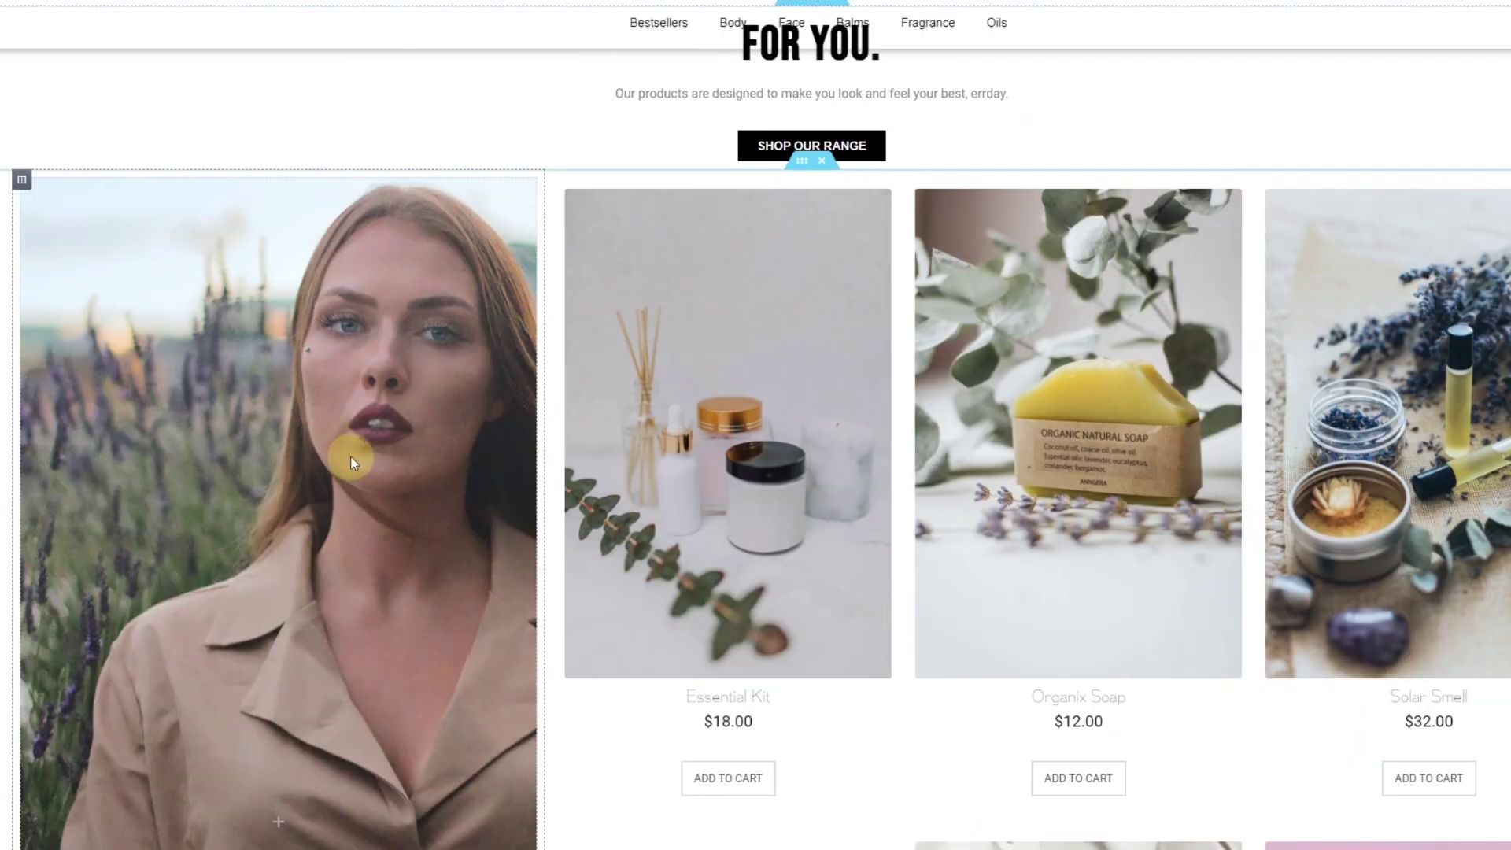
scroll(351, 456, "down", 4)
scroll(49, 329, "up", 4)
scroll(49, 329, "up", 1)
Set the position of the narrow column's background image to Center Center.
left_click(1137, 551)
left_click(1133, 596)
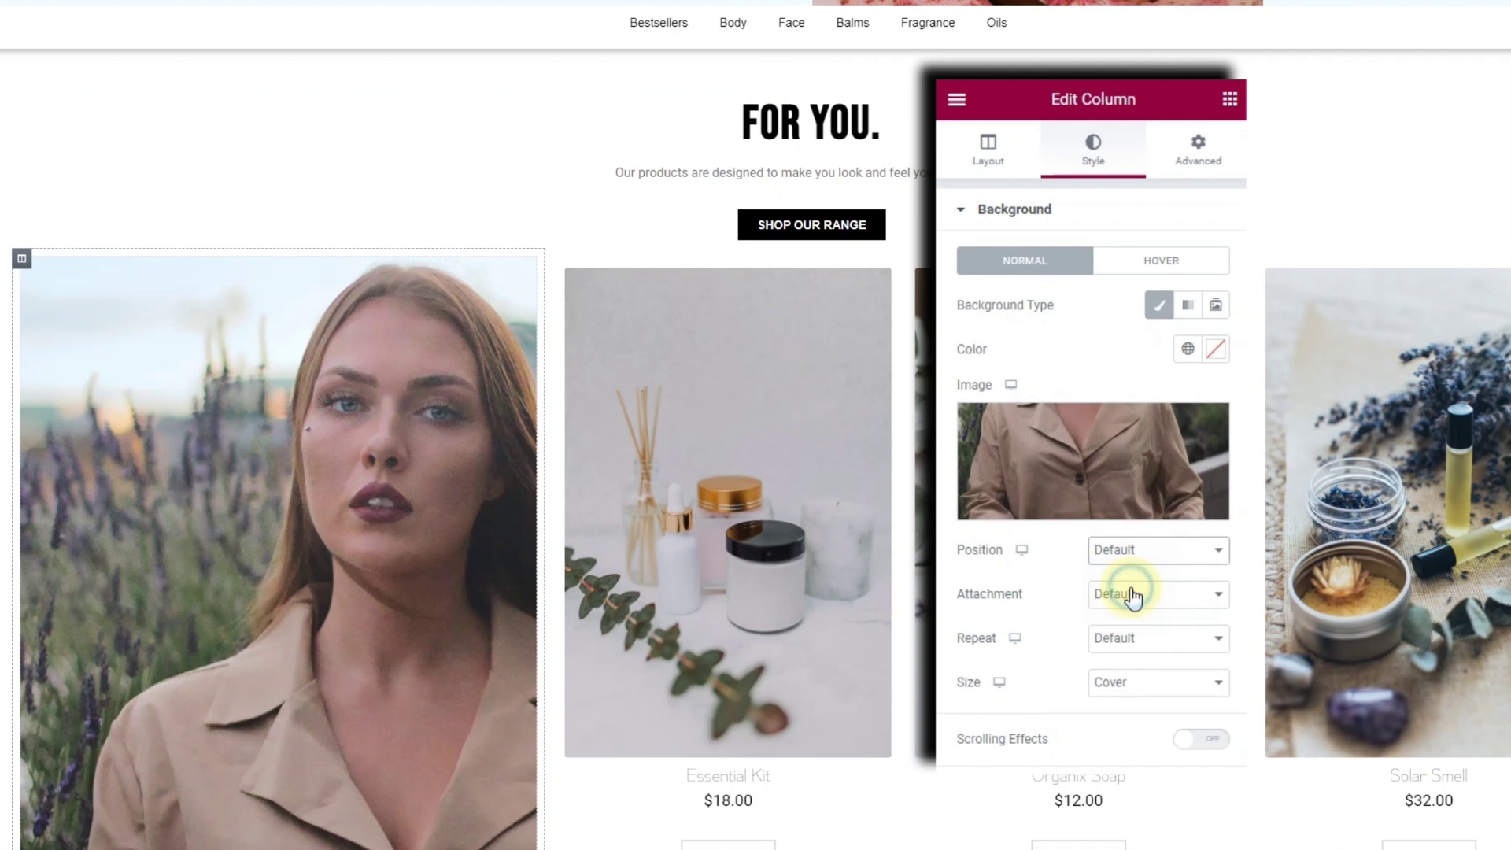
scroll(153, 461, "down", 6)
scroll(113, 476, "up", 5)
scroll(70, 338, "up", 1)
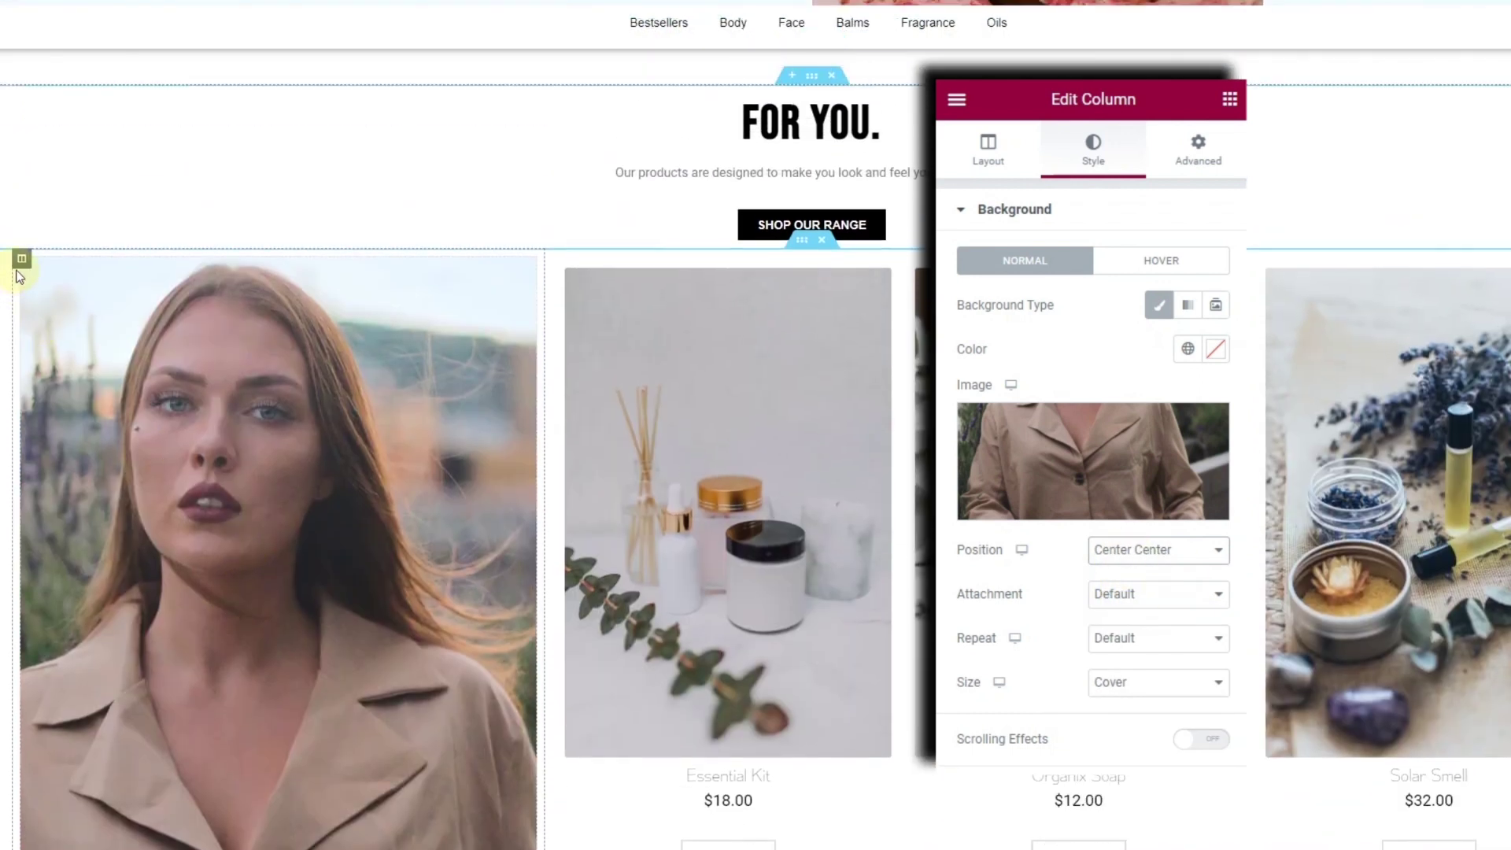
Set all padding and margin values of the image column to 0.
left_click(1209, 157)
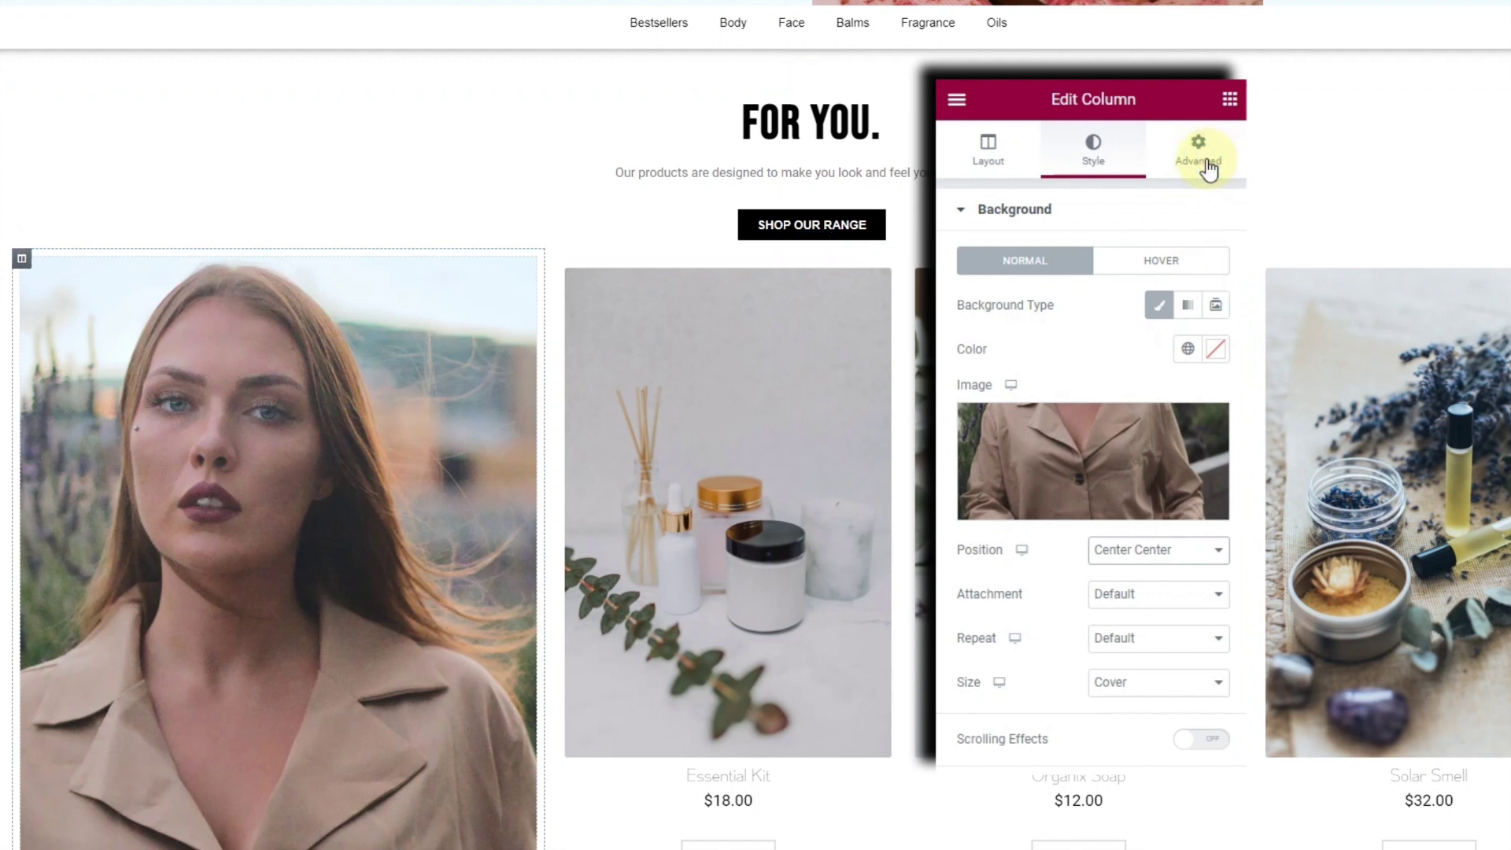
left_click(976, 373)
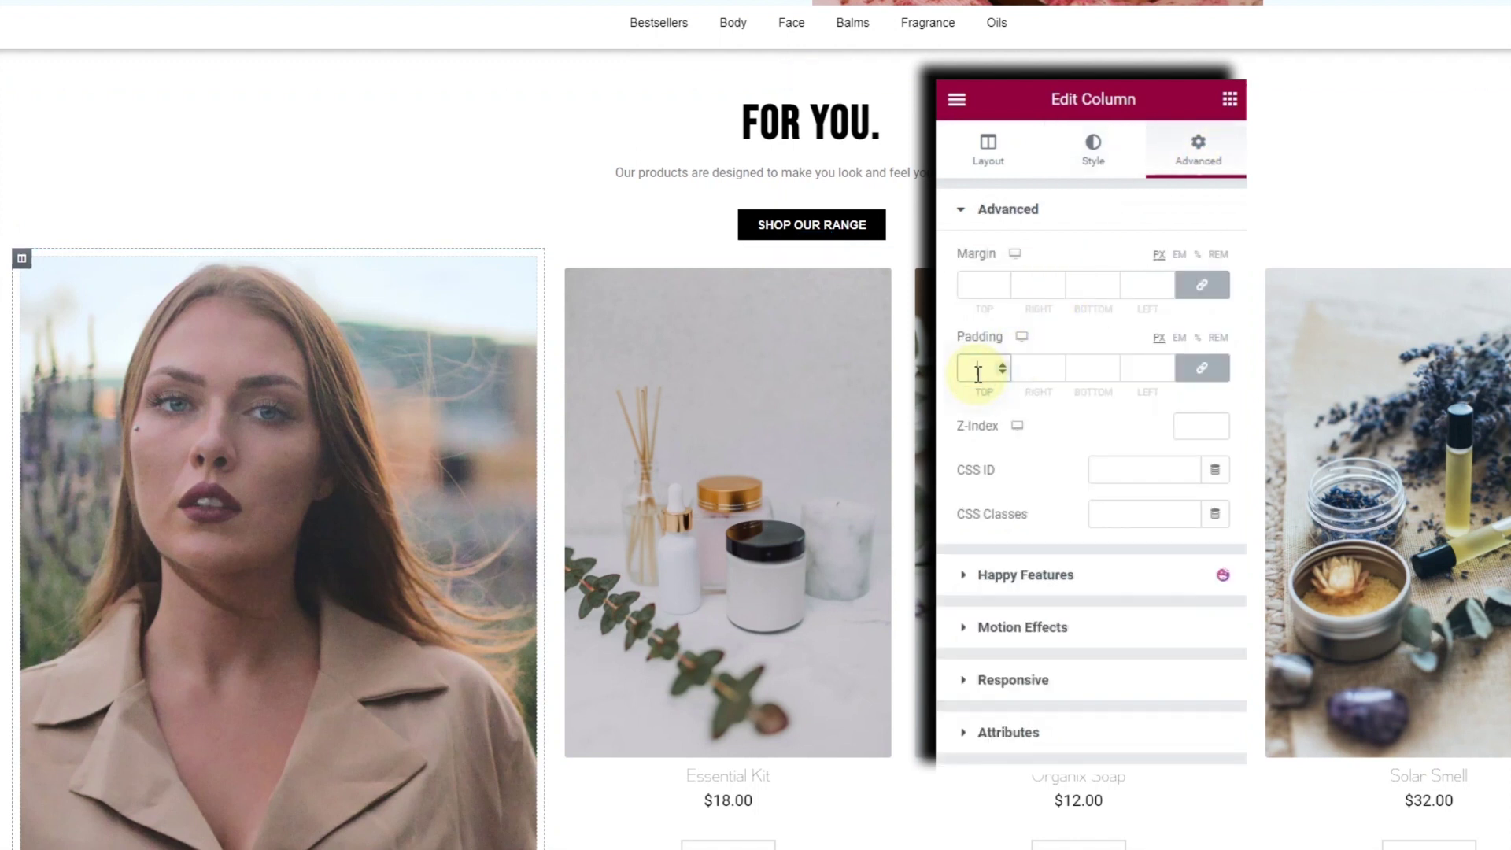
type("0")
left_click(985, 286)
type("0")
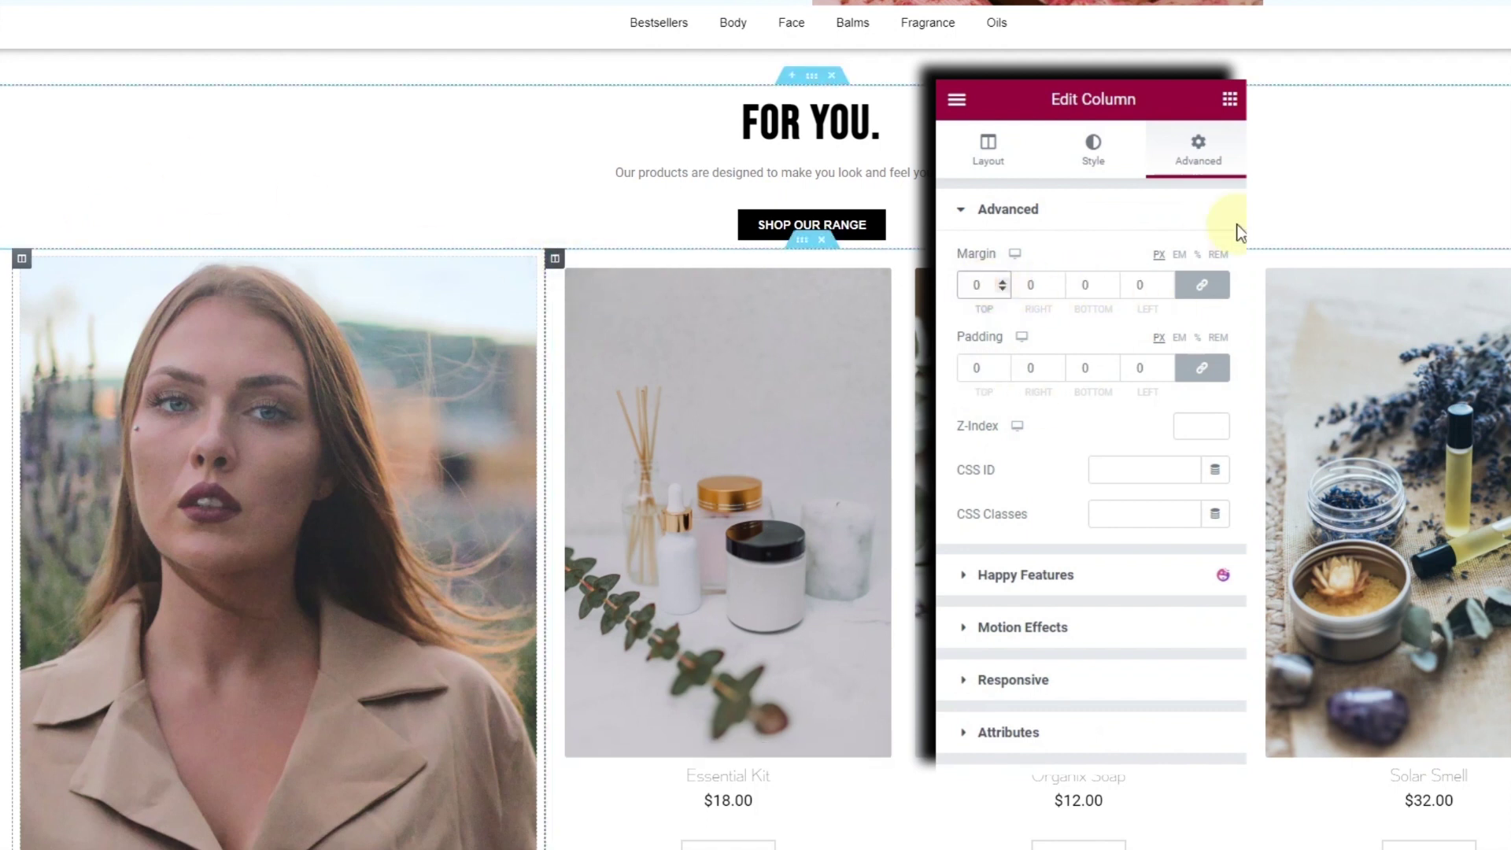
Set all padding and margin values of the product carousel column to 0.
key("ctrl+z")
left_click(1198, 150)
type("0")
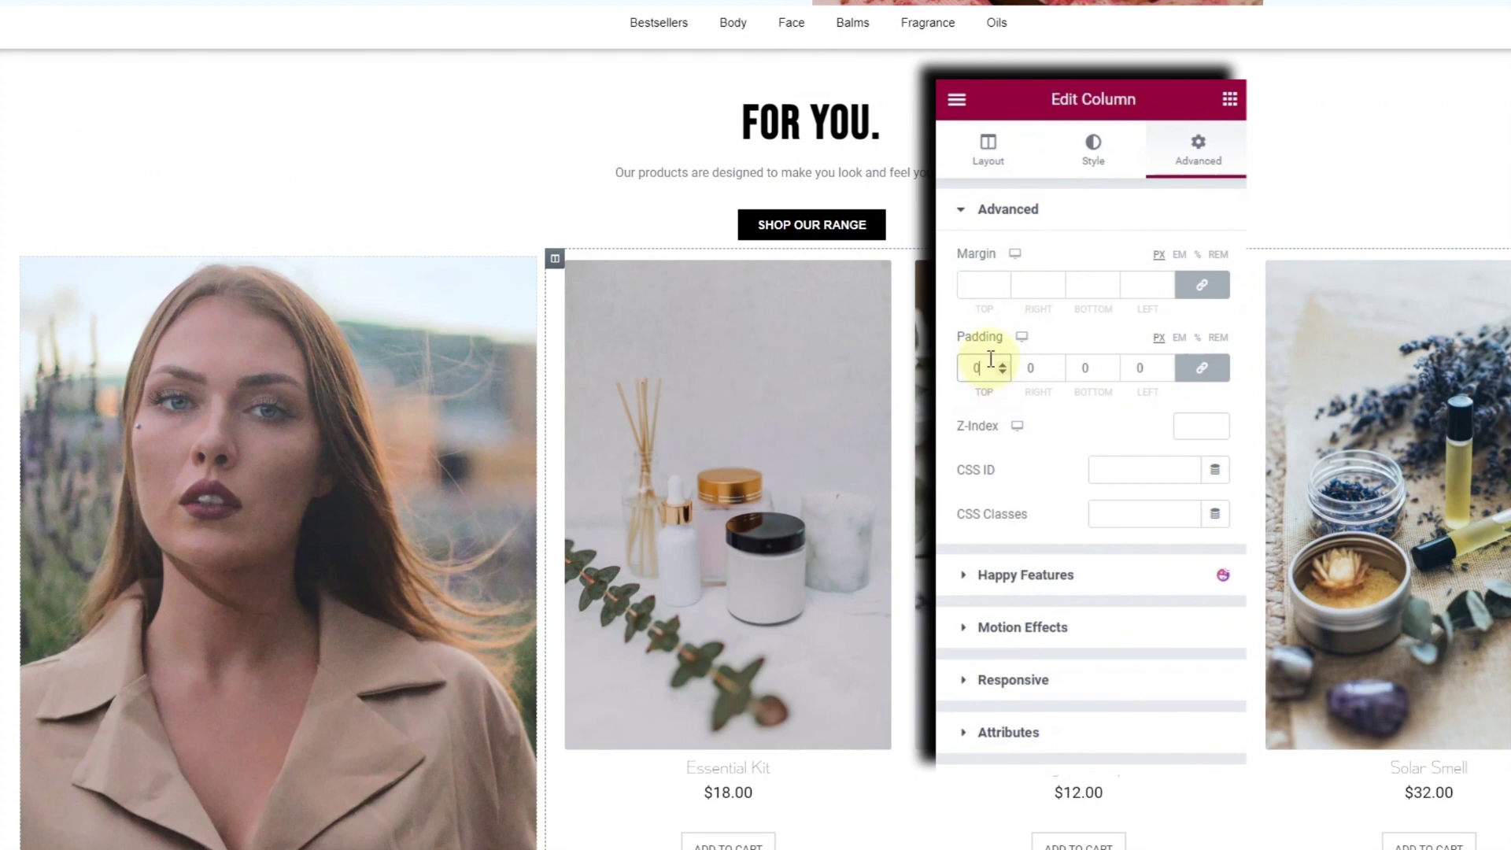
left_click(979, 290)
type("0")
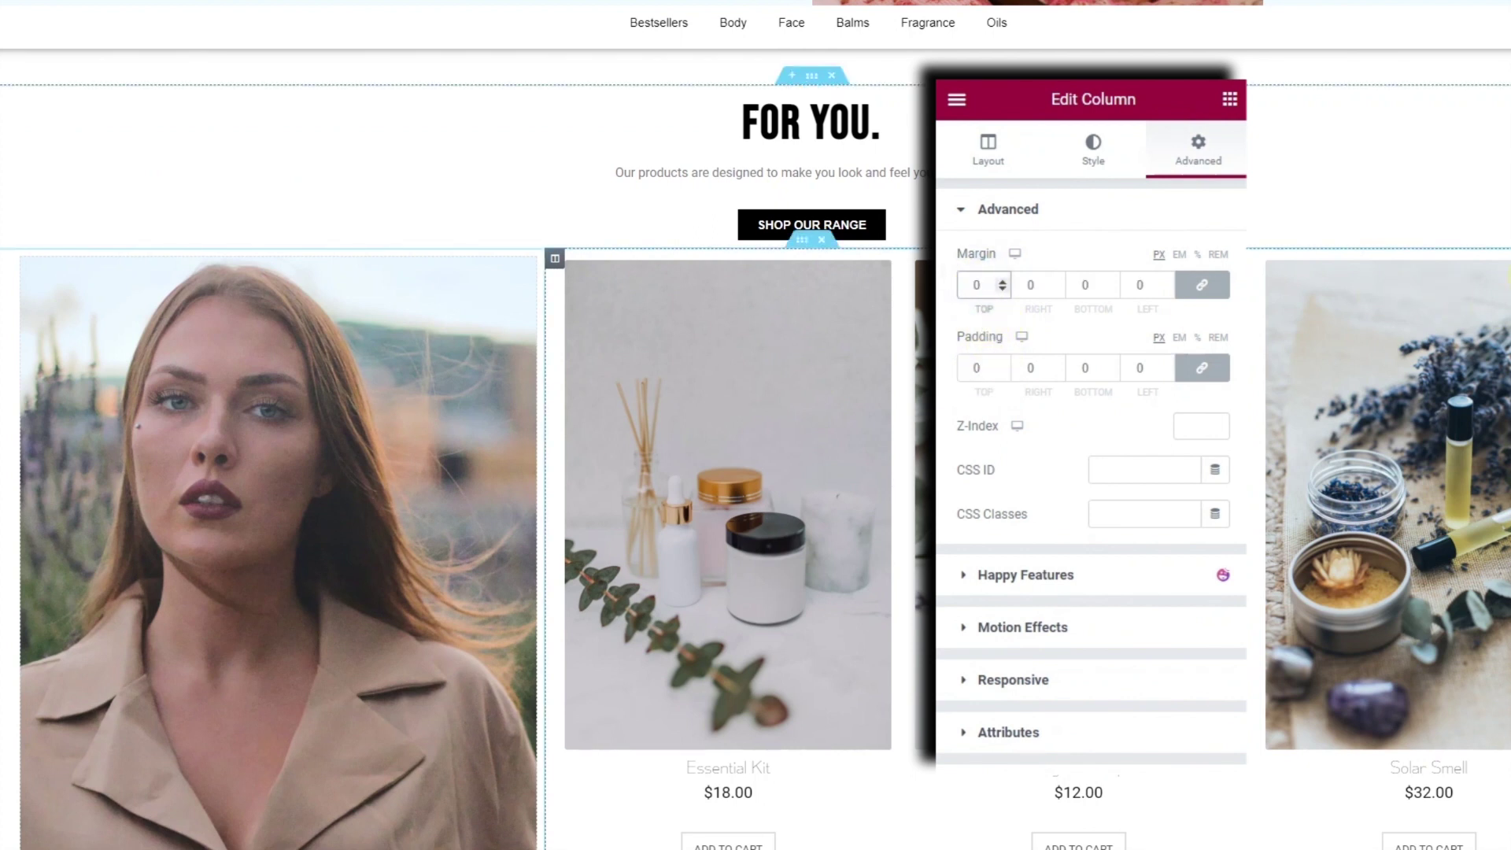
Open the margin values of the inner section holding the image and product columns.
left_click(796, 246)
left_click(1207, 164)
left_click(979, 284)
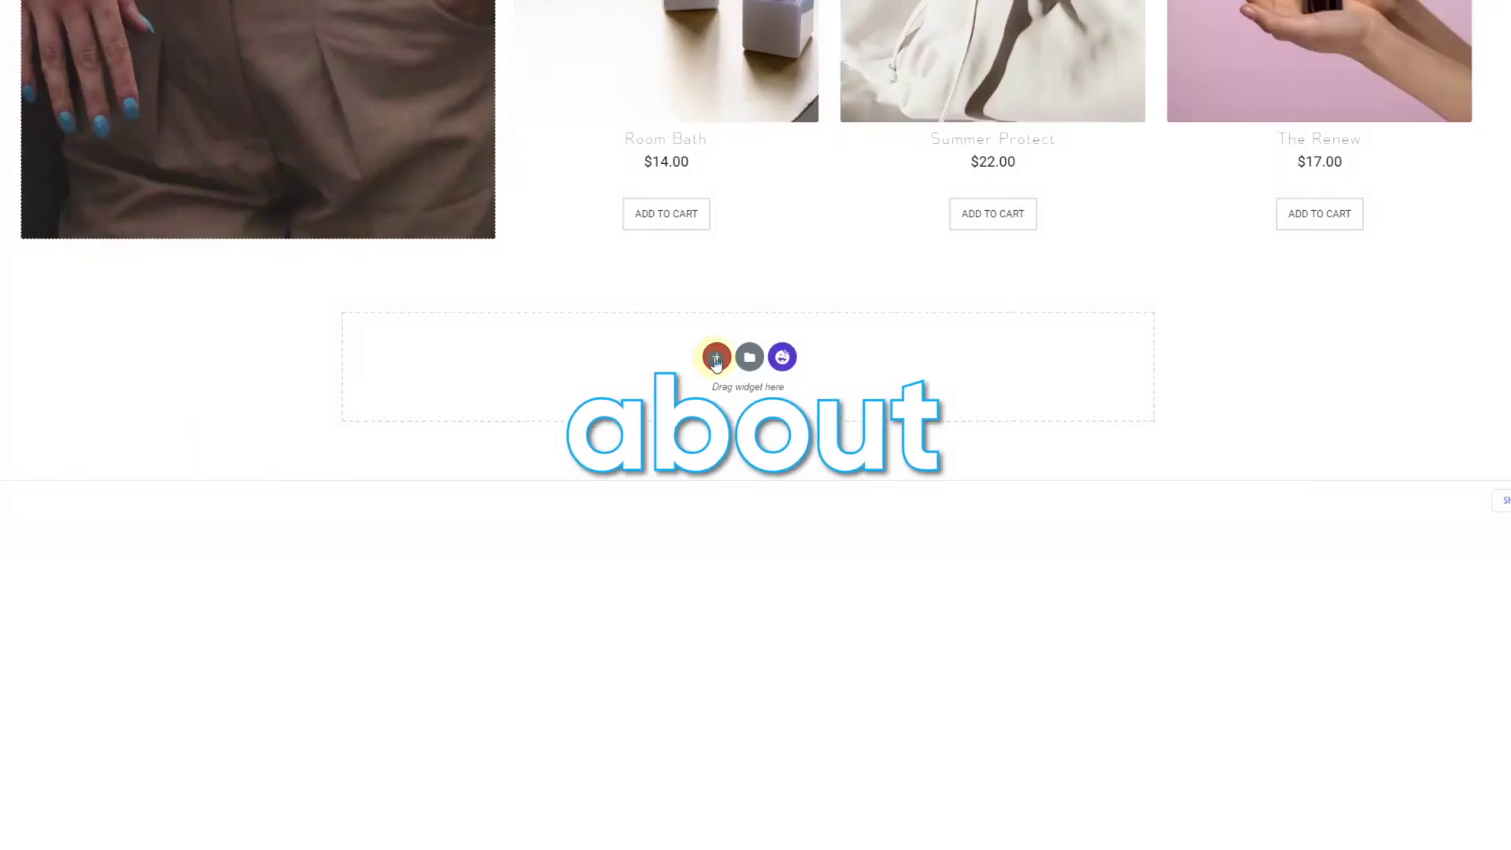
Add a new section with three equal columns below the "For You." product section.
left_click(715, 354)
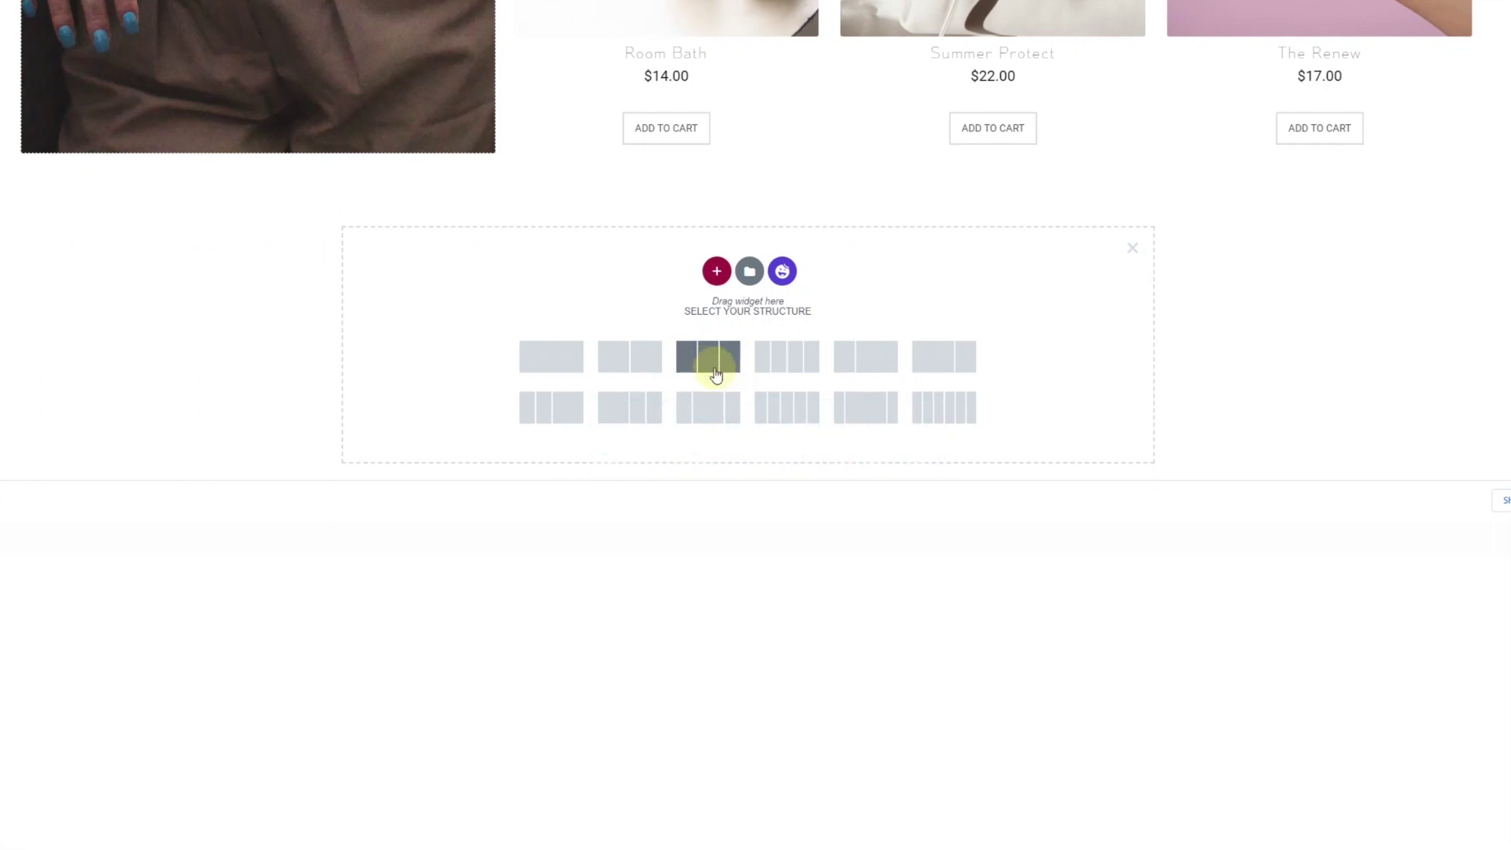
left_click(716, 374)
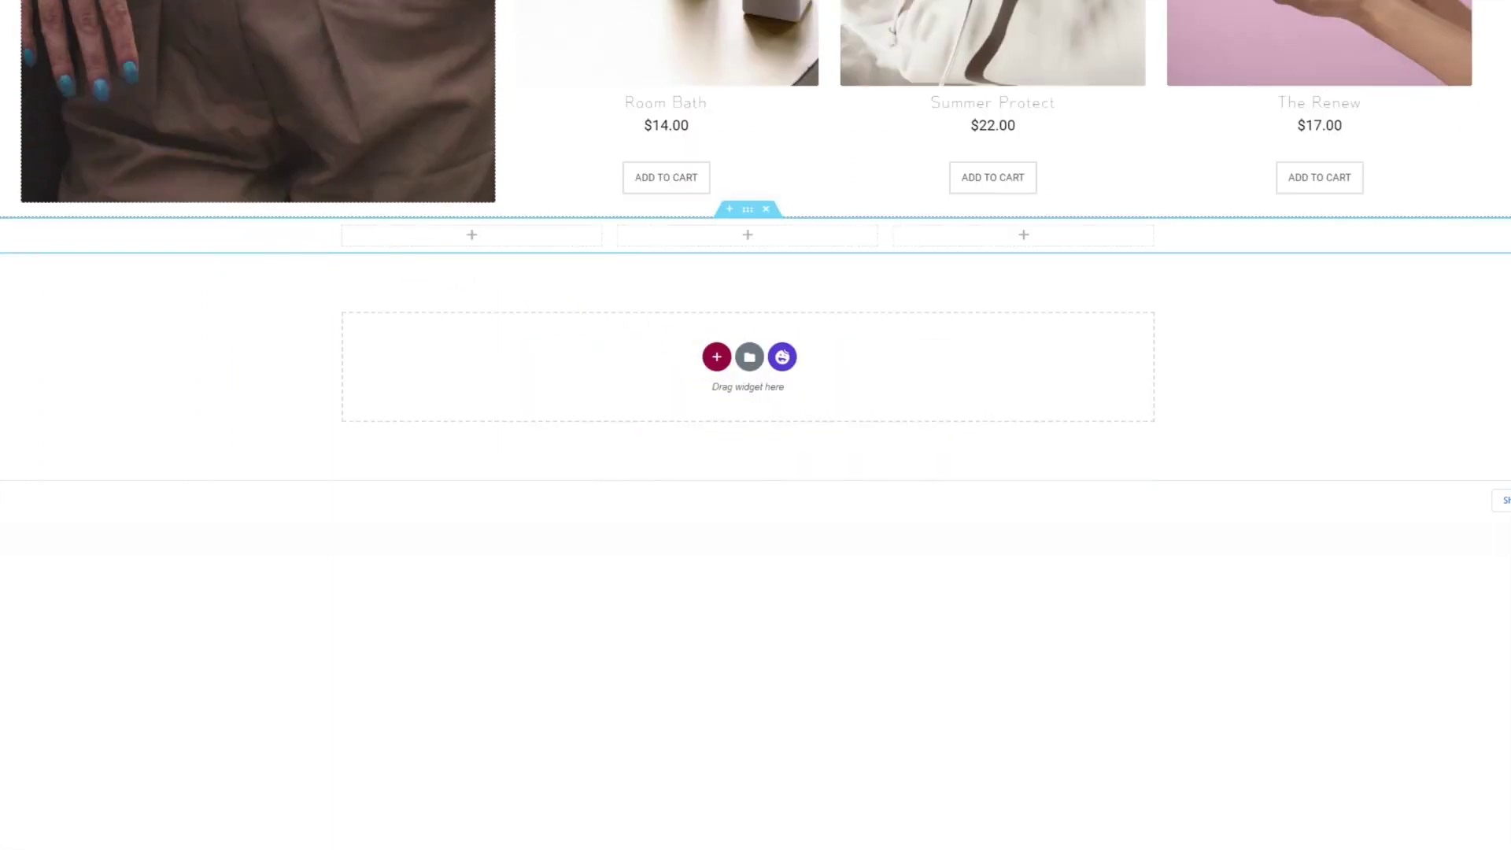
Add an Icon Box widget to the first column of the new section and title it "100% vegan".
left_click(1324, 103)
left_click(1204, 187)
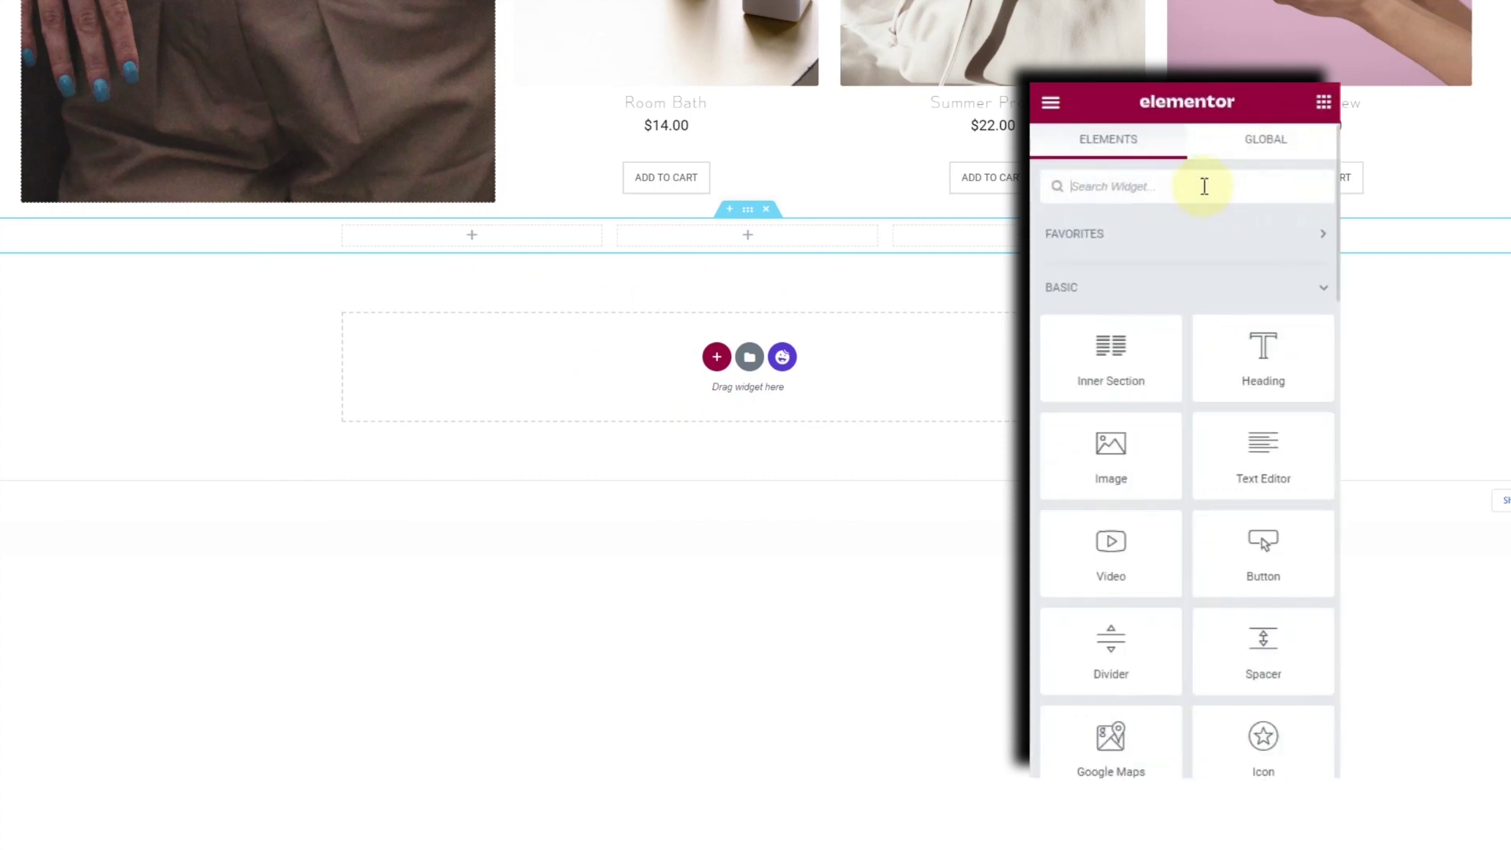
type("icon")
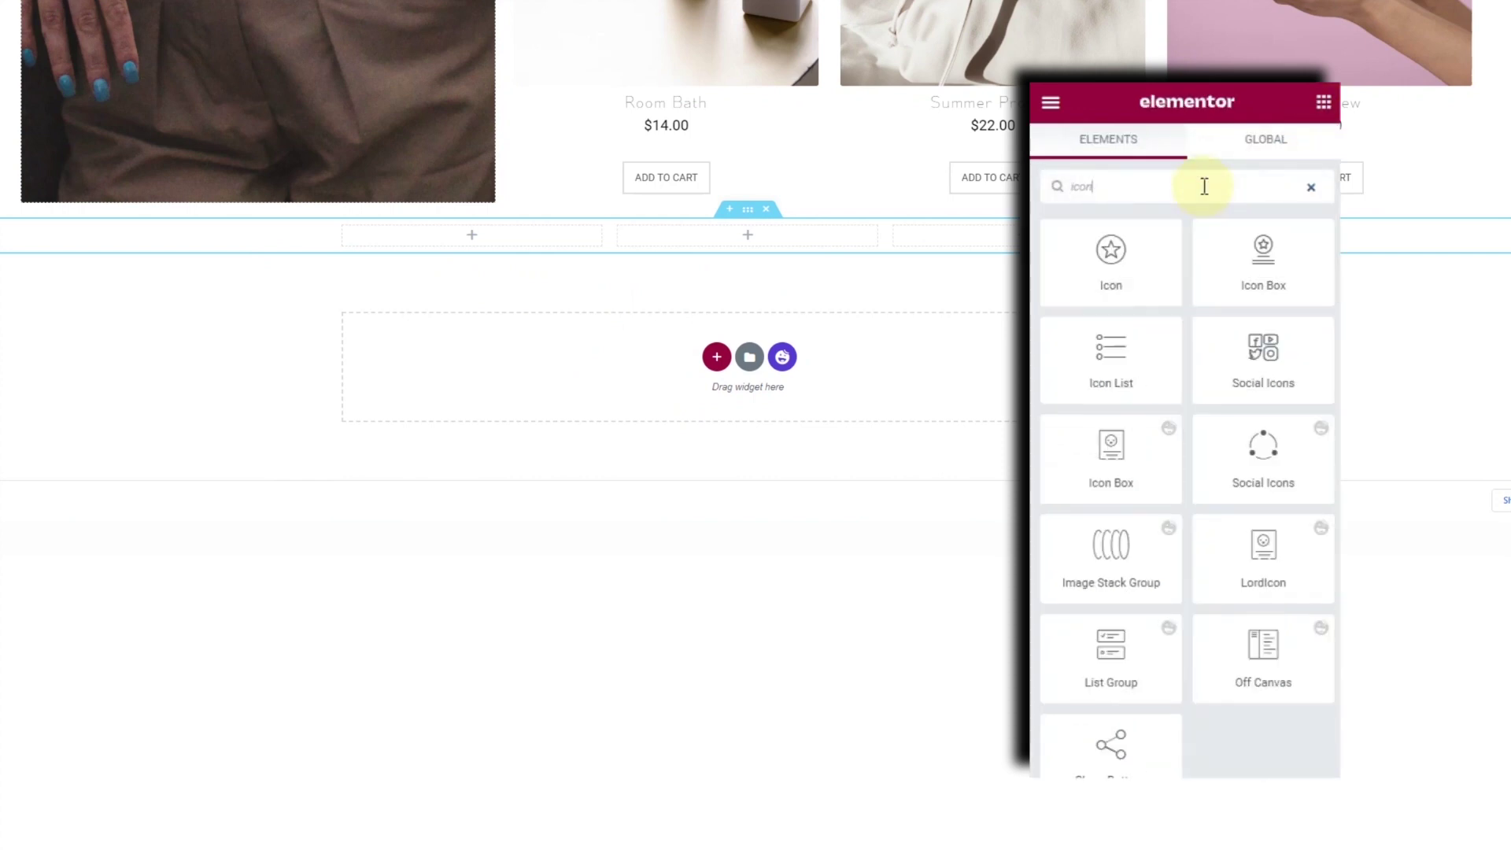
left_click_drag(1219, 279, 471, 233)
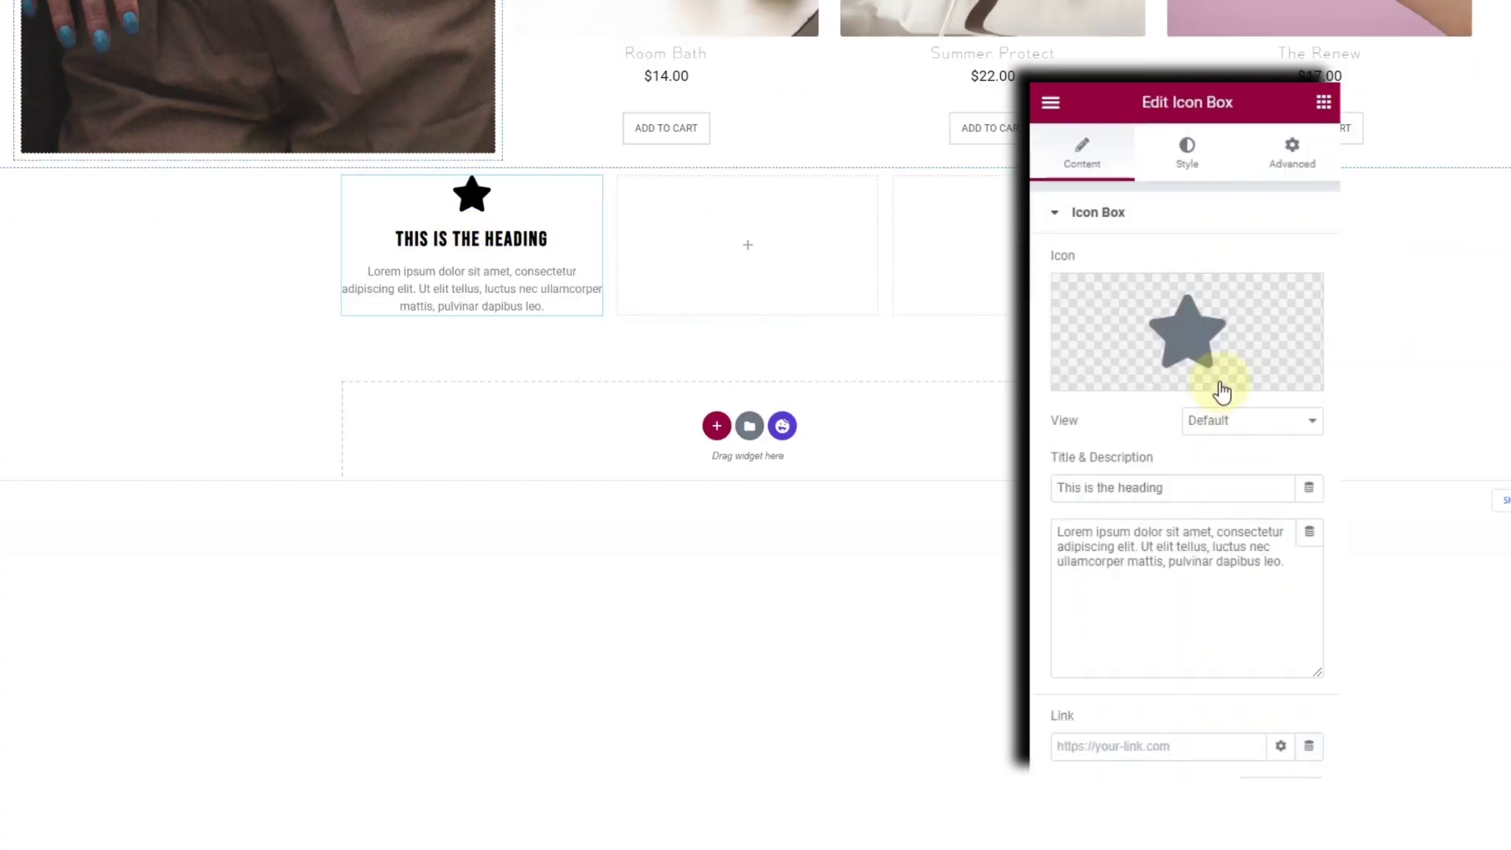
triple_click(1174, 482)
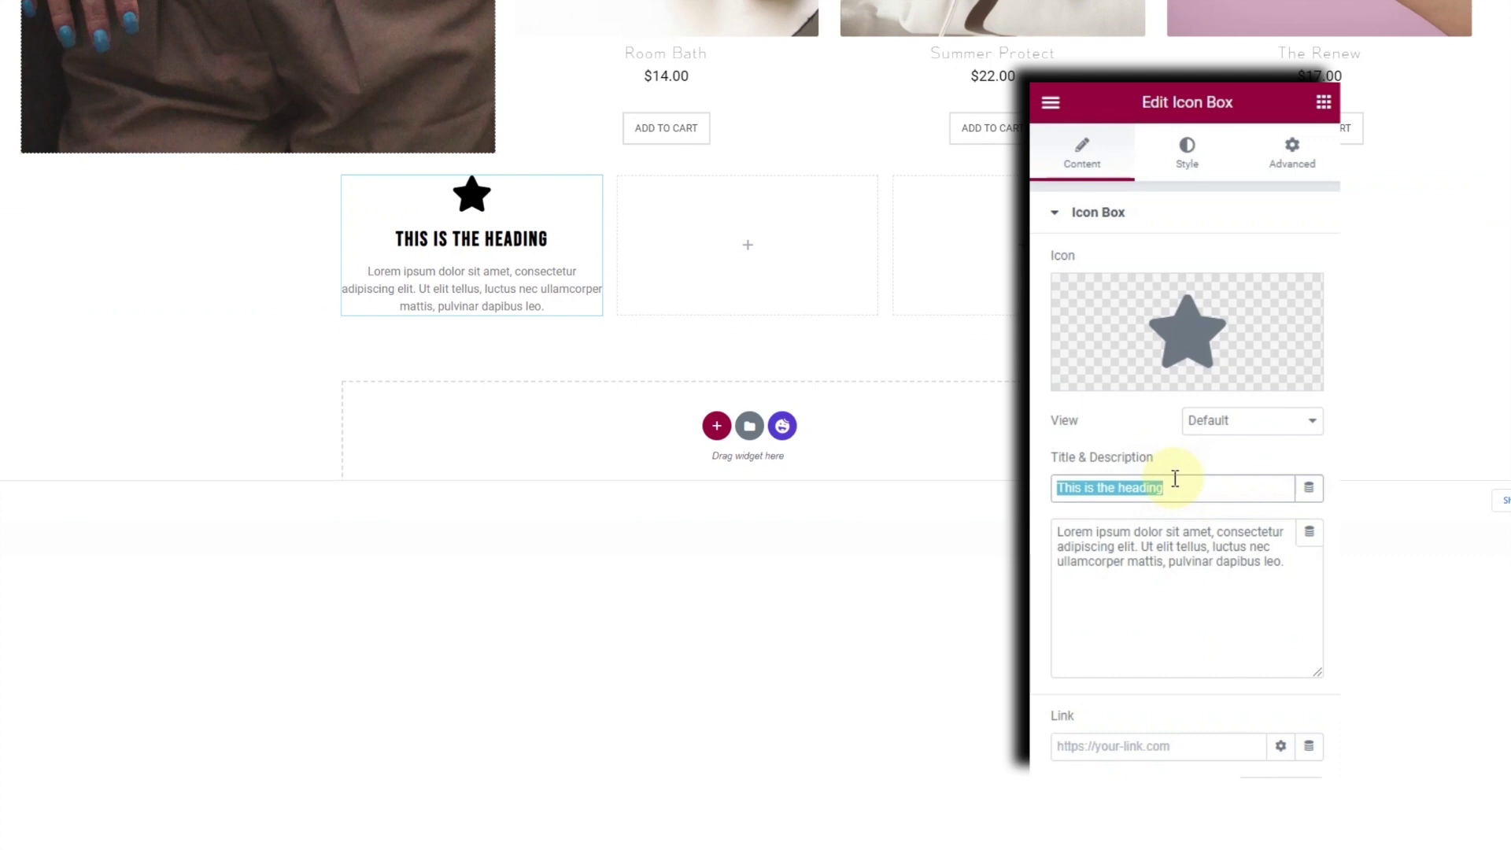
type("100% vegan")
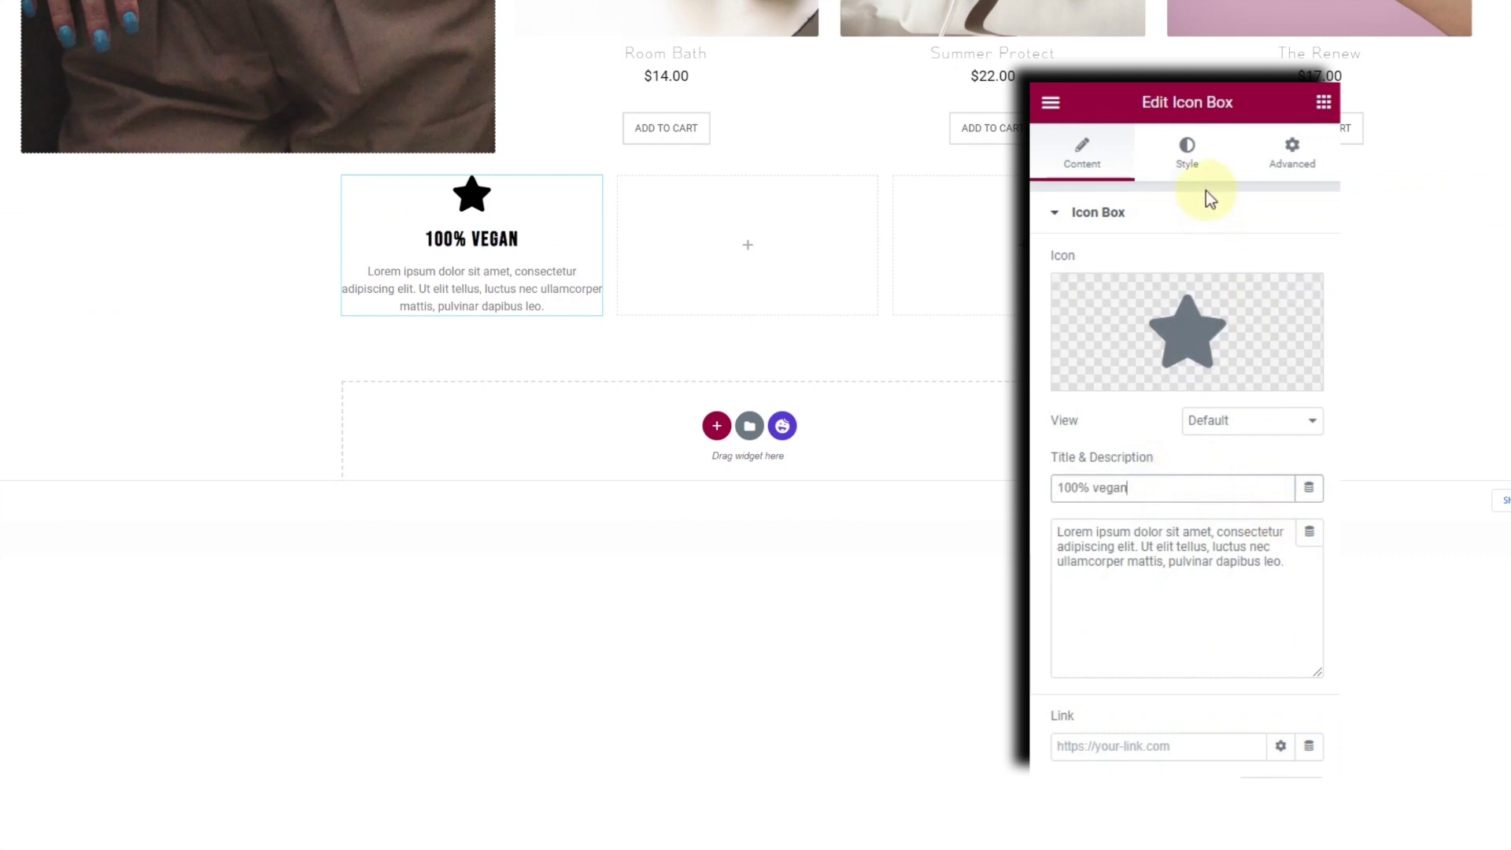
Replace the "100% vegan" box's star icon with the leaf-shaped V SVG from the media library.
left_click(1303, 297)
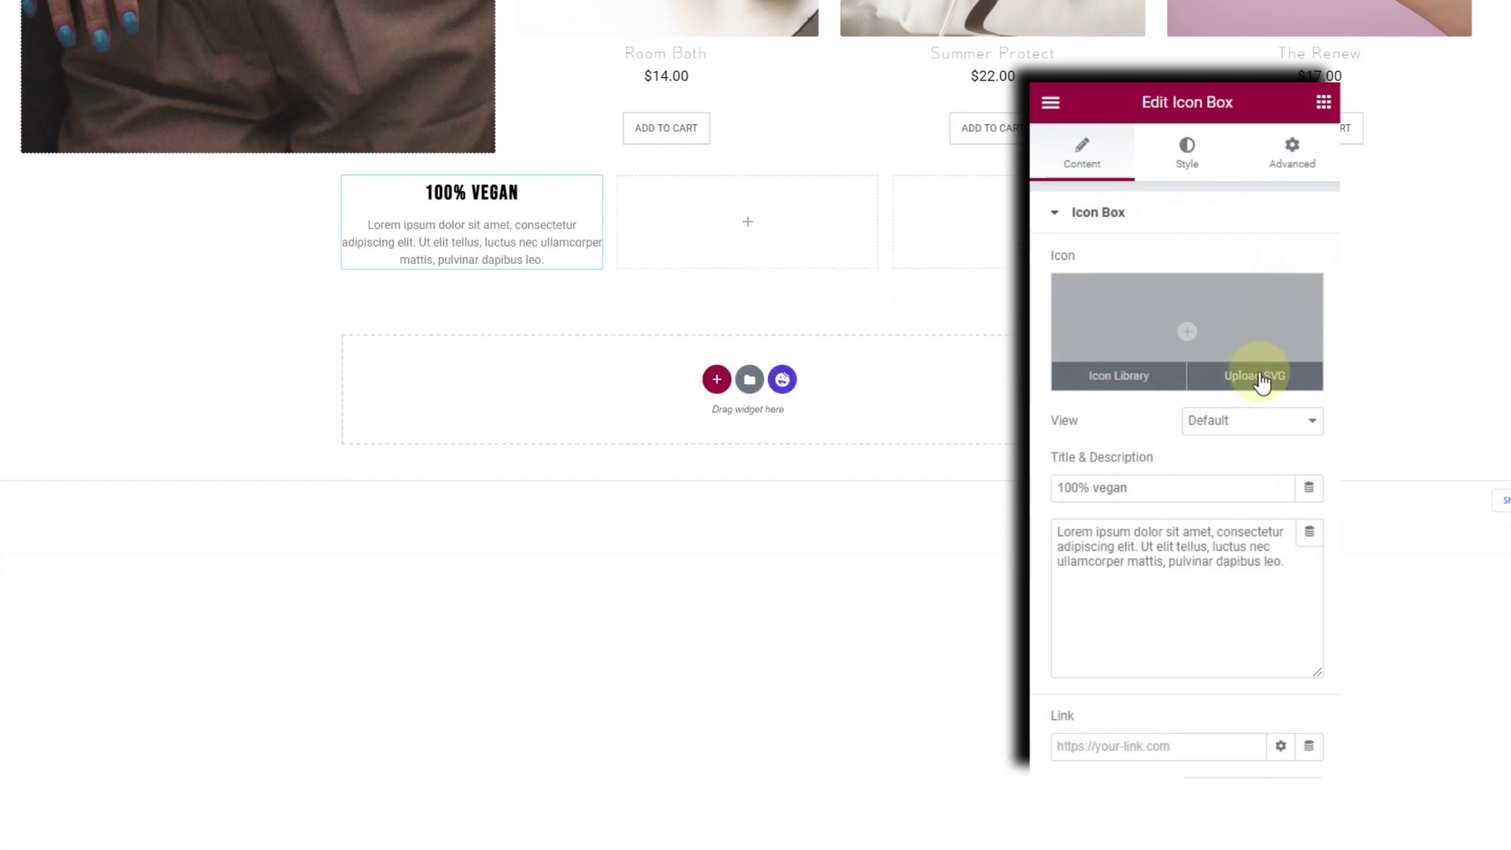
left_click(1259, 378)
left_click(251, 504)
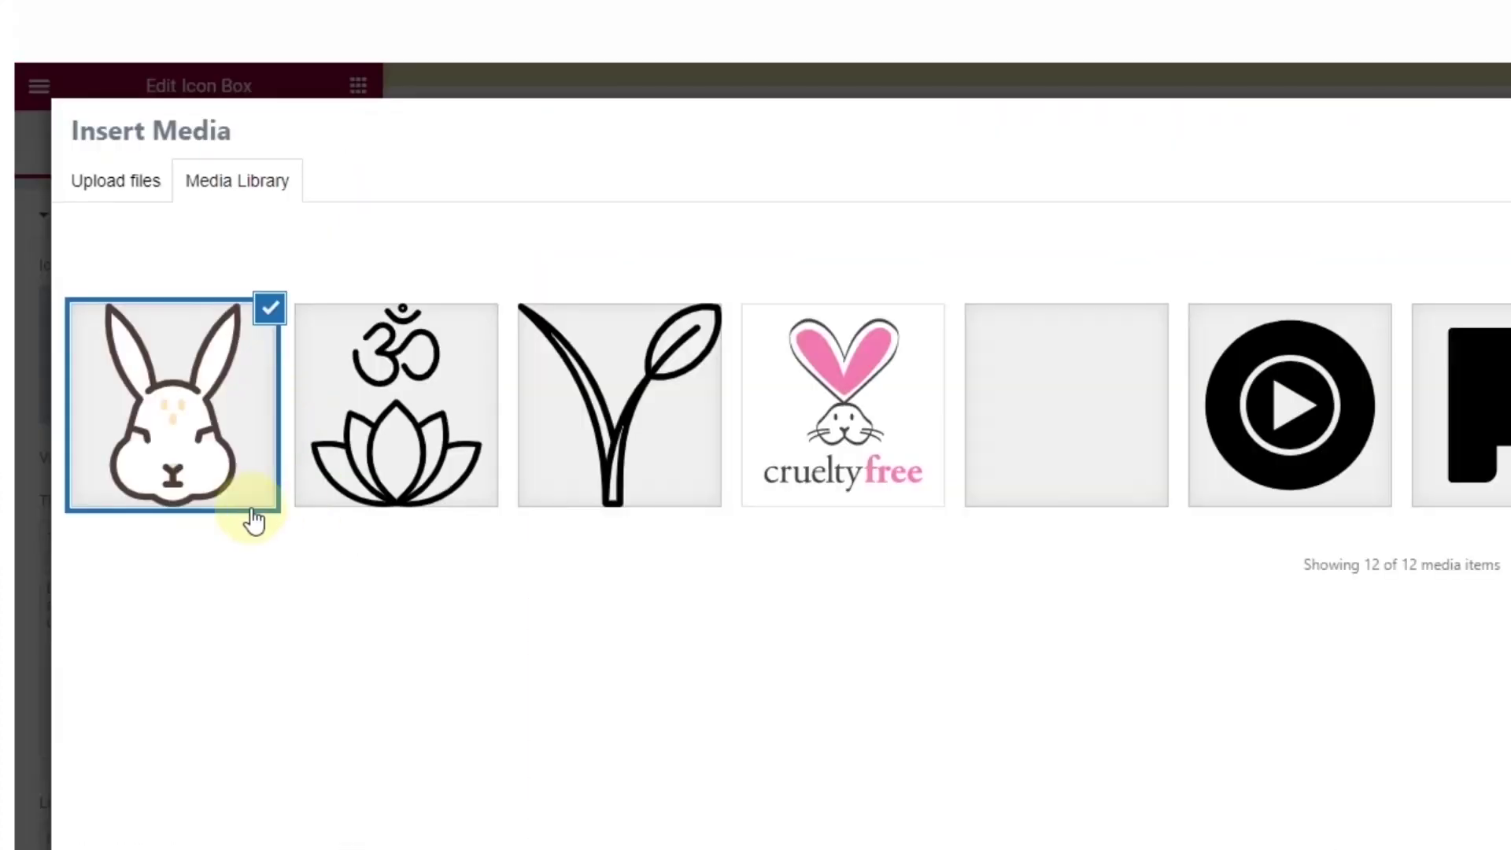
left_click(634, 421)
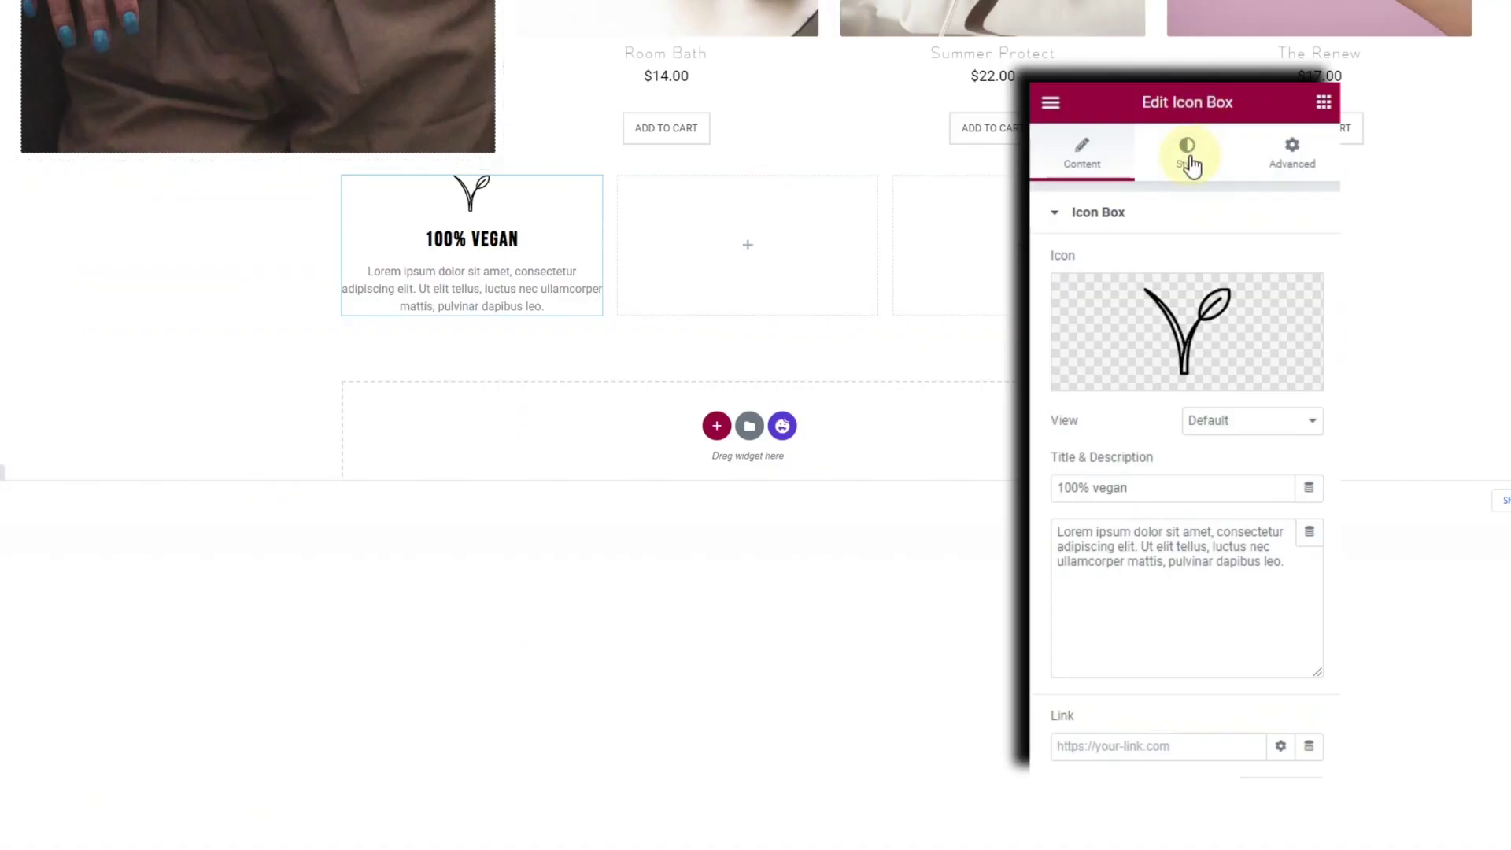
Set the typography style of the "100% vegan" icon box title to Italic.
left_click(1190, 161)
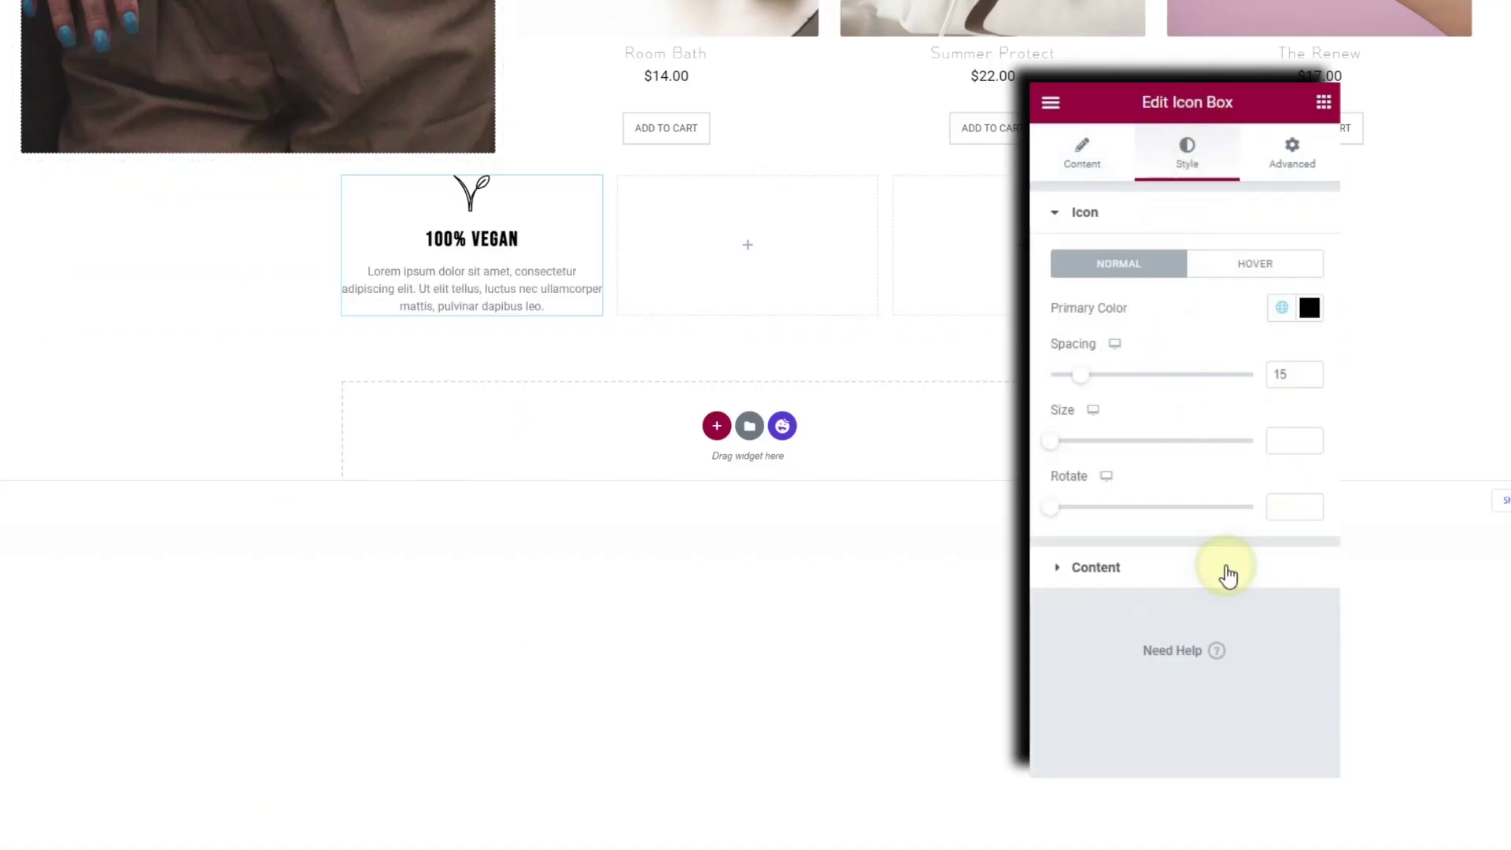
left_click(1229, 569)
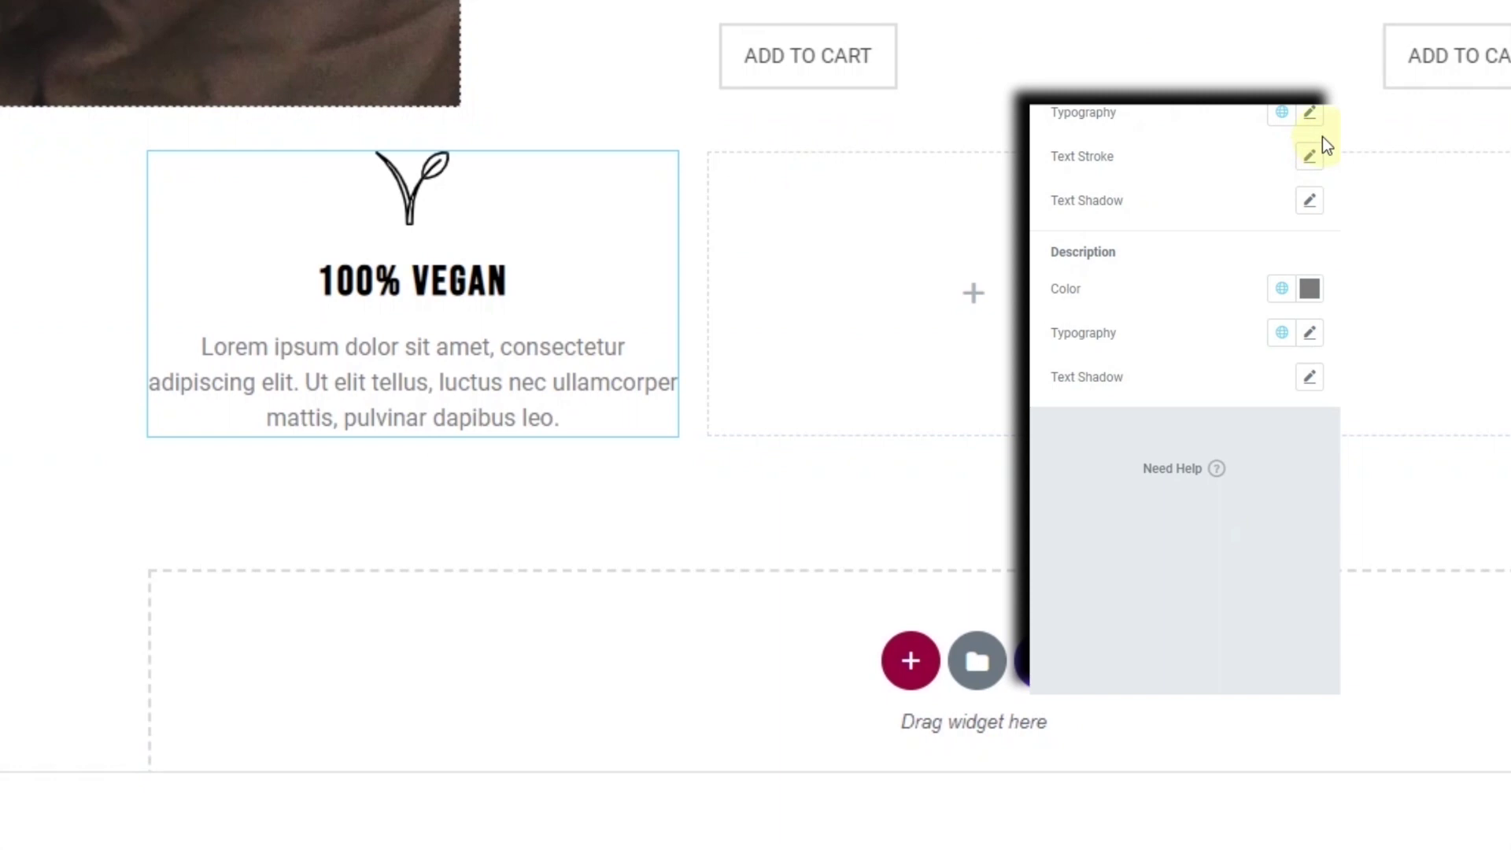
left_click(1311, 118)
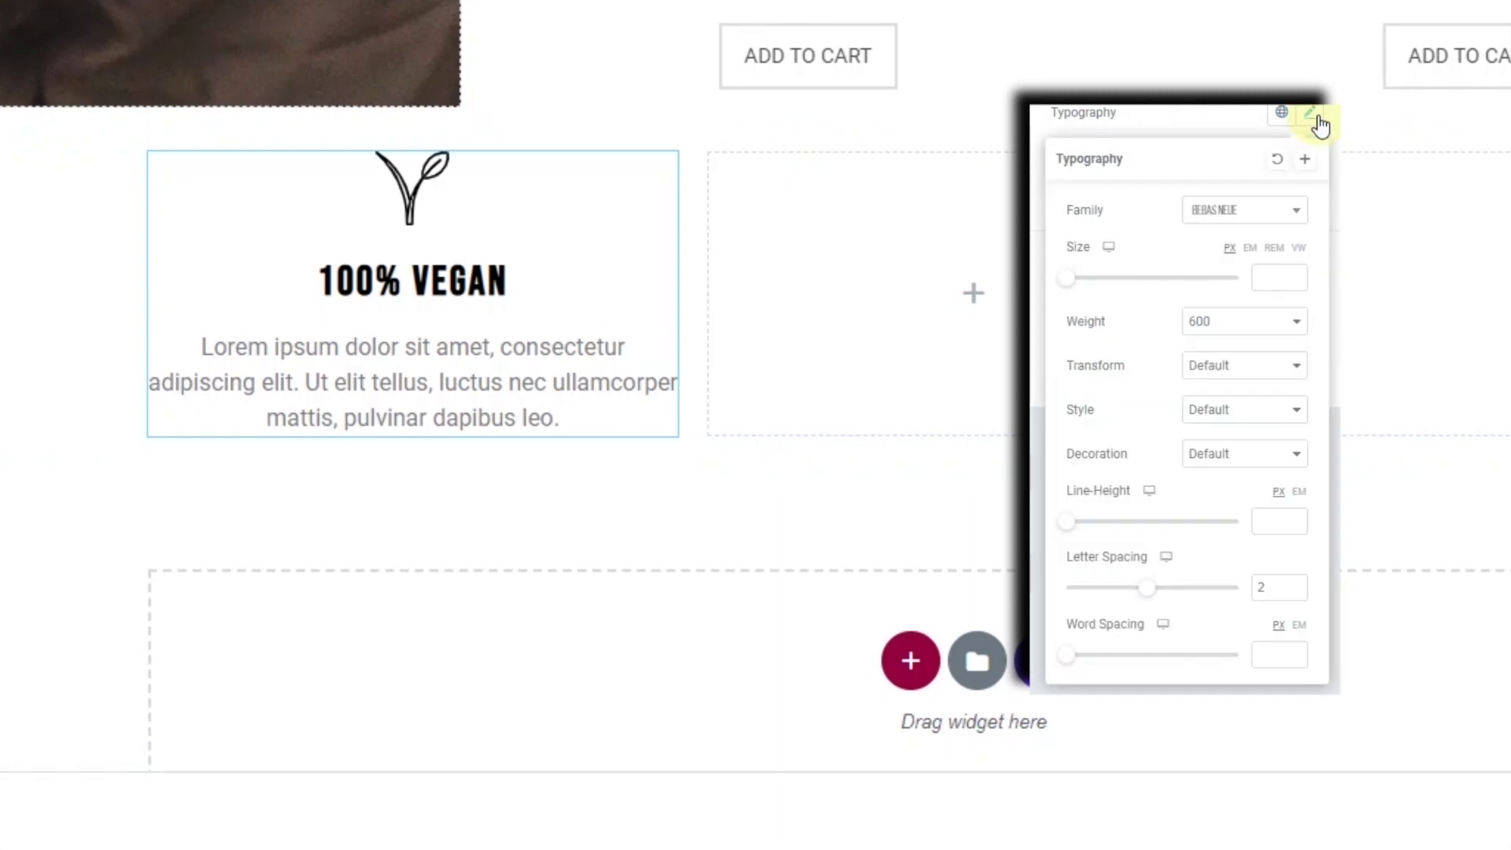
left_click(1241, 412)
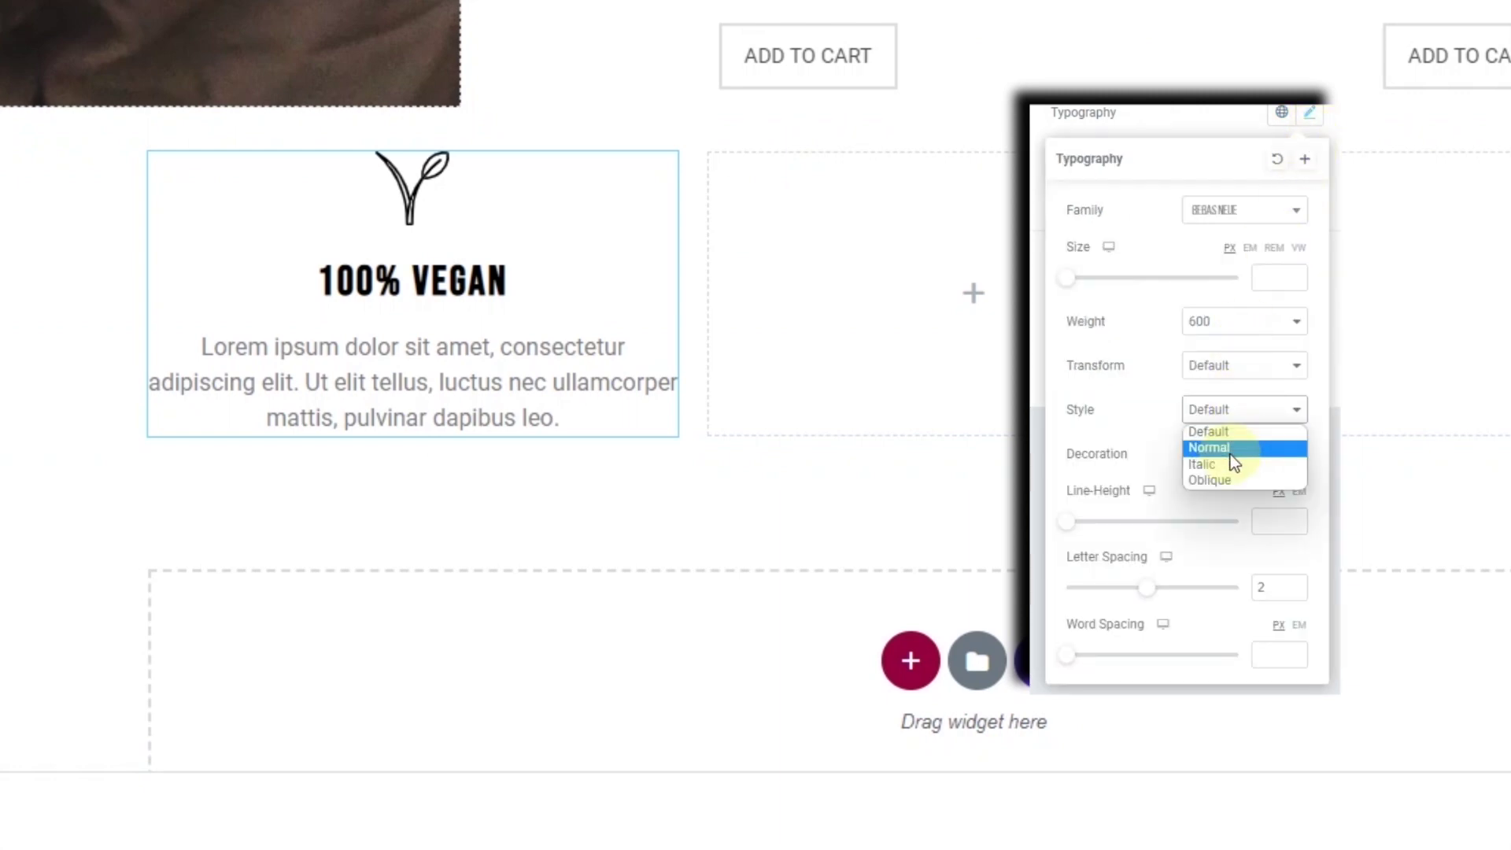
left_click(1236, 466)
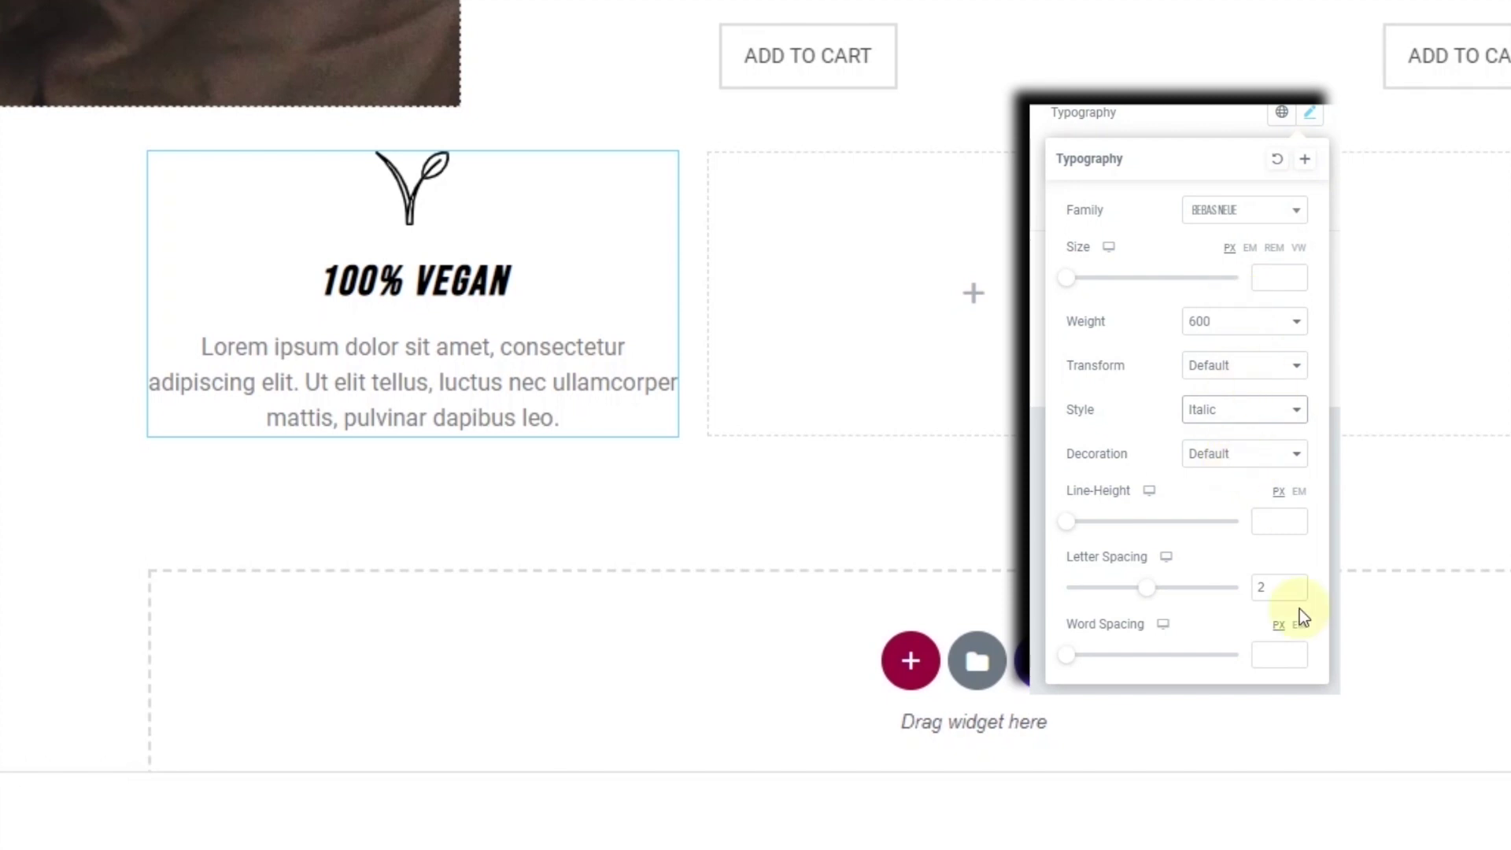
key("Escape")
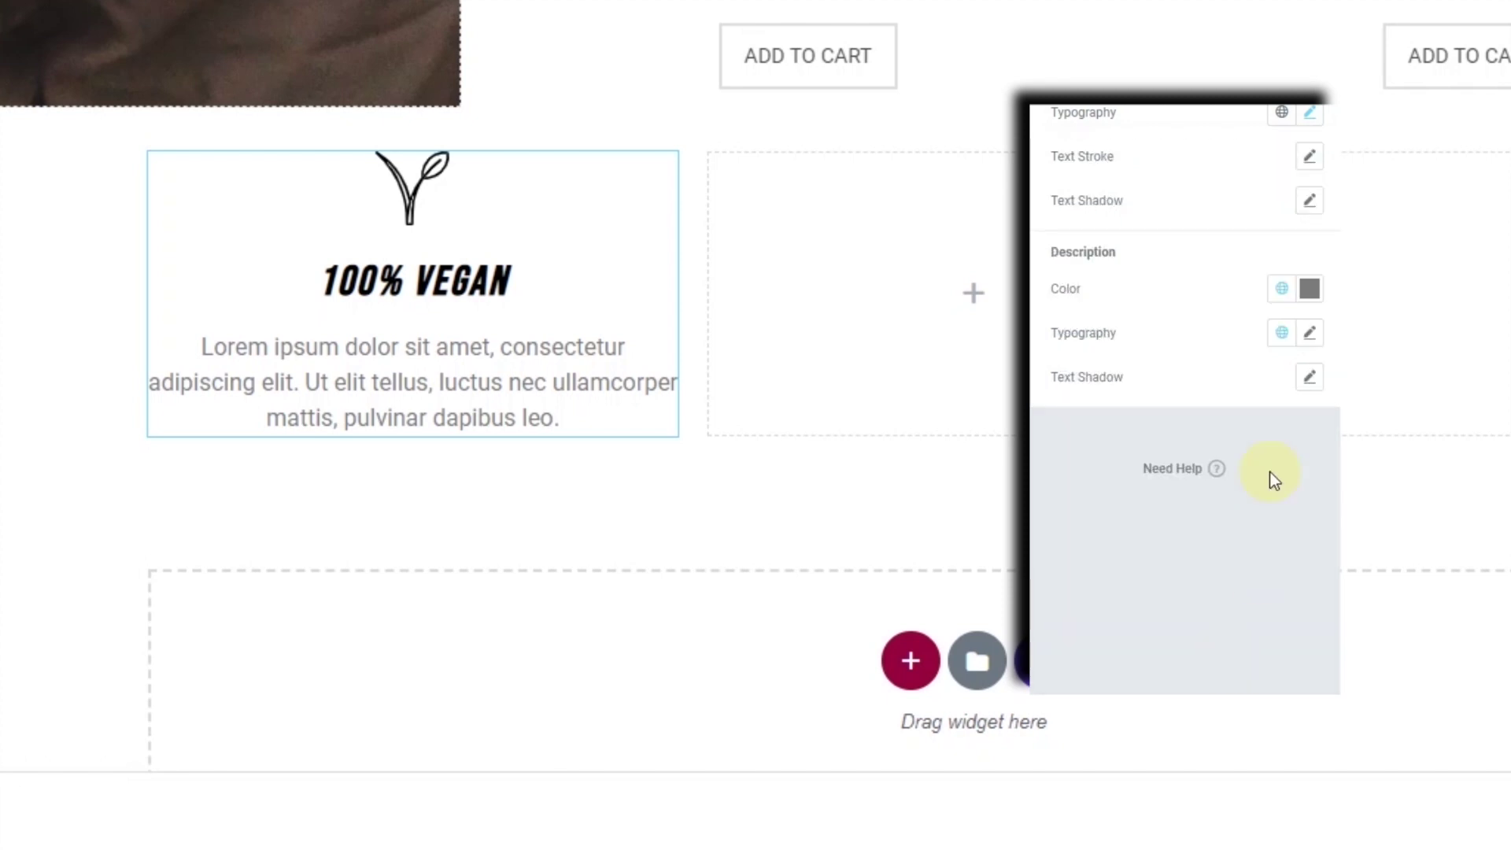
Set the font size of the "100% vegan" icon box description to 14 px.
left_click(1311, 334)
left_click(1273, 494)
type("14")
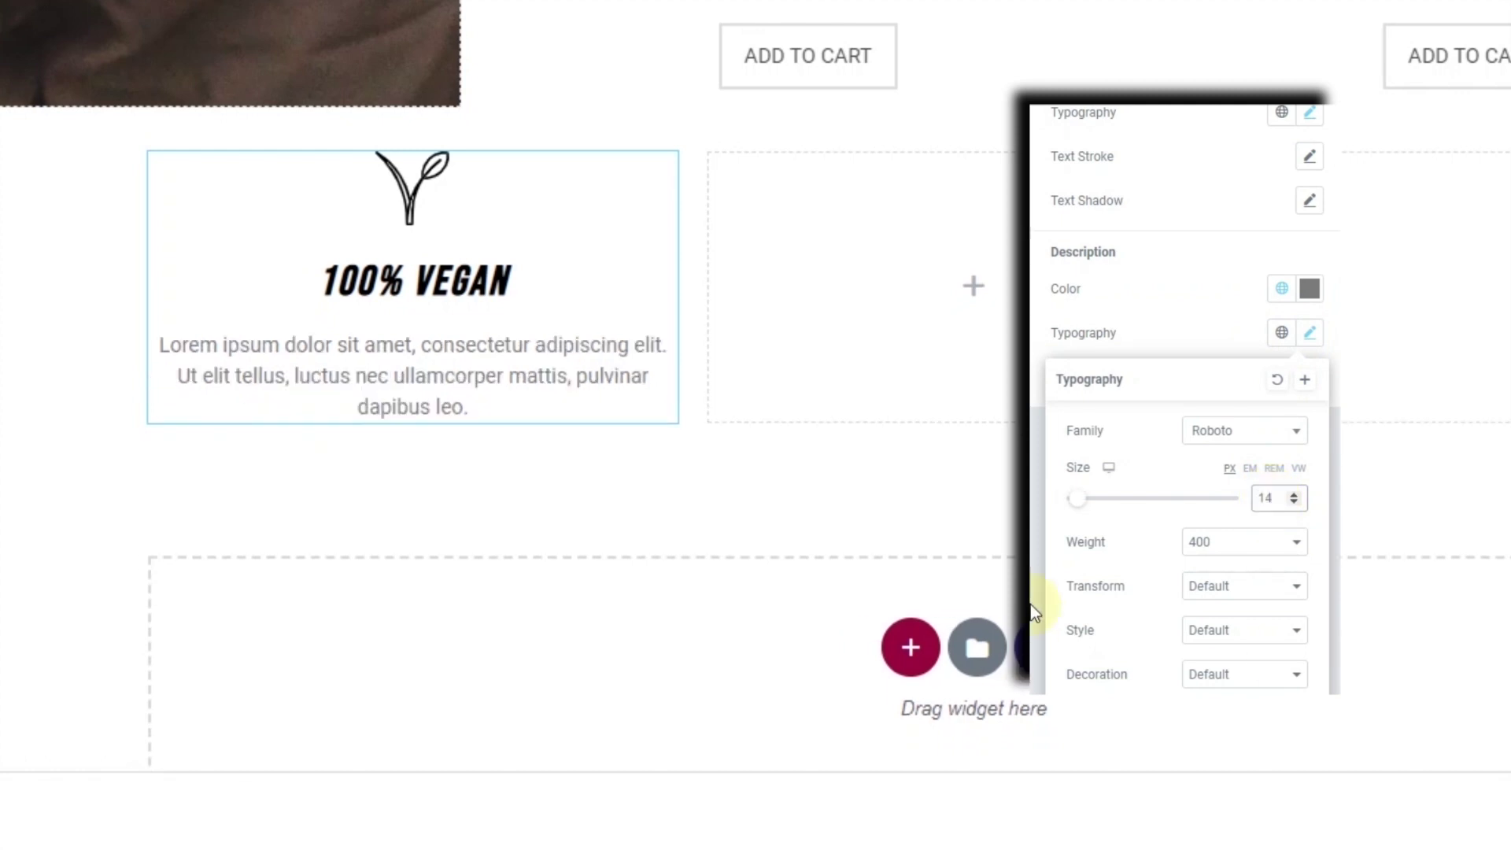
Copy the "100% vegan" icon box and paste it into the empty middle column.
left_click(425, 247)
right_click(437, 187)
left_click(641, 317)
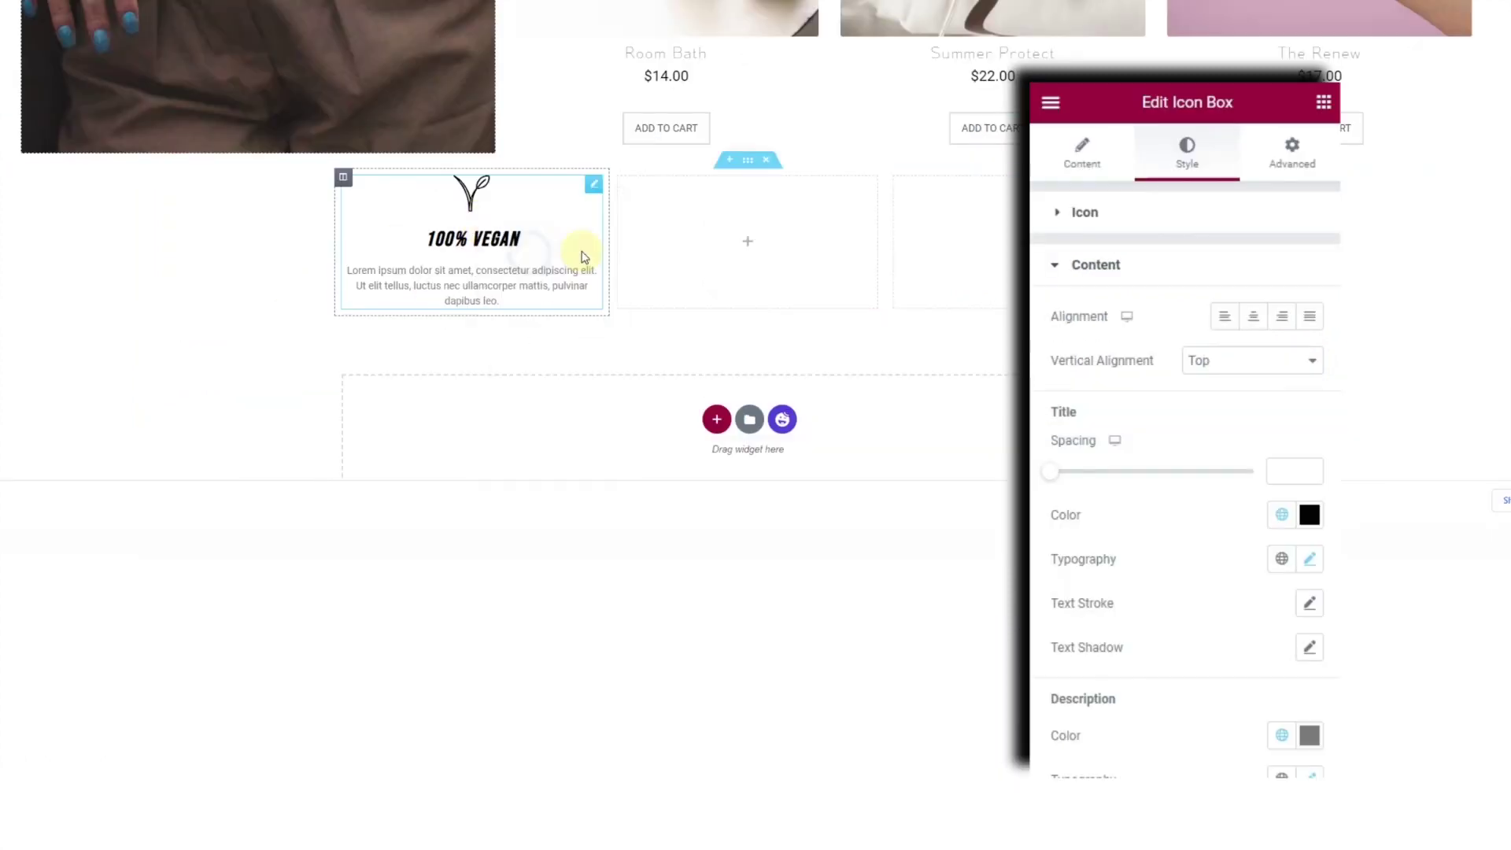
right_click(752, 243)
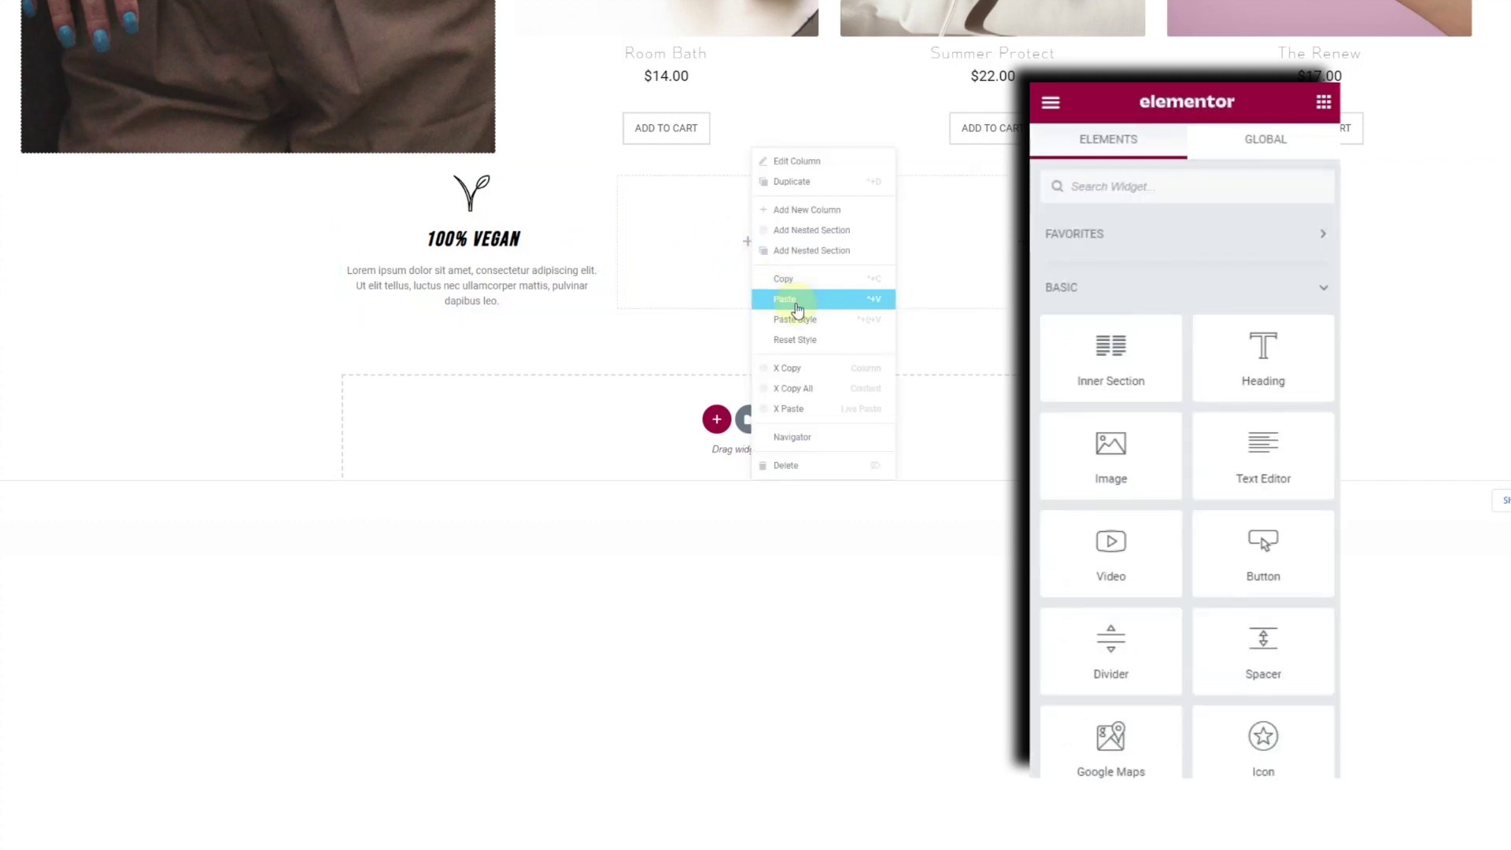
left_click(797, 300)
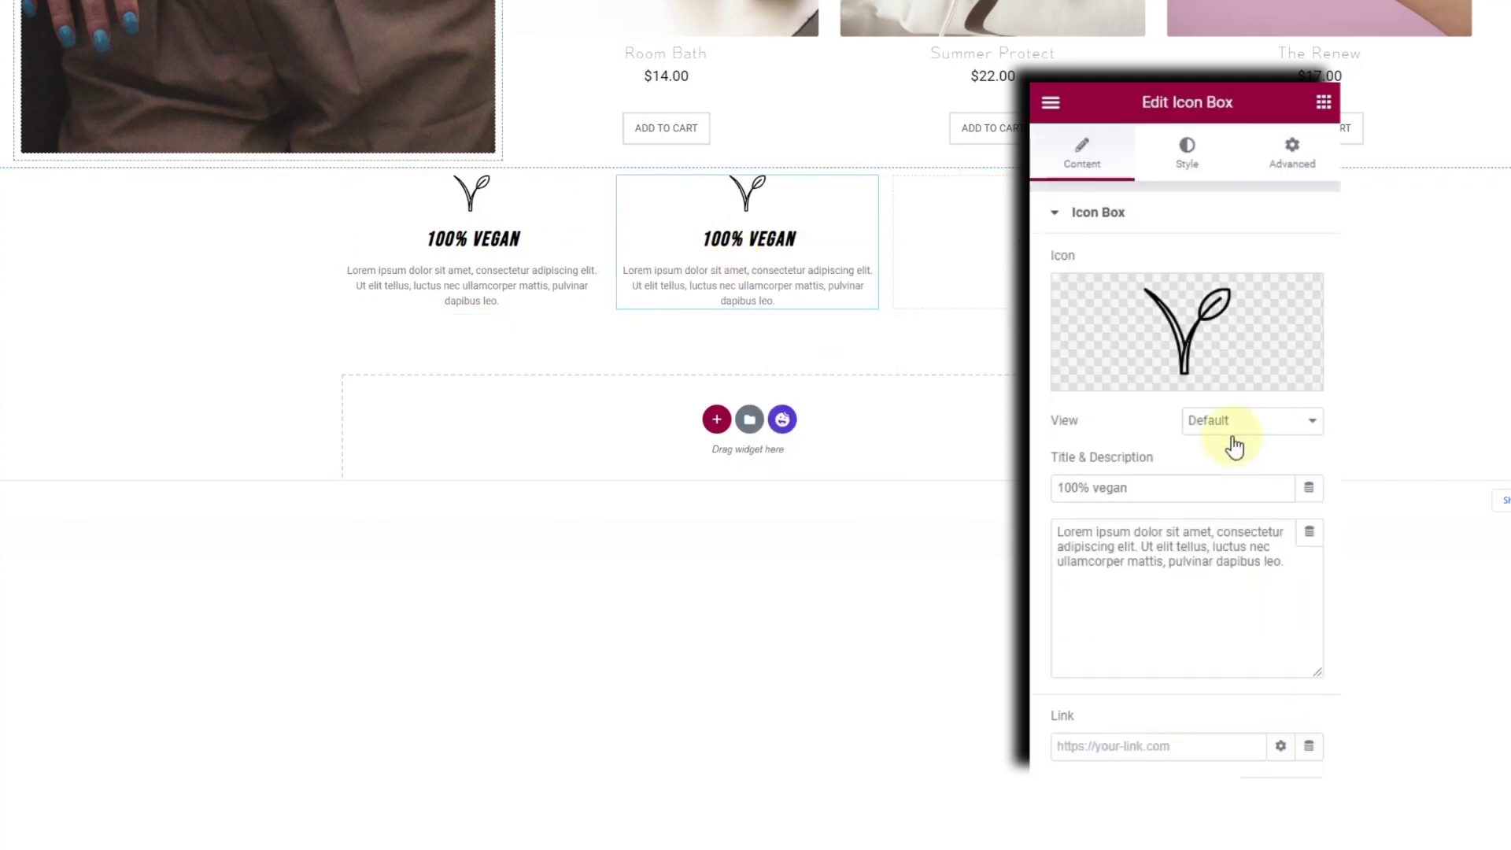
Retitle the middle icon box "cruelty free" and replace its icon with the rabbit SVG.
triple_click(1161, 494)
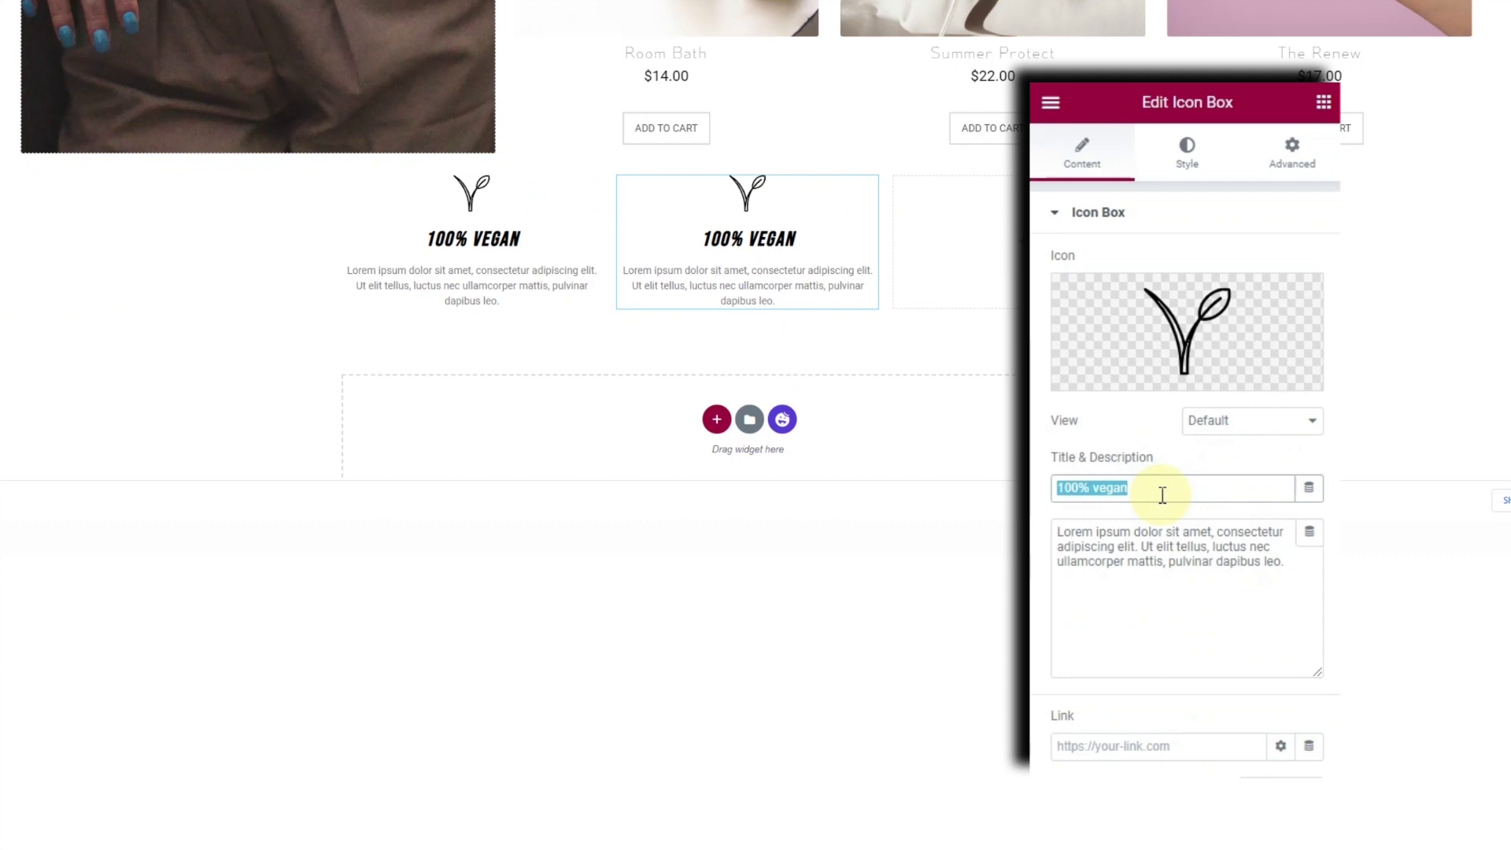
type("creulty free")
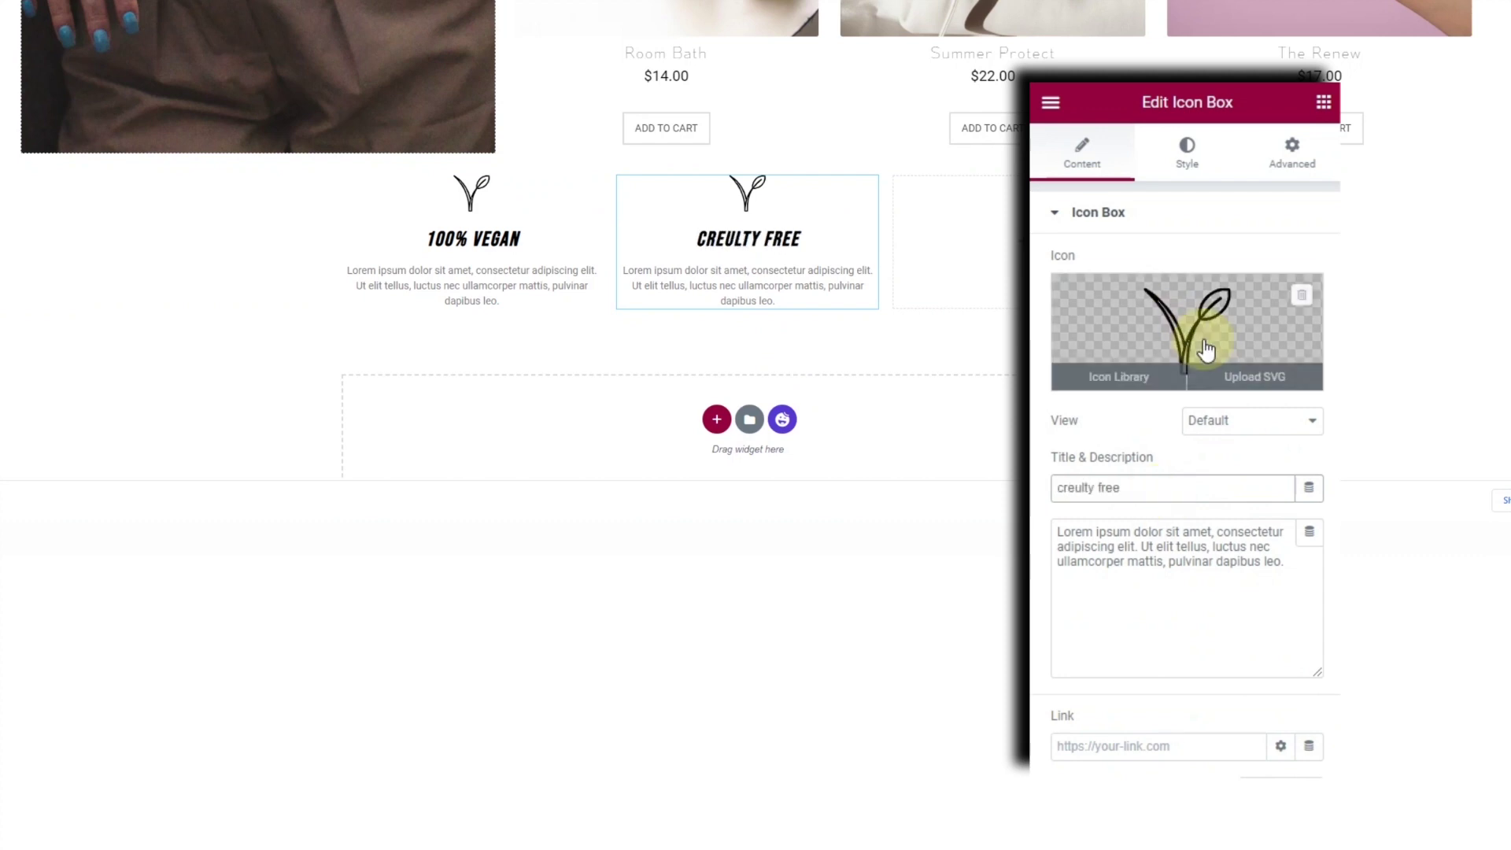
left_click(1307, 289)
left_click(1279, 385)
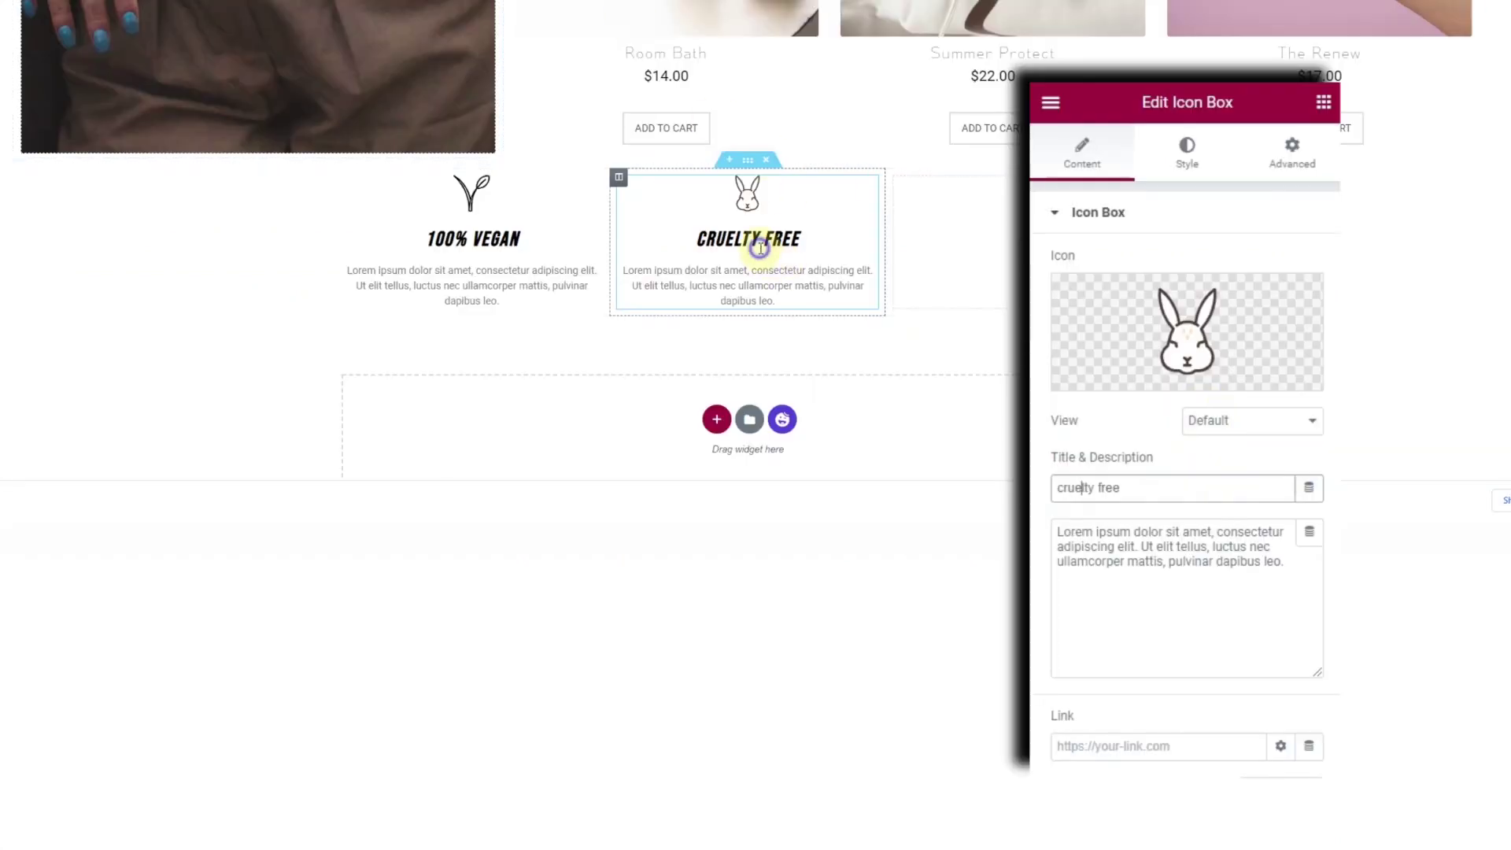
Copy the "cruelty free" icon box and paste it into the empty third column.
right_click(760, 257)
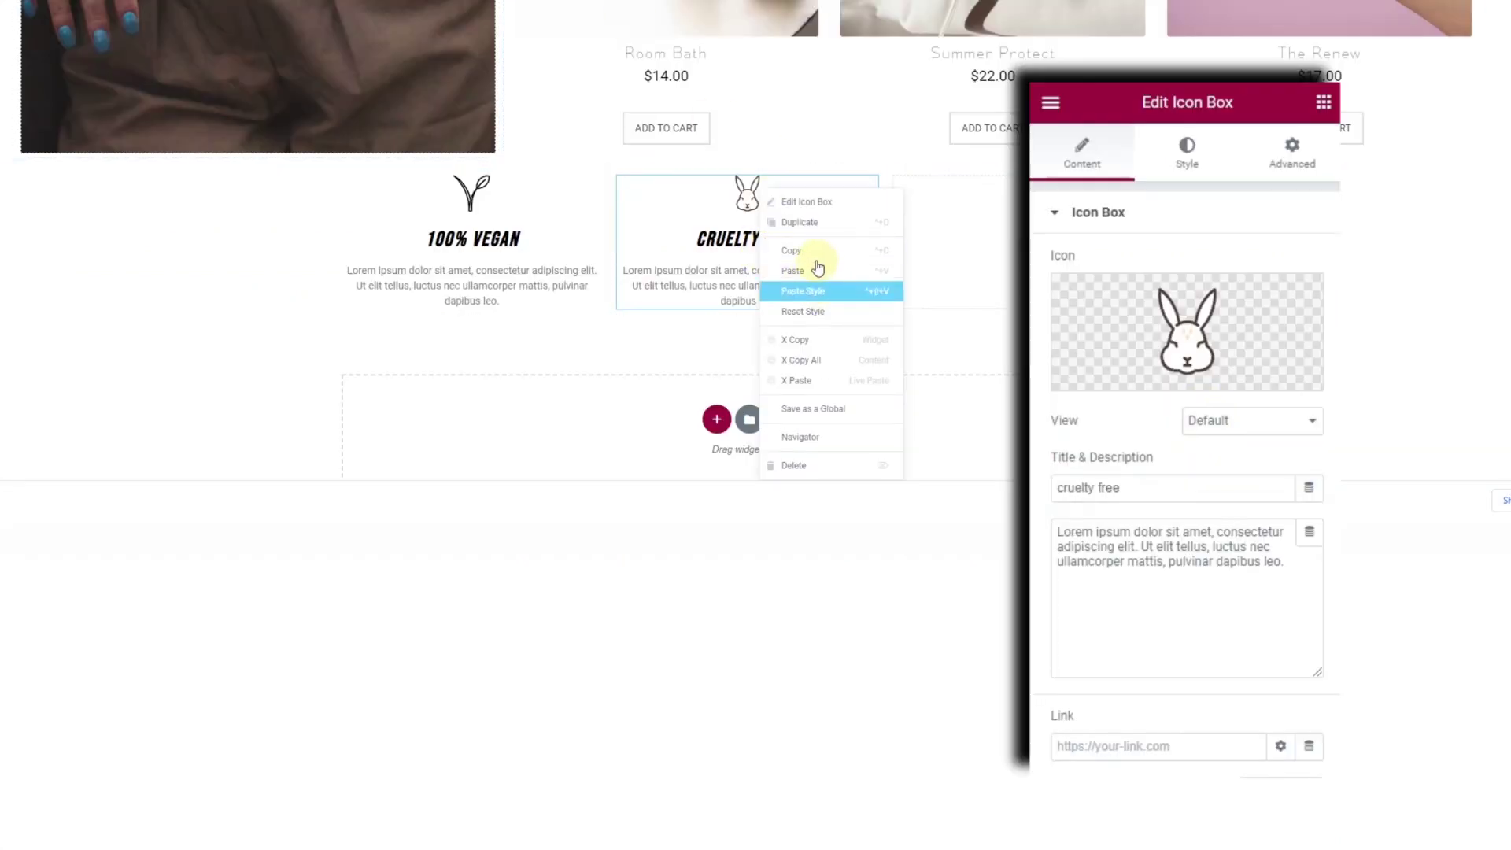
left_click(793, 250)
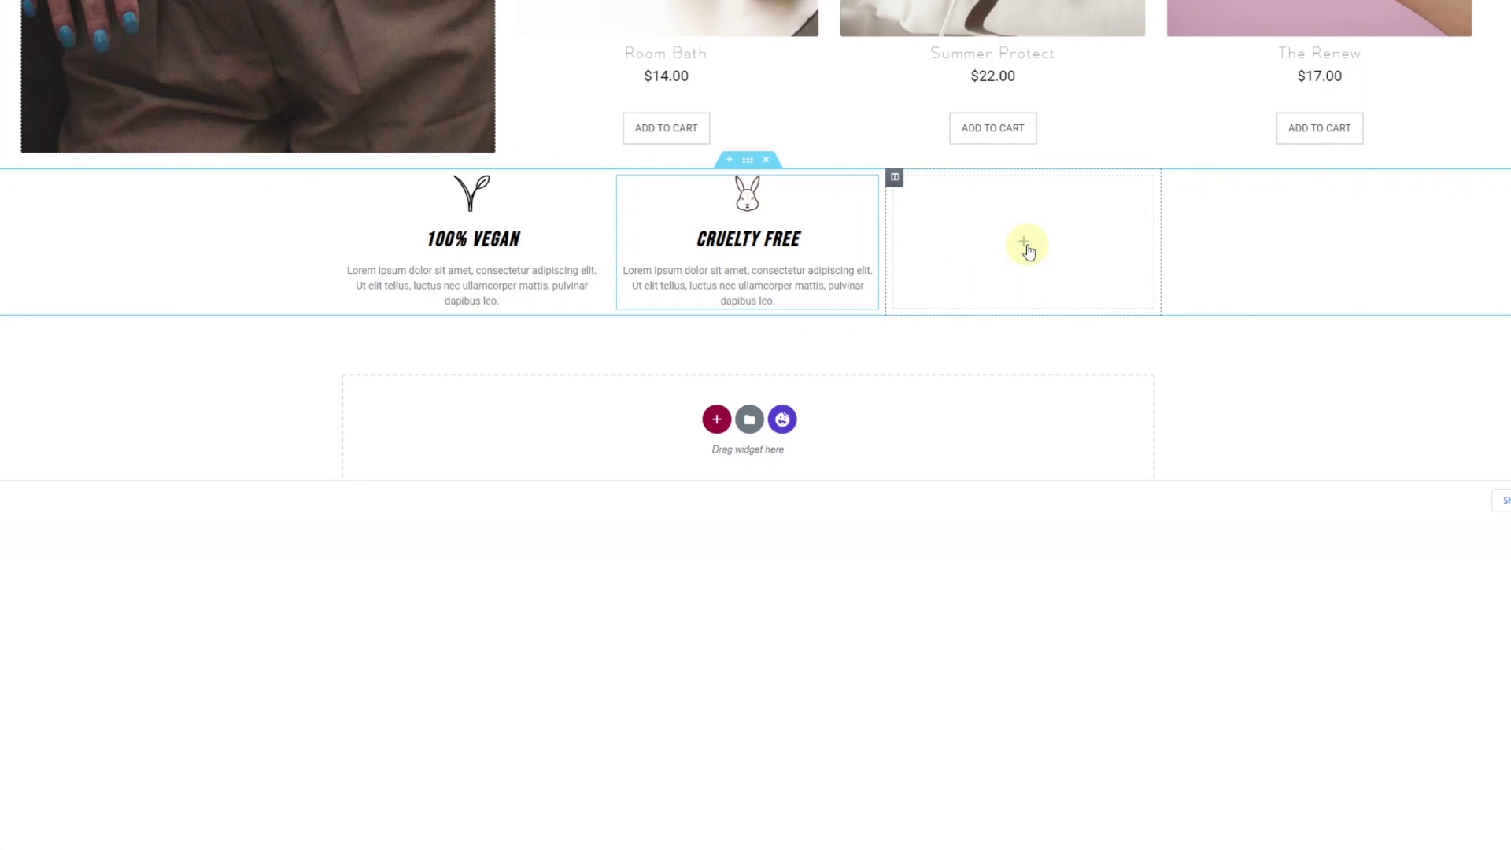
right_click(1028, 250)
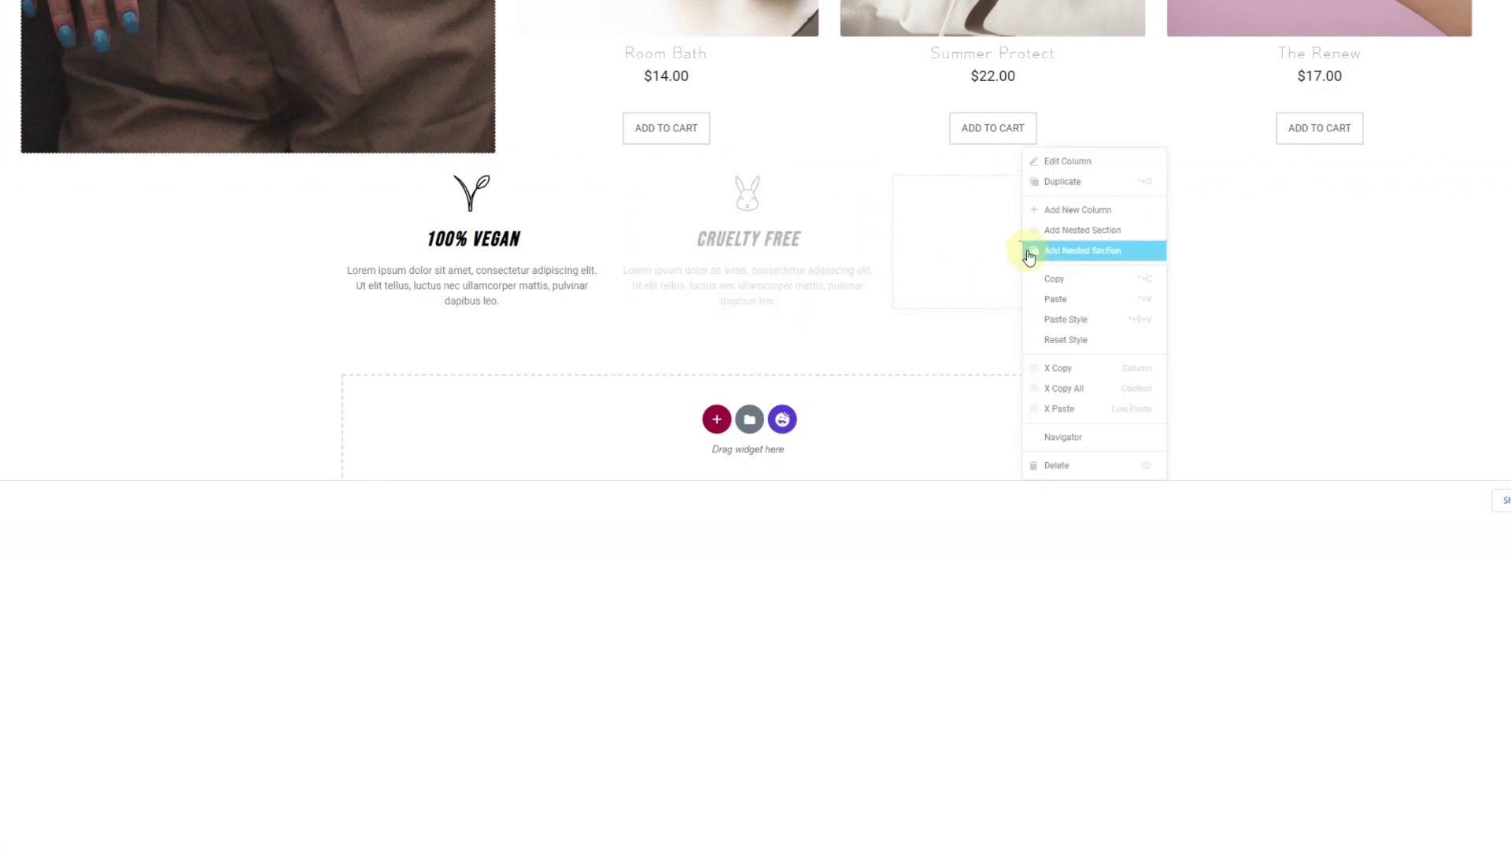
left_click(1084, 309)
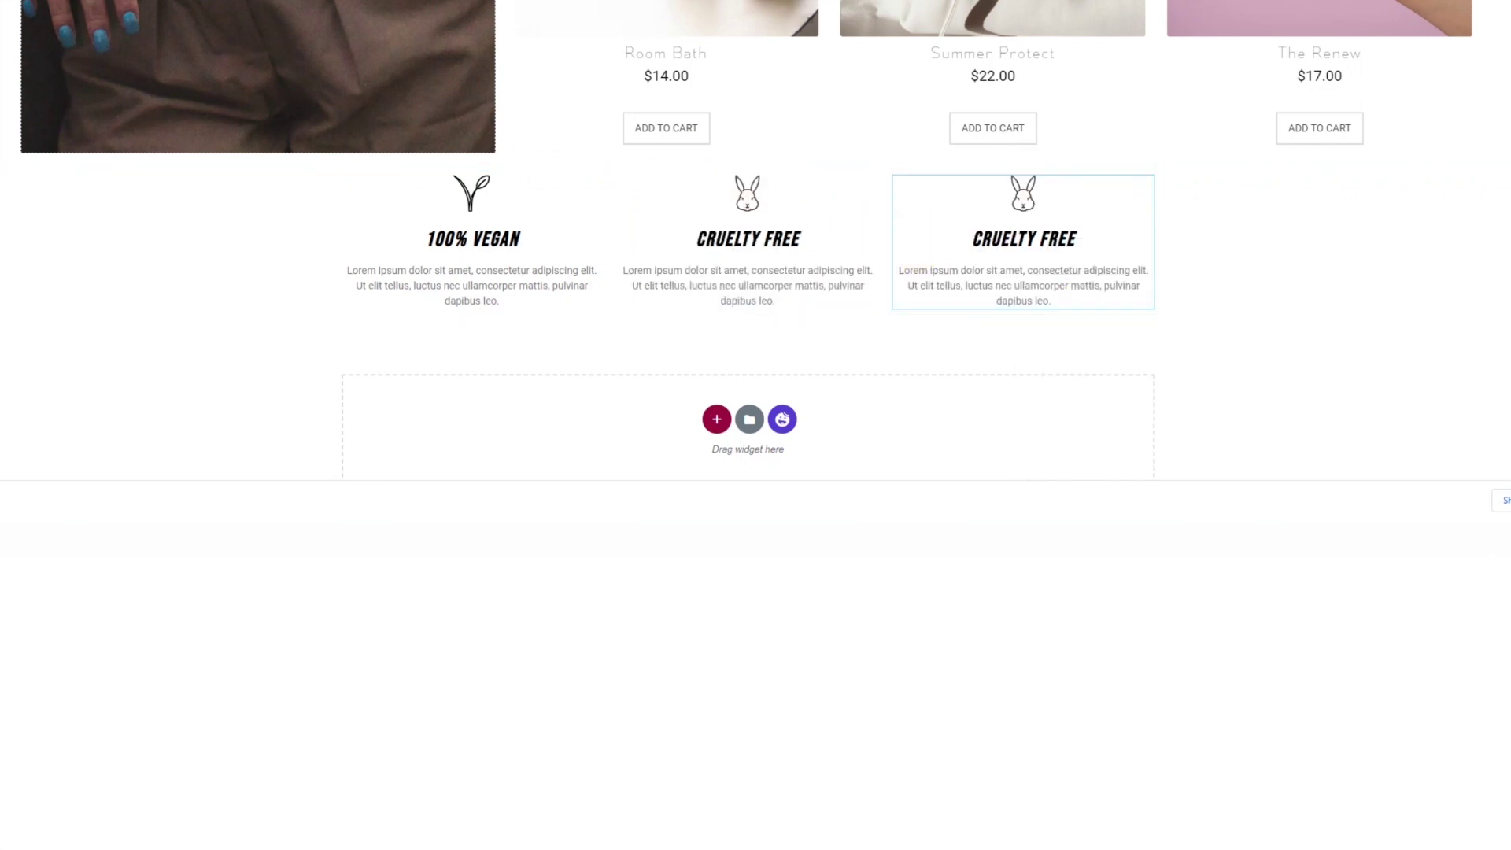
Retitle the third column's icon box "ethically made" and replace its icon with the lotus SVG.
triple_click(622, 324)
type("ethically ")
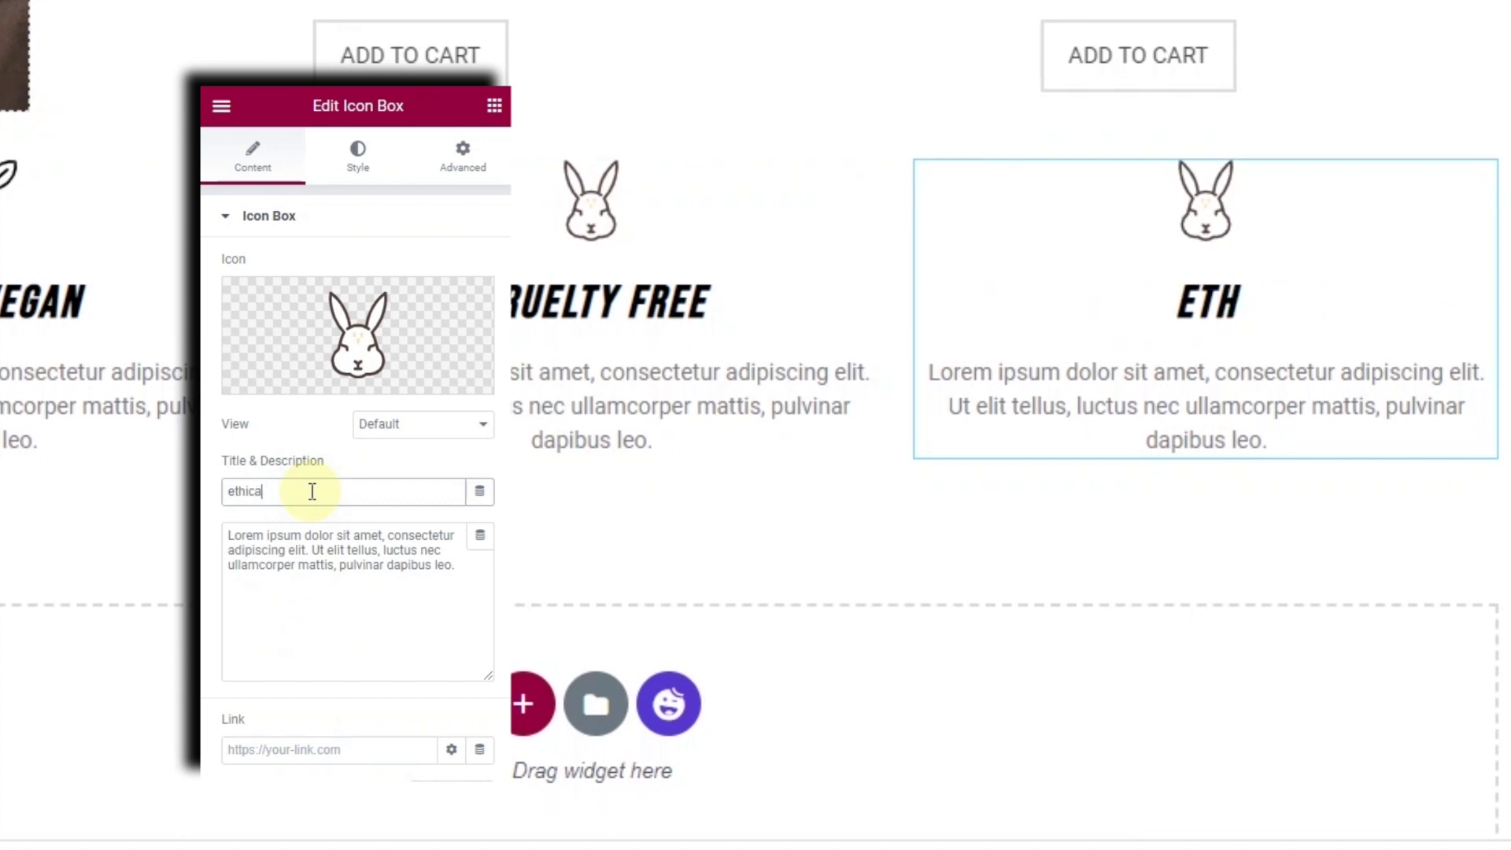
type("made")
left_click(429, 380)
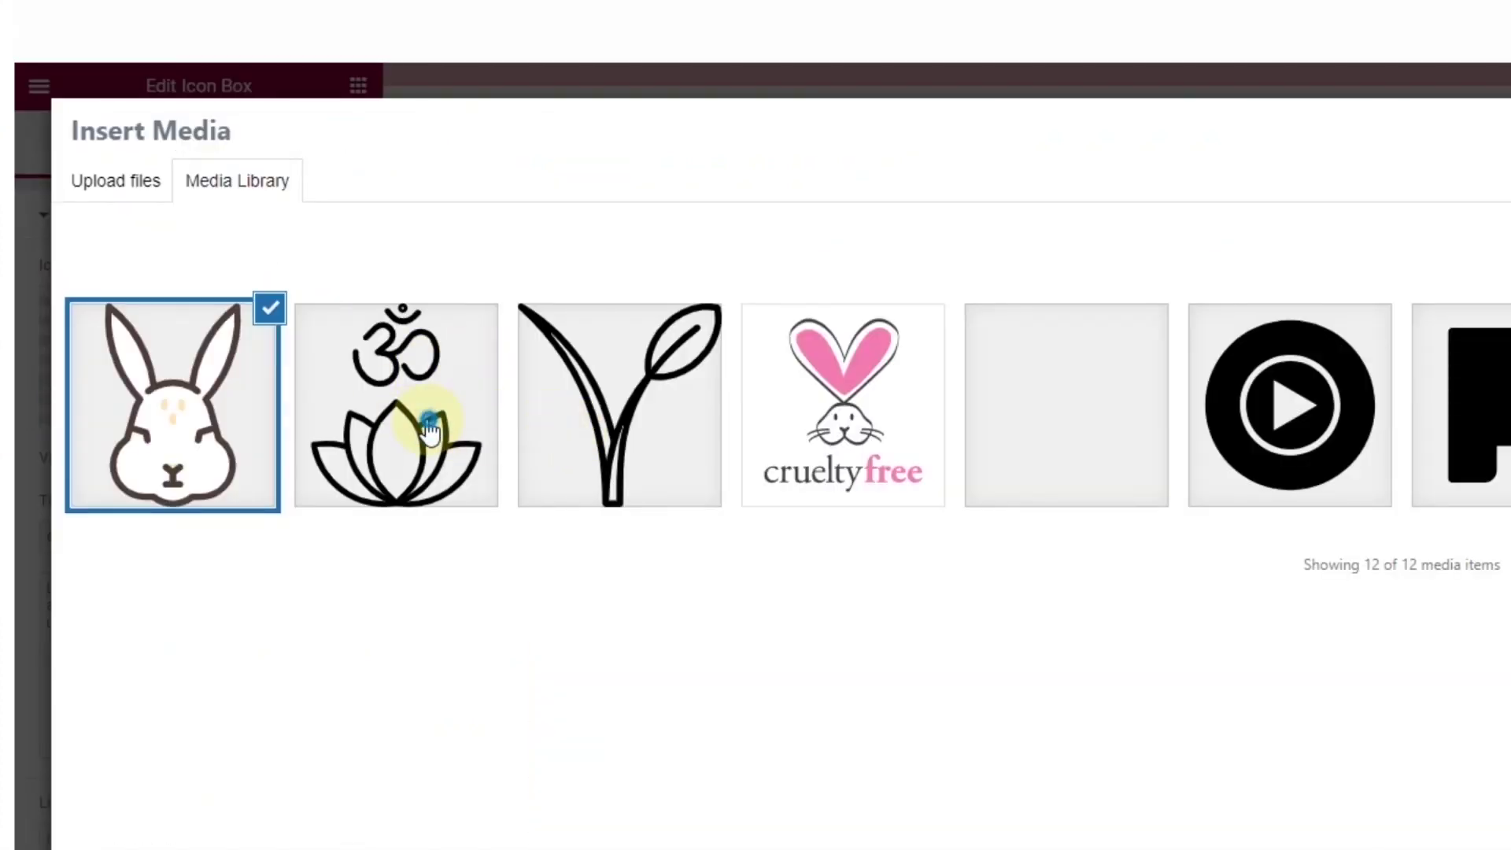
left_click(429, 421)
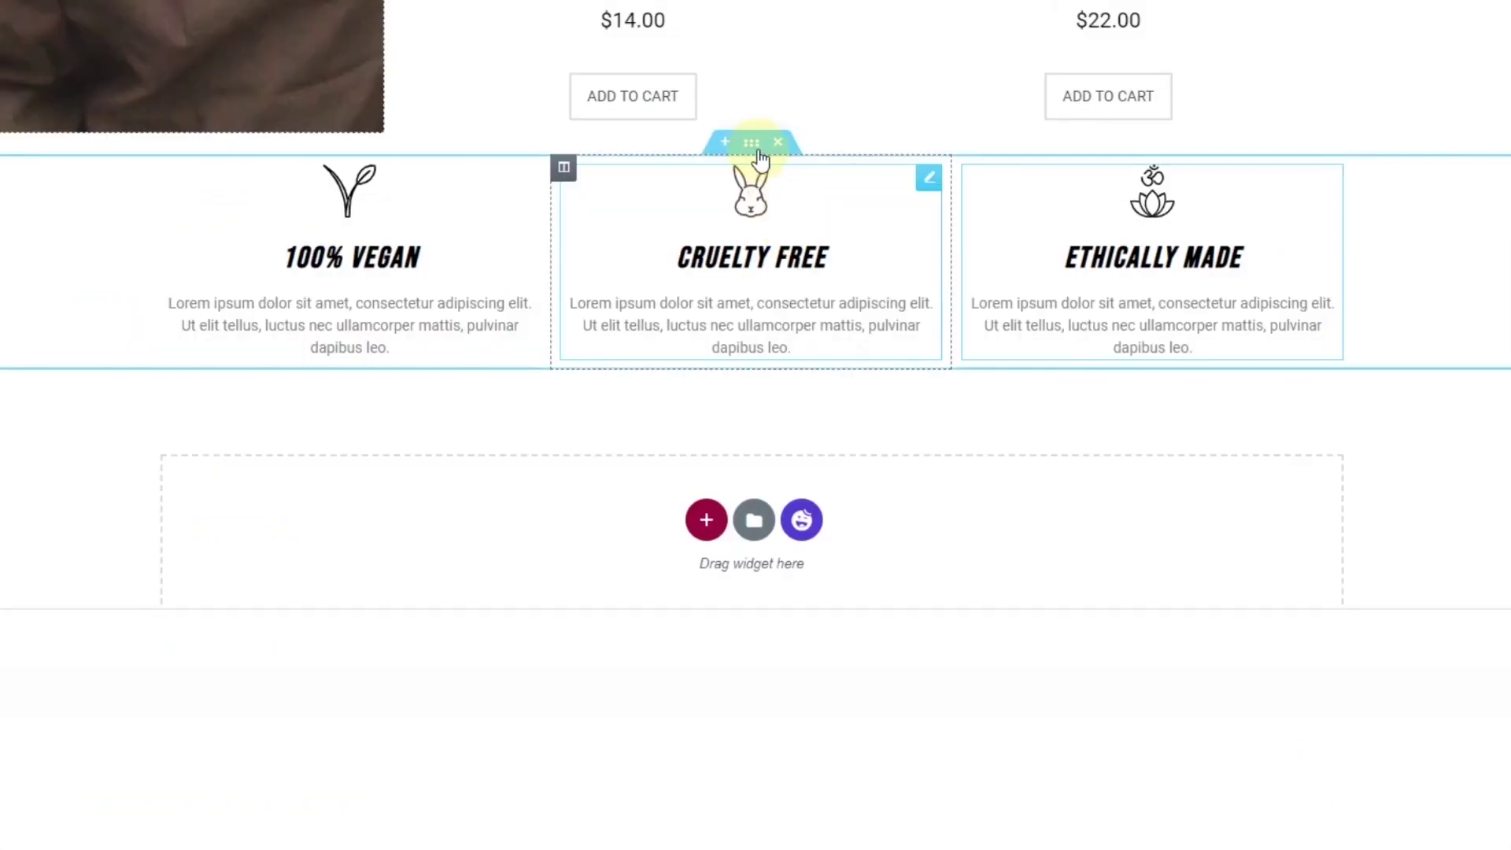
Give the three-column icon section a classic background in pale blue, #F4FDFF.
left_click(752, 145)
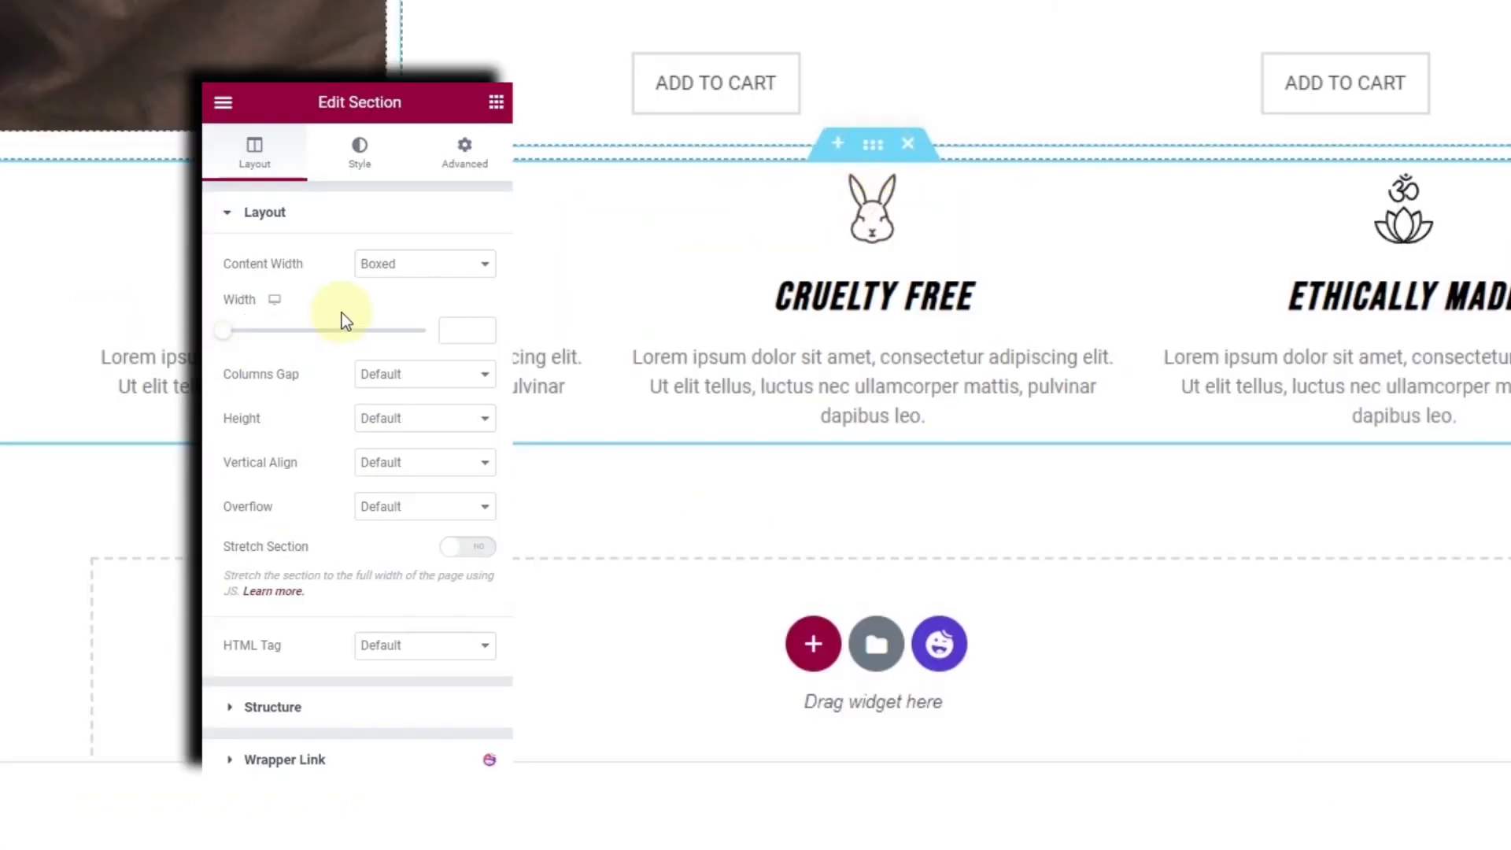
left_click(361, 154)
left_click(398, 308)
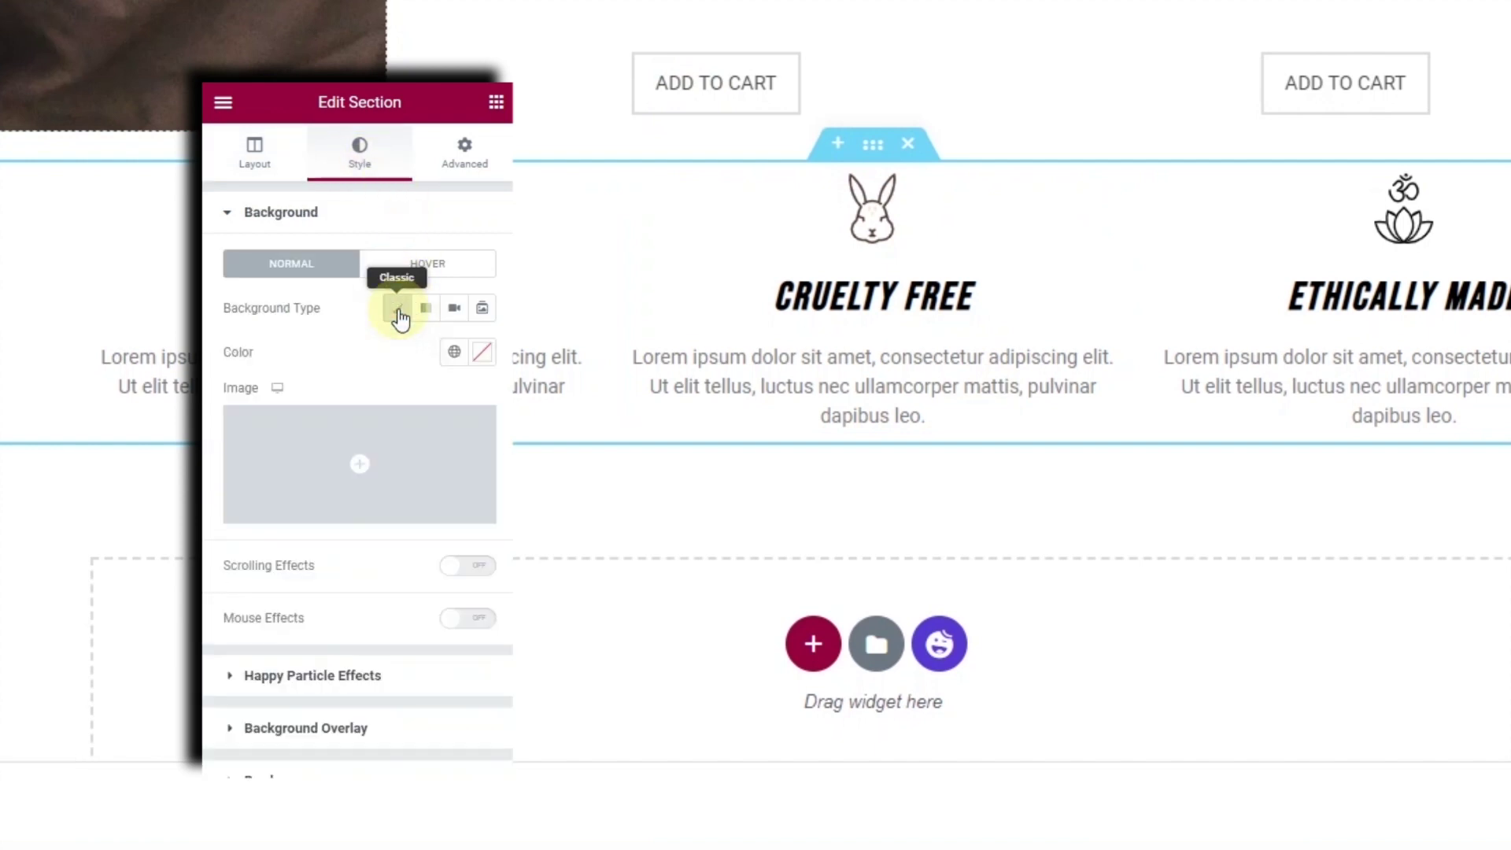
left_click(482, 352)
left_click_drag(237, 452, 257, 417)
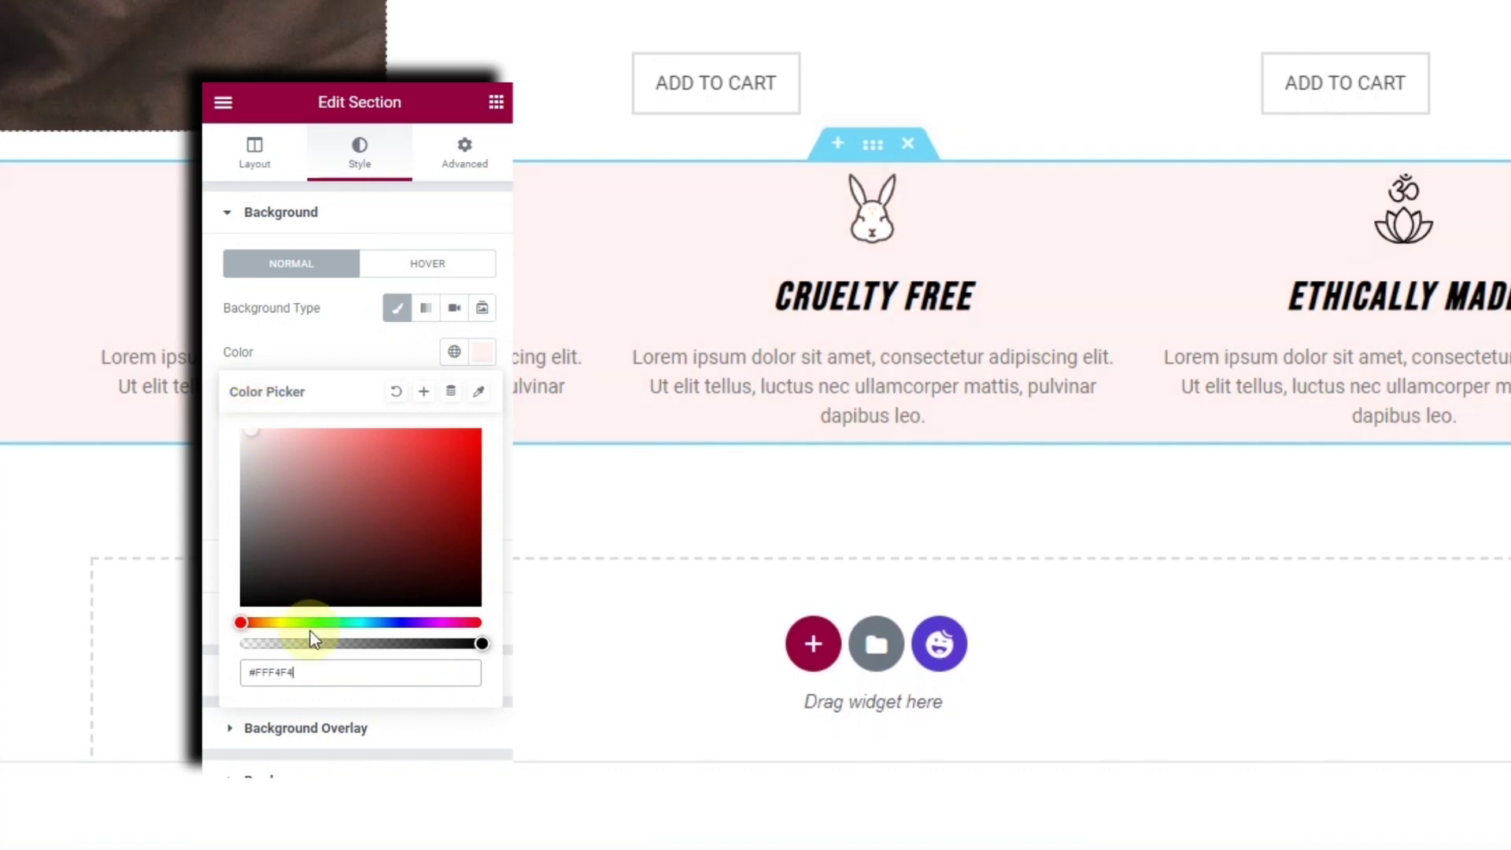
left_click(368, 625)
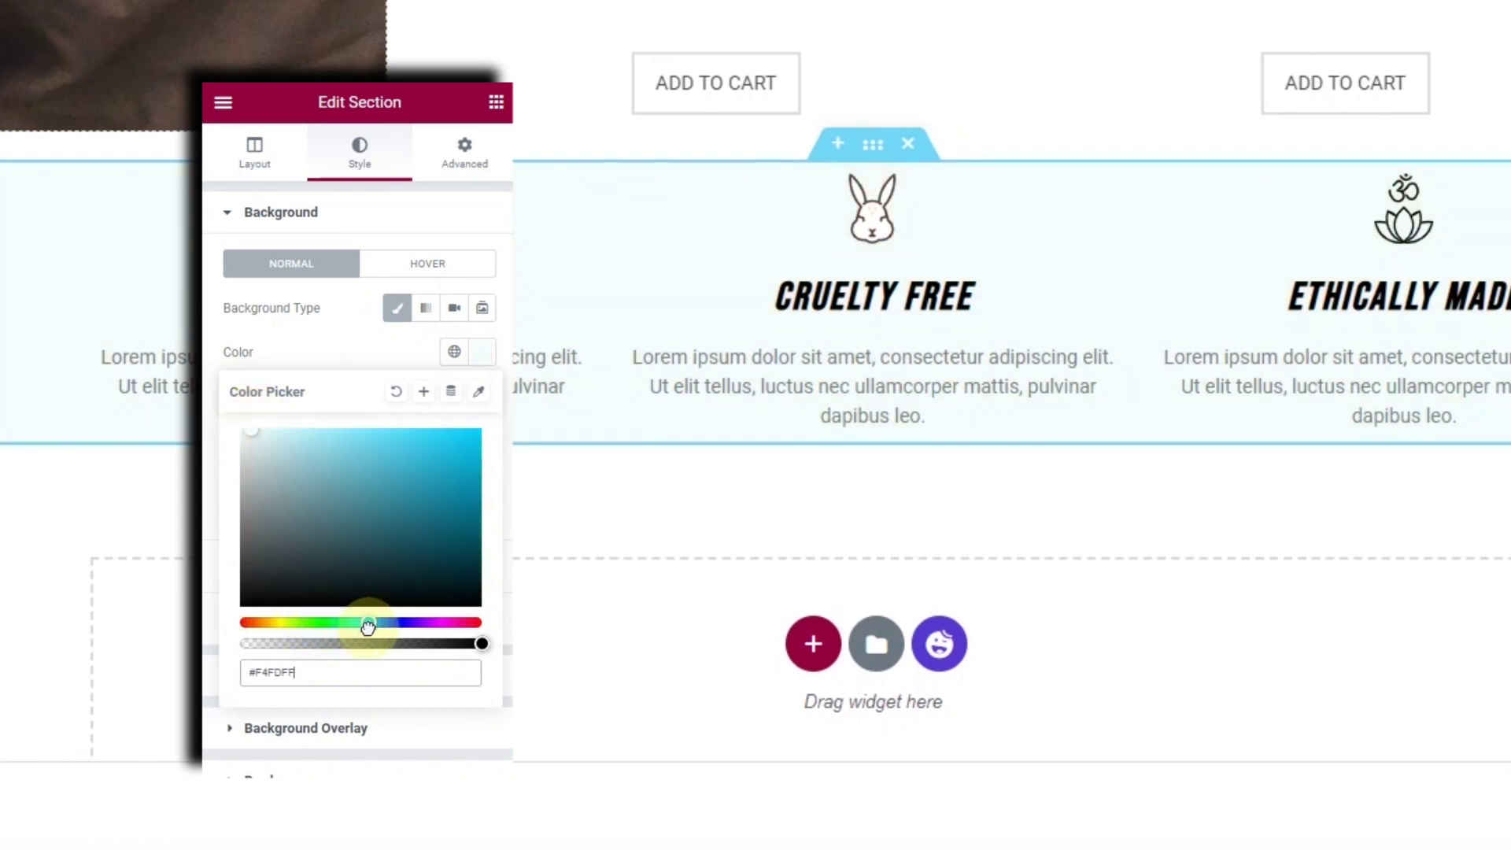
left_click(429, 196)
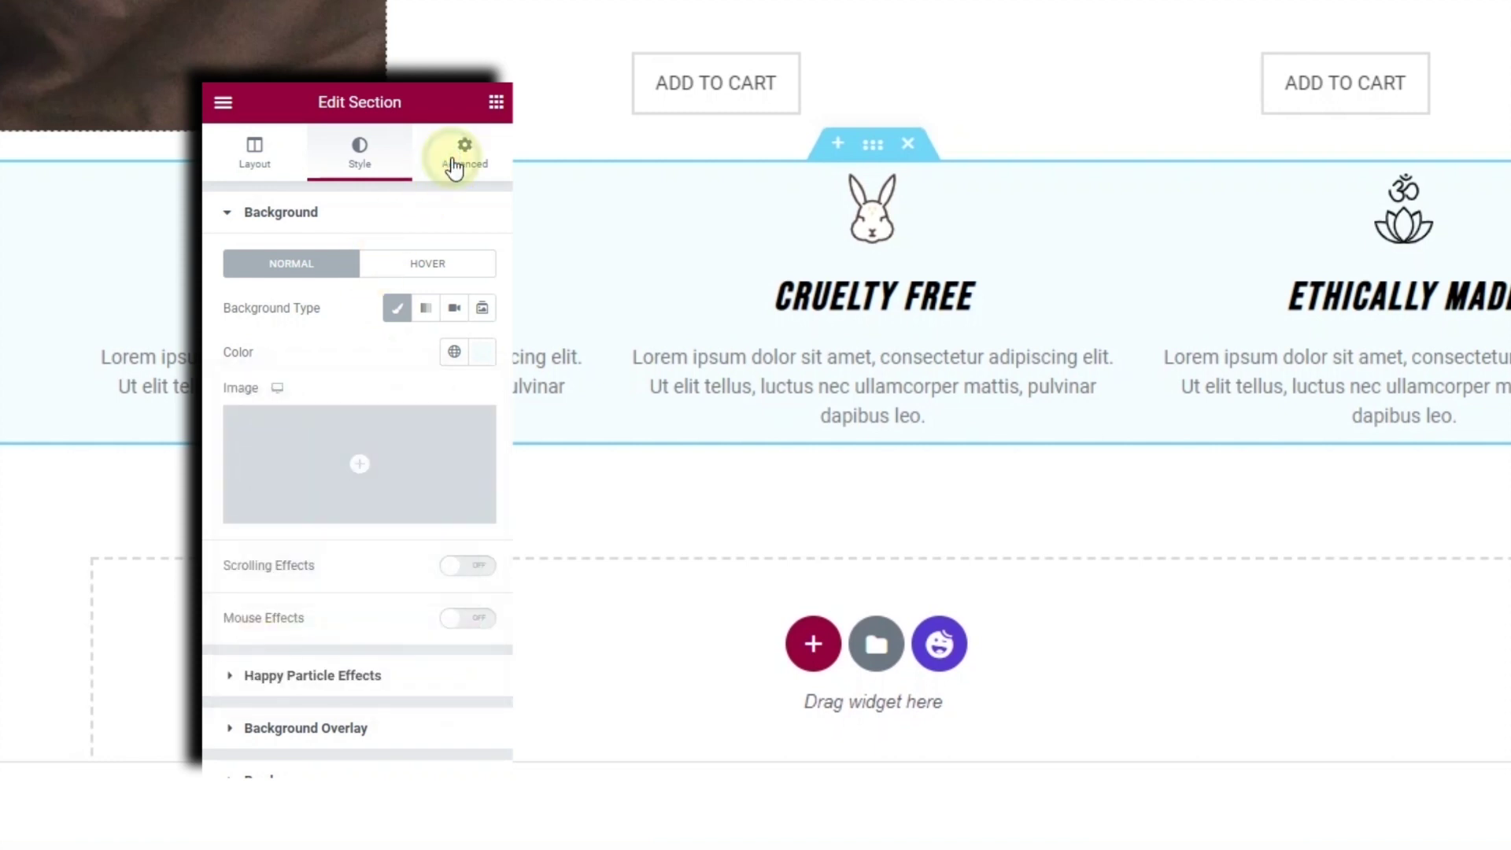
Set the padding of the icon section to 150 px on all four sides.
left_click(454, 168)
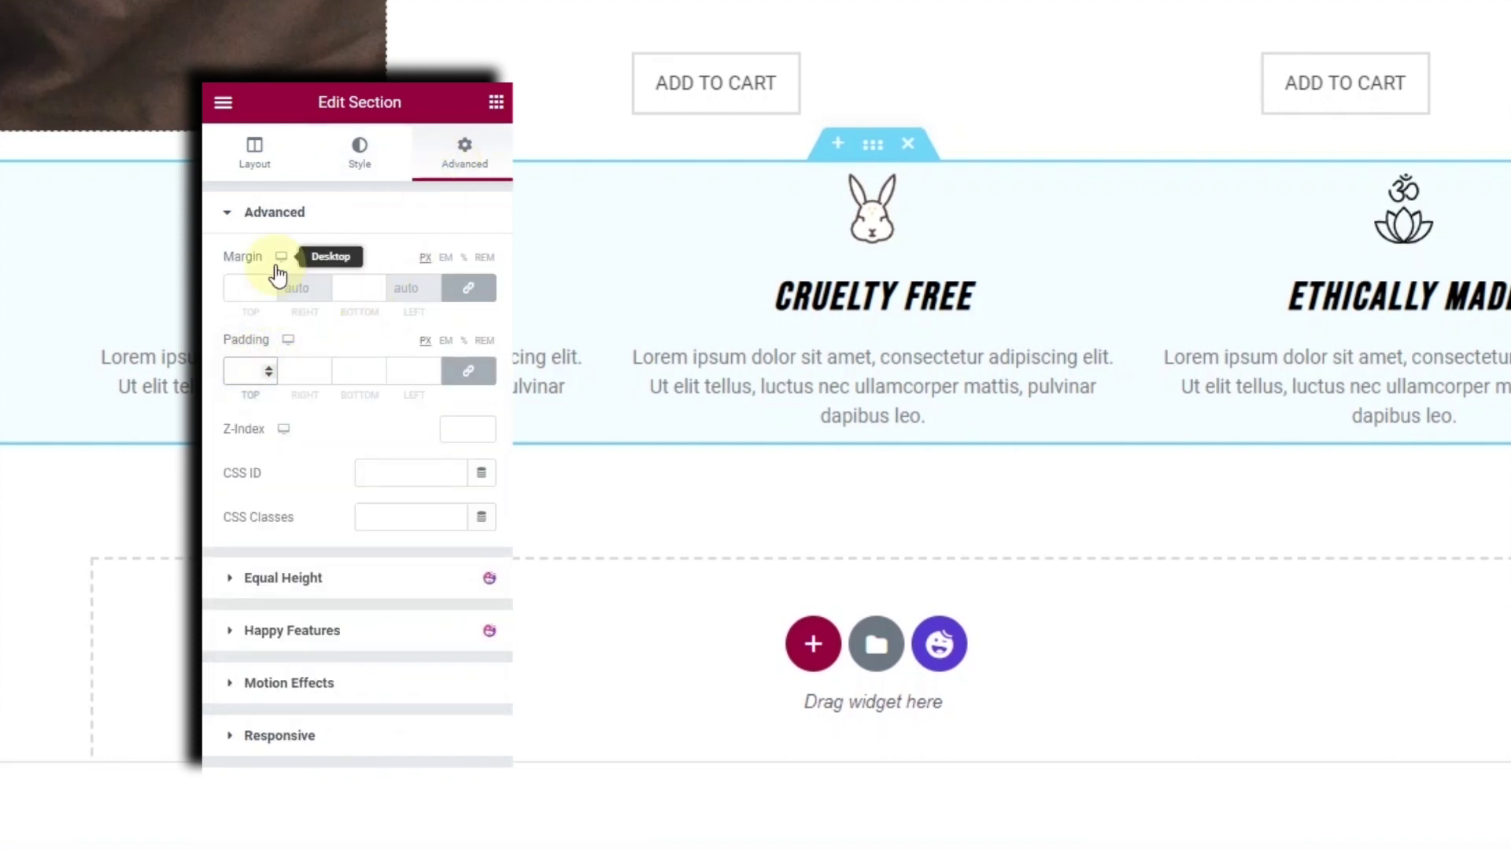
type("150")
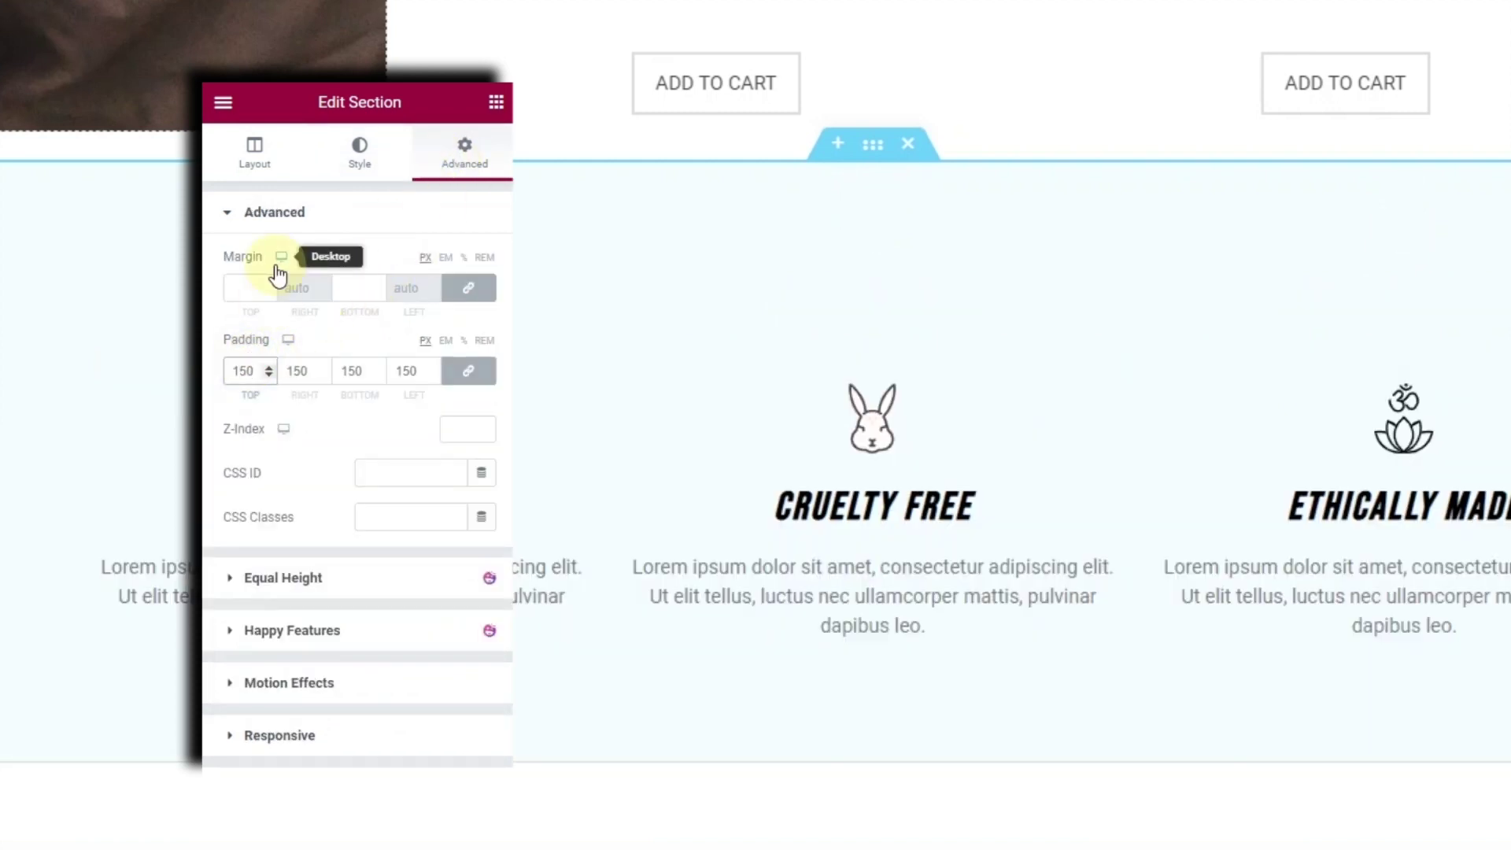
Set the padding of the icon section to 100 px on all four sides.
key("Caps_Lock")
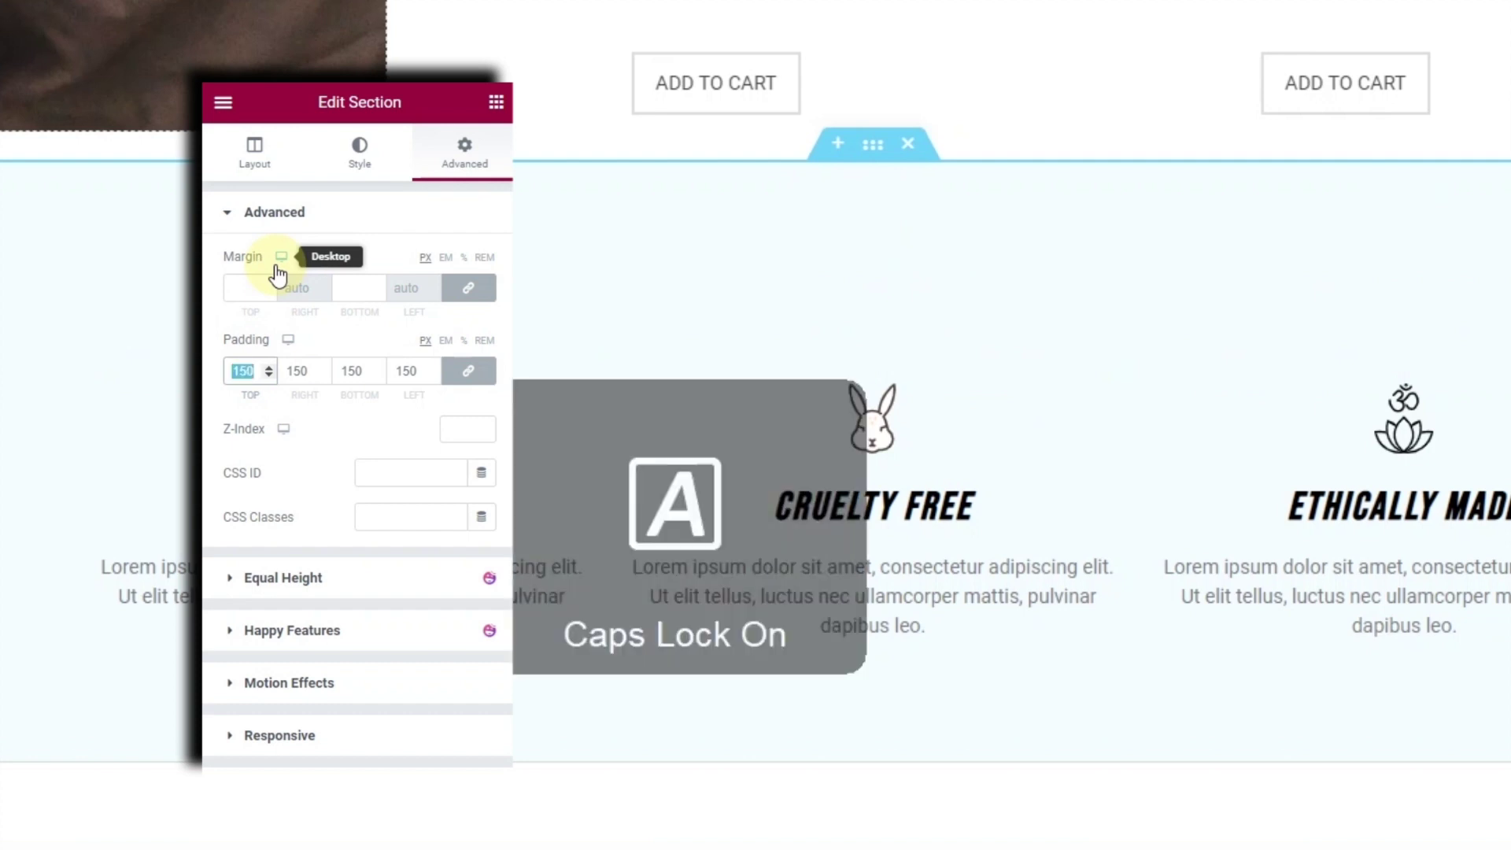
key("BackSpace")
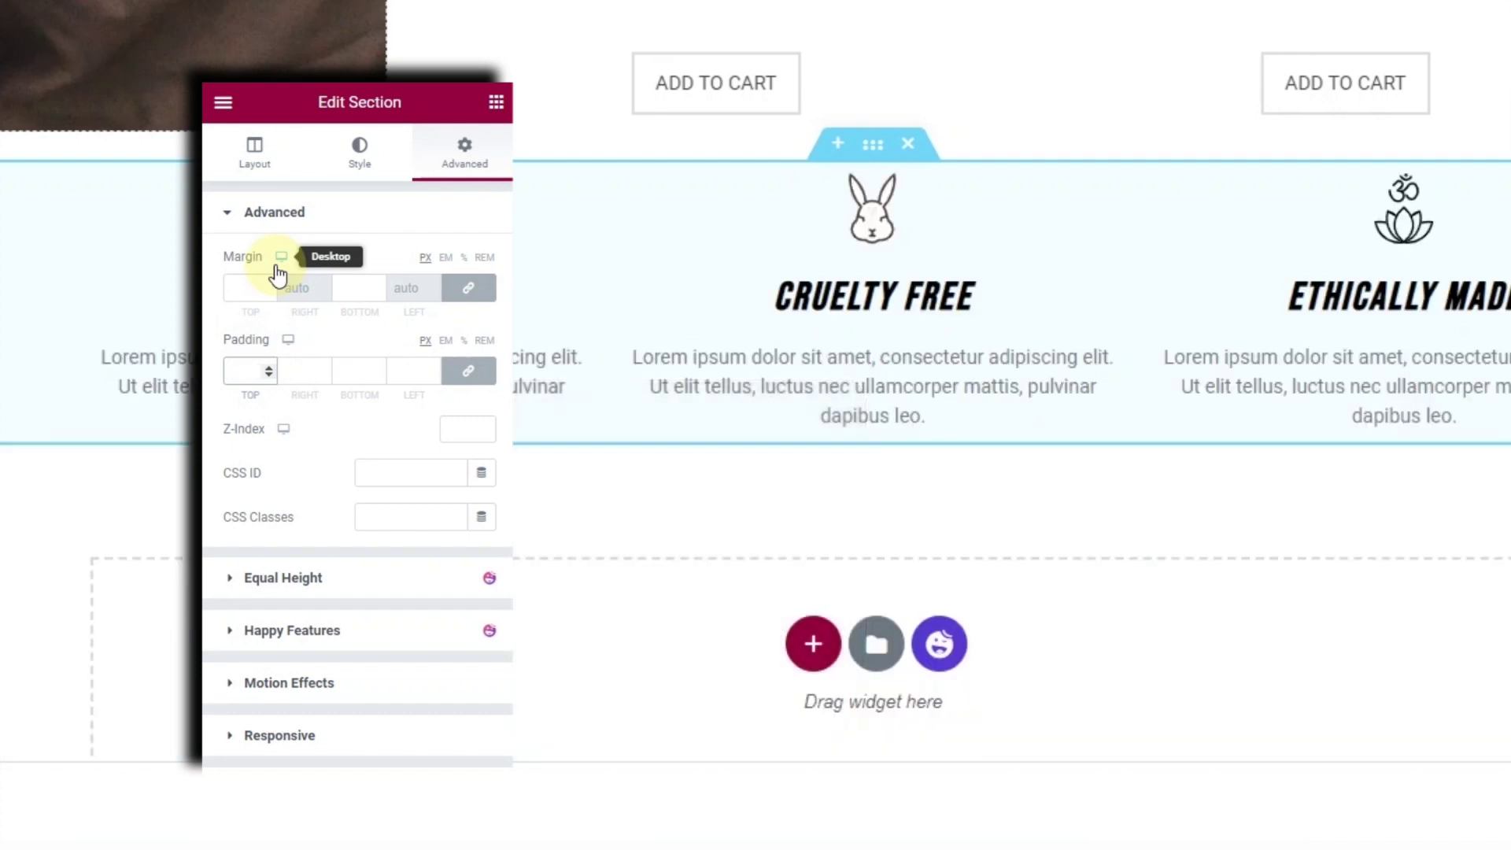
type("100")
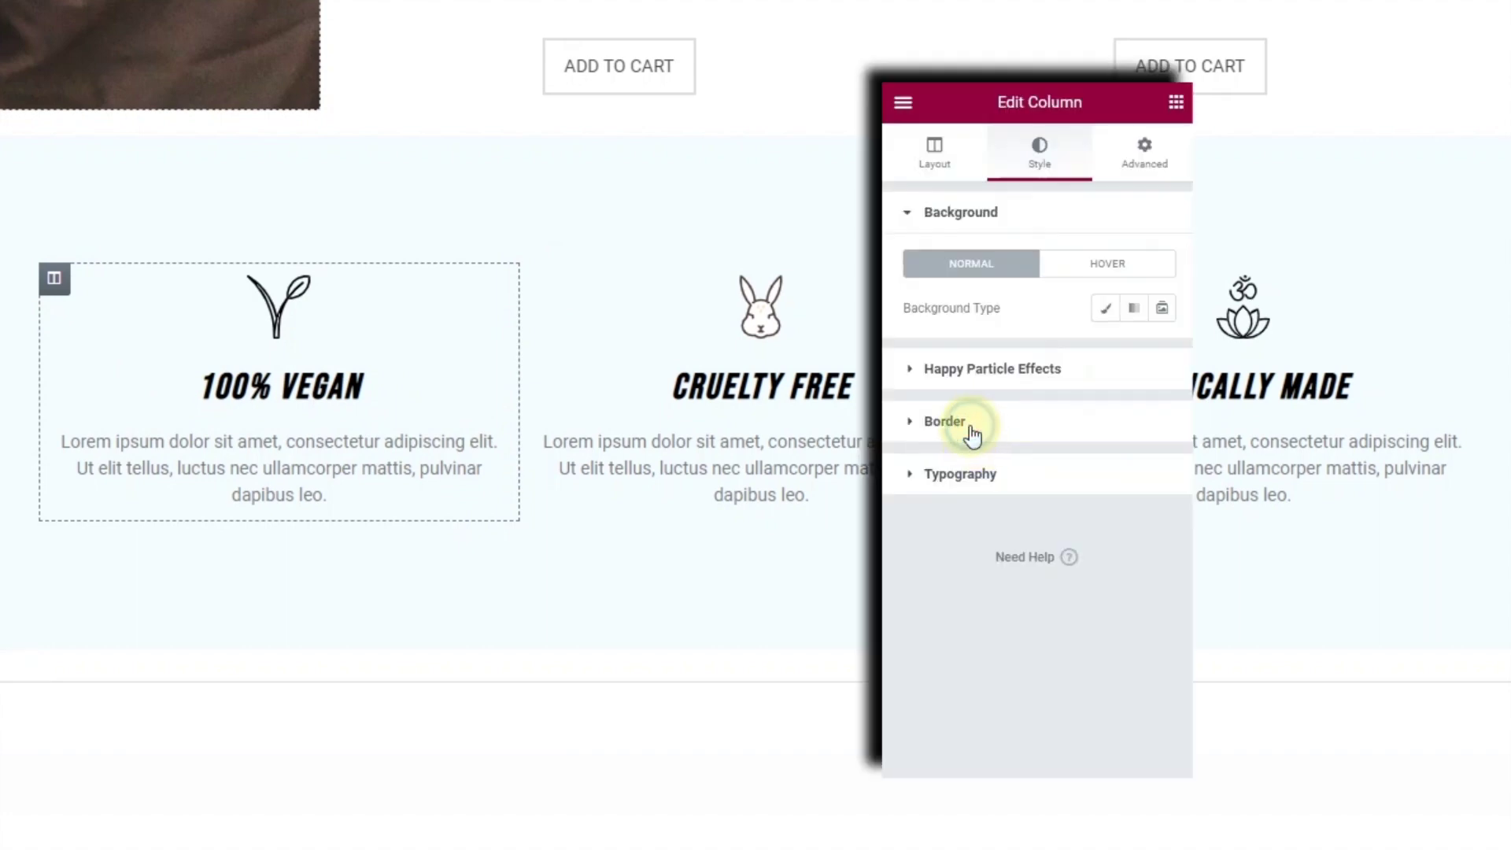
Give the "100% vegan" column a solid border with unlinked widths, 1 on the right and 0 on the other sides.
left_click(973, 431)
left_click(1112, 414)
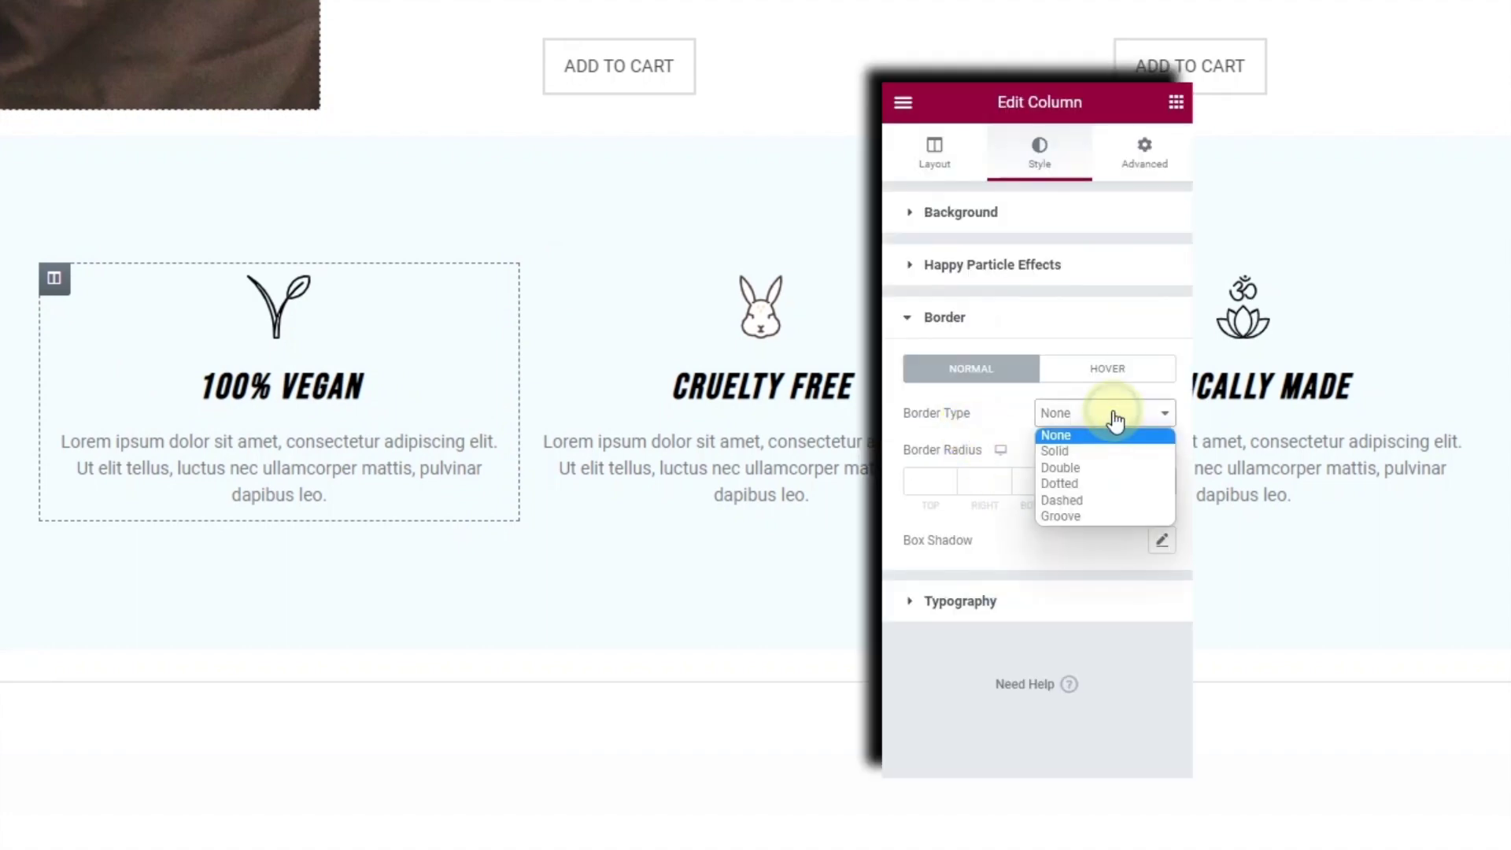
left_click(1102, 452)
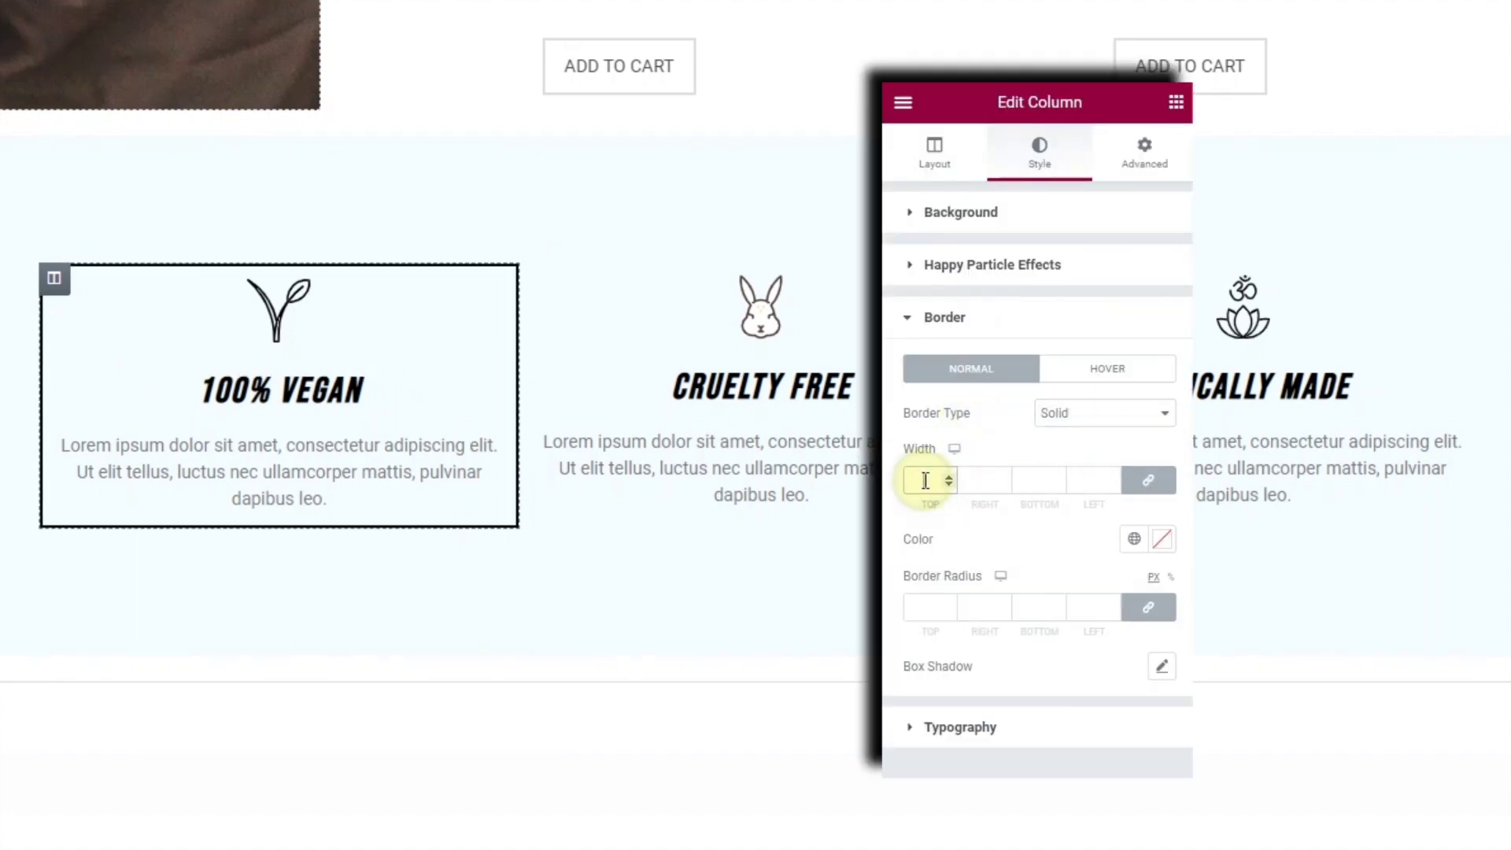
left_click(1150, 481)
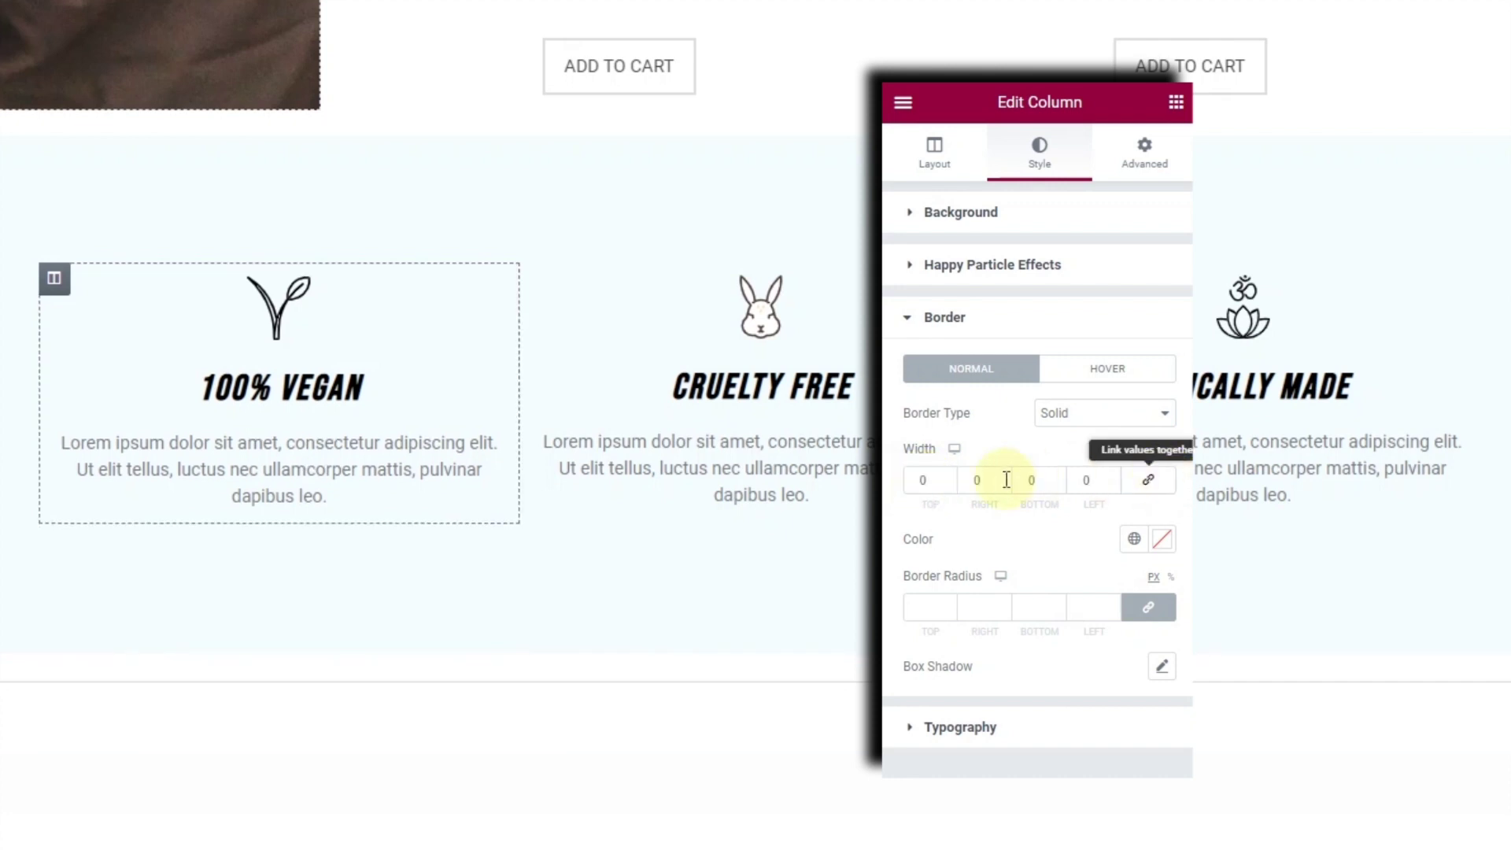
left_click(976, 483)
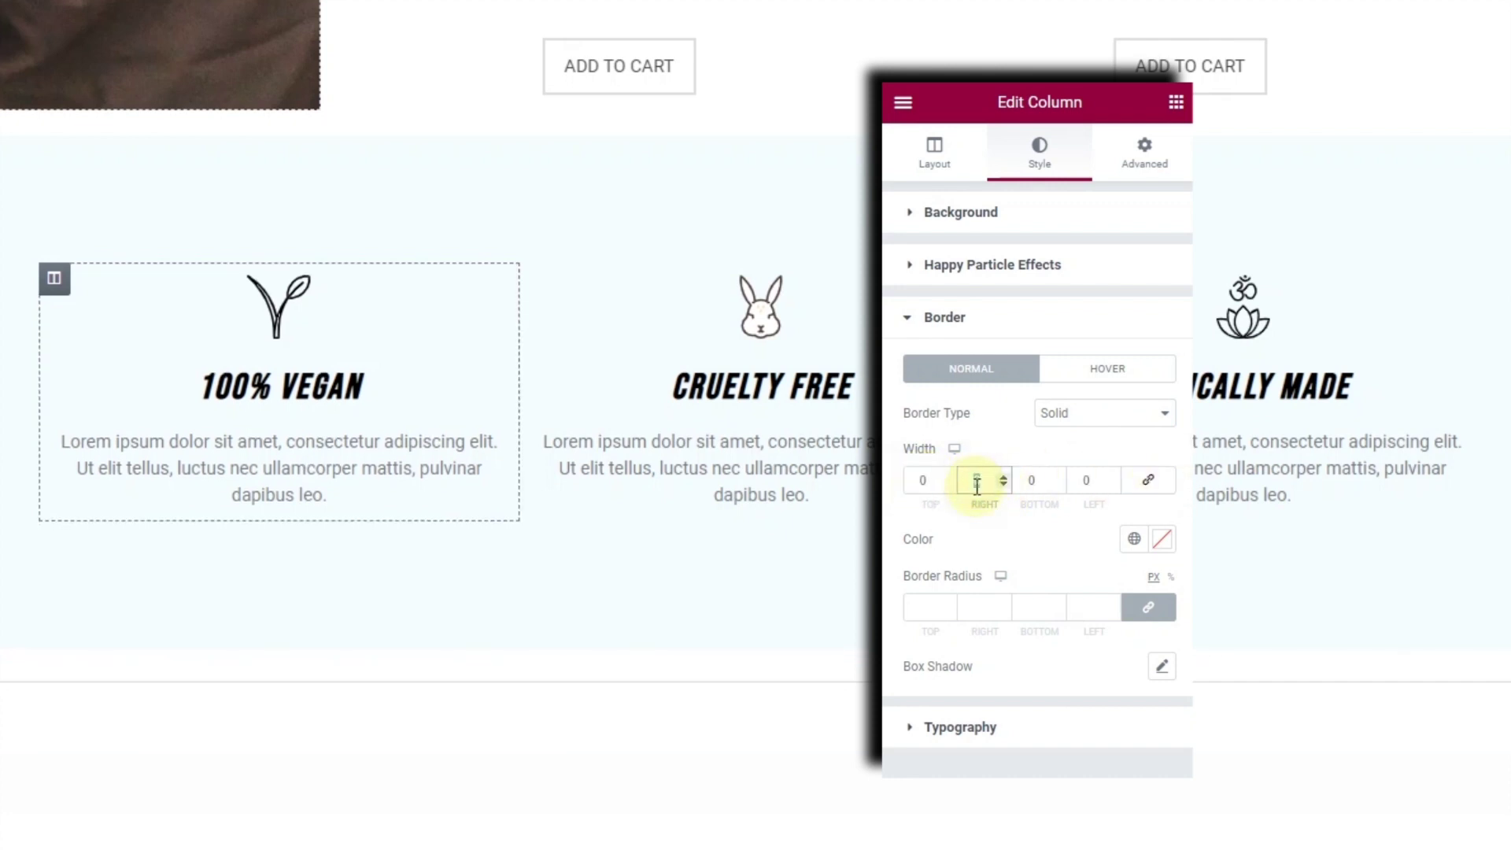
type("1")
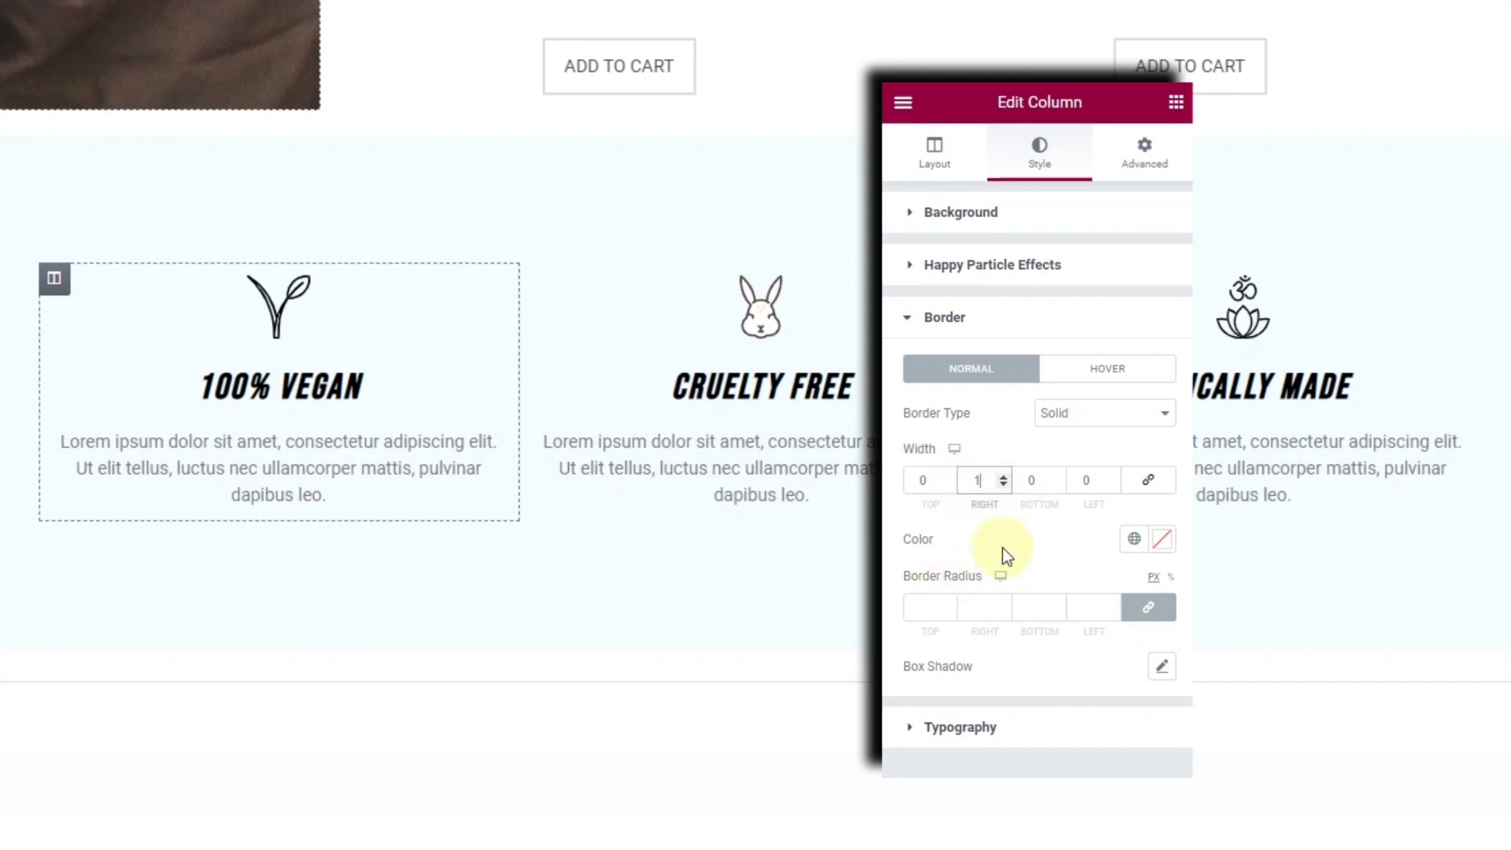
Colour the "100% vegan" column's border white and set its right width to 2.
left_click(1160, 540)
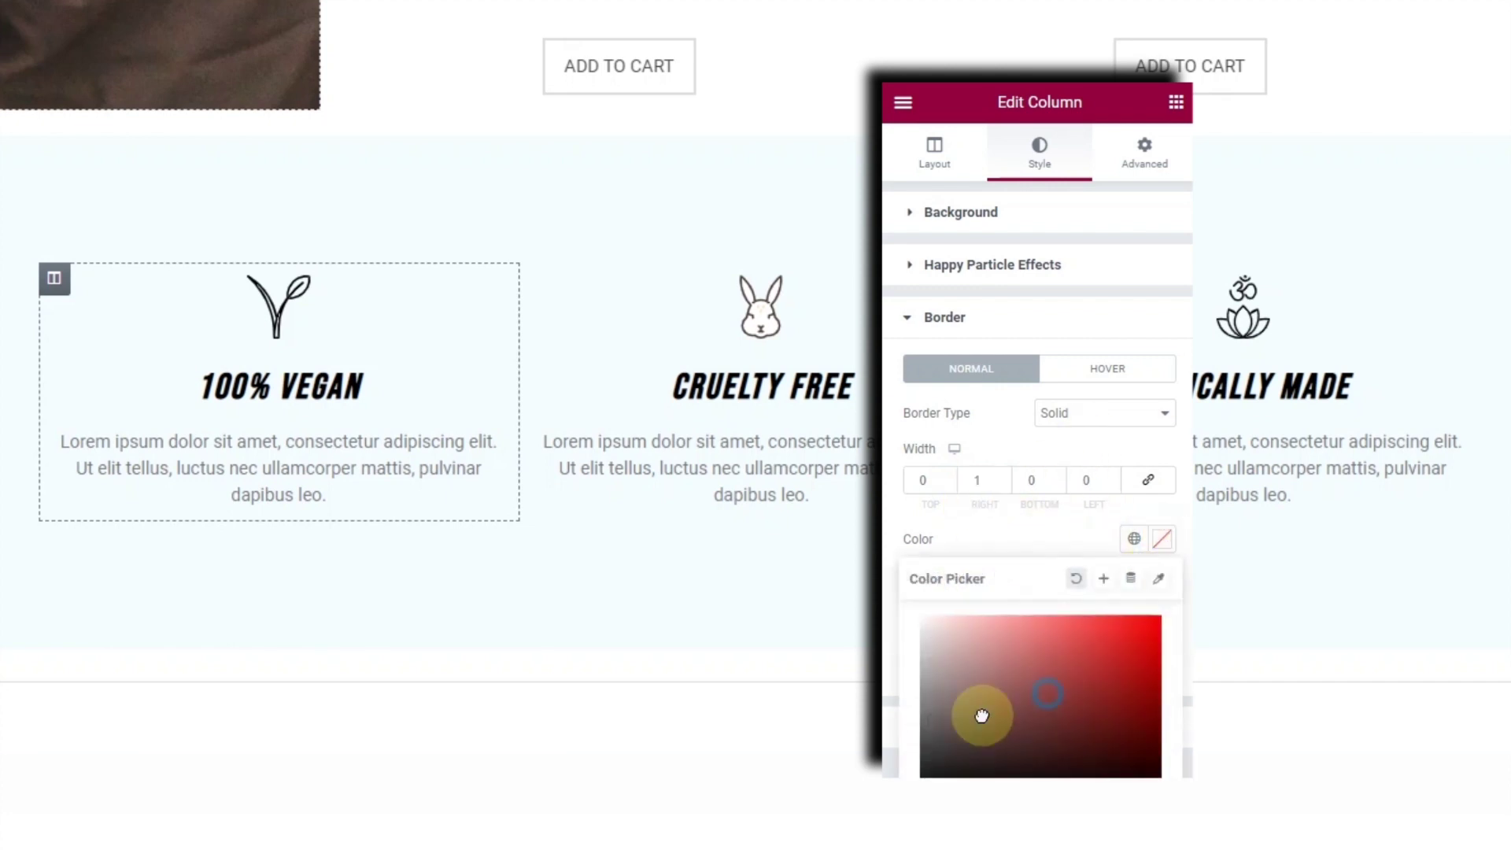
left_click_drag(905, 681, 887, 586)
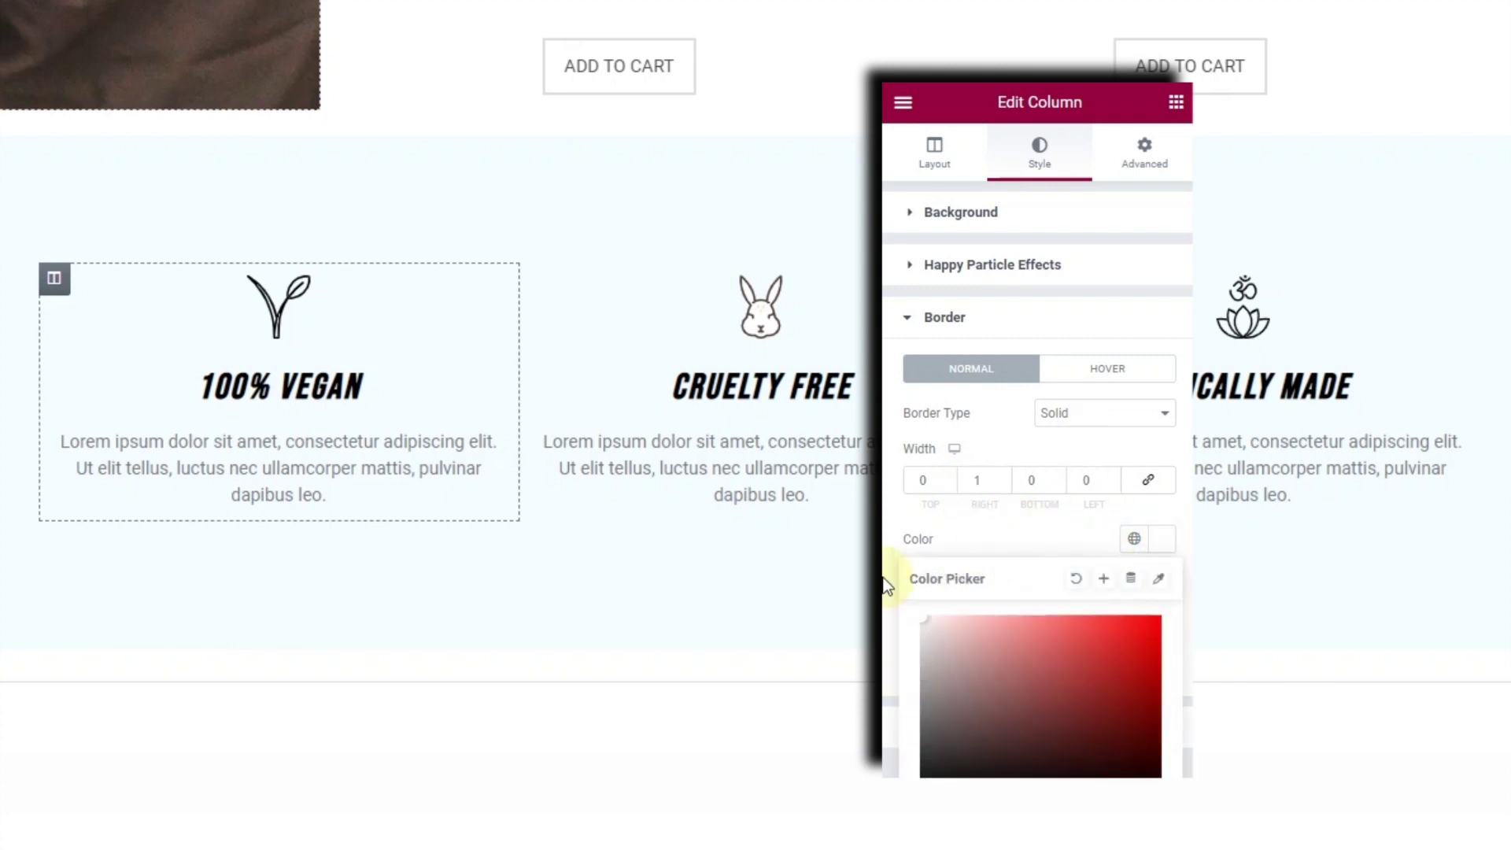
left_click(959, 592)
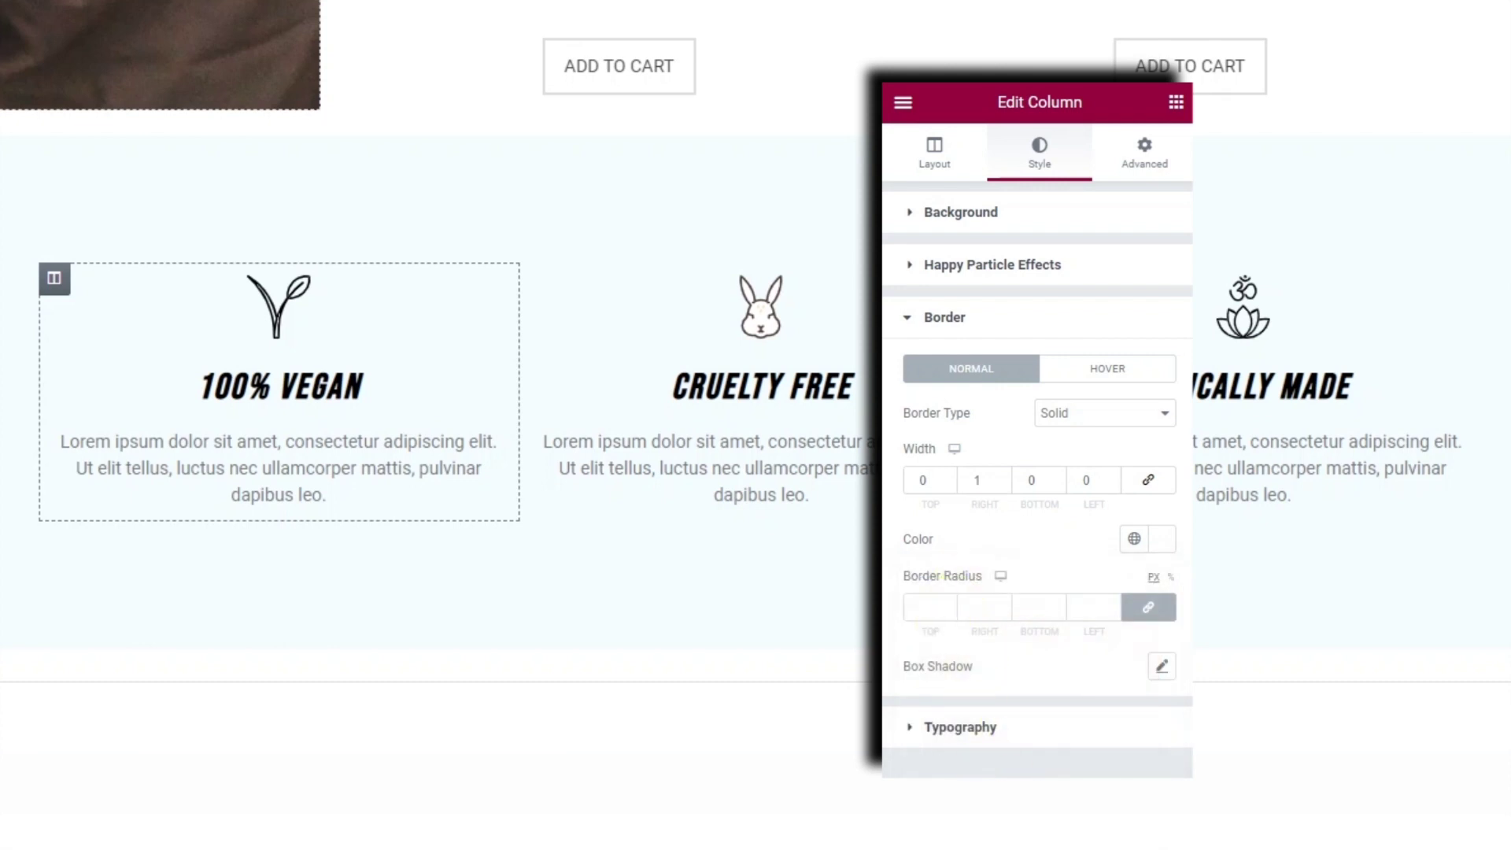
type("2")
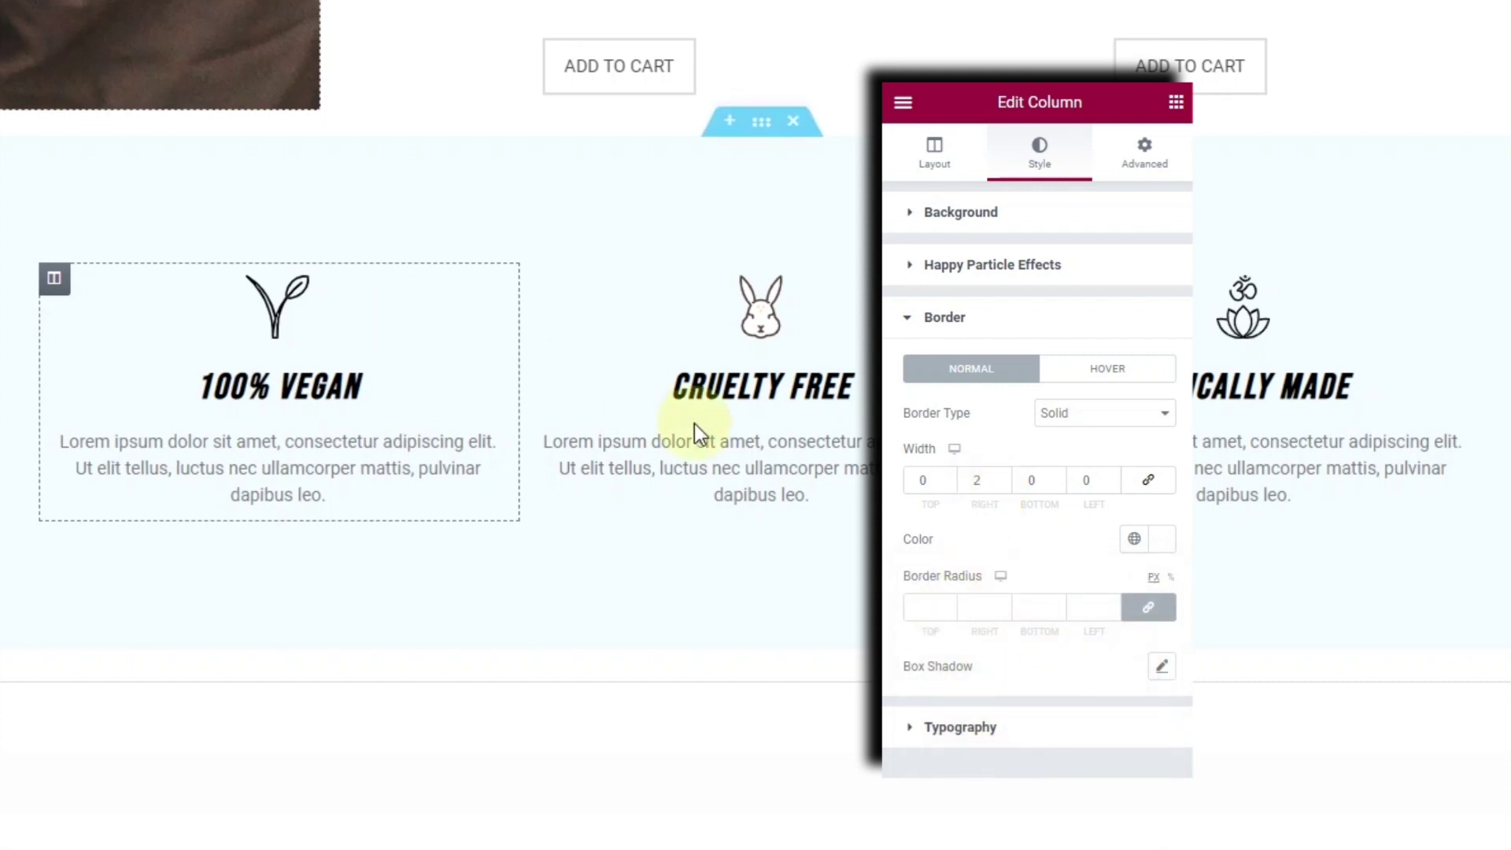
Copy the "100% vegan" column and paste its style onto the "cruelty free" column.
right_click(52, 280)
left_click(108, 335)
right_click(536, 278)
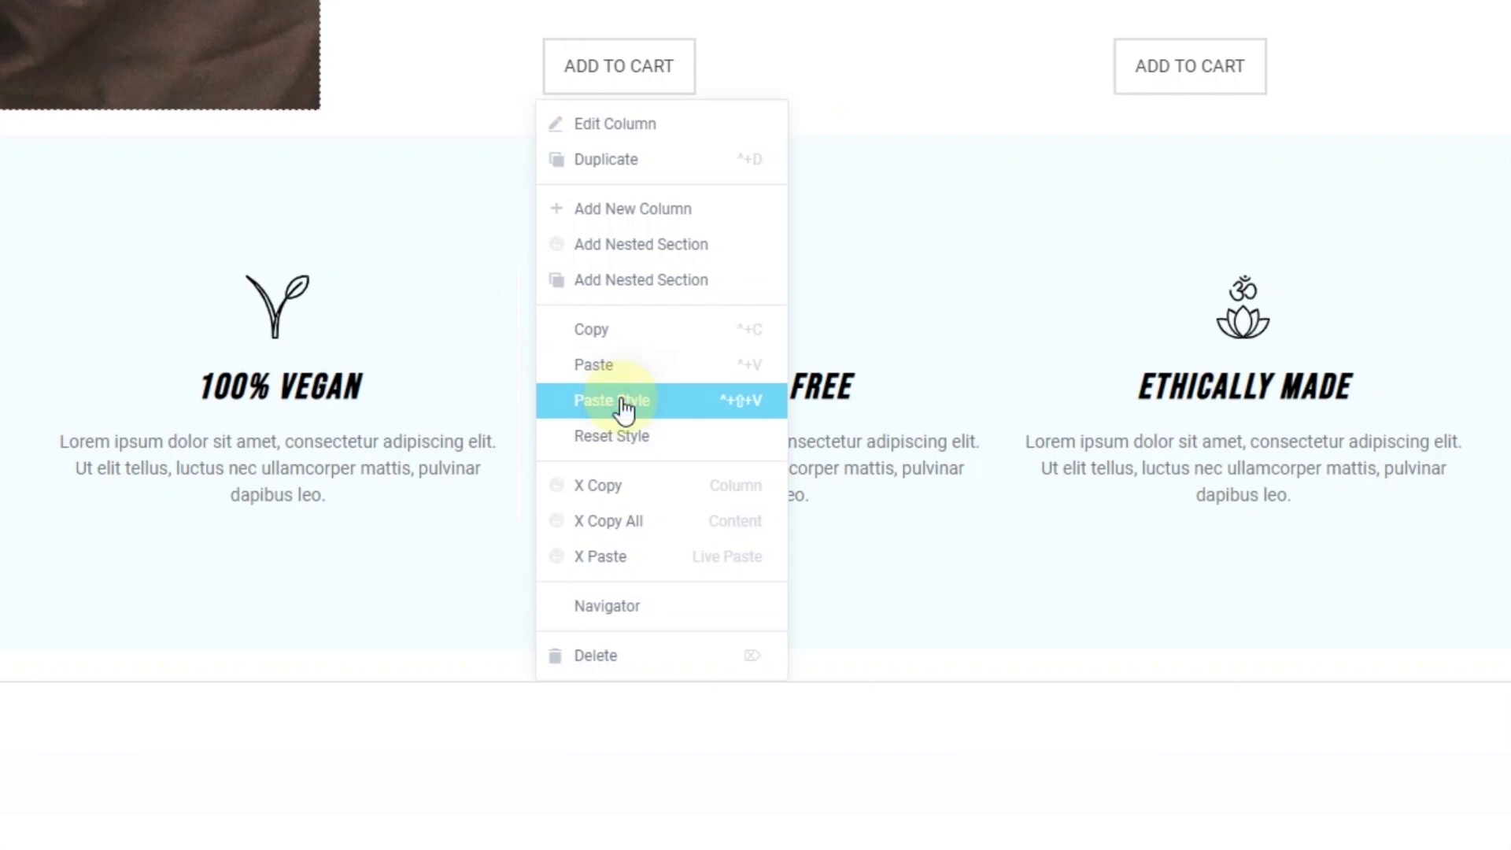
left_click(624, 403)
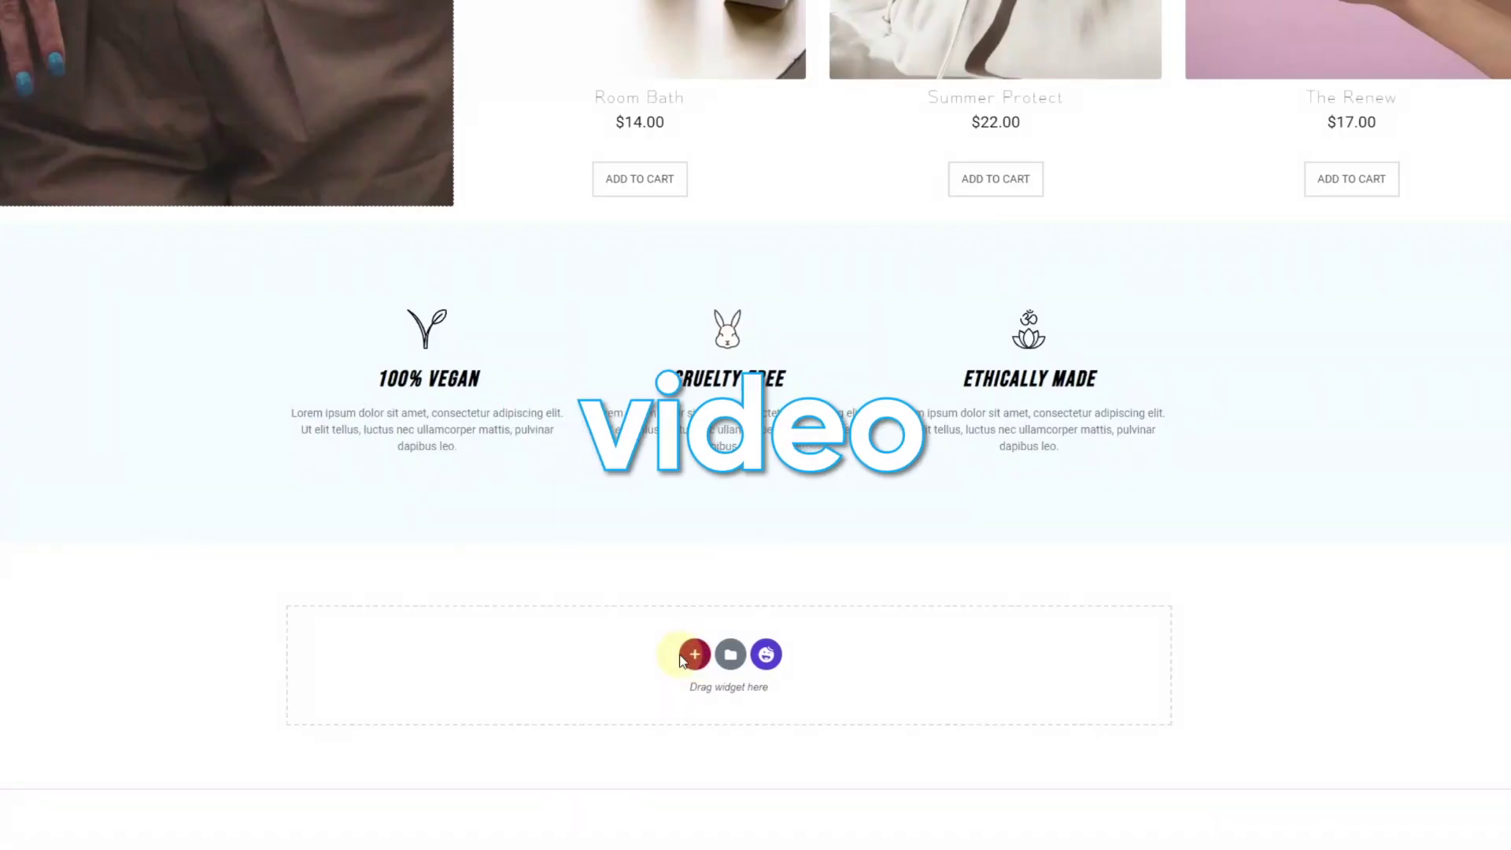
Add a single-column section below the icon section and place a Heading widget in it.
left_click(693, 655)
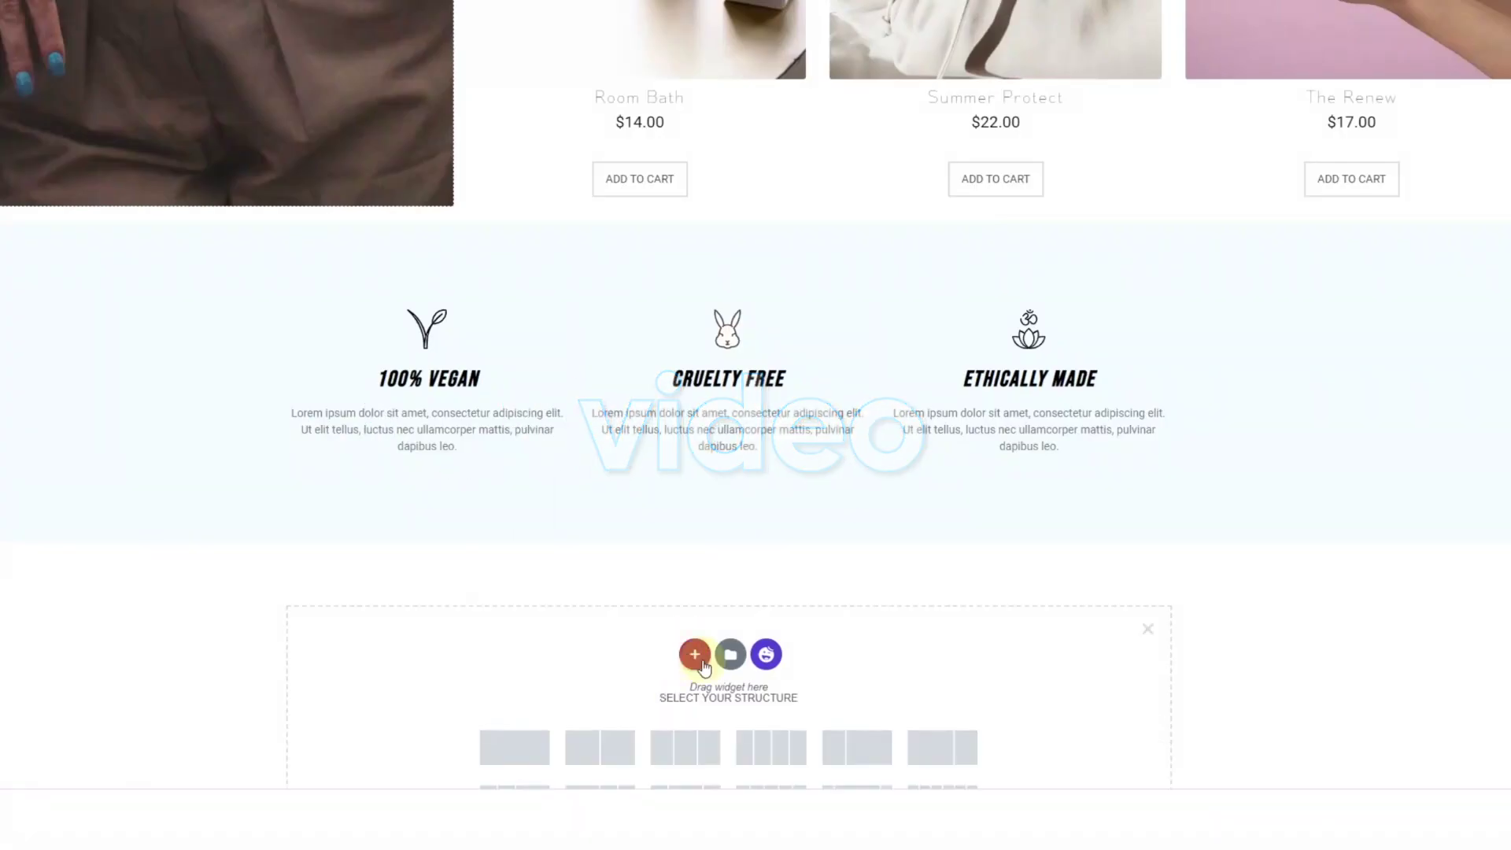
scroll(504, 630, "down", 2)
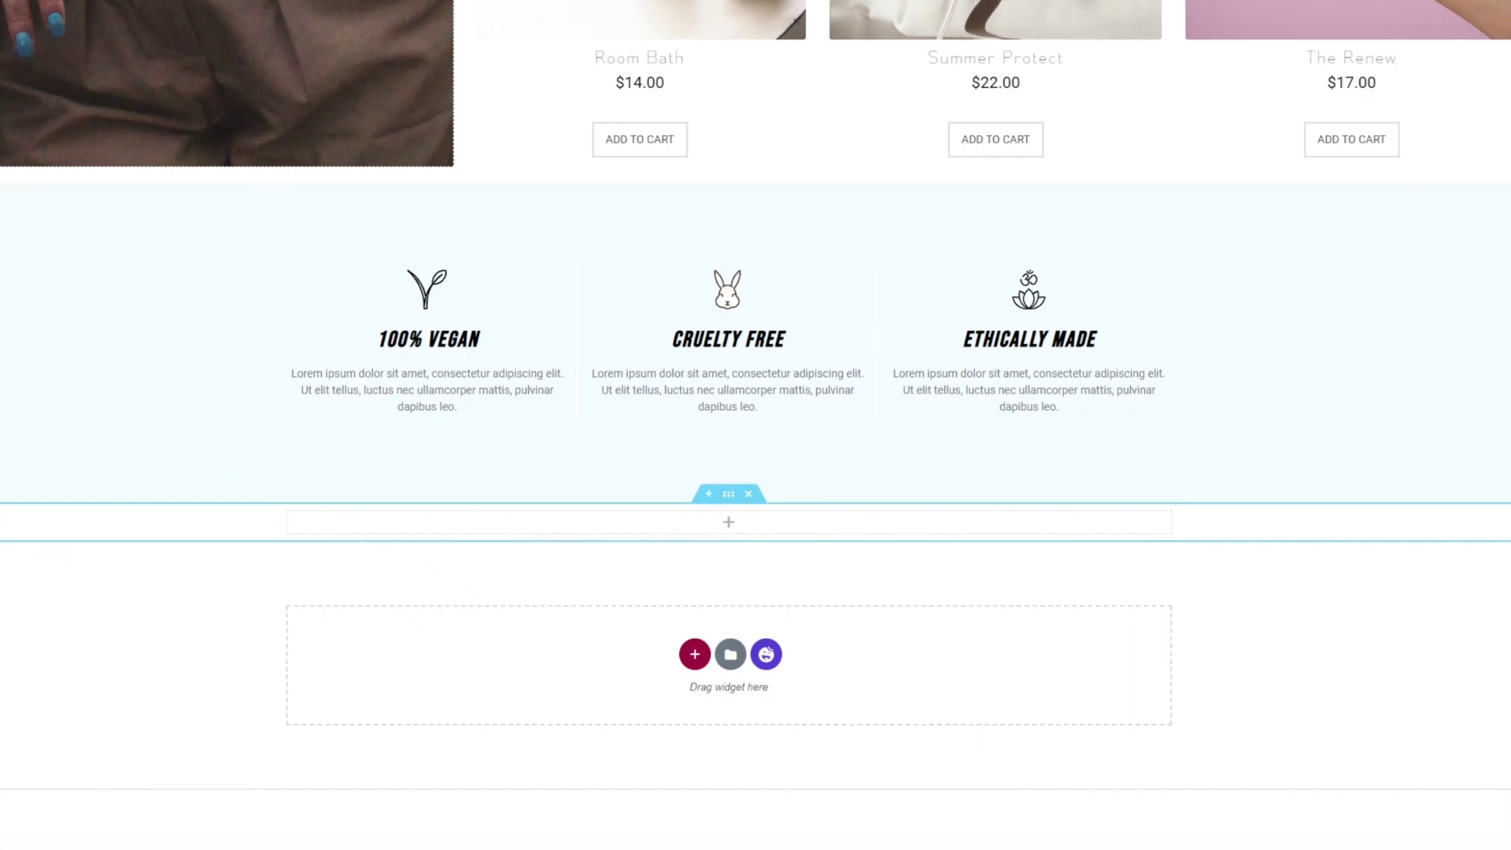
left_click(426, 249)
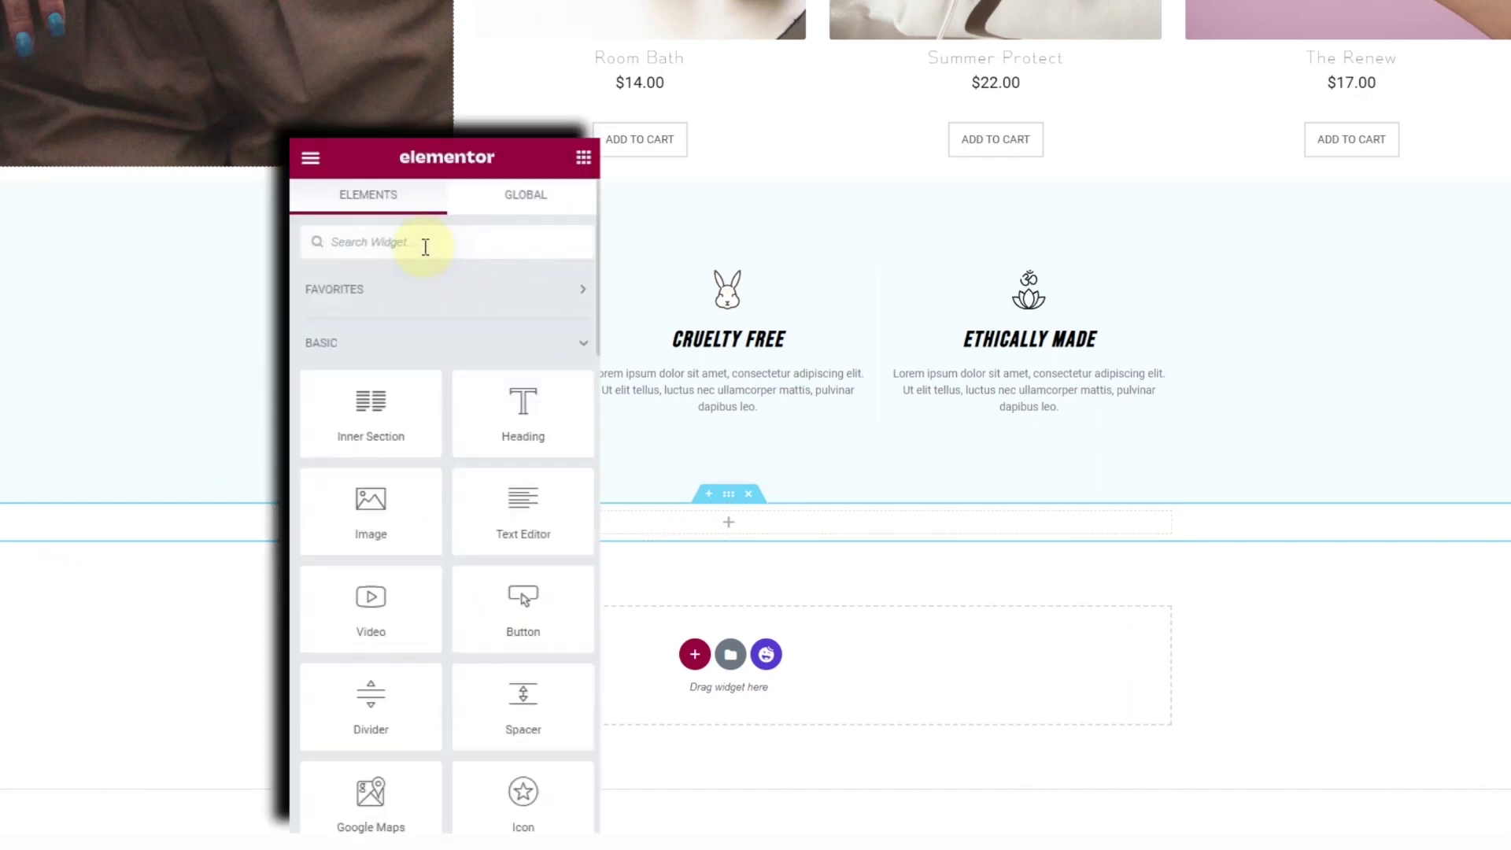
type("video")
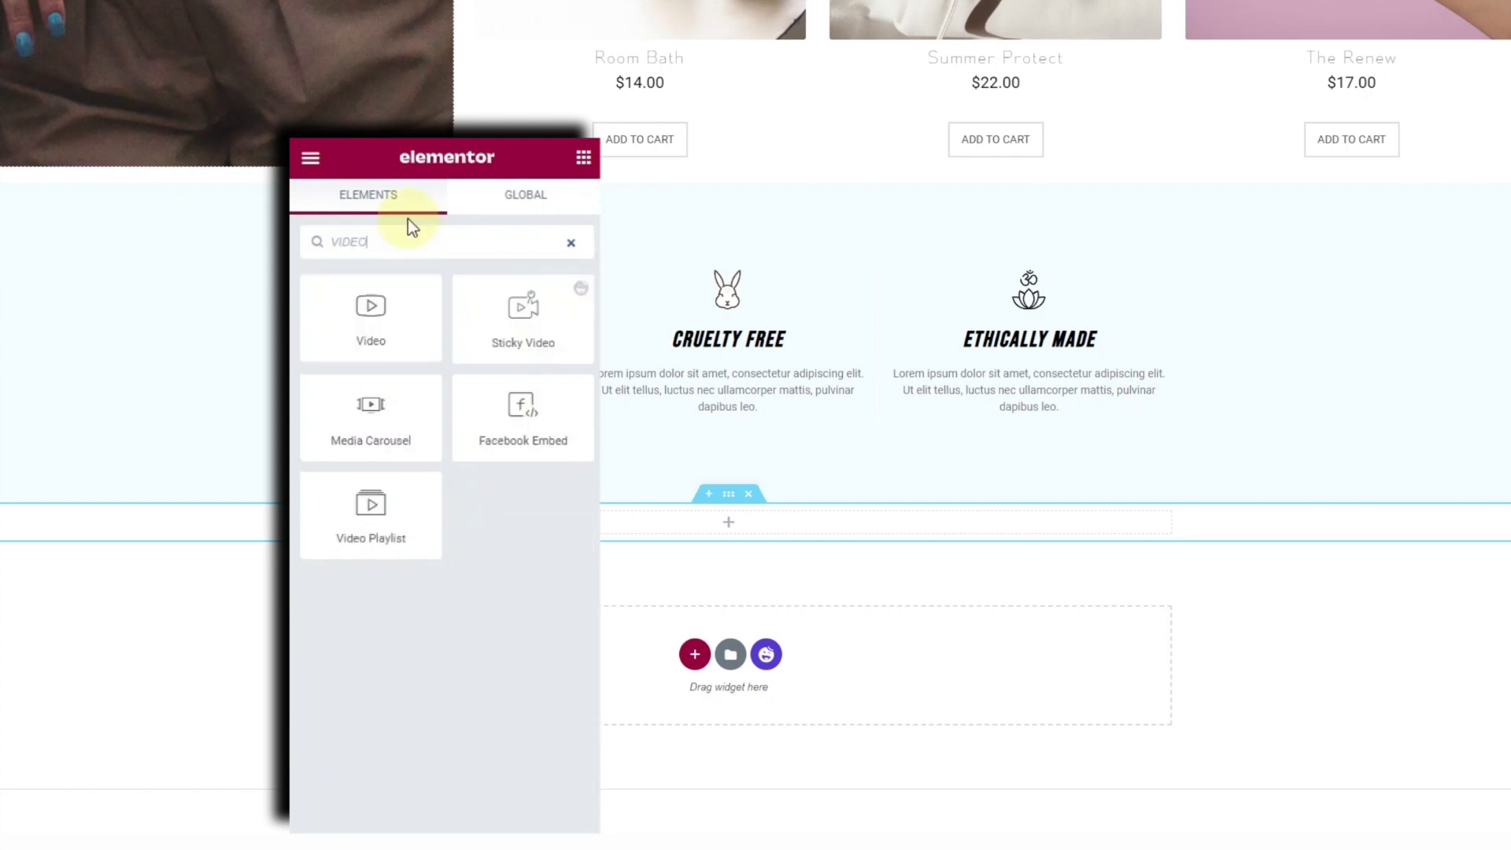
left_click_drag(522, 409, 702, 405)
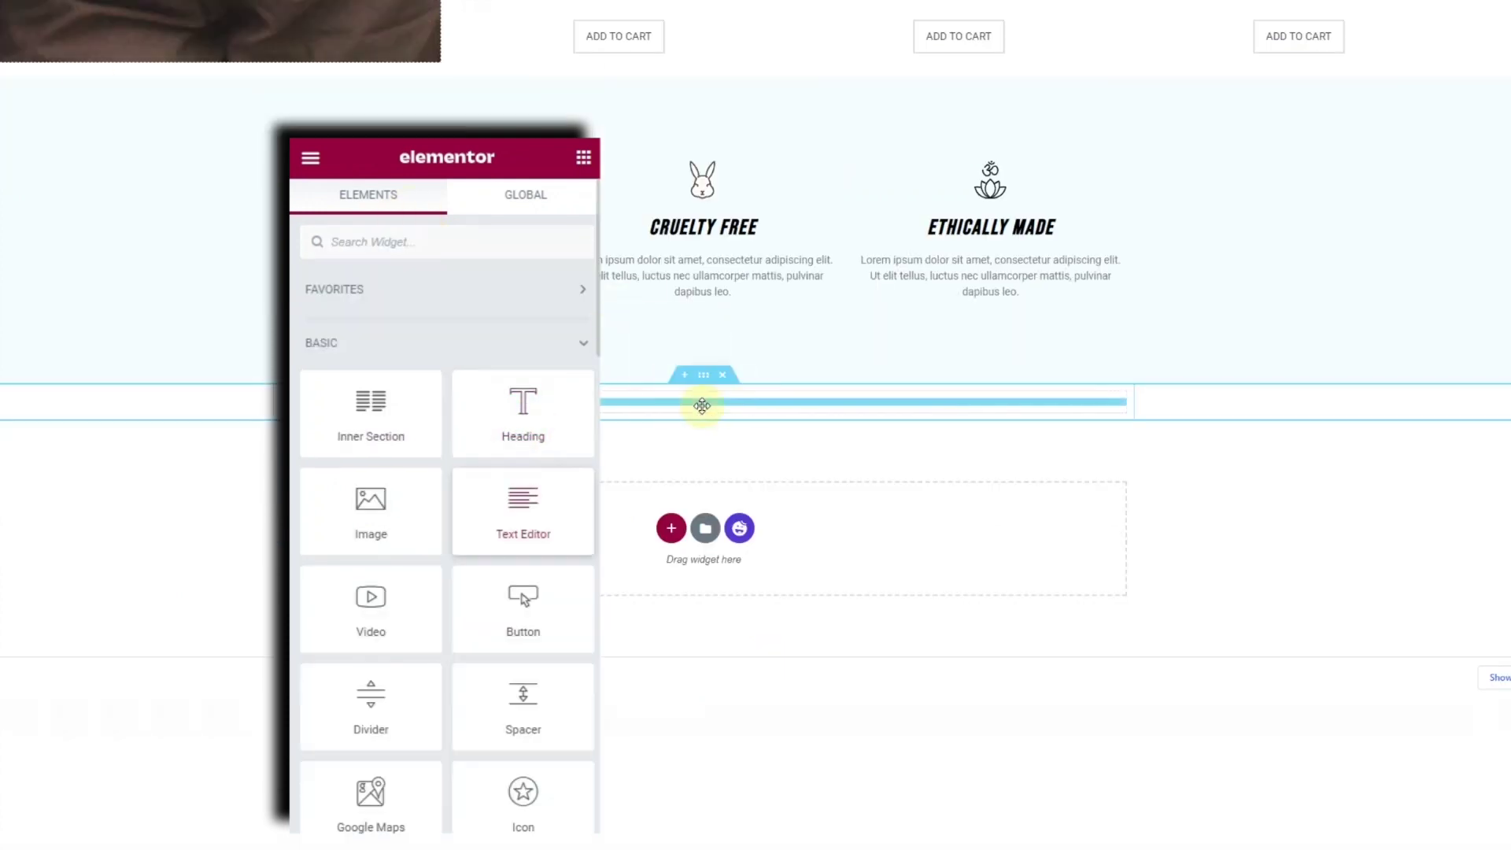
Set the heading's title to "YOU HAVE TO SEE THIS" and centre it.
triple_click(484, 341)
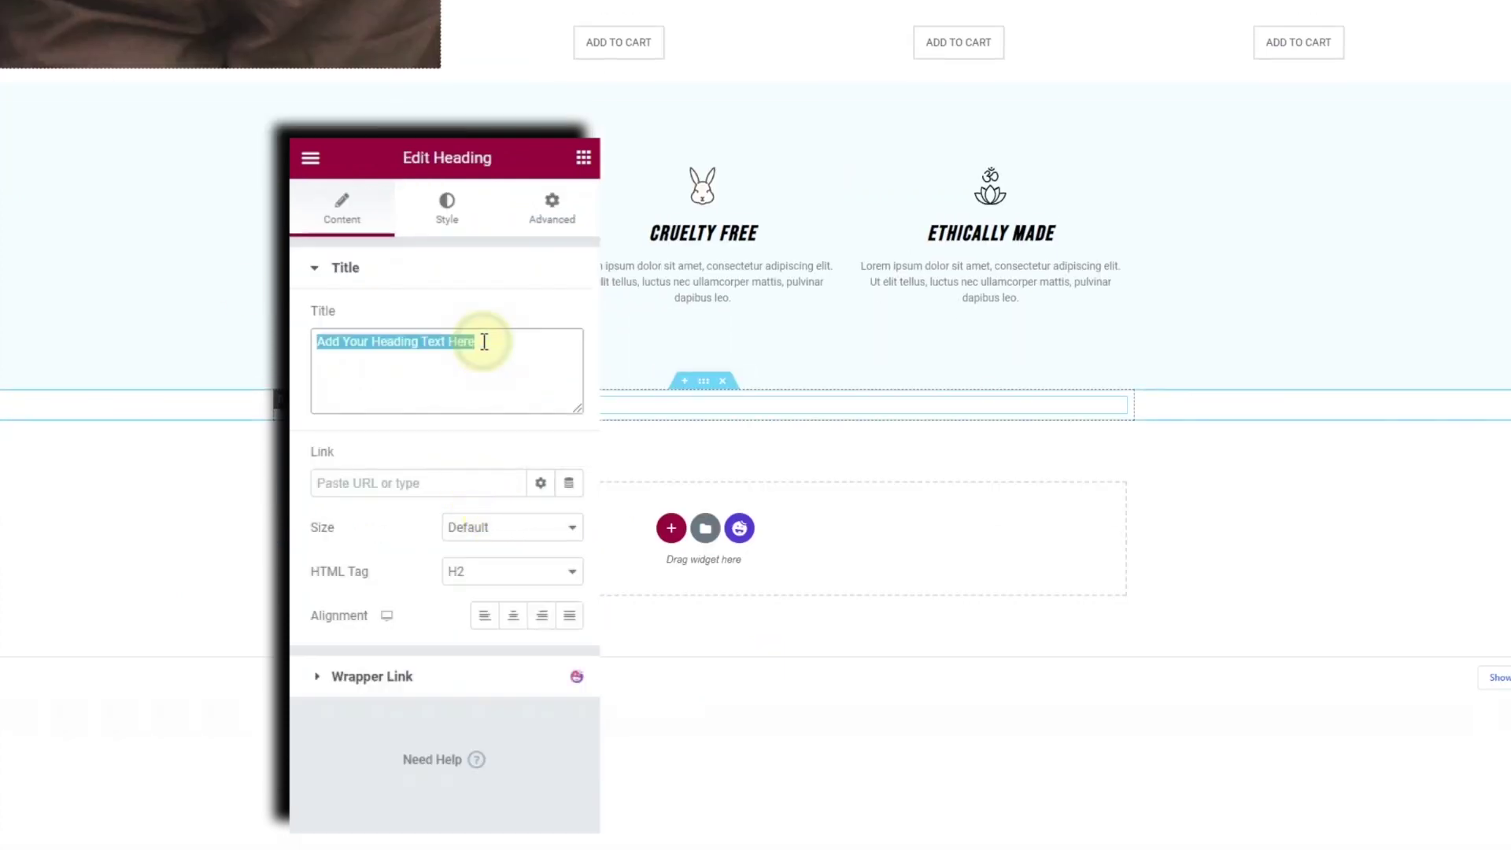
type("YOU")
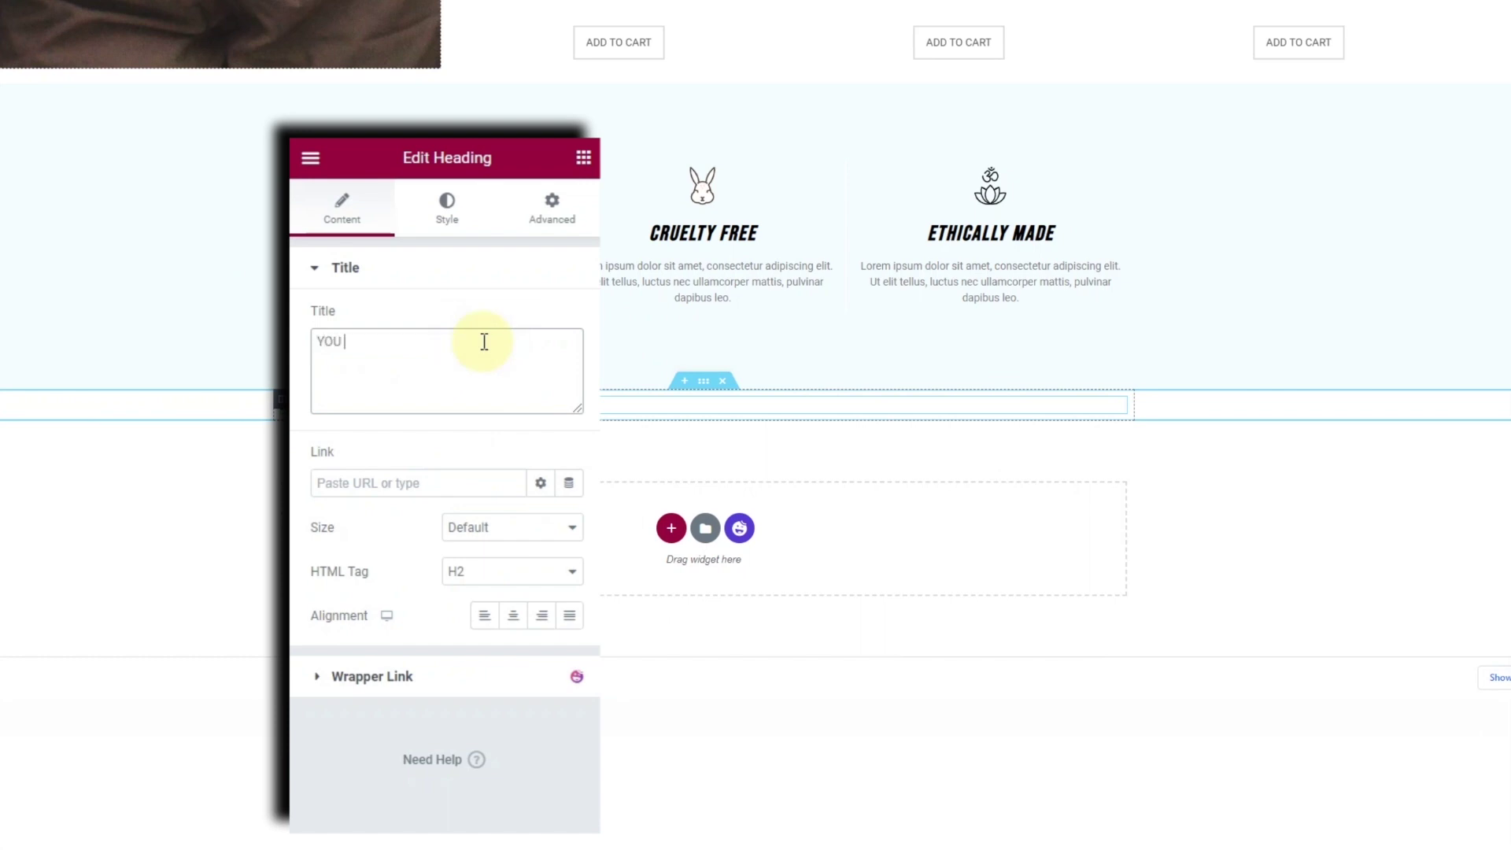
type(" HAVE TO SEE ")
type("THIS")
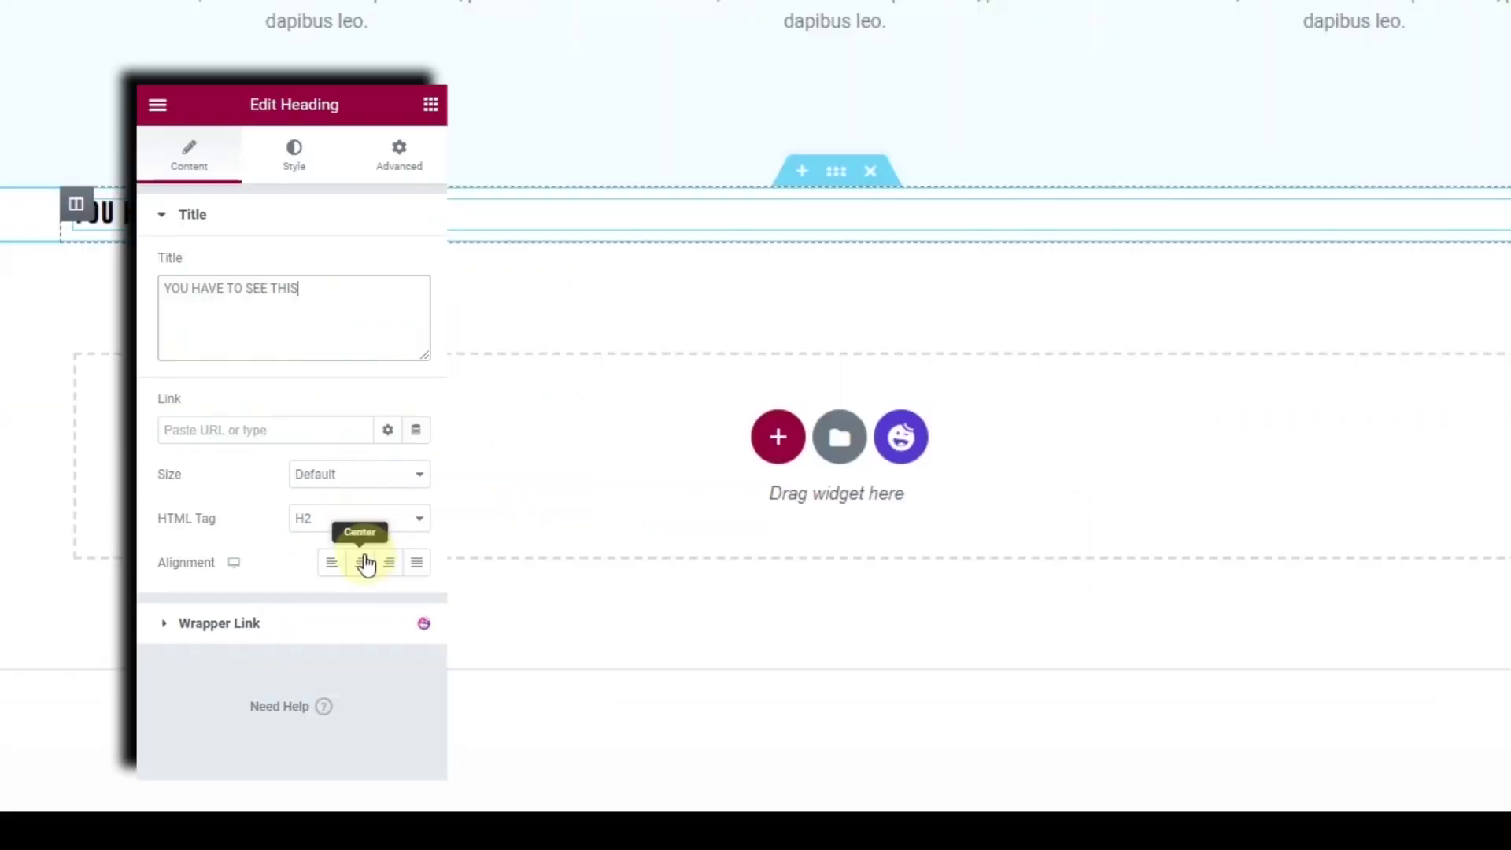
left_click(513, 616)
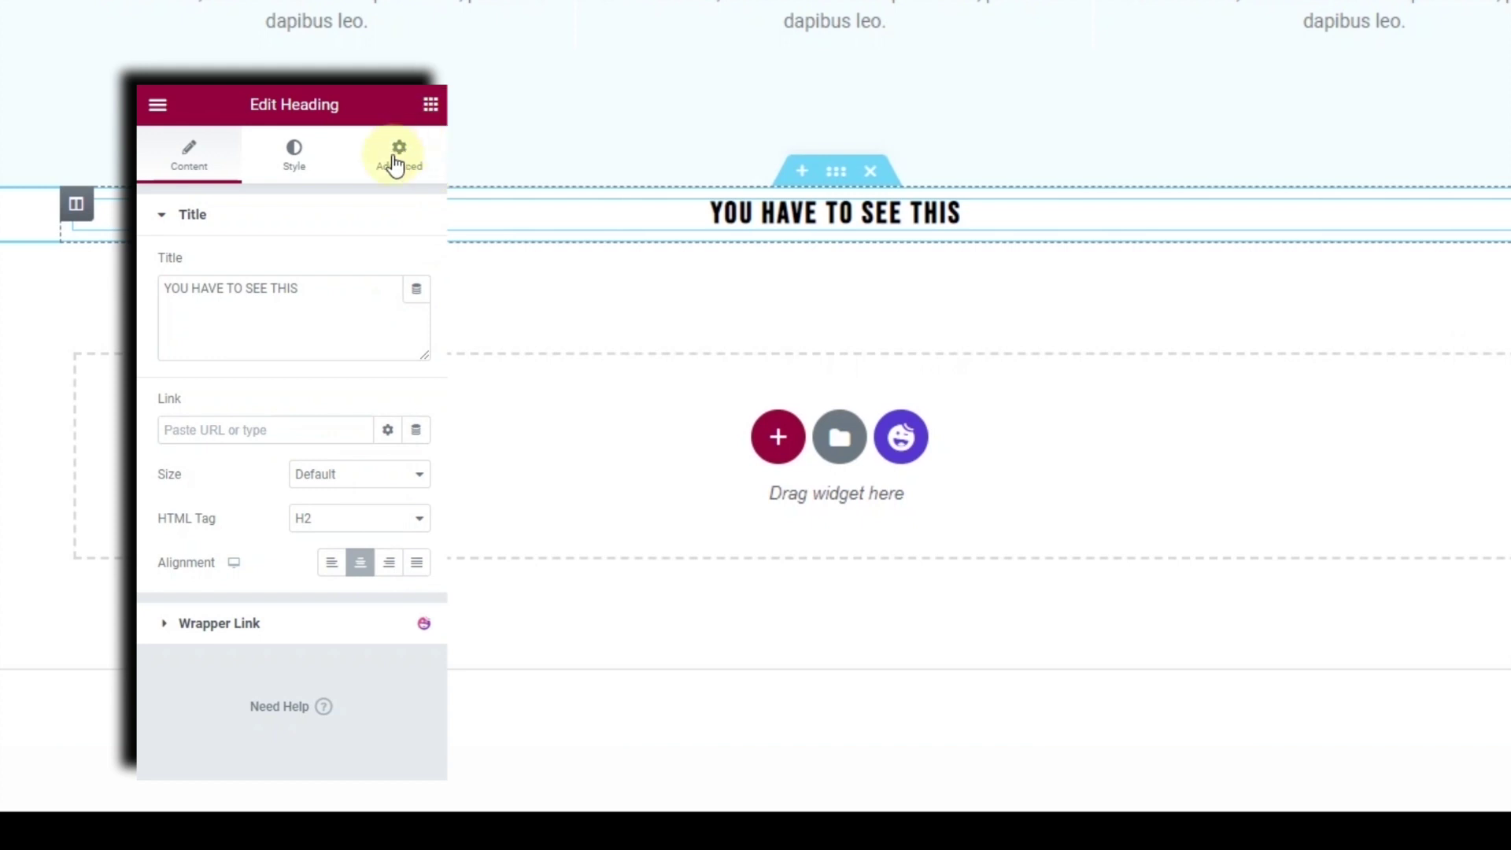
Set the "YOU HAVE TO SEE THIS" heading's font size to 50 px.
left_click(292, 161)
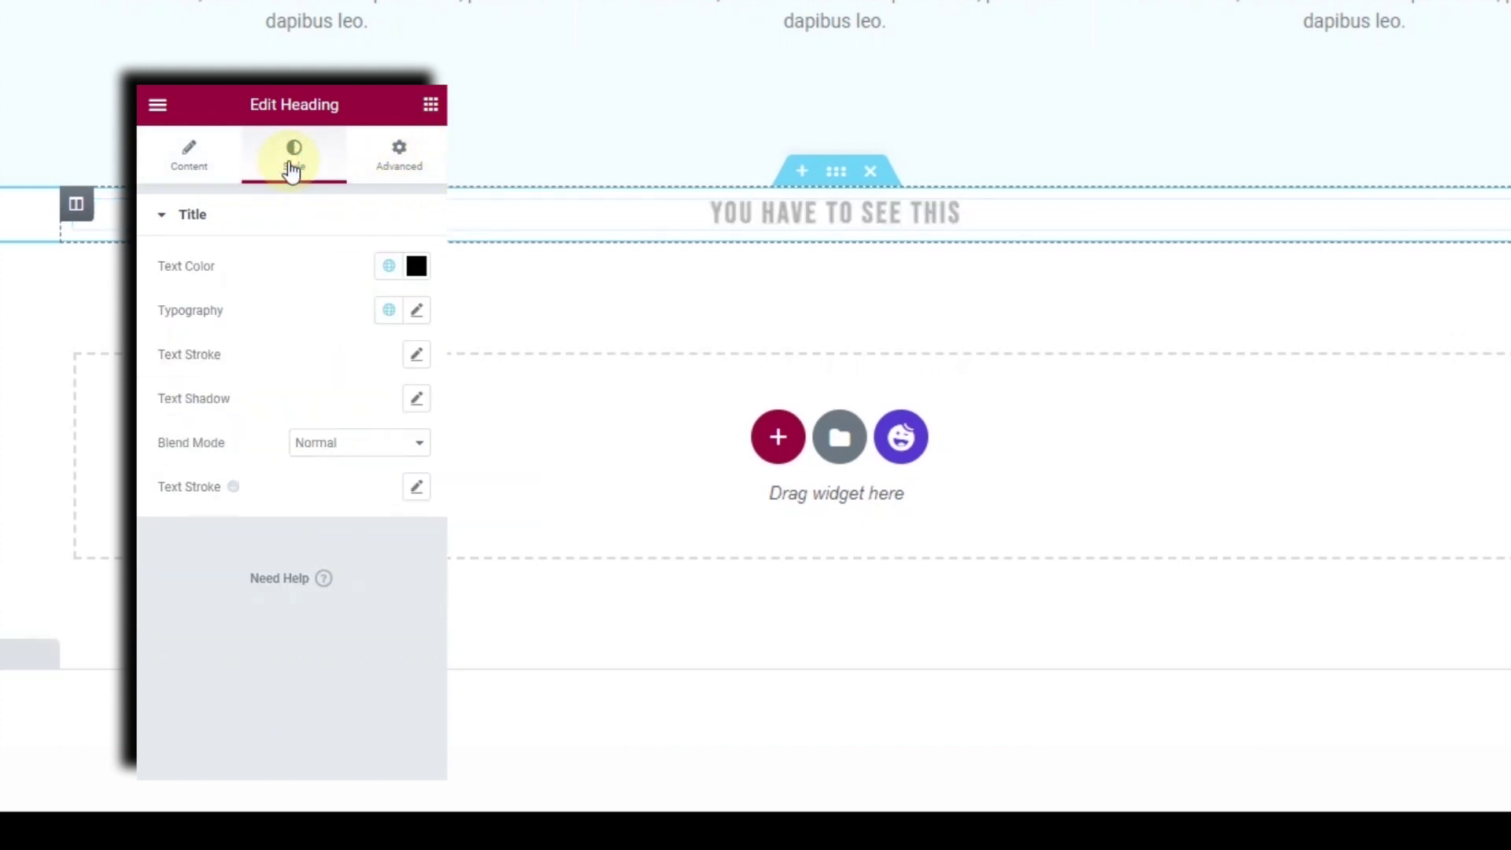
left_click(419, 314)
left_click(371, 472)
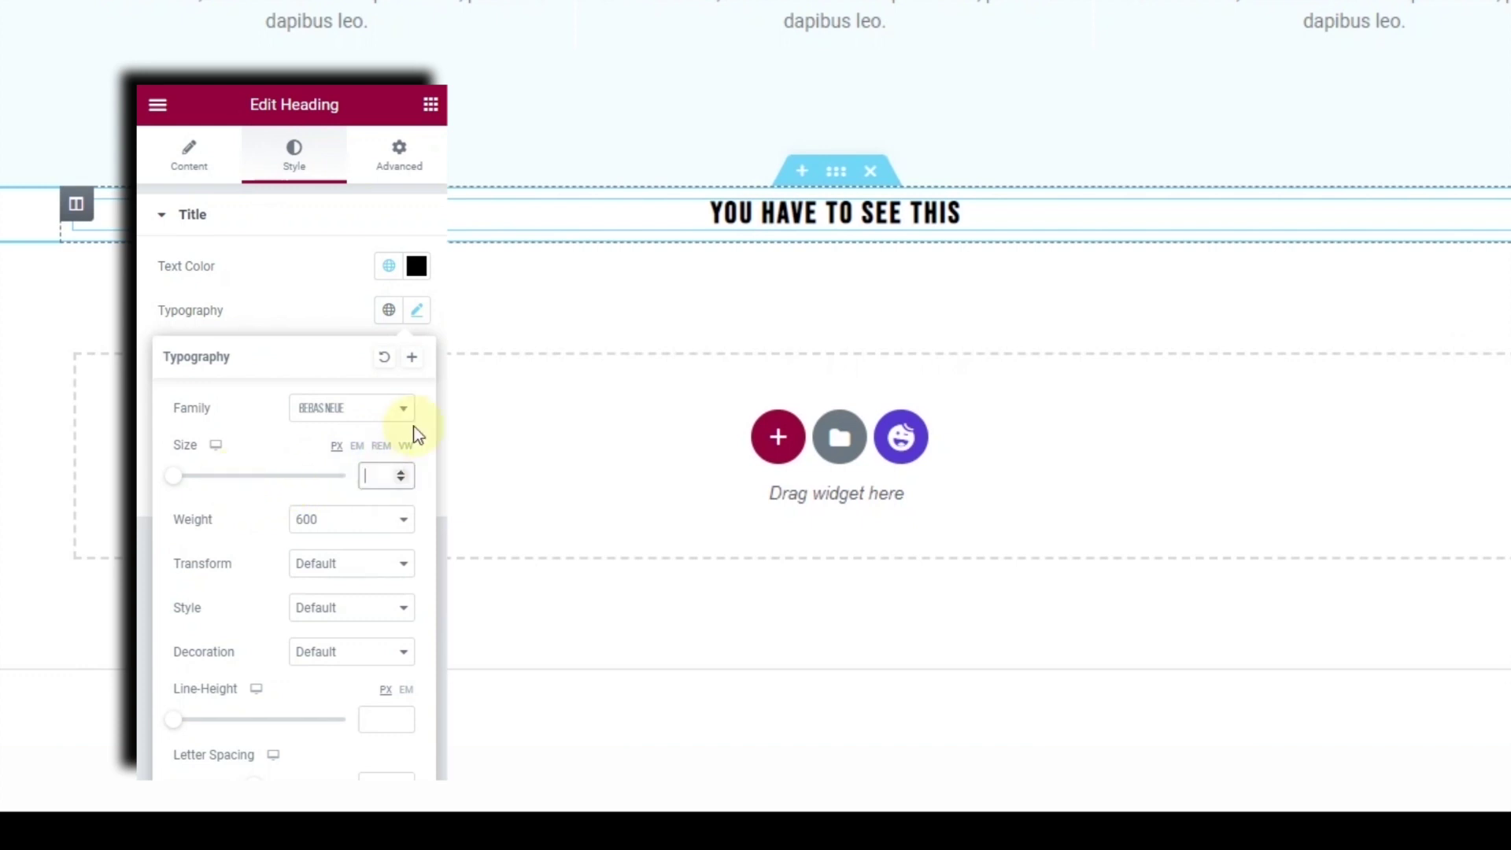
type("60")
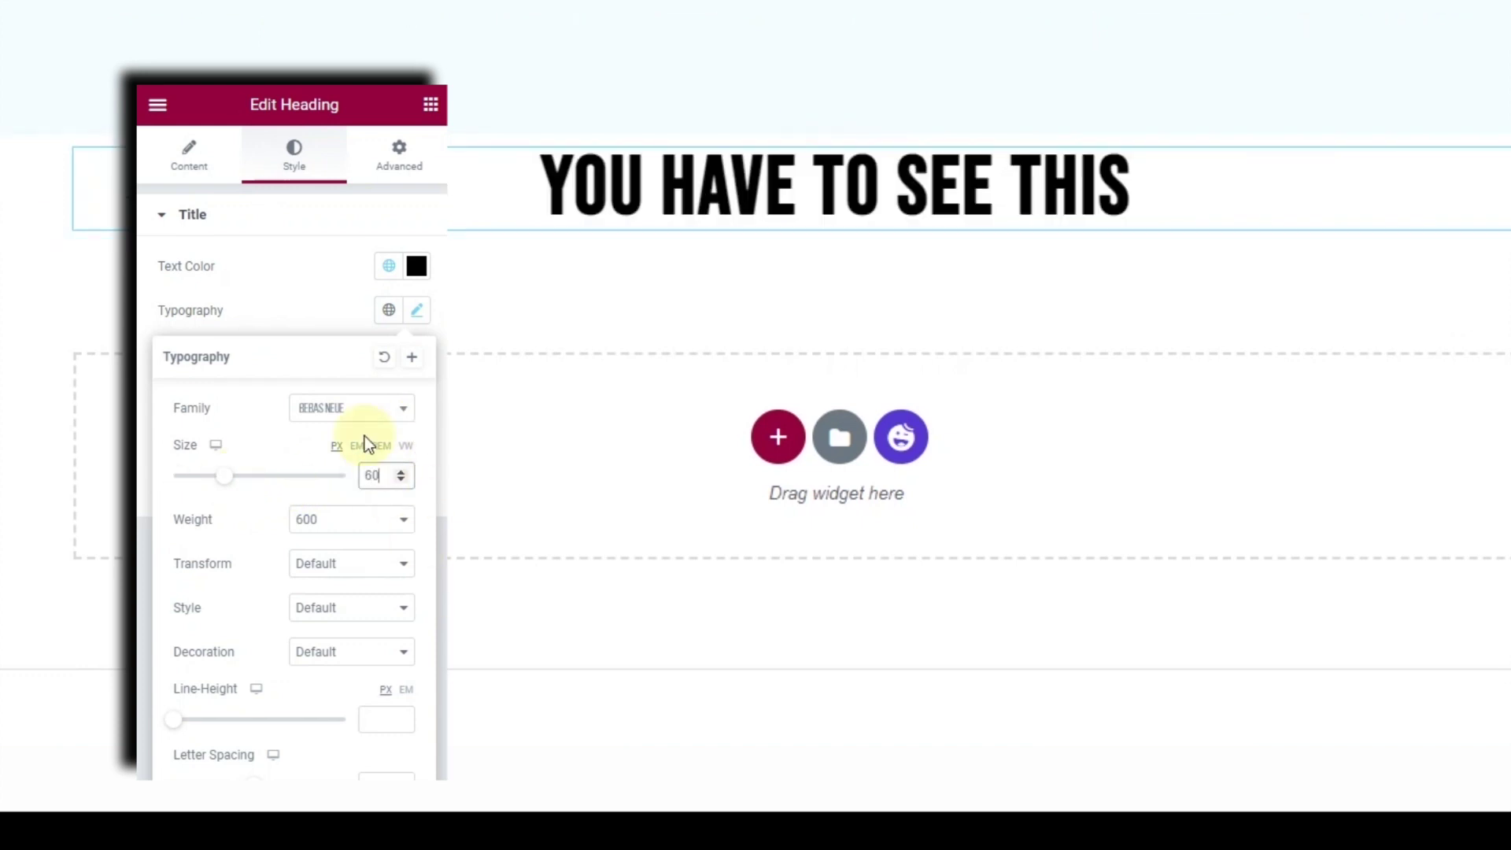
left_click_drag(377, 473, 354, 470)
type("5")
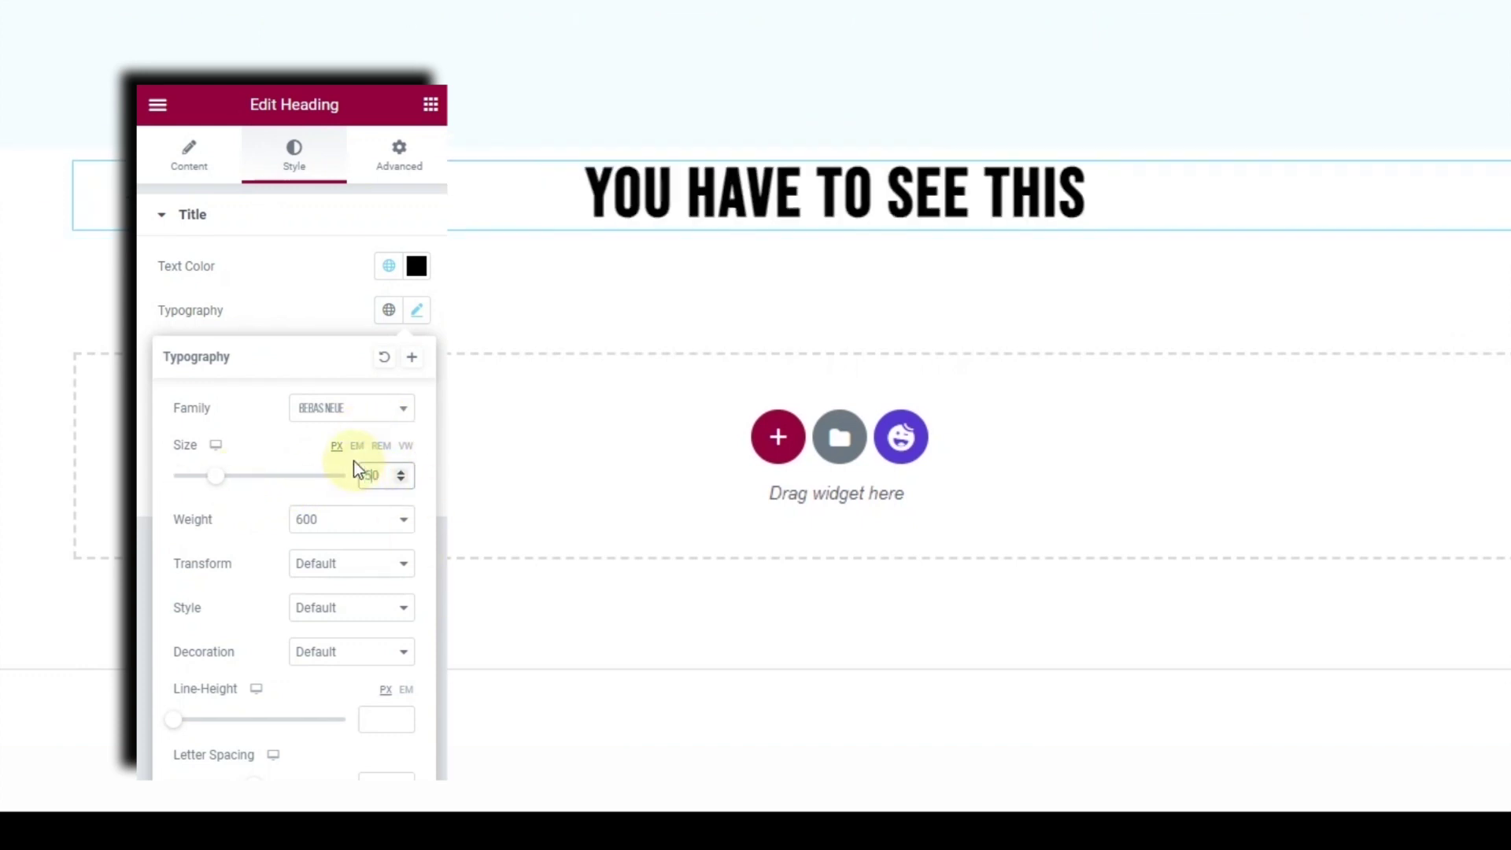
Place a Video widget directly below the "YOU HAVE TO SEE THIS" heading.
left_click(431, 104)
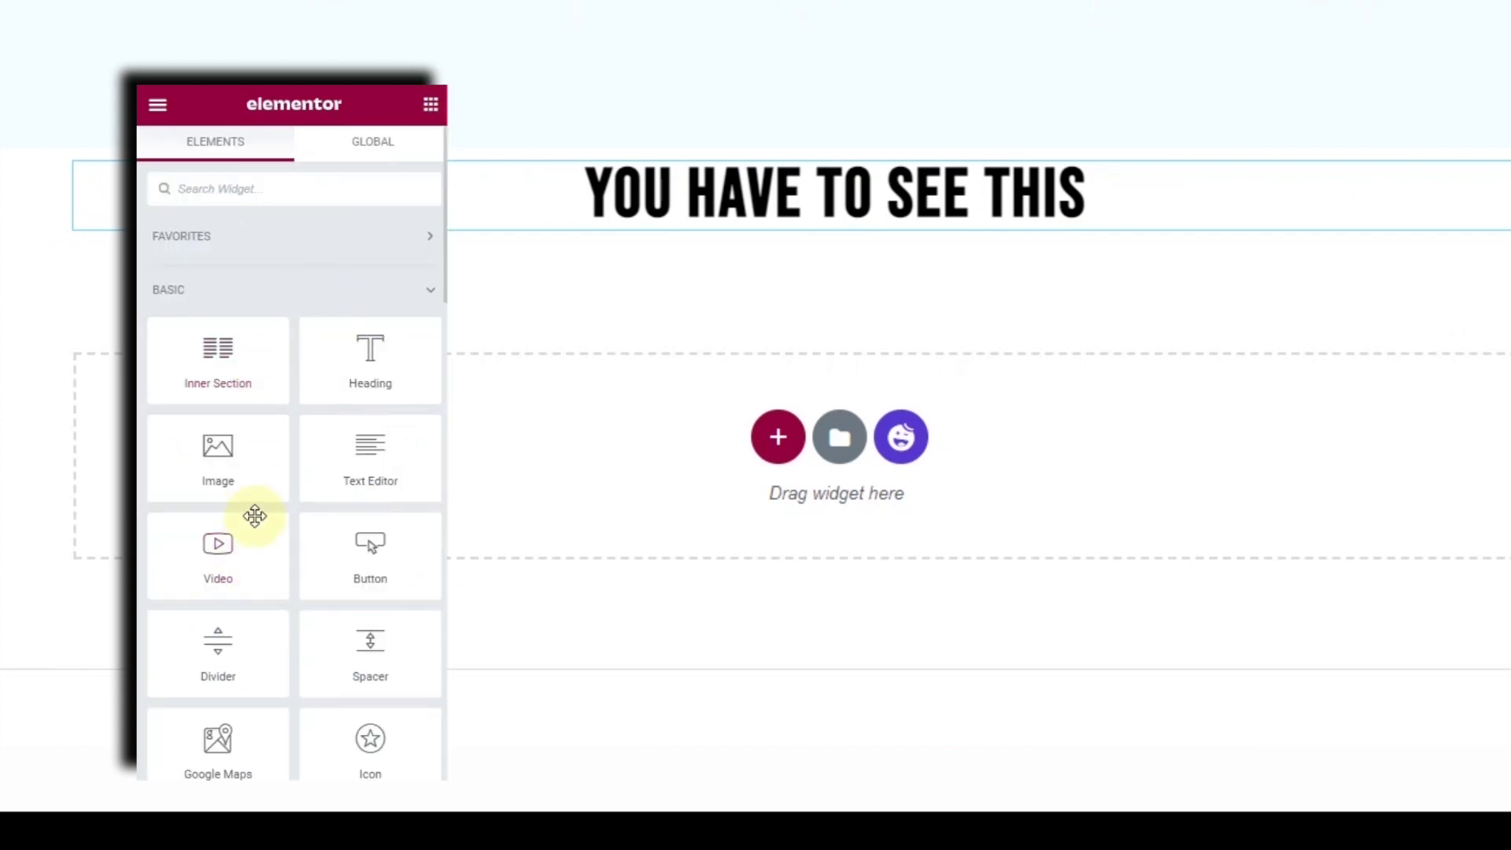
left_click_drag(249, 558, 898, 223)
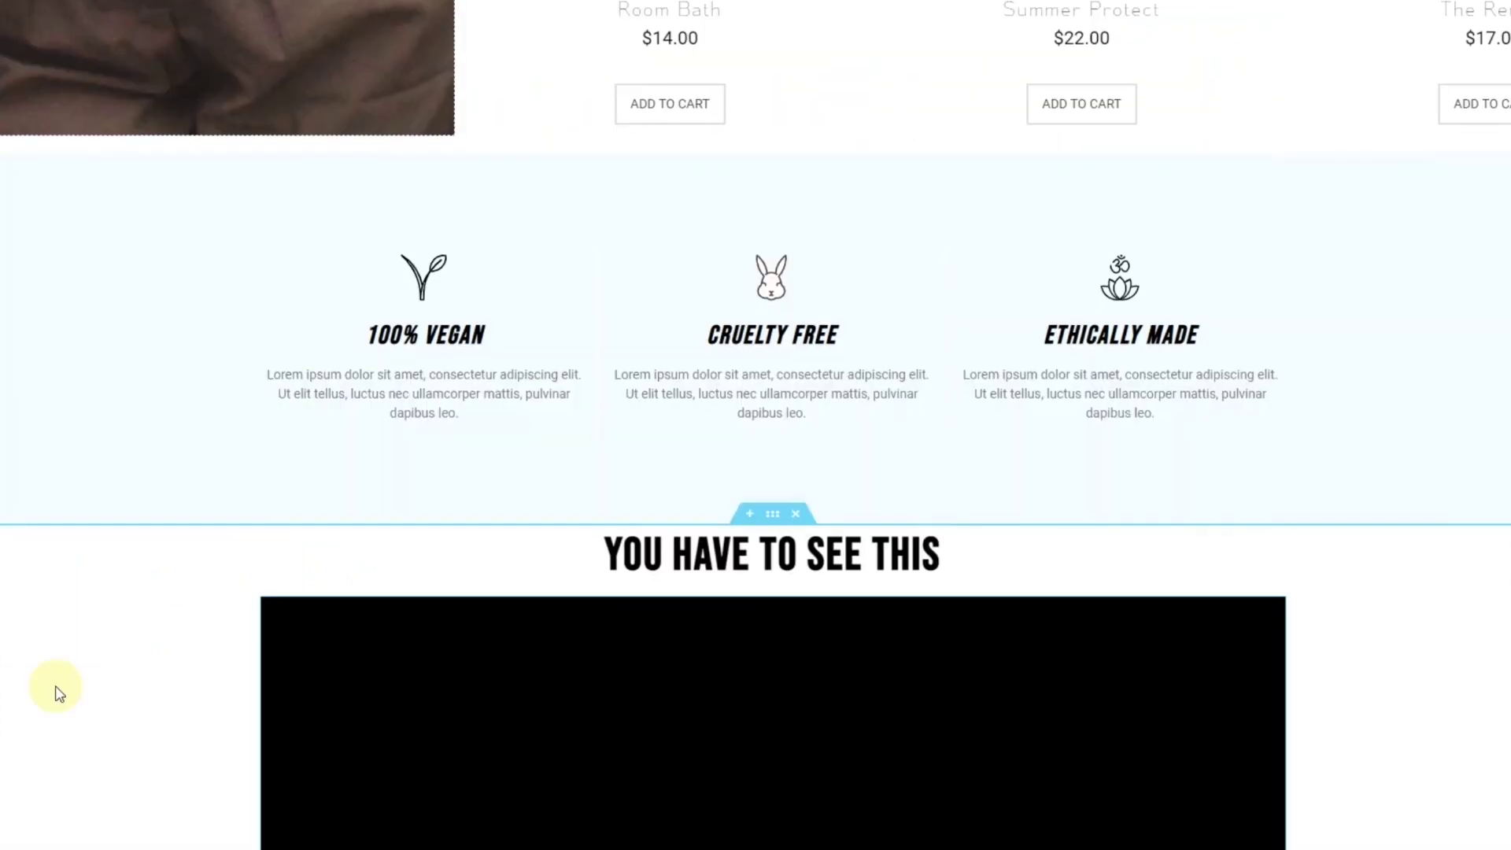
scroll(60, 693, "down", 5)
scroll(61, 689, "up", 1)
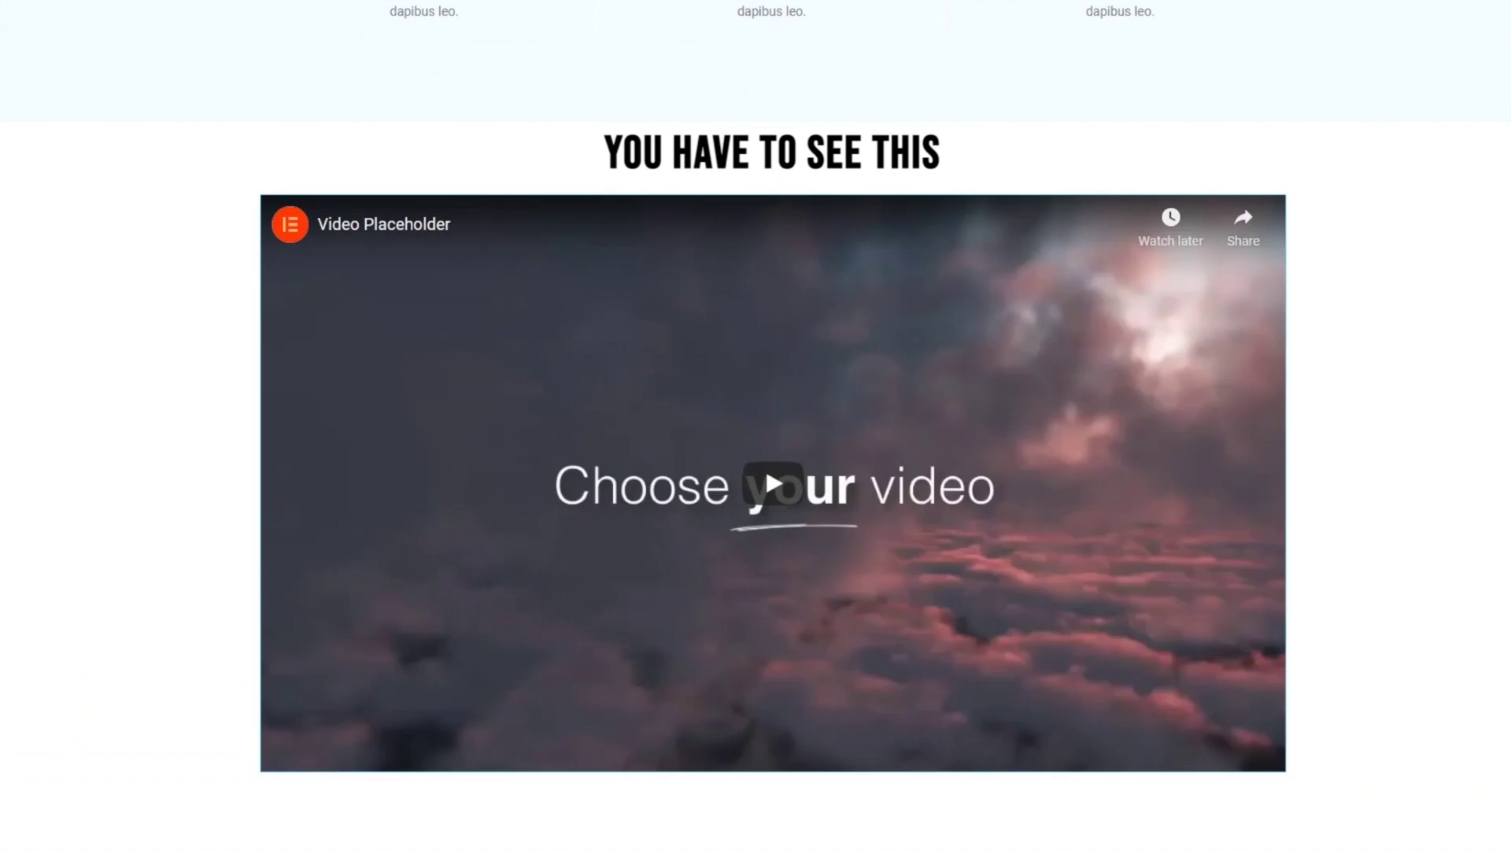
Enable the video's image overlay and use the photo of the woman in a white robe holding a dropper.
left_click(390, 315)
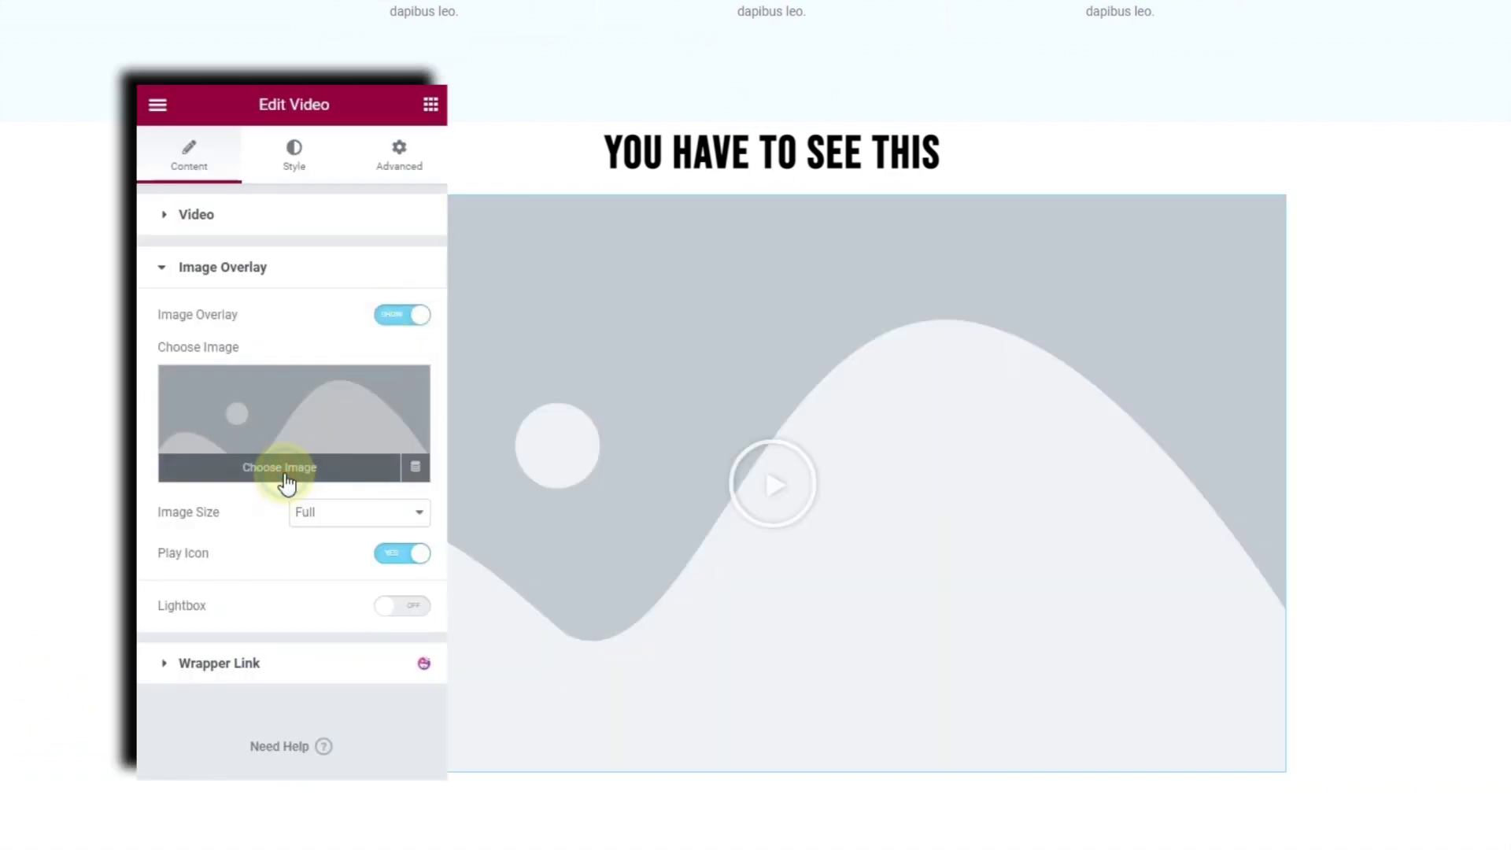
left_click(285, 483)
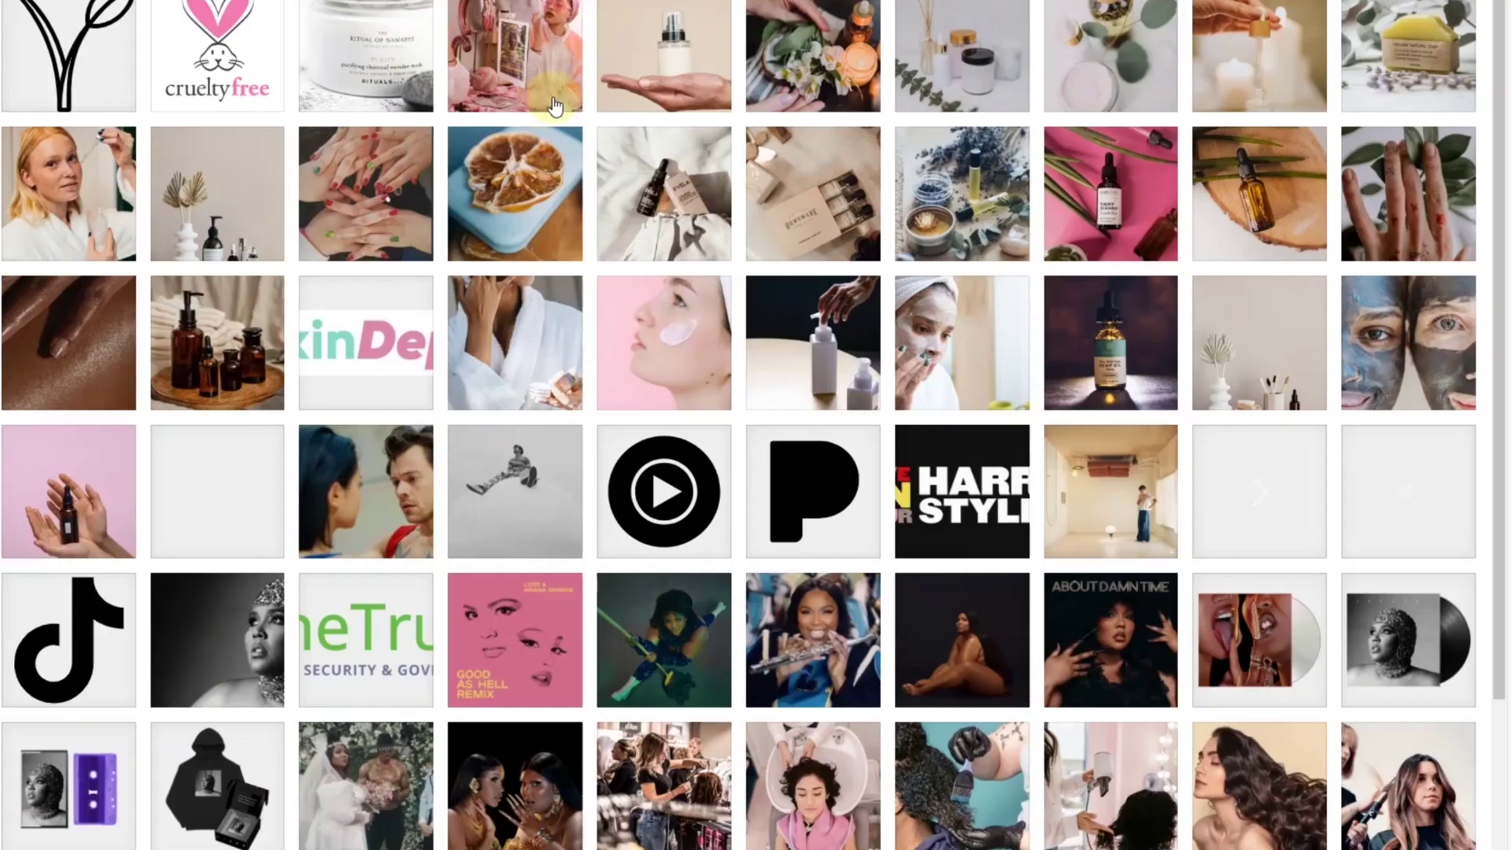
left_click(90, 192)
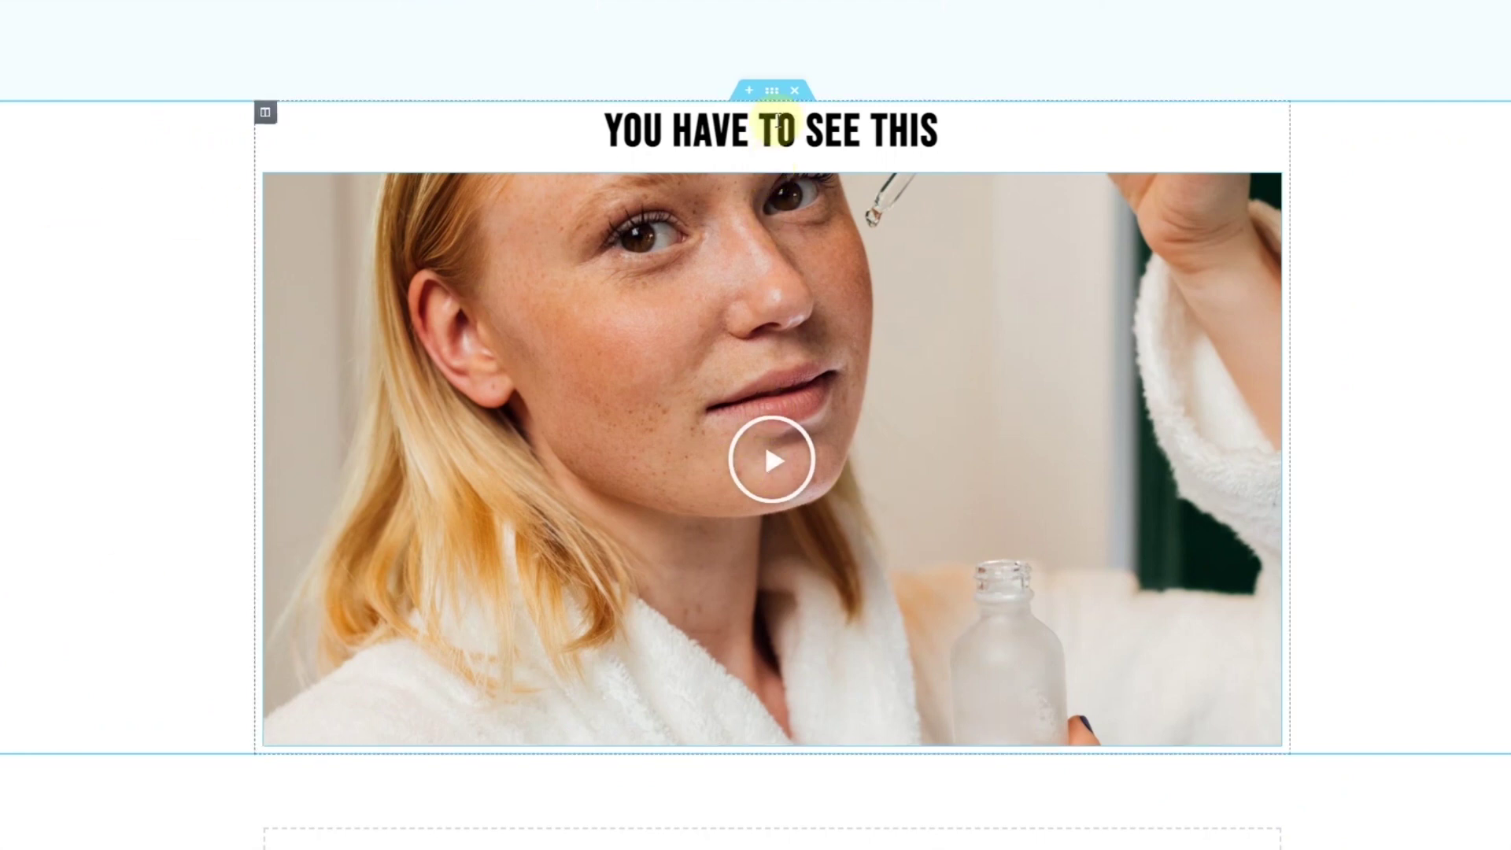
Give the "YOU HAVE TO SEE THIS" section a classic background using the photo of the woman in a white robe.
left_click(771, 93)
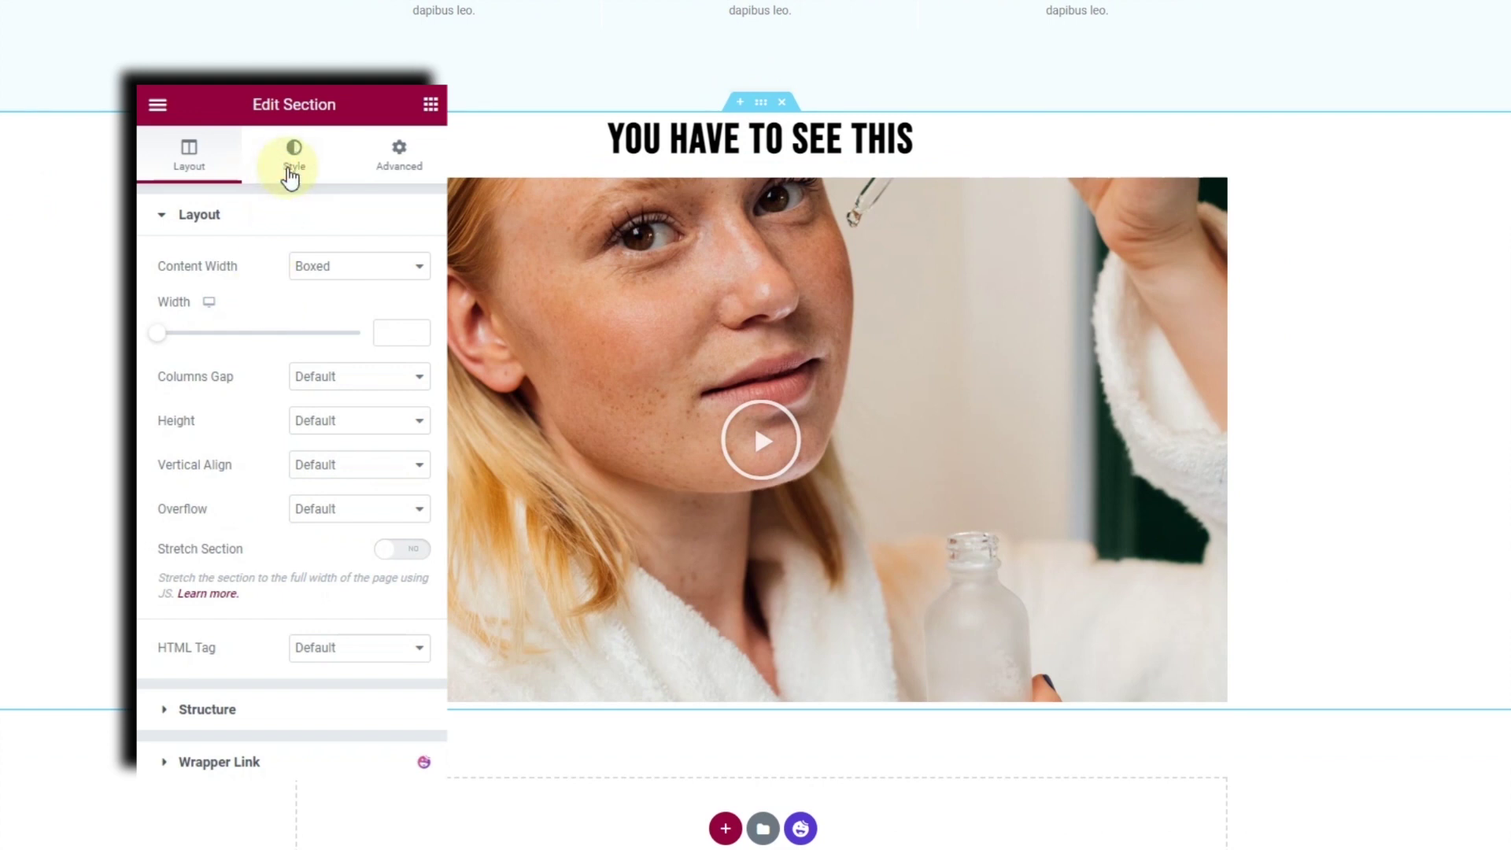
left_click(292, 163)
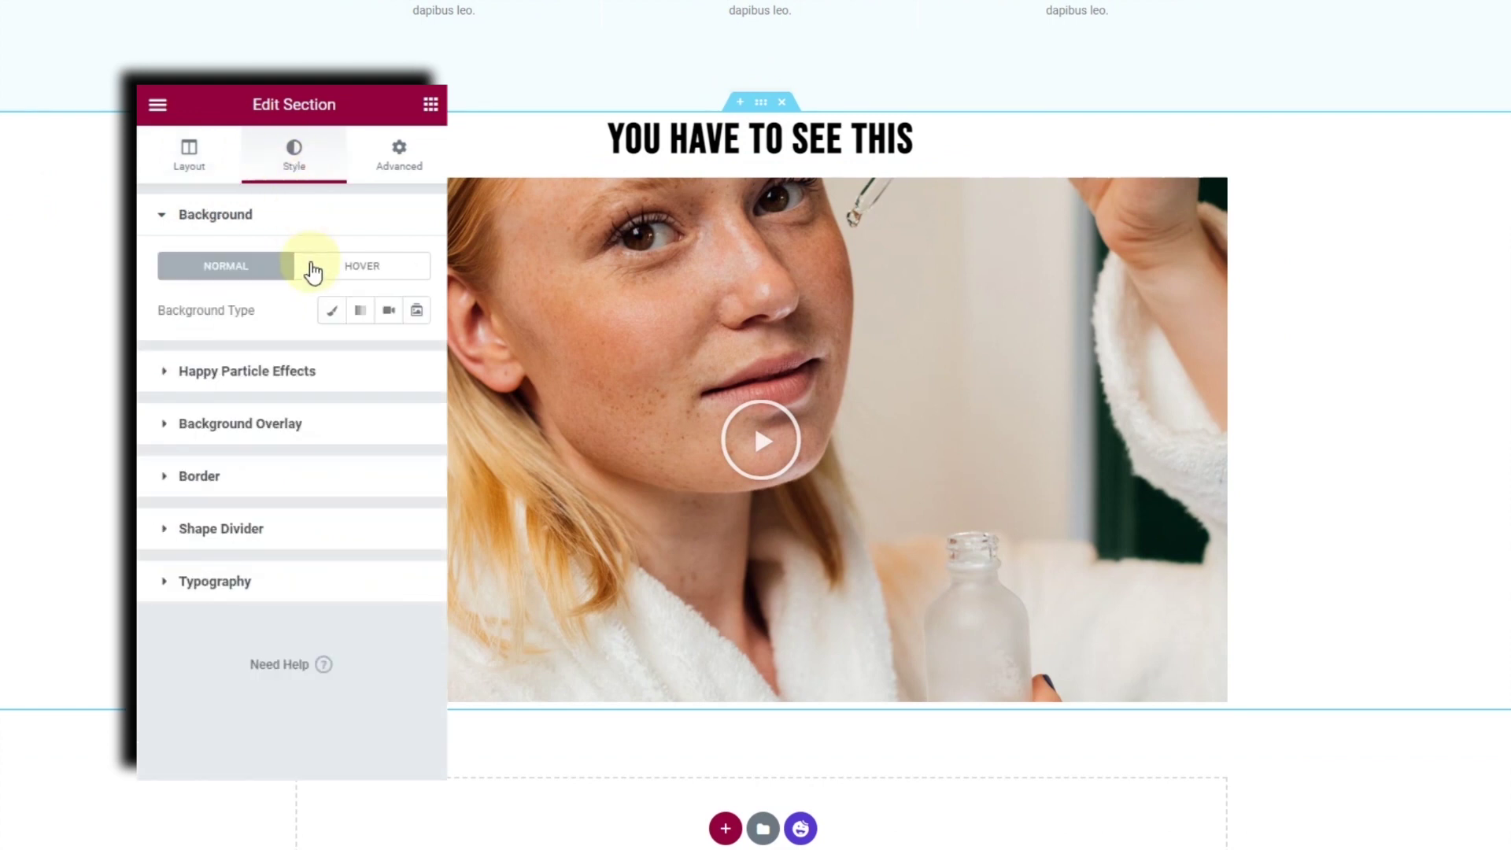
left_click(332, 313)
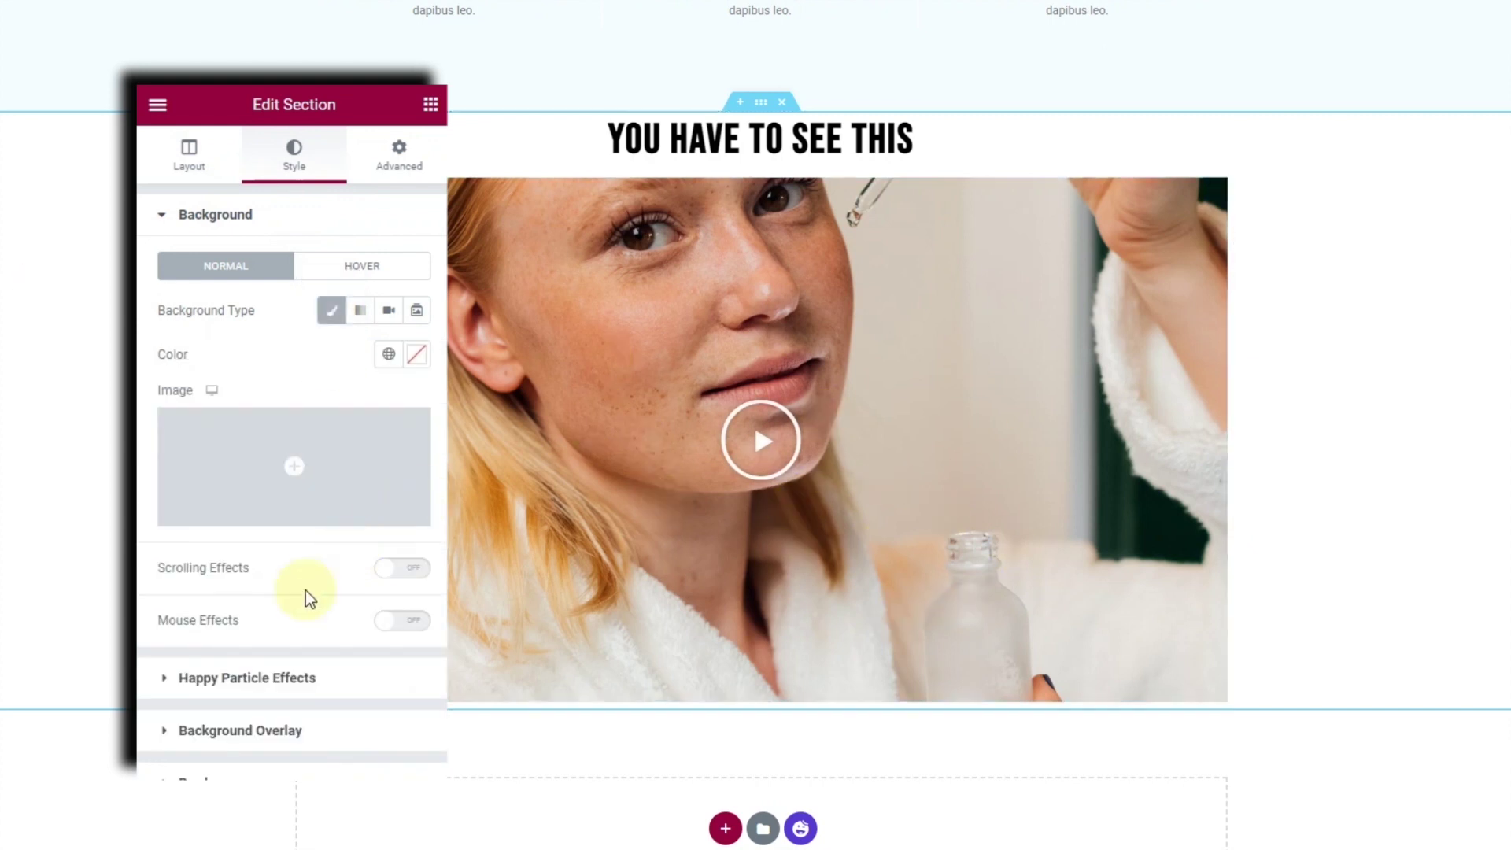
left_click(287, 510)
left_click(708, 462)
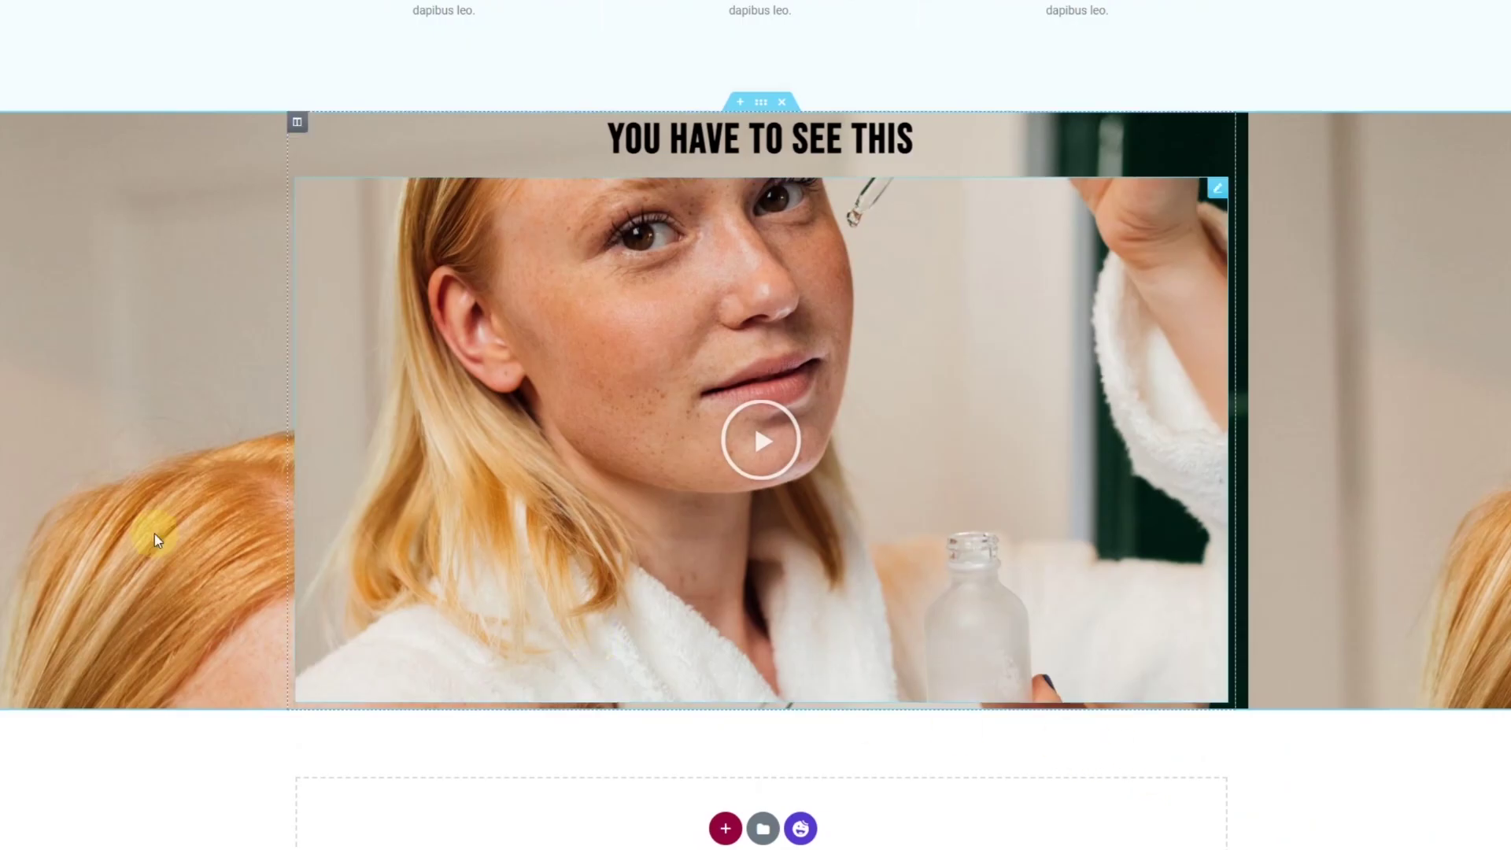
Set the section's background image to No-repeat, Cover size and Center Center position.
left_click(346, 649)
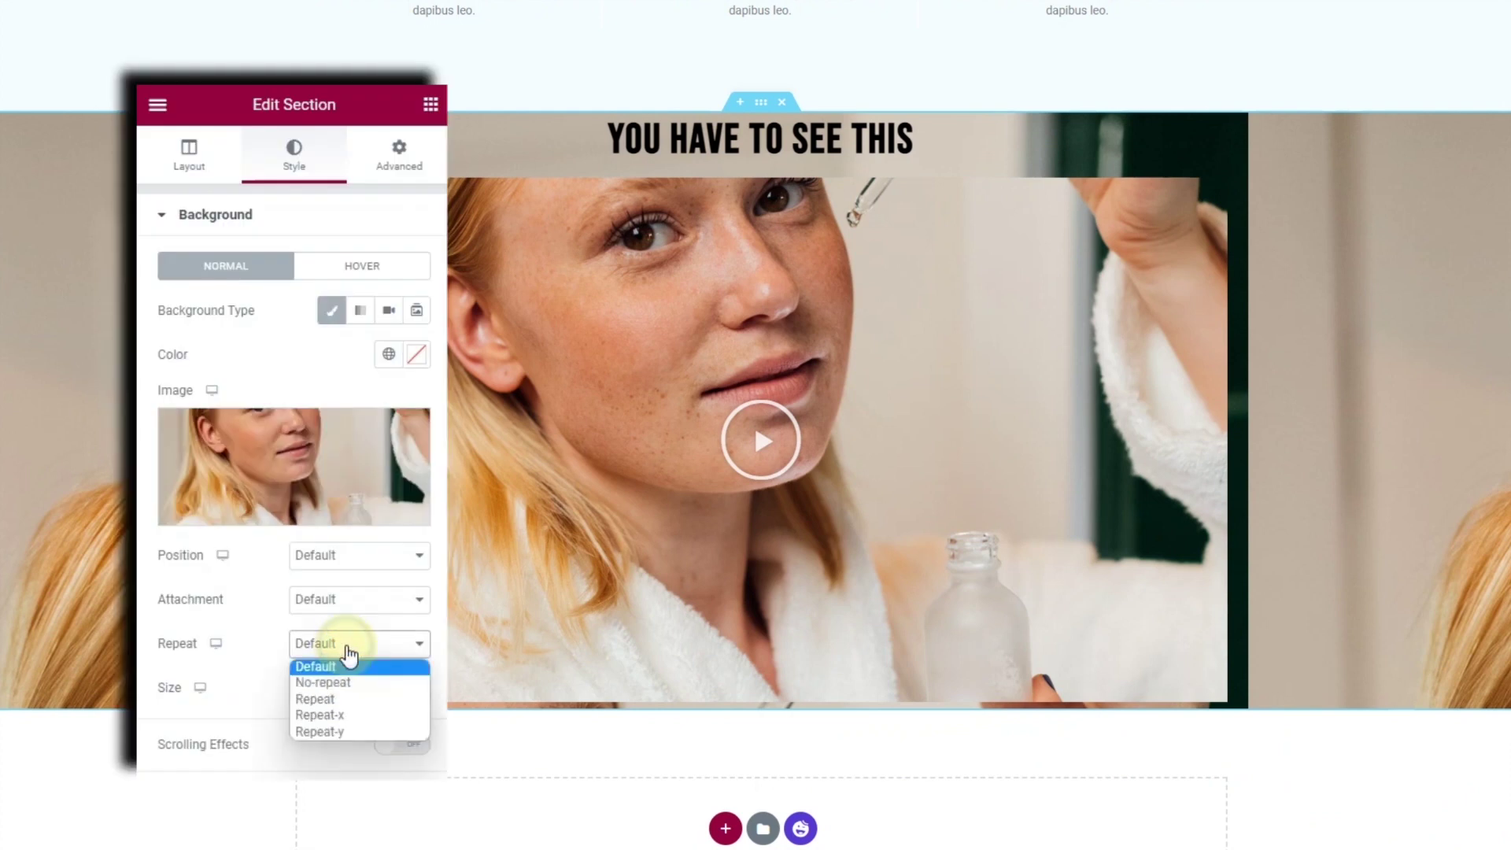
left_click(361, 680)
left_click(359, 697)
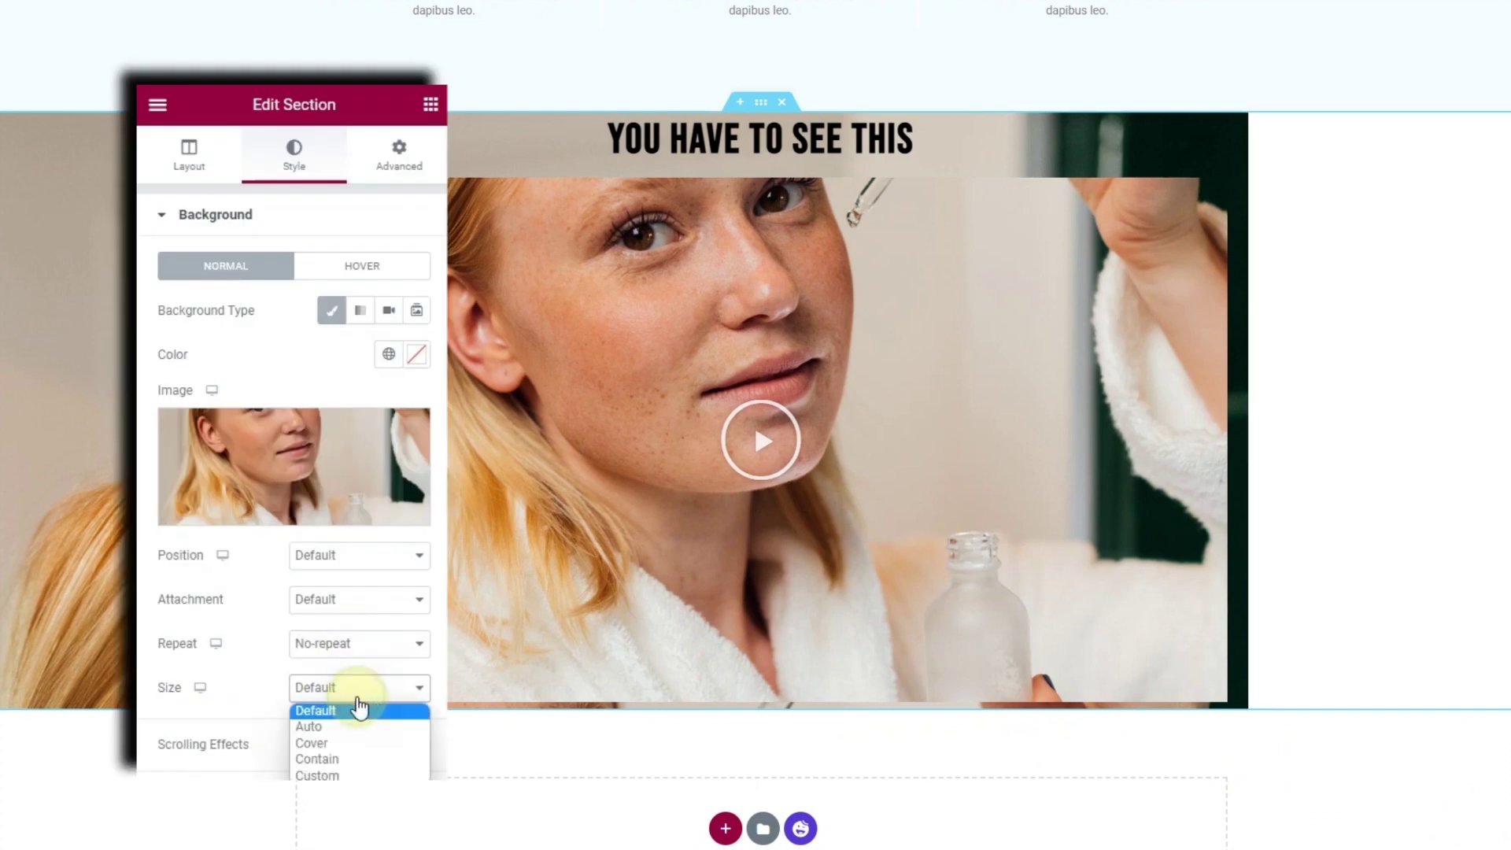
left_click(367, 744)
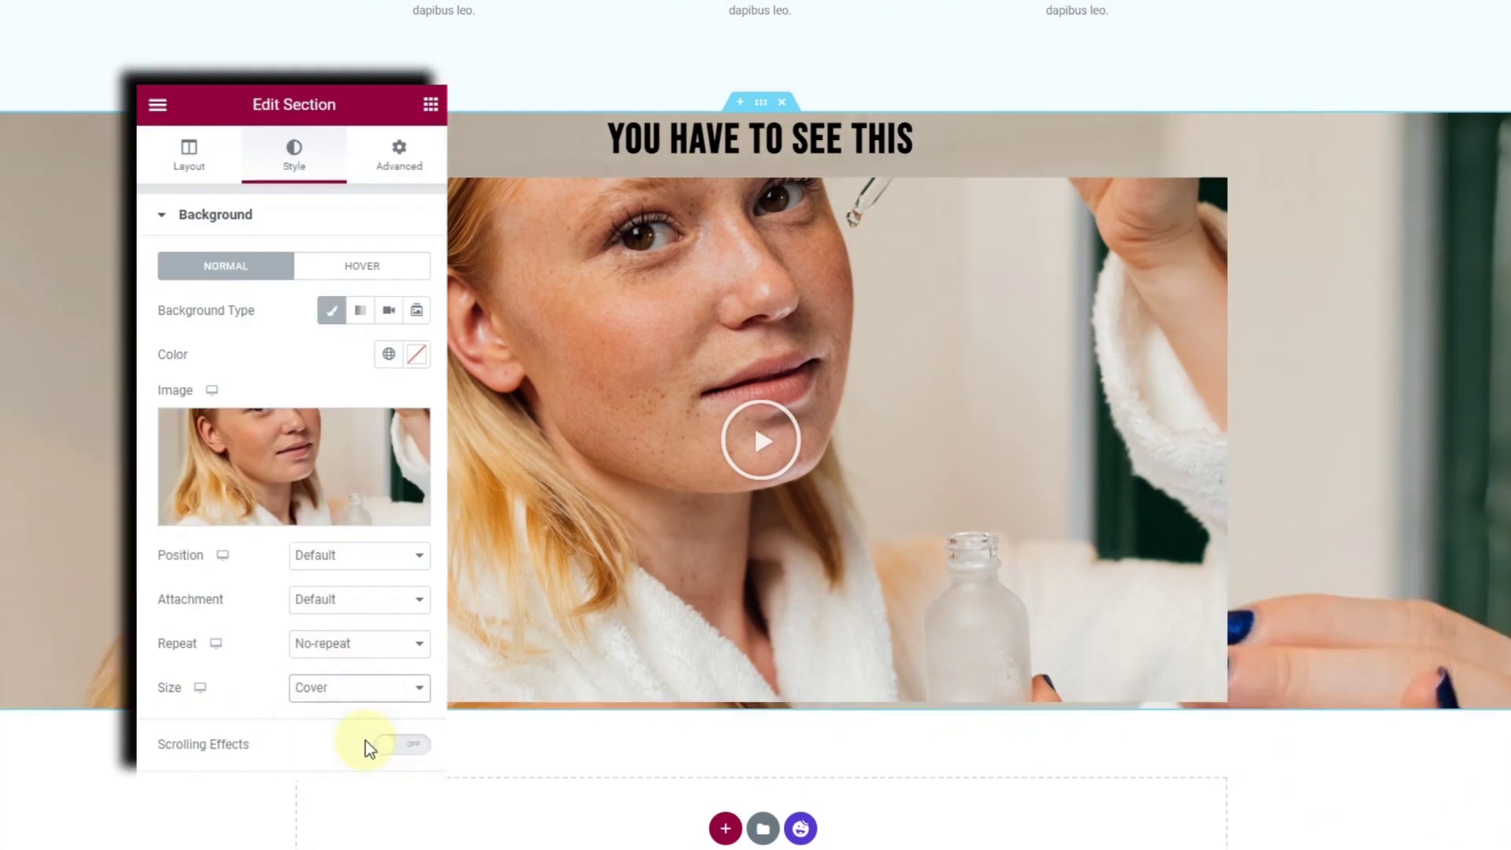
left_click(348, 557)
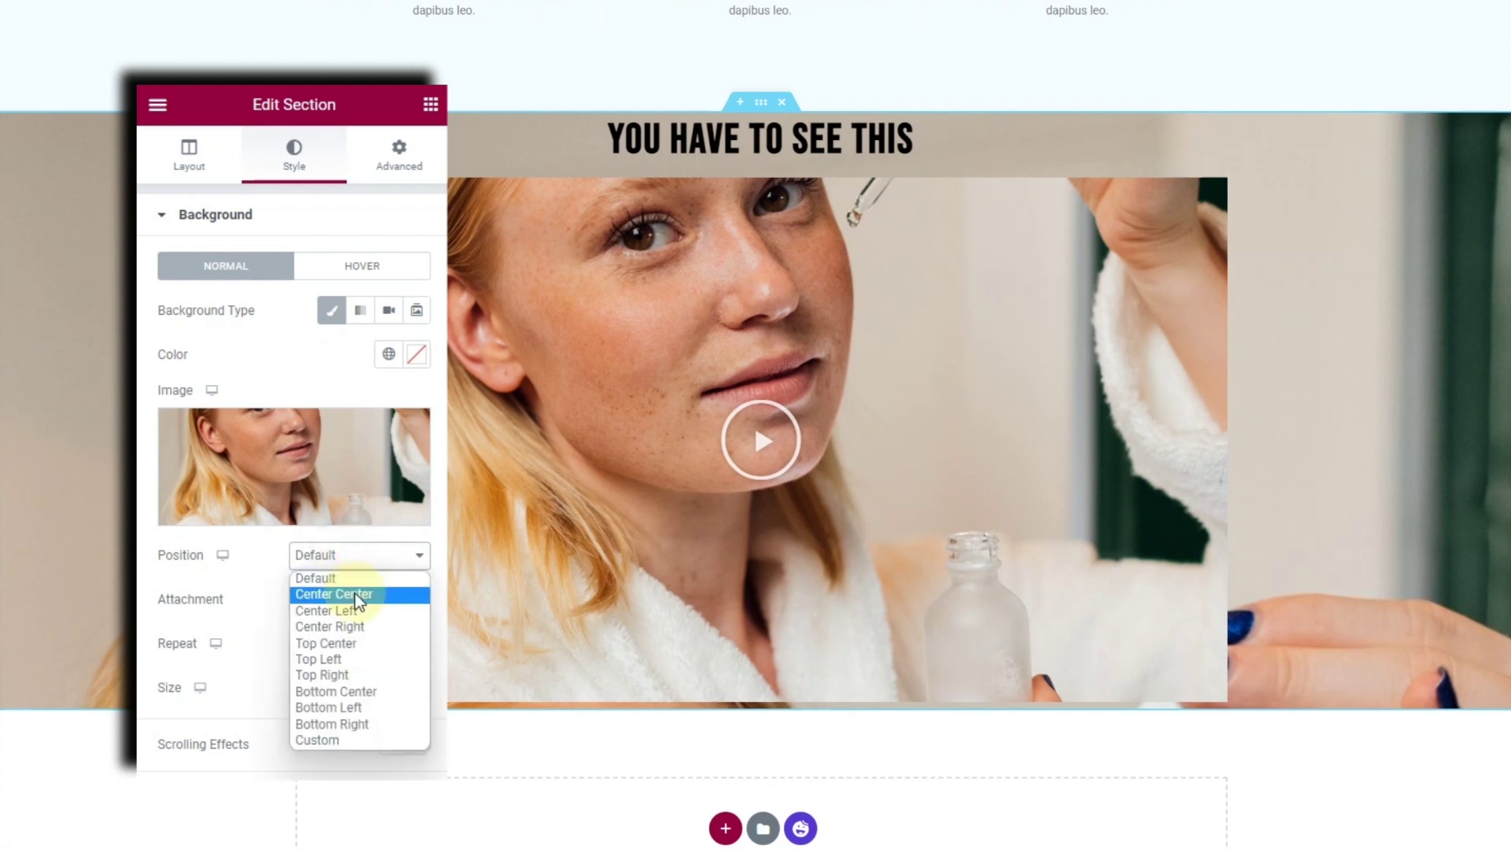
left_click(359, 596)
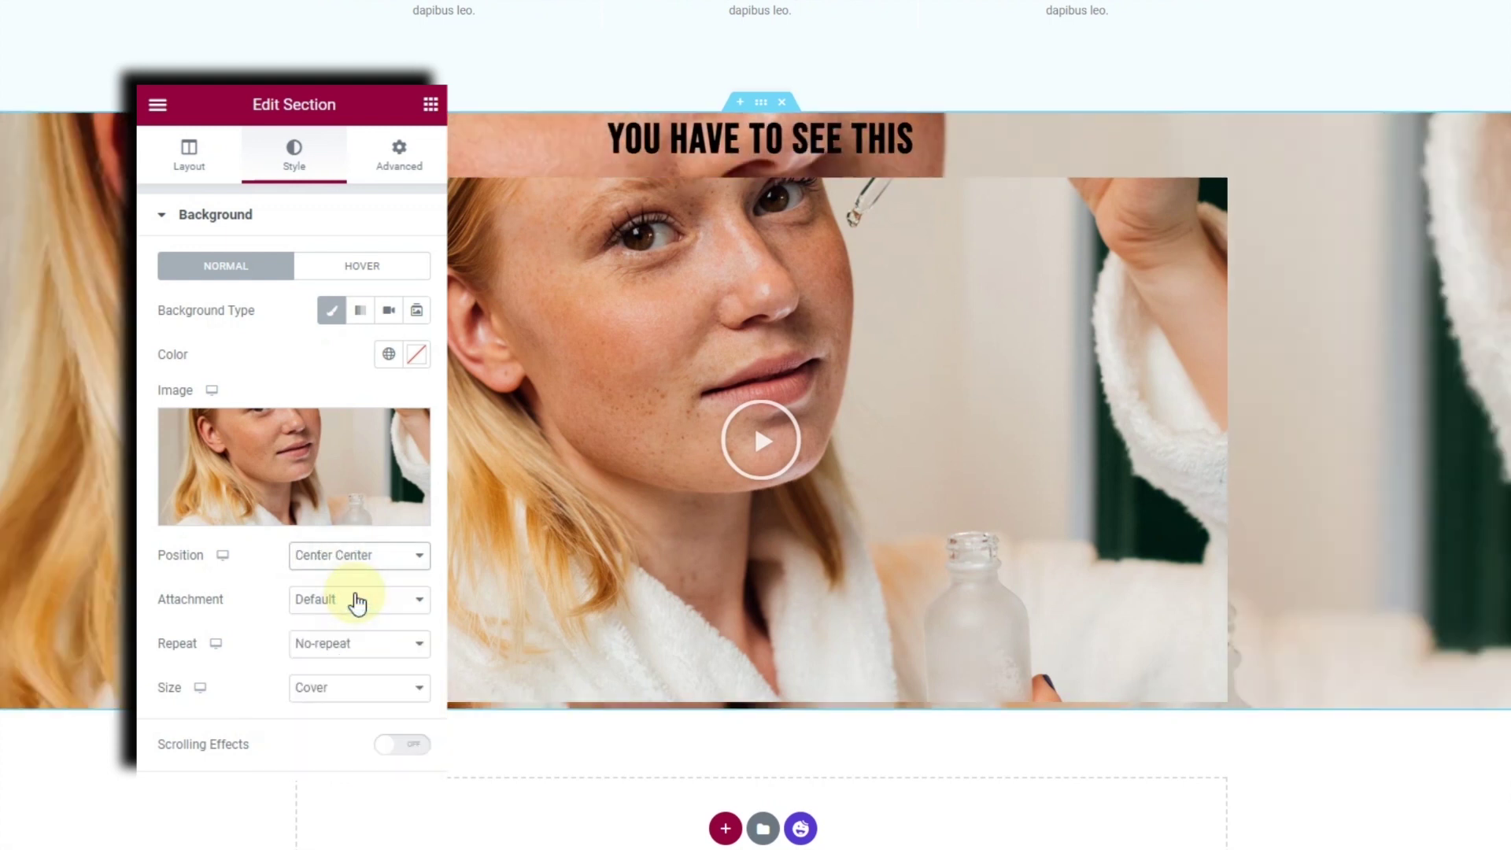
Set the video section's padding to 100 px on all sides.
left_click(402, 156)
left_click(183, 382)
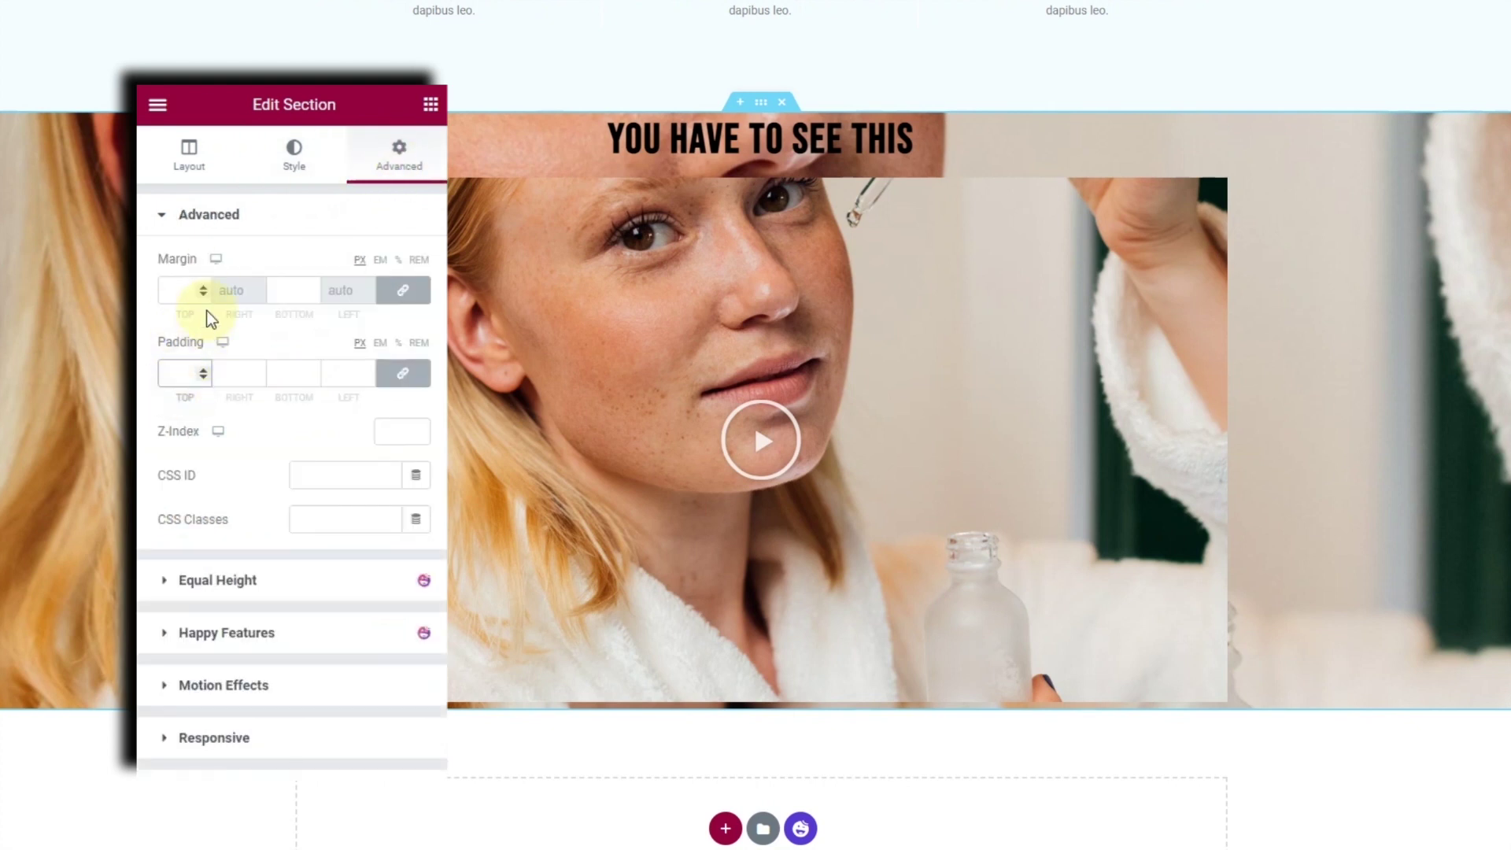
type("100")
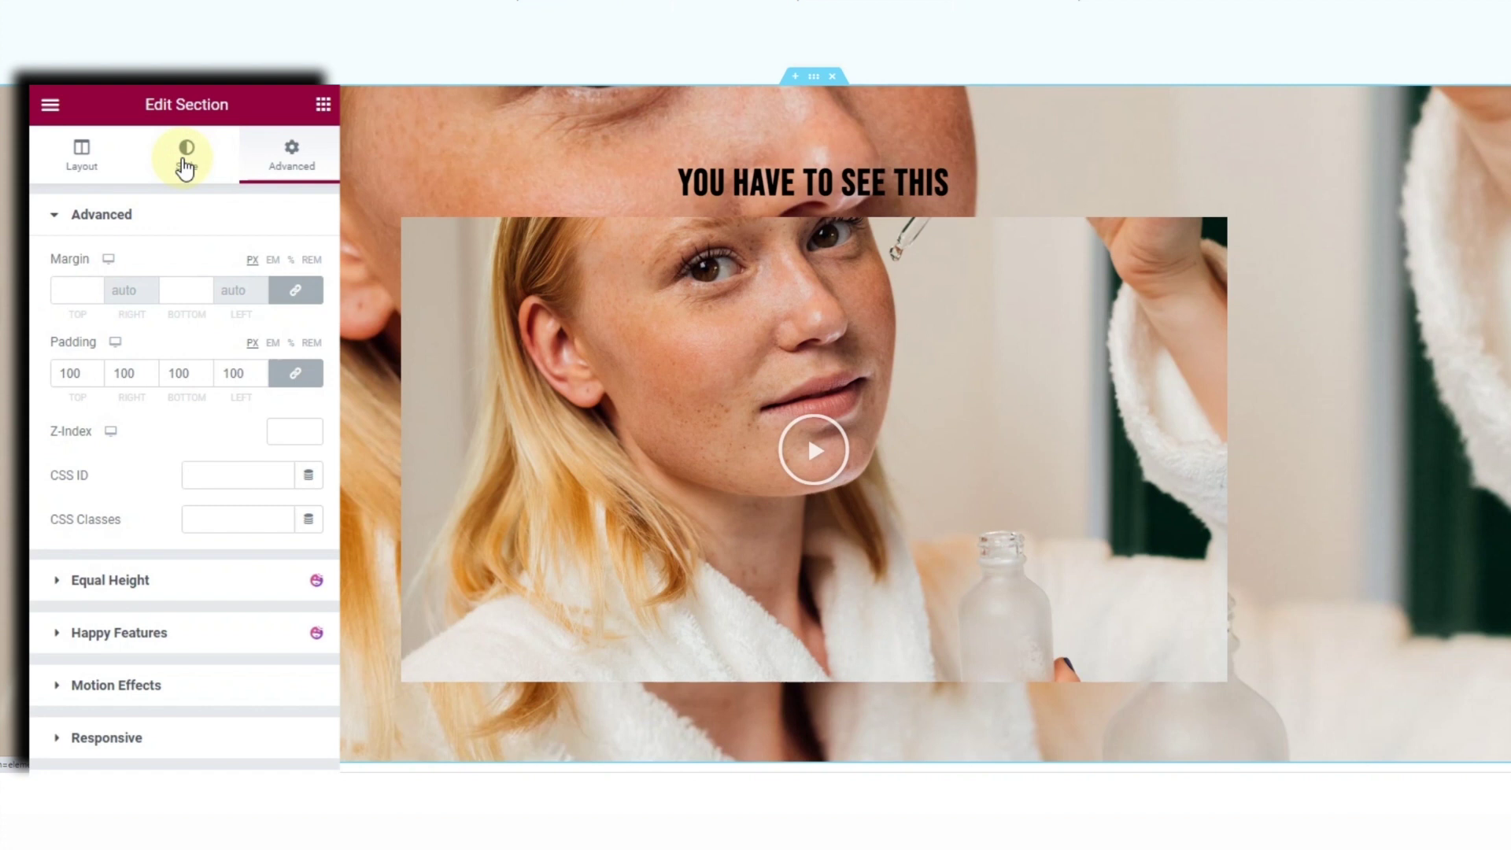
Add a classic white background overlay to the video section and adjust its opacity so the photo looks faded.
left_click(186, 157)
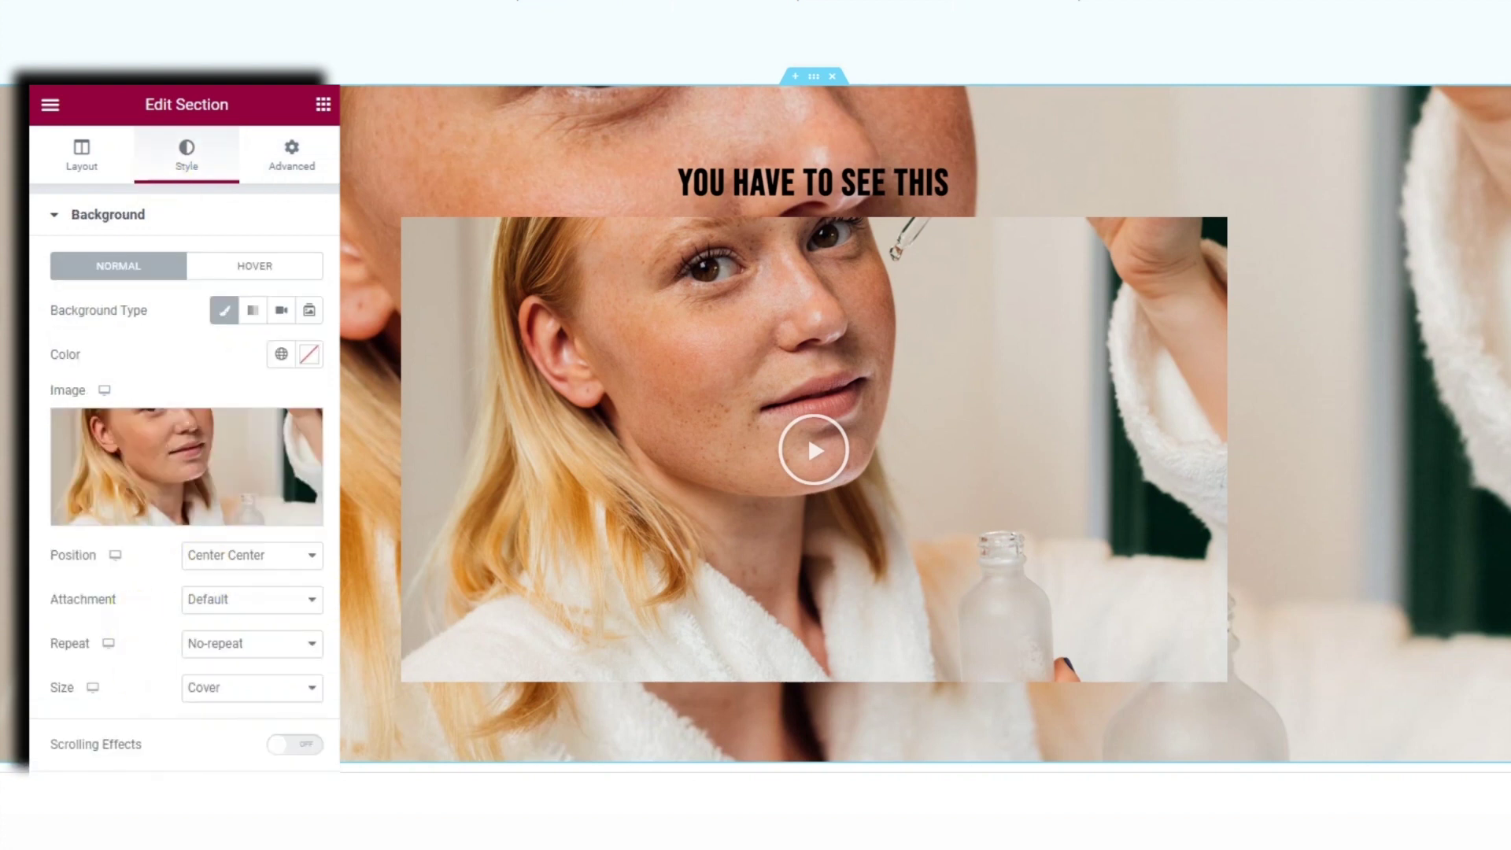
left_click(186, 769)
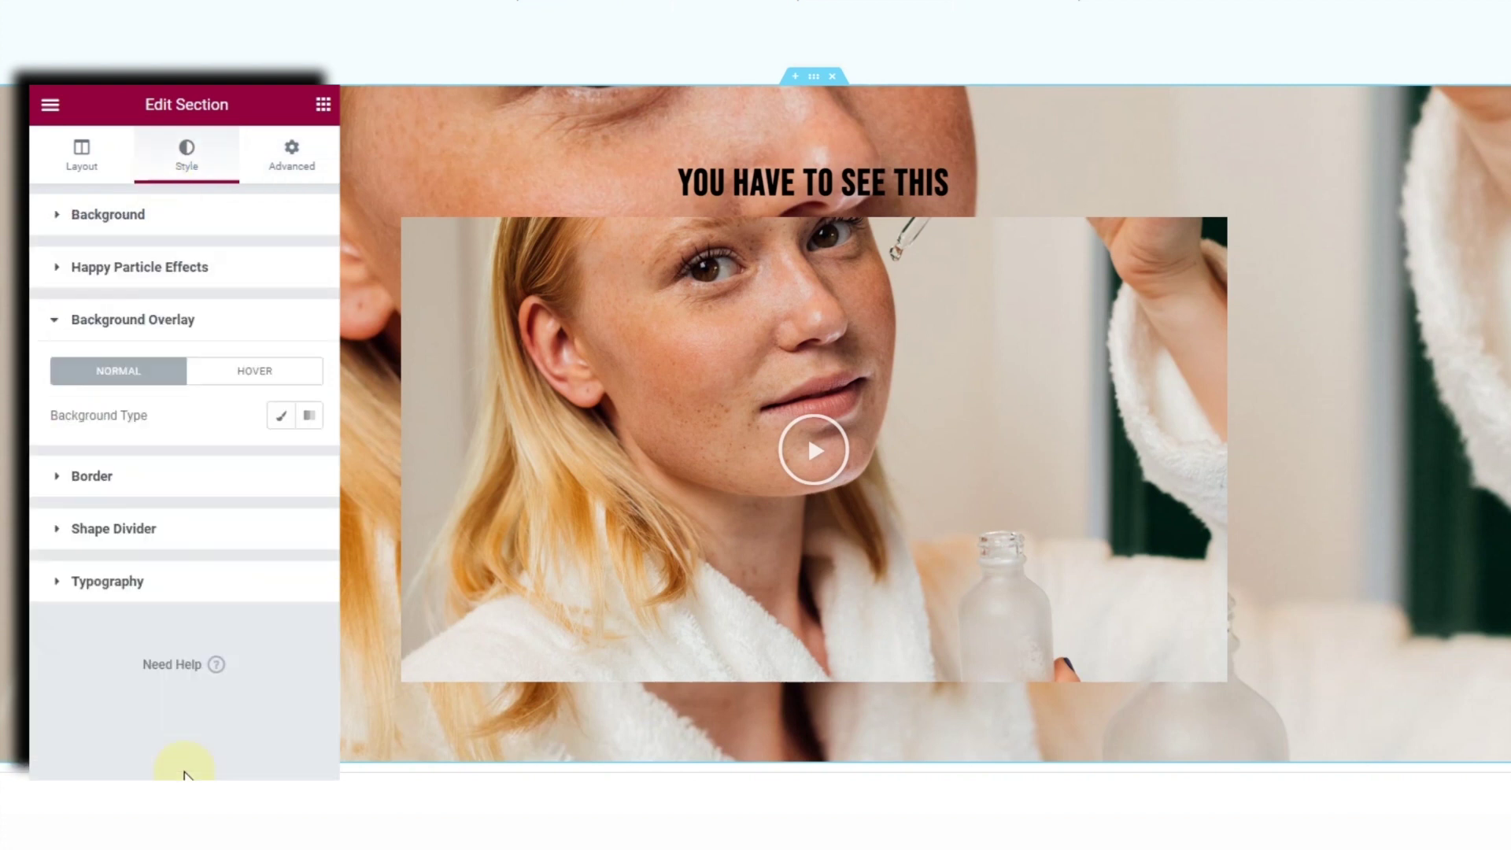
left_click(281, 417)
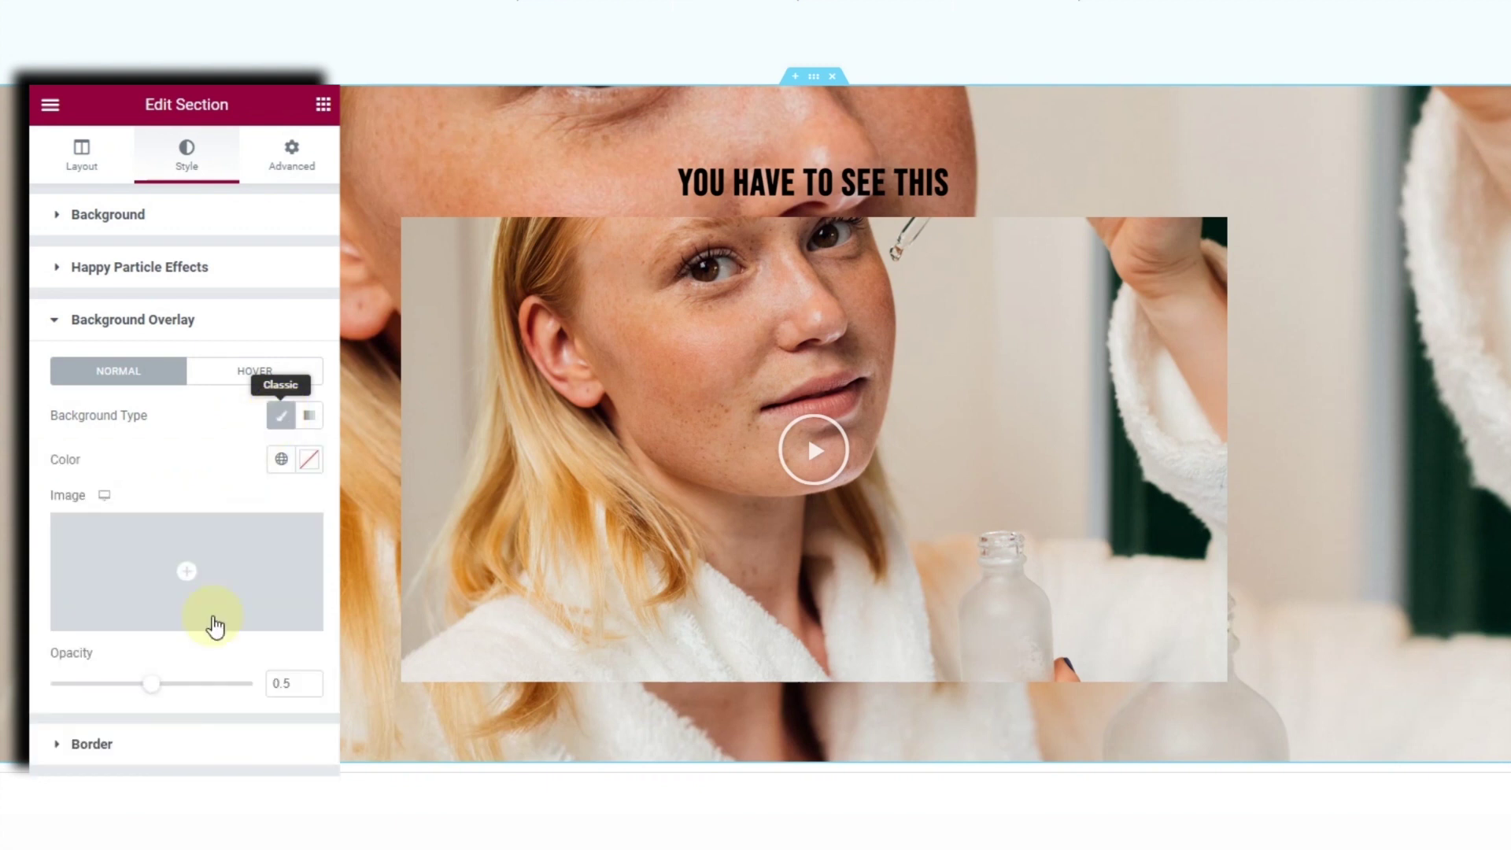
left_click(309, 459)
left_click(33, 488)
left_click_drag(168, 685, 118, 684)
left_click_drag(239, 692, 71, 685)
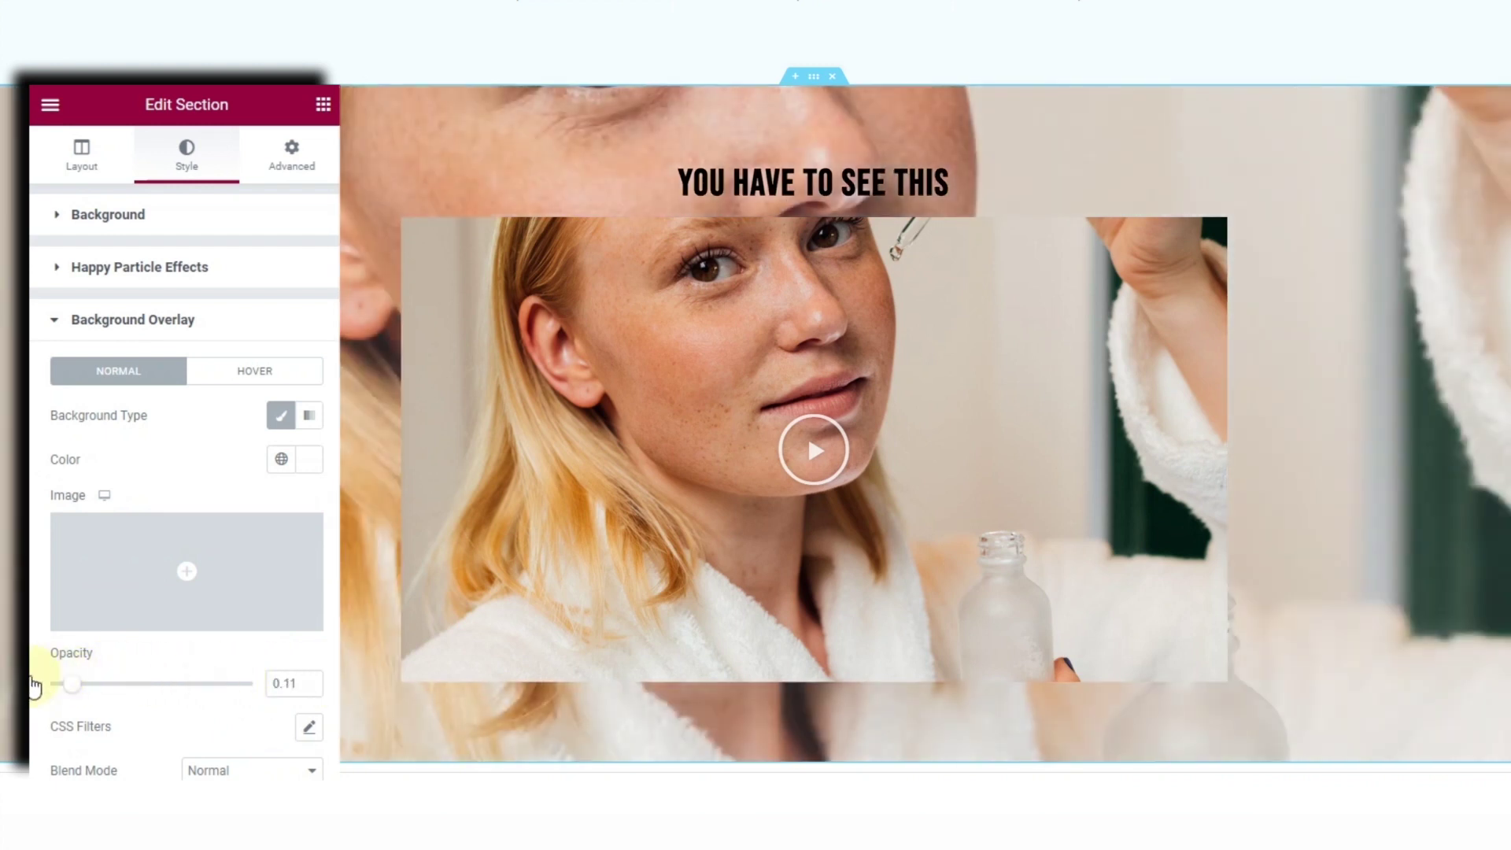
left_click_drag(195, 692, 199, 692)
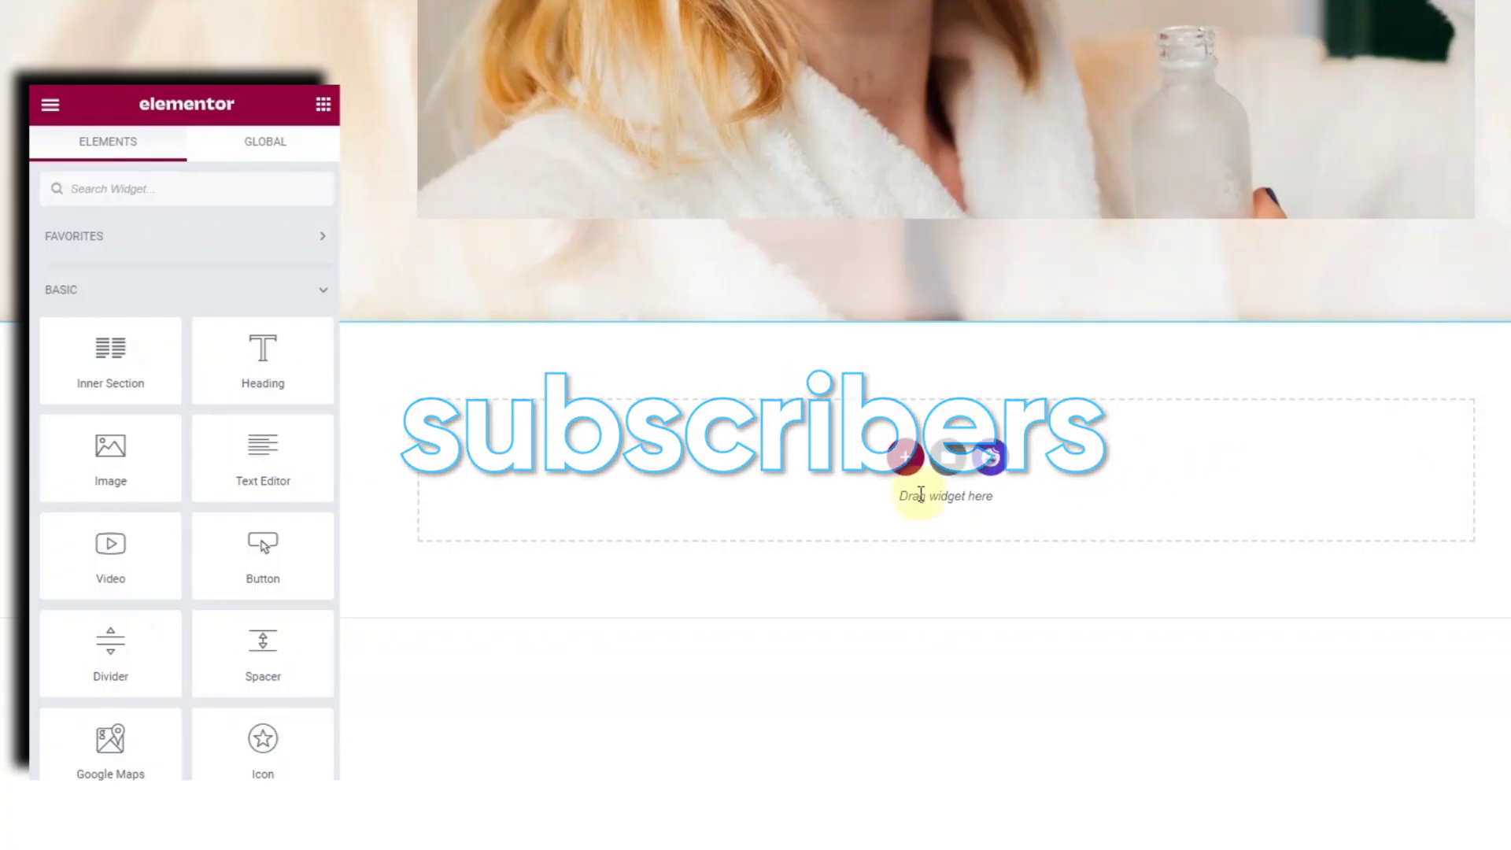
Add a single-column section below the video section and place a Form widget in it.
left_click(905, 457)
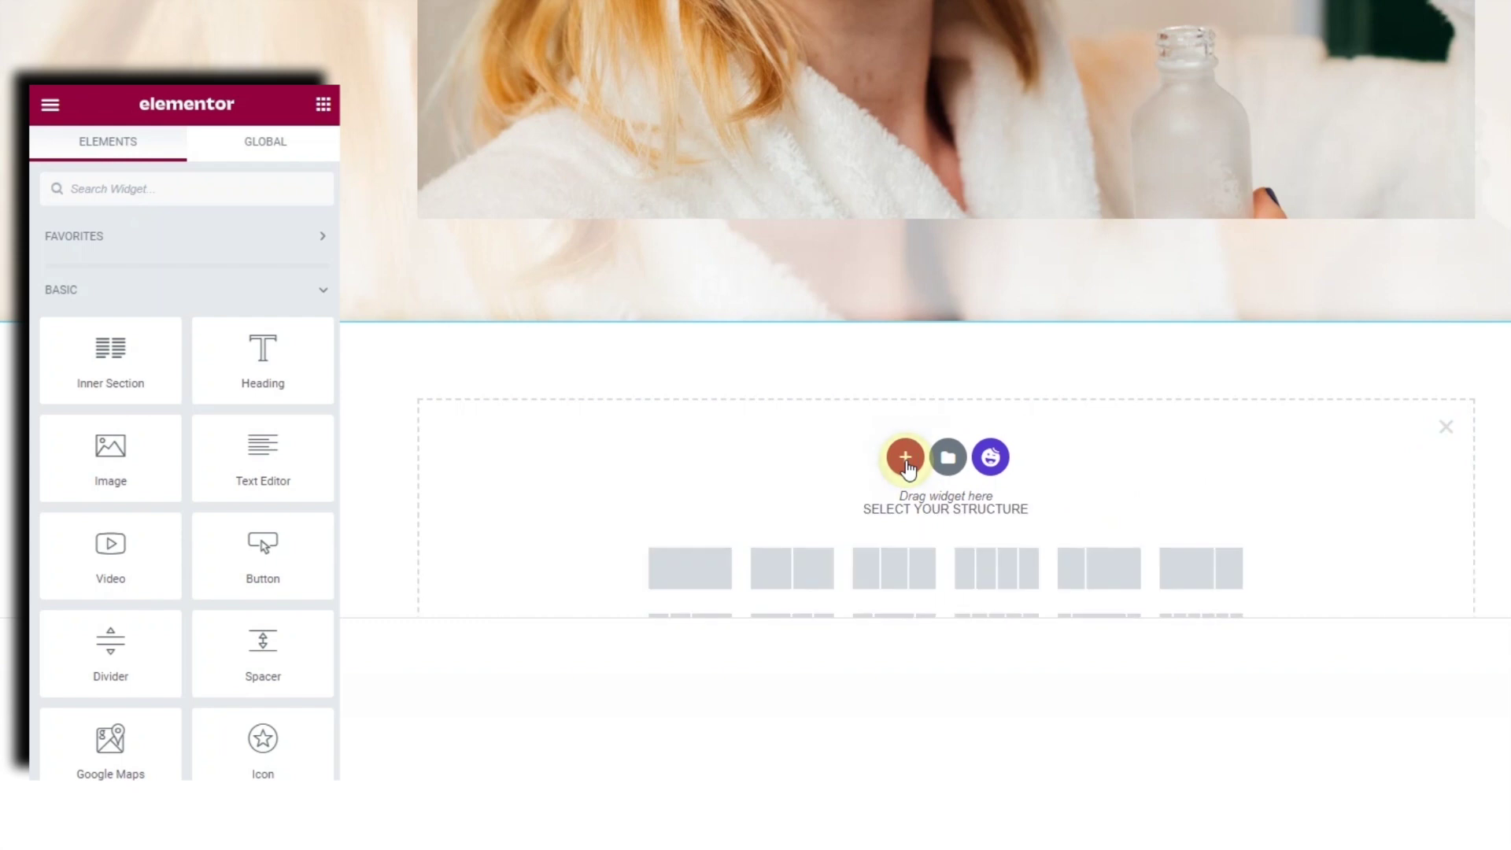
scroll(682, 427, "down", 2)
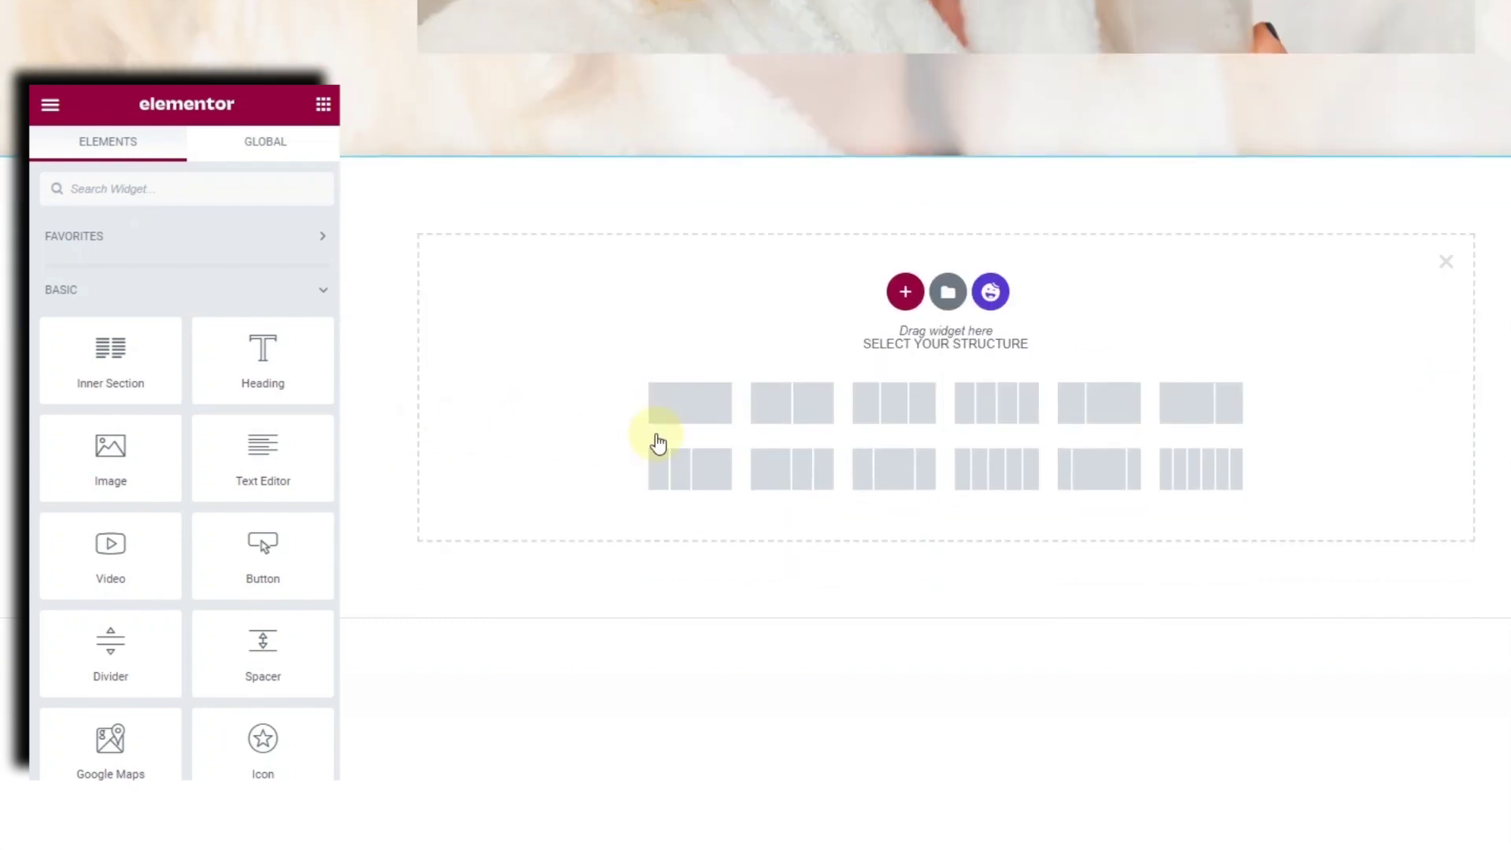
left_click(706, 408)
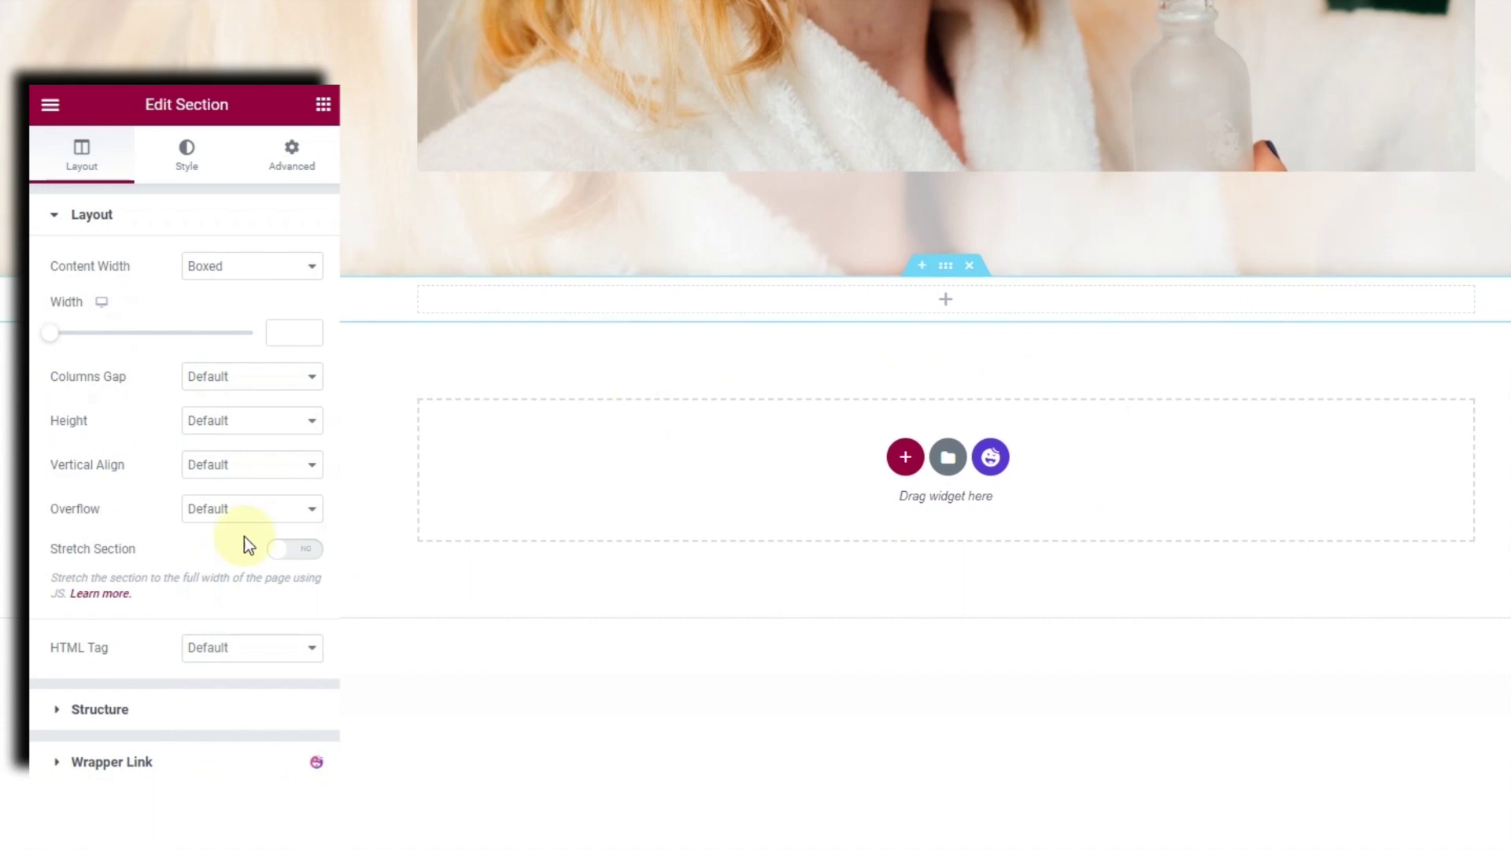
left_click(323, 105)
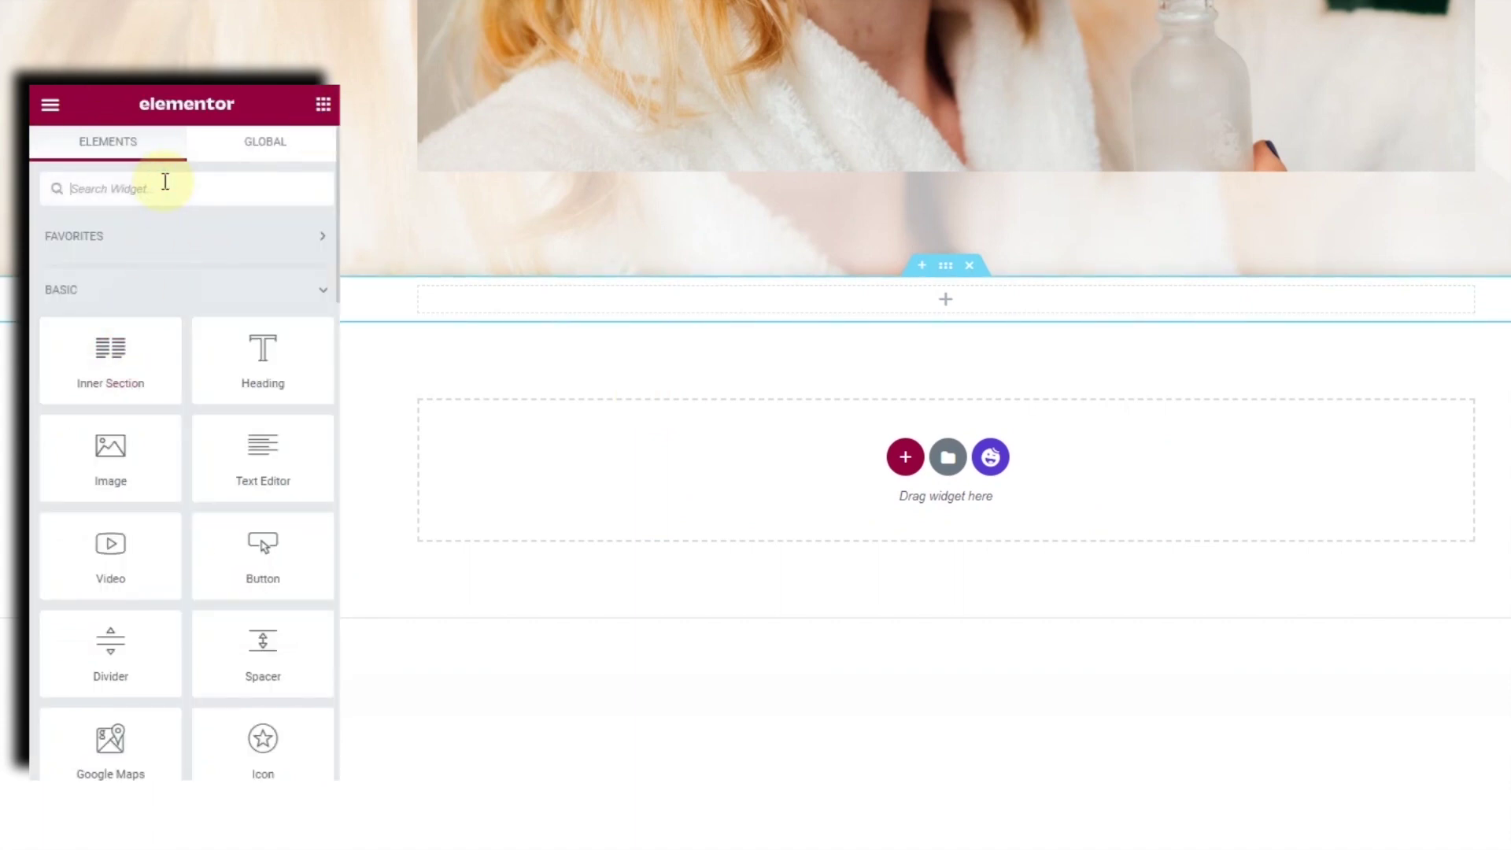
type("FORM")
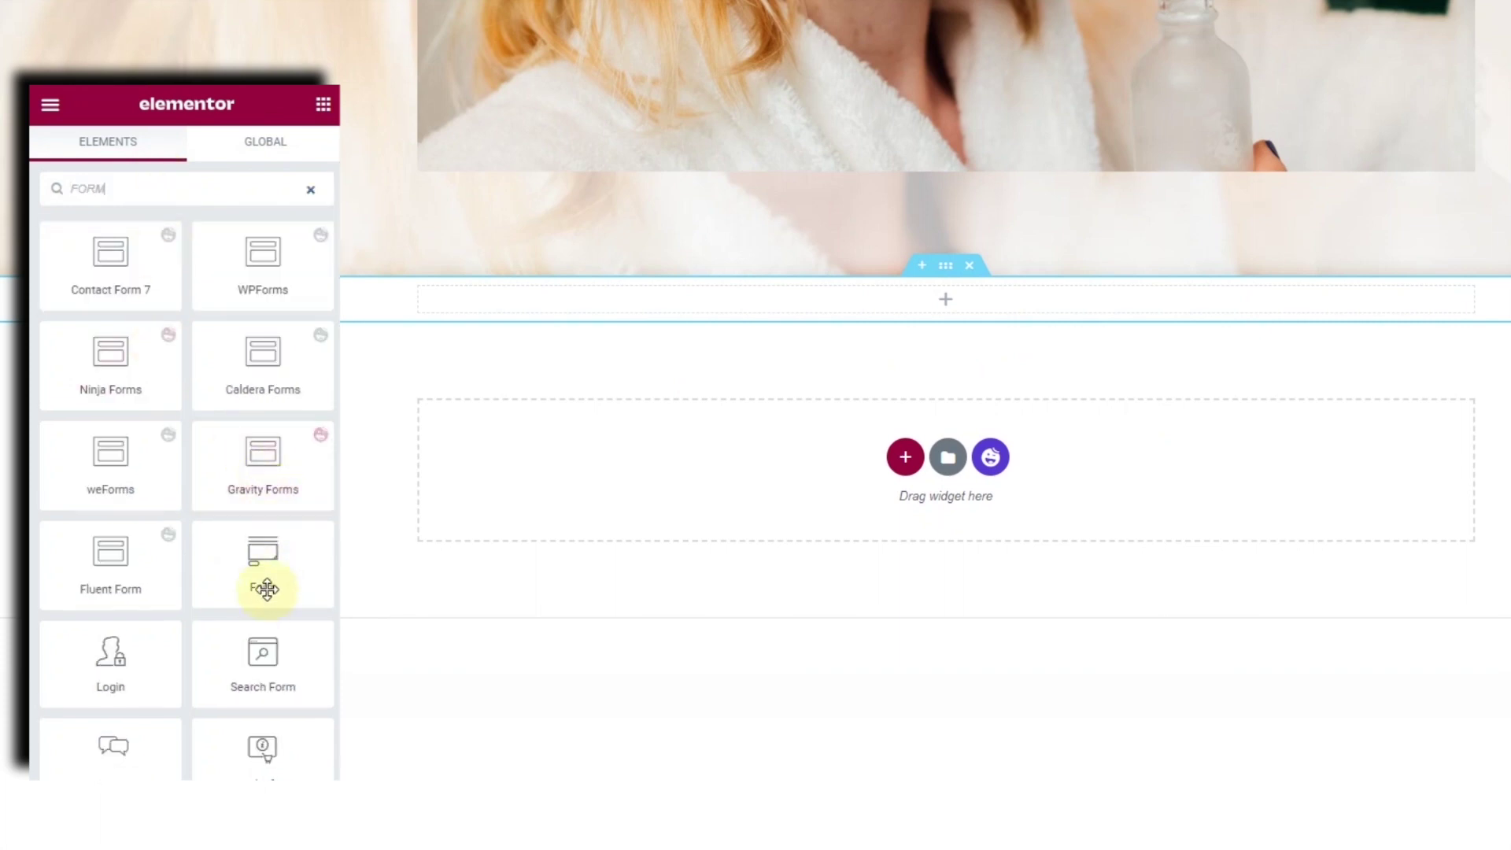
left_click_drag(263, 562, 933, 296)
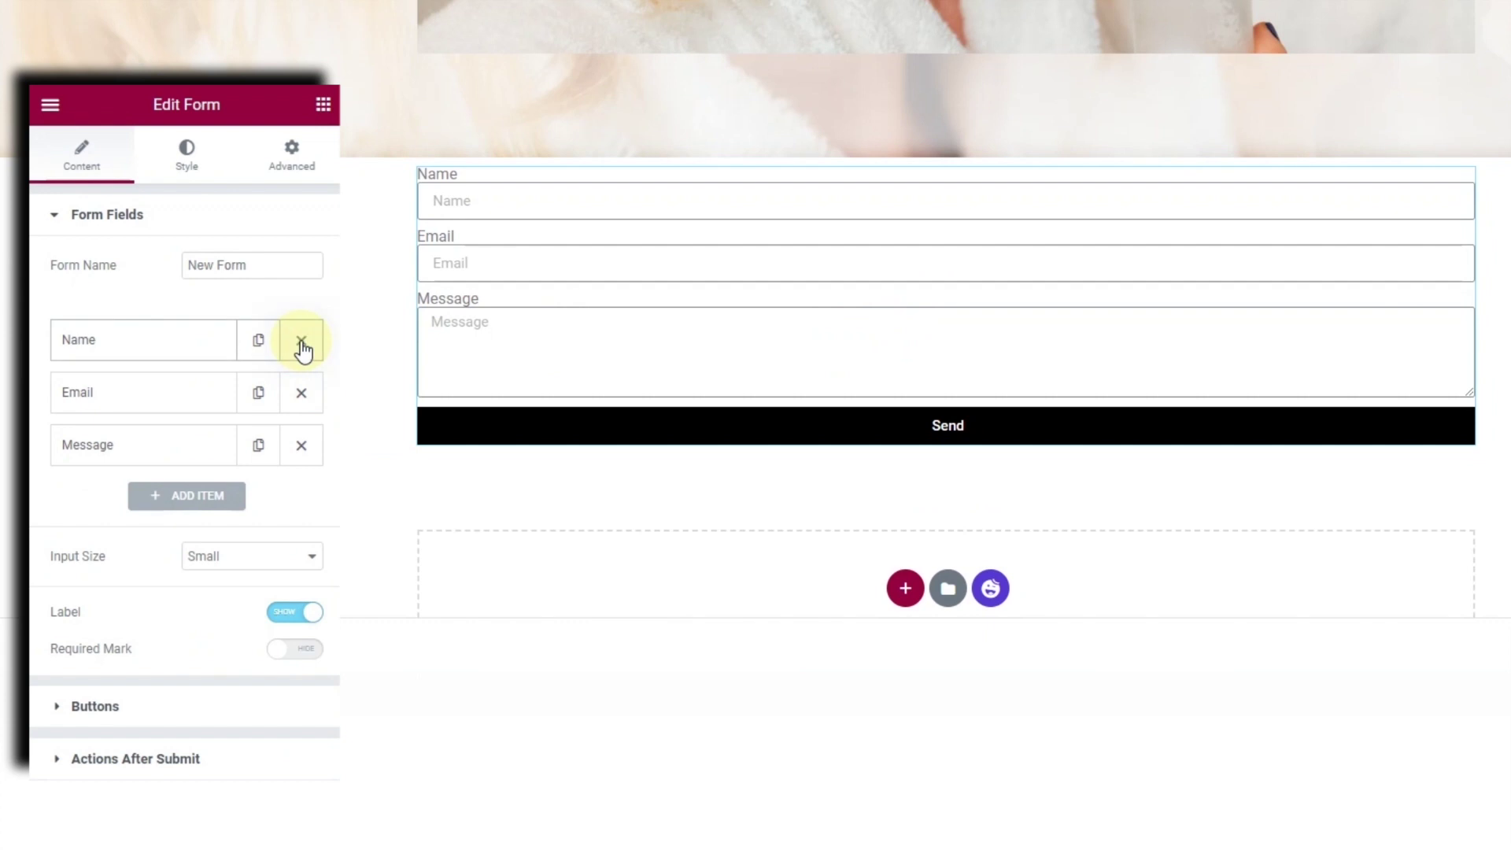
Remove the Name and Message fields from the form, keeping only Email, and hide the field labels.
left_click(302, 346)
left_click(300, 393)
left_click(152, 347)
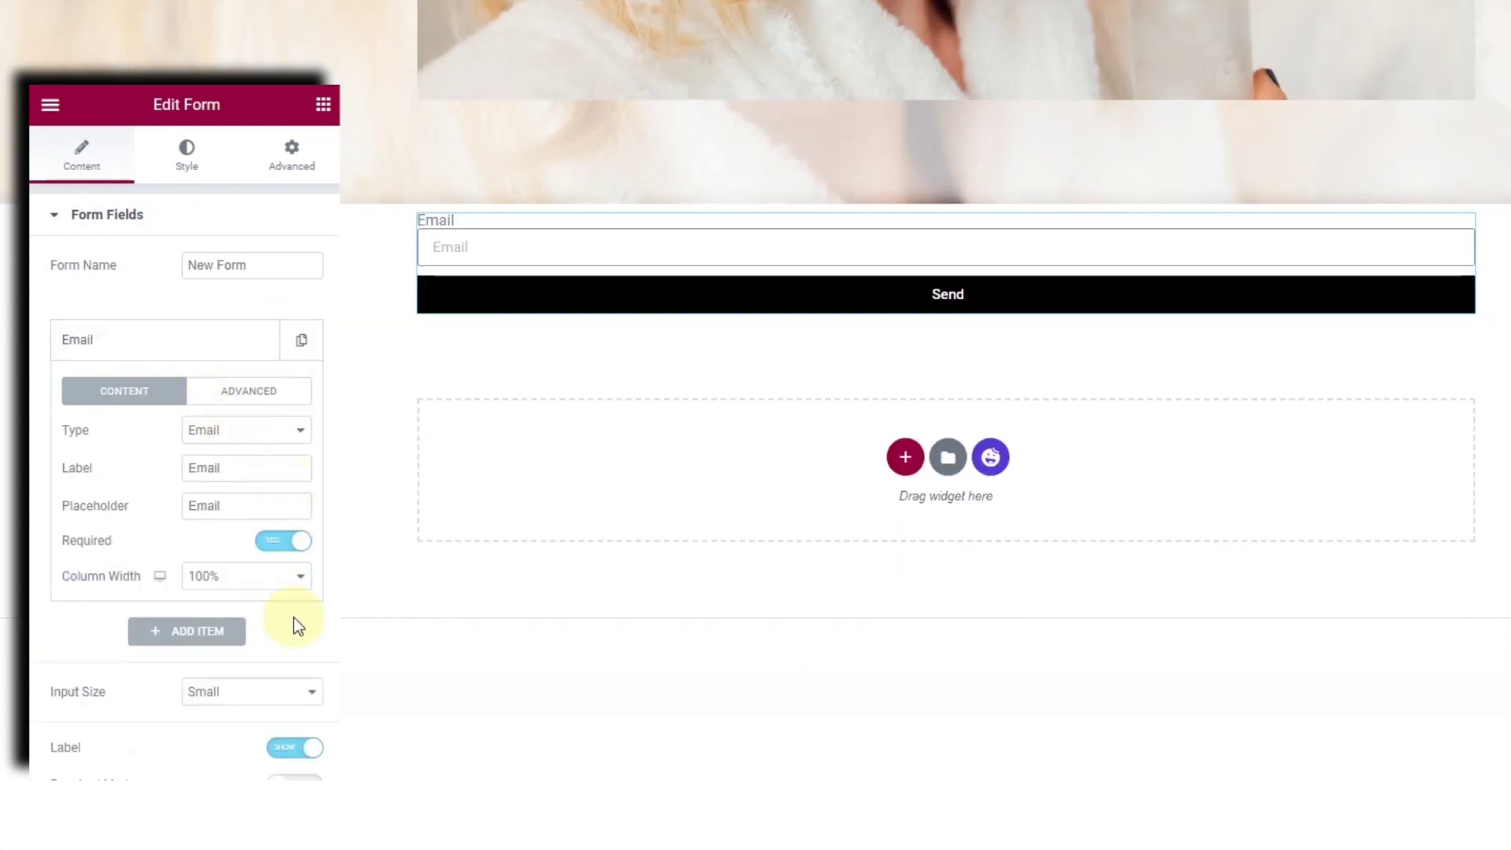
left_click(297, 752)
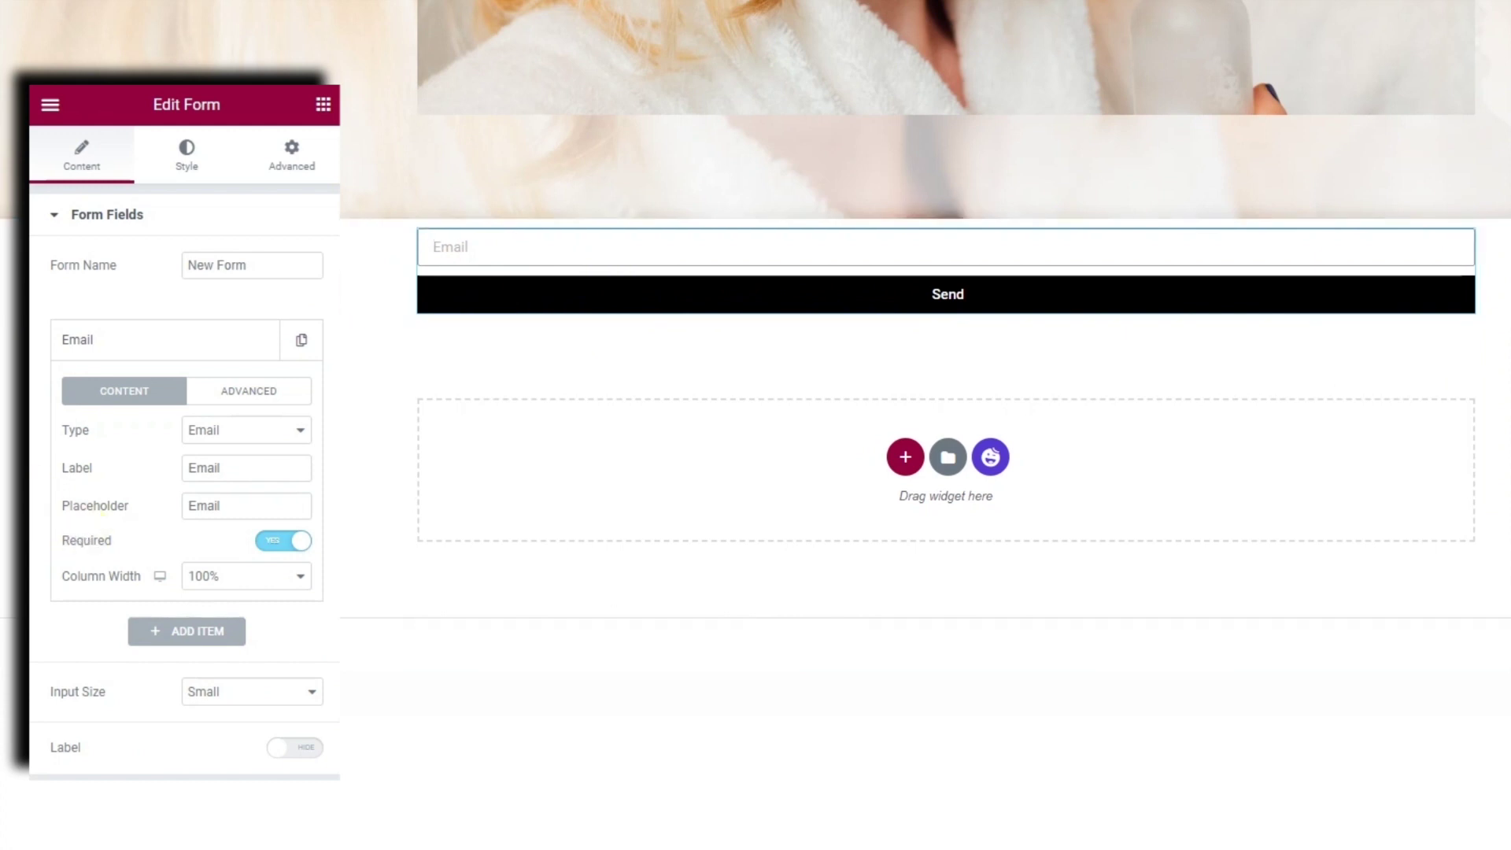
Set the form's submit button text to "JOIN THE CLUB".
left_click(96, 266)
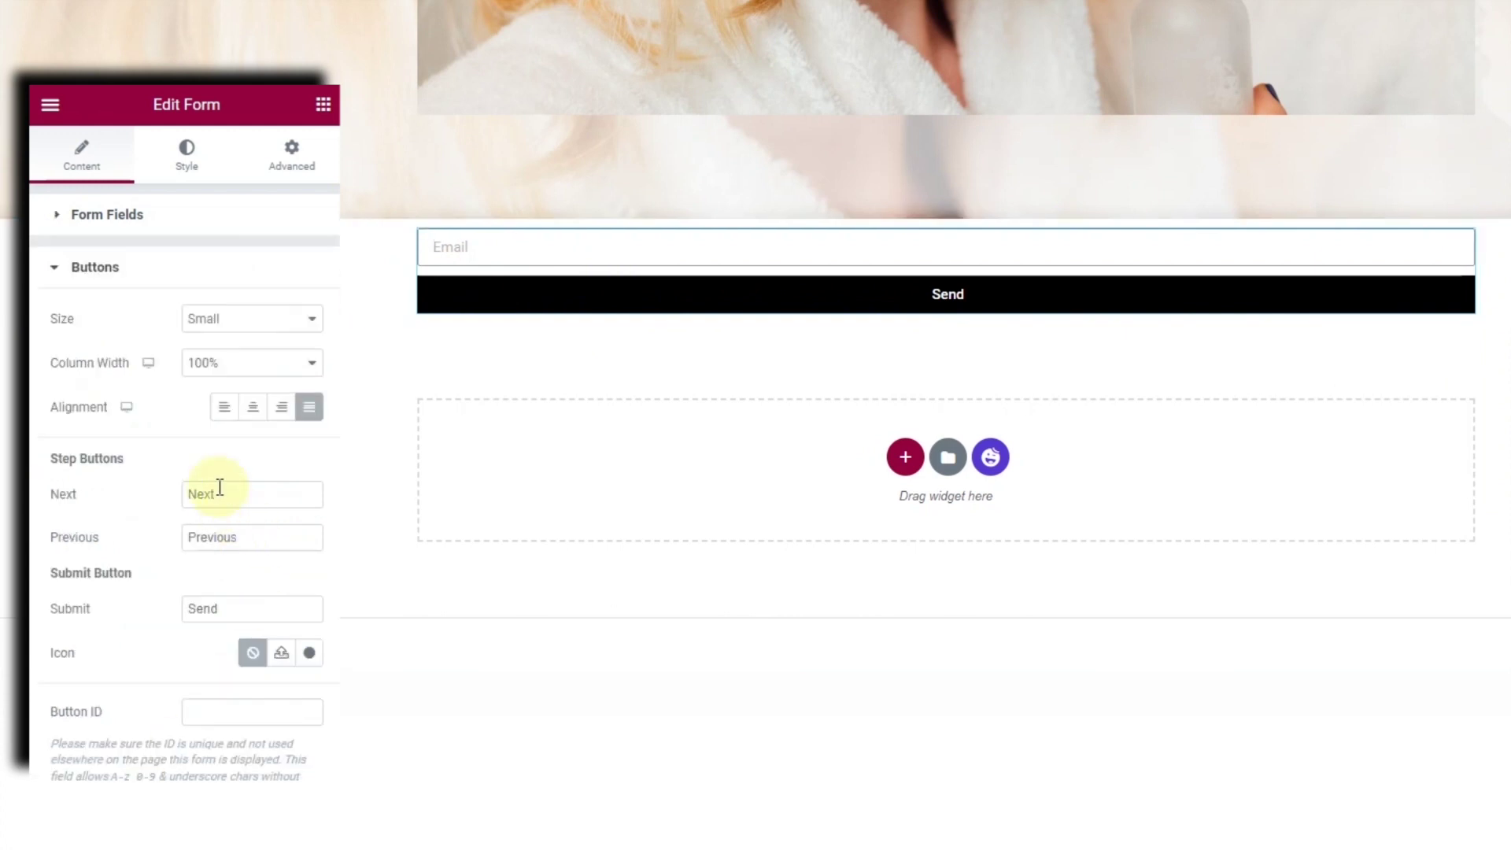
double_click(226, 610)
type("JOIN THE CLUB")
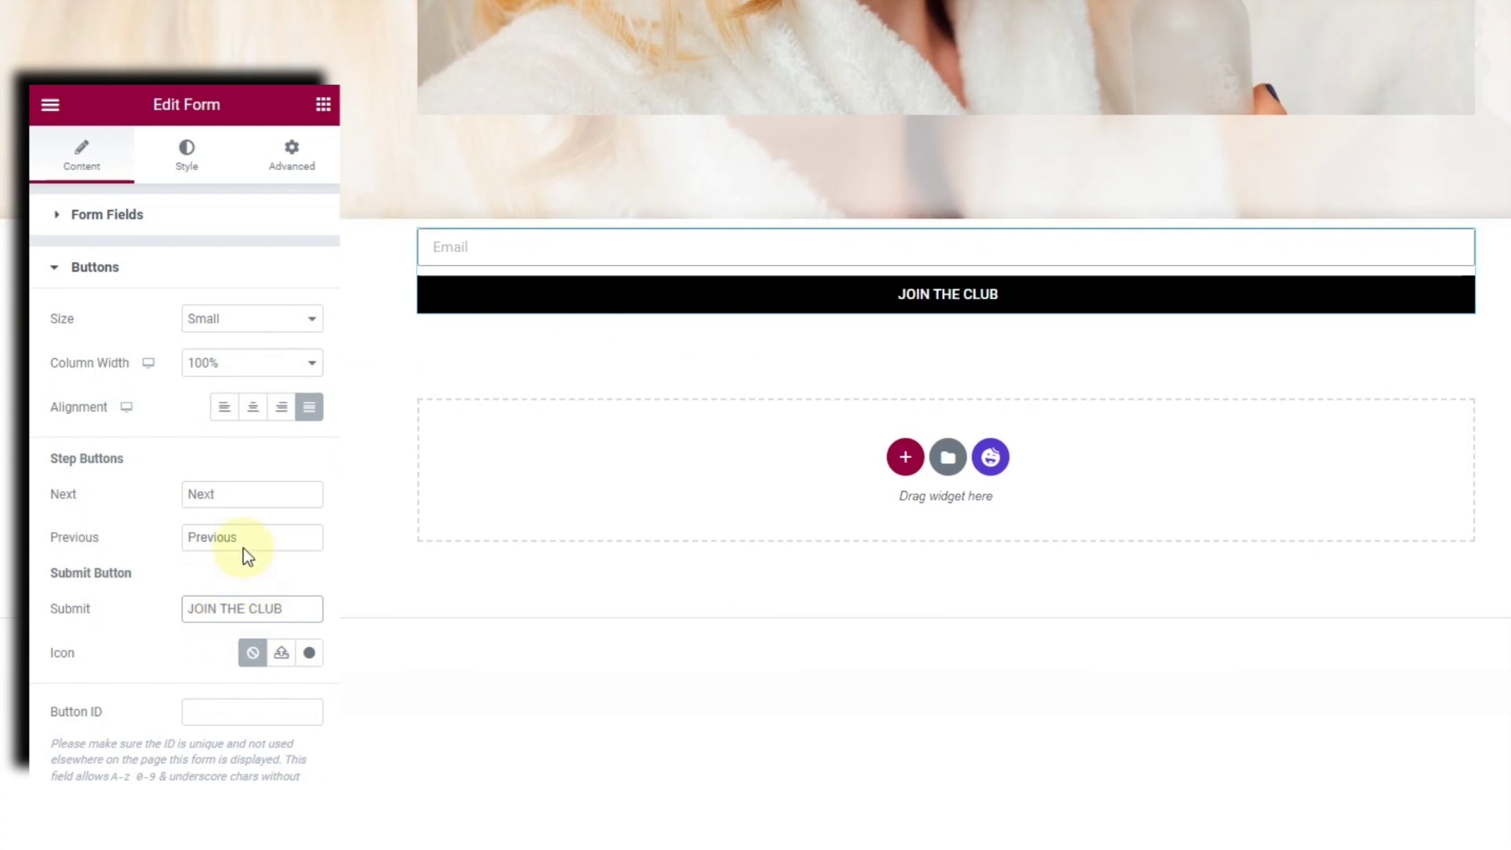
Set the form section's padding to 150 px on all sides.
mouse_move(948, 220)
left_click(948, 222)
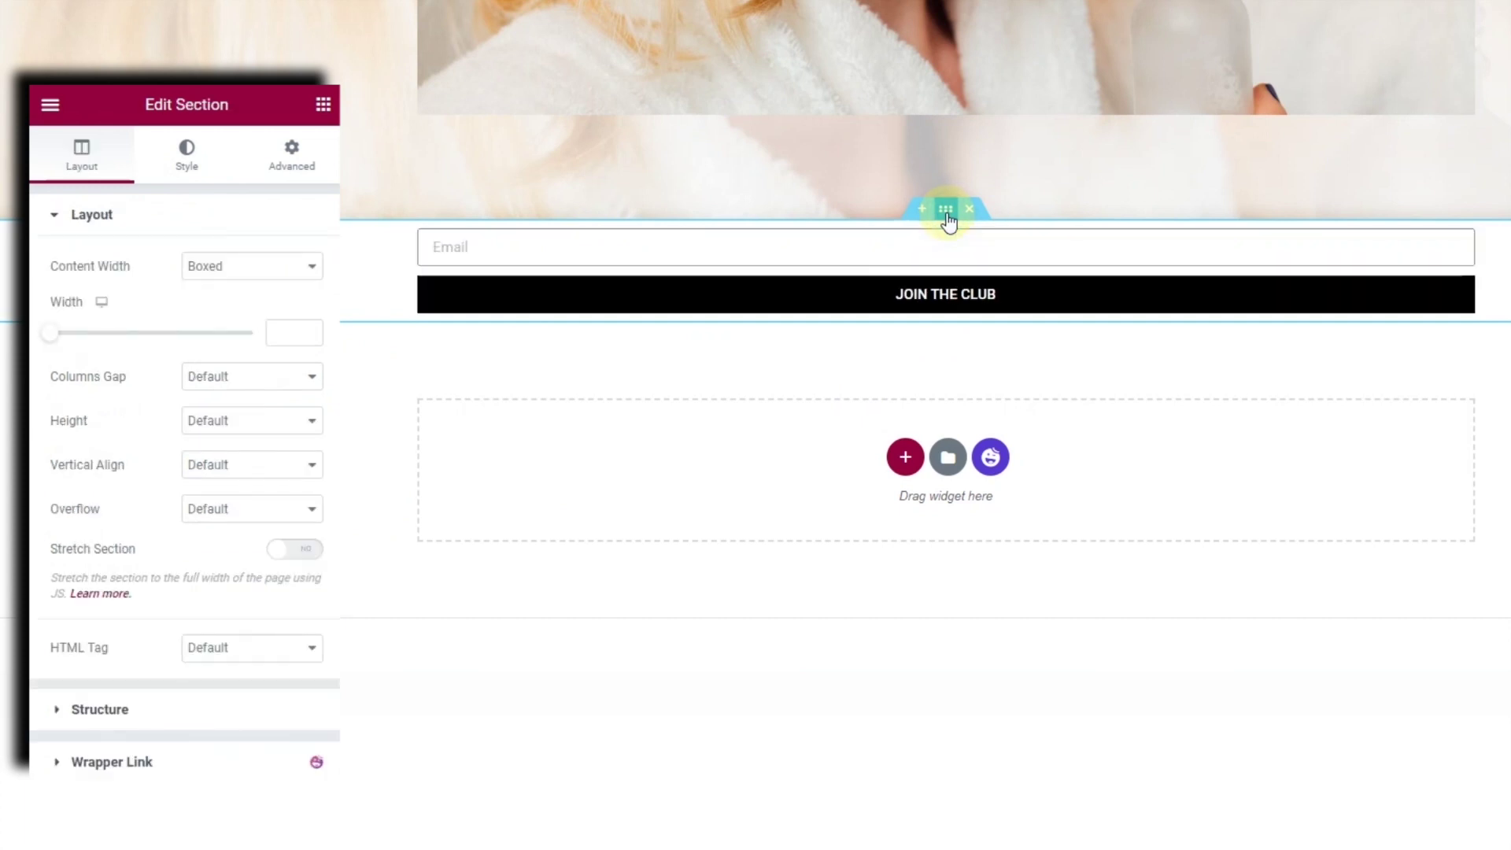
left_click(306, 167)
left_click(75, 373)
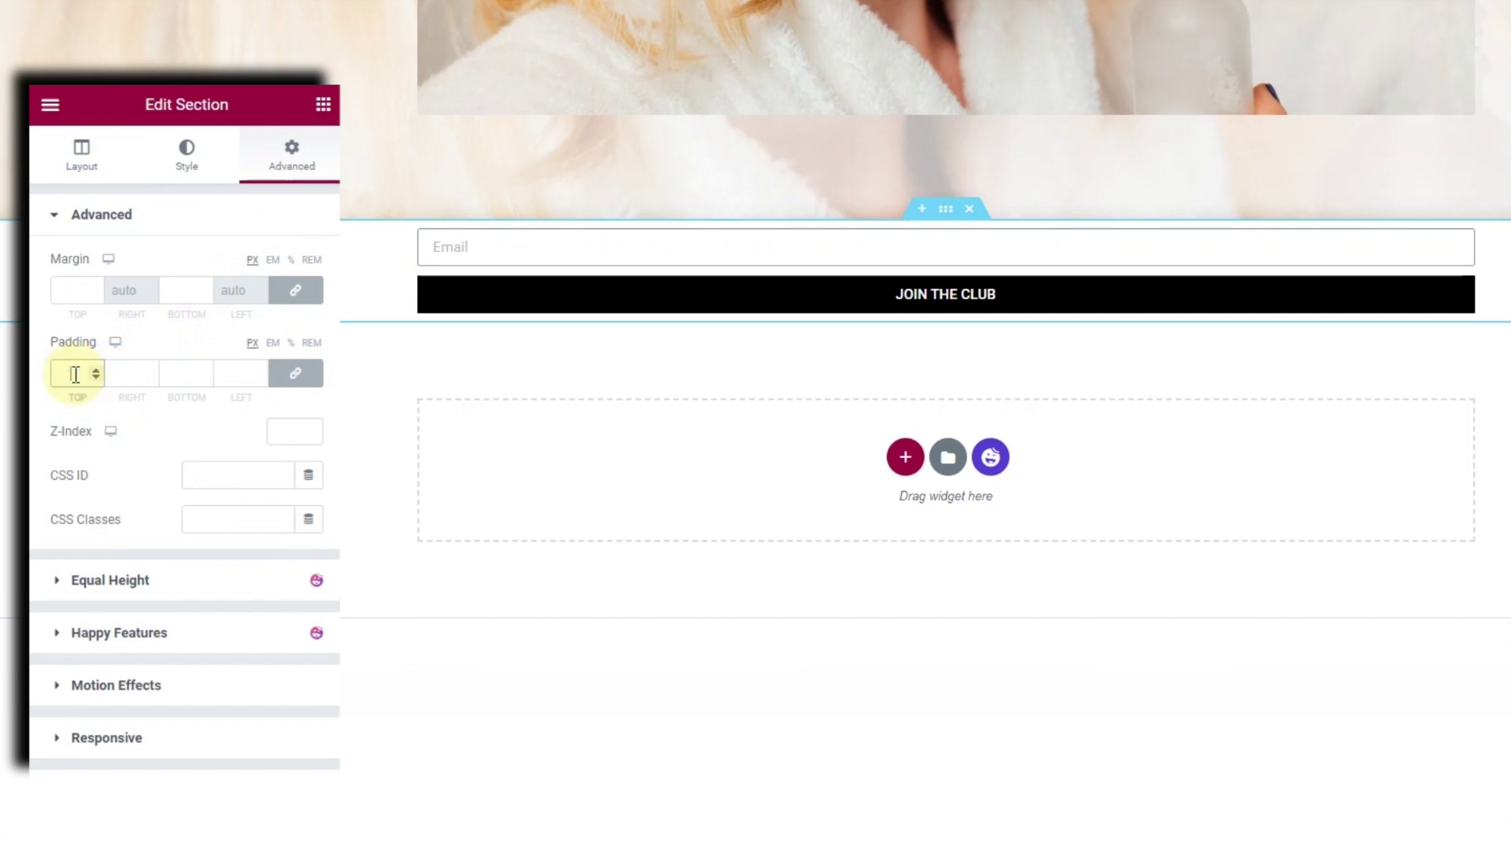
type("100")
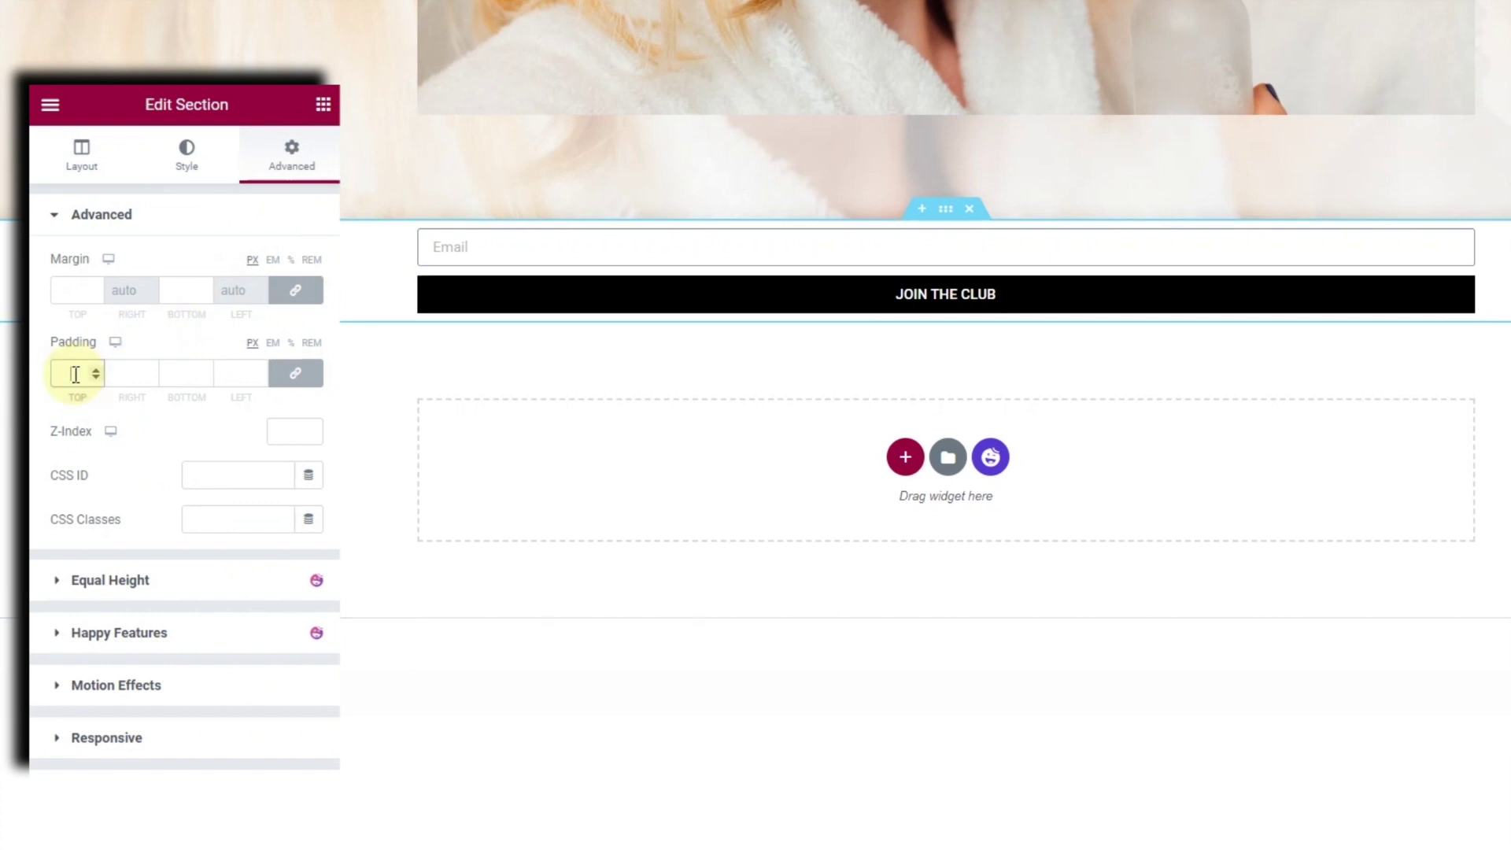
double_click(74, 373)
type("150")
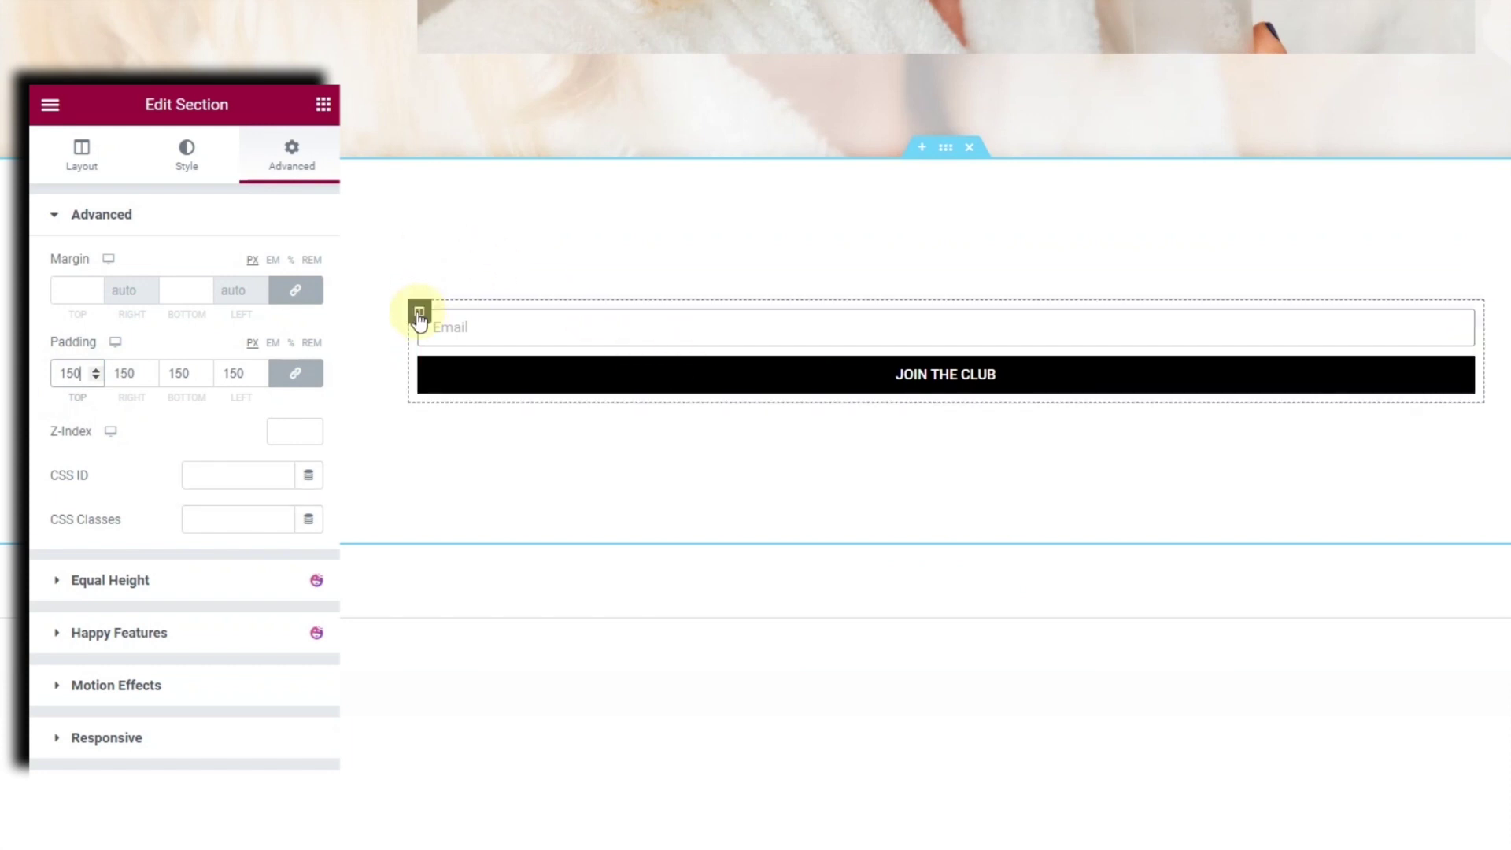
Set the padding of the column containing the form to 100 px on all sides.
left_click(419, 313)
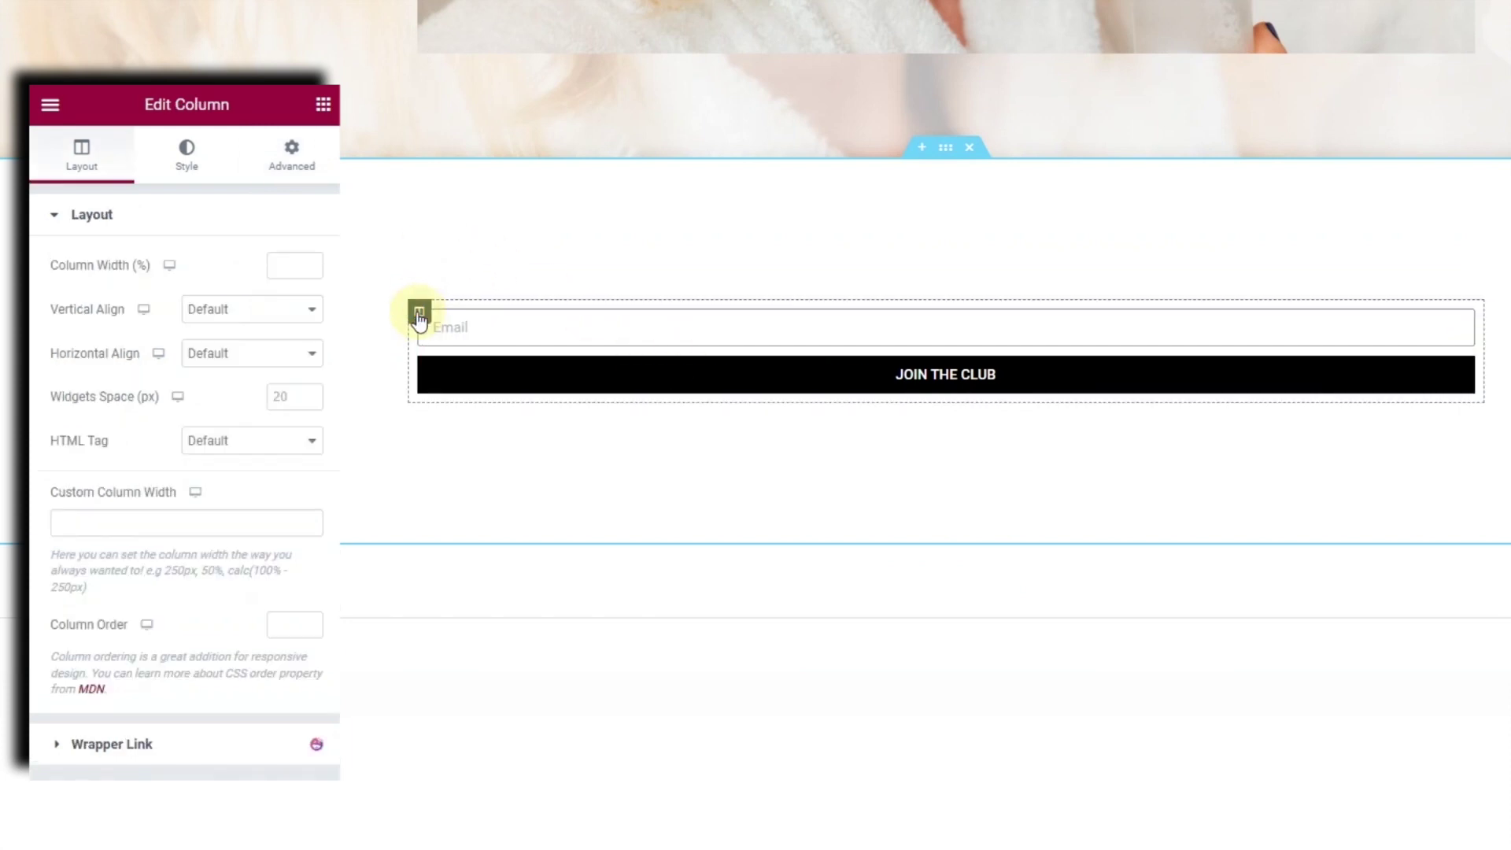
left_click(283, 155)
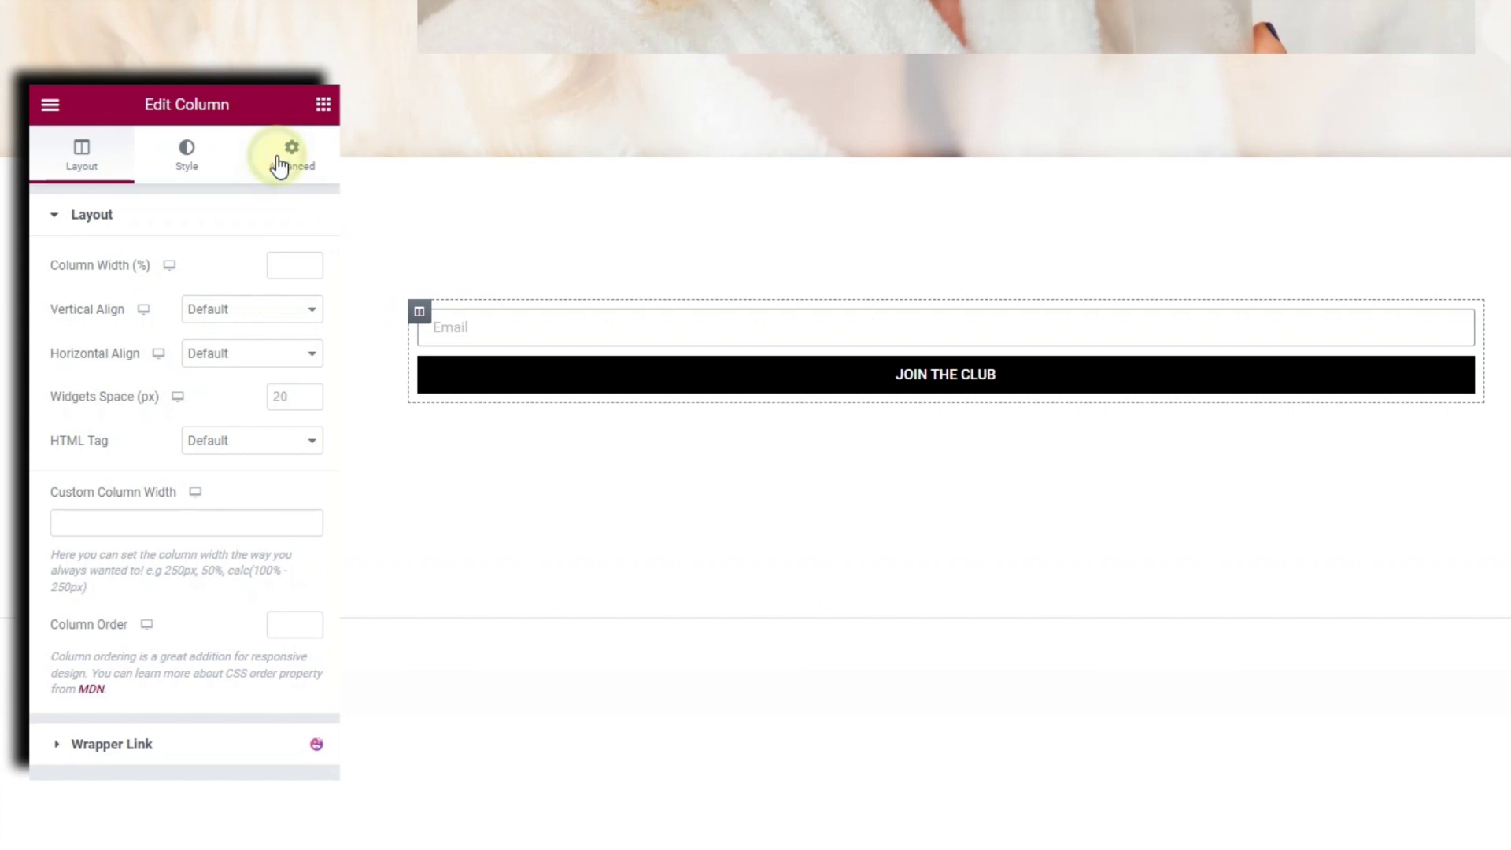
left_click(79, 366)
type("100")
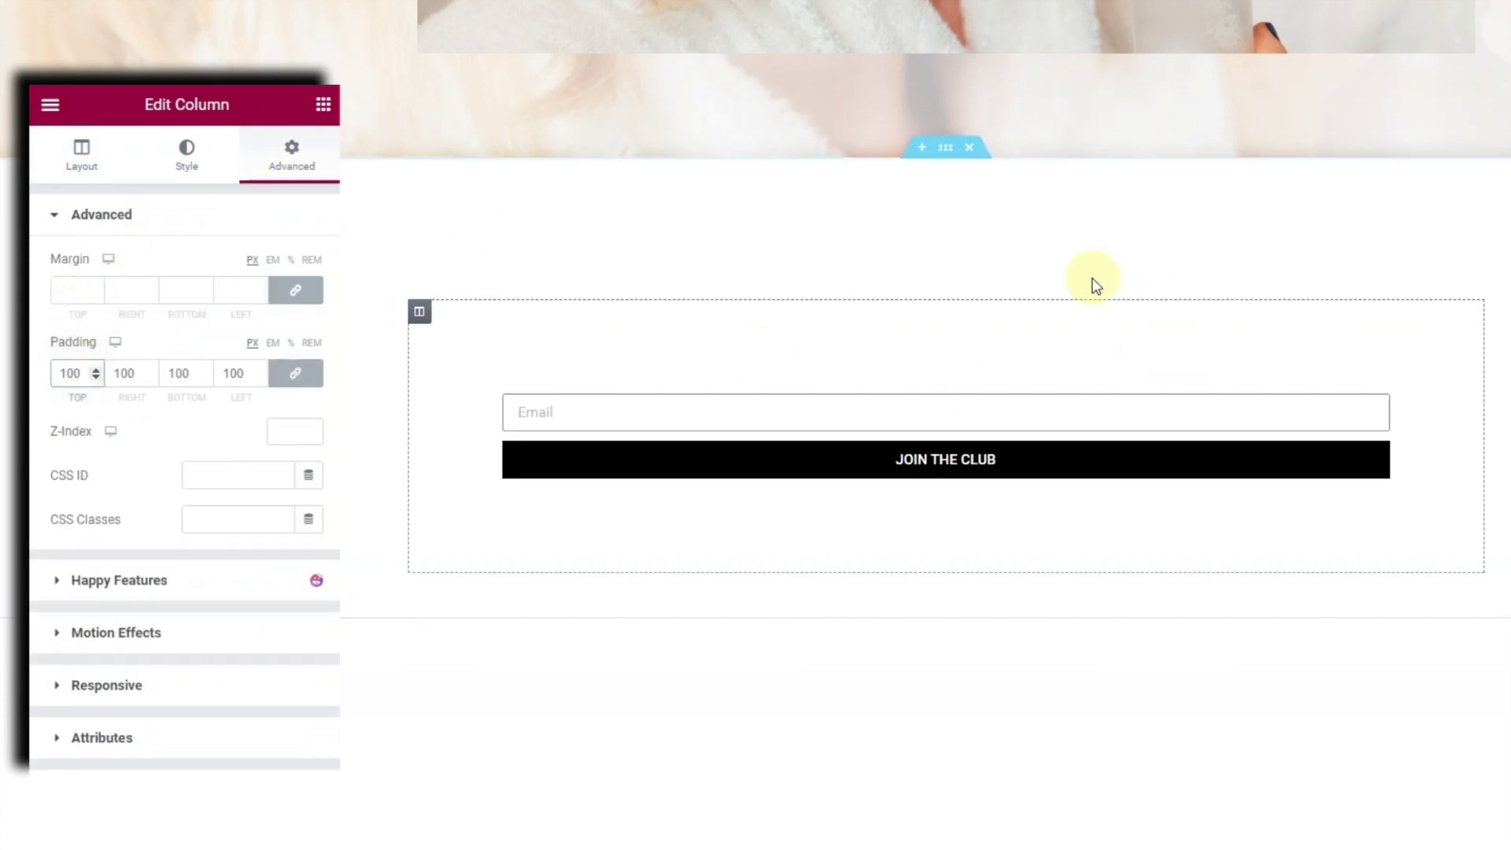
Give the column containing the form a classic background in white (#FFFFFF).
scroll(1096, 285, "down", 2)
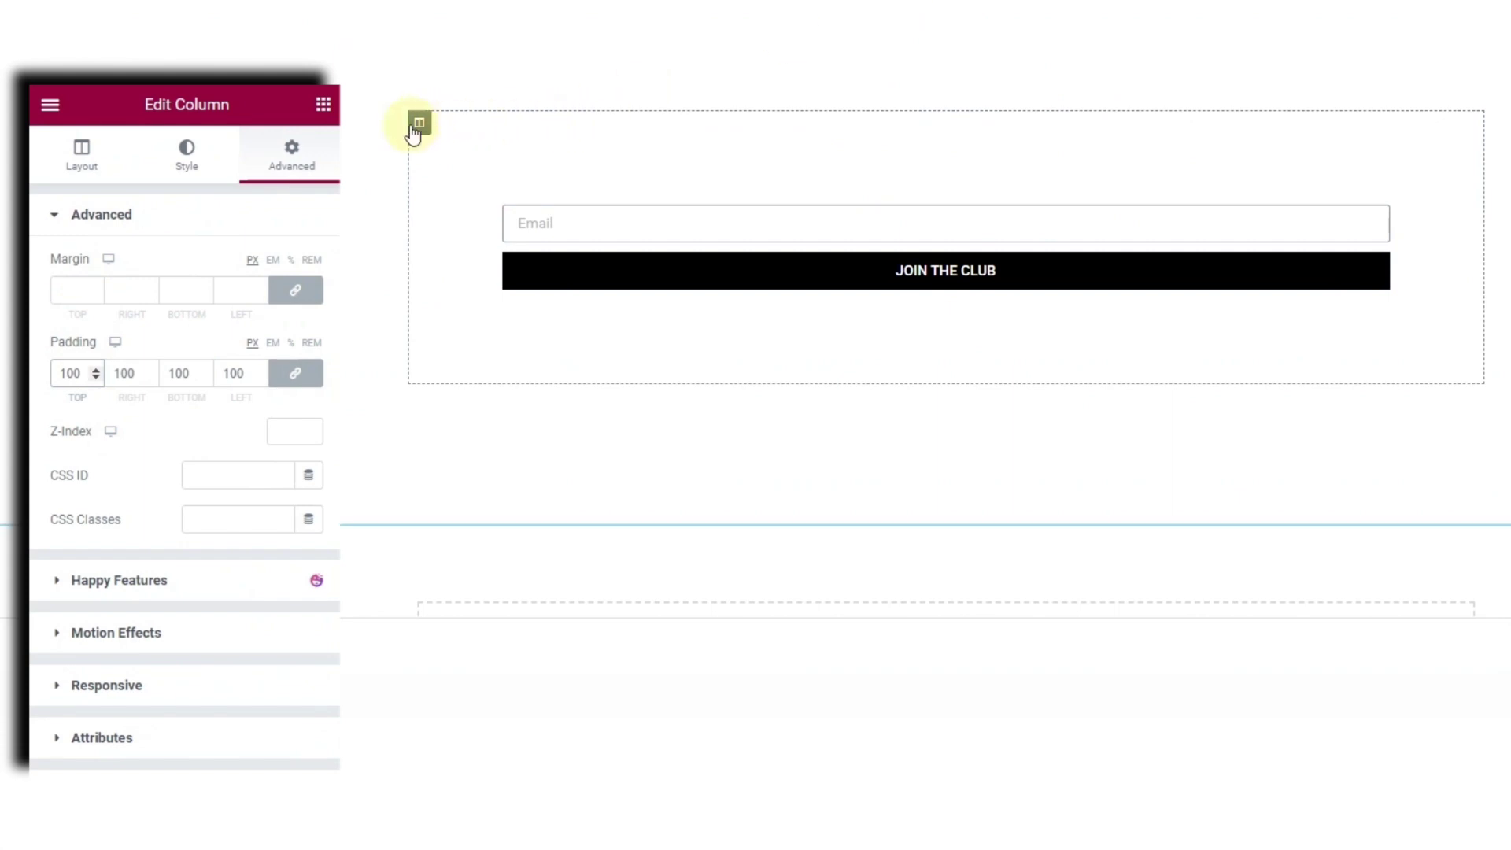
left_click(188, 170)
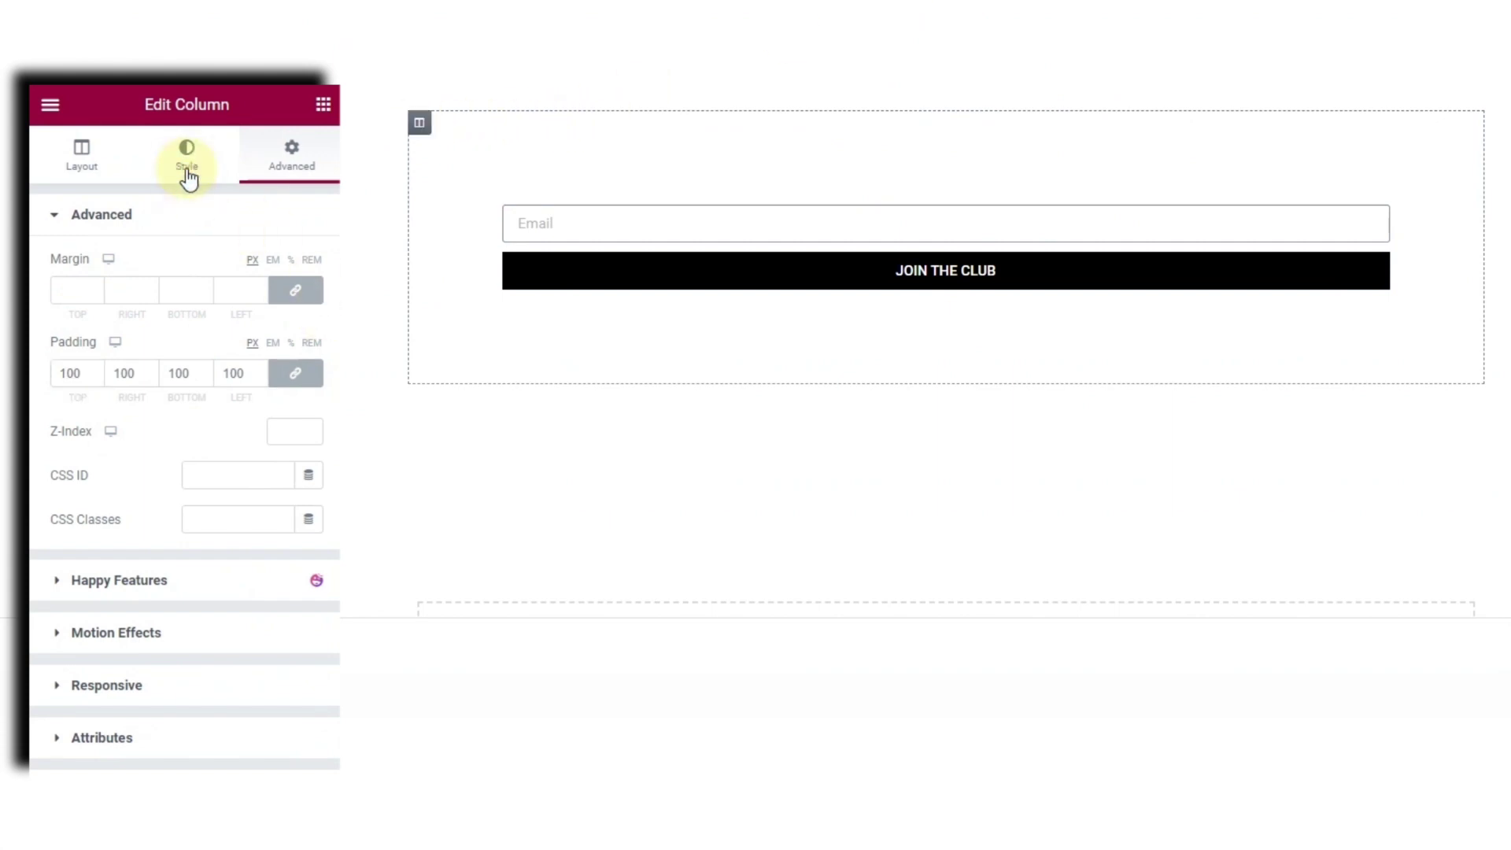
left_click(187, 170)
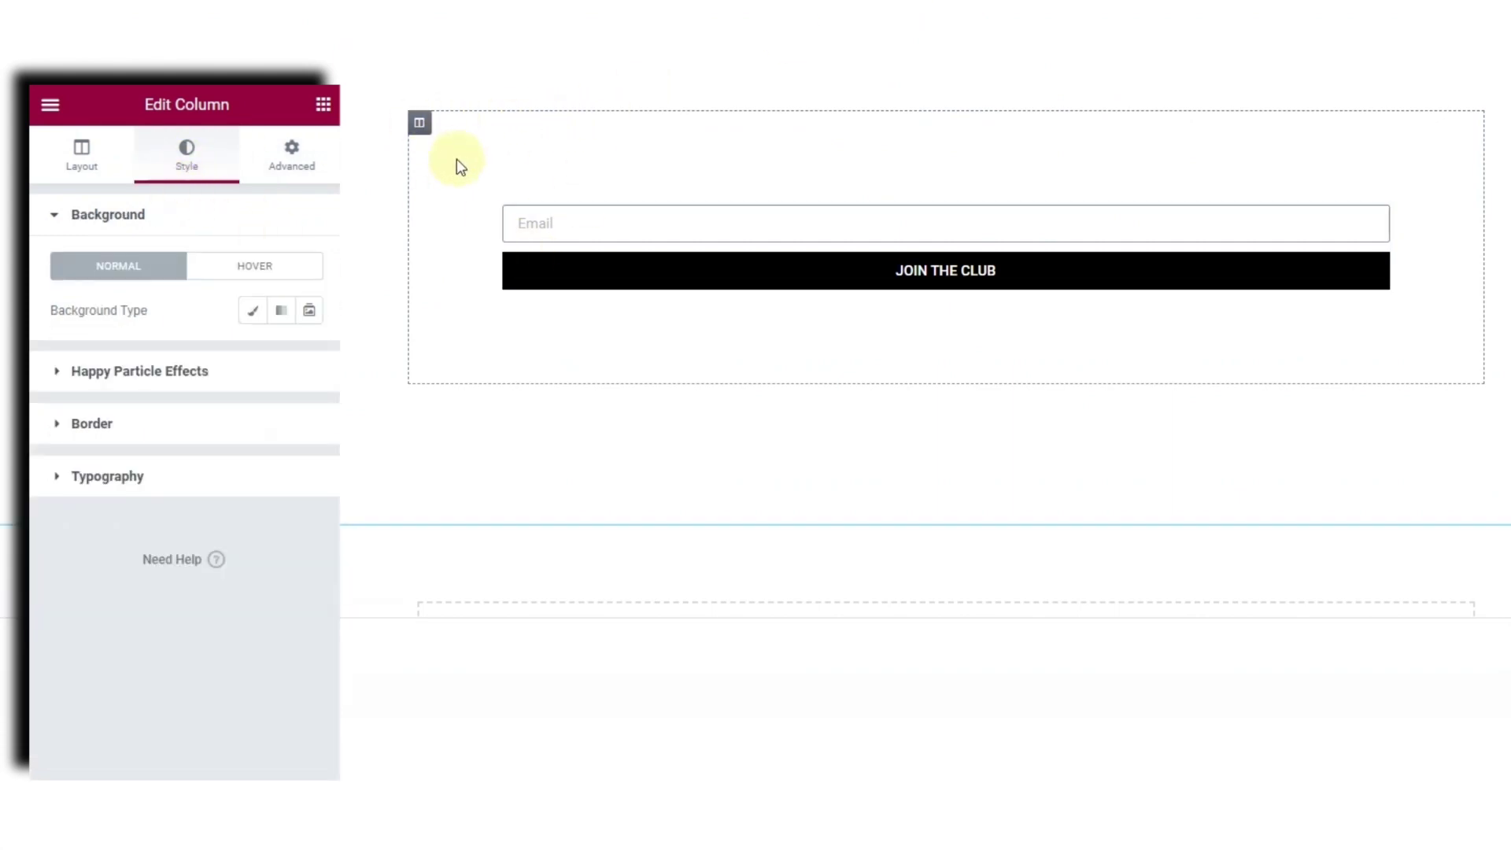
left_click(252, 313)
left_click(308, 356)
type("#DEDEDE")
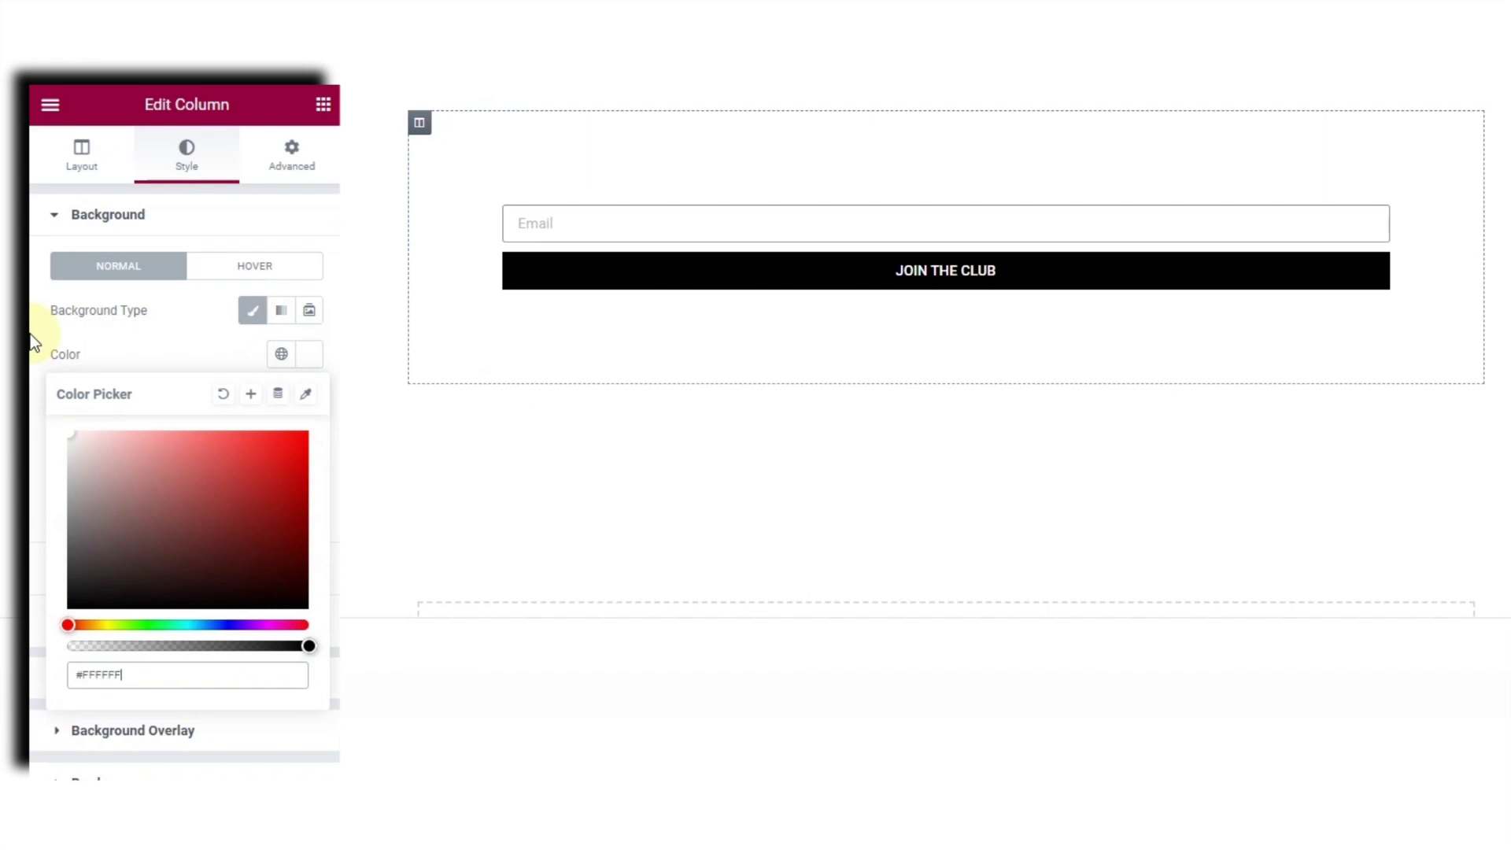
Give the form section a classic background image, the face-mask photo skincare (14), and set its position to Center Center.
left_click(375, 171)
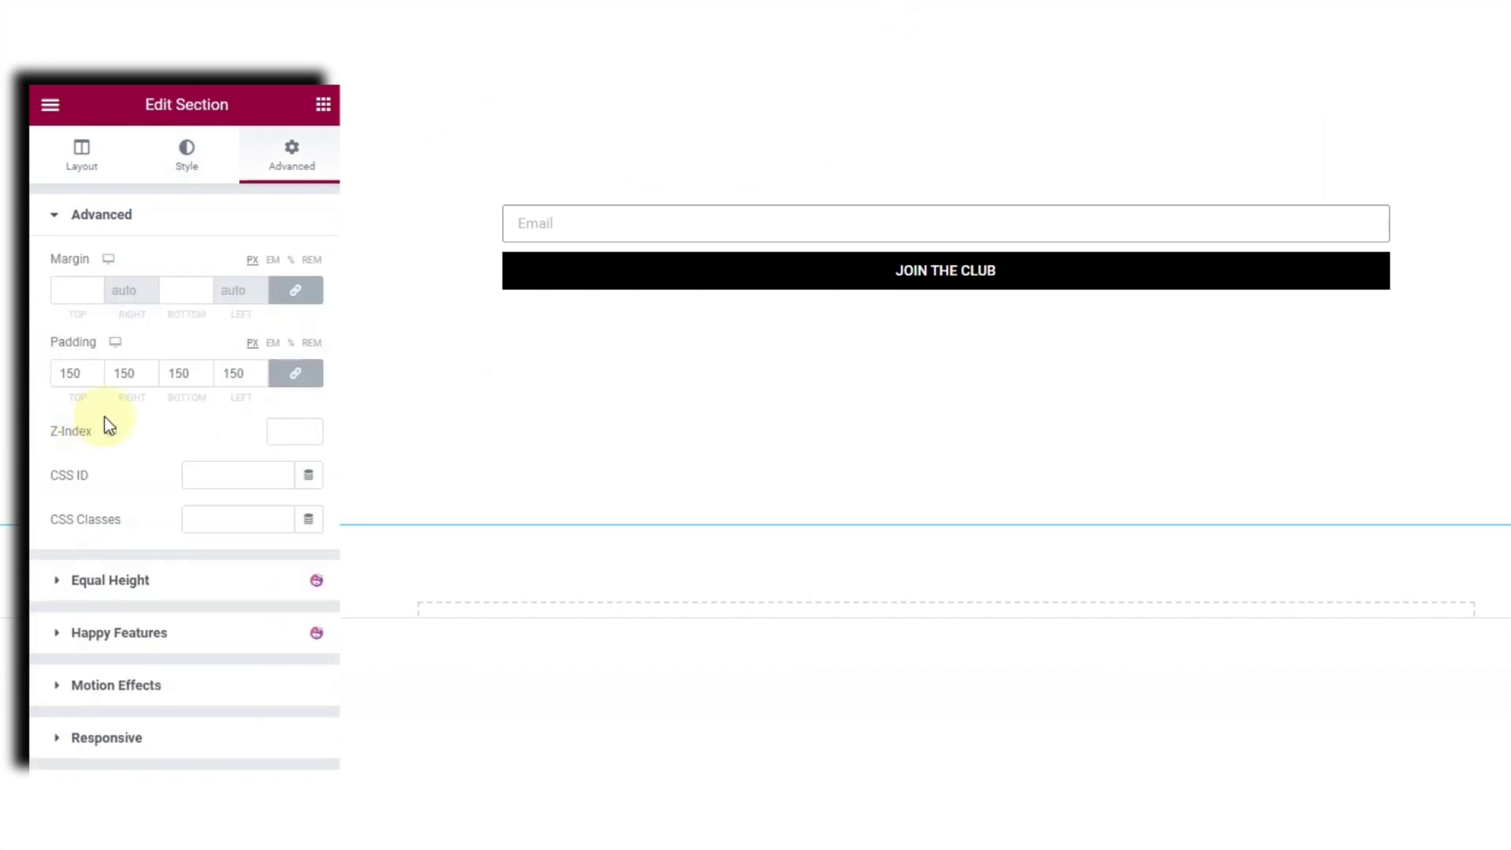
left_click(193, 175)
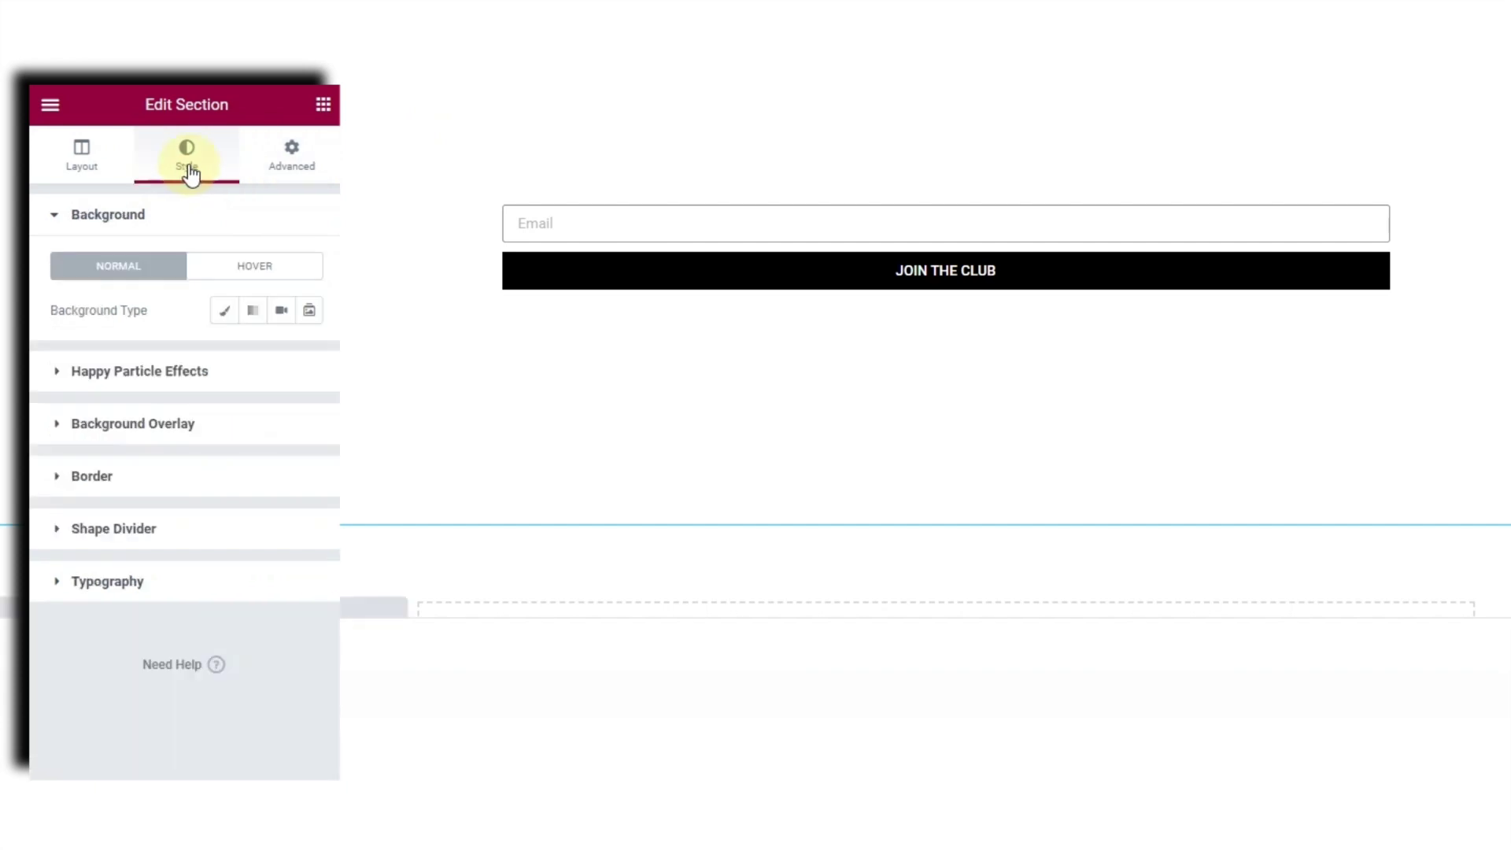
left_click(226, 317)
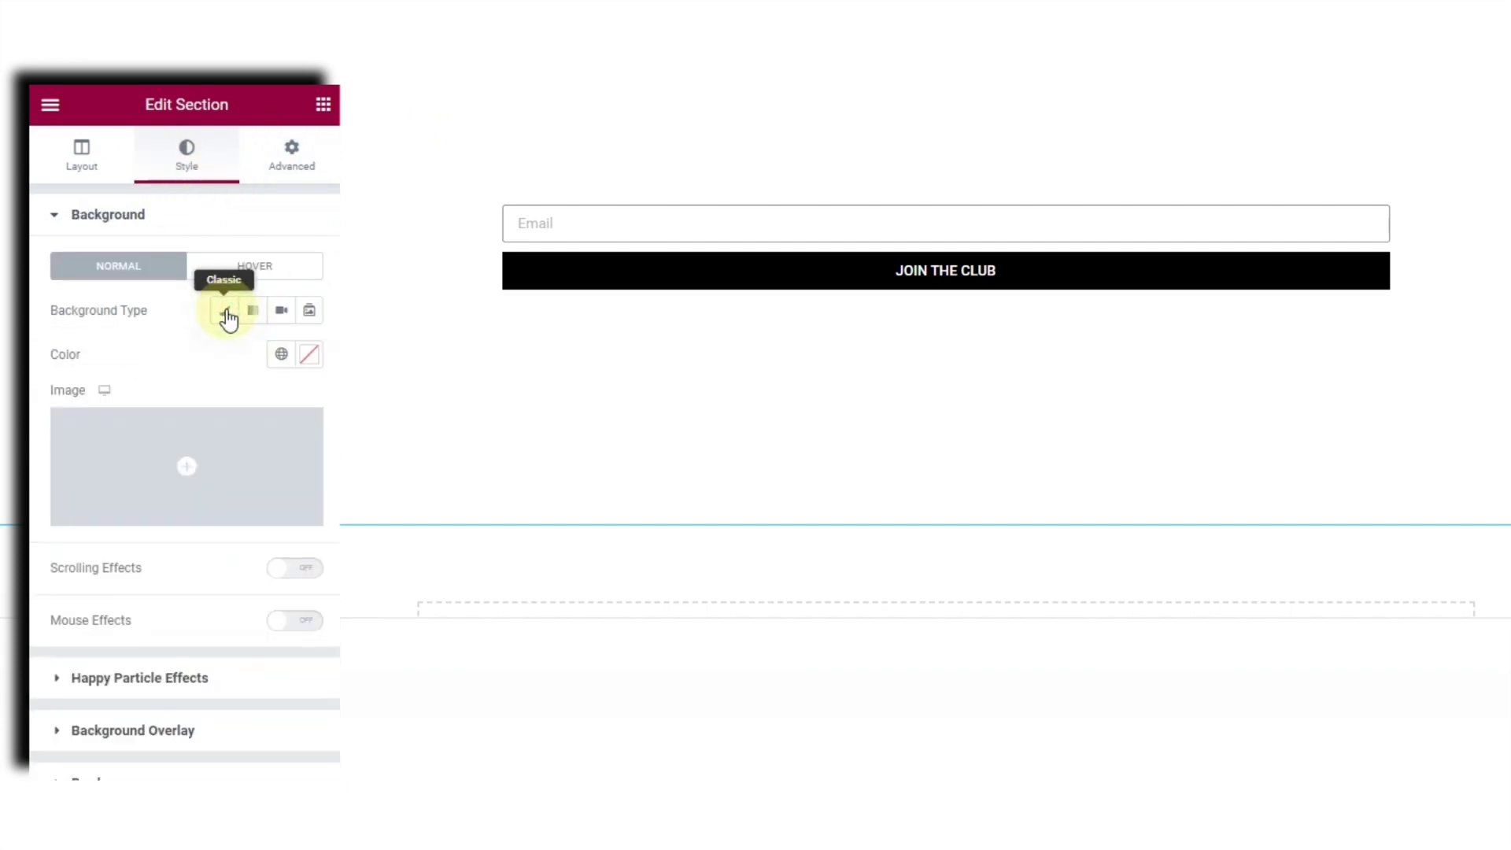
left_click(171, 522)
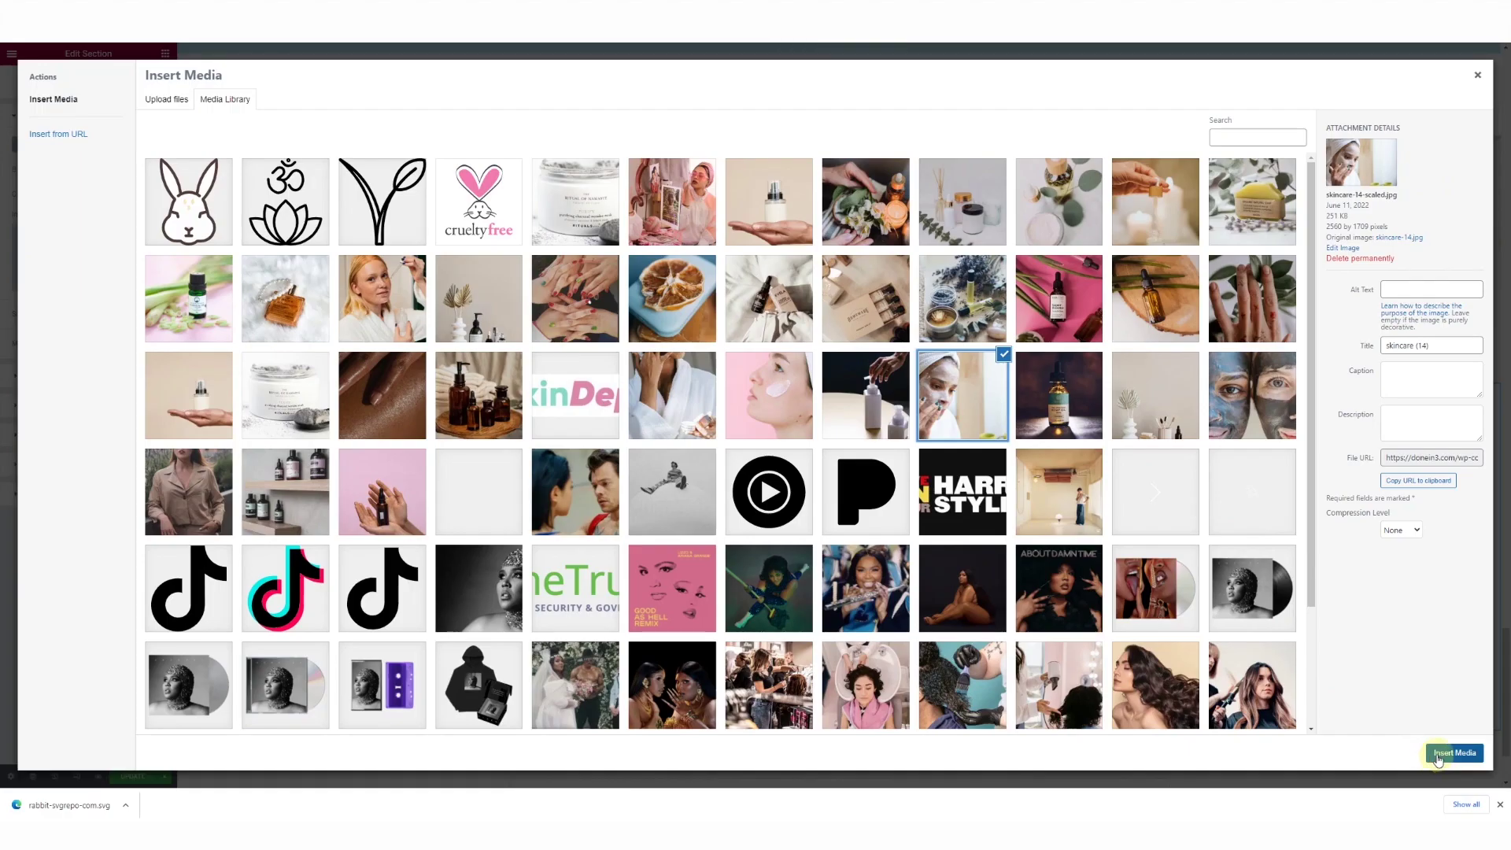
left_click(1447, 753)
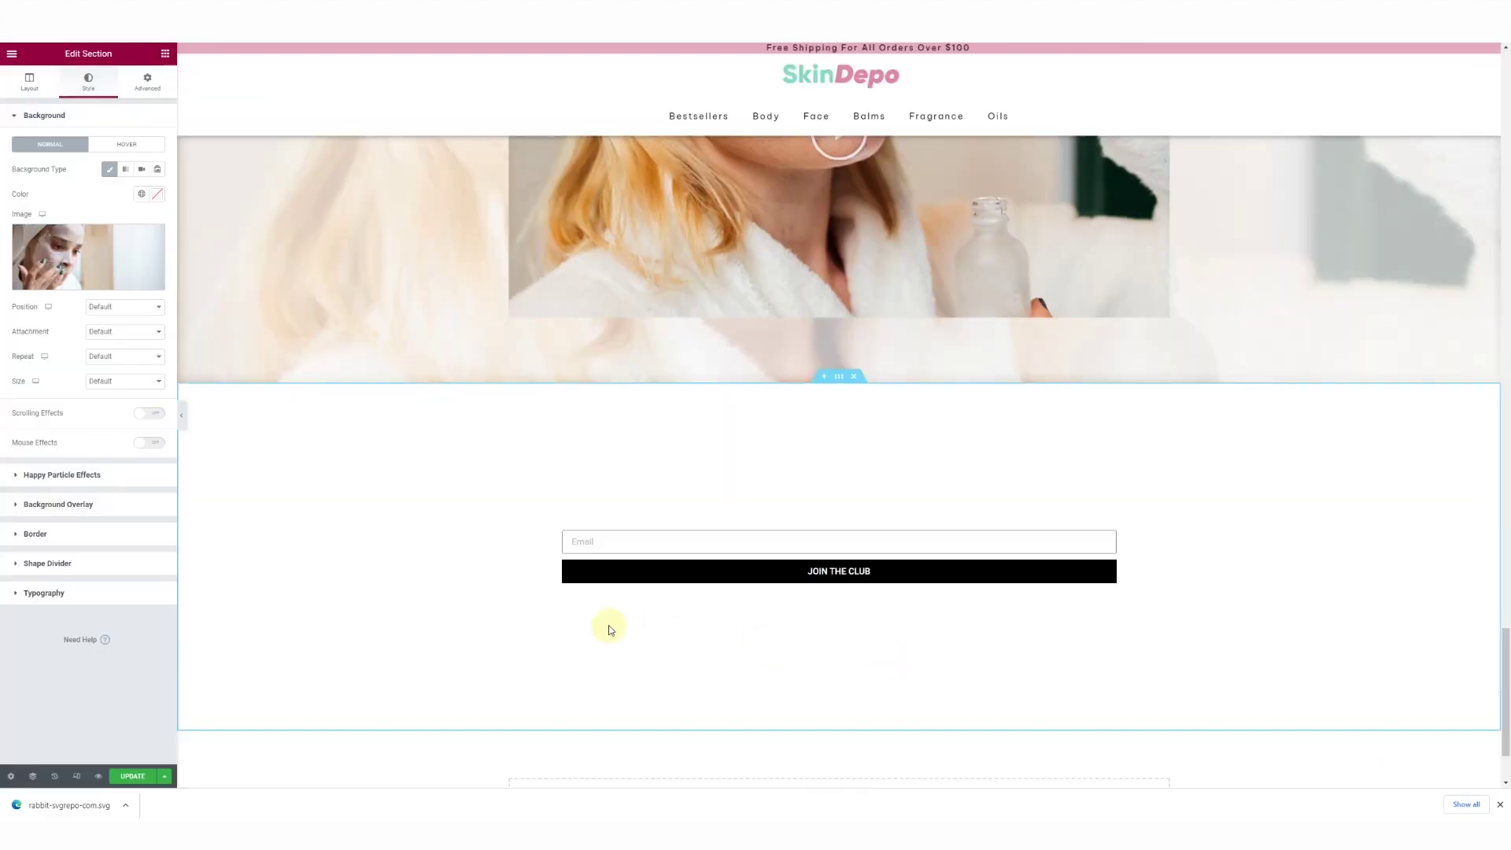
left_click(118, 307)
left_click(118, 326)
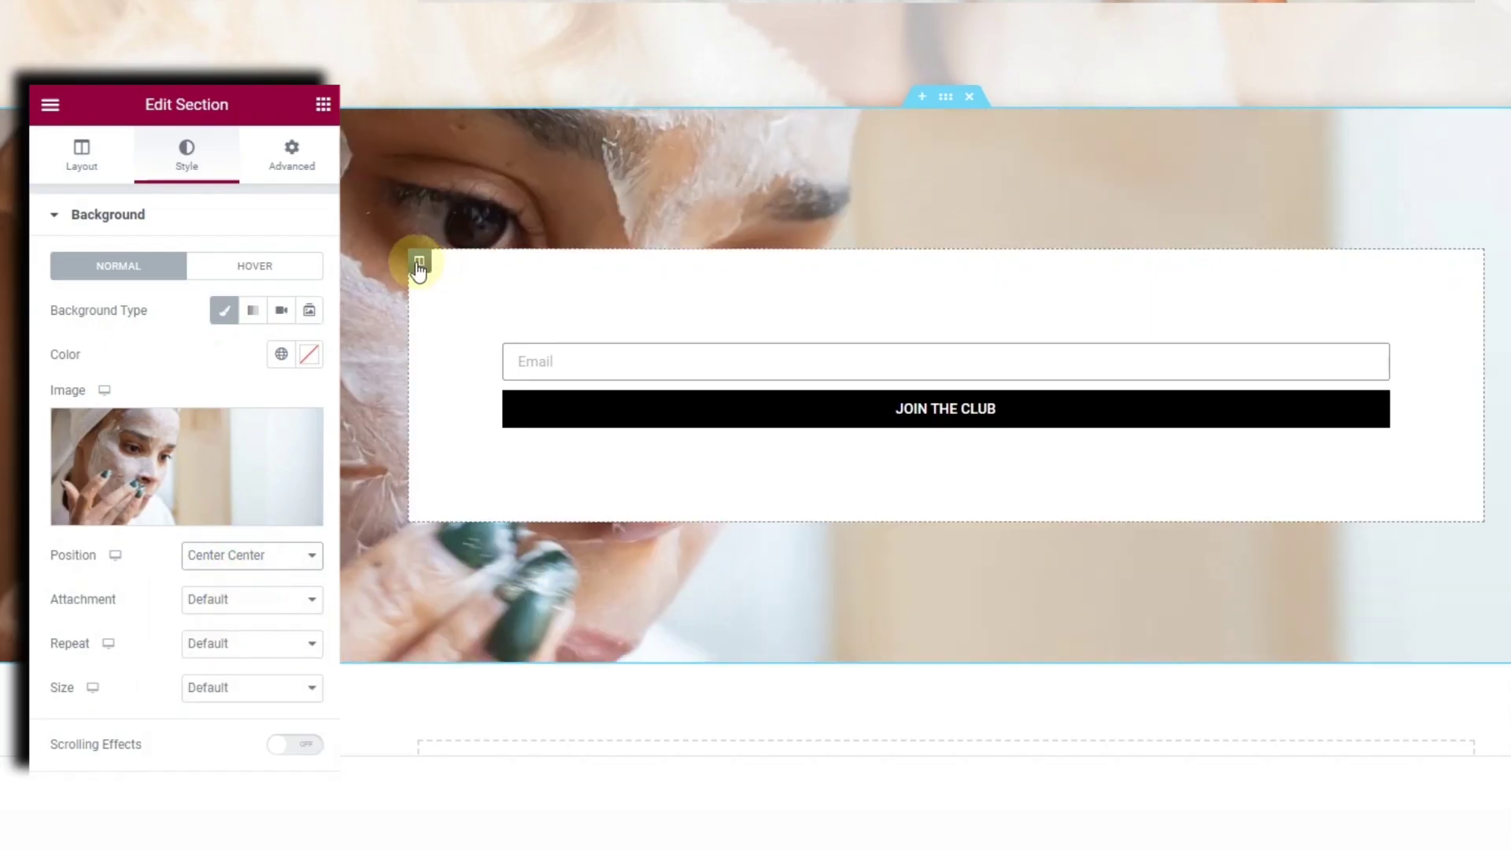
Make the form column's white background semi-transparent, with the color value #FFFFFF9E.
left_click(419, 263)
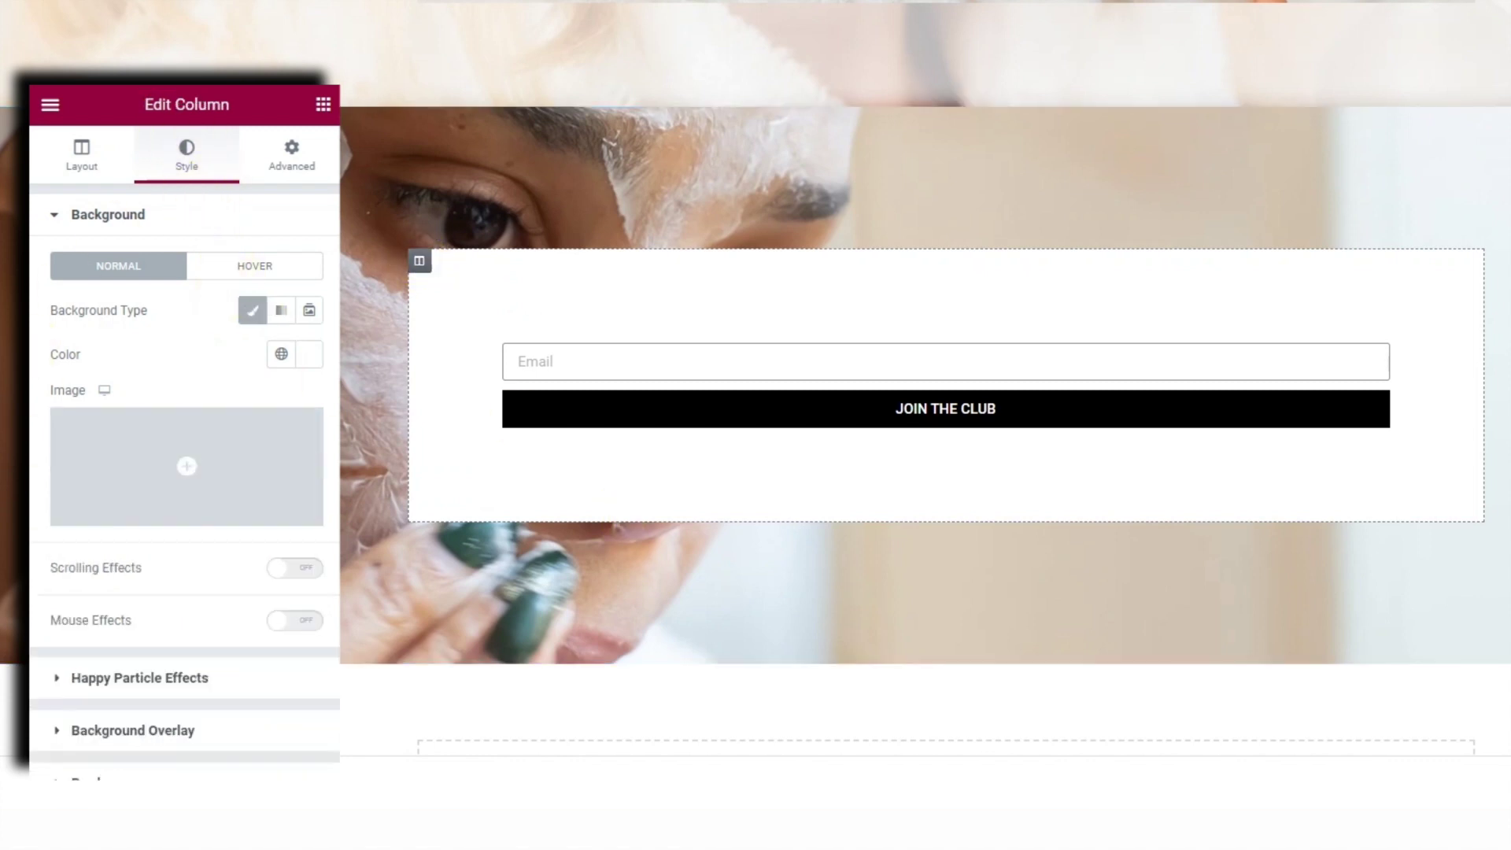
left_click(311, 356)
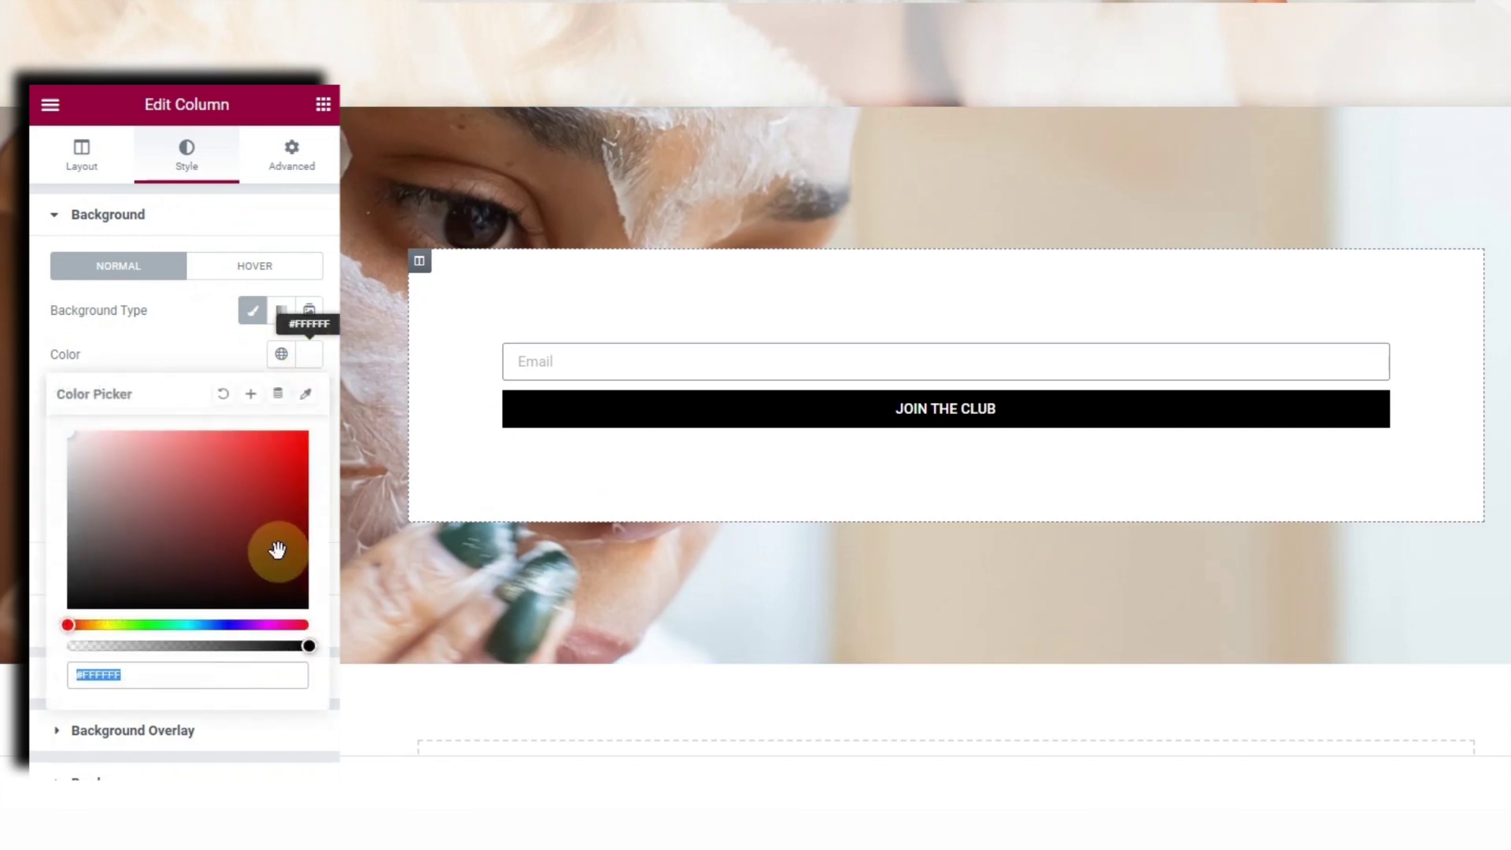
left_click(208, 647)
mouse_move(205, 647)
left_mouse_down()
mouse_move(192, 651)
mouse_move(217, 648)
left_mouse_up()
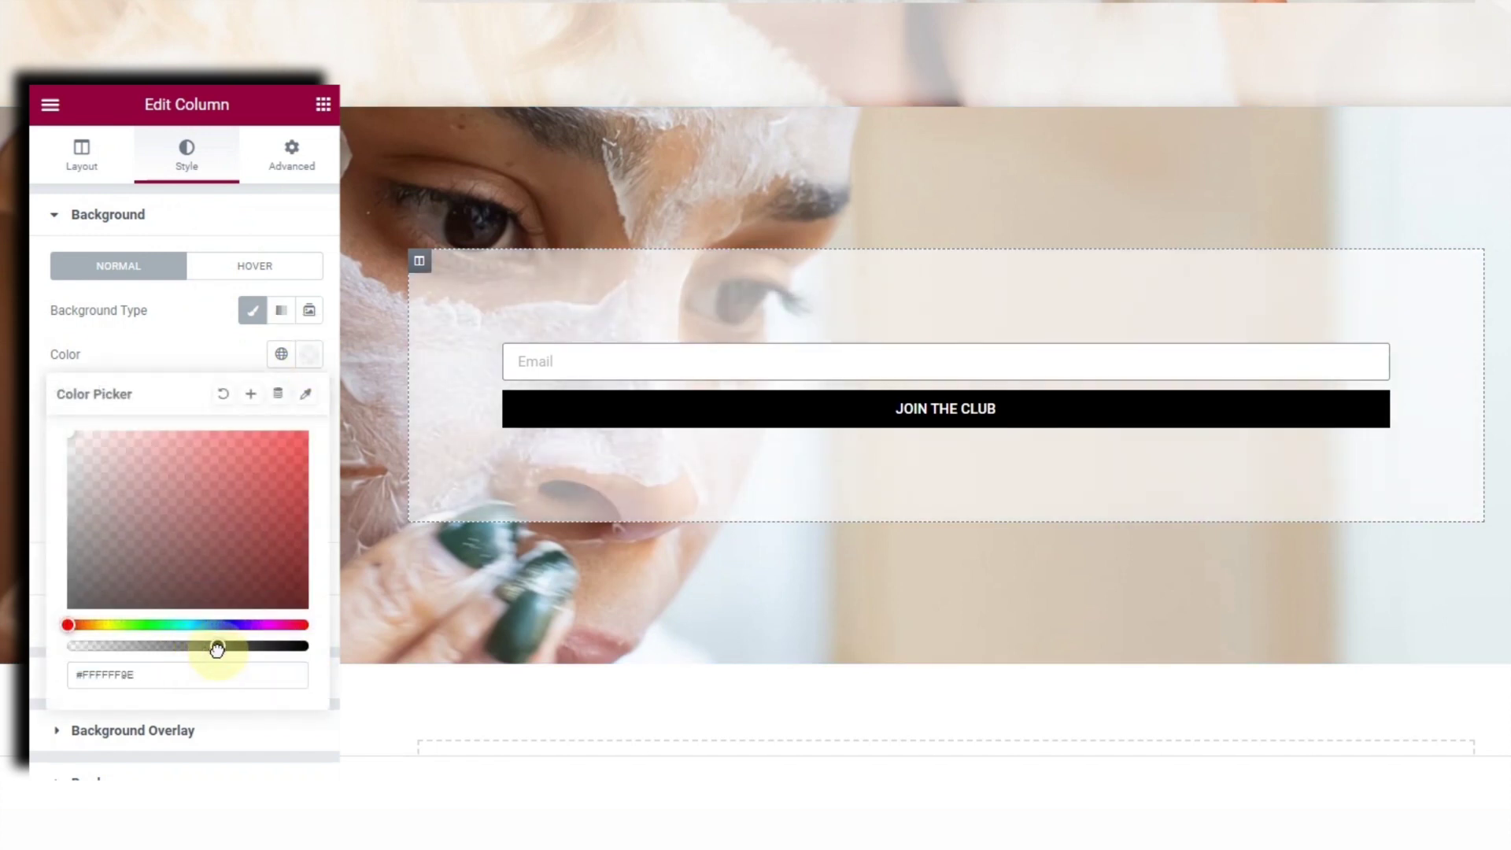
Add a centered heading above the email field reading "SUBSCRIBE TO RECEIVE 50% OFF YOUR ENTIRE NEXT ORDER!".
left_click(323, 105)
left_click(322, 104)
left_click_drag(263, 356, 830, 344)
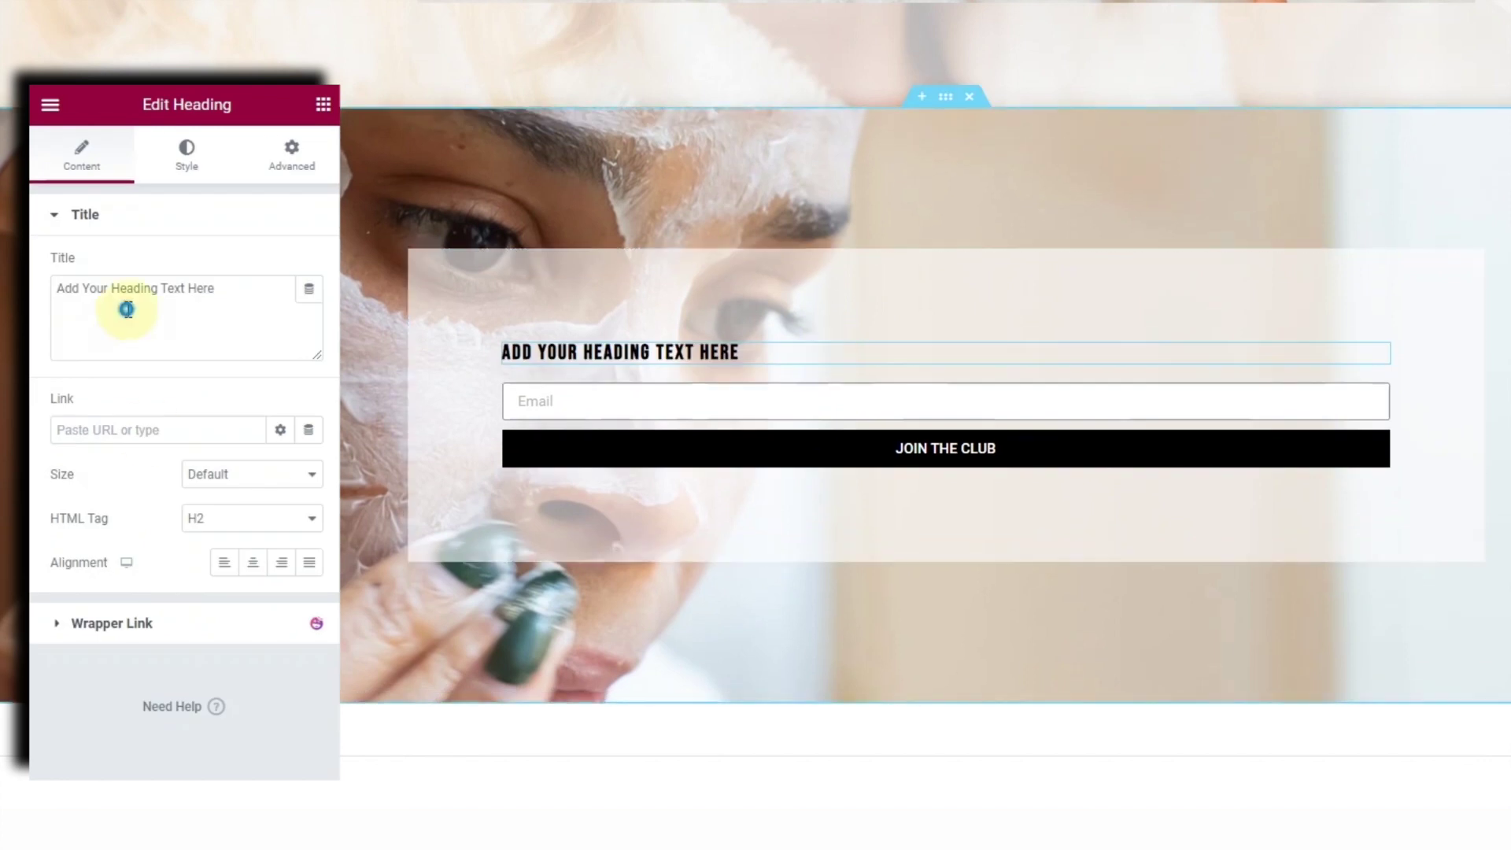
triple_click(127, 310)
type("S")
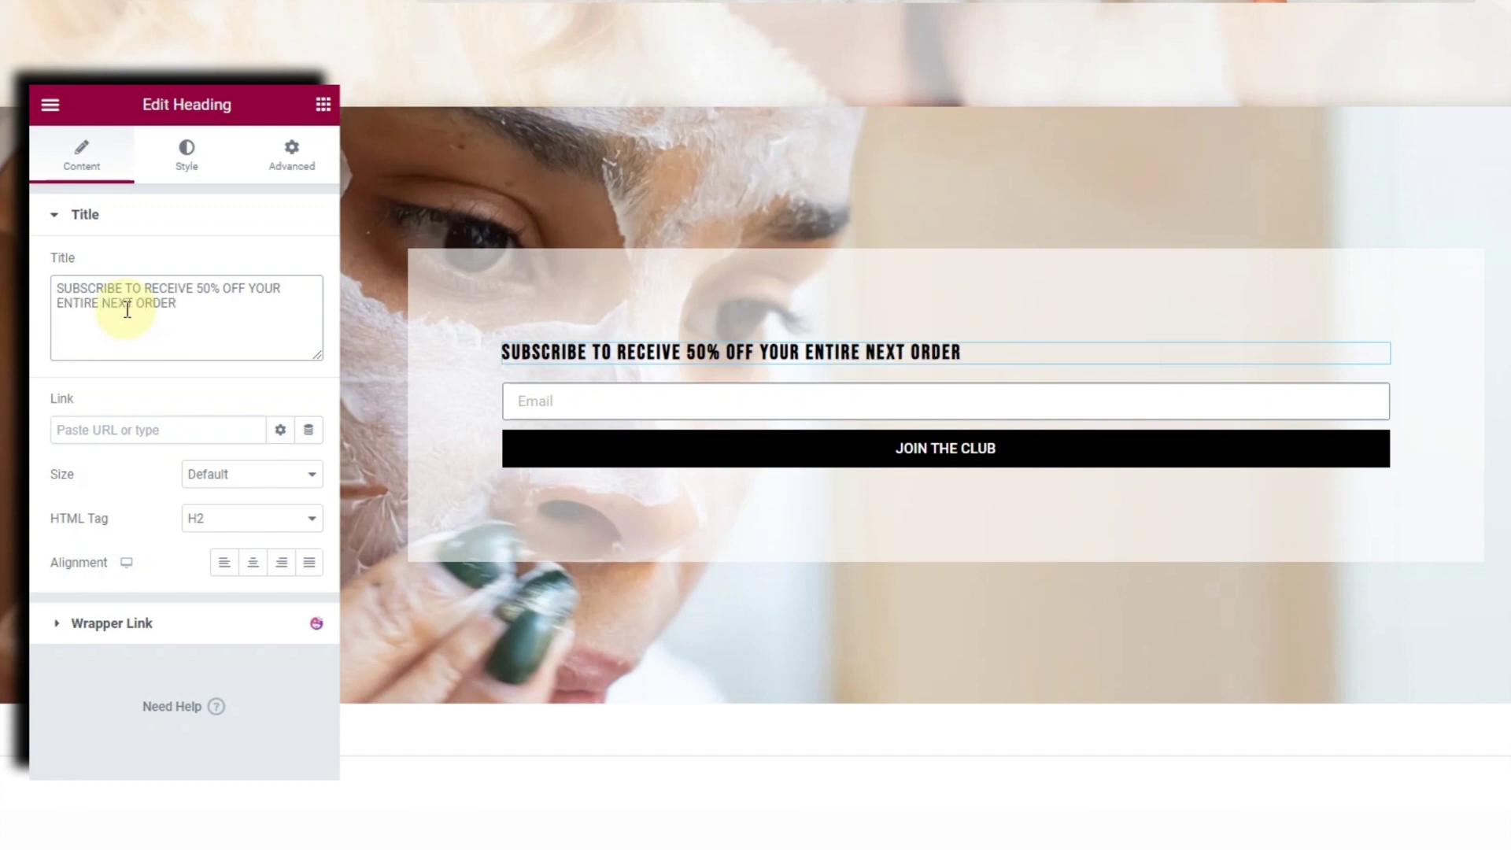
left_click(260, 569)
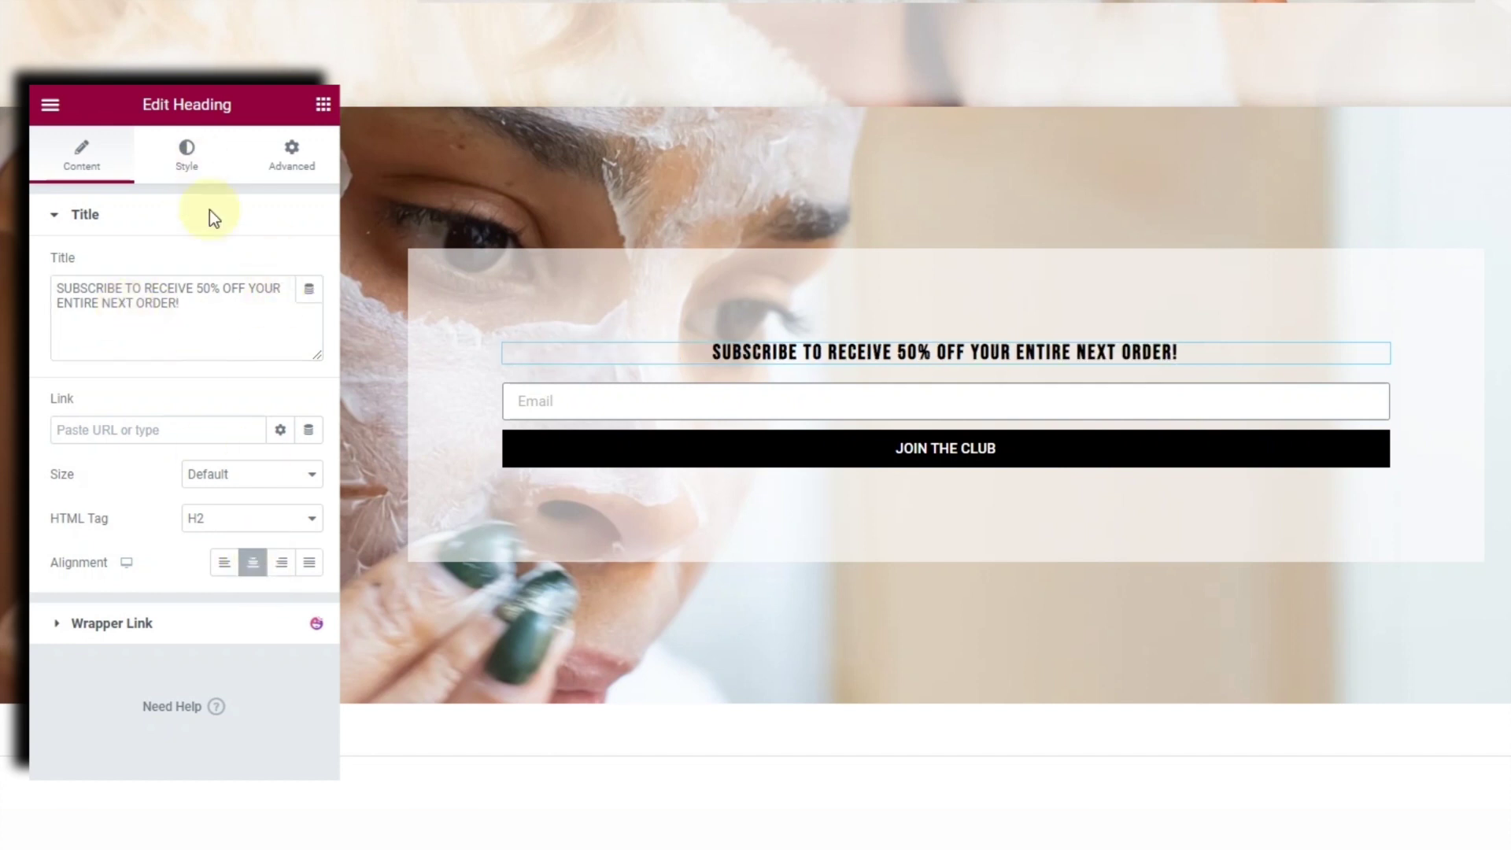
left_click(245, 532)
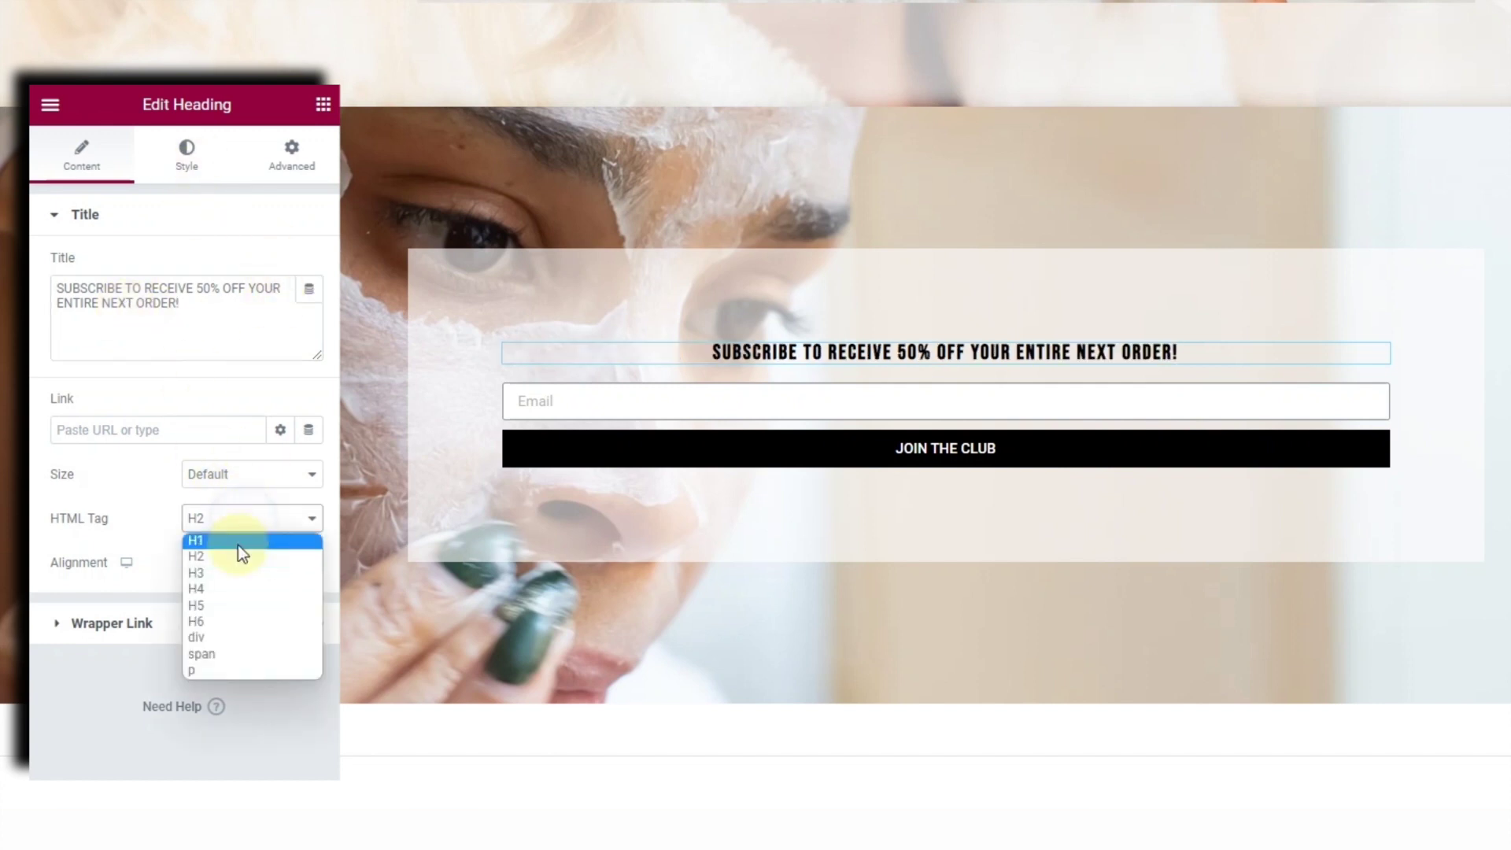
Set the subscribe heading's font size to 40 px.
left_click(179, 169)
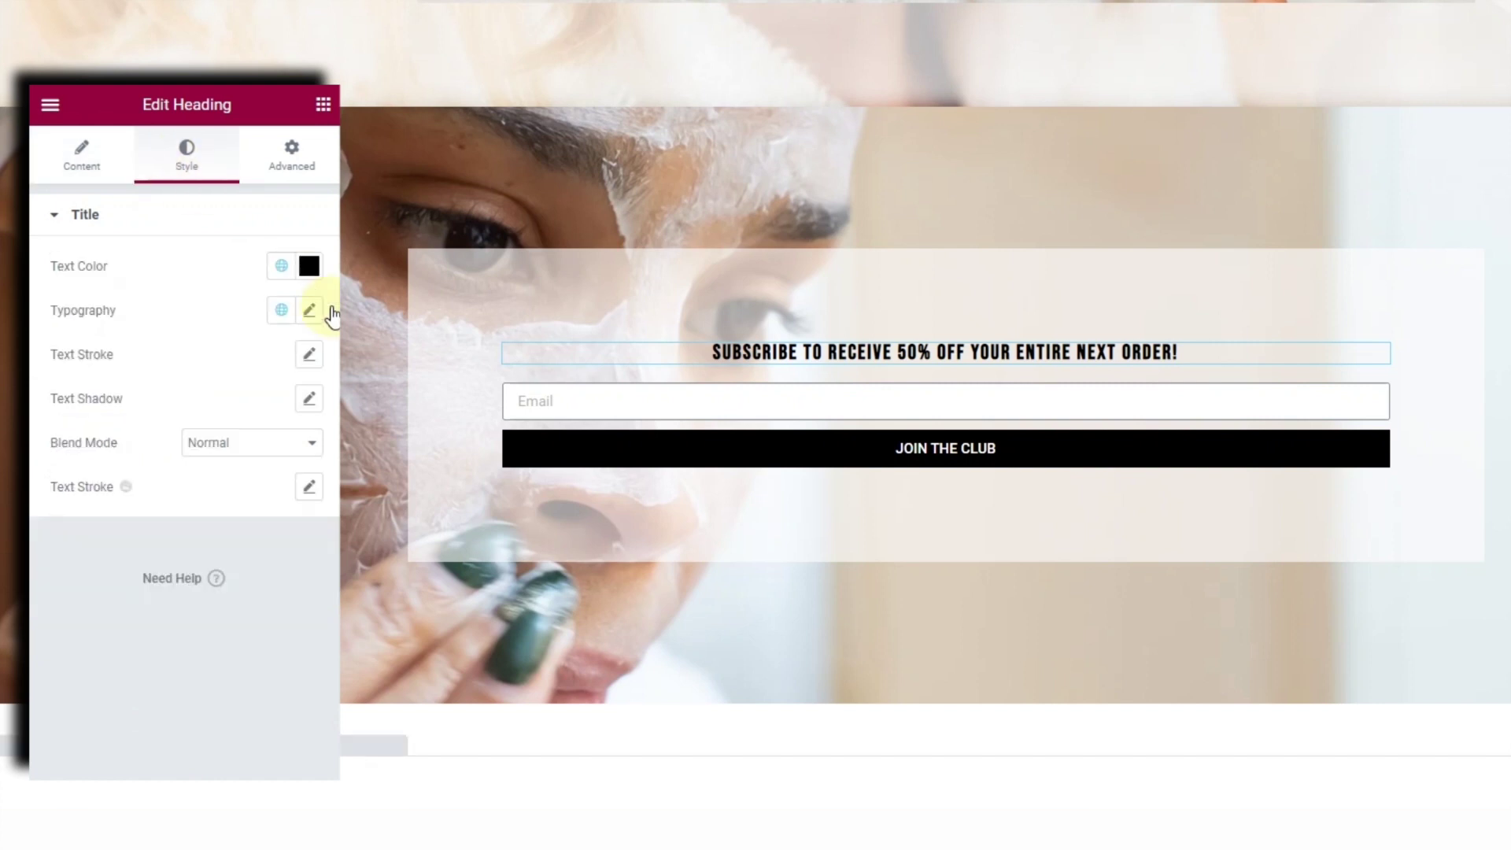
left_click(310, 312)
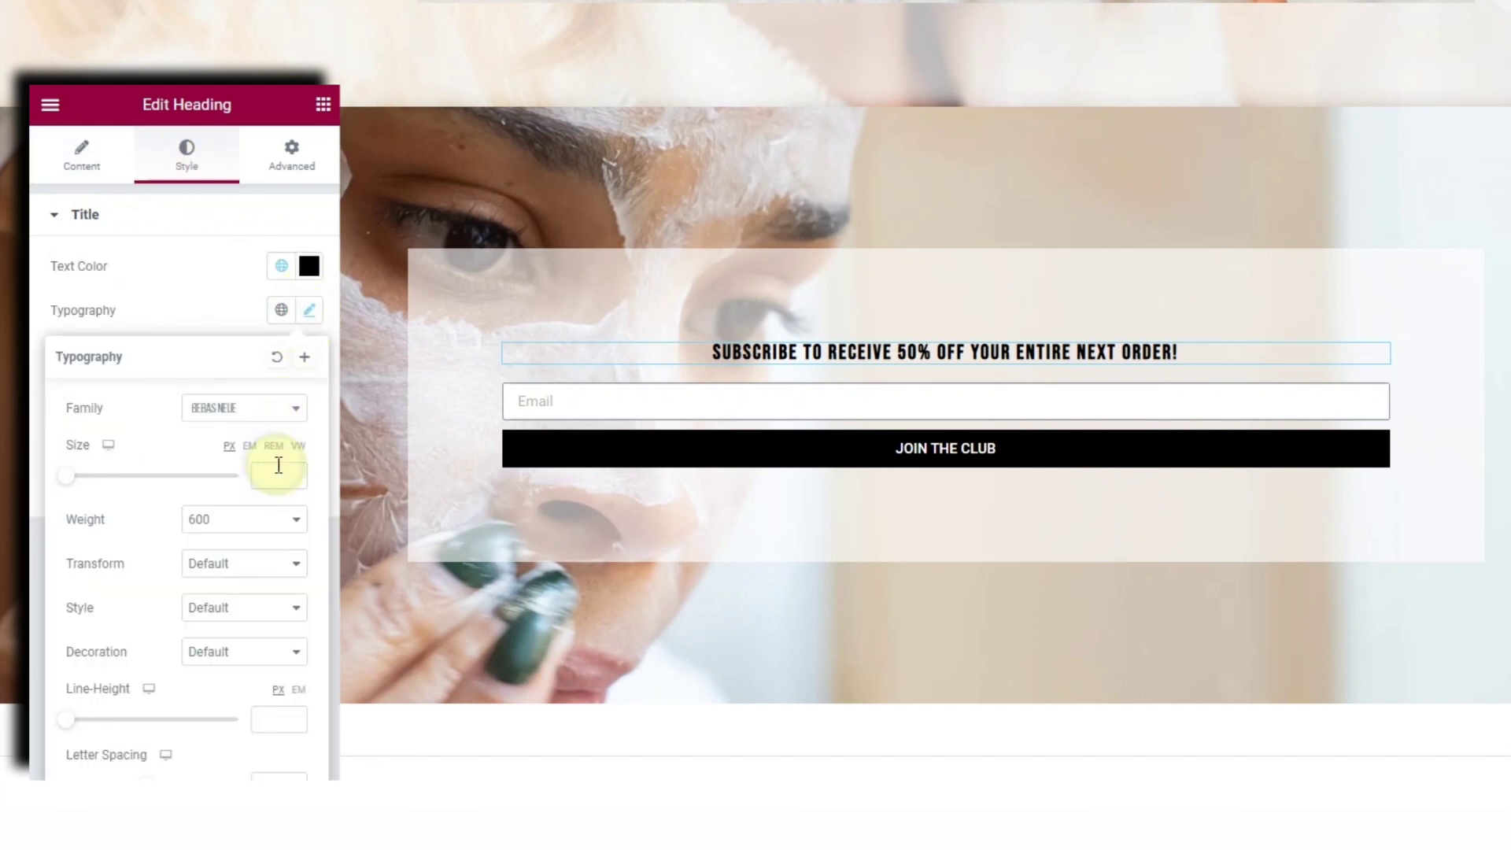
type("50")
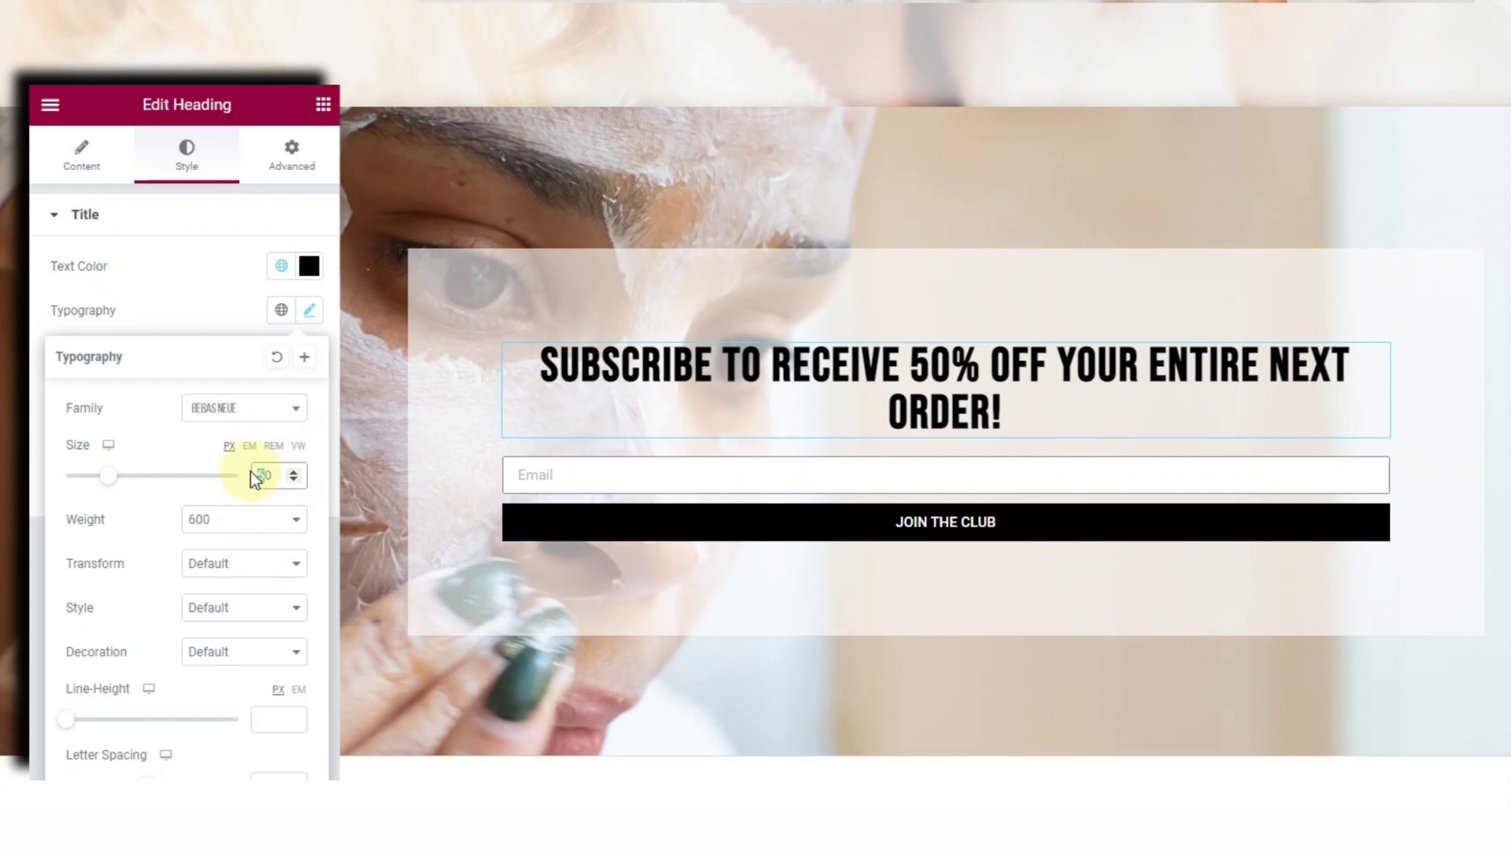
double_click(264, 472)
type("40")
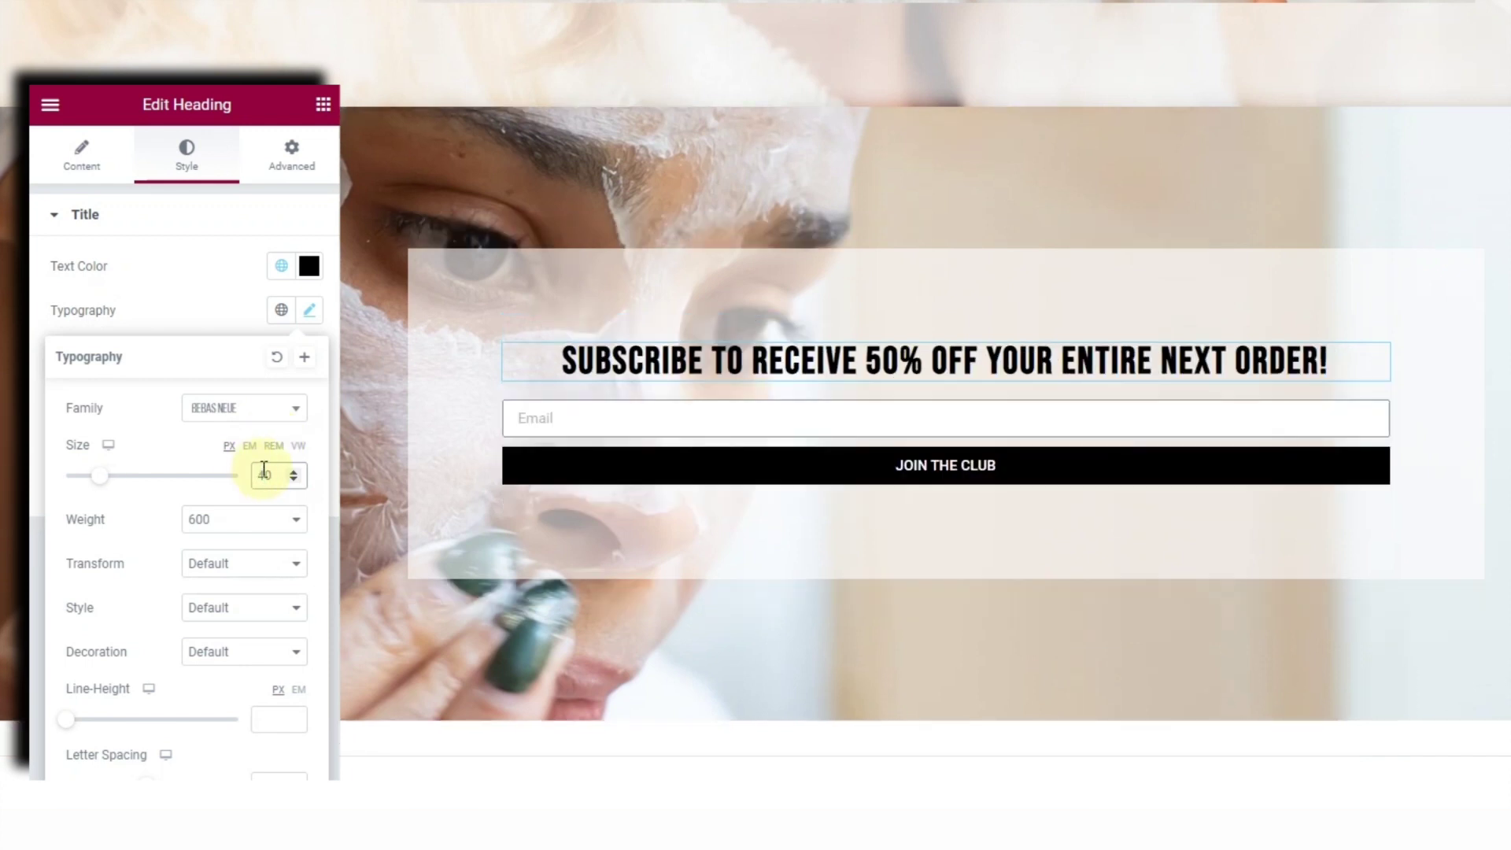
Add a text block with the placeholder text between the subscribe heading and the email field, and center it.
left_click(318, 118)
left_click_drag(263, 462, 928, 374)
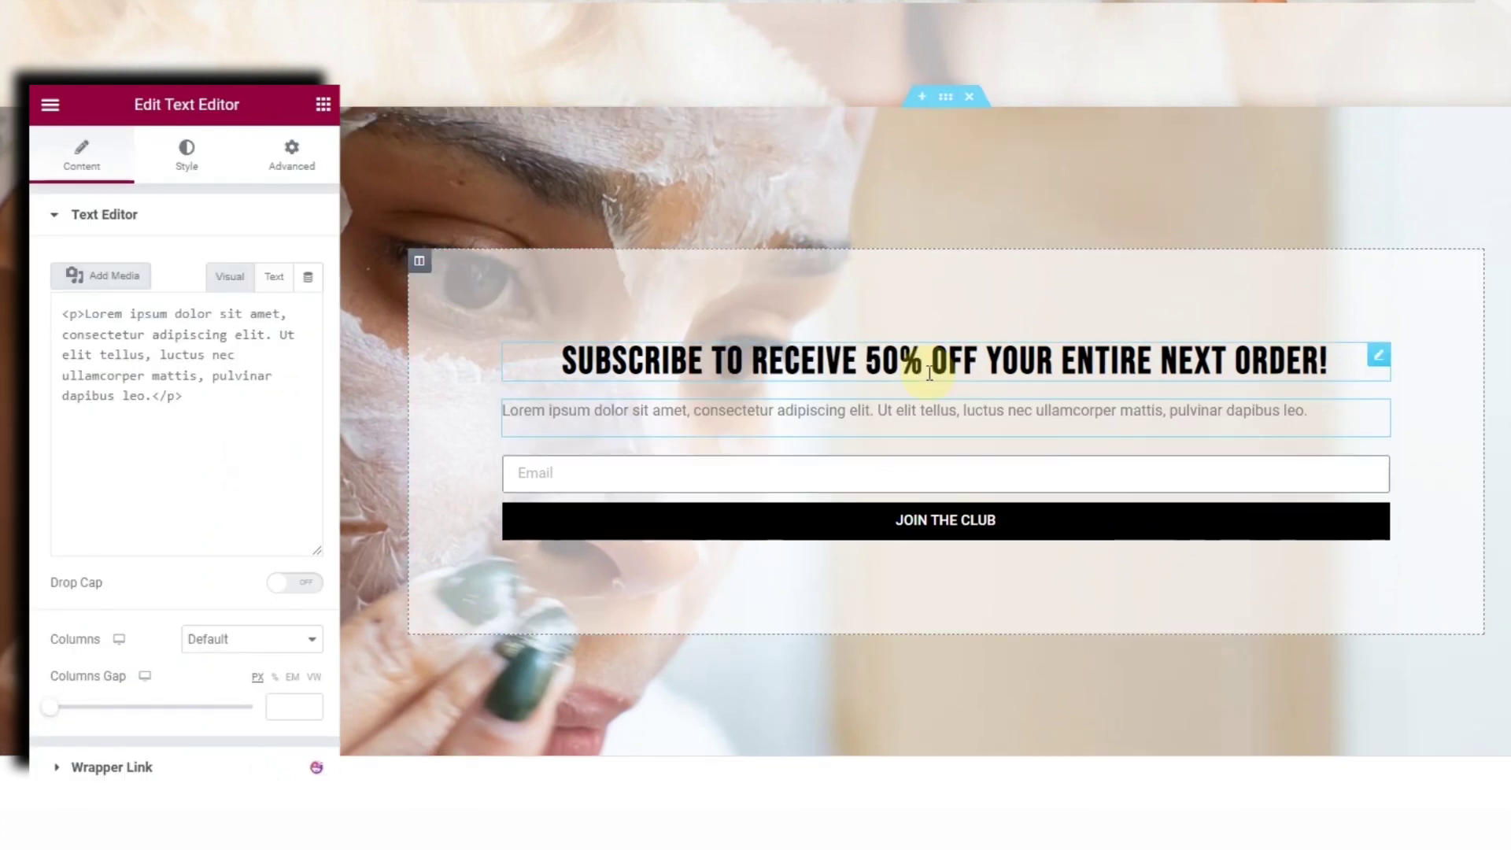
left_click(186, 161)
left_click(253, 266)
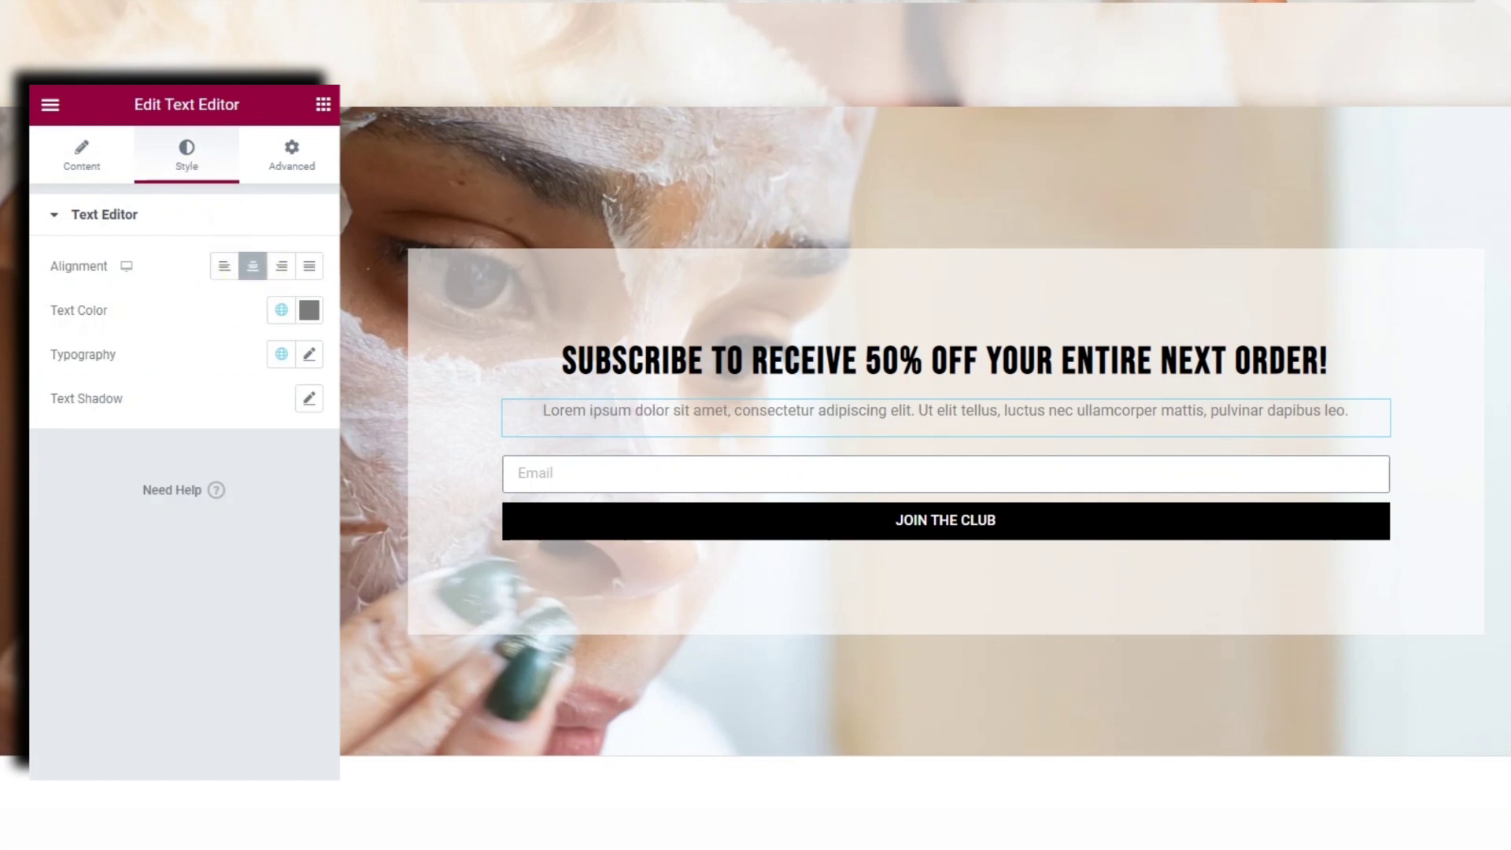
Switch the form section's background type to video and paste the link to production-ID_4153636.mp4.
scroll(1160, 358, "down", 4)
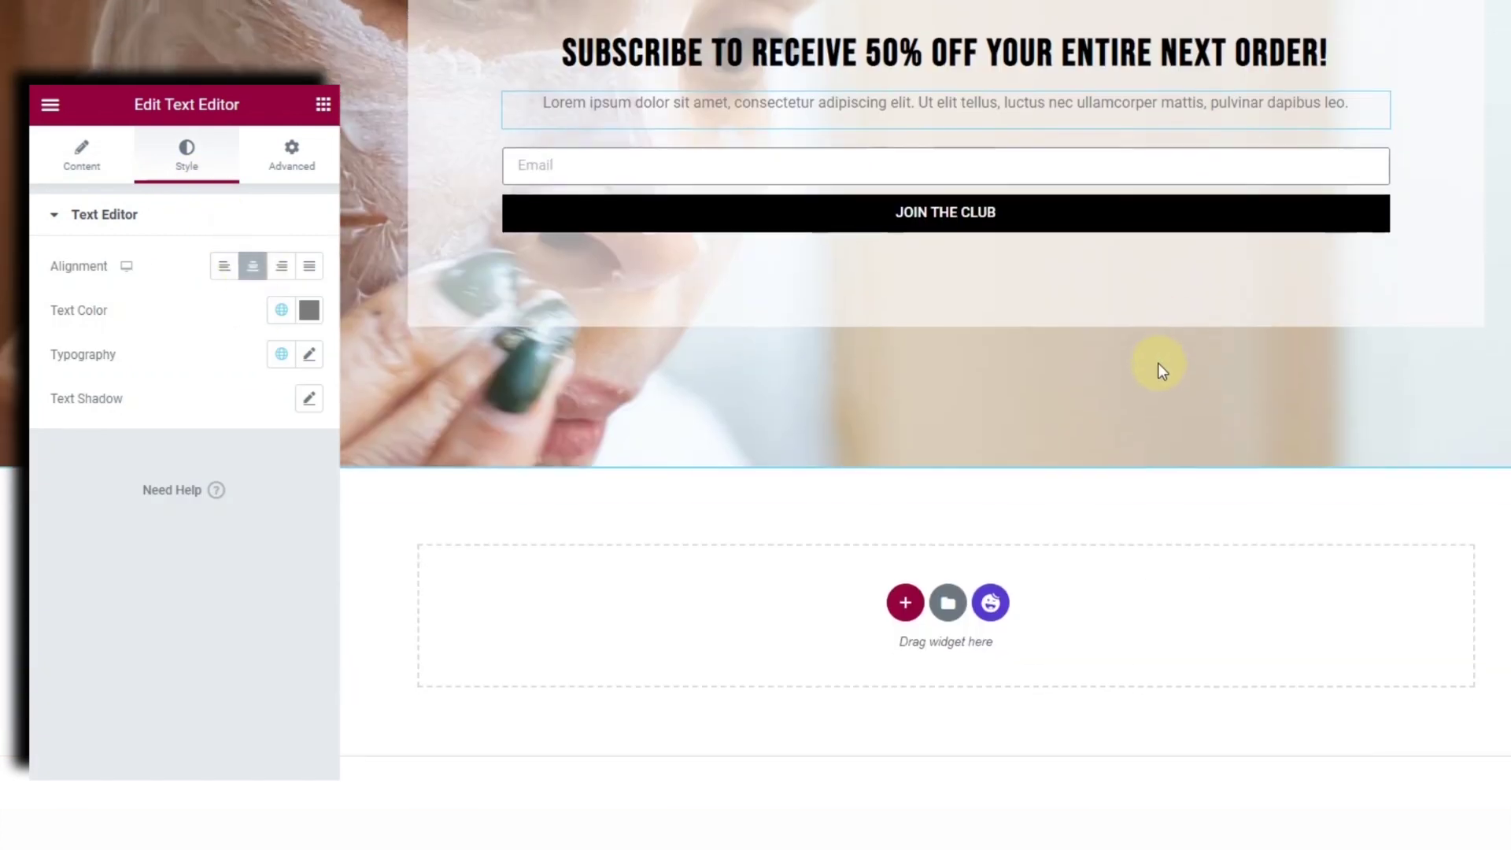
scroll(1160, 364, "up", 3)
left_click(945, 64)
scroll(945, 393, "down", 2)
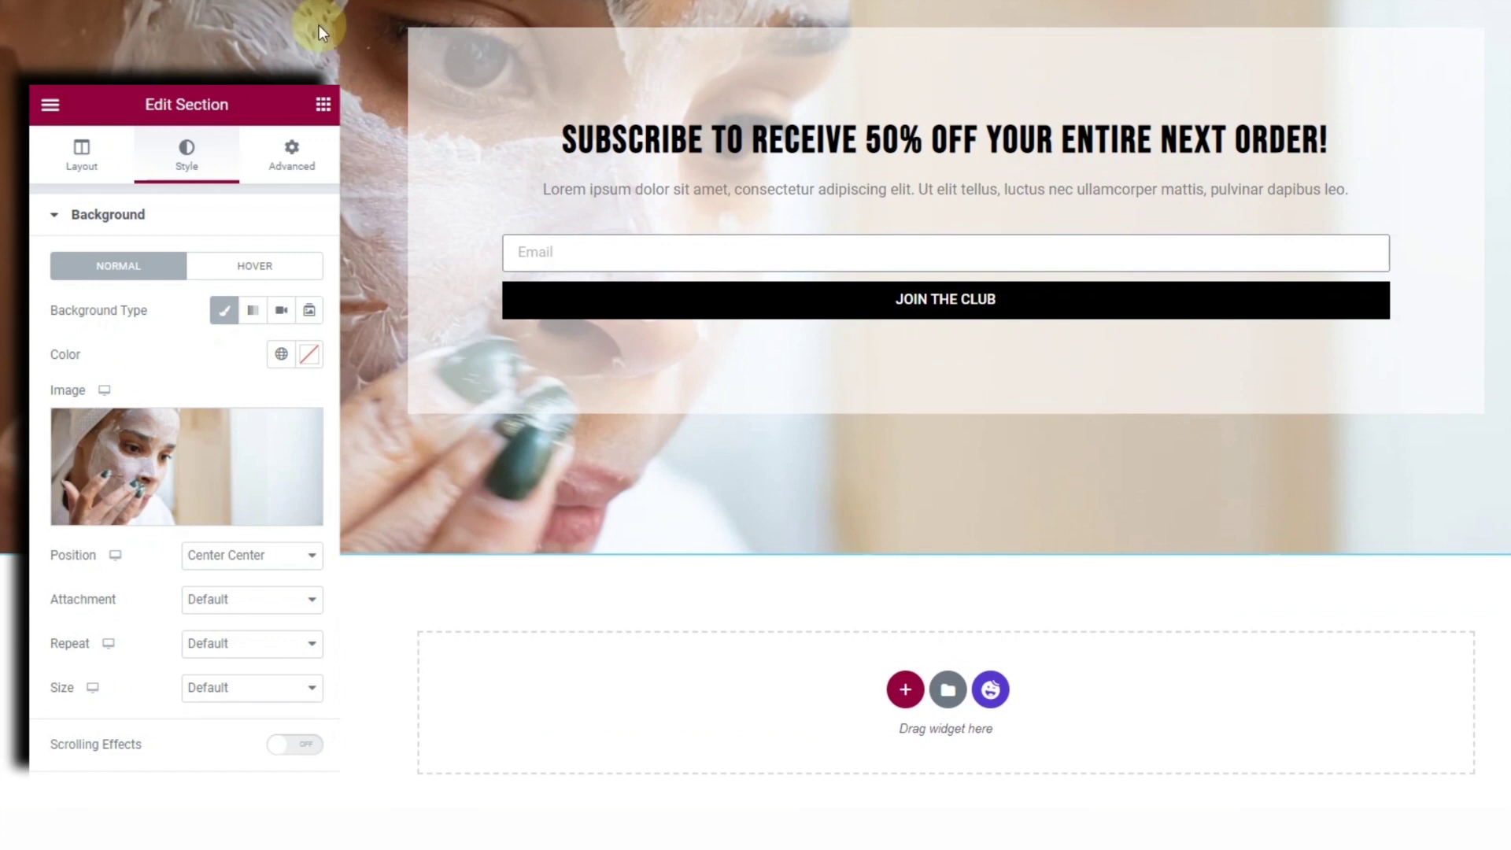
left_click(285, 313)
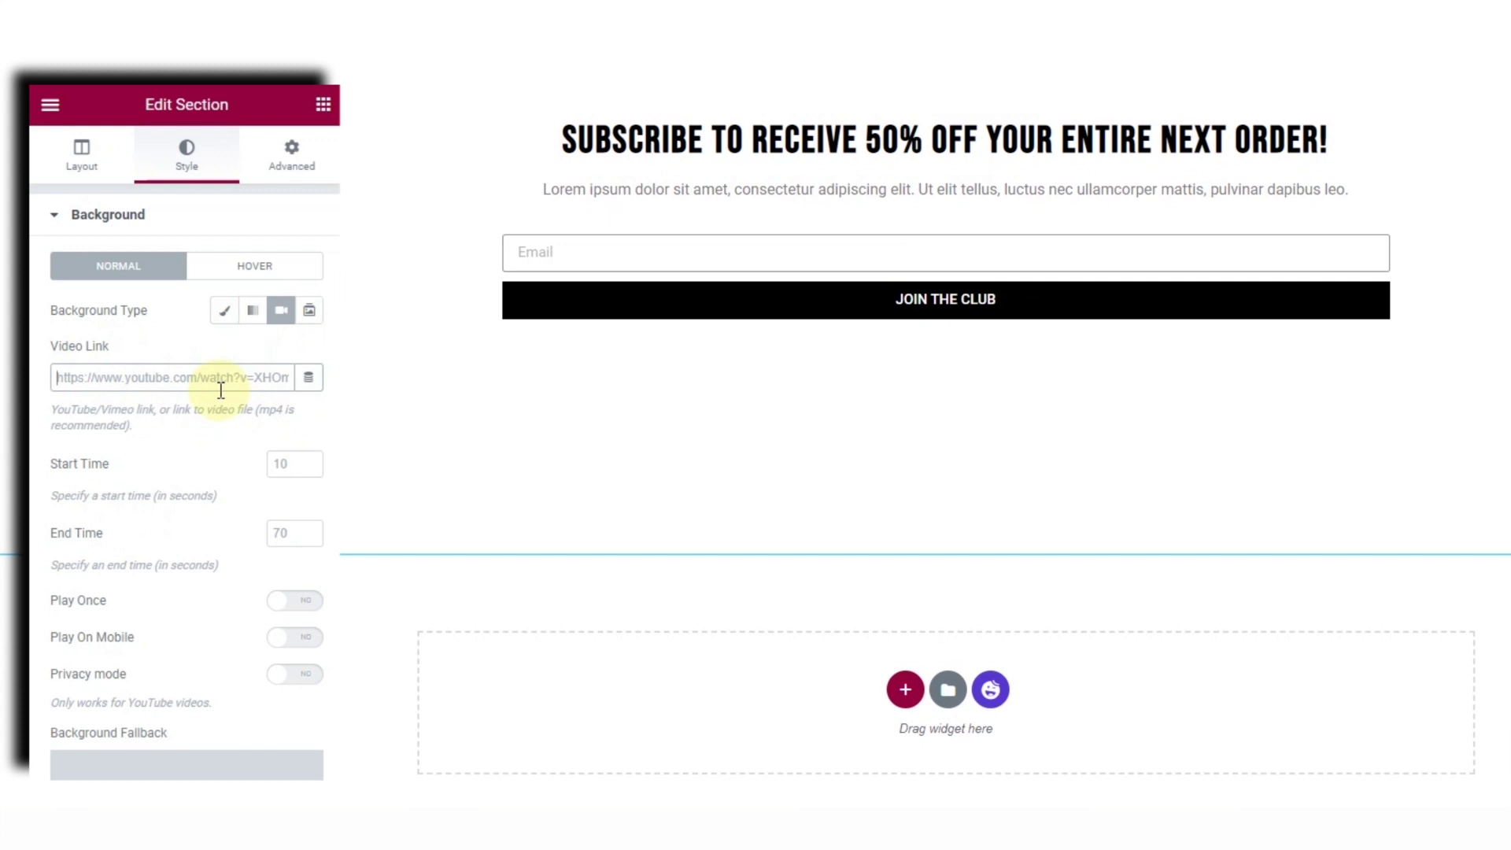
key("ctrl+v")
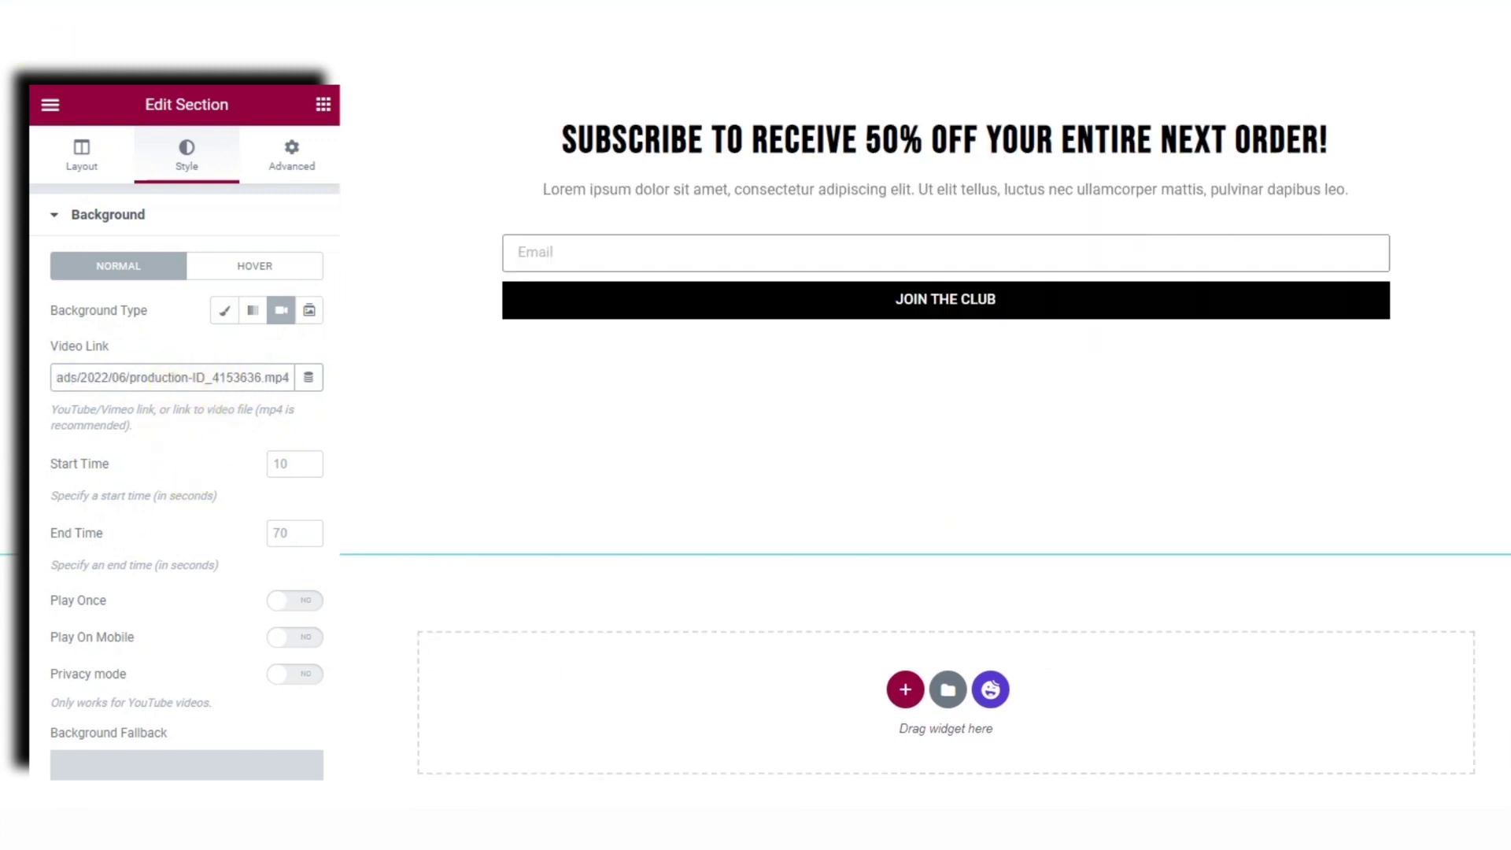
Set the face-mask photo from the media library as the video's background fallback image.
scroll(74, 472, "down", 5)
mouse_move(210, 445)
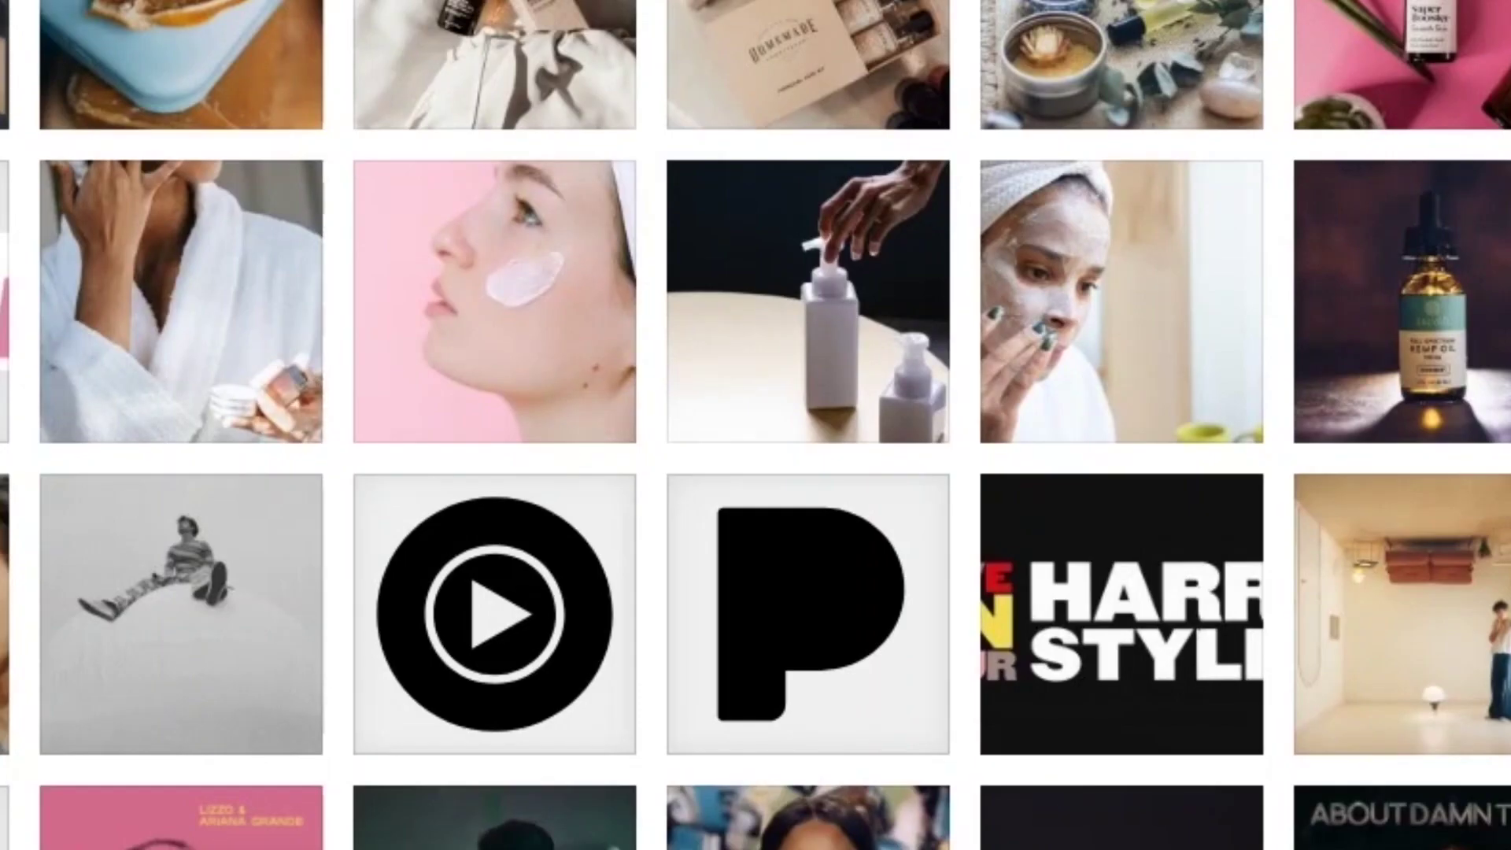
left_click(216, 256)
left_click(1197, 276)
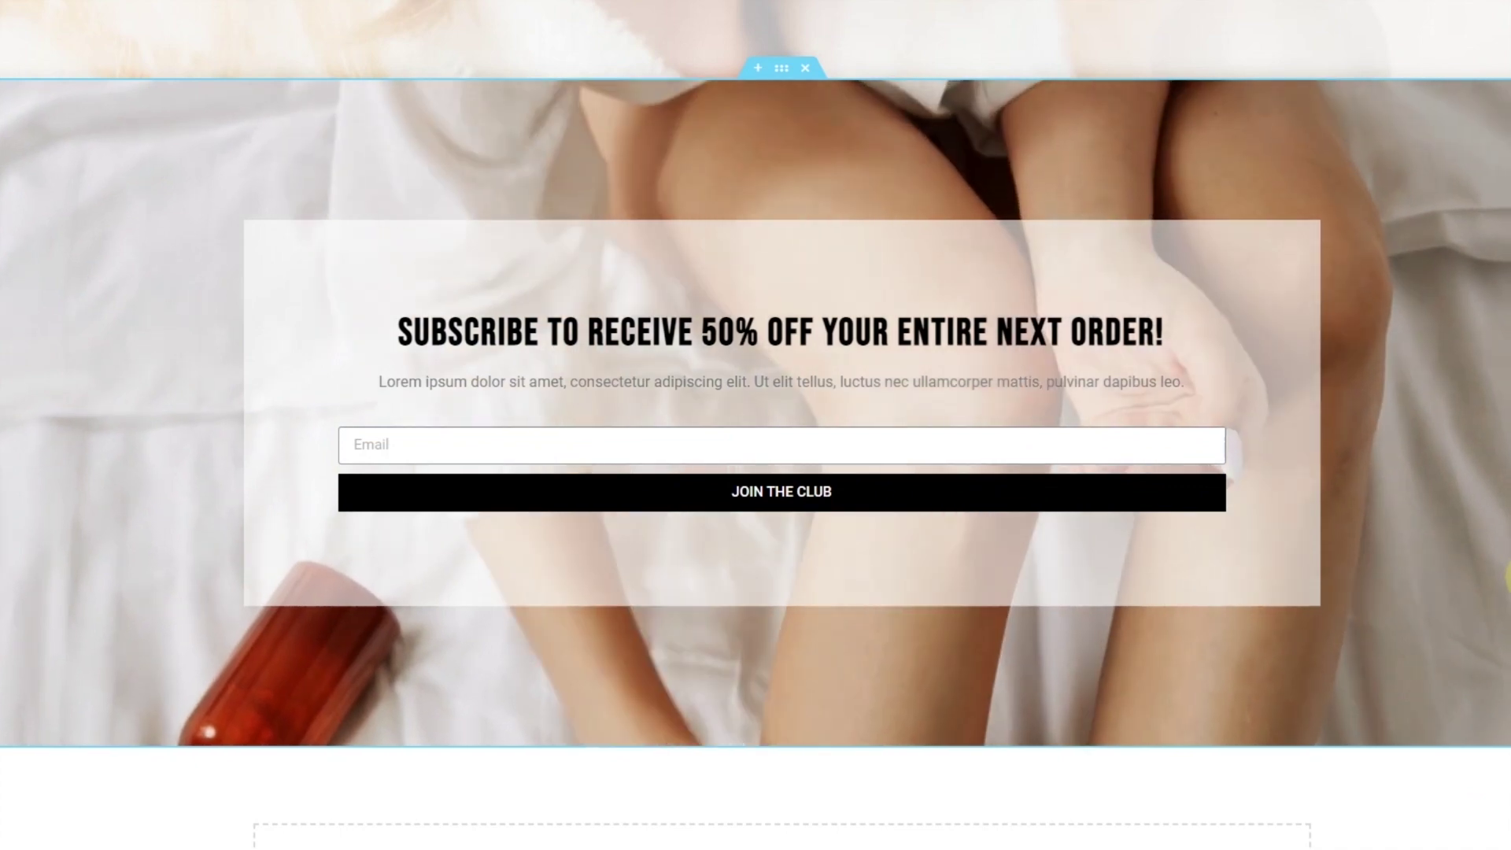
Add a new section with two equal columns below the sign-up form section.
scroll(756, 425, "up", 2)
scroll(755, 425, "down", 4)
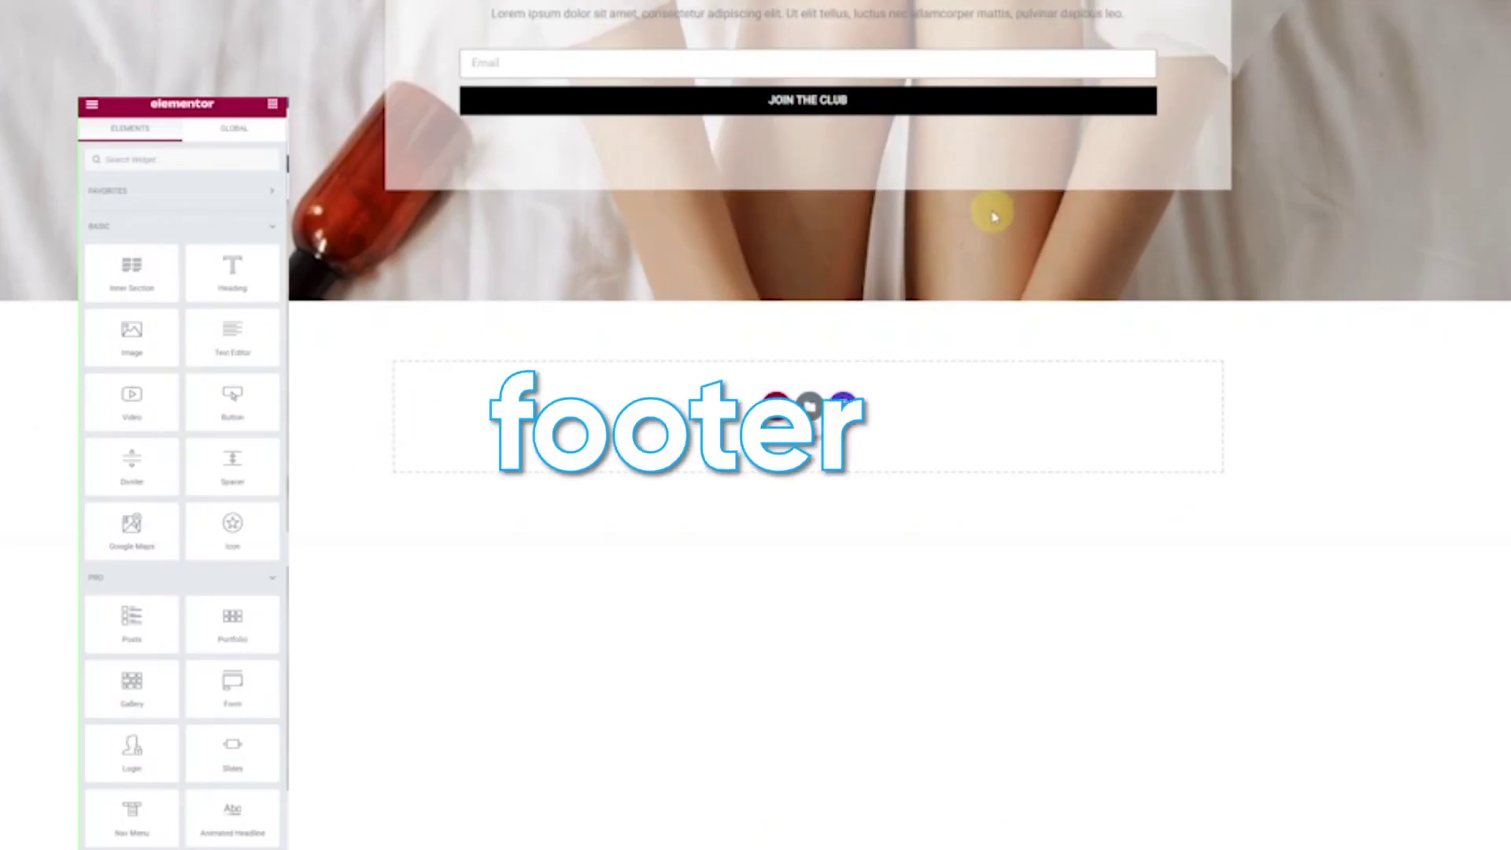
left_click(775, 407)
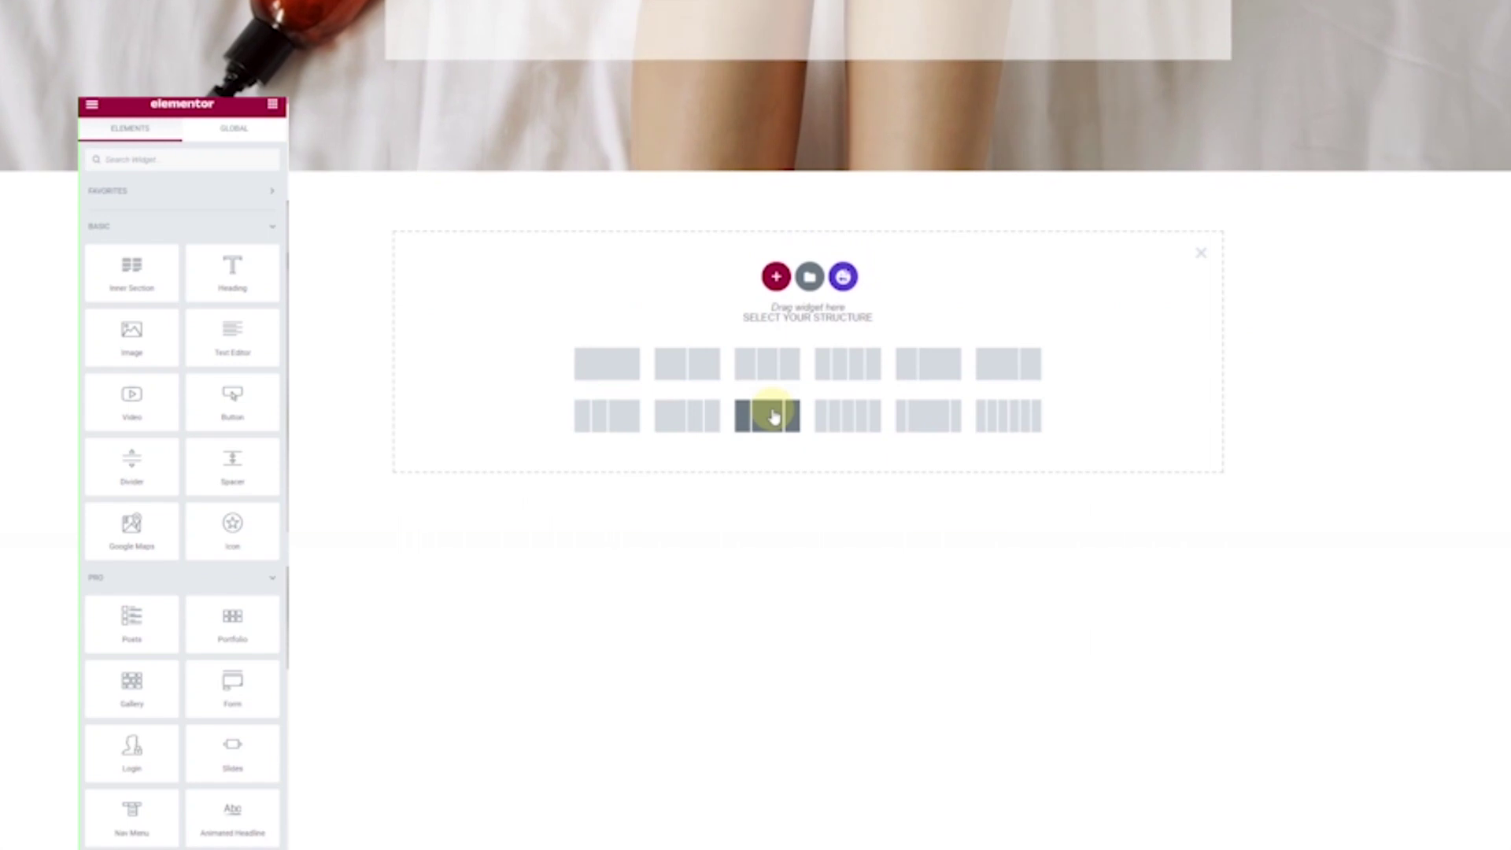
left_click(693, 365)
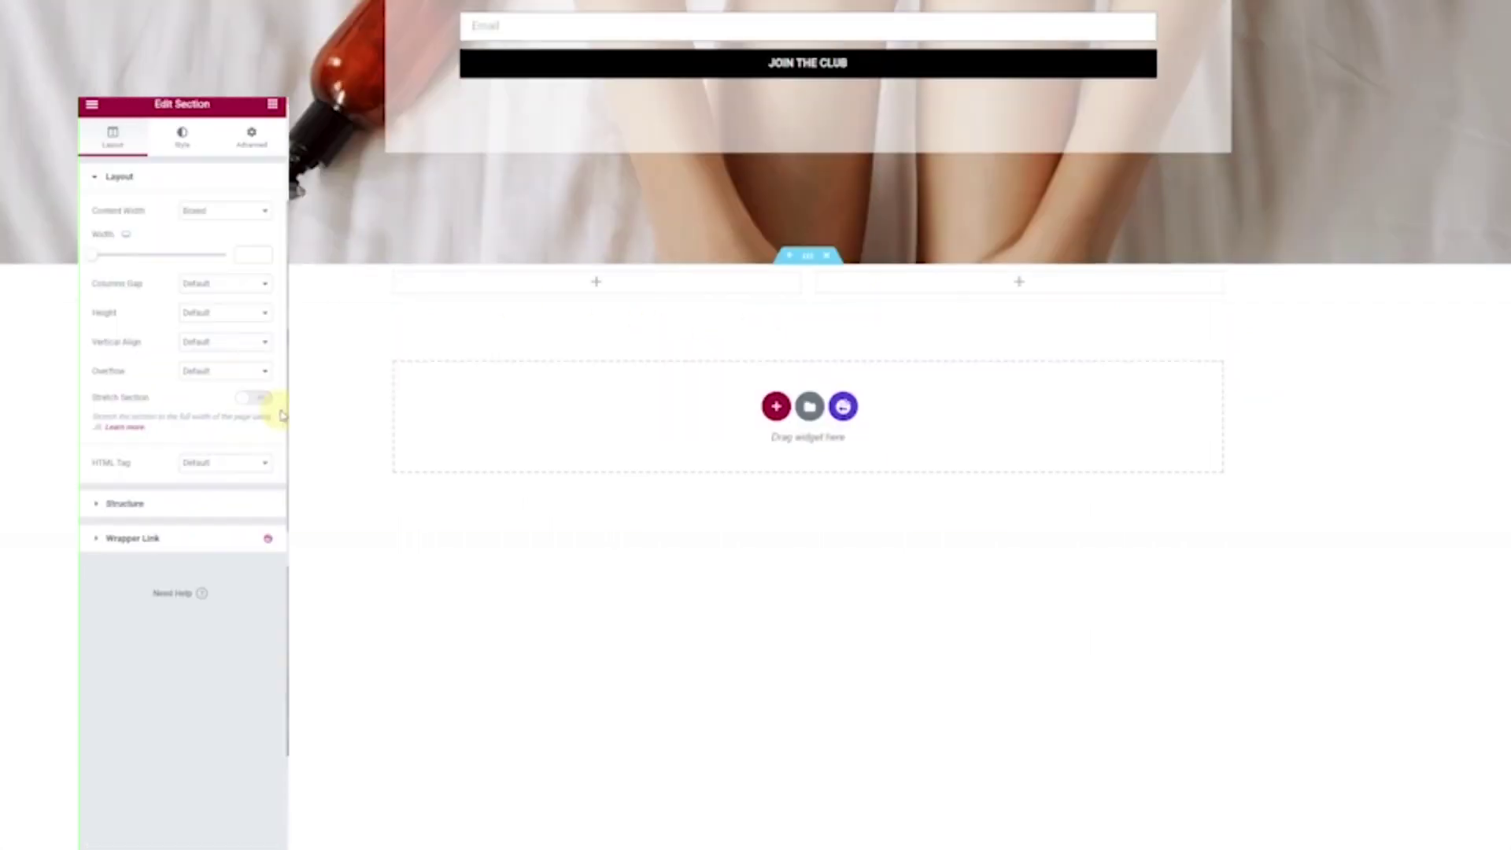
Add a two-column inner section to the first column of the new section and duplicate it.
left_click(273, 110)
left_click_drag(128, 267, 600, 260)
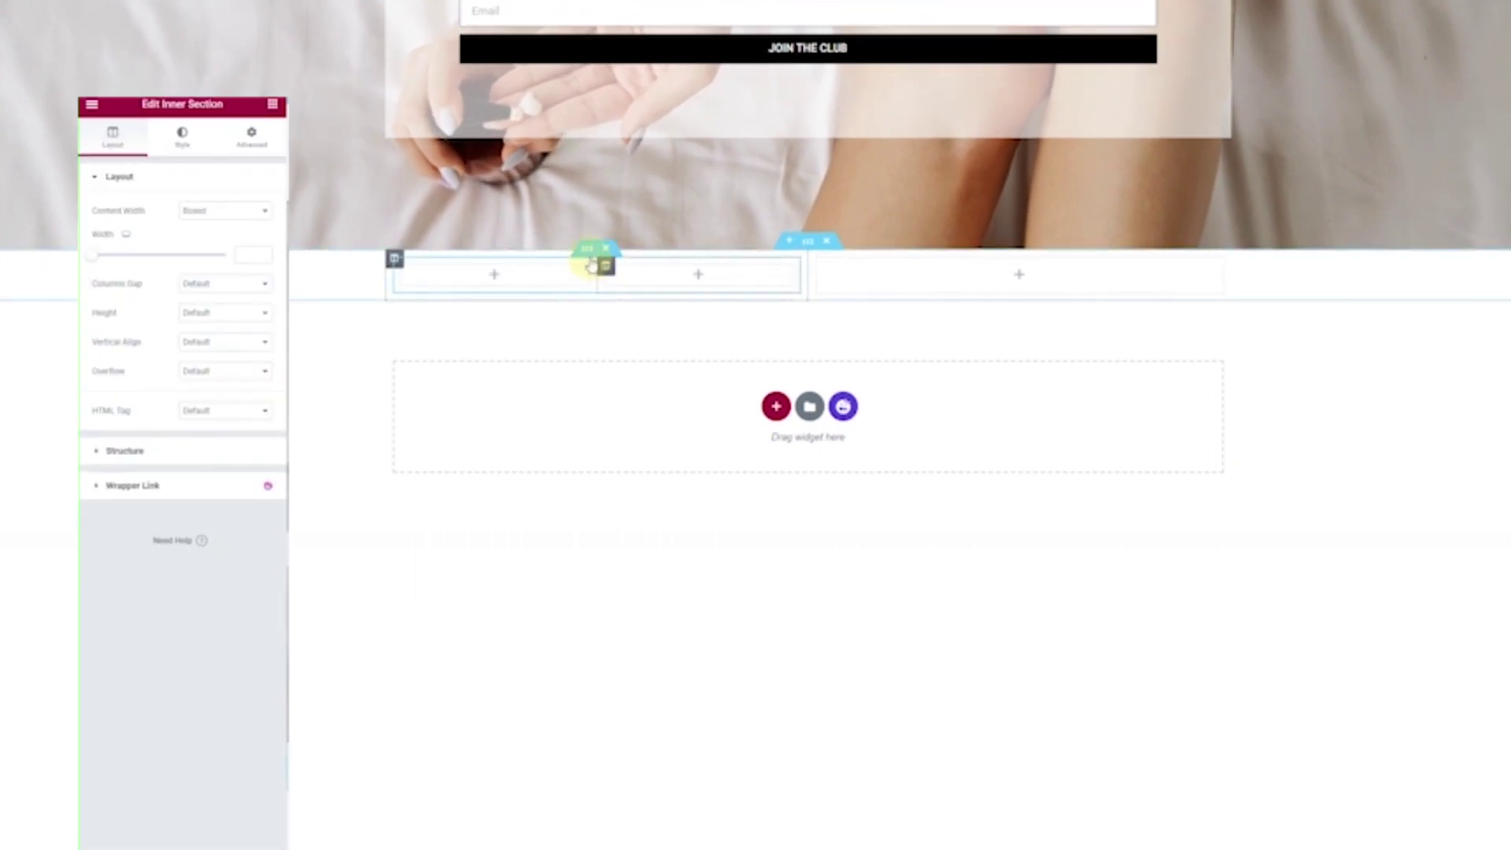
right_click(583, 250)
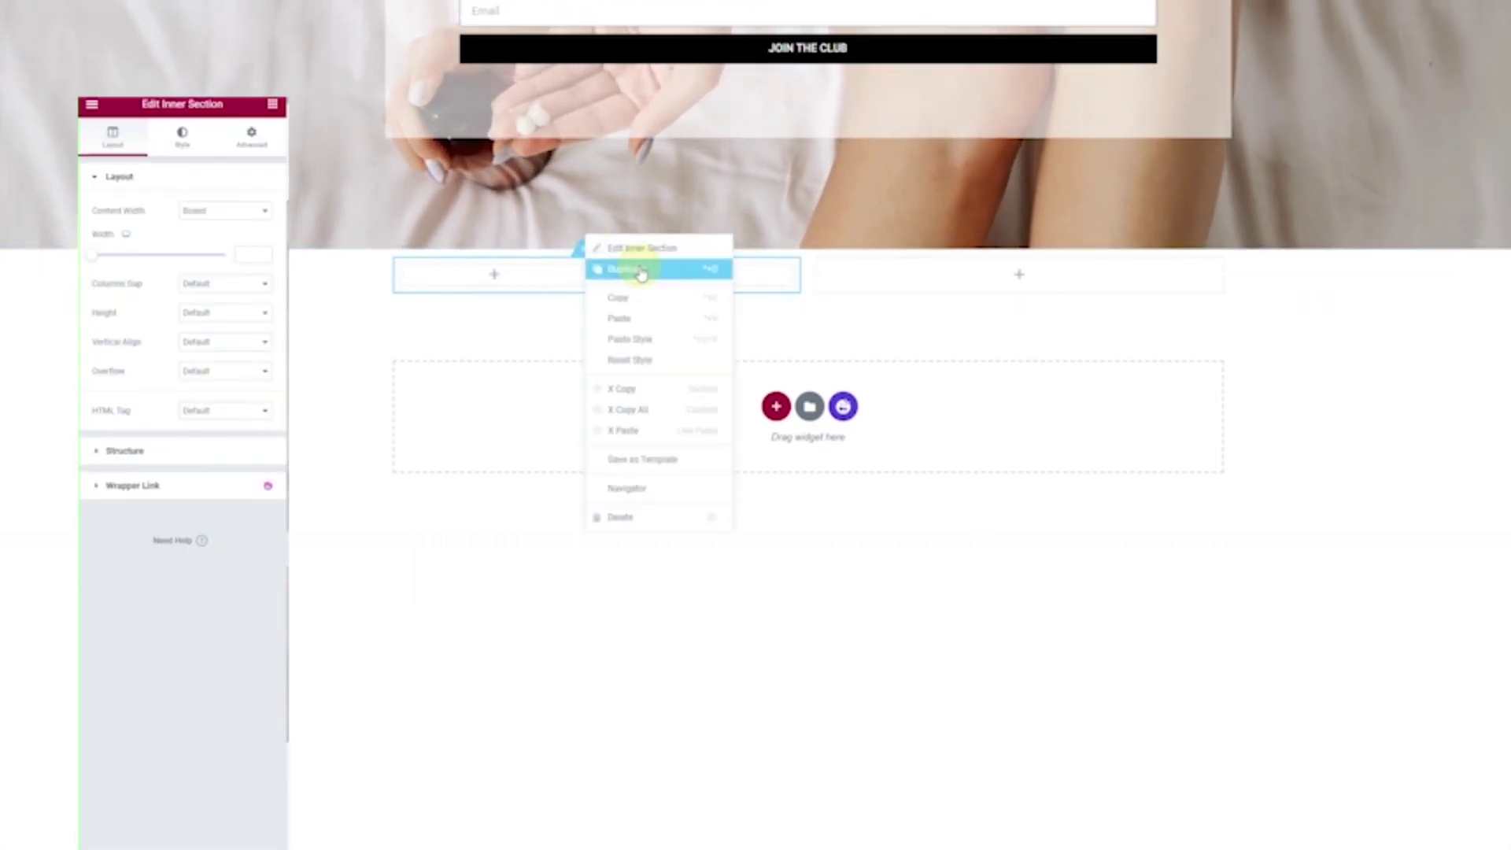
left_click(592, 270)
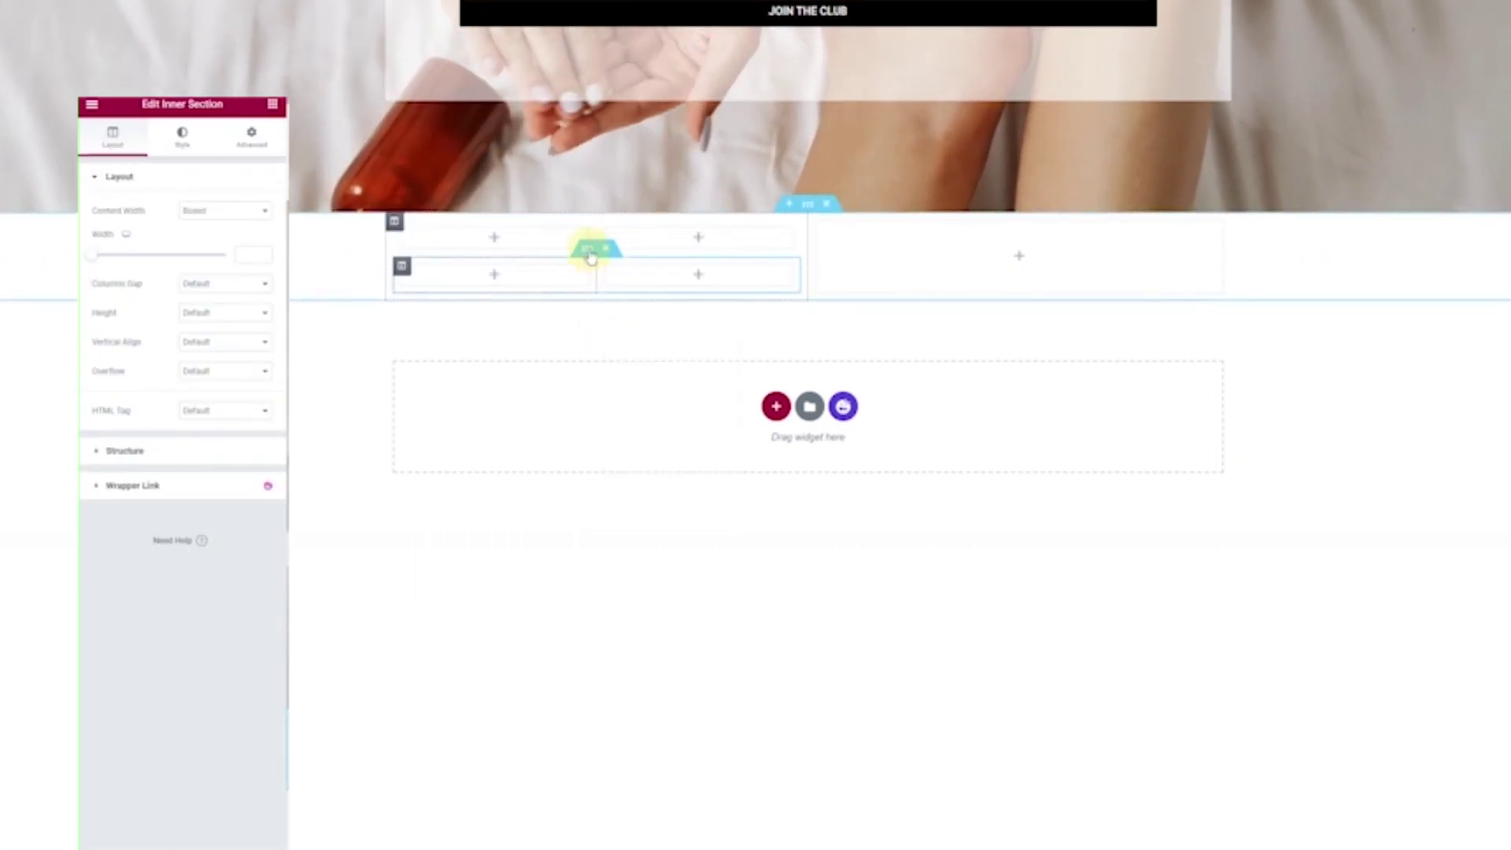
Duplicate the two-column inner section once more for a third row and delete the empty second column of the outer section.
right_click(590, 252)
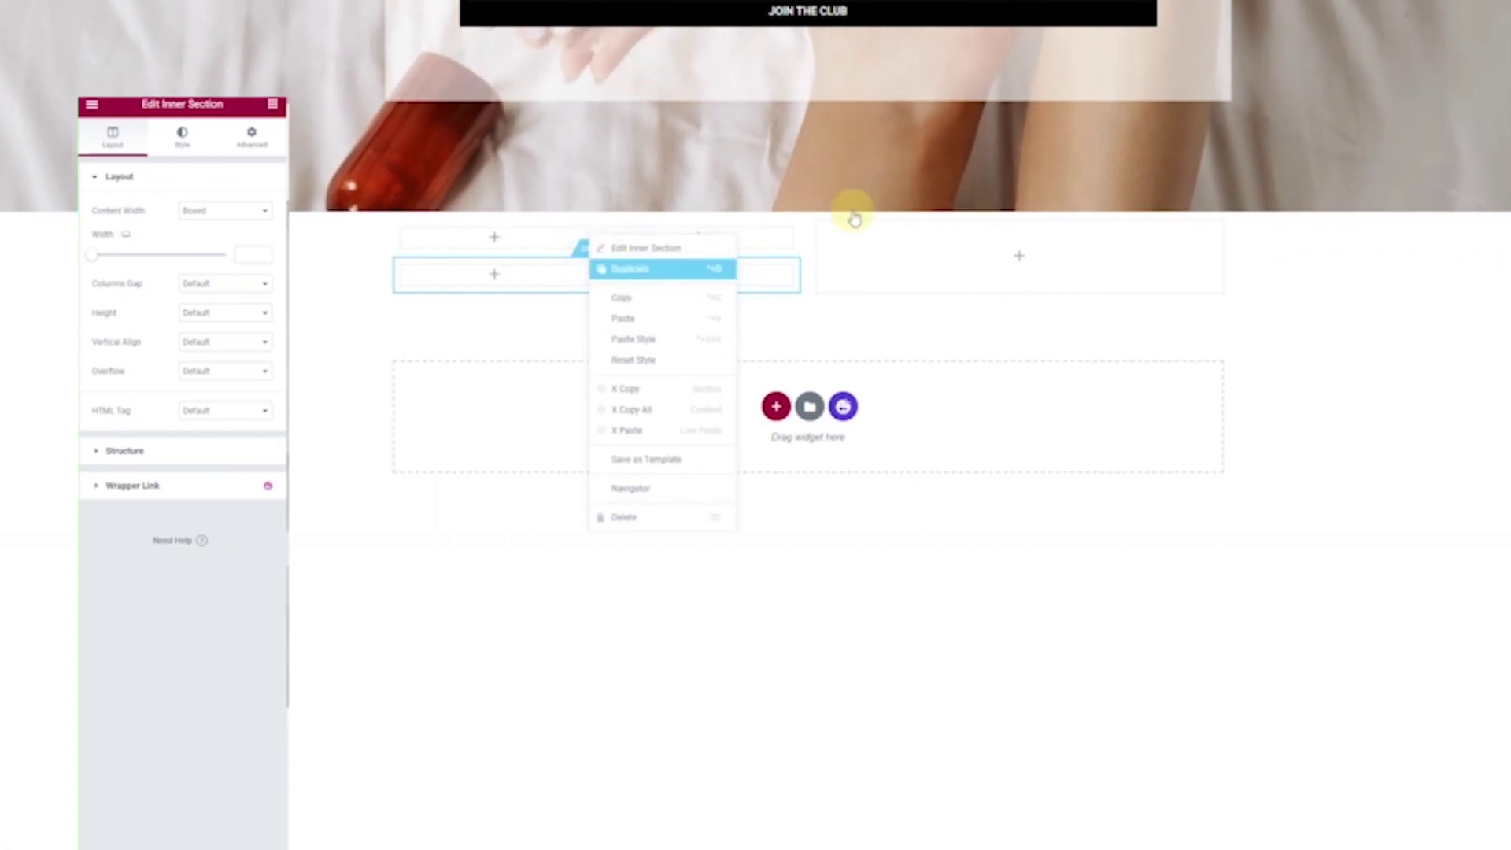
key("ctrl+d")
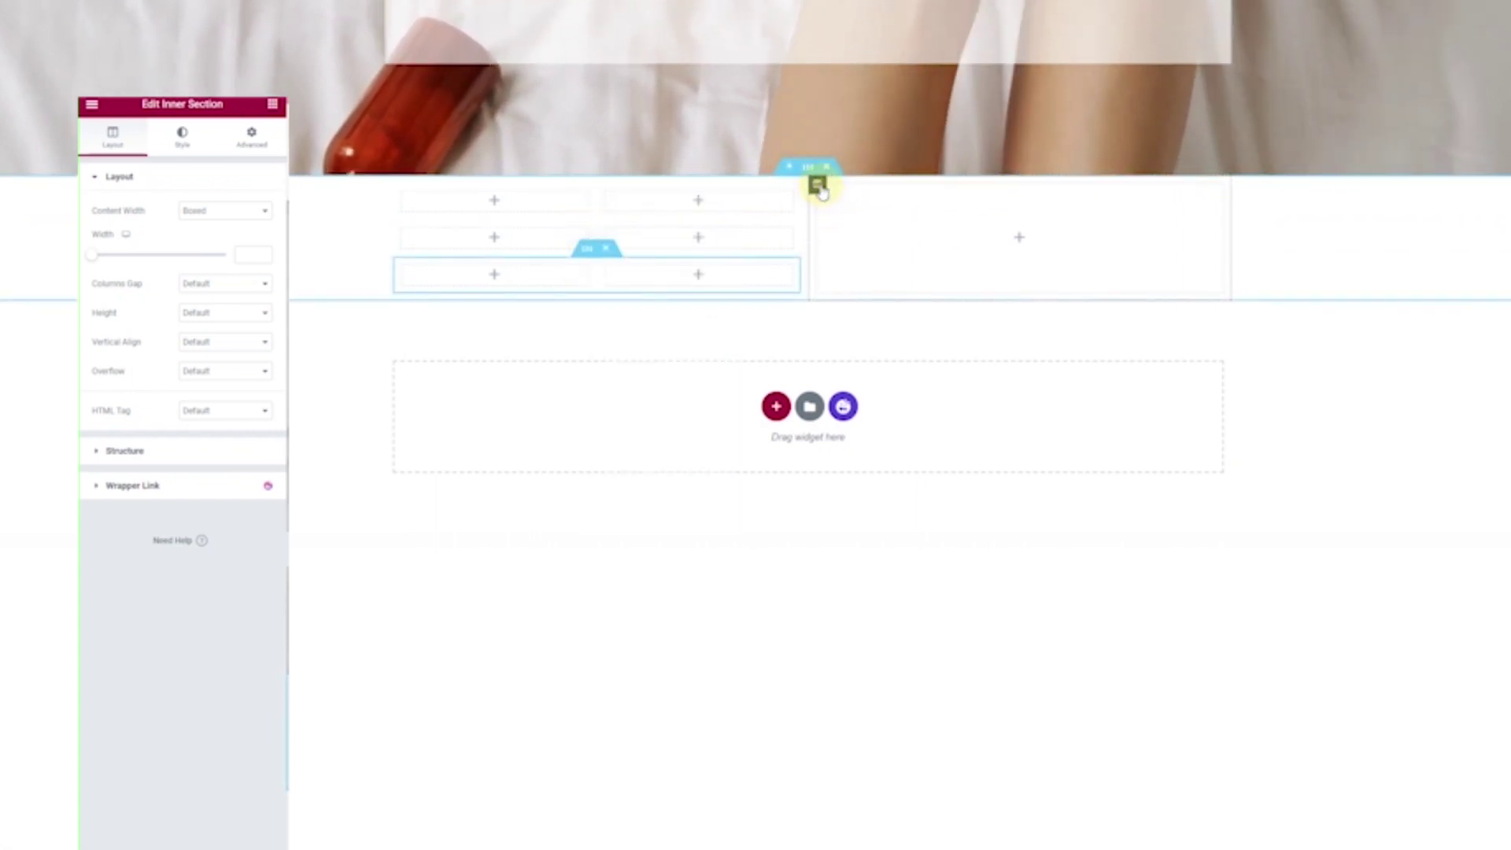
right_click(819, 187)
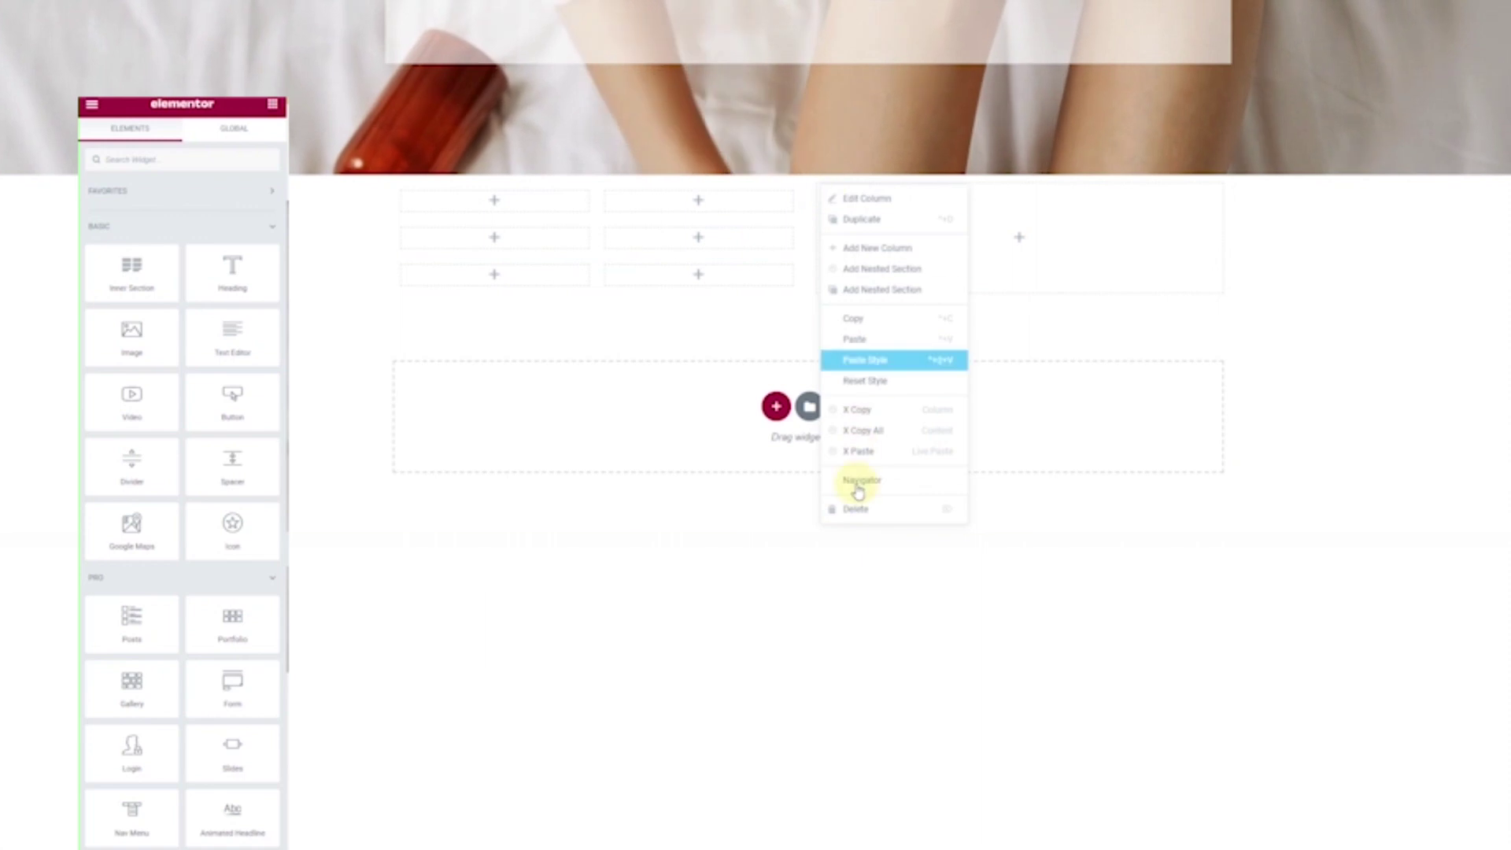
left_click(864, 510)
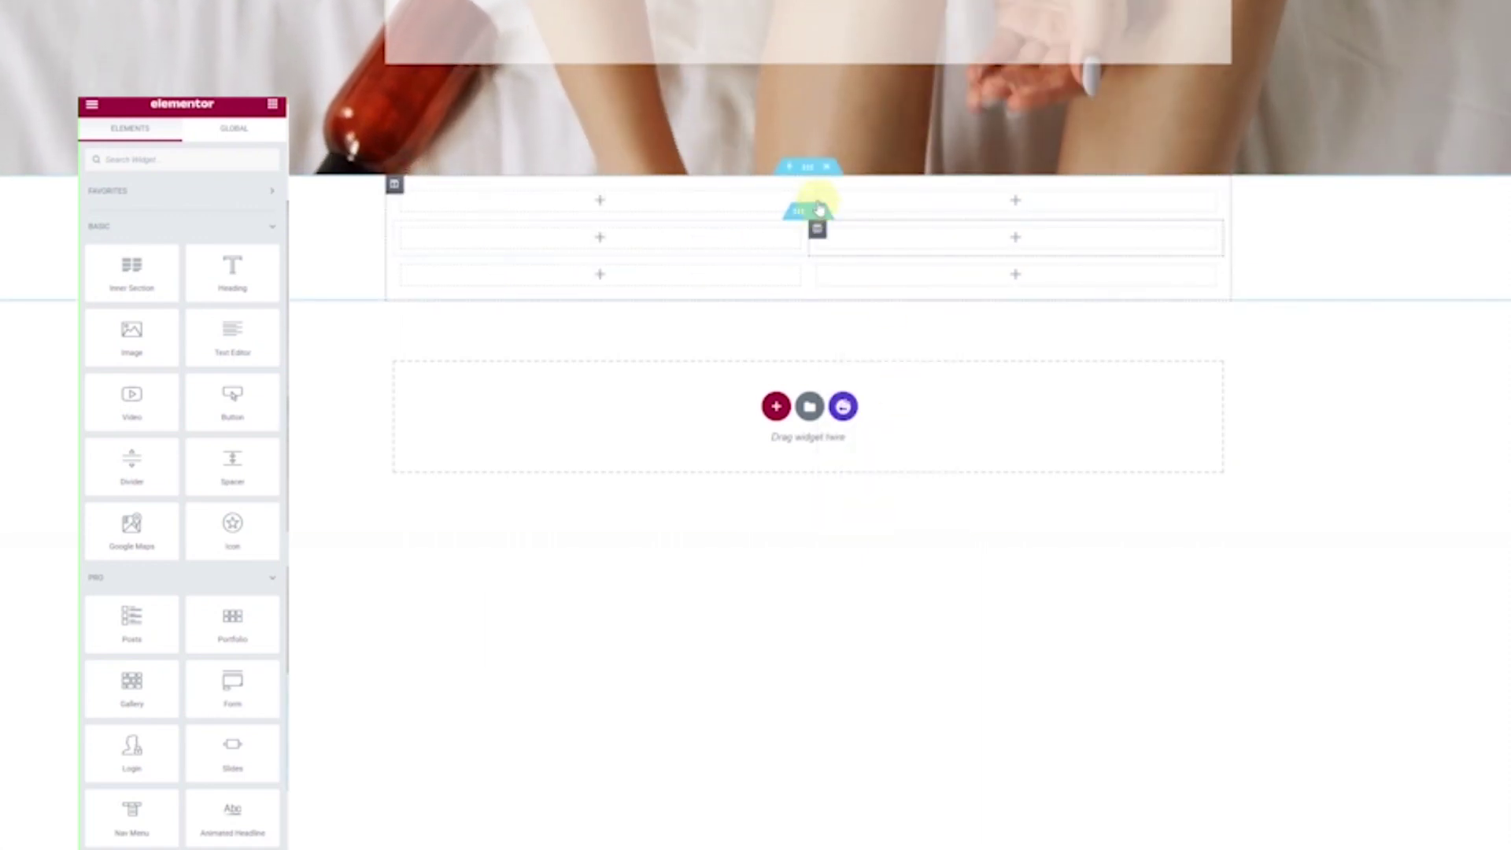
right_click(817, 192)
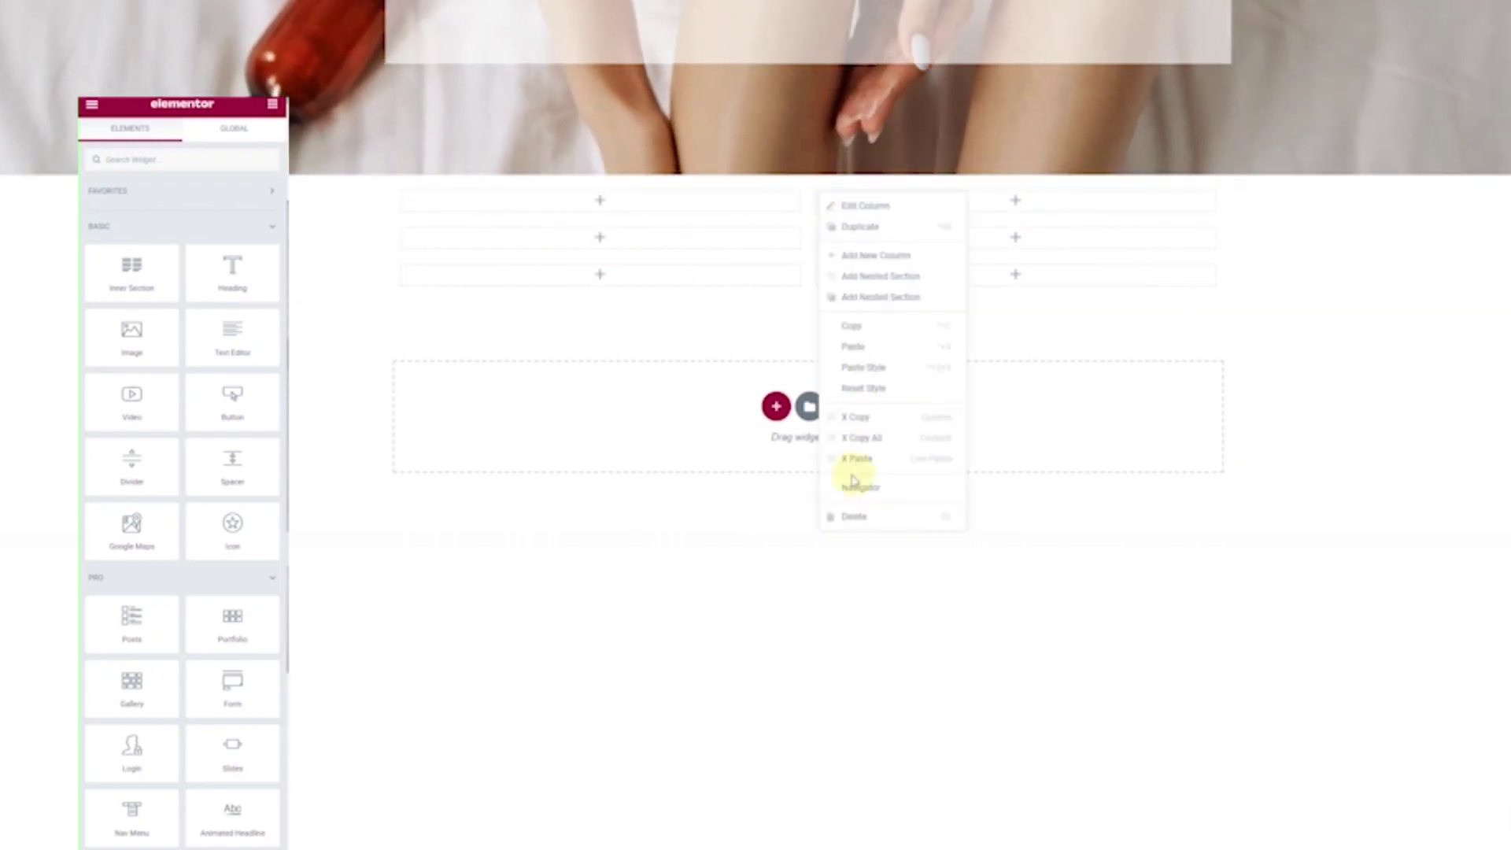
left_click(858, 516)
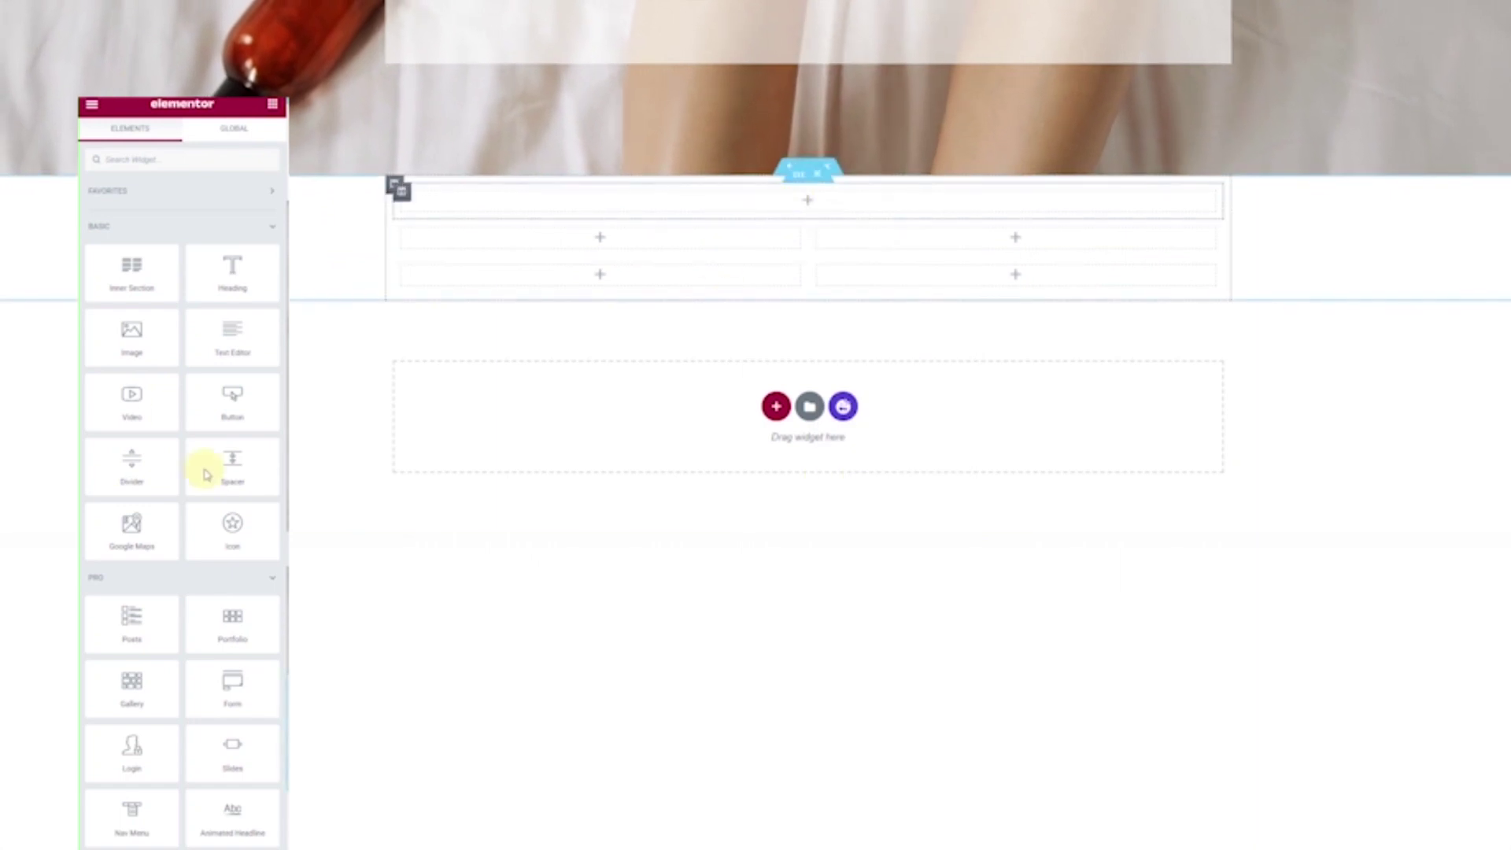
key("ctrl+z")
Place an image widget with the SkinDepo logo in the first row's first column and an Accordion widget in its second column.
left_click_drag(131, 347, 614, 204)
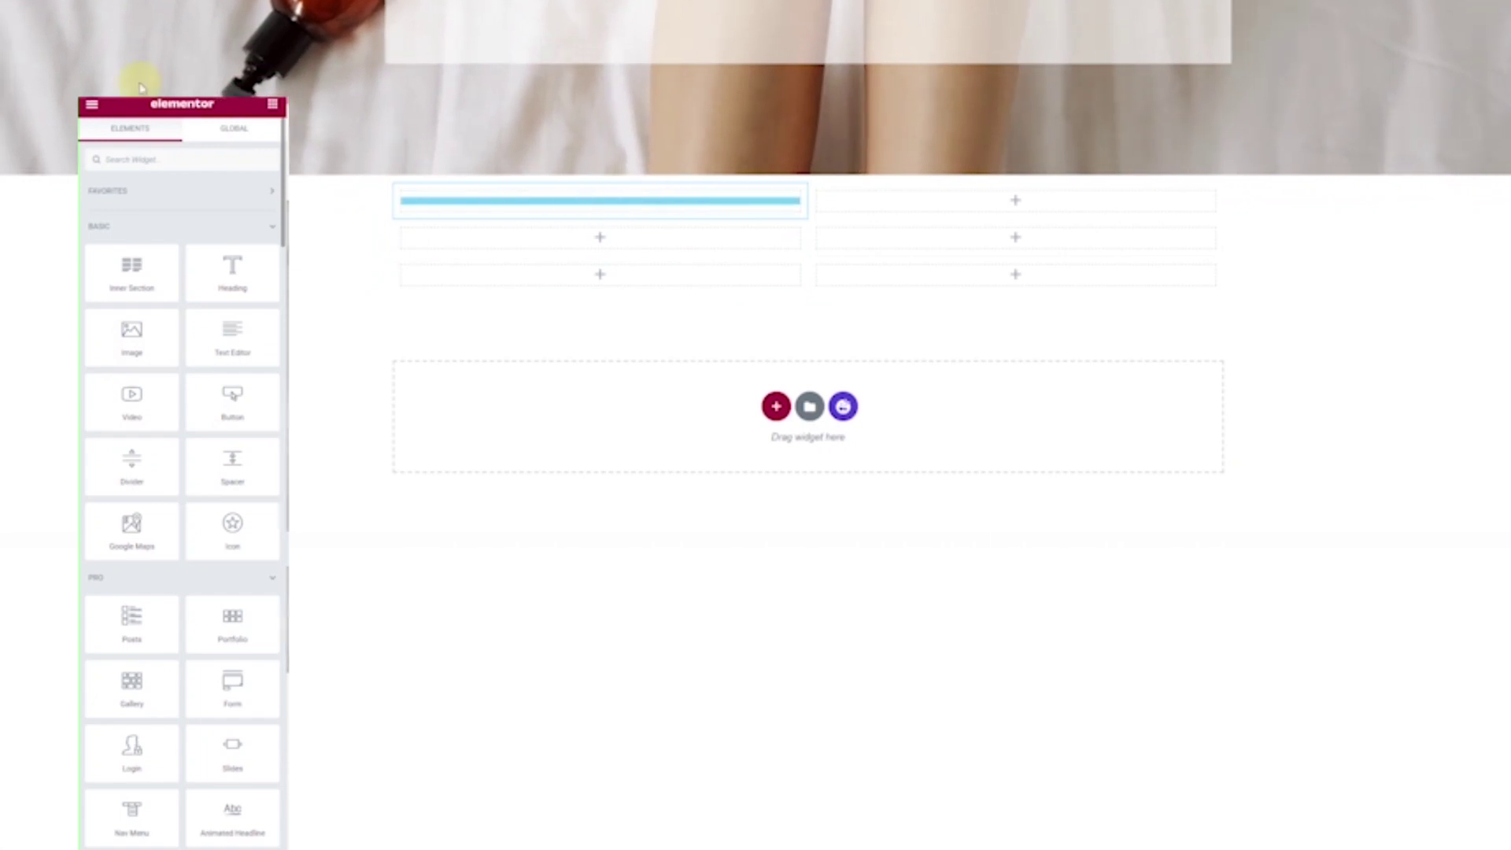
left_click(181, 291)
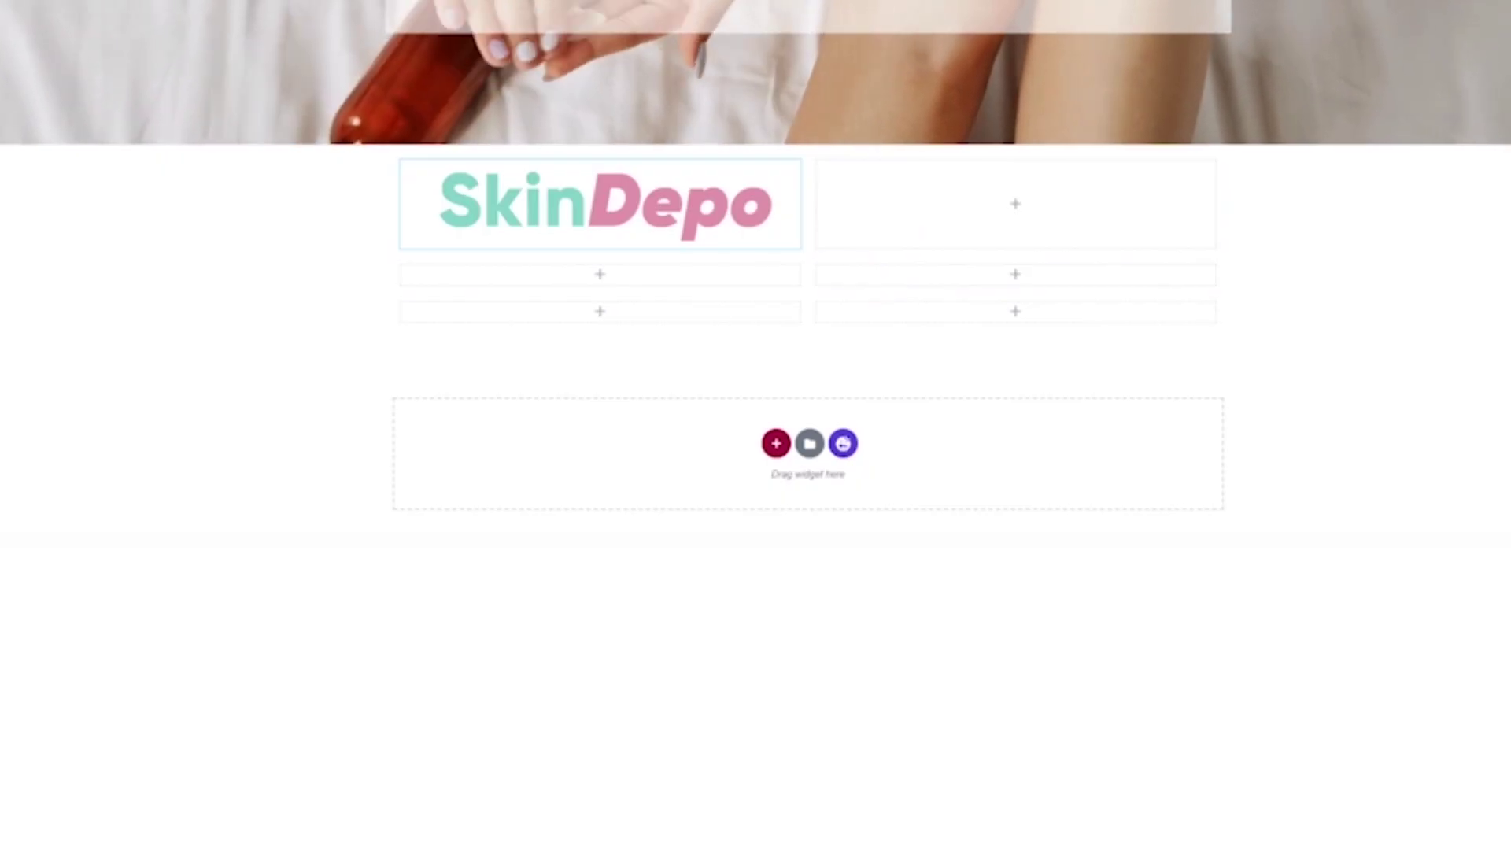
left_click(134, 156)
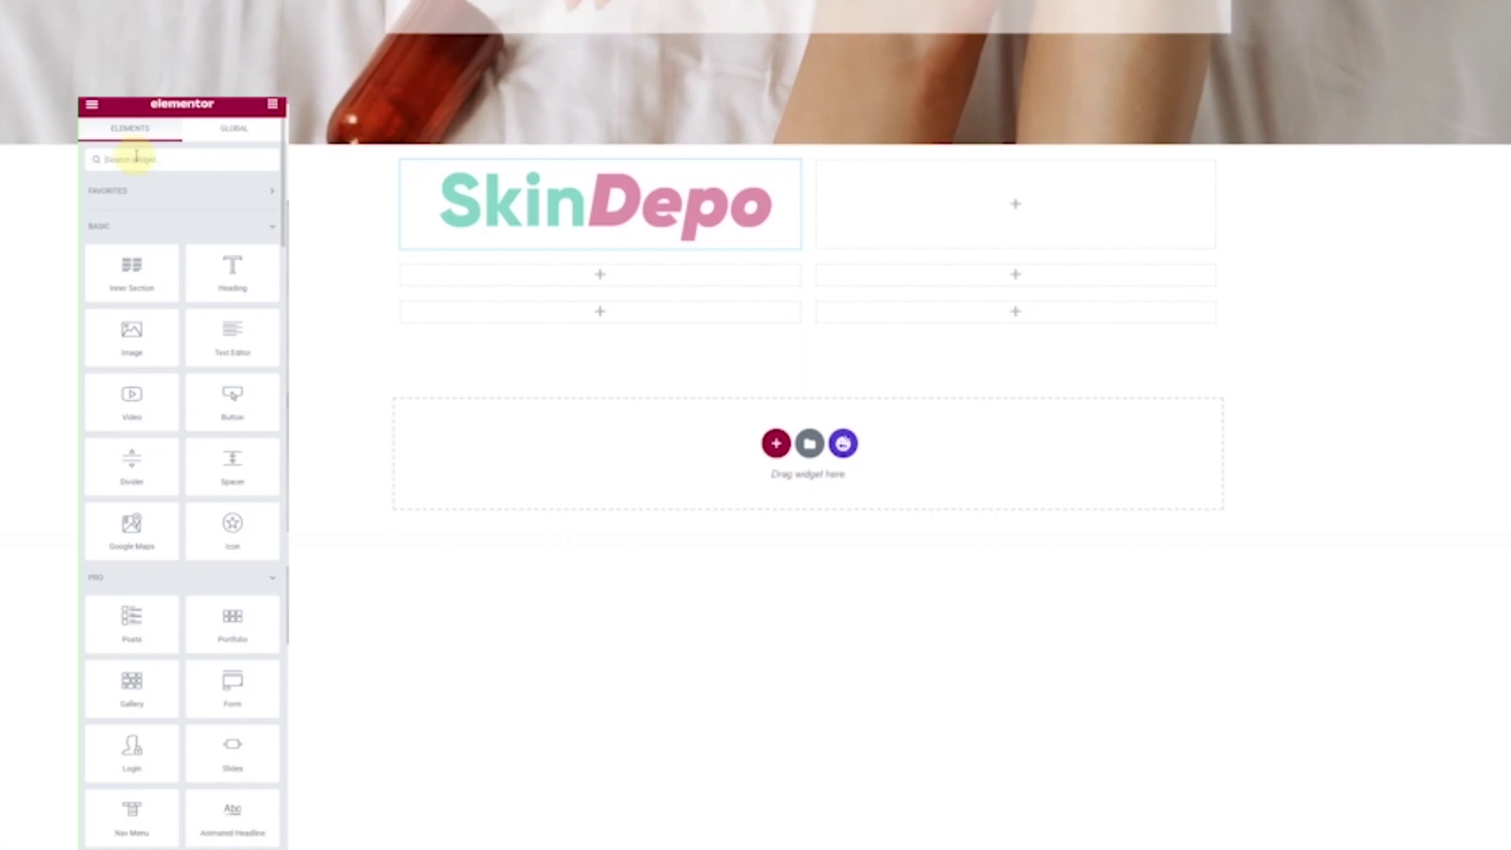
type("accord")
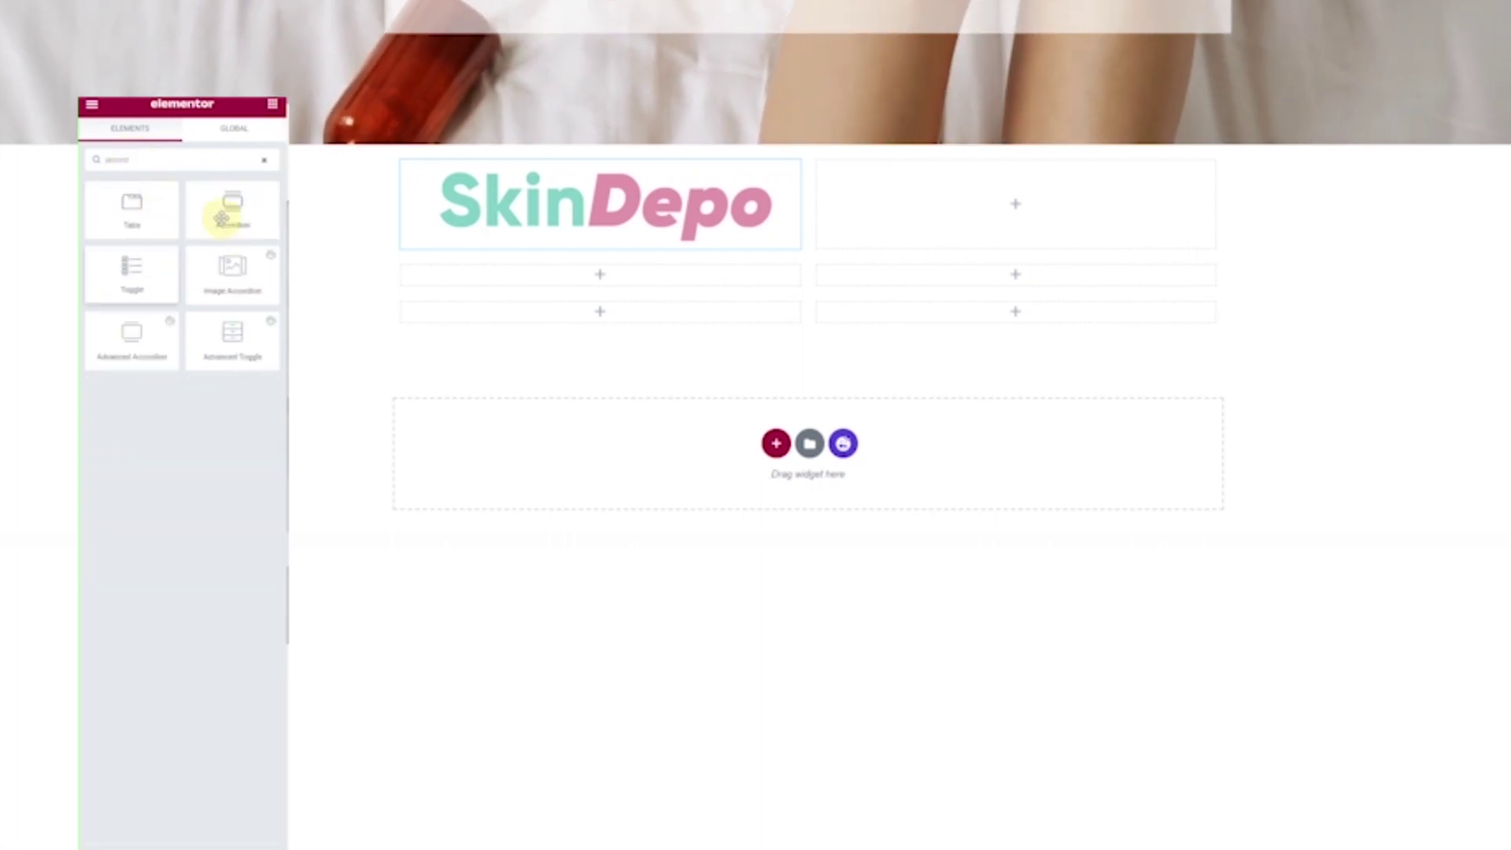
left_click_drag(1009, 207, 1014, 211)
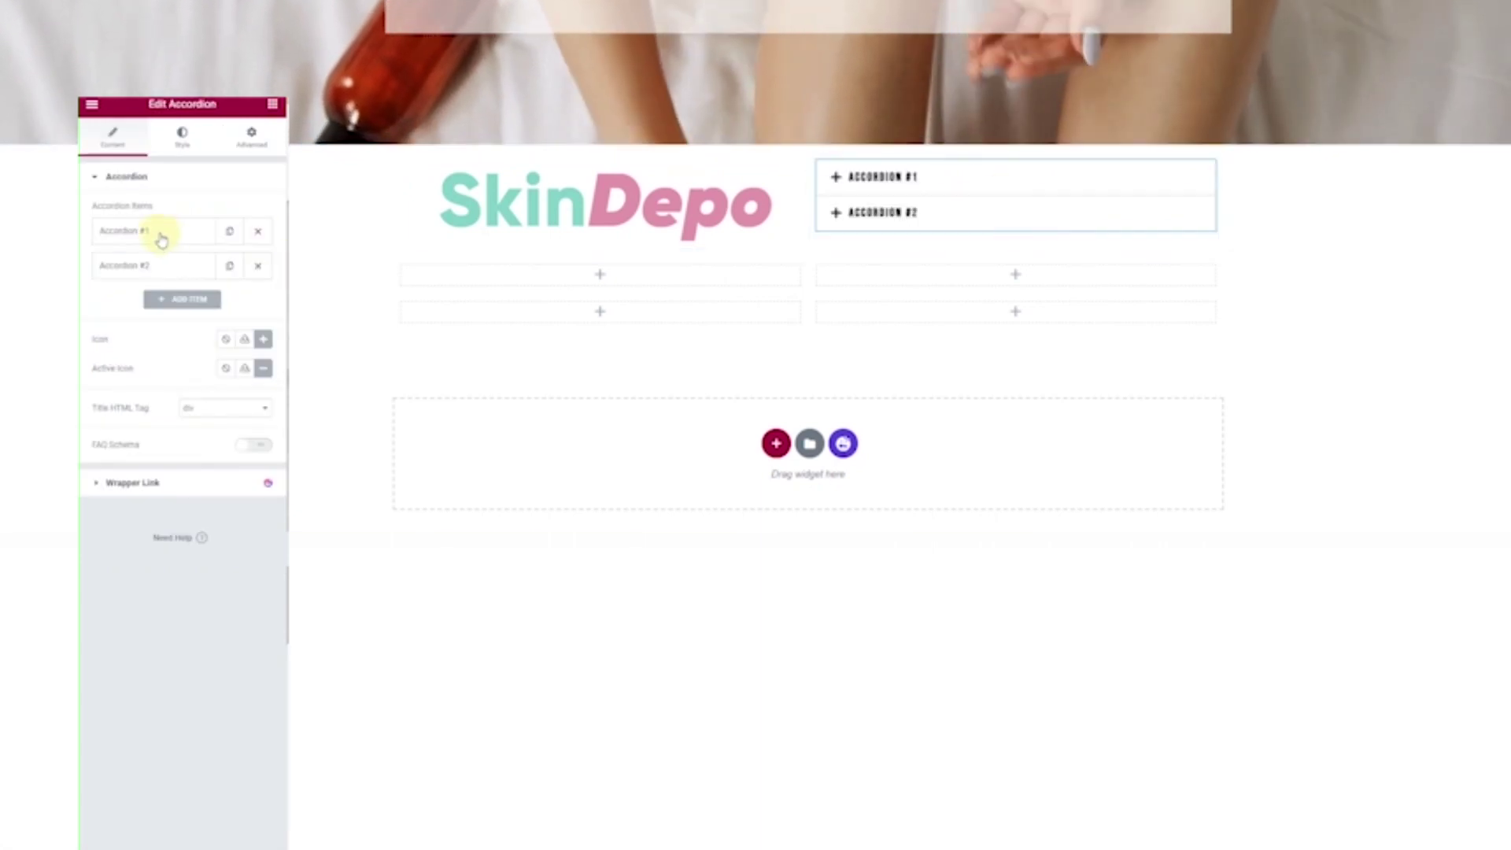
Change the first accordion item's title to "ABOUT US".
left_click(160, 236)
left_click(193, 259)
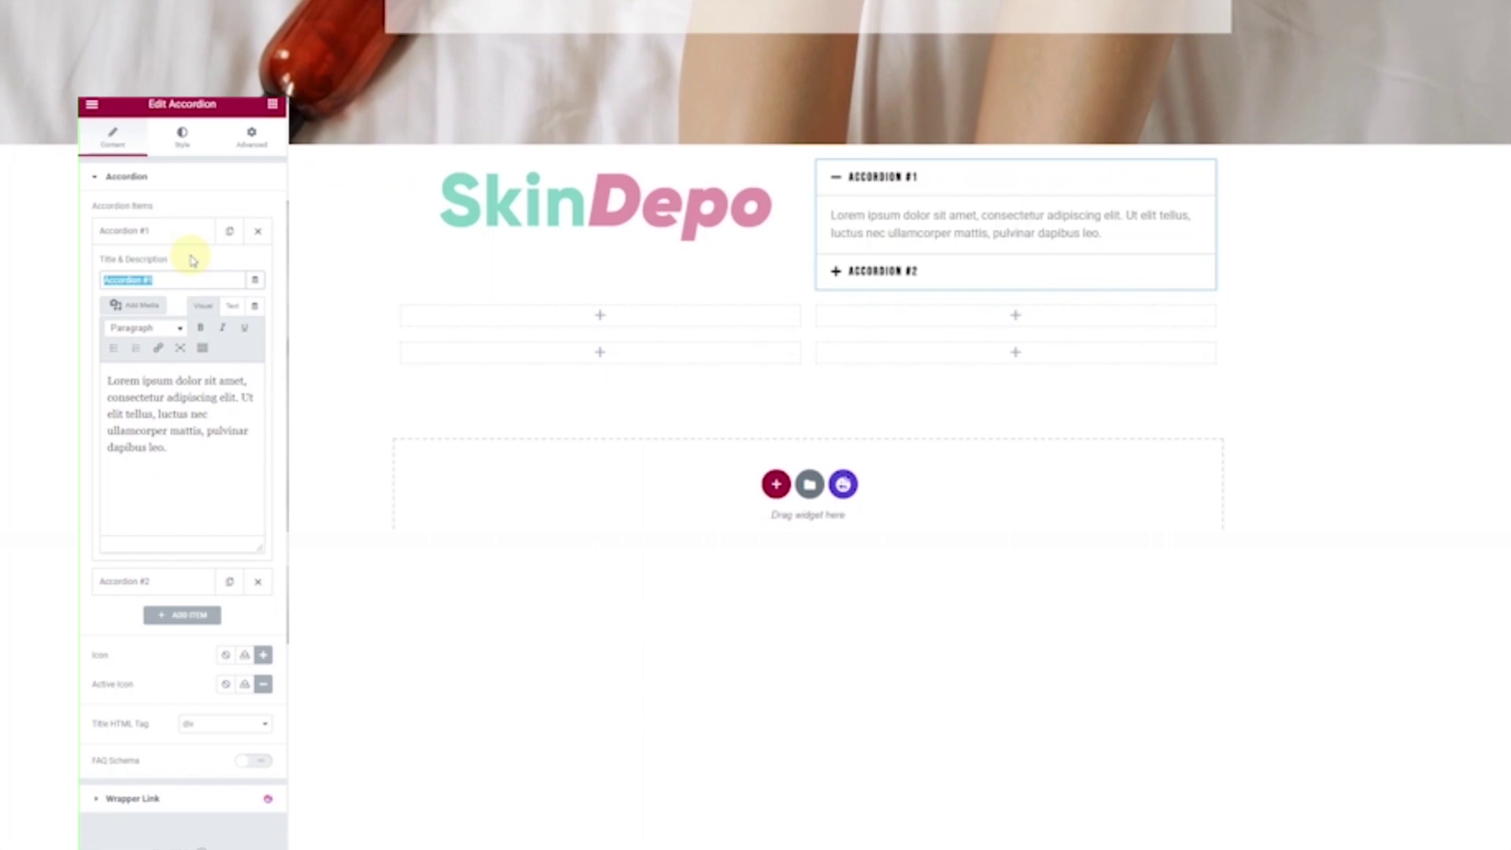
key("Caps_Lock")
type("ABOUT US")
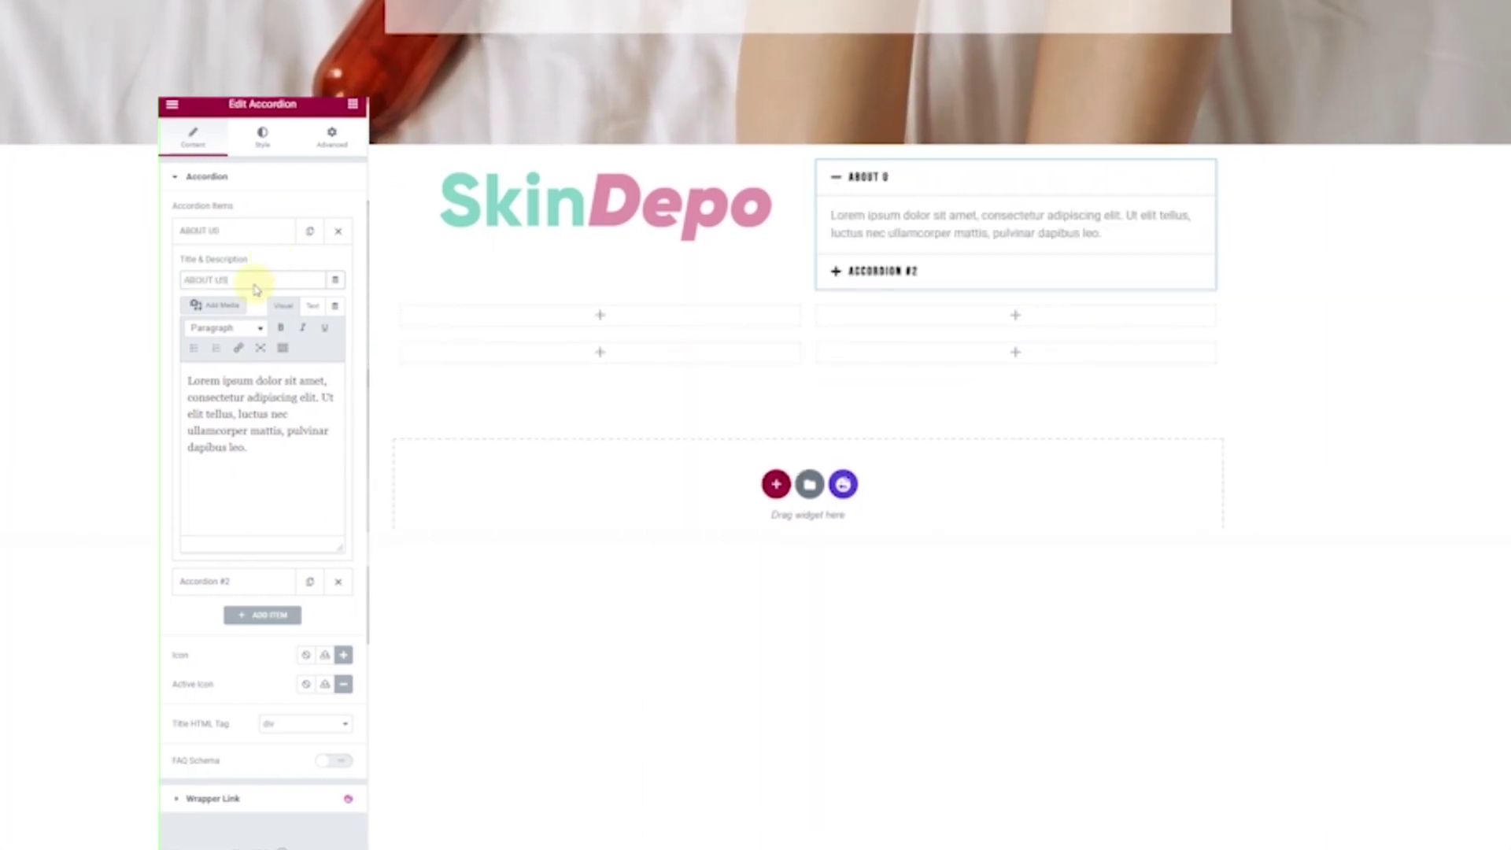
left_click(257, 231)
Change the second accordion item's title to "SHIPPING & DELIVERIES".
left_click(255, 263)
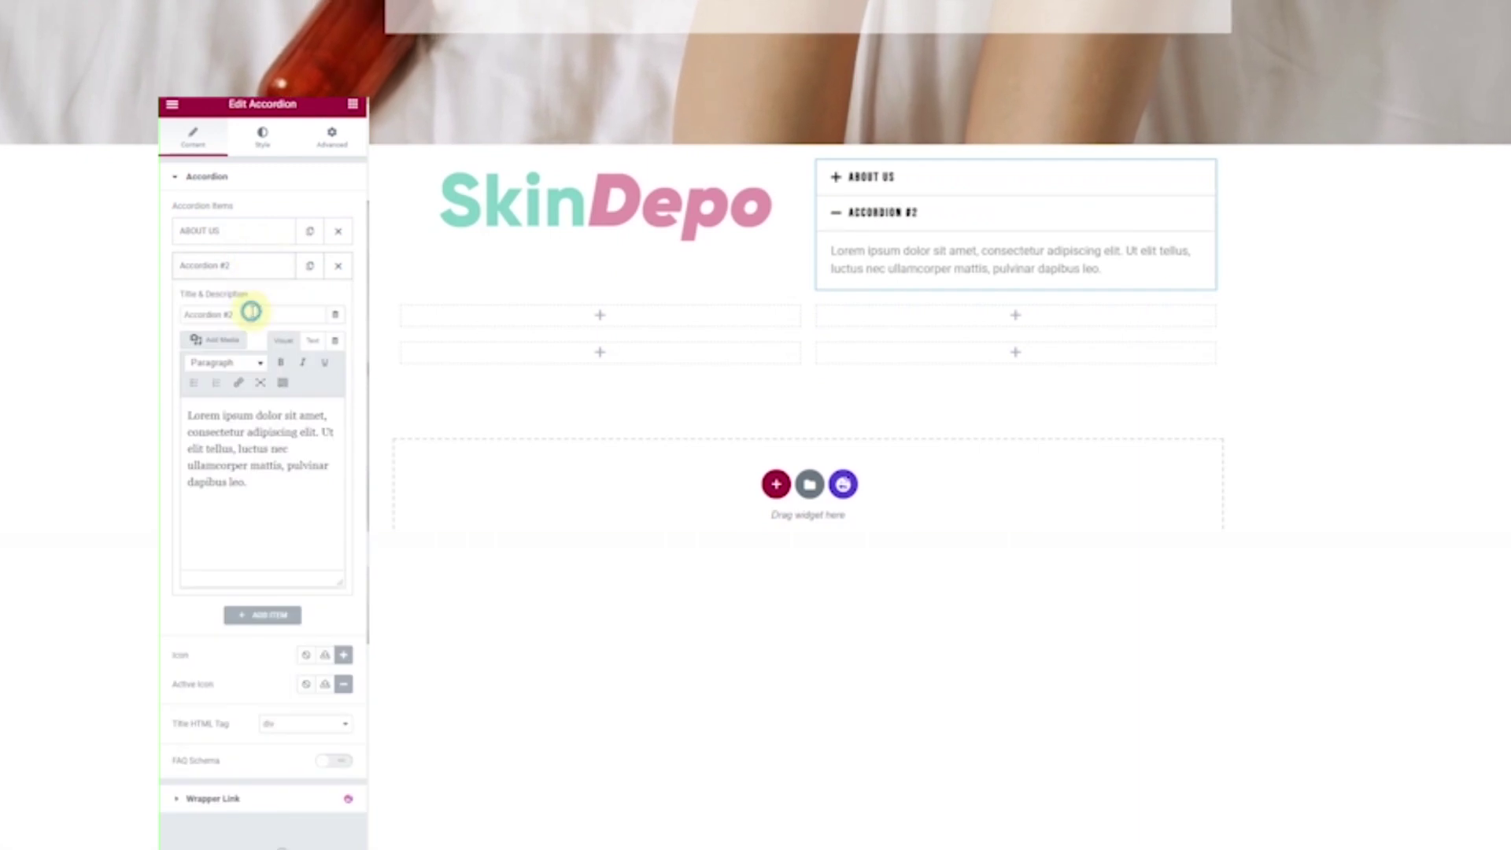
triple_click(288, 312)
type("SHIPPIN")
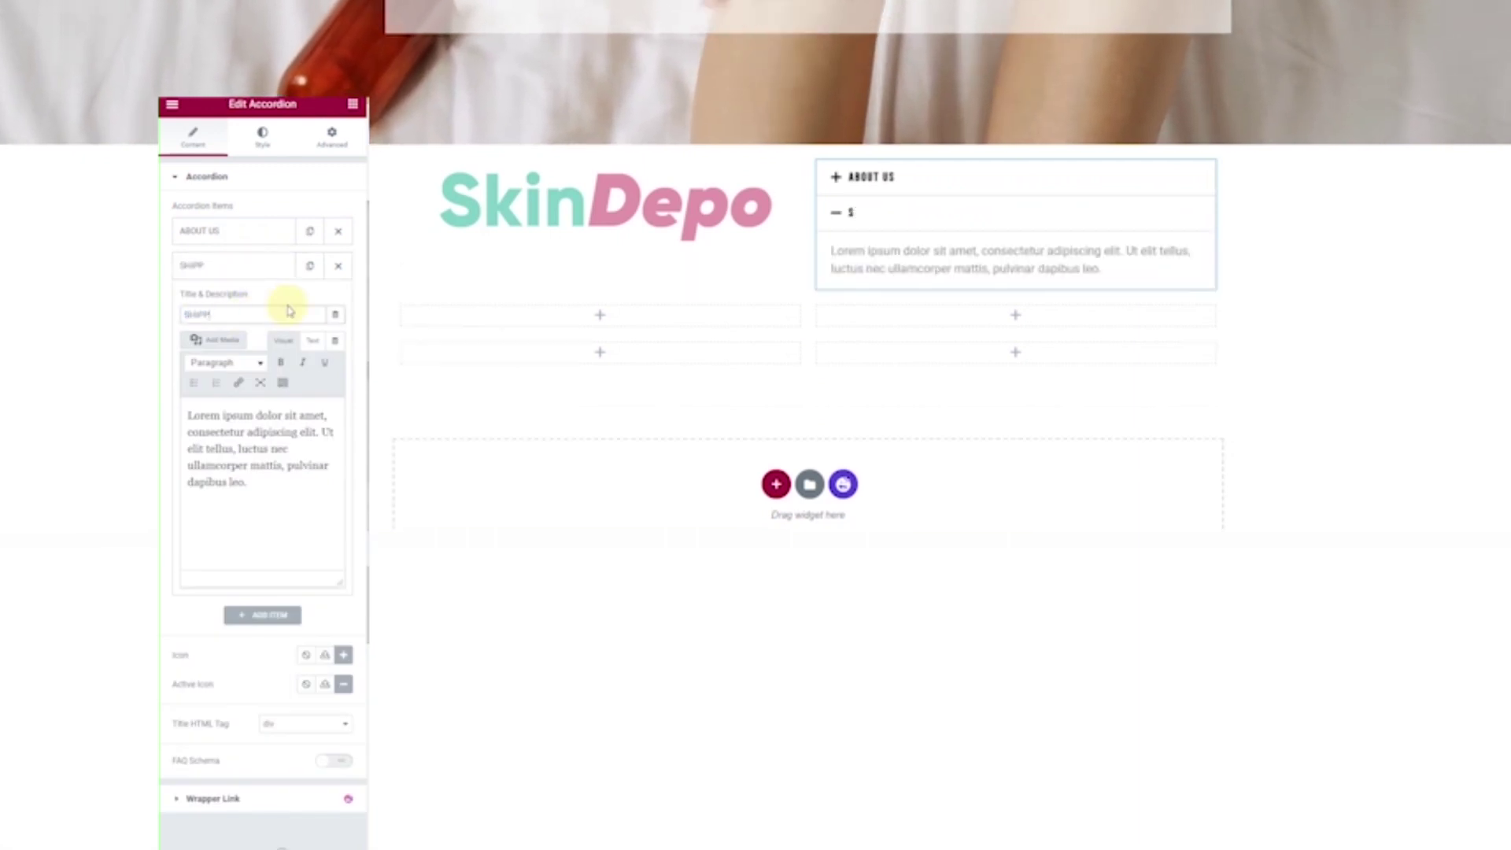
type("G &")
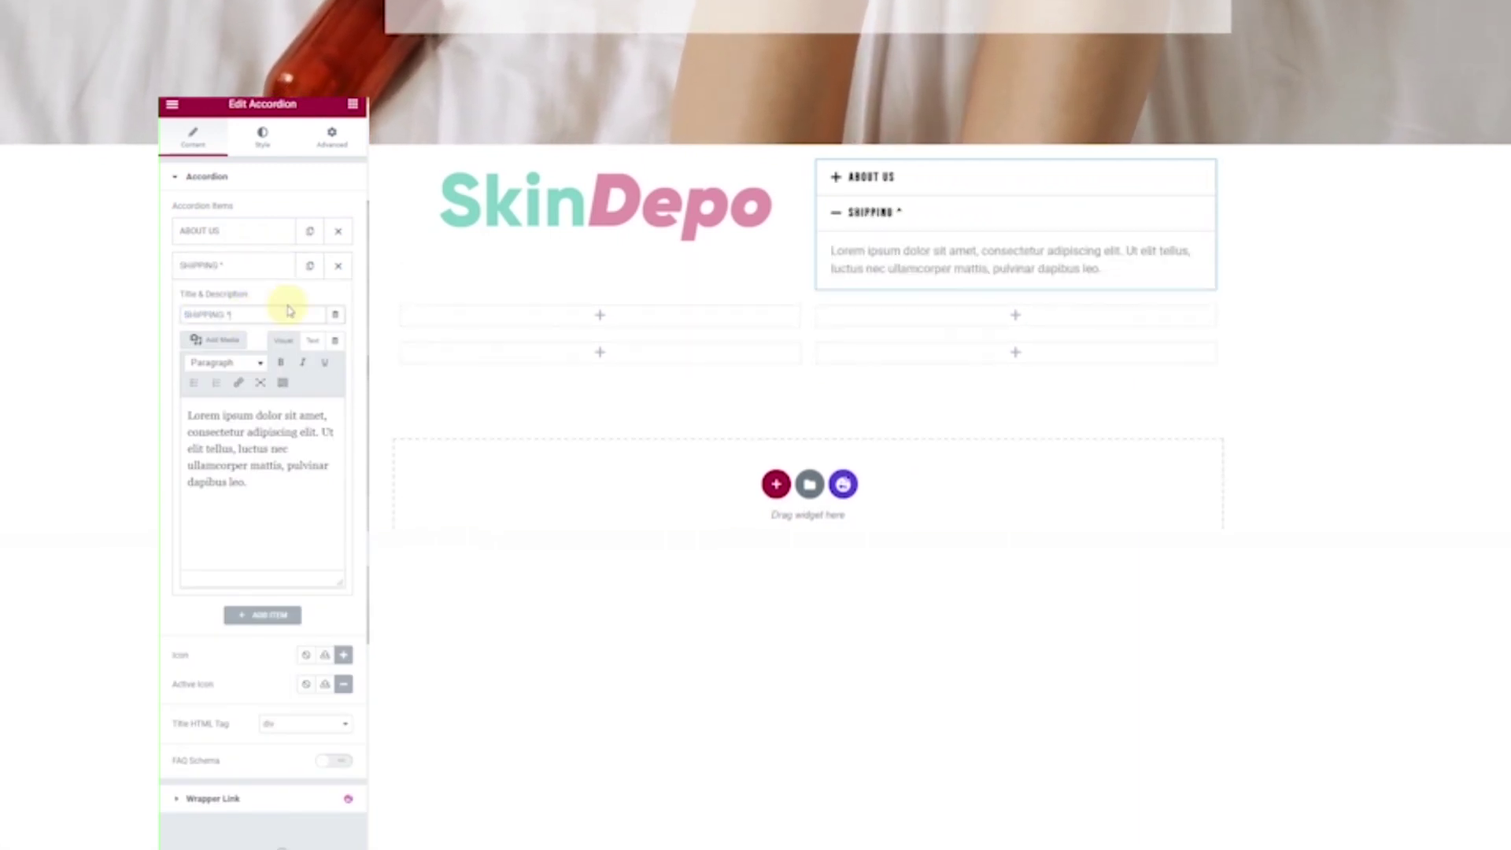
type(" DELIV")
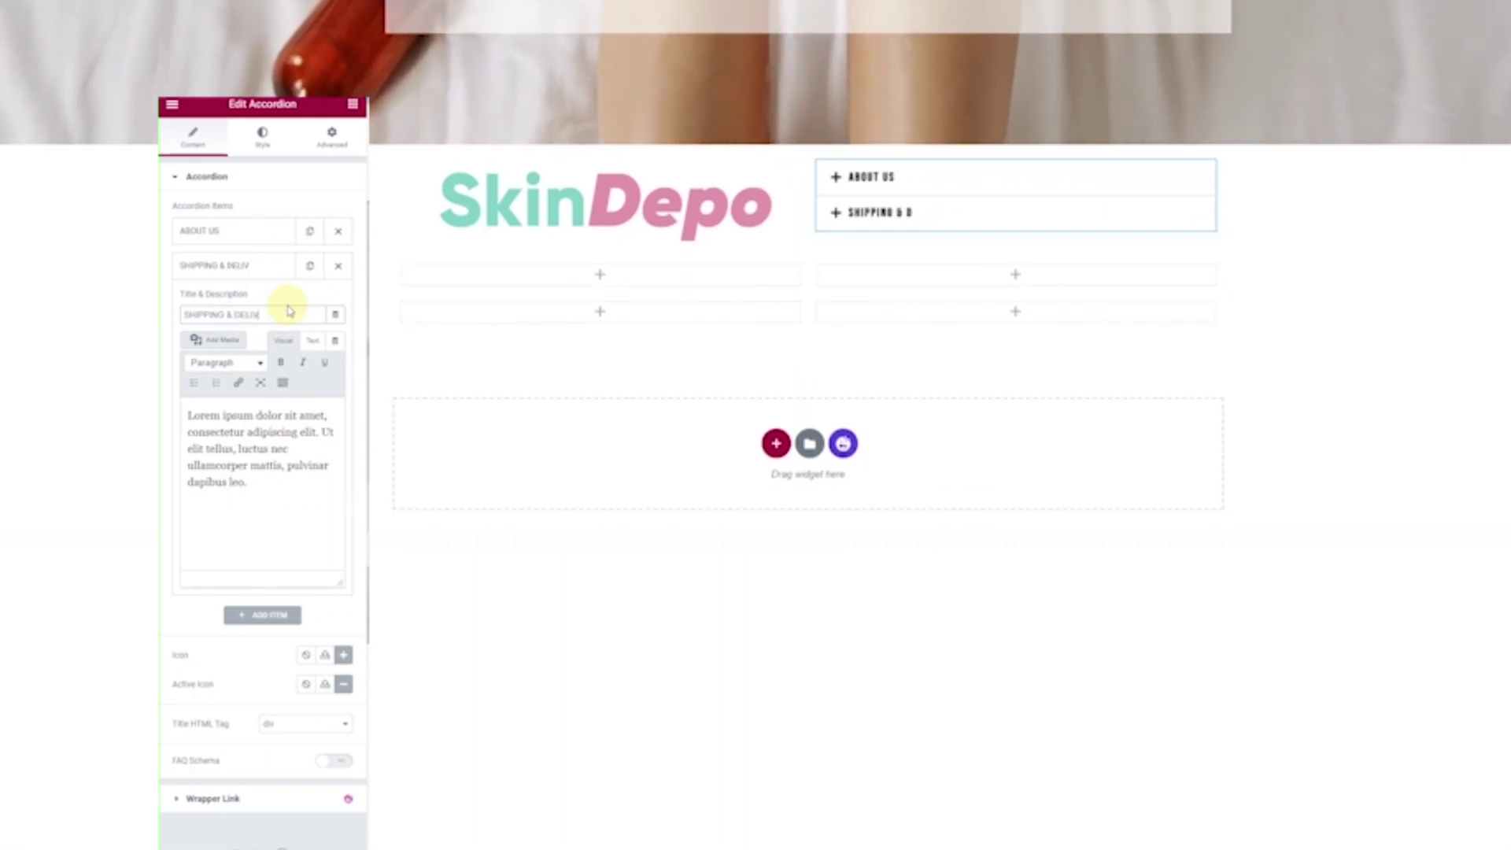
type("ERIES")
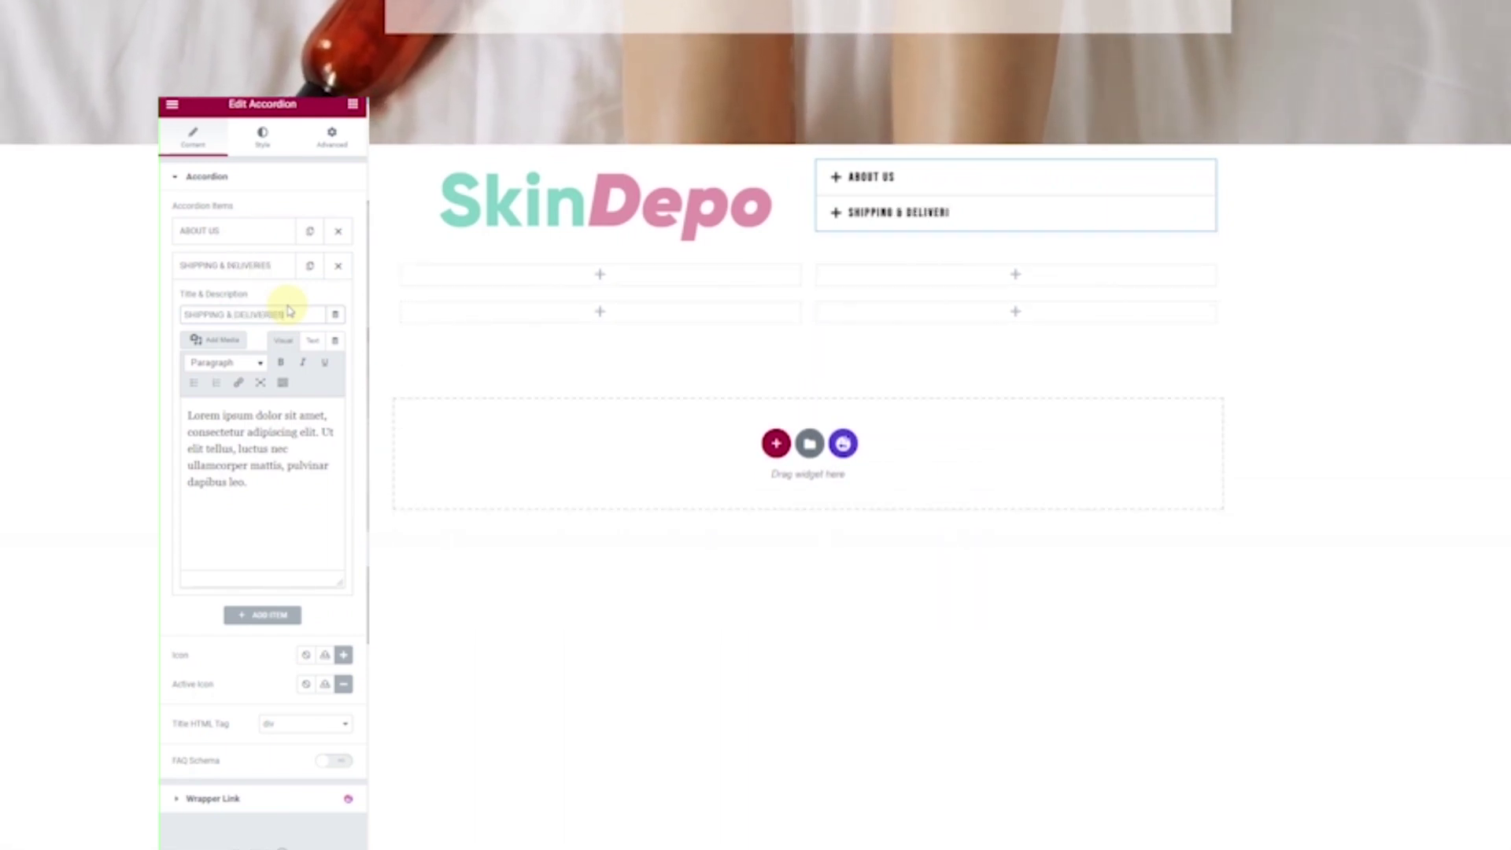
left_click(271, 268)
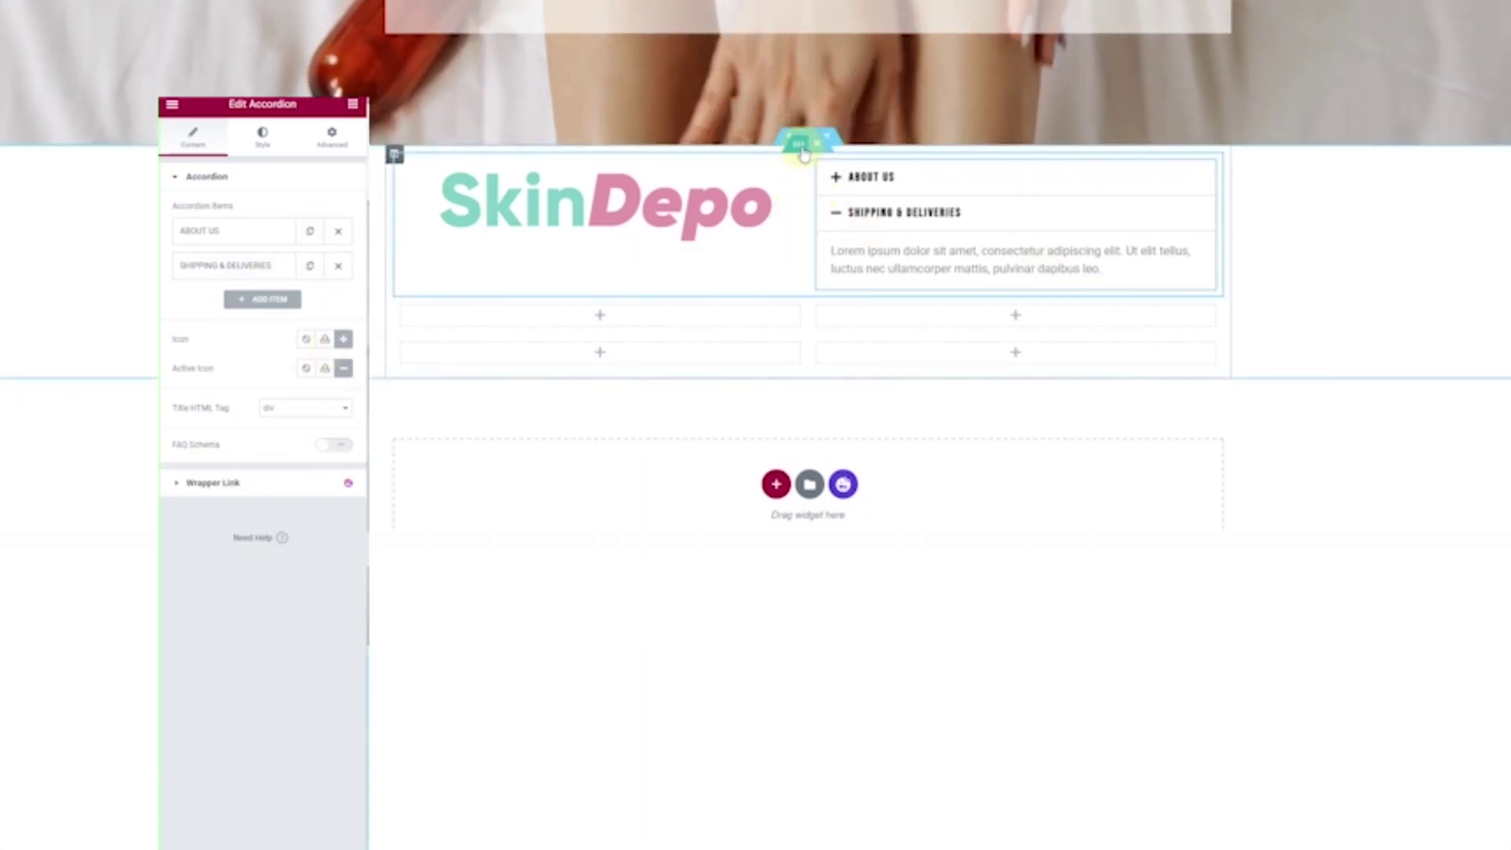
Set the vertical alignment of the logo's inner section to Middle and the accordion's border width to 0.
left_click(801, 150)
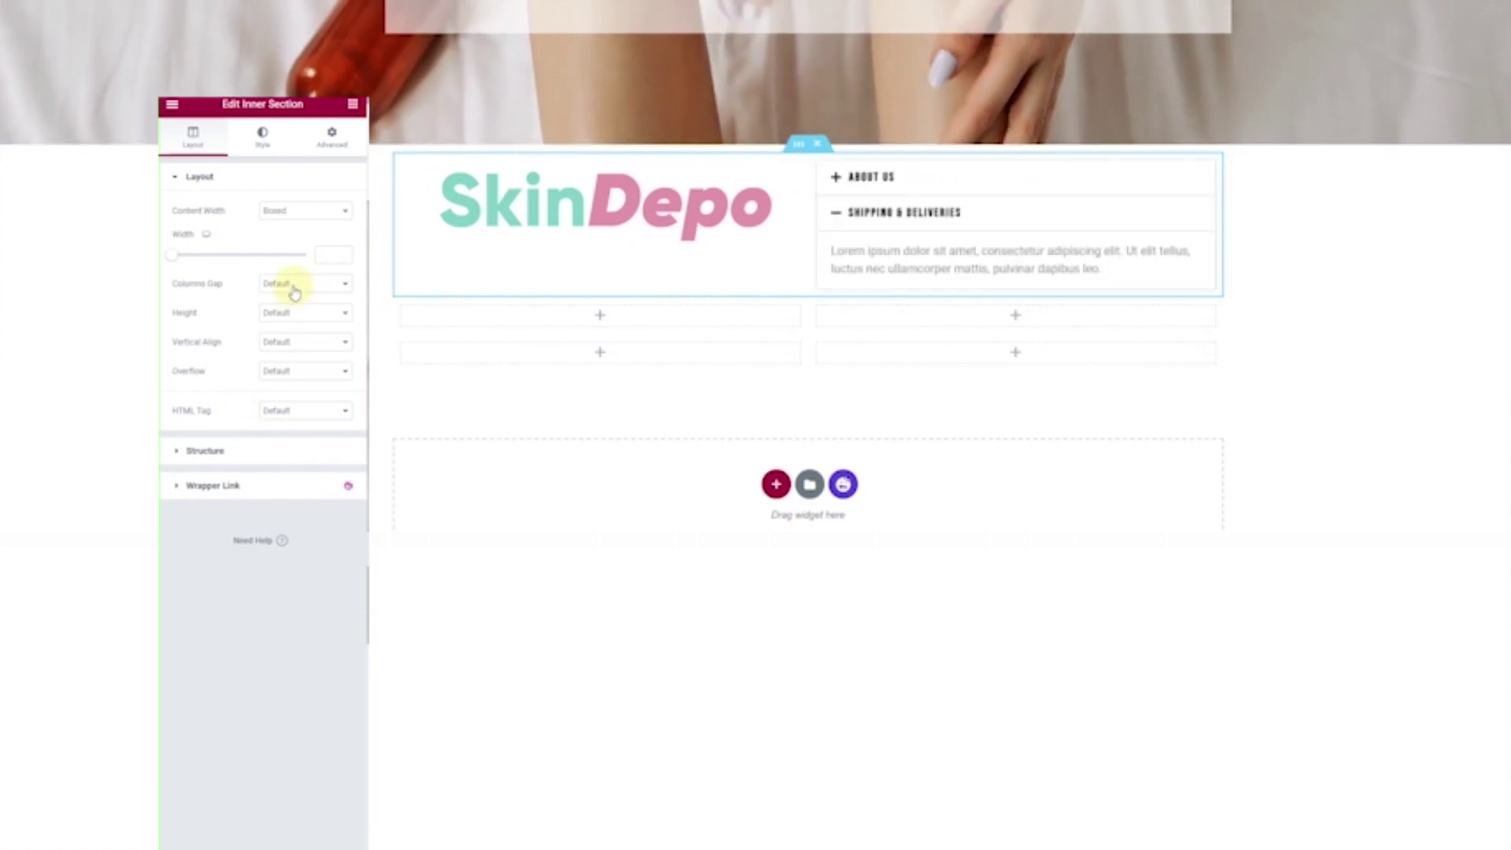
left_click(295, 344)
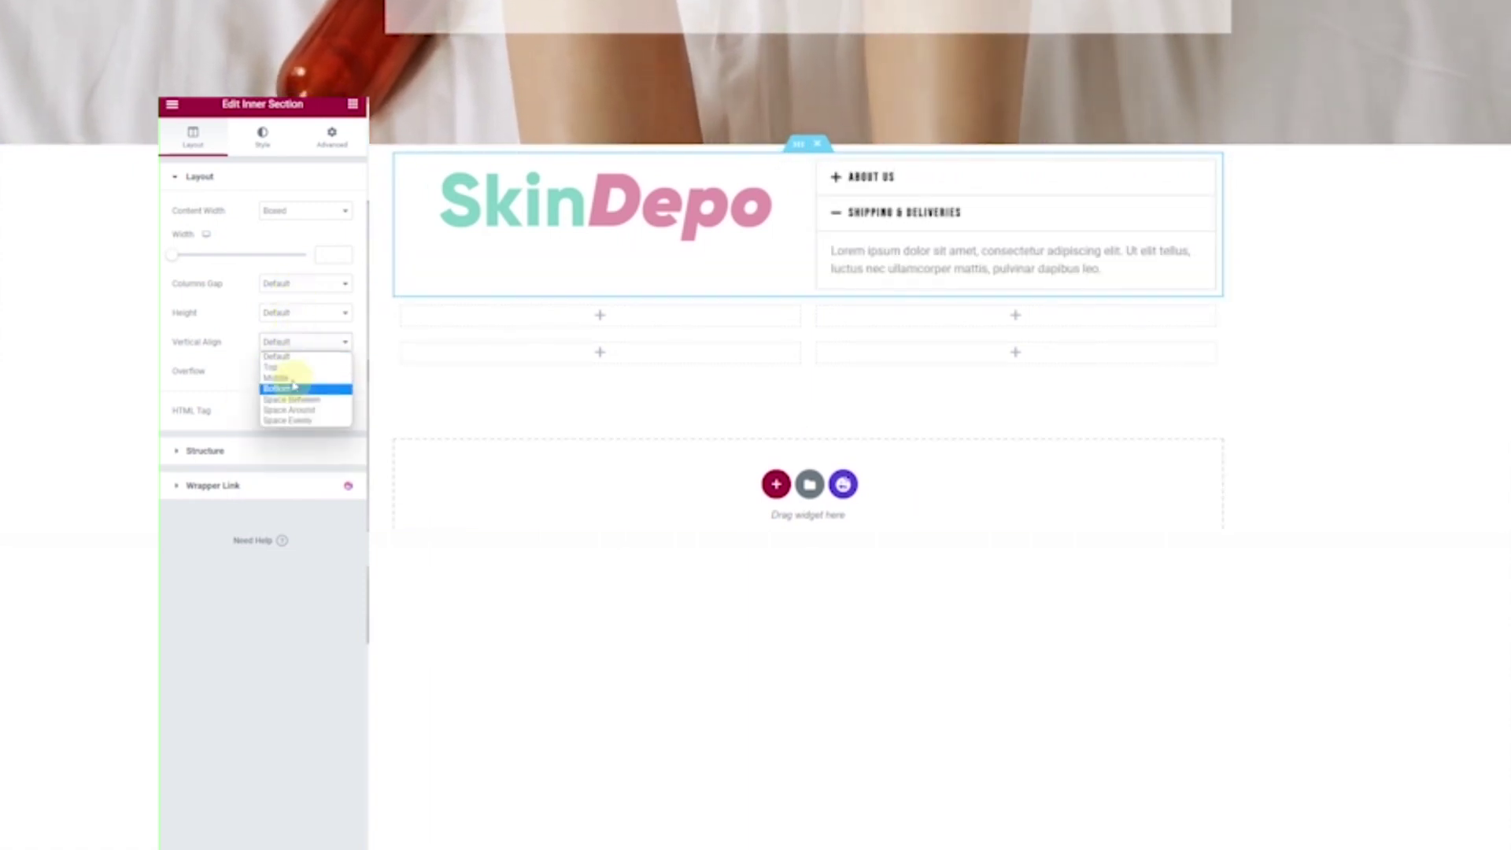
left_click(294, 383)
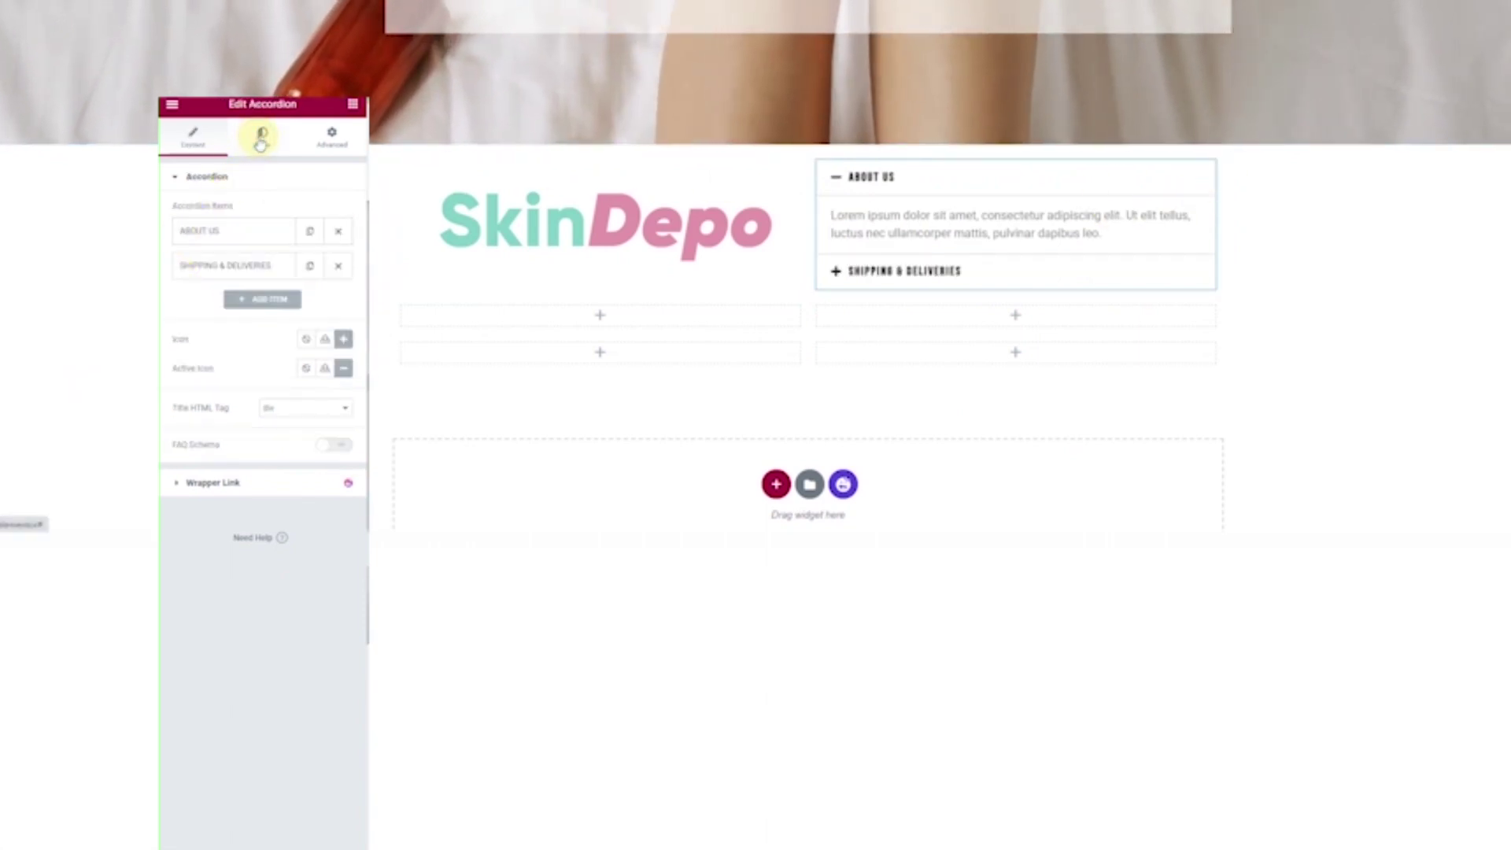
left_click(260, 139)
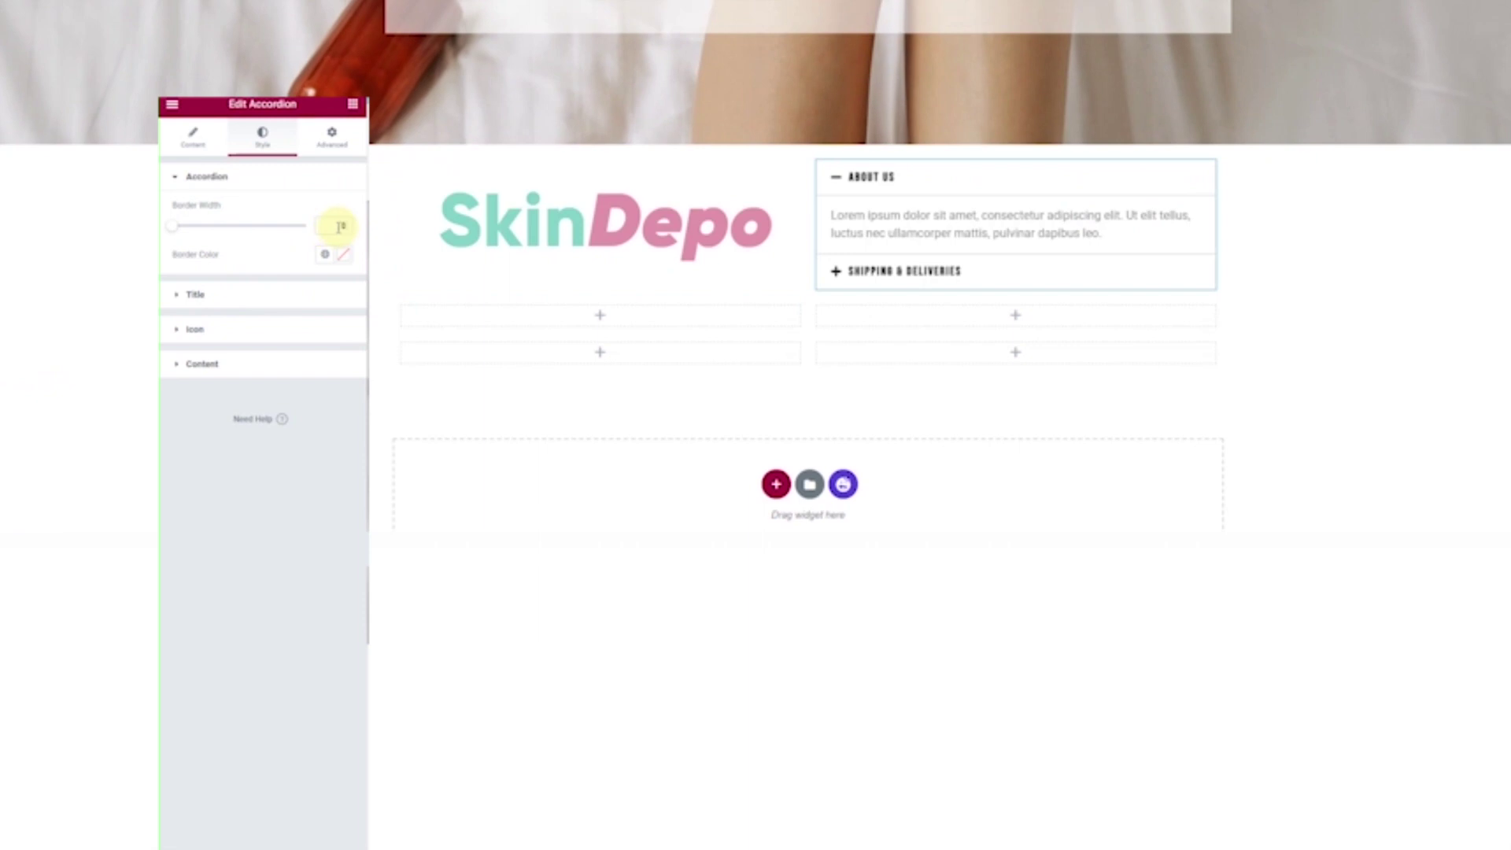
type("0")
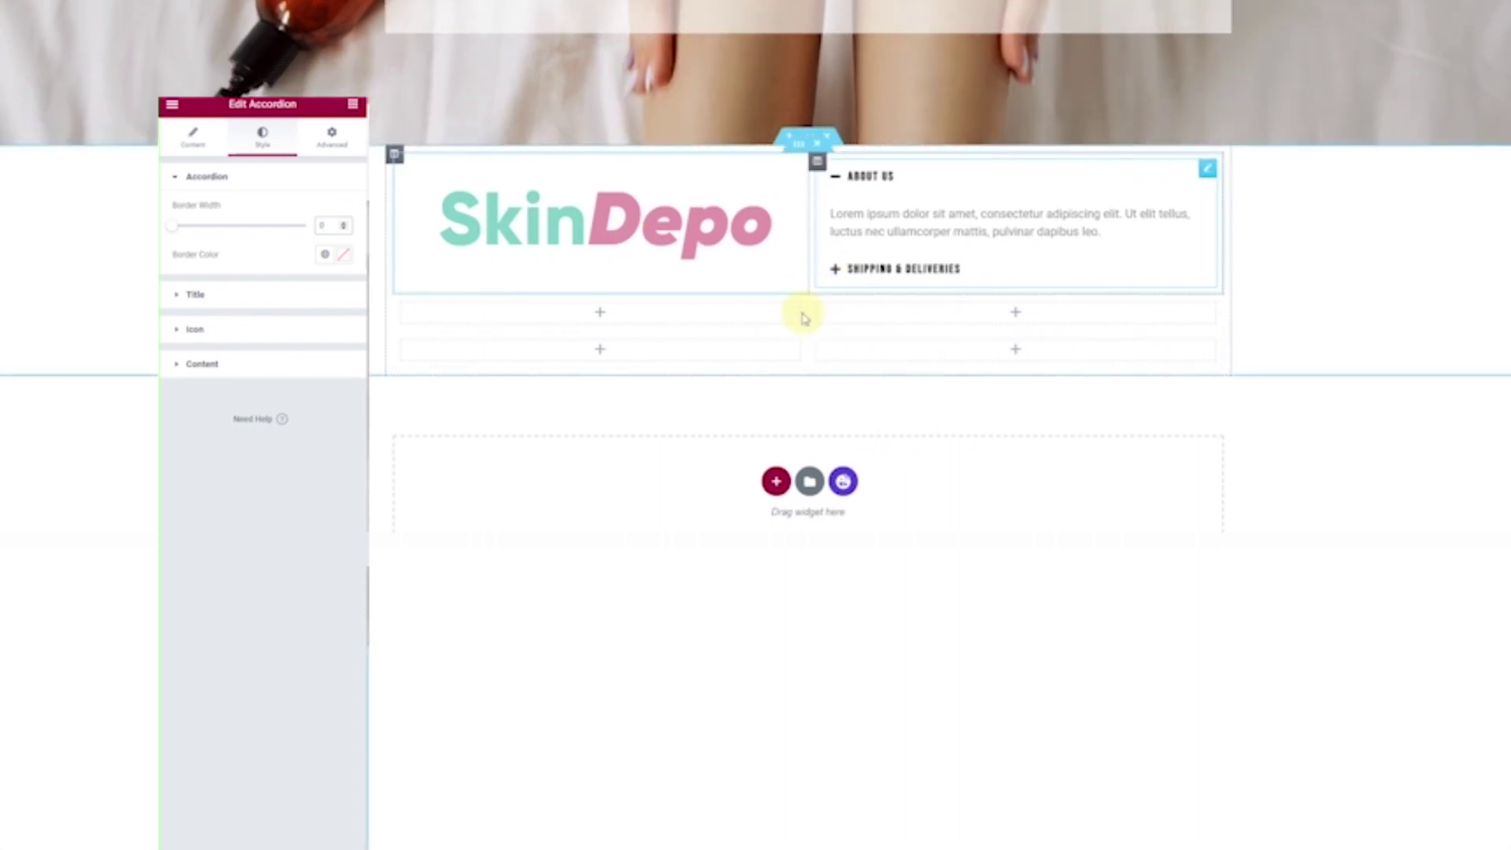
Add a Text Editor widget to the second row's first column with the text "SKINDEPO. All rights reserved.".
left_click(975, 313)
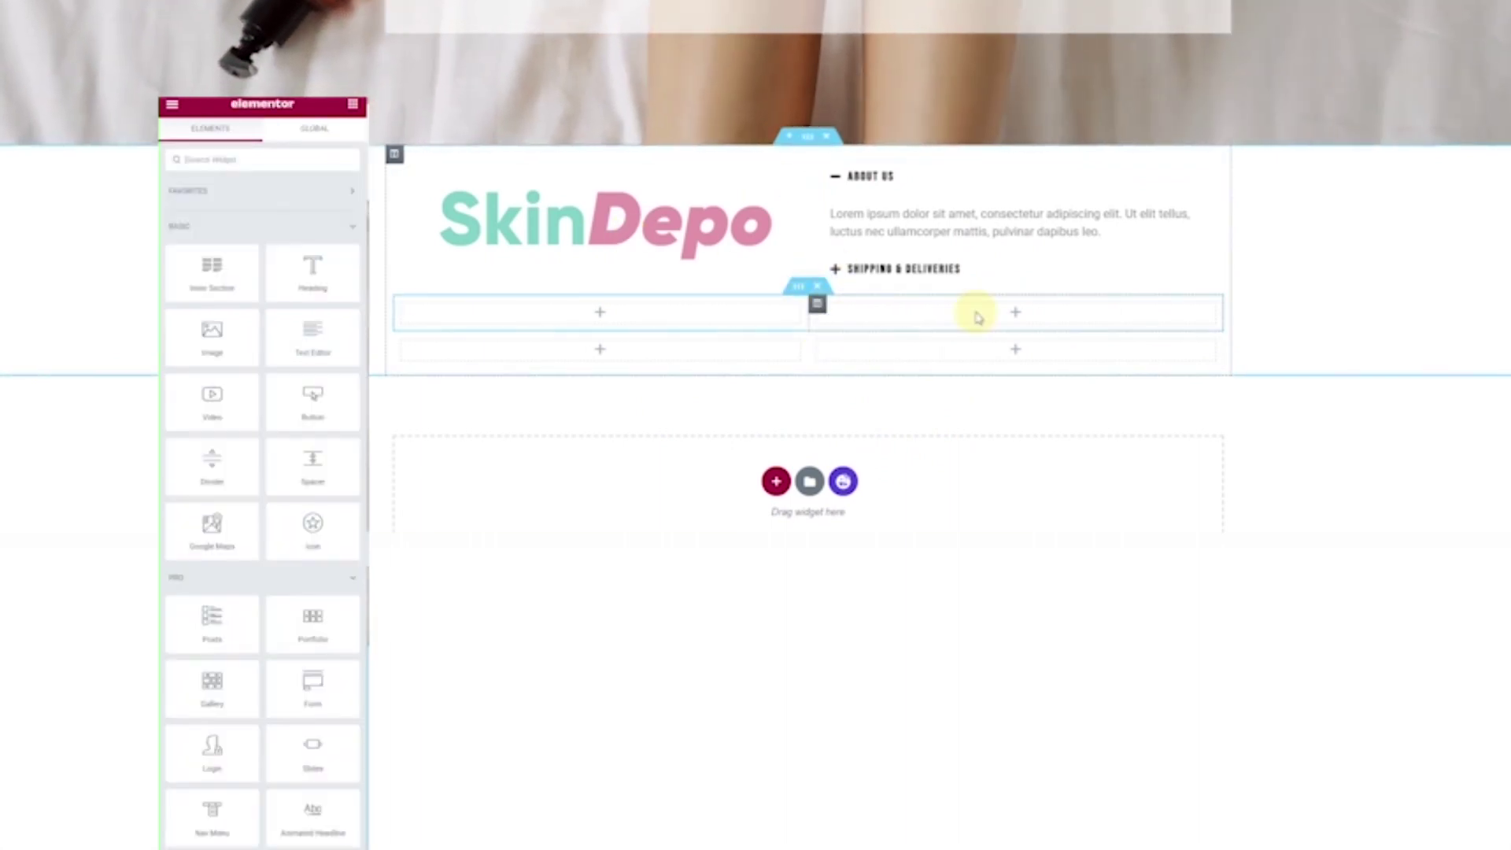
left_click(260, 159)
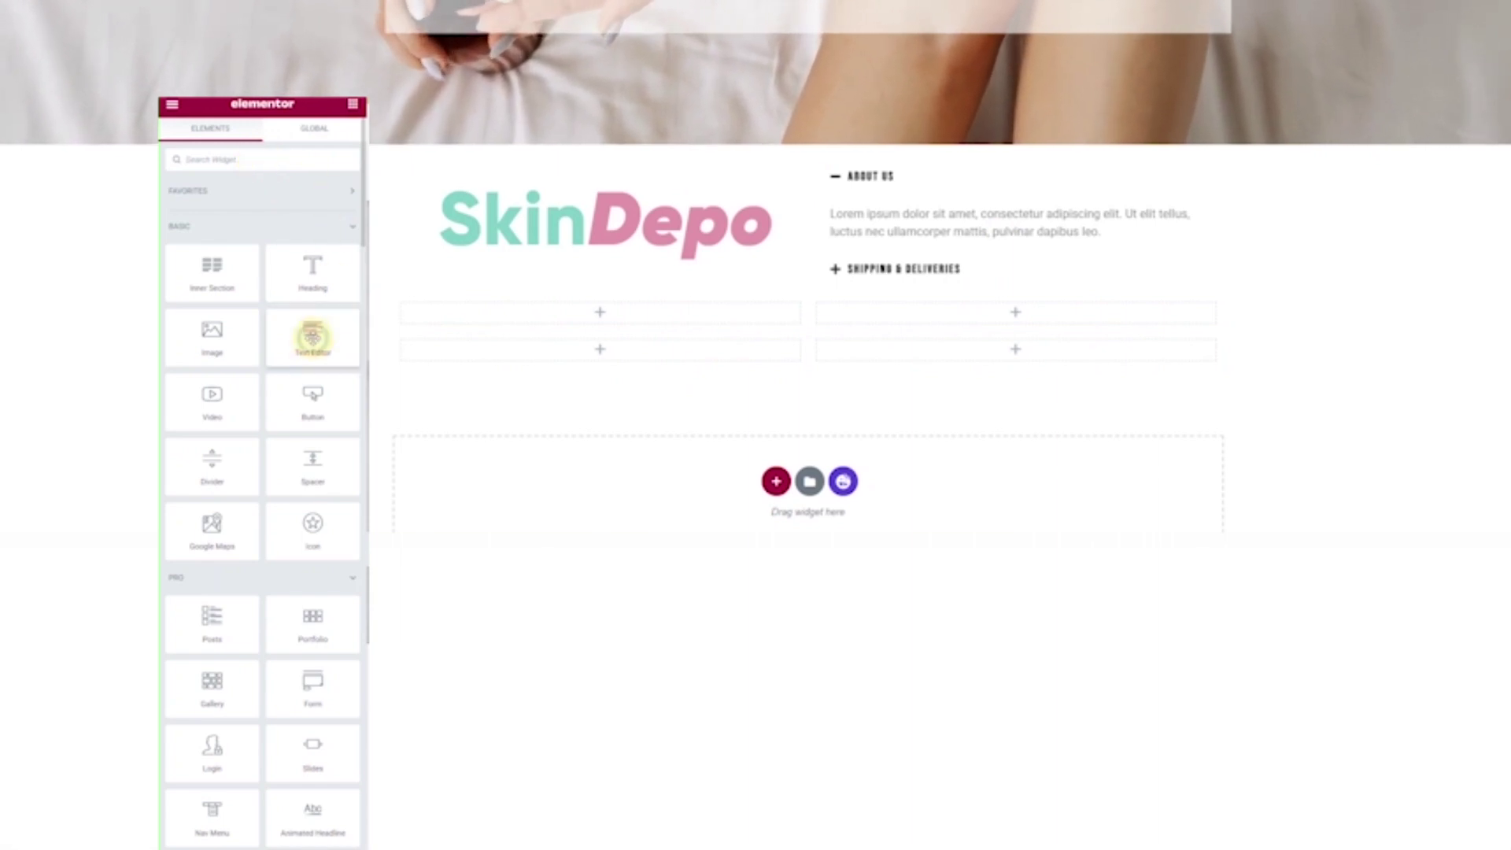
left_click_drag(586, 322, 600, 315)
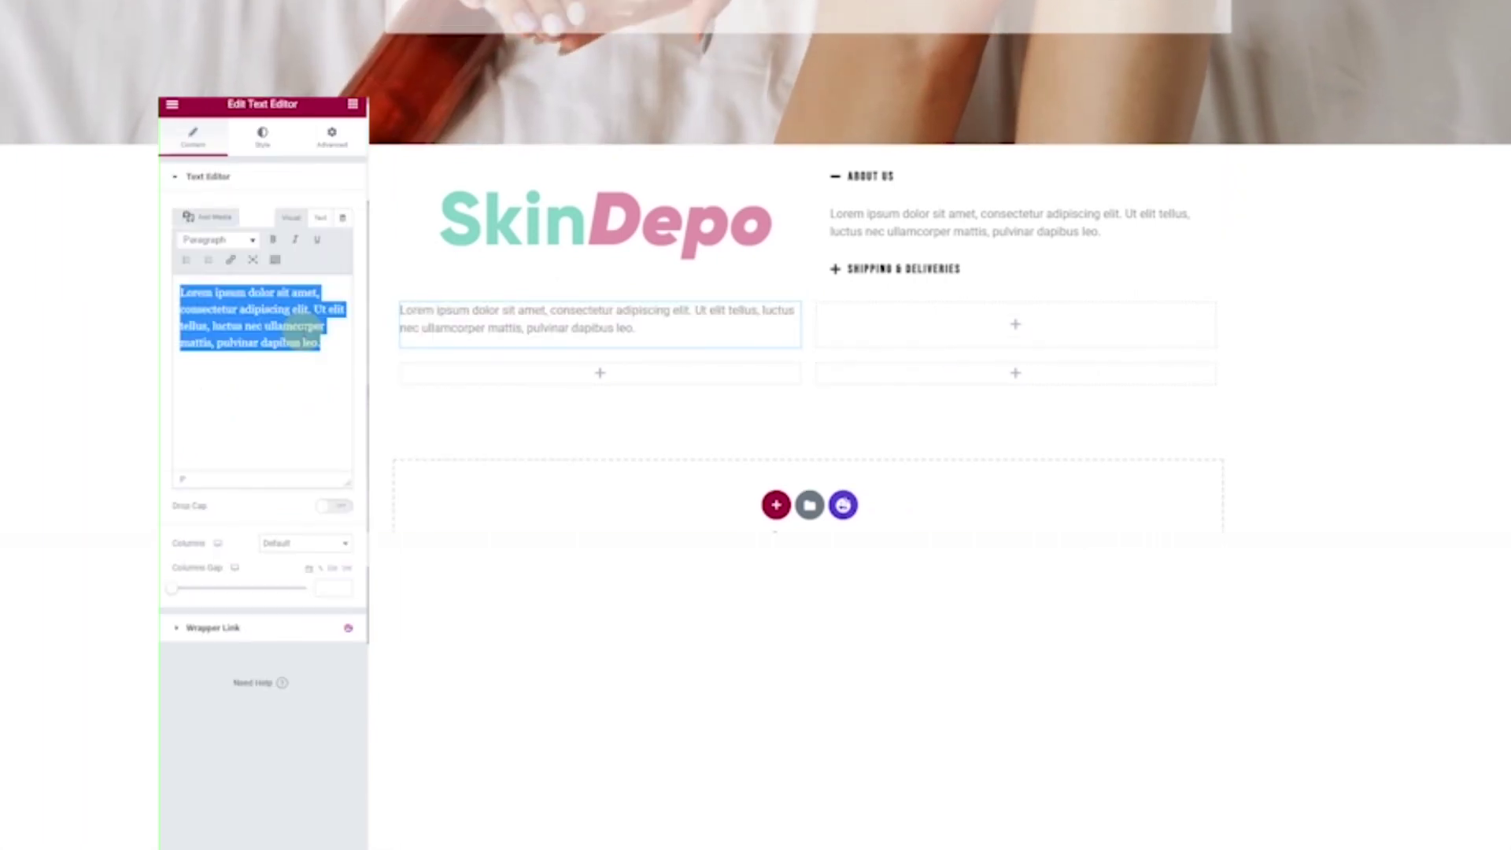
type("SKINDE")
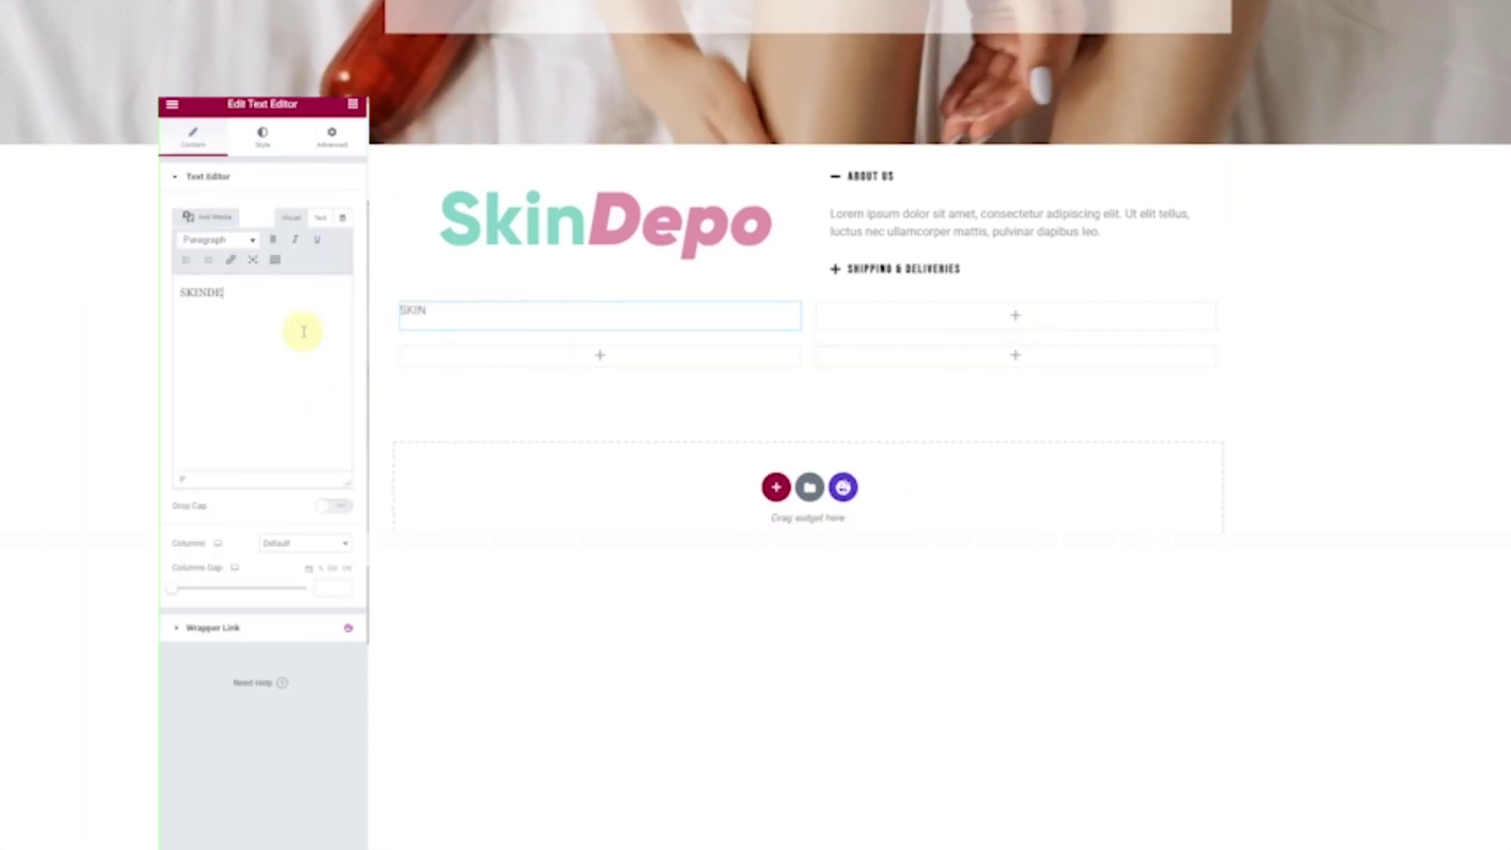
type("PO.")
key("Caps_Lock")
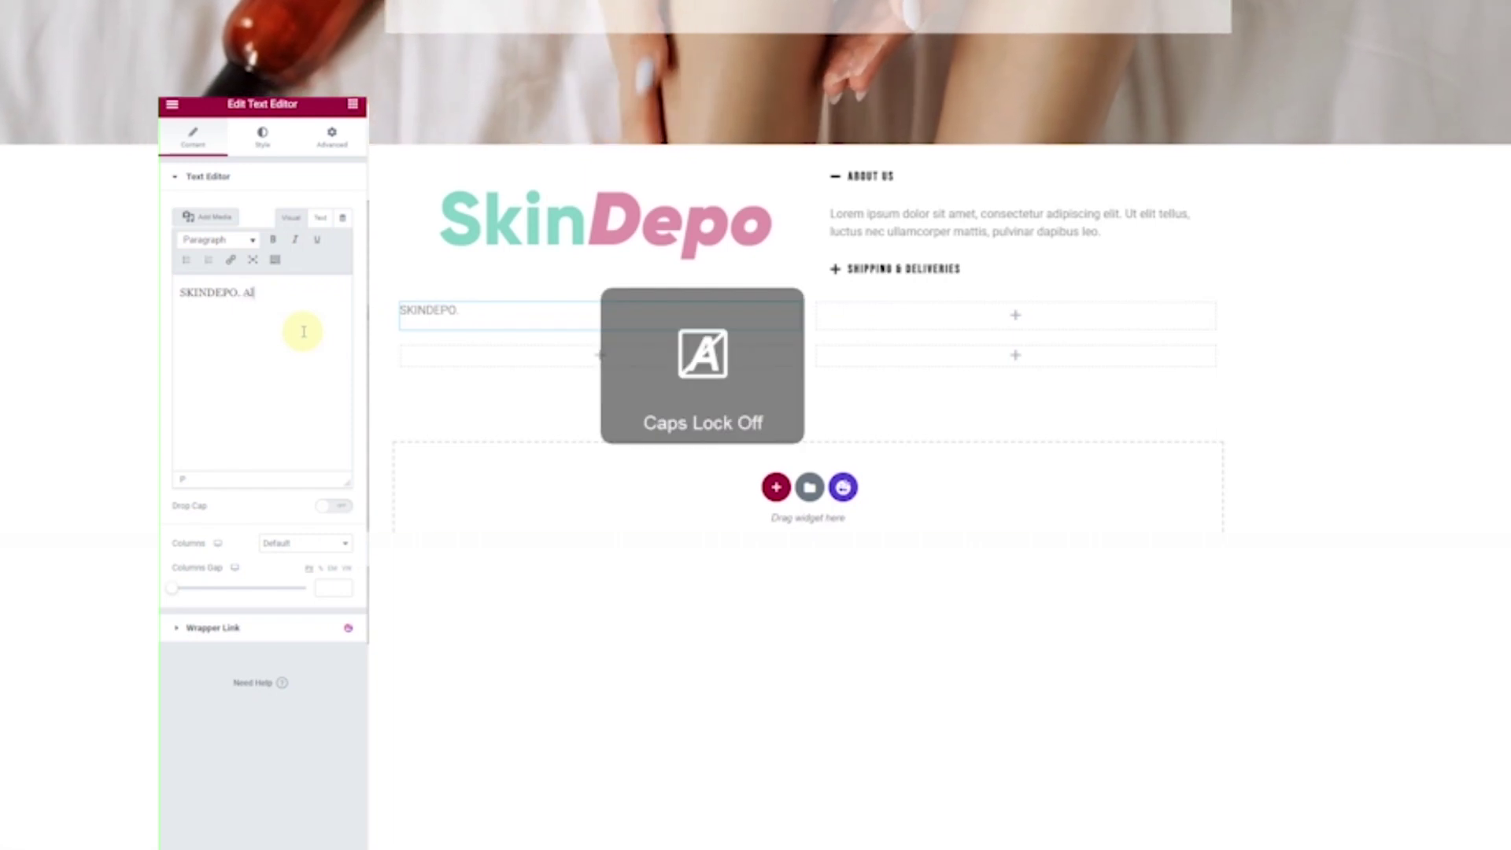
type("All rights reserved.")
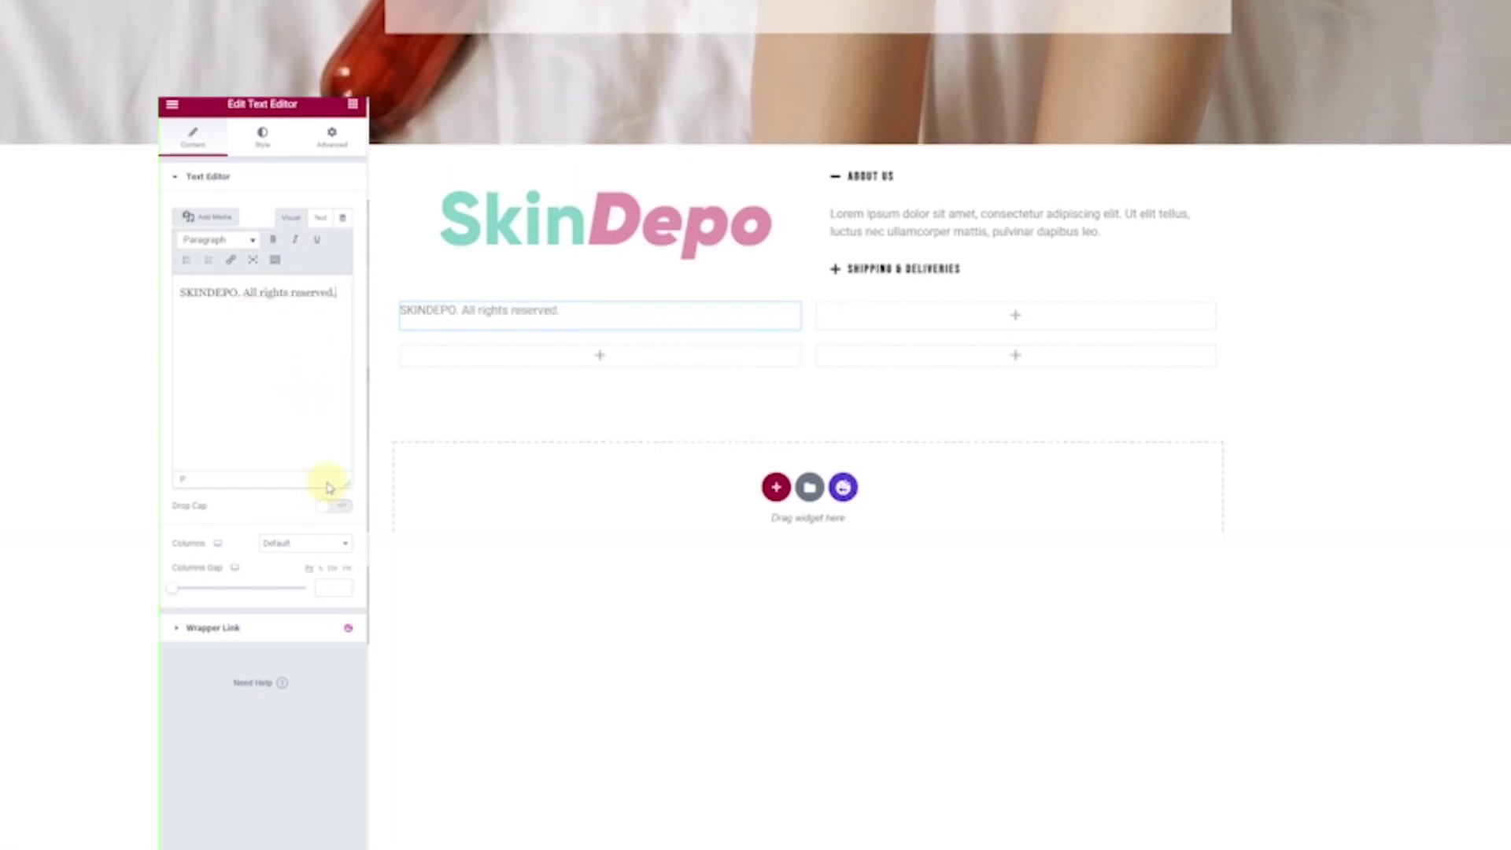
Add a Nav Menu widget beneath the copyright text in the second row's first column.
left_click(352, 103)
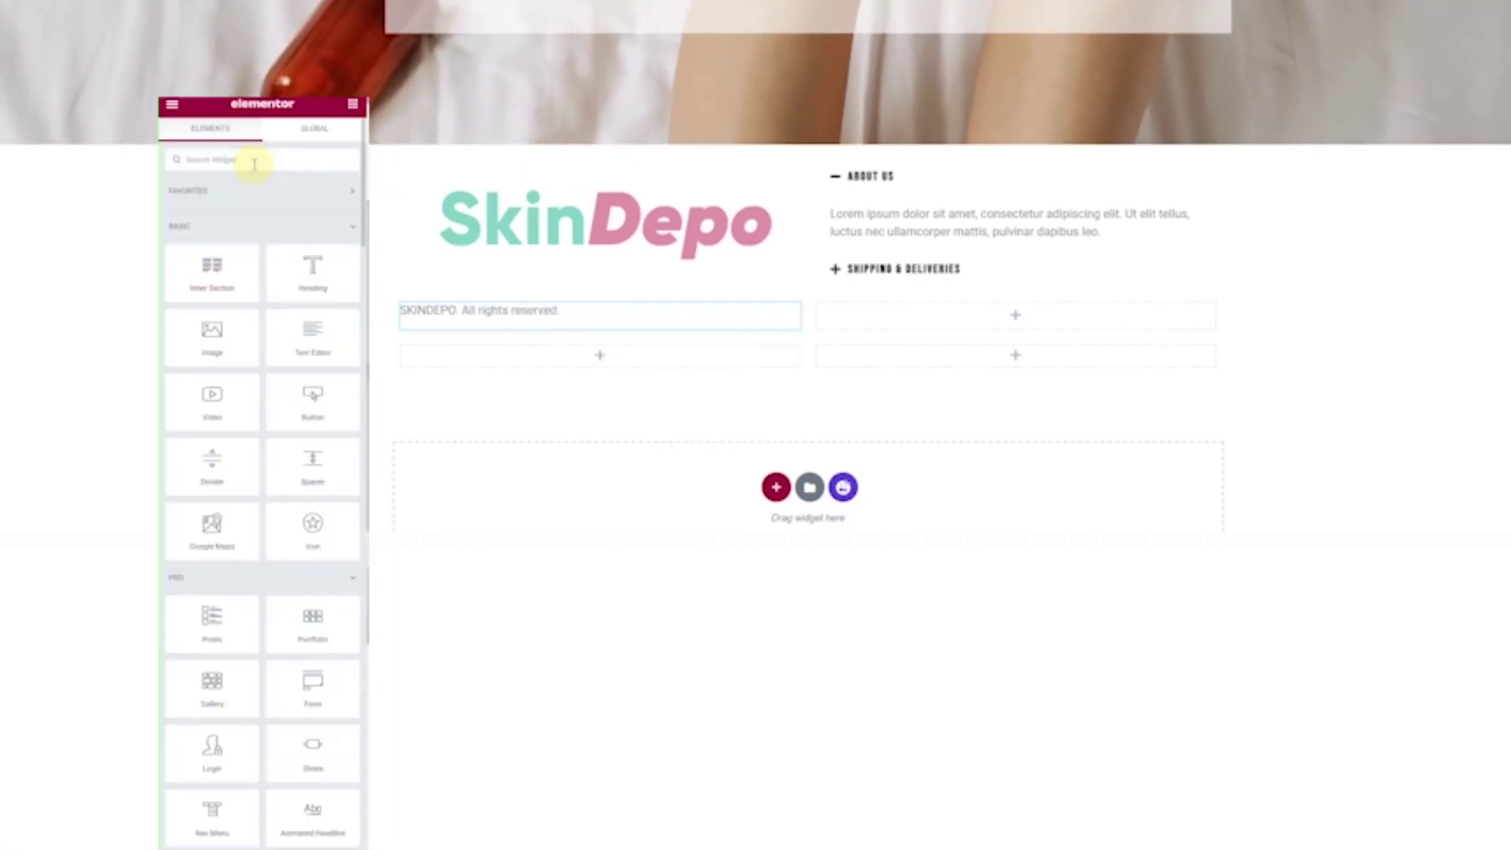
left_click(266, 163)
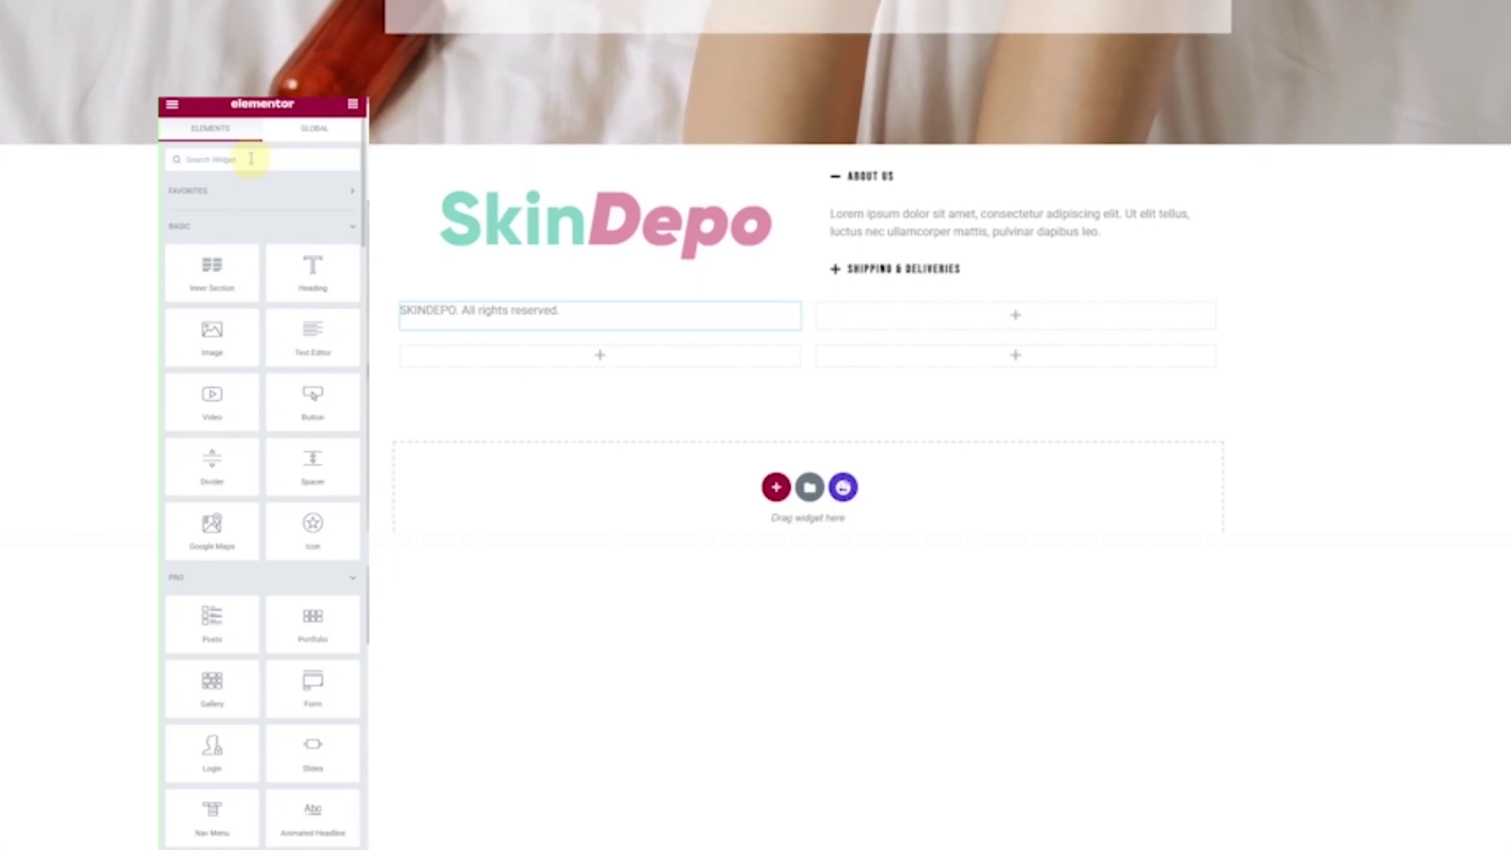
type("menu")
left_click_drag(323, 285, 492, 319)
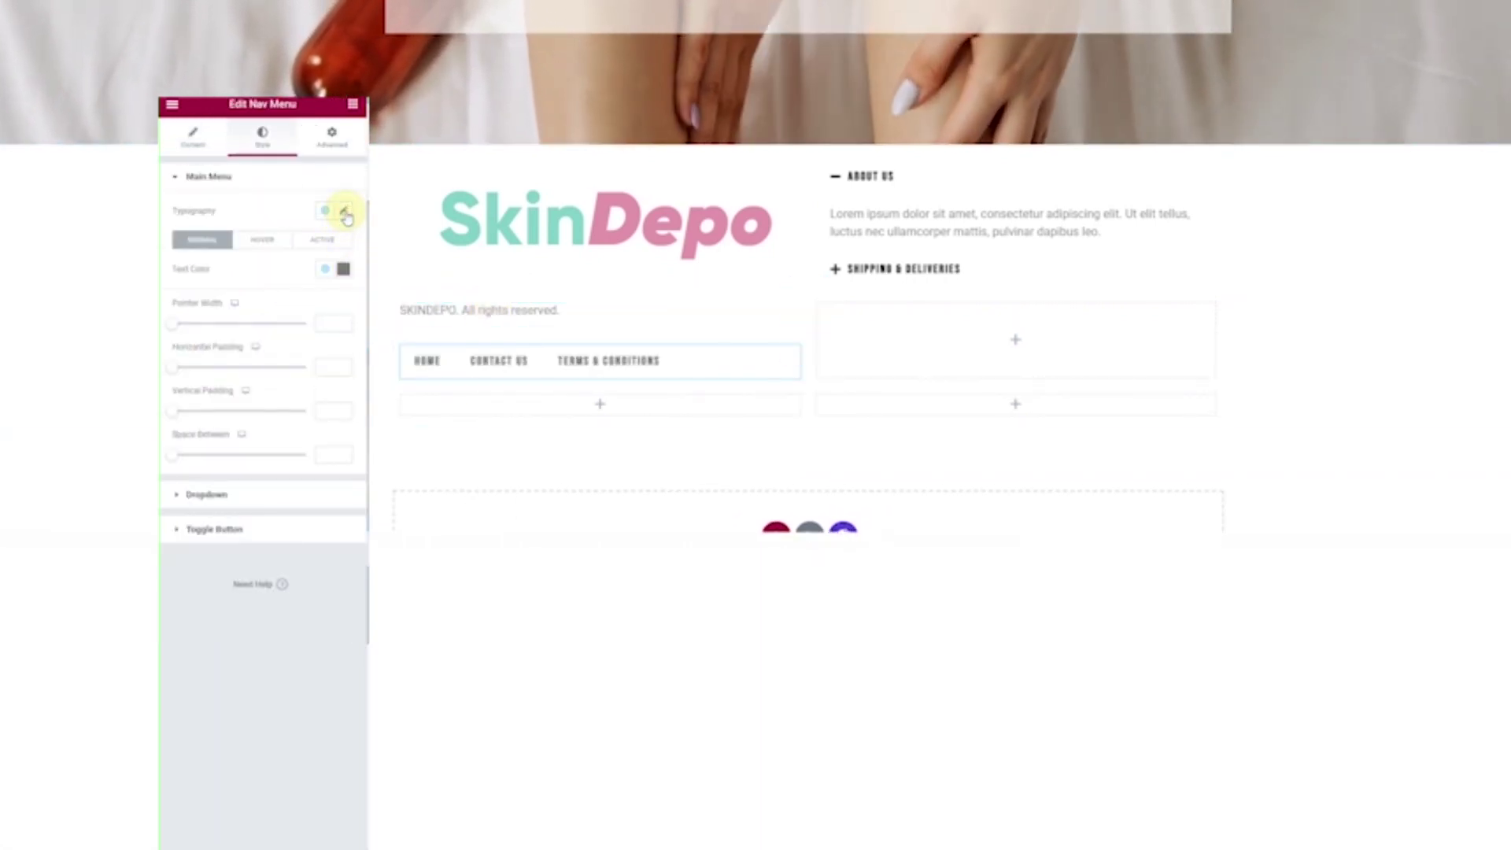
Change the footer nav menu's font family and set its font size to 12.
left_click(345, 211)
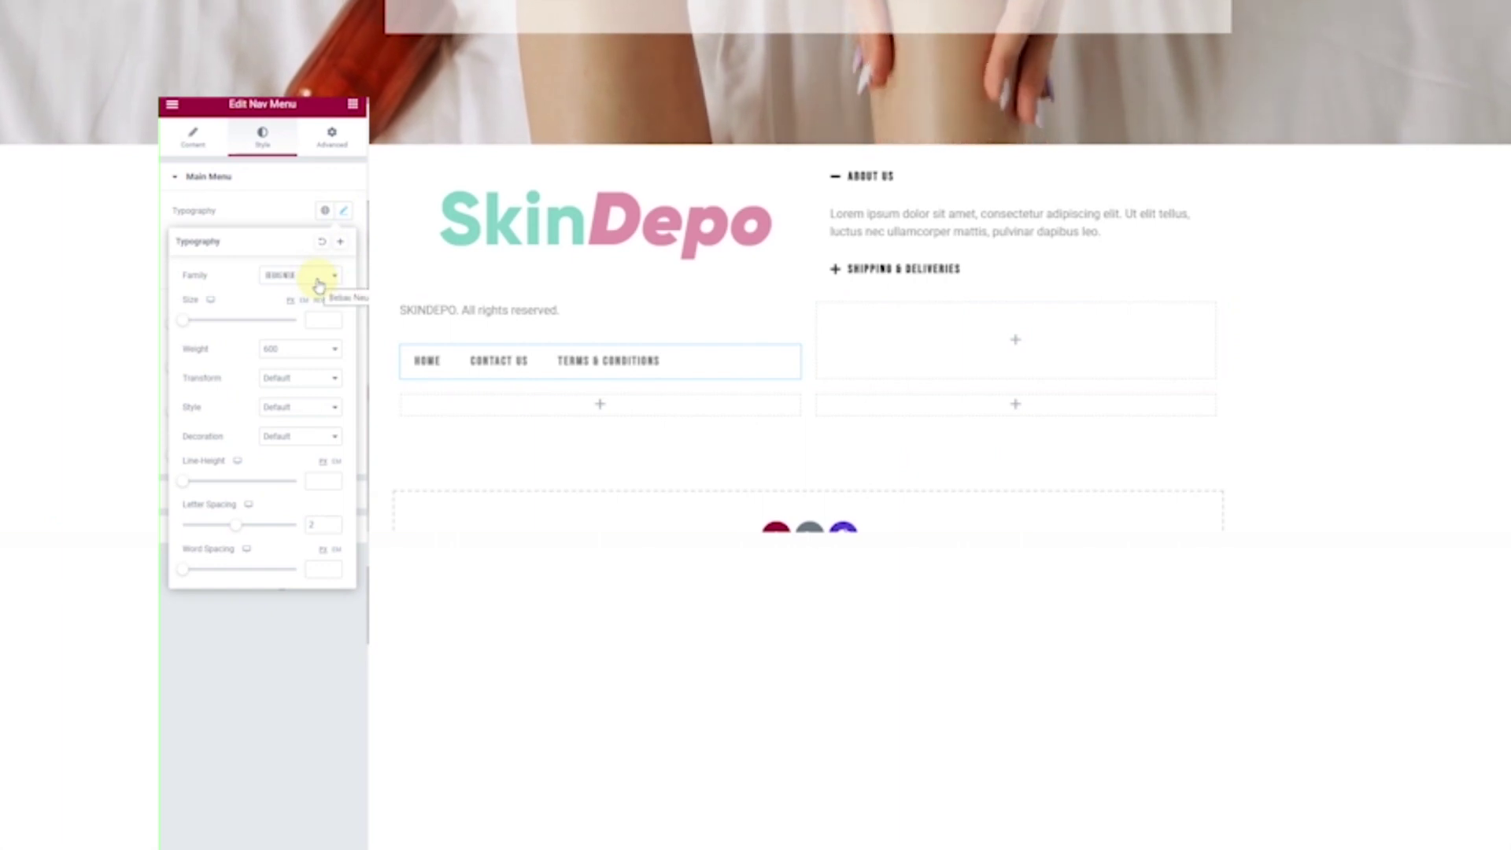
left_click(318, 277)
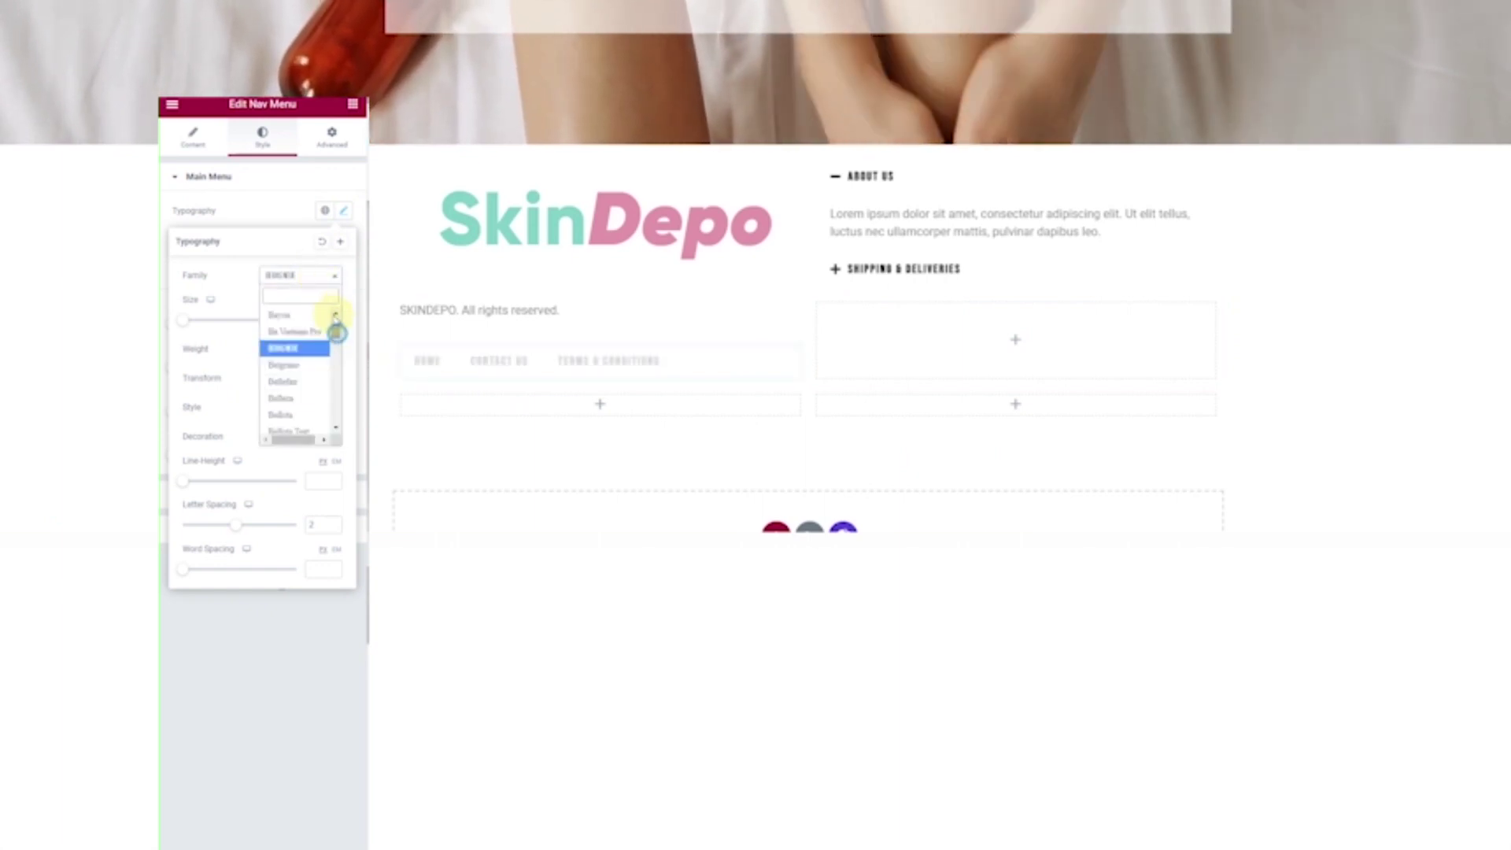
left_click(301, 348)
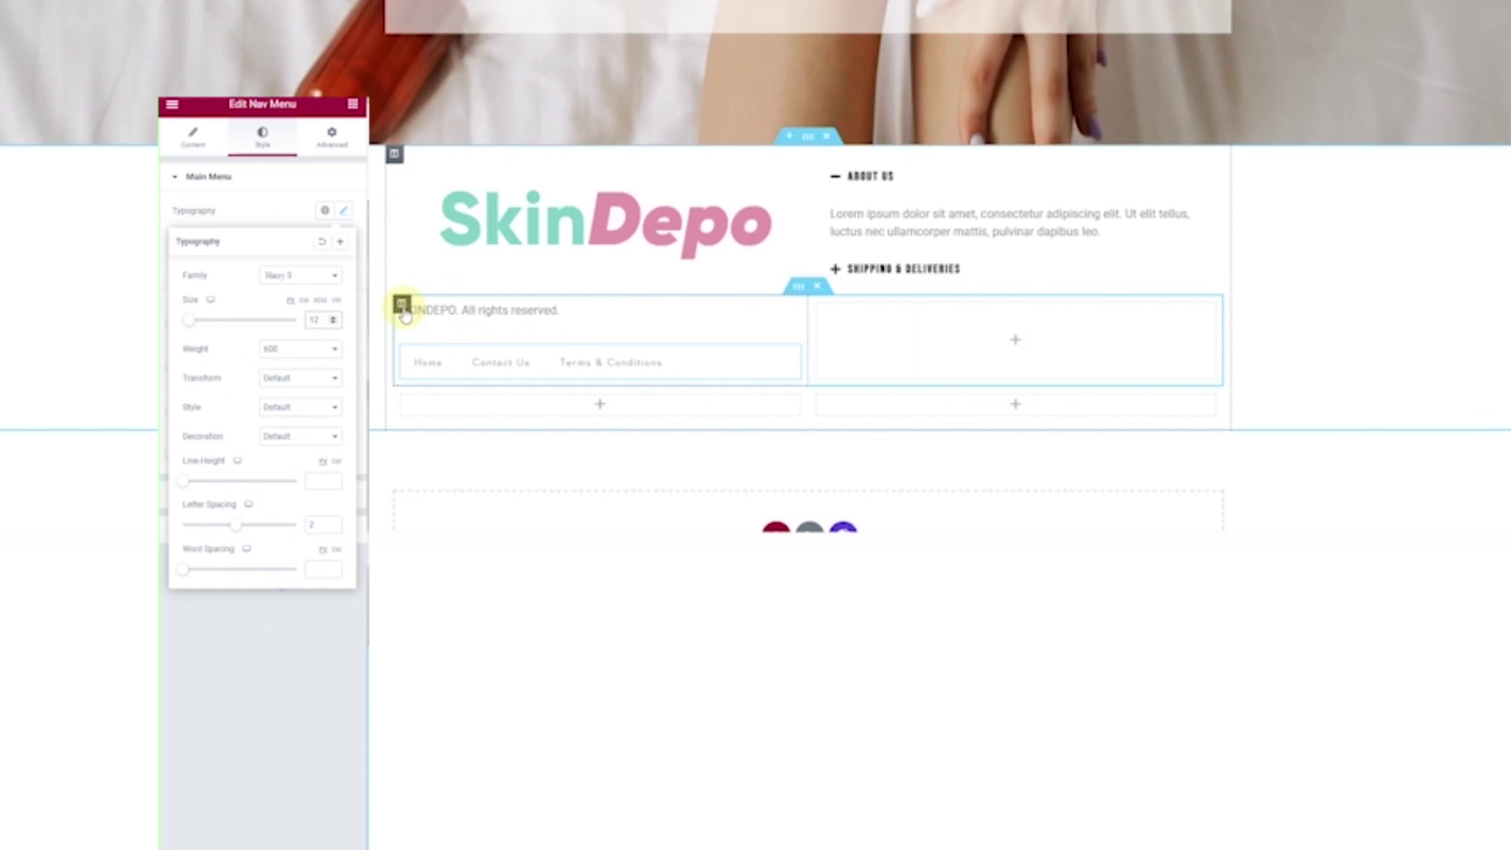
Give the copyright text the same font family as the nav menu and set its column's widgets space to 0.
left_click(438, 311)
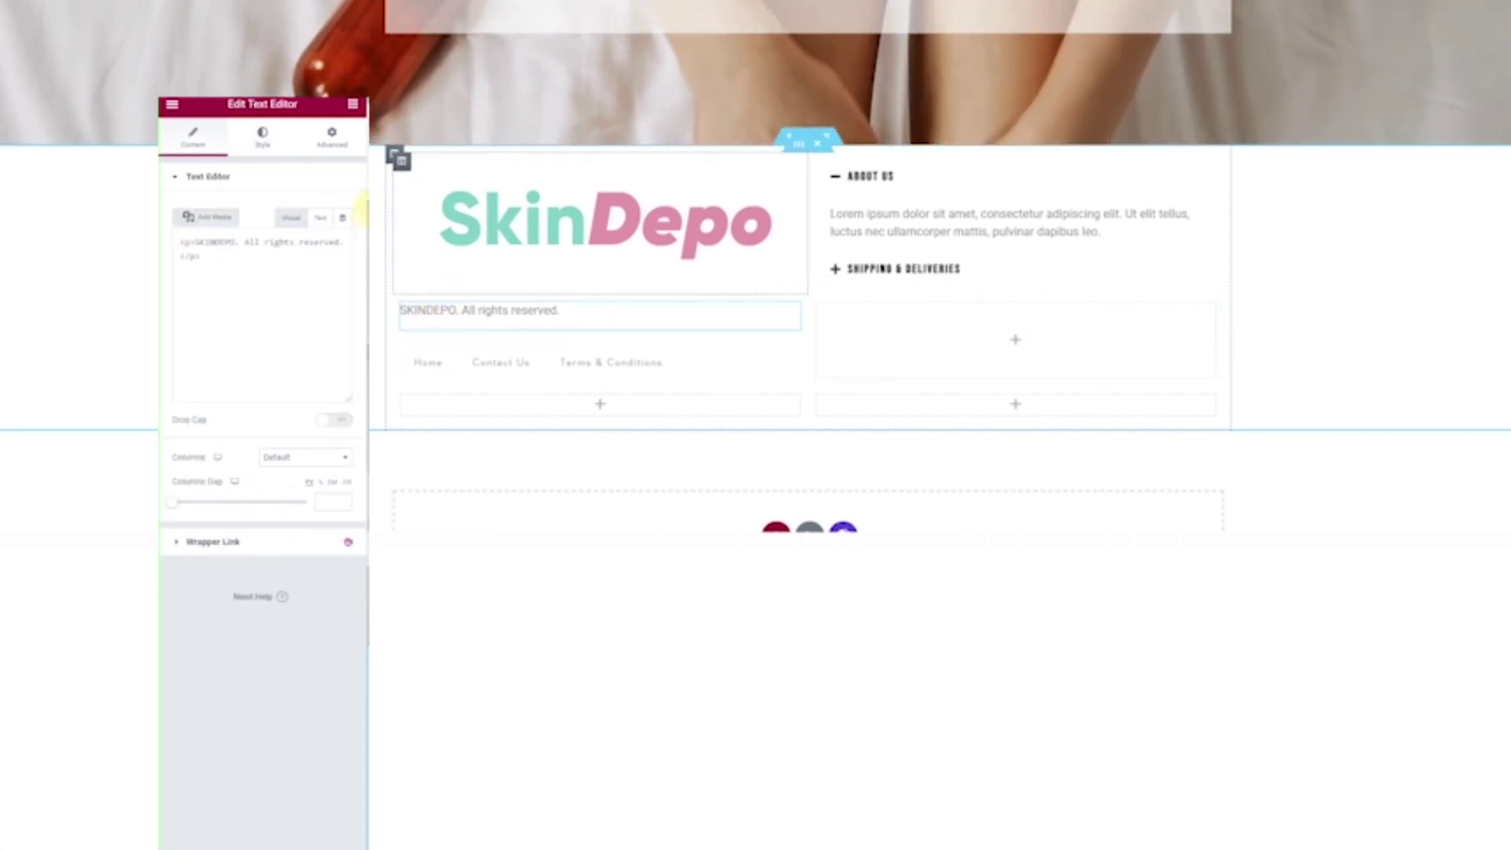
left_click(266, 141)
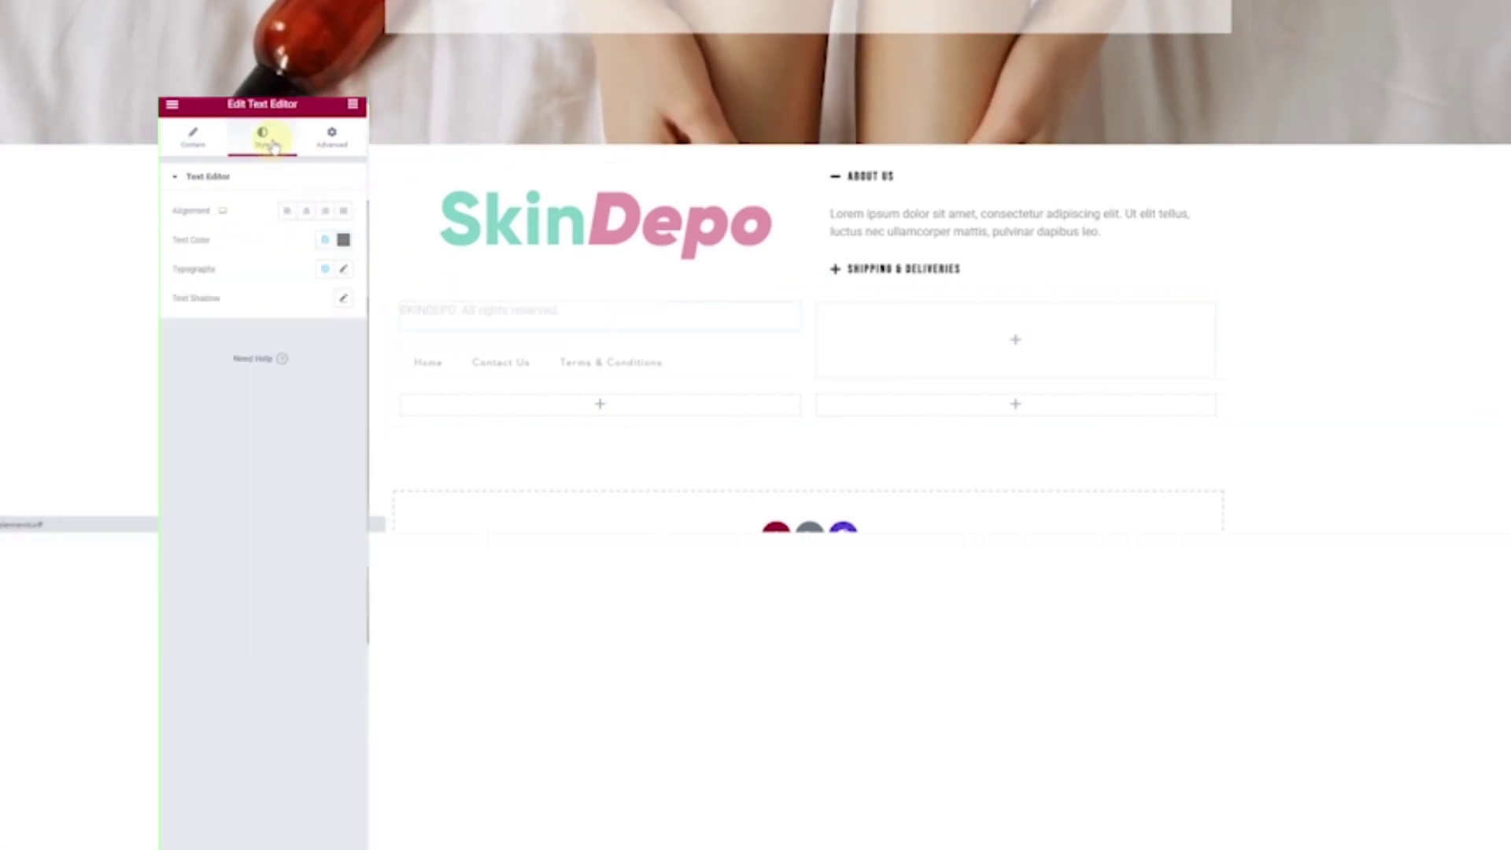
left_click(344, 268)
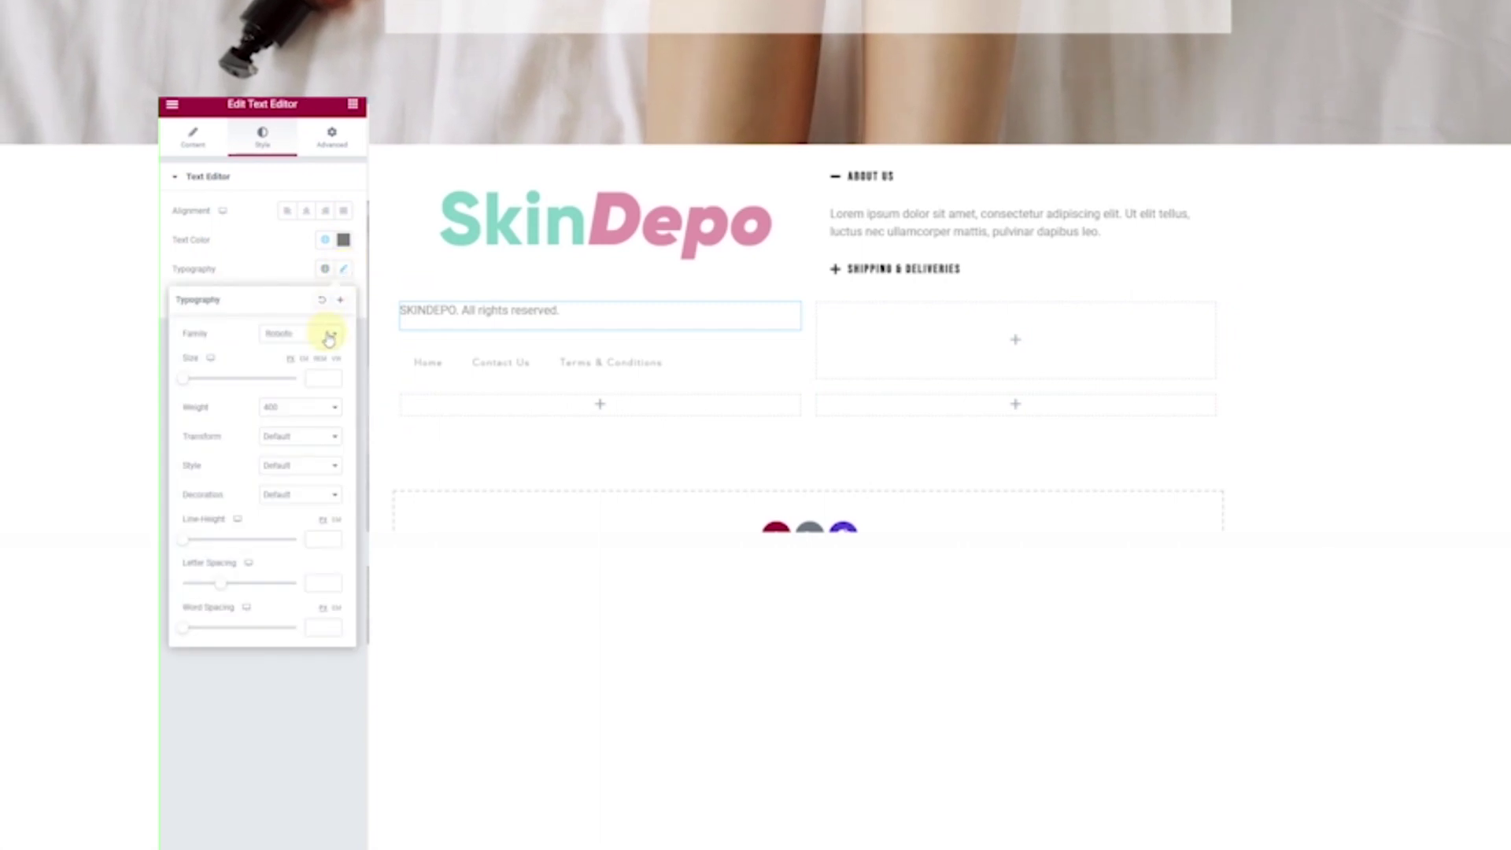
left_click(327, 337)
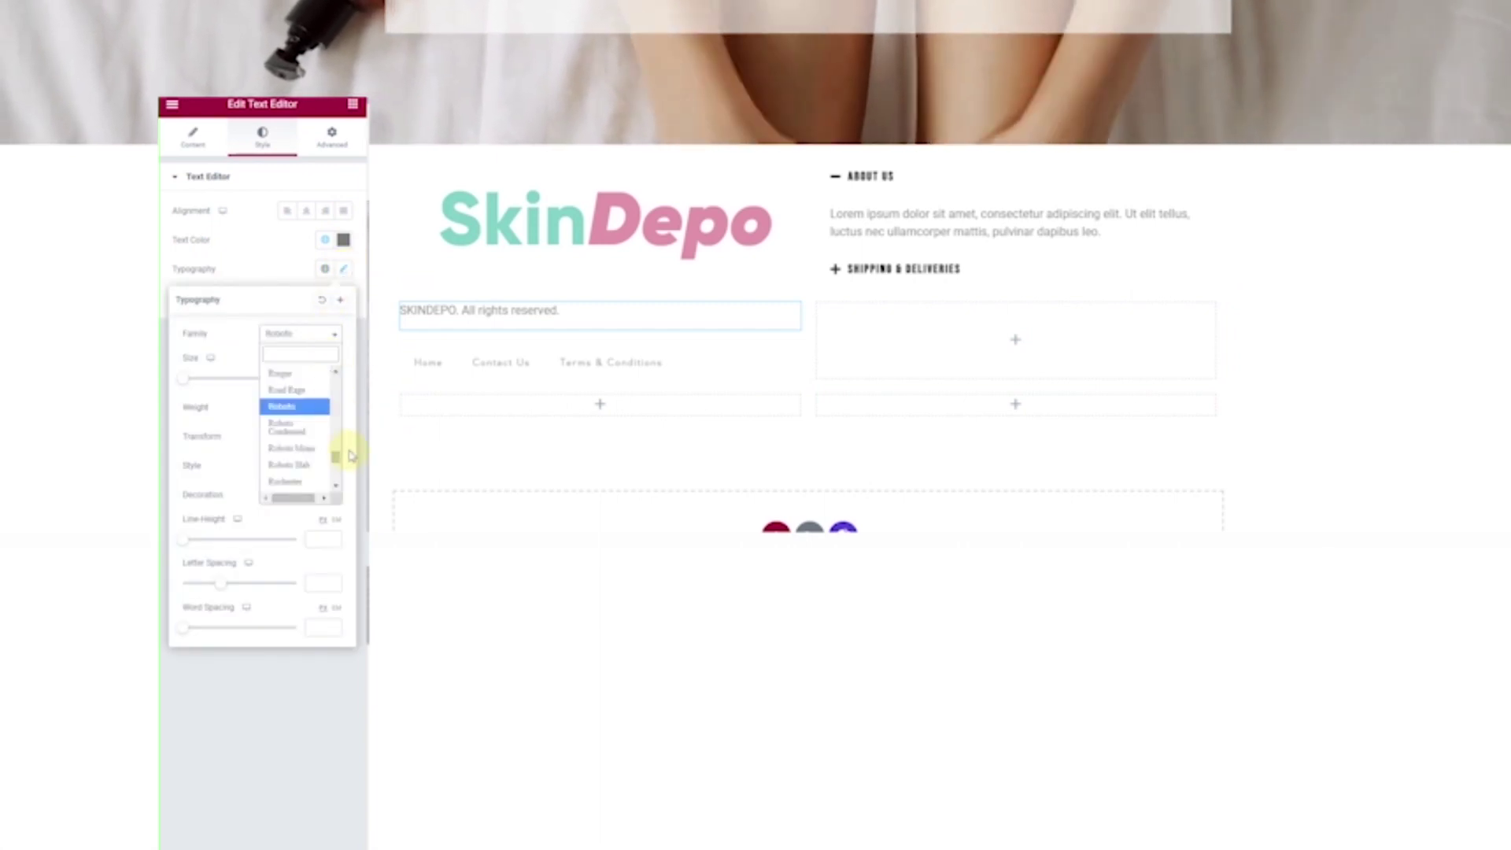
left_click(280, 373)
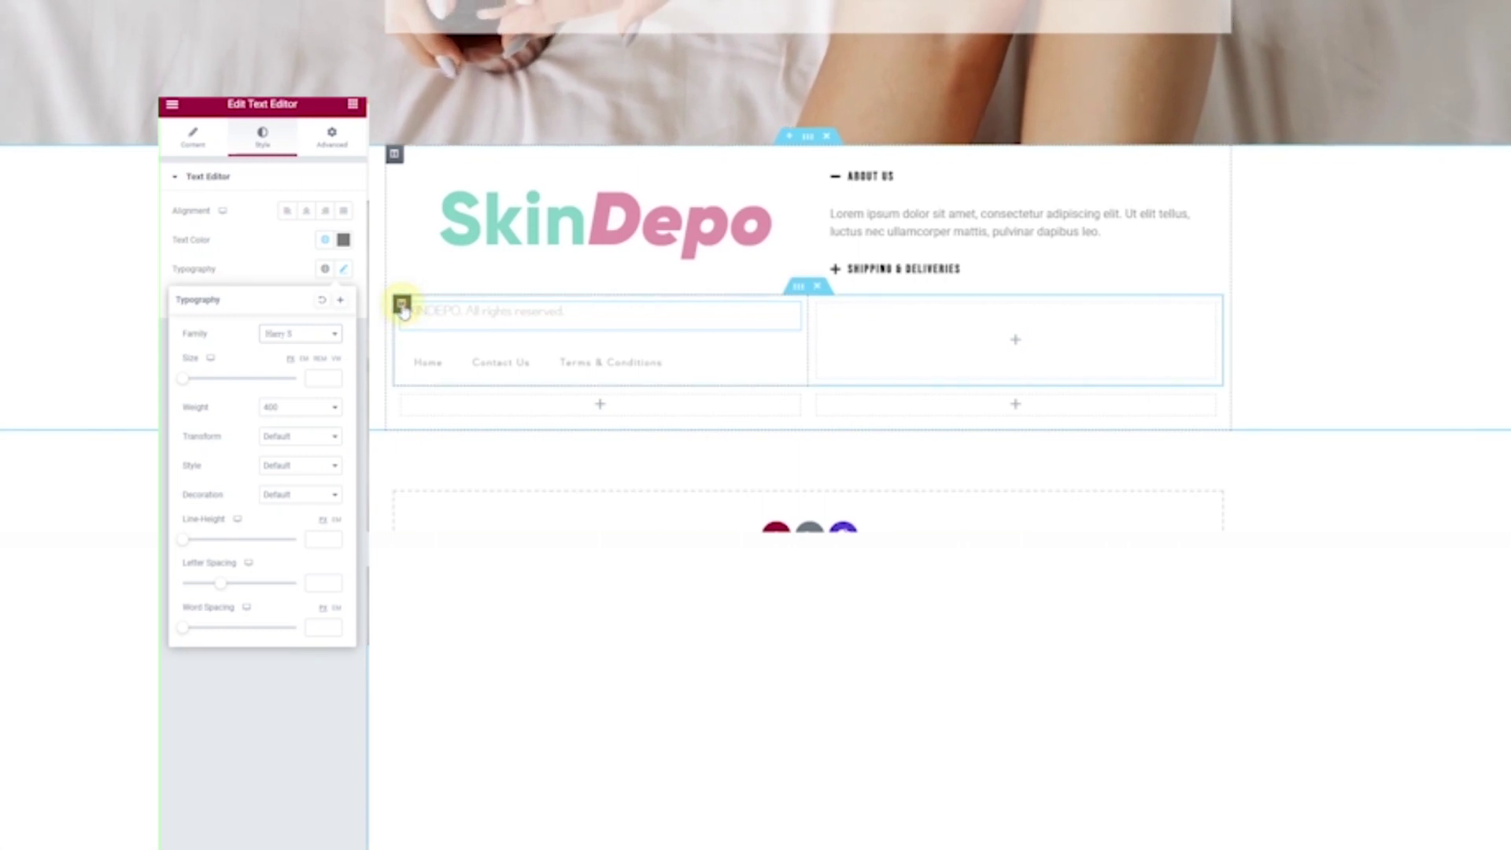
left_click(401, 305)
type("0")
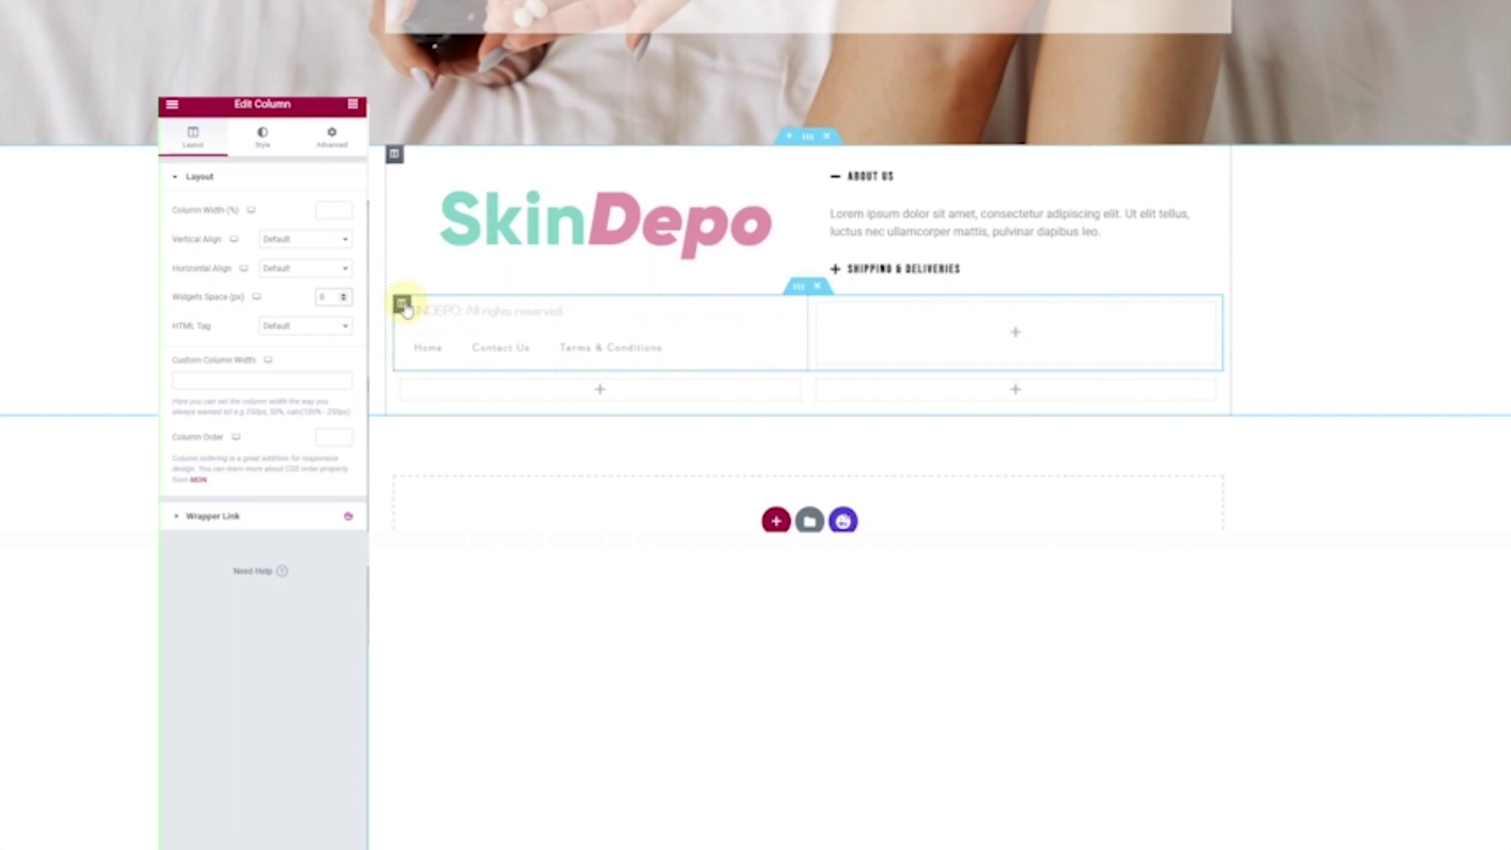
Set the nav menu's pointer and its mobile dropdown breakpoint to None.
left_click(607, 358)
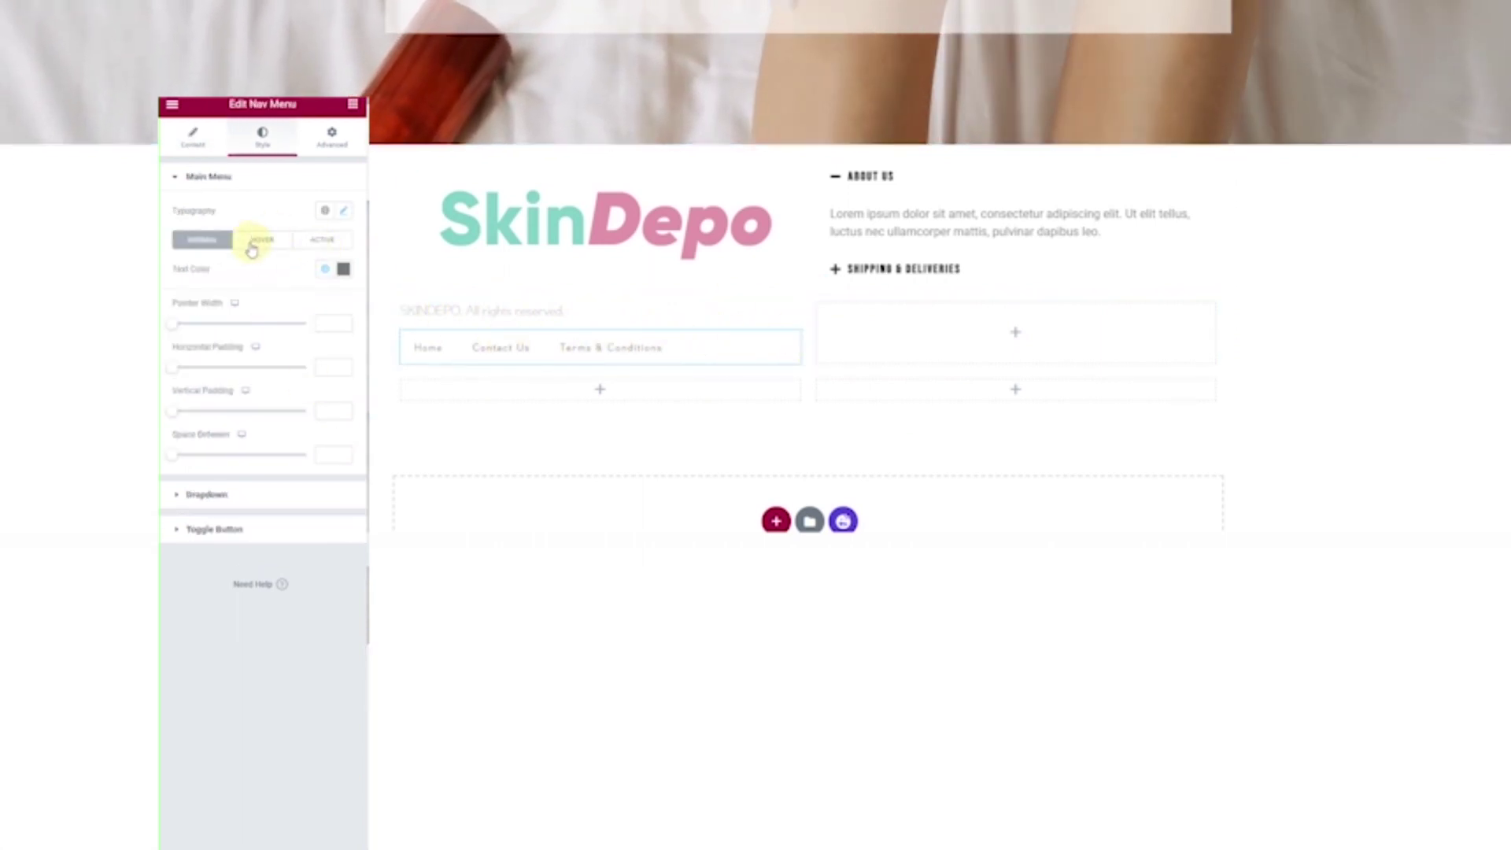
left_click(190, 132)
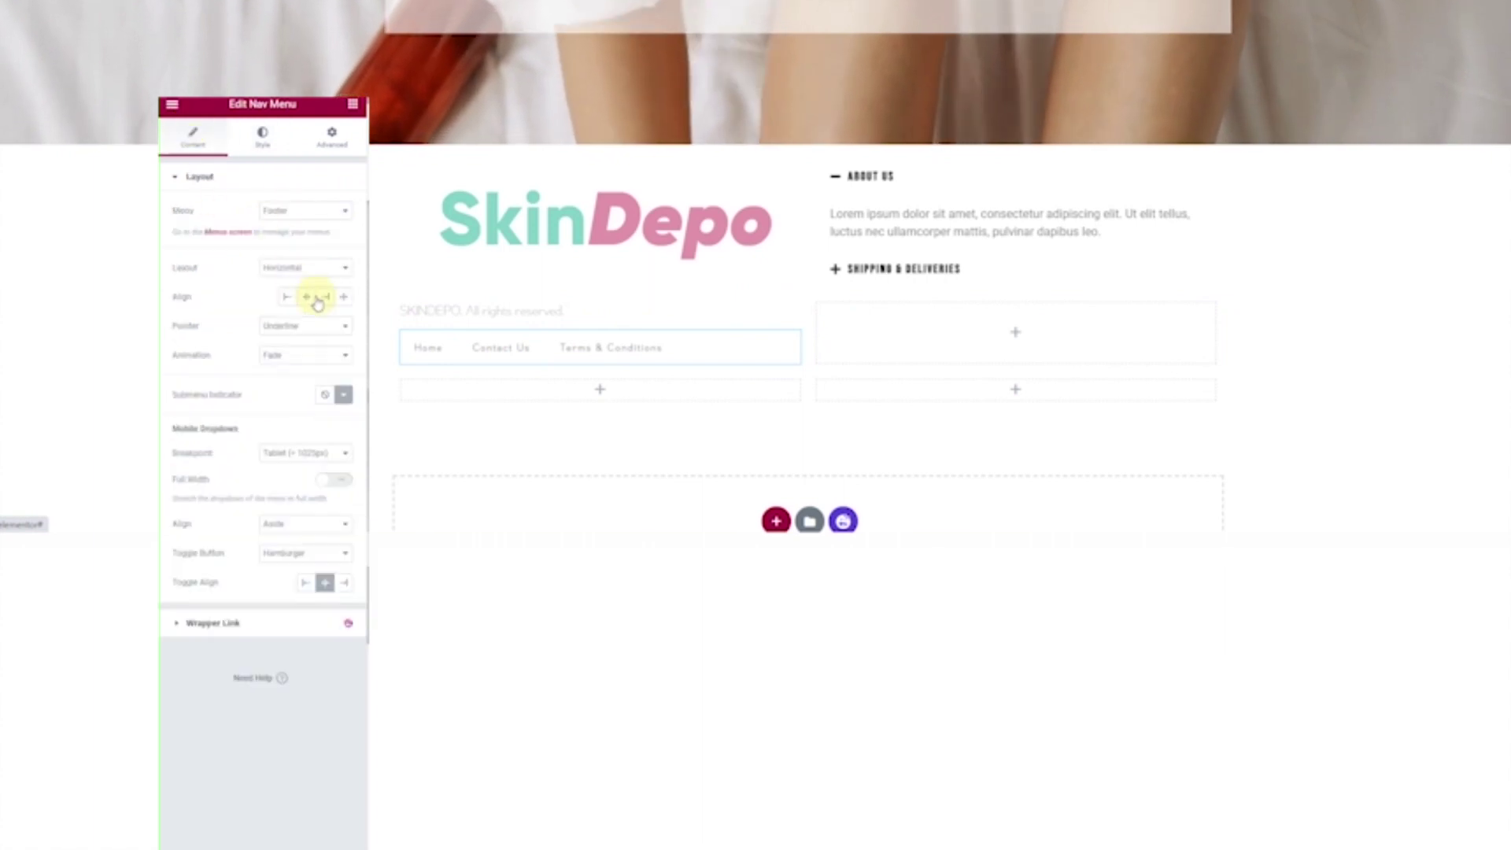
left_click(299, 326)
left_click(297, 340)
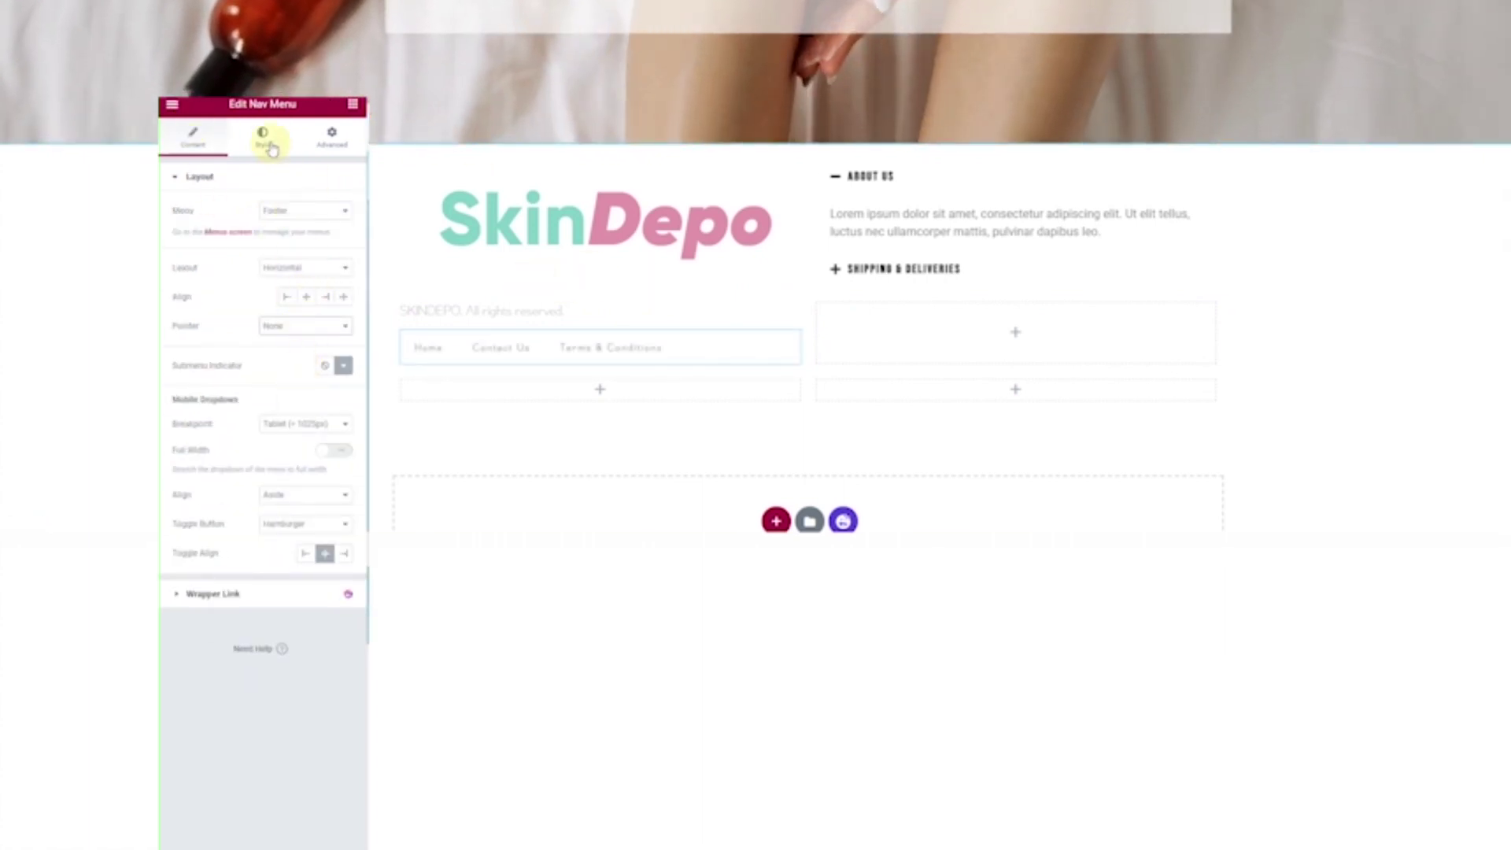
left_click(297, 425)
left_click(294, 464)
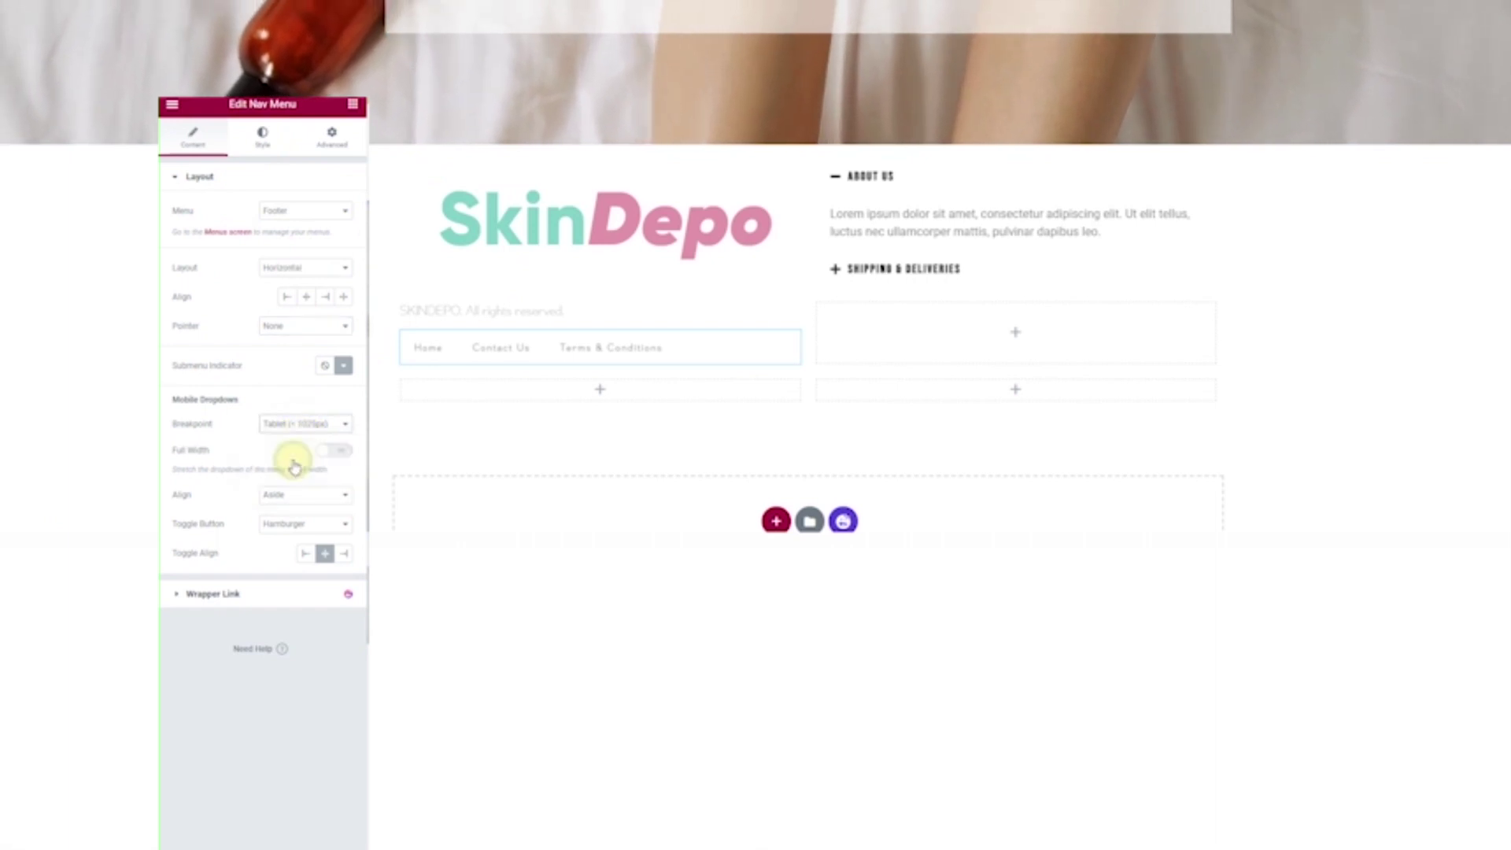
Set the horizontal padding of the nav menu's main menu to 5.
left_click(262, 135)
left_click(335, 326)
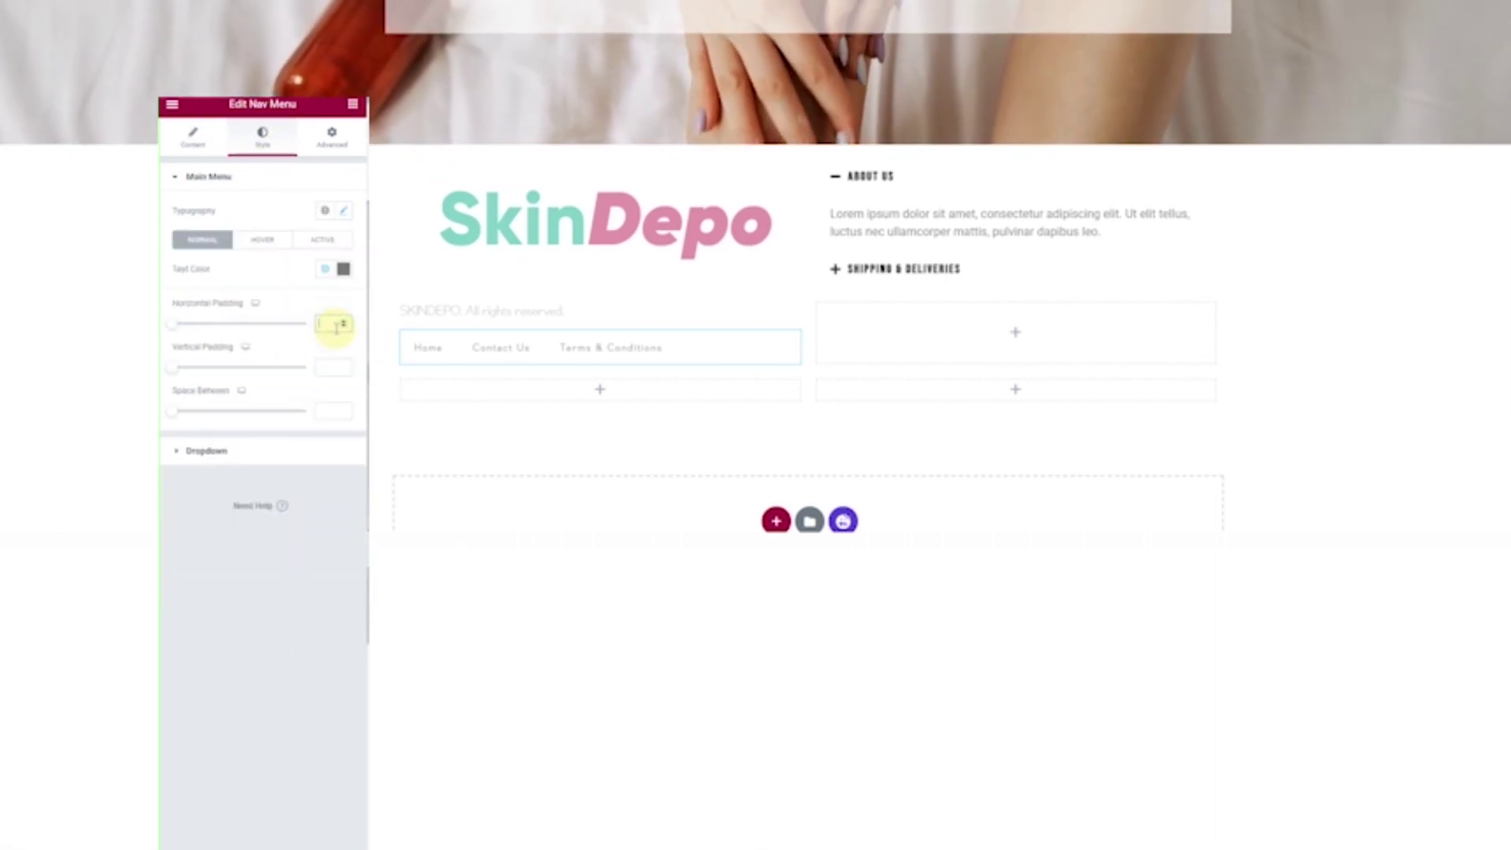
type("5")
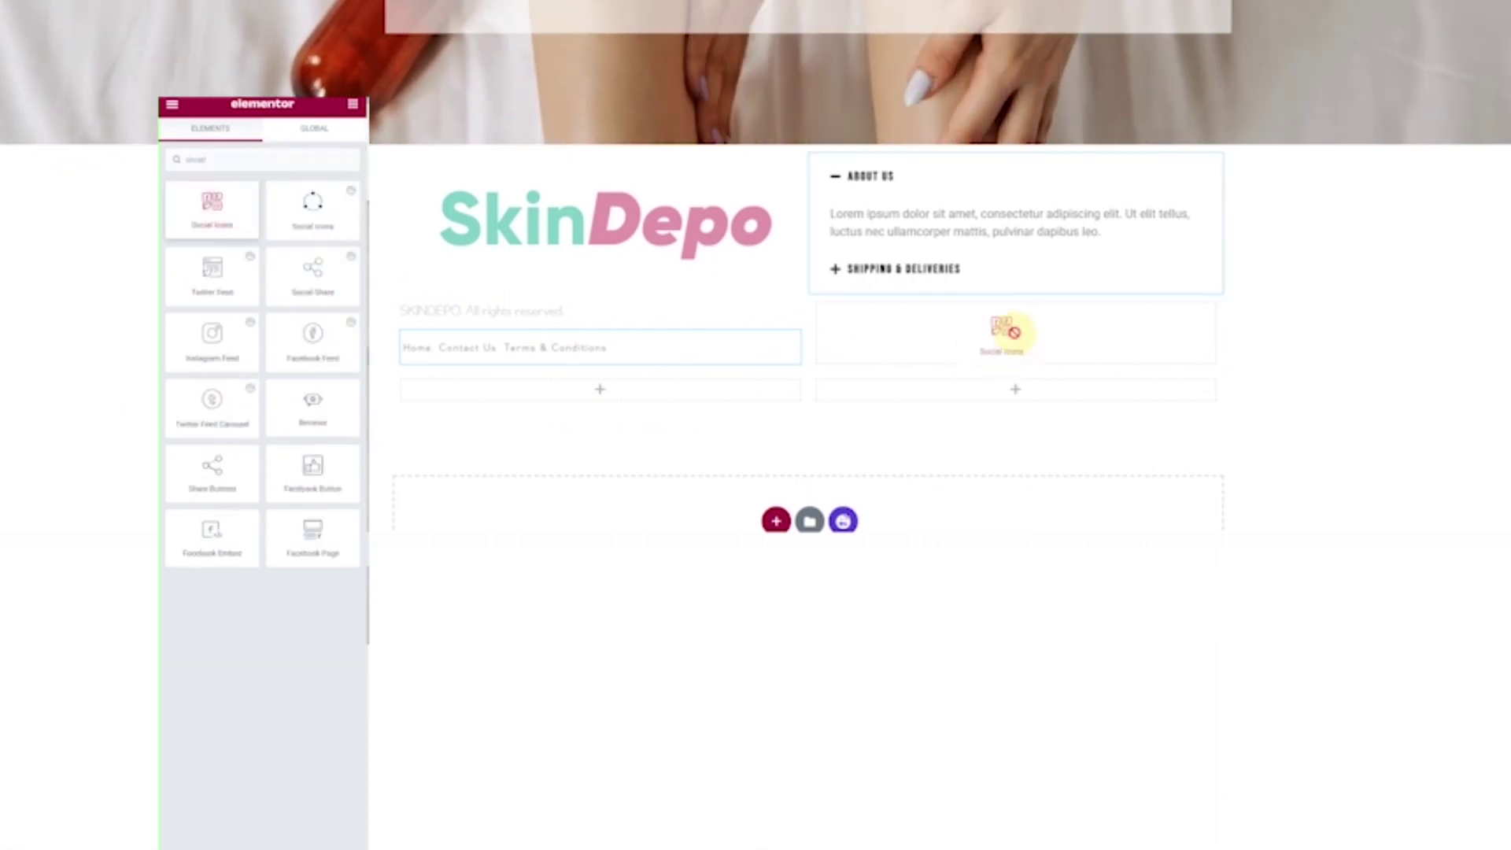
Add a Social Icons widget to the second row's empty second column and set its icon color to Custom.
left_click_drag(1005, 330, 1016, 331)
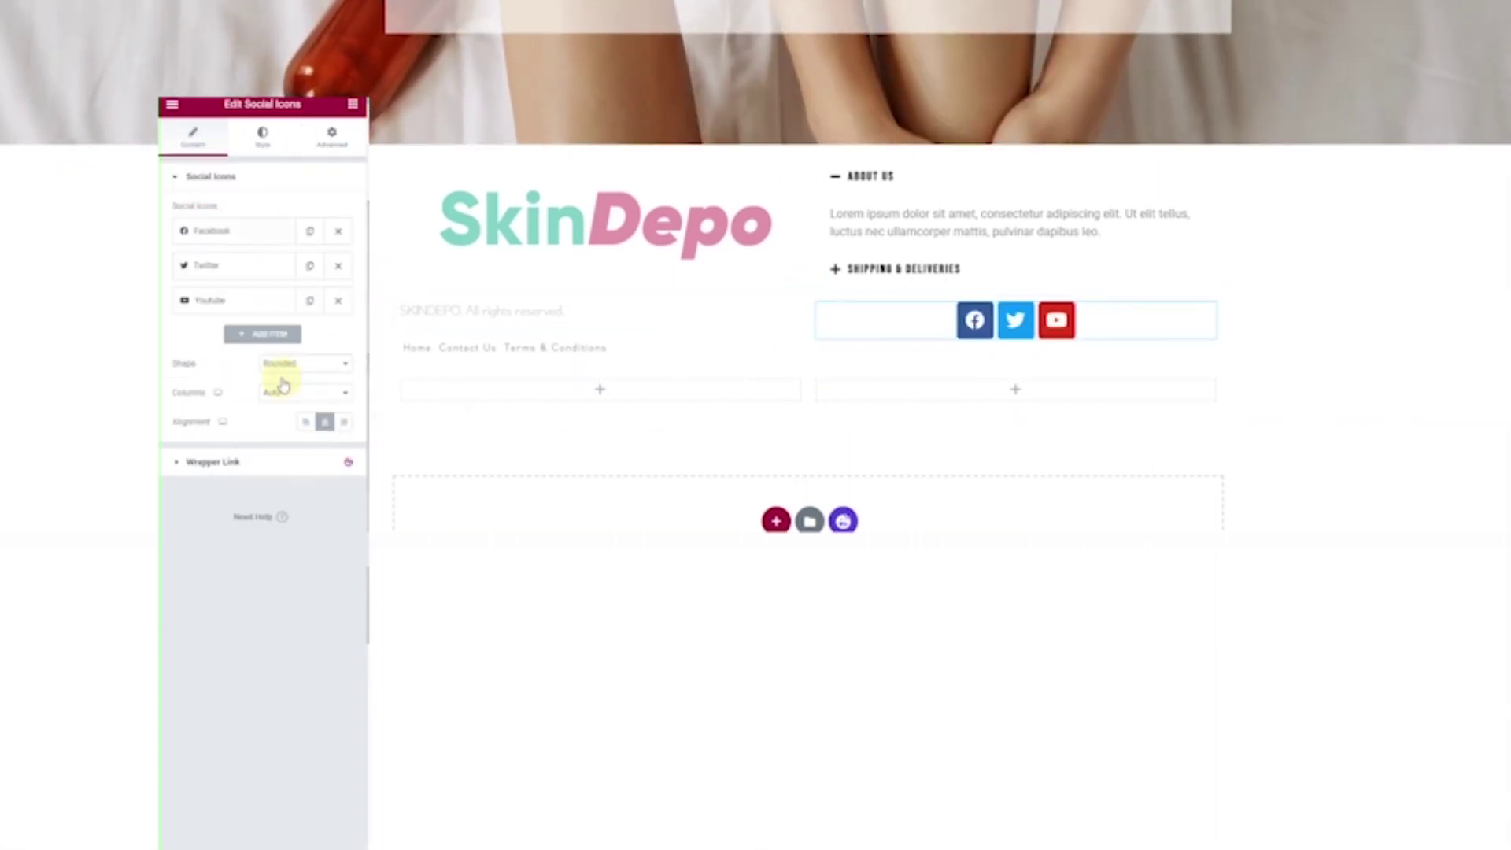
left_click(262, 140)
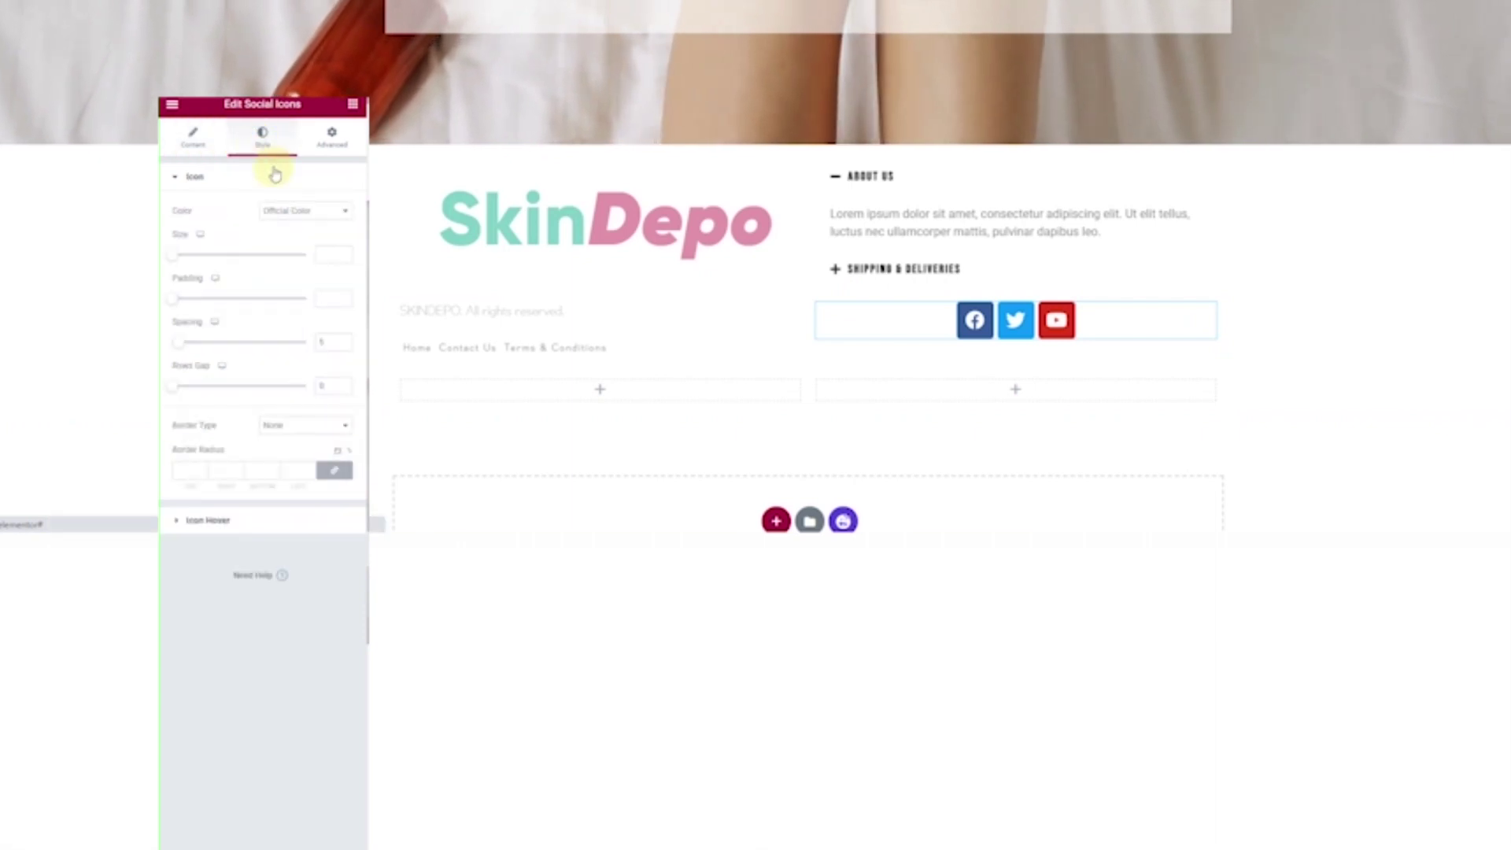
left_click(297, 210)
left_click(298, 238)
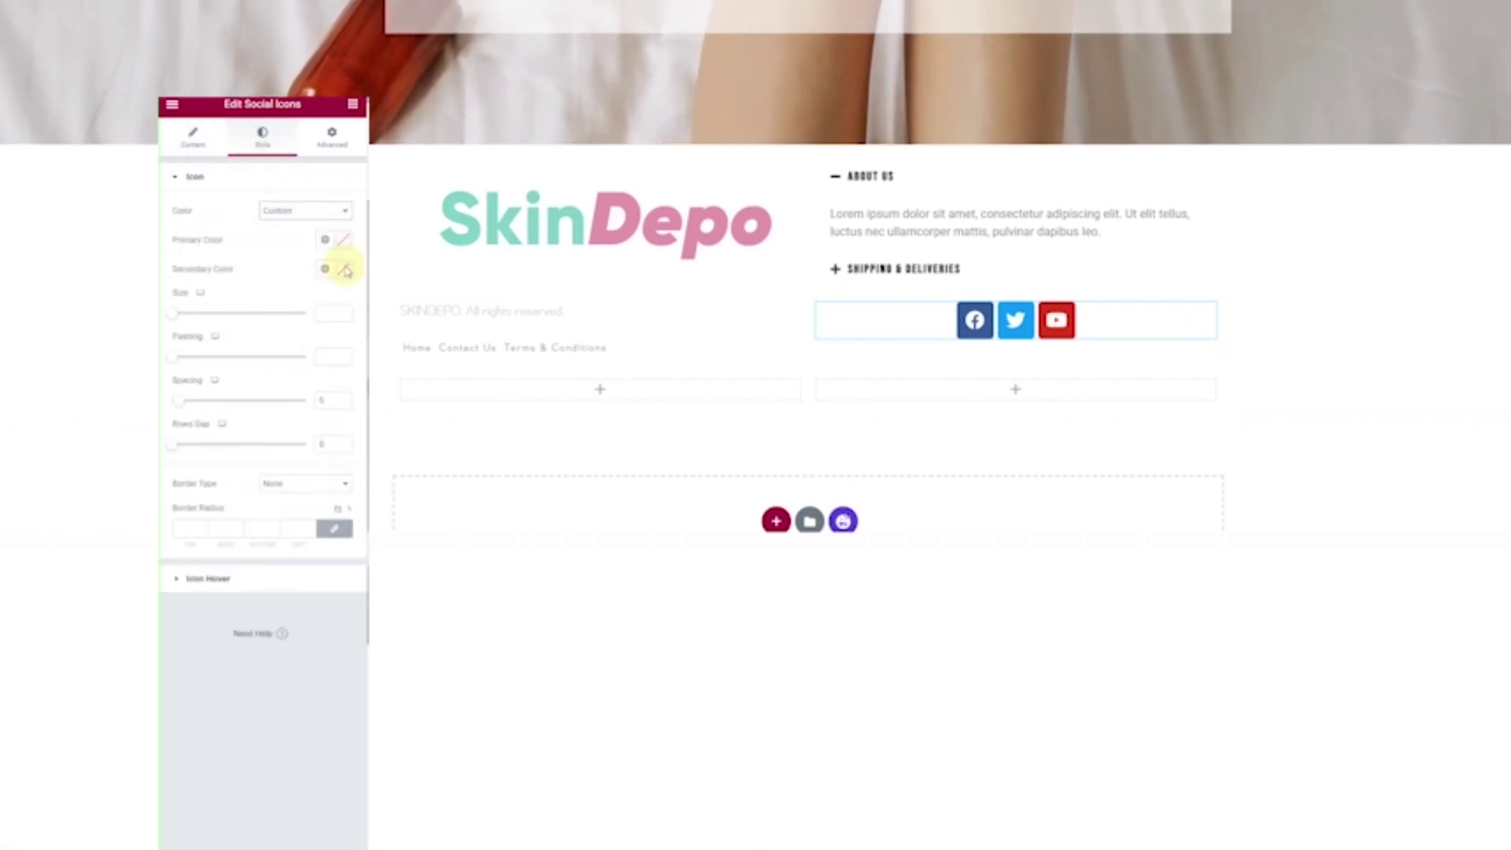
Make the social icons' primary color fully transparent and their secondary color black.
left_click(343, 249)
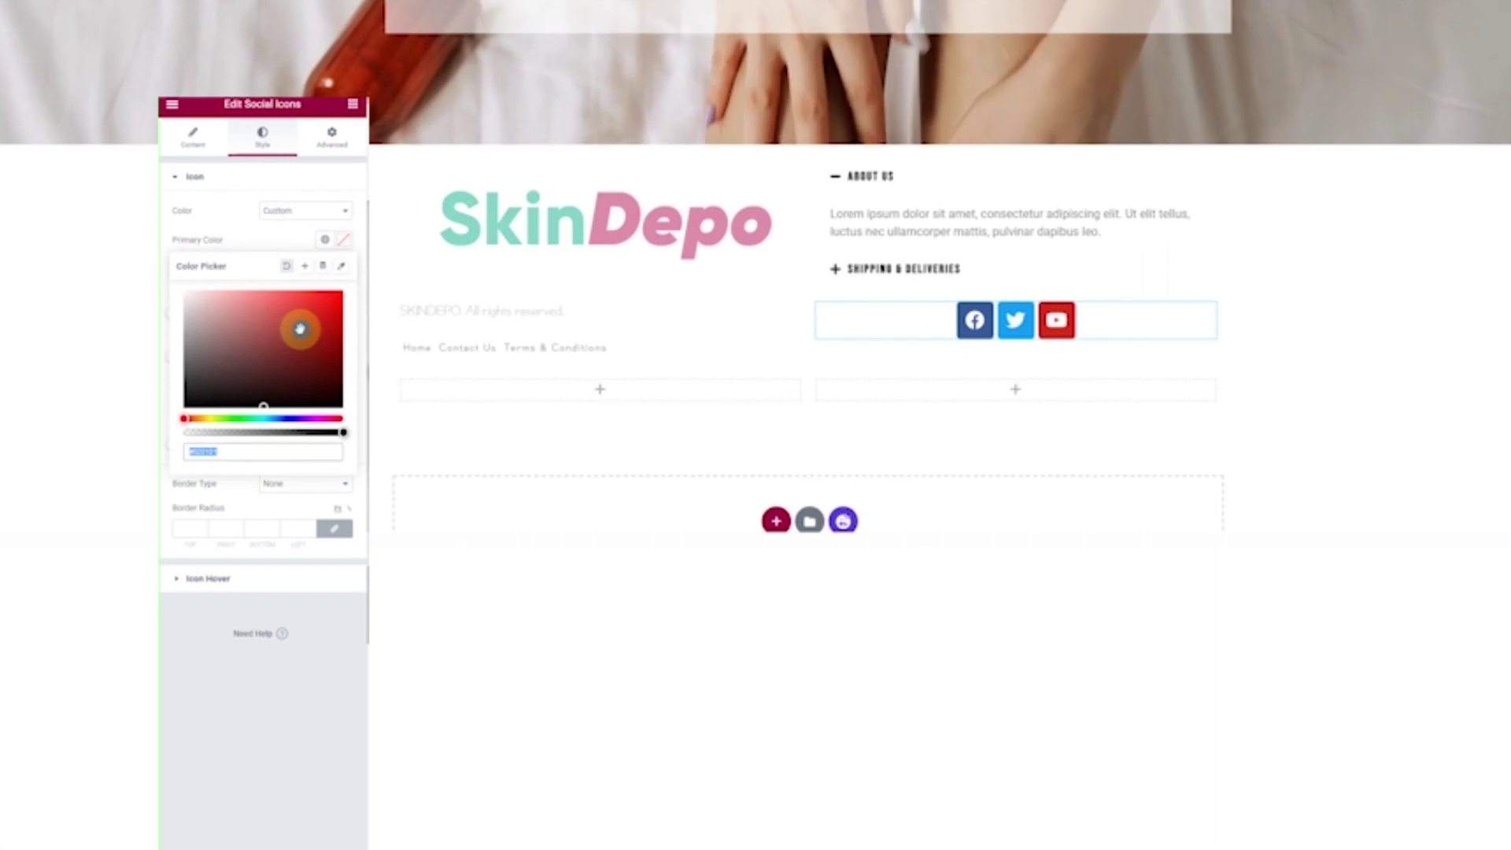
left_click(300, 329)
left_click_drag(344, 439, 167, 433)
left_click(163, 333)
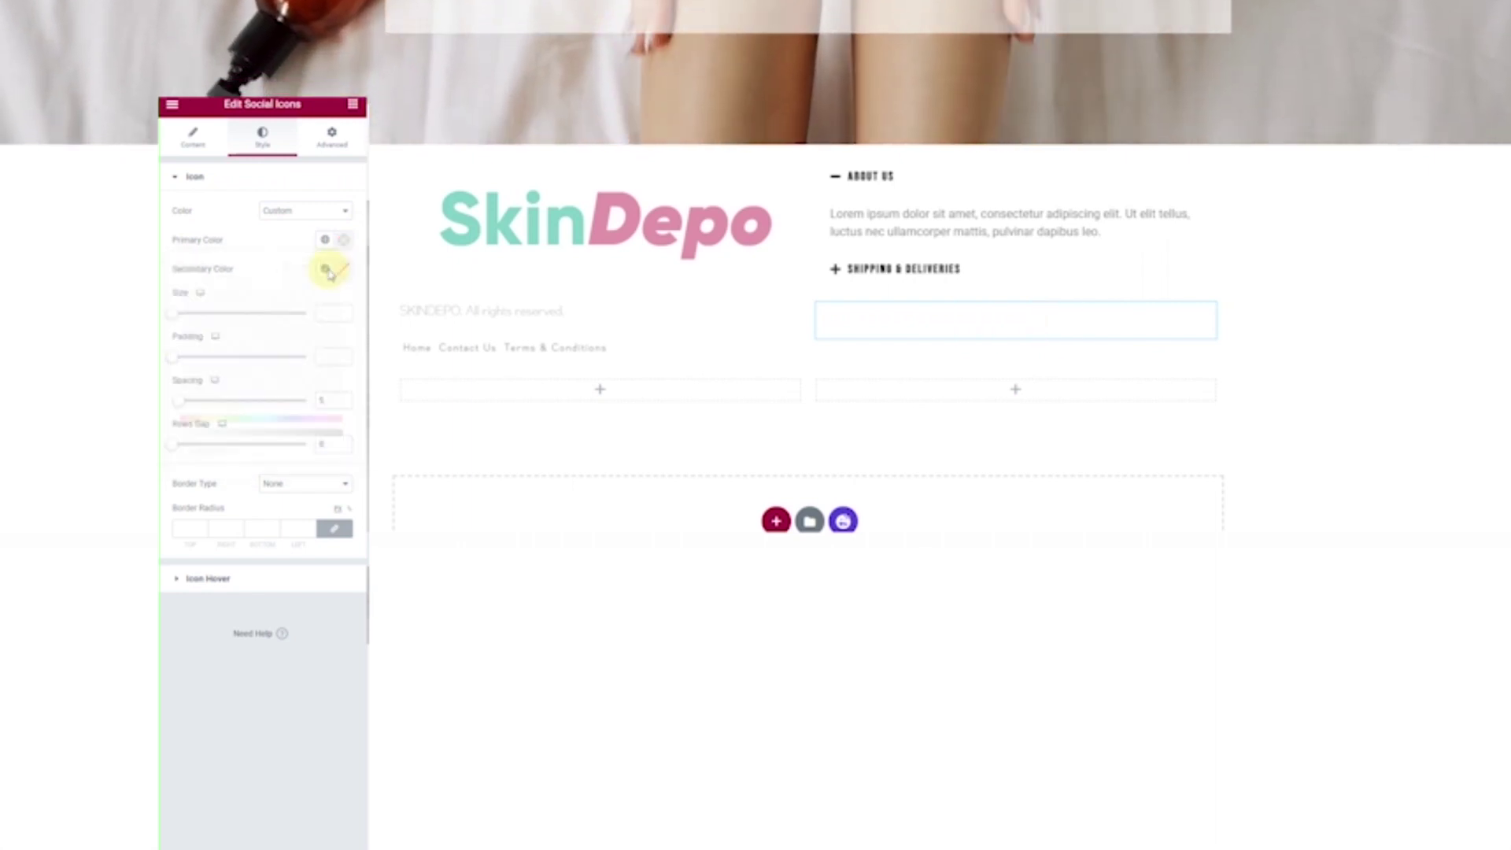
left_click(343, 269)
left_click_drag(247, 390, 186, 433)
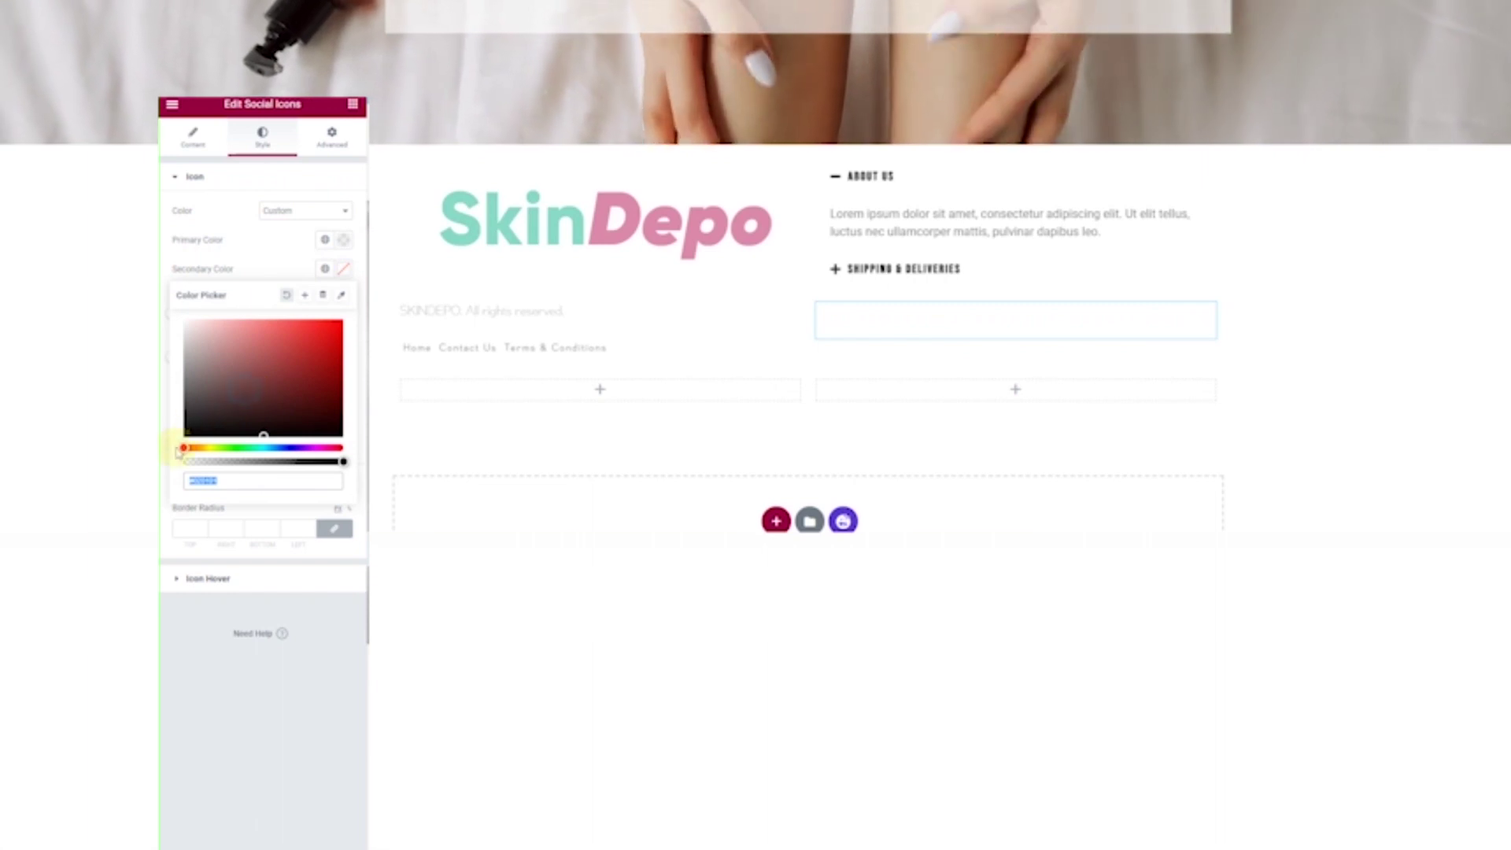
left_click(203, 704)
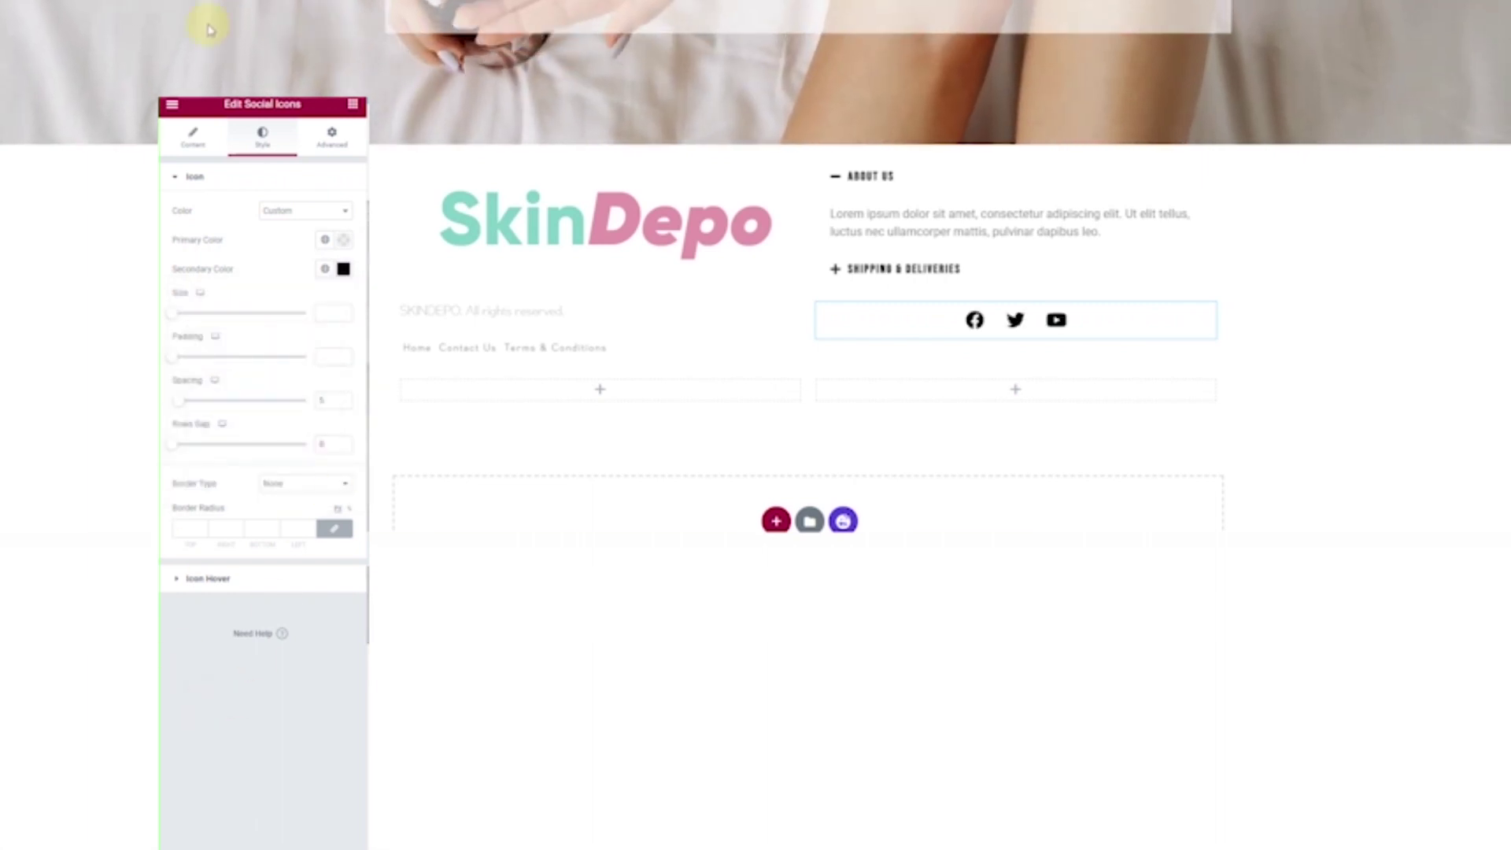
Set the vertical alignment of the inner section holding the copyright text and social icons to Middle.
left_click(800, 291)
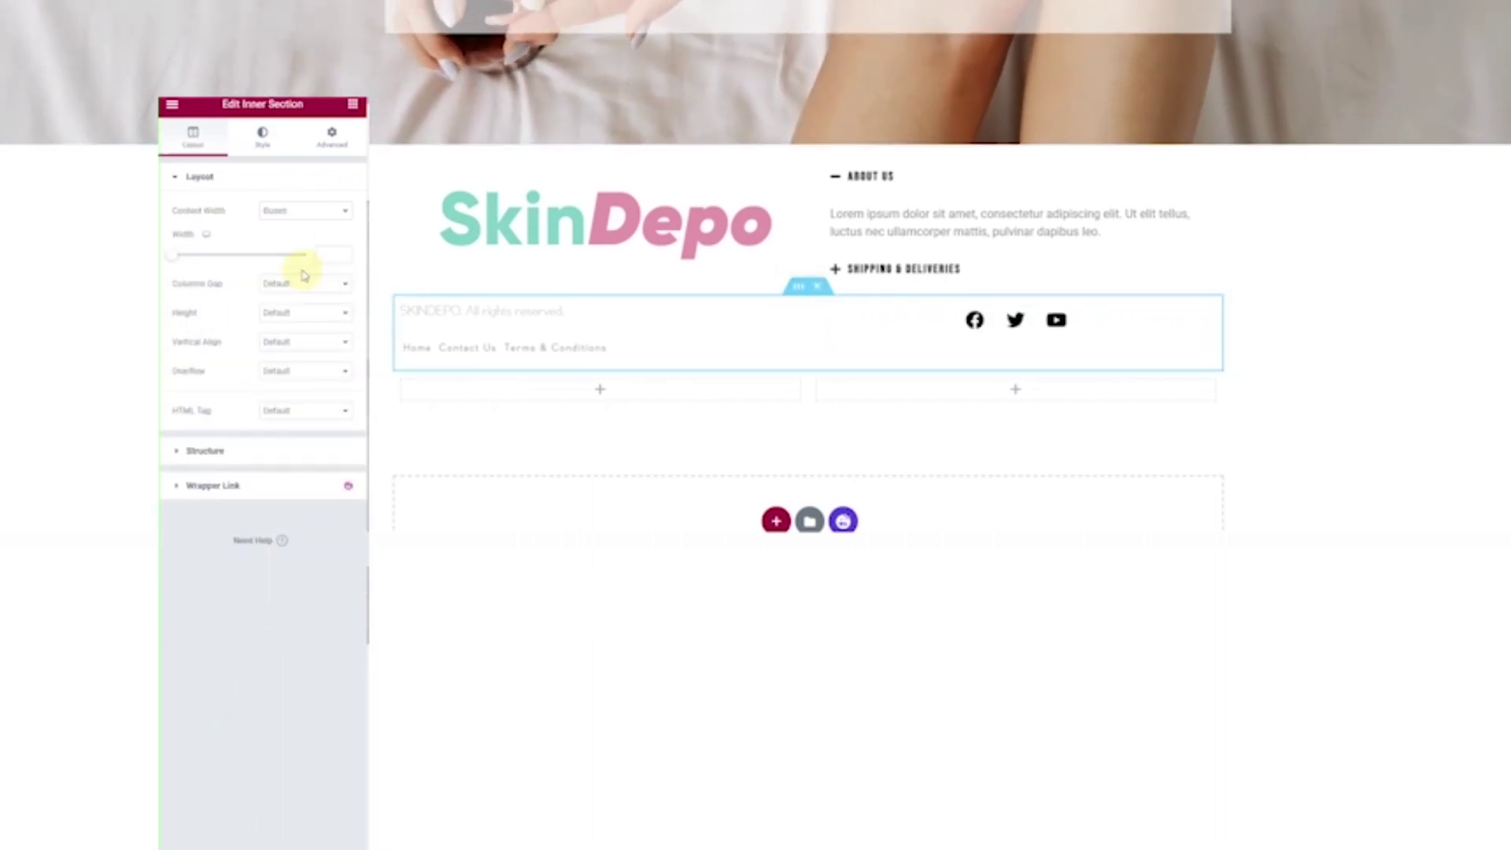
left_click(296, 340)
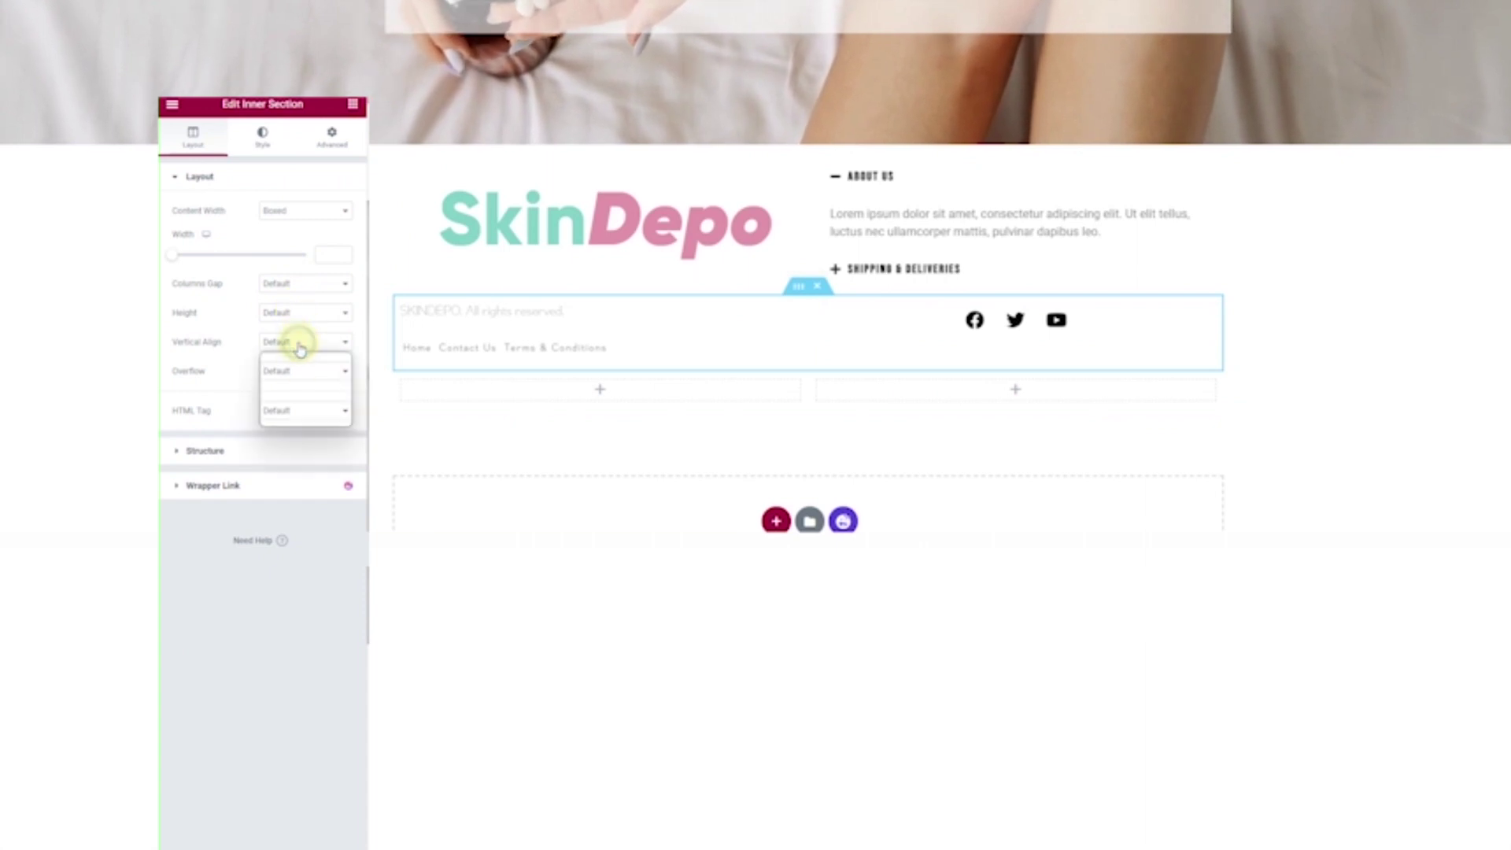
left_click(296, 382)
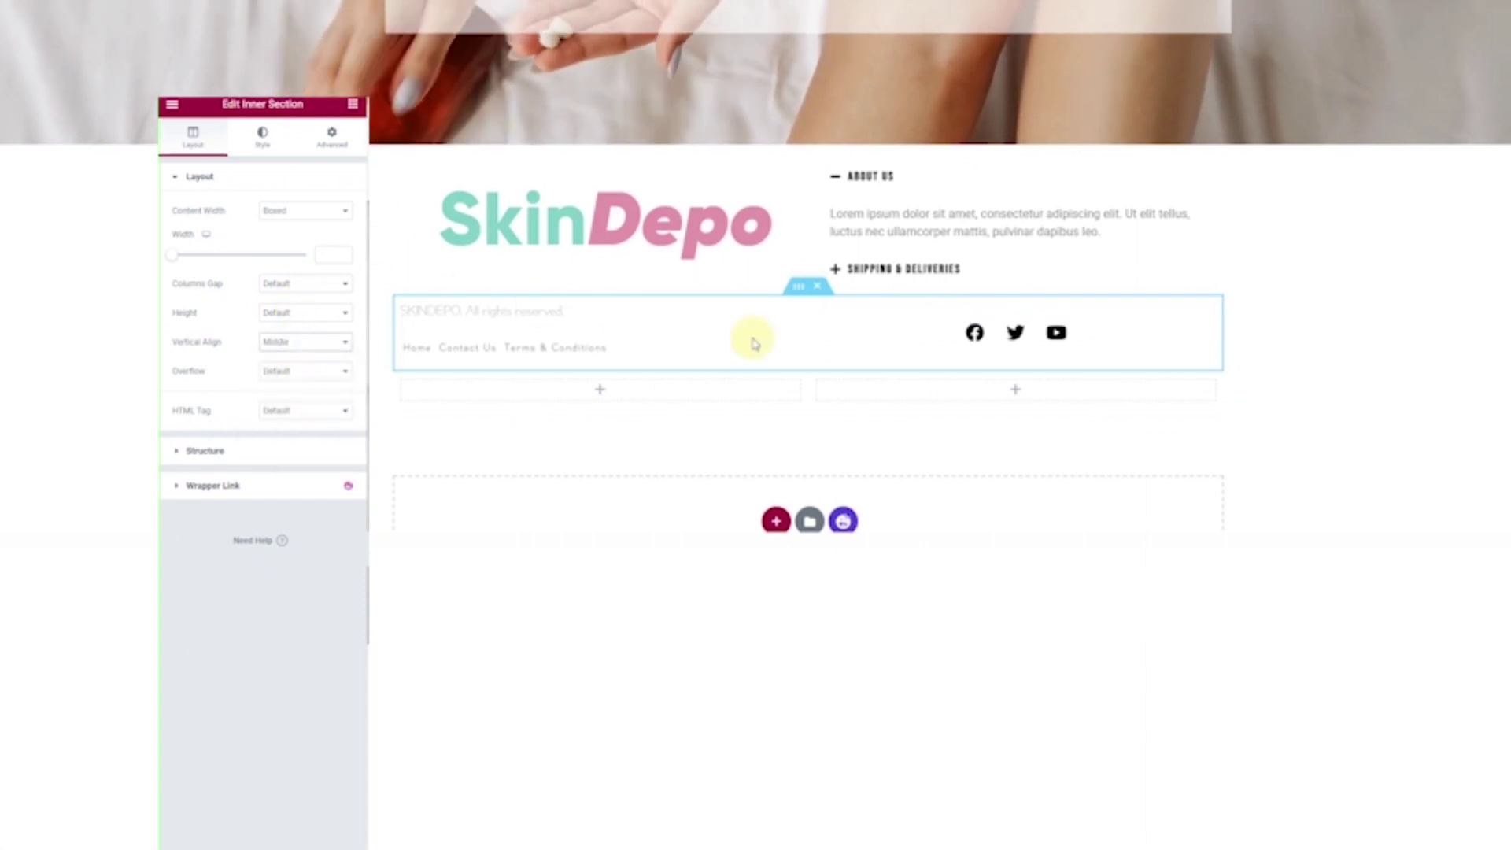
Change the social icons' secondary color to gray.
left_click(1134, 342)
left_click(262, 140)
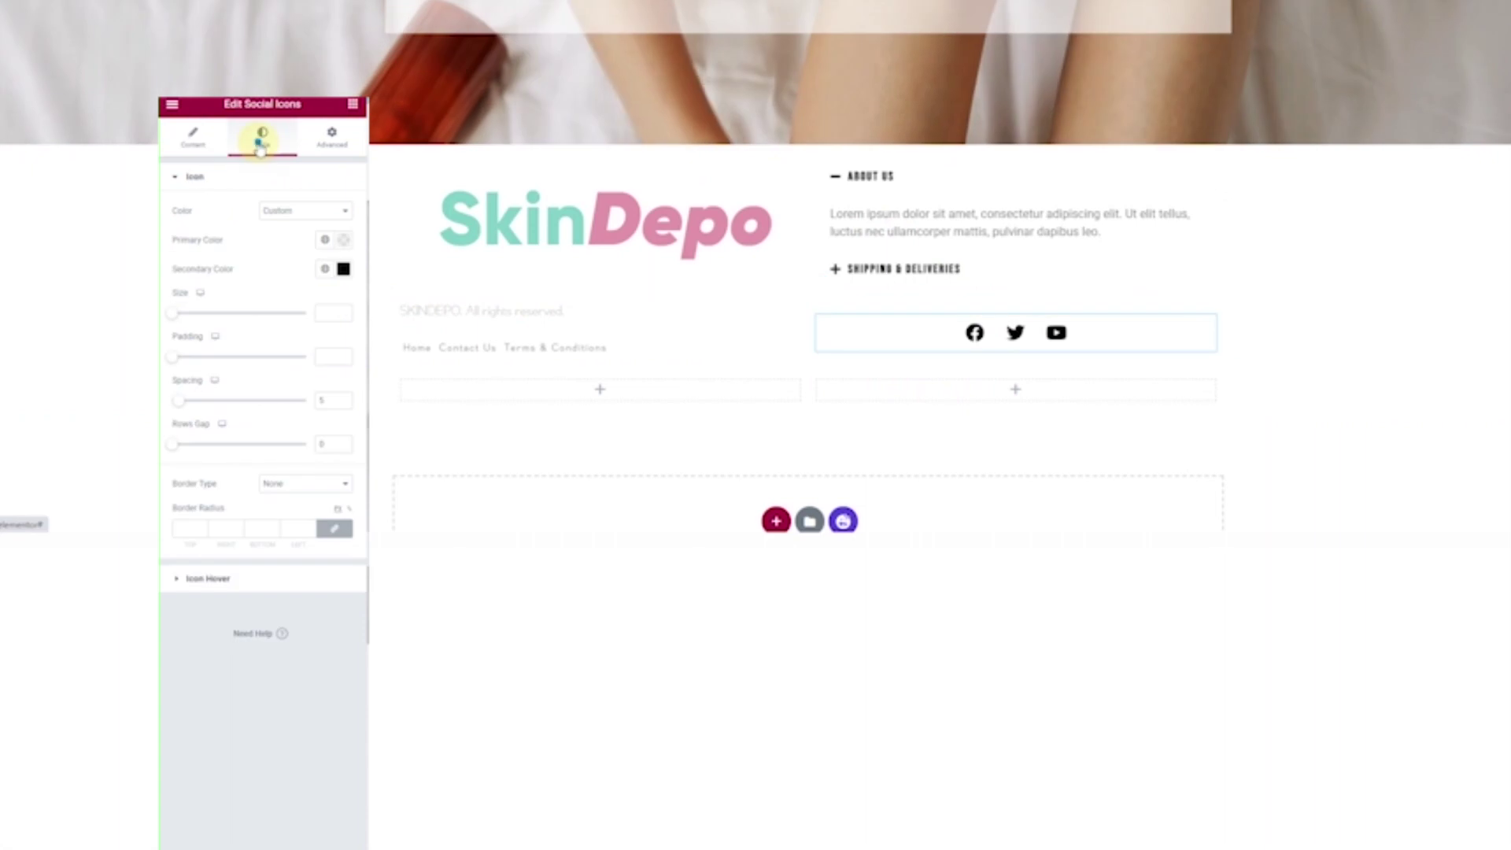
left_click(342, 269)
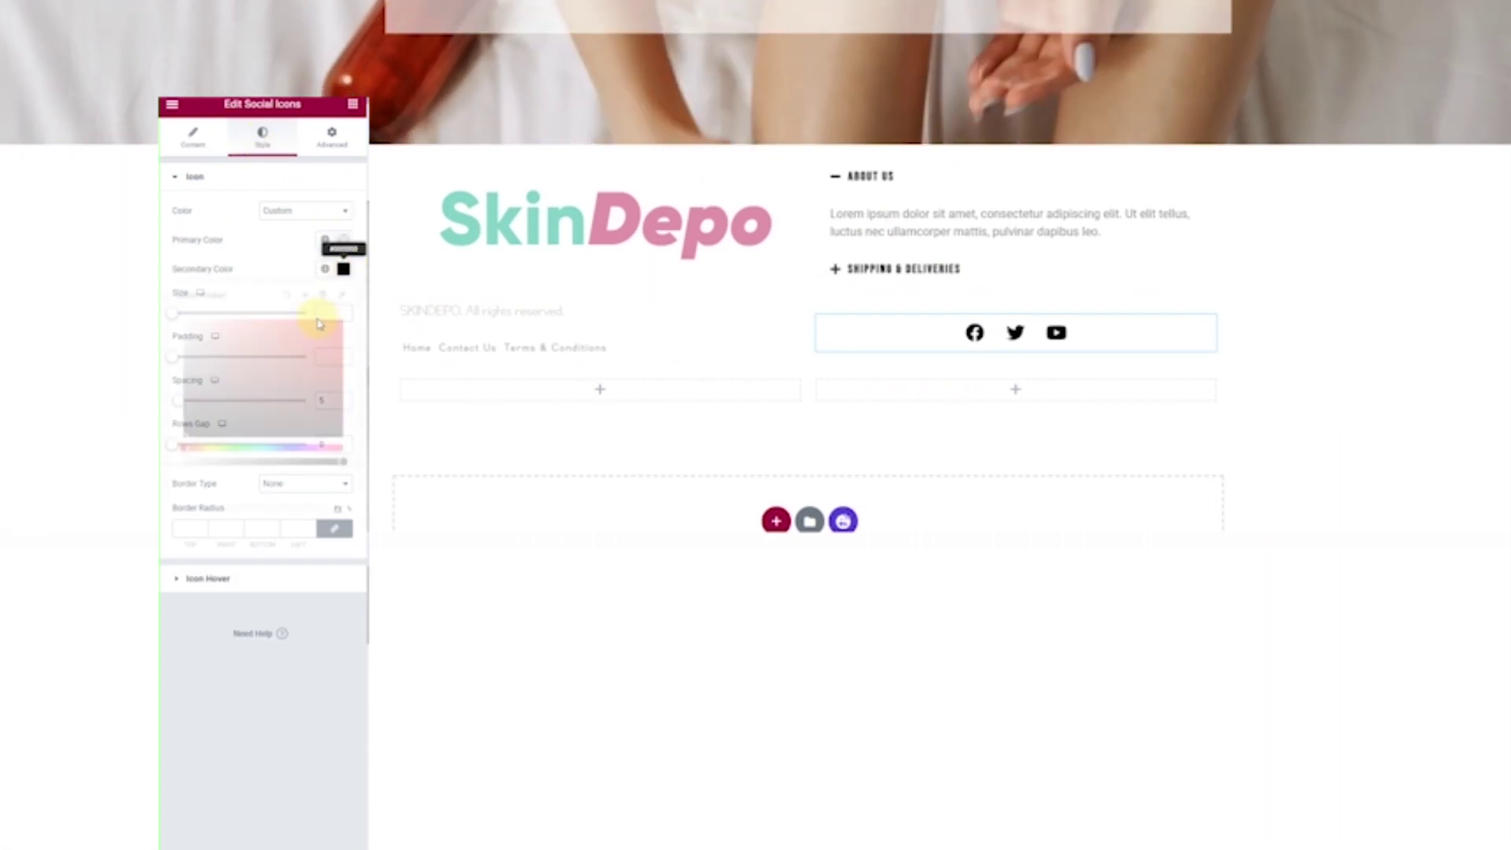
left_click_drag(213, 375, 195, 353)
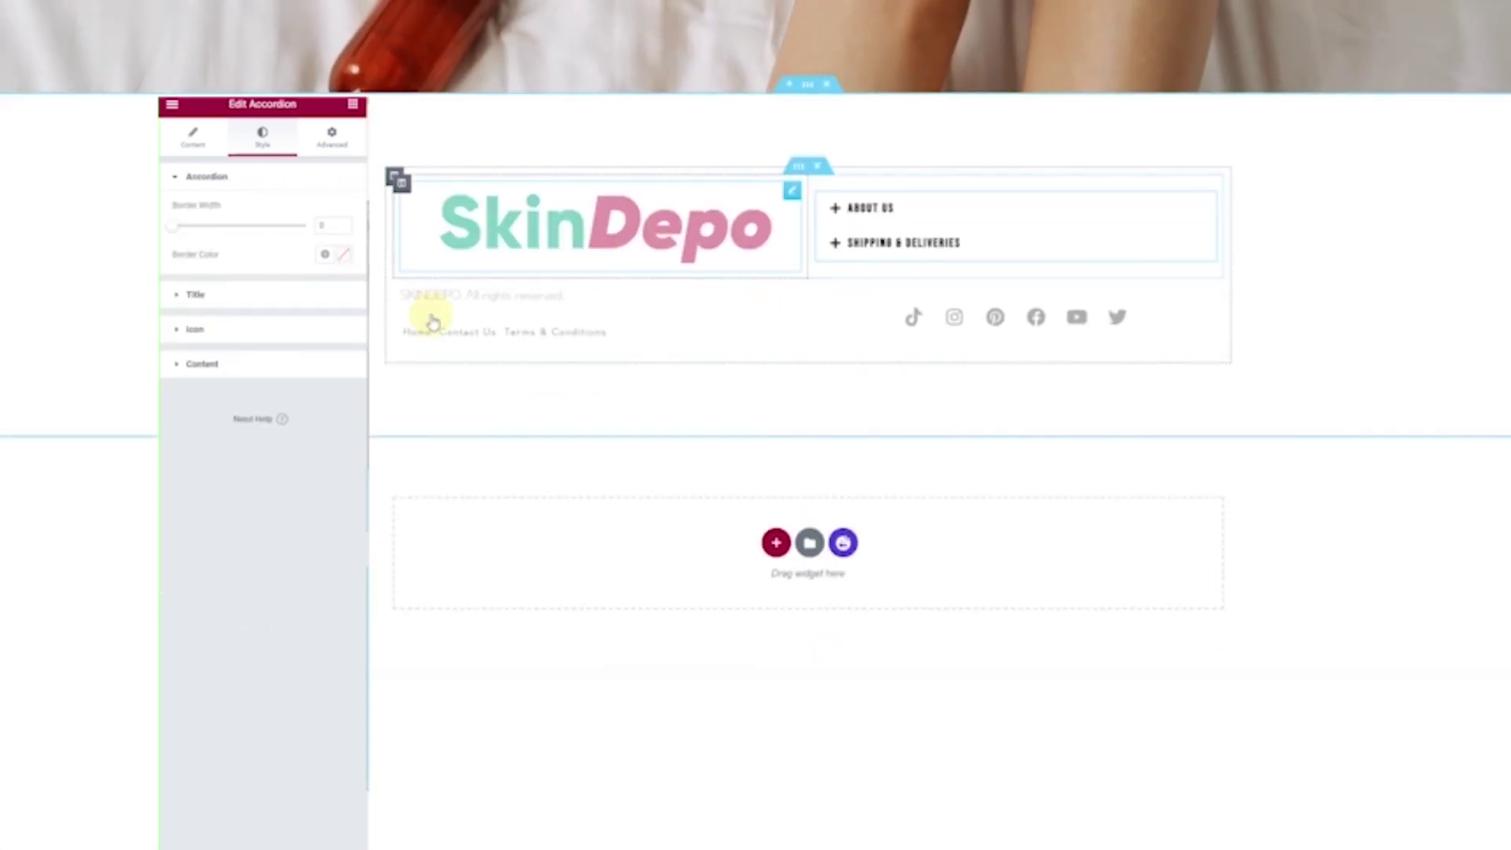
Unlink the copyright text's padding values and set only the left padding to 60.
left_click(791, 297)
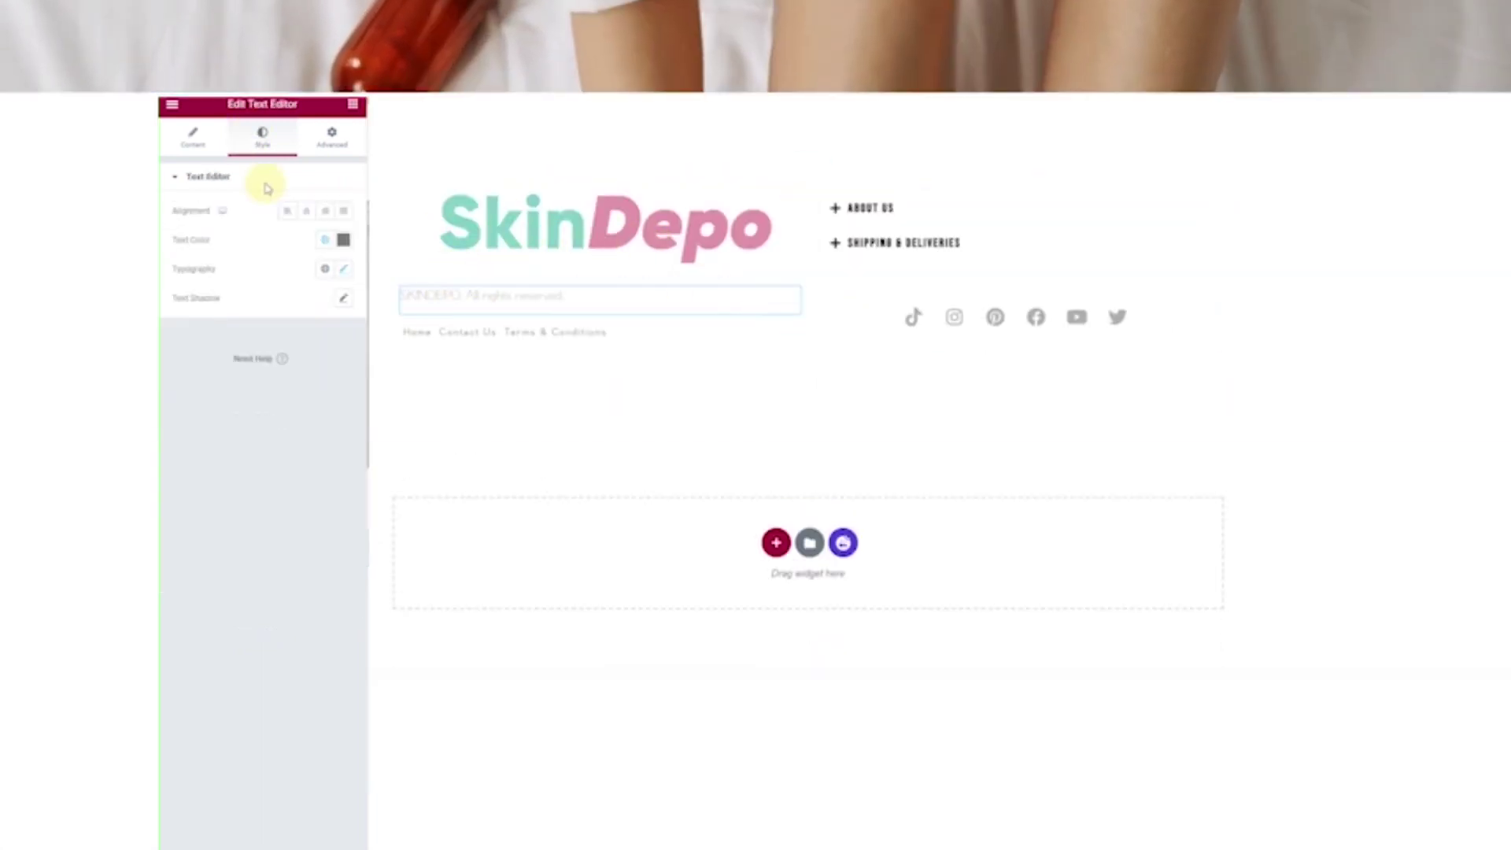
left_click(329, 142)
left_click(337, 283)
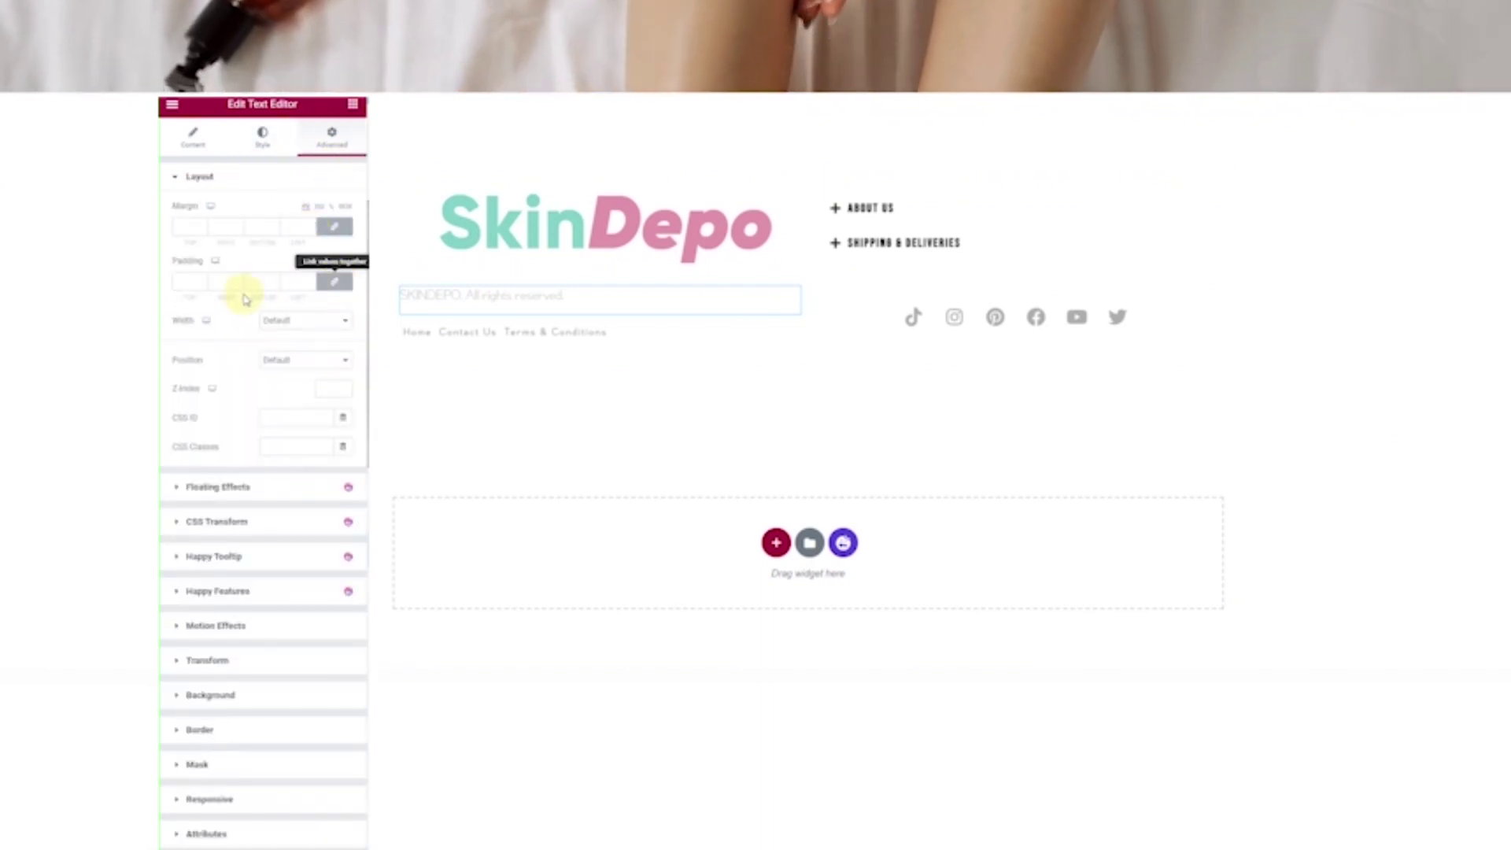
left_click(291, 282)
type("50")
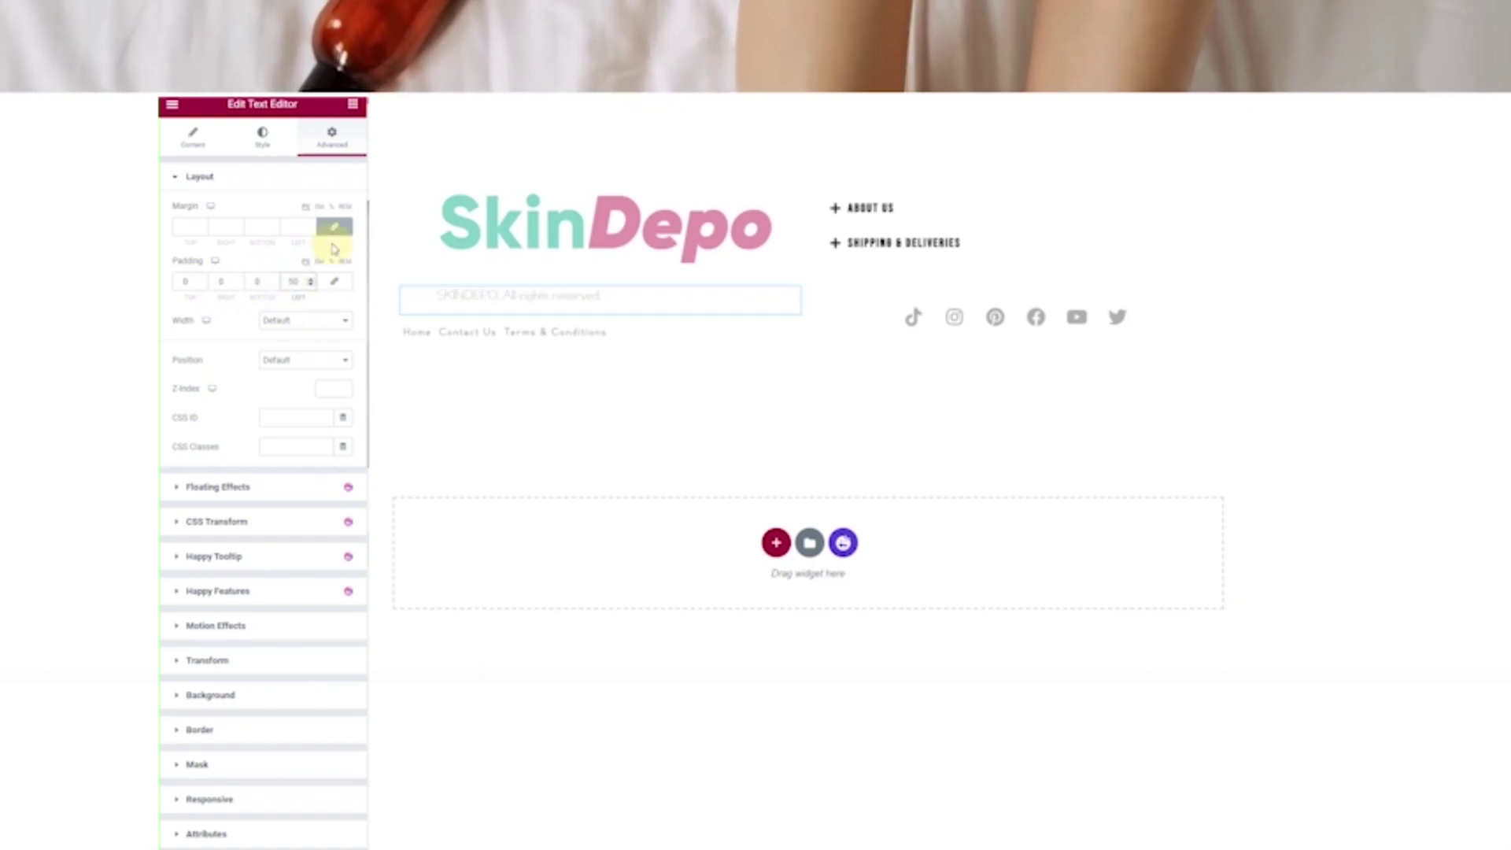
Unlink the footer nav menu's padding values and set its left padding to 60.
mouse_move(706, 333)
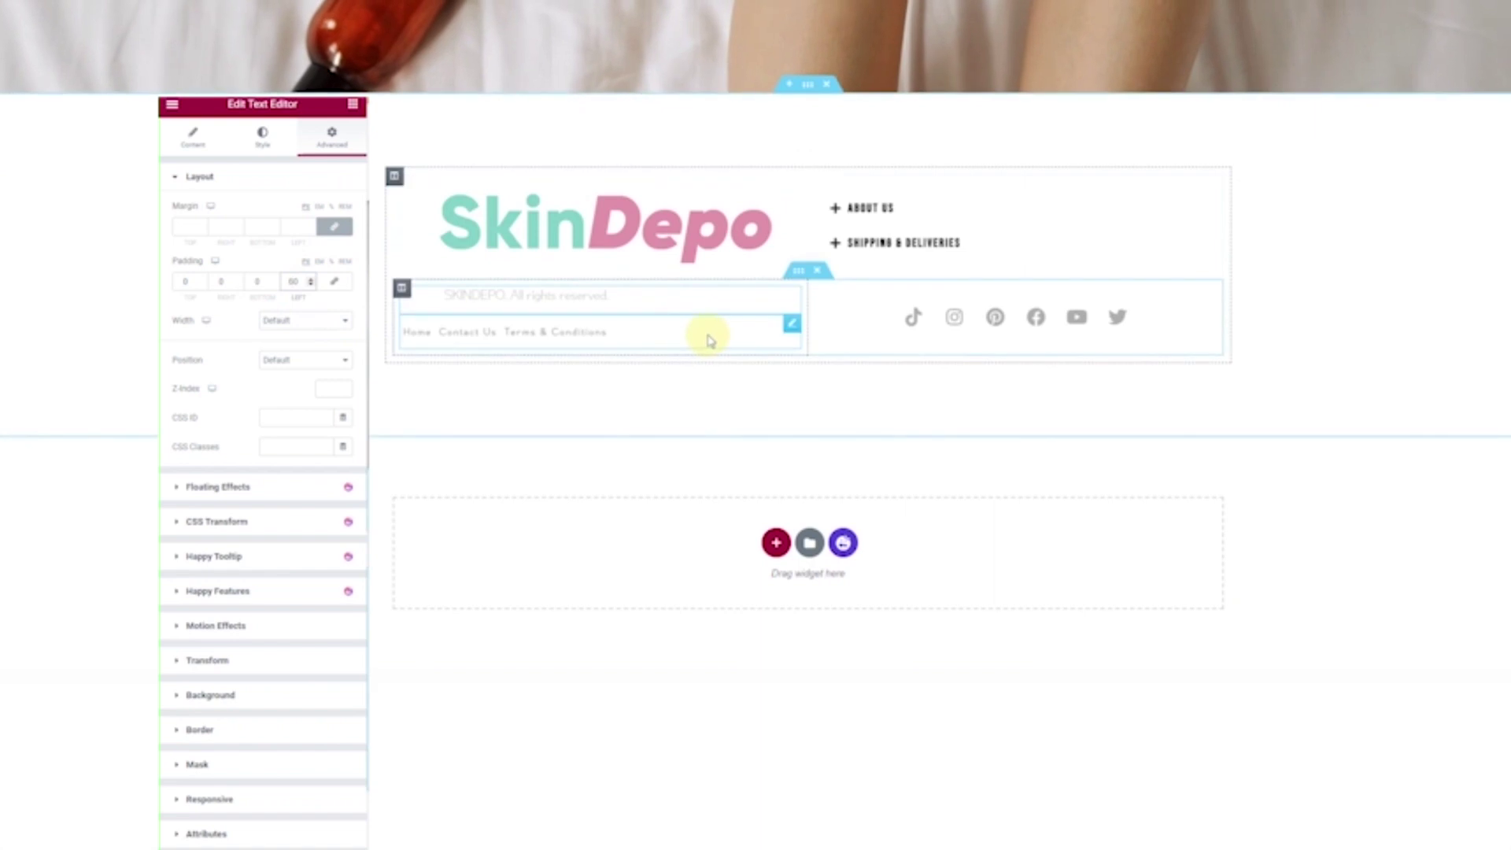
left_click(793, 326)
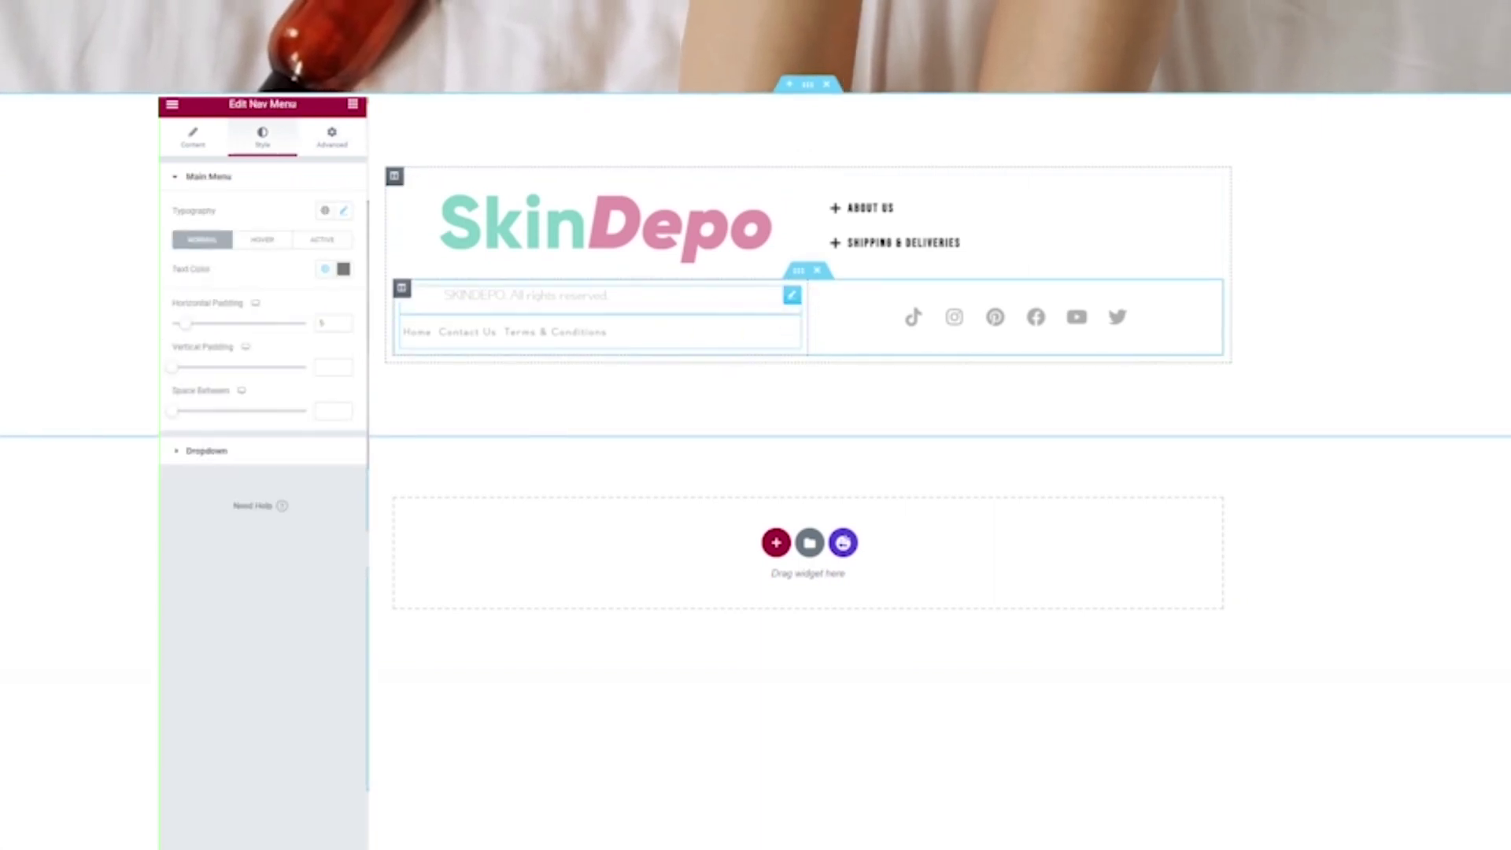
left_click(332, 149)
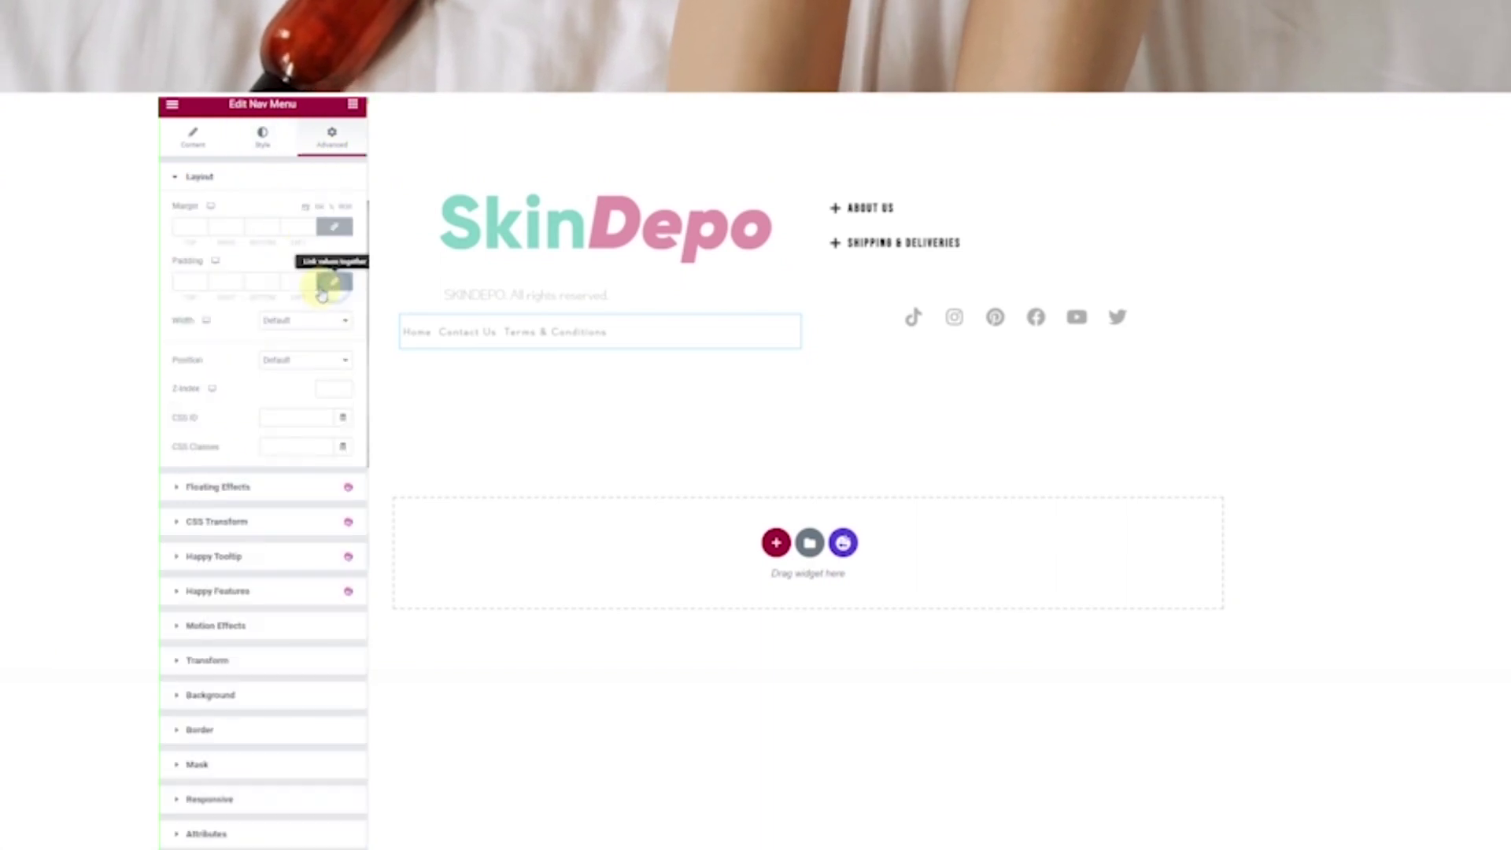
left_click(289, 284)
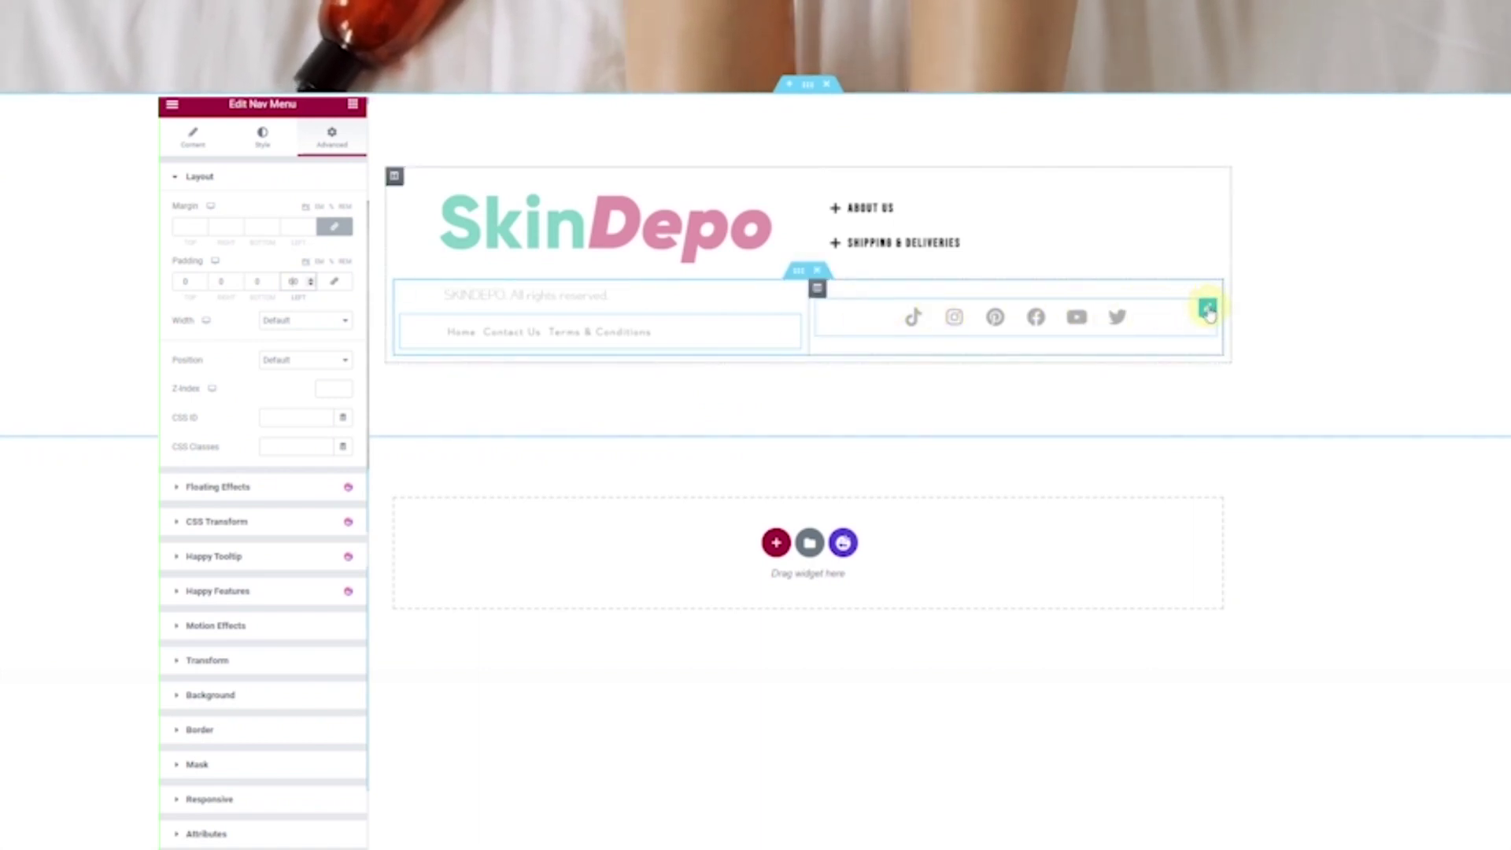
Left-align the footer's social icons and change their secondary color to teal.
left_click(1208, 309)
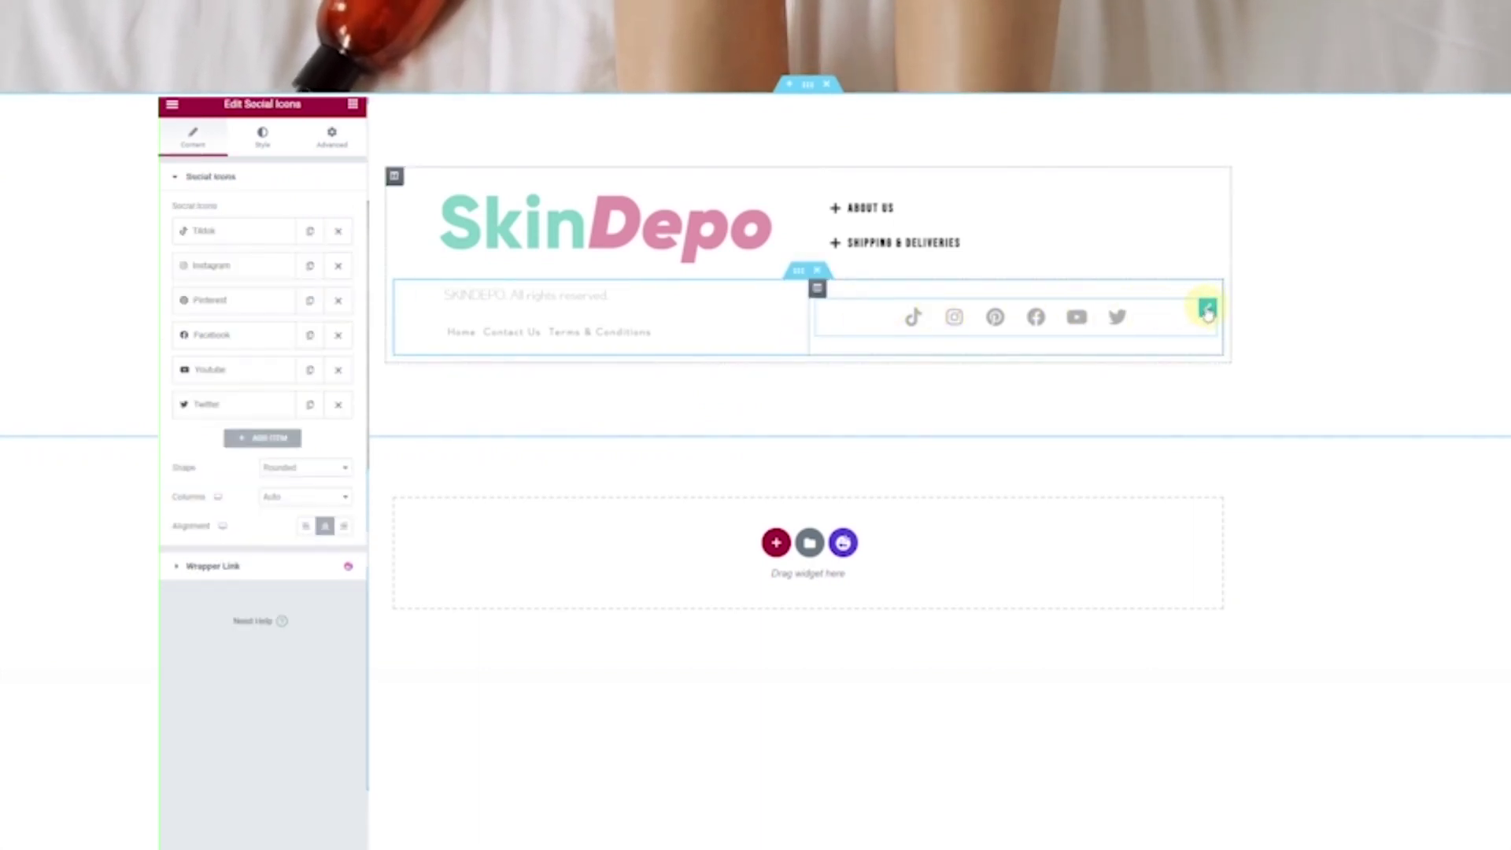
left_click(304, 527)
left_click(263, 137)
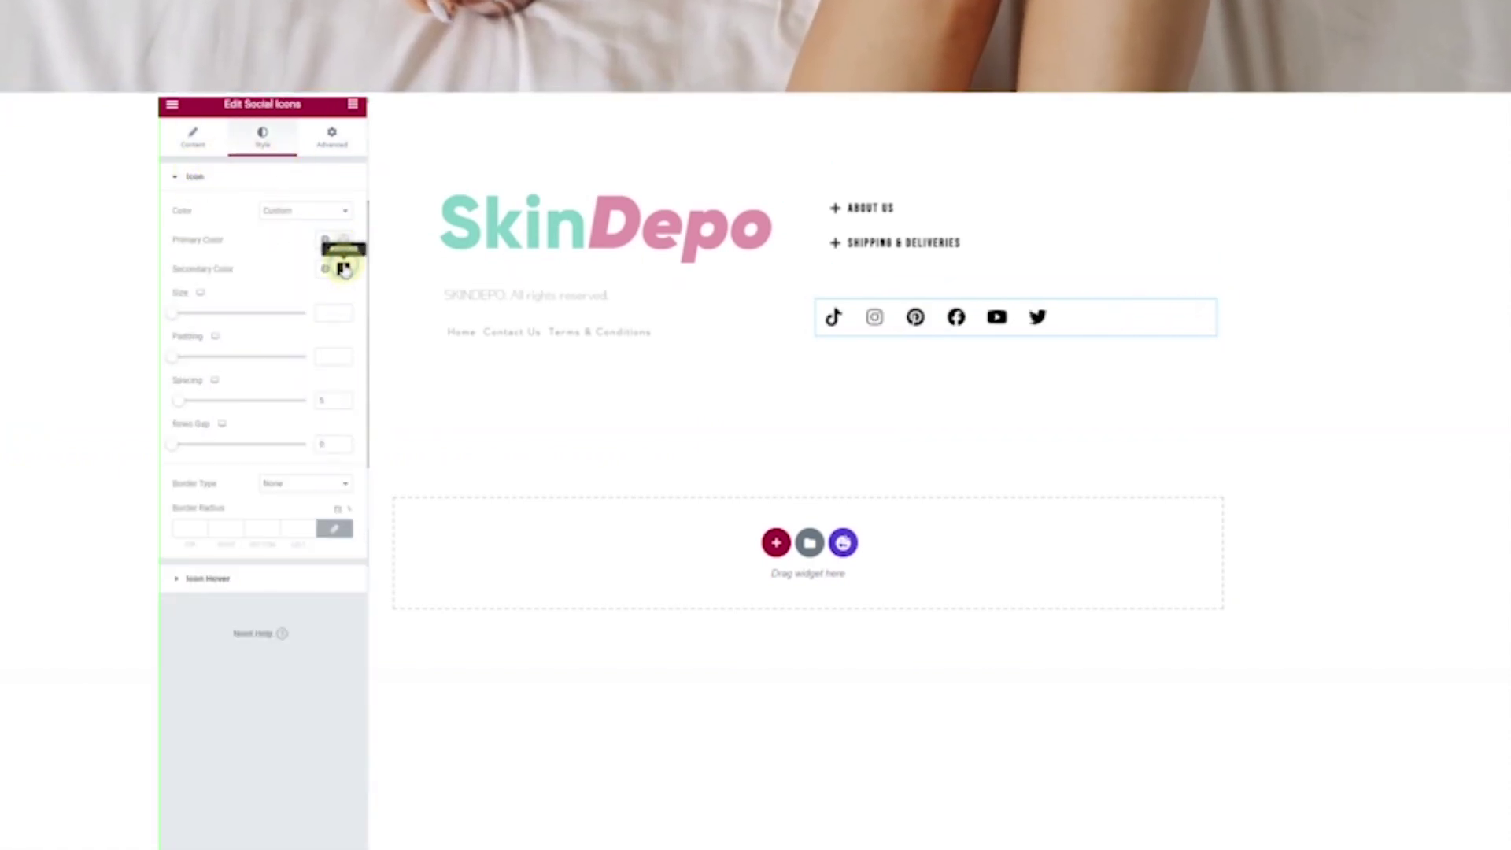
left_click(343, 268)
left_click(237, 340)
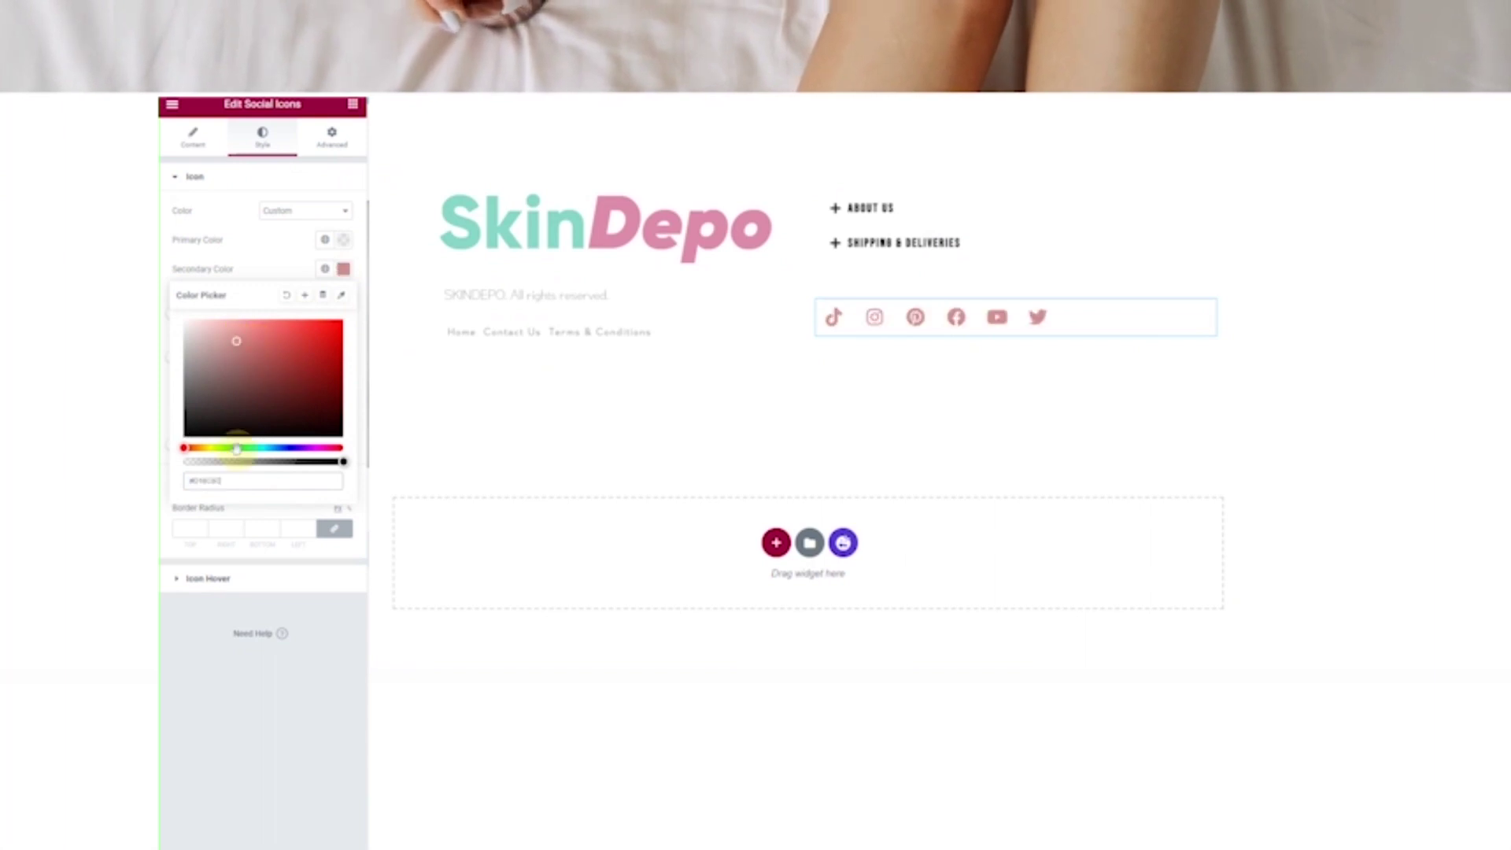
left_click(248, 447)
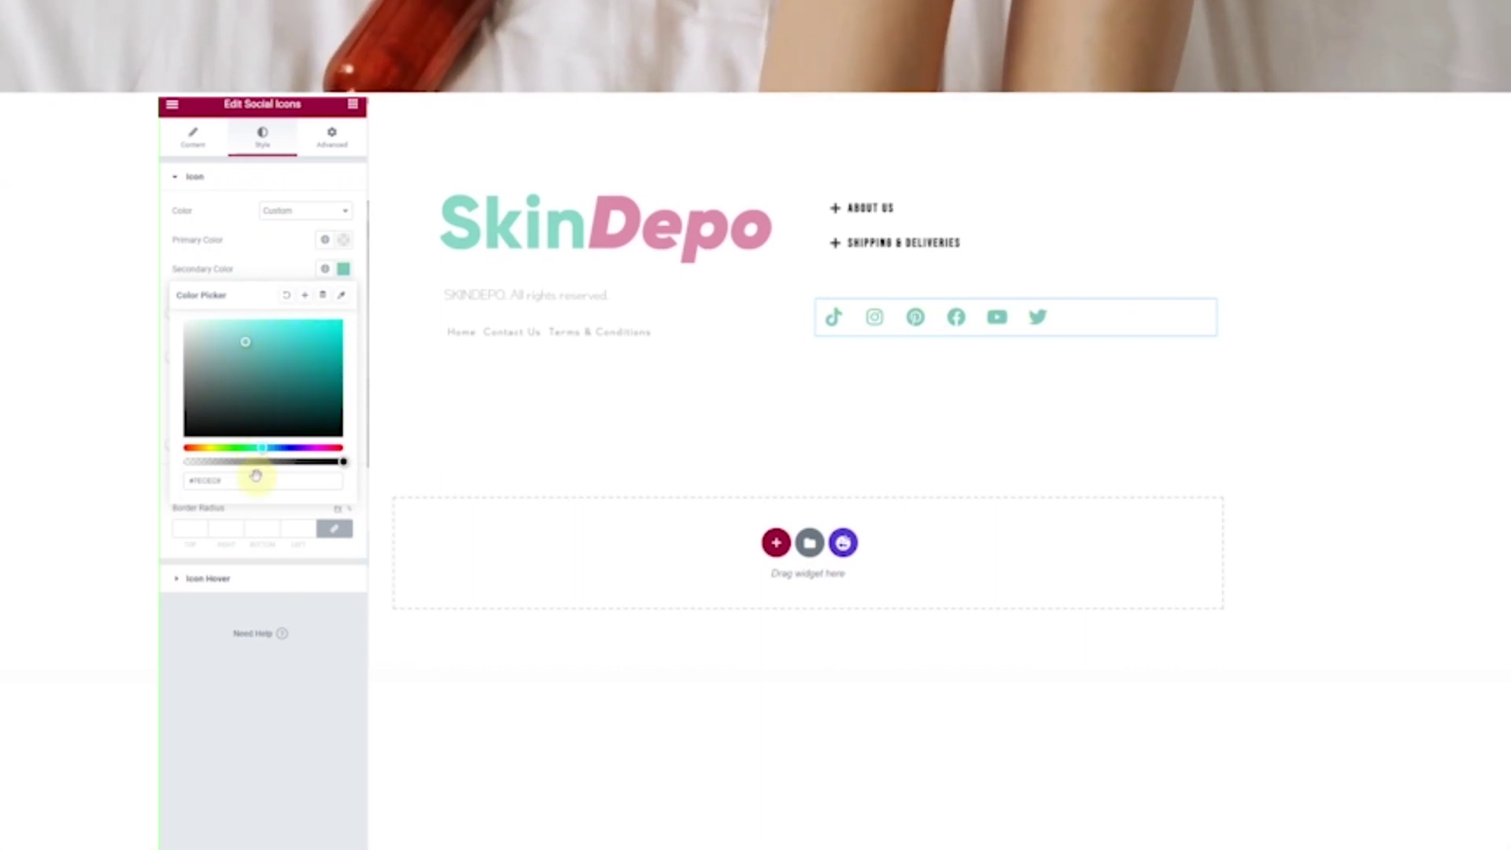
left_click(227, 707)
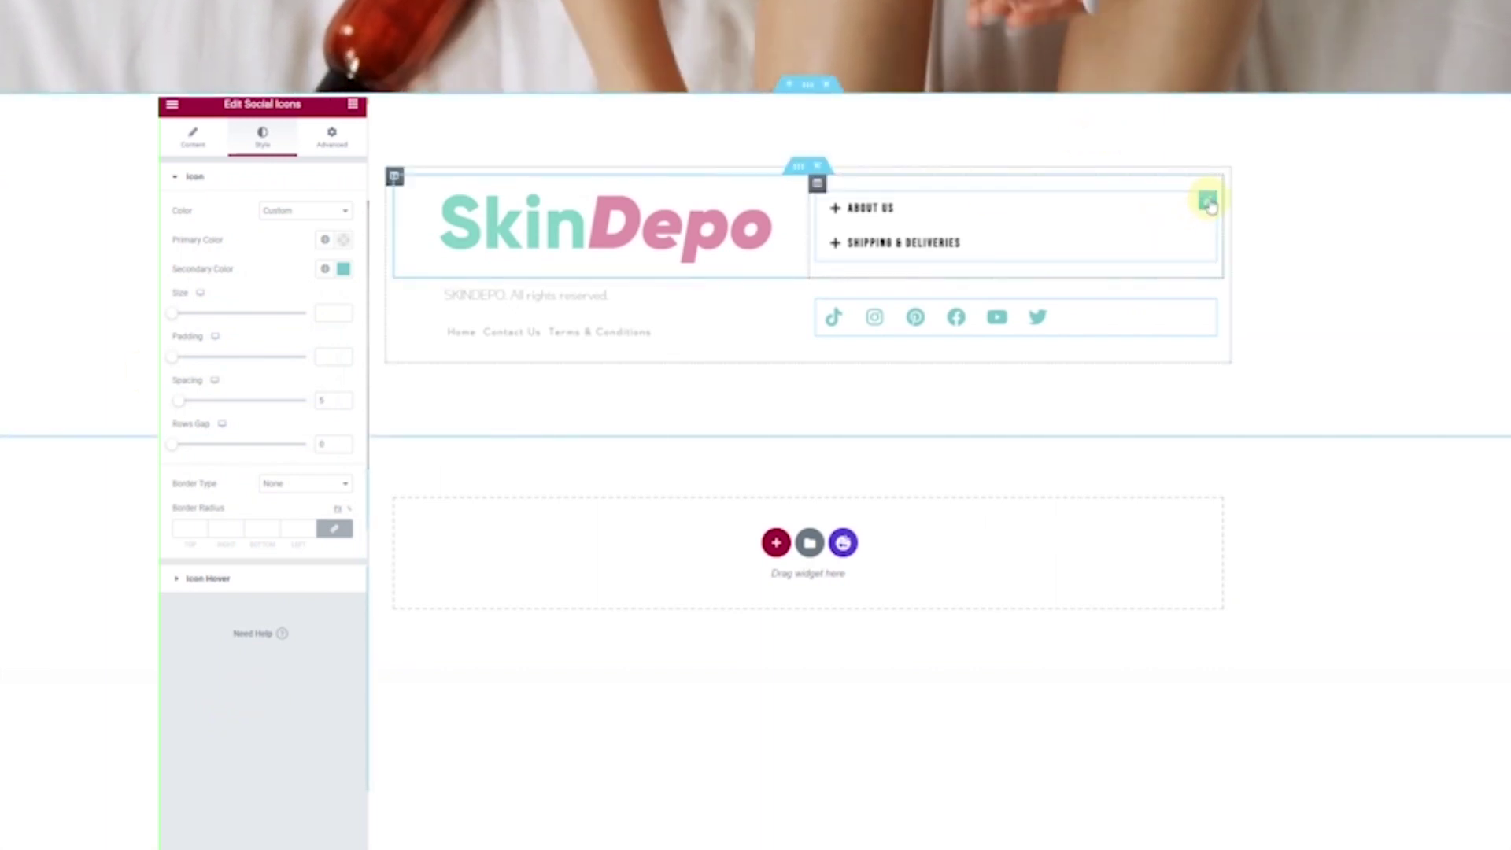
Change the footer accordion's title color to a soft pink matching the logo.
left_click(1208, 202)
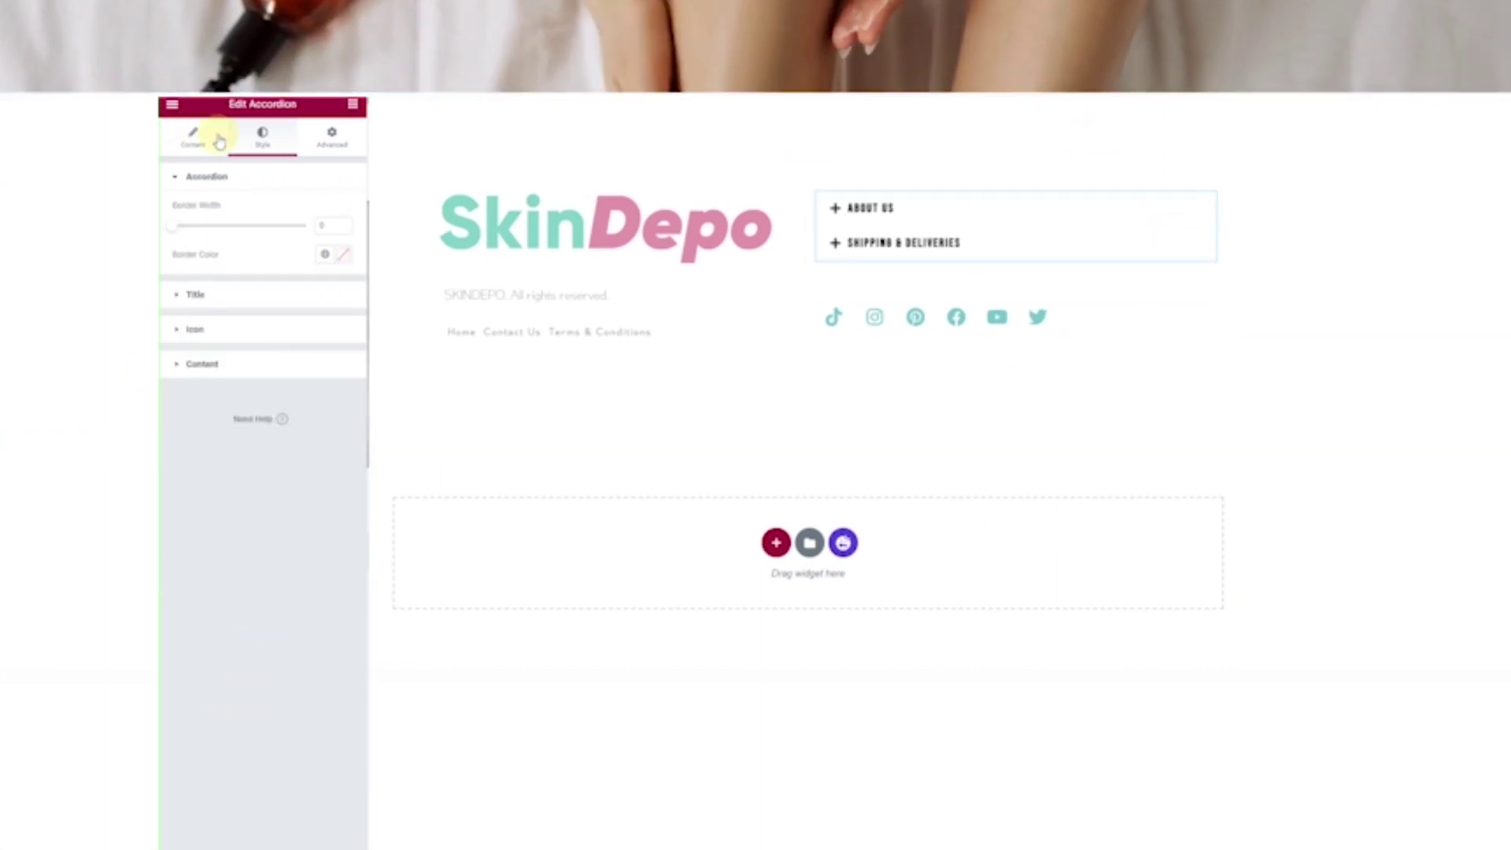
left_click(220, 297)
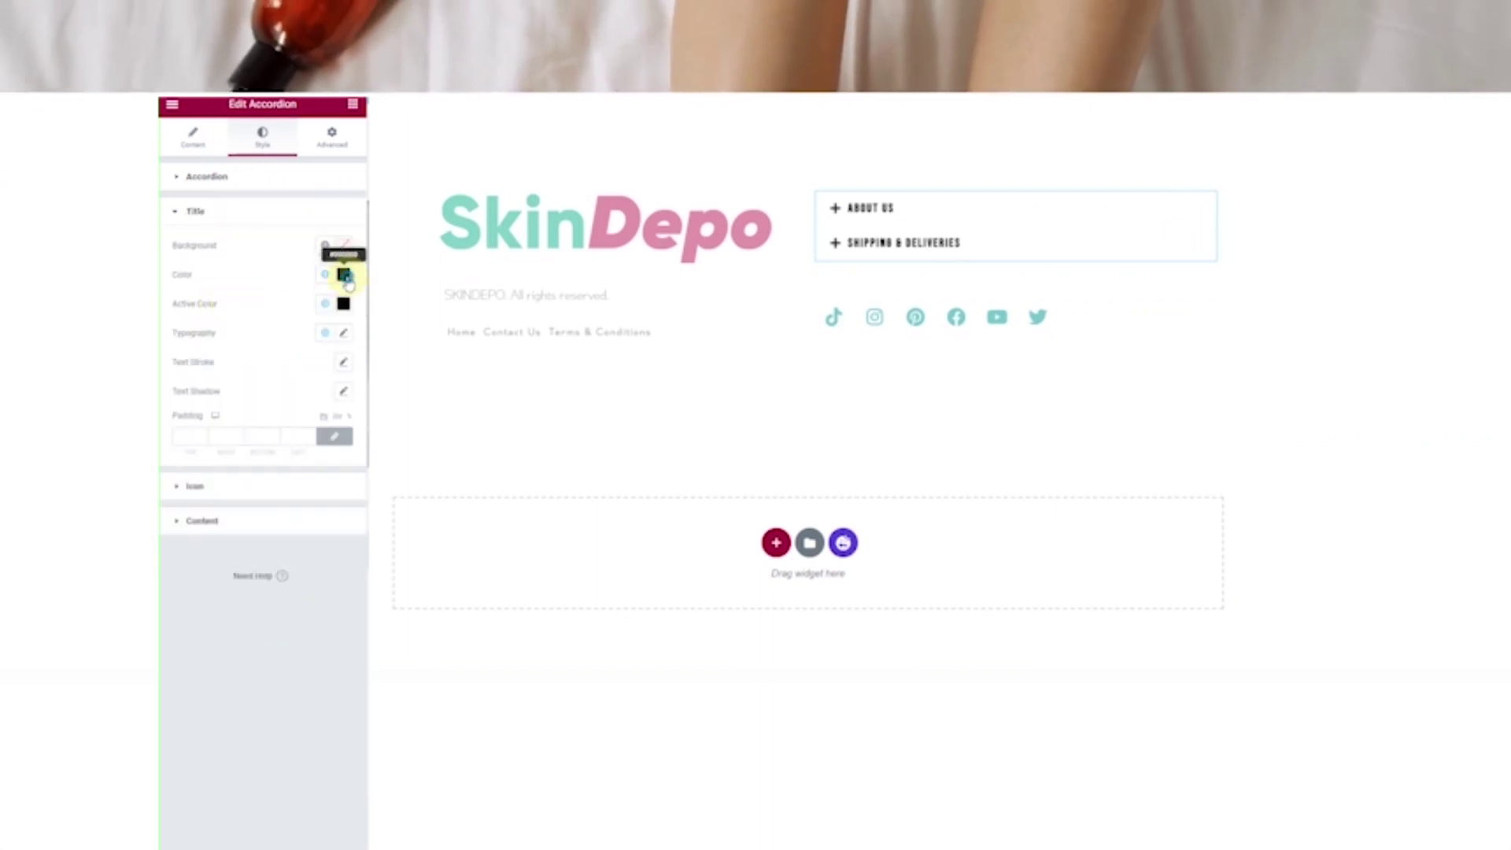
left_click(346, 277)
left_click_drag(215, 454, 268, 455)
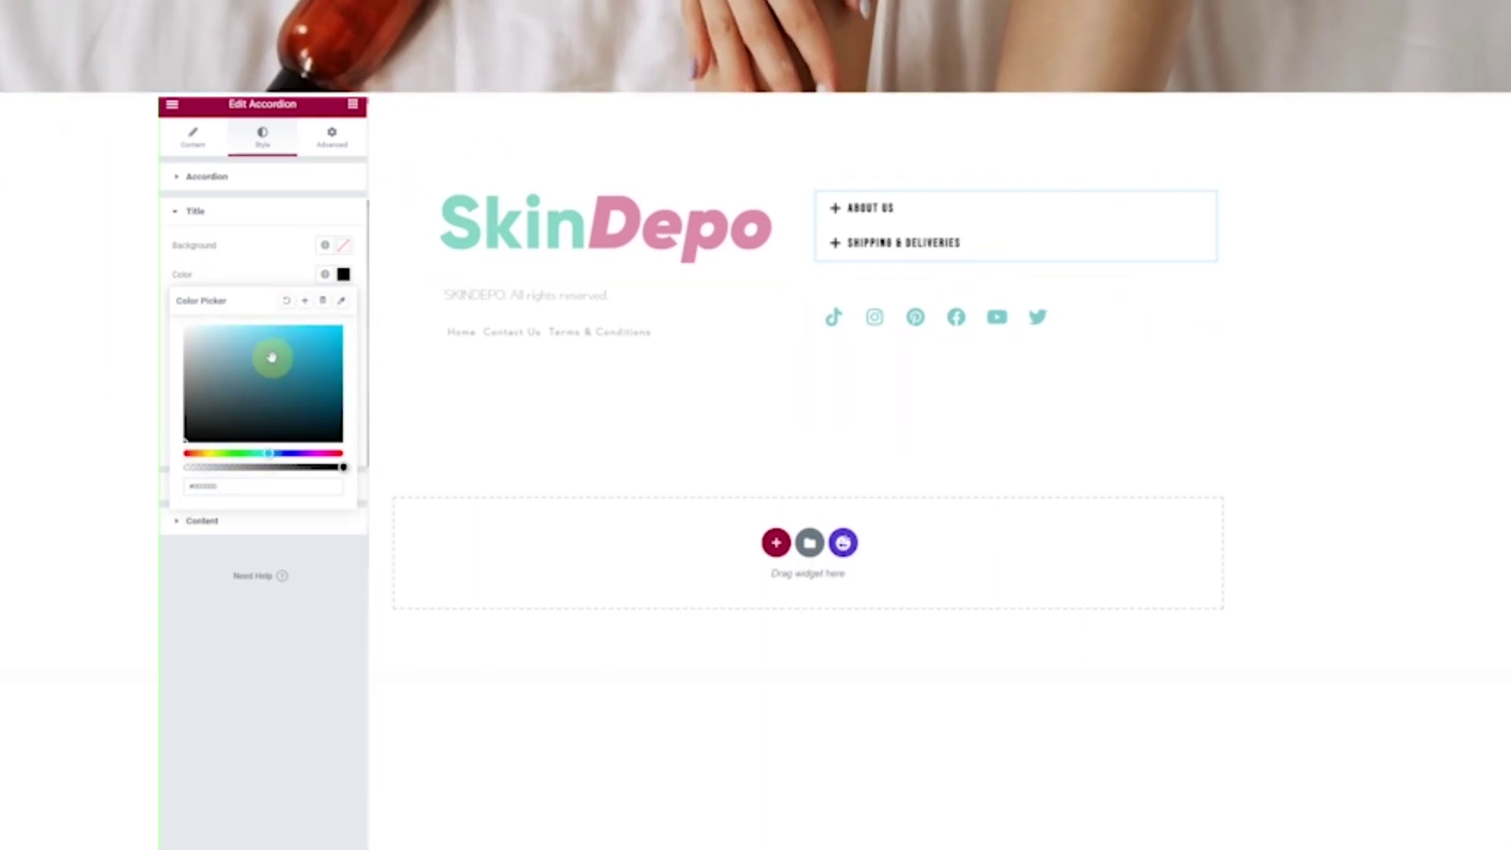
left_click(315, 453)
left_click_drag(318, 381, 293, 351)
left_click(325, 455)
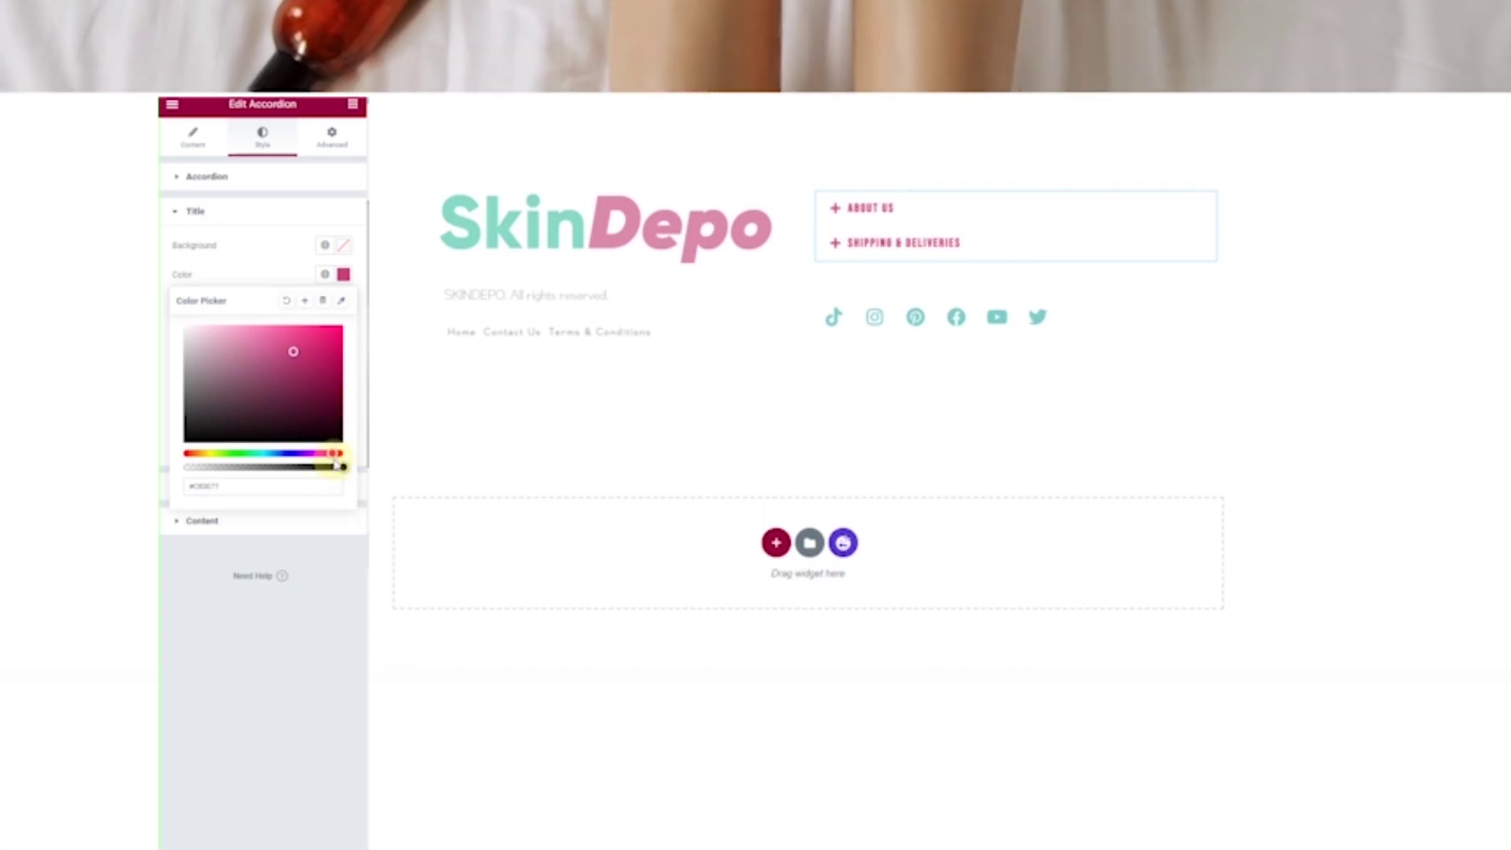
left_click(276, 345)
left_click_drag(271, 344, 246, 339)
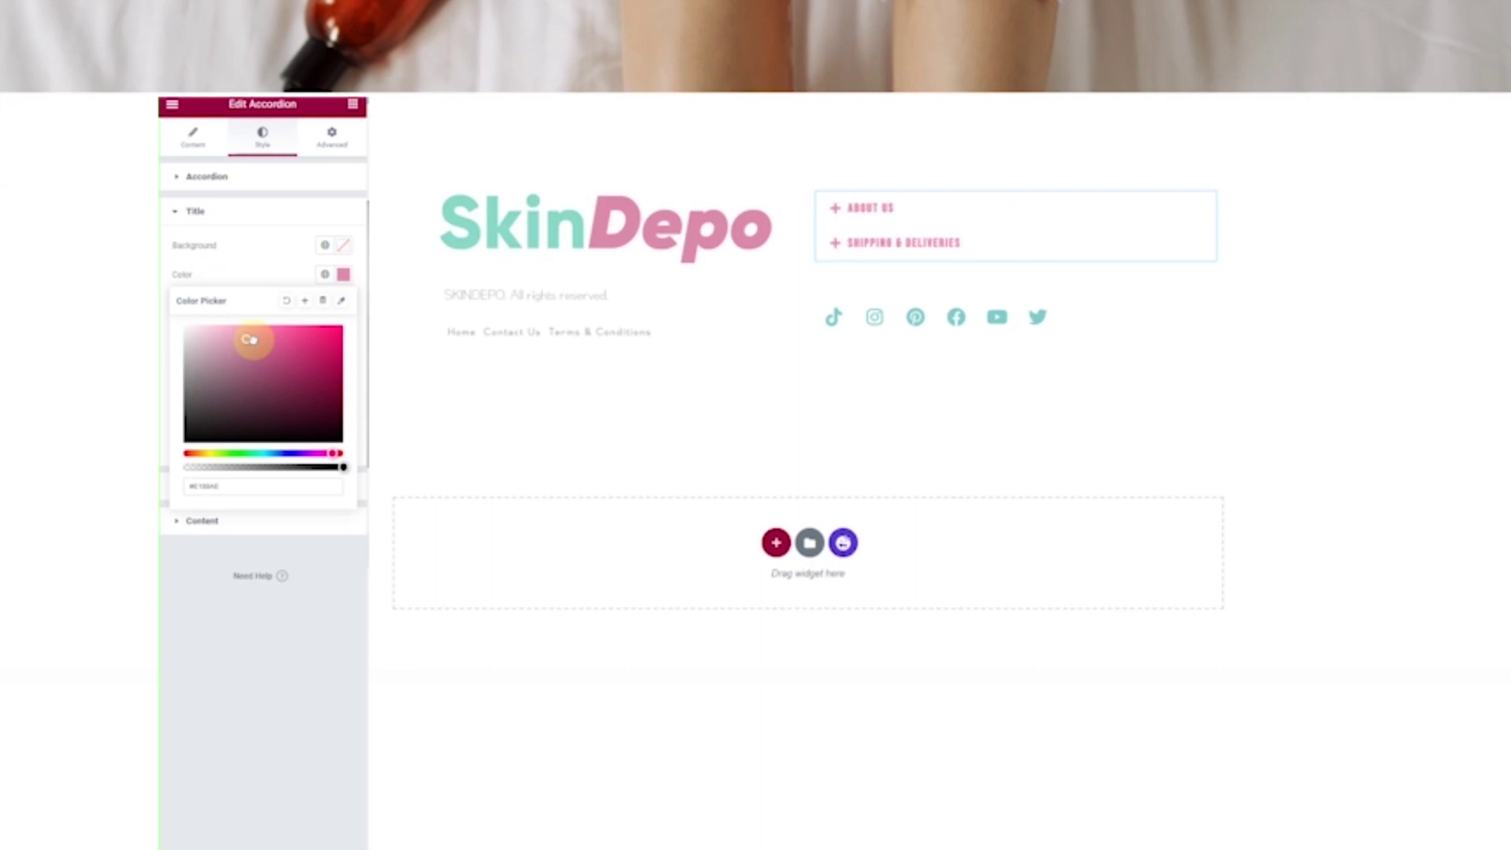
left_click(338, 321)
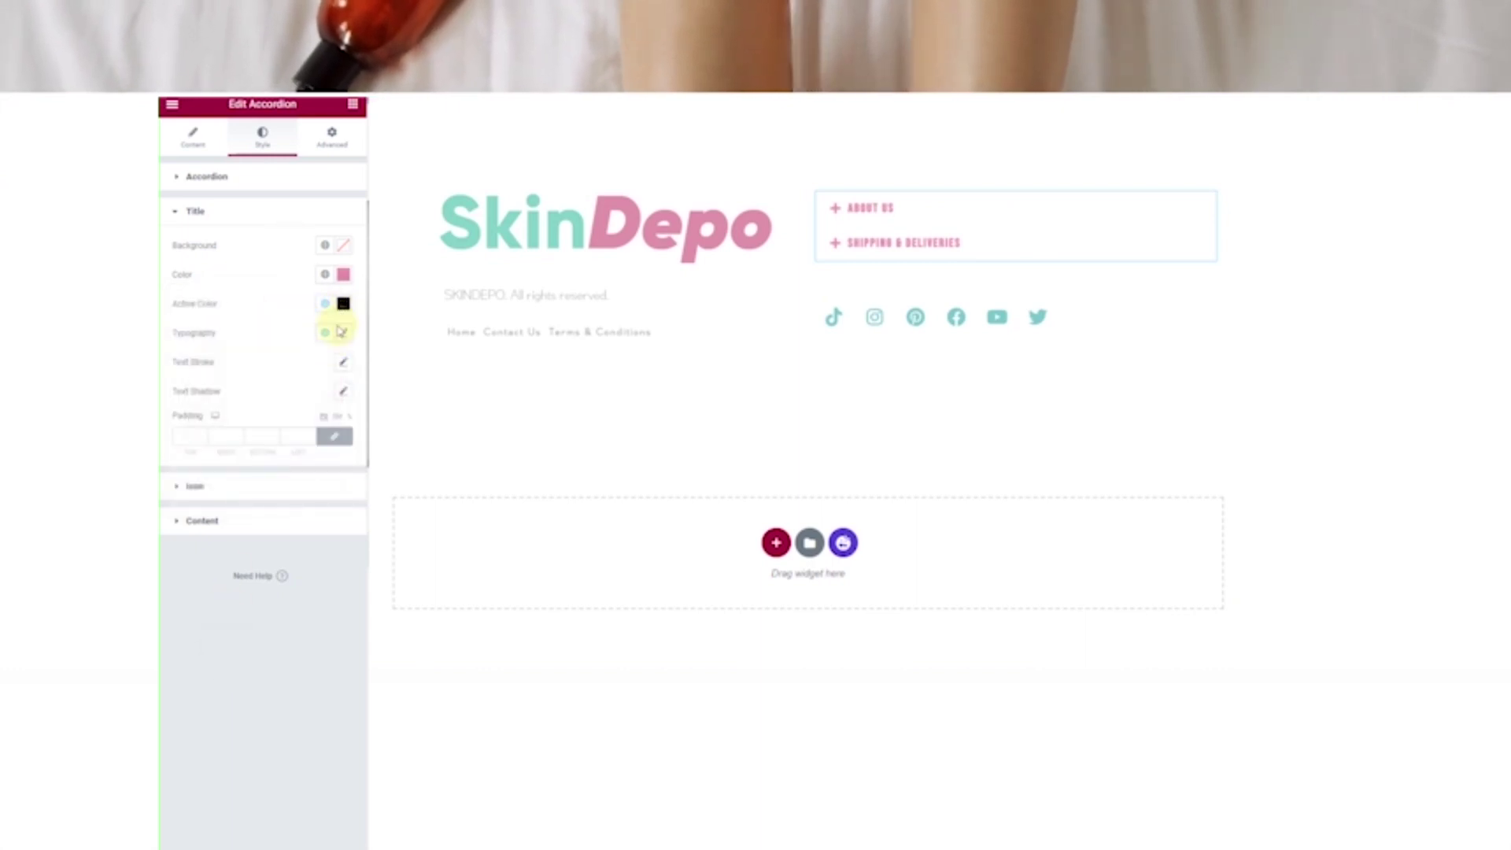
Set the footer accordion's icon color to teal green.
left_click(258, 496)
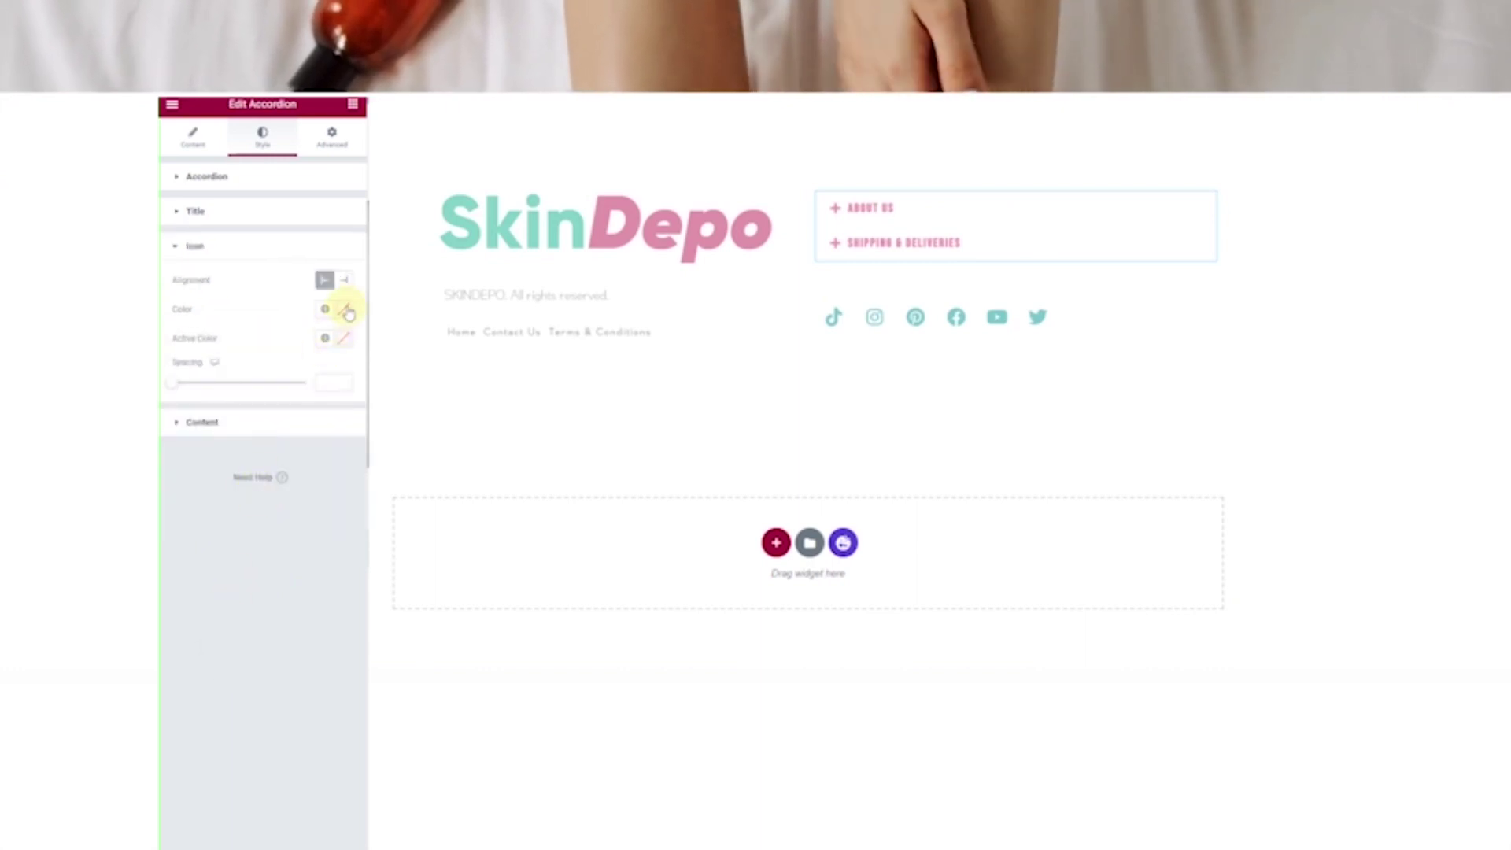
left_click(346, 310)
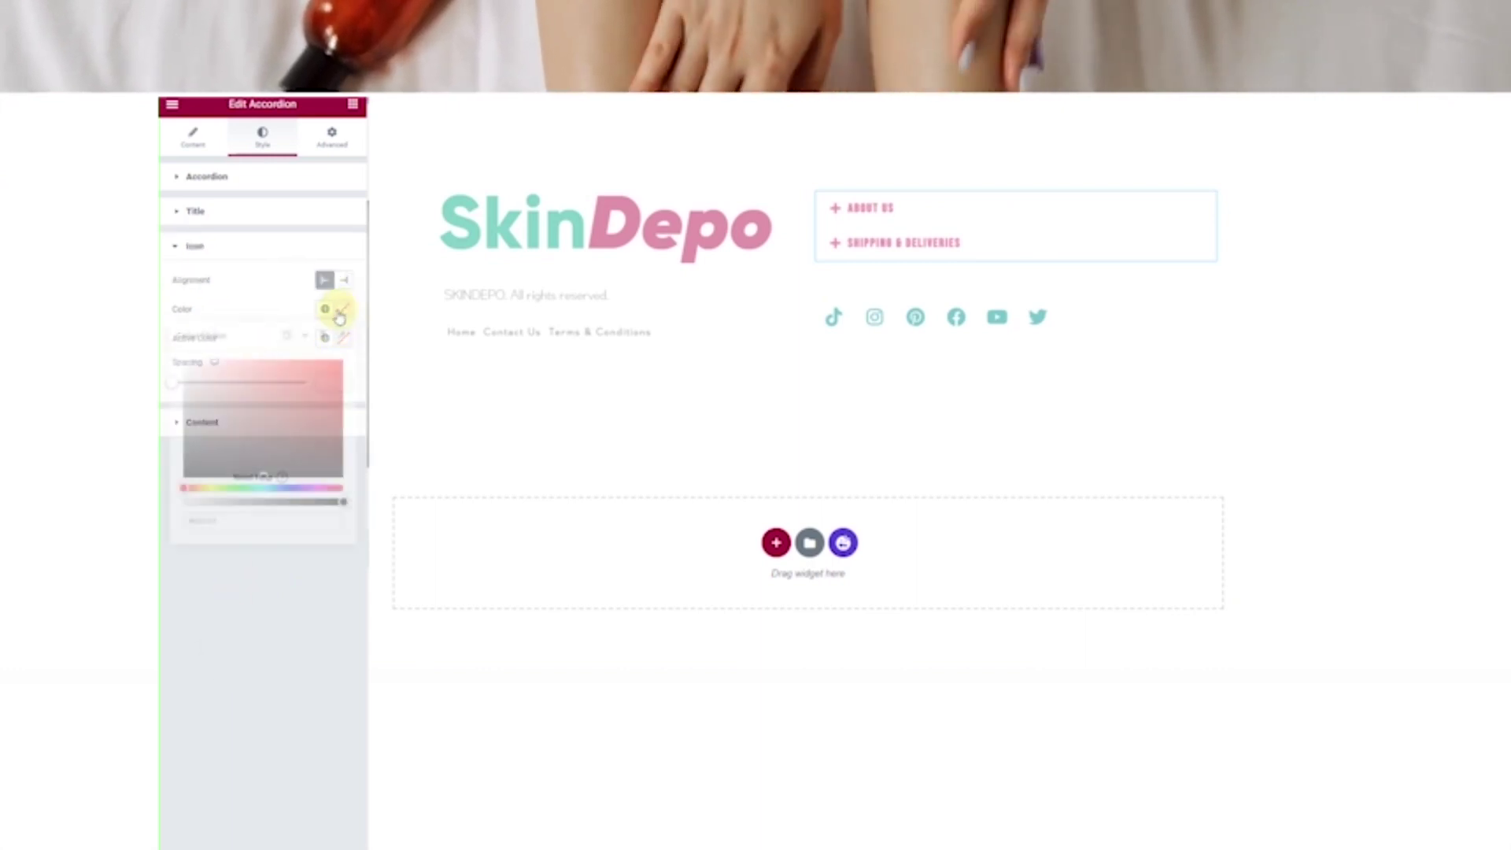
left_click(237, 489)
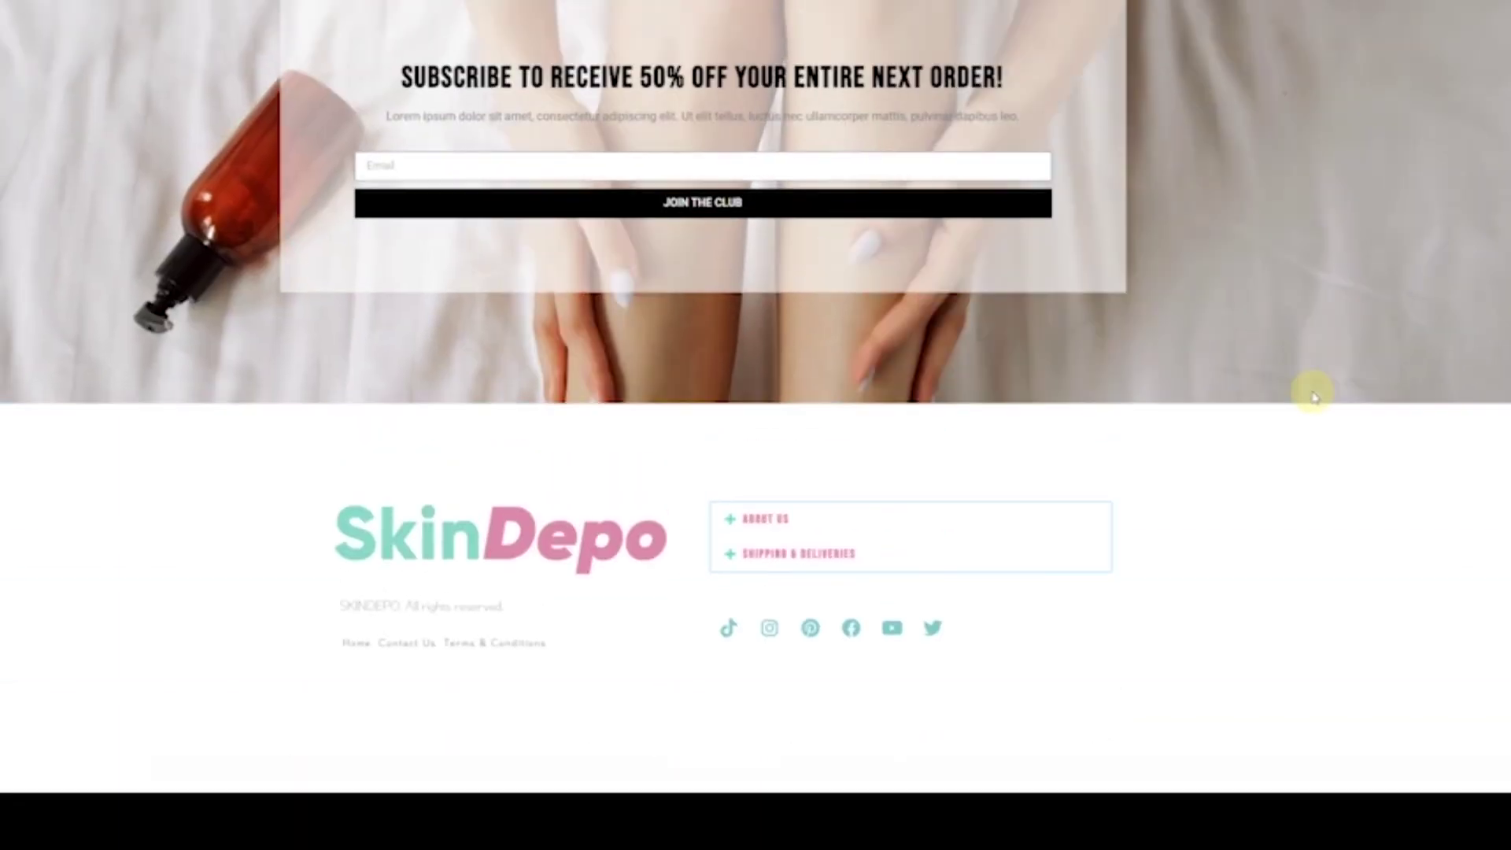
Look over the homepage from the footer up to the hero section and back down.
scroll(1313, 398, "up", 15)
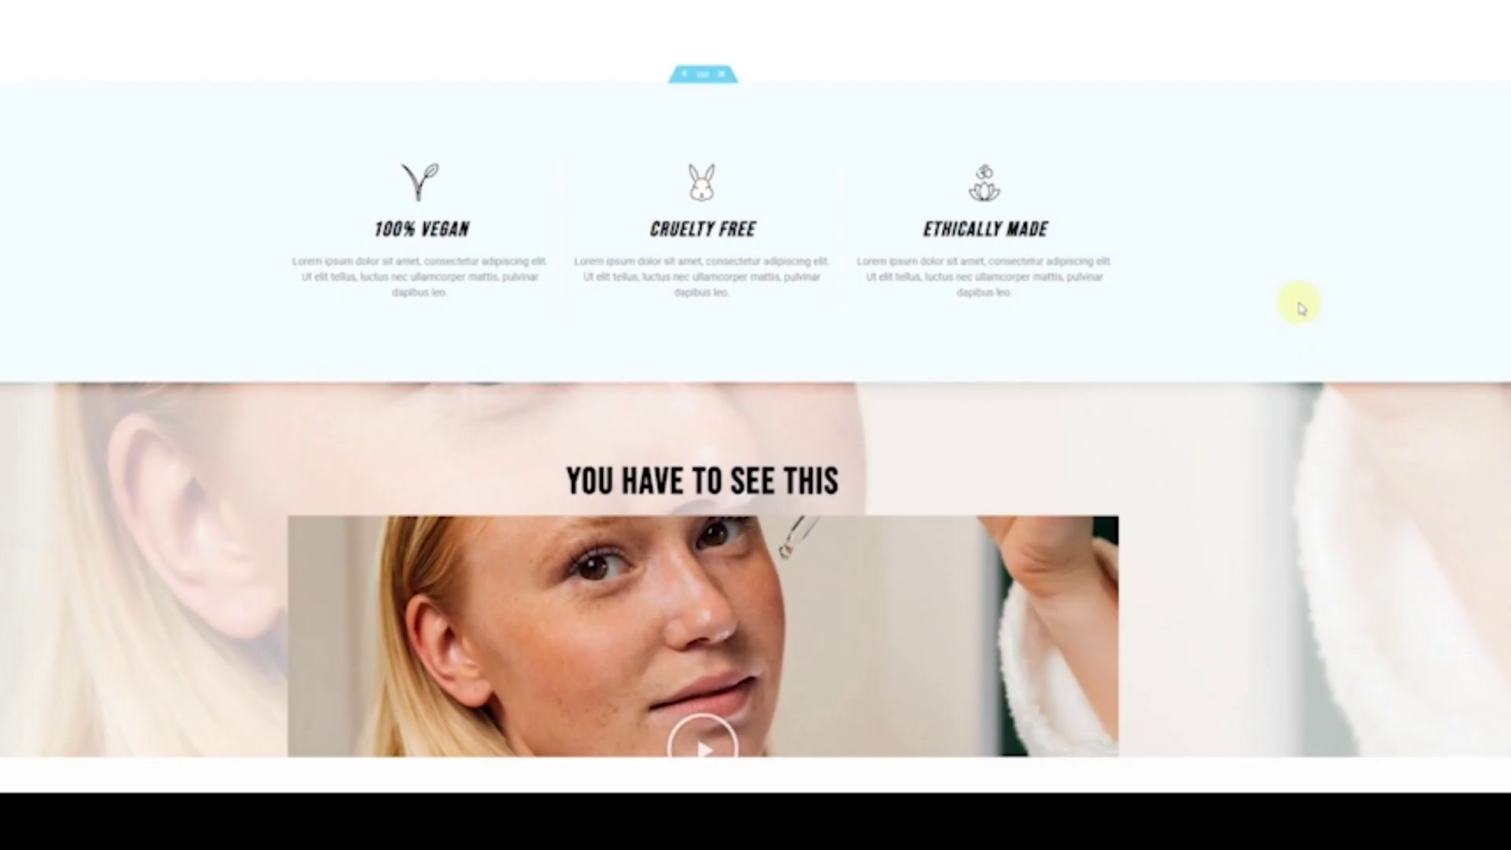
scroll(1299, 220, "up", 15)
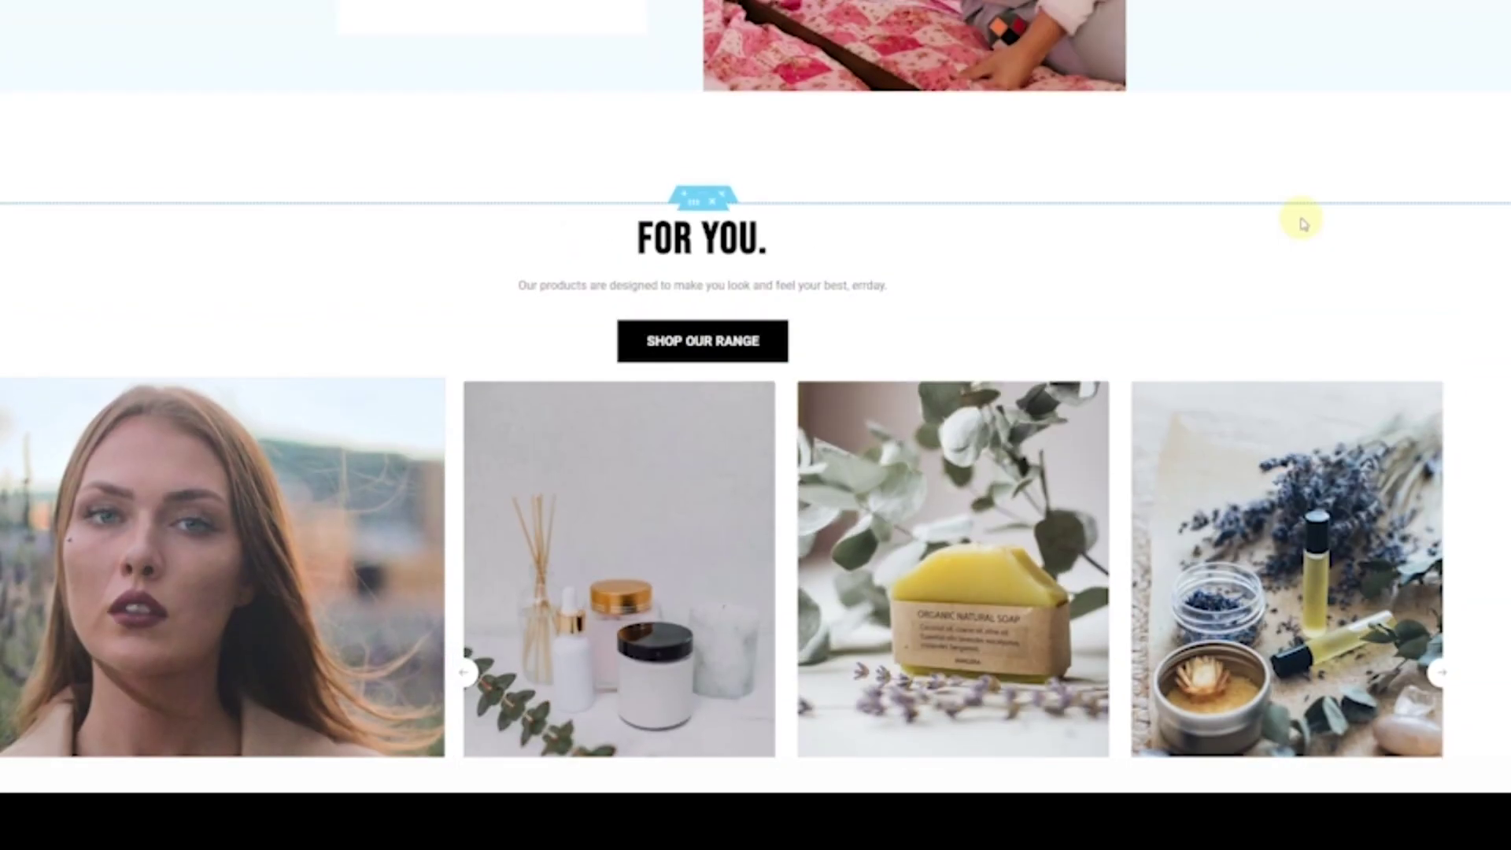
scroll(1287, 199, "up", 5)
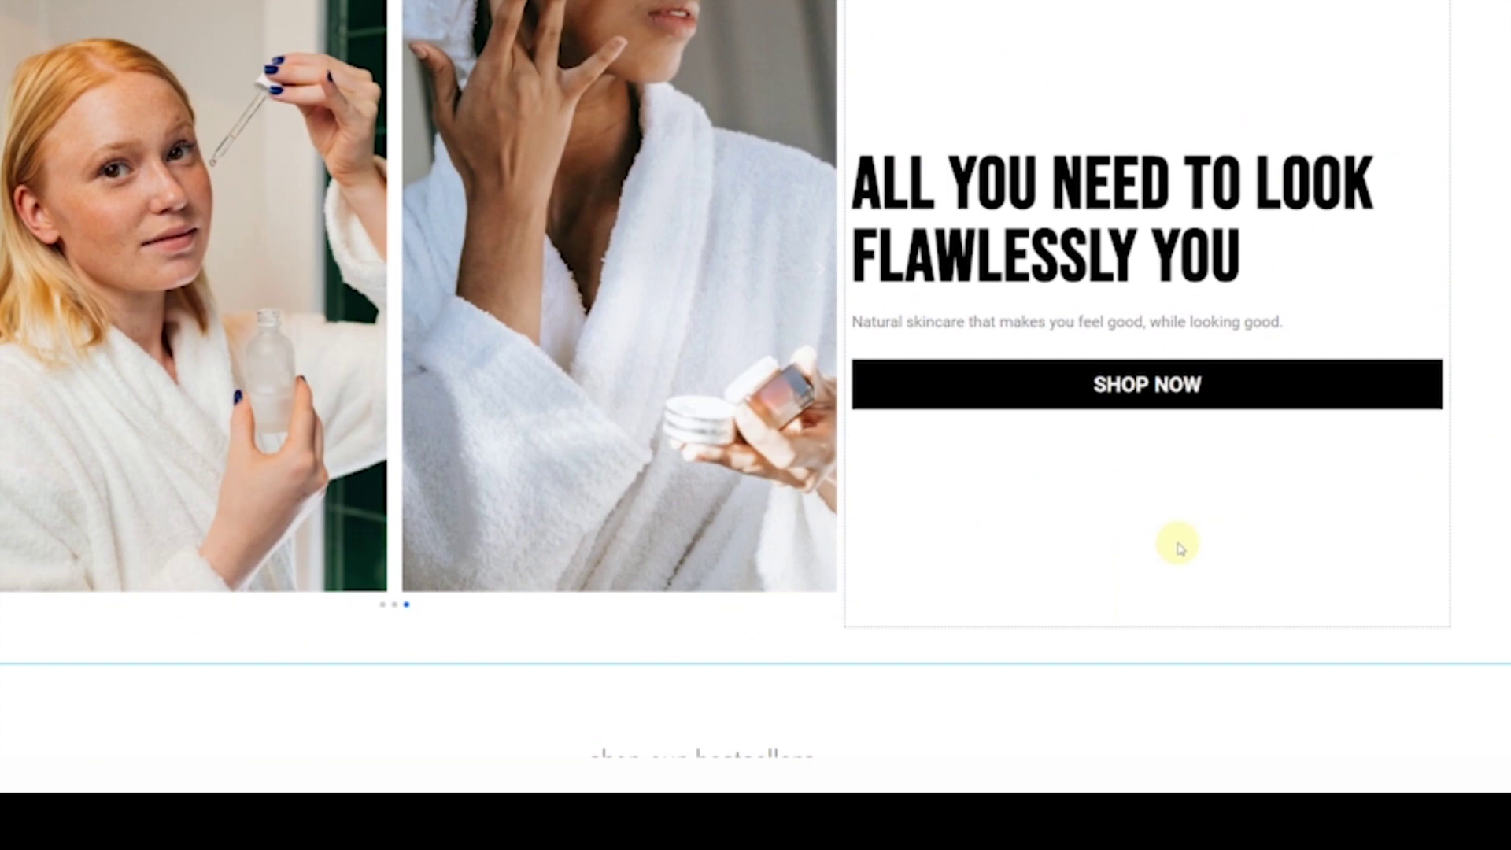
scroll(941, 559, "down", 20)
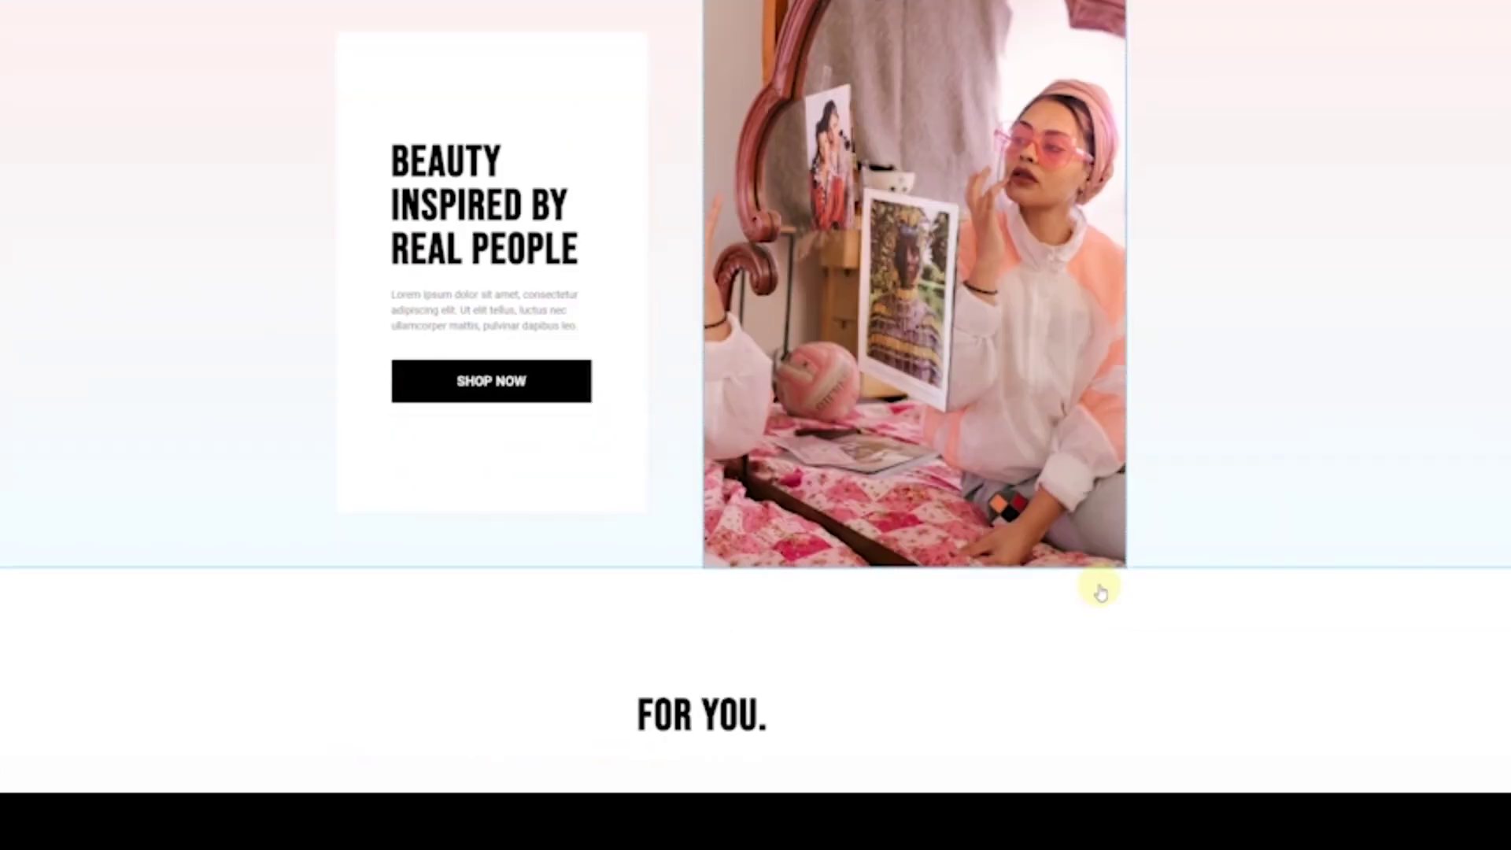
scroll(1101, 592, "down", 10)
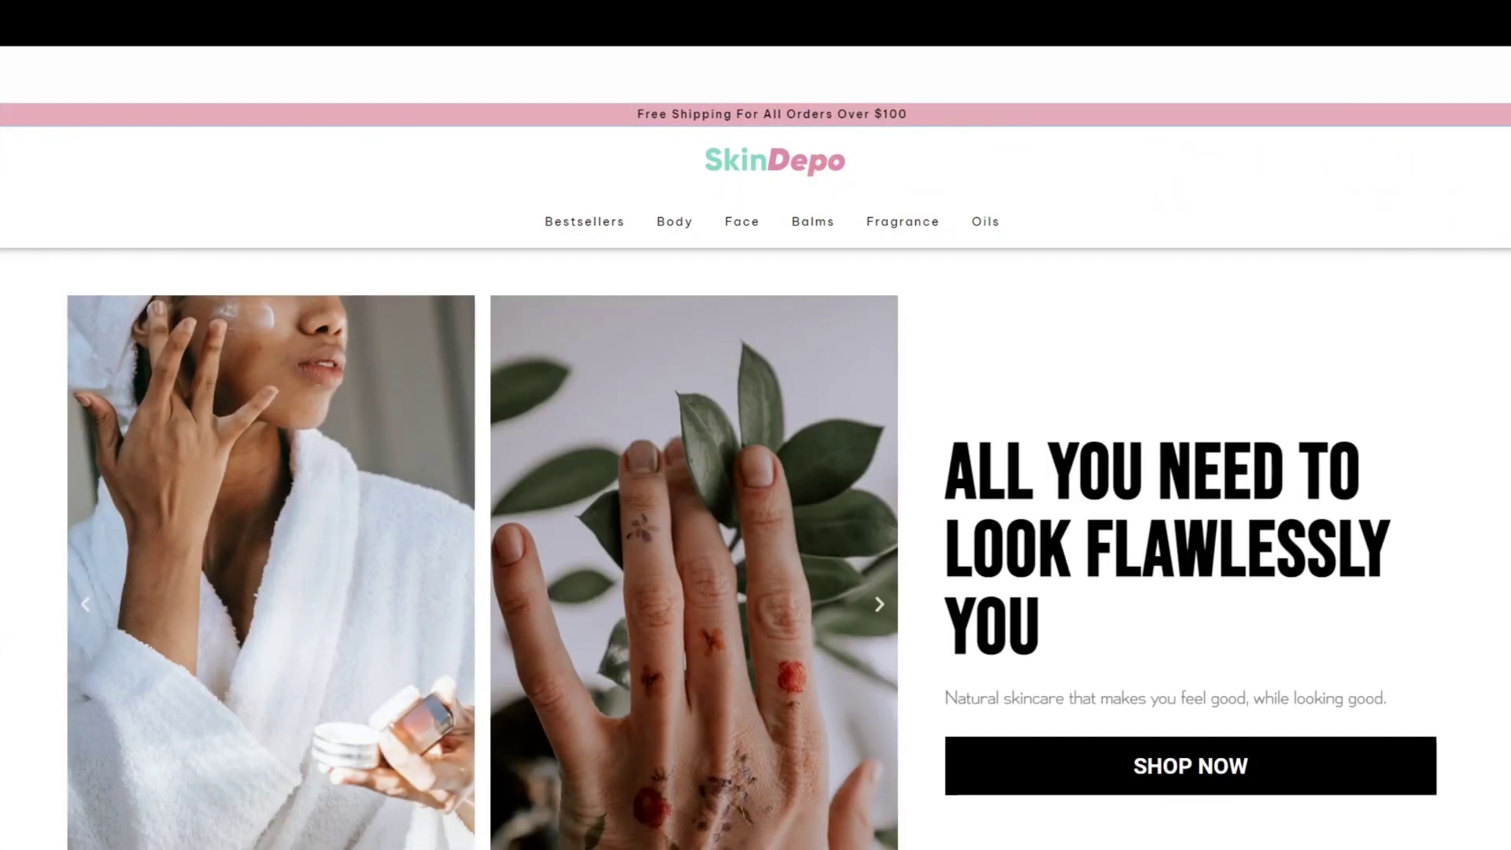
Review the homepage from the hero section to the footer, advancing the bestsellers product carousel along the way.
scroll(358, 540, "down", 3)
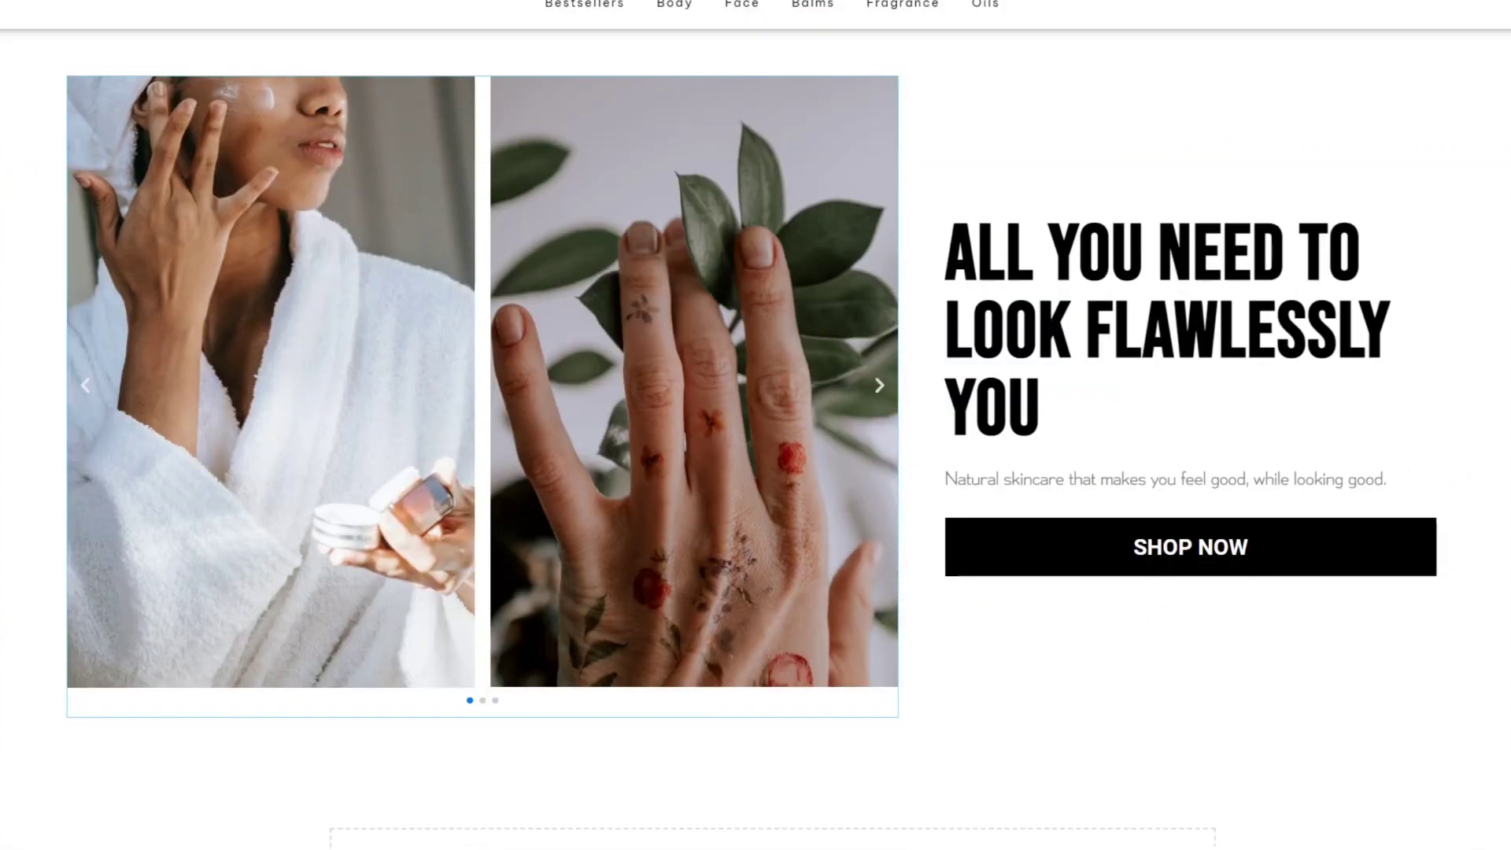
scroll(1316, 423, "down", 8)
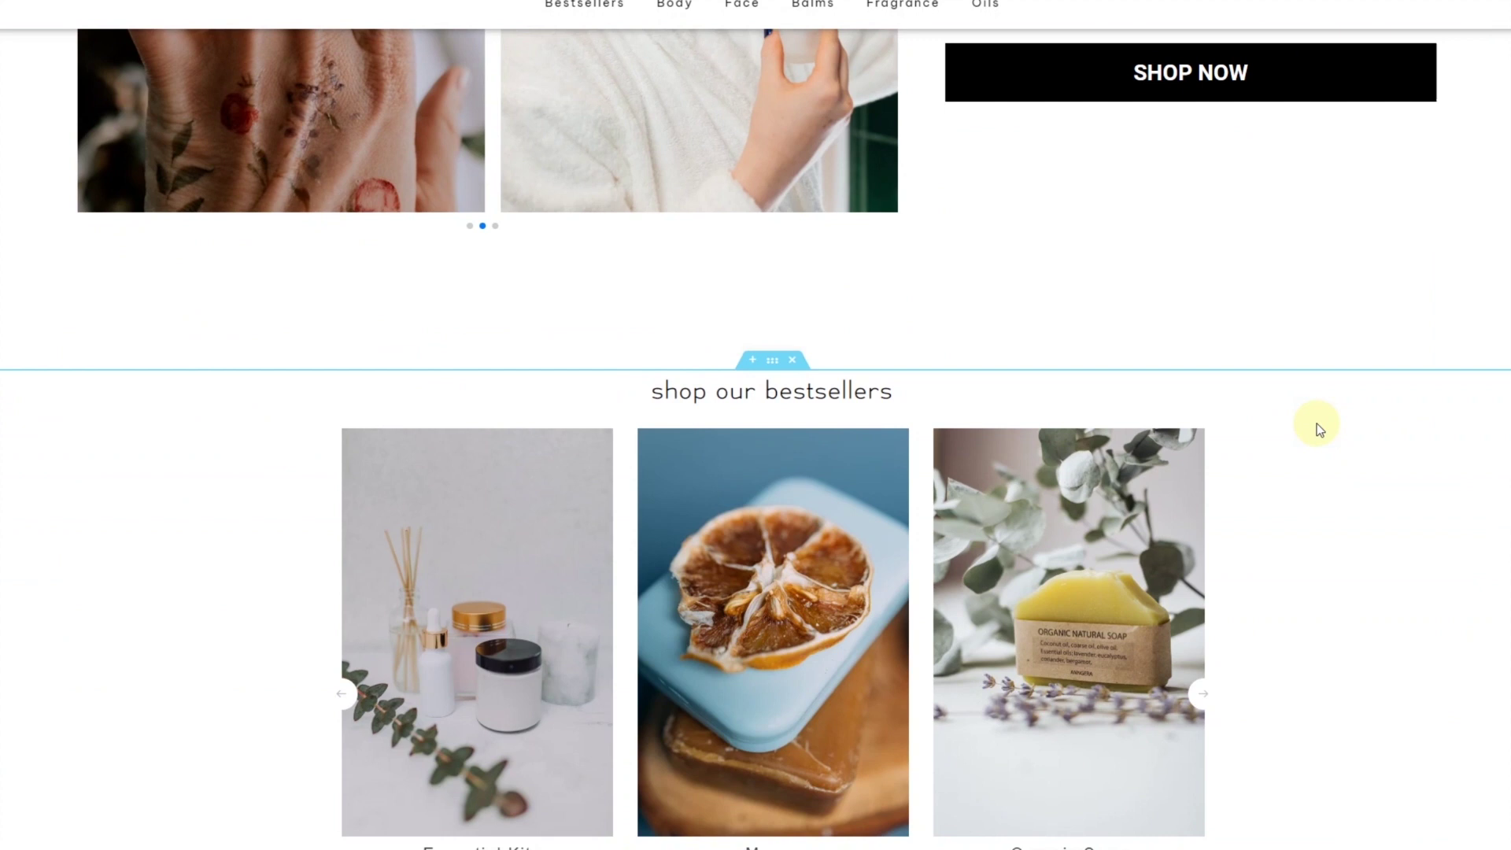
scroll(1377, 464, "down", 1)
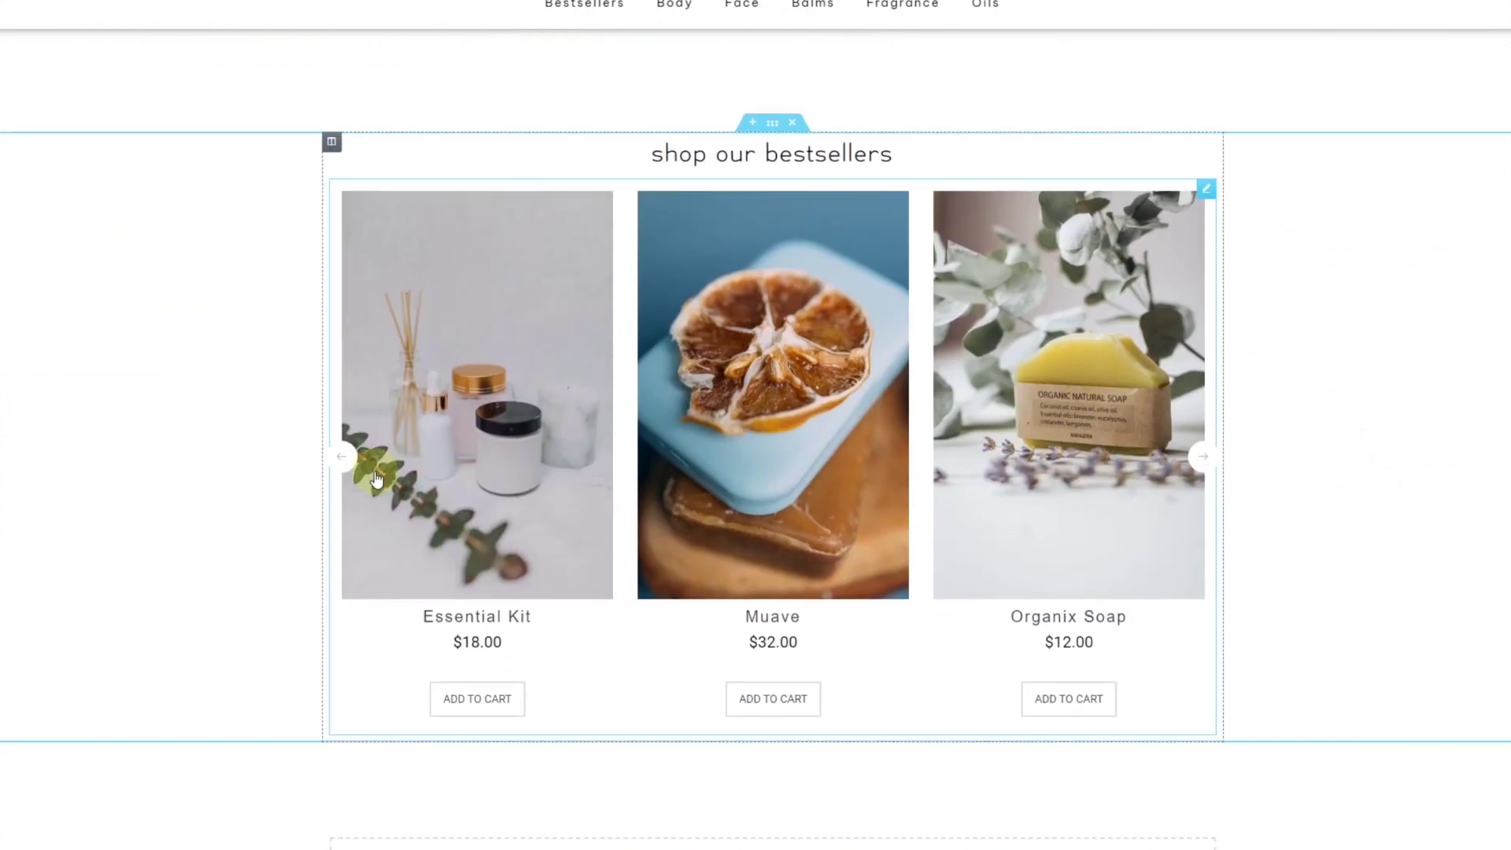
left_click(1204, 458)
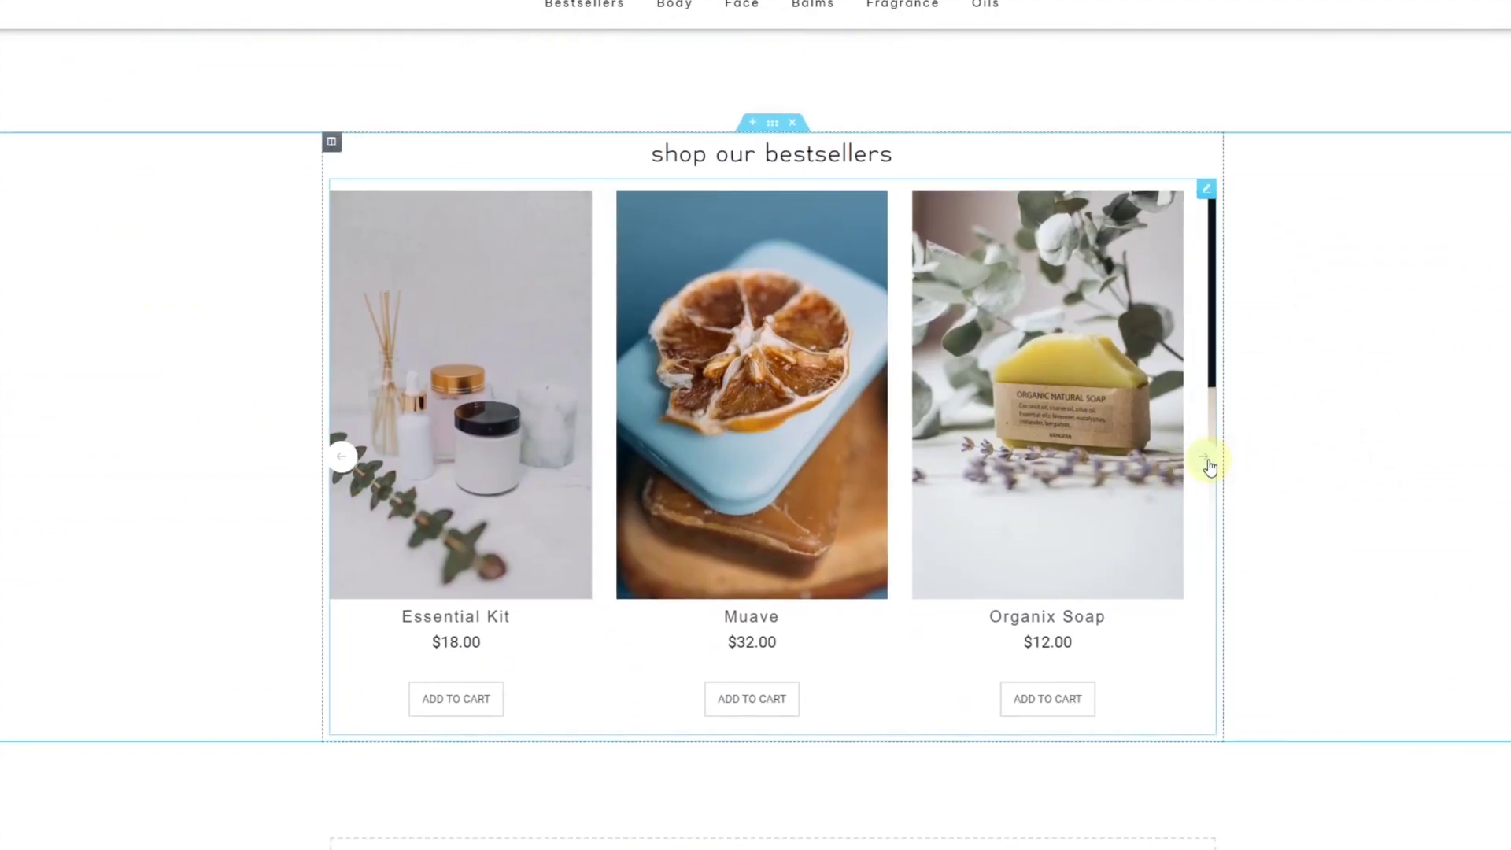
scroll(1396, 606, "down", 5)
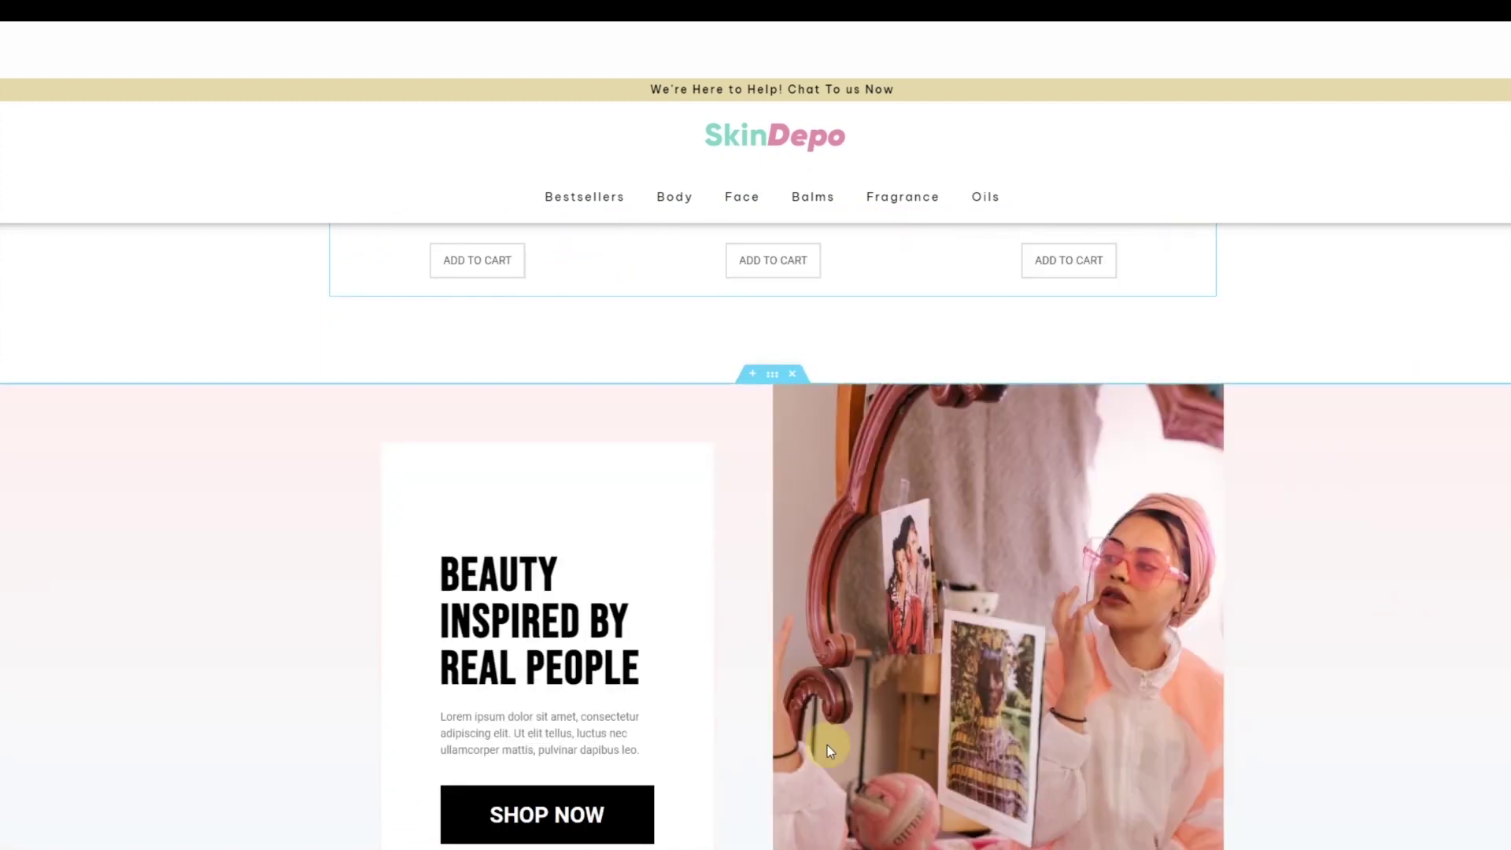
scroll(1264, 760, "down", 2)
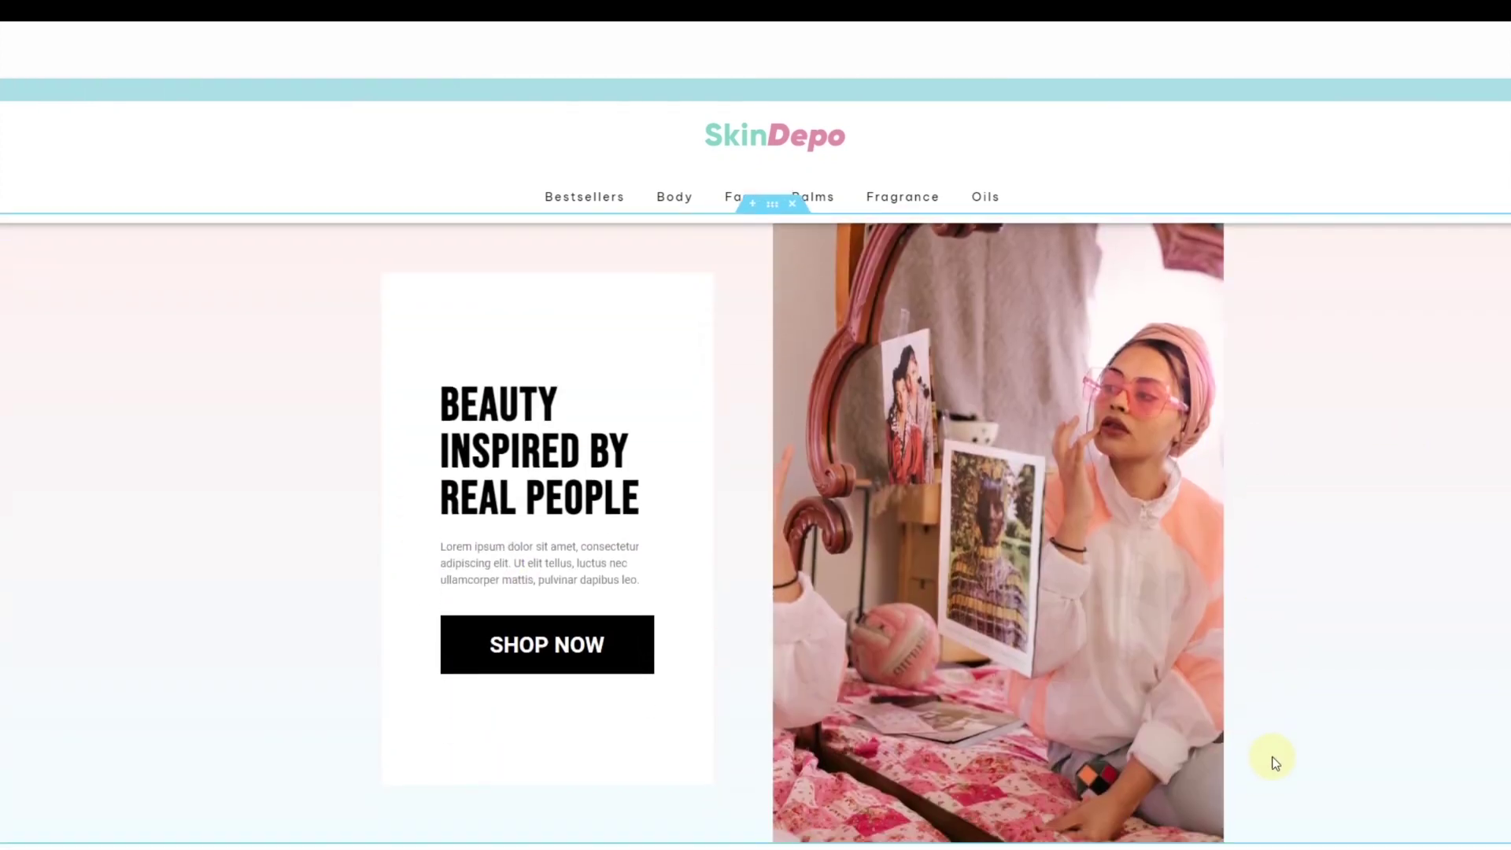
scroll(1348, 605, "down", 10)
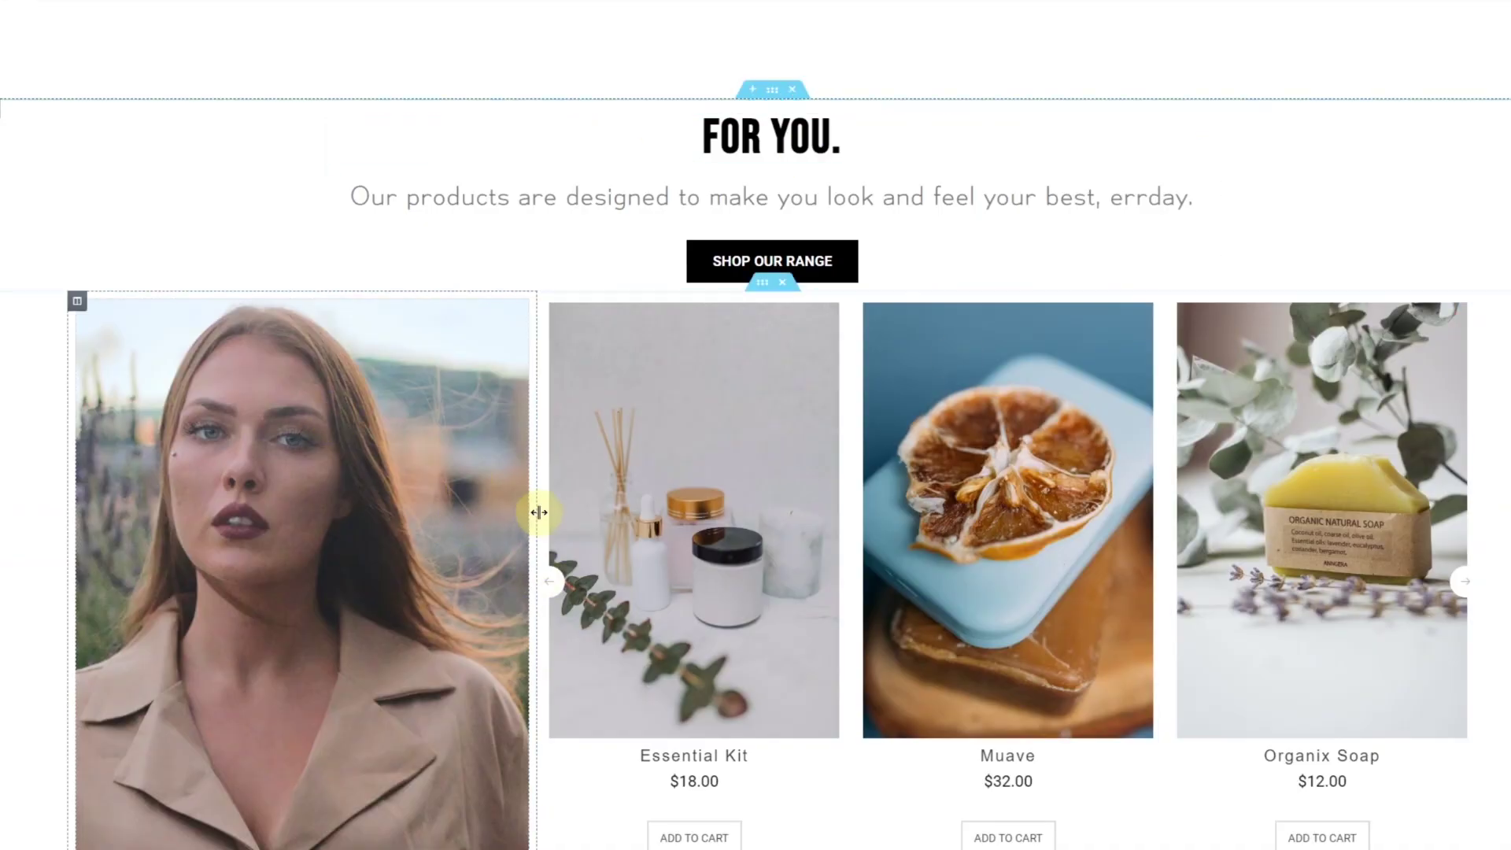
scroll(1254, 551, "down", 2)
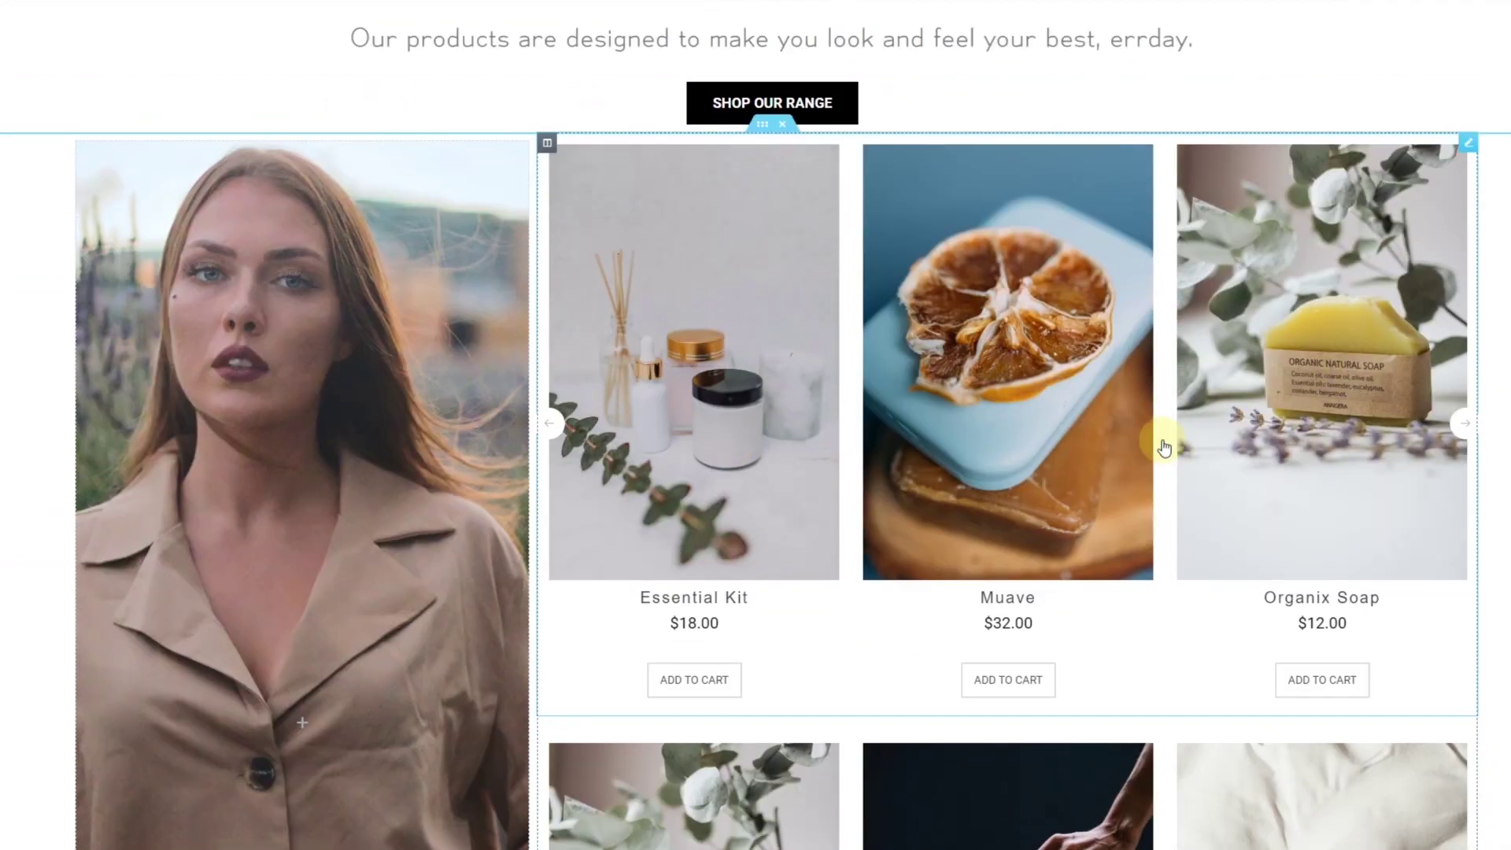
scroll(1098, 439, "down", 4)
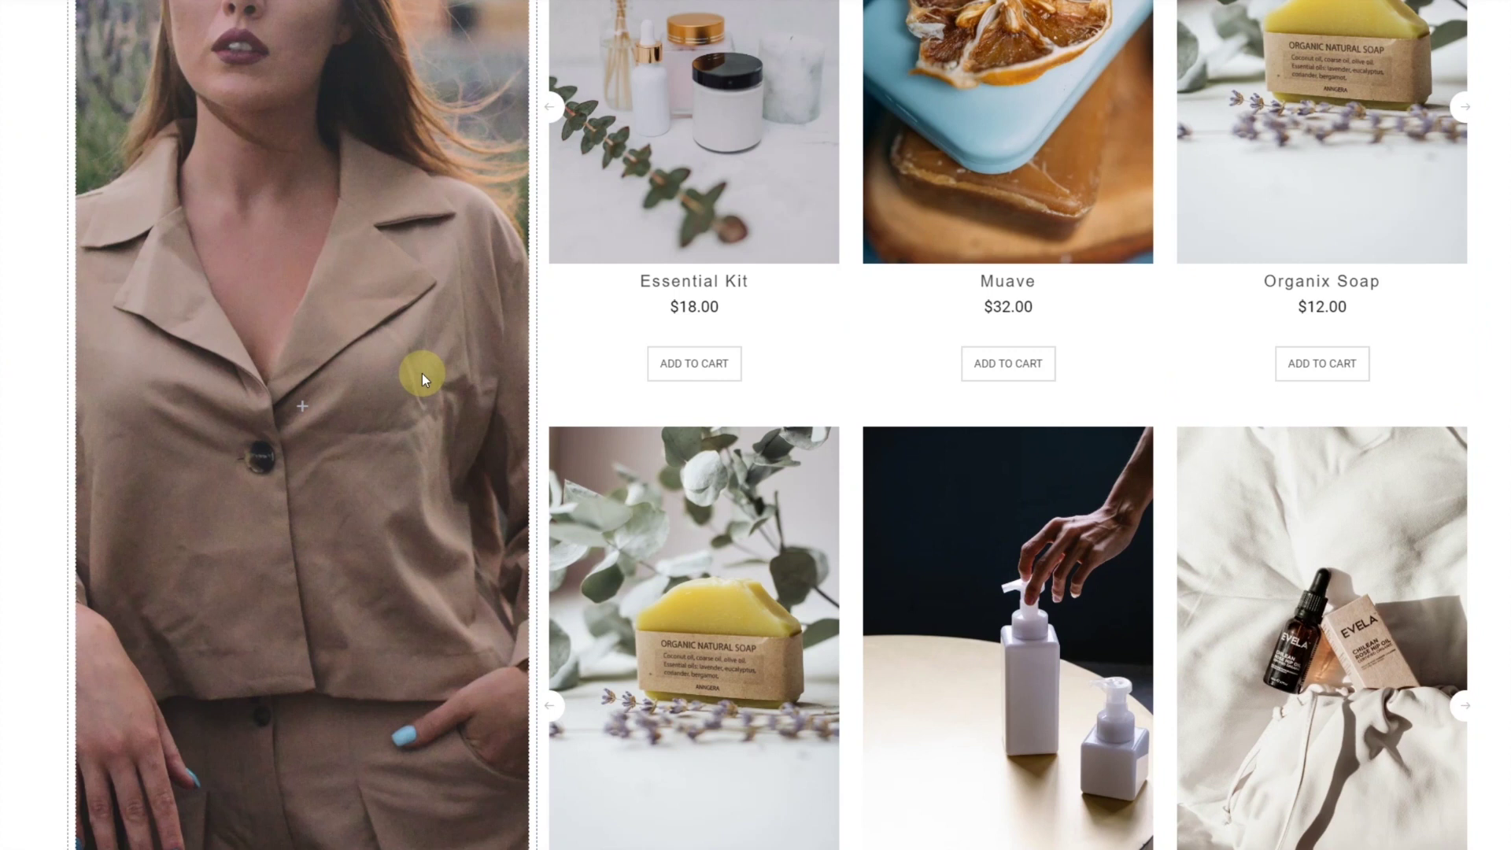
scroll(1192, 493, "down", 10)
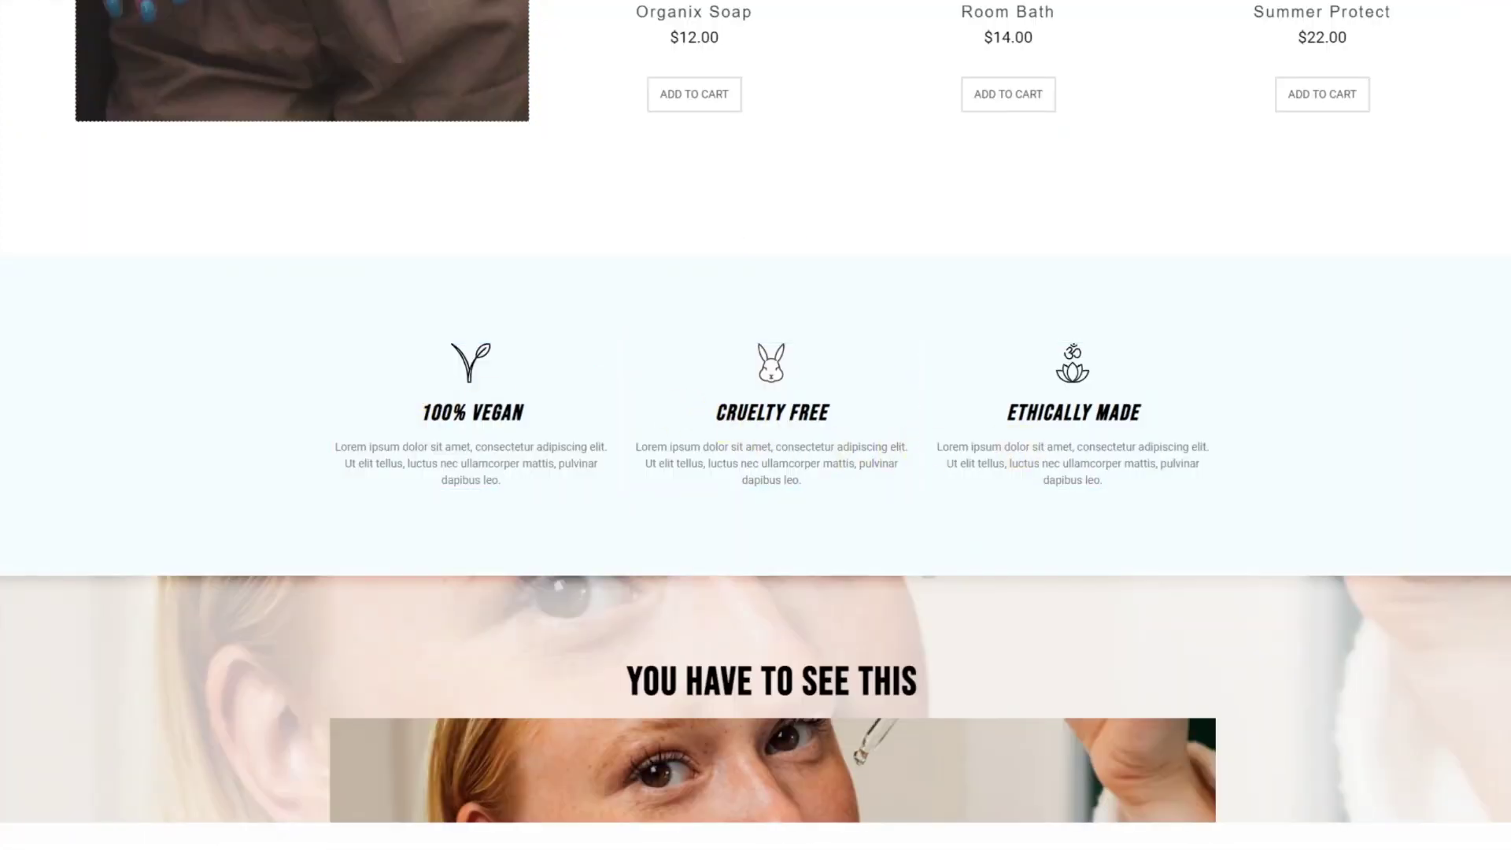
scroll(1148, 392, "down", 7)
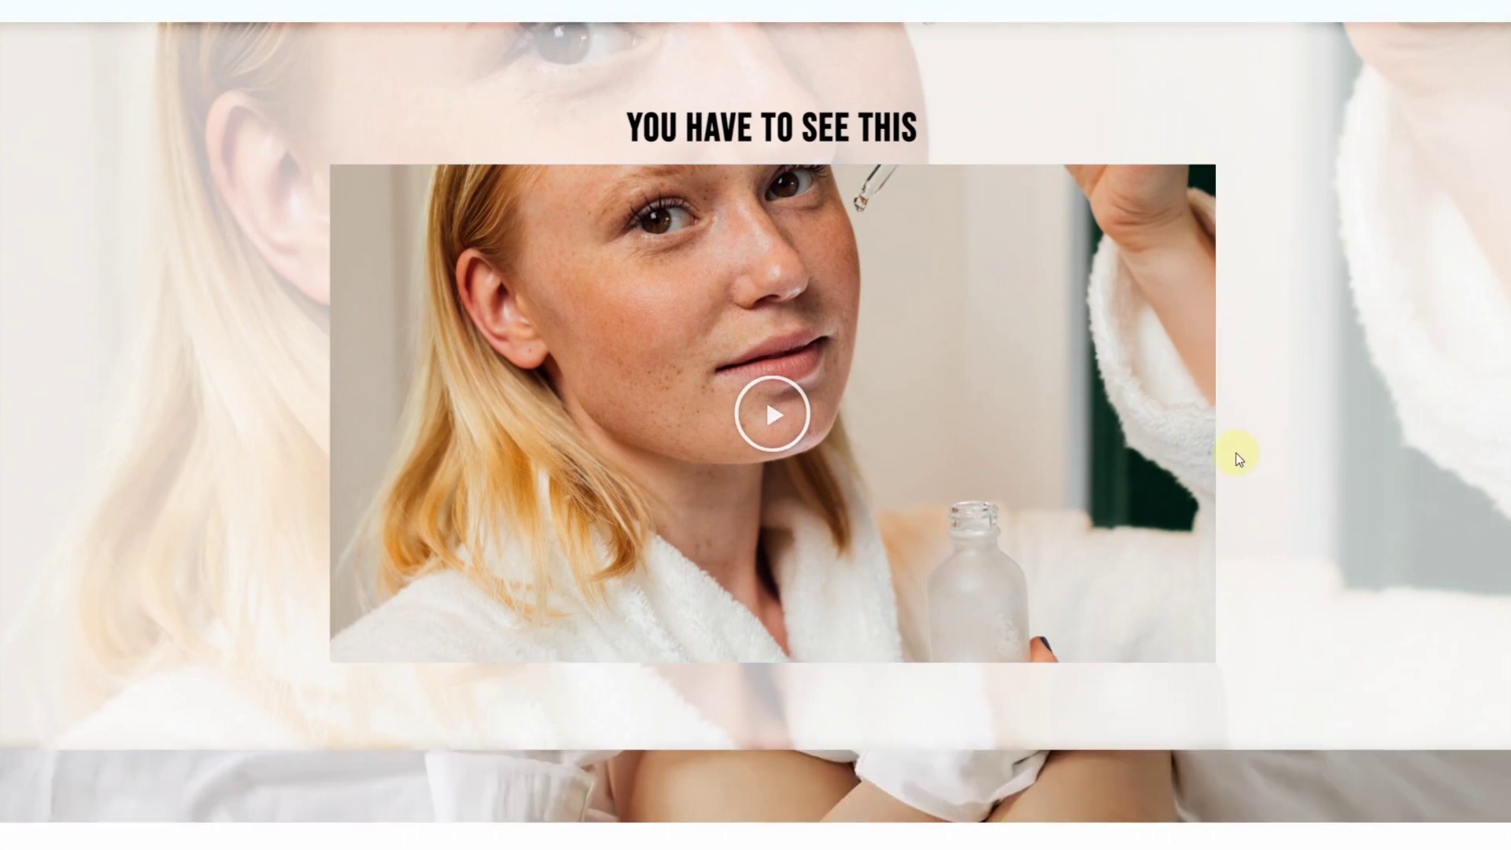
scroll(428, 432, "down", 9)
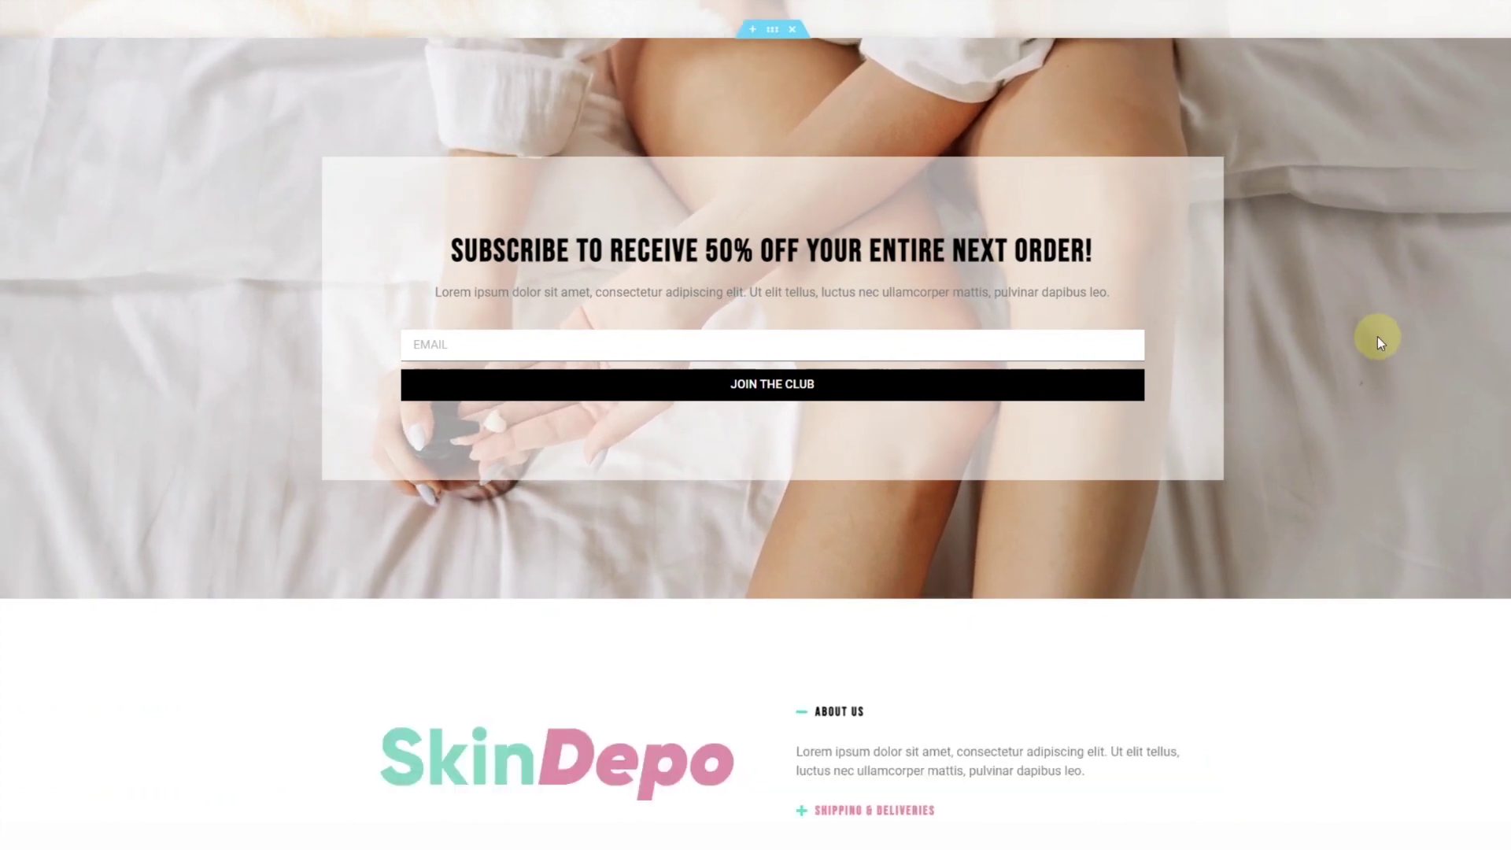
scroll(1378, 337, "down", 5)
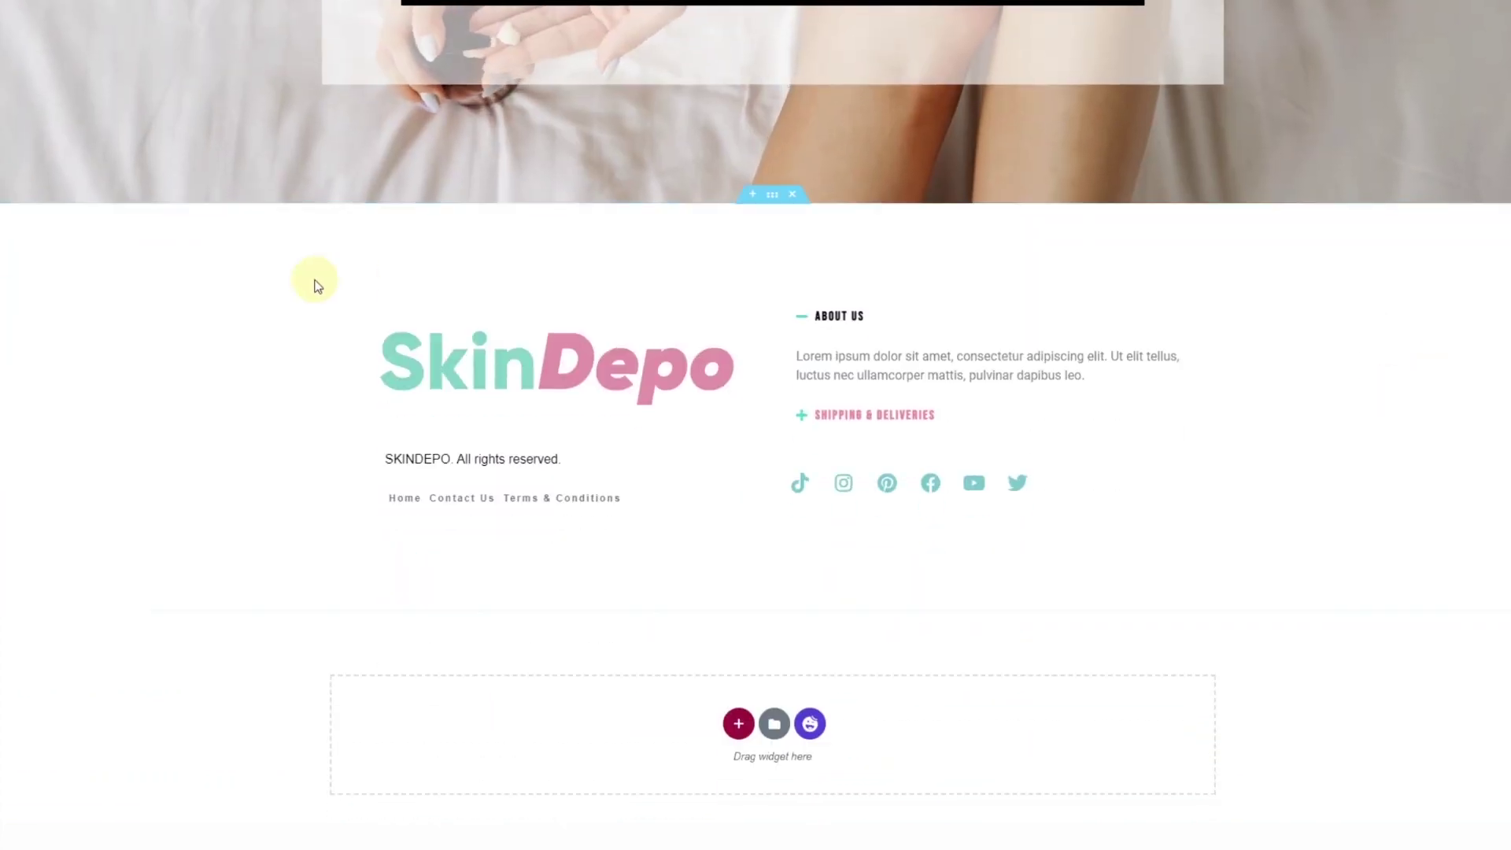
Recheck the layout of the video, email sign-up and product range sections.
scroll(1411, 337, "up", 7)
scroll(1338, 299, "up", 15)
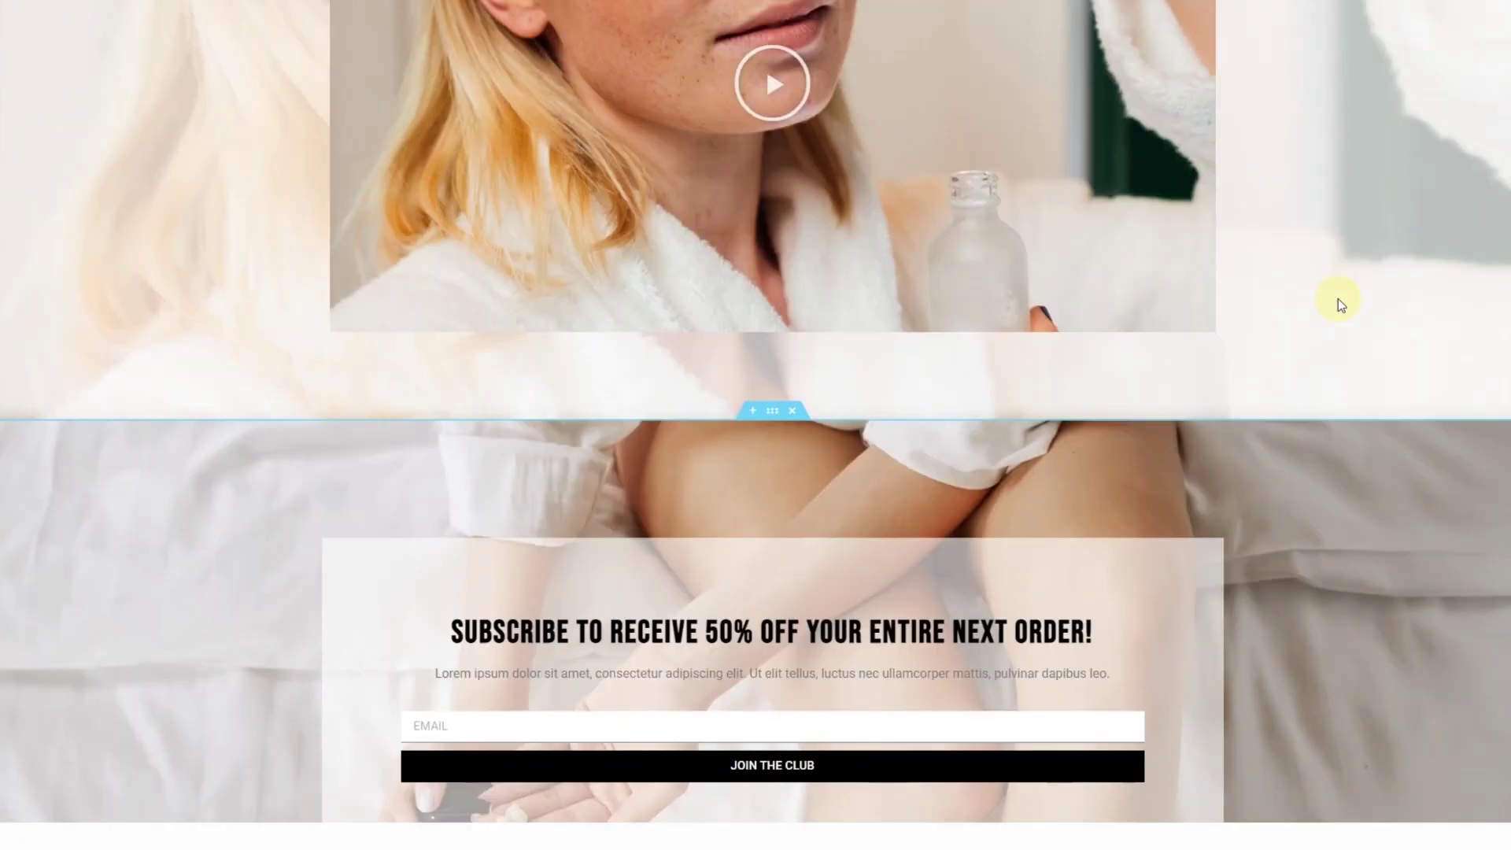
scroll(1338, 300, "down", 4)
scroll(756, 425, "down", 20)
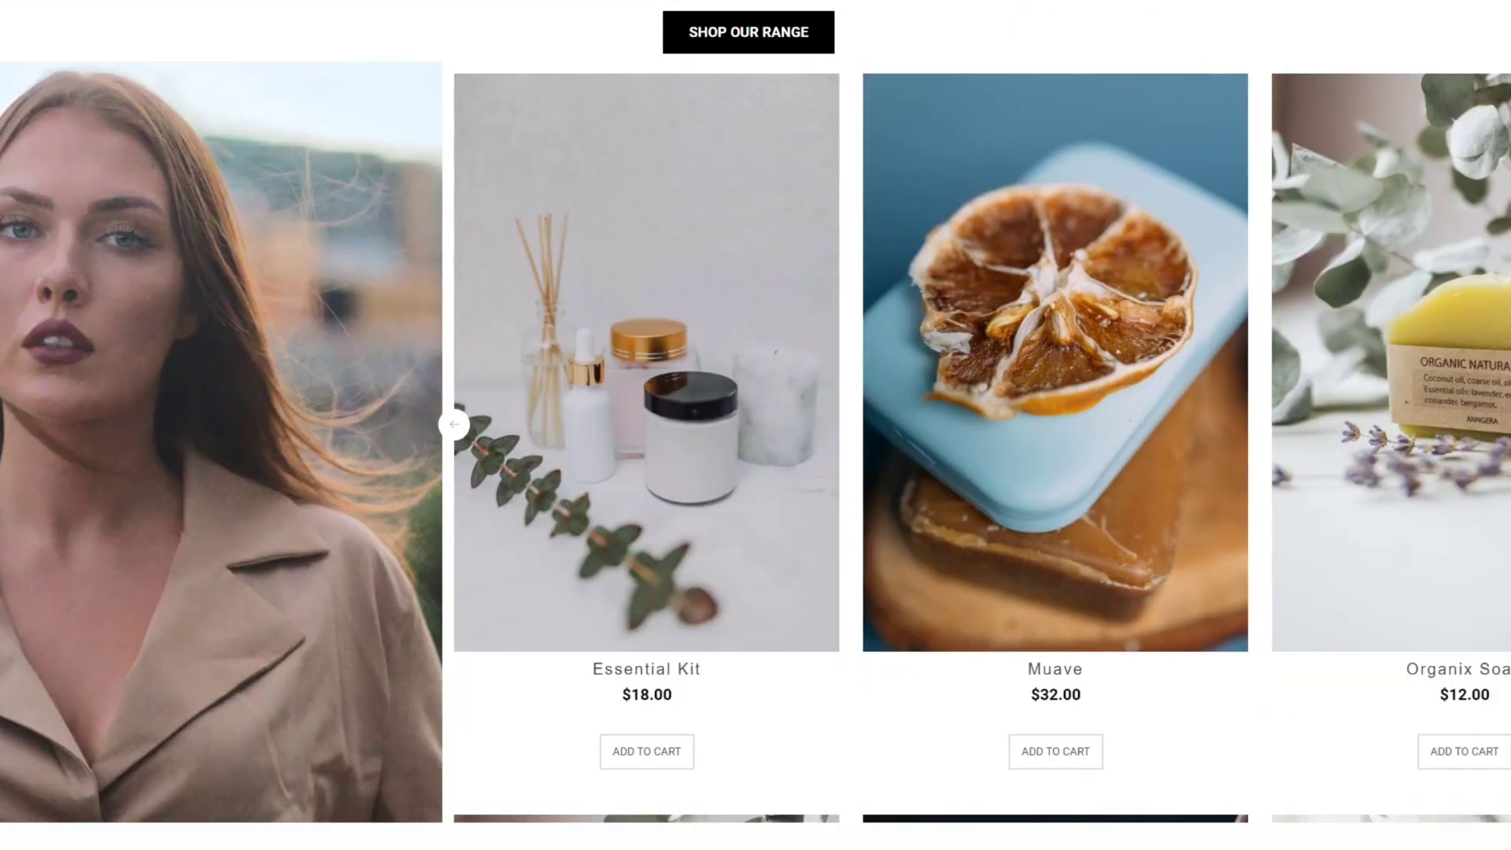
scroll(756, 425, "down", 4)
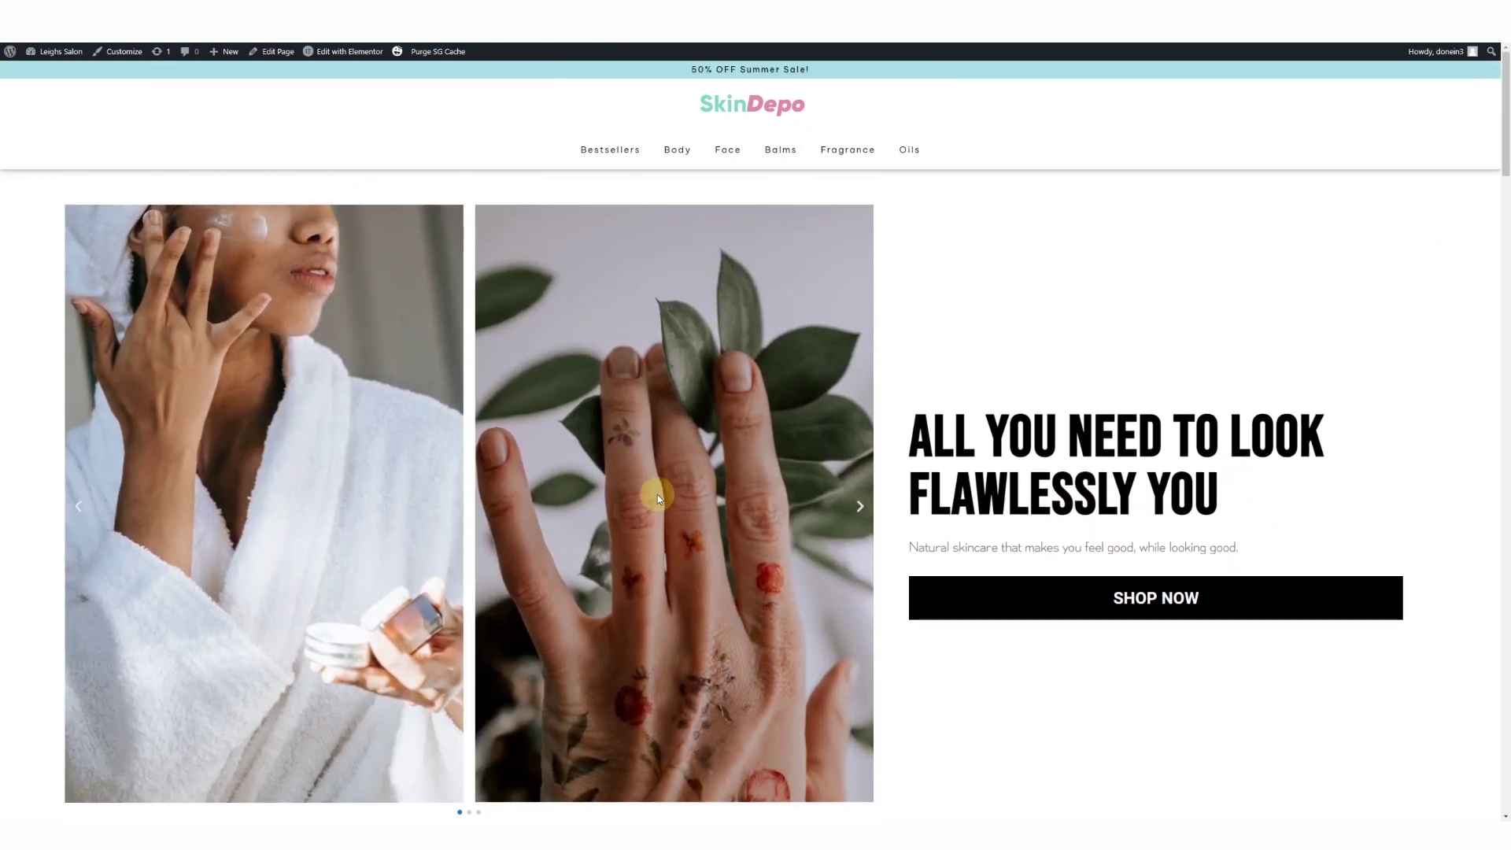
Examine the published homepage from the hero section through the bestsellers, product range and icon boxes to the video section.
scroll(1079, 426, "down", 8)
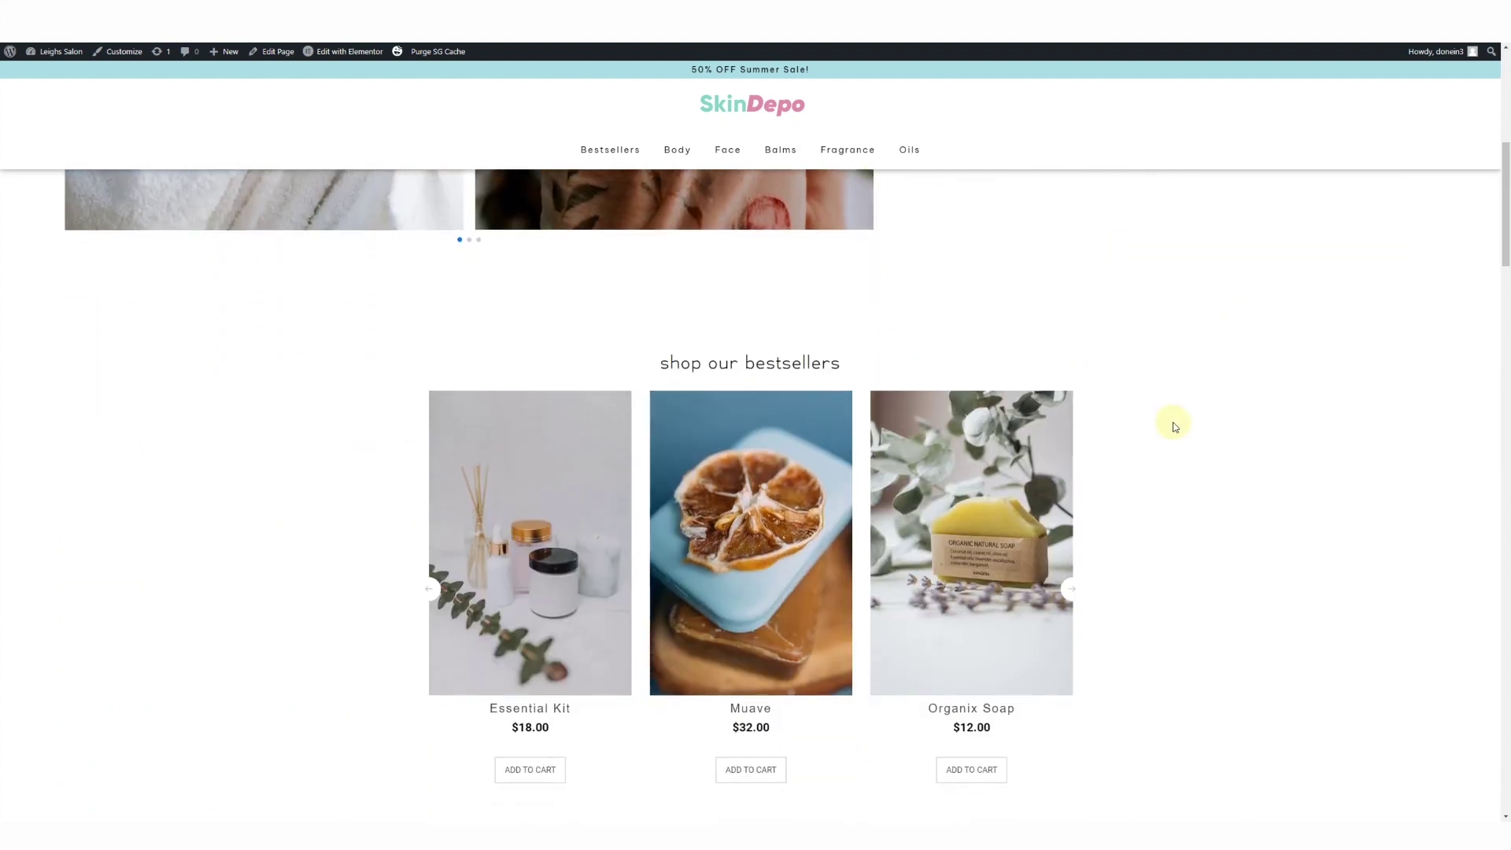
scroll(1233, 451, "down", 6)
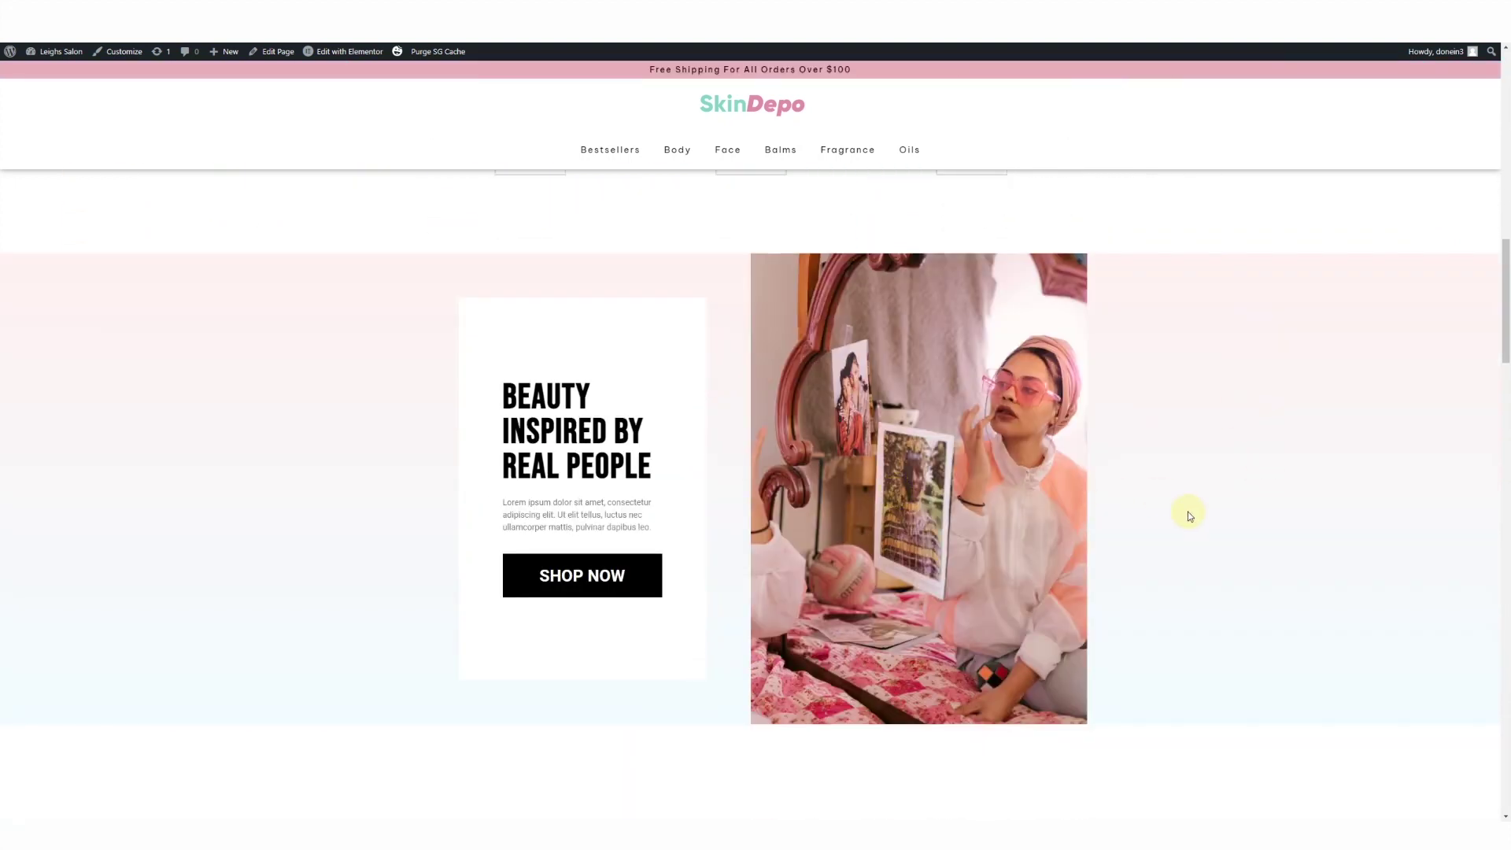
scroll(1190, 515, "down", 5)
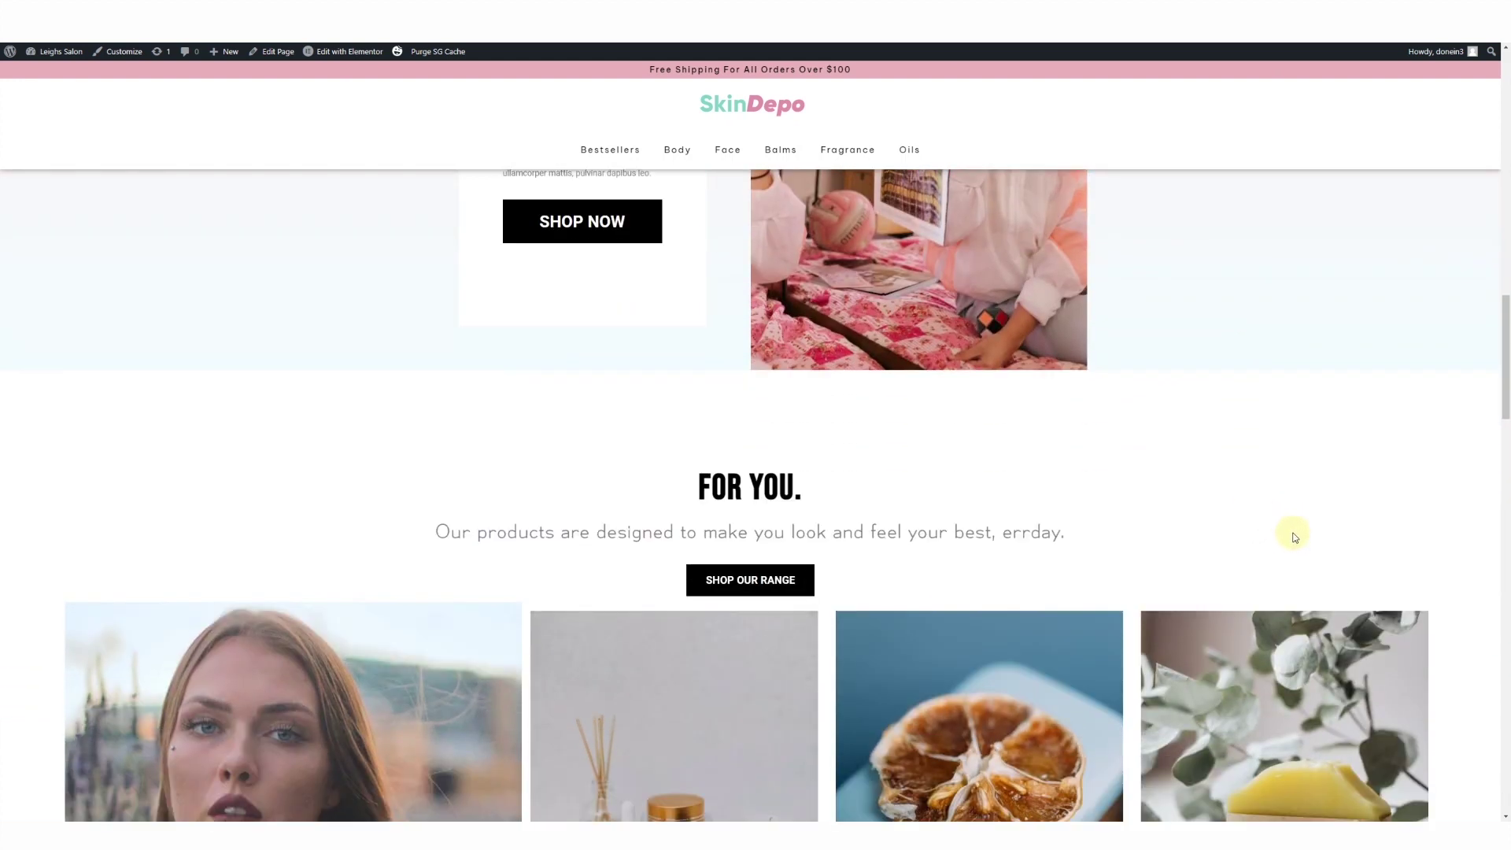
scroll(1223, 468, "down", 1)
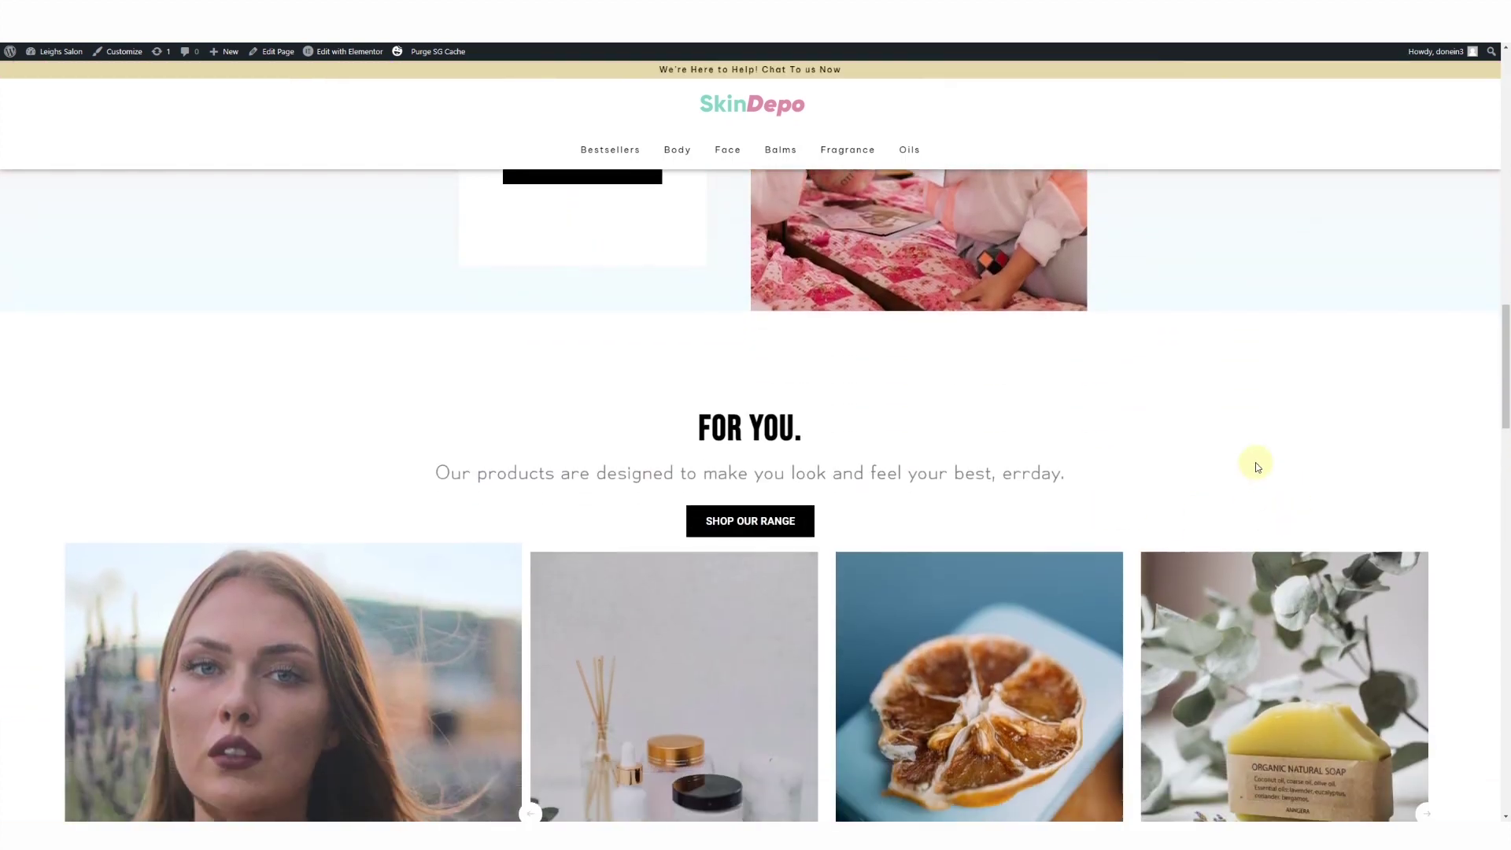
scroll(1458, 500, "down", 4)
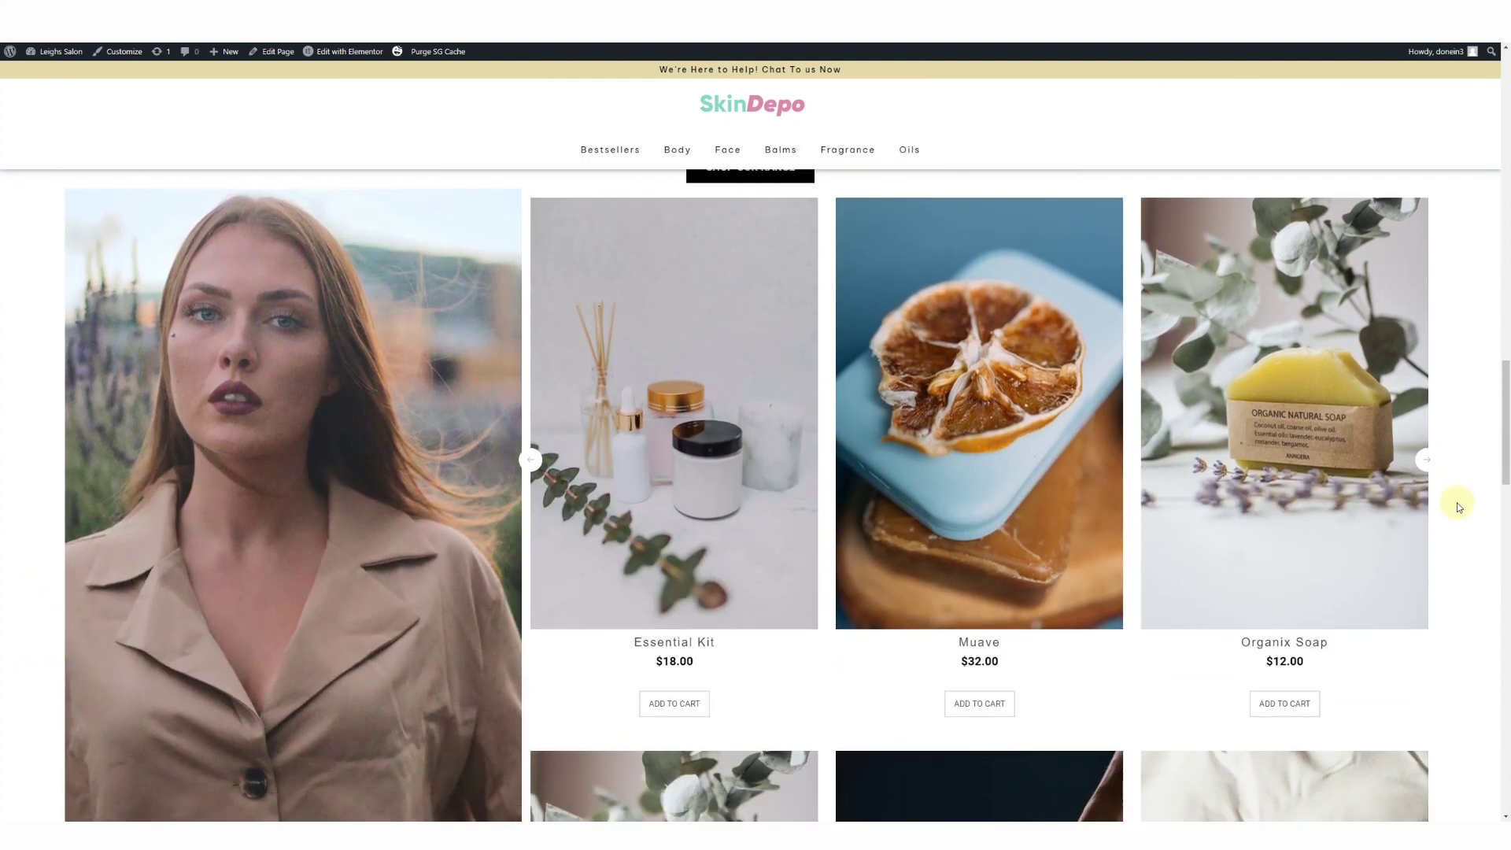
scroll(1462, 510, "down", 4)
scroll(1462, 512, "down", 5)
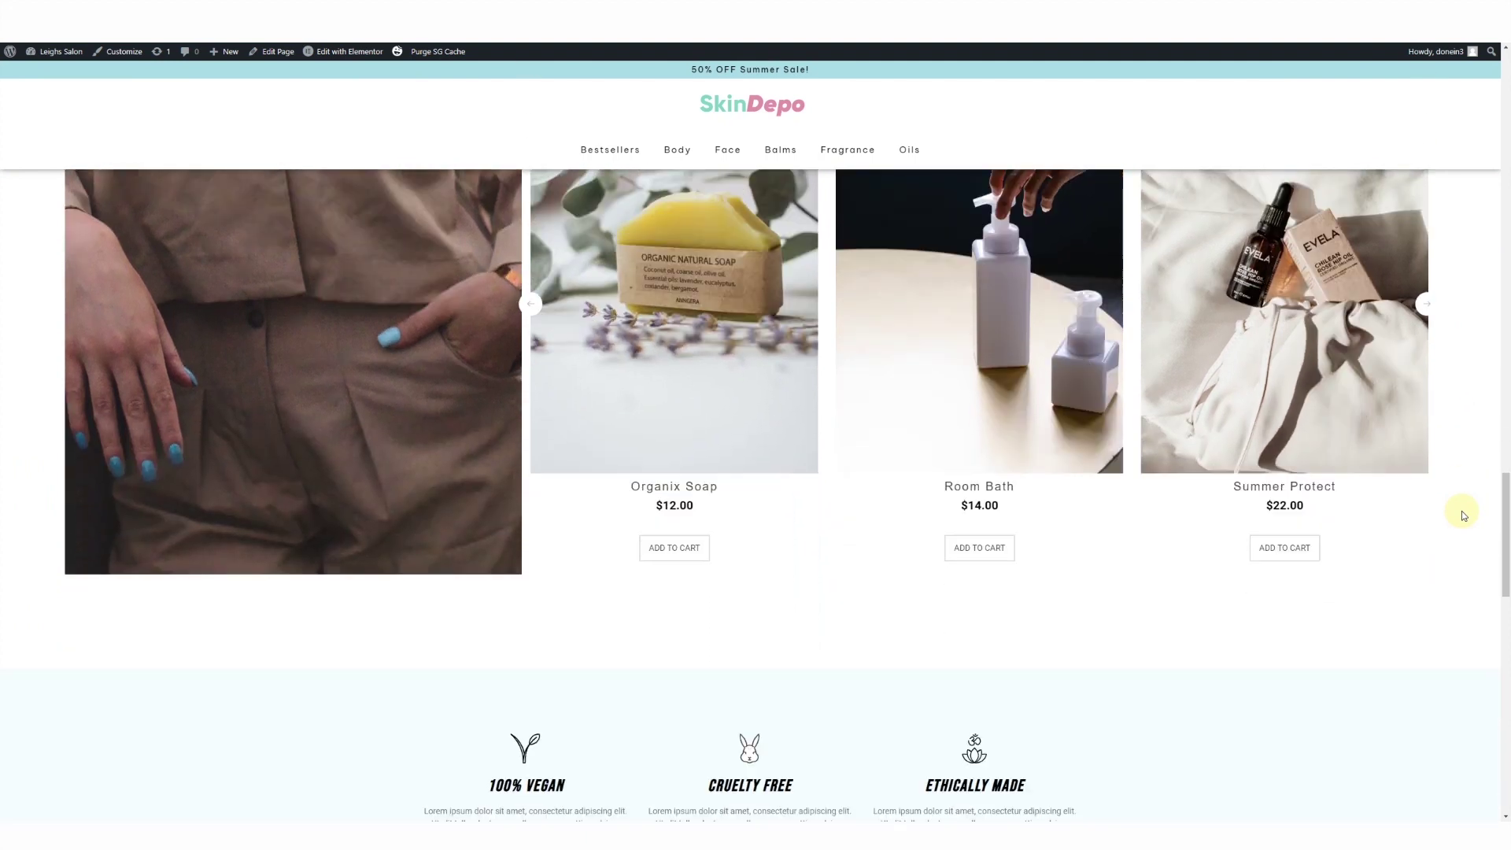
scroll(1462, 512, "down", 4)
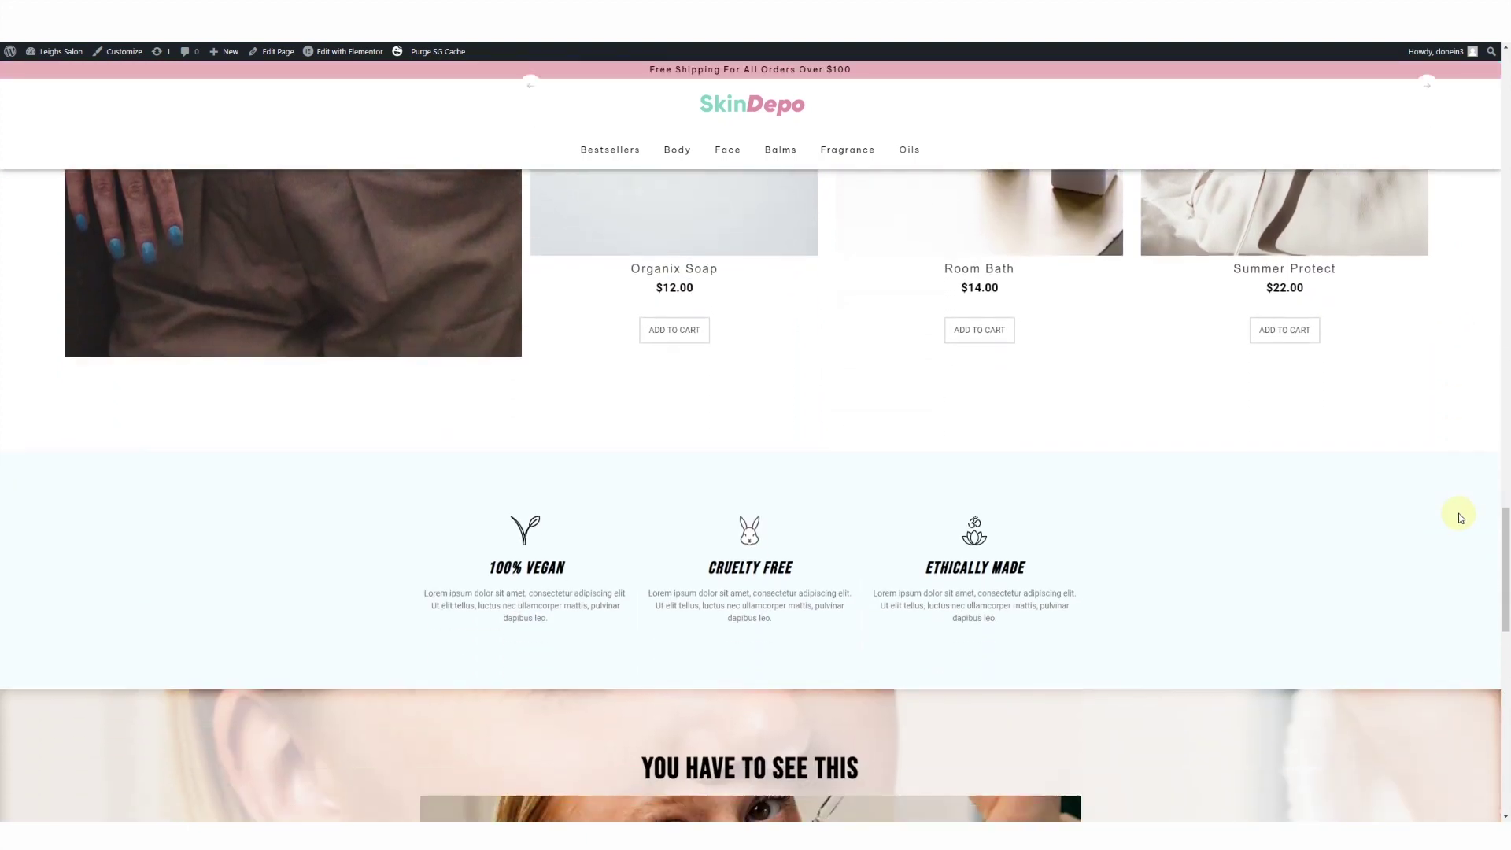
scroll(1462, 518, "down", 5)
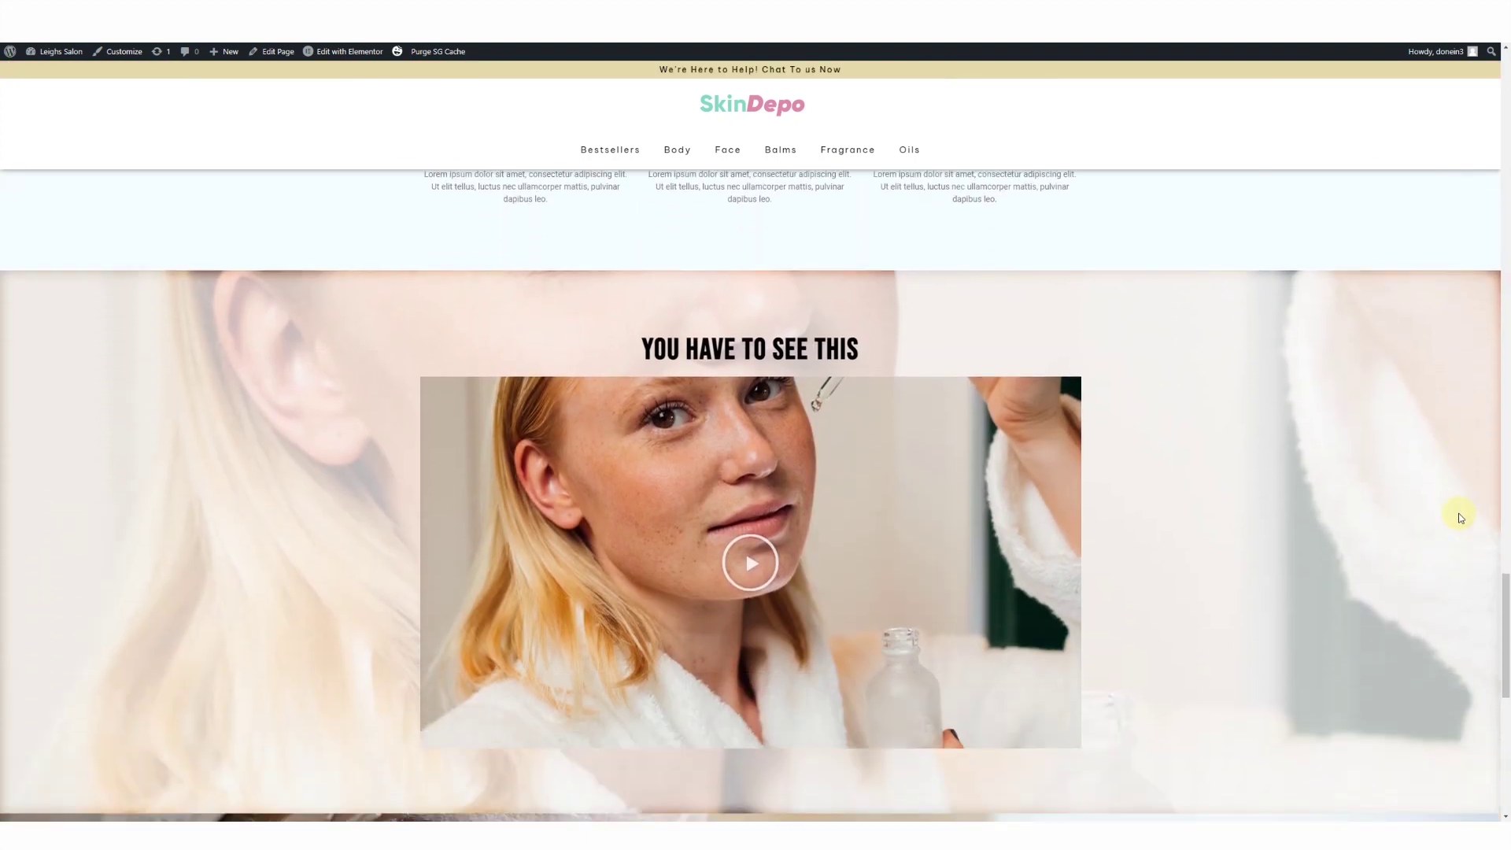
scroll(1460, 518, "down", 4)
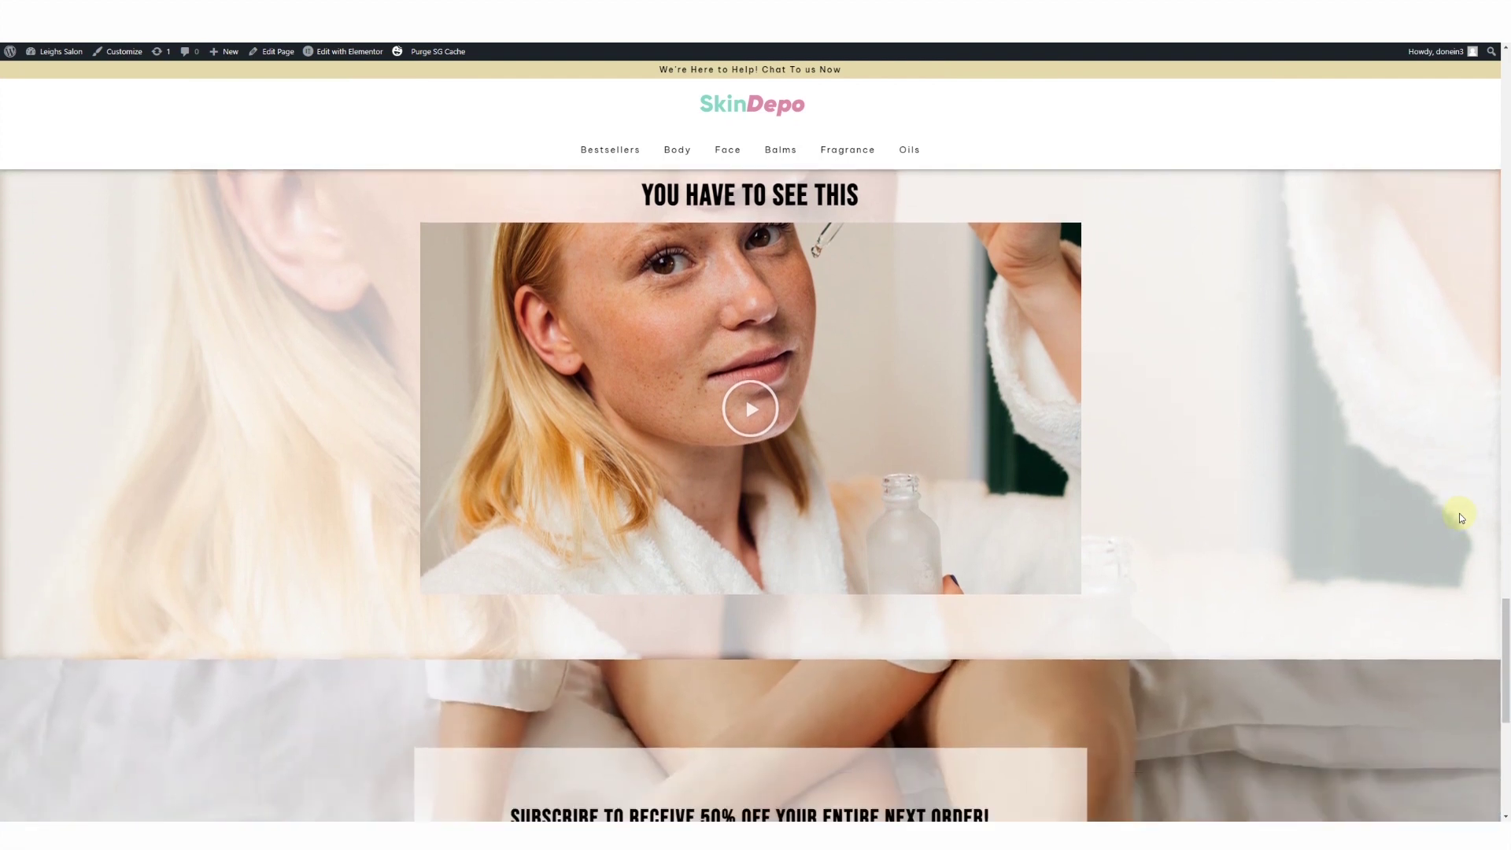